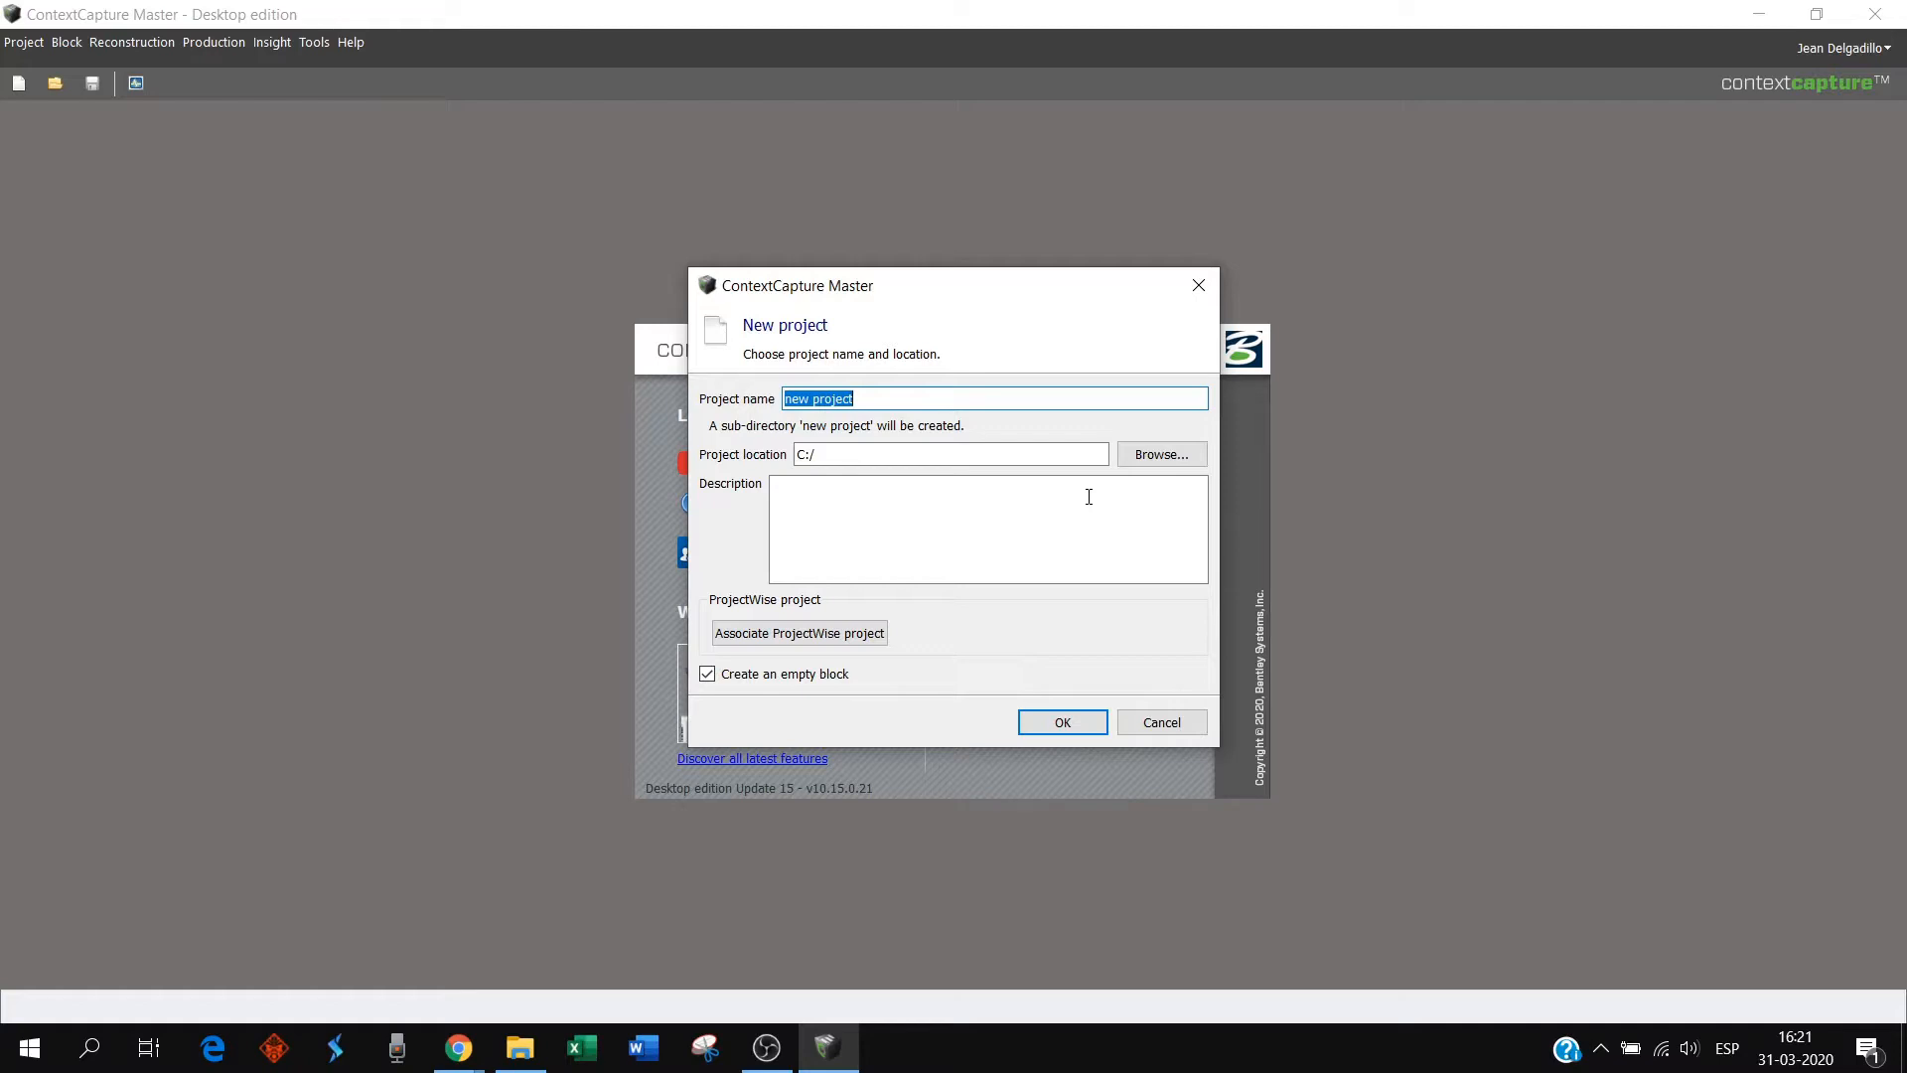
- Name the new project "Proyecto 1"
{"action": "type", "text": "Proye"}
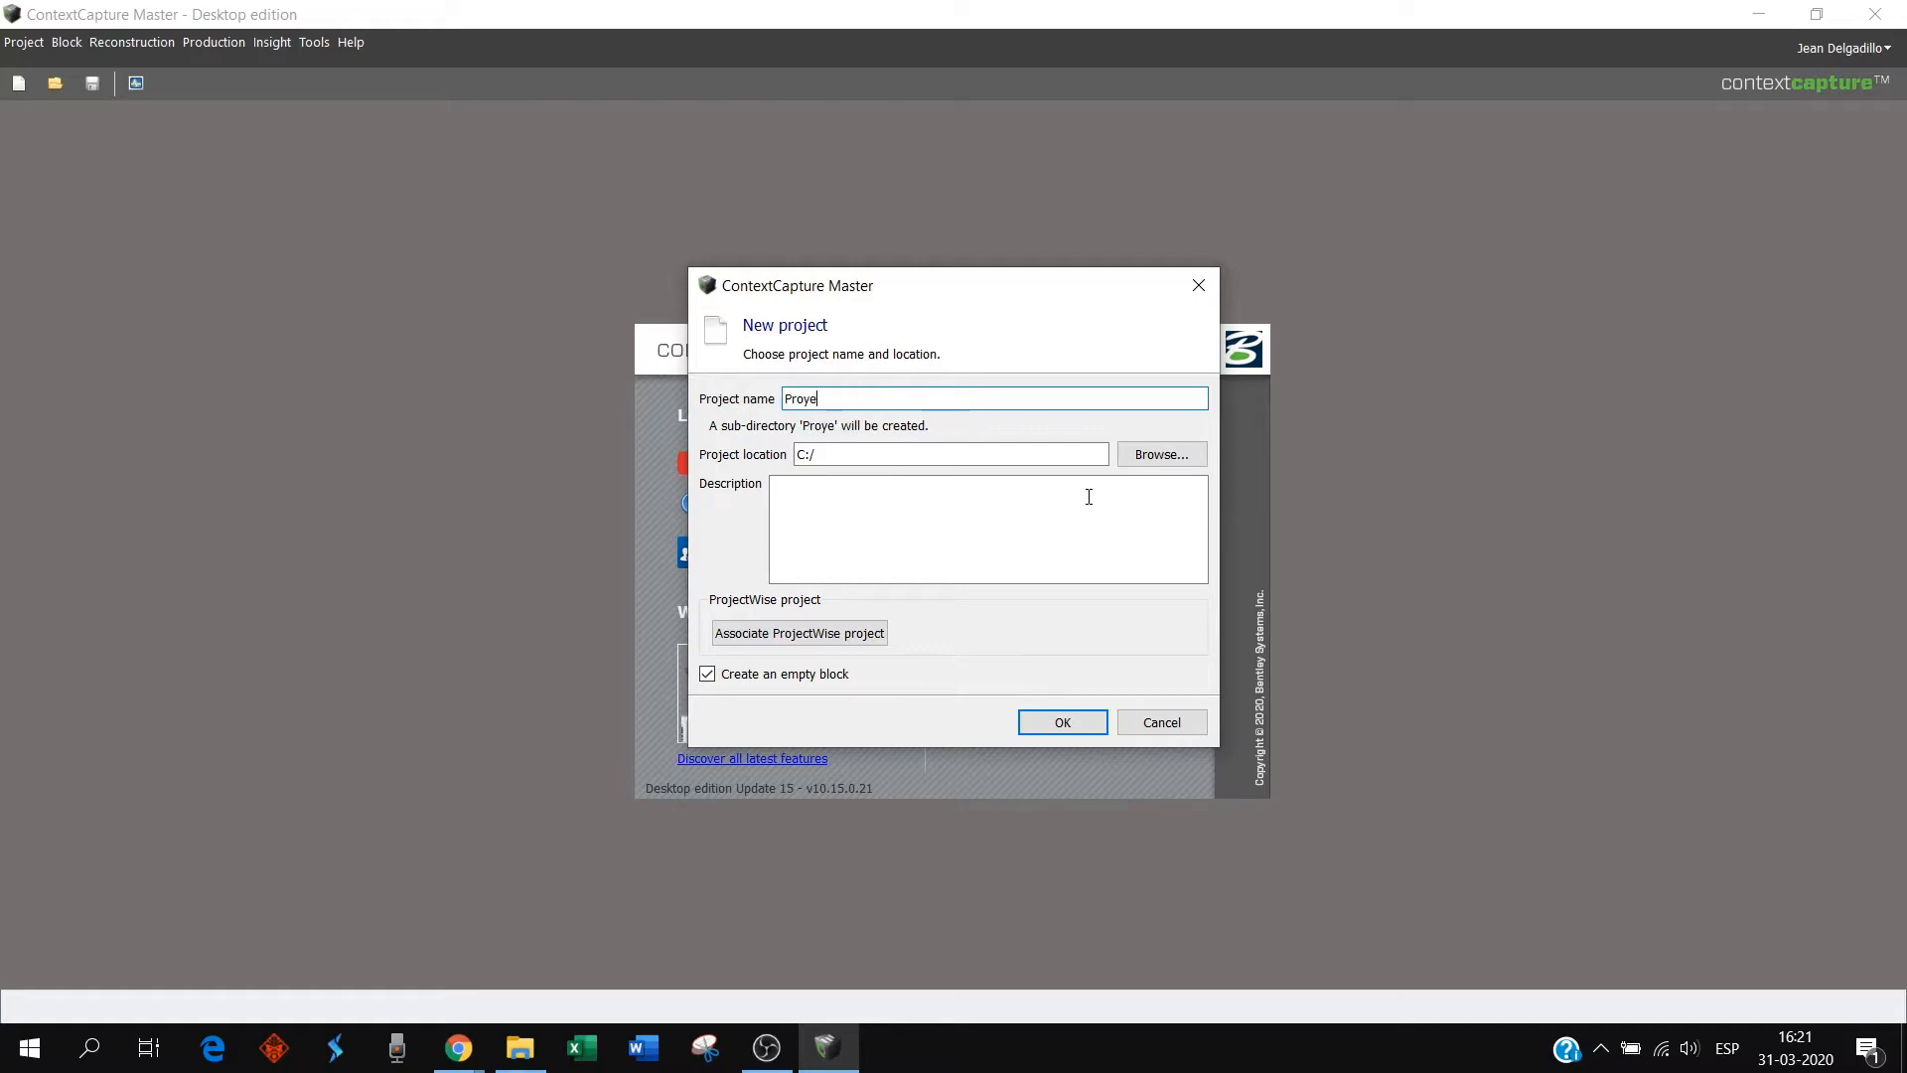
{"action": "type", "text": "cto 1"}
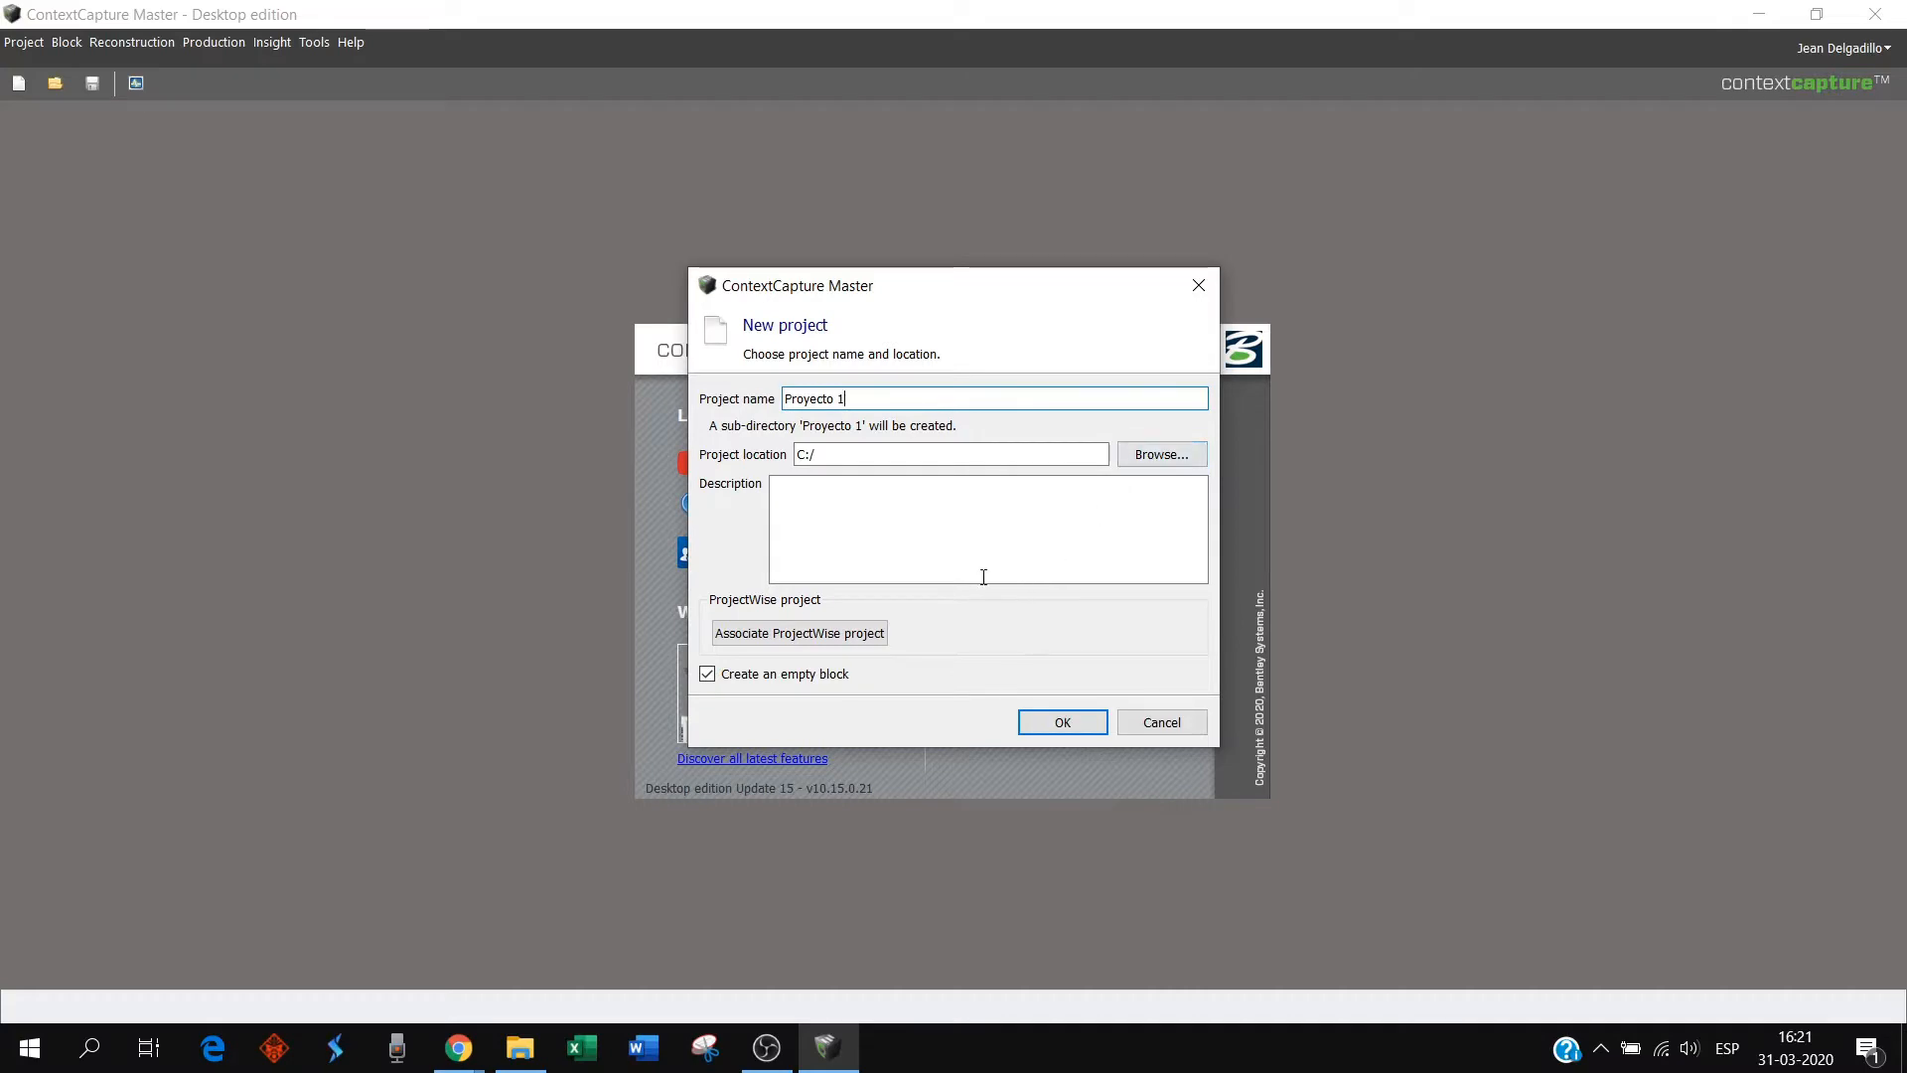
- Switch to File Explorer and examine the contents of the Fotos and Modelo3D folders inside Proyecto_1
{"action": "left_click", "coordinate": [520, 1047]}
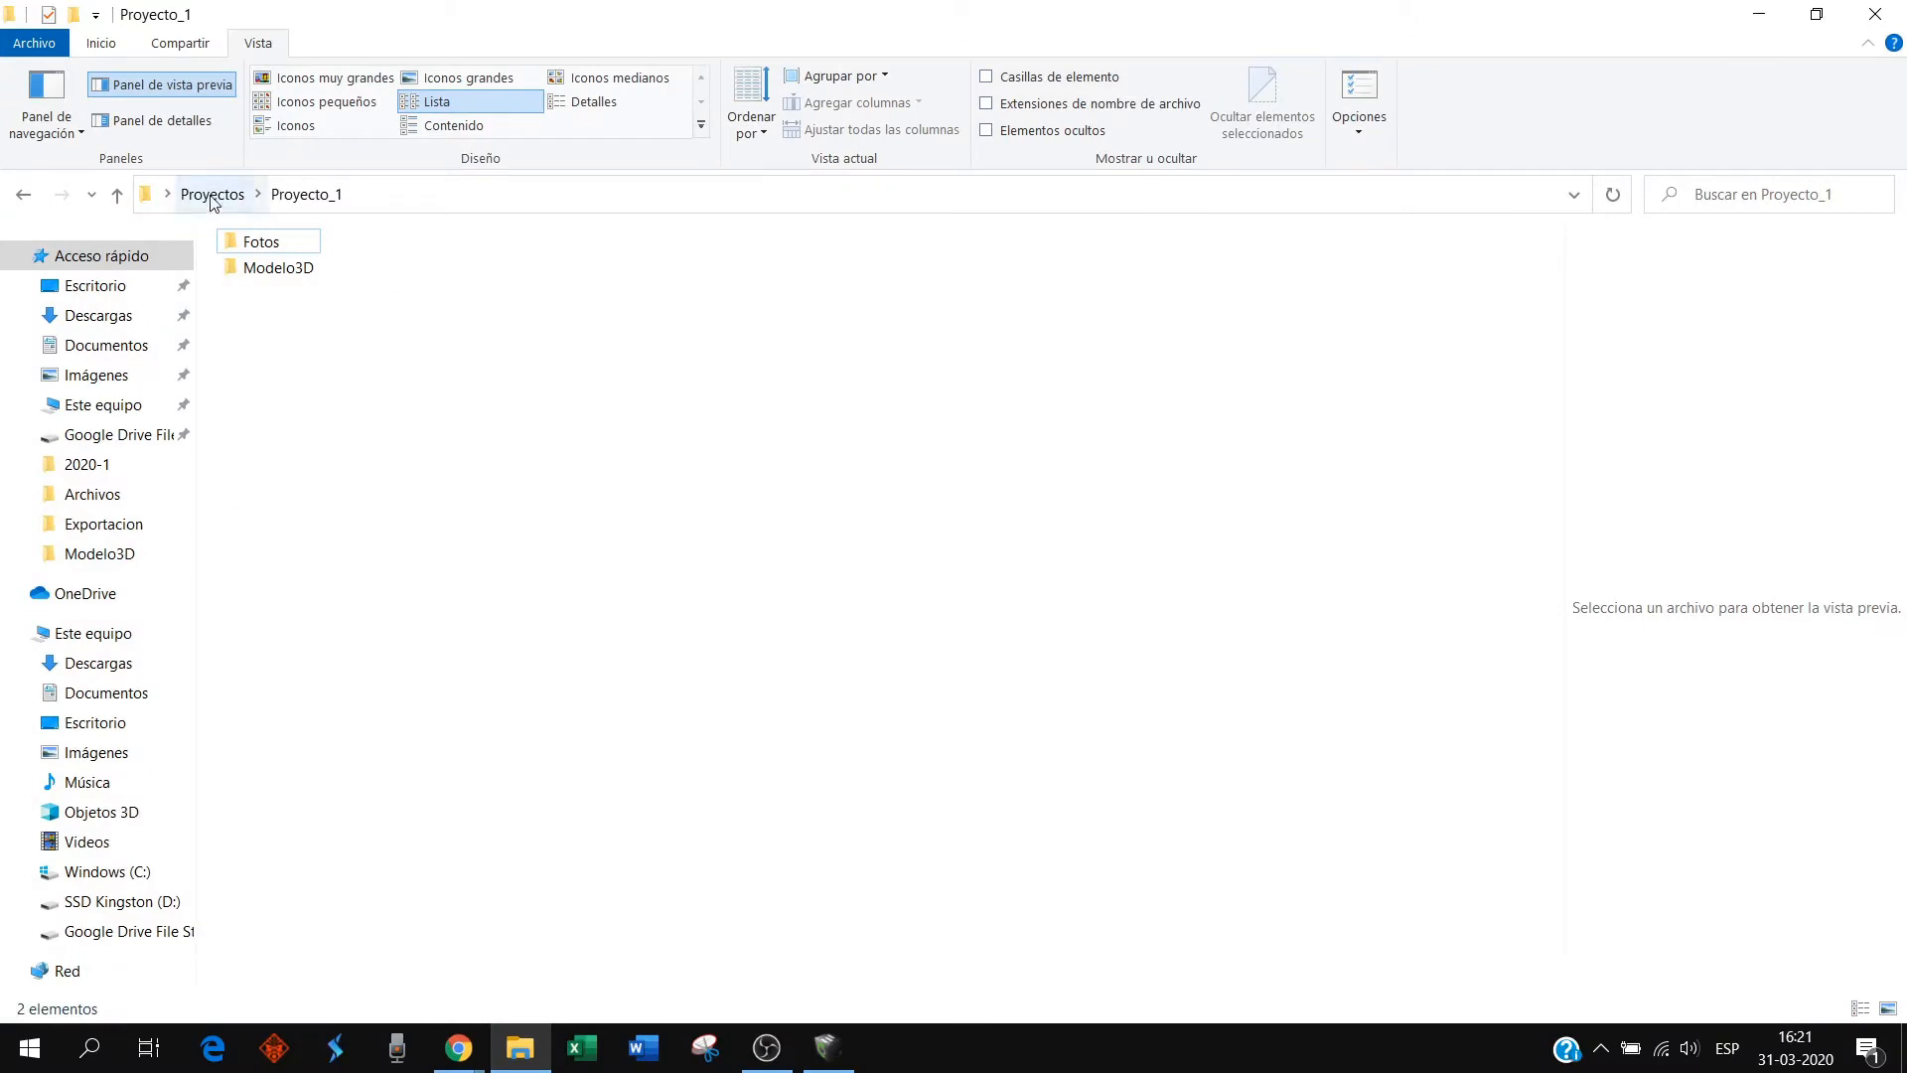
{"action": "left_click", "coordinate": [212, 196]}
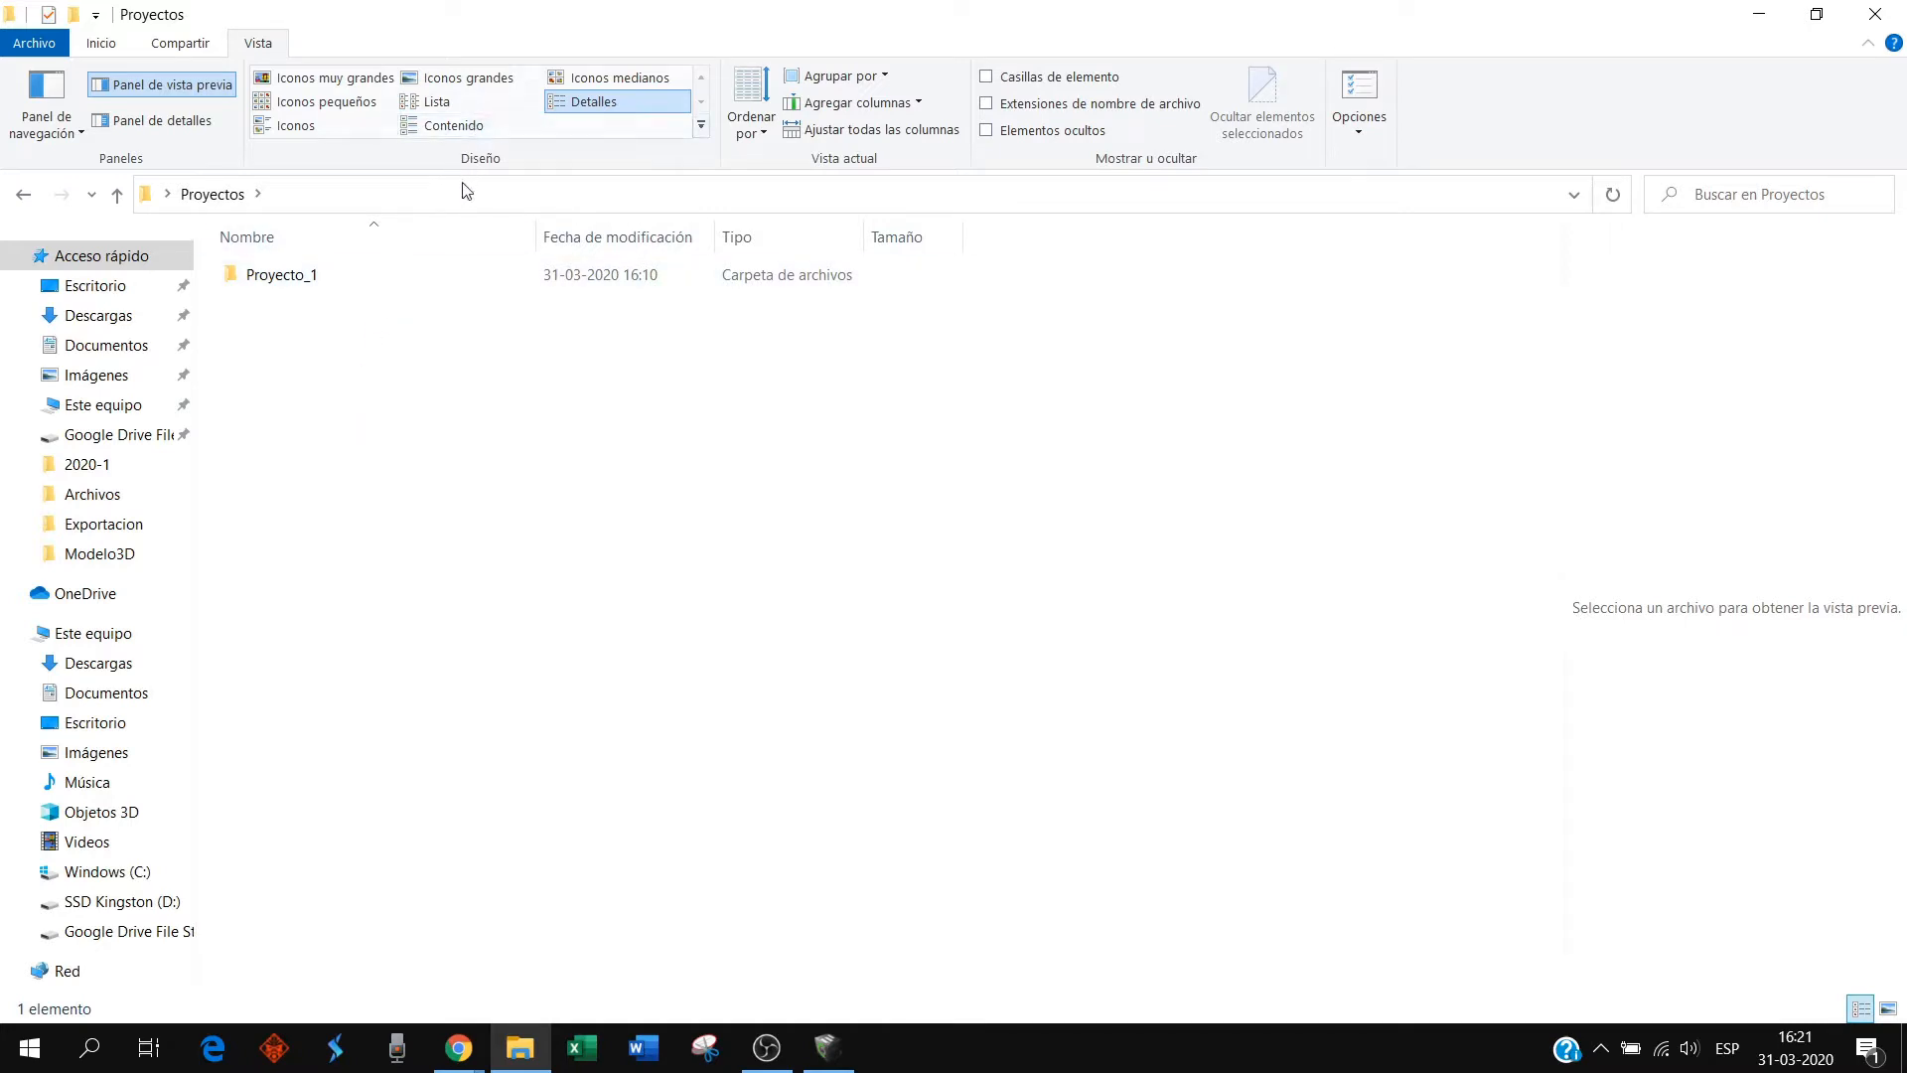
{"action": "double_click", "coordinate": [303, 279]}
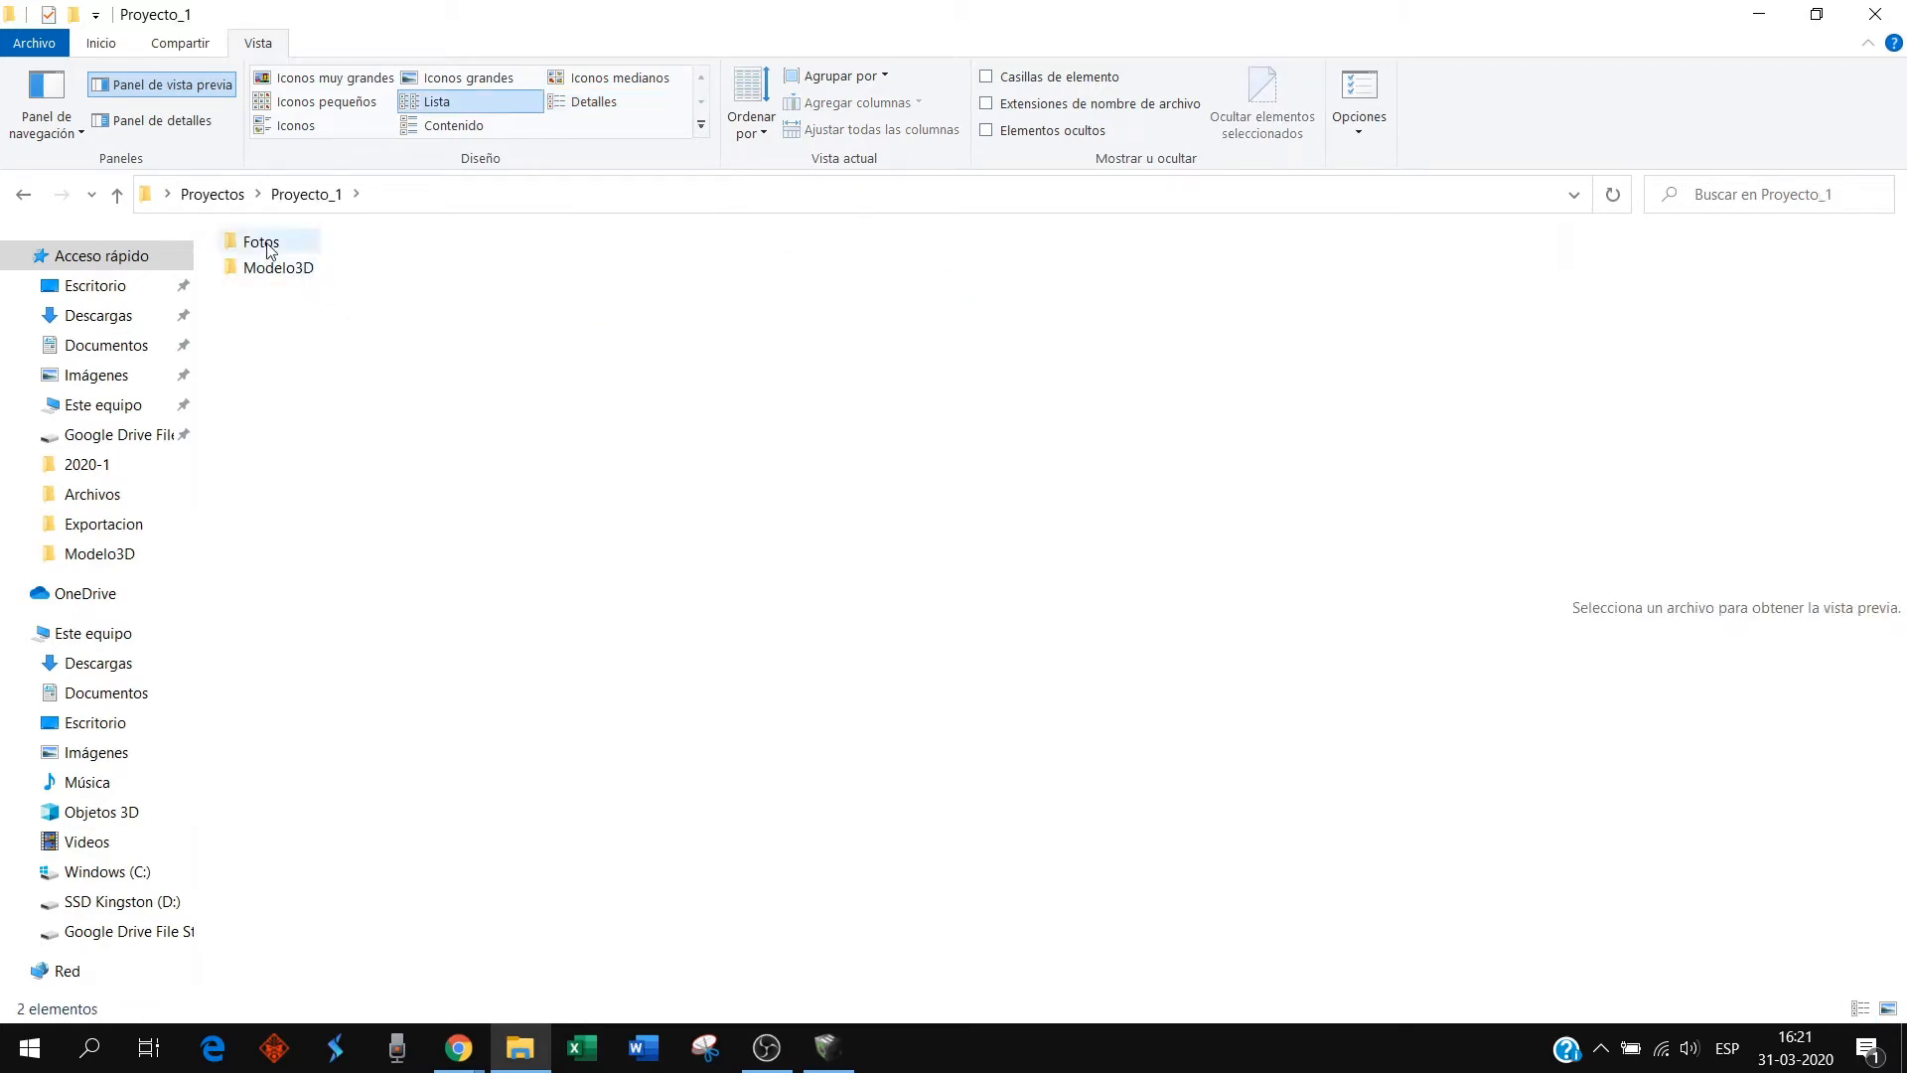
{"action": "double_click", "coordinate": [263, 243]}
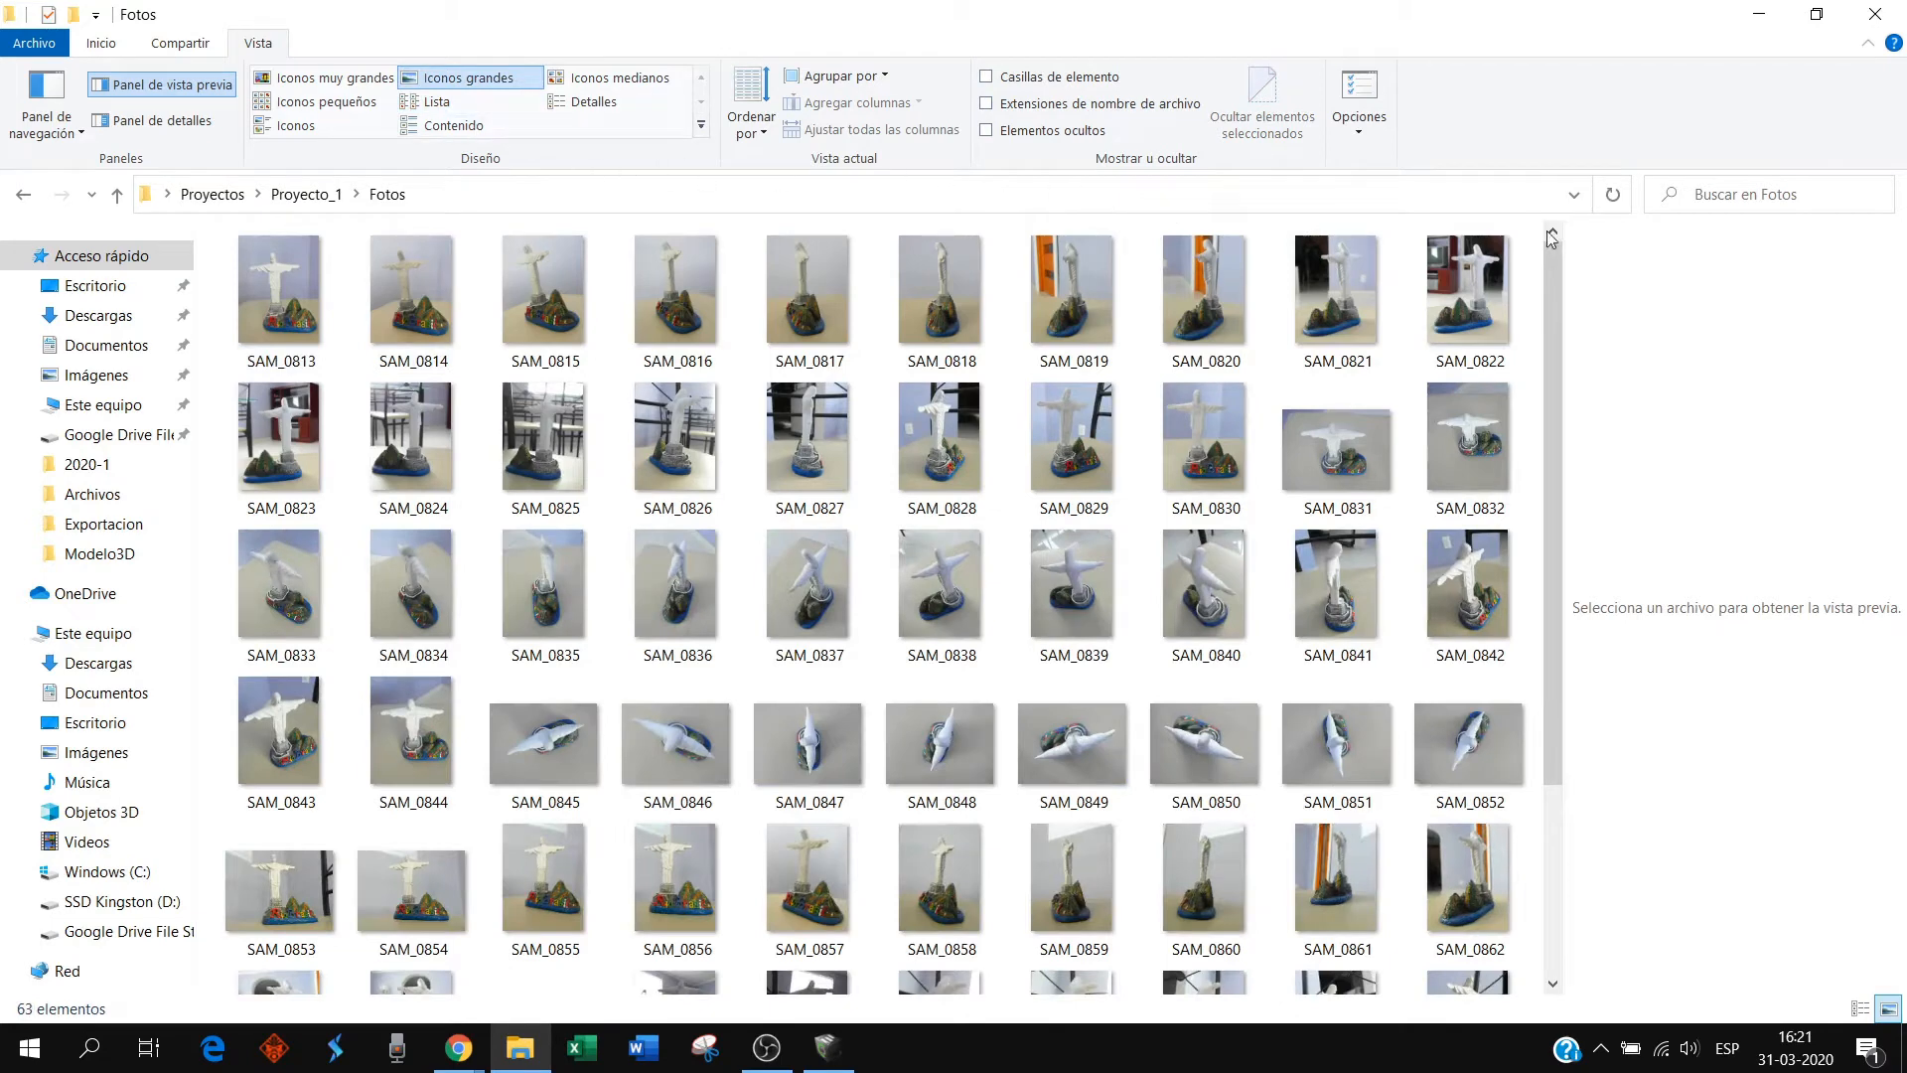
{"action": "mouse_move", "coordinate": [1551, 266]}
{"action": "left_mouse_down"}
{"action": "mouse_move", "coordinate": [1544, 439]}
{"action": "mouse_move", "coordinate": [1543, 258]}
{"action": "left_mouse_up"}
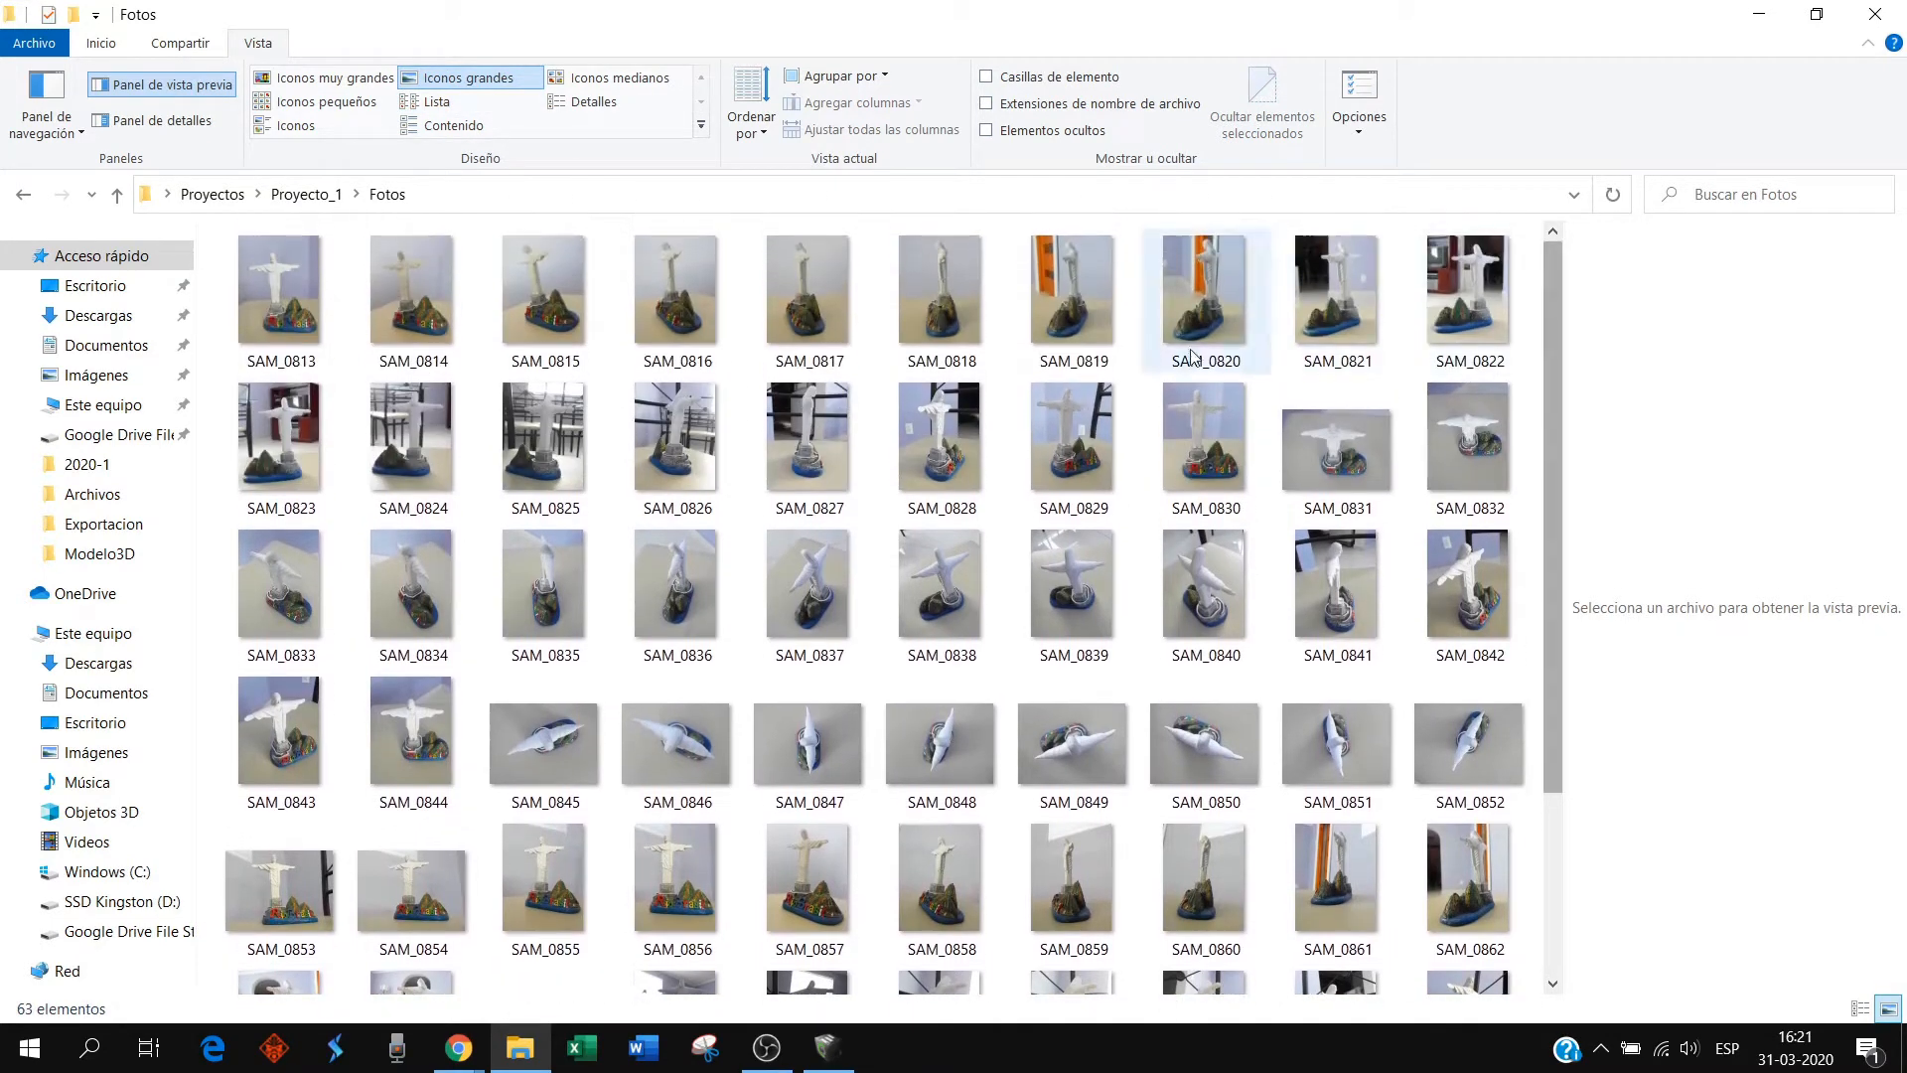
{"action": "scroll", "coordinate": [1343, 562], "scroll_direction": "down", "scroll_amount": 2}
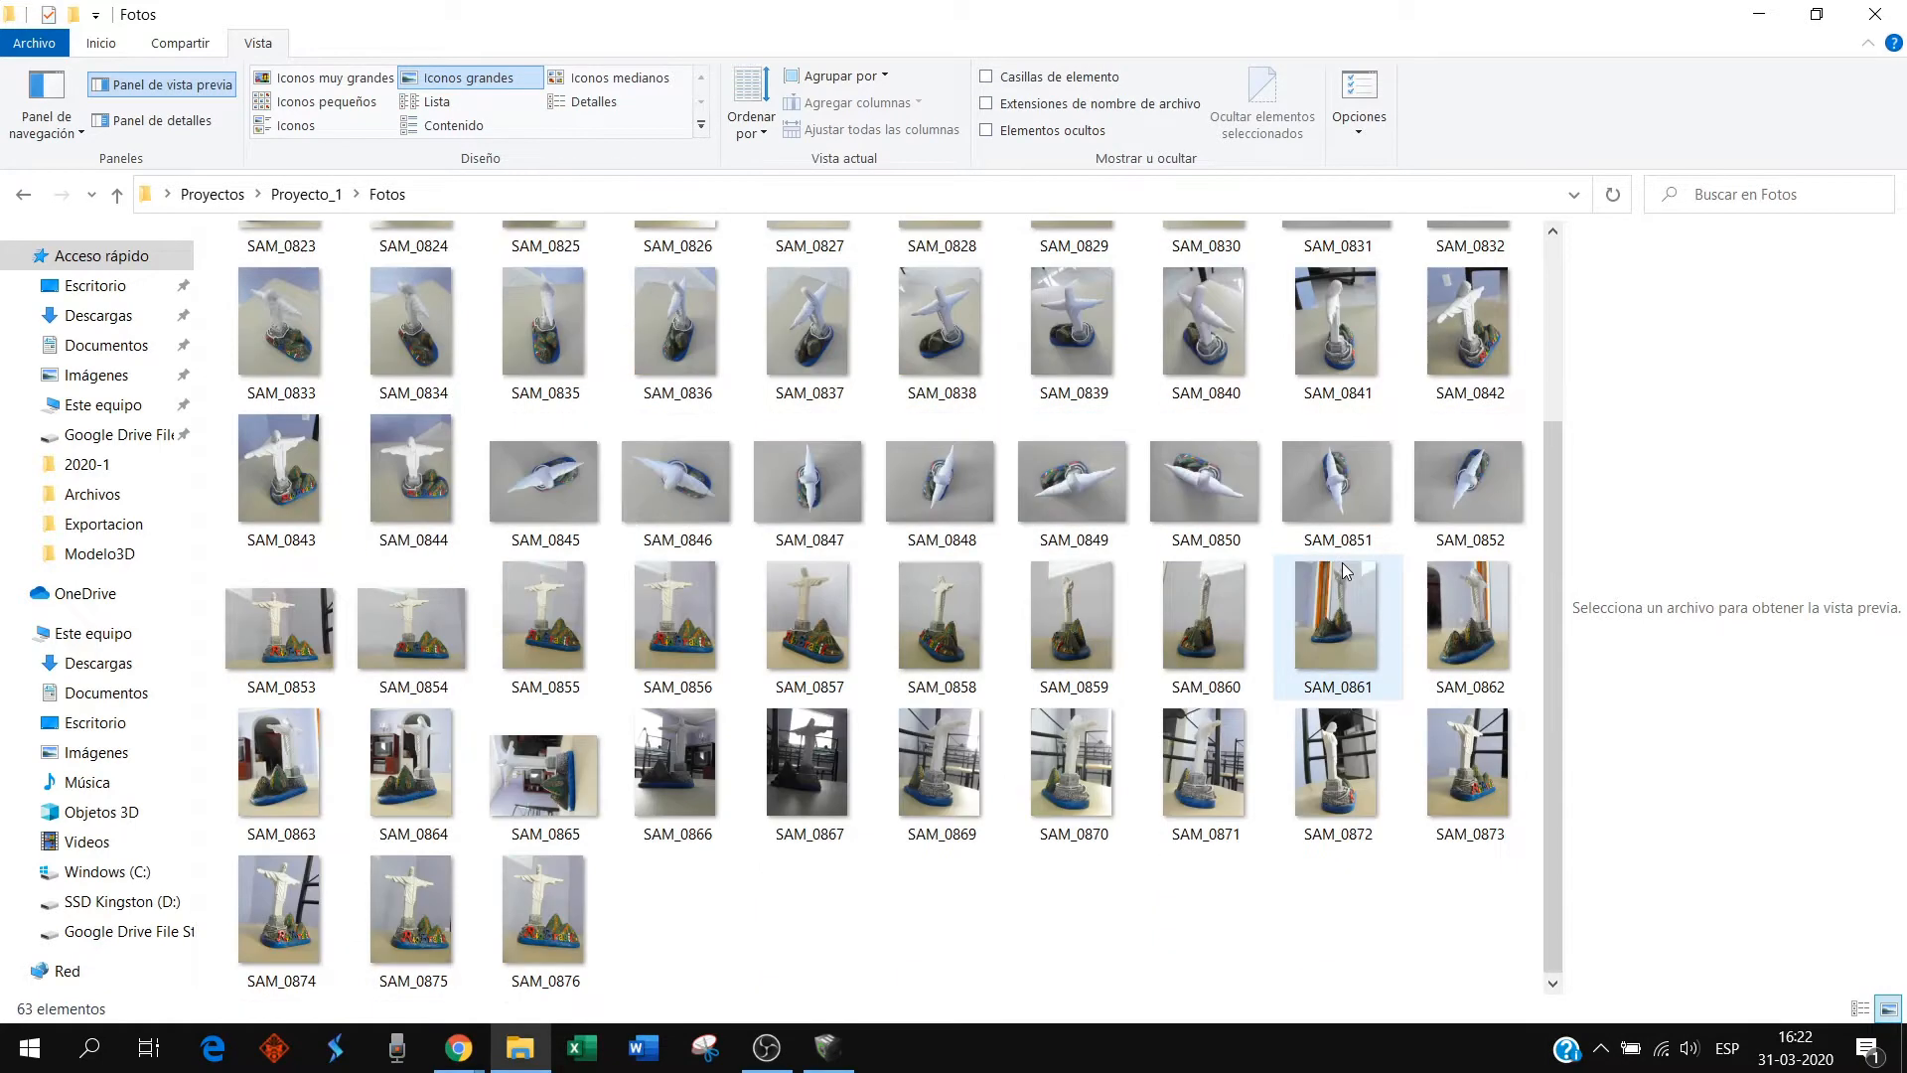
{"action": "scroll", "coordinate": [949, 636], "scroll_direction": "up", "scroll_amount": 2}
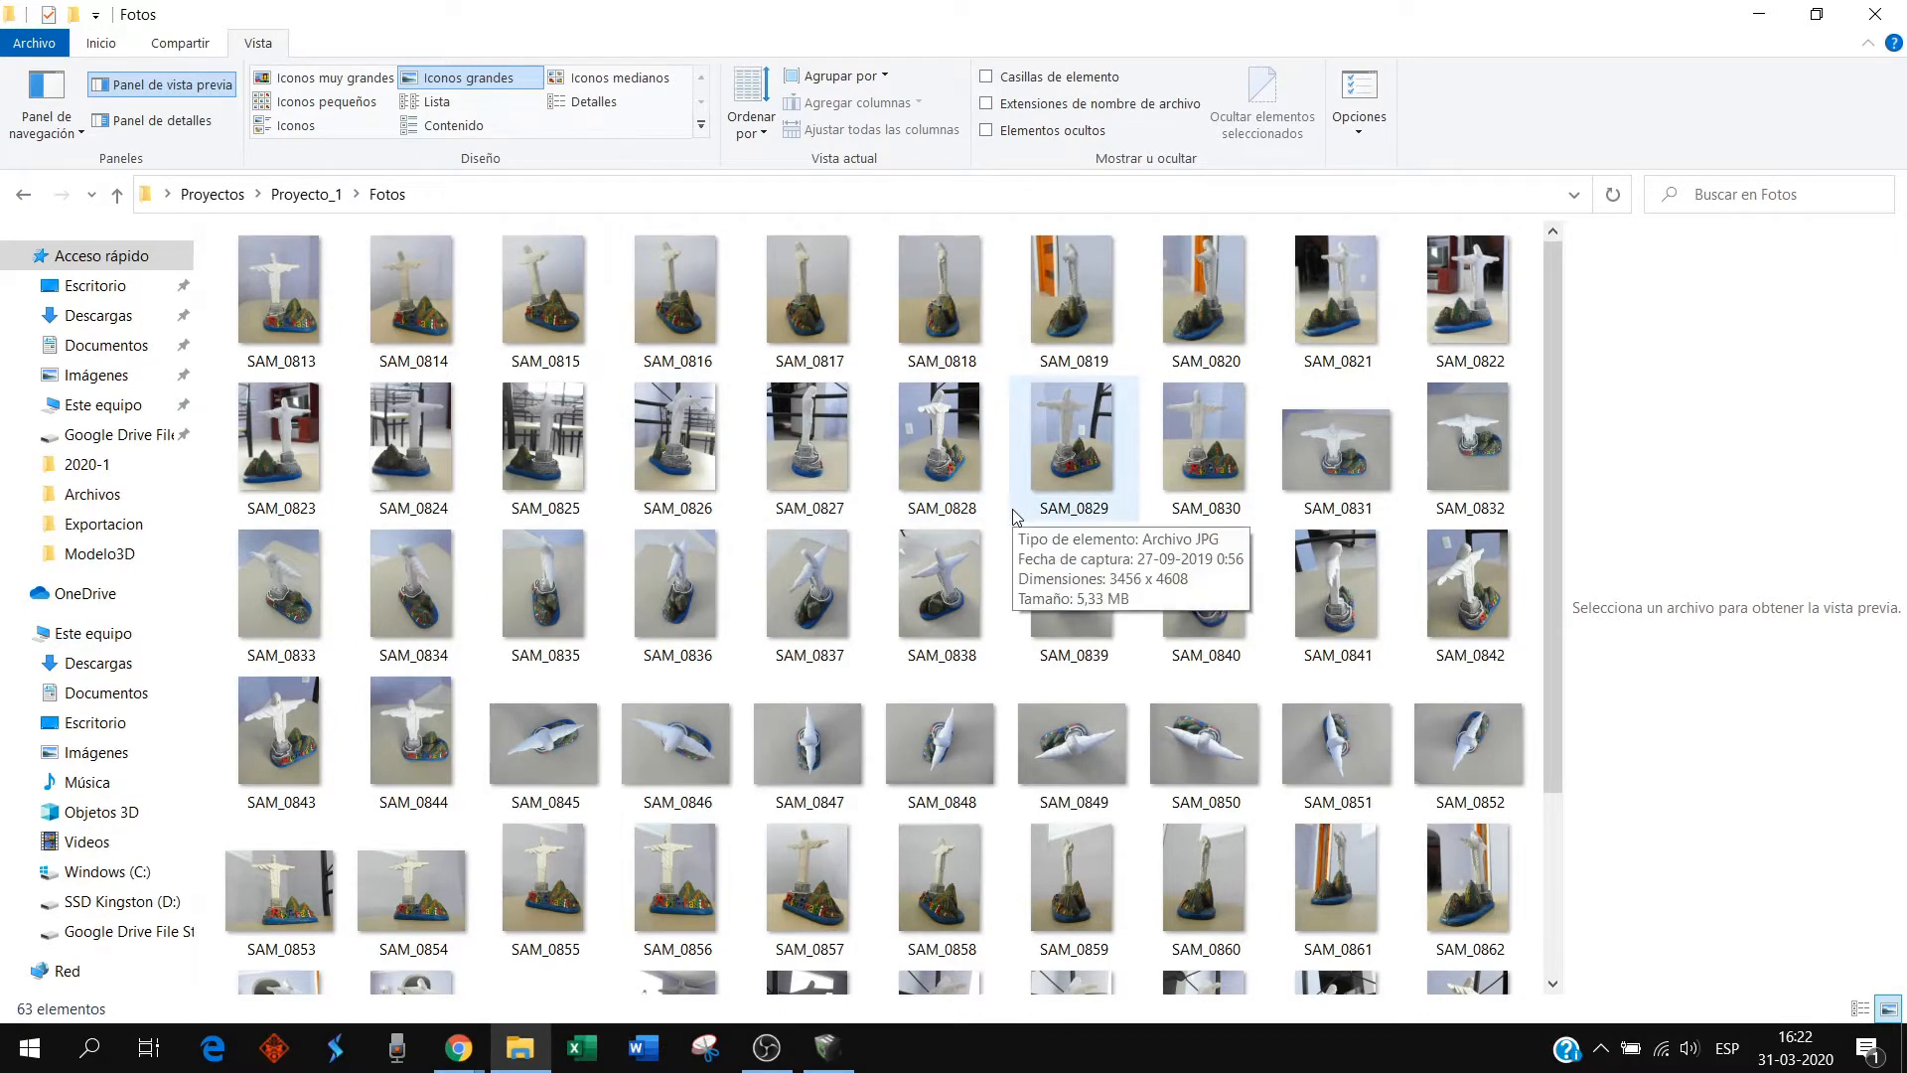
{"action": "scroll", "coordinate": [1142, 568], "scroll_direction": "down", "scroll_amount": 2}
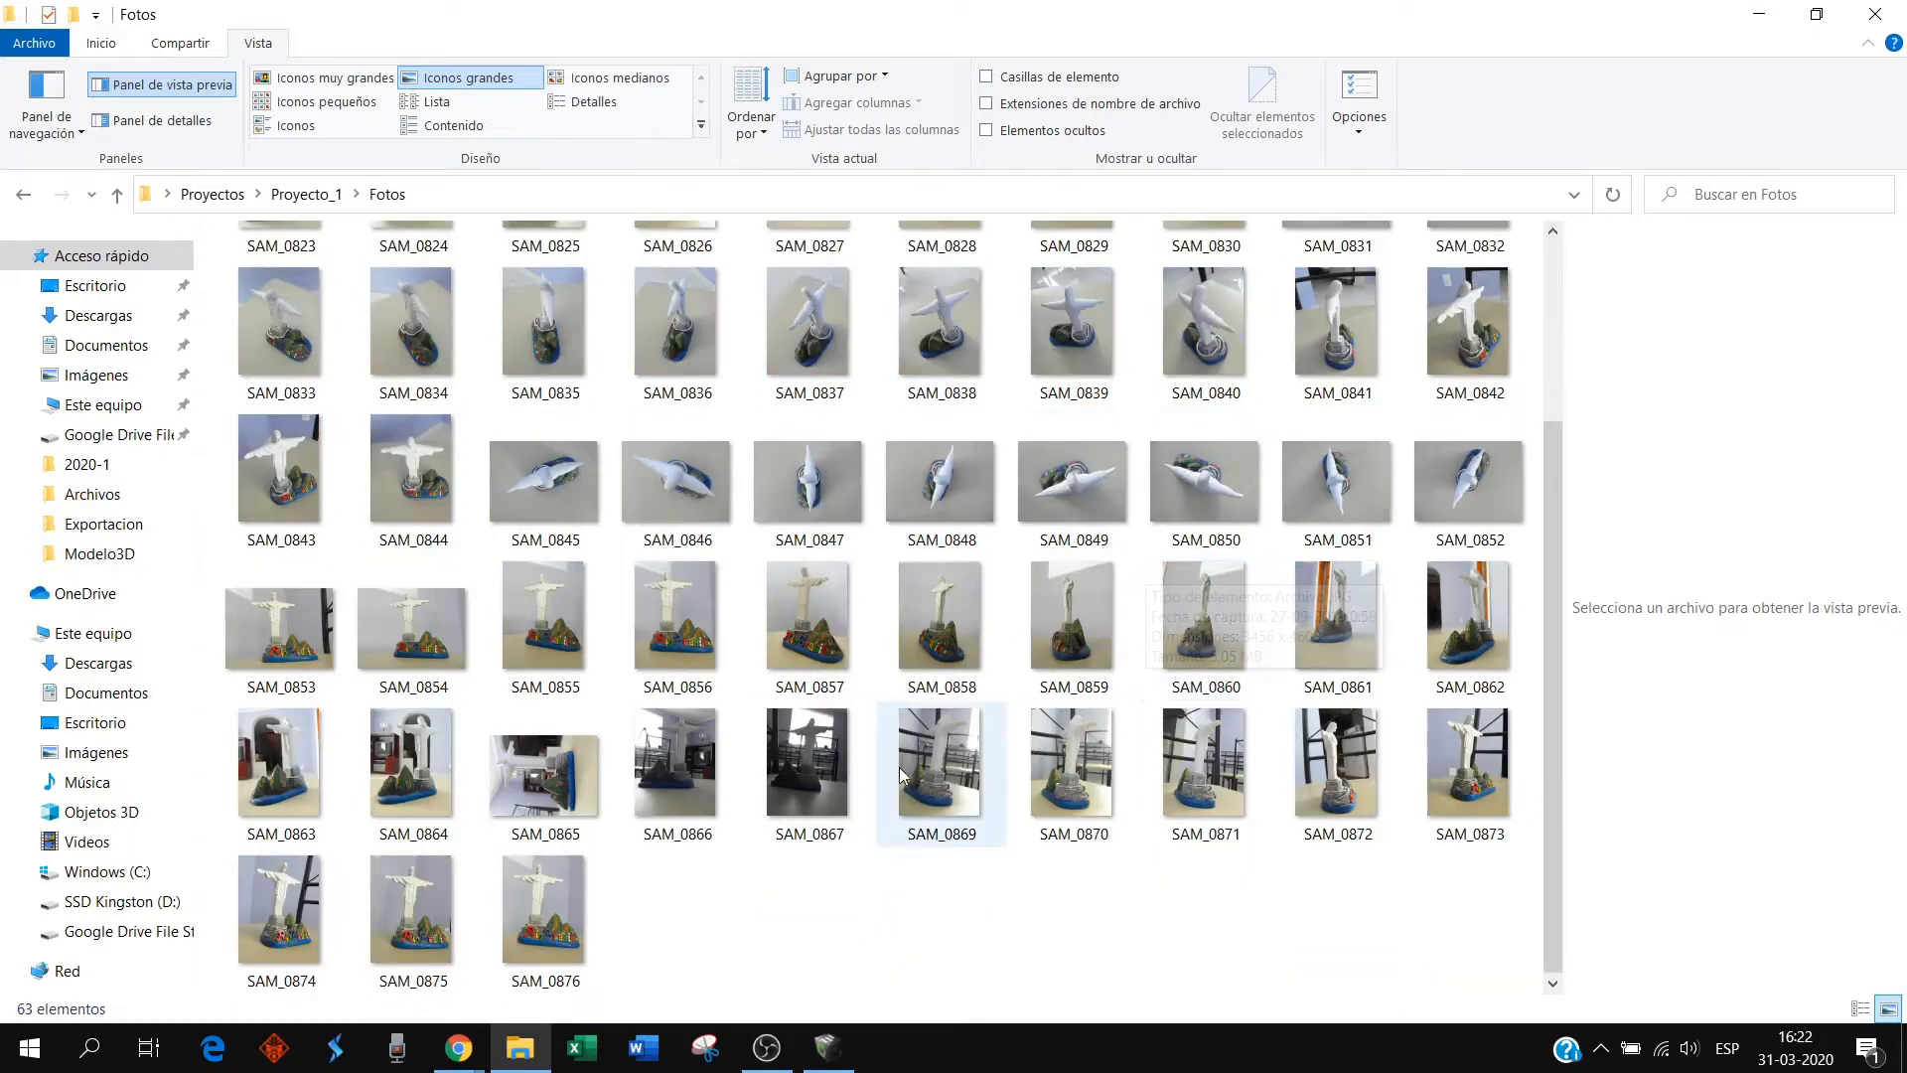
{"action": "left_click", "coordinate": [121, 195]}
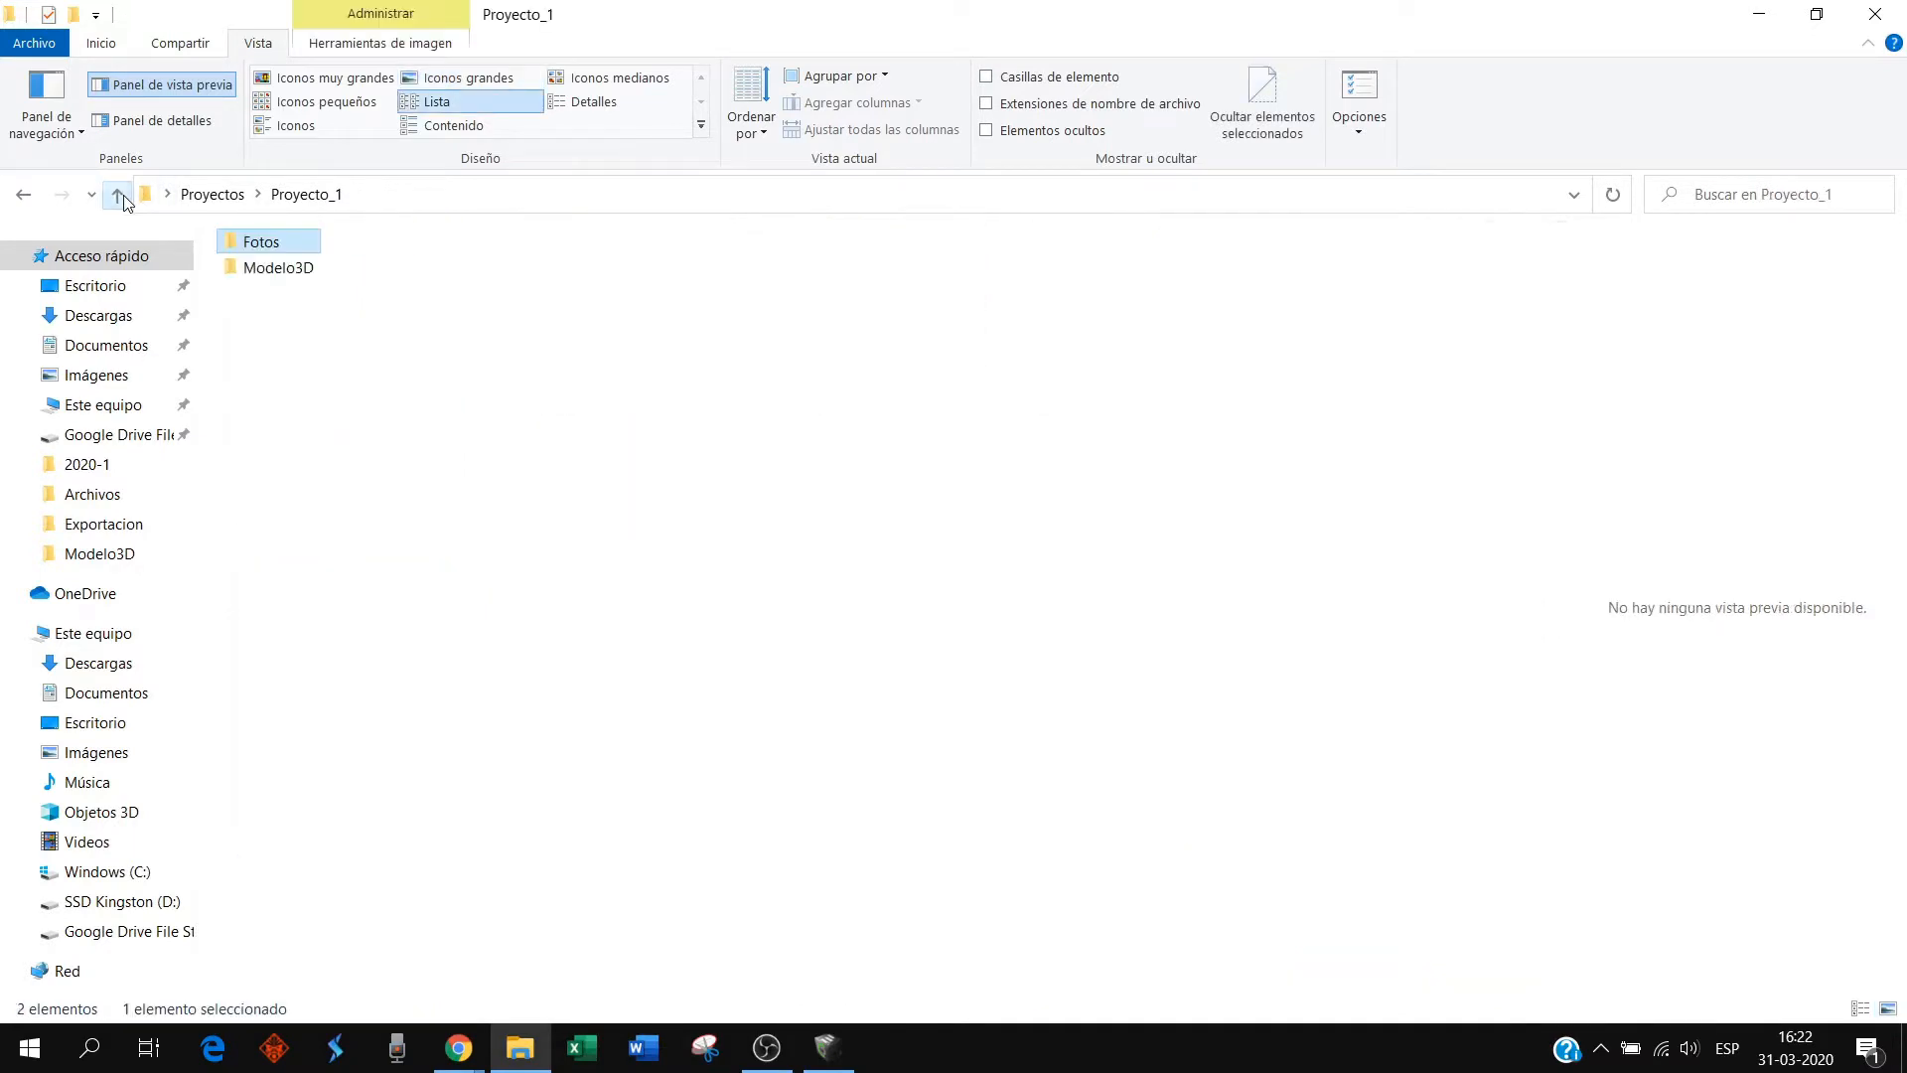
{"action": "double_click", "coordinate": [285, 270]}
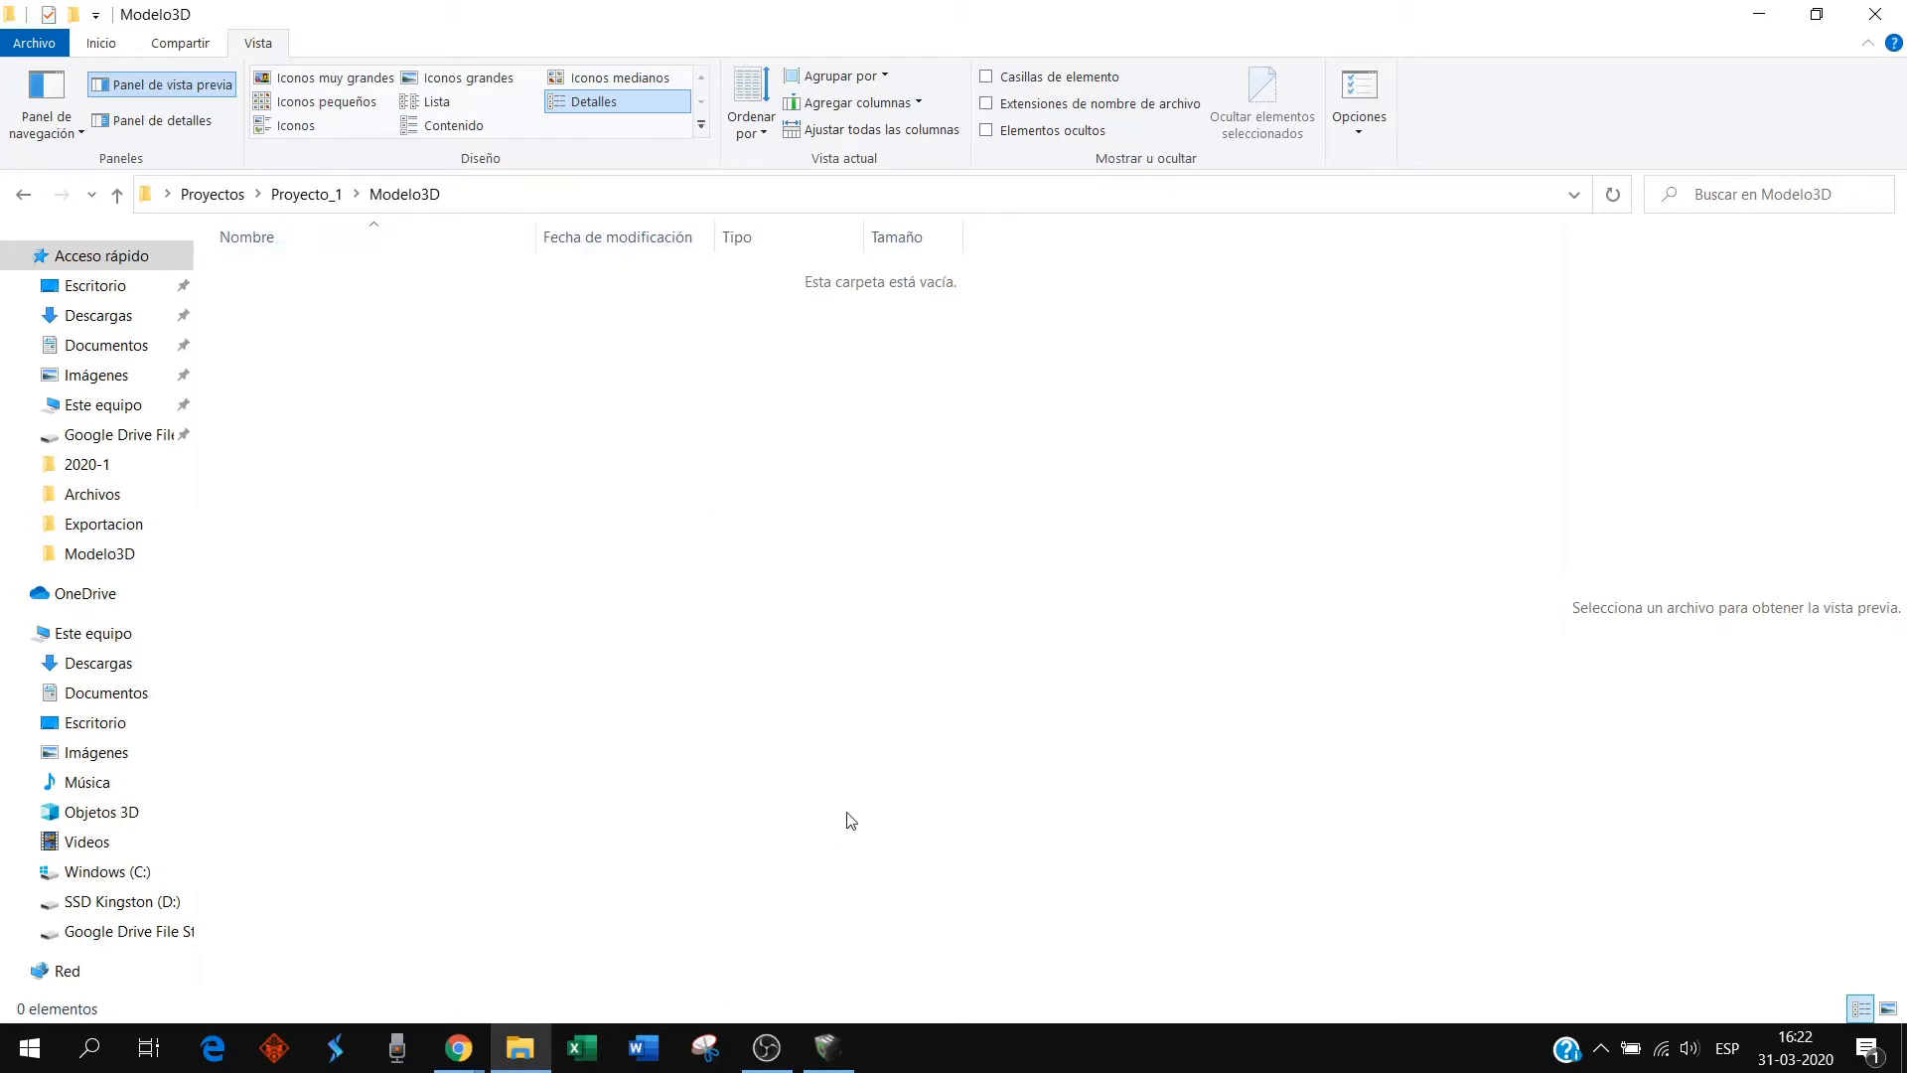
- Switch back to ContextCapture Master and set the project location to the desktop folder Proyectos/Proyecto_1/Modelo3D
{"action": "left_click", "coordinate": [845, 1053]}
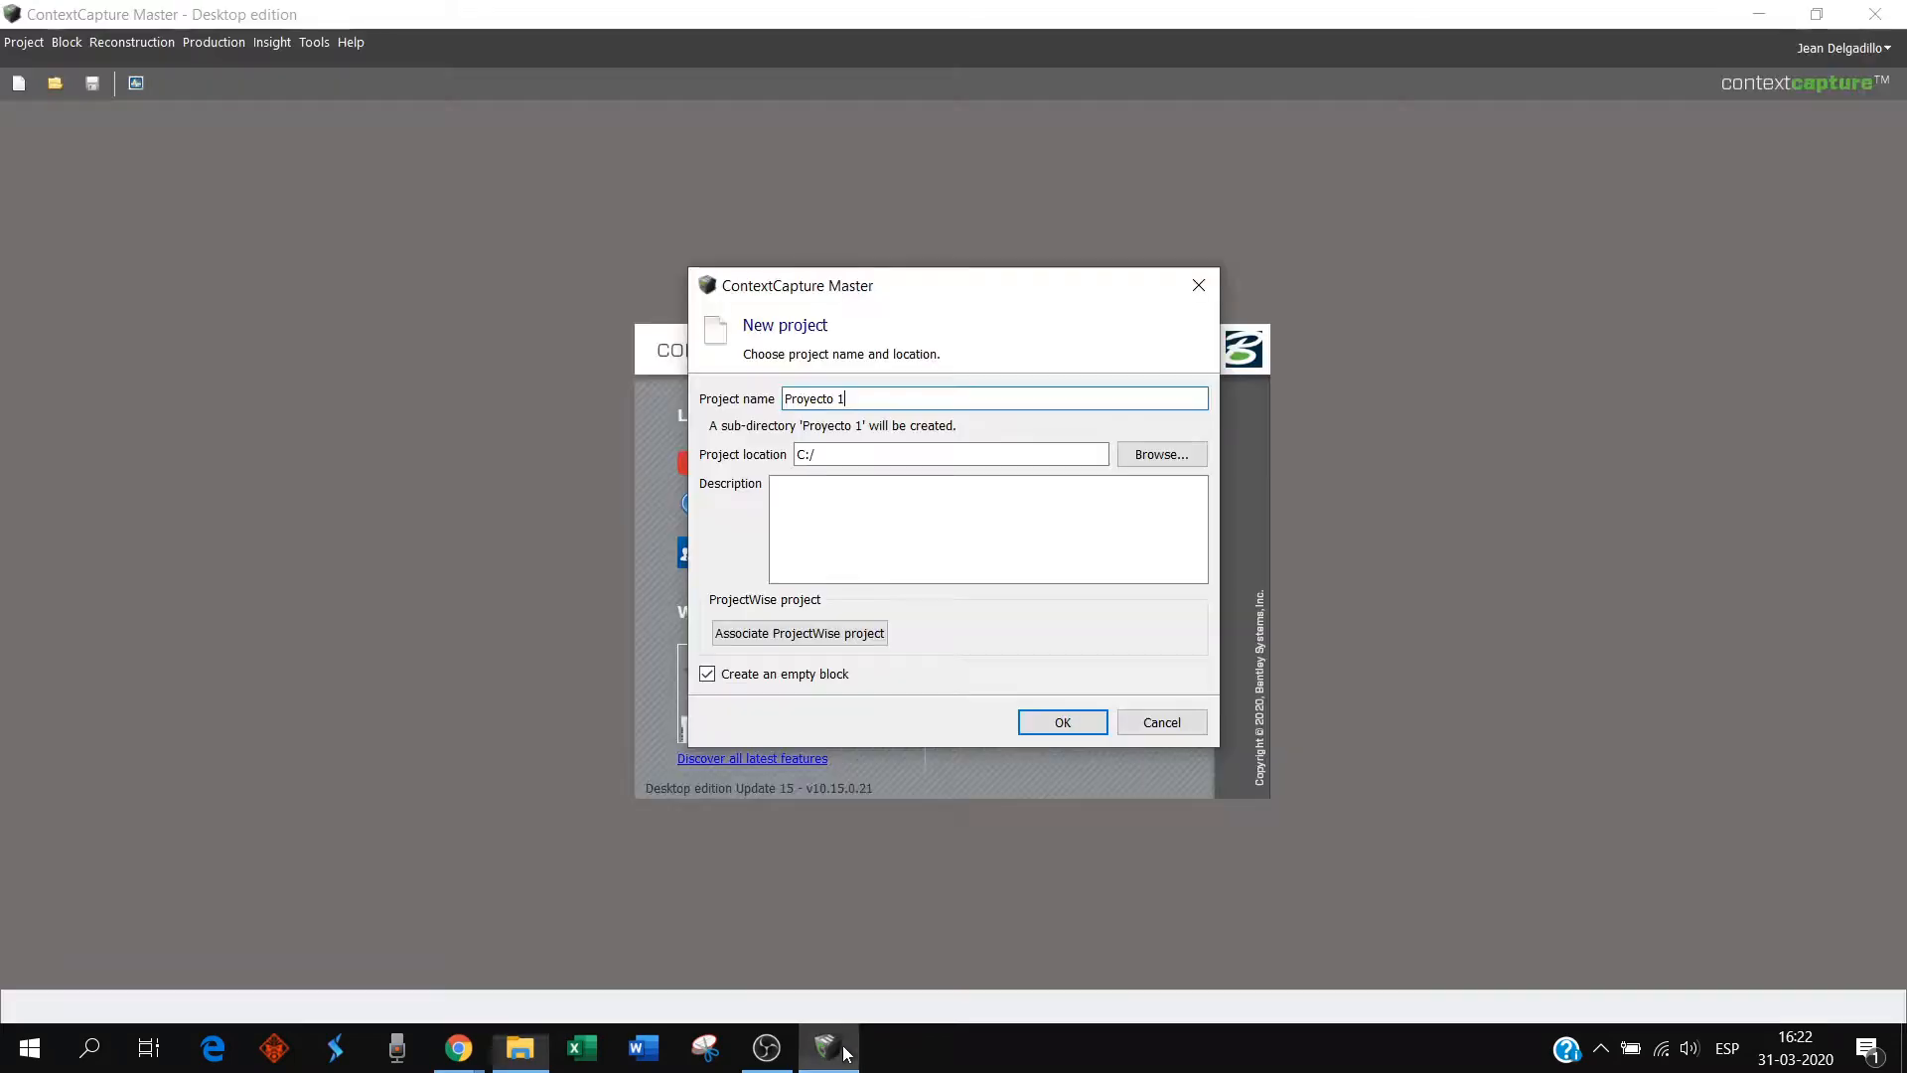
{"action": "left_click", "coordinate": [1141, 457]}
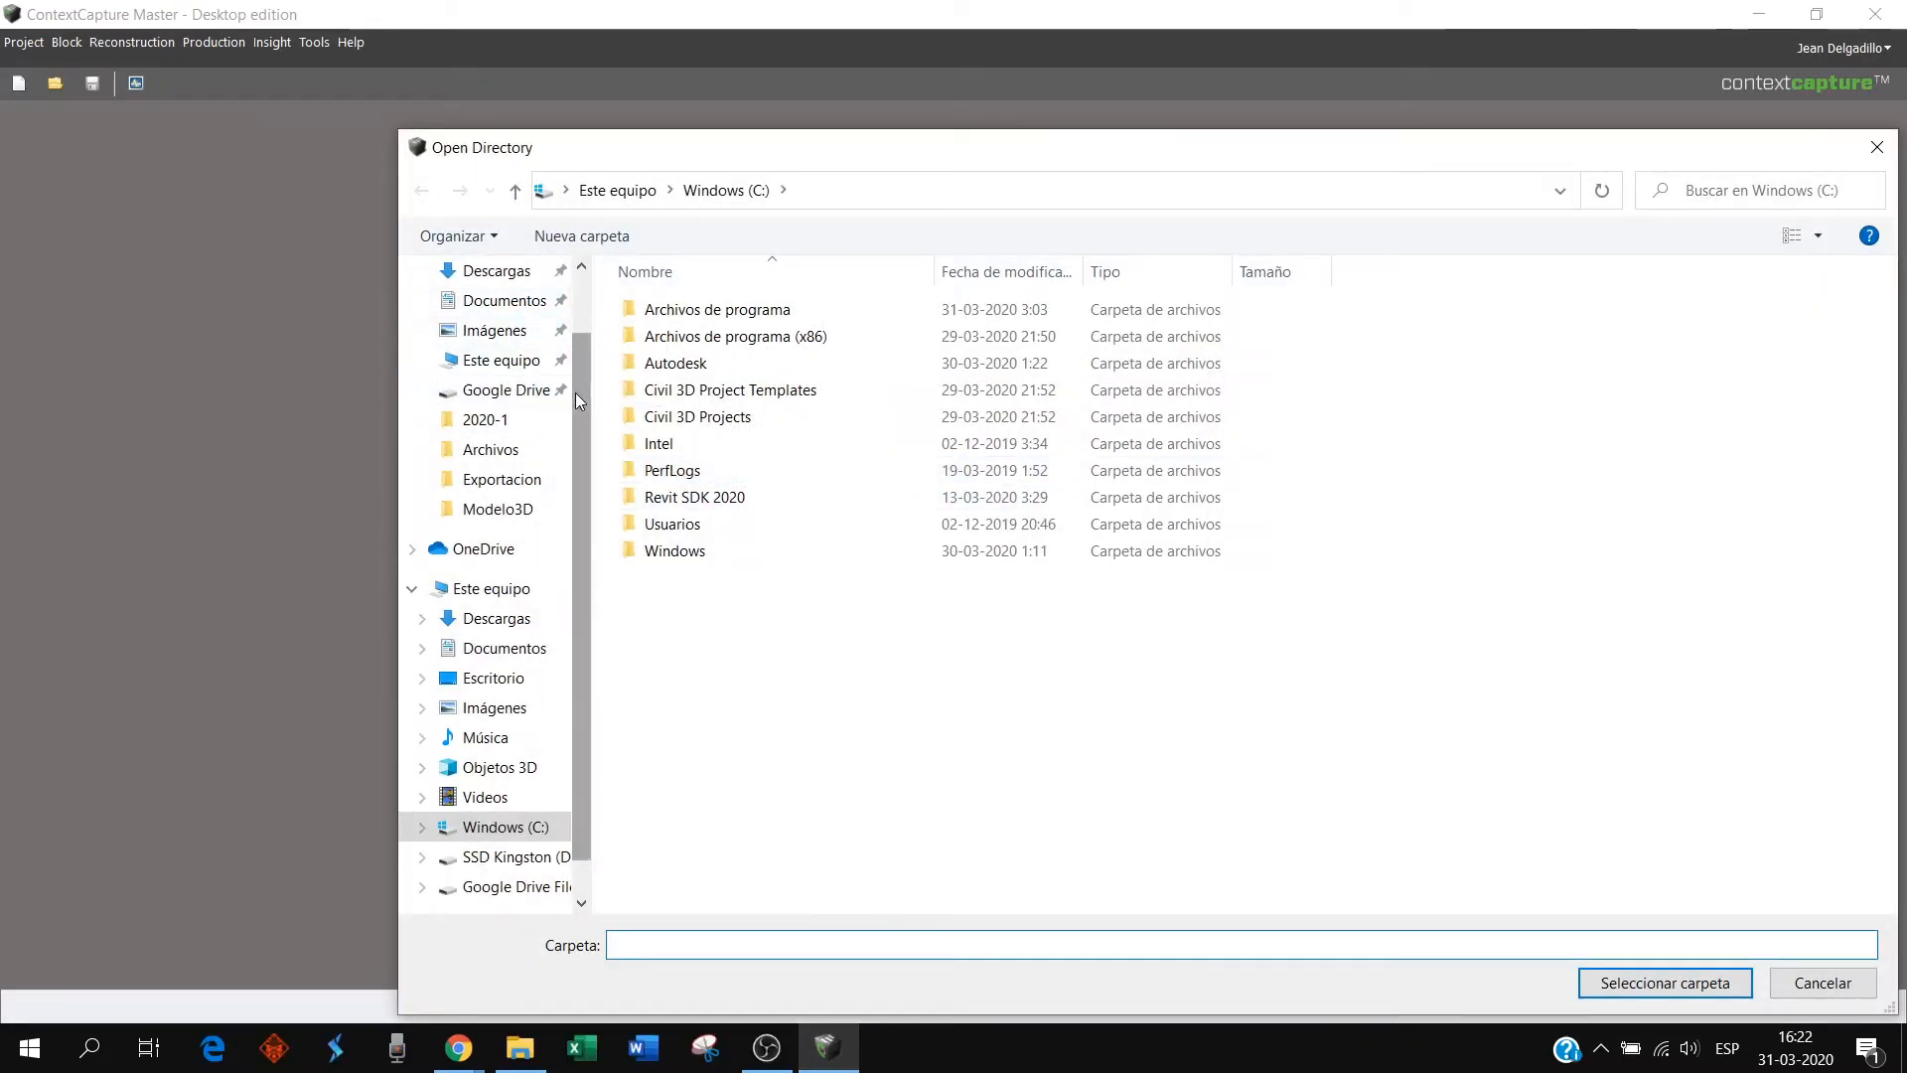
{"action": "scroll", "coordinate": [556, 377], "scroll_direction": "up", "scroll_amount": 1}
{"action": "left_click", "coordinate": [510, 323]}
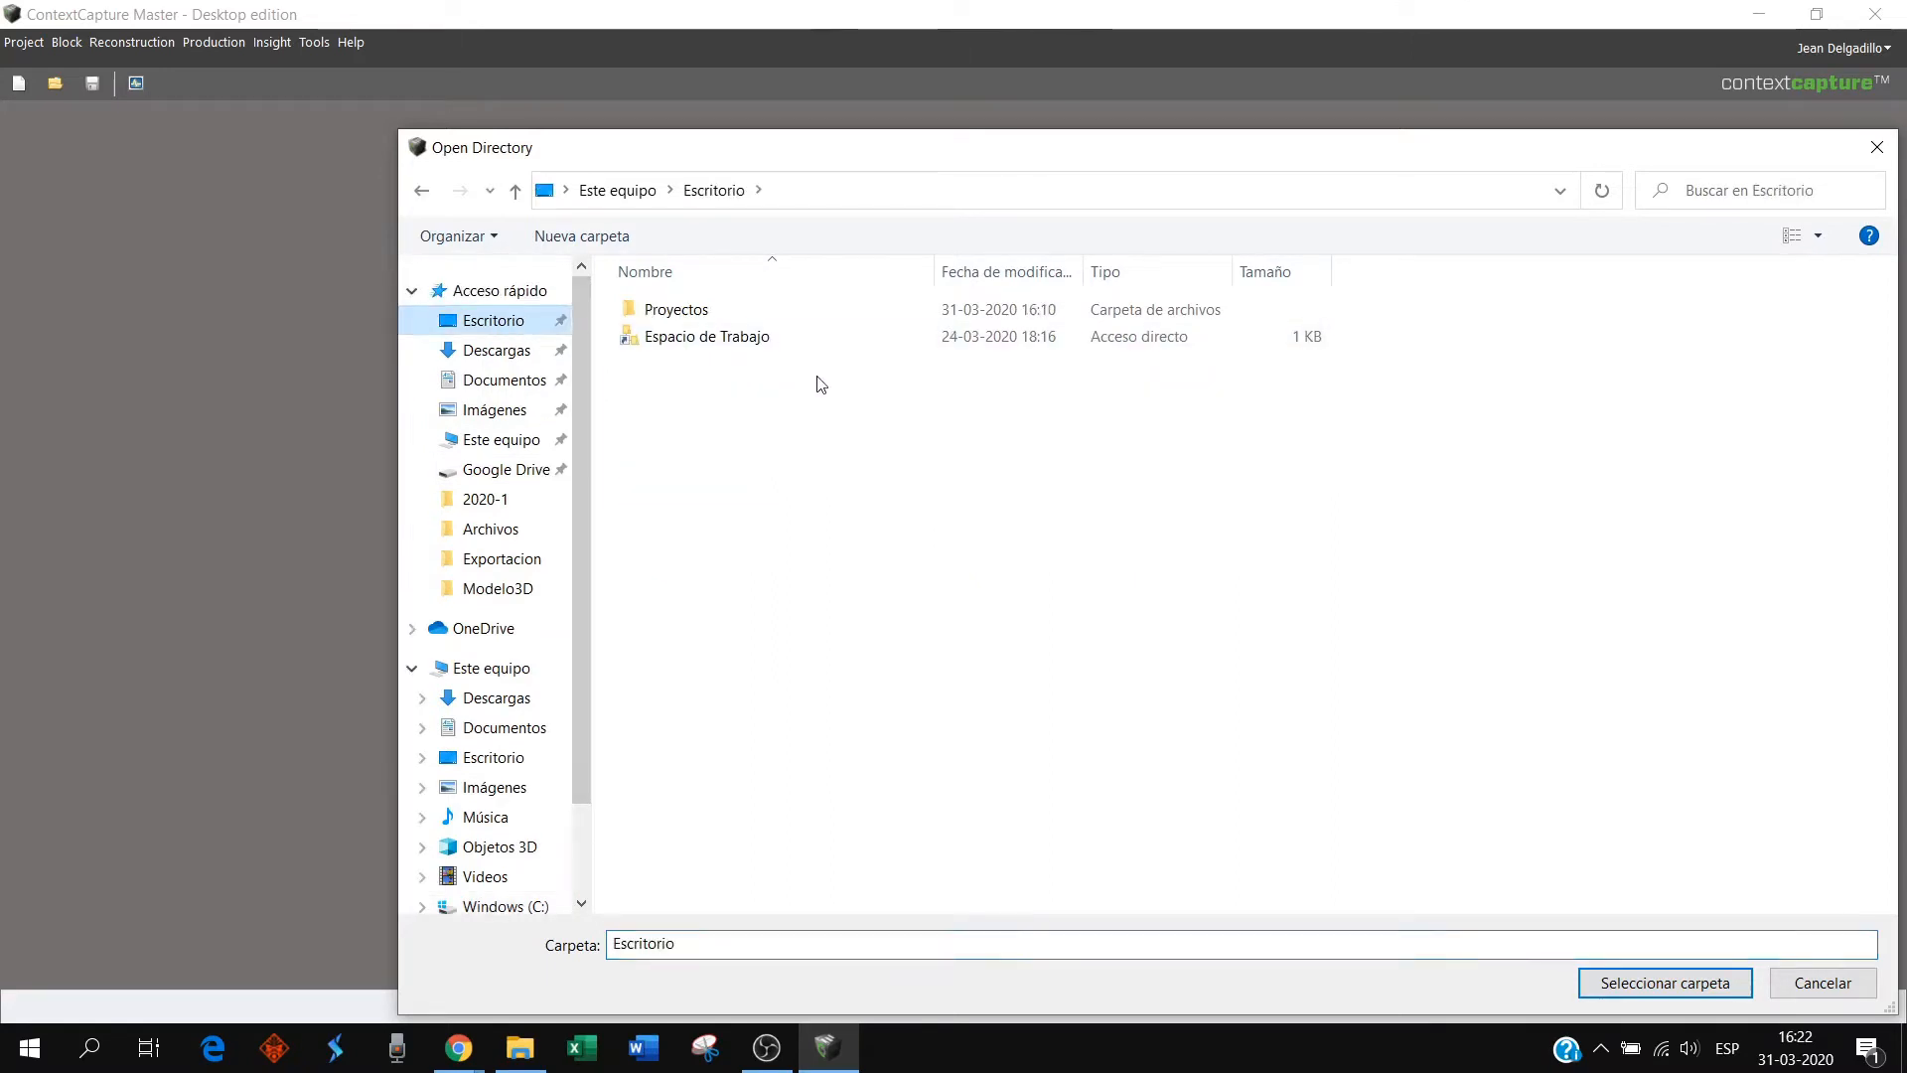
{"action": "double_click", "coordinate": [677, 311]}
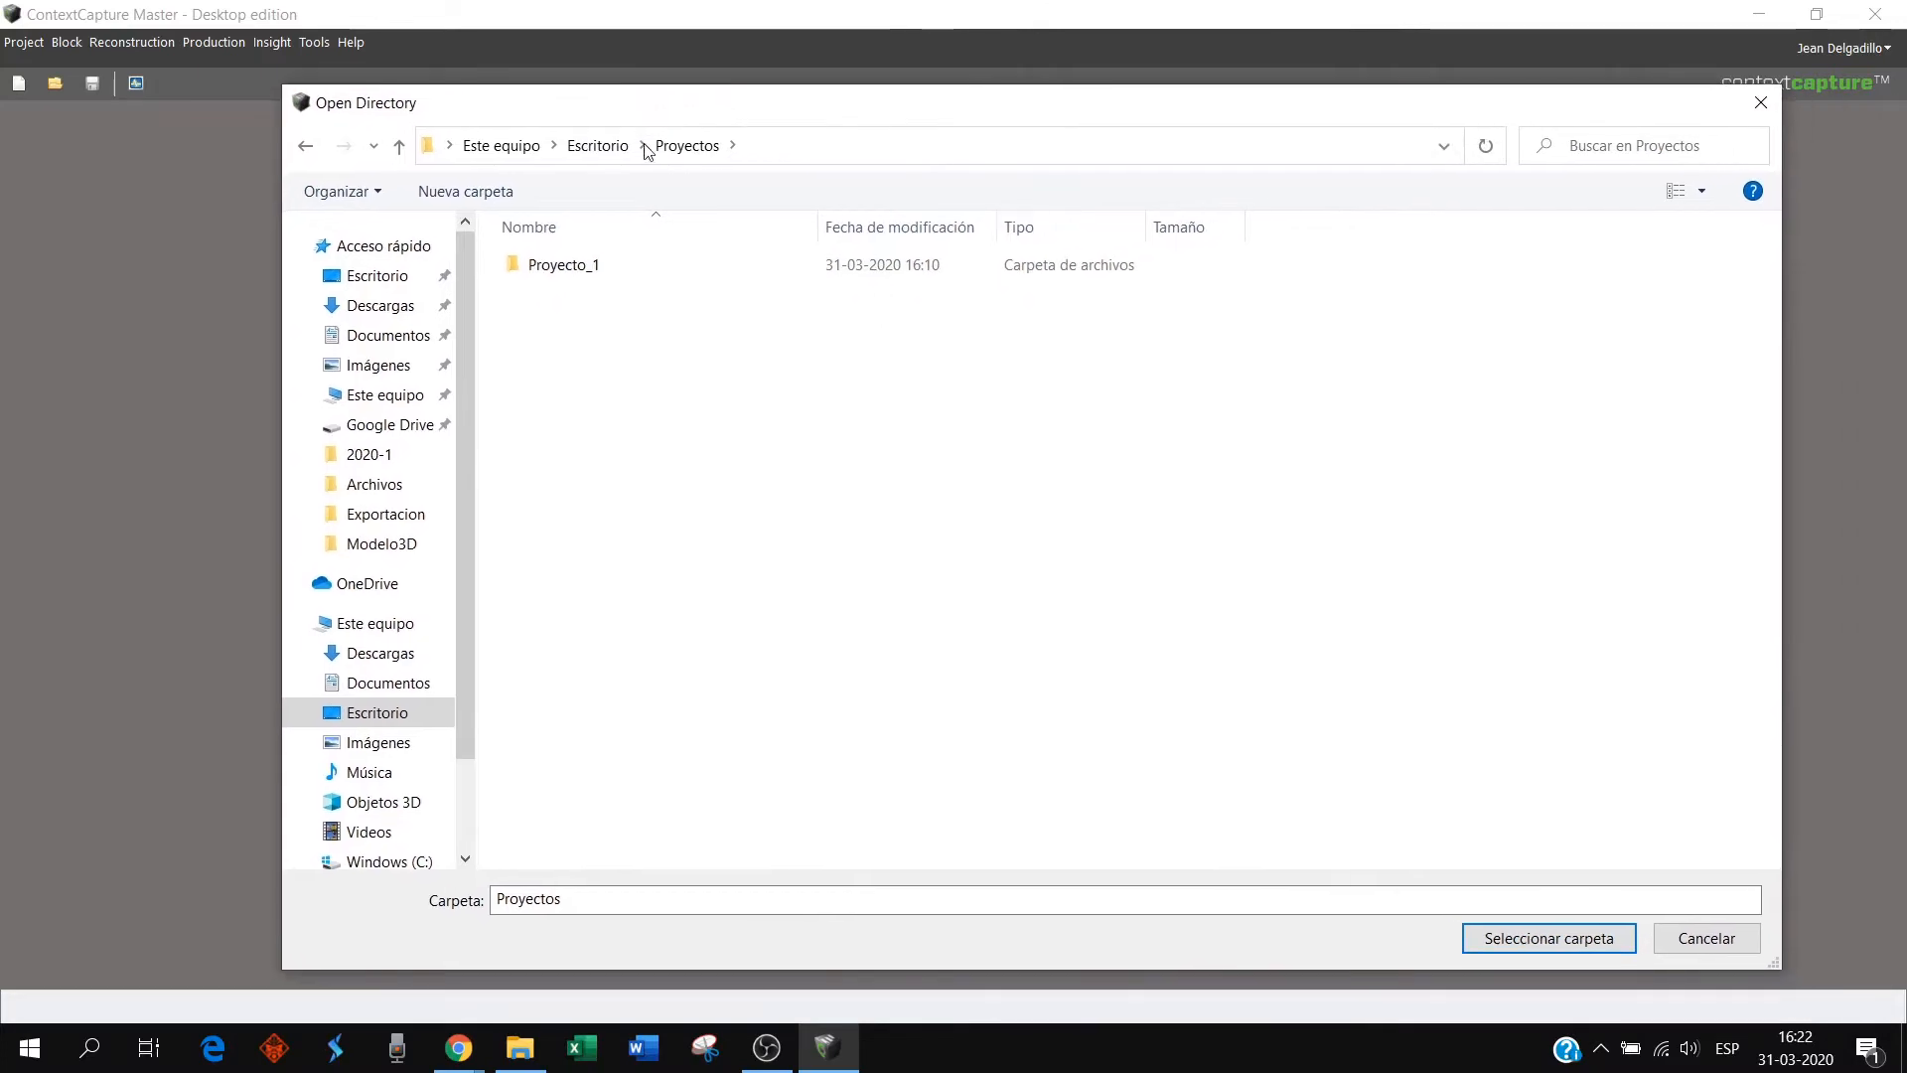
{"action": "double_click", "coordinate": [600, 270]}
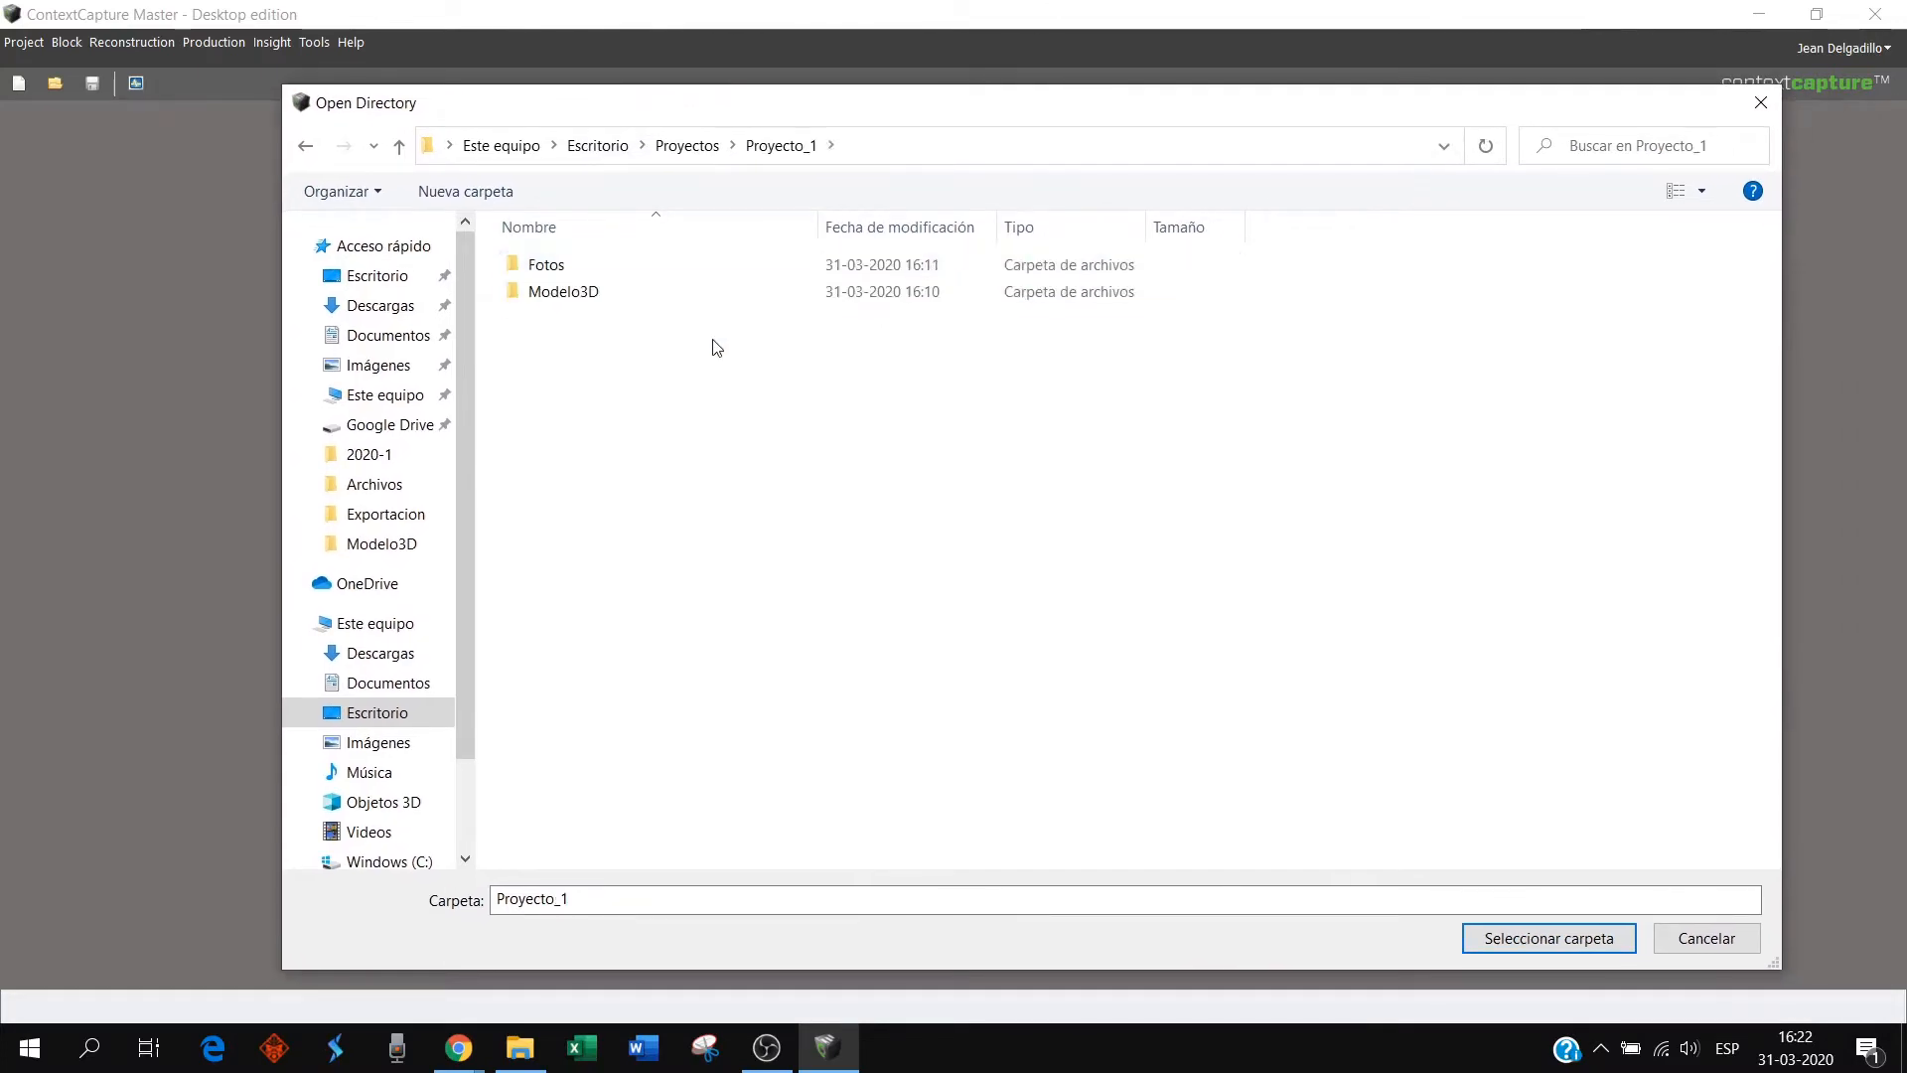
{"action": "double_click", "coordinate": [593, 301]}
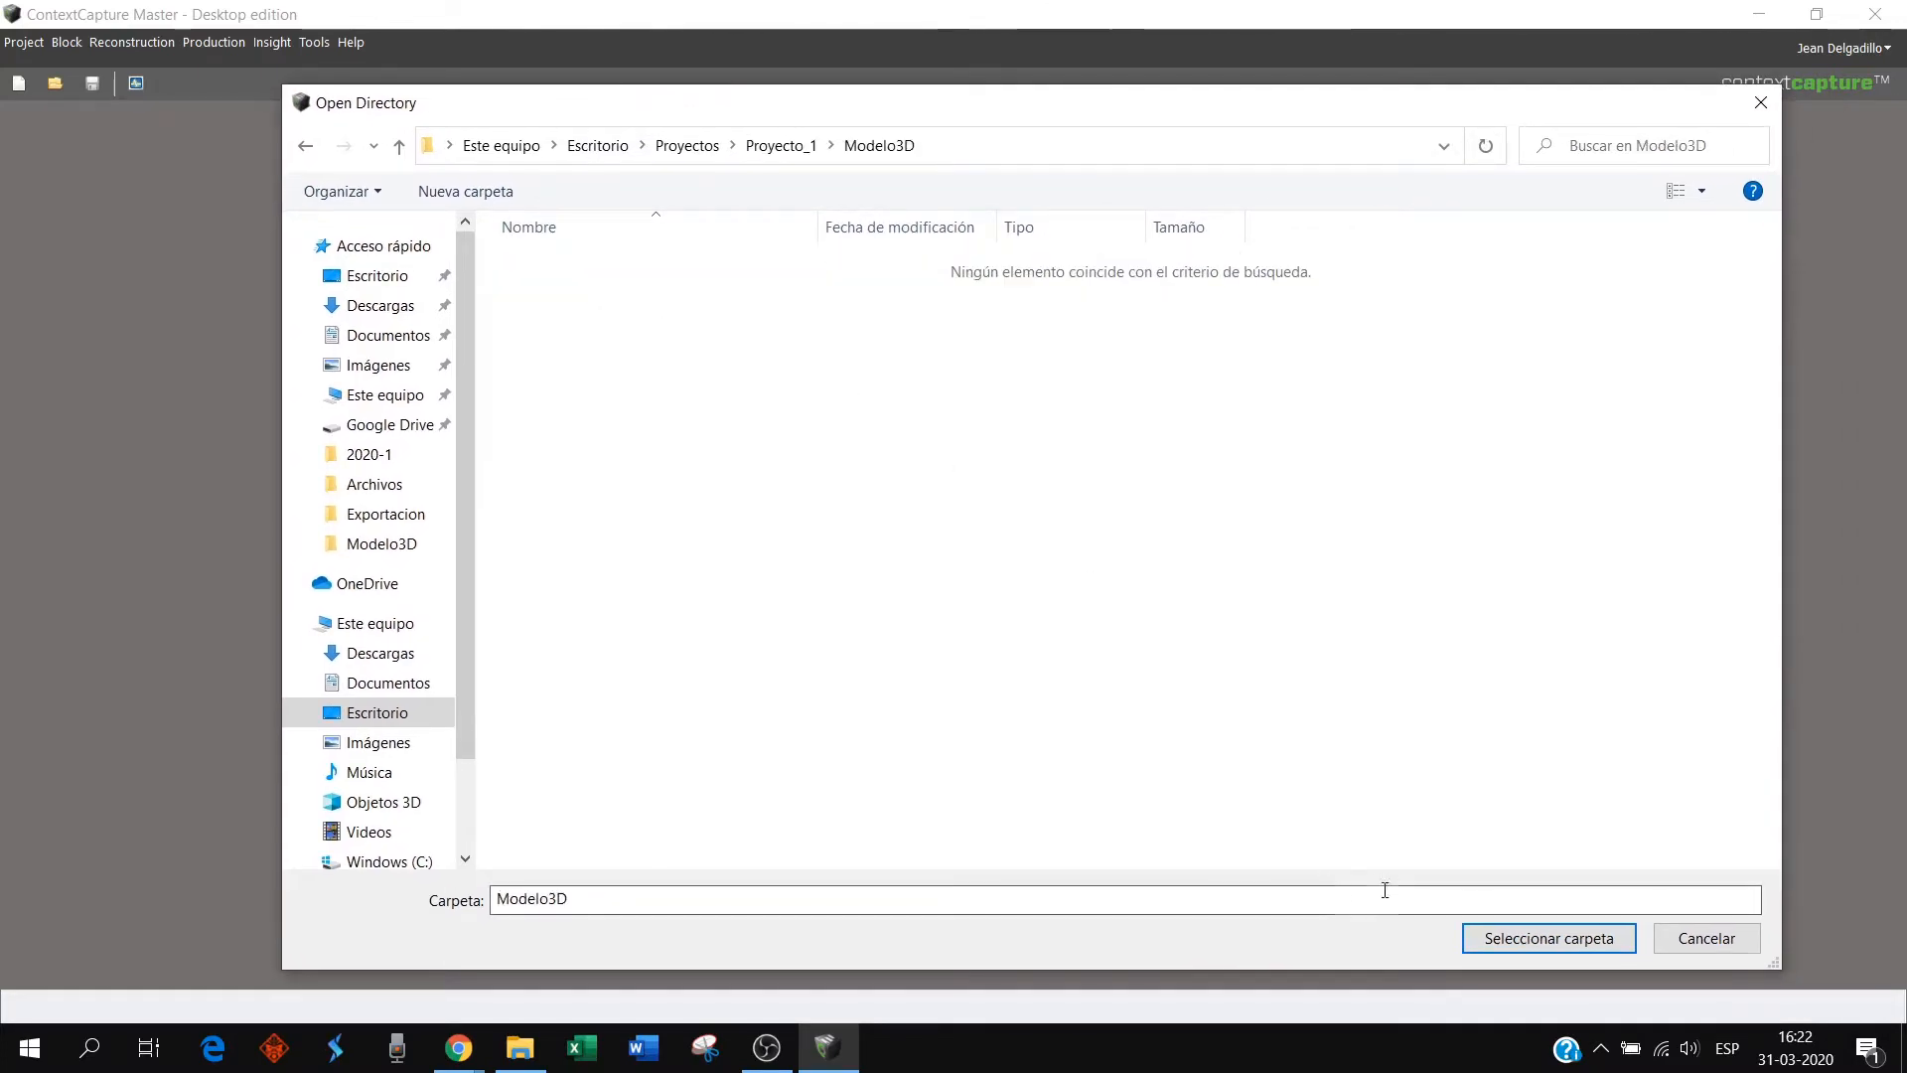
{"action": "left_click", "coordinate": [1544, 940]}
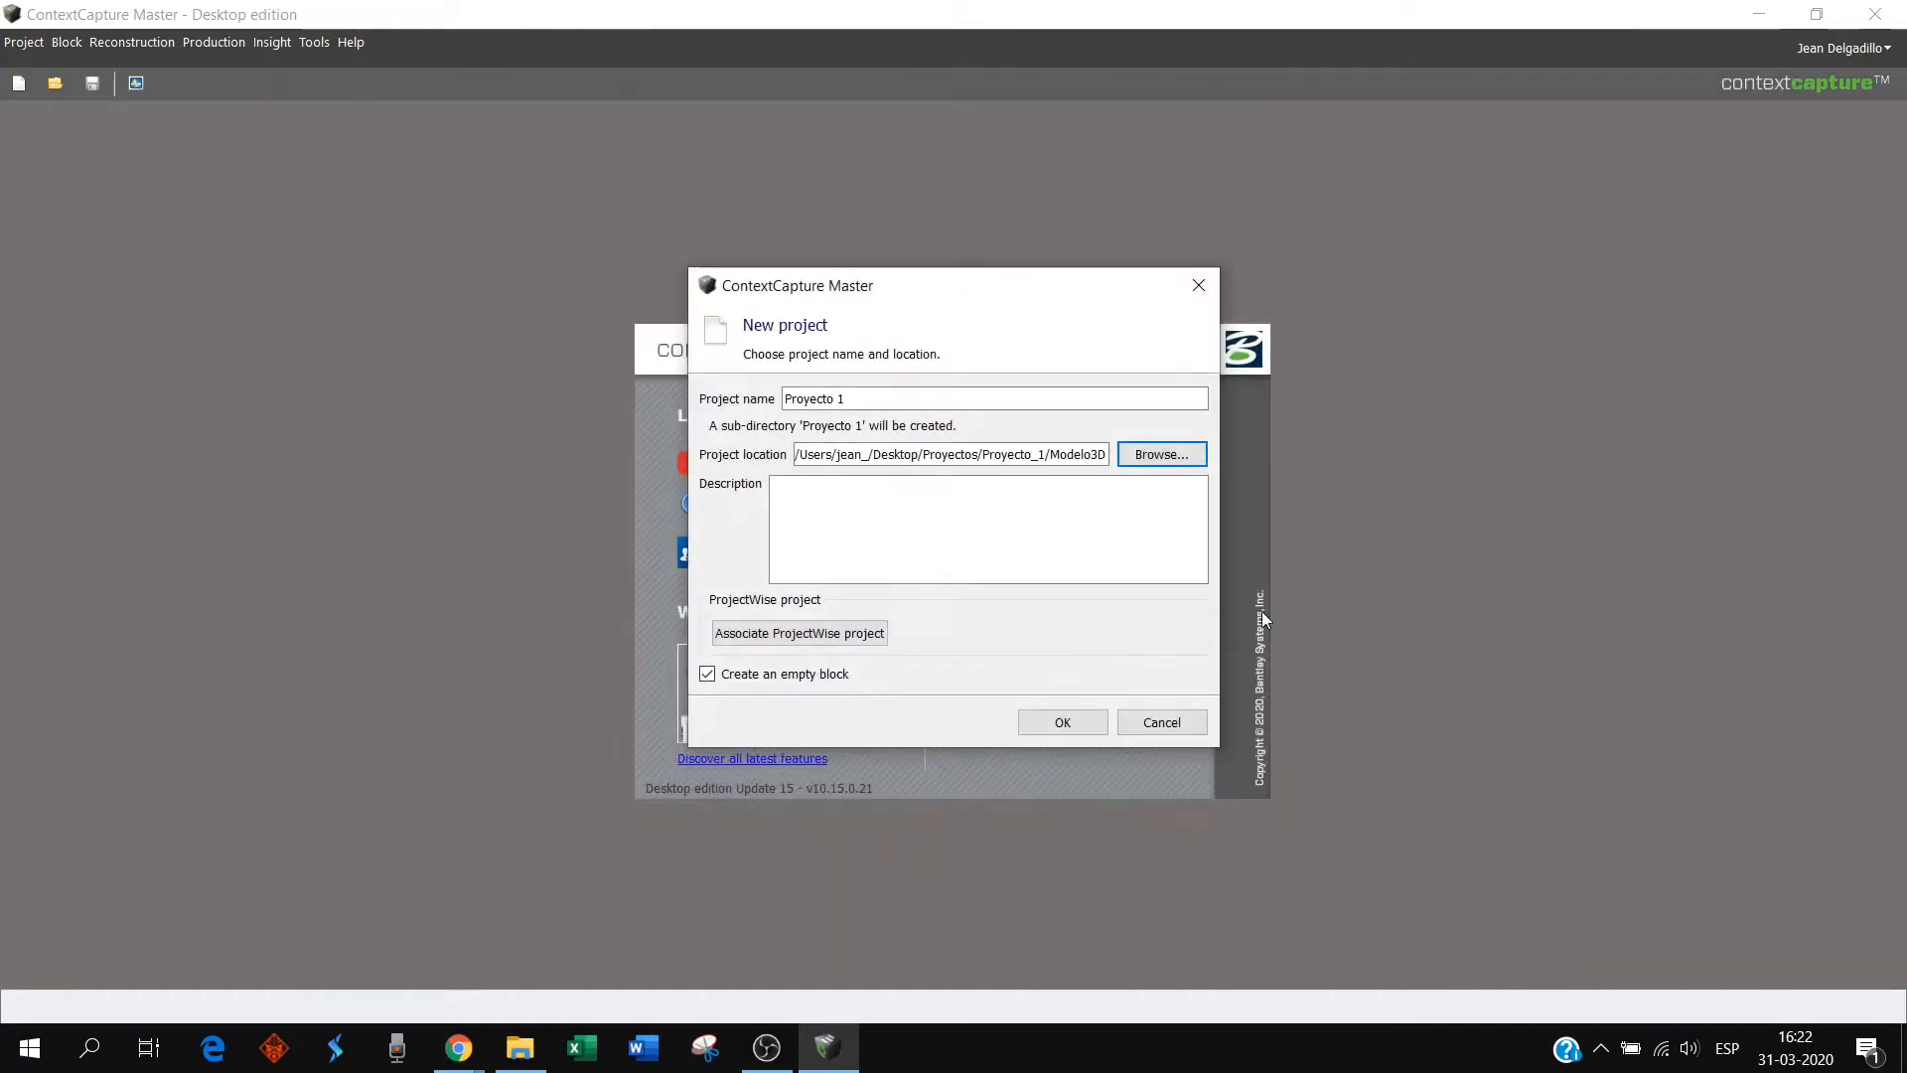
- Enter the description "Nuestro primer proyecto" and create the project with an empty block
{"action": "left_click", "coordinate": [935, 492]}
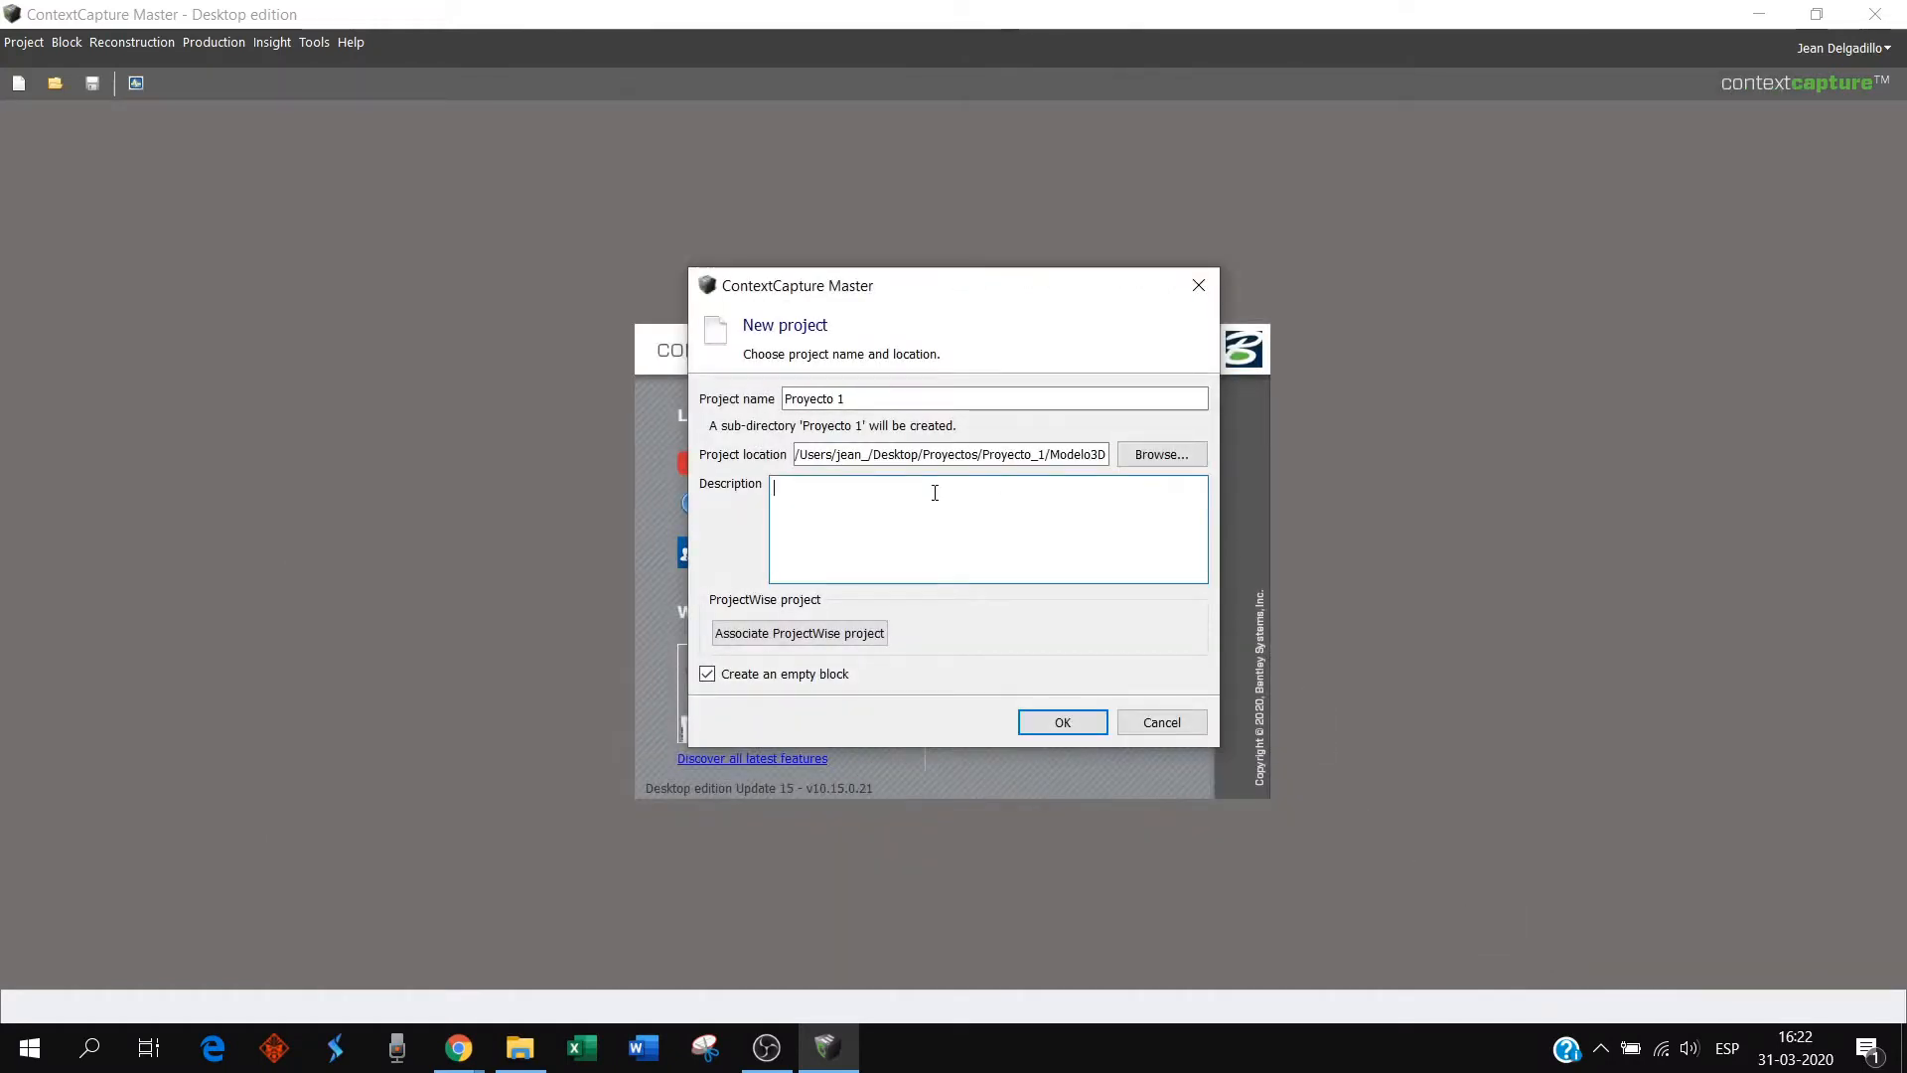
{"action": "type", "text": "Nutes"}
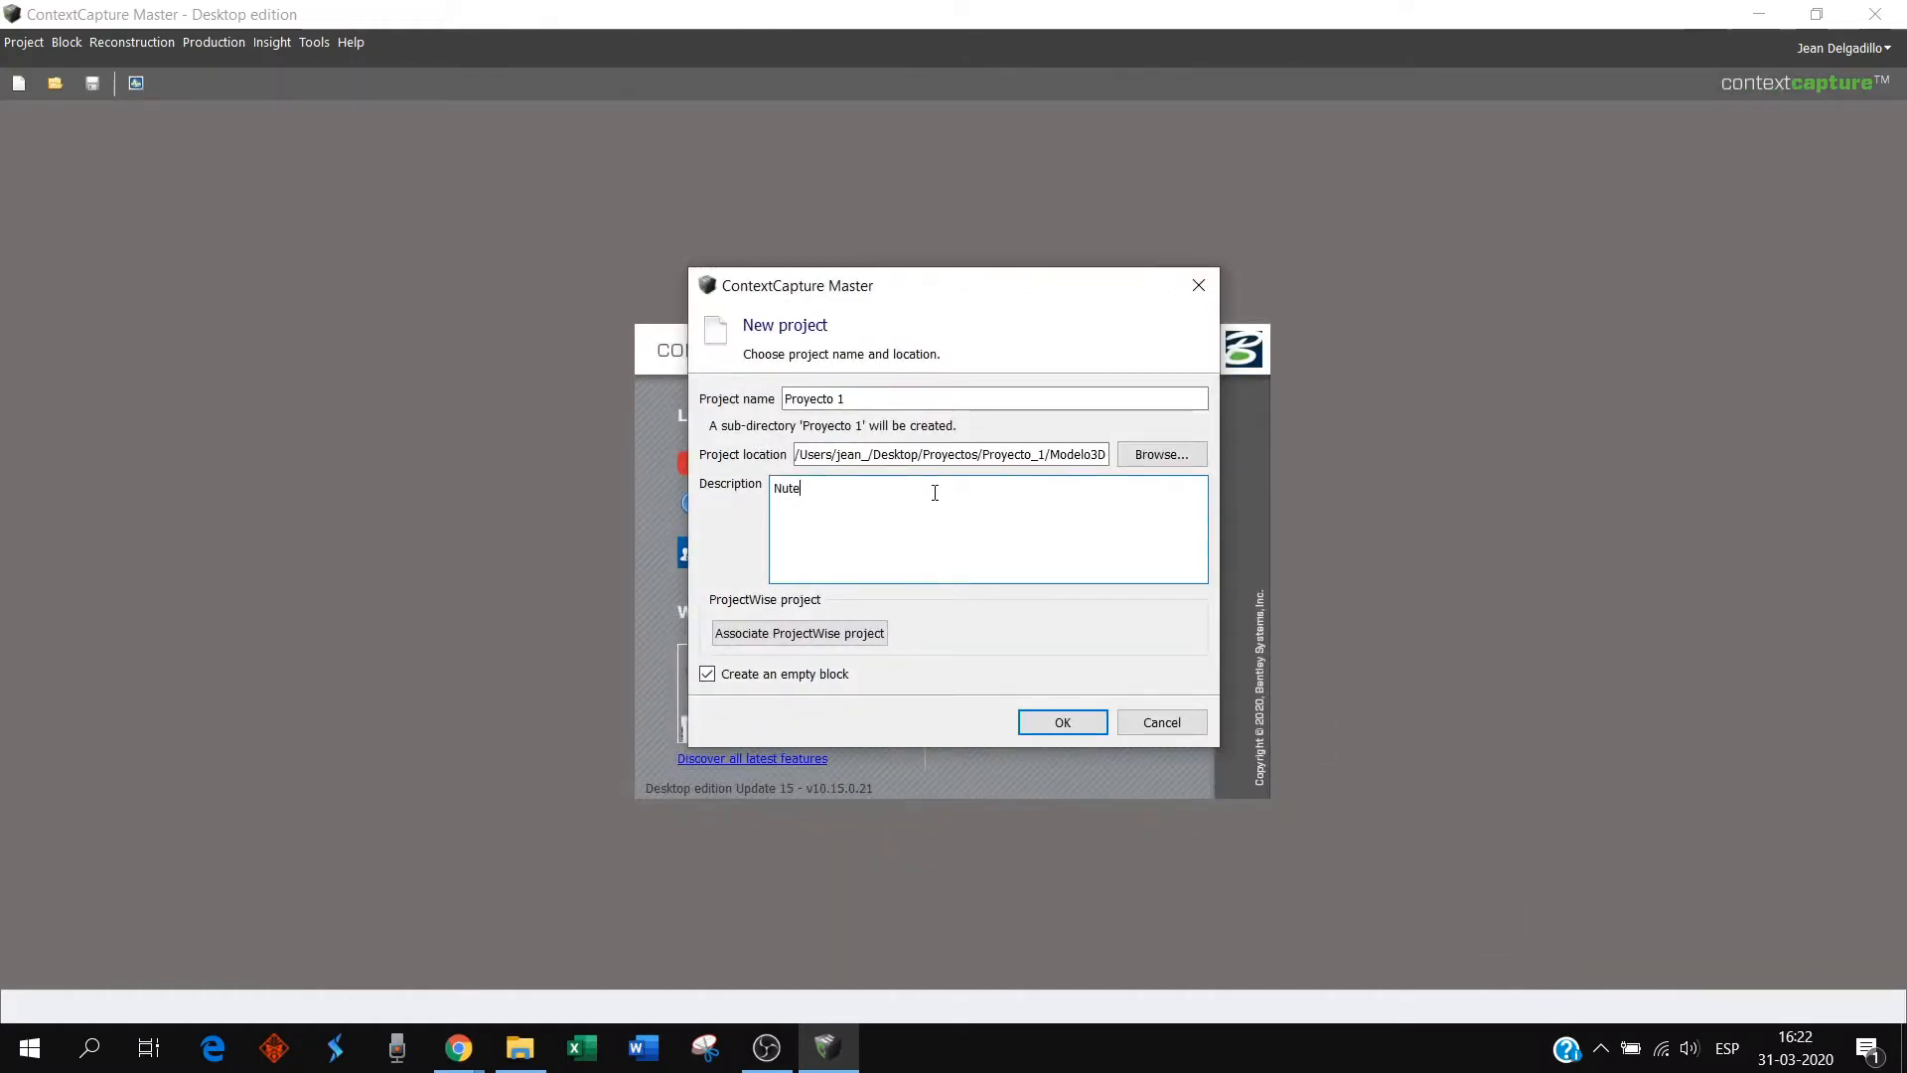
{"action": "key", "text": "BackSpace"}
{"action": "key", "text": "BackSpace"}
{"action": "key", "text": "BackSpace"}
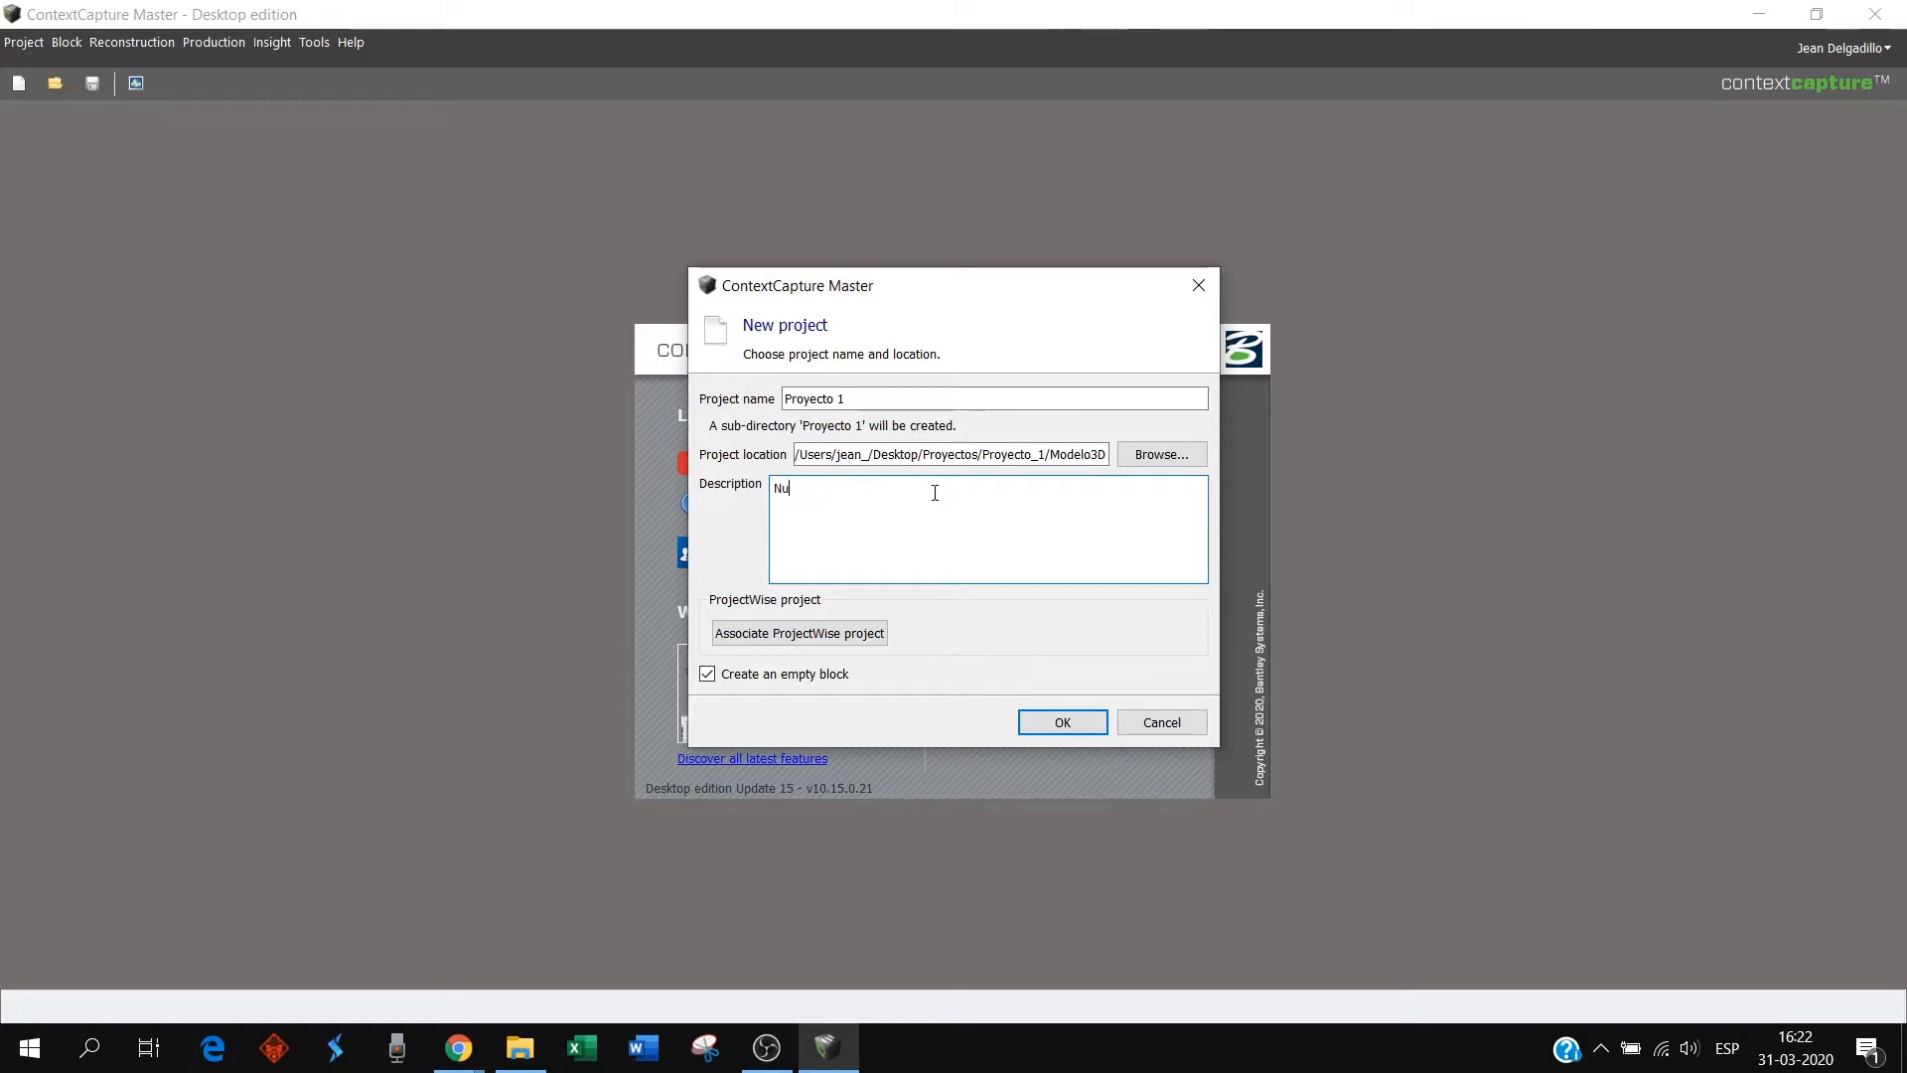
{"action": "type", "text": "estro primero"}
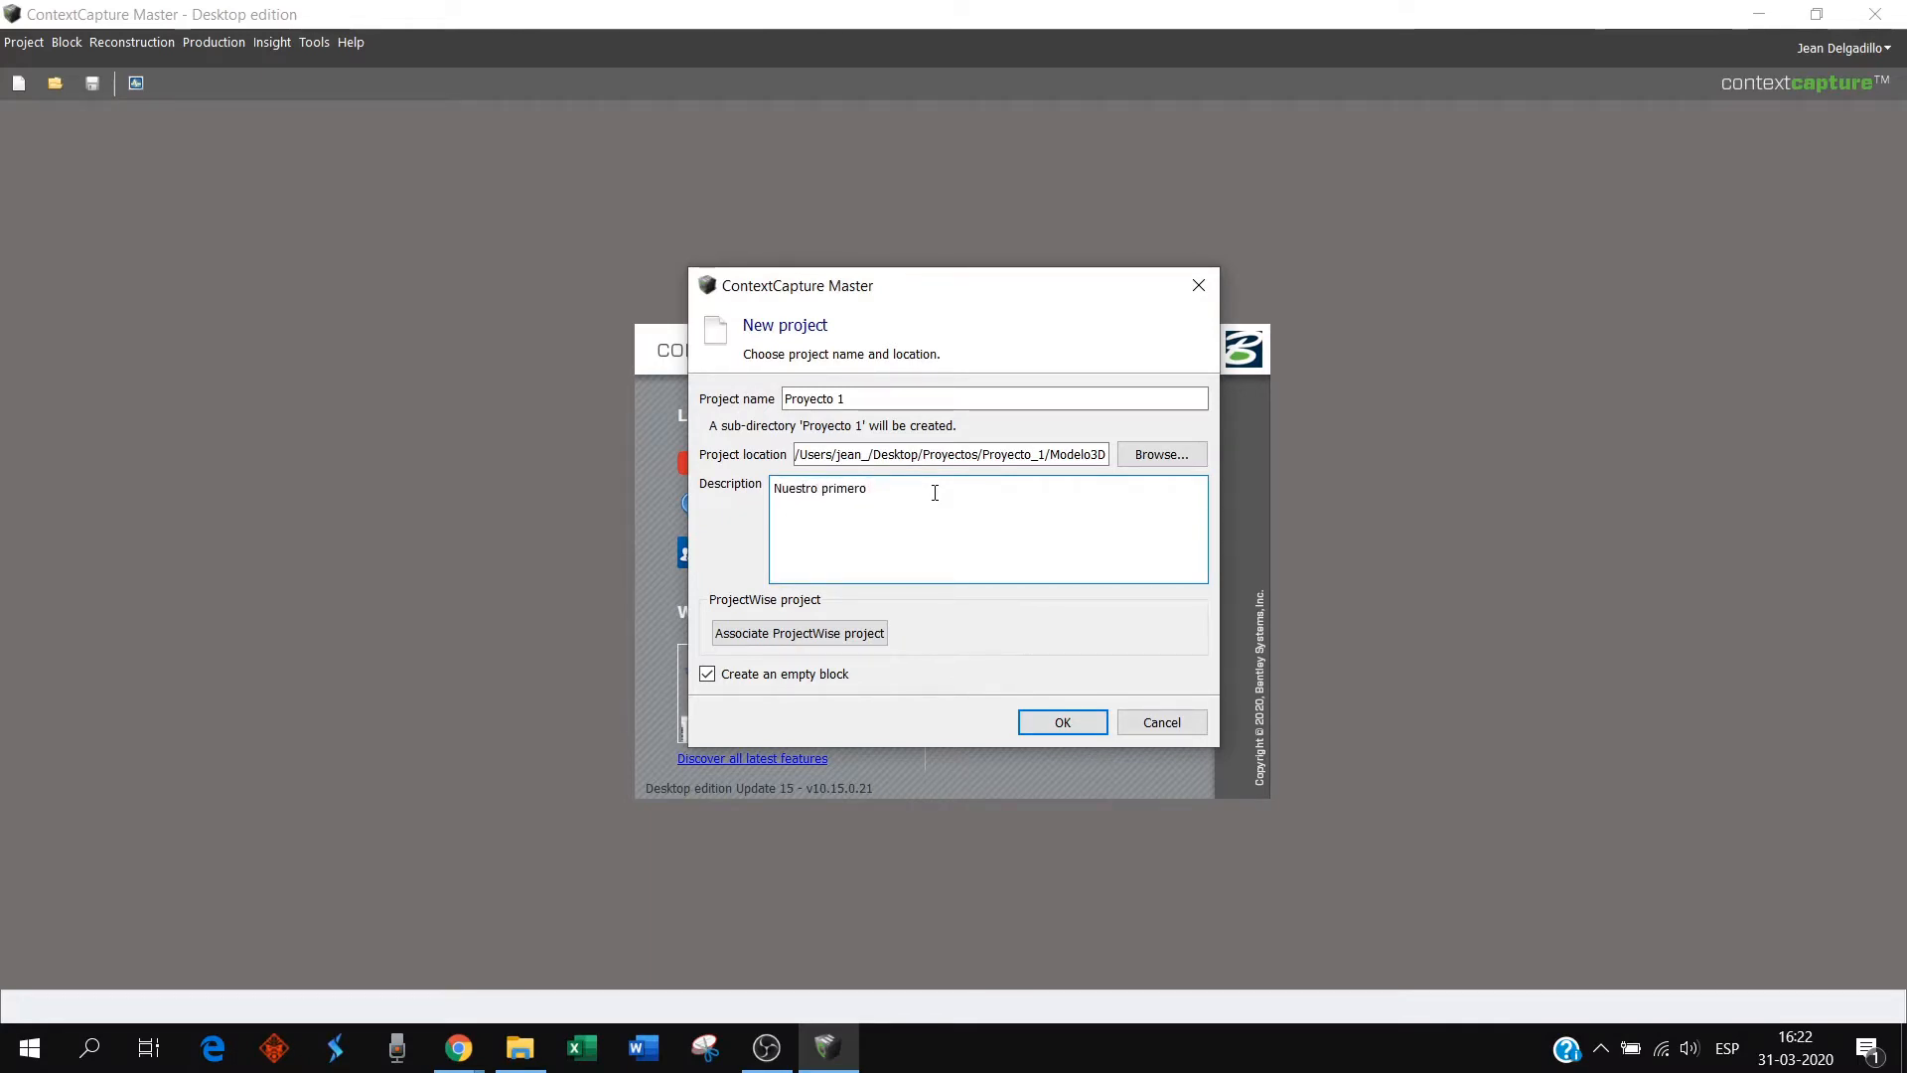
{"action": "key", "text": "BackSpace"}
{"action": "type", "text": "proyecto"}
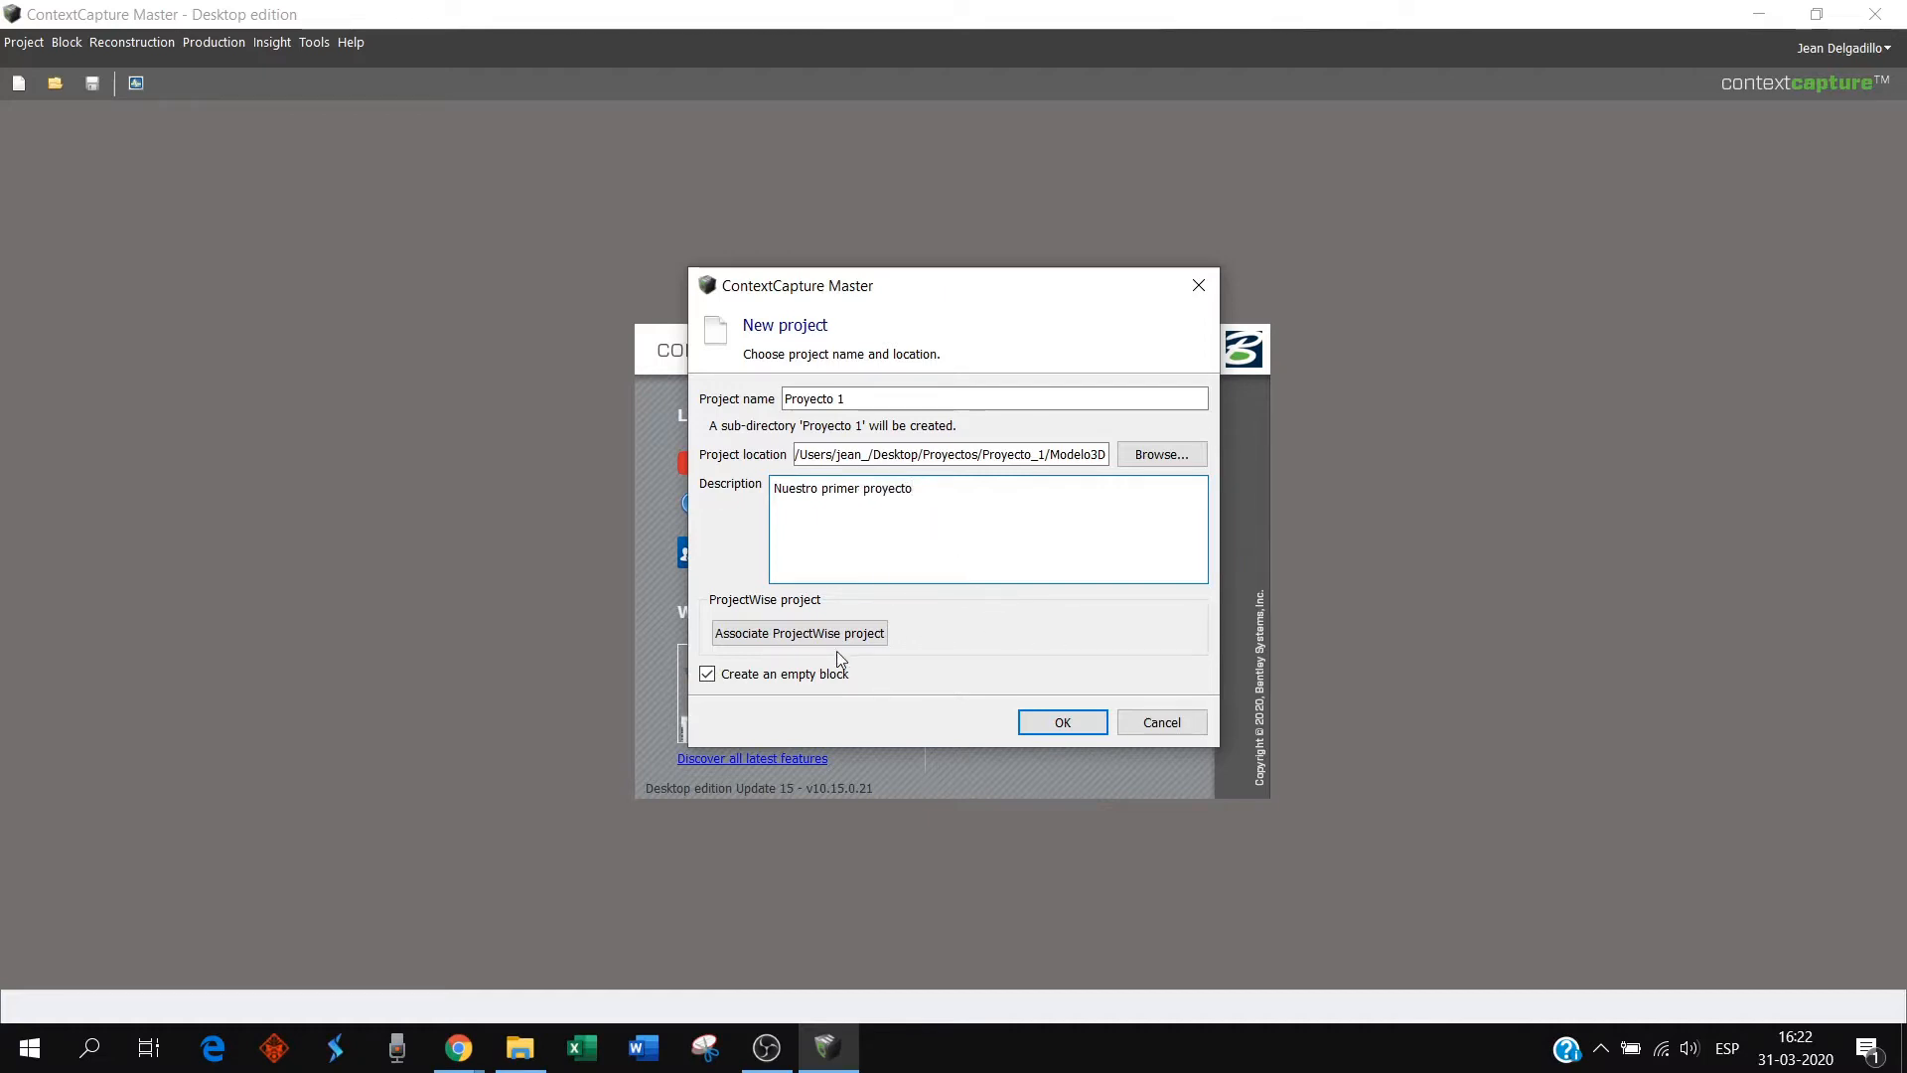
{"action": "left_click", "coordinate": [1075, 723]}
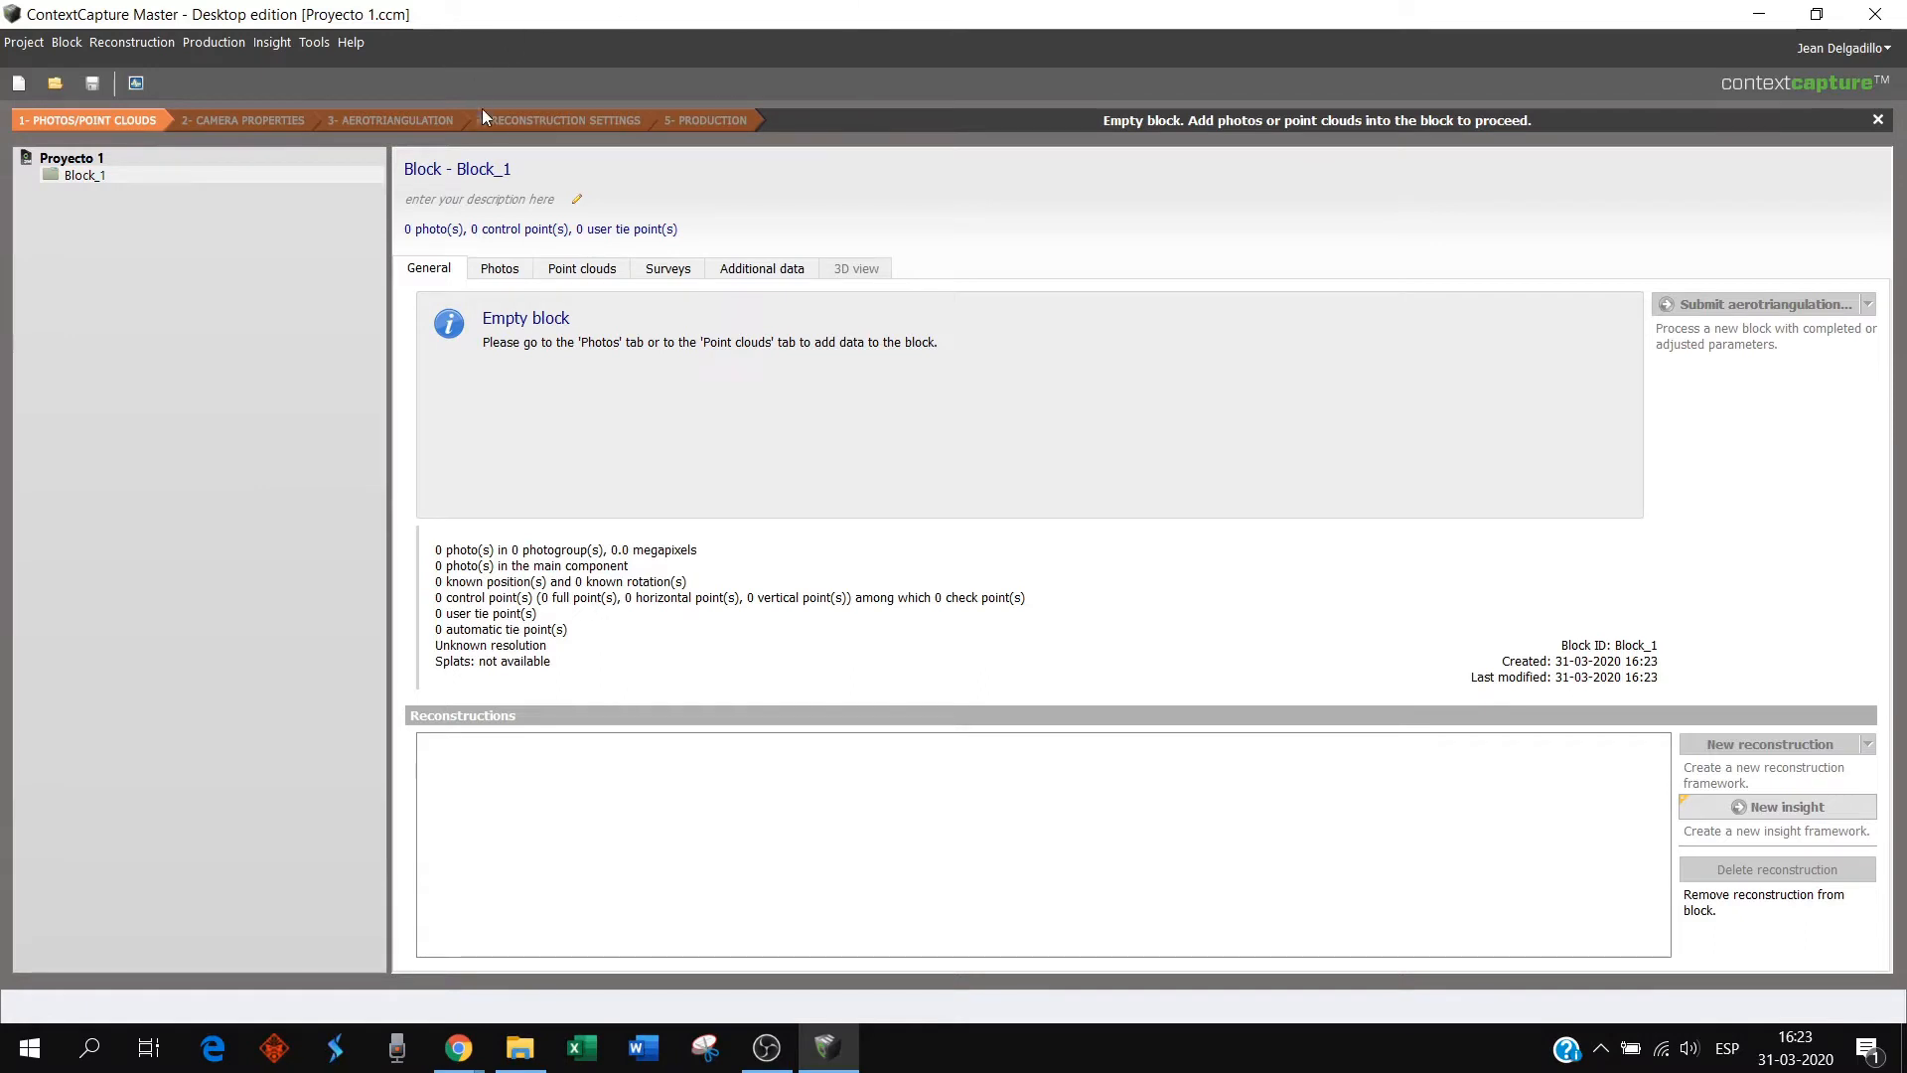
{"action": "left_click", "coordinate": [26, 44]}
{"action": "mouse_move", "coordinate": [66, 46]}
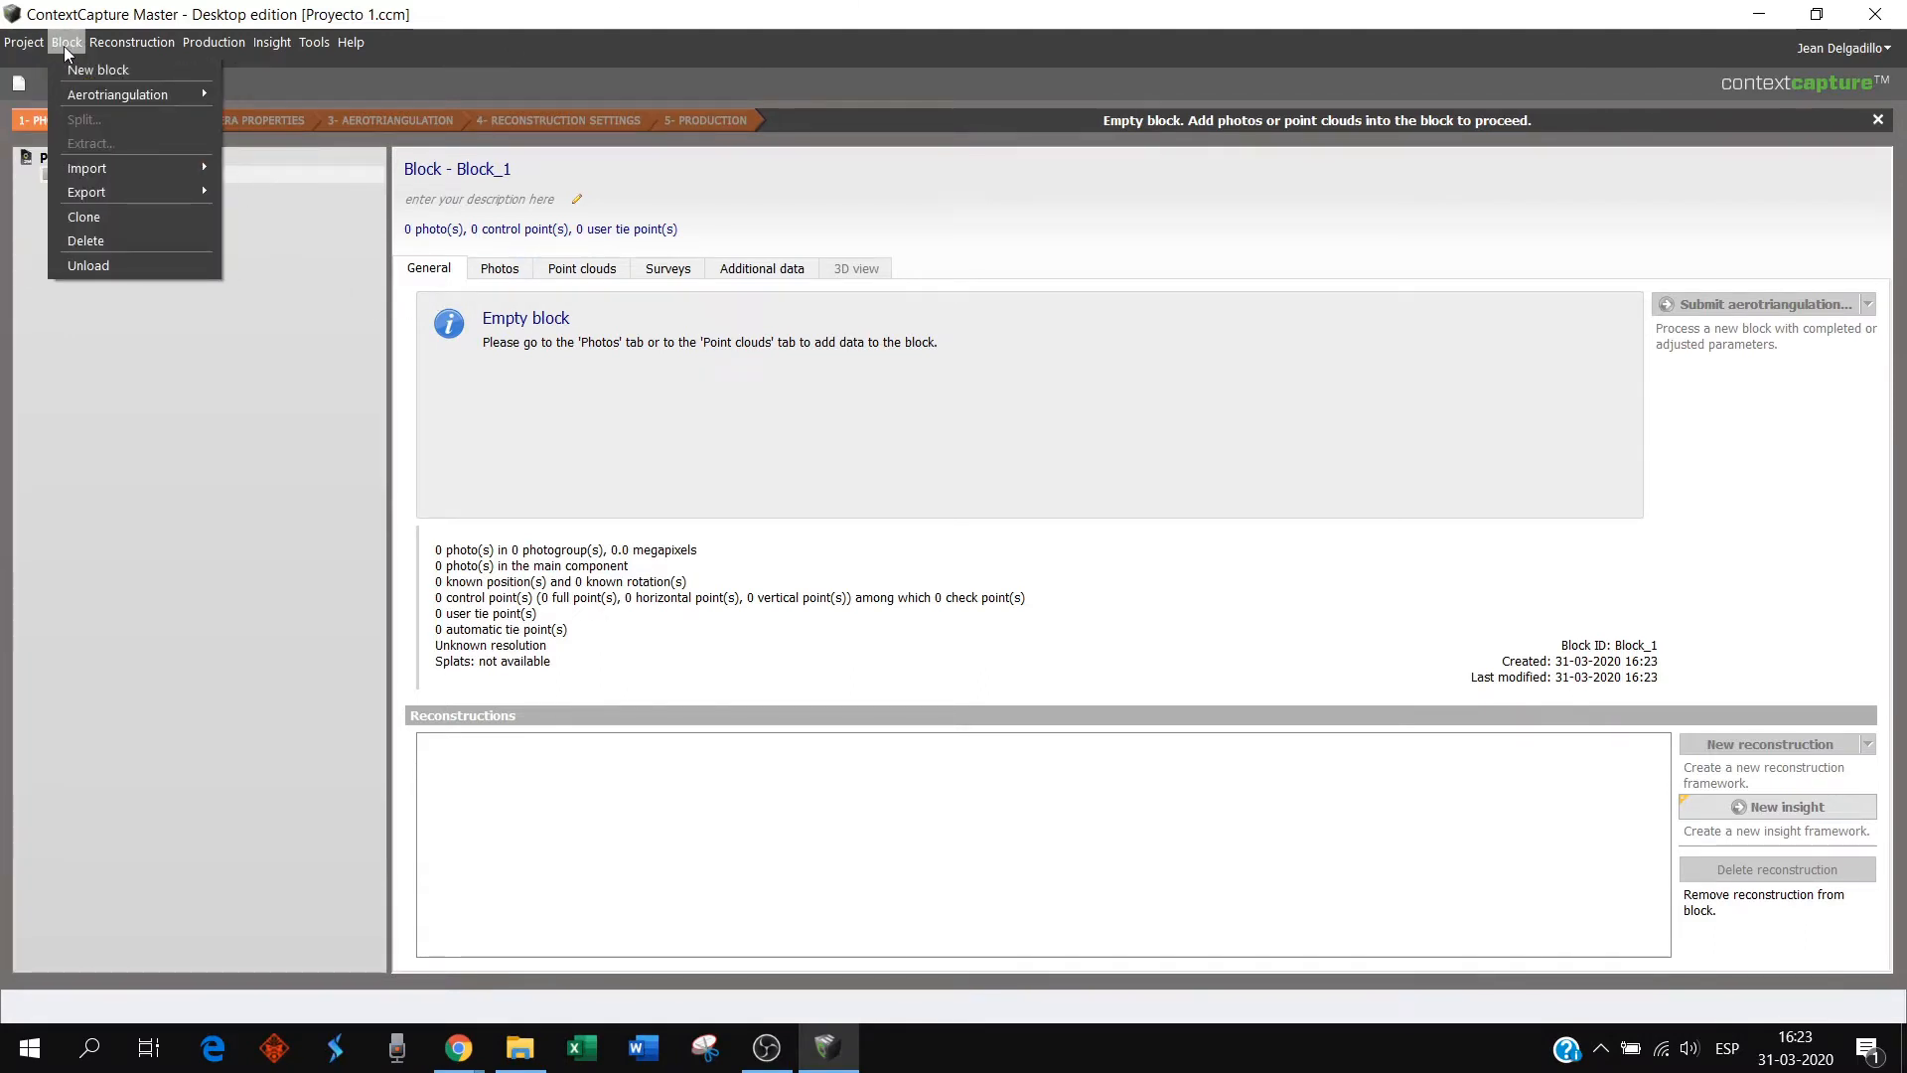
{"action": "mouse_move", "coordinate": [199, 48]}
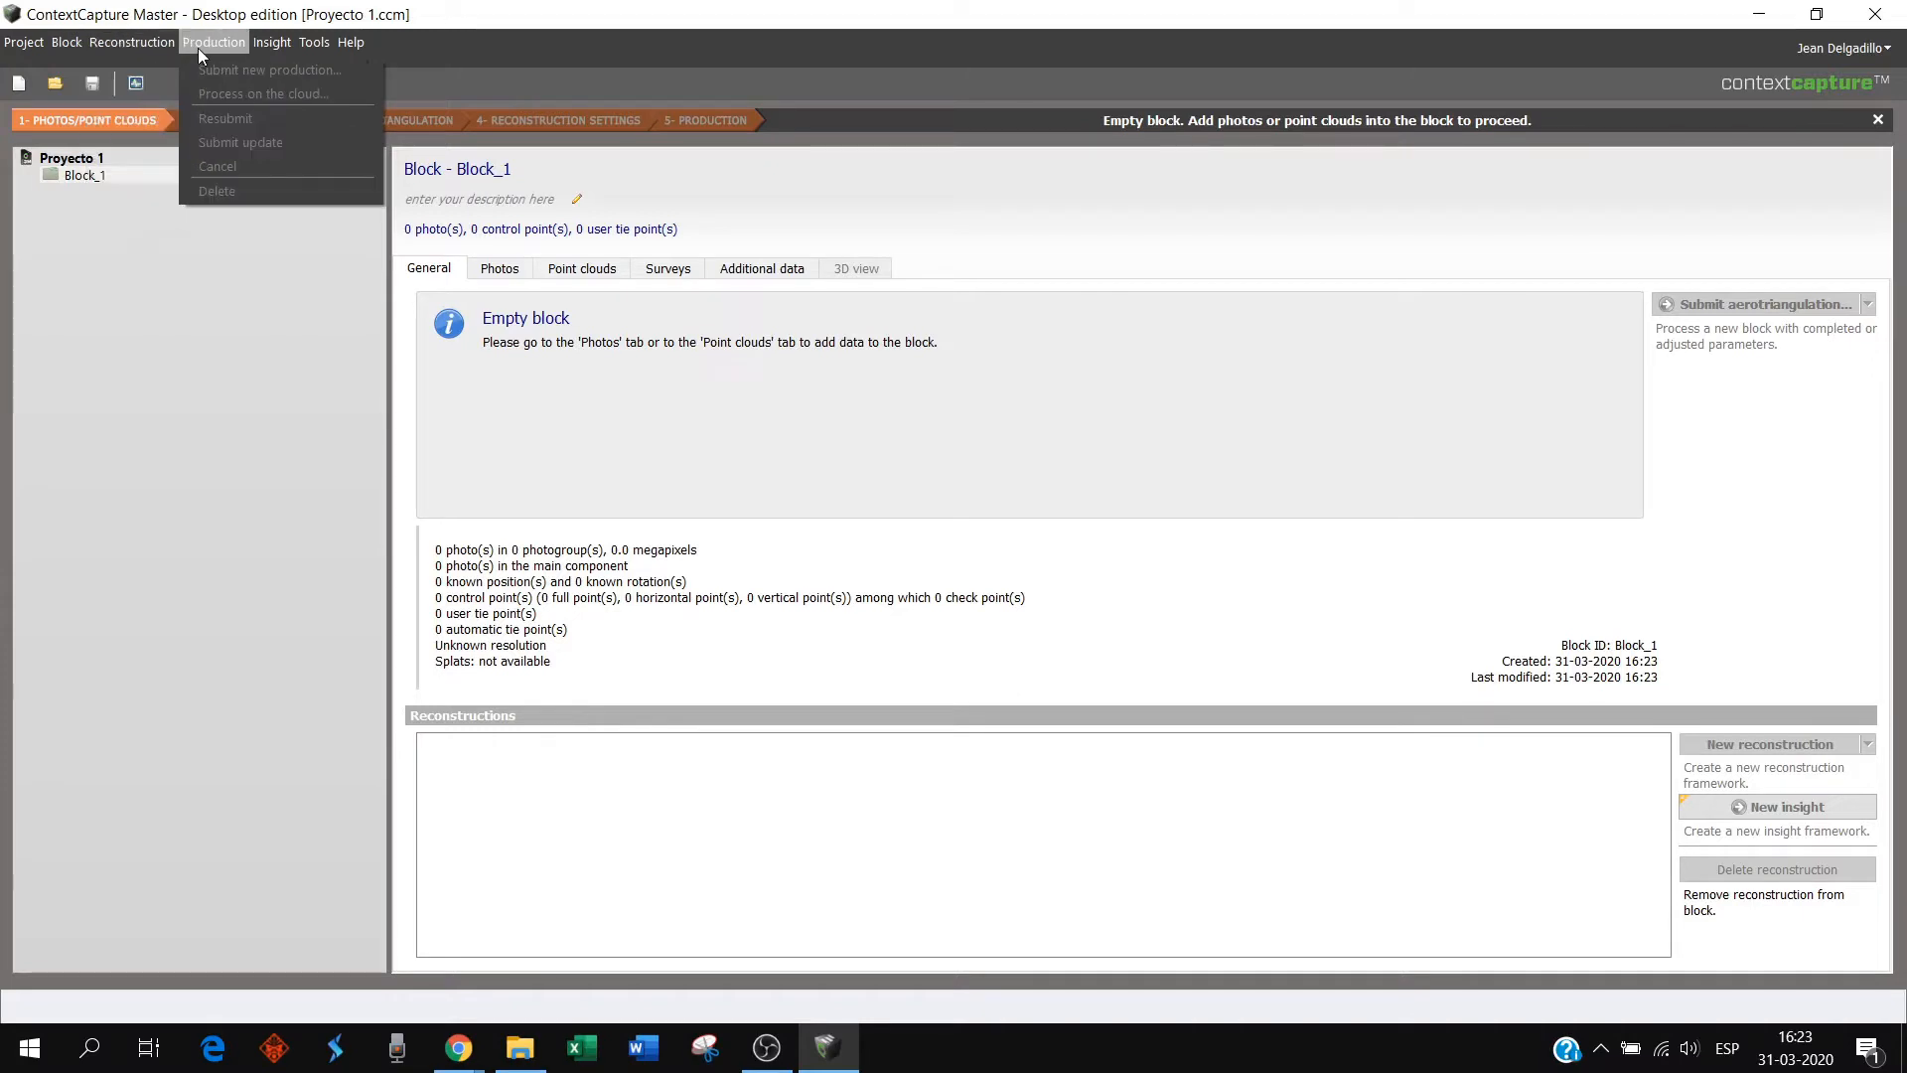
{"action": "mouse_move", "coordinate": [273, 44]}
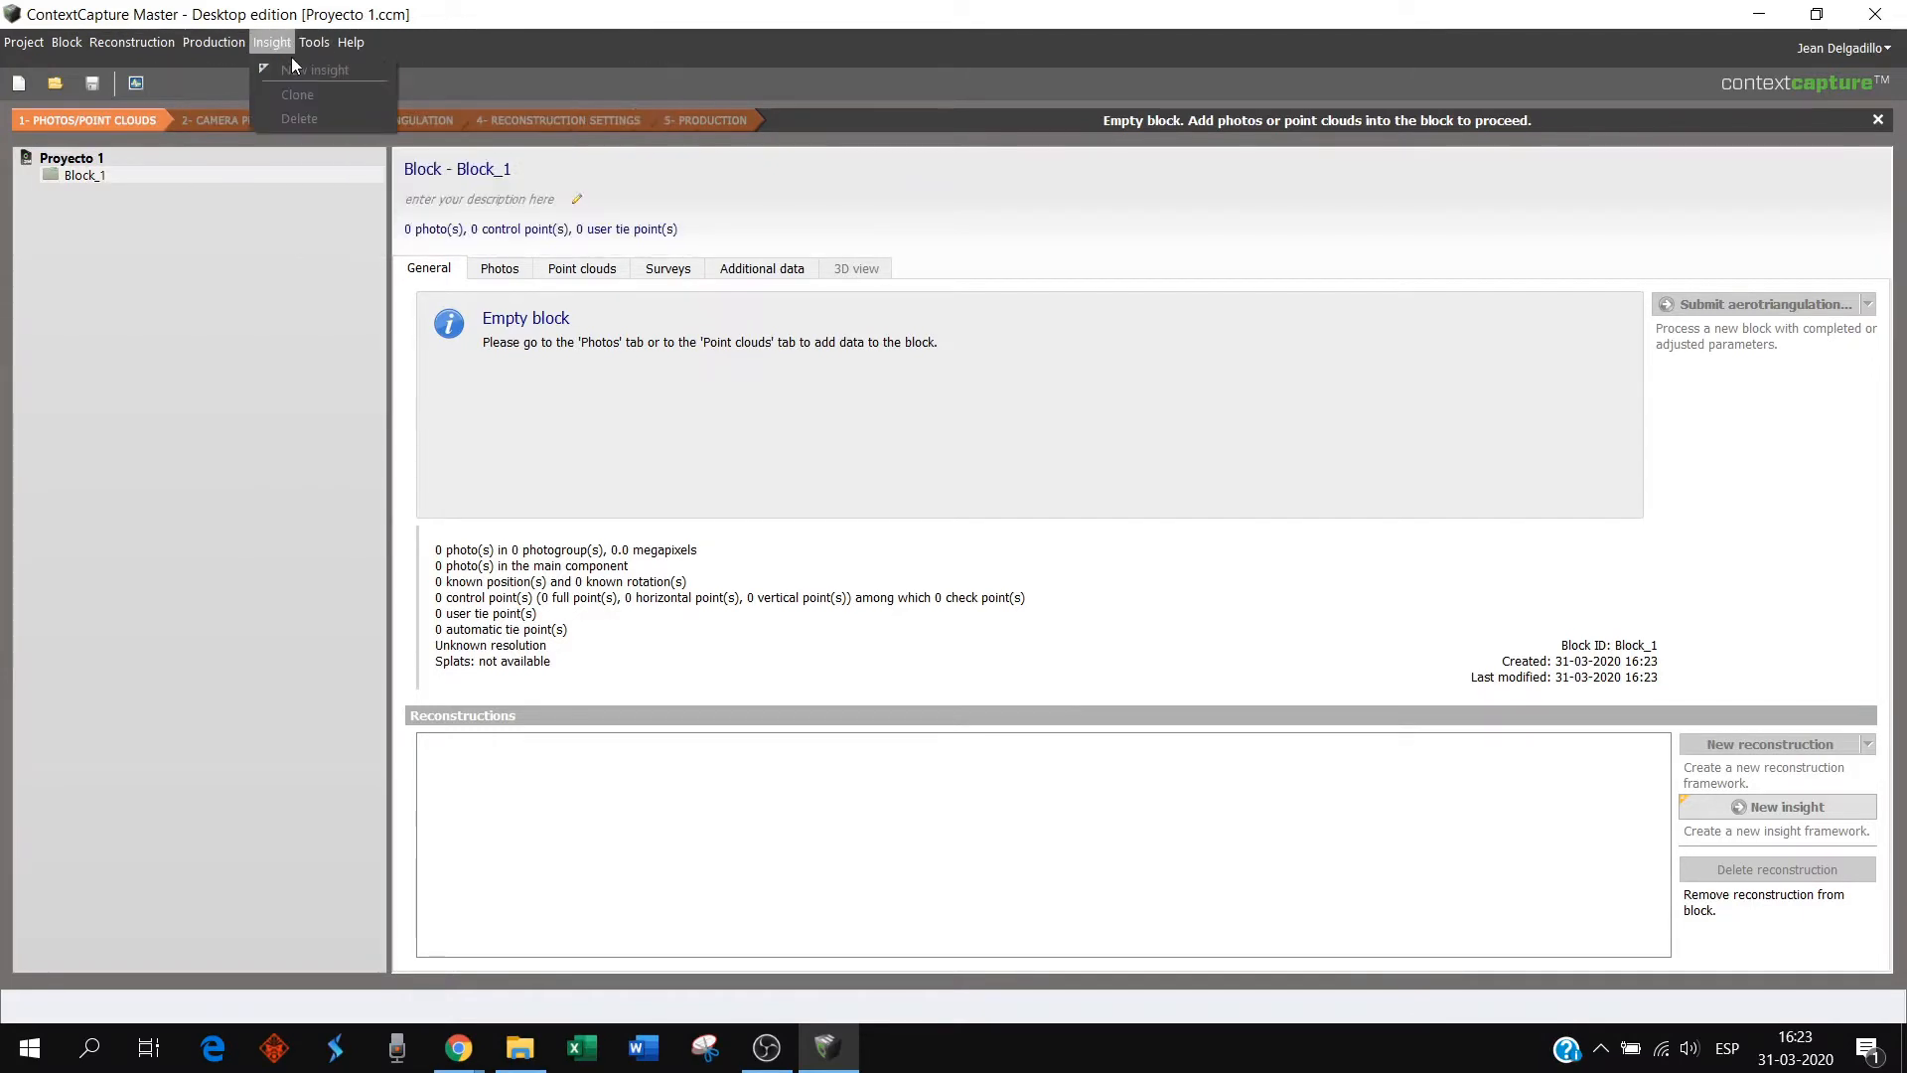
{"action": "left_click", "coordinate": [255, 176]}
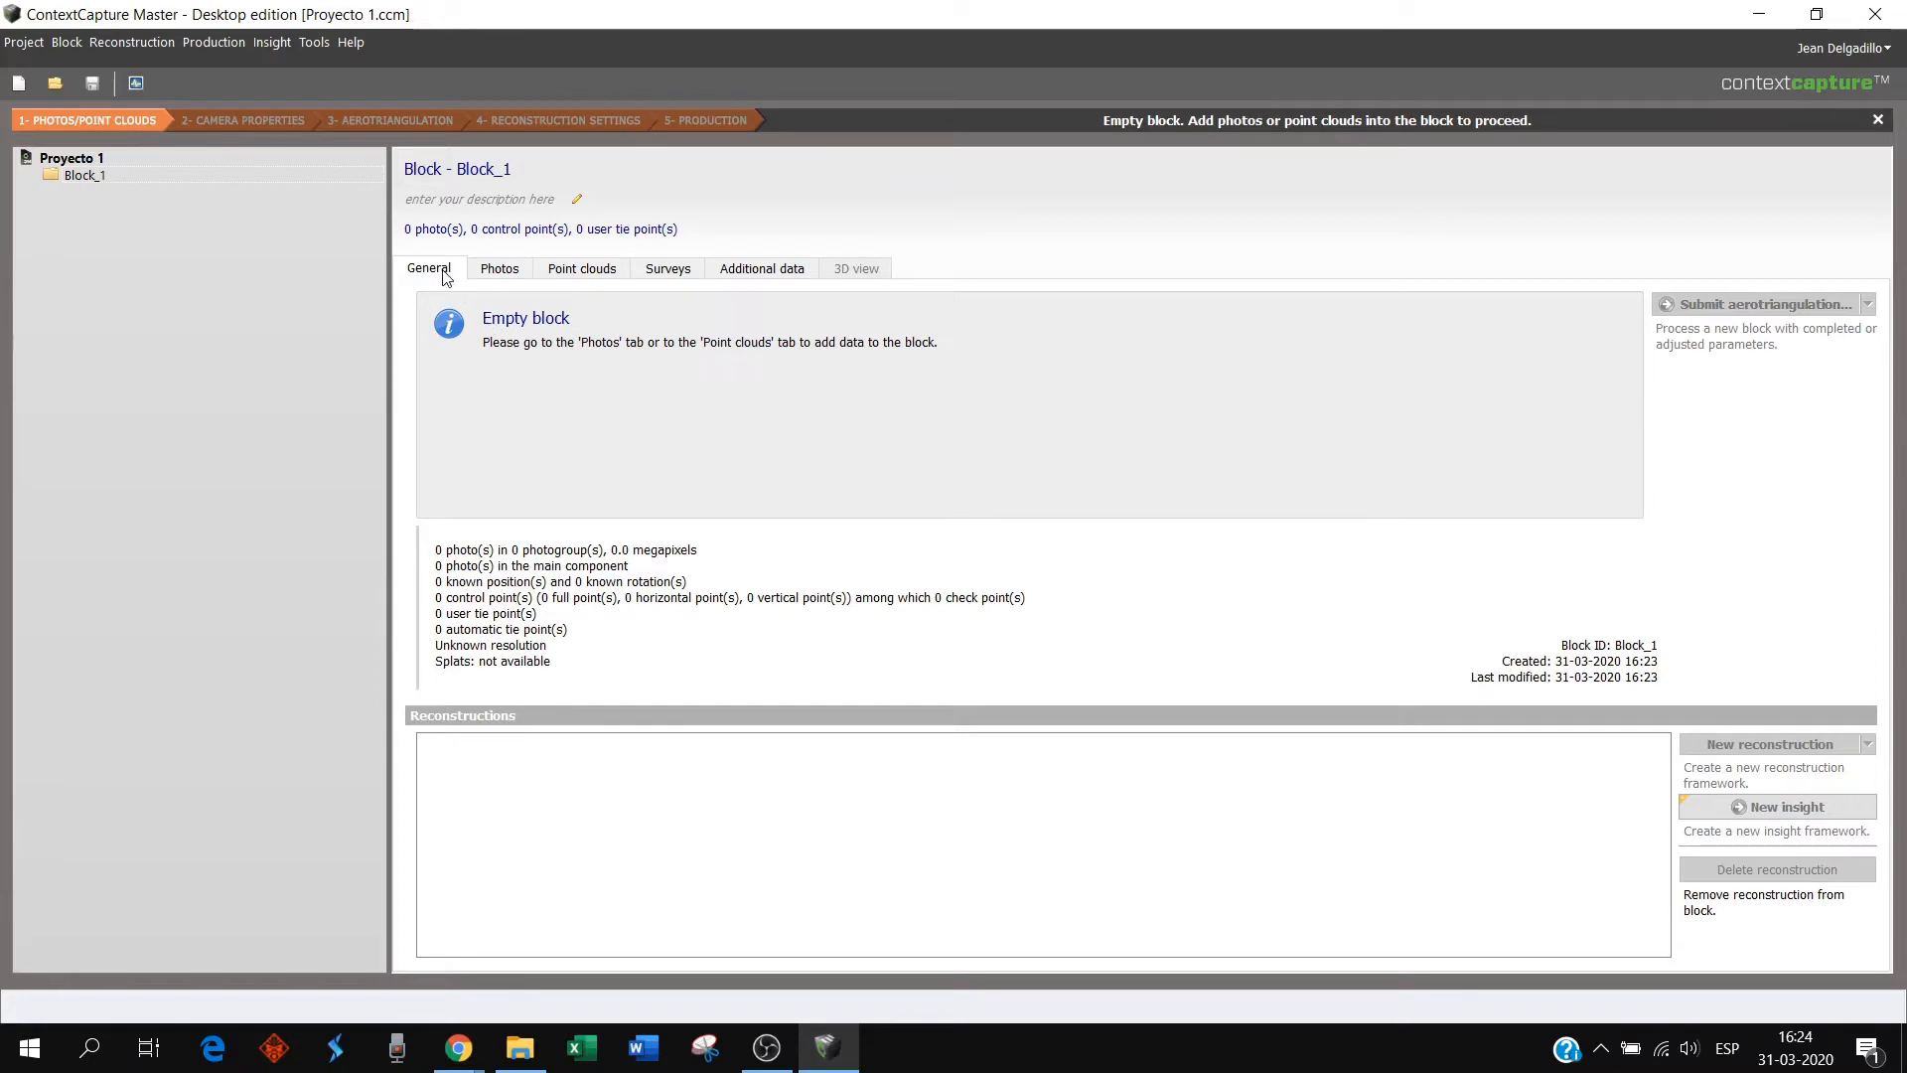
- Add the entire Fotos directory from the Proyecto_1 folder to Block_1 as its photos
{"action": "left_click", "coordinate": [495, 274]}
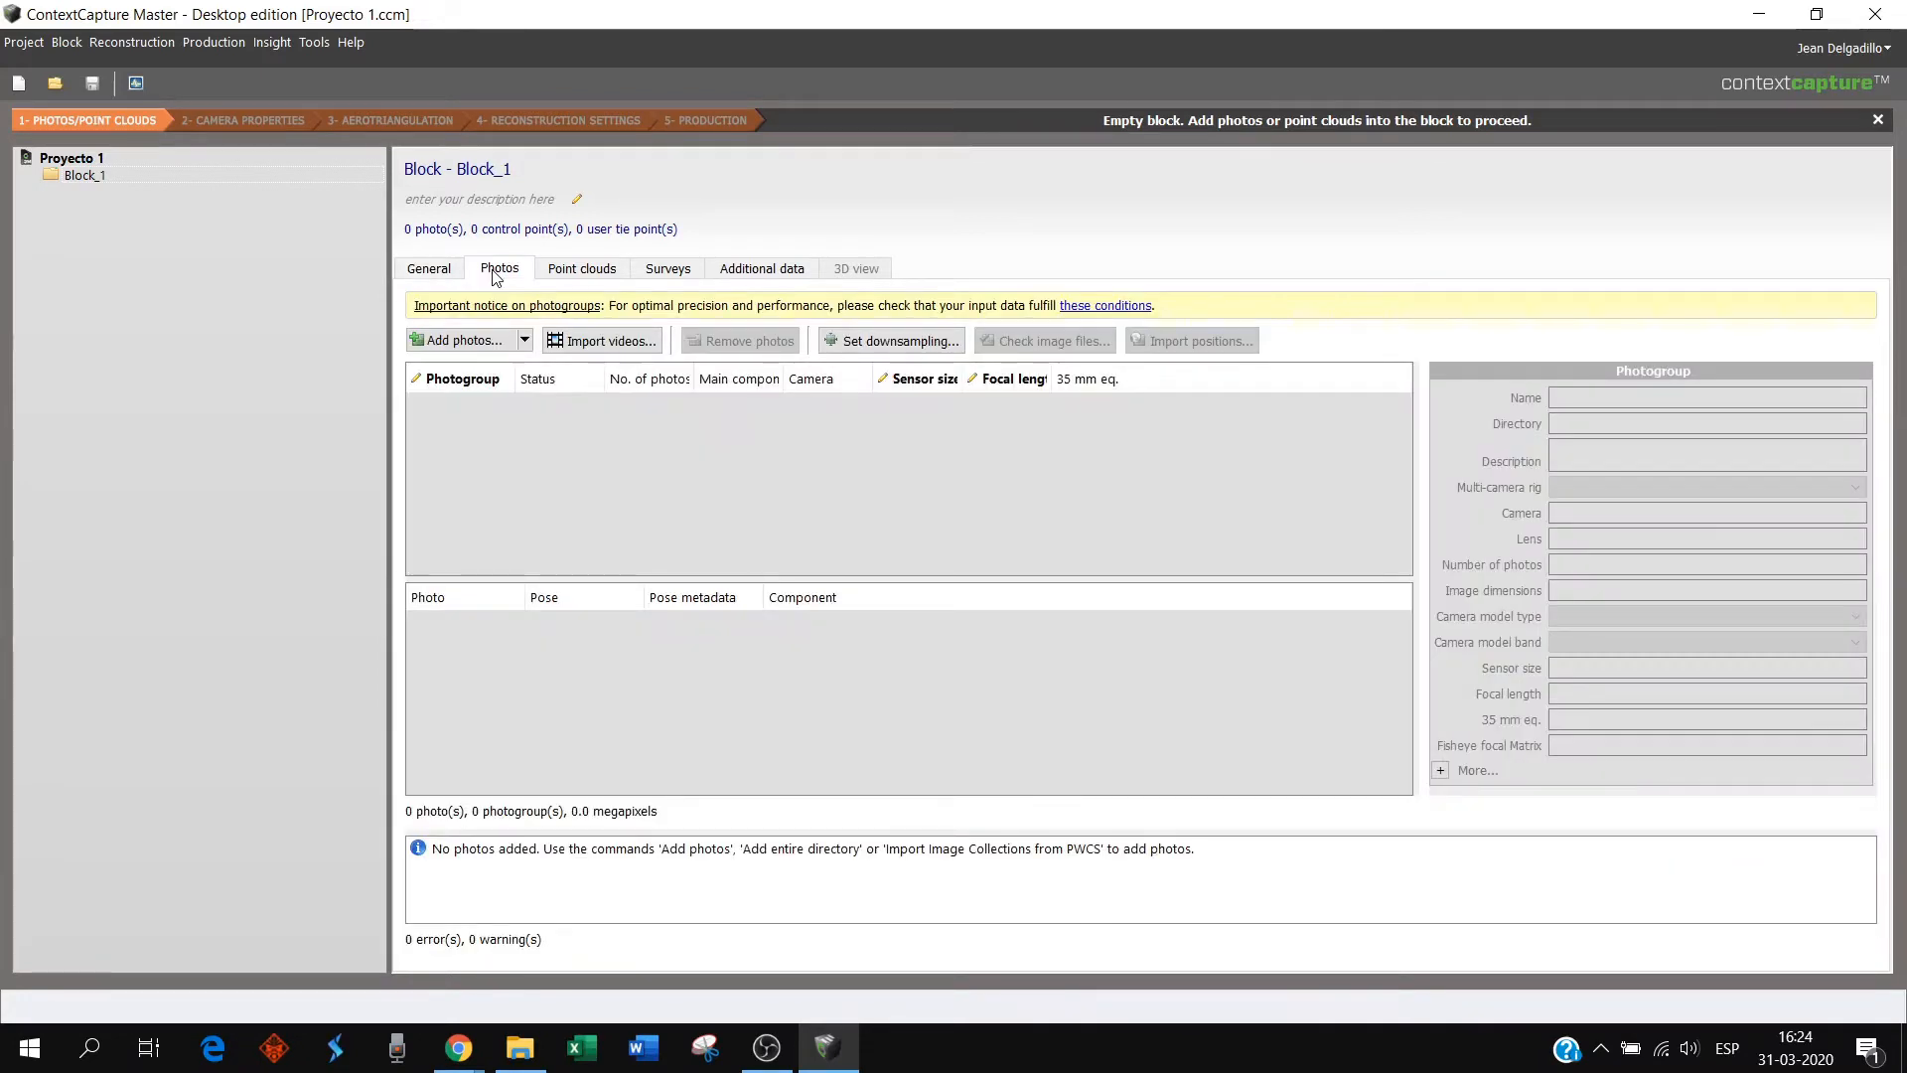
{"action": "left_click", "coordinate": [524, 340]}
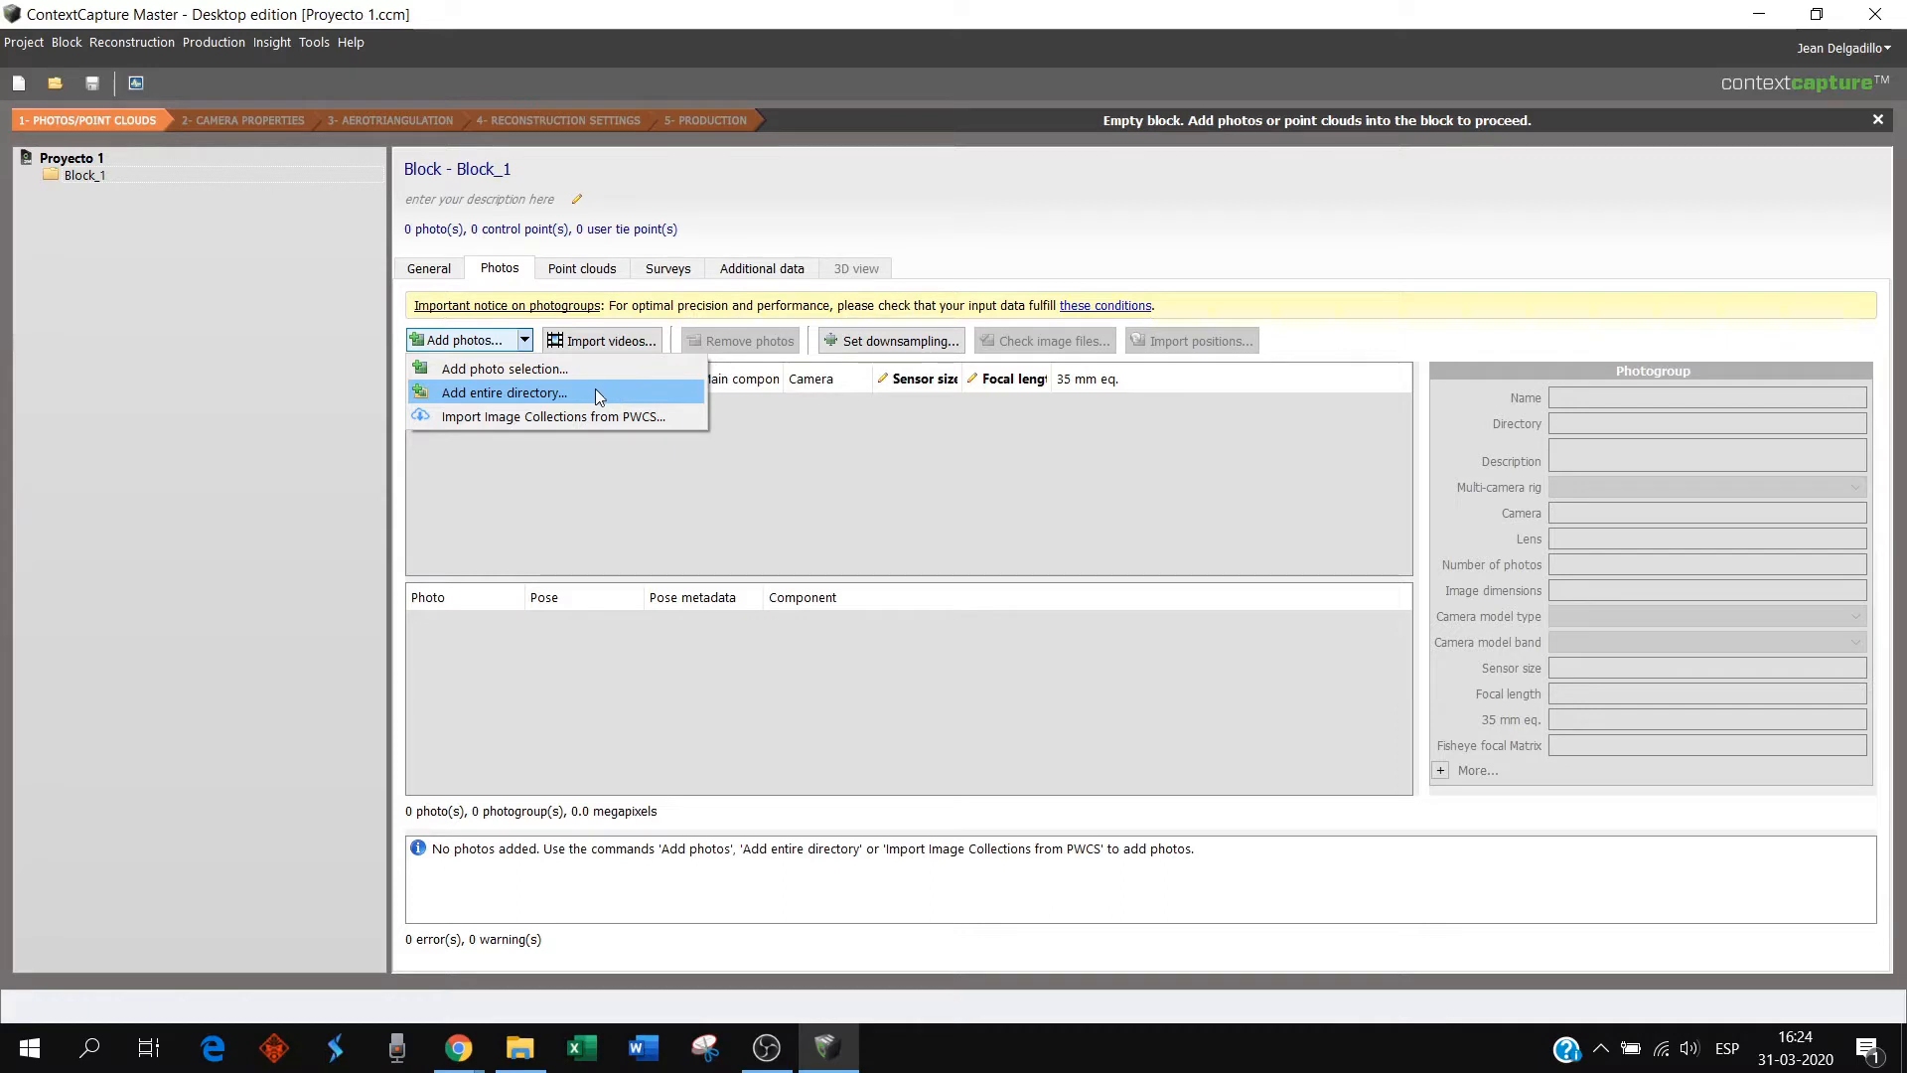
{"action": "left_click", "coordinate": [525, 395]}
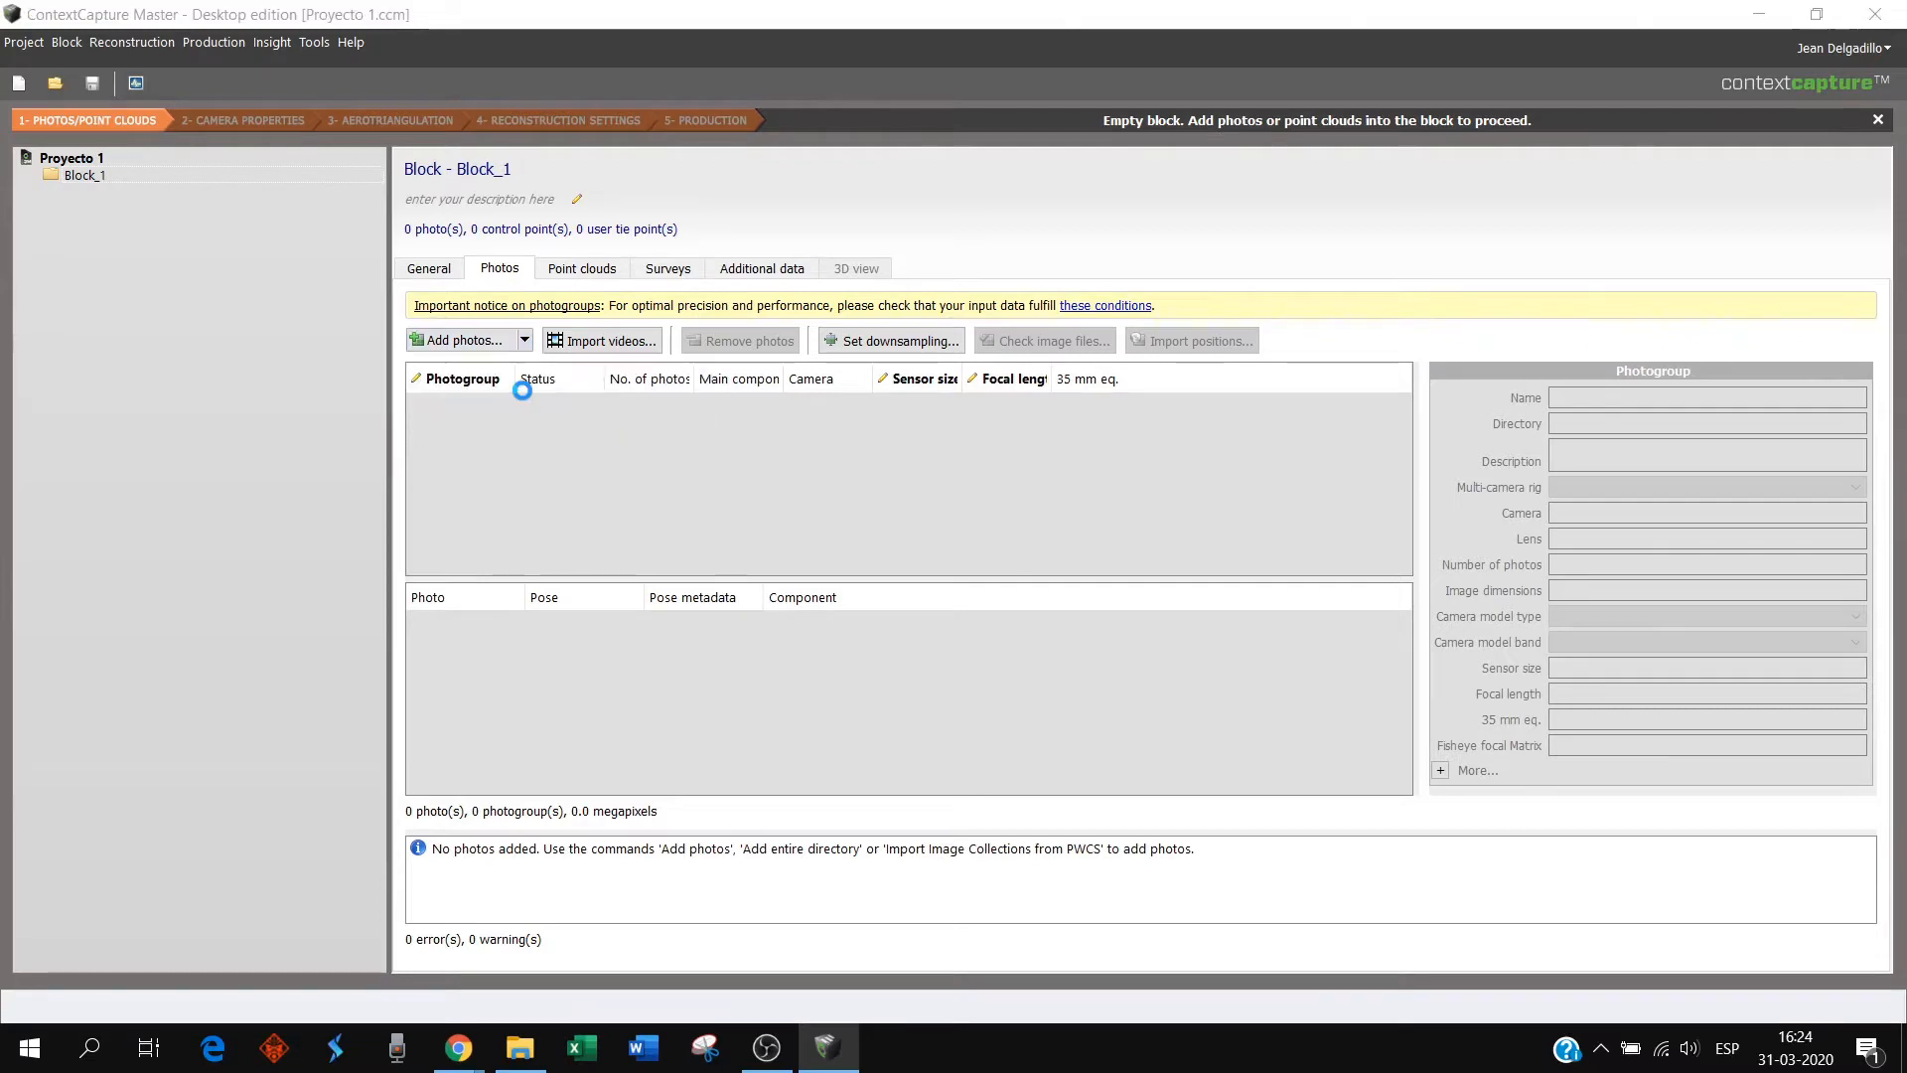
{"action": "left_click_drag", "start_coordinate": [475, 49], "coordinate": [602, 57]}
{"action": "left_click", "coordinate": [421, 223]}
{"action": "double_click", "coordinate": [417, 218]}
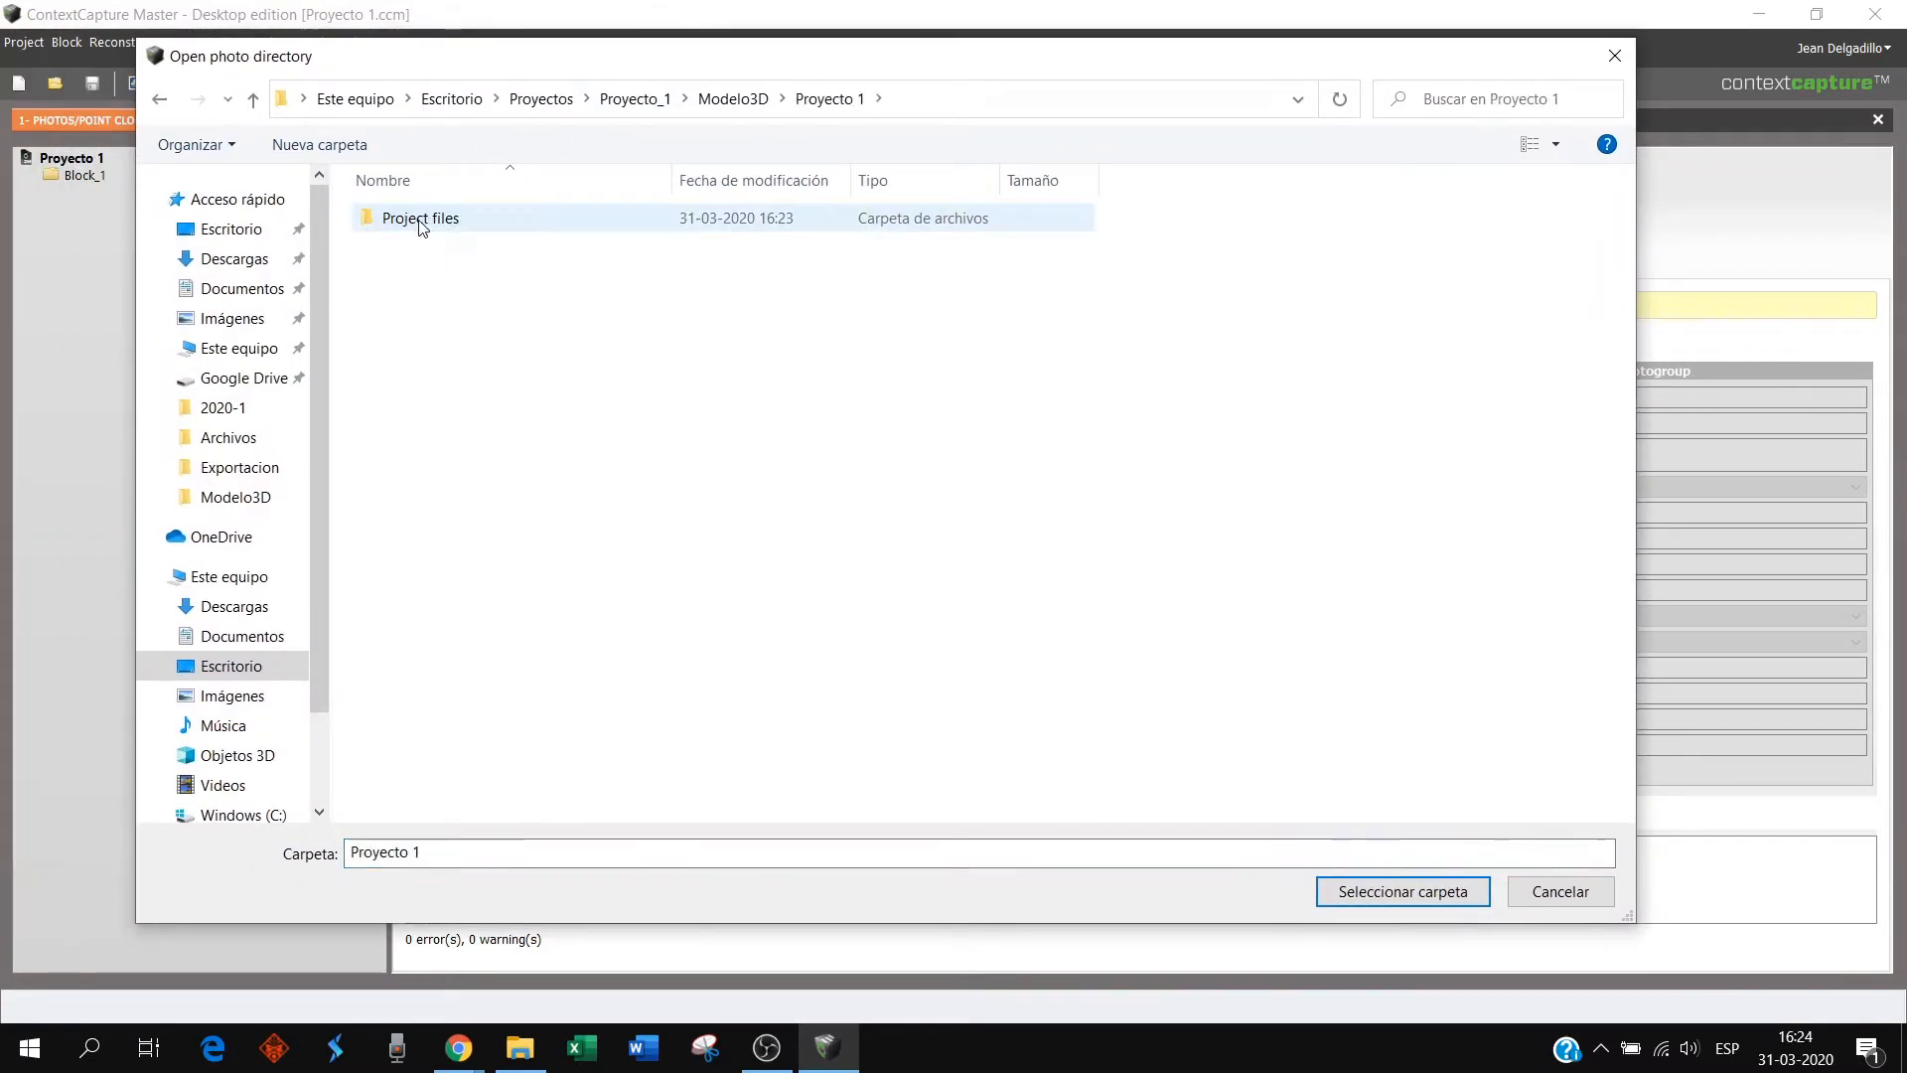
{"action": "left_click", "coordinate": [251, 102]}
{"action": "left_click", "coordinate": [251, 101]}
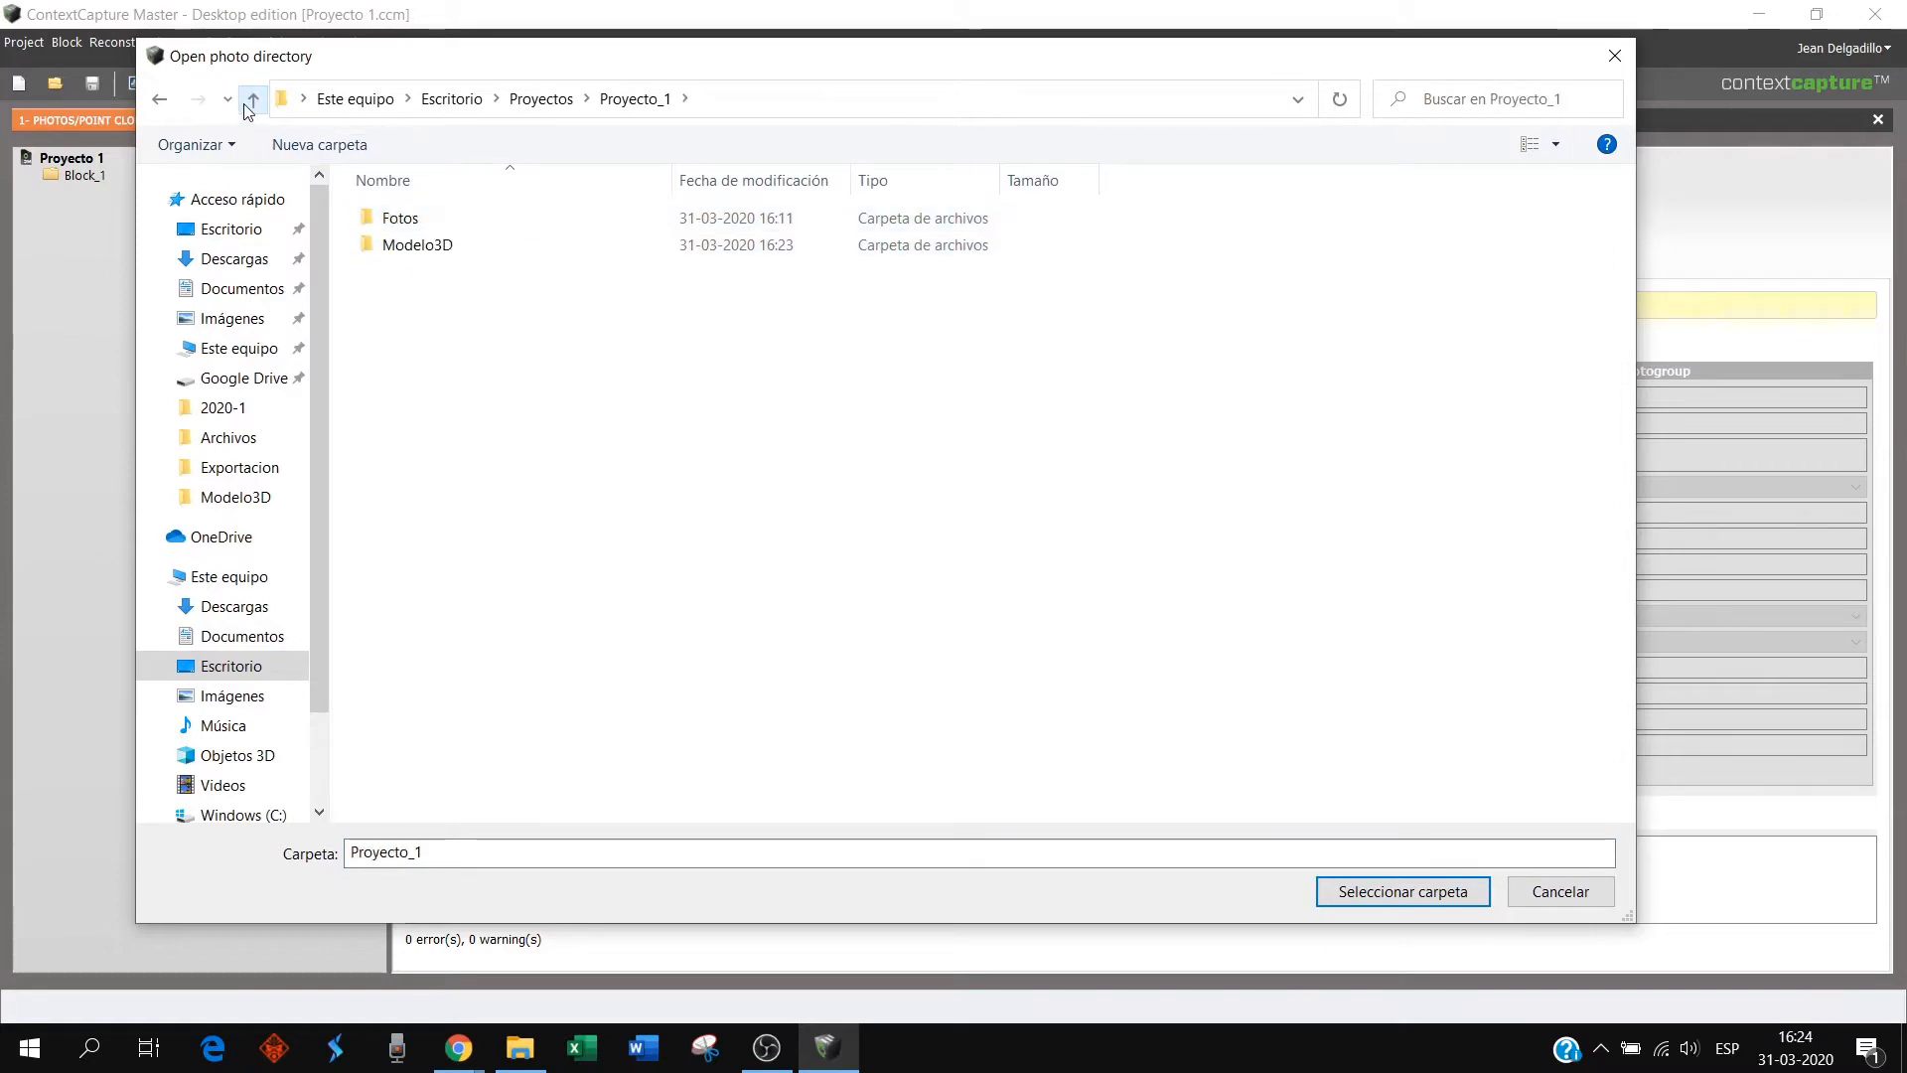
{"action": "left_click", "coordinate": [412, 220]}
{"action": "double_click", "coordinate": [400, 219]}
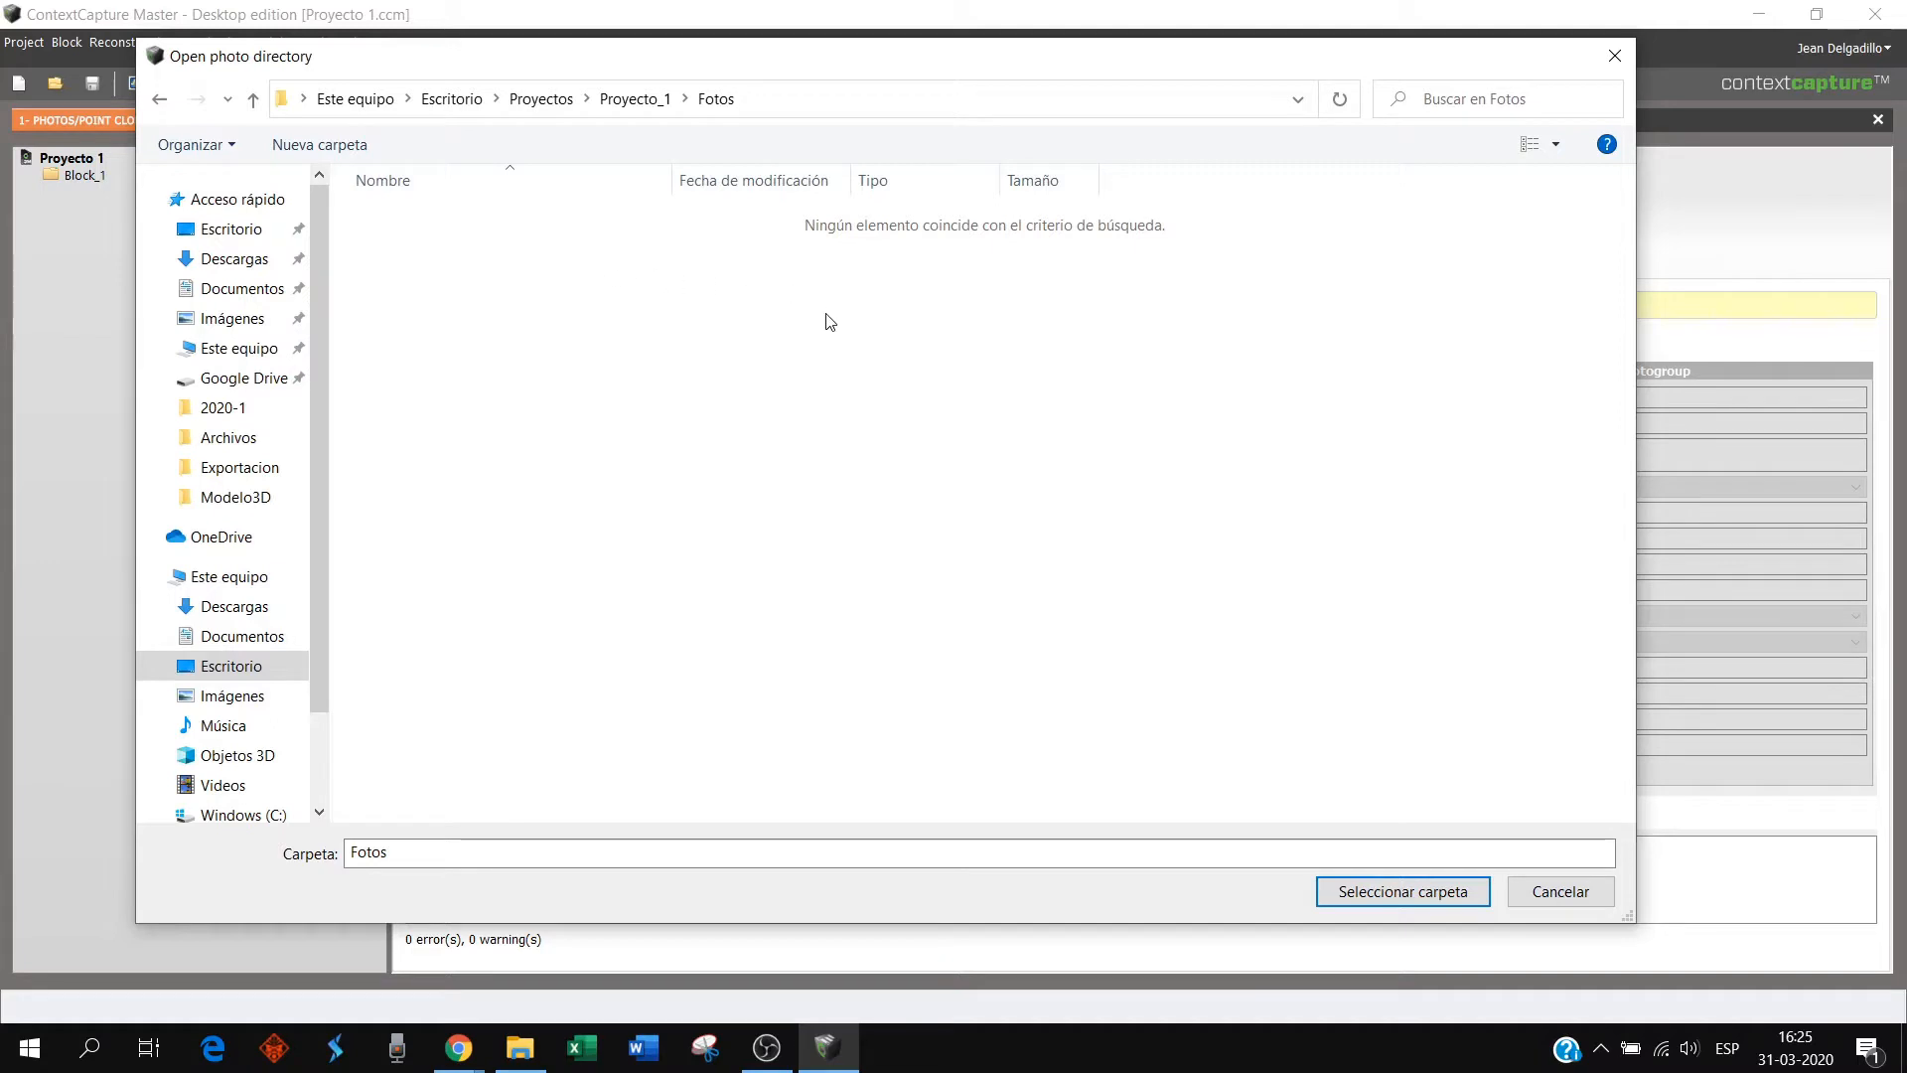
{"action": "left_click", "coordinate": [1401, 890]}
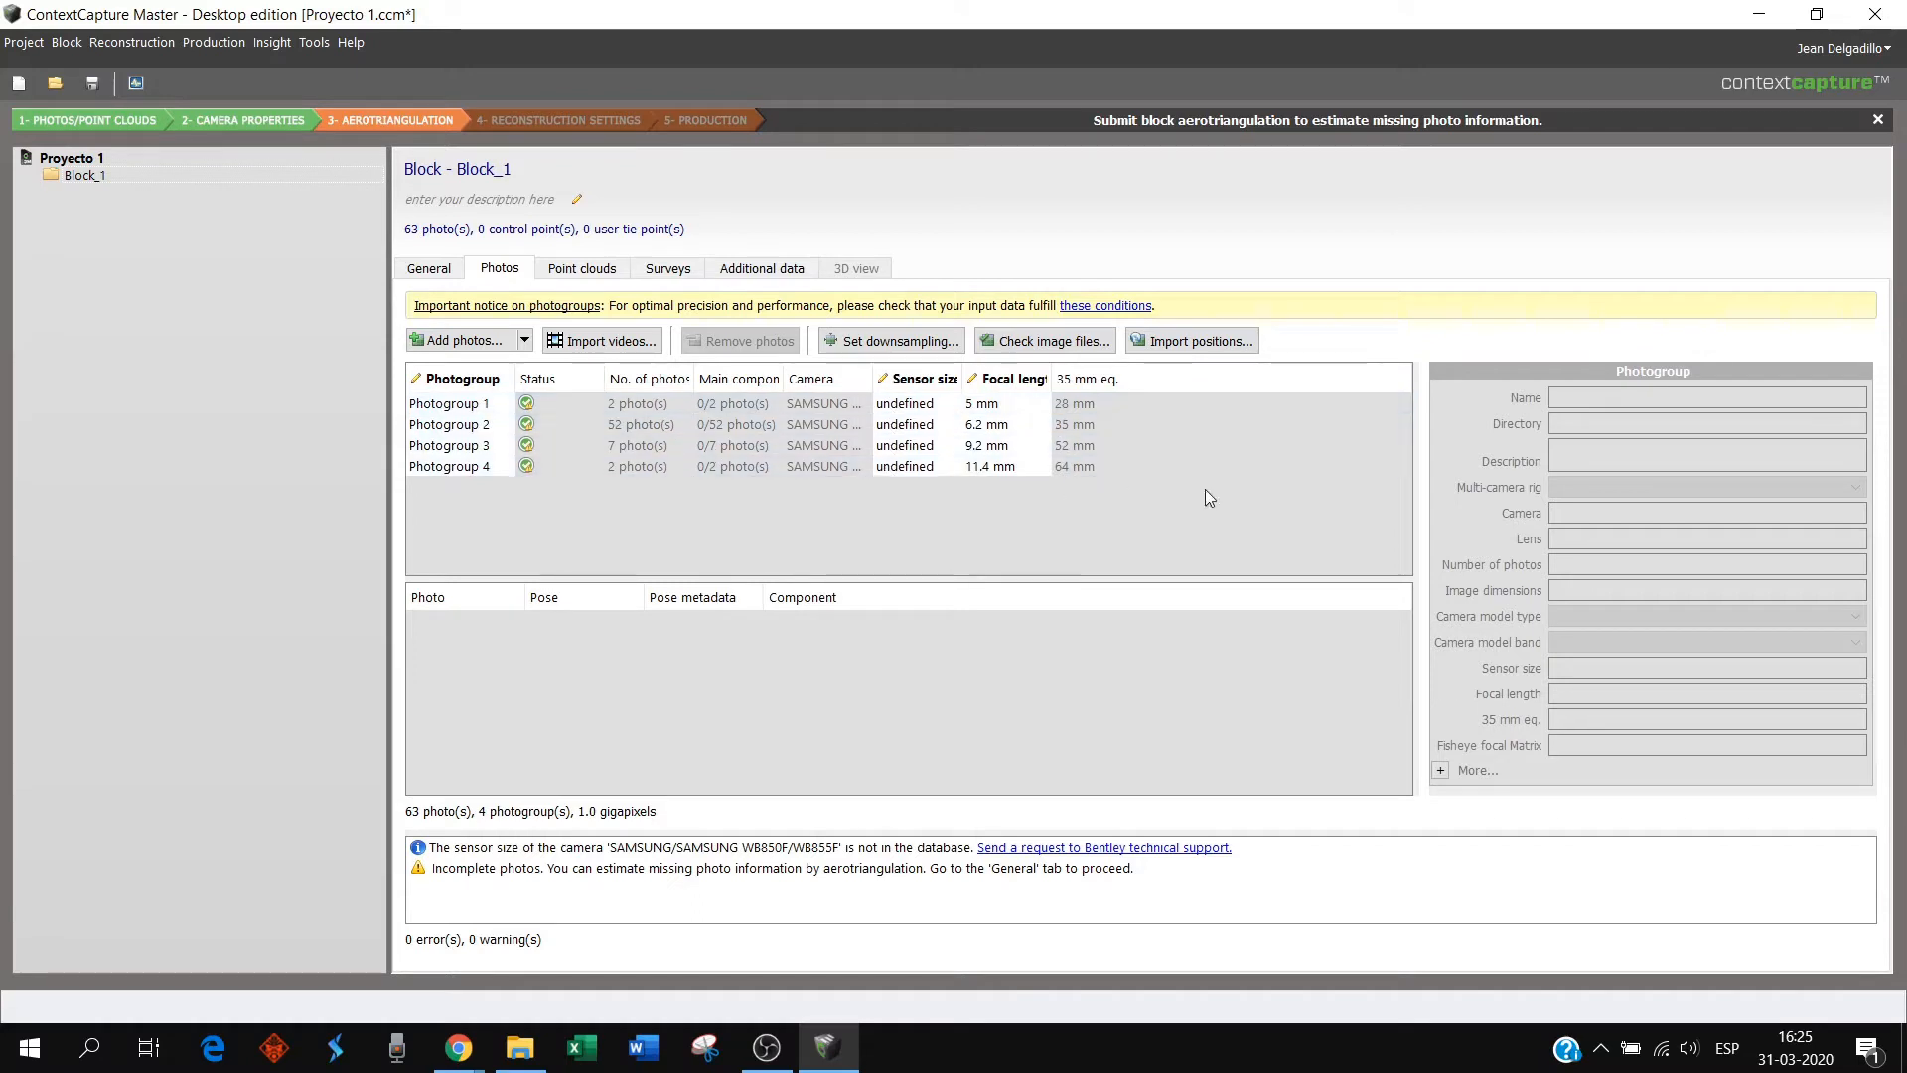
- Preview photos from Photogroup 1 and Photogroup 2, including SAM_0813.JPG, SAM_0814.JPG, SAM_0816.JPG and SAM_0827.JPG
{"action": "left_click", "coordinate": [473, 407]}
{"action": "left_click", "coordinate": [477, 623]}
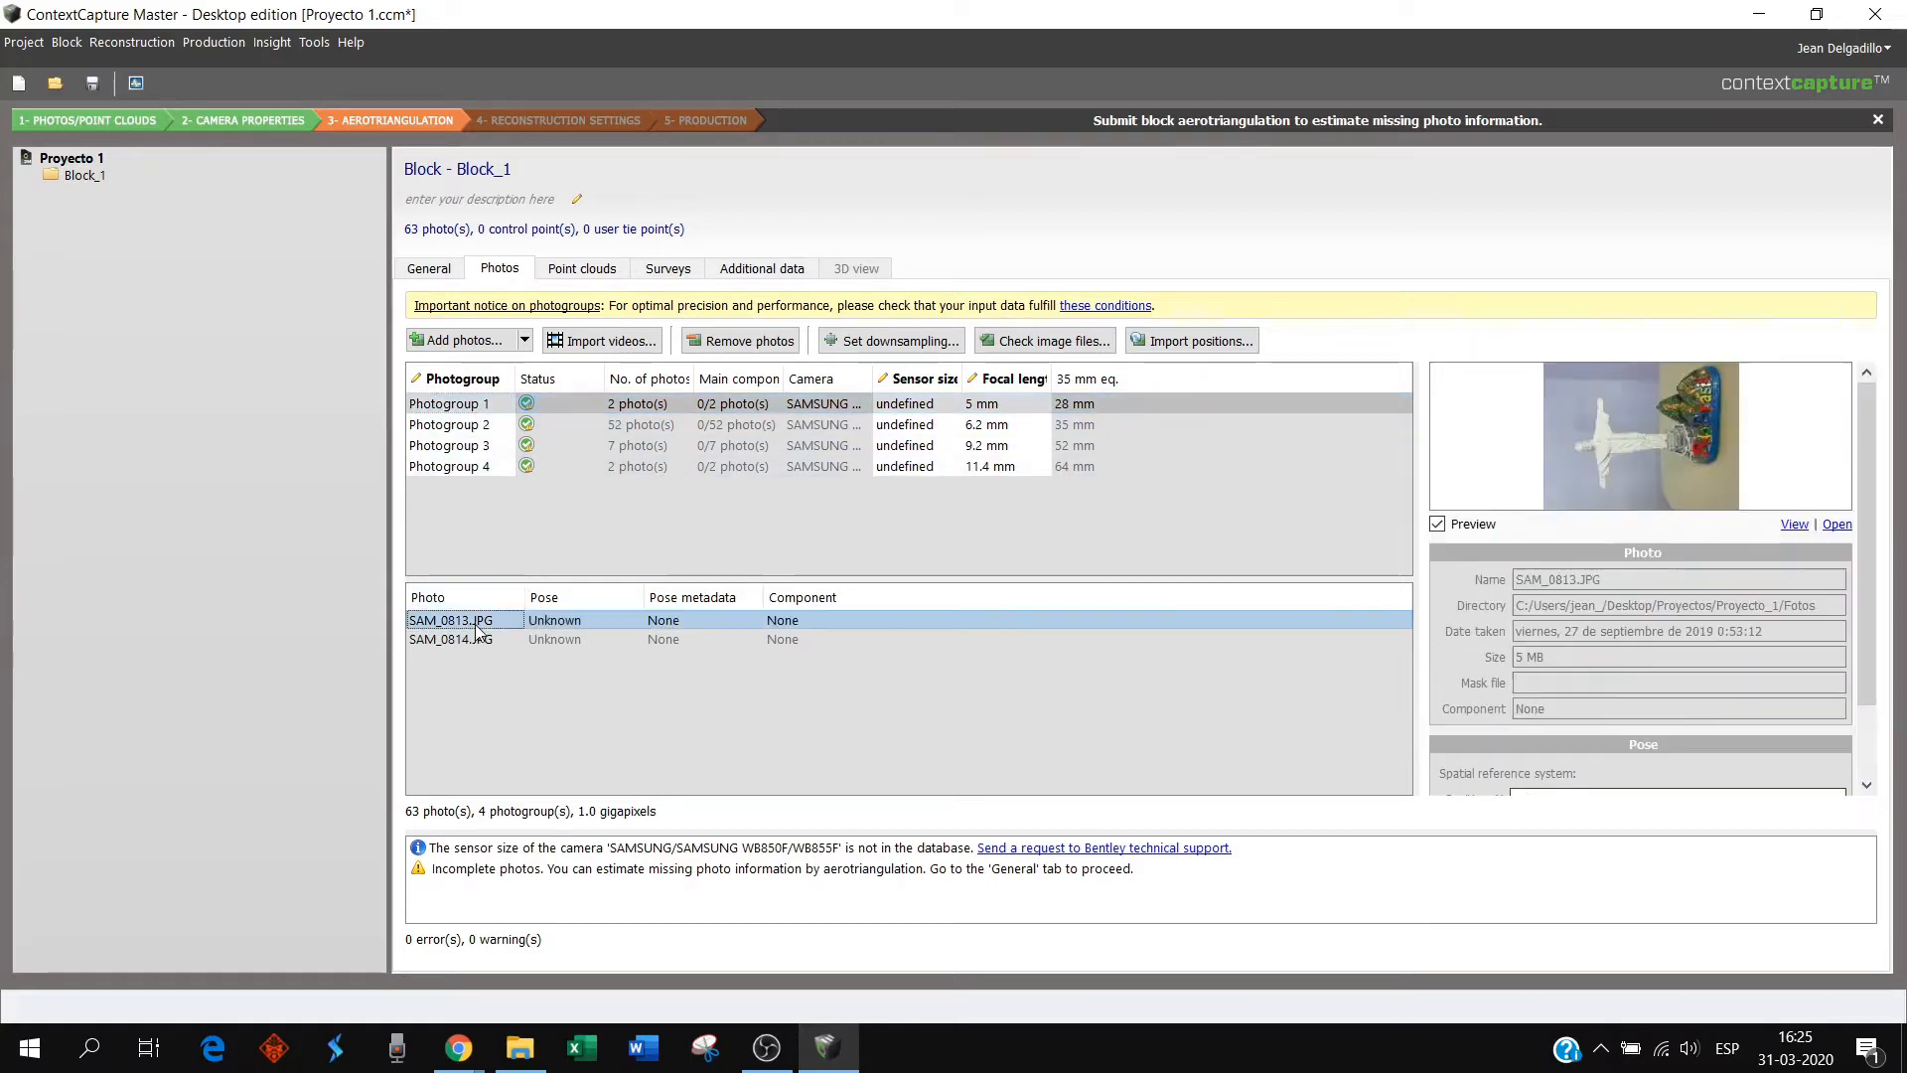
{"action": "left_click", "coordinate": [478, 642]}
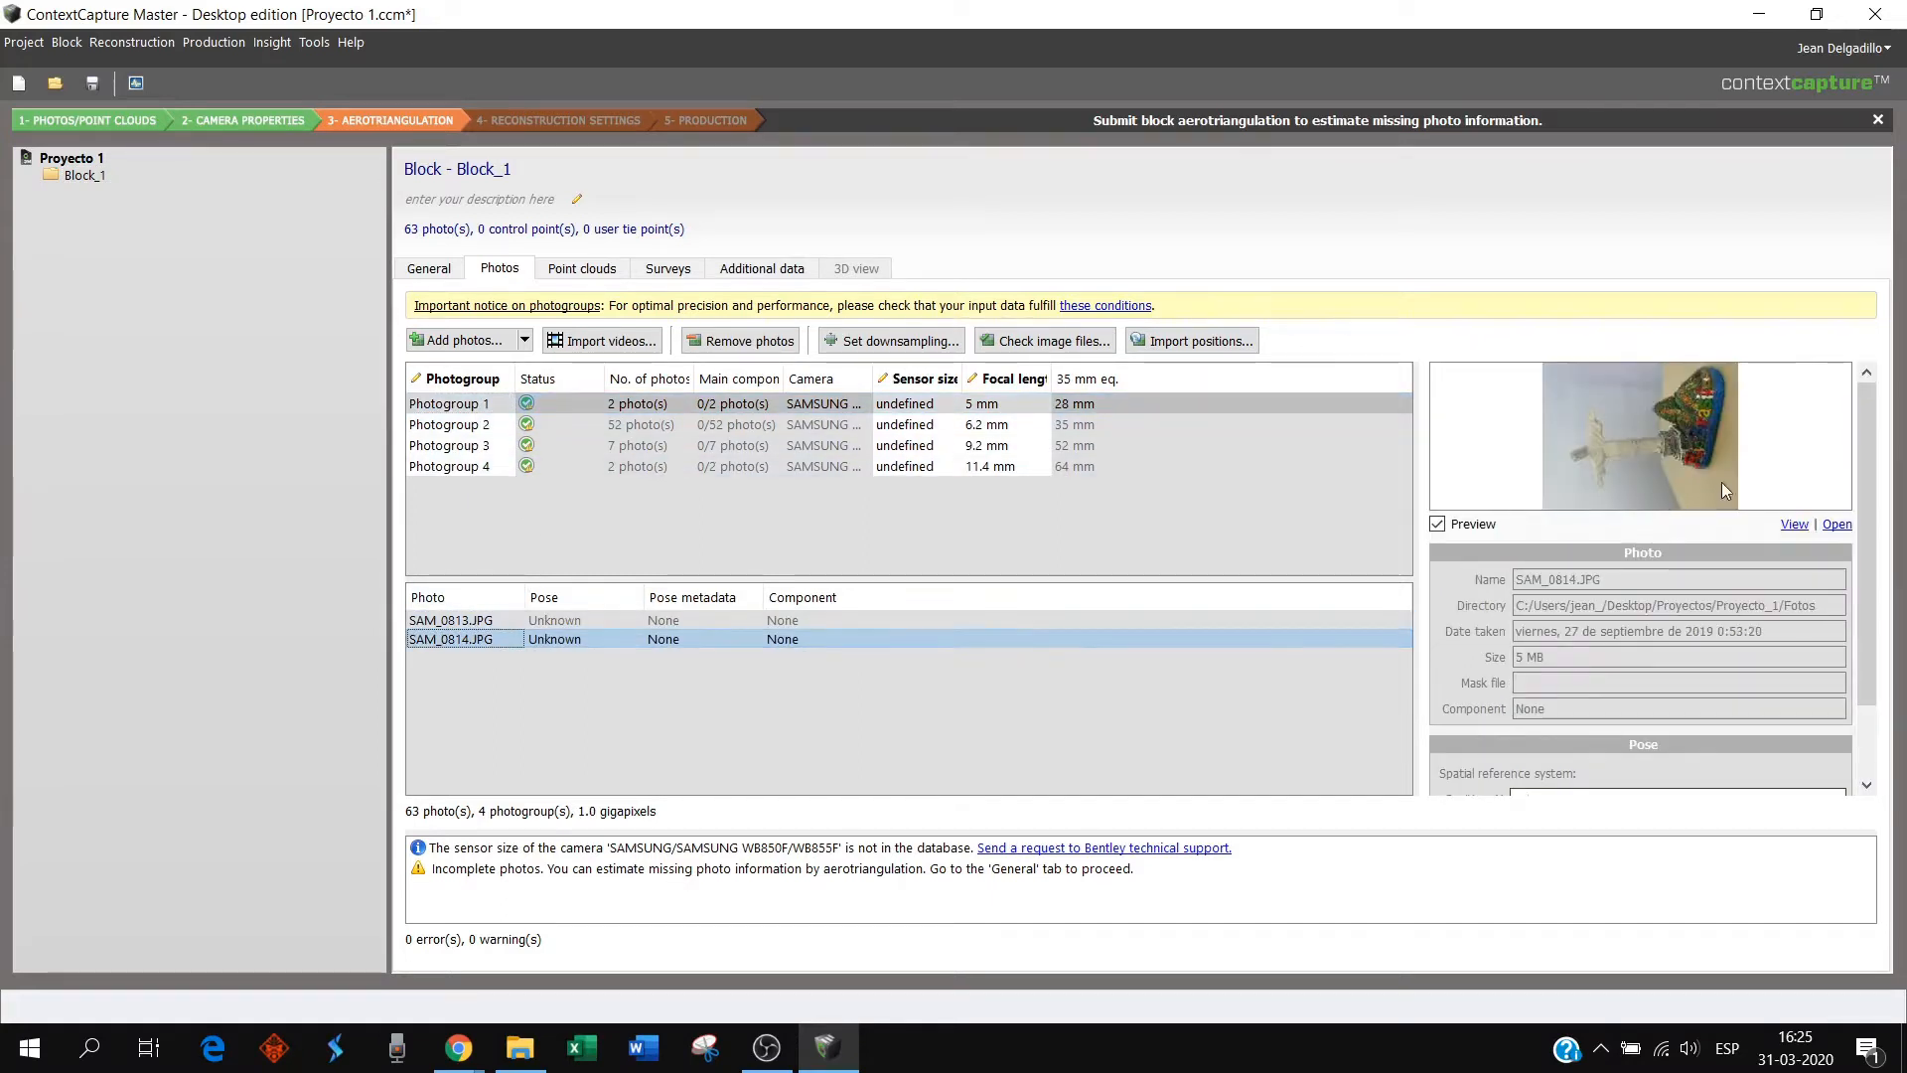
{"action": "left_click", "coordinate": [469, 428]}
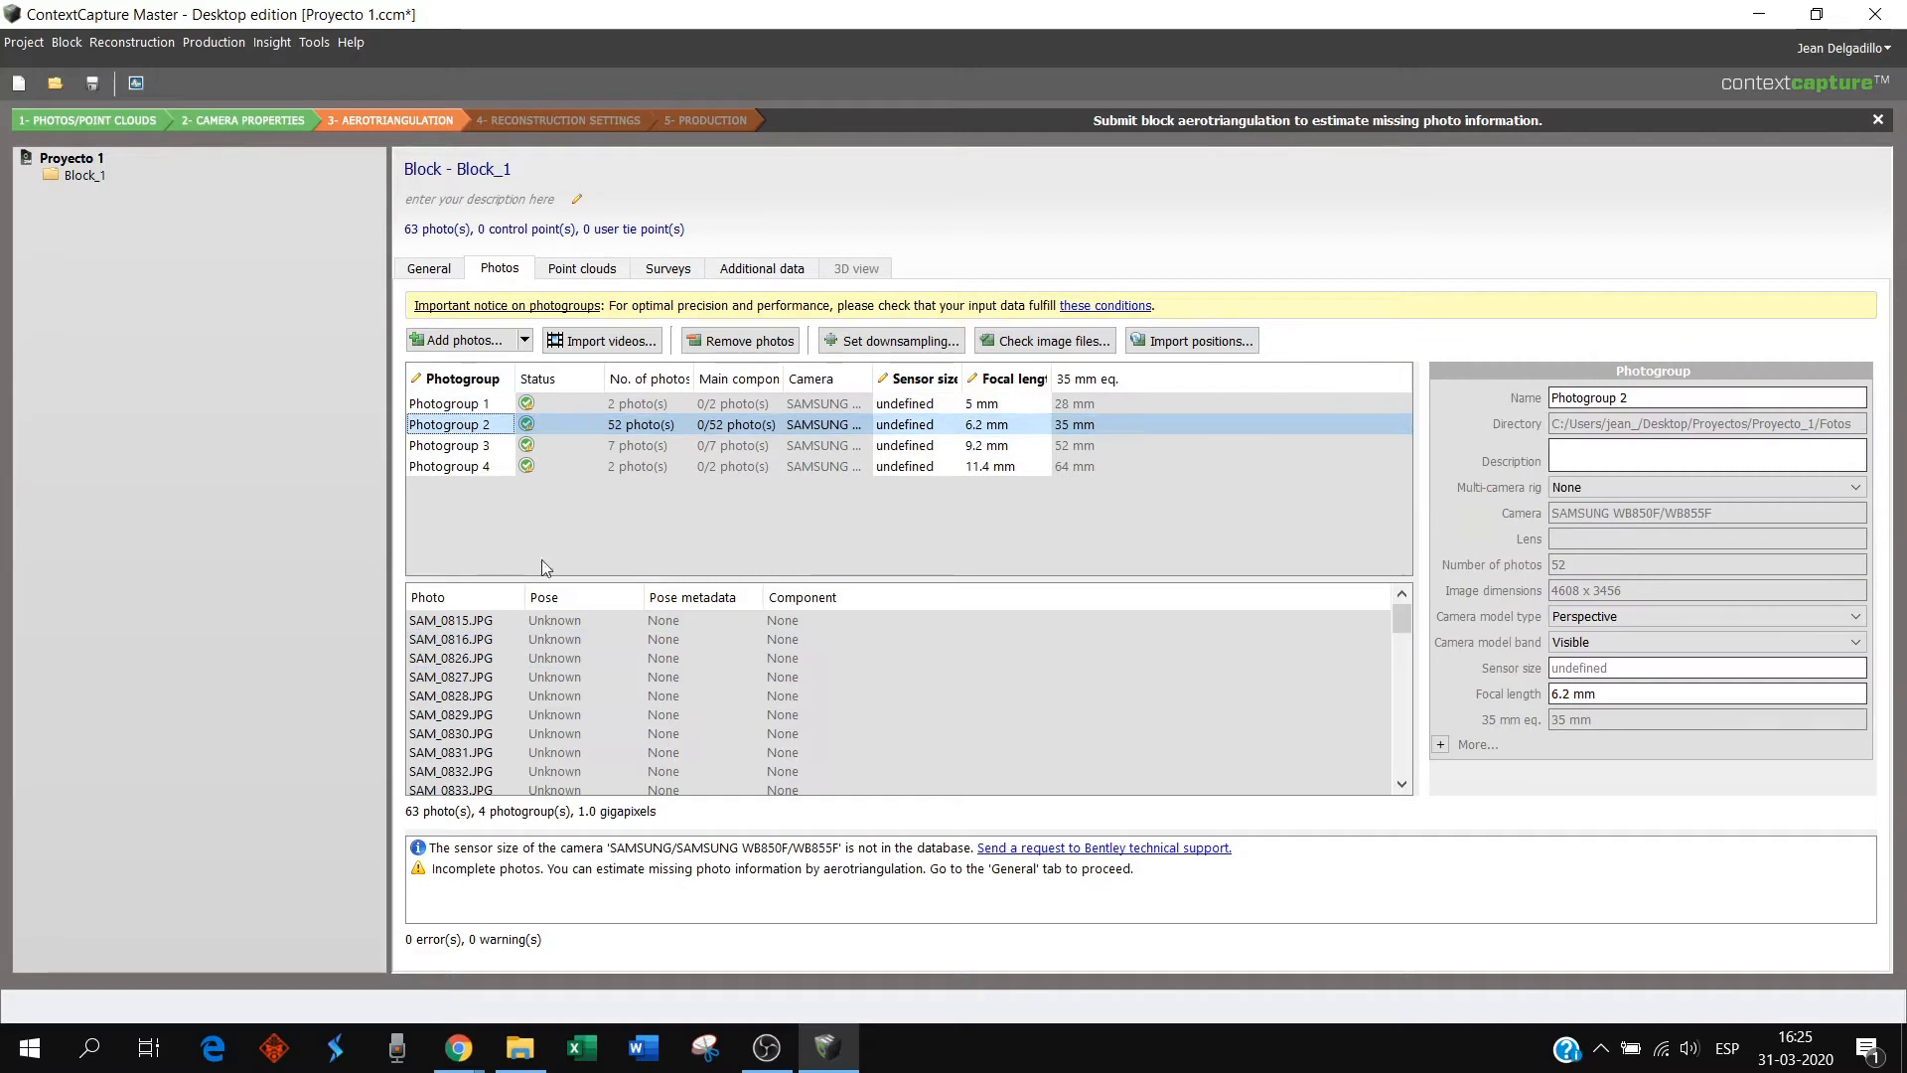
{"action": "left_click", "coordinate": [478, 620]}
{"action": "left_click", "coordinate": [479, 640]}
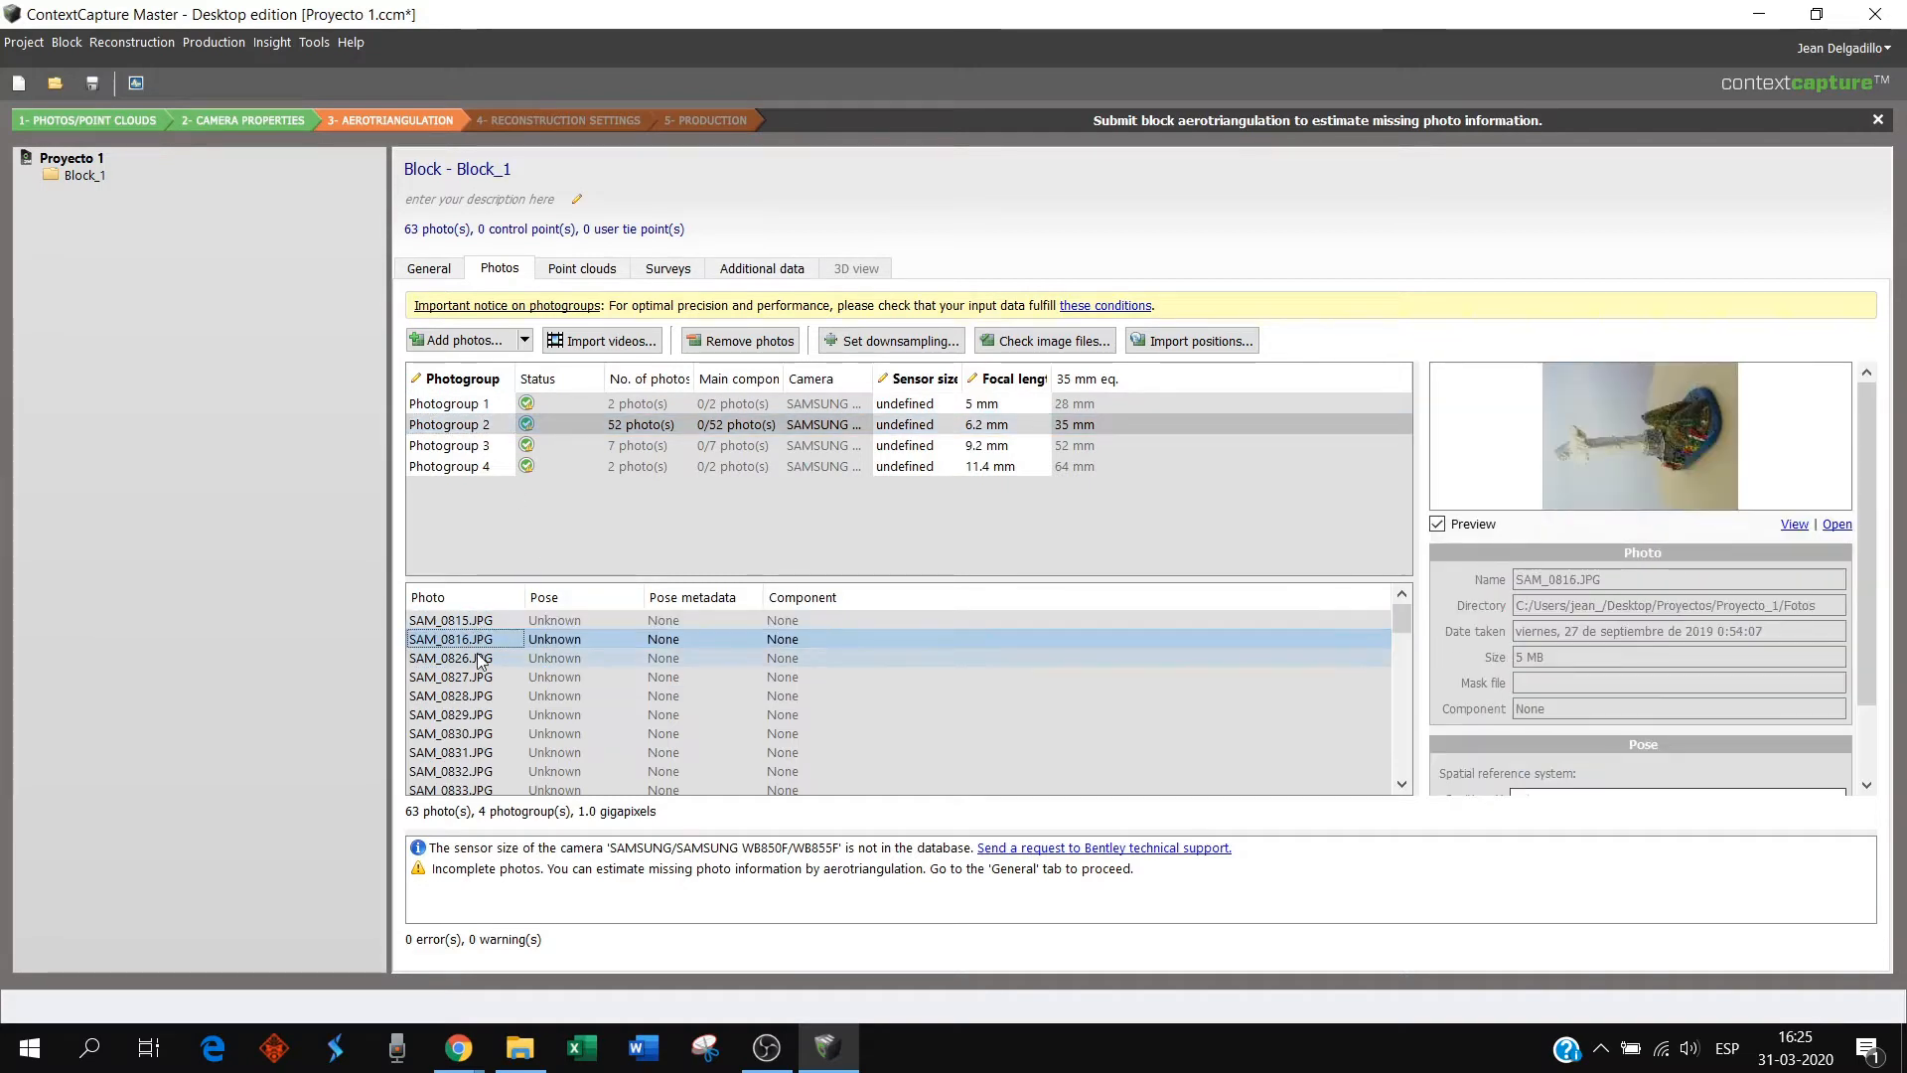
{"action": "left_click", "coordinate": [479, 658]}
{"action": "left_click", "coordinate": [695, 678]}
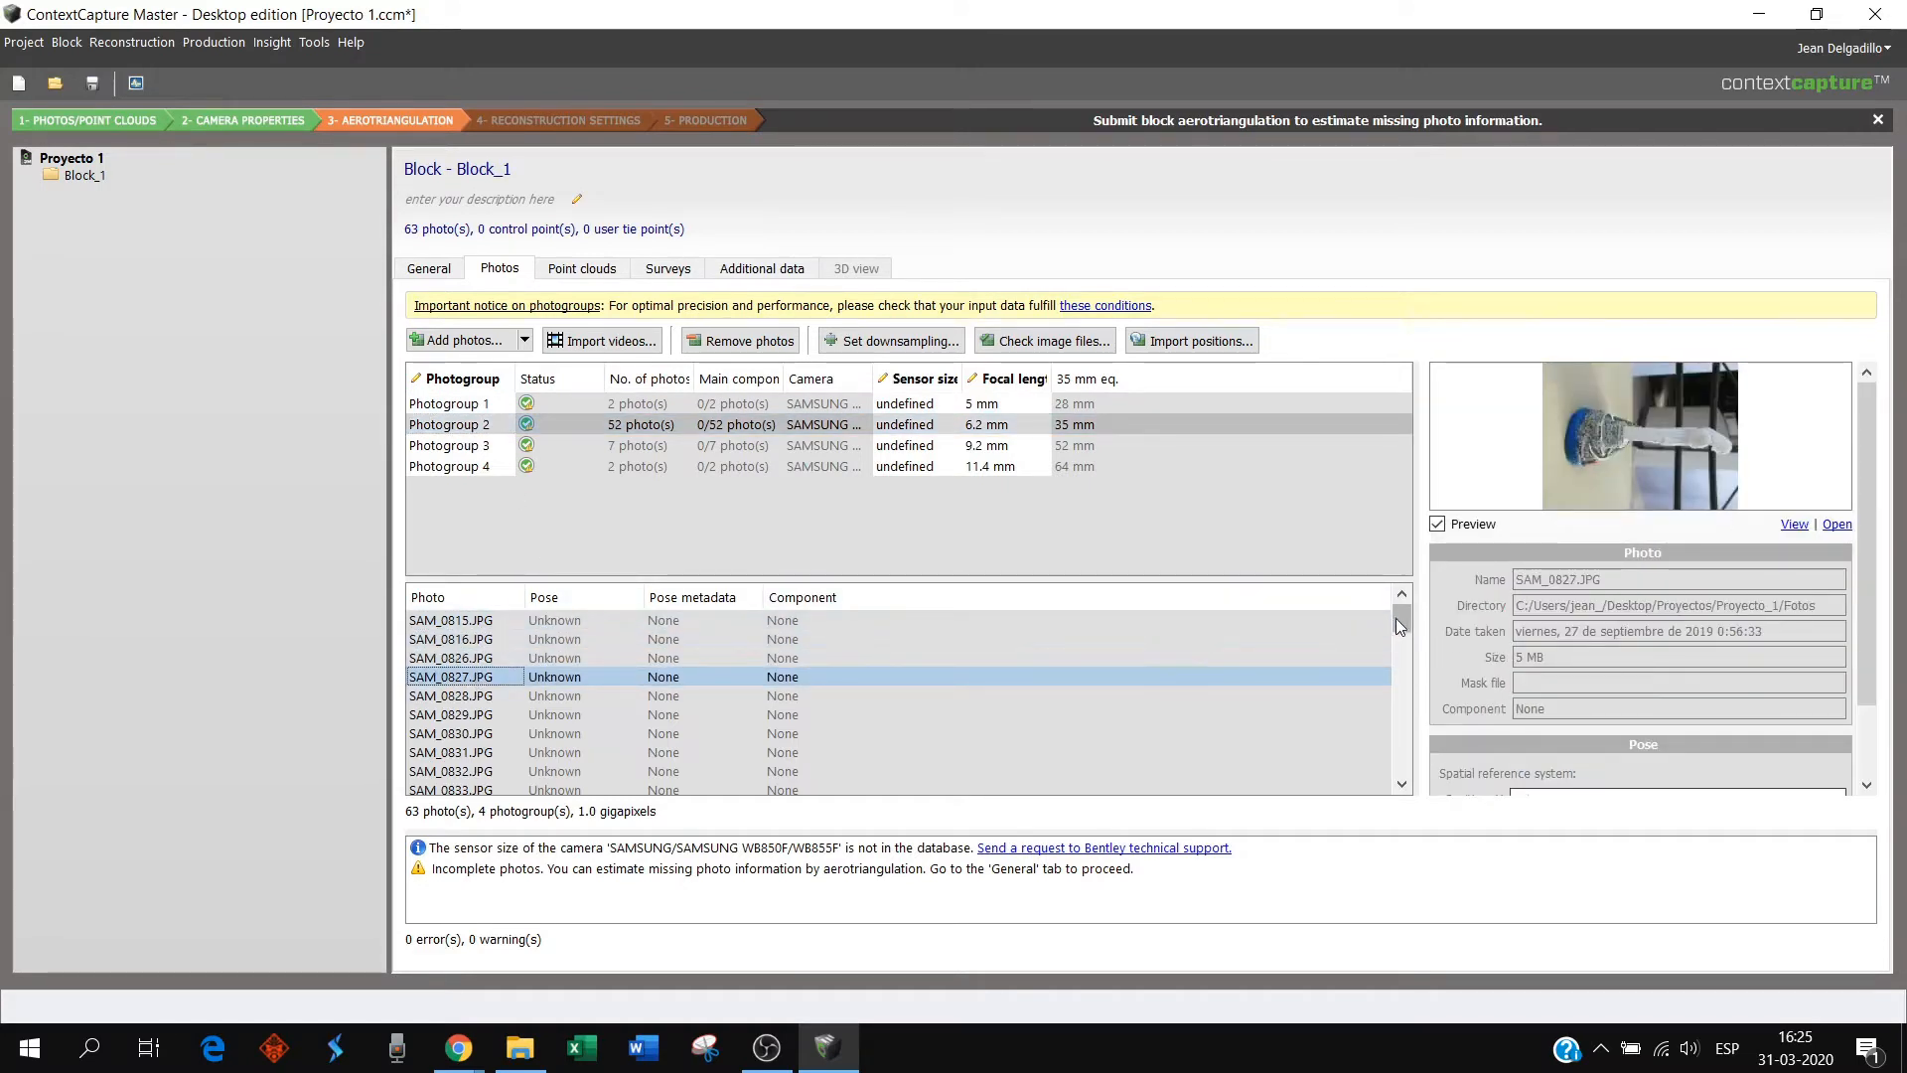
{"action": "mouse_move", "coordinate": [1396, 618]}
{"action": "left_mouse_down"}
{"action": "mouse_move", "coordinate": [1390, 700]}
{"action": "mouse_move", "coordinate": [1398, 613]}
{"action": "left_mouse_up"}
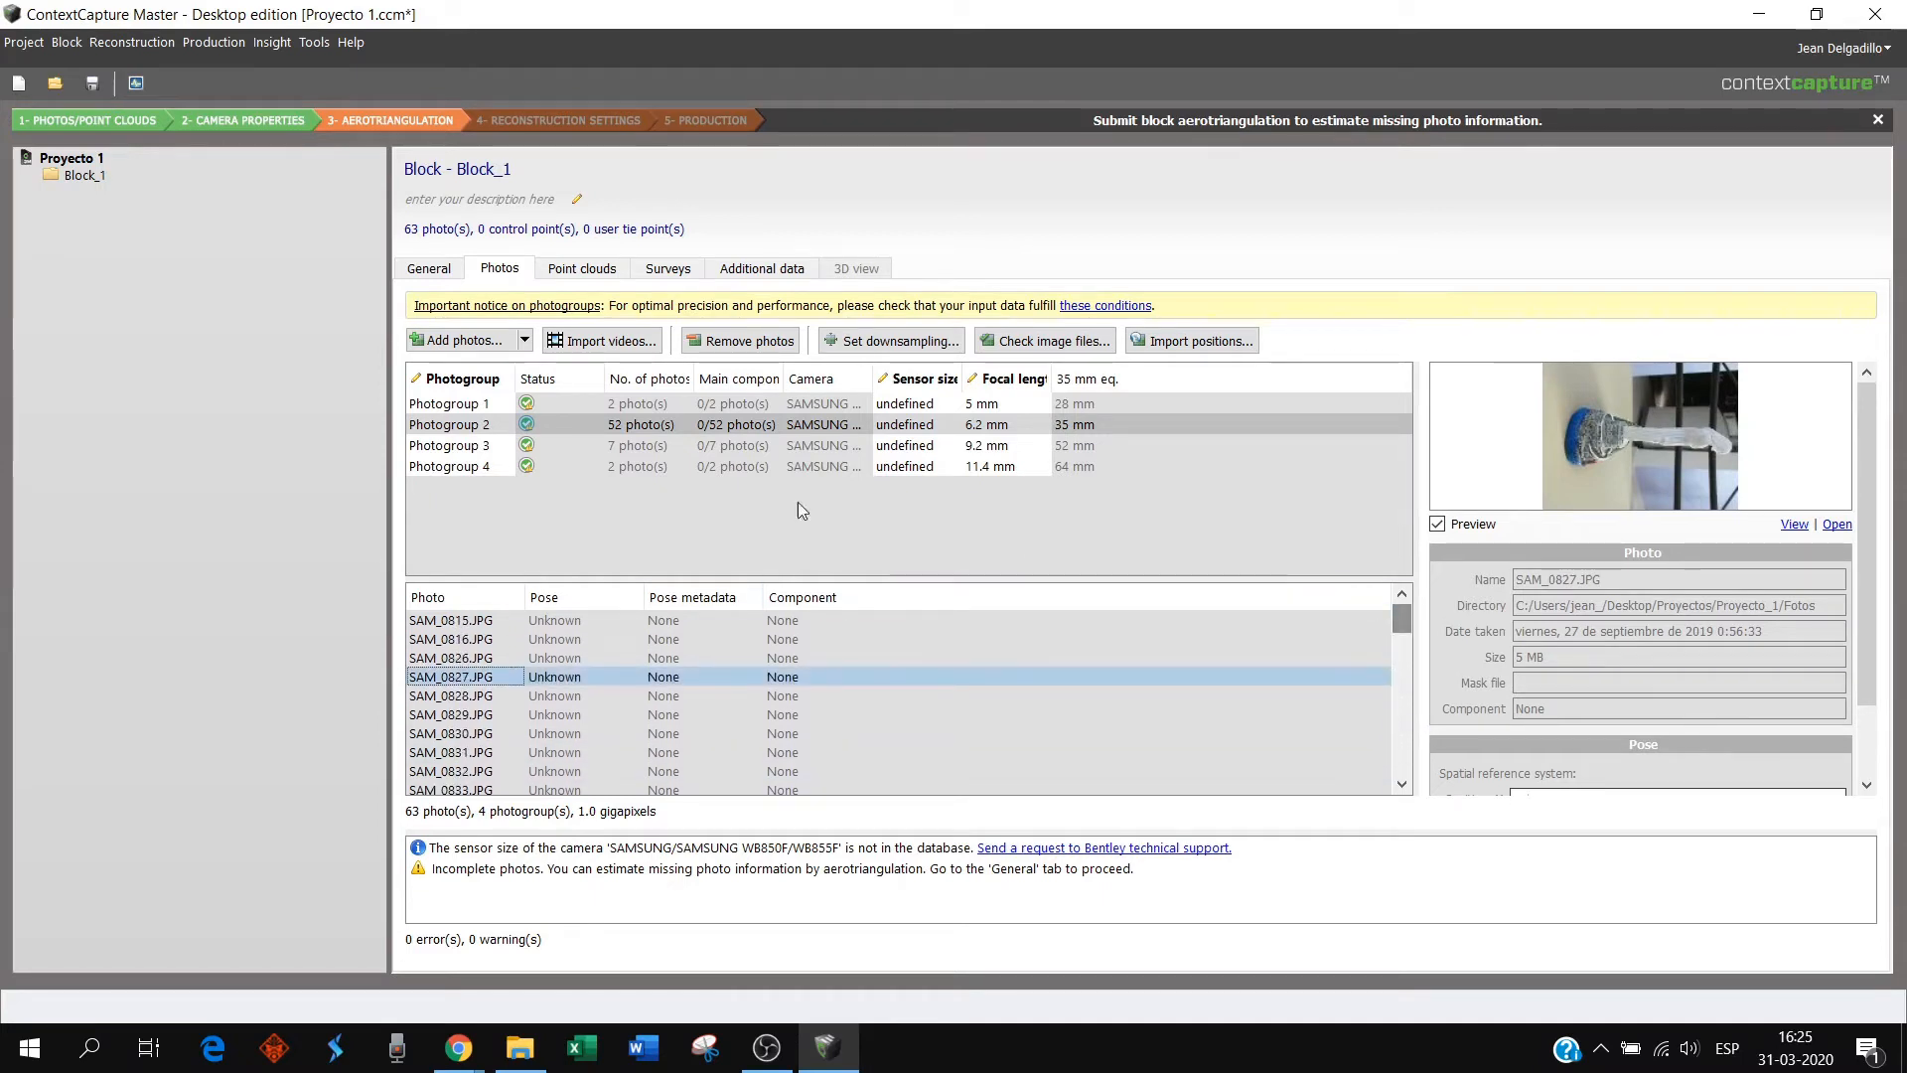
- Show the details of Photogroup 3 and Photogroup 4, and widen the No. of photos and Camera columns
{"action": "left_click", "coordinate": [477, 446]}
{"action": "left_click", "coordinate": [478, 466]}
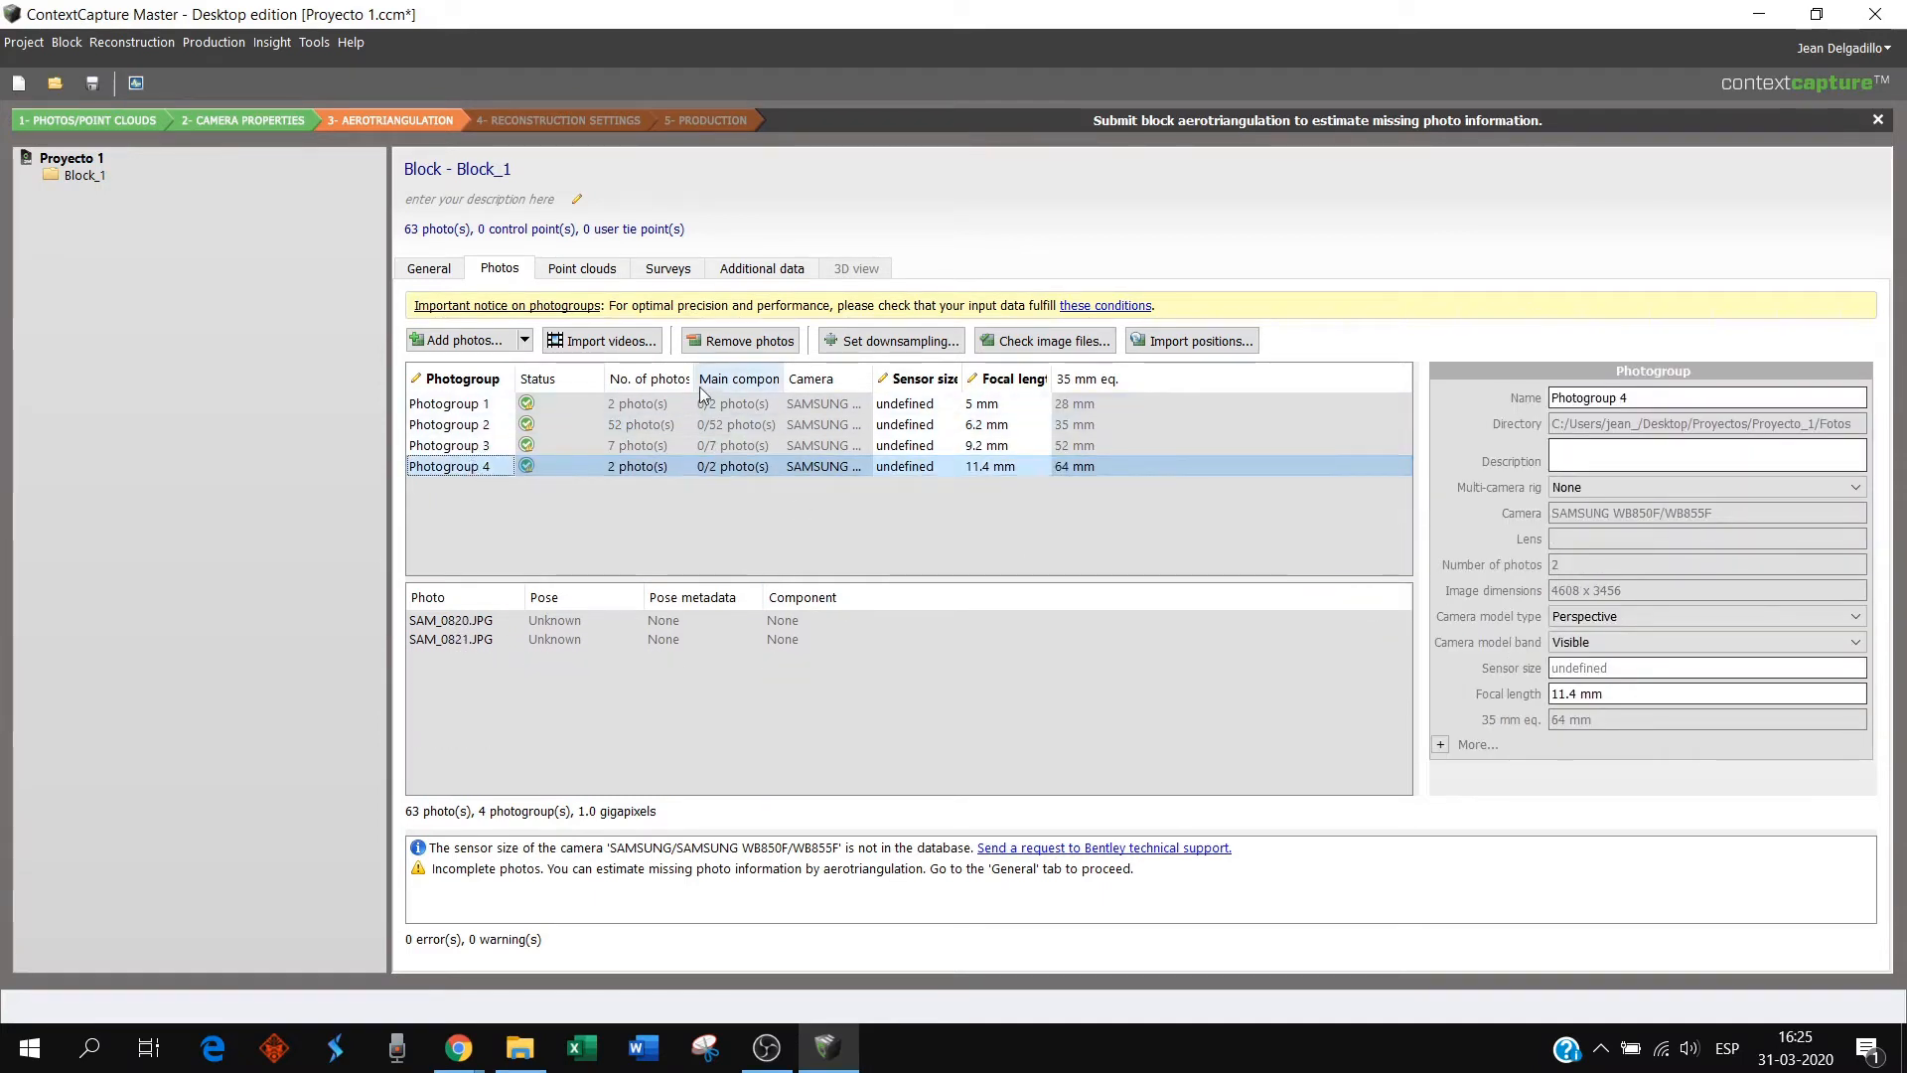
{"action": "left_click_drag", "start_coordinate": [696, 379], "coordinate": [717, 378]}
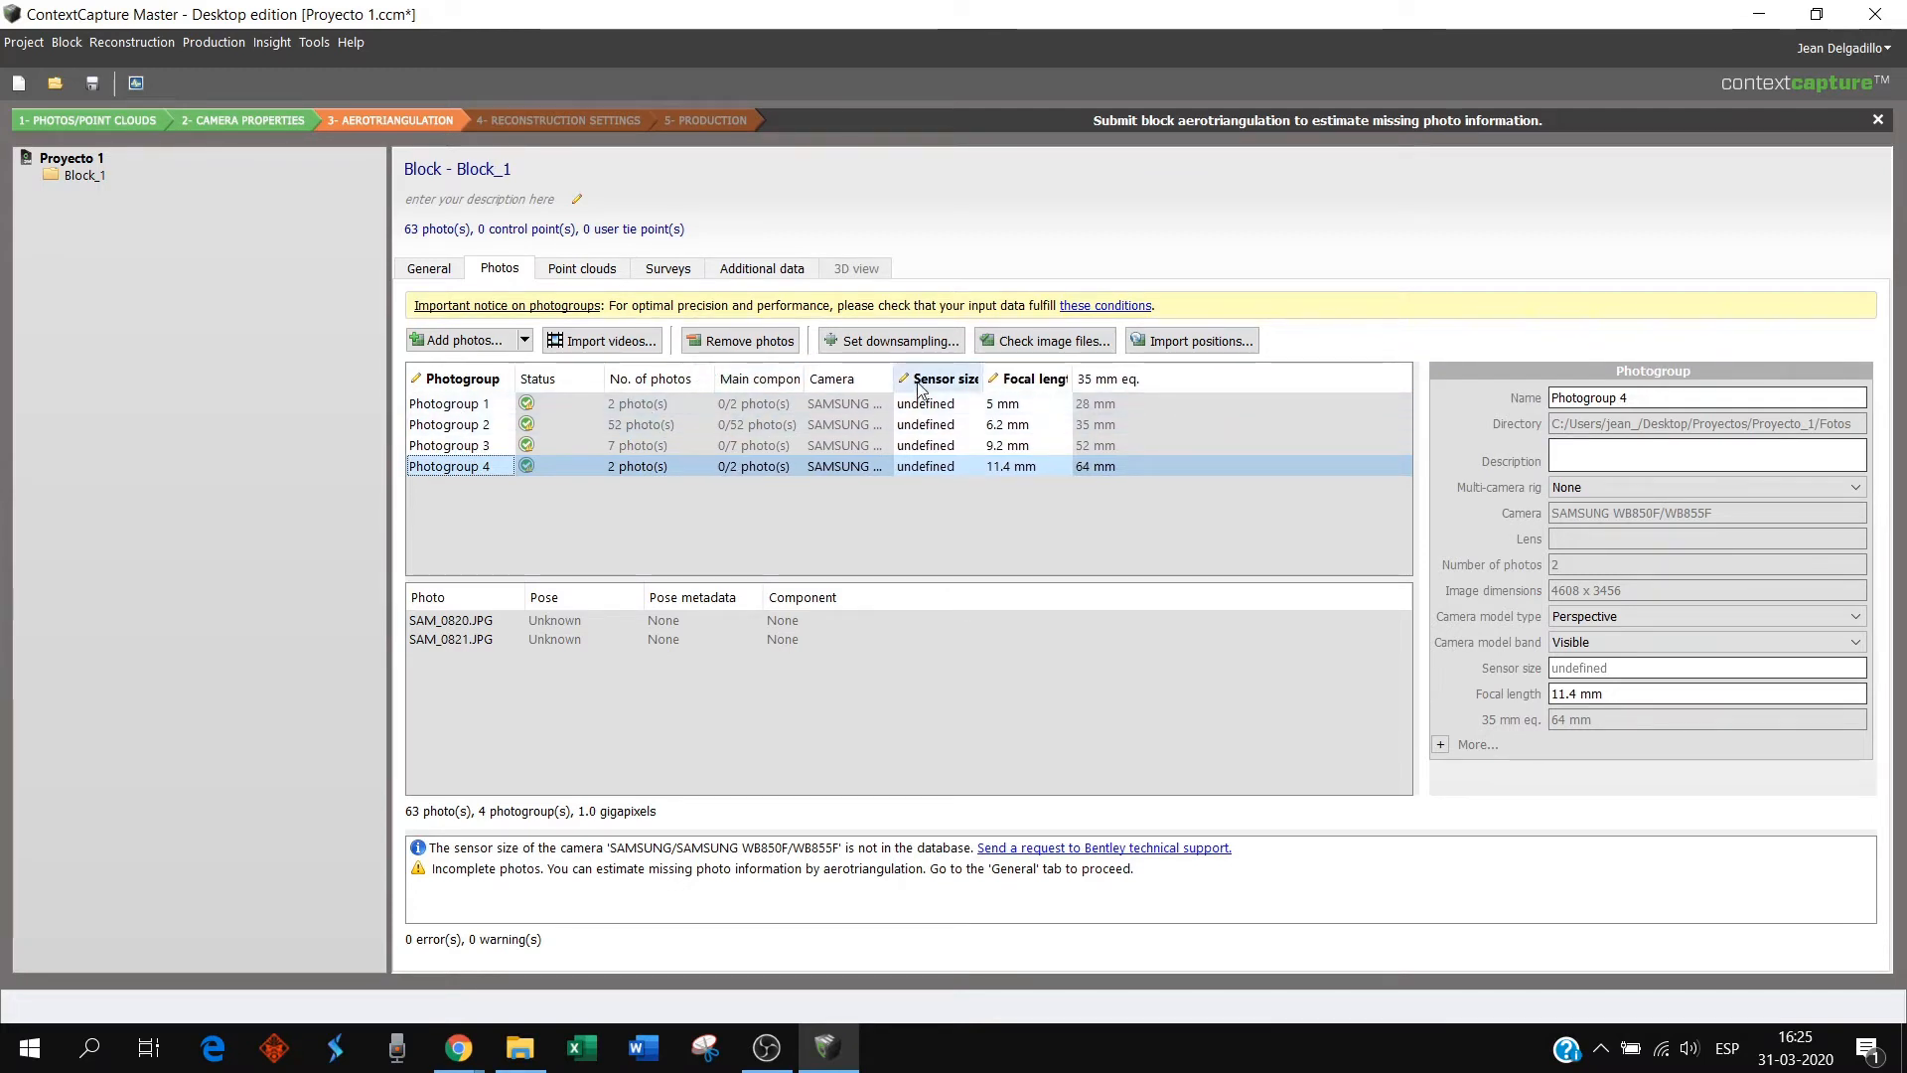
{"action": "left_click_drag", "start_coordinate": [889, 390], "coordinate": [1001, 378]}
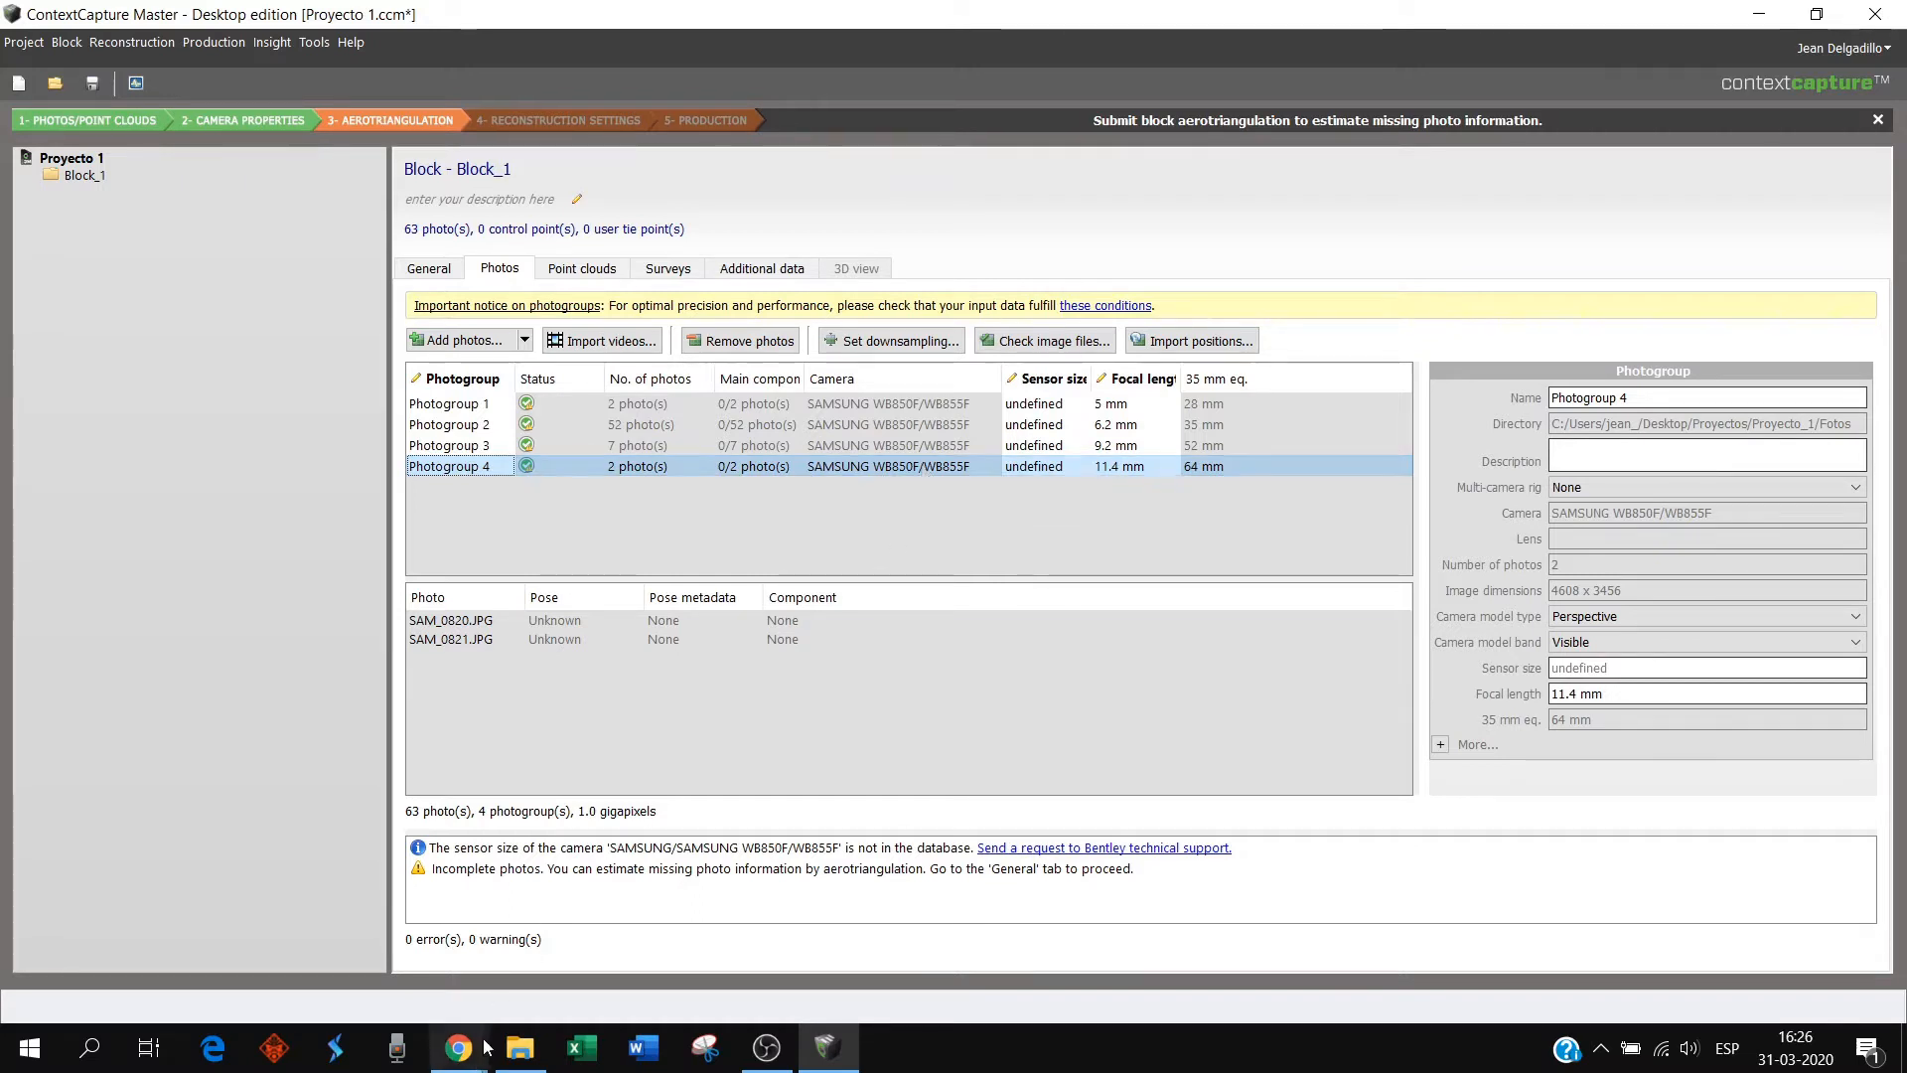
- Switch to Chrome and examine the Samsung WB850F support page and the camera's product image
{"action": "mouse_move", "coordinate": [477, 1060]}
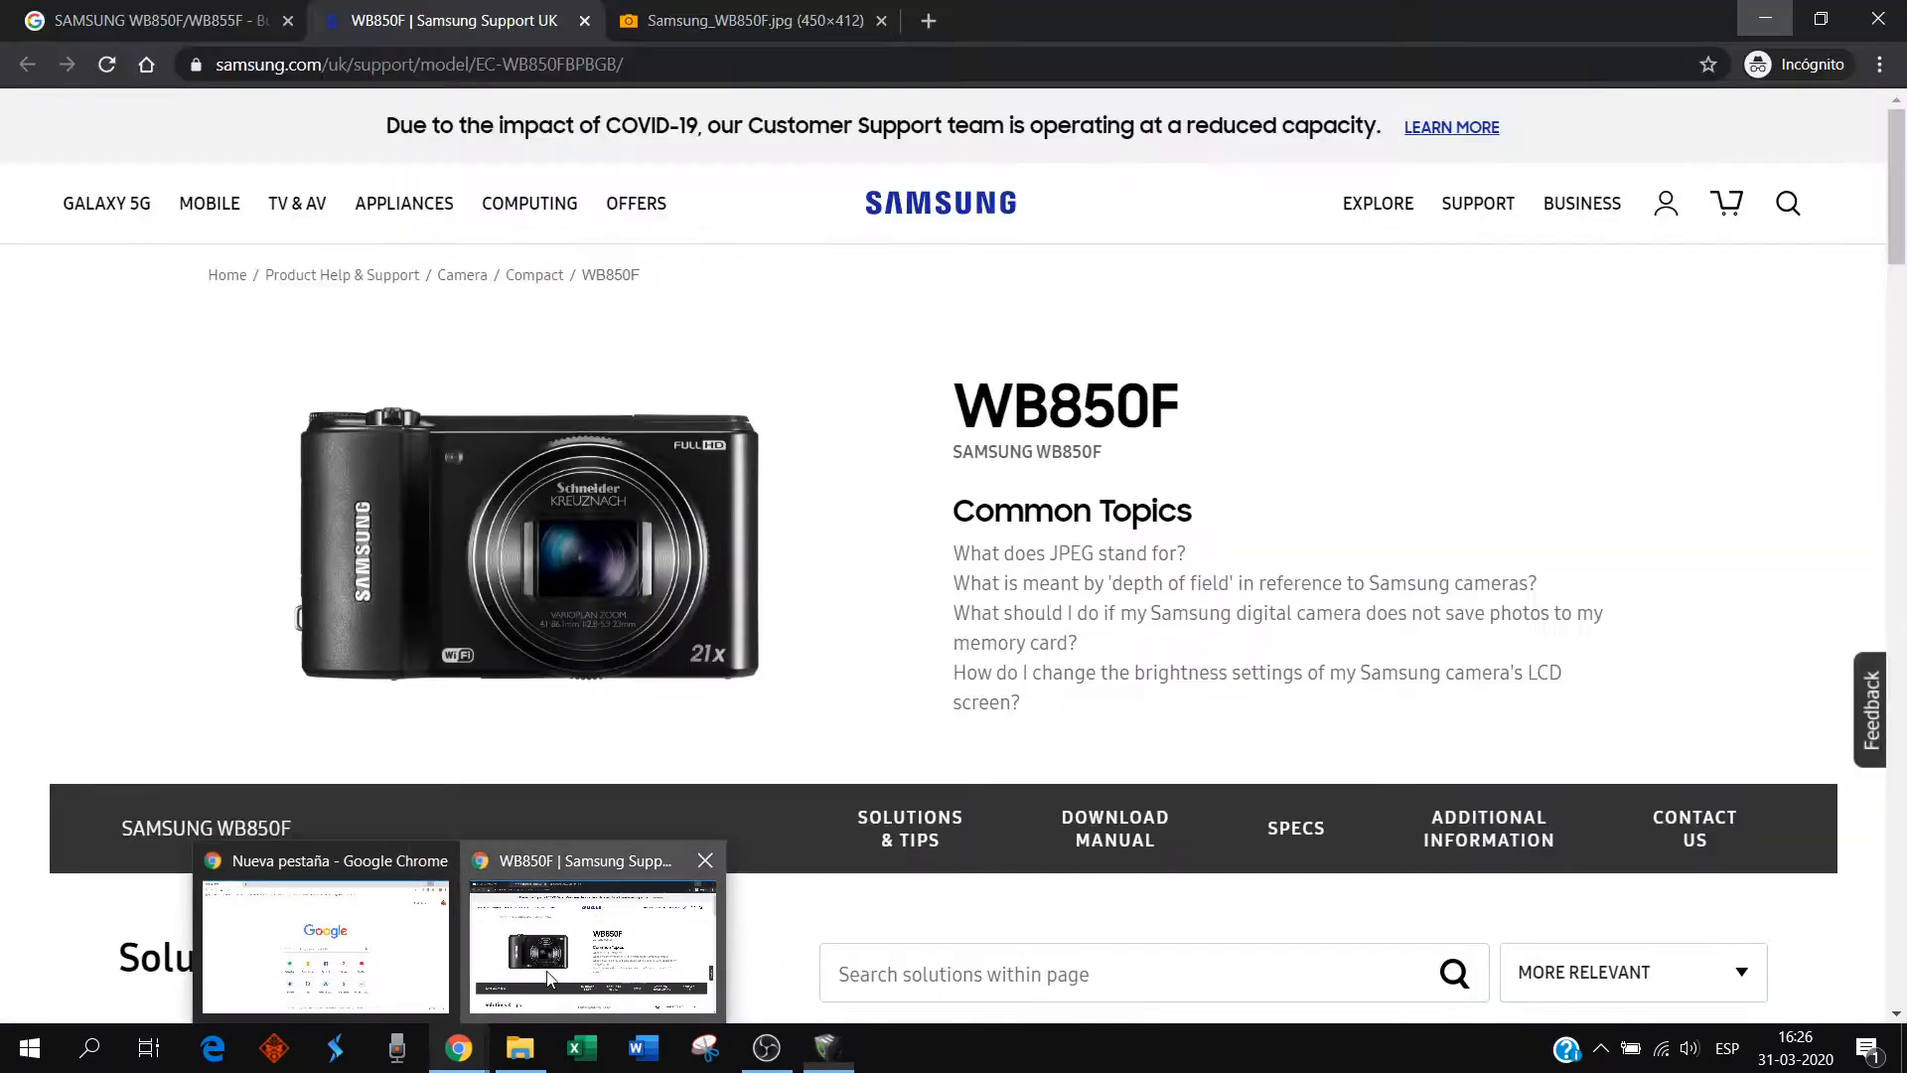
{"action": "left_click", "coordinate": [591, 943]}
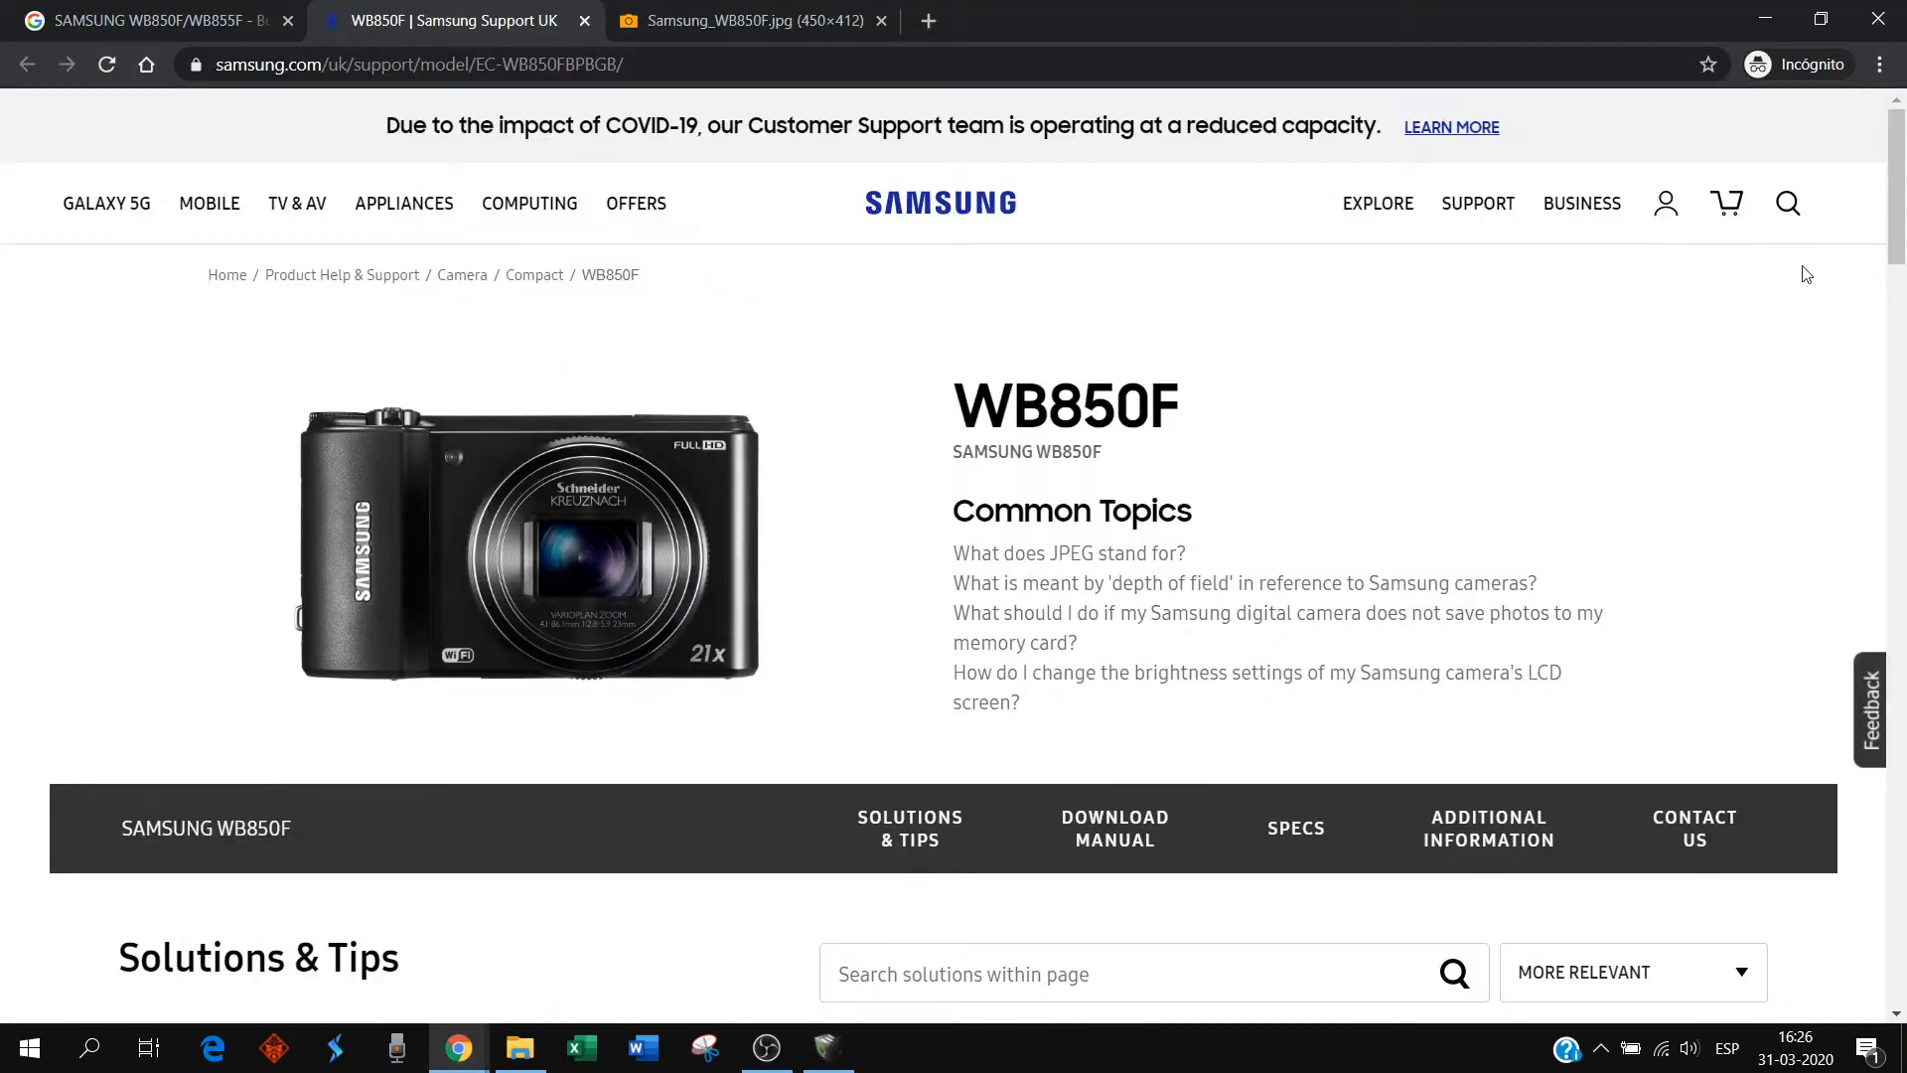
{"action": "mouse_move", "coordinate": [1891, 169]}
{"action": "left_mouse_down"}
{"action": "mouse_move", "coordinate": [1891, 194]}
{"action": "mouse_move", "coordinate": [1890, 164]}
{"action": "left_mouse_up"}
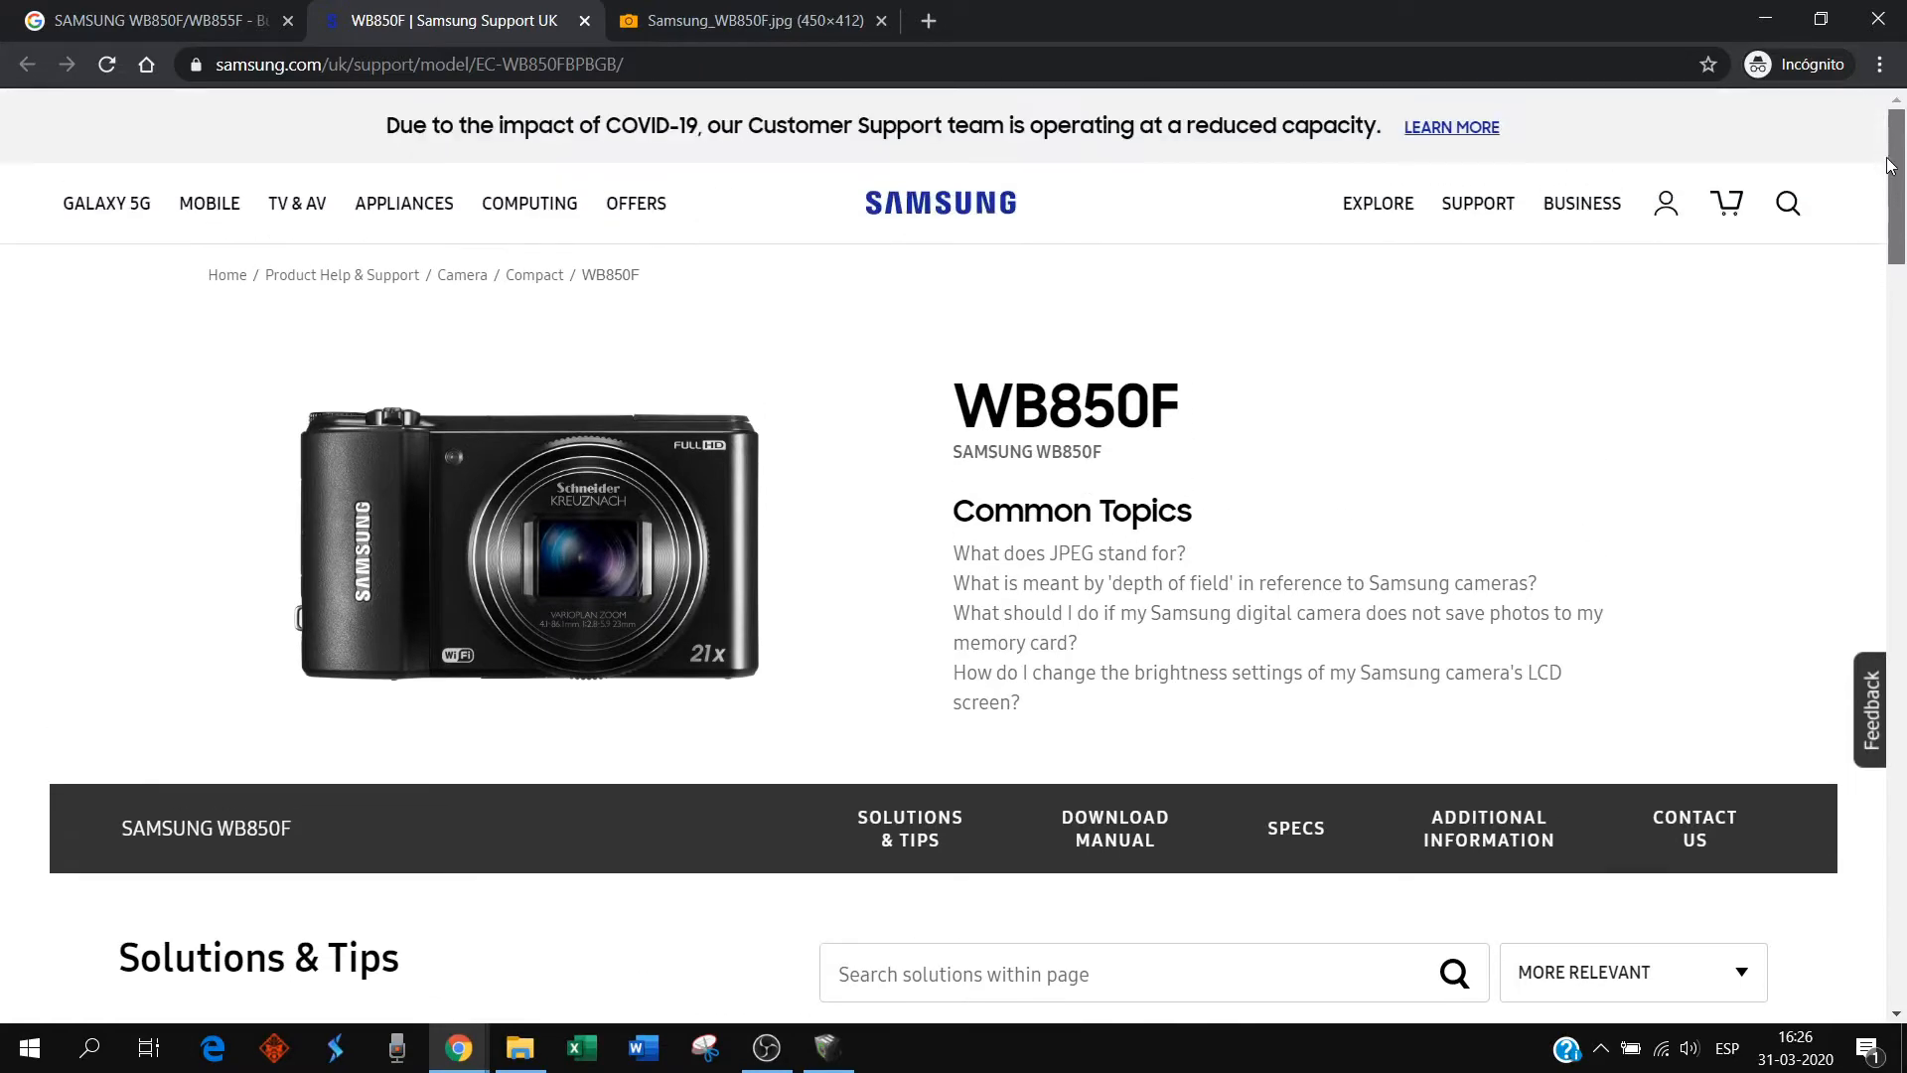
{"action": "left_click", "coordinate": [780, 12]}
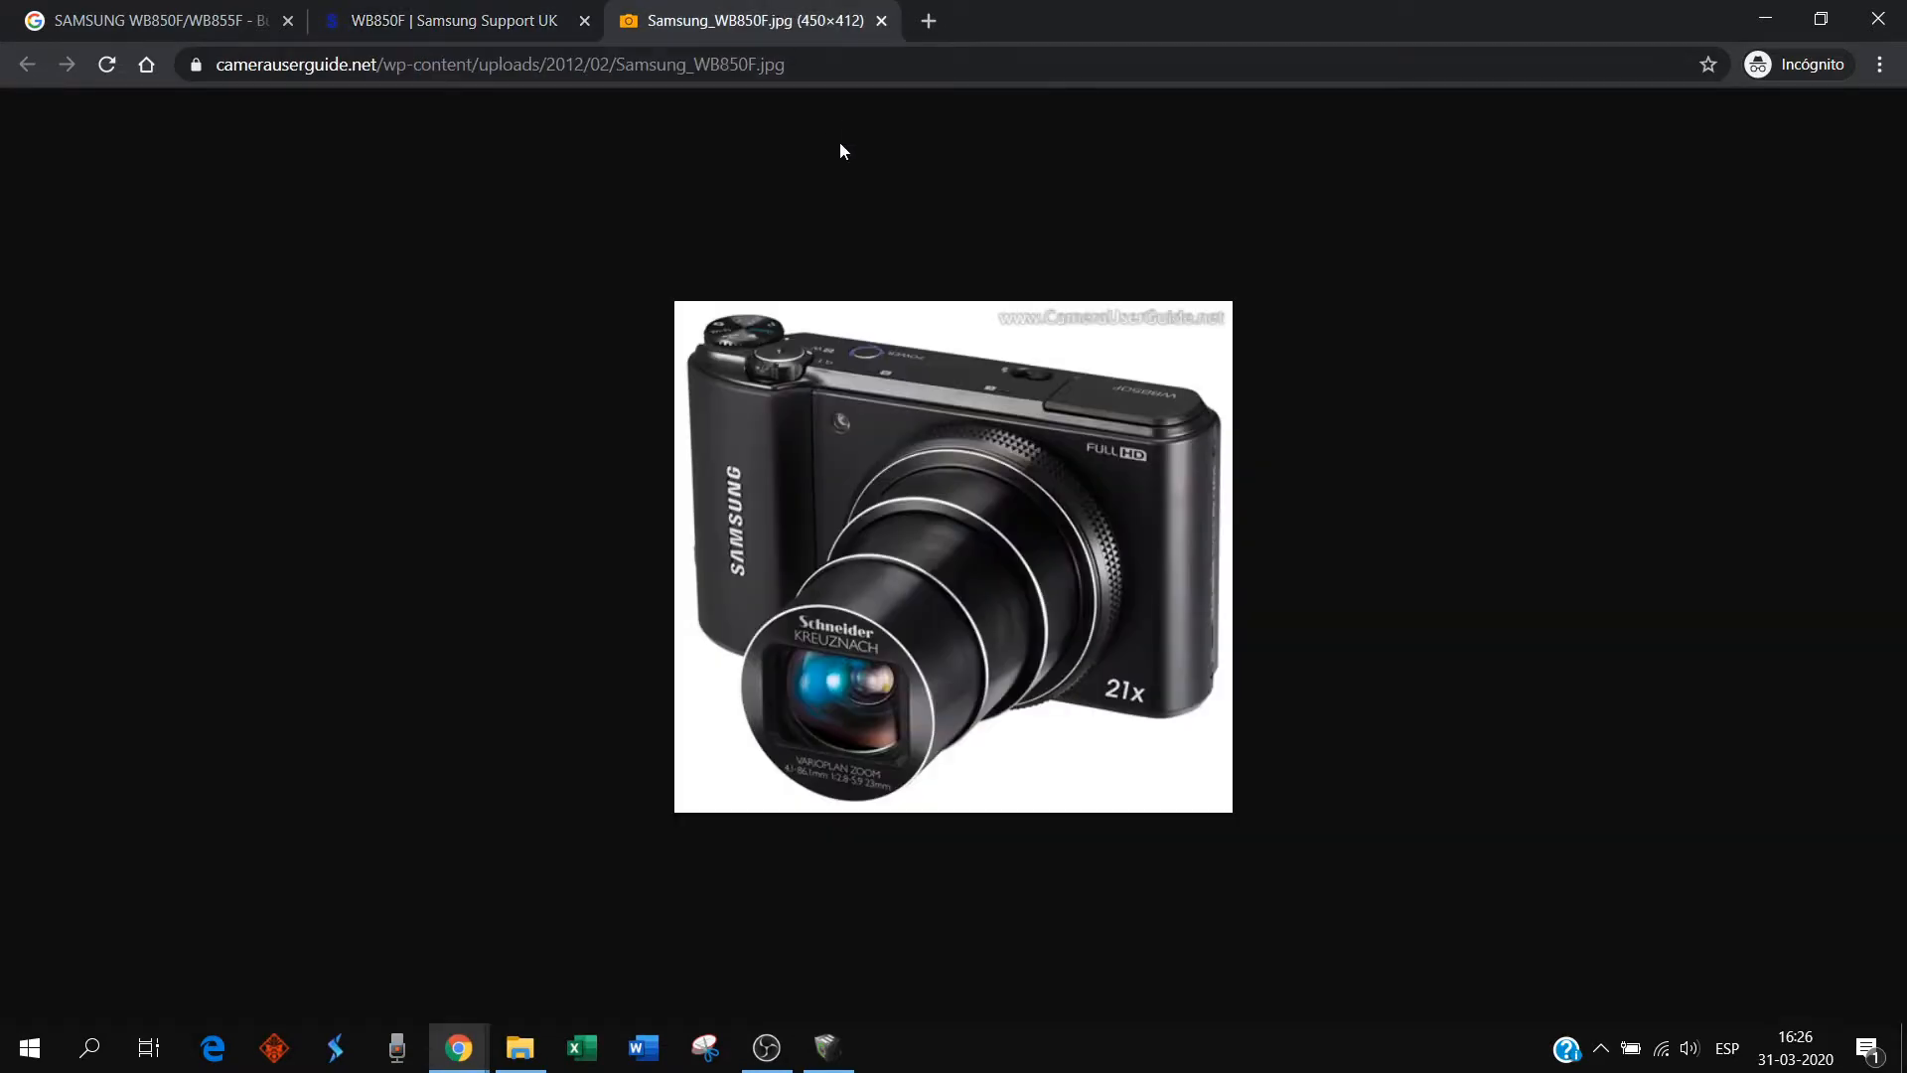
{"action": "left_click", "coordinate": [486, 12]}
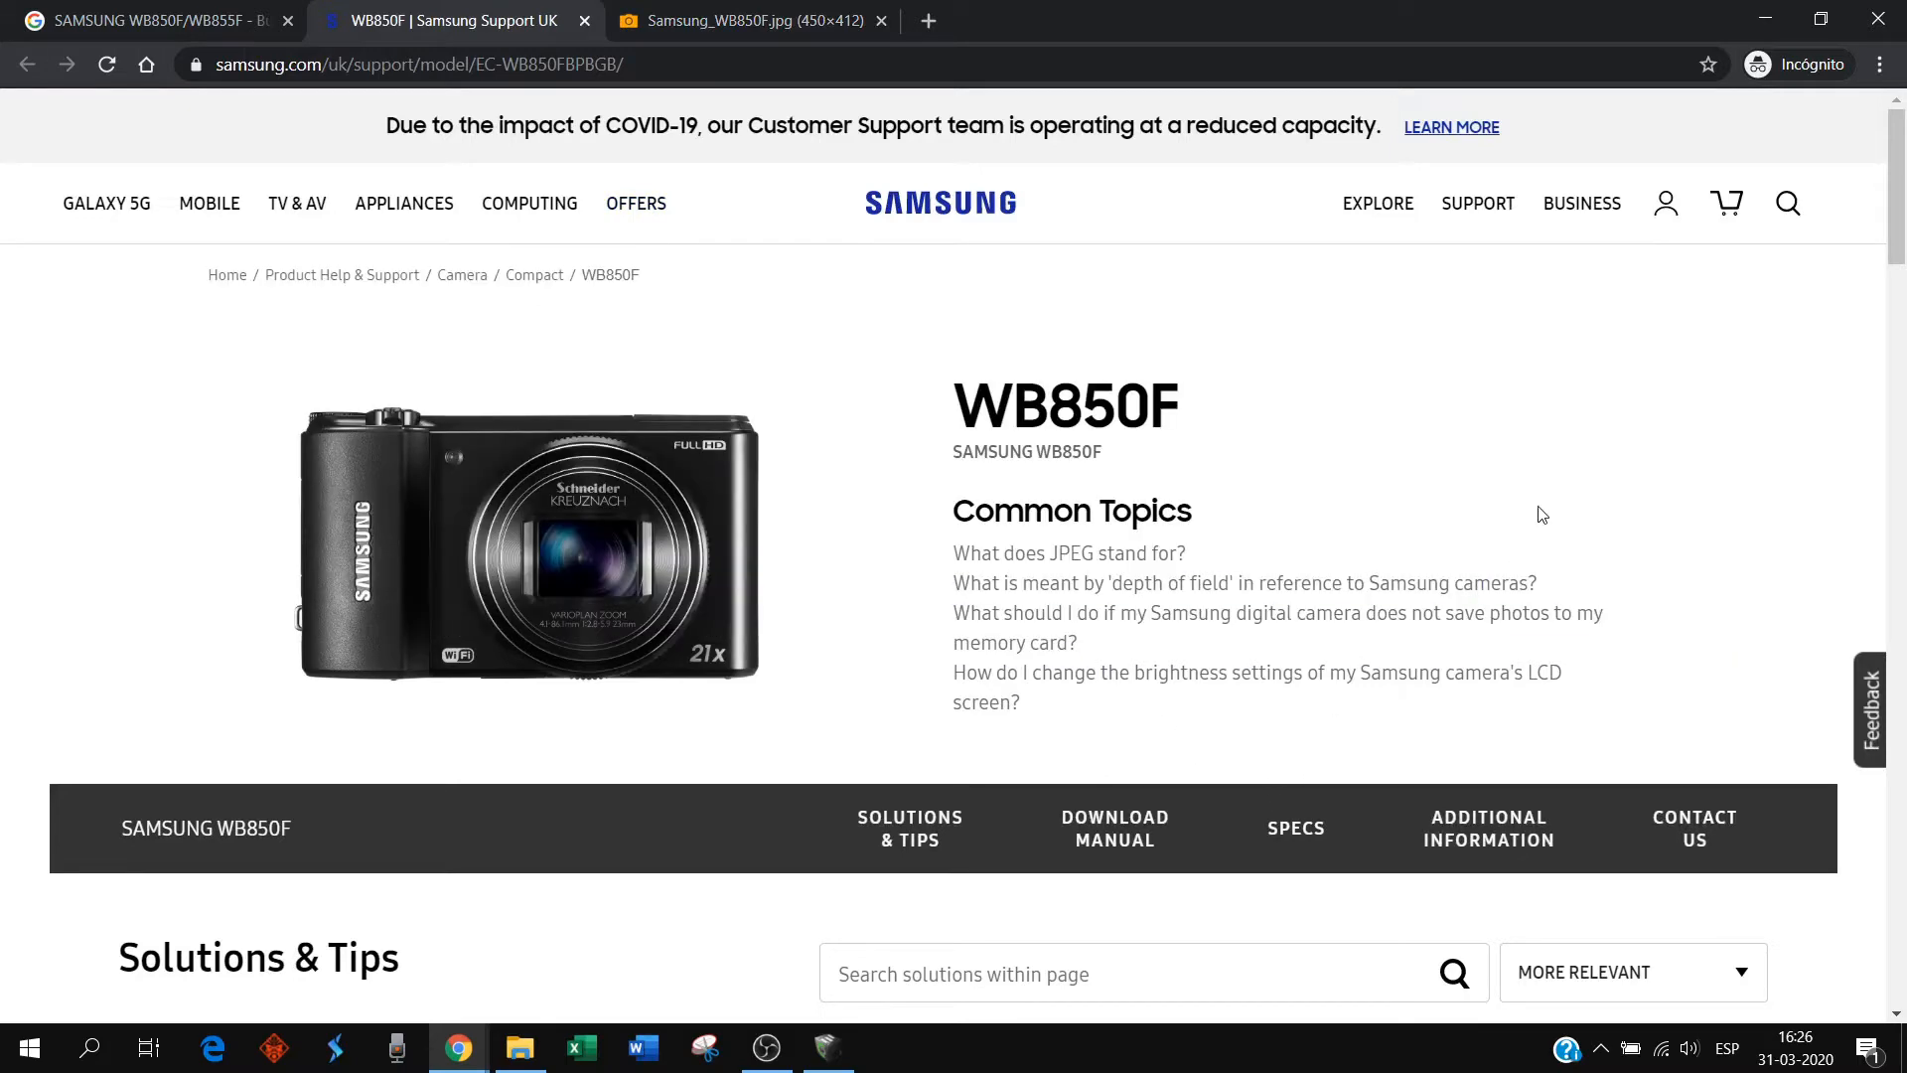
- Switch back to ContextCapture Master and widen the Focal length and Sensor size columns of the photogroup table
{"action": "left_click", "coordinate": [1776, 12]}
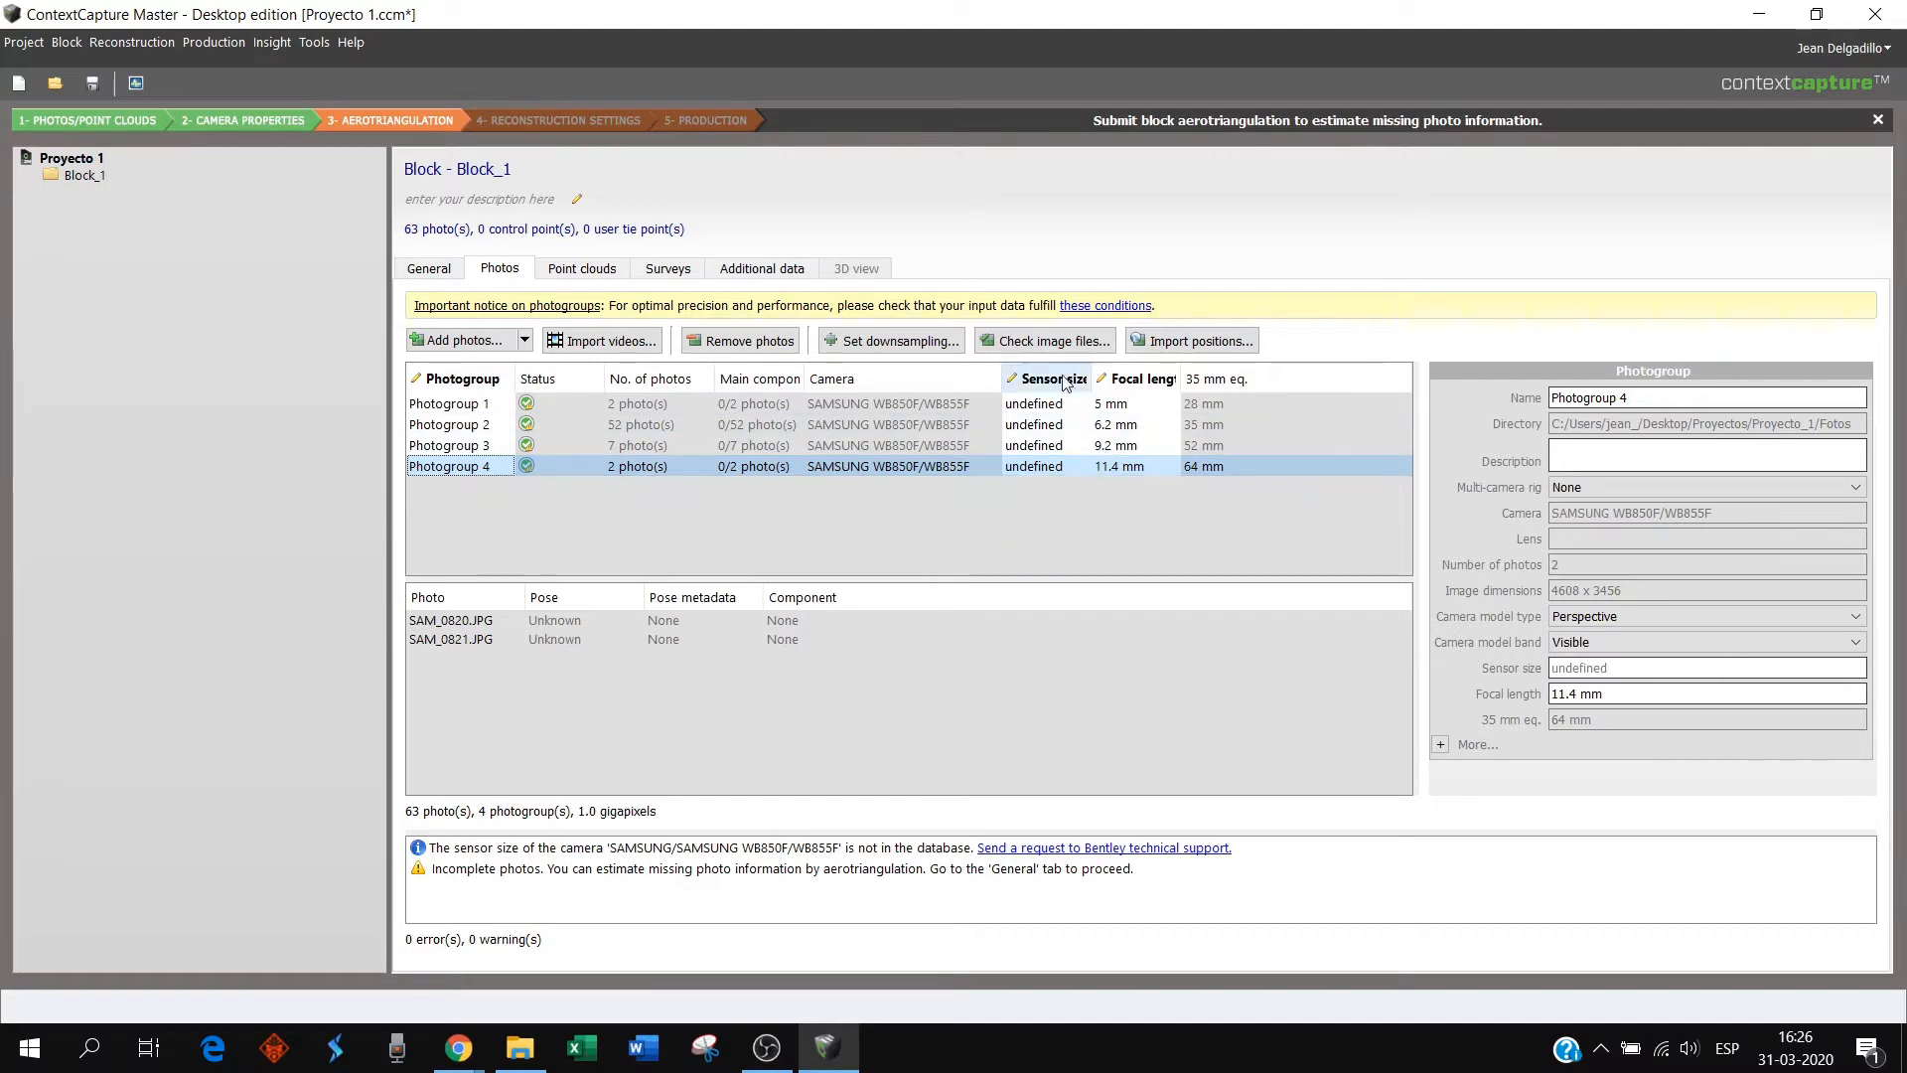
{"action": "left_click_drag", "start_coordinate": [1180, 378], "coordinate": [1252, 379]}
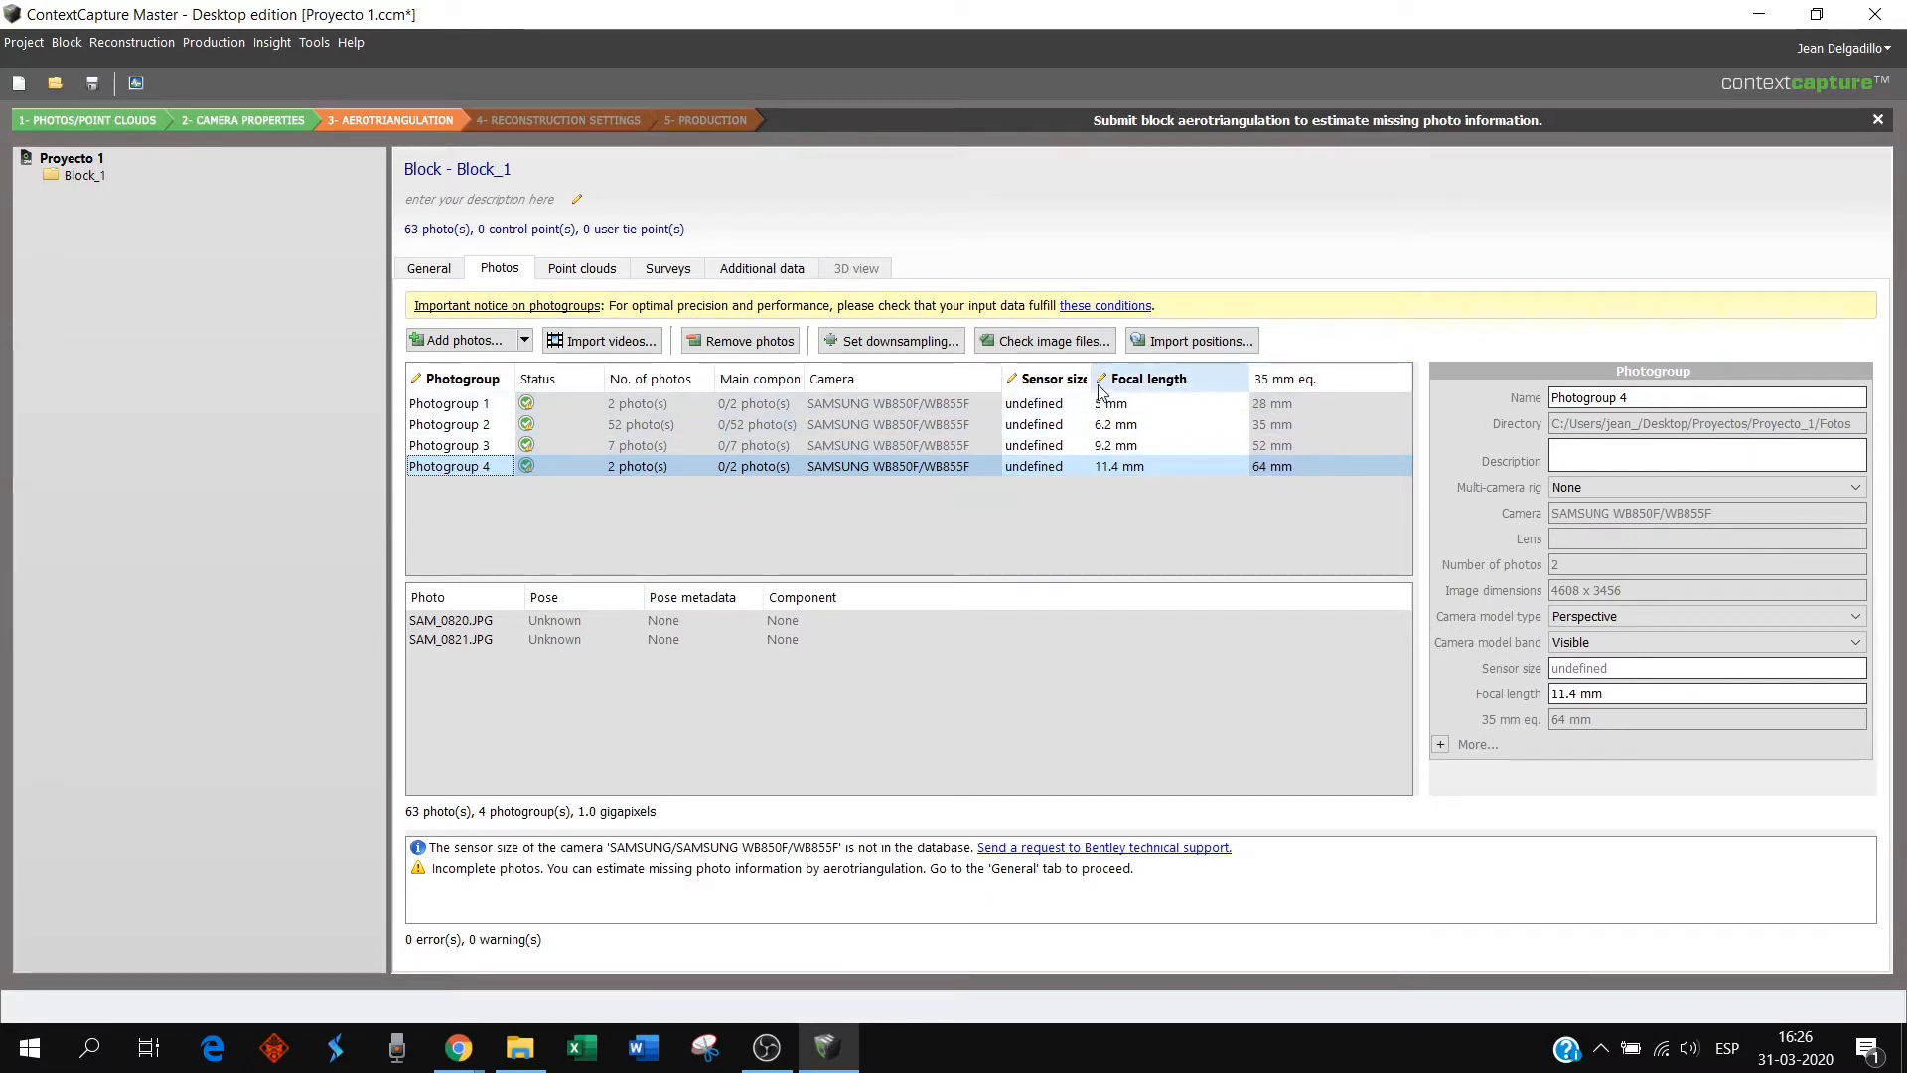
{"action": "left_click_drag", "start_coordinate": [1092, 380], "coordinate": [1119, 380]}
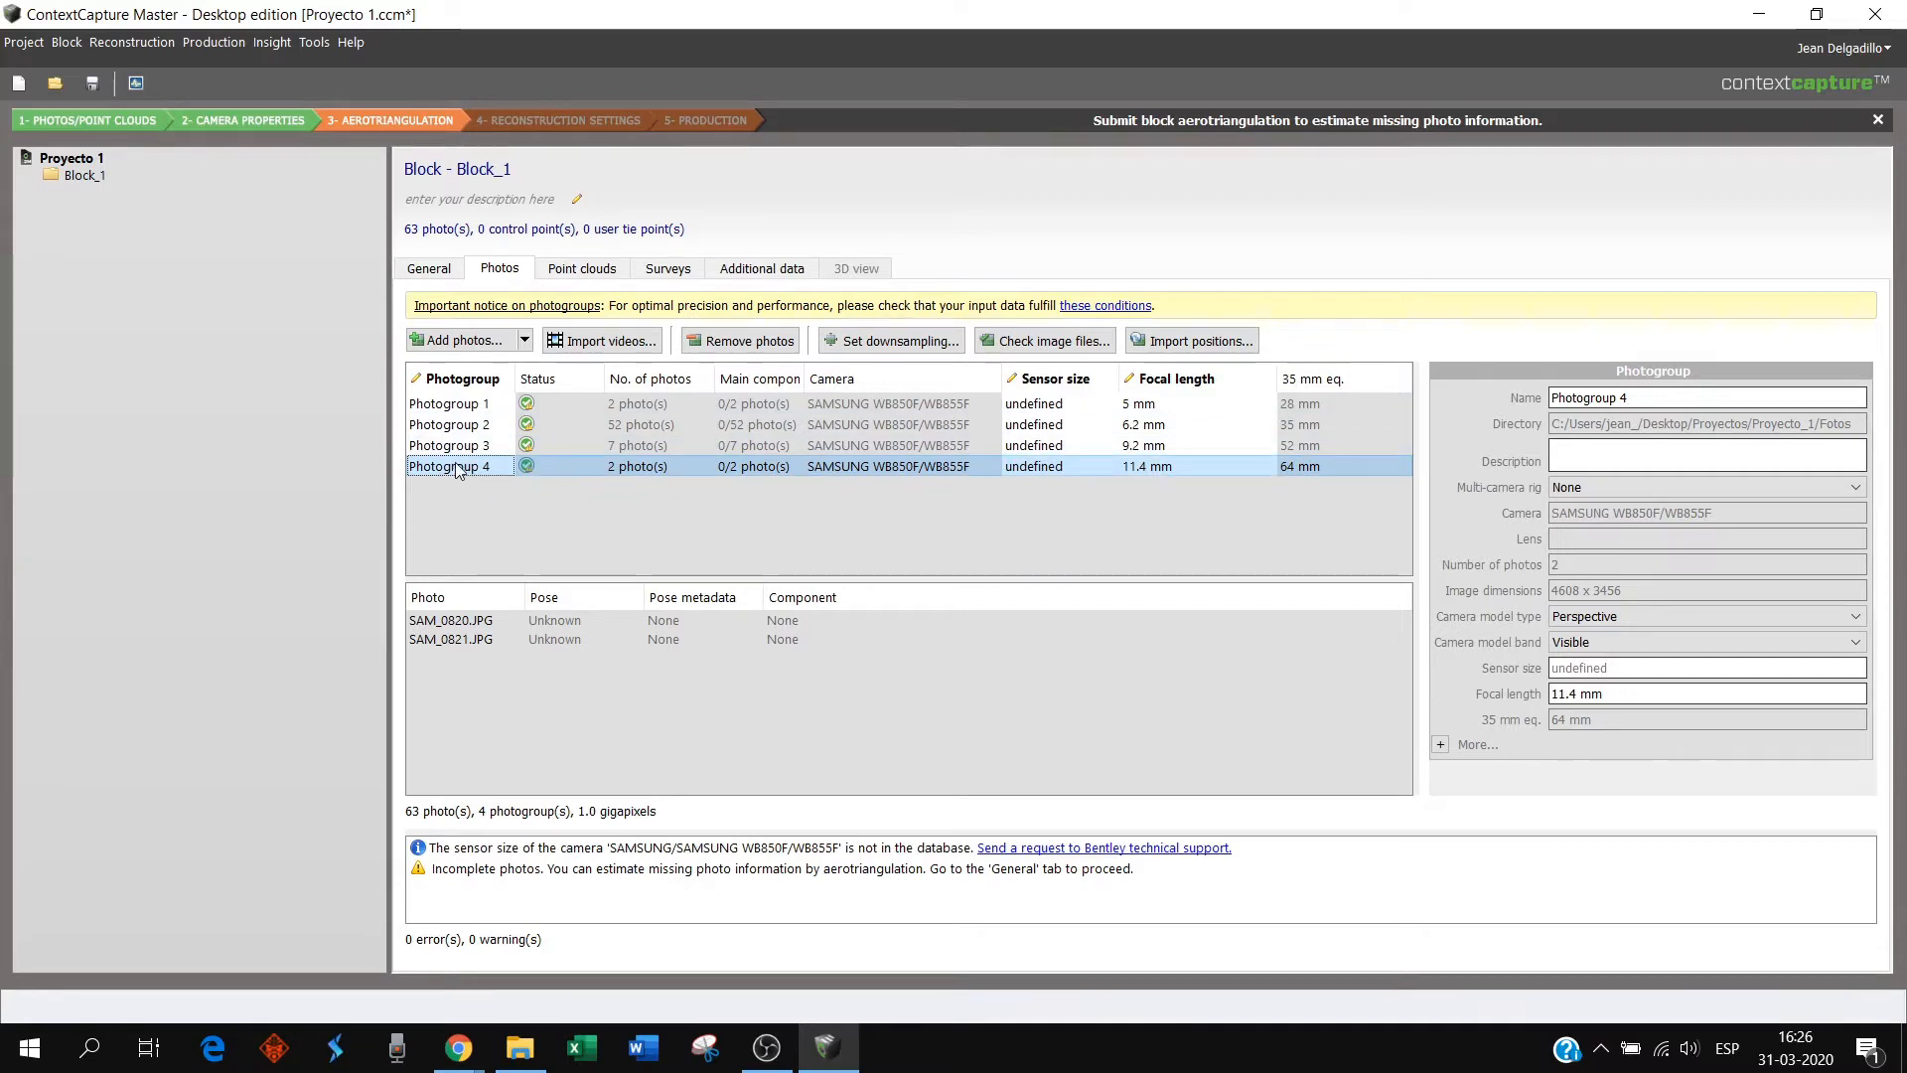
- Compare the camera properties of Photogroup 1 and Photogroup 4, previewing SAM_0813.JPG and SAM_0814.JPG
{"action": "left_click", "coordinate": [472, 407]}
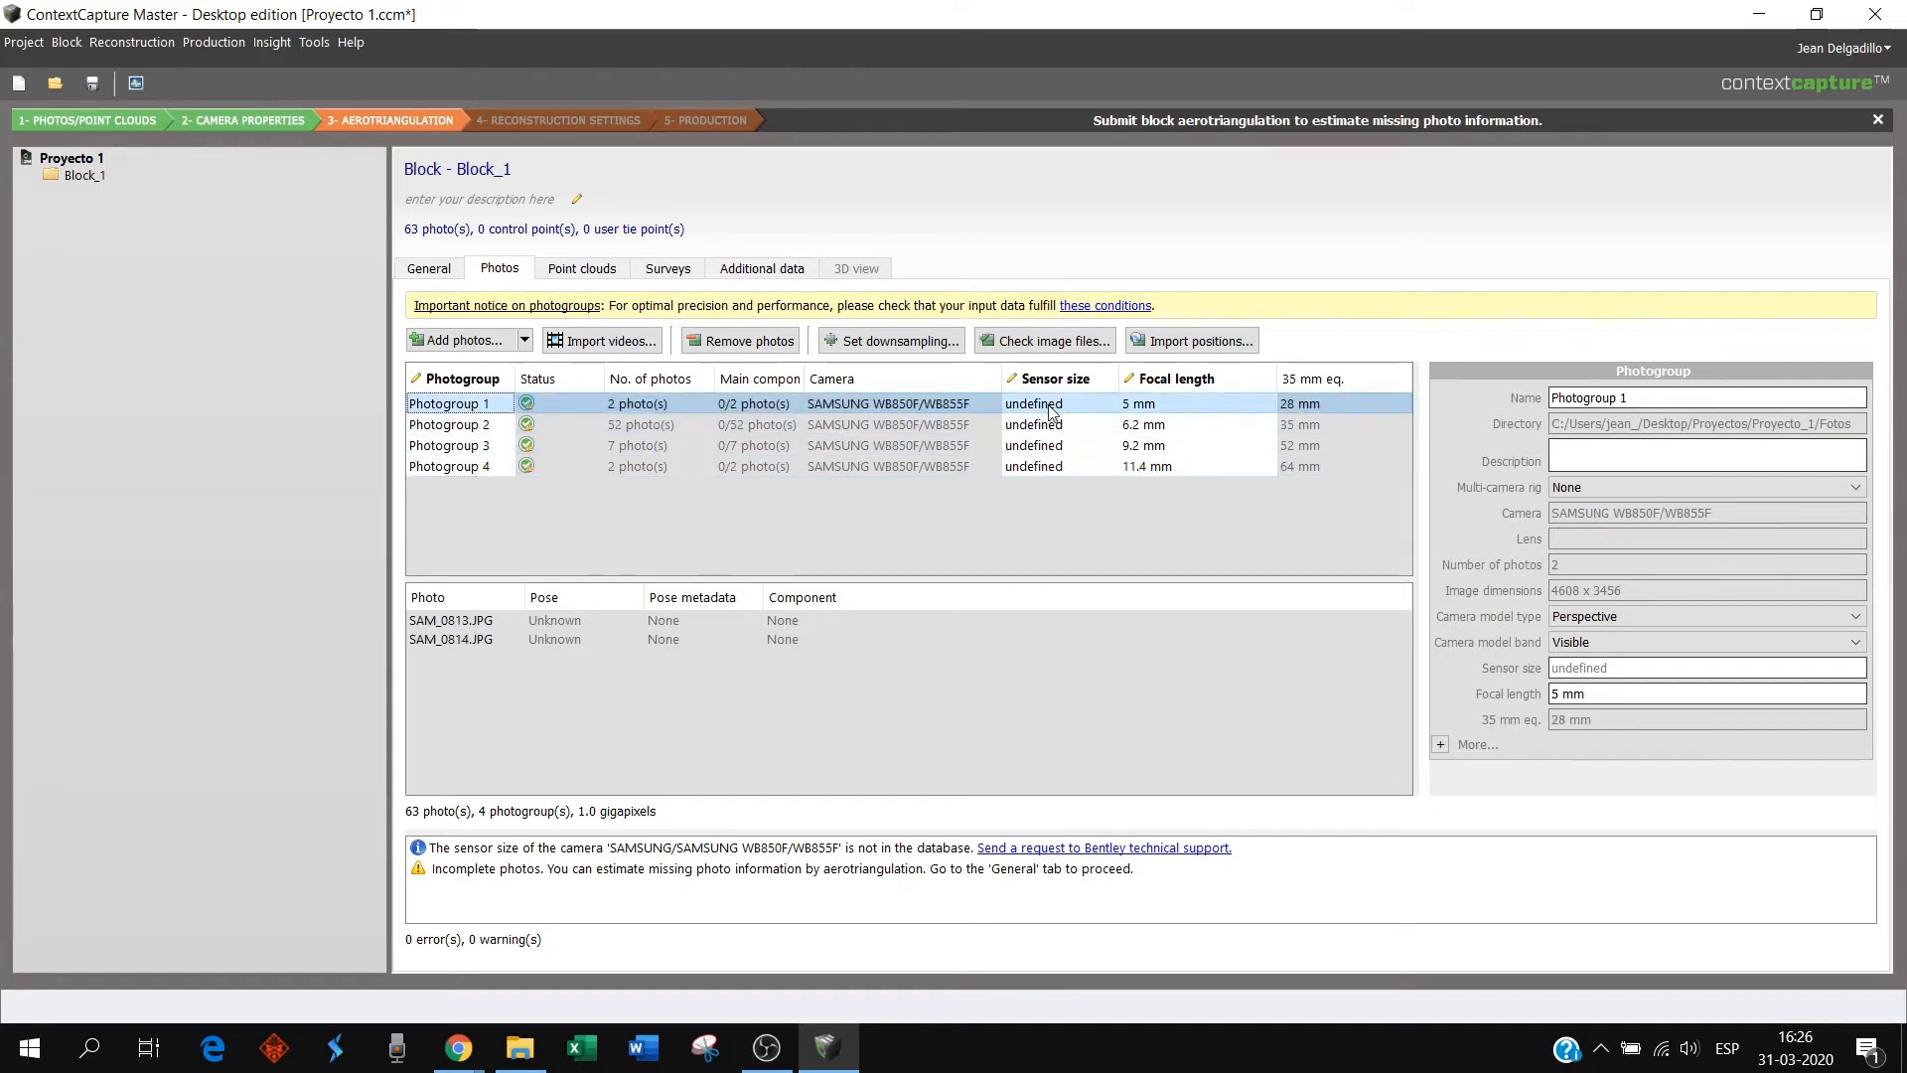
{"action": "left_click", "coordinate": [451, 620]}
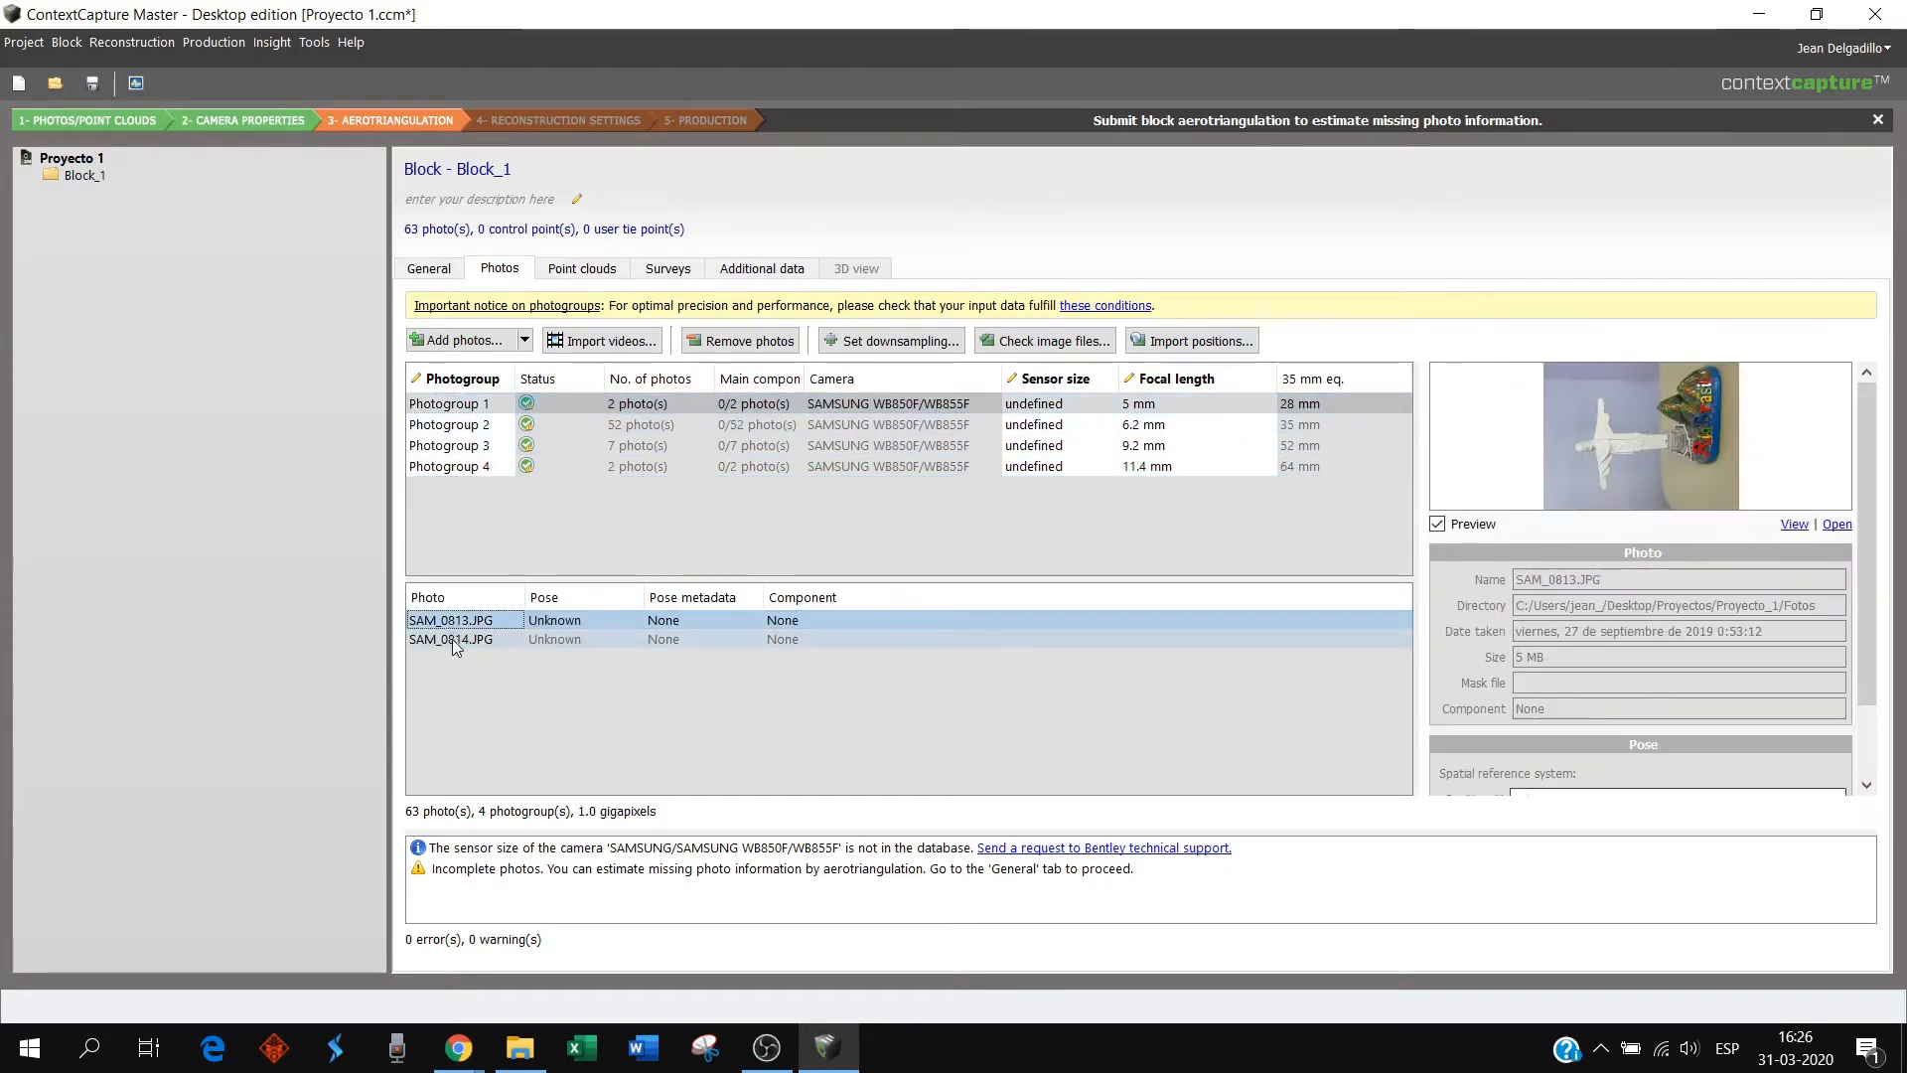
{"action": "left_click", "coordinate": [451, 639]}
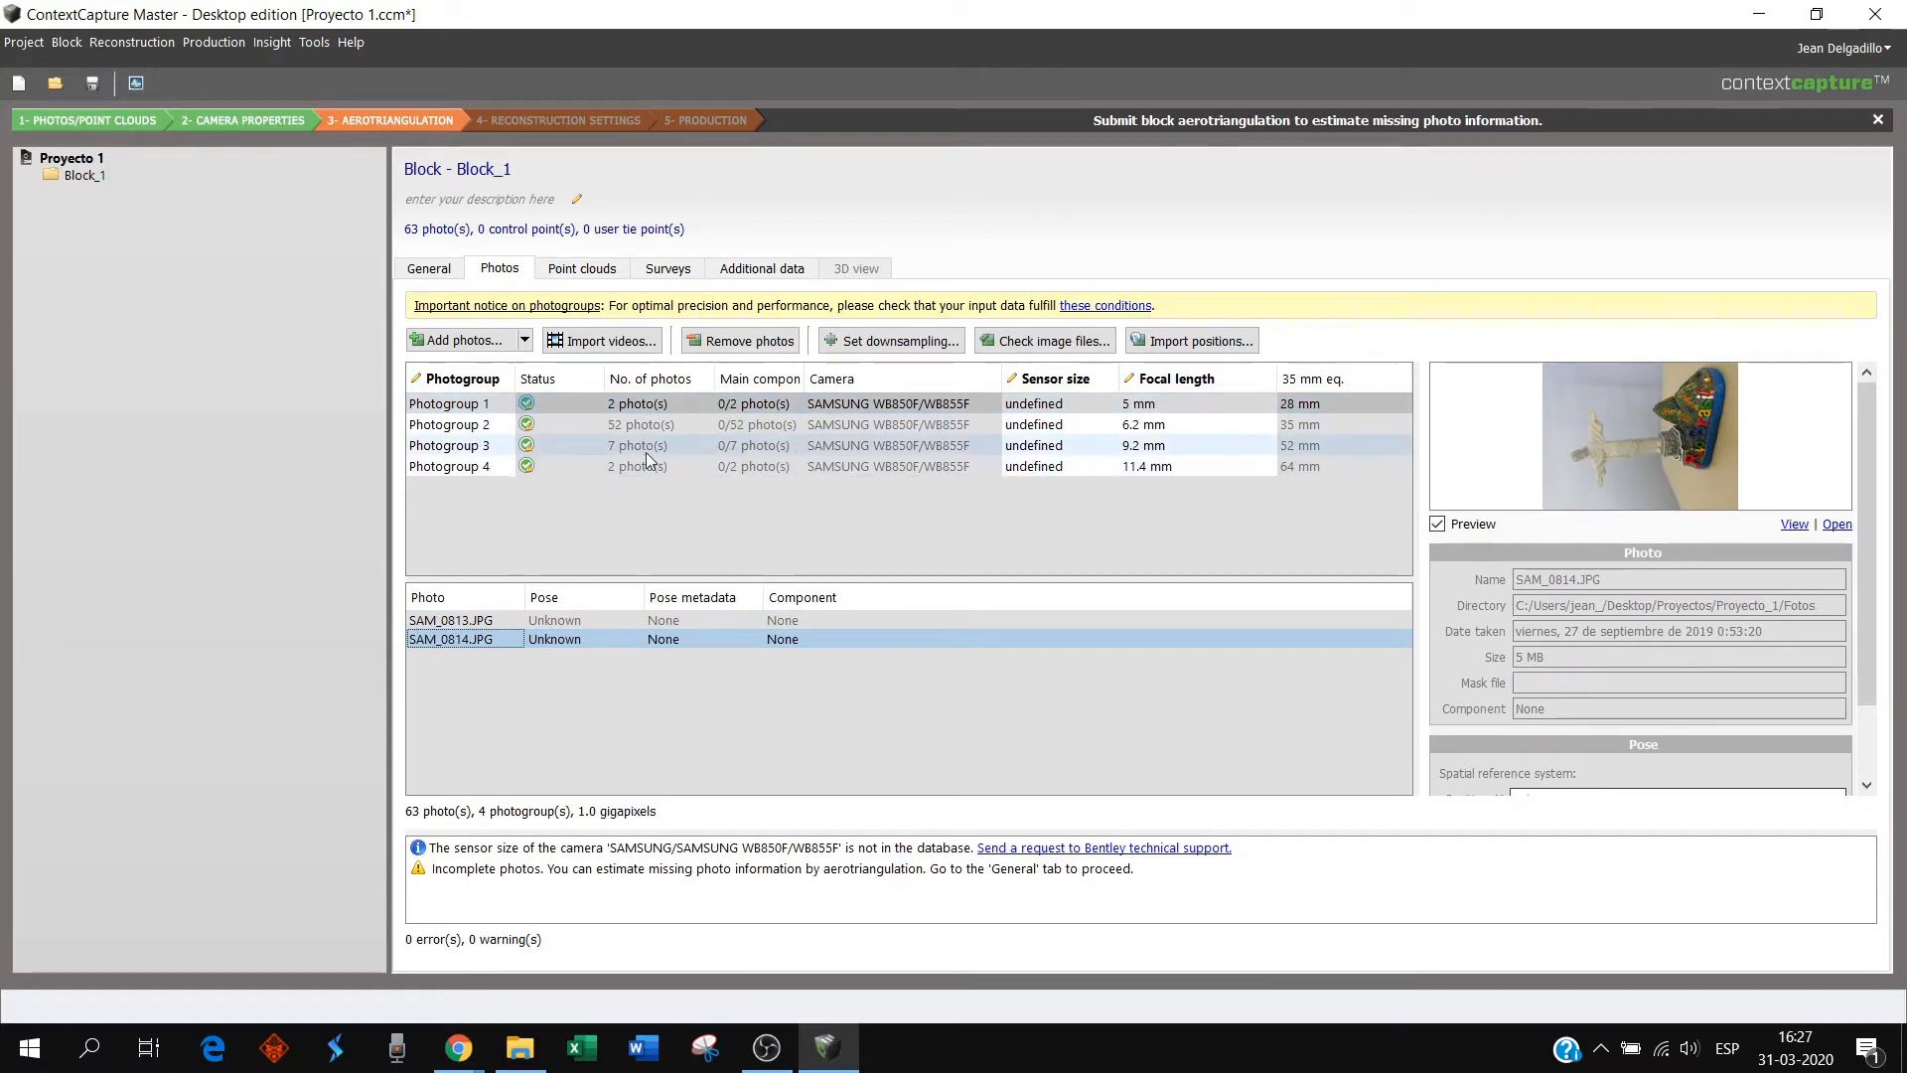
{"action": "left_click", "coordinate": [479, 466]}
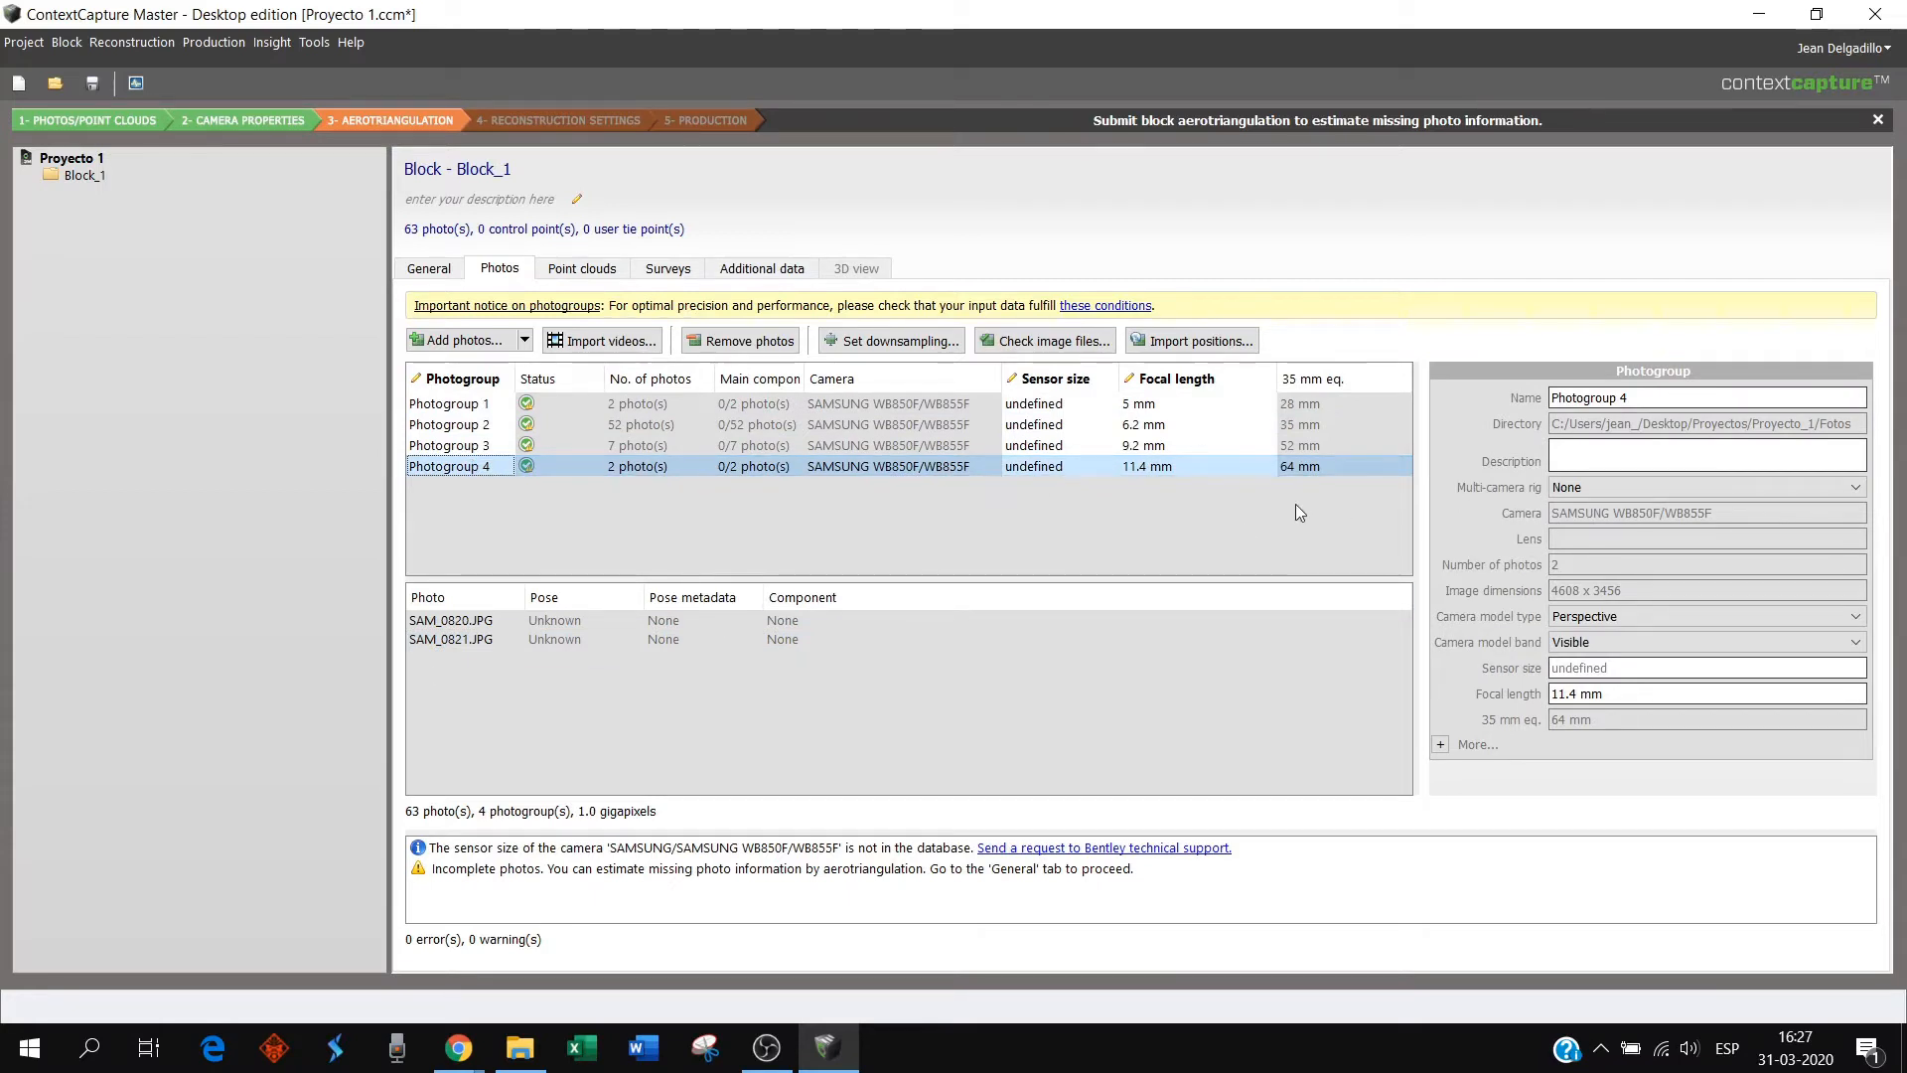
- Examine the photo details and the pose position and rotation fields of SAM_0813.JPG in Photogroup 1
{"action": "left_click", "coordinate": [470, 405]}
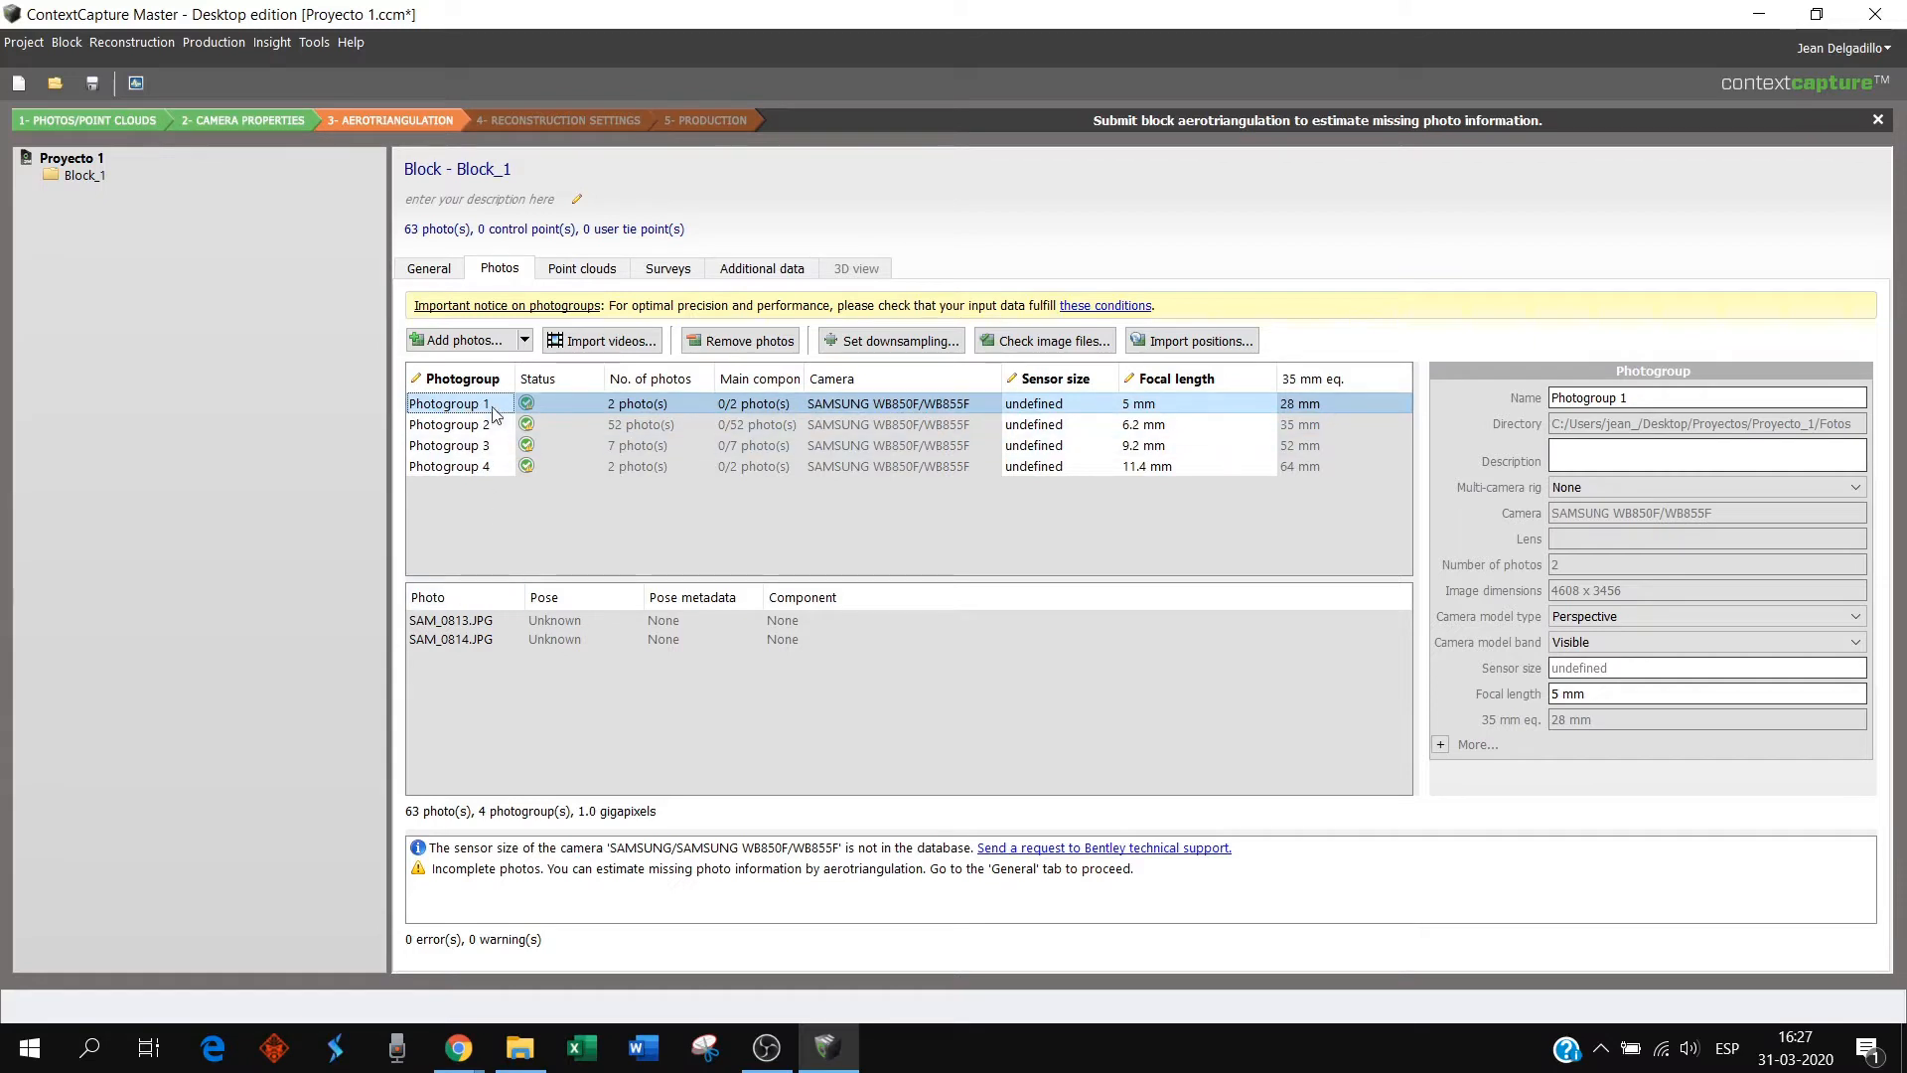
{"action": "left_click", "coordinate": [479, 626]}
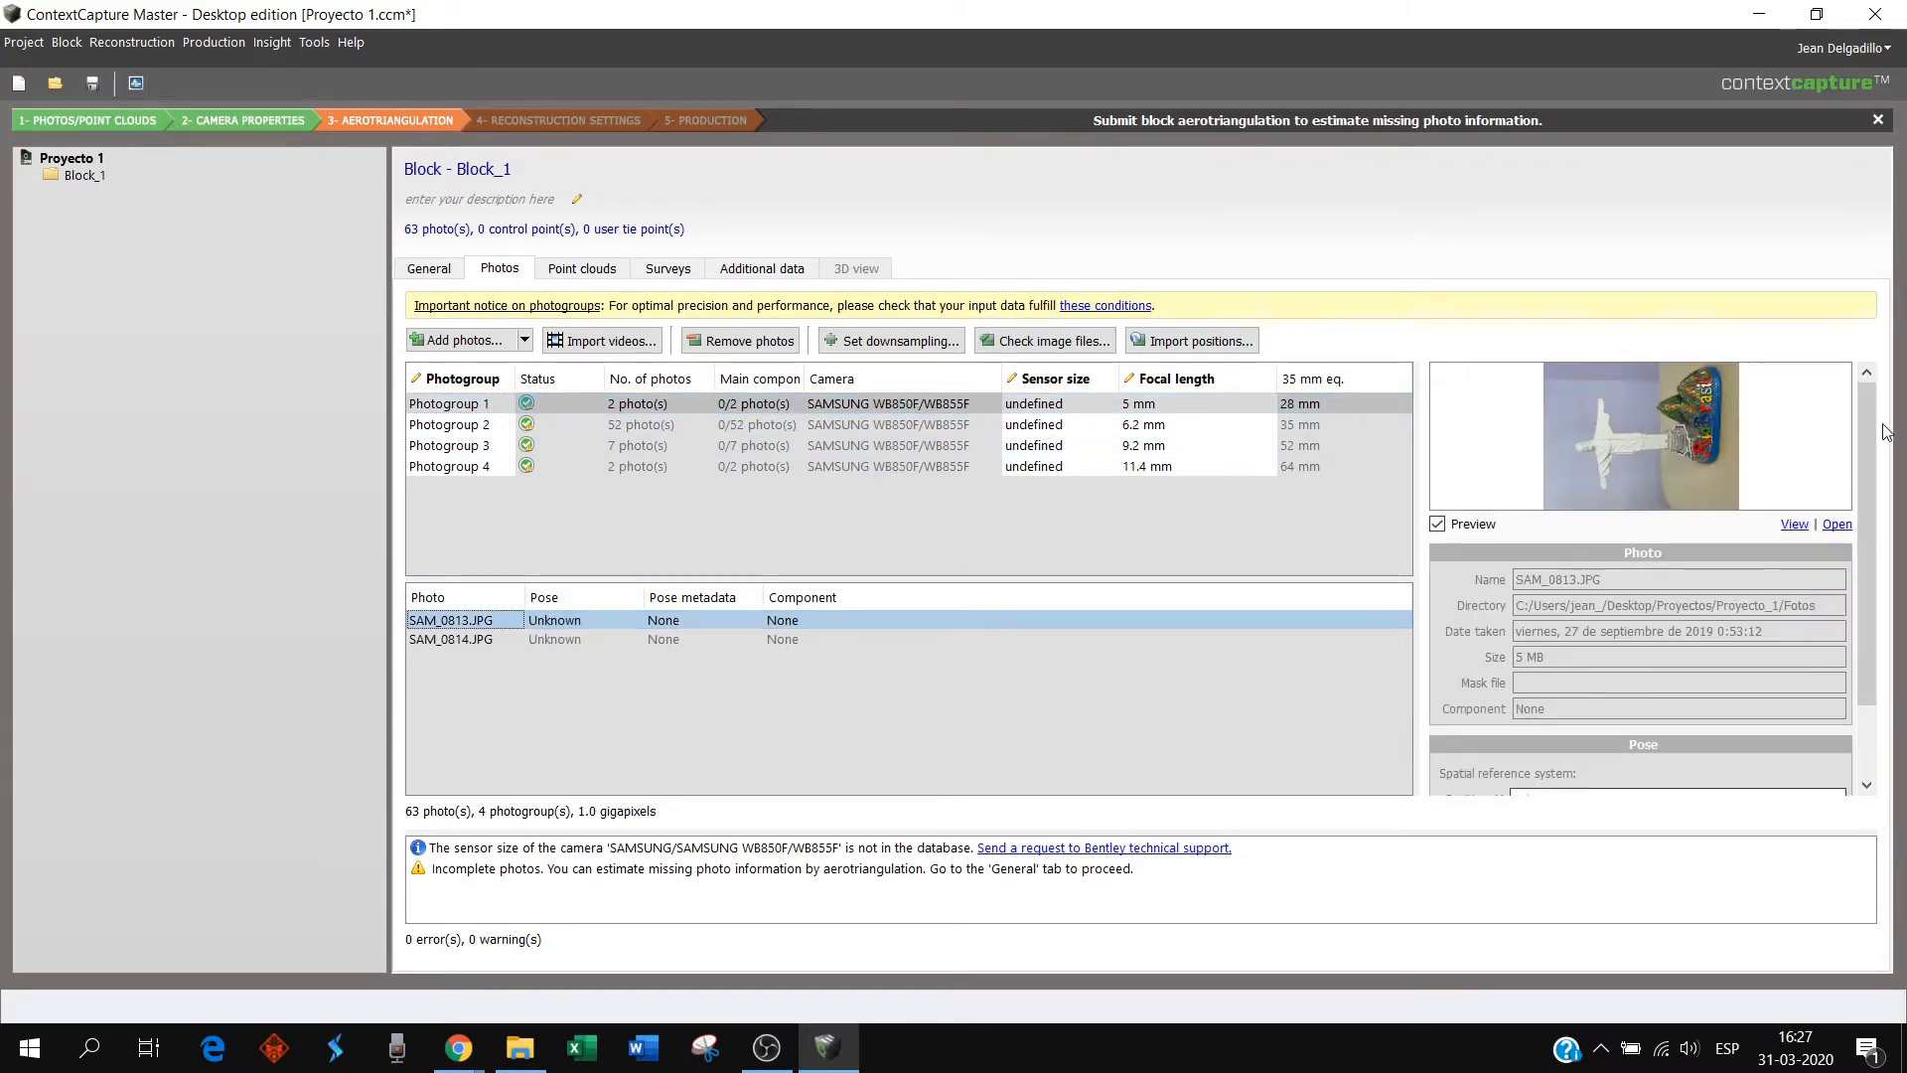
{"action": "left_click_drag", "start_coordinate": [1866, 420], "coordinate": [1874, 509]}
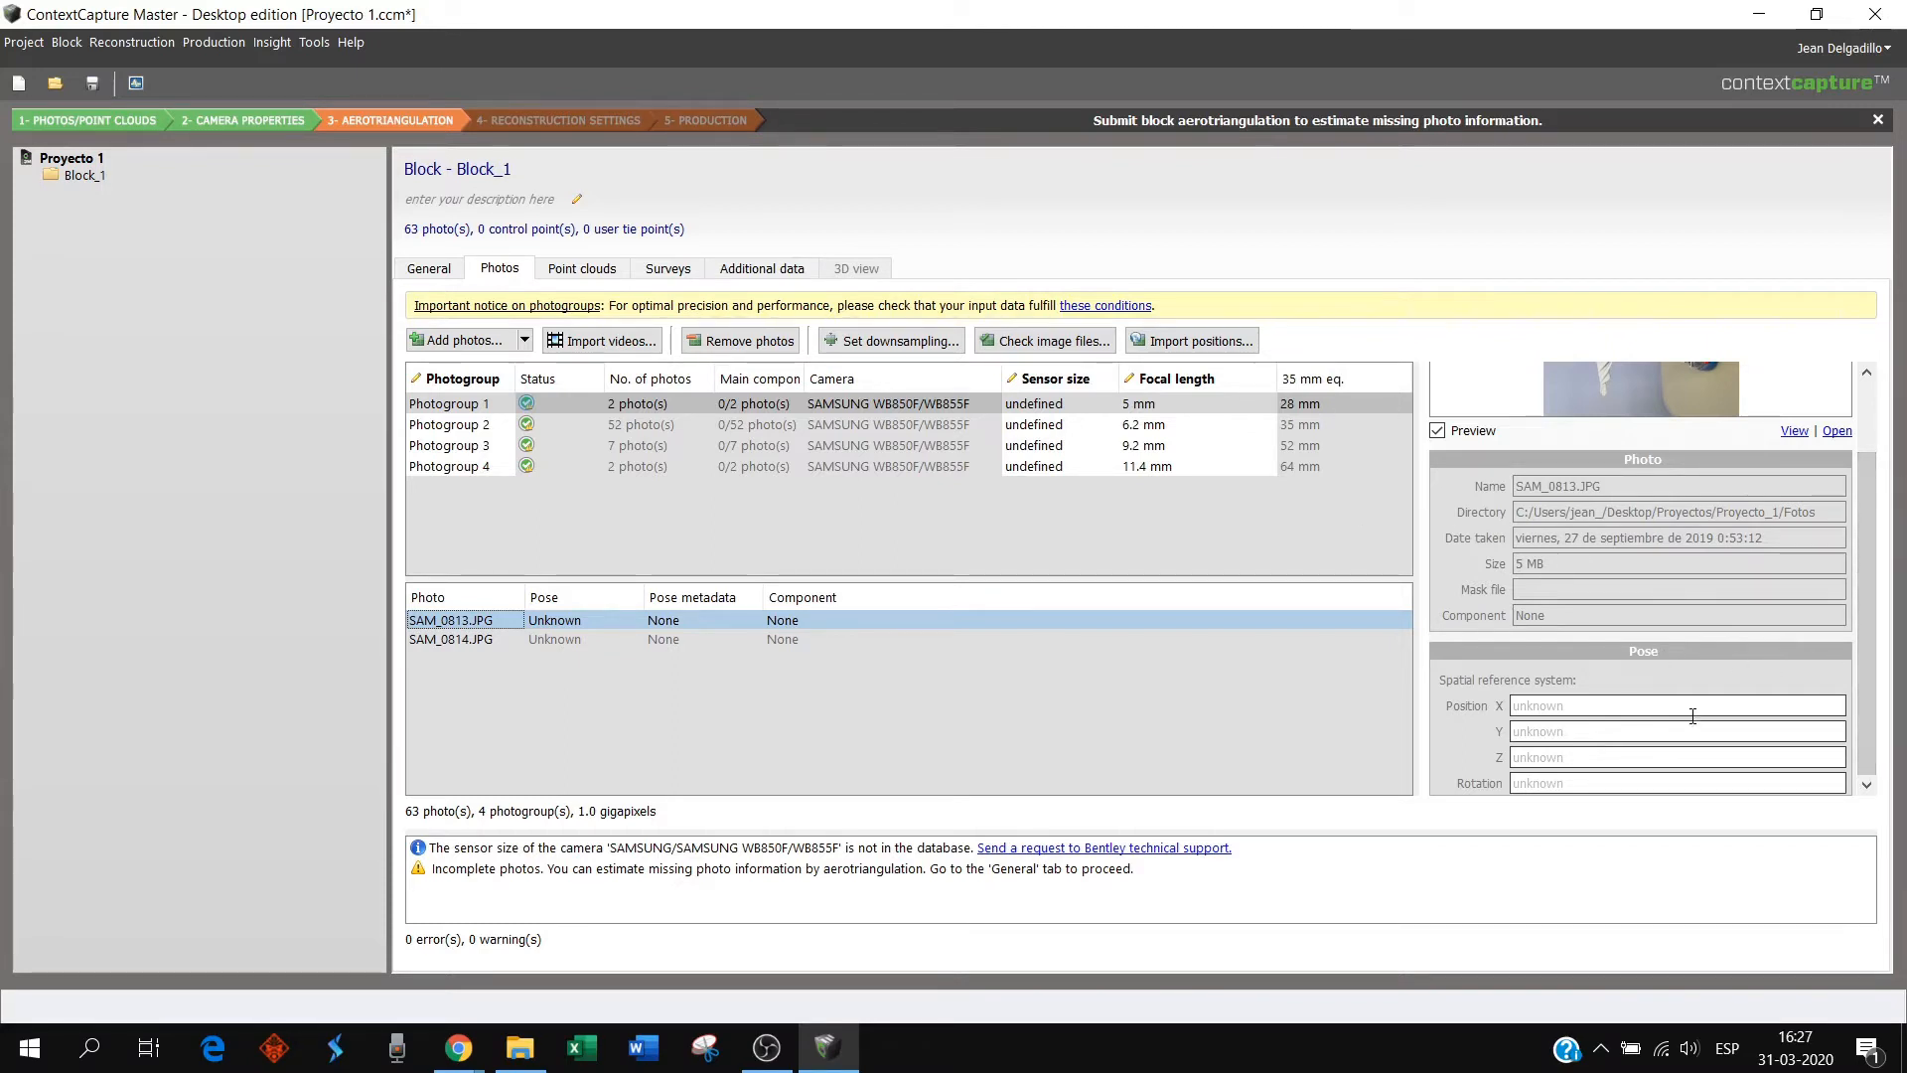
{"action": "left_click", "coordinate": [1556, 707]}
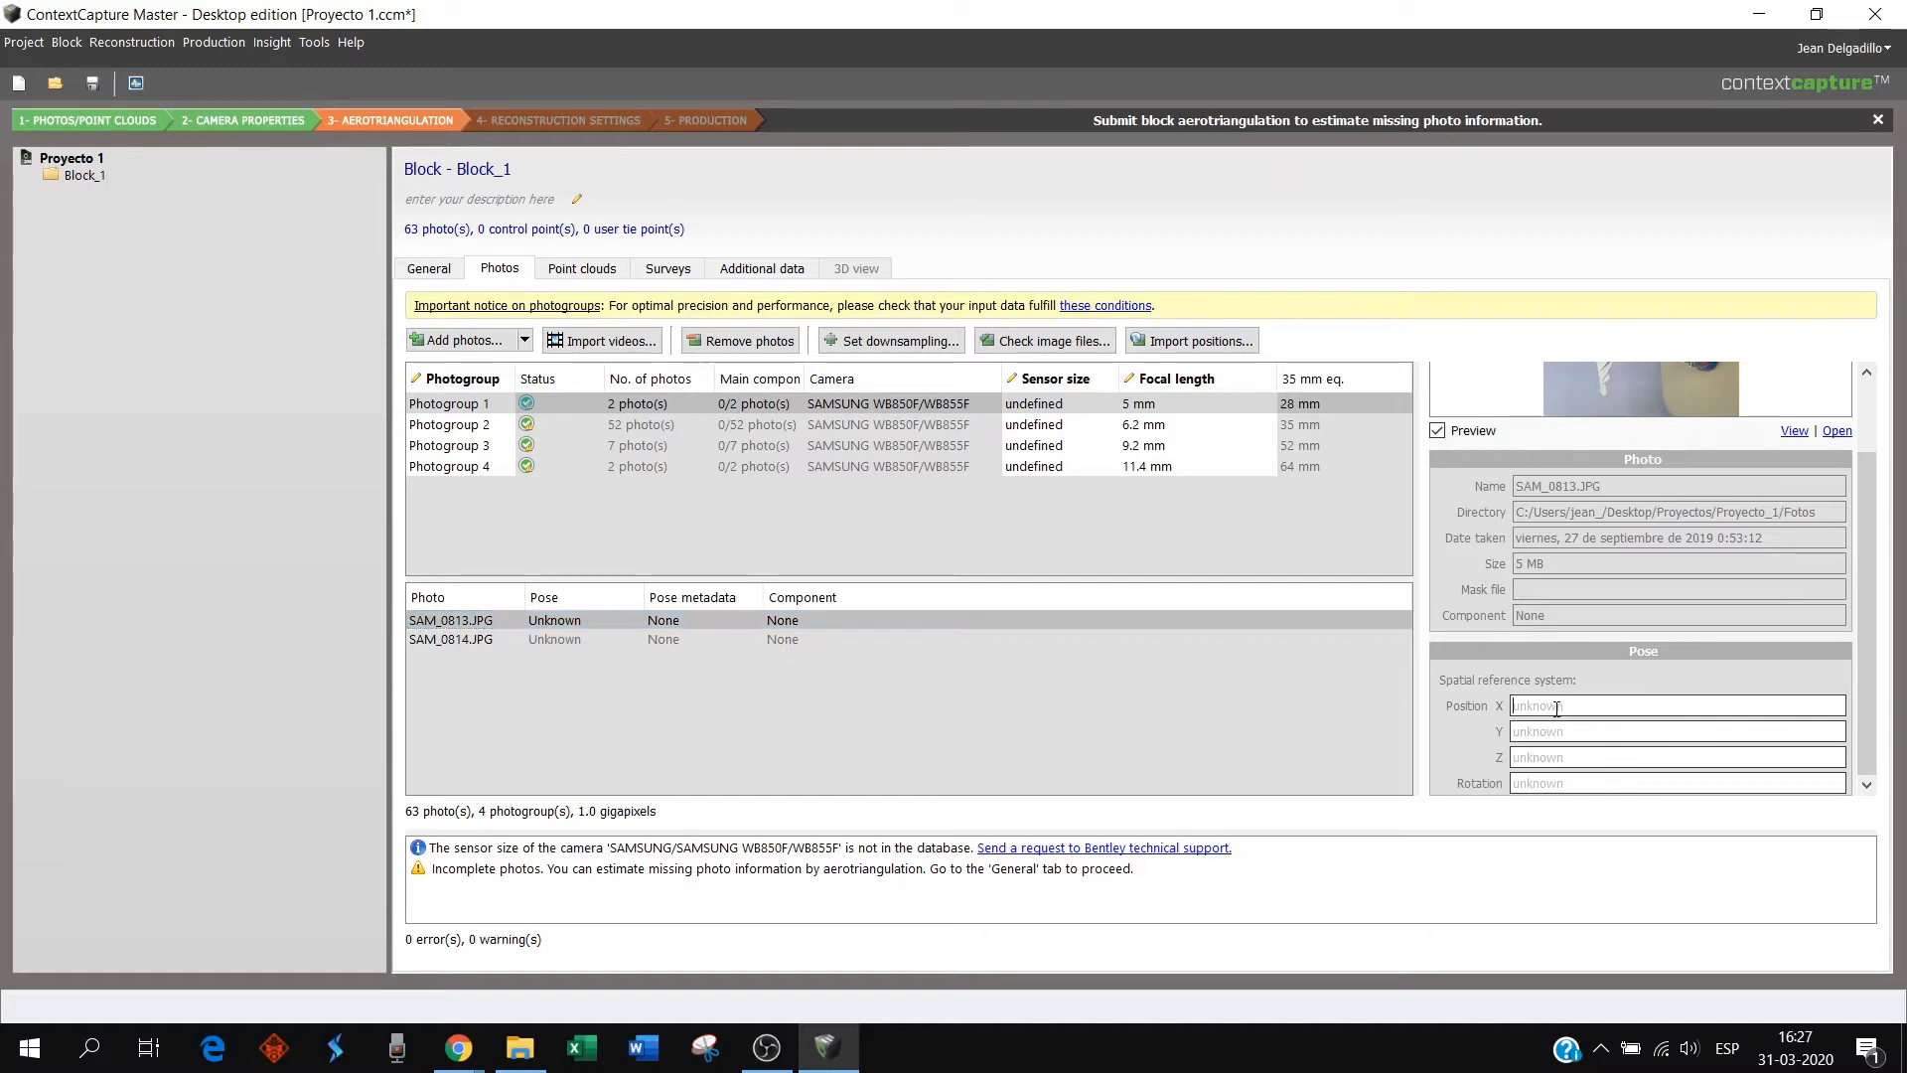
{"action": "left_click", "coordinate": [1568, 782]}
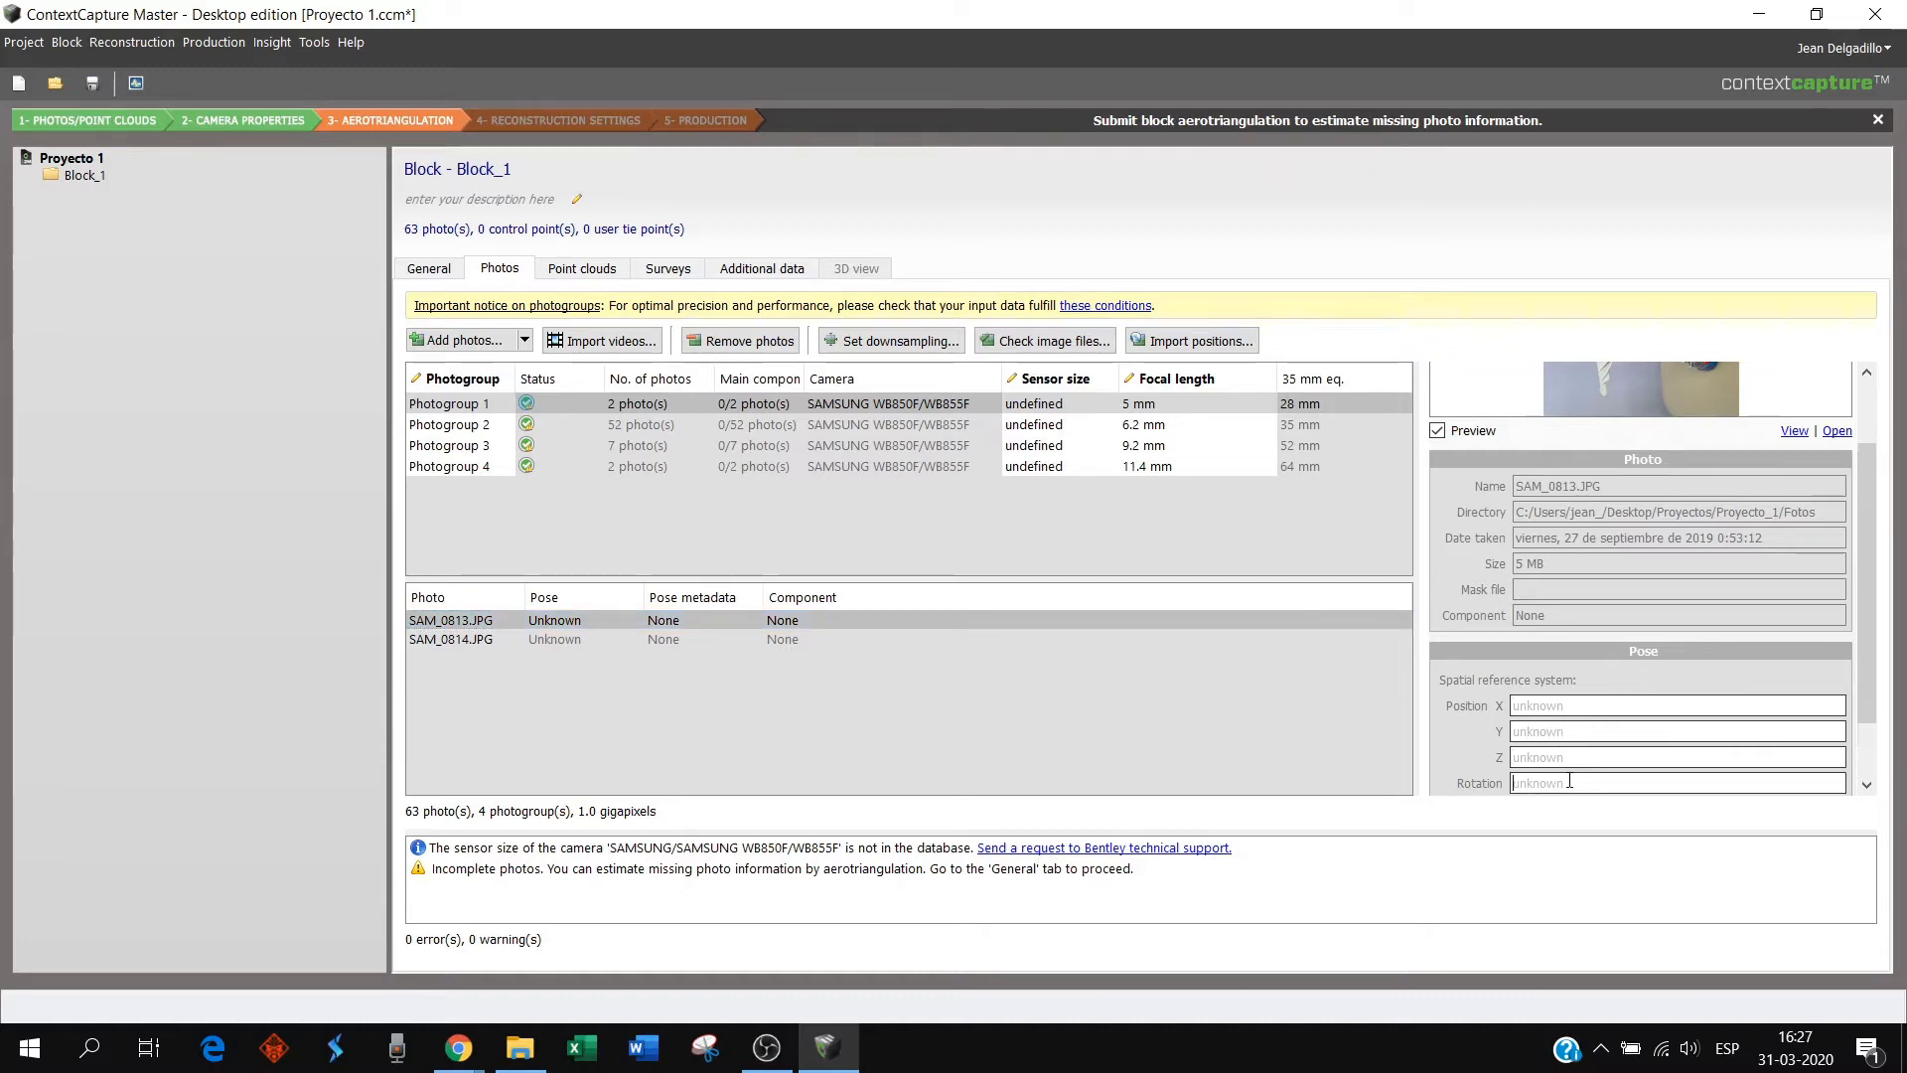
{"action": "scroll", "coordinate": [1863, 636], "scroll_direction": "down", "scroll_amount": 2}
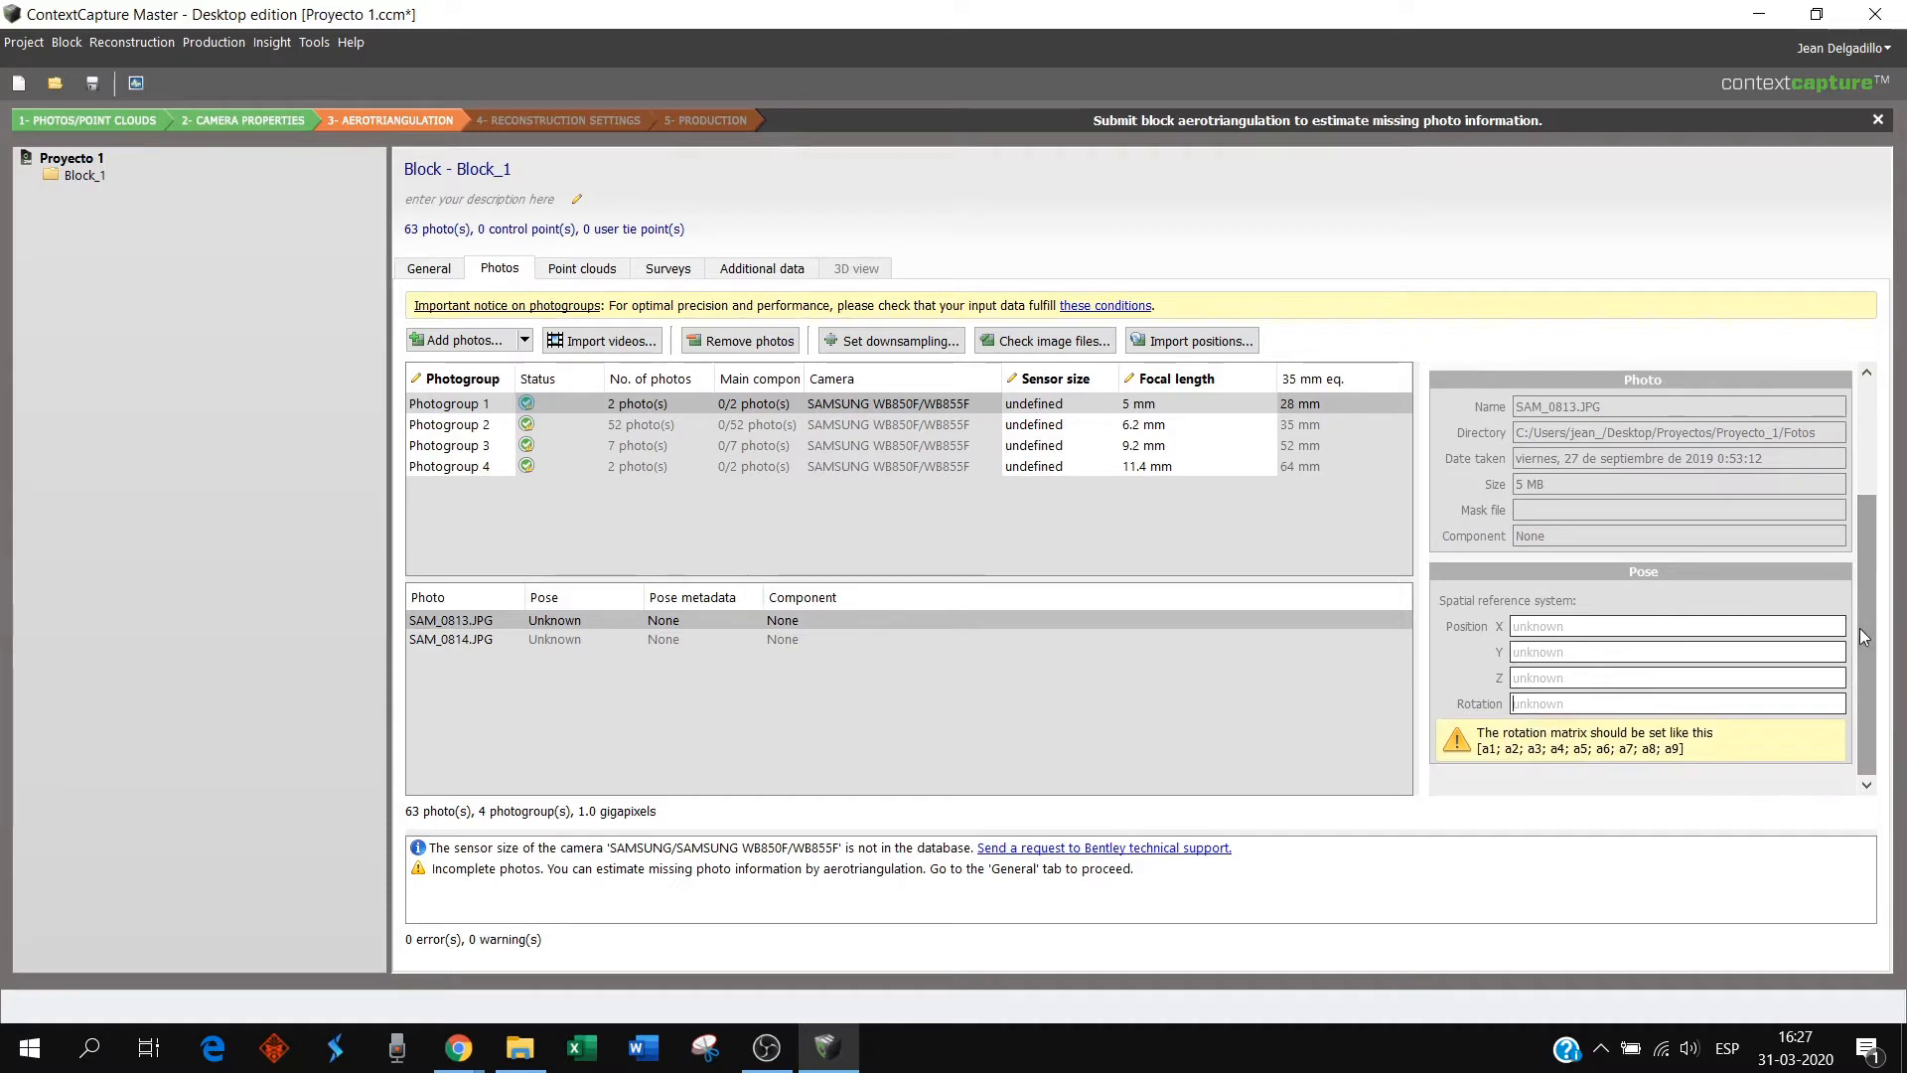
{"action": "left_click_drag", "start_coordinate": [1863, 637], "coordinate": [1861, 588]}
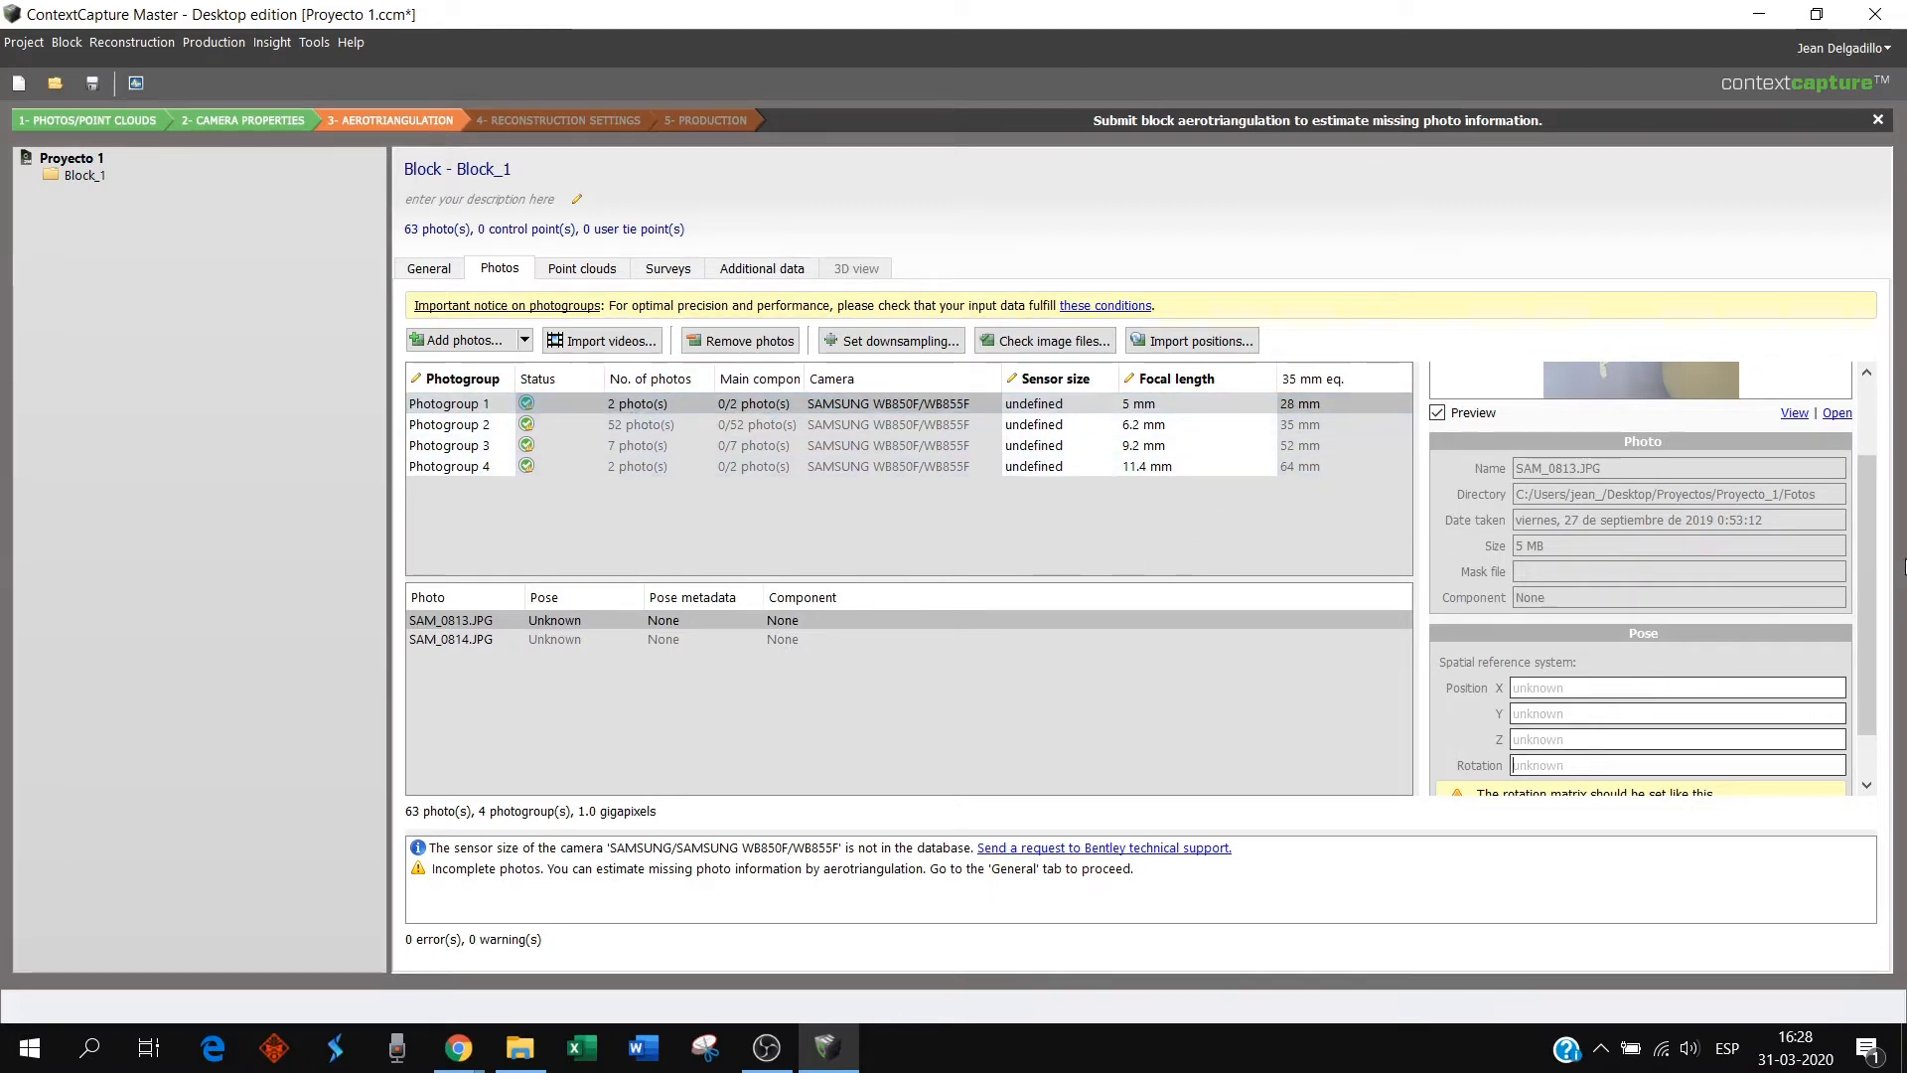
- Review the rotation matrix format for SAM_0813.JPG, its preview and the Photogroup 1 properties
{"action": "scroll", "coordinate": [1868, 515], "scroll_direction": "down", "scroll_amount": 1}
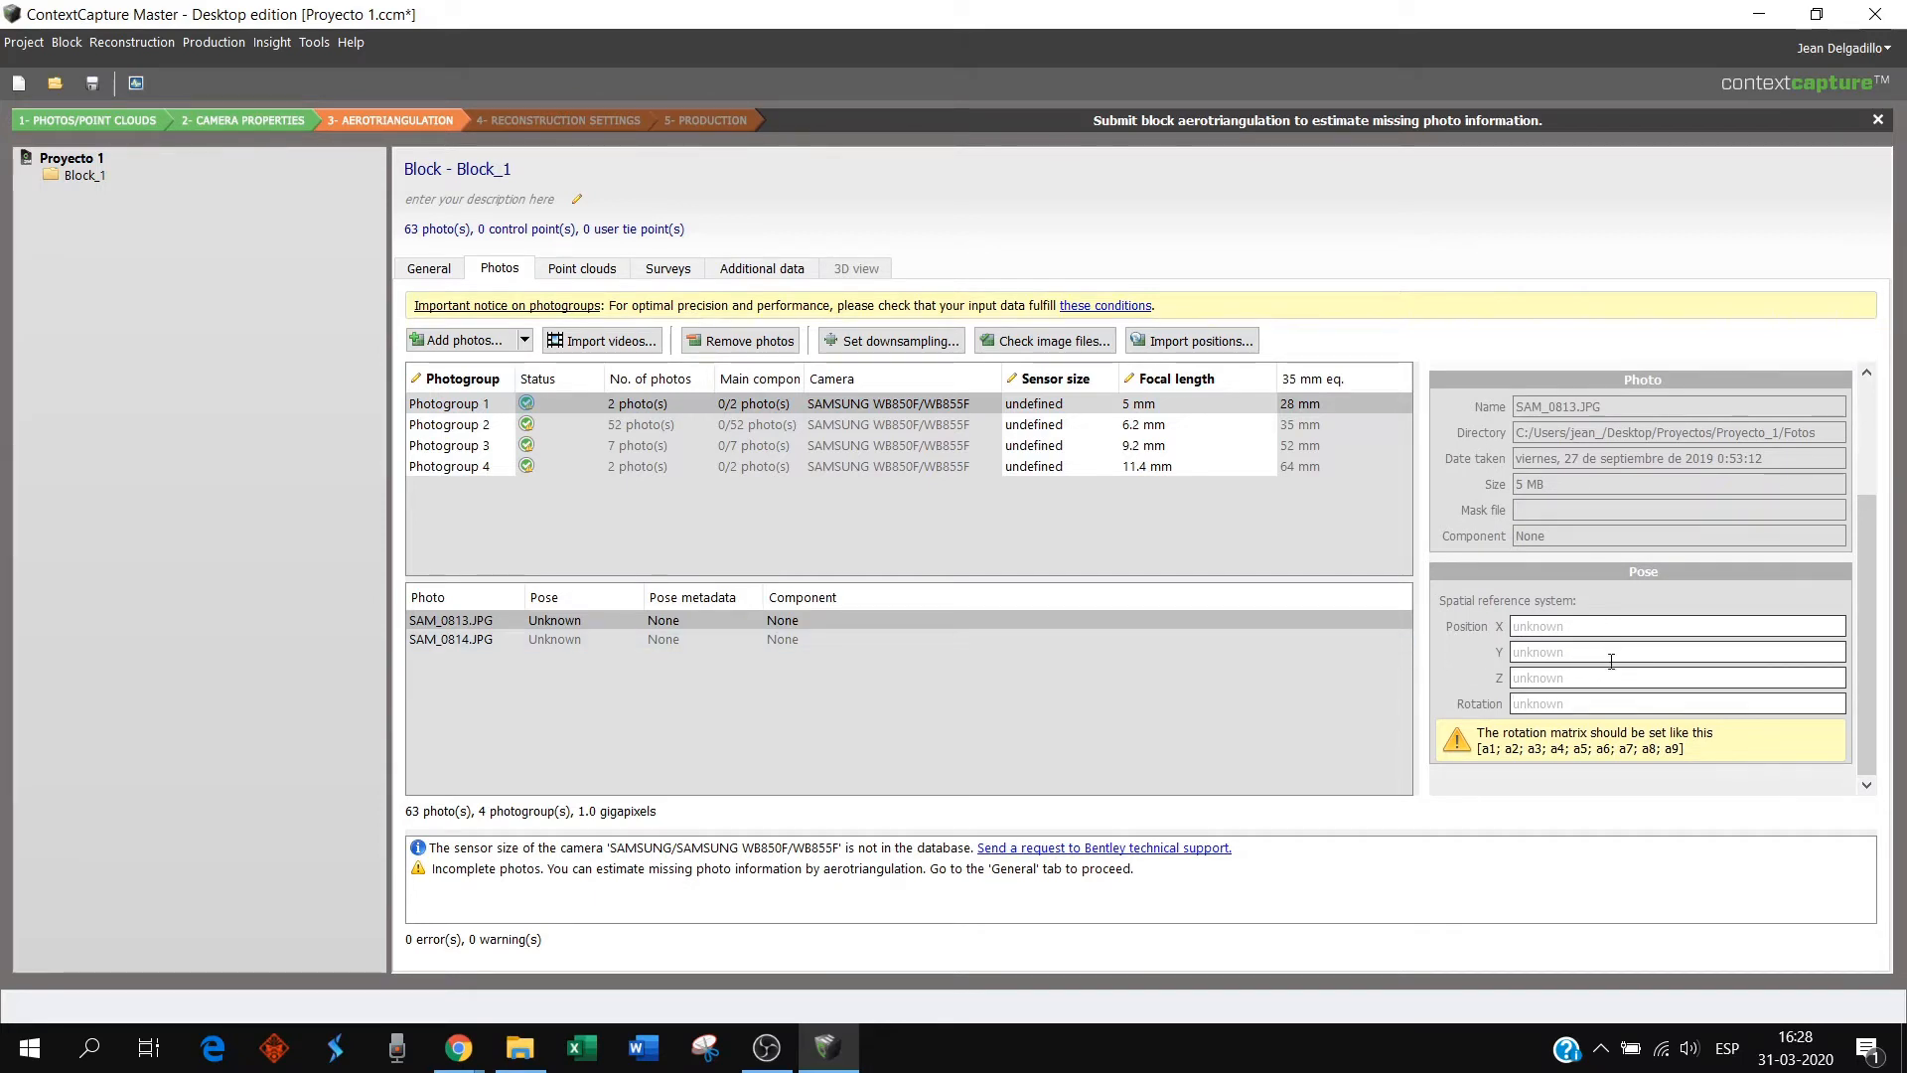
{"action": "left_click_drag", "start_coordinate": [1859, 659], "coordinate": [1871, 521]}
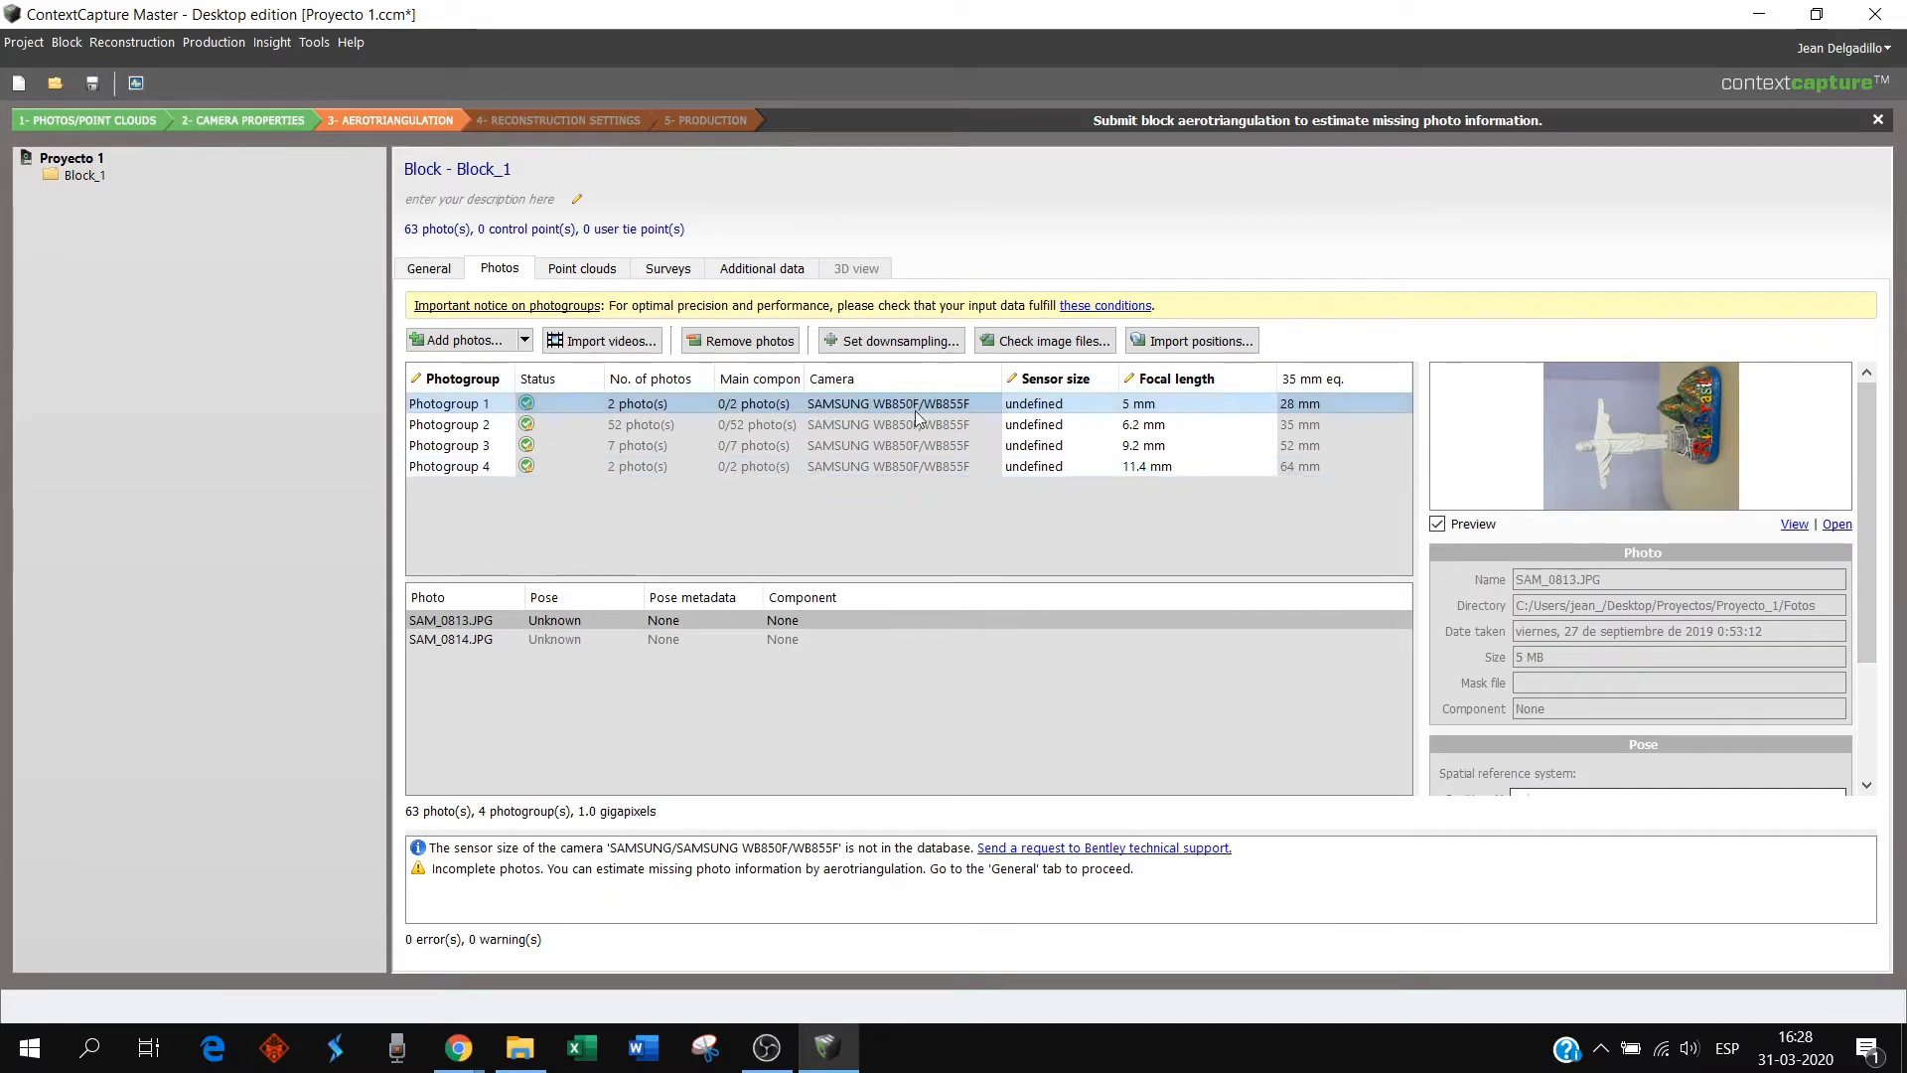
{"action": "left_click_drag", "start_coordinate": [1860, 415], "coordinate": [1861, 414]}
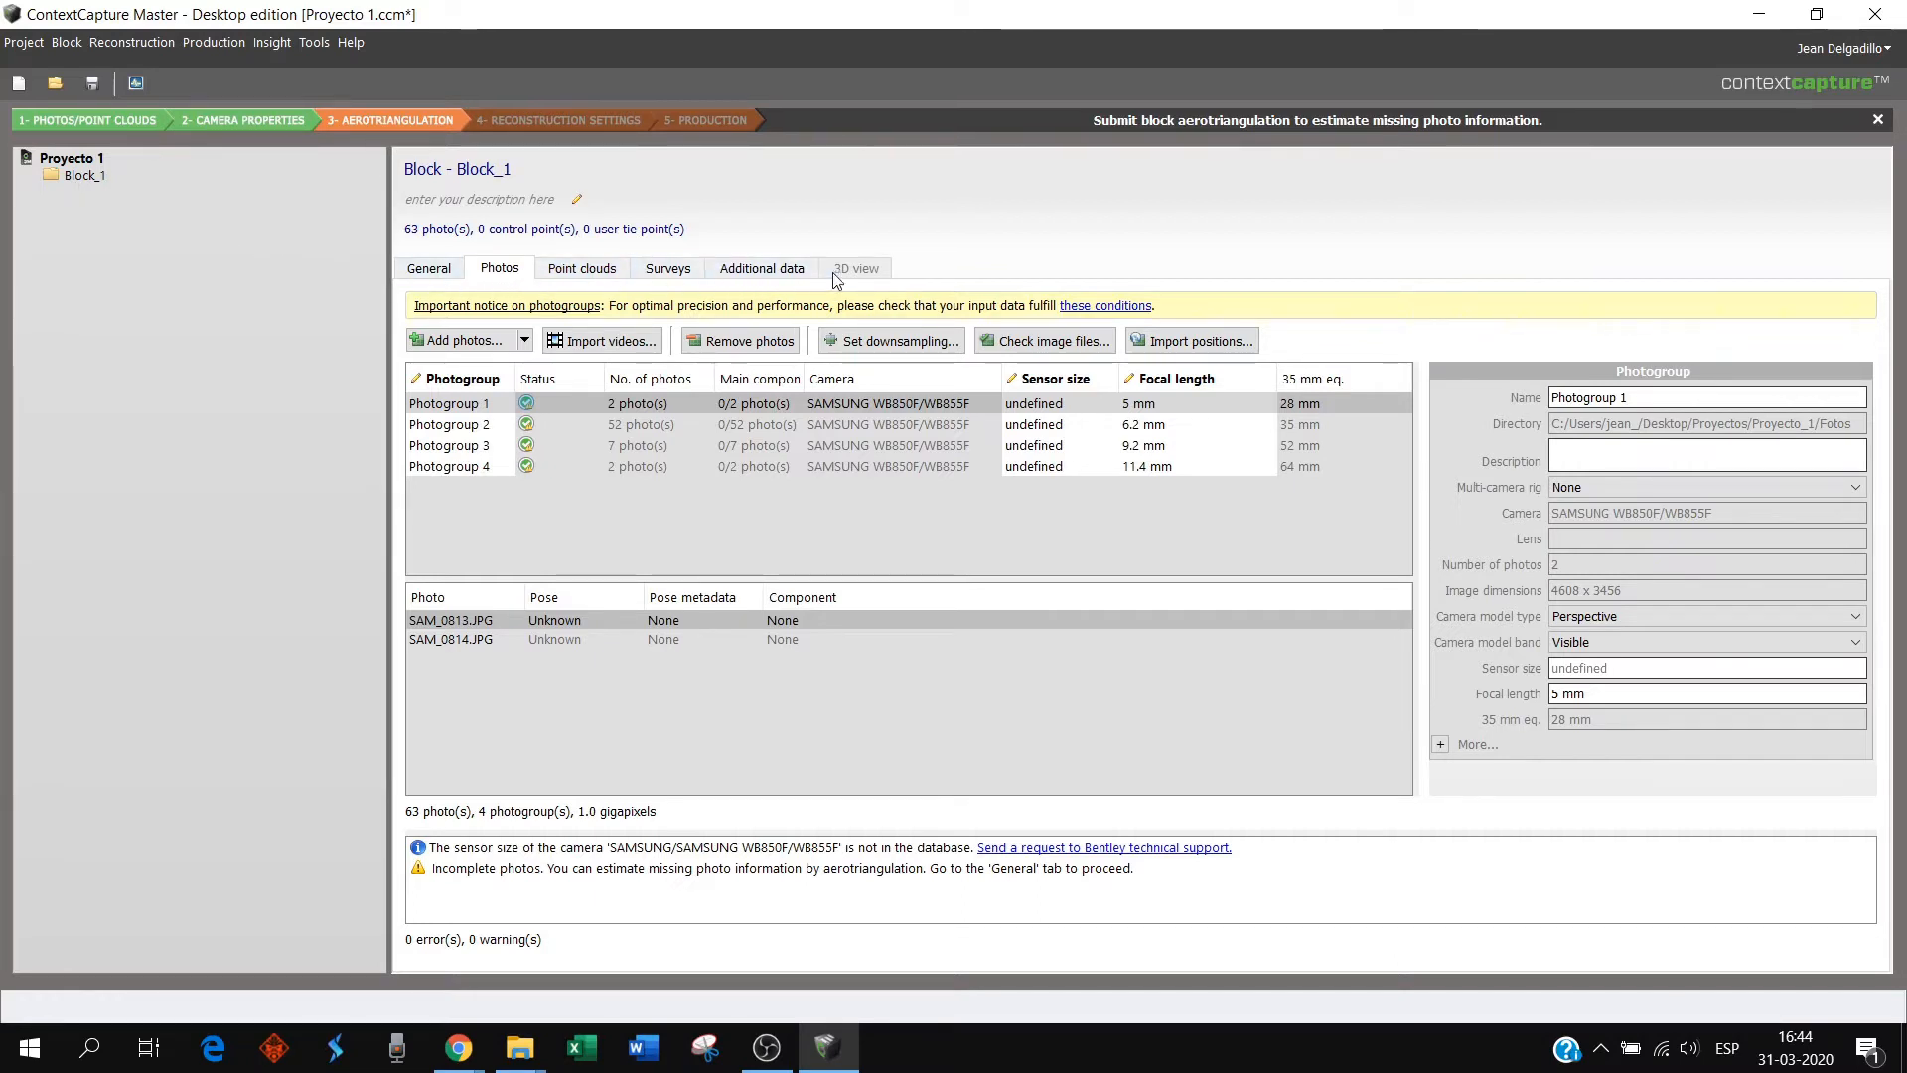
- Examine the block's point cloud options and the static scan import dialog, closing it without importing anything
{"action": "left_click", "coordinate": [573, 277]}
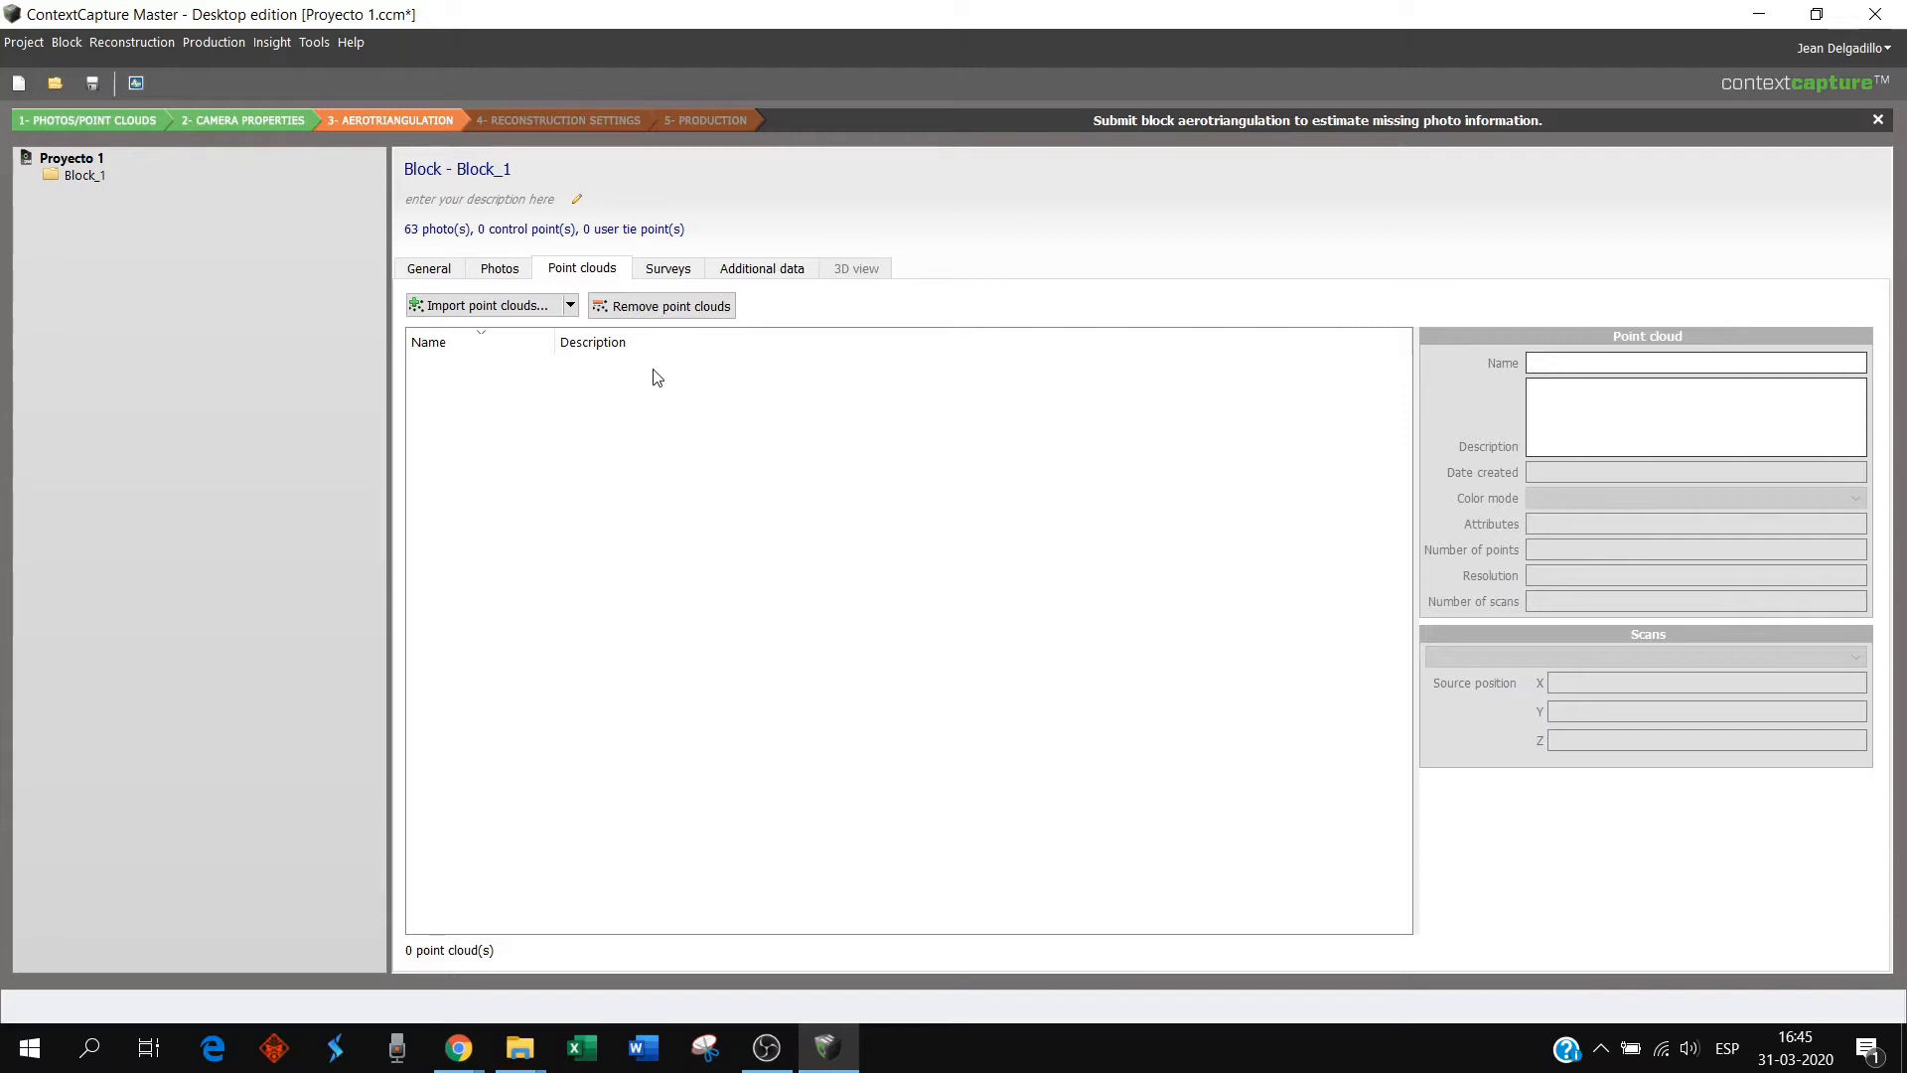
{"action": "left_click", "coordinate": [570, 306]}
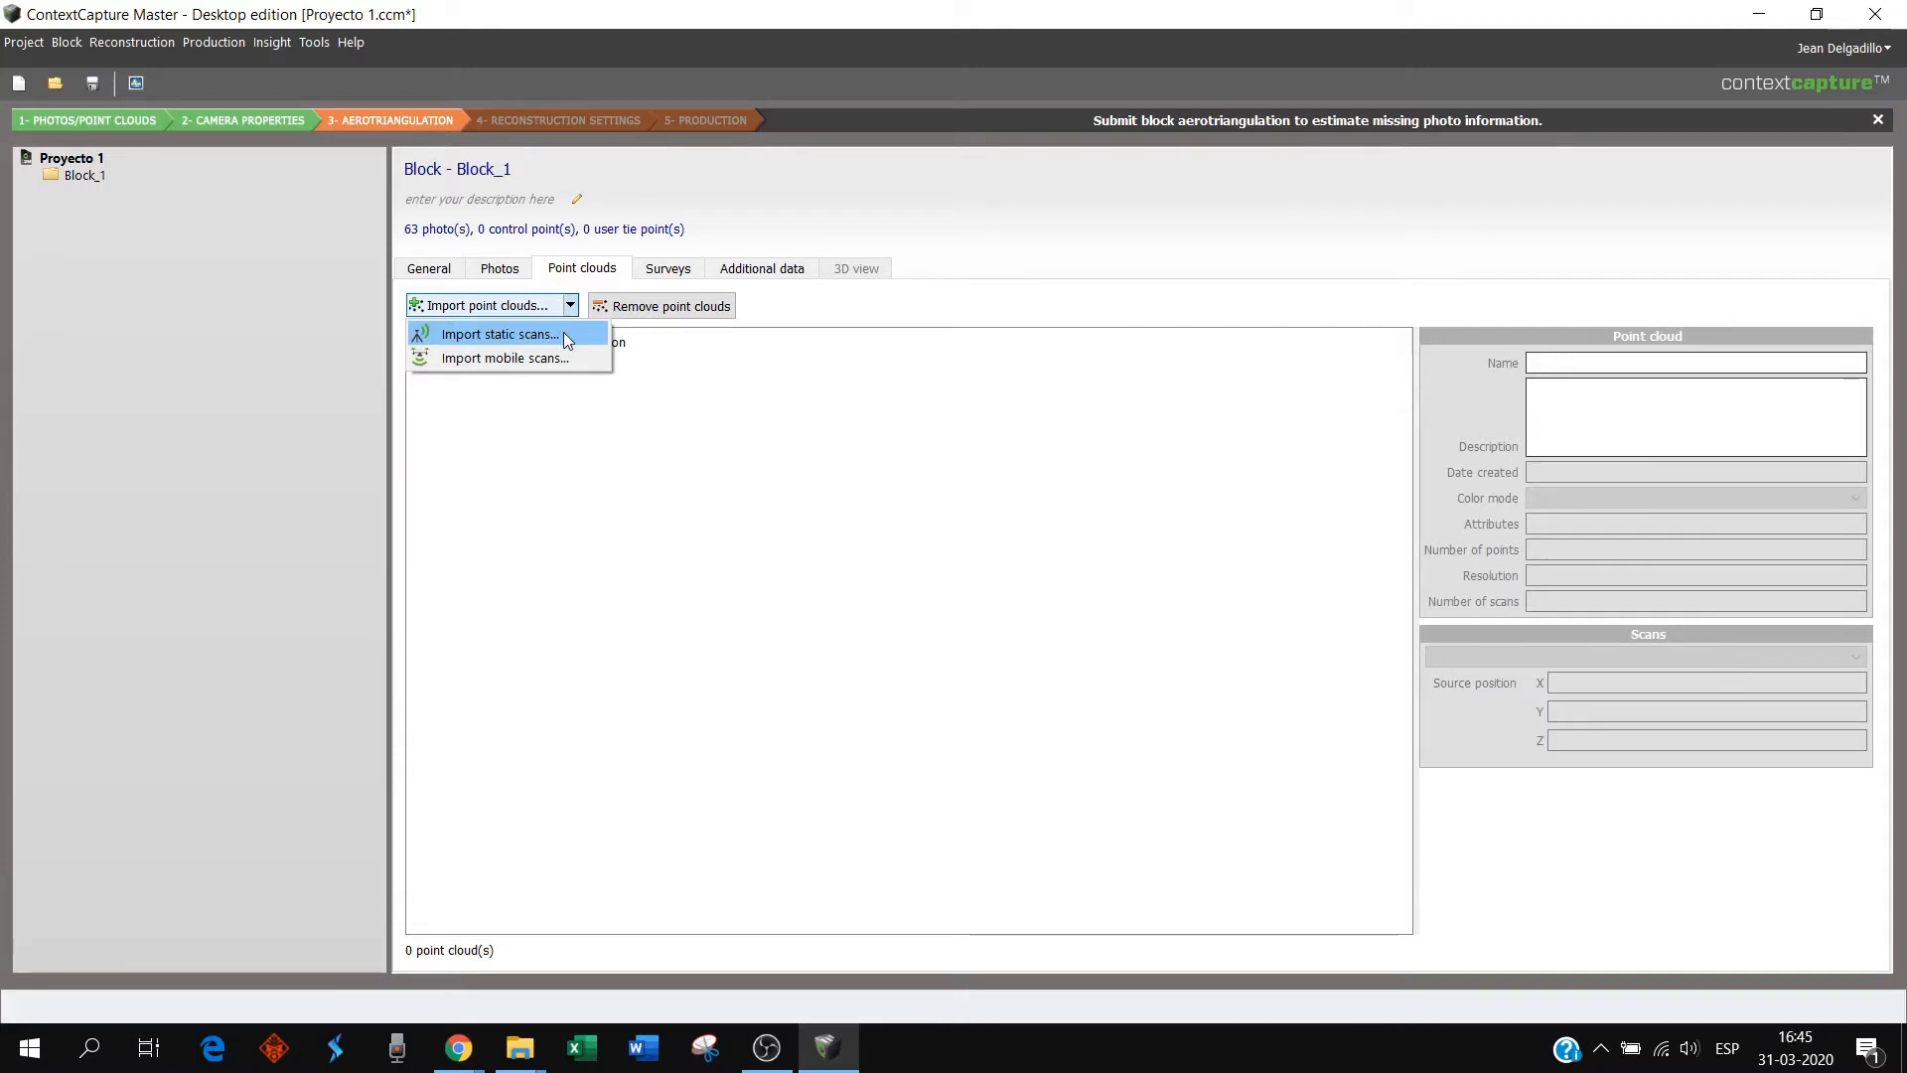
{"action": "left_click", "coordinate": [563, 333]}
{"action": "left_click_drag", "start_coordinate": [838, 133], "coordinate": [888, 124]}
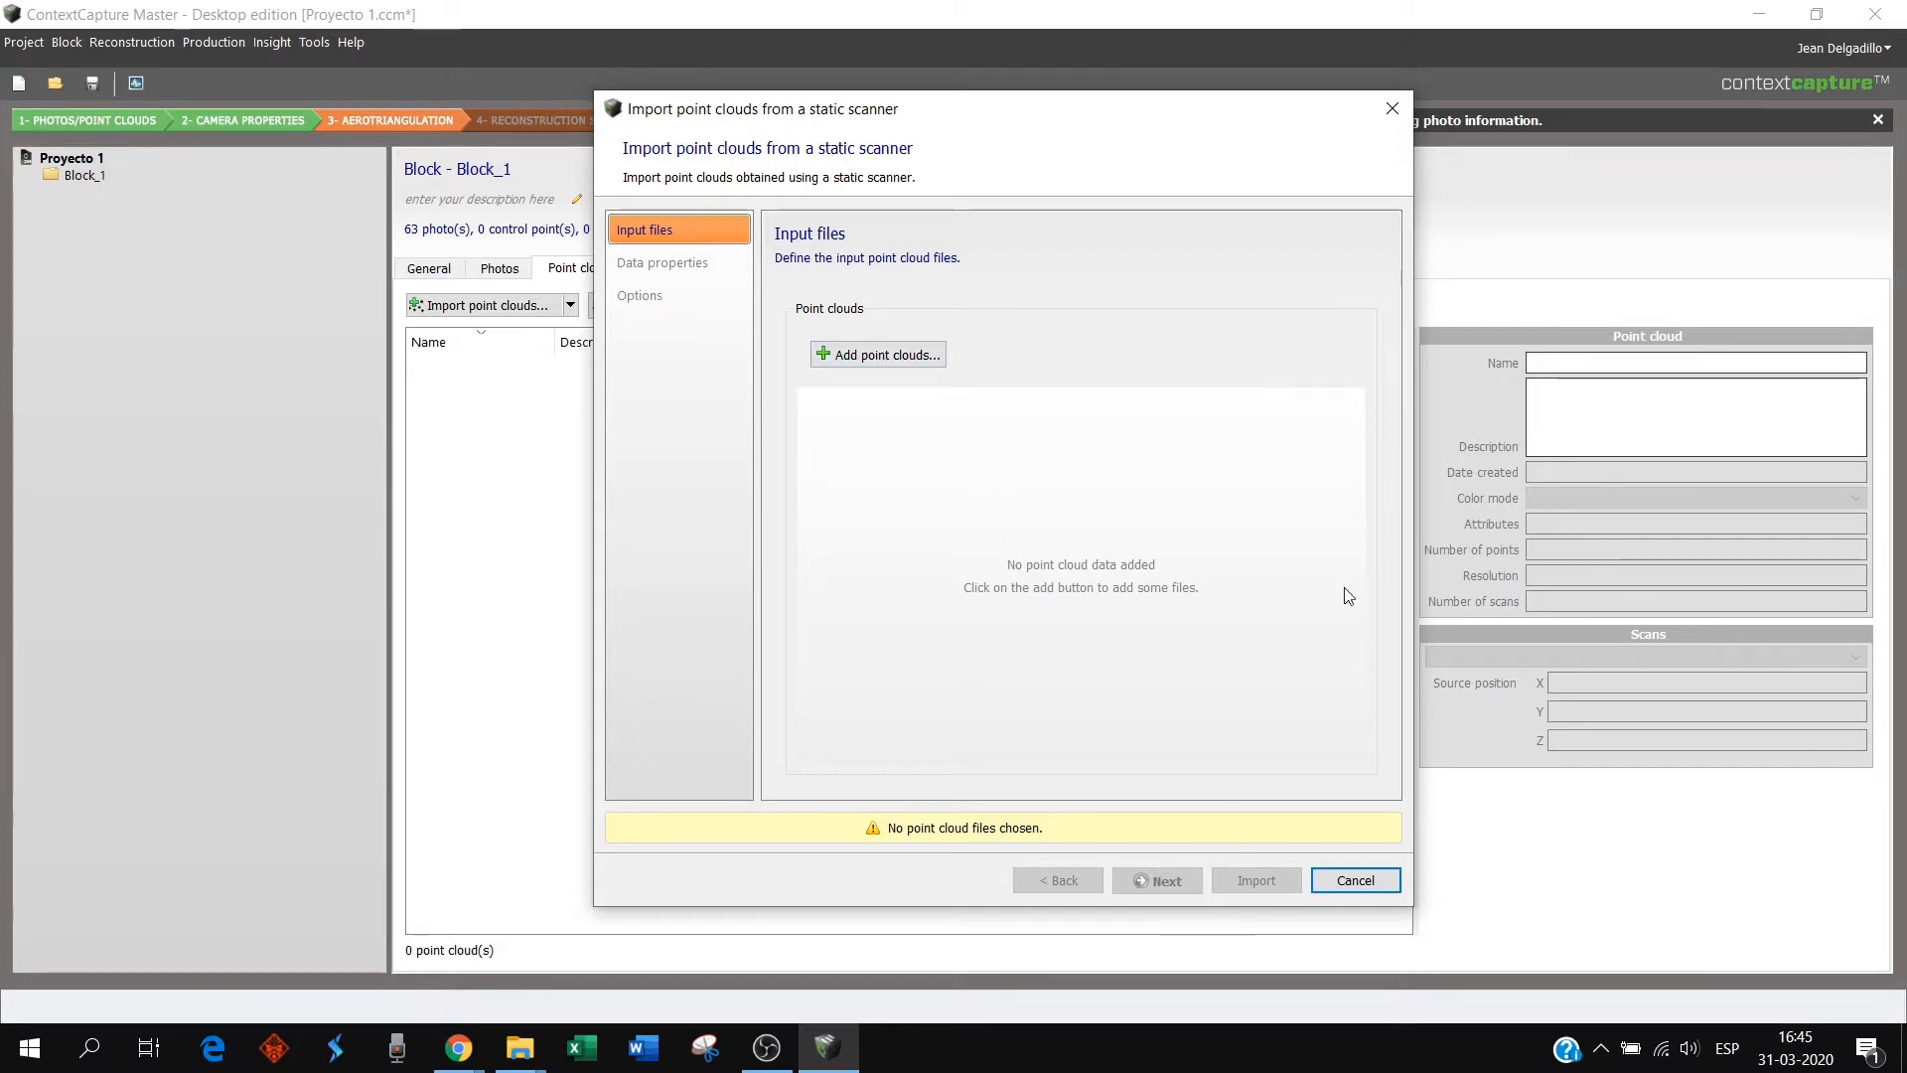
{"action": "left_click", "coordinate": [1391, 110]}
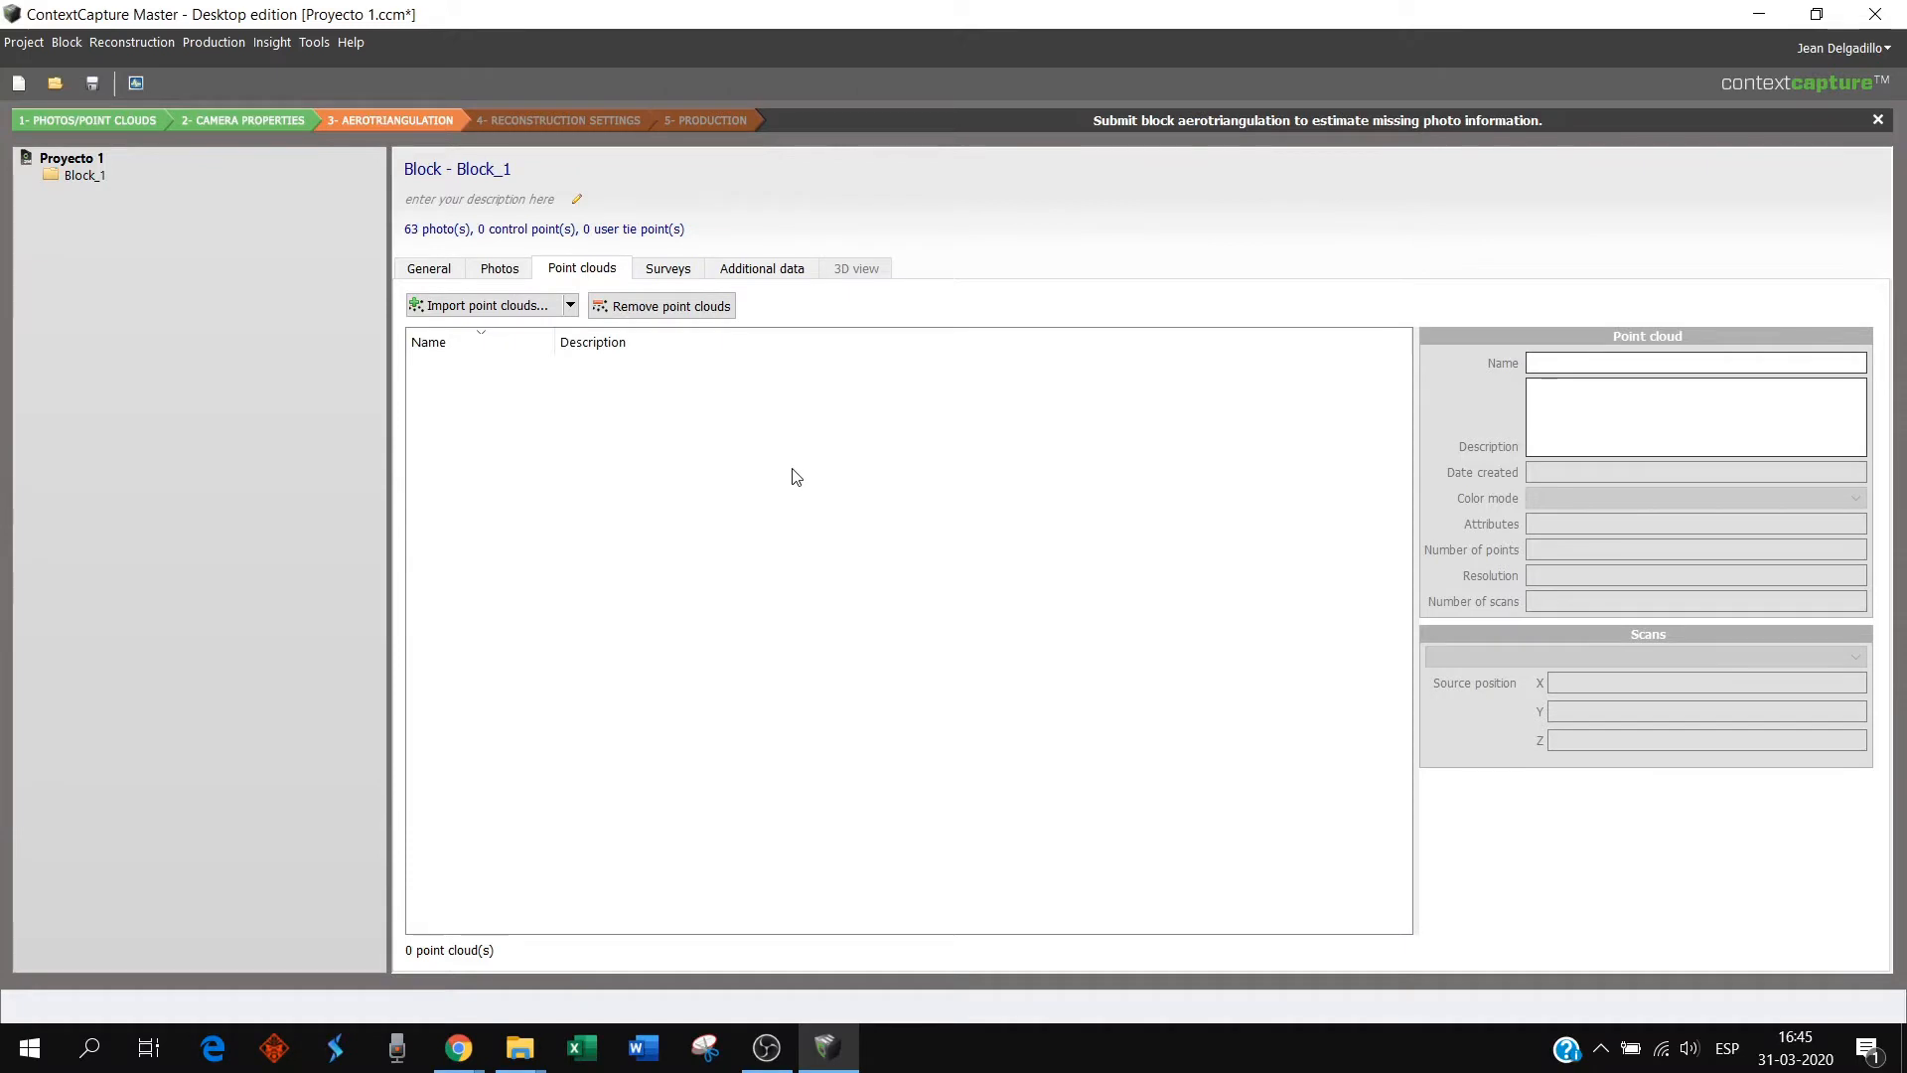
- Open the block's surveys, enlarge the thumbnail strip and view photos SAM_0814 to SAM_0816, returning to SAM_0813
{"action": "left_click", "coordinate": [693, 270]}
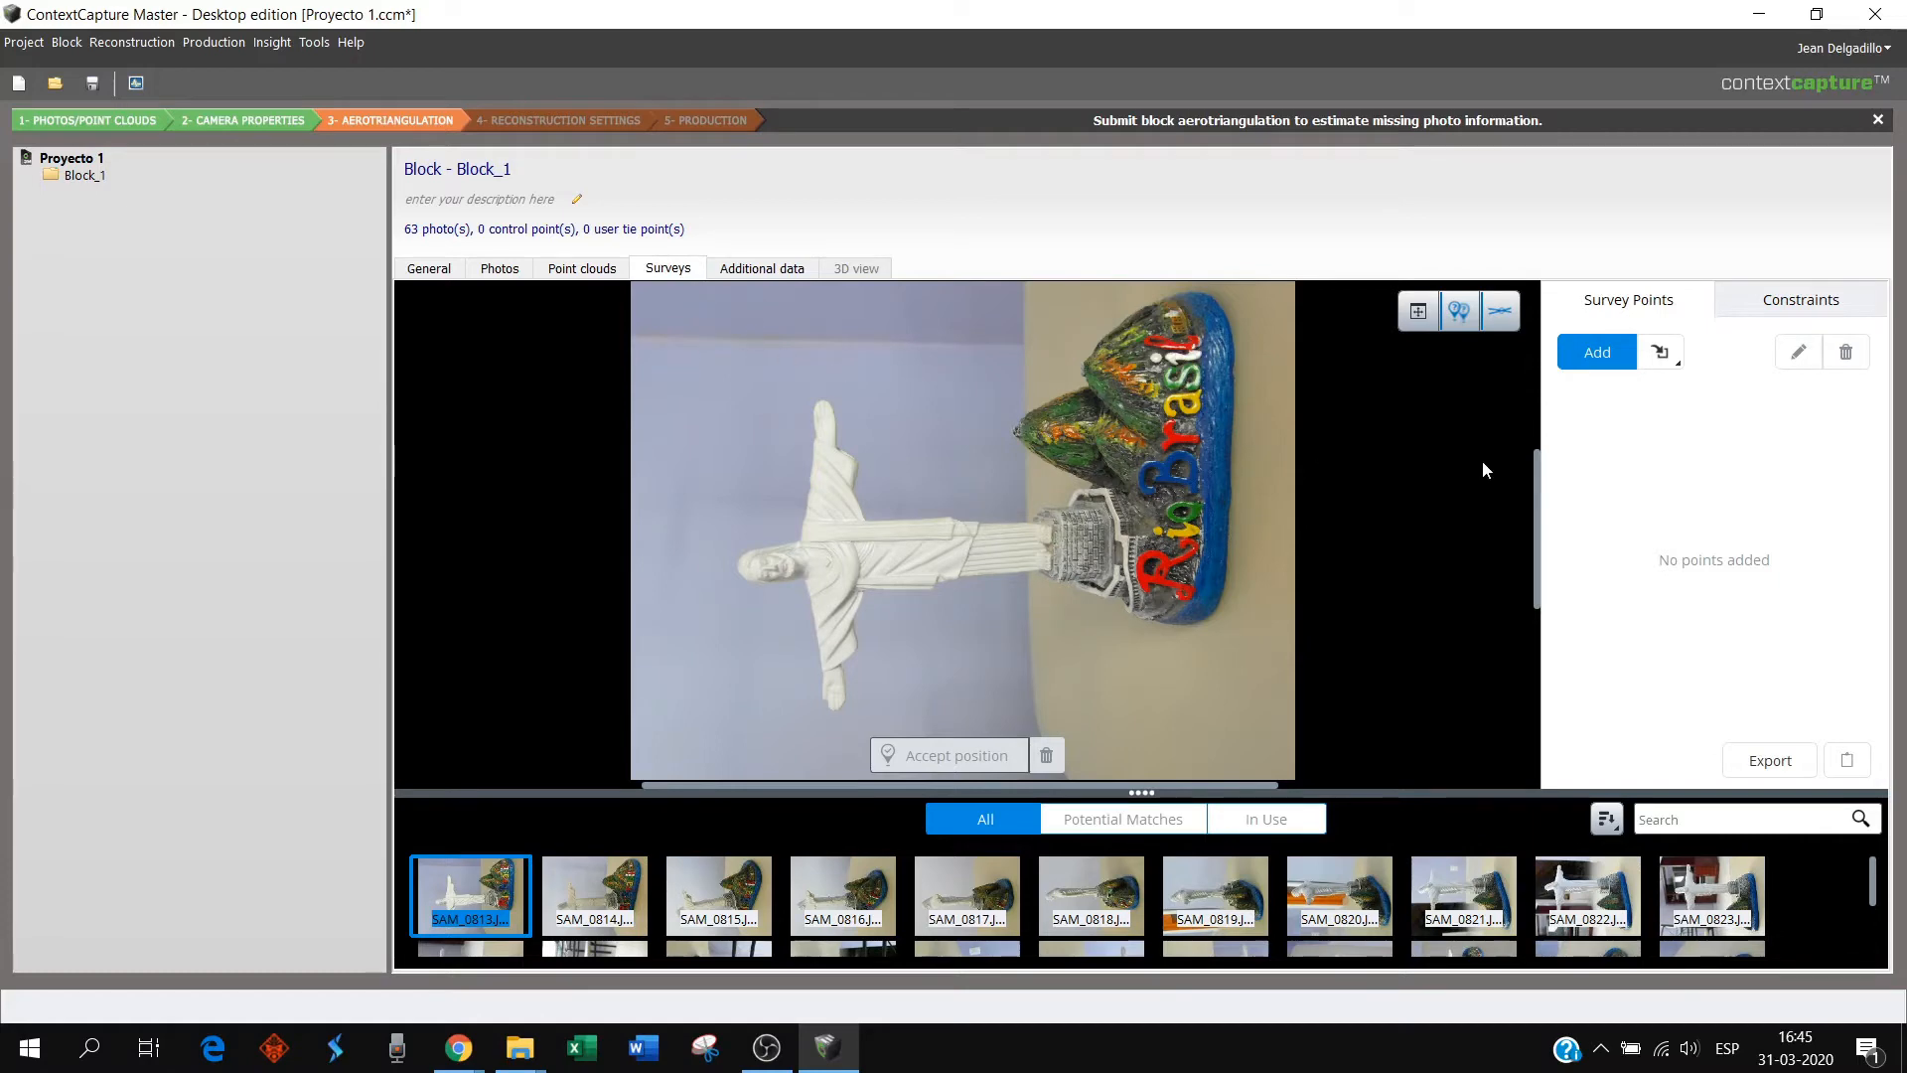
{"action": "left_click_drag", "start_coordinate": [1388, 791], "coordinate": [1375, 750]}
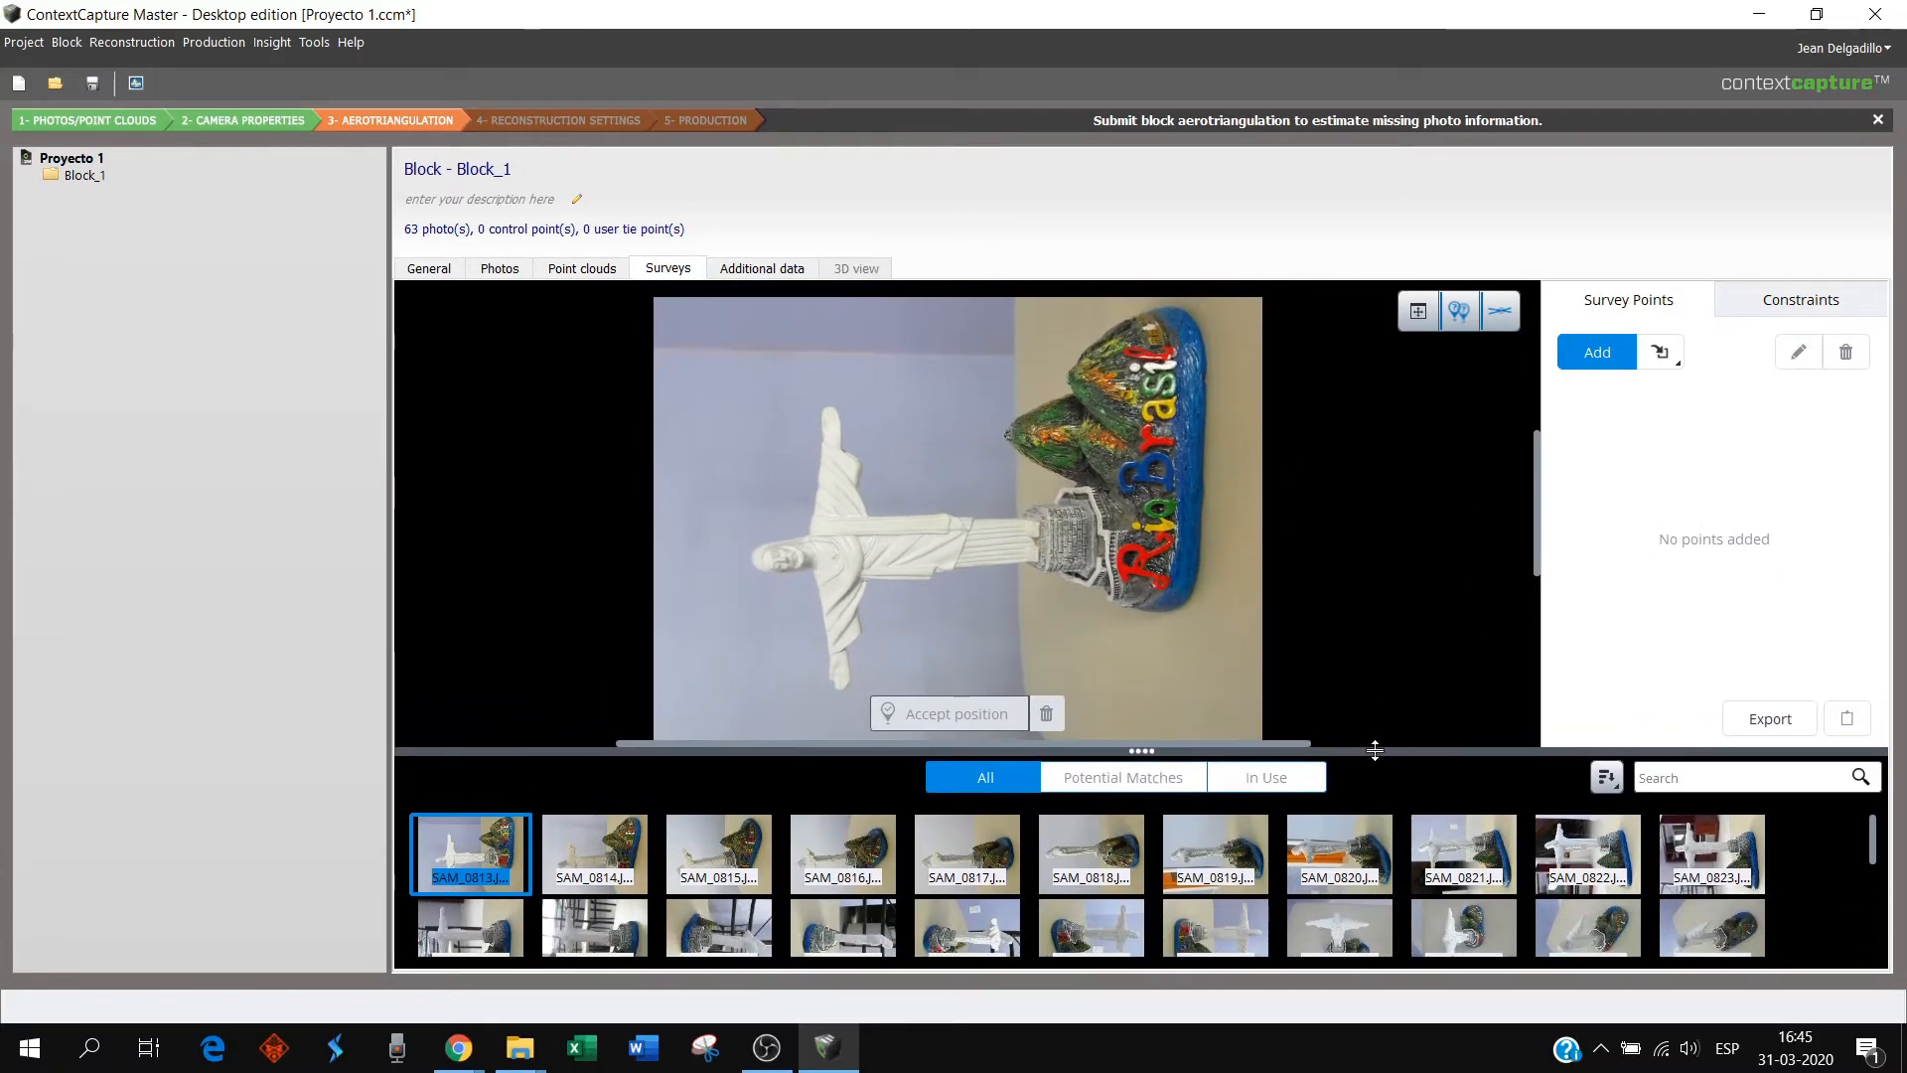
{"action": "left_click", "coordinate": [602, 859]}
{"action": "left_click", "coordinate": [701, 845]}
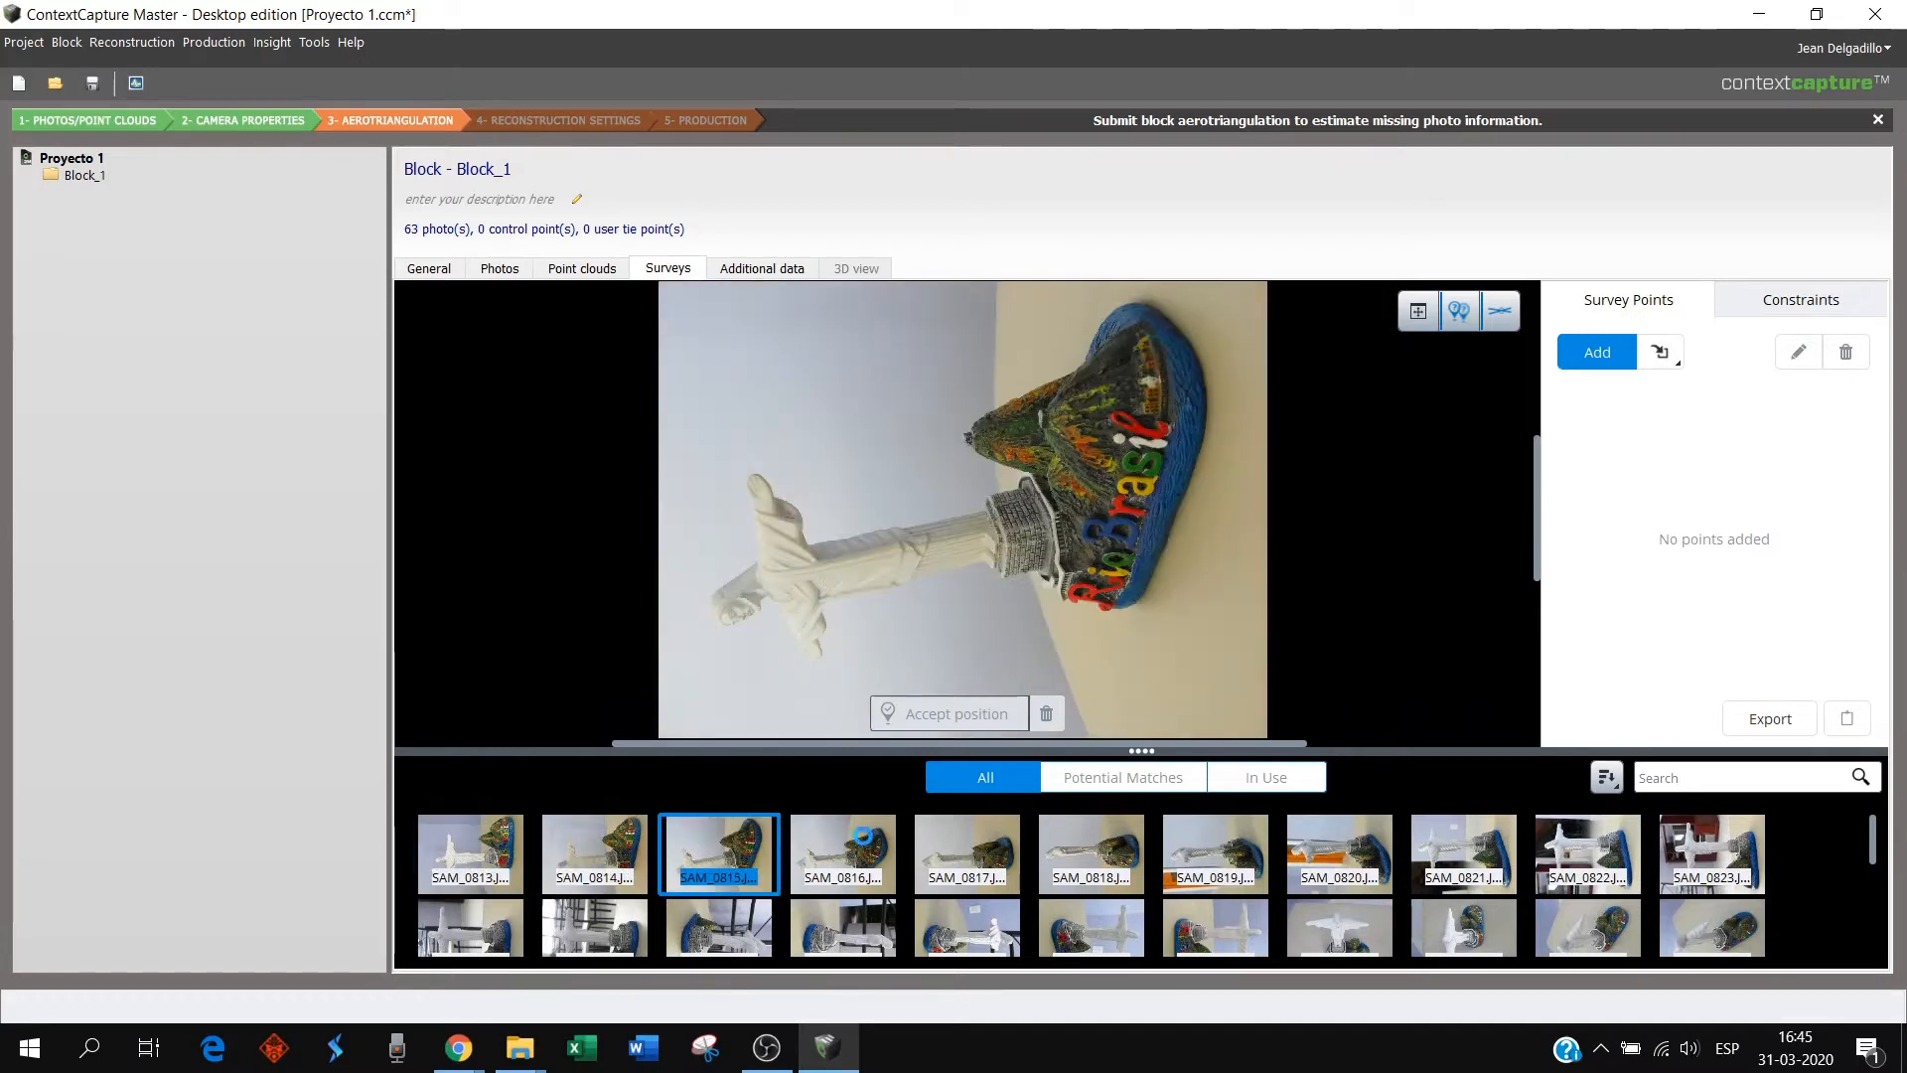
{"action": "left_click", "coordinate": [864, 841]}
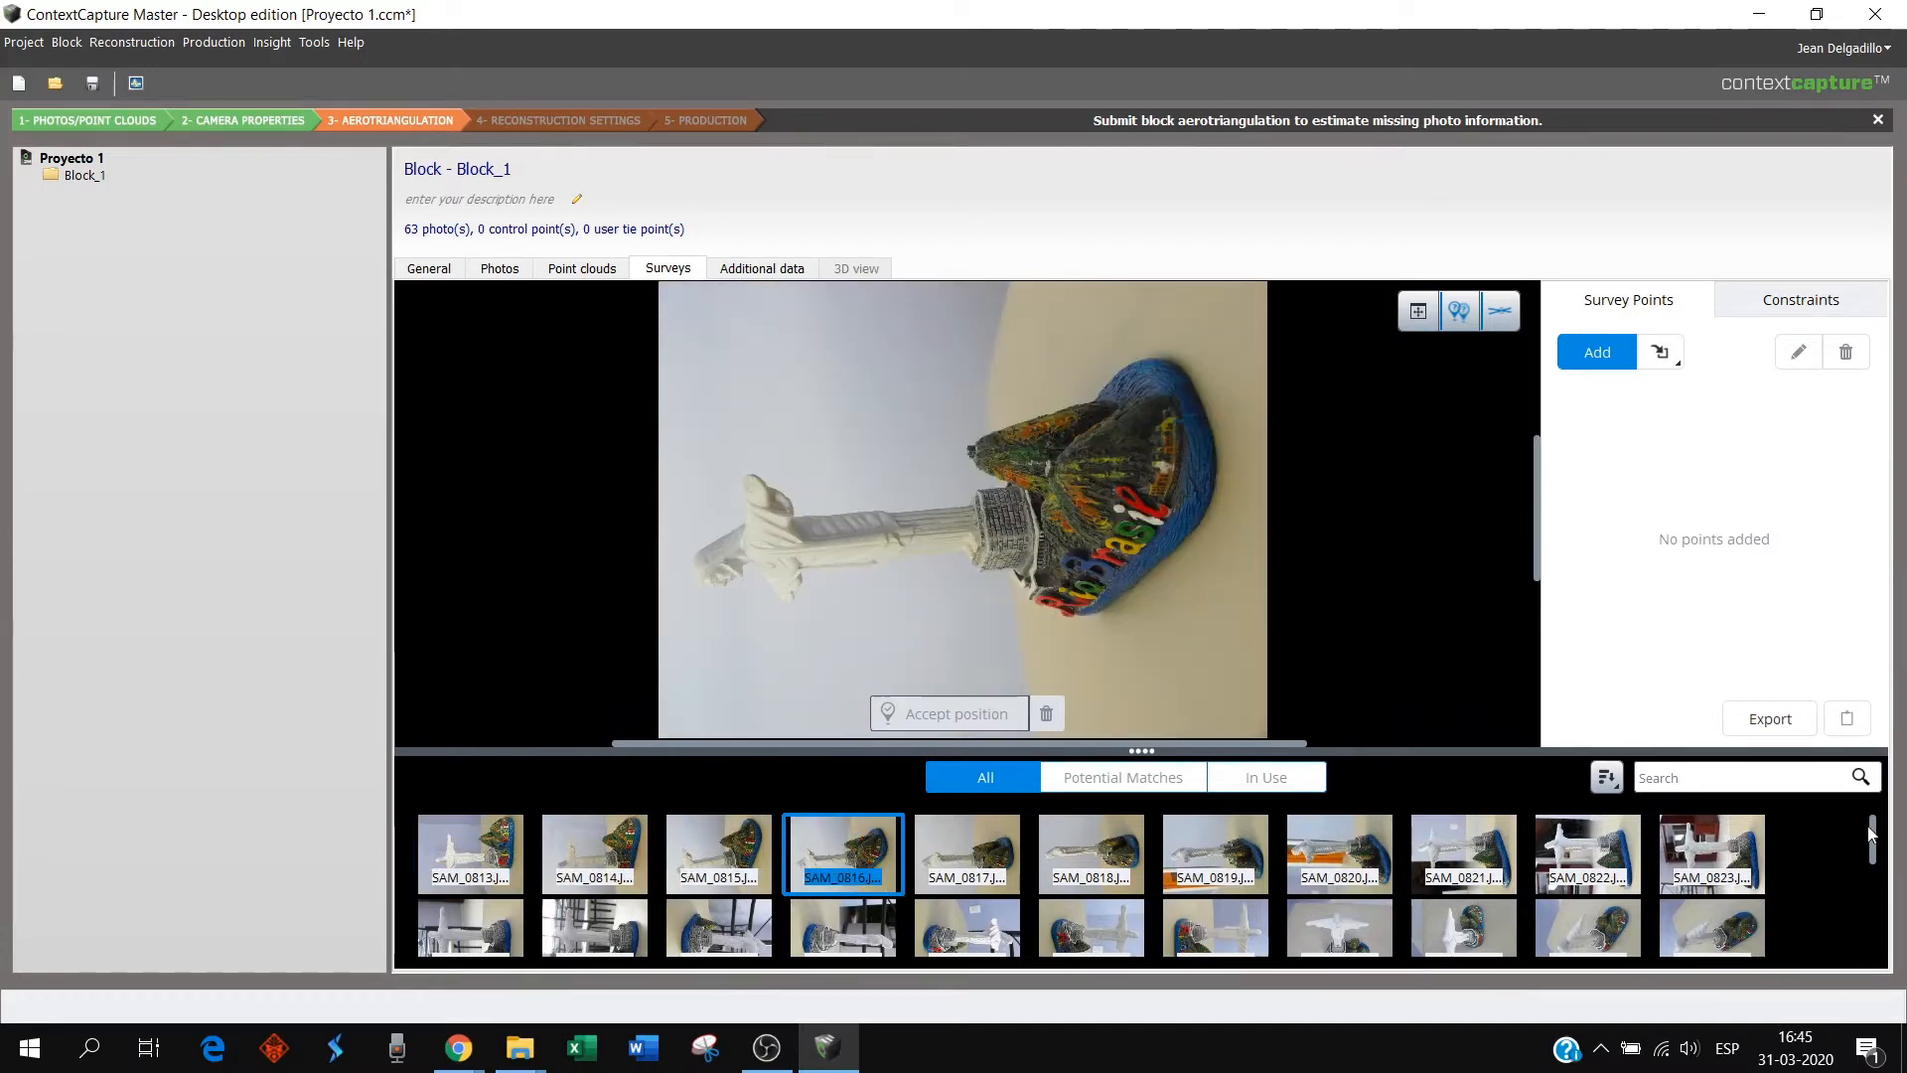
{"action": "mouse_move", "coordinate": [1873, 836]}
{"action": "left_mouse_down"}
{"action": "mouse_move", "coordinate": [1869, 926]}
{"action": "mouse_move", "coordinate": [1885, 804]}
{"action": "left_mouse_up"}
{"action": "left_click", "coordinate": [496, 846]}
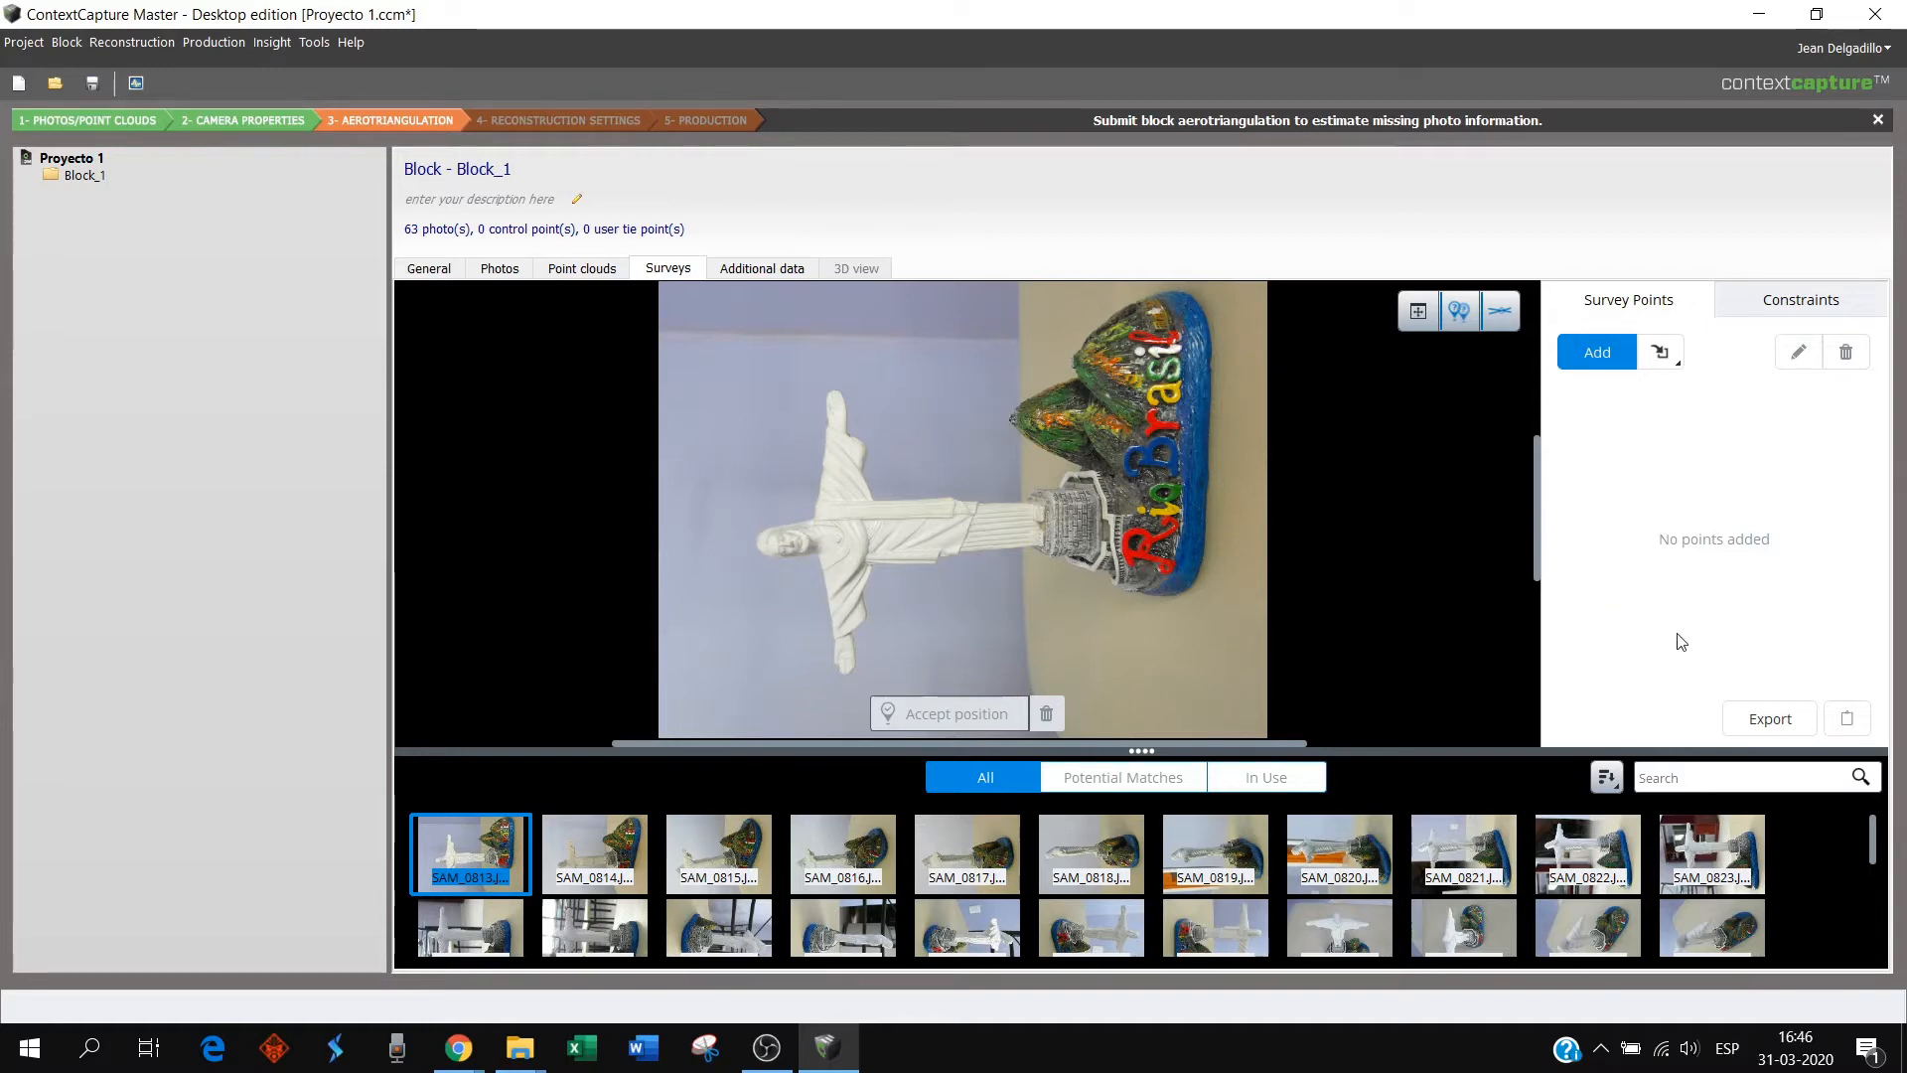
- Display photo SAM_0853, inspect the statue and its brick pedestal up close, and fit the whole photo in view
{"action": "left_click_drag", "start_coordinate": [1875, 837], "coordinate": [1887, 887]}
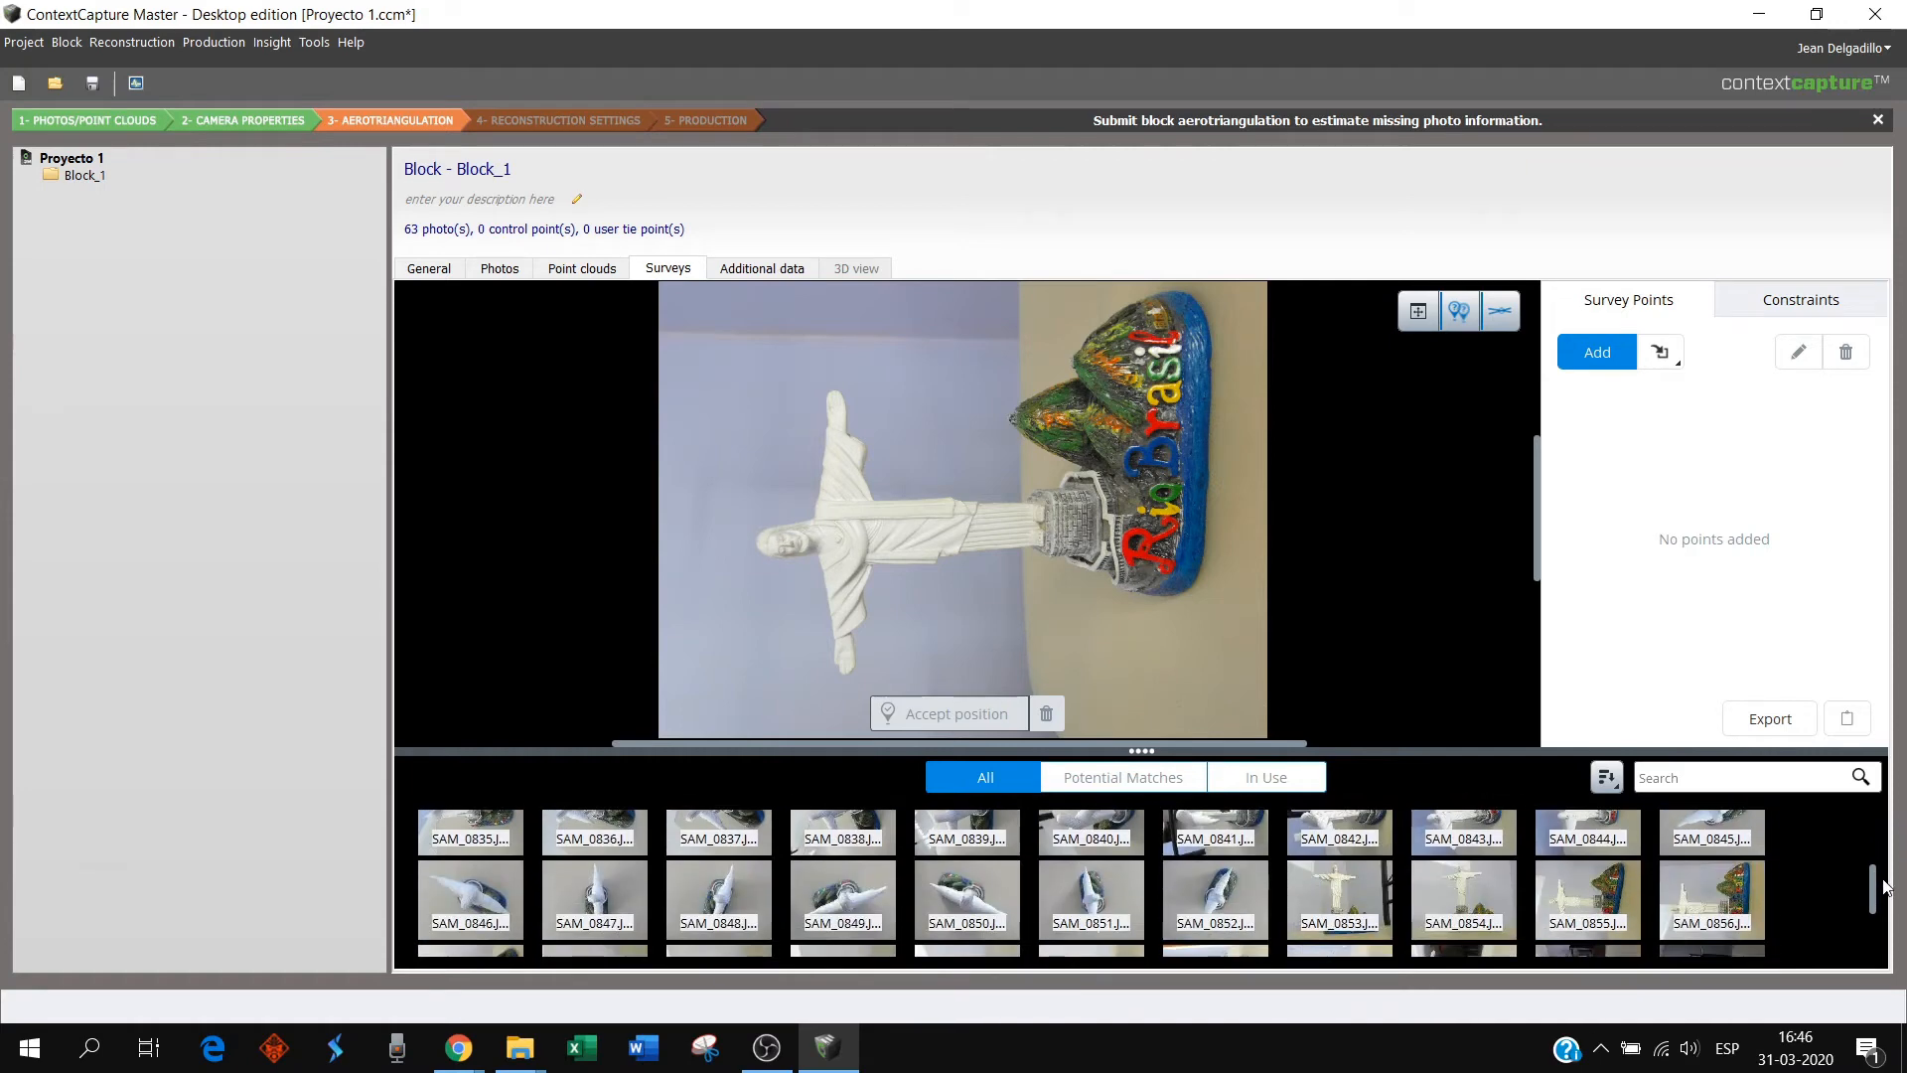
{"action": "left_click", "coordinate": [1368, 892]}
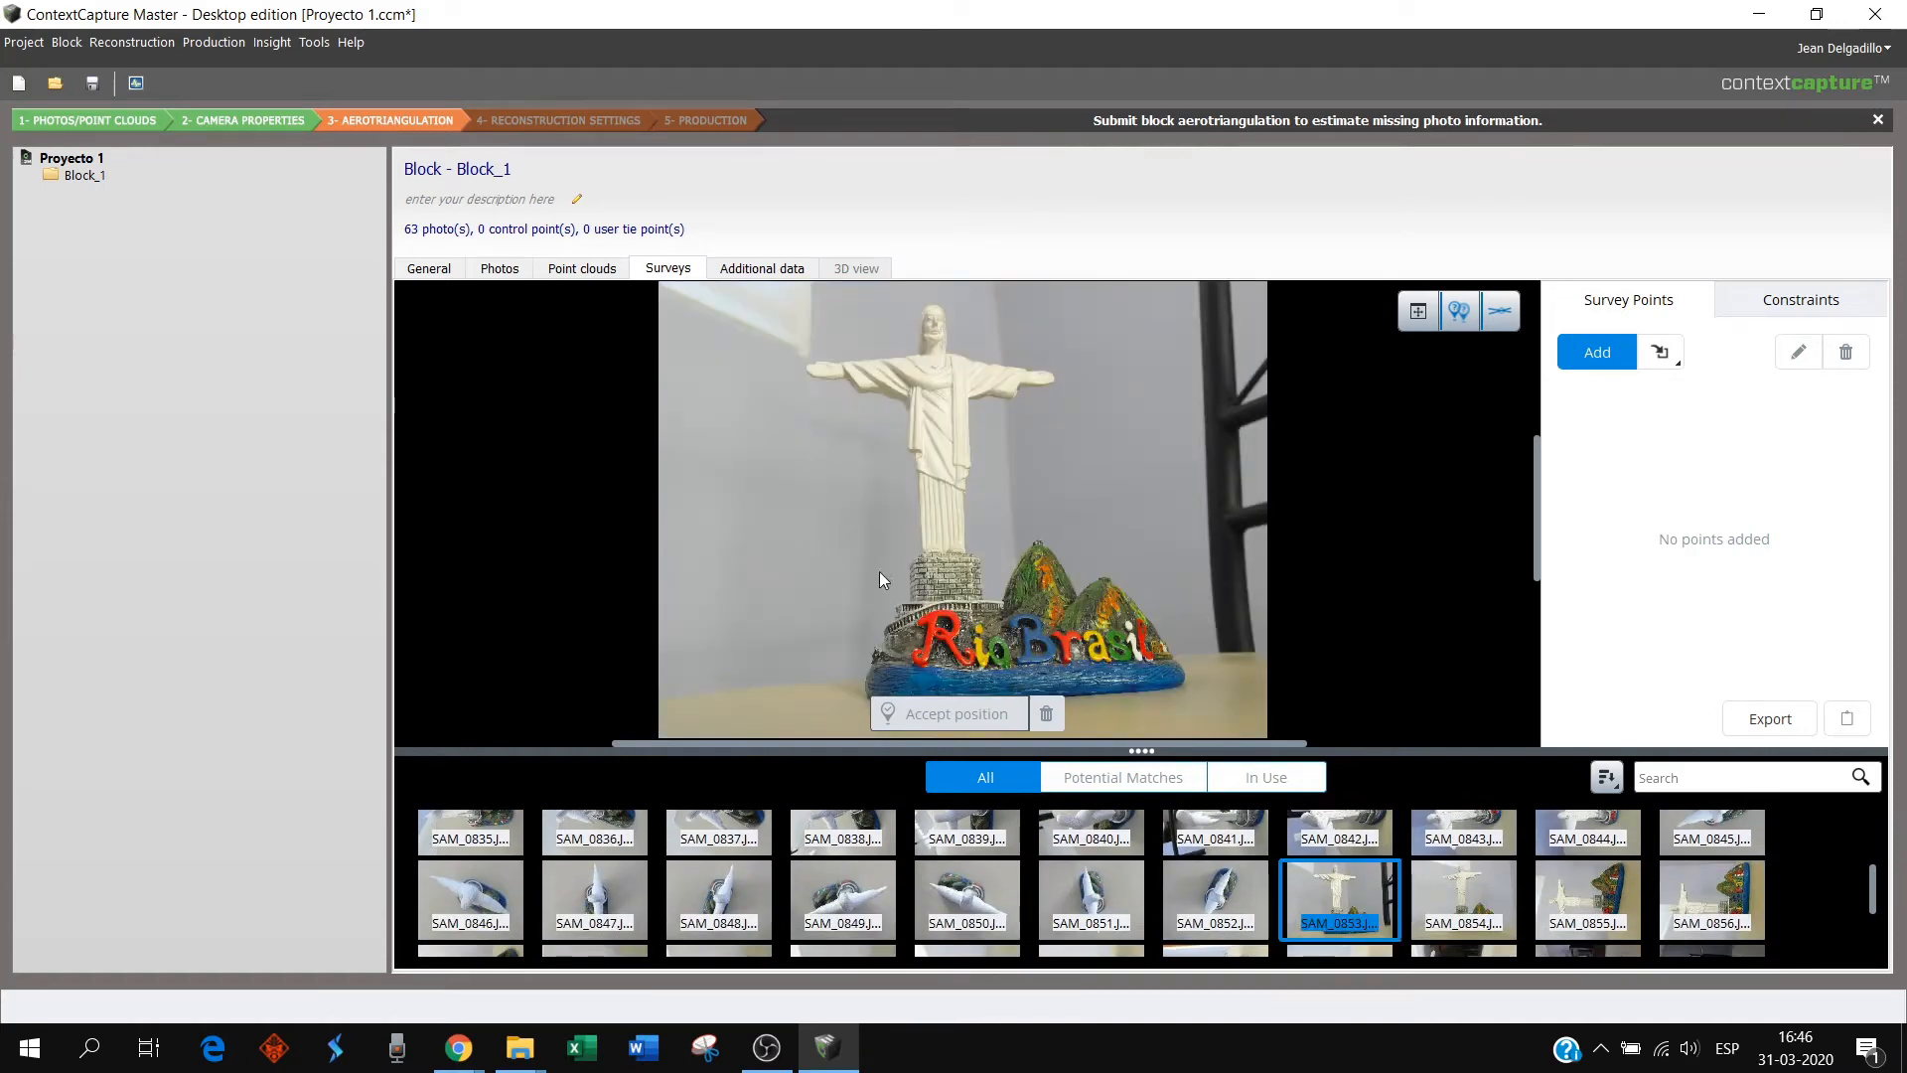
{"action": "scroll", "coordinate": [880, 568], "scroll_direction": "up", "scroll_amount": 6}
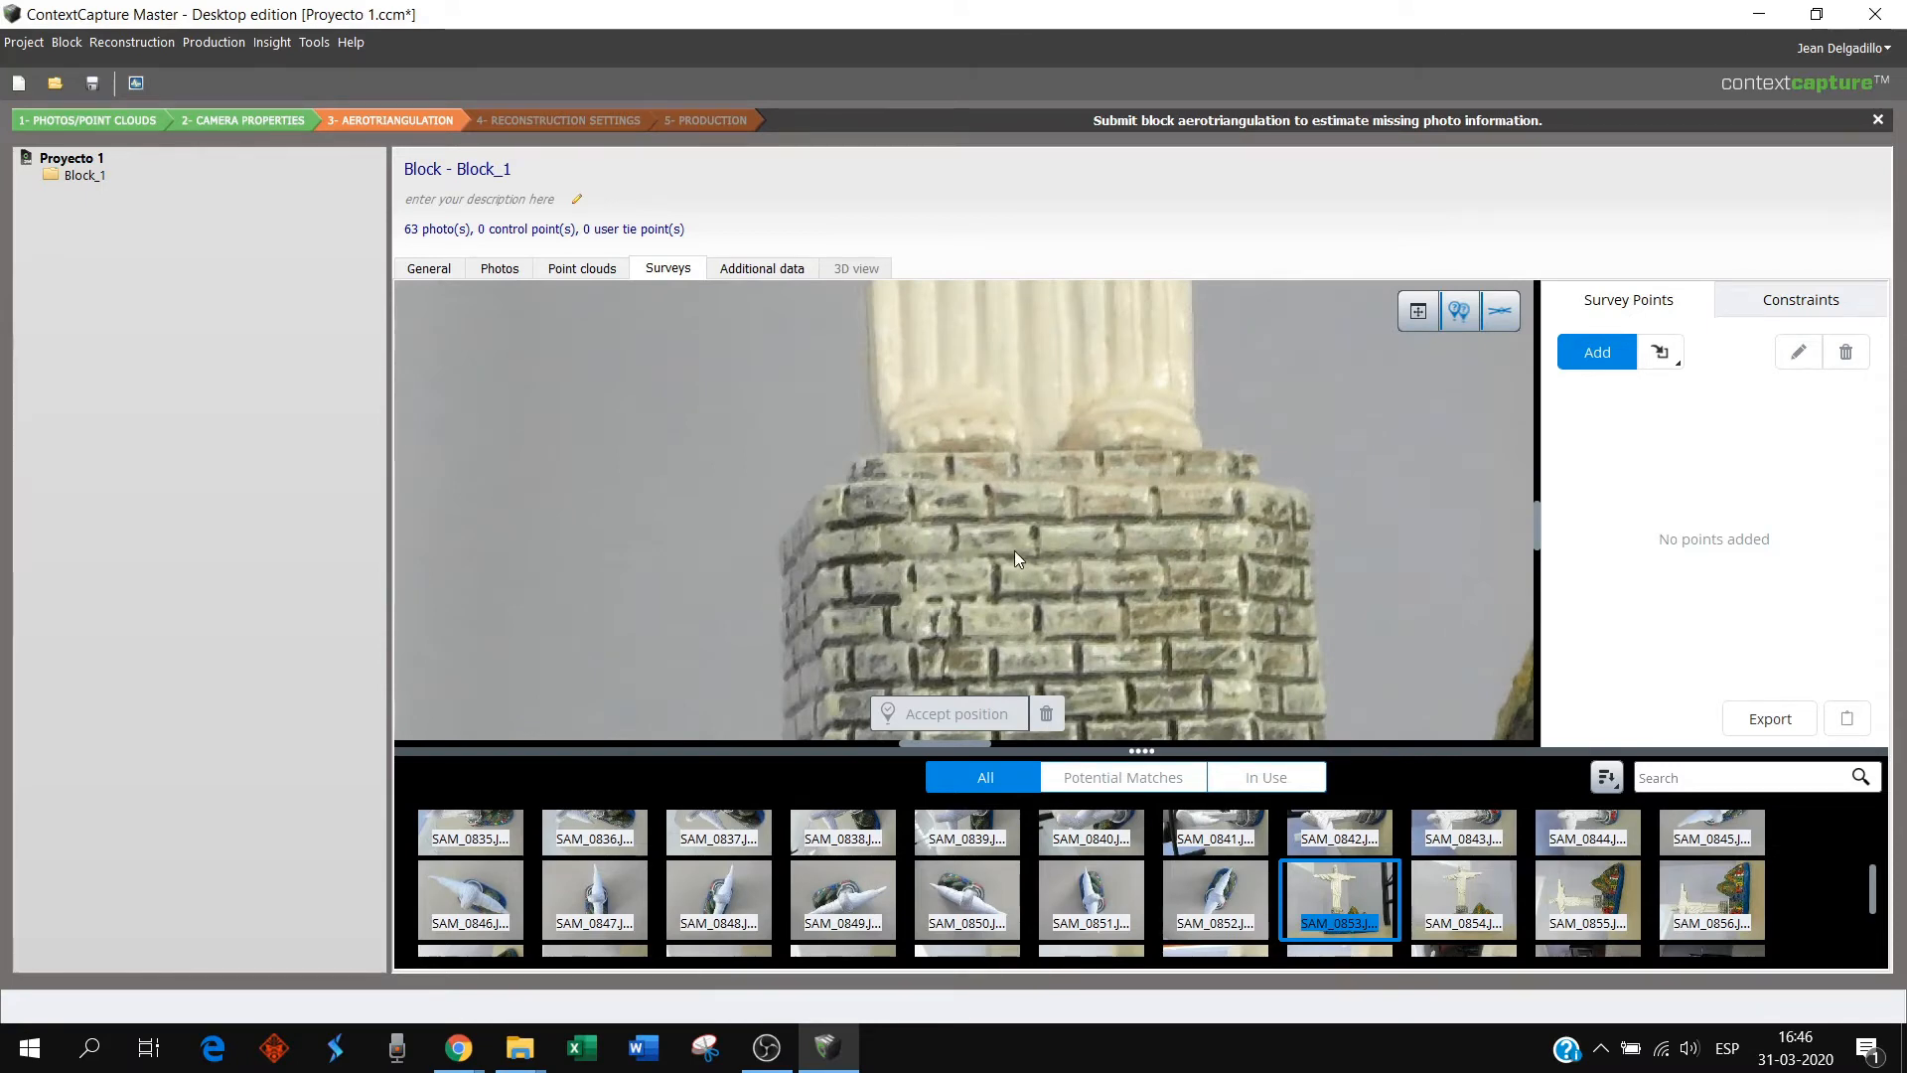
{"action": "scroll", "coordinate": [1015, 550], "scroll_direction": "down", "scroll_amount": 4}
{"action": "scroll", "coordinate": [1068, 515], "scroll_direction": "down", "scroll_amount": 5}
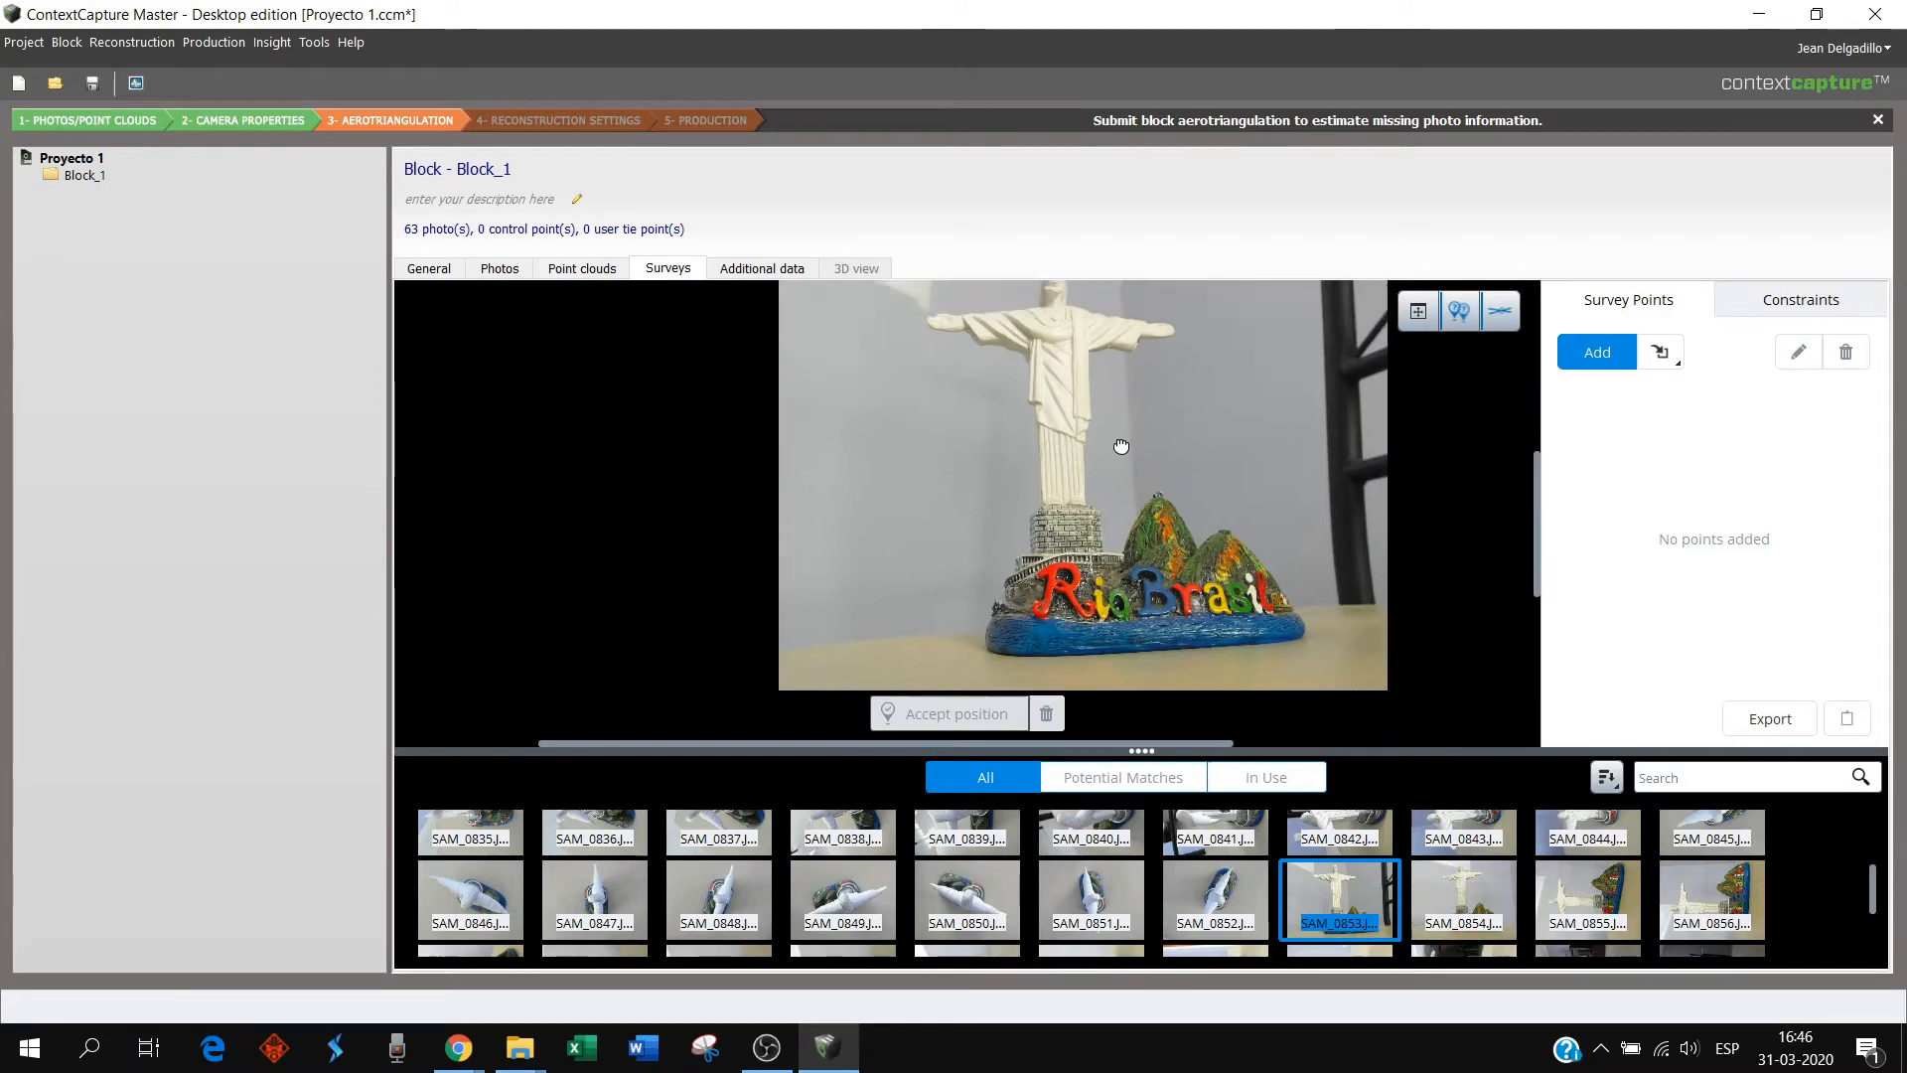
{"action": "scroll", "coordinate": [1073, 574], "scroll_direction": "up", "scroll_amount": 3}
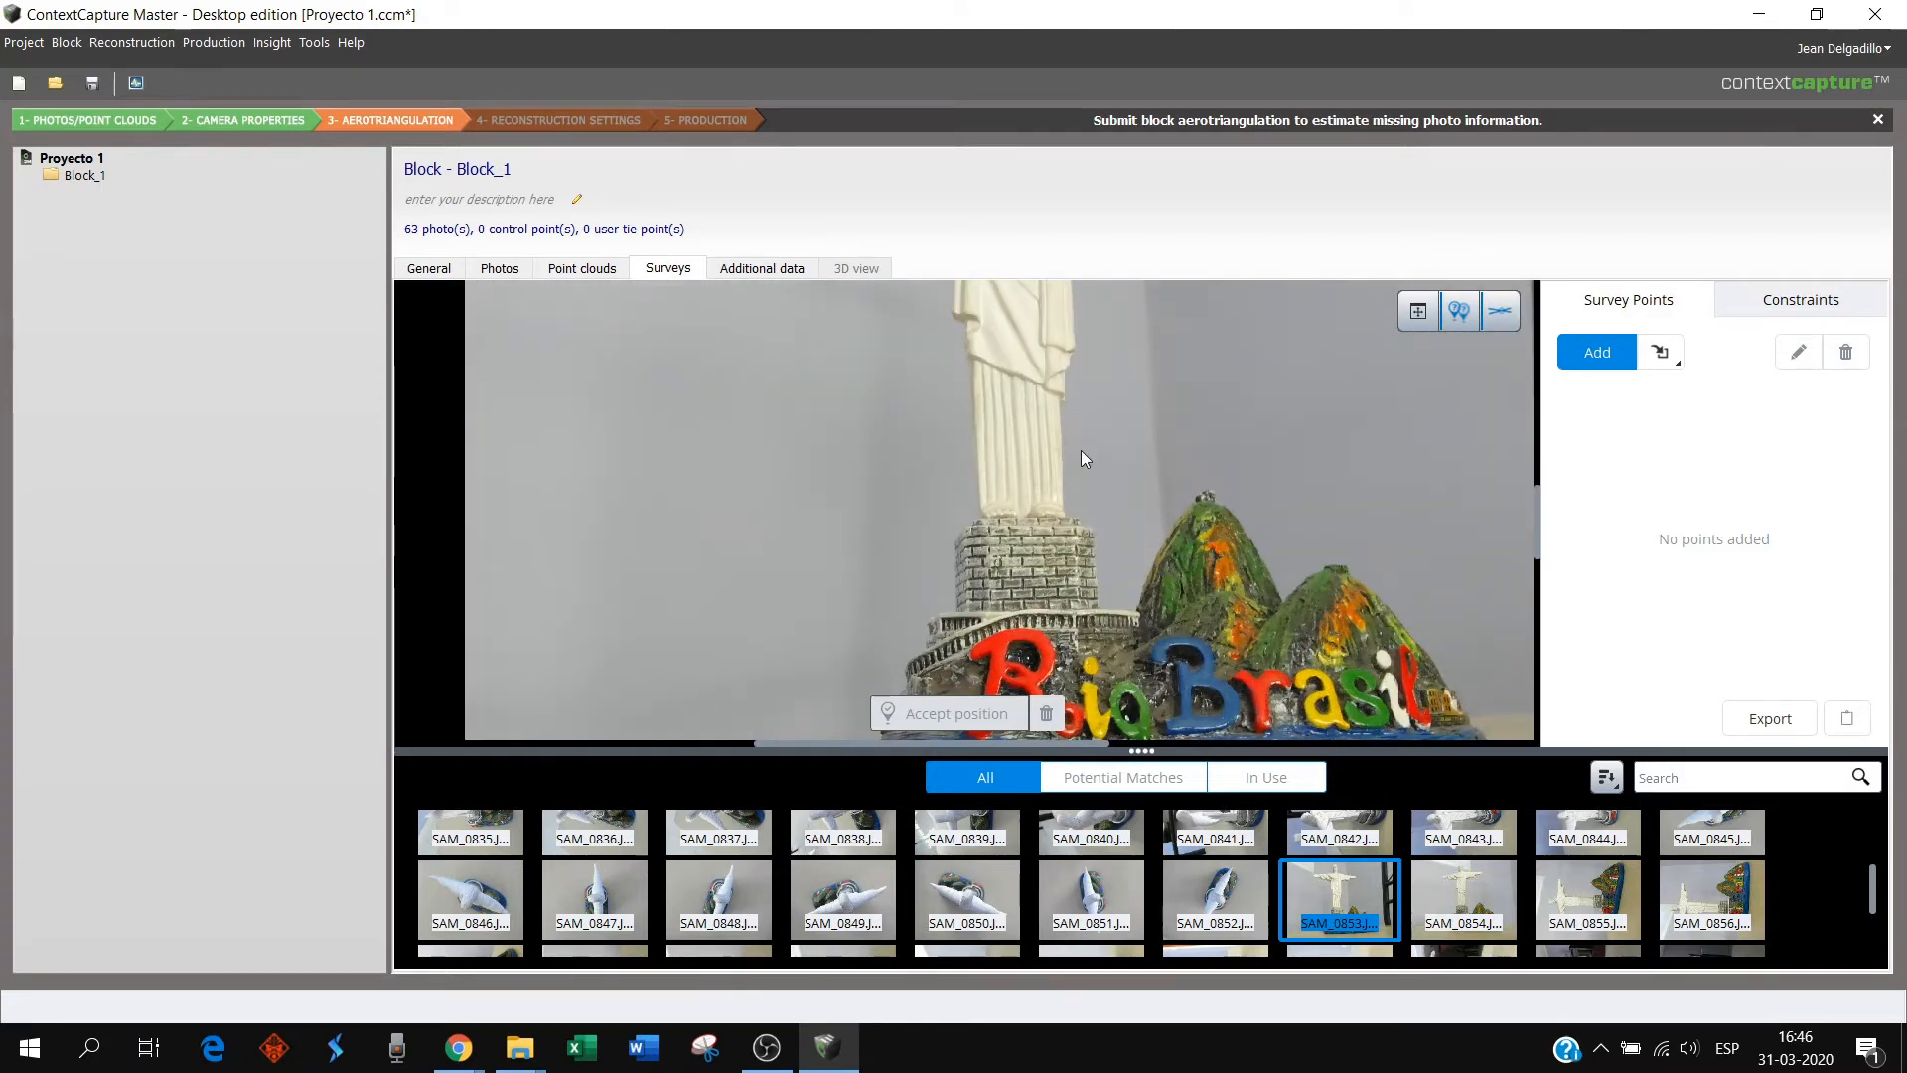
{"action": "left_click_drag", "start_coordinate": [1080, 450], "coordinate": [1072, 451]}
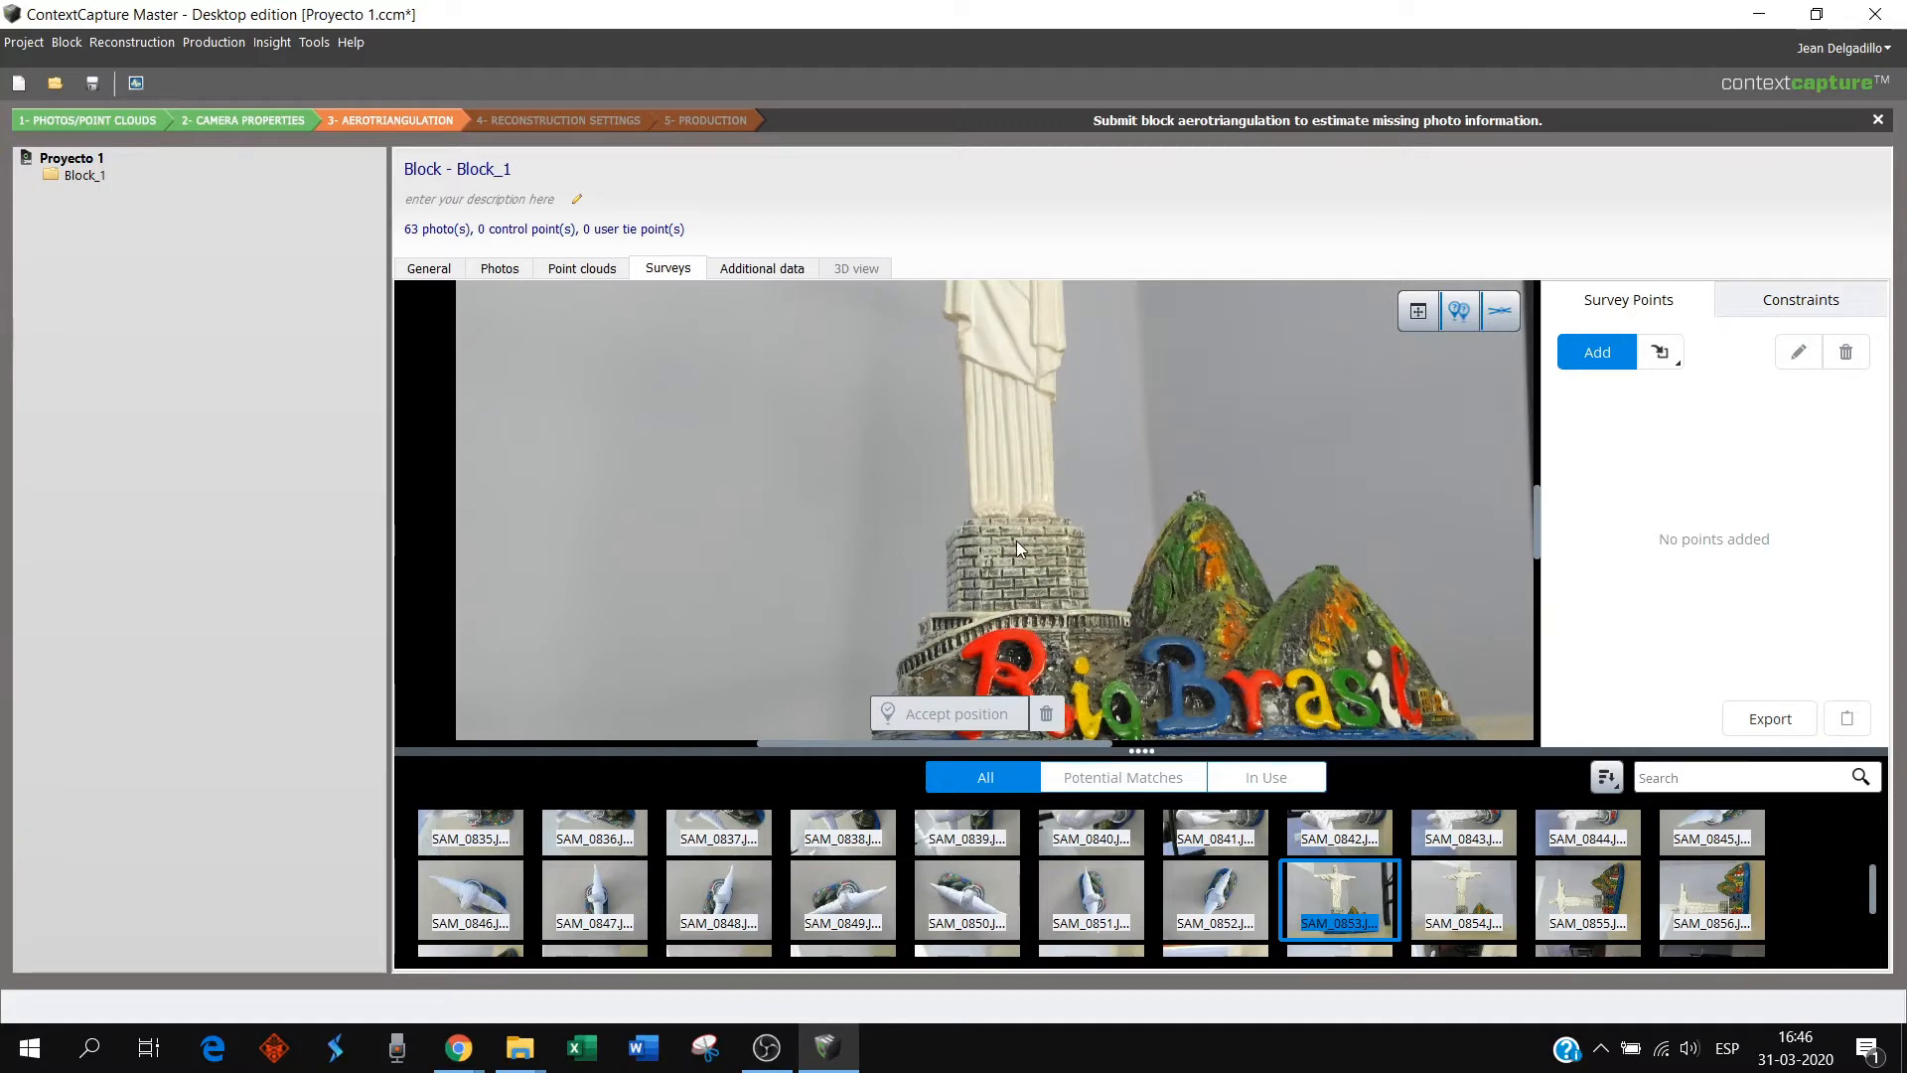
{"action": "scroll", "coordinate": [999, 539], "scroll_direction": "down", "scroll_amount": 2}
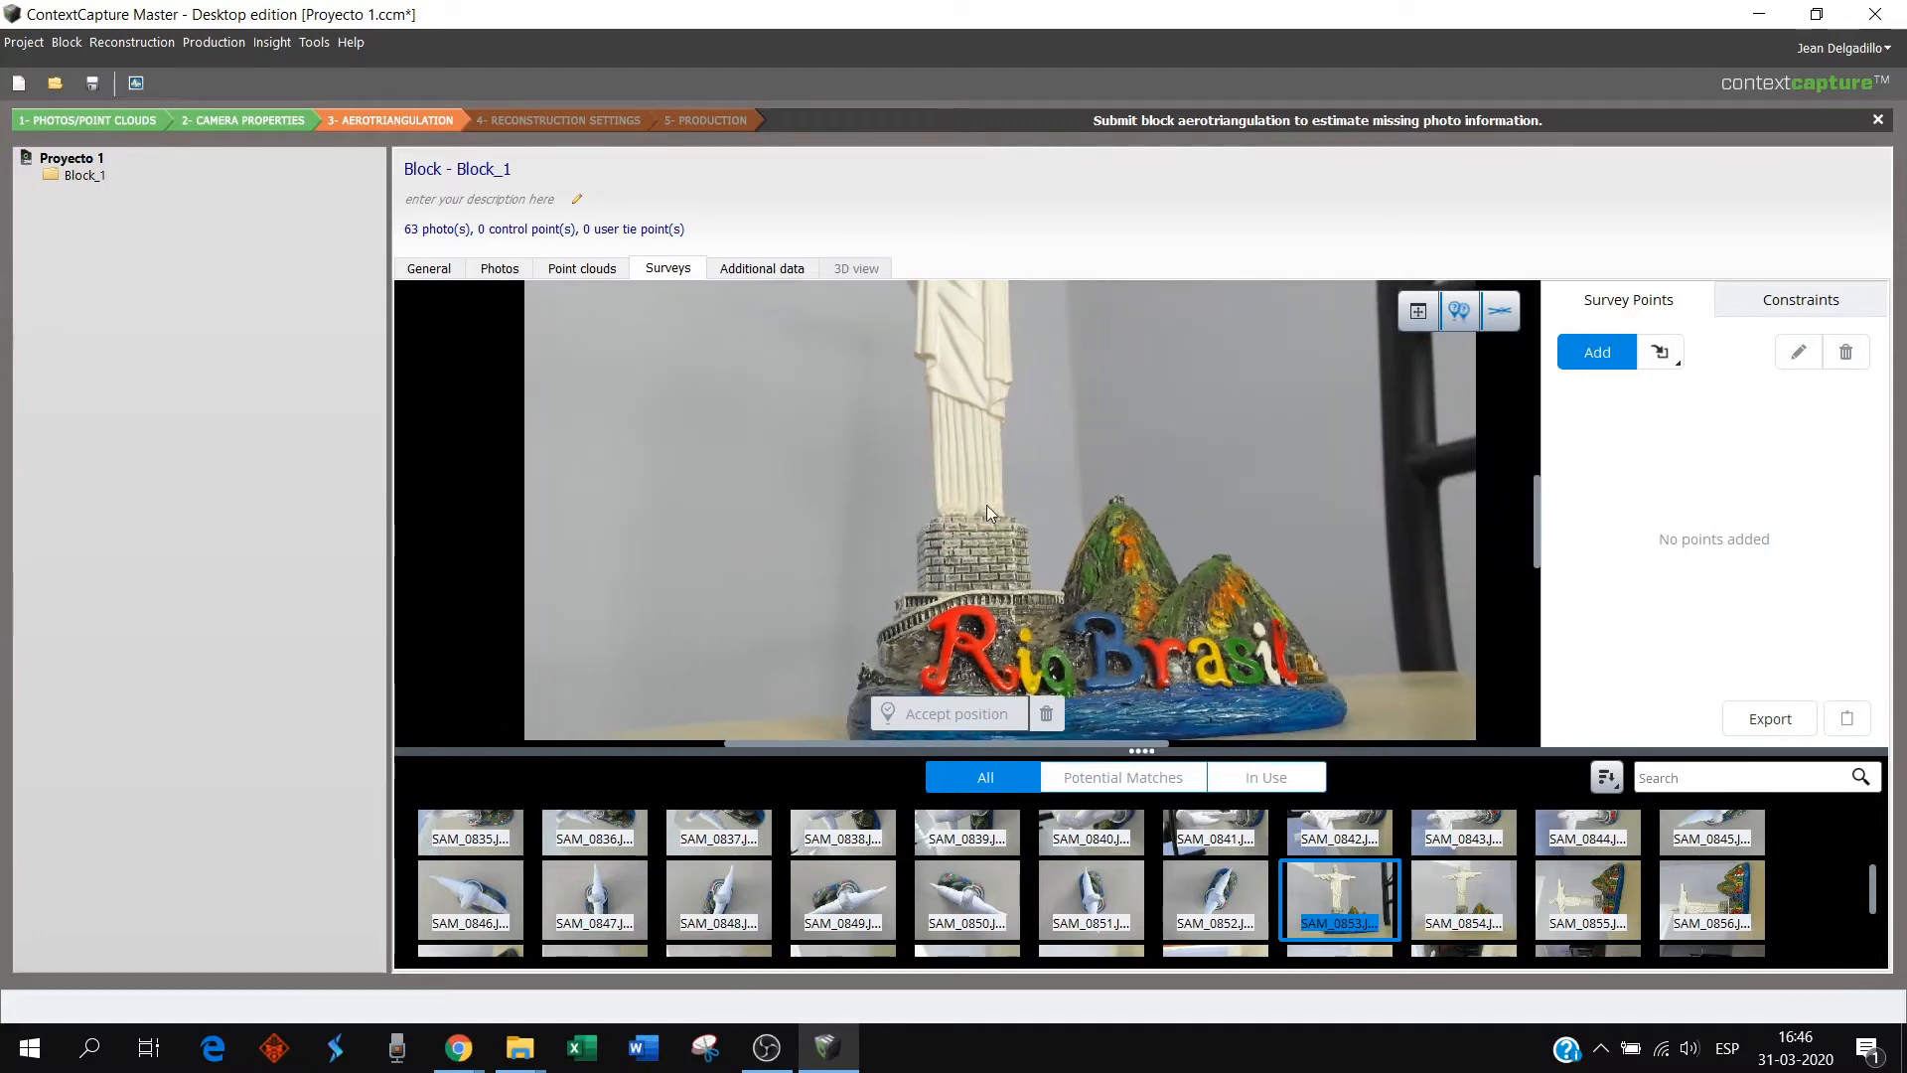
{"action": "scroll", "coordinate": [1170, 536], "scroll_direction": "down", "scroll_amount": 3}
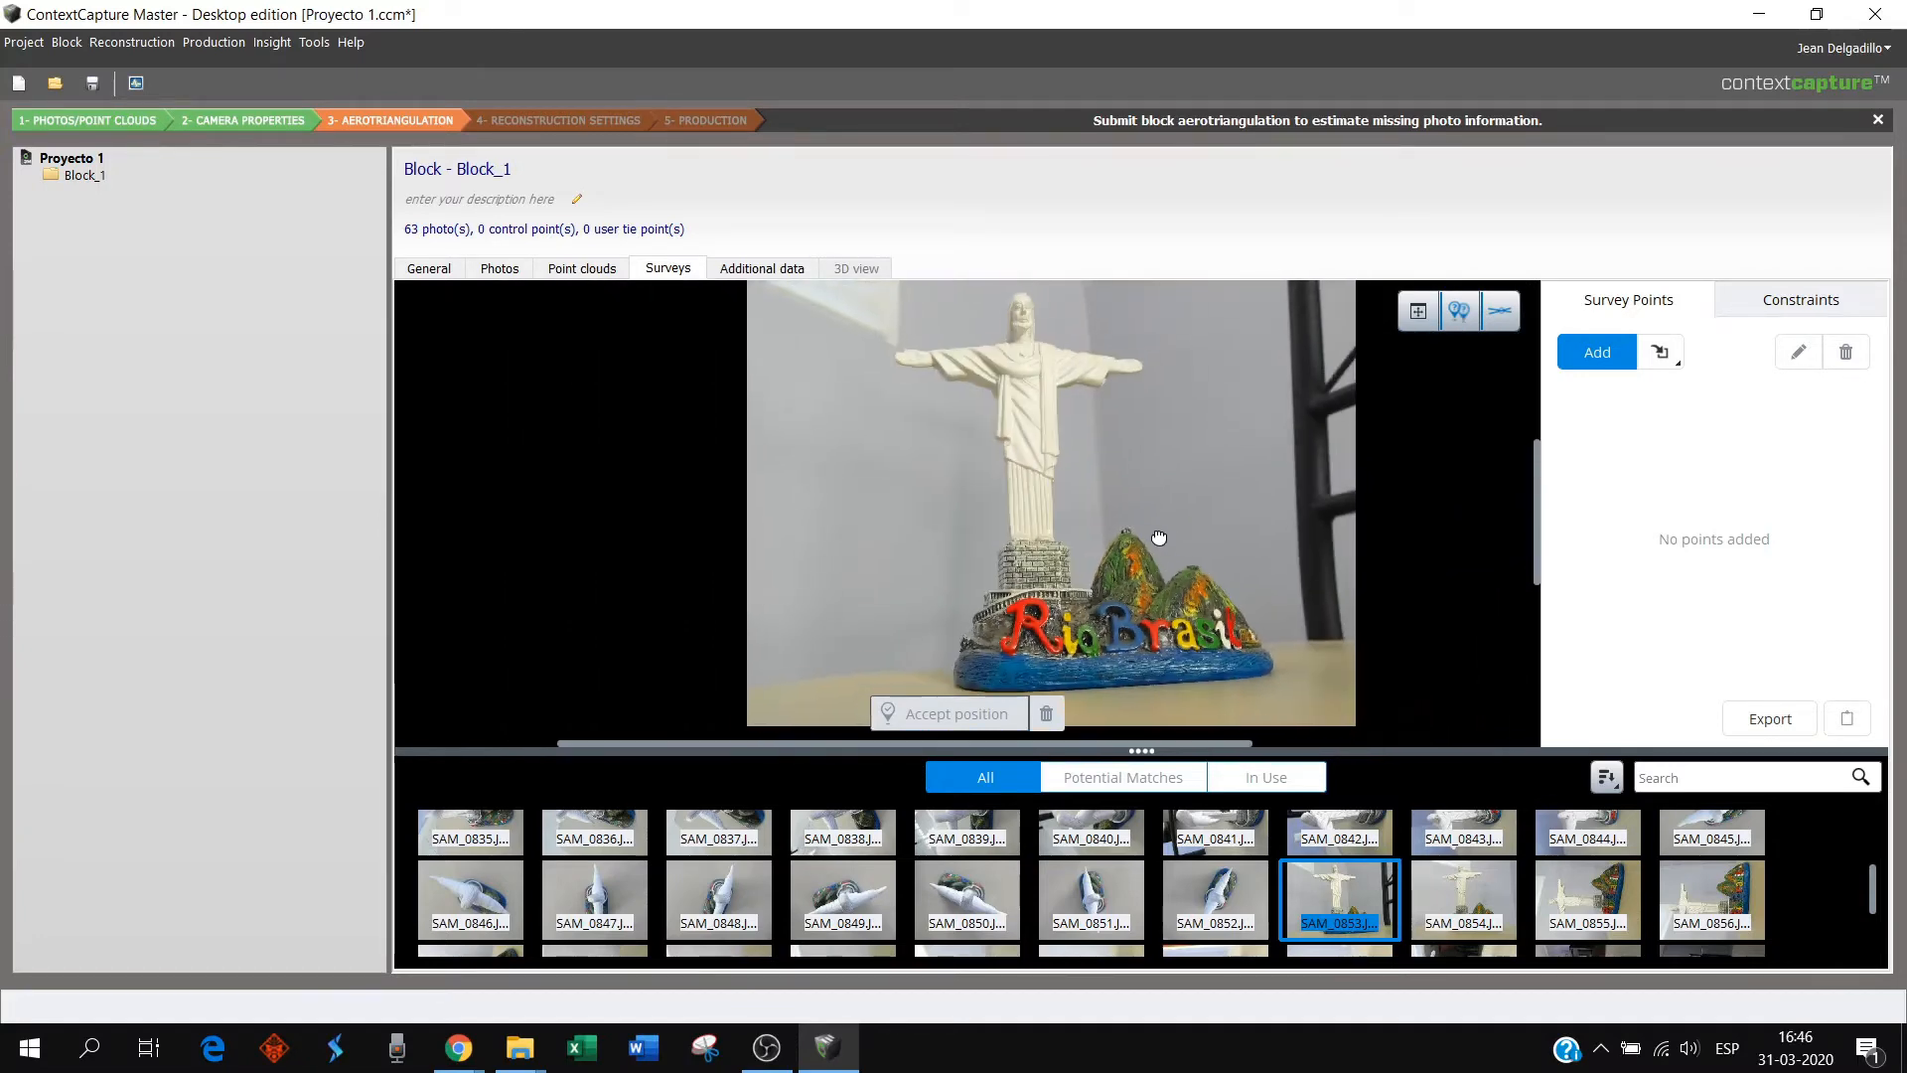
{"action": "left_click_drag", "start_coordinate": [1159, 537], "coordinate": [1141, 558]}
{"action": "left_click", "coordinate": [1418, 319]}
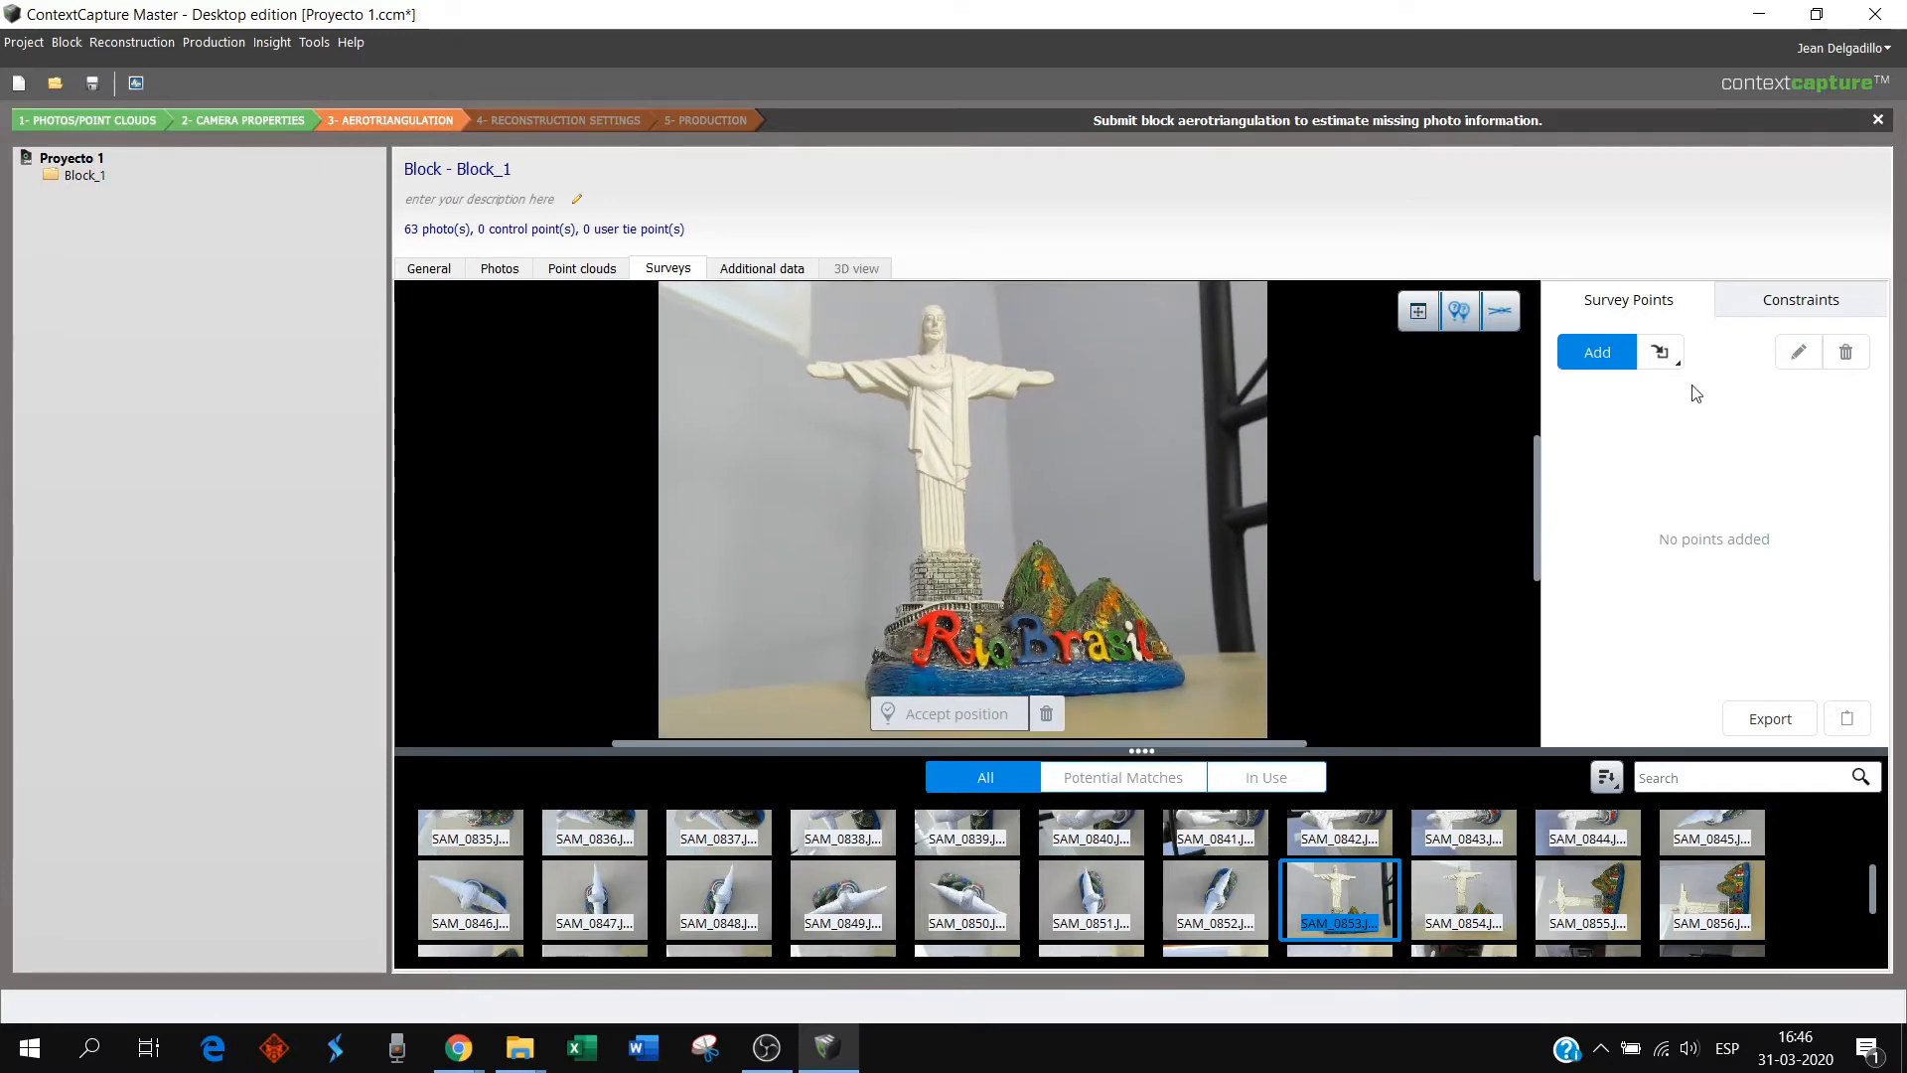
- Start a new survey point and examine the 3D coordinate fields of the Control Point type
{"action": "left_click", "coordinate": [1611, 359]}
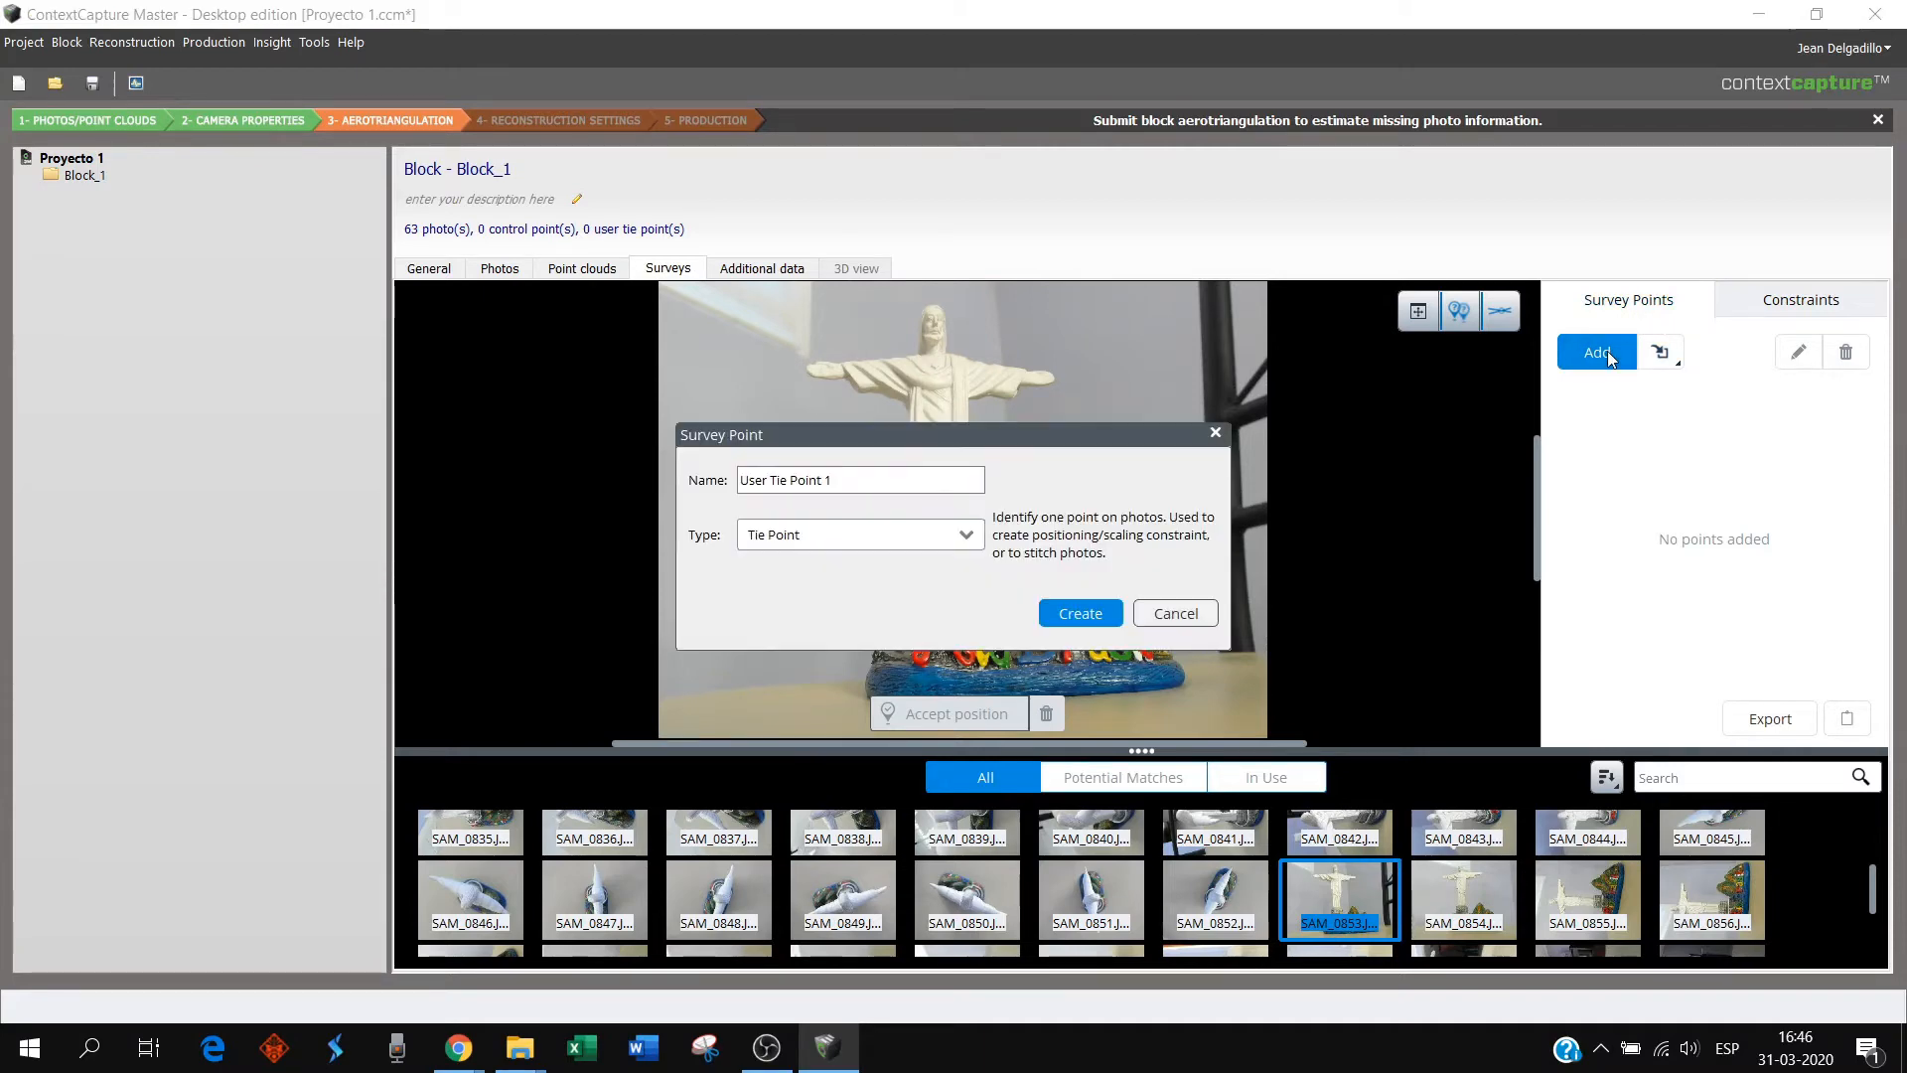
{"action": "left_click_drag", "start_coordinate": [1061, 443], "coordinate": [1445, 429]}
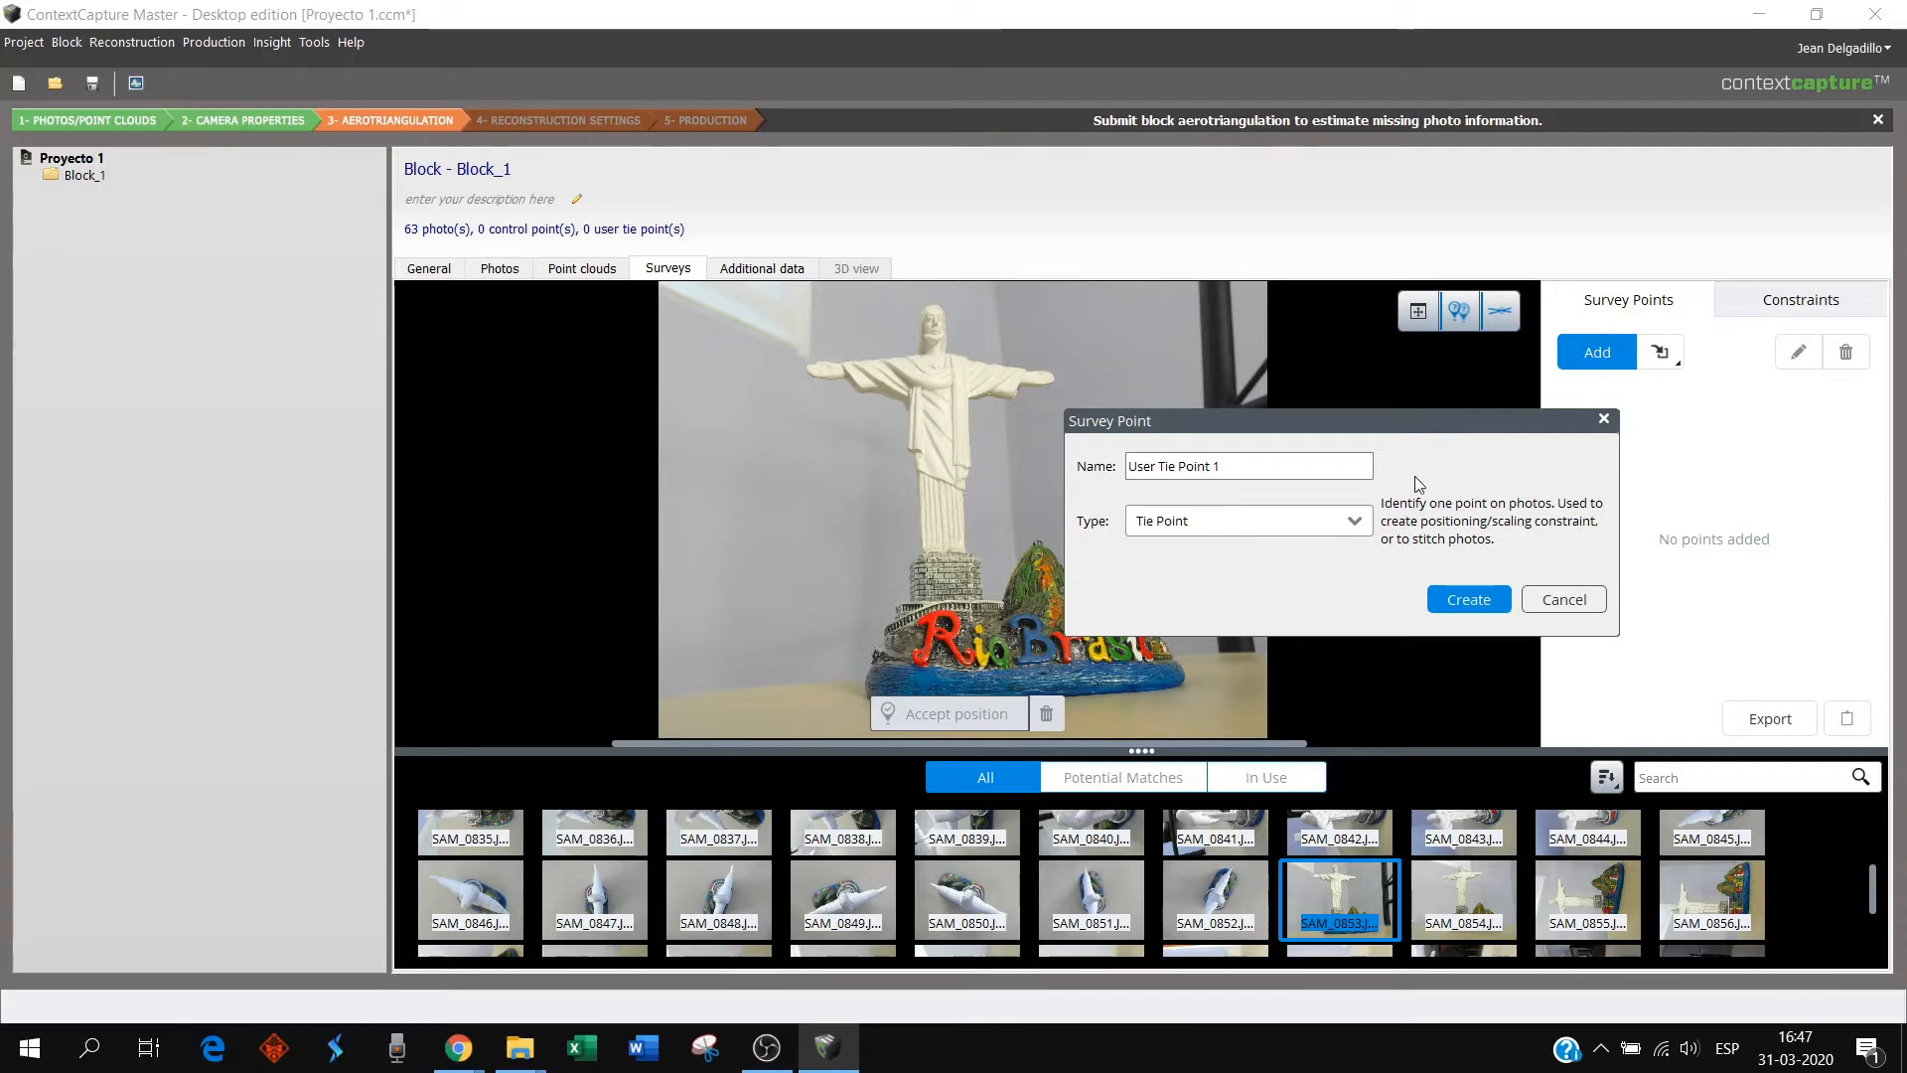
{"action": "left_click", "coordinate": [1353, 523]}
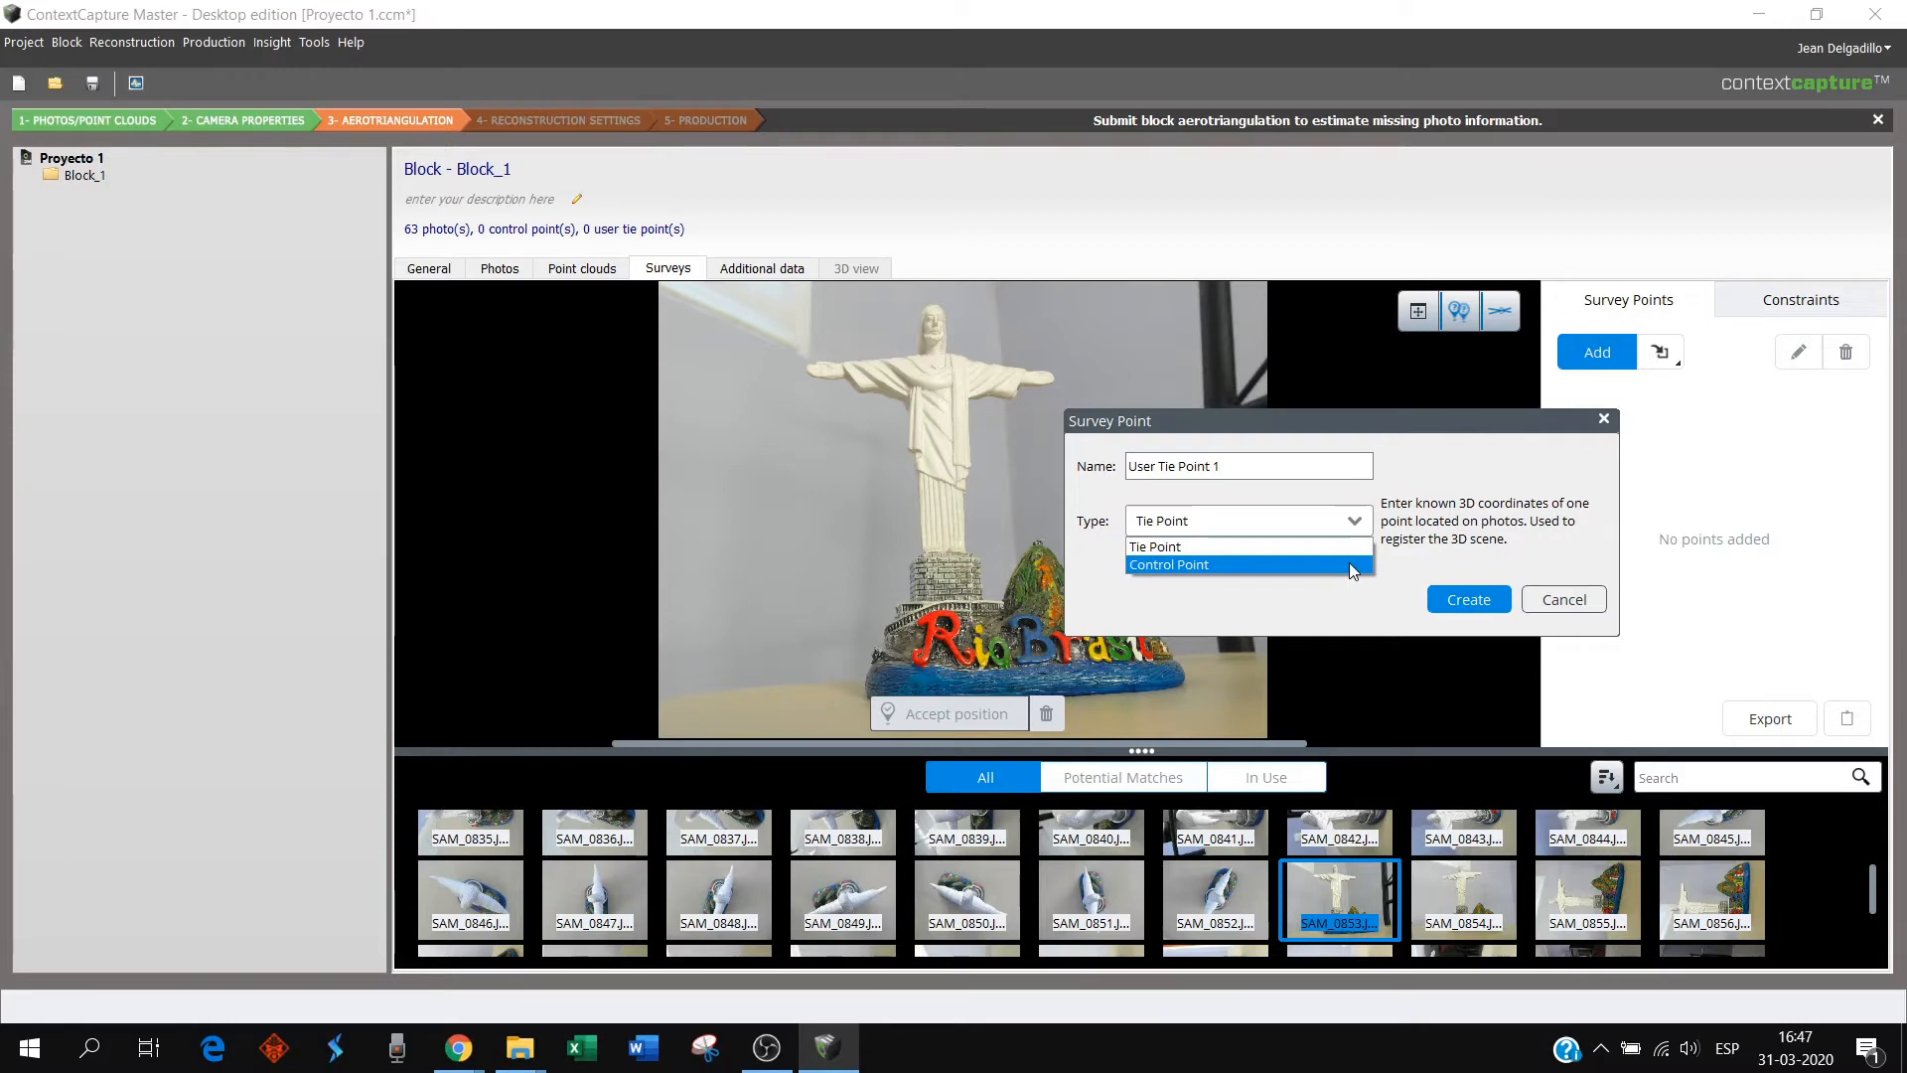
{"action": "left_click", "coordinate": [1349, 564]}
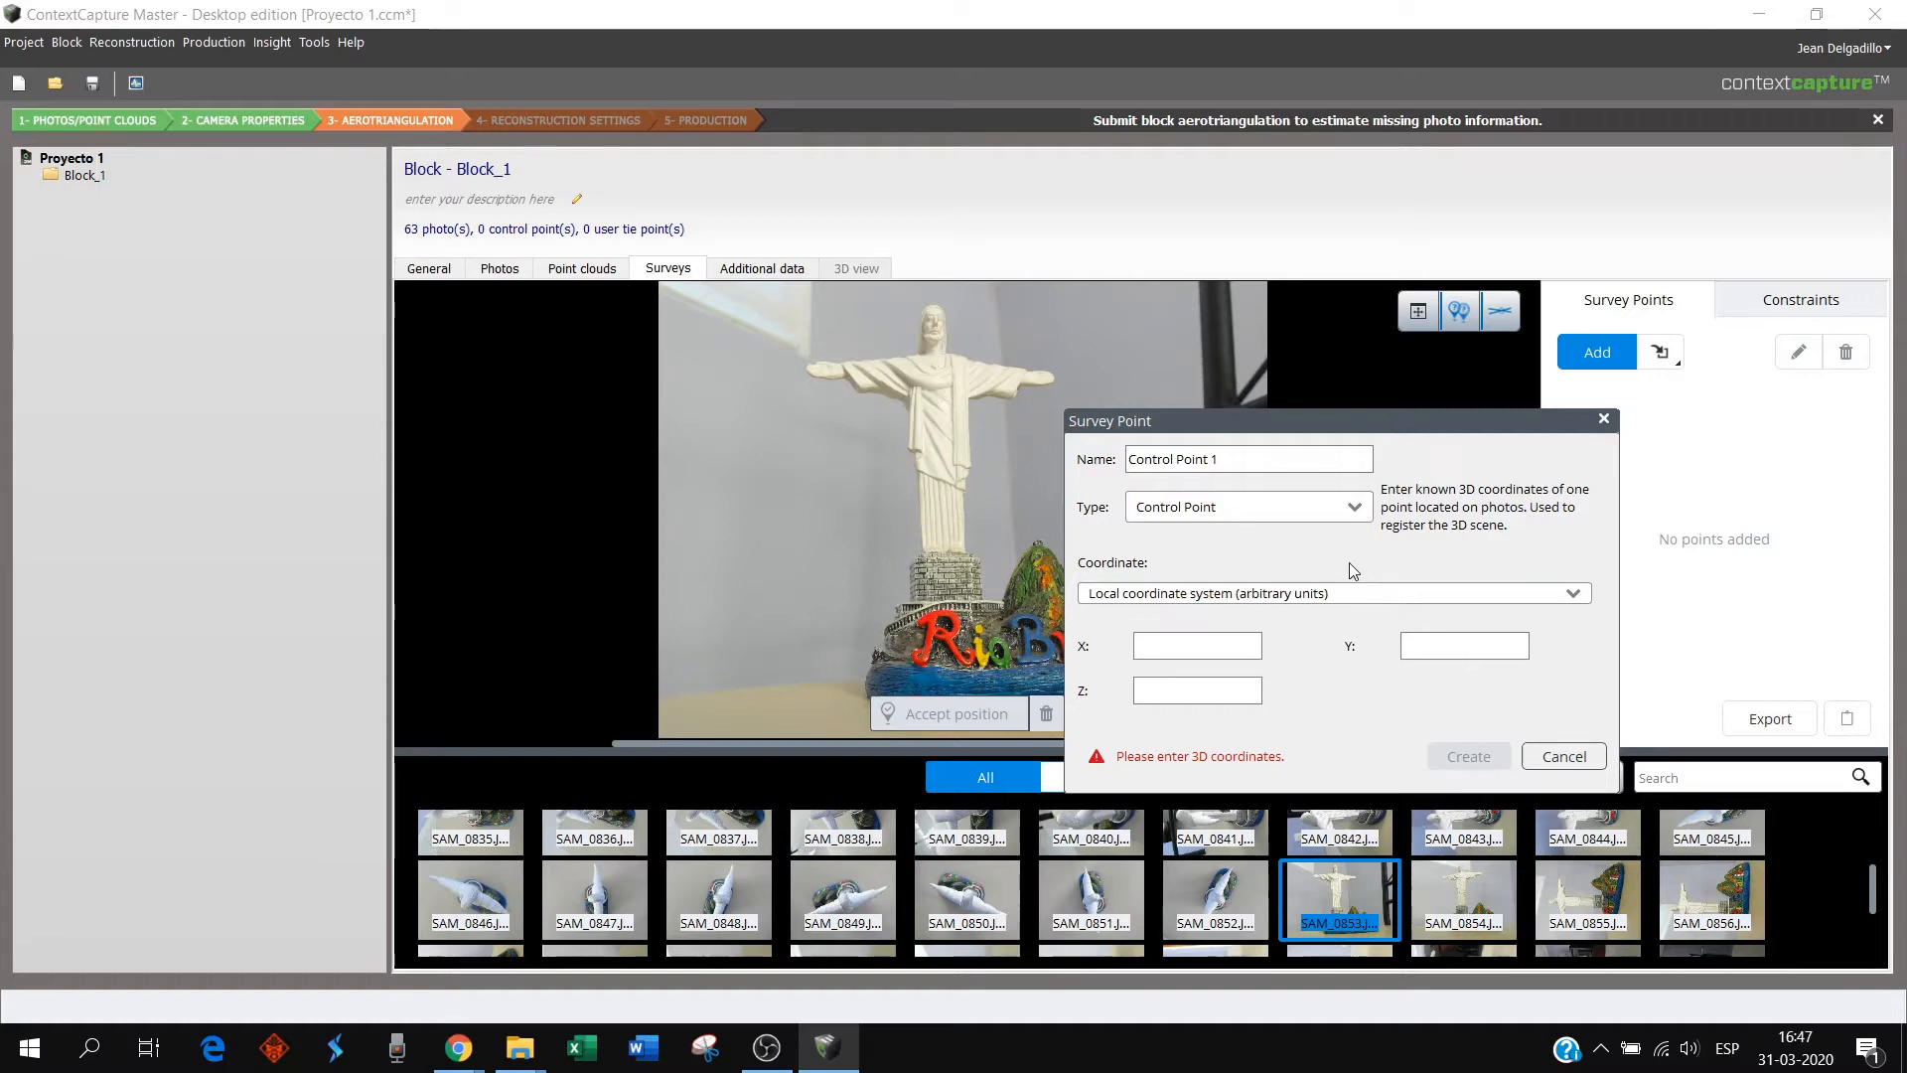
{"action": "left_click_drag", "start_coordinate": [1358, 425], "coordinate": [1385, 383]}
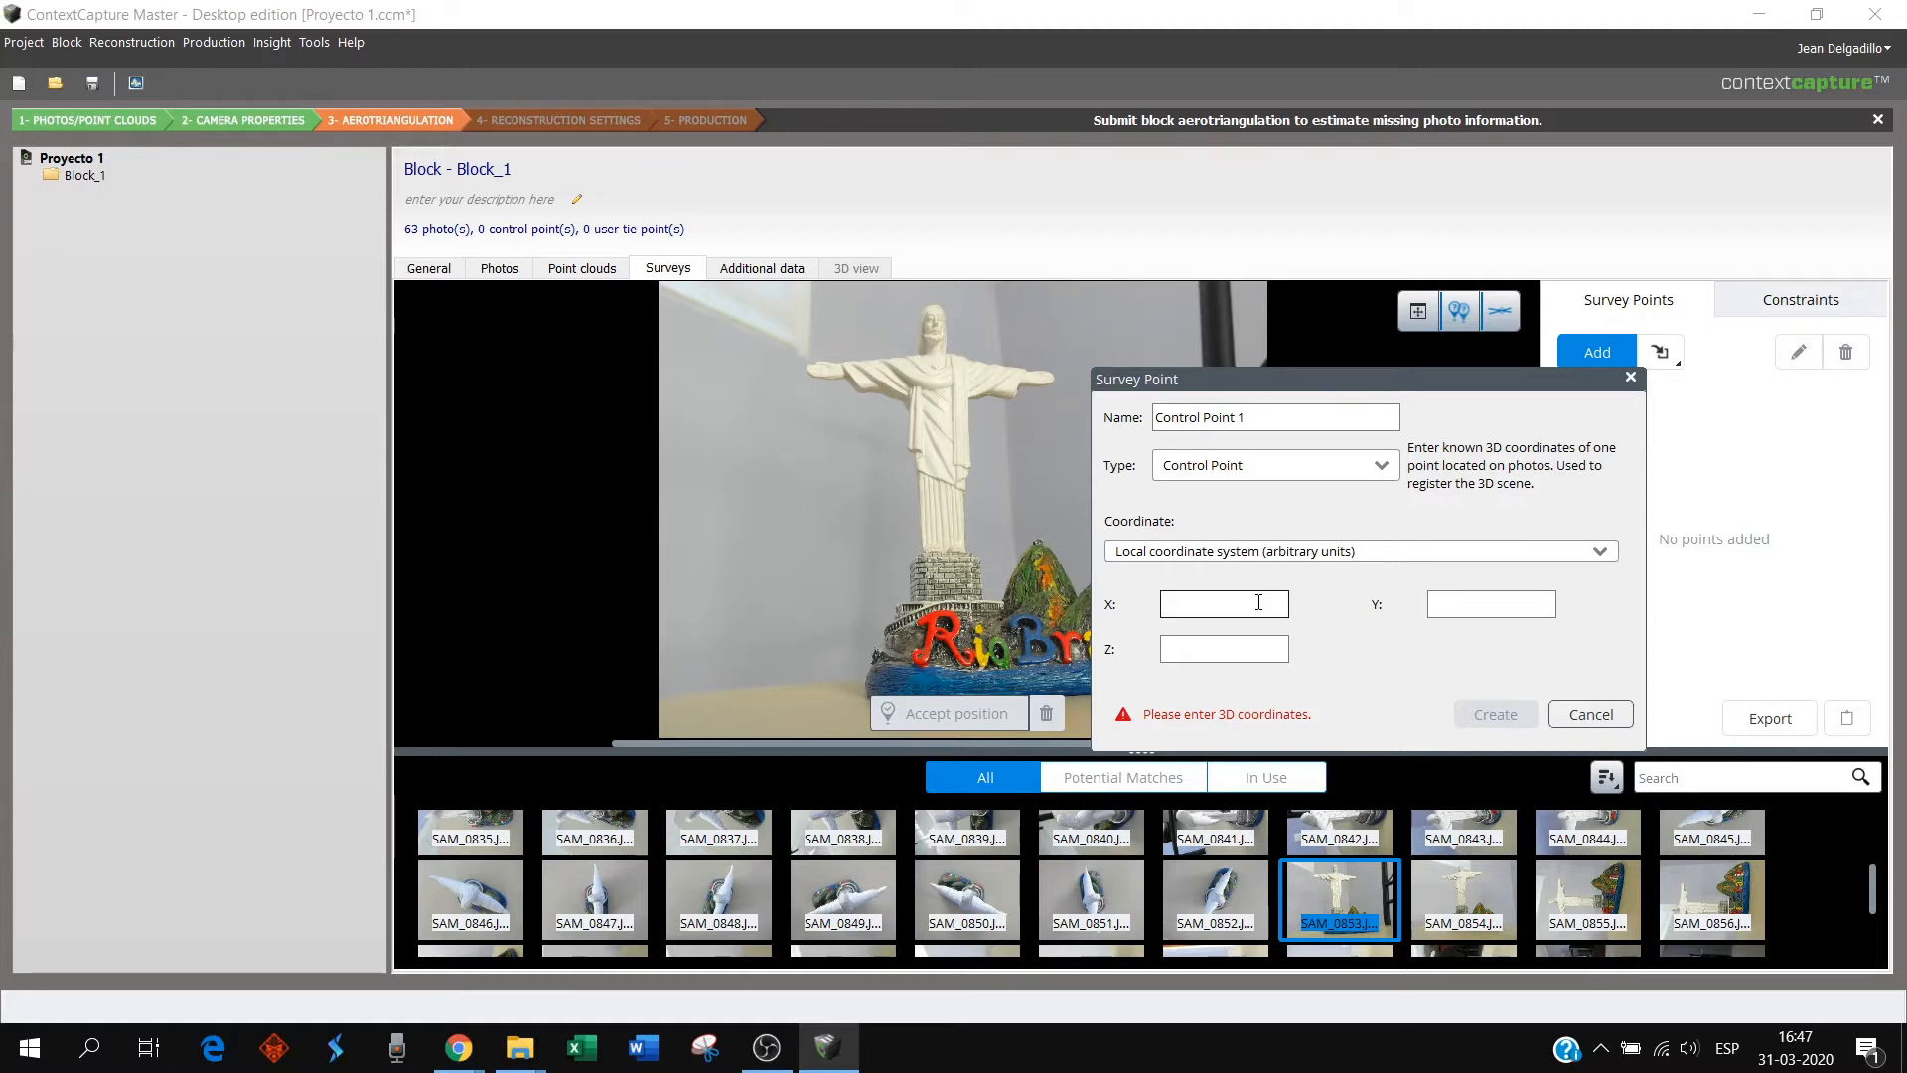
- Create the survey point as a Tie Point named User Tie Point 1
{"action": "left_click", "coordinate": [1386, 467]}
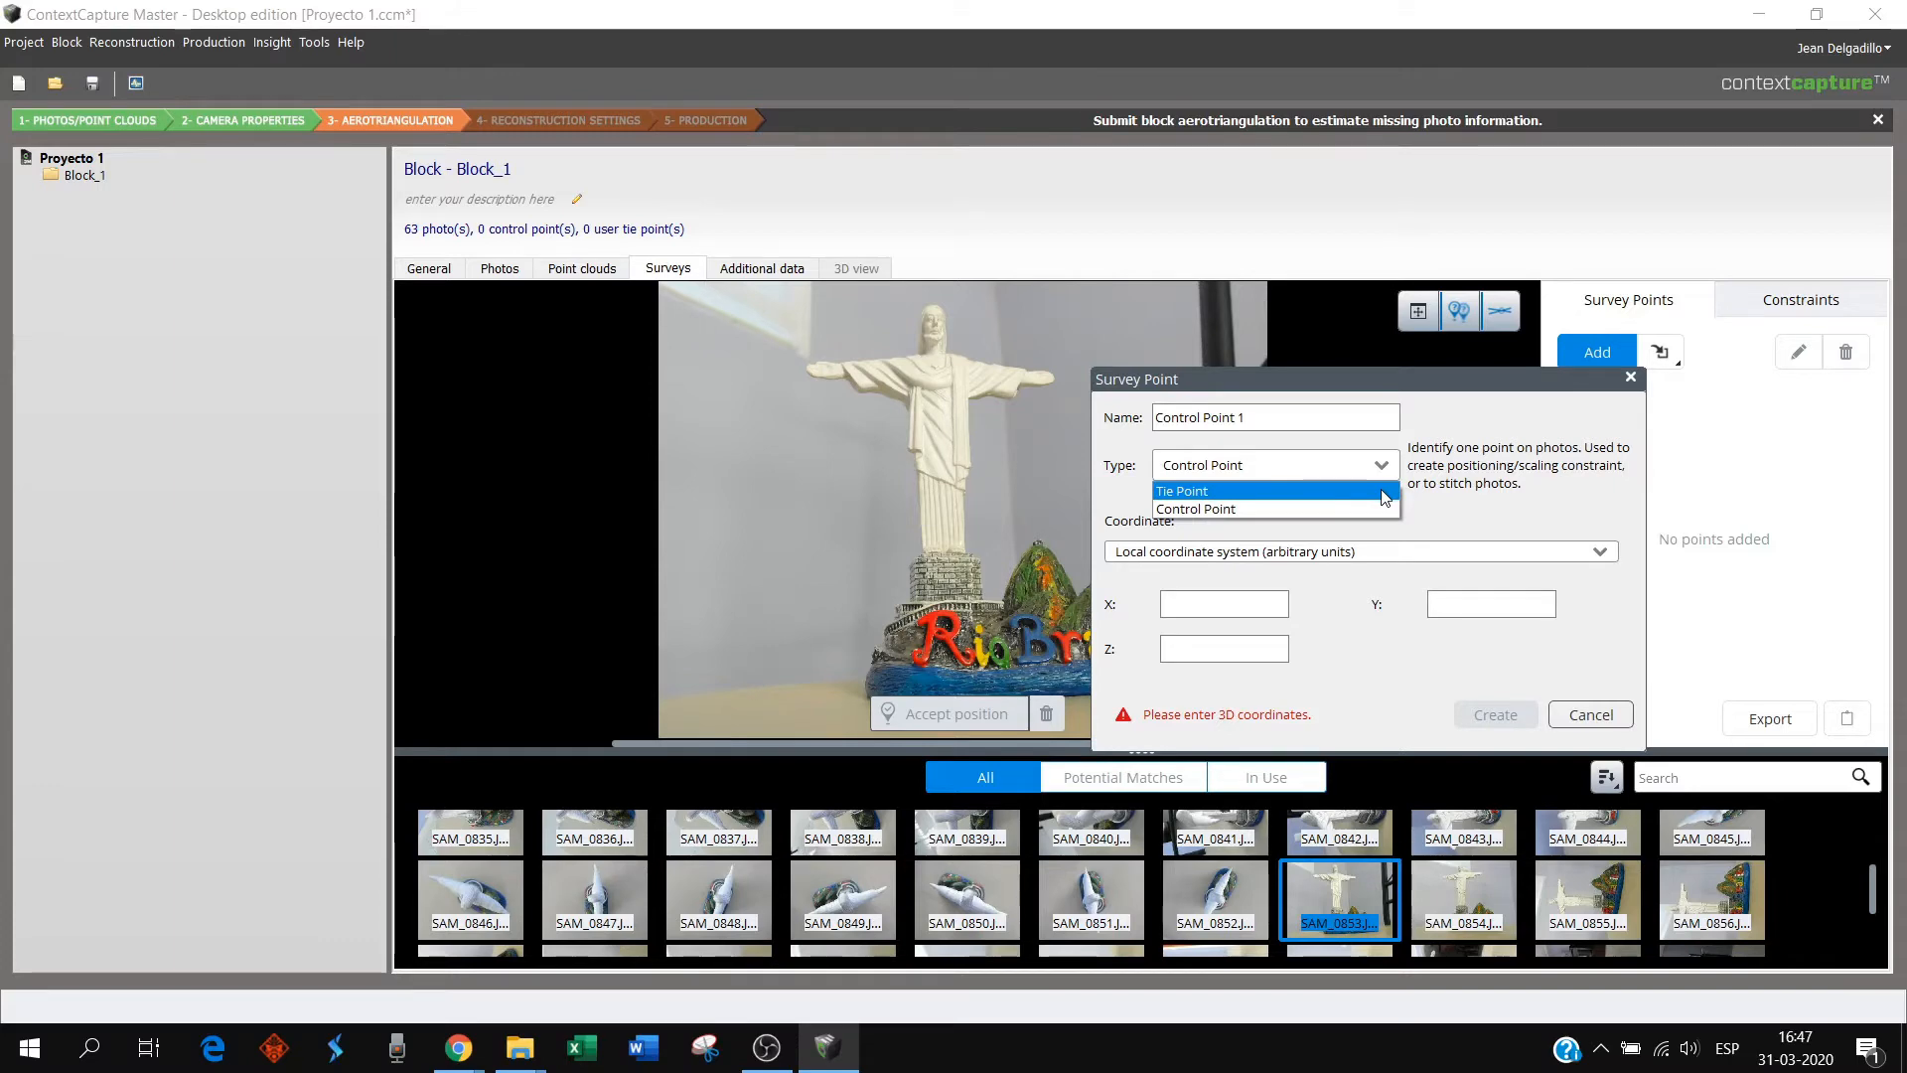
{"action": "left_click", "coordinate": [1194, 492]}
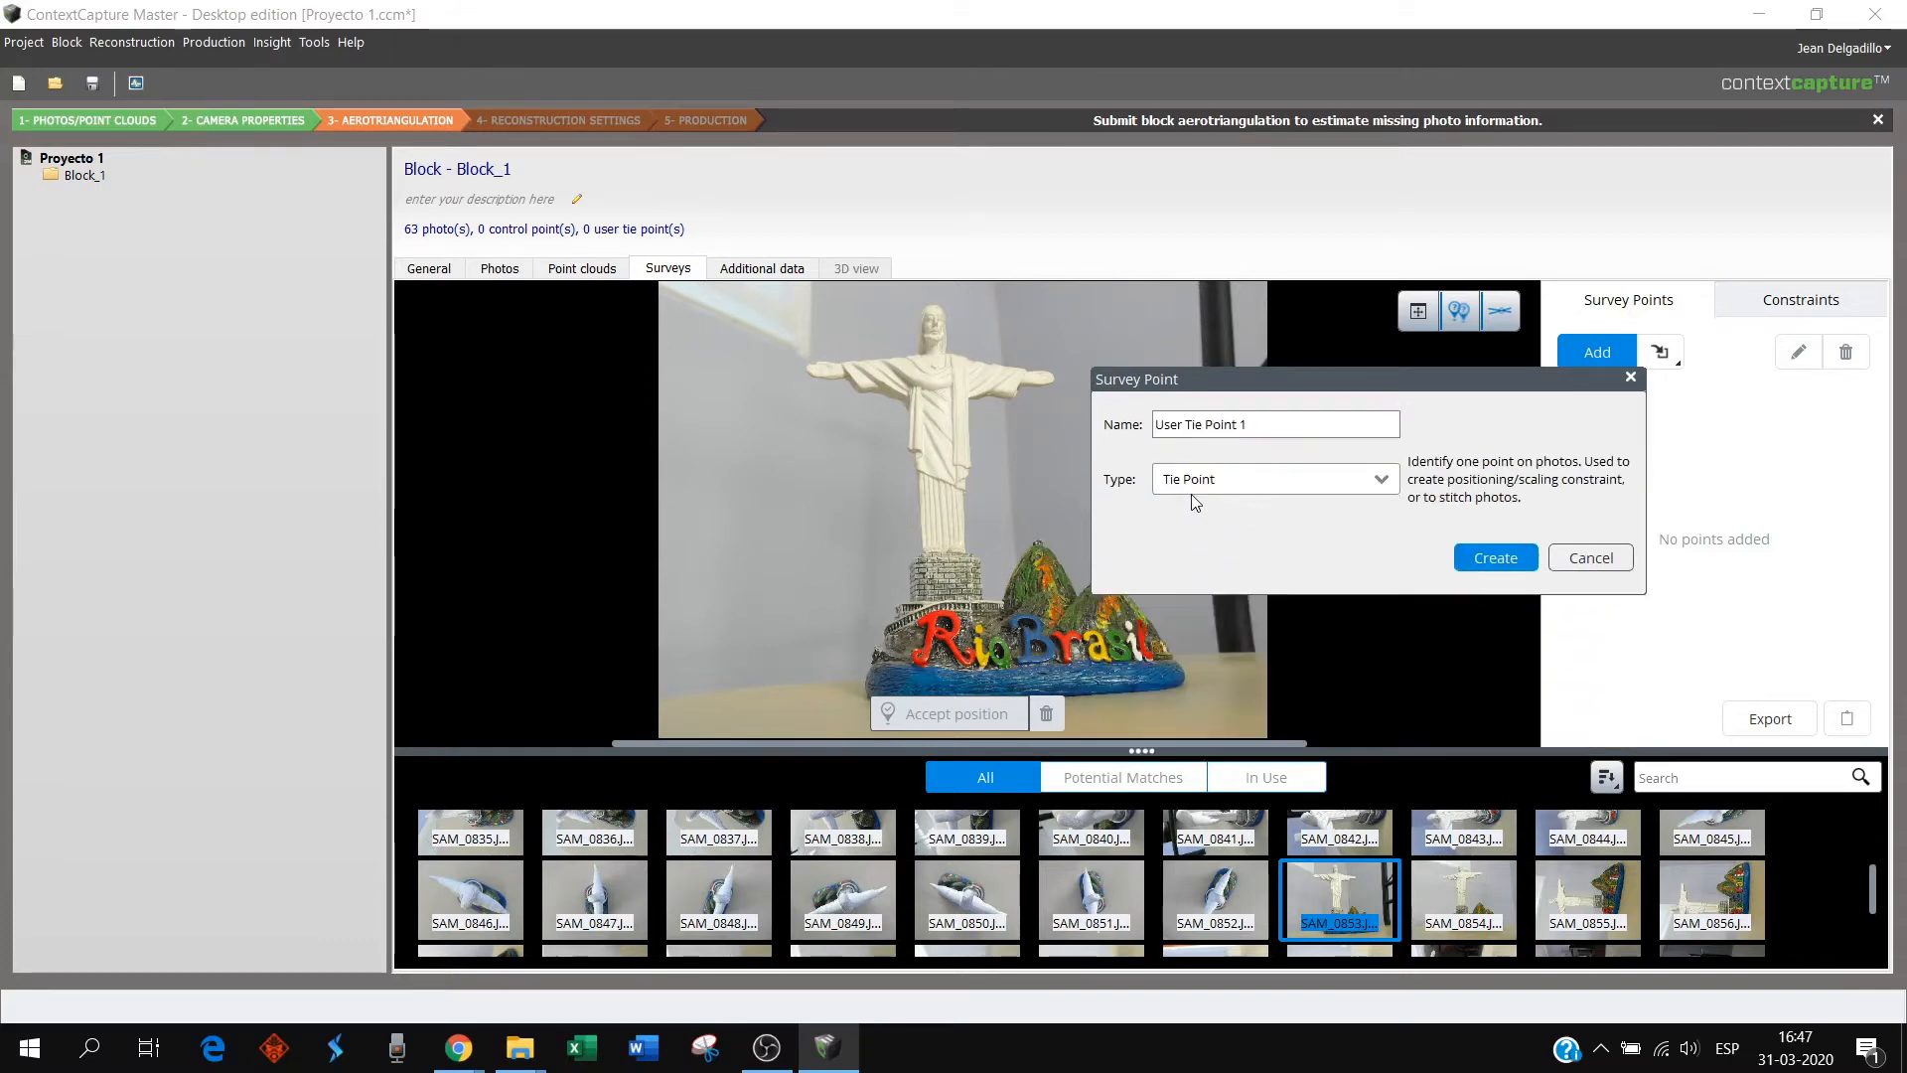
{"action": "left_click", "coordinate": [1288, 427]}
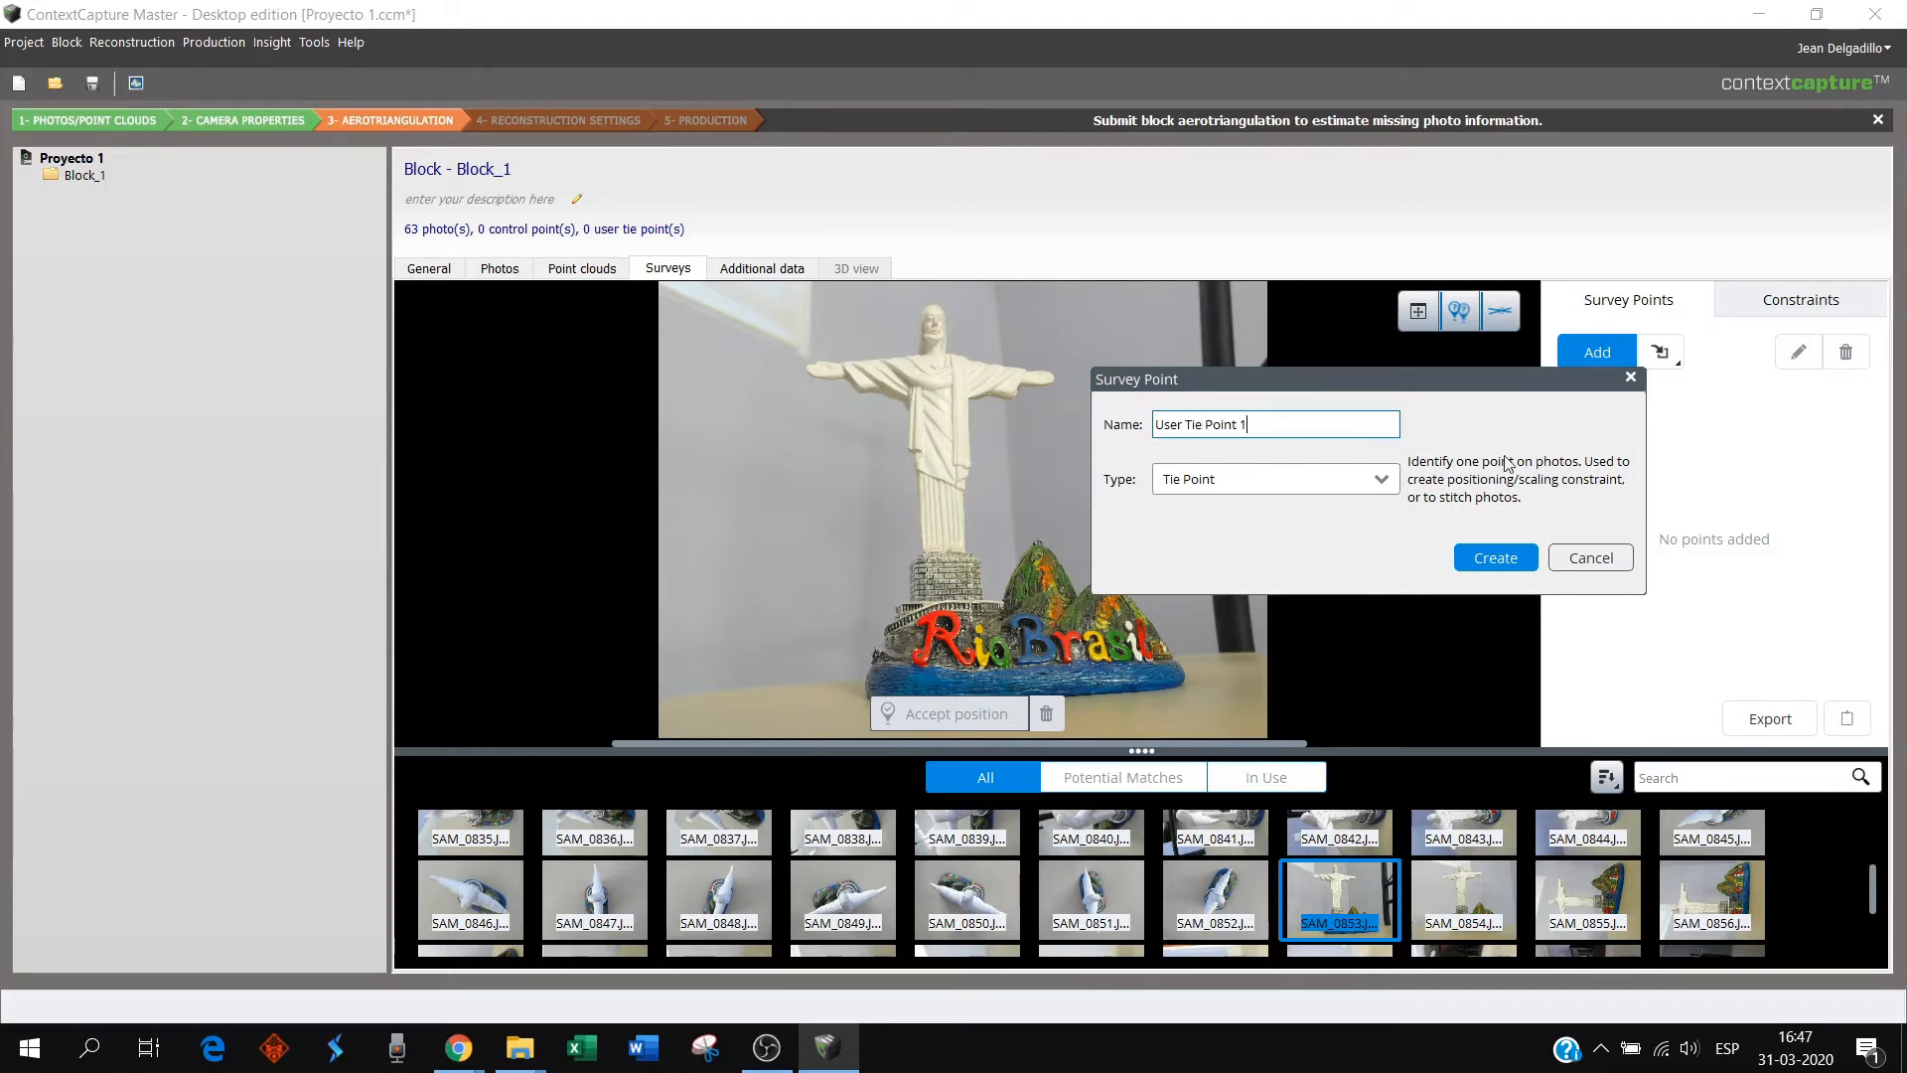
{"action": "left_click", "coordinate": [1513, 558]}
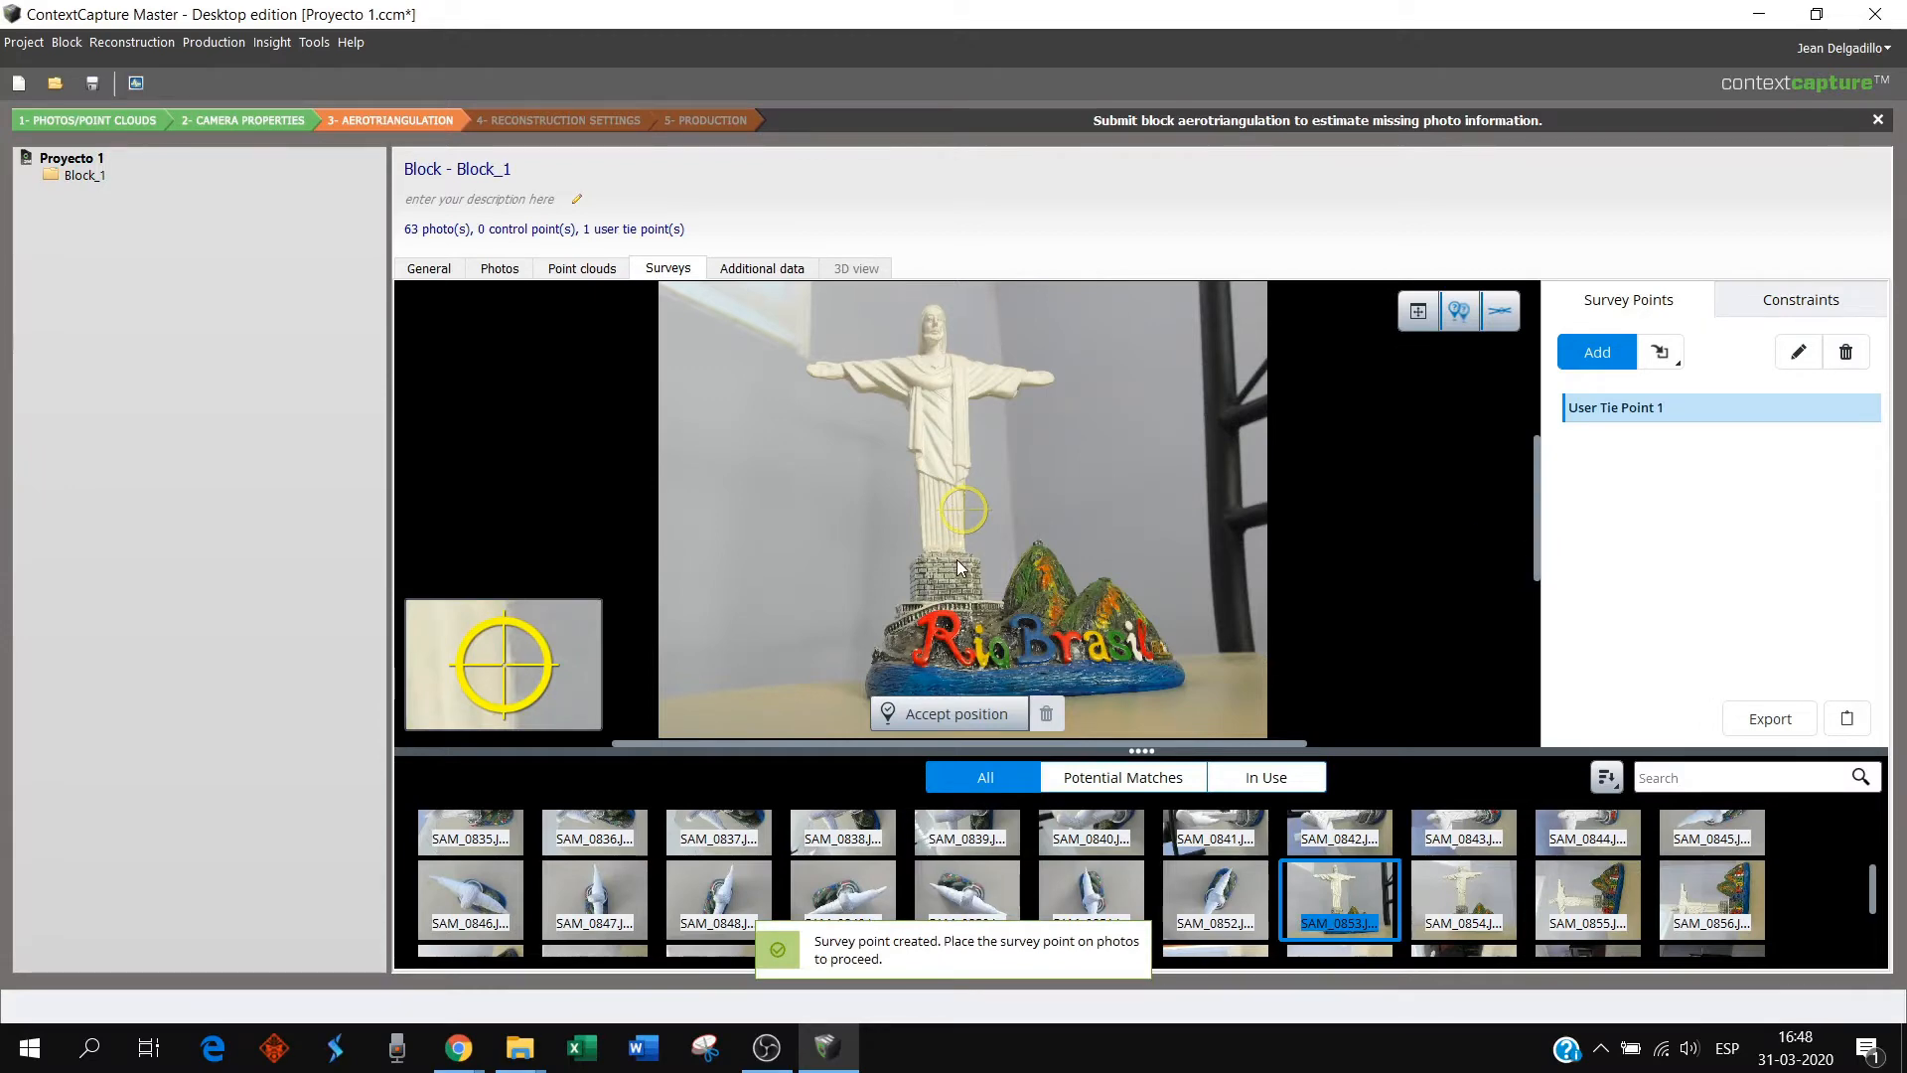
- Move the User Tie Point 1 marker in photo SAM_0853 near a brick joint at the upper left of the statue's pedestal
{"action": "scroll", "coordinate": [916, 571], "scroll_direction": "up", "scroll_amount": 5}
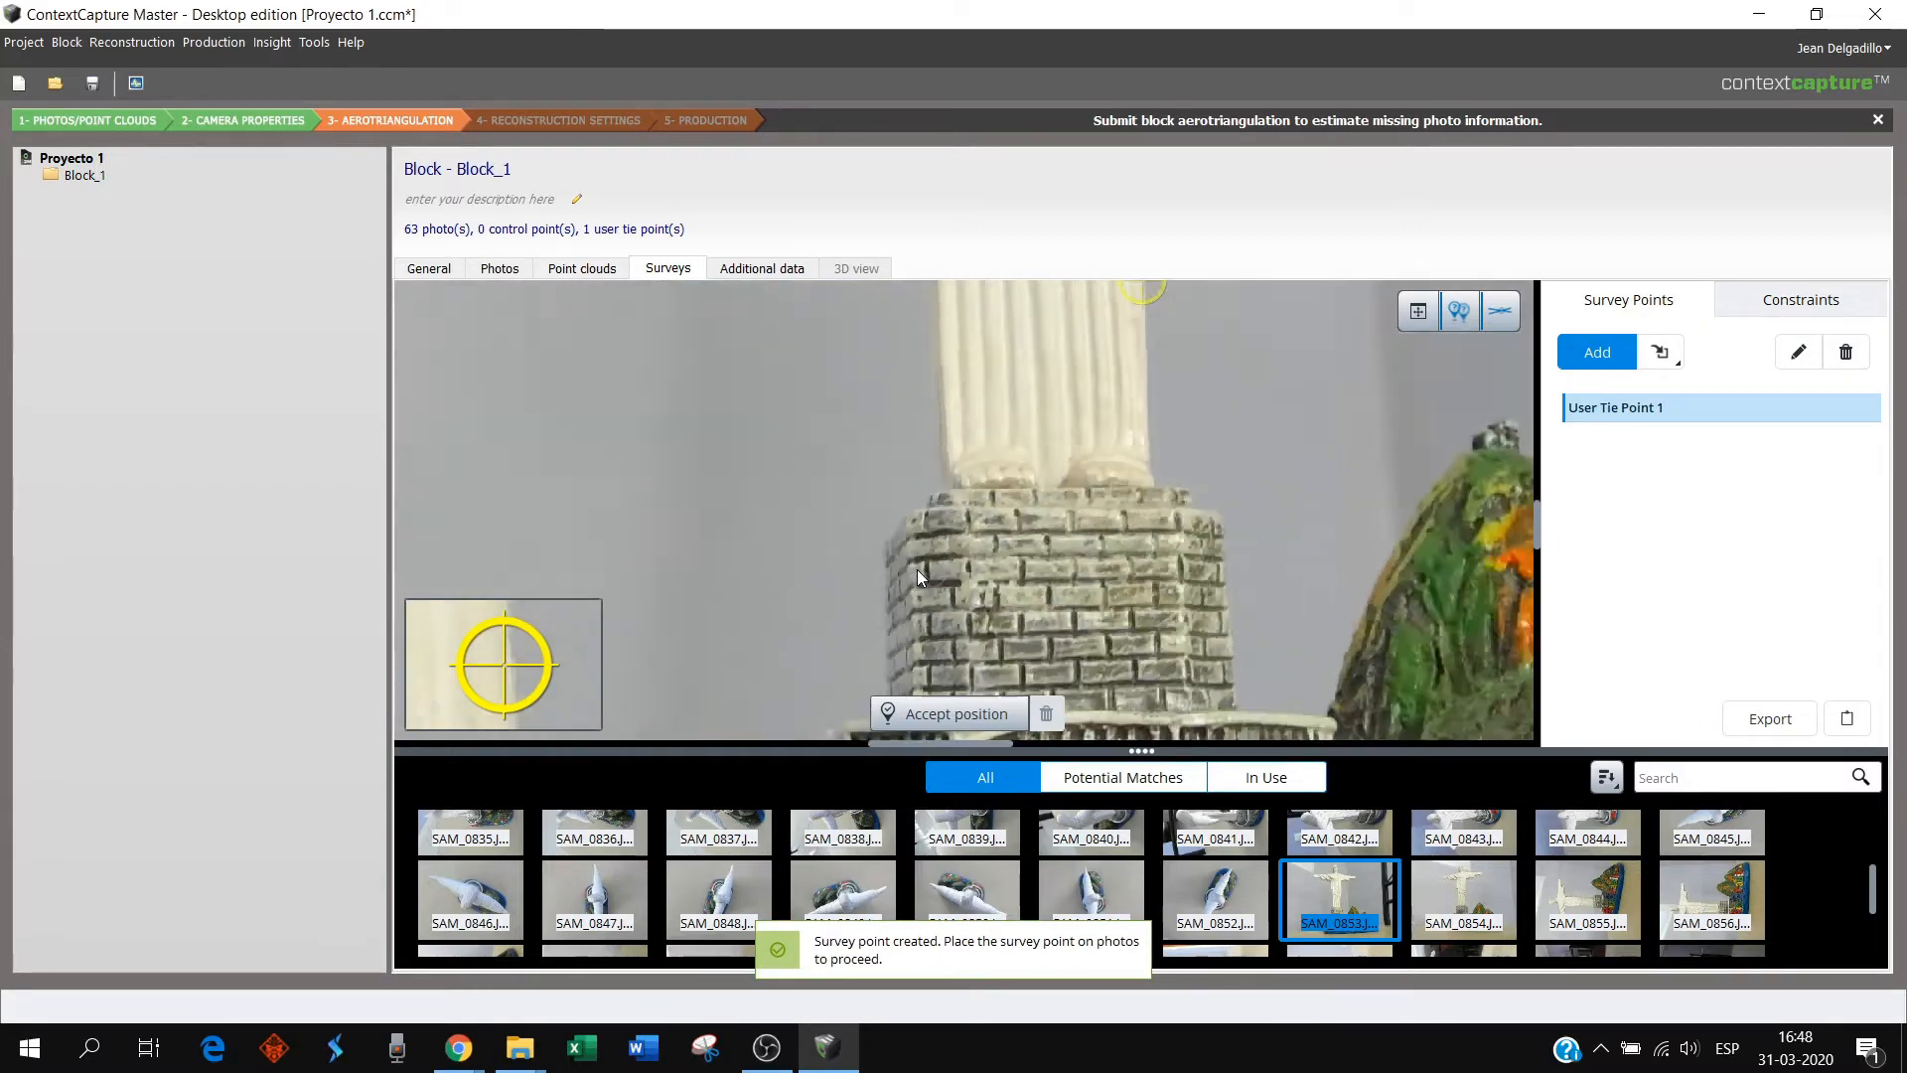
{"action": "scroll", "coordinate": [915, 569], "scroll_direction": "down", "scroll_amount": 3}
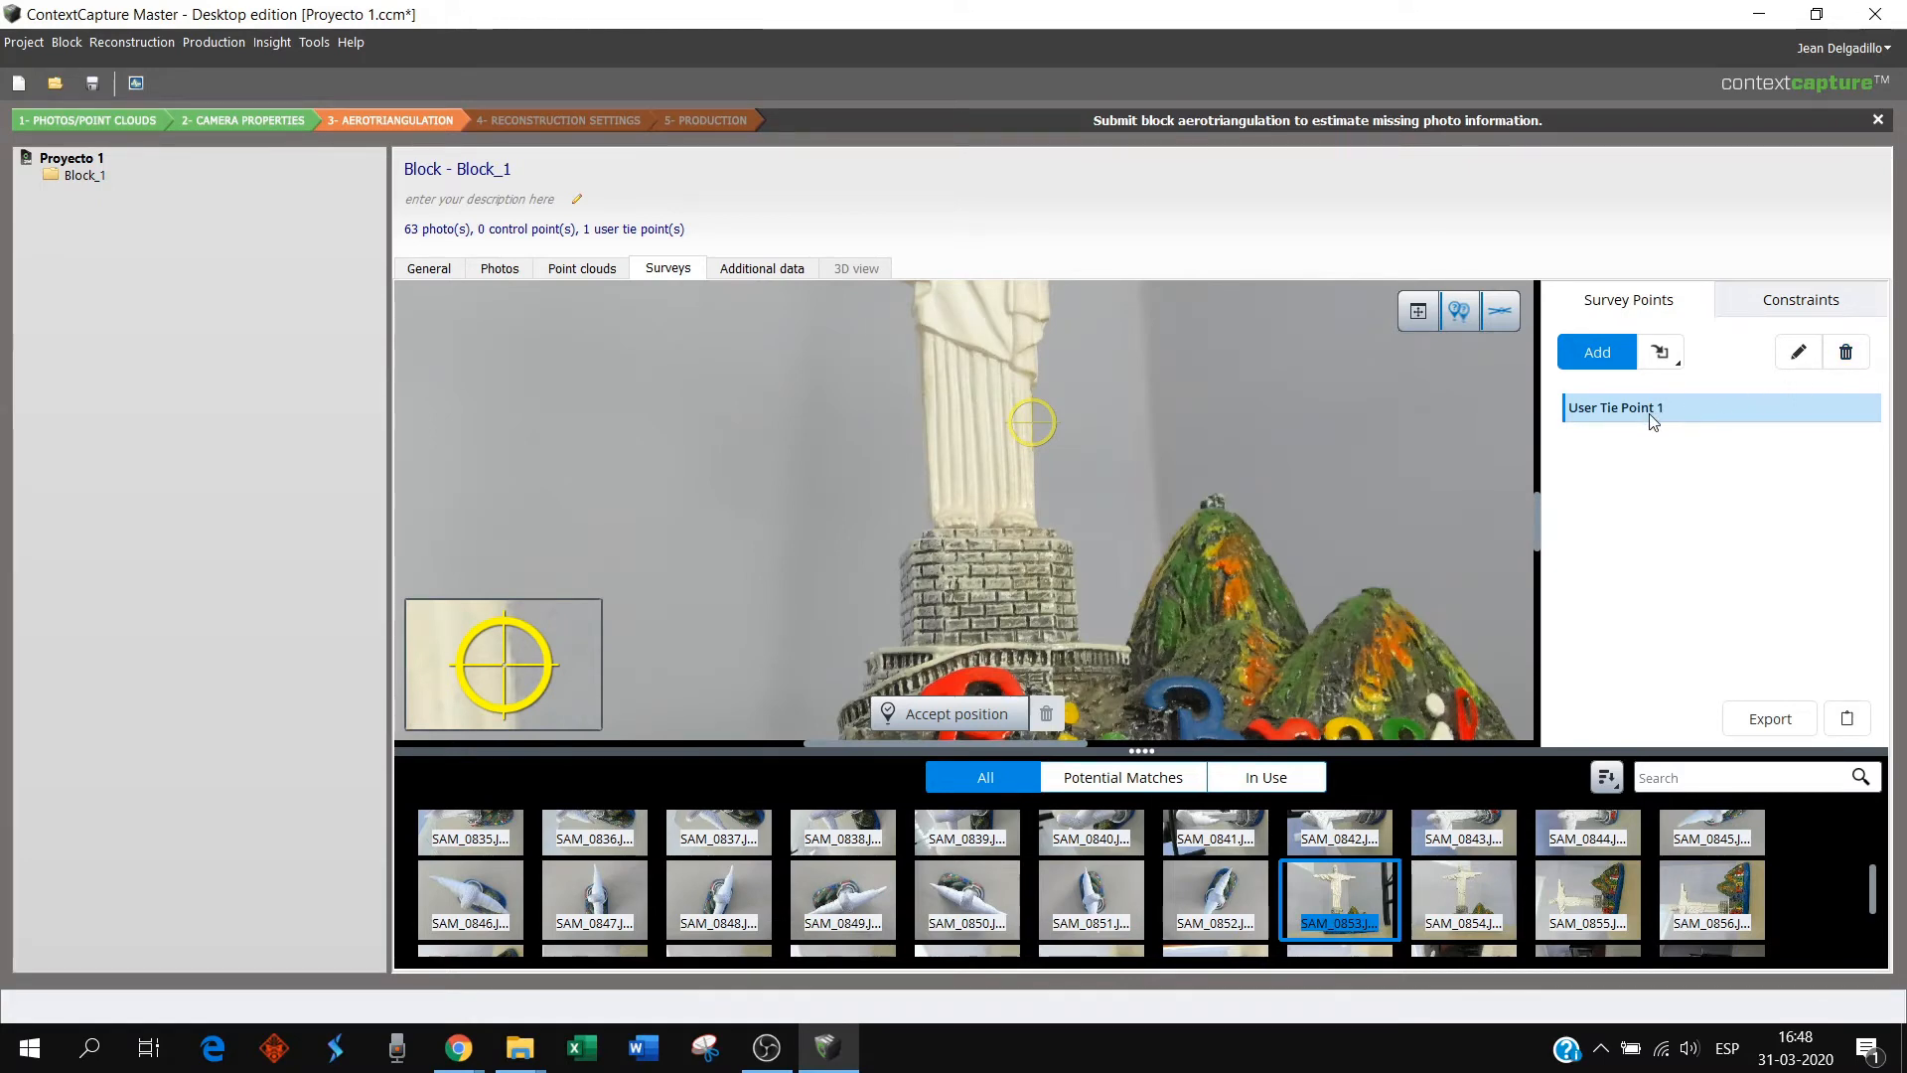
{"action": "mouse_move", "coordinate": [1650, 418]}
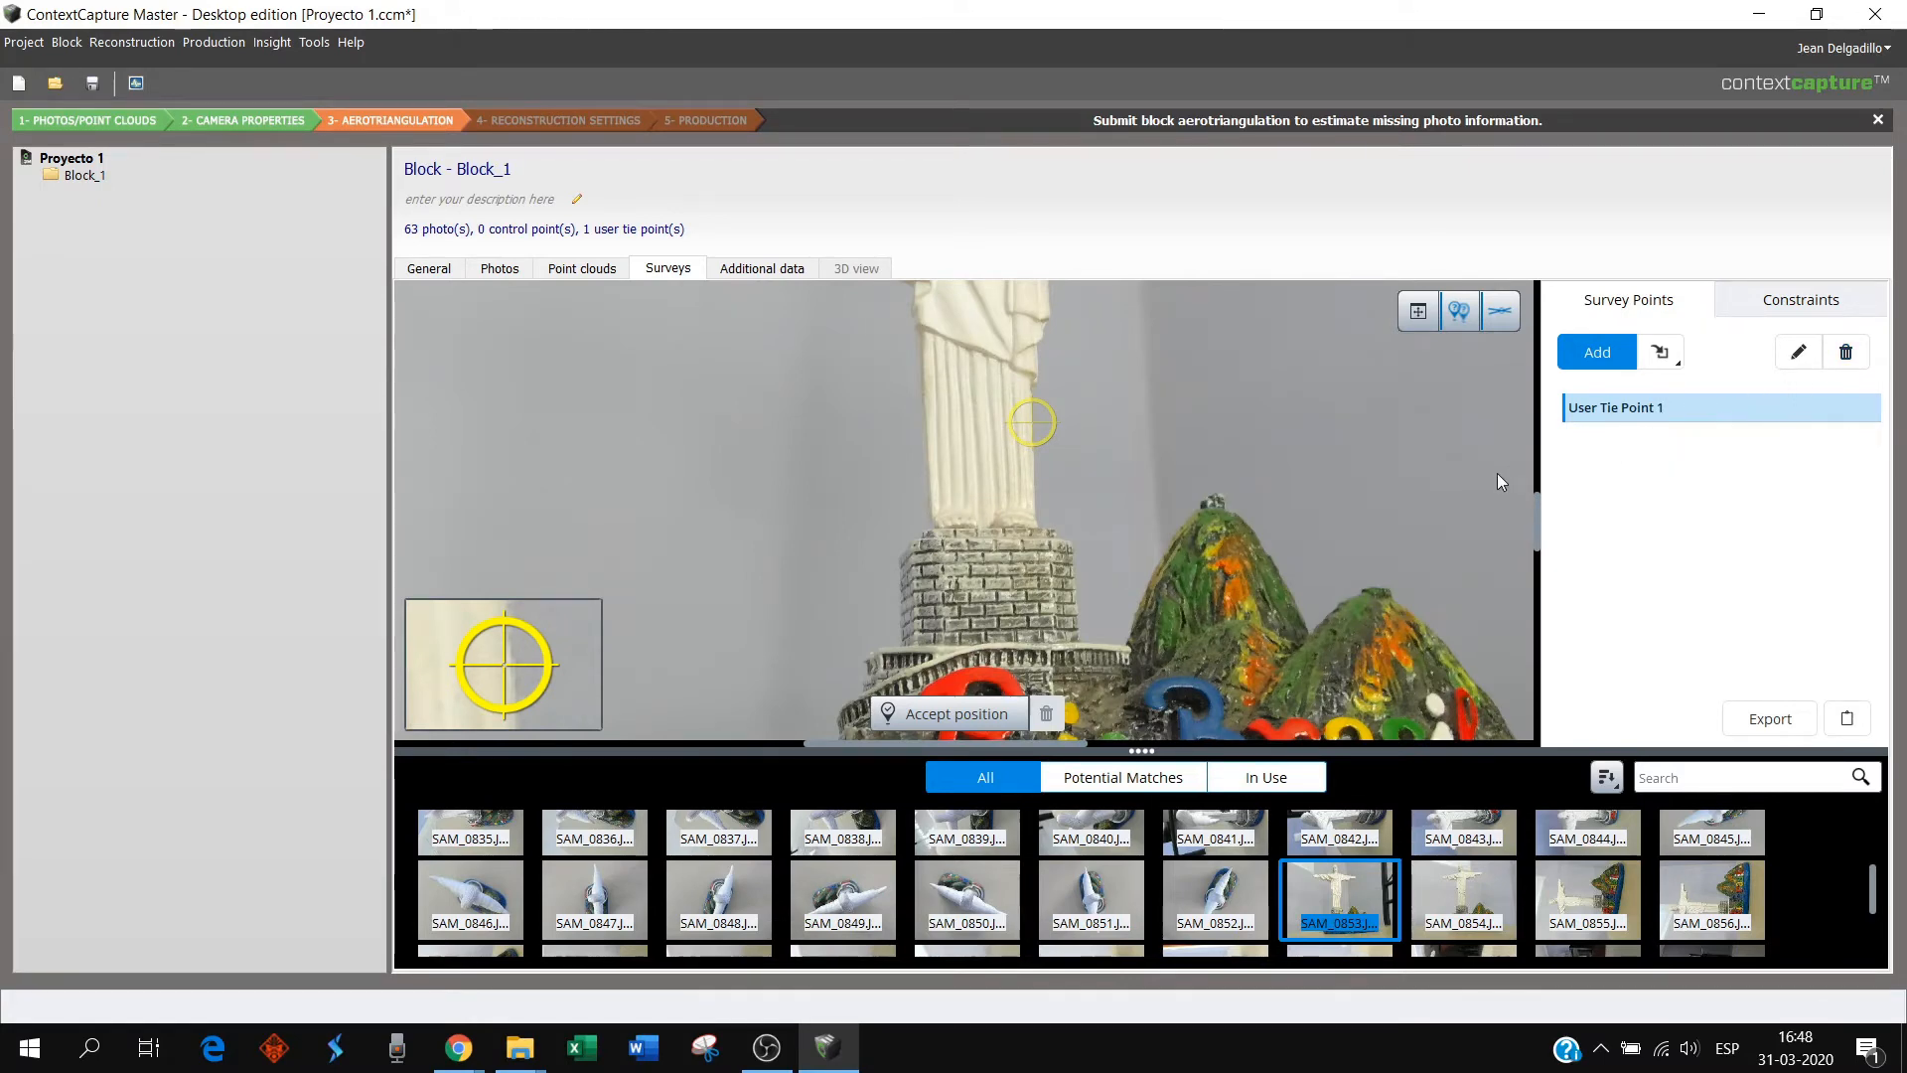
{"action": "scroll", "coordinate": [963, 500], "scroll_direction": "up", "scroll_amount": 2}
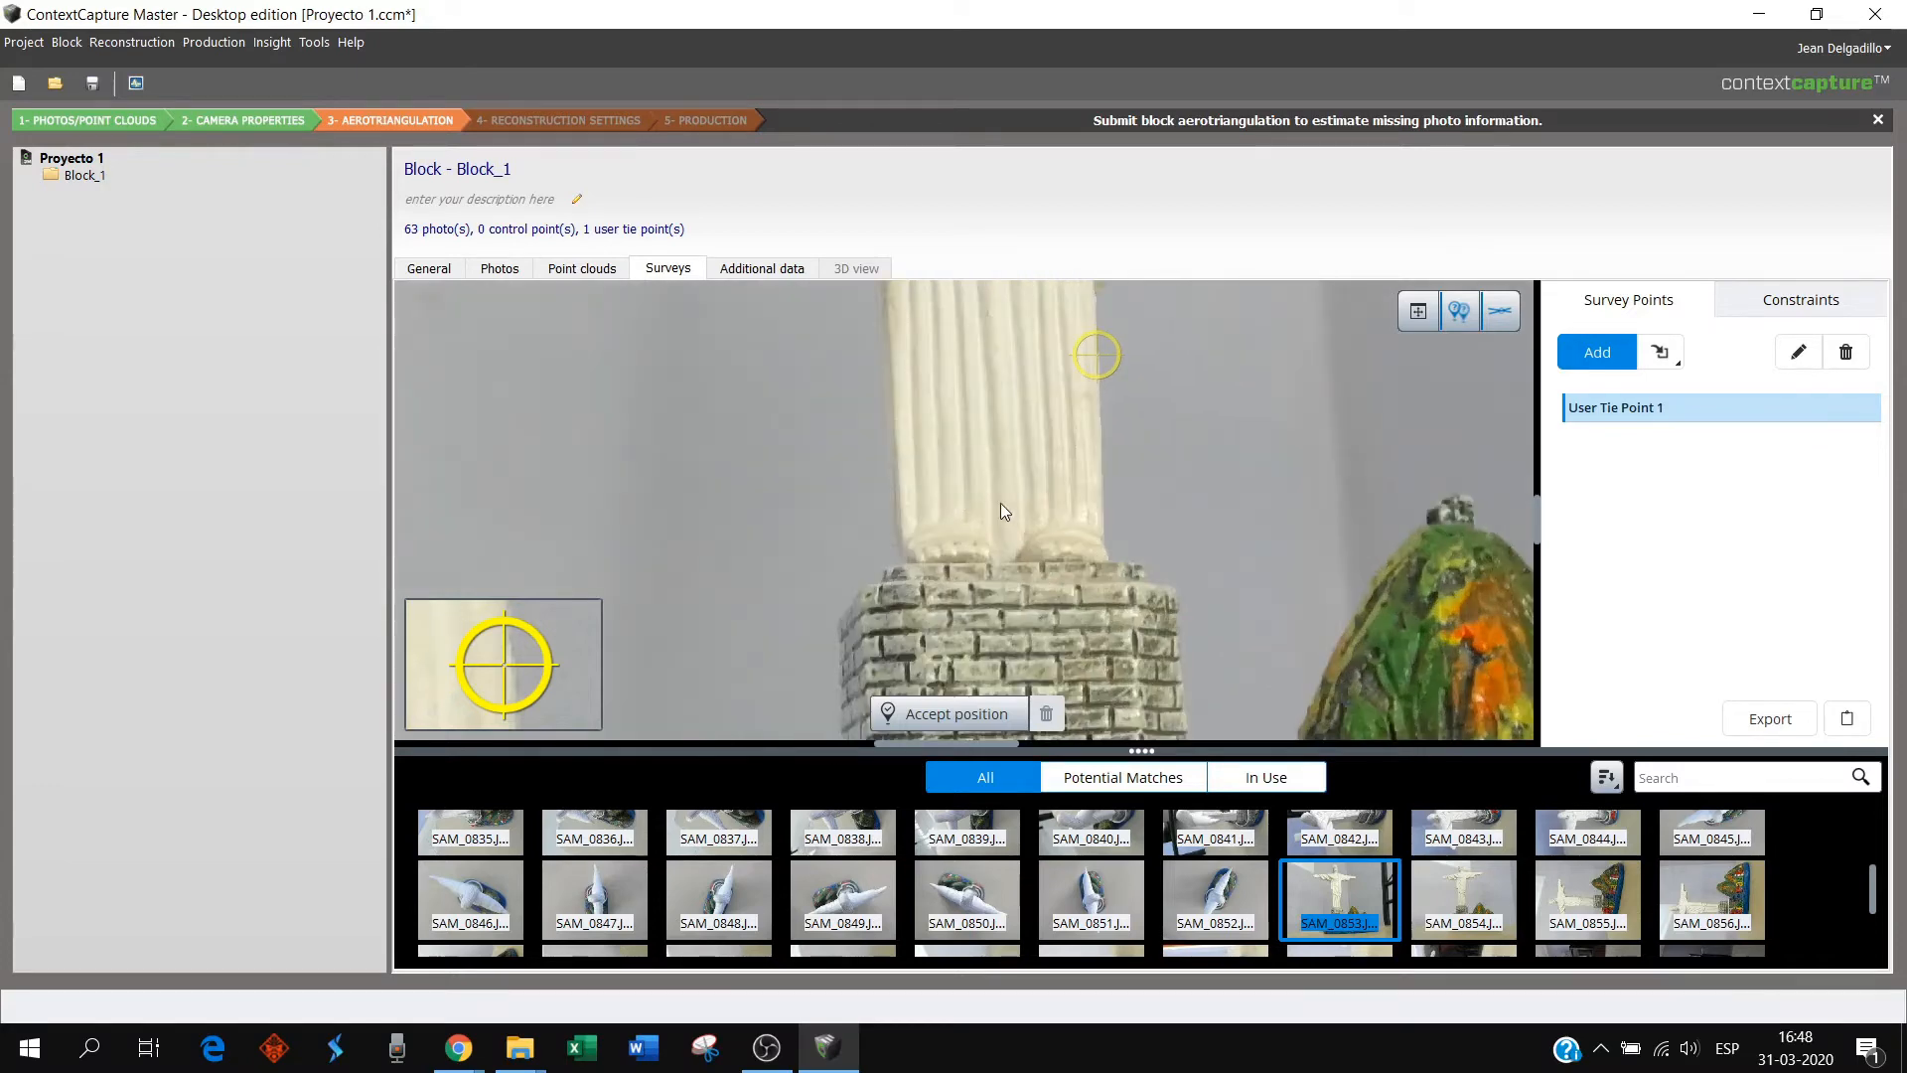
{"action": "mouse_move", "coordinate": [1097, 354]}
{"action": "left_mouse_down"}
{"action": "mouse_move", "coordinate": [990, 566]}
{"action": "mouse_move", "coordinate": [915, 604]}
{"action": "left_mouse_up"}
{"action": "scroll", "coordinate": [922, 613], "scroll_direction": "up", "scroll_amount": 2}
{"action": "scroll", "coordinate": [922, 613], "scroll_direction": "up", "scroll_amount": 5}
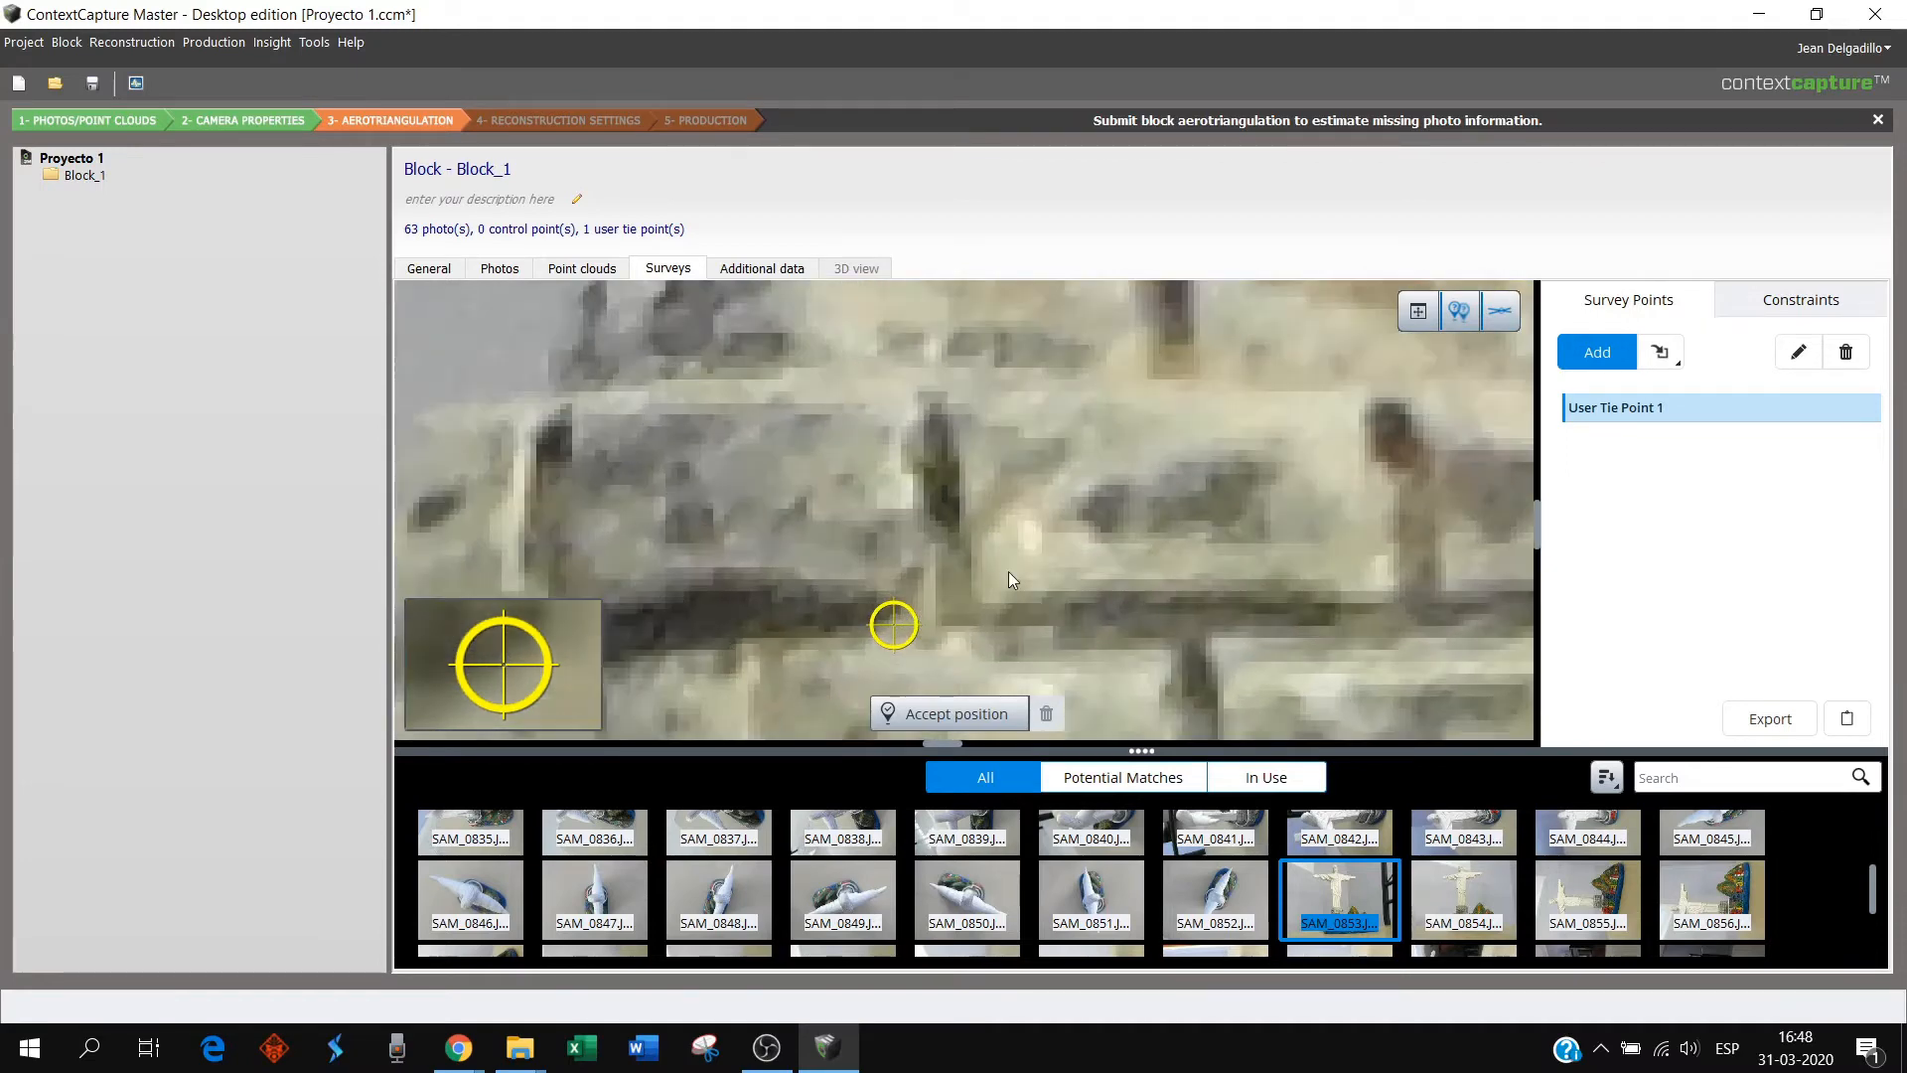
{"action": "scroll", "coordinate": [872, 514], "scroll_direction": "up", "scroll_amount": 3}
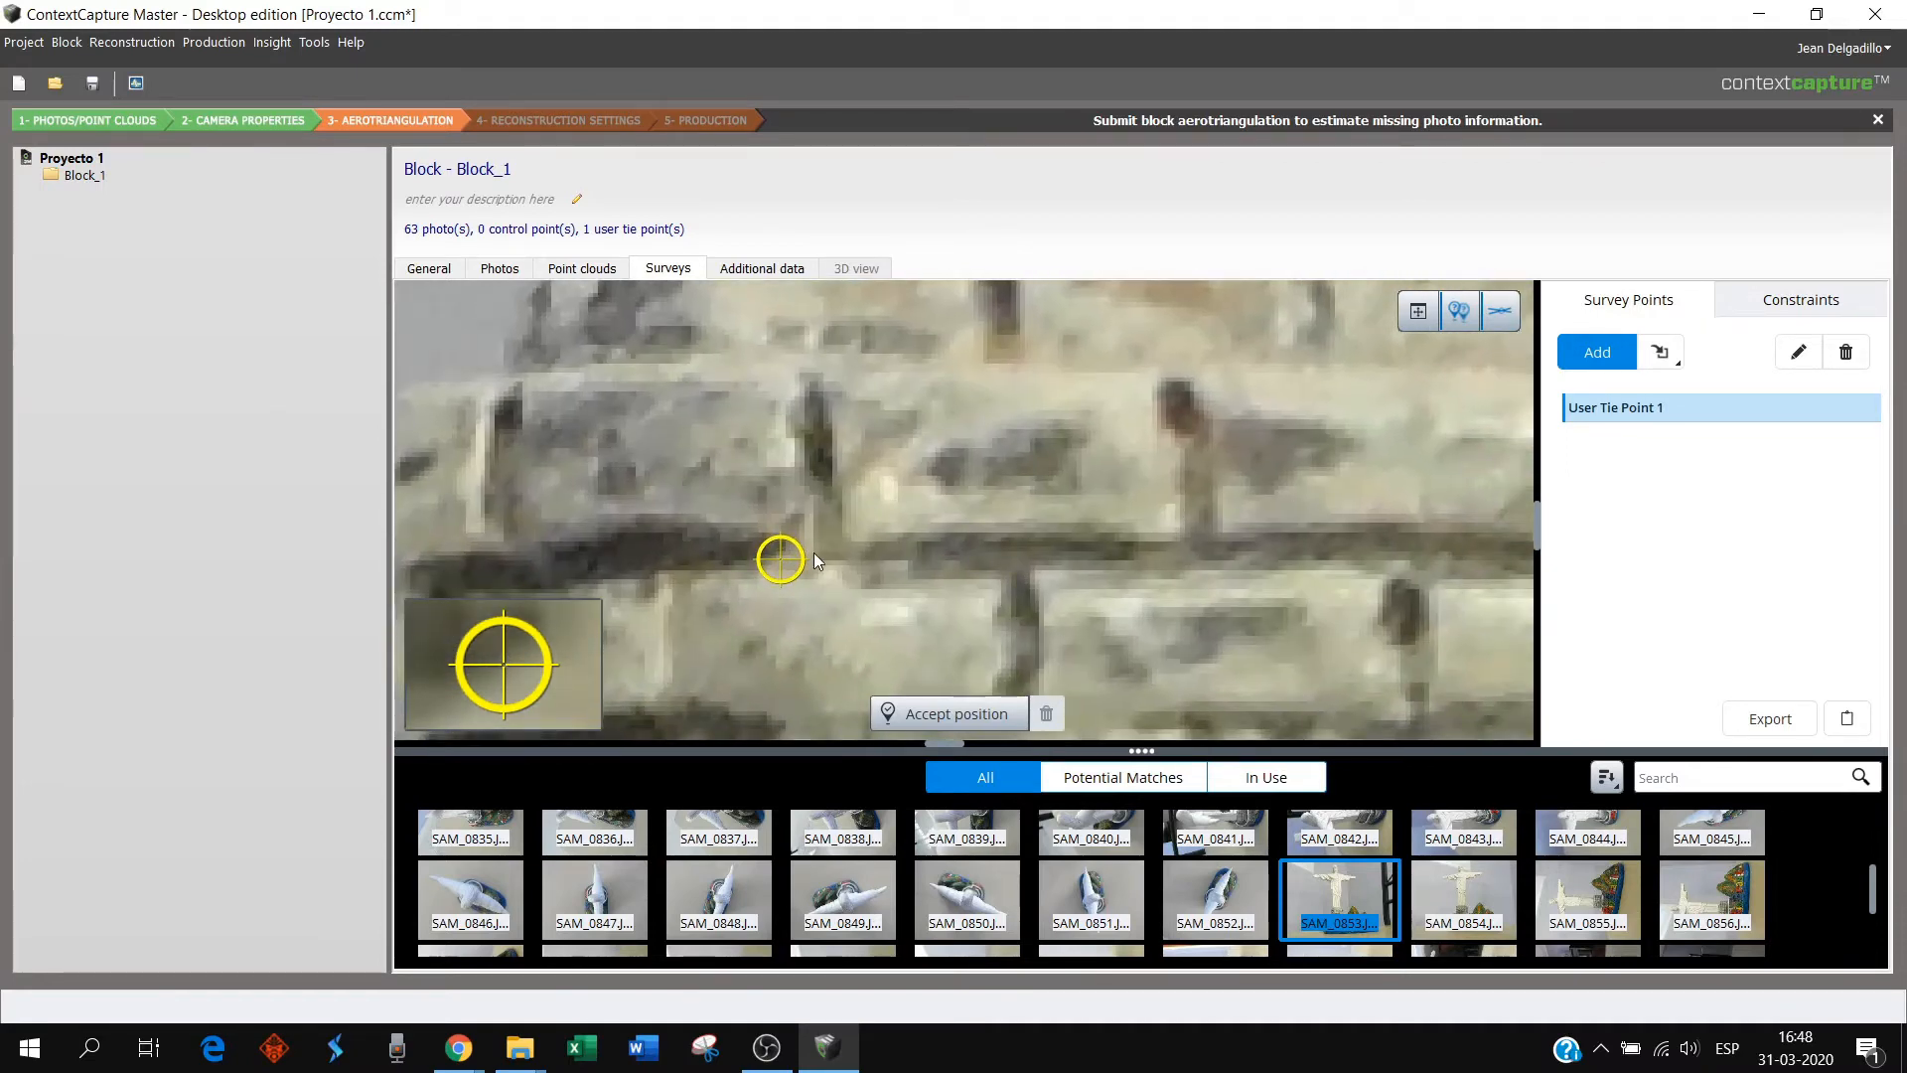
- Centre the marker on the joint crossing below the second brick row and accept it as User Tie Point 1's position in SAM_0853
{"action": "left_click_drag", "start_coordinate": [764, 564], "coordinate": [812, 560]}
{"action": "scroll", "coordinate": [909, 510], "scroll_direction": "down", "scroll_amount": 6}
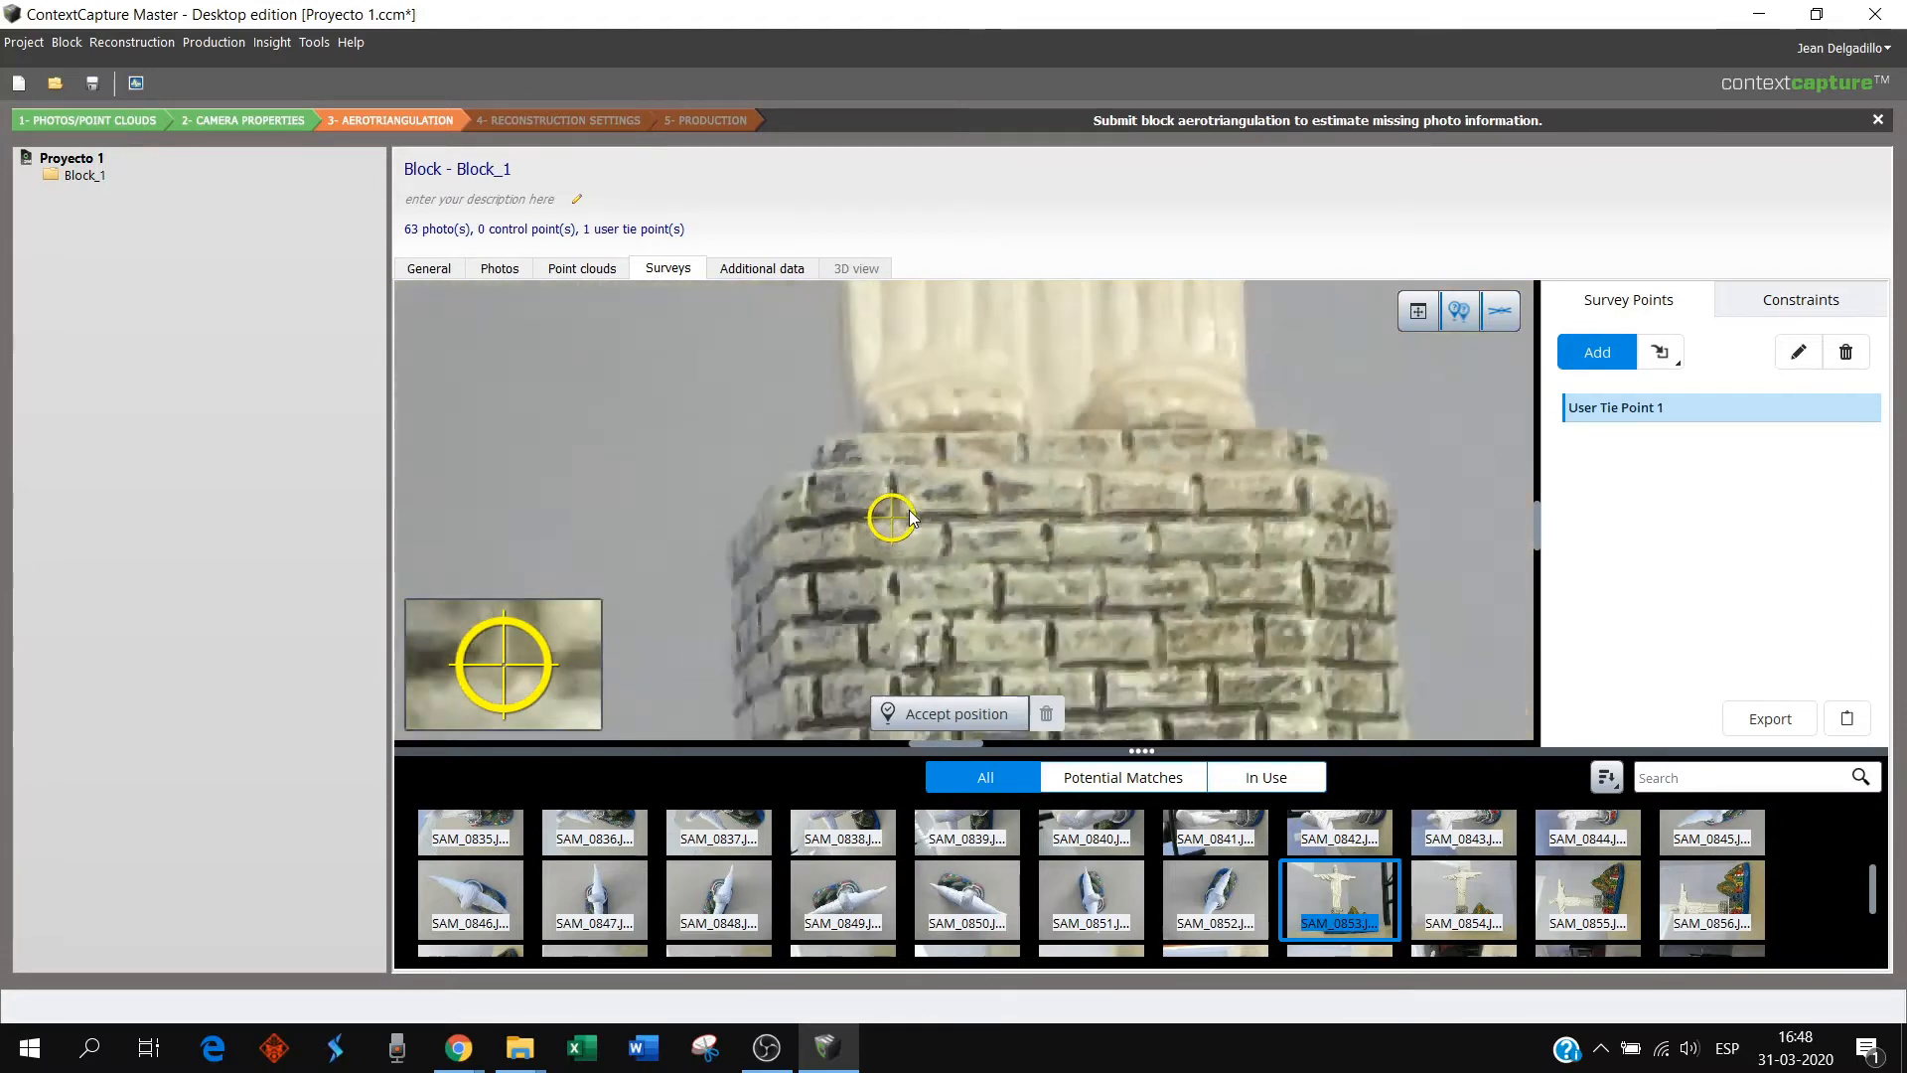
{"action": "scroll", "coordinate": [1081, 513], "scroll_direction": "down", "scroll_amount": 4}
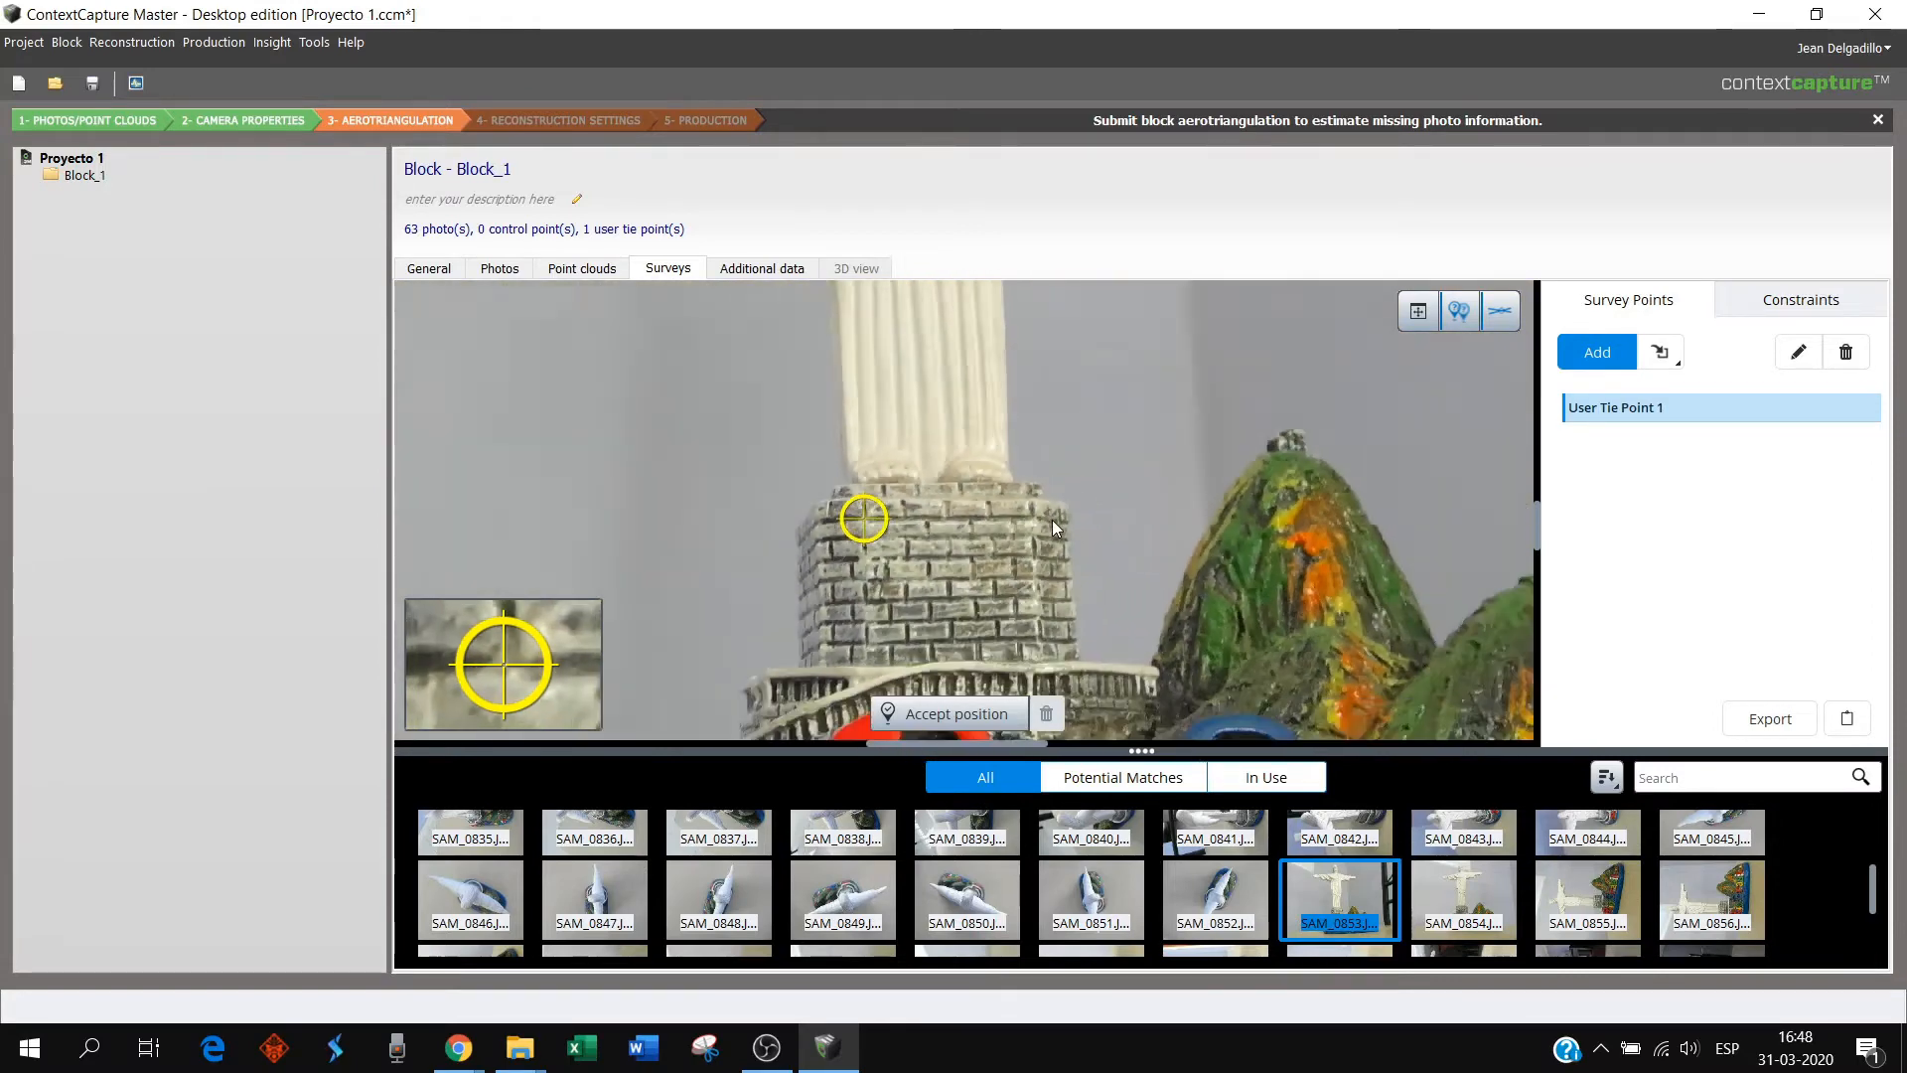
{"action": "scroll", "coordinate": [894, 536], "scroll_direction": "up", "scroll_amount": 10}
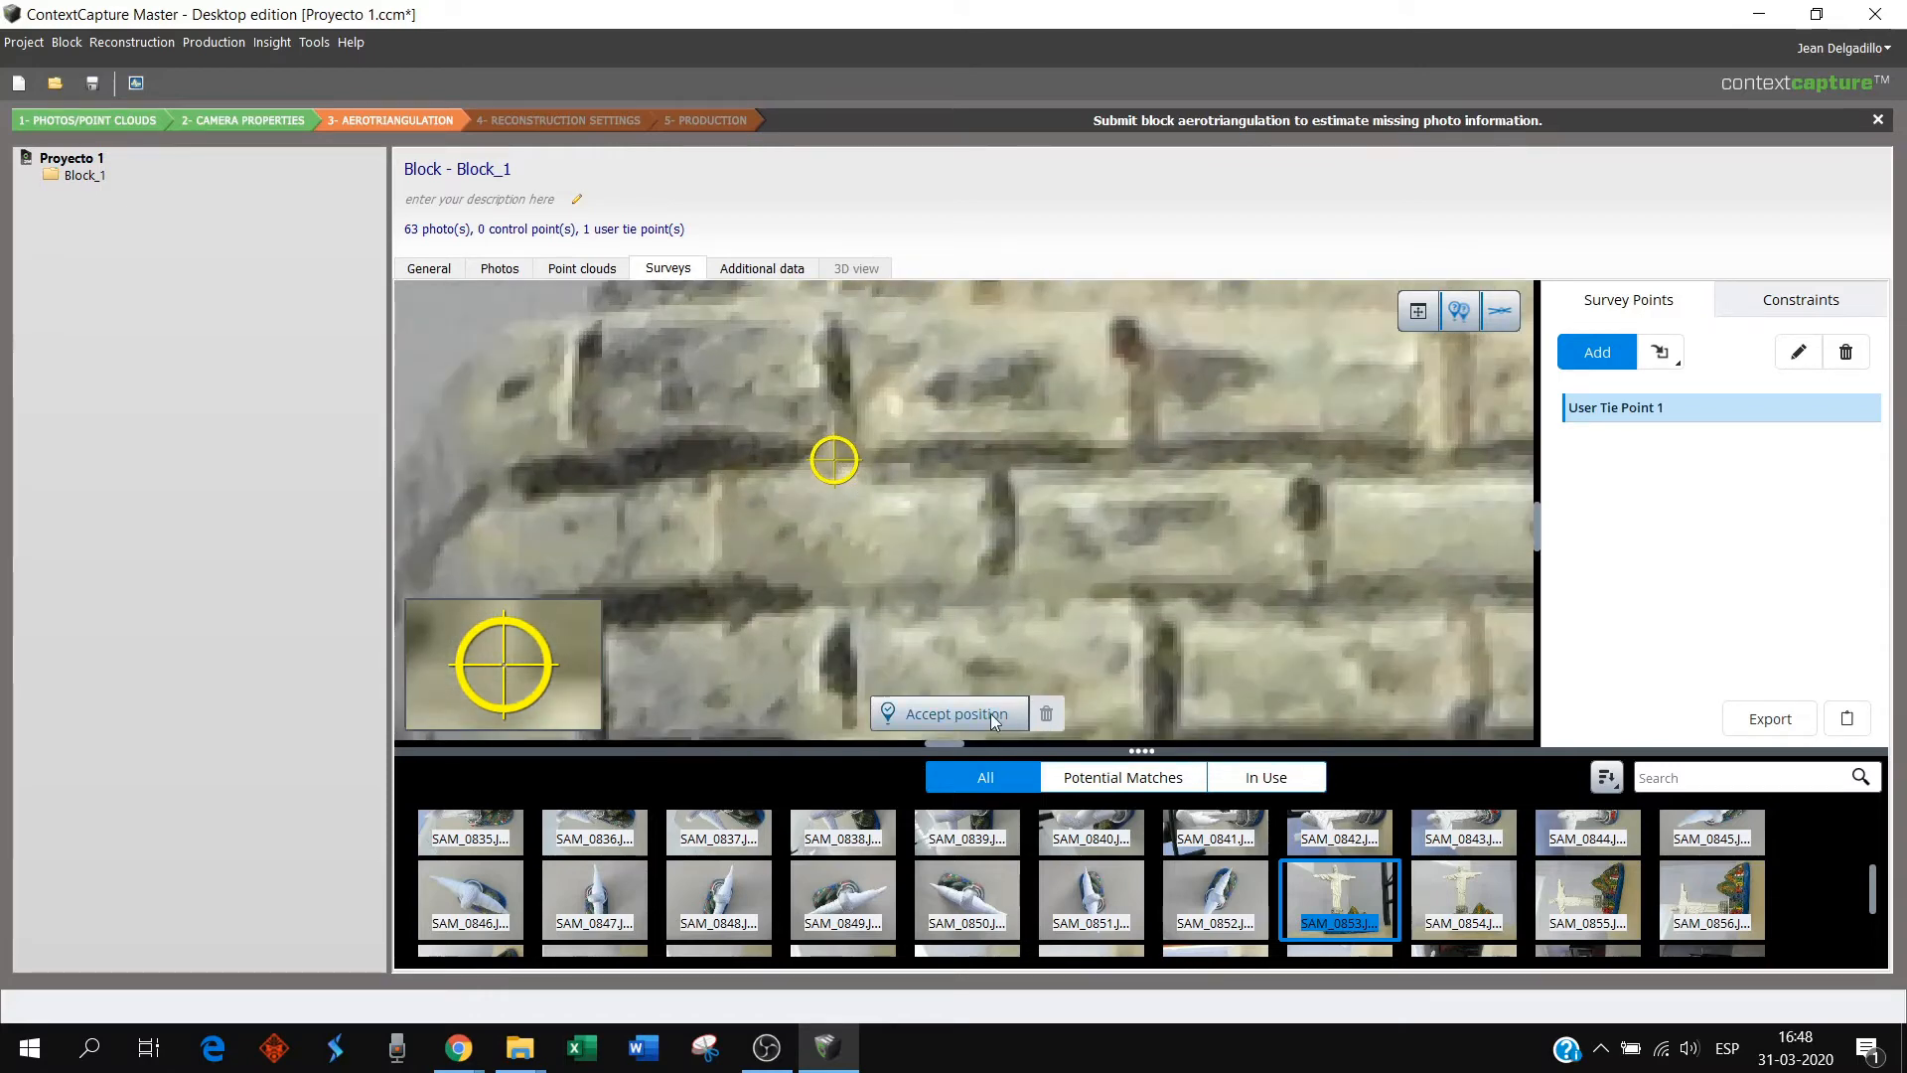
{"action": "left_click", "coordinate": [990, 713]}
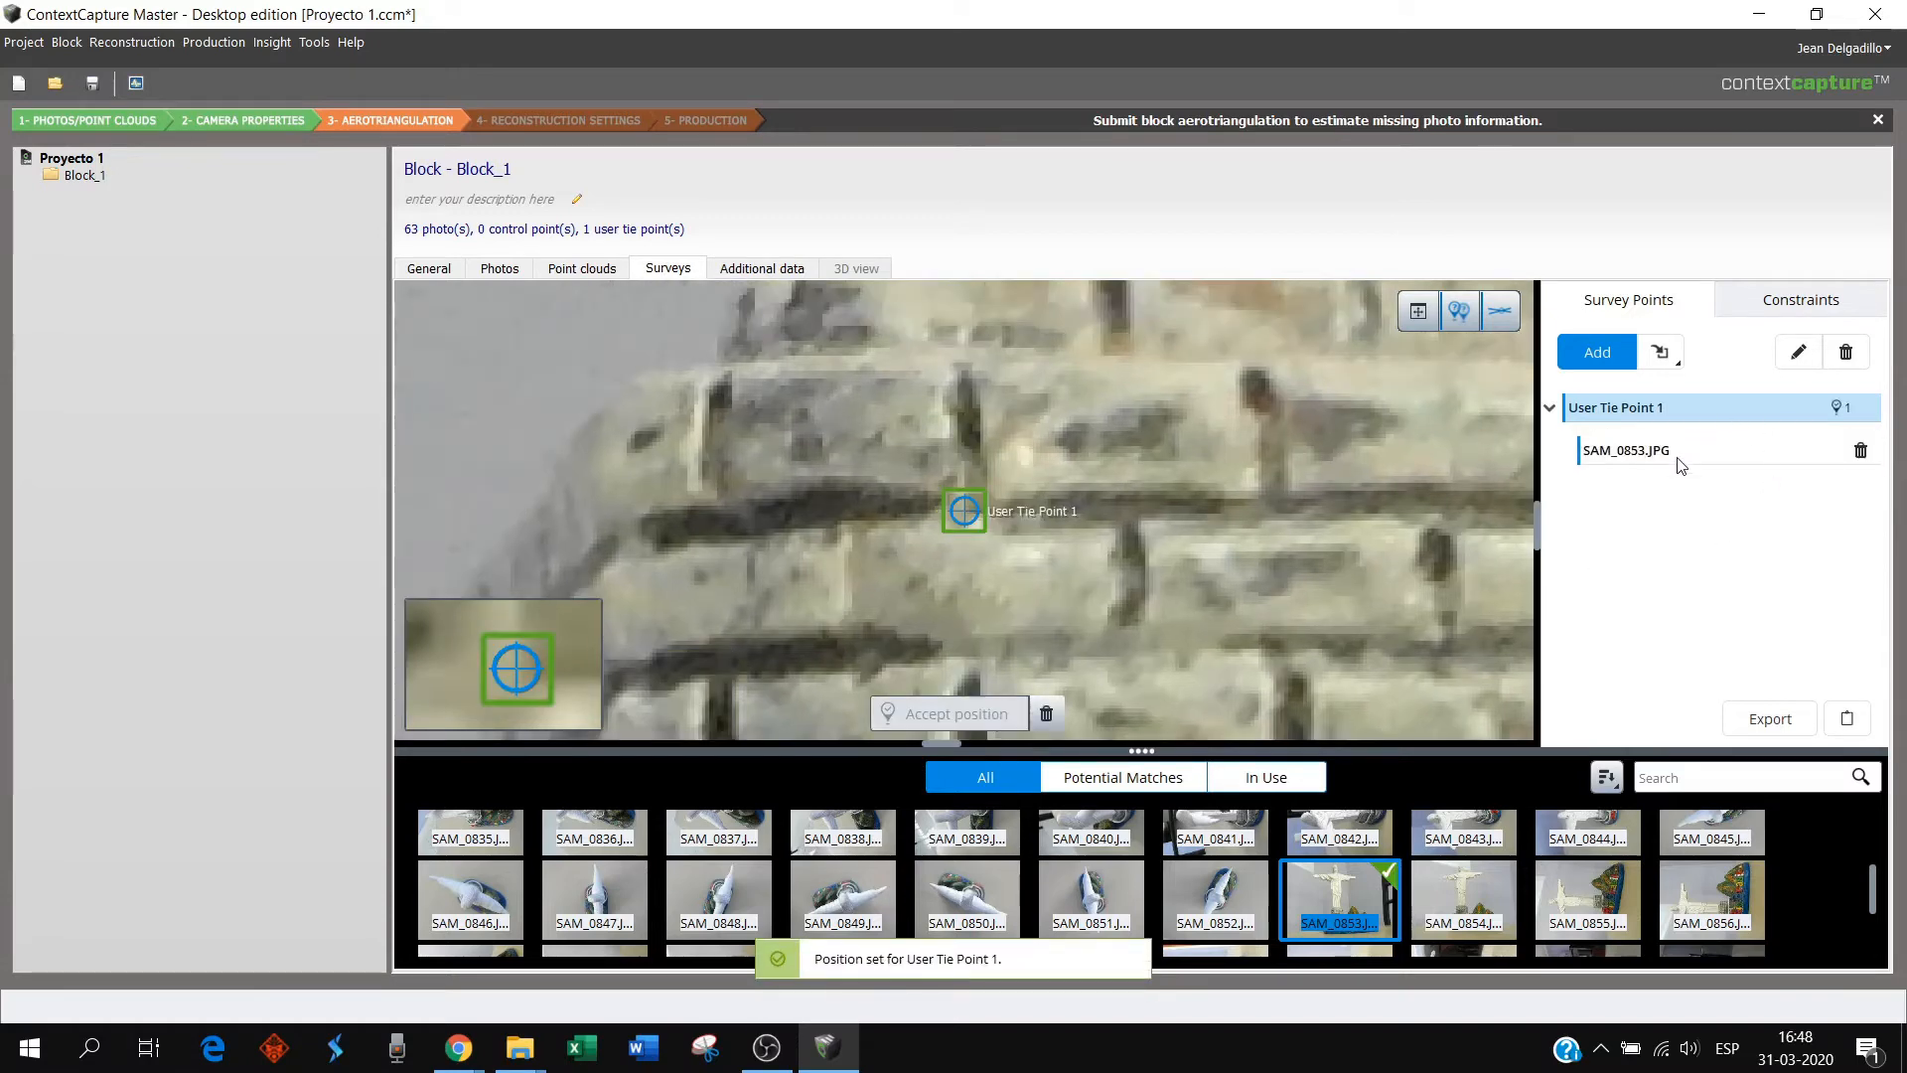
- Create a second survey point of type Tie Point named User Tie Point 2
{"action": "left_click", "coordinate": [1606, 357]}
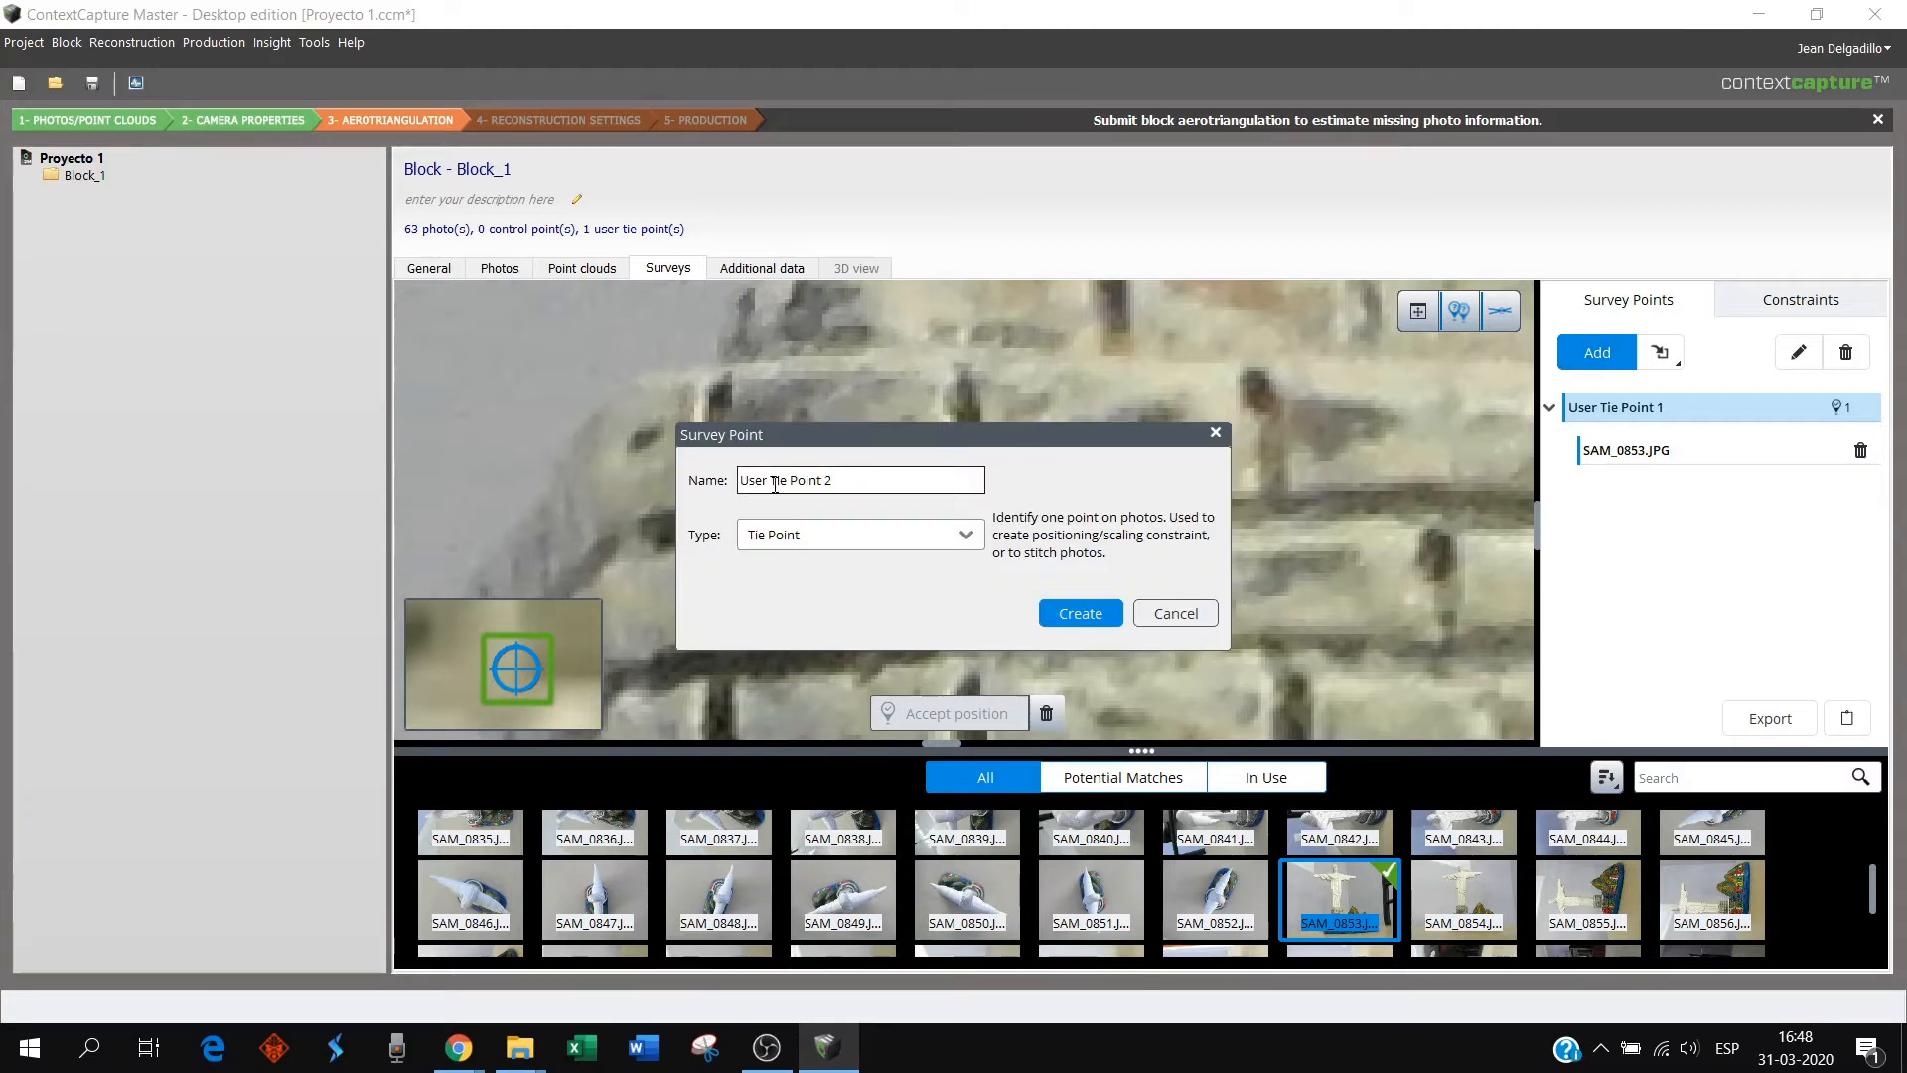
{"action": "left_click", "coordinate": [1080, 614]}
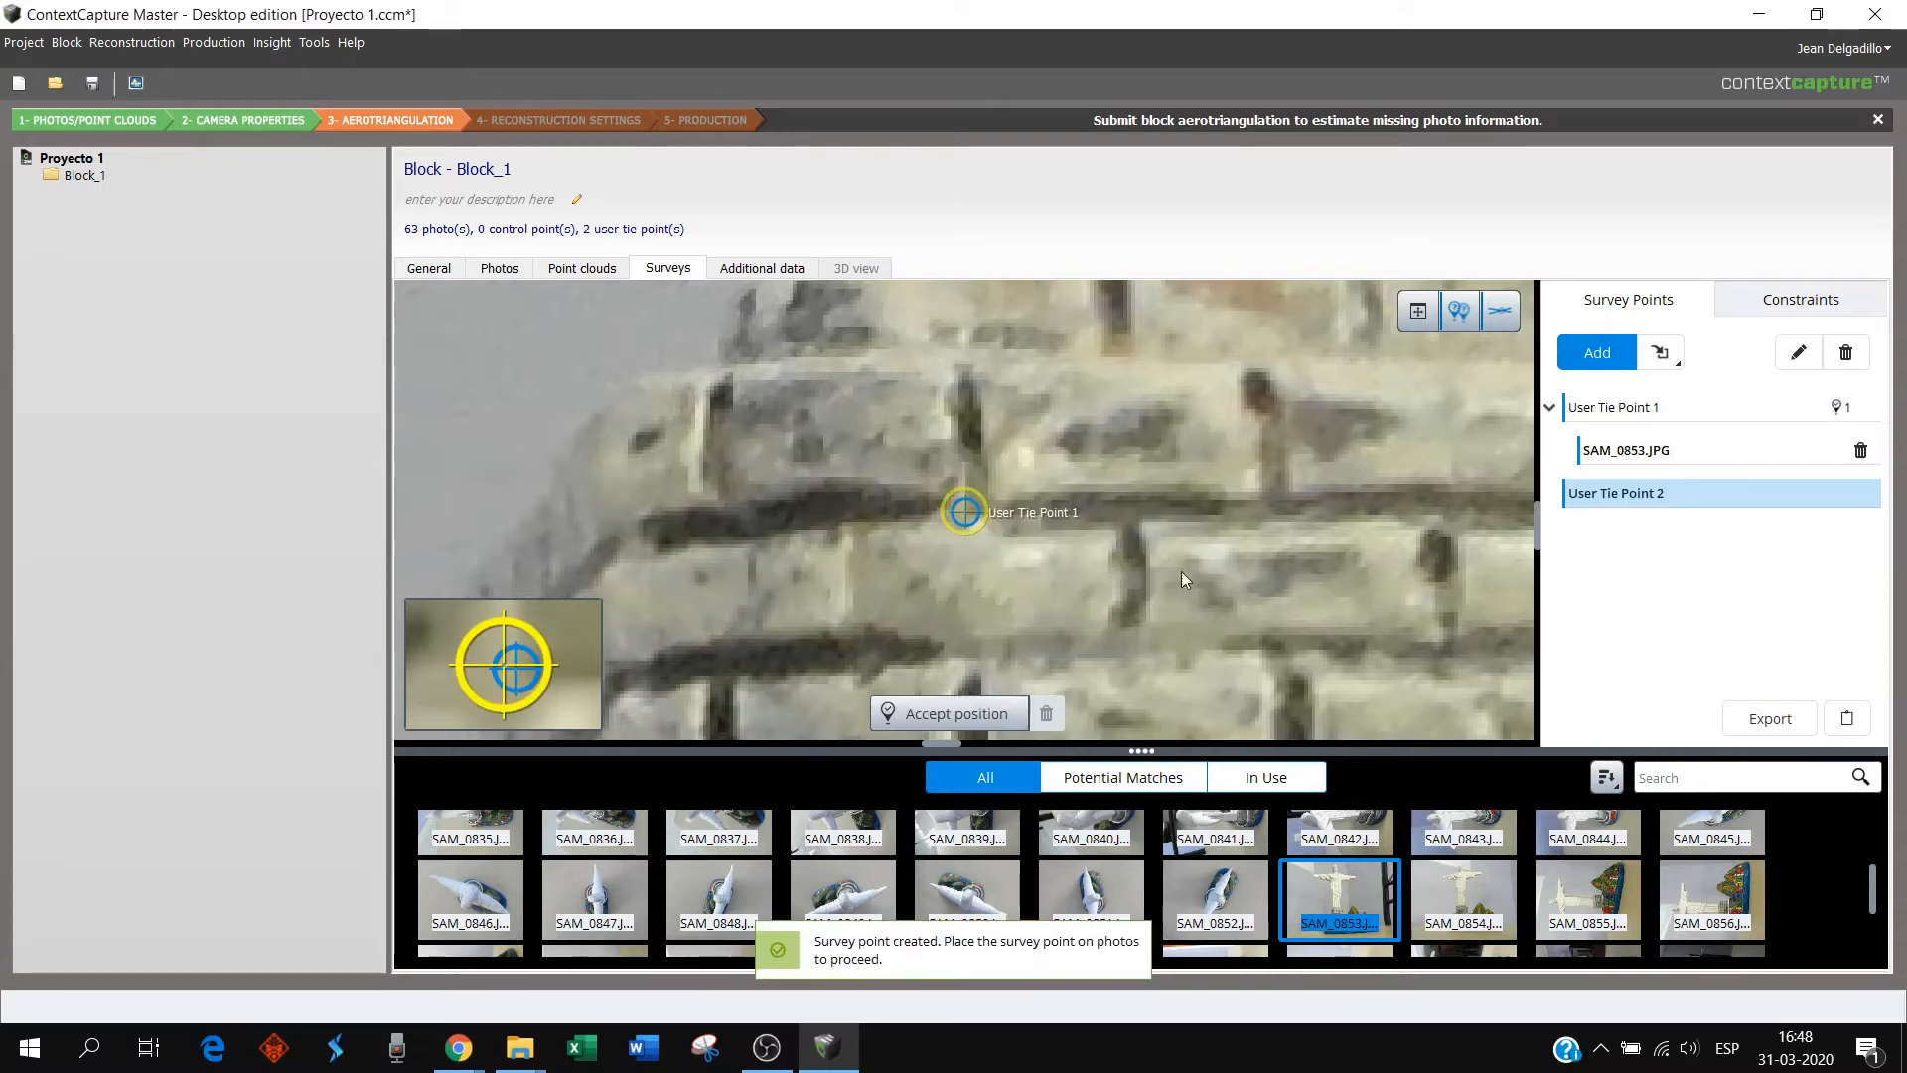
{"action": "scroll", "coordinate": [1200, 568], "scroll_direction": "down", "scroll_amount": 3}
{"action": "scroll", "coordinate": [1201, 564], "scroll_direction": "down", "scroll_amount": 2}
{"action": "left_click_drag", "start_coordinate": [1200, 564], "coordinate": [886, 508]}
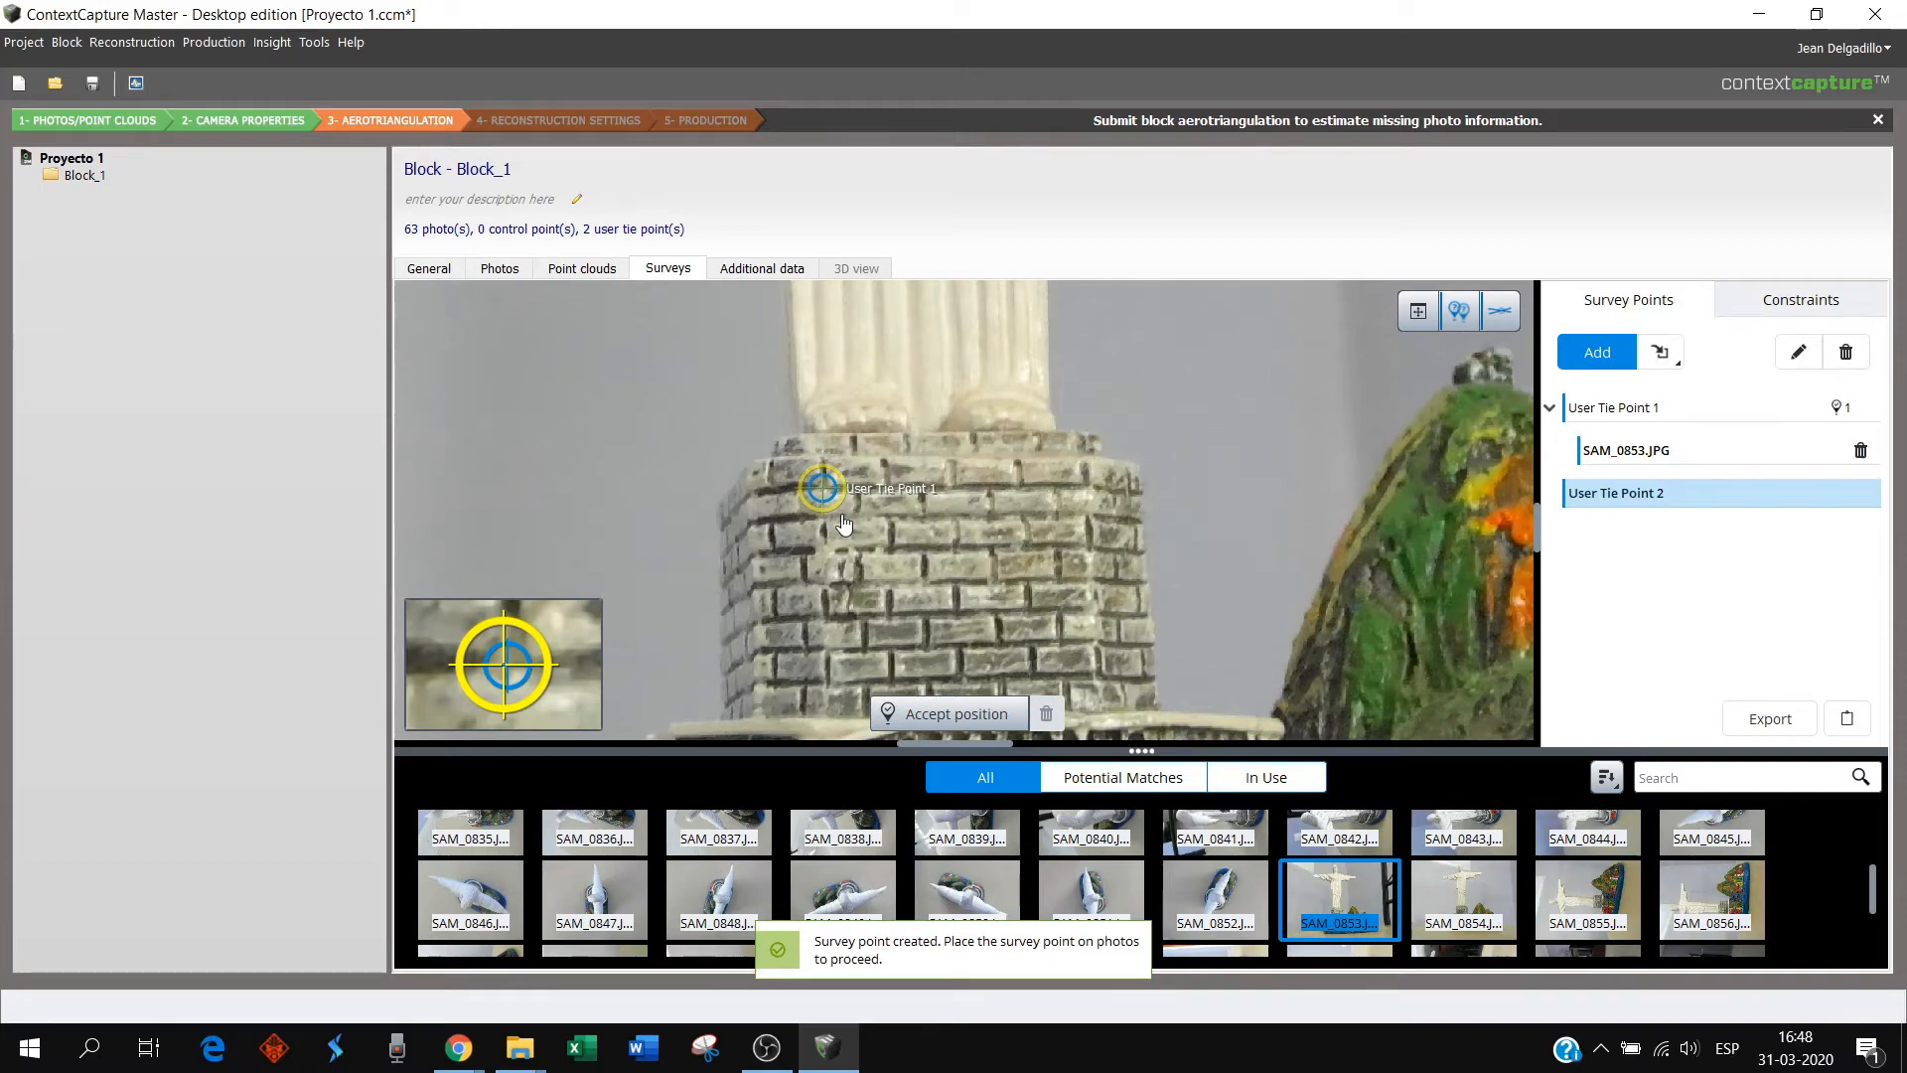
- Place User Tie Point 2 in SAM_0853 on the joint crossing below the second brick row near the pedestal's right corner and accept it
{"action": "scroll", "coordinate": [838, 504], "scroll_direction": "up", "scroll_amount": 3}
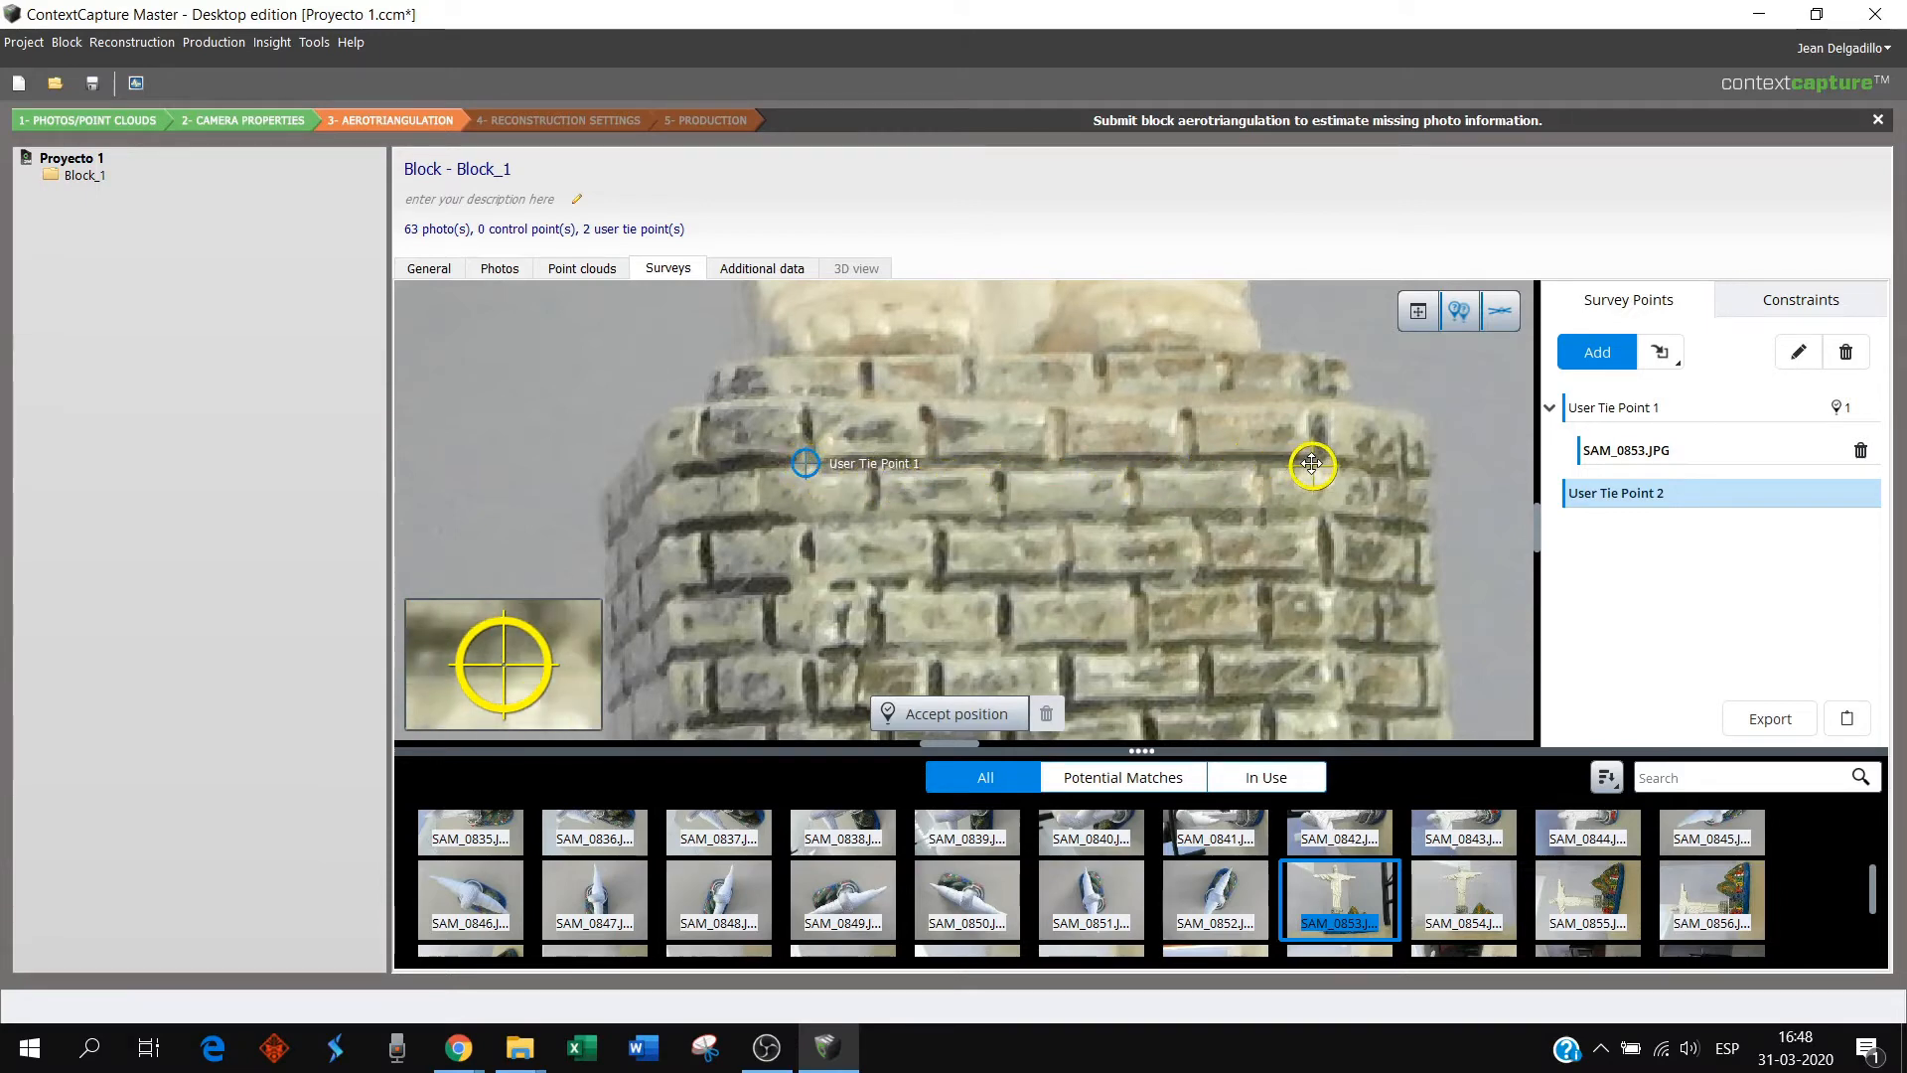
{"action": "scroll", "coordinate": [1316, 458], "scroll_direction": "up", "scroll_amount": 5}
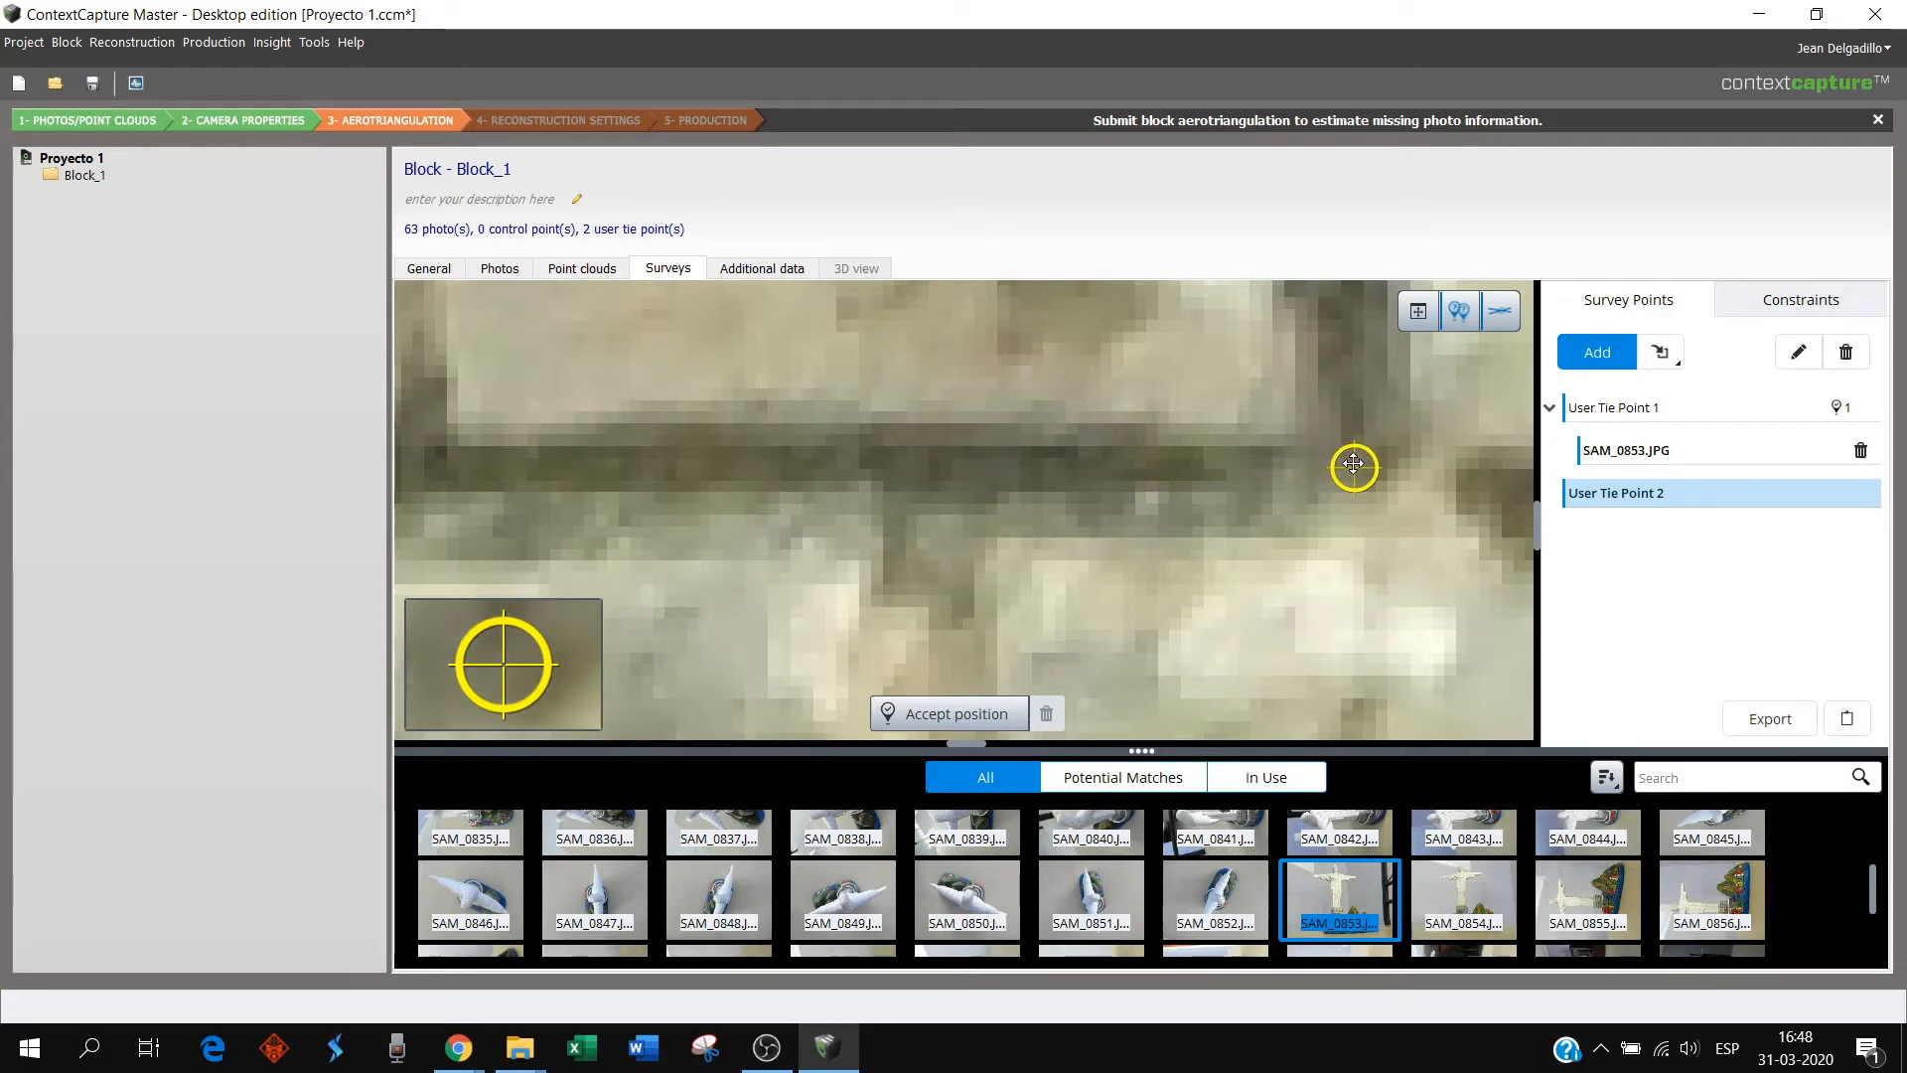
{"action": "scroll", "coordinate": [1355, 472], "scroll_direction": "down", "scroll_amount": 5}
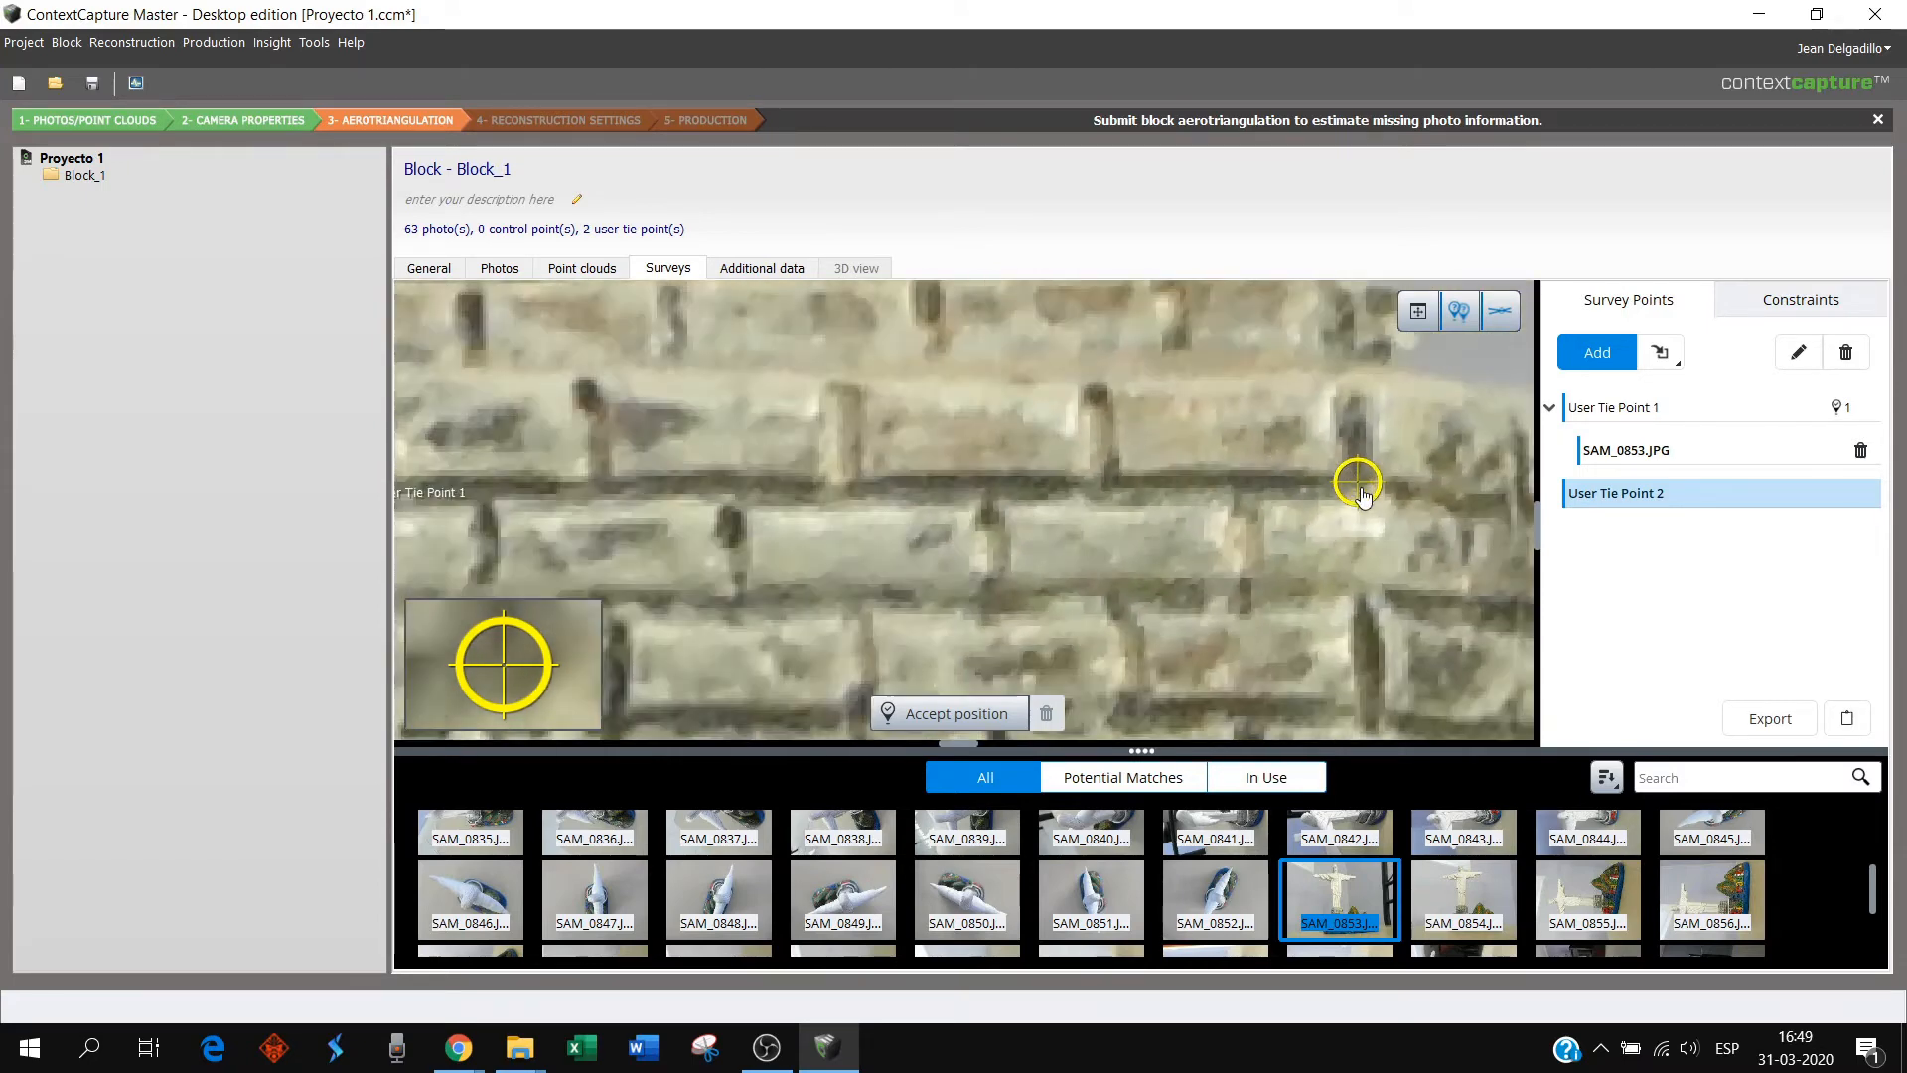
{"action": "scroll", "coordinate": [1361, 493], "scroll_direction": "down", "scroll_amount": 5}
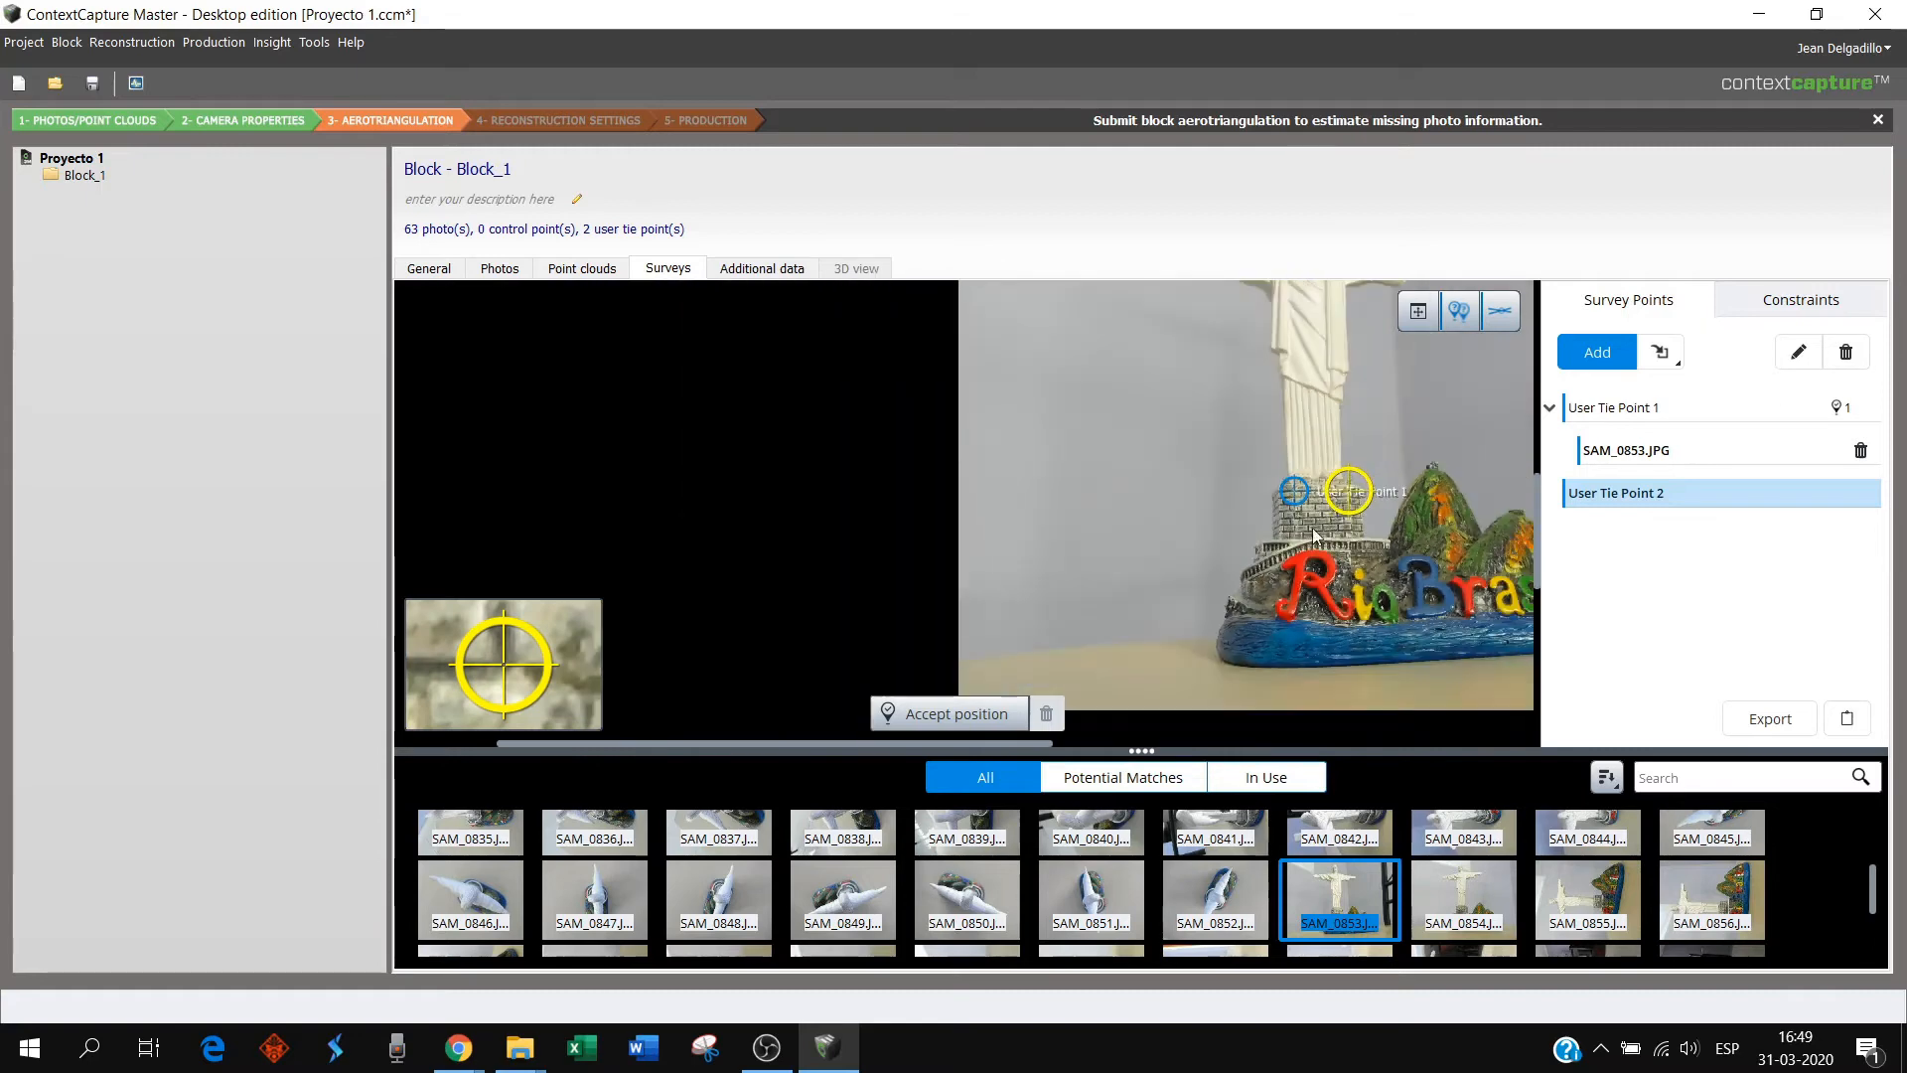
{"action": "scroll", "coordinate": [1414, 514], "scroll_direction": "up", "scroll_amount": 3}
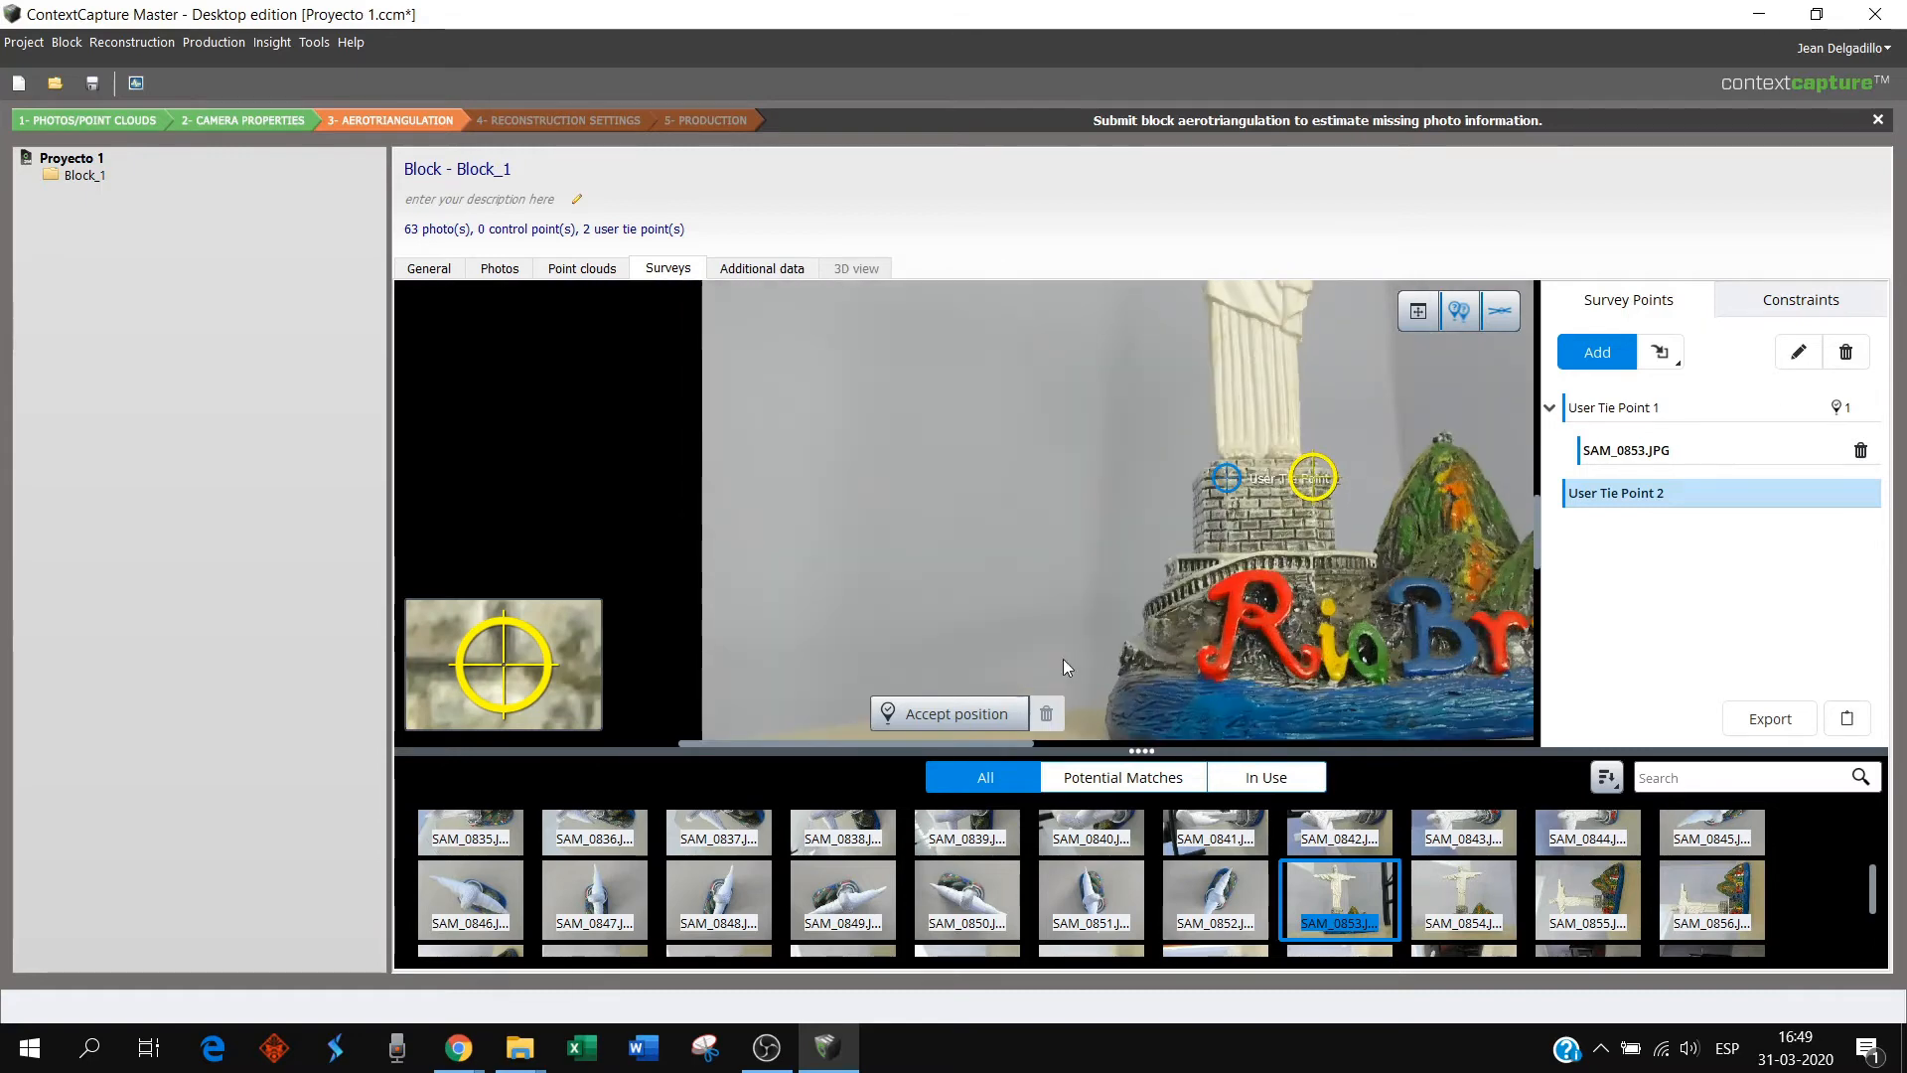
{"action": "left_click", "coordinate": [980, 713]}
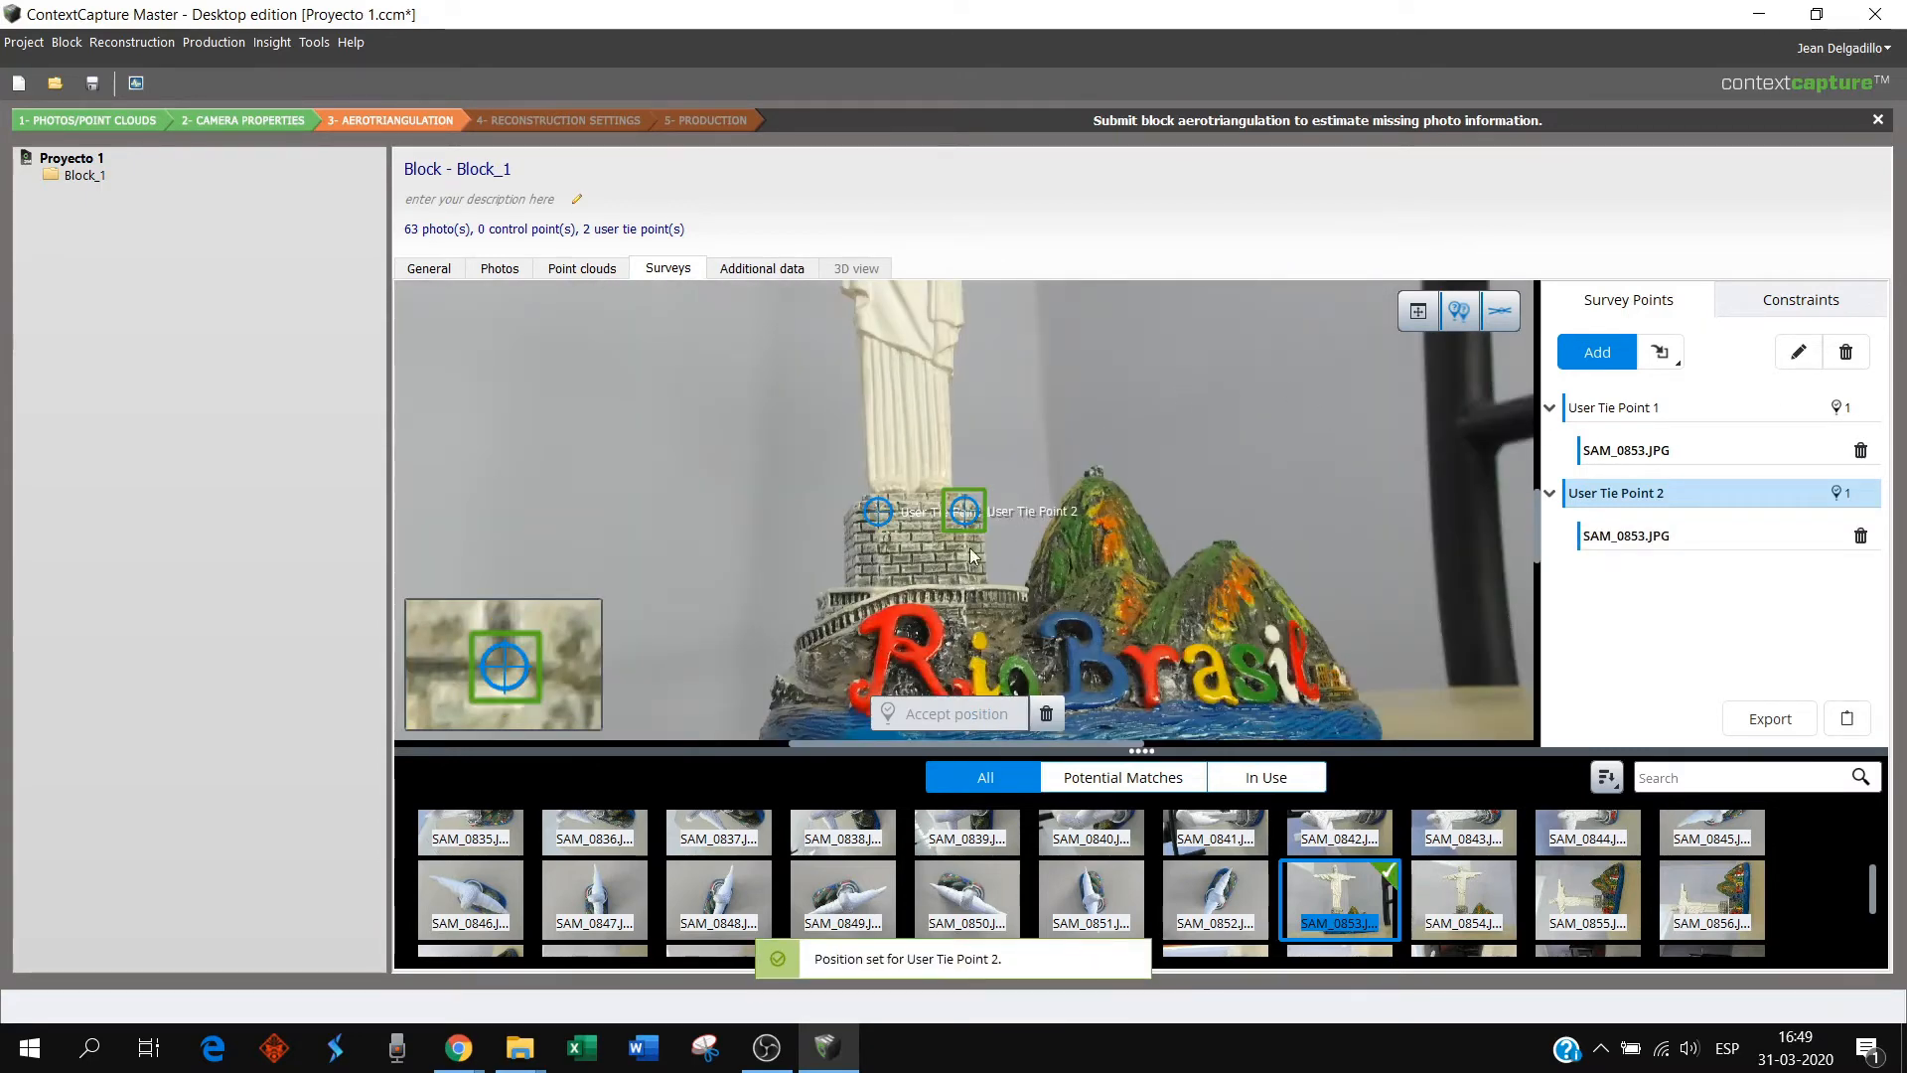
- Review the placement of User Tie Point 1 and User Tie Point 2 on the pedestal in photo SAM_0853
{"action": "scroll", "coordinate": [902, 521], "scroll_direction": "up", "scroll_amount": 5}
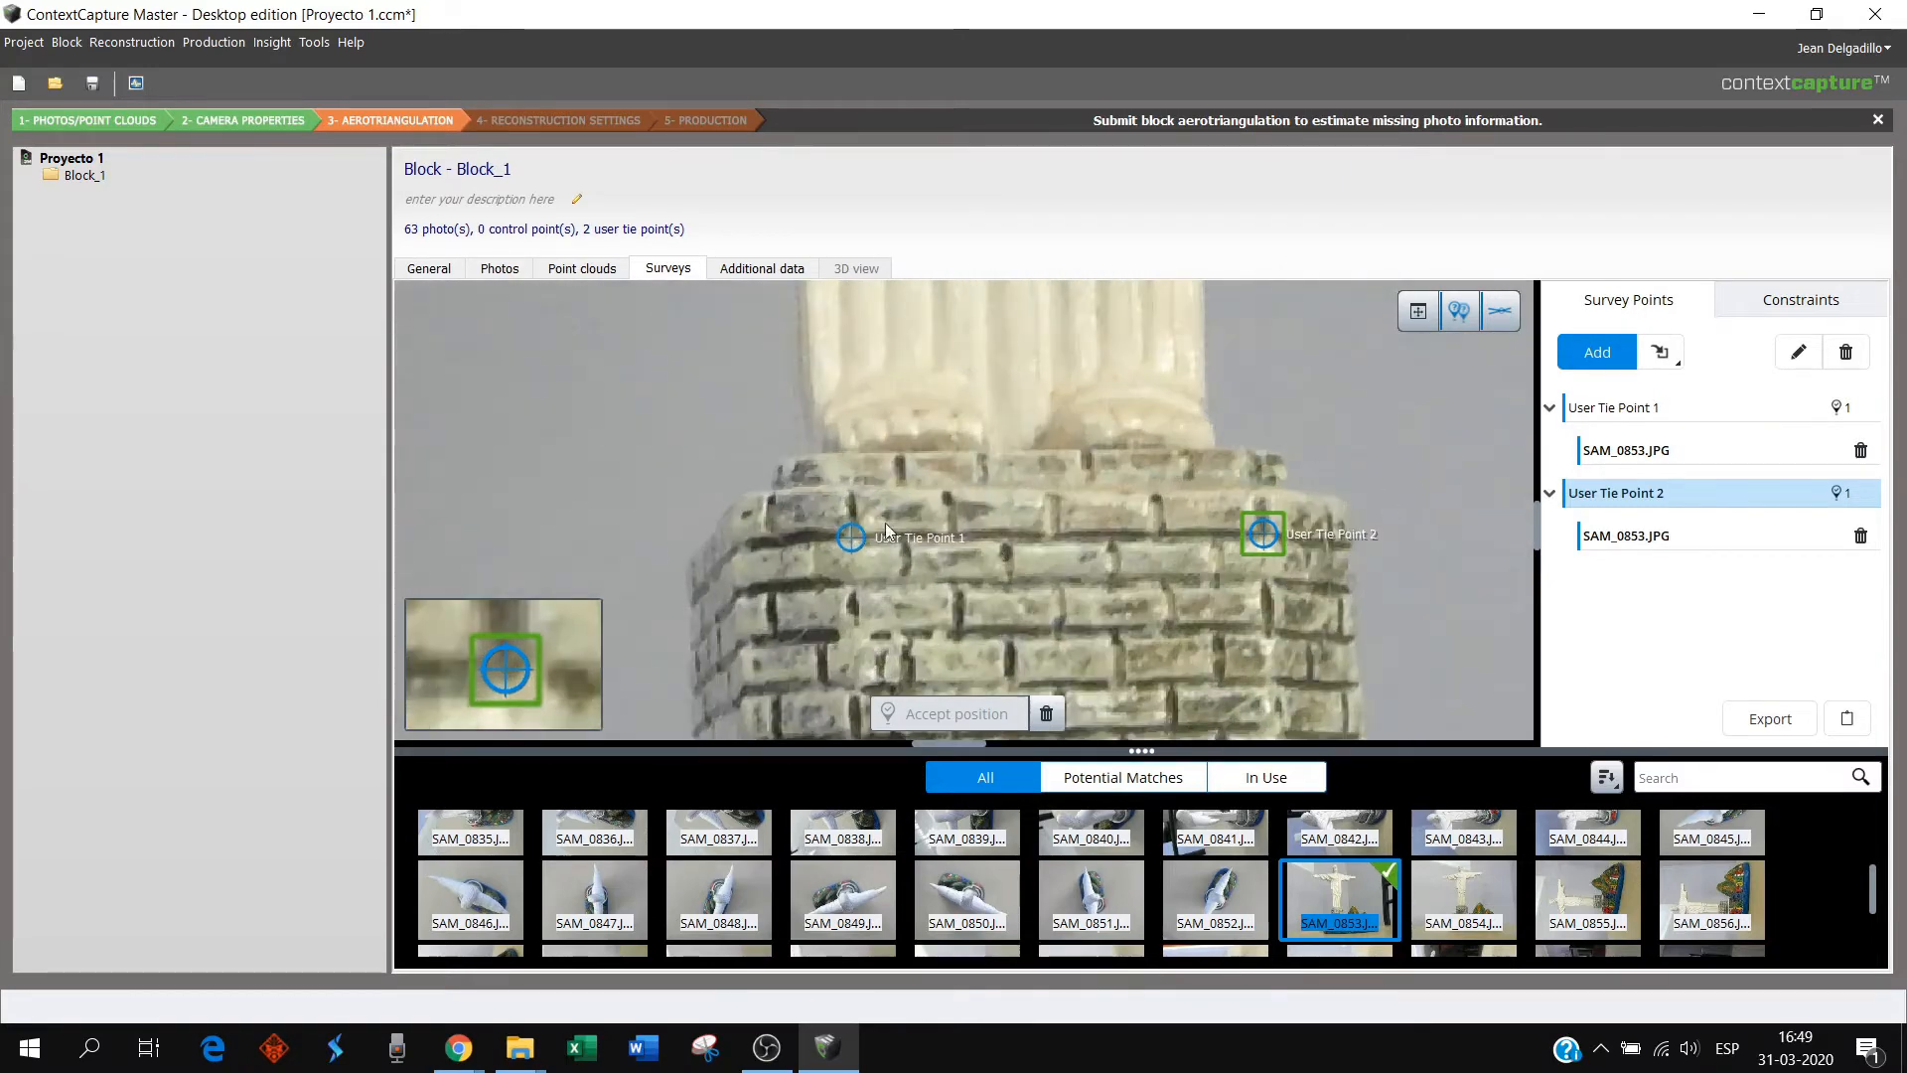
{"action": "scroll", "coordinate": [969, 492], "scroll_direction": "down", "scroll_amount": 5}
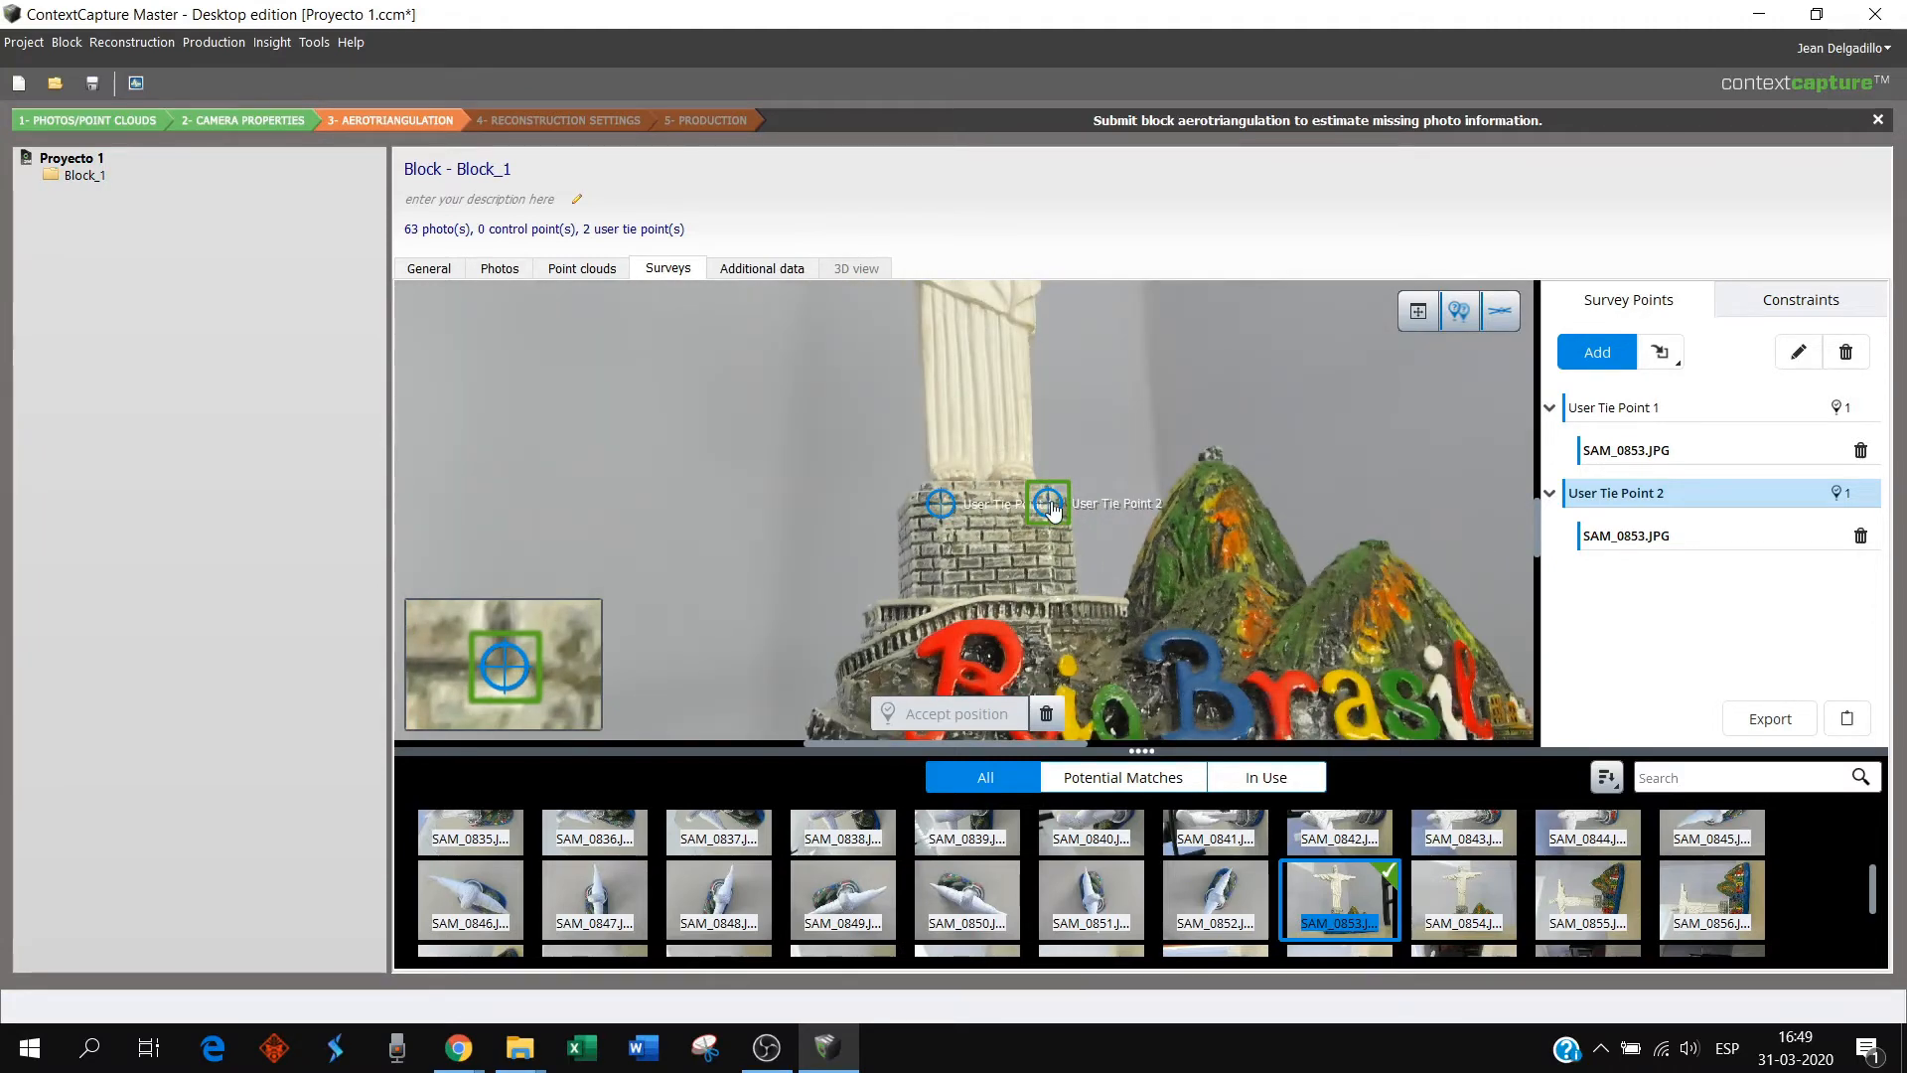
{"action": "scroll", "coordinate": [1219, 526], "scroll_direction": "down", "scroll_amount": 3}
{"action": "scroll", "coordinate": [1221, 533], "scroll_direction": "down", "scroll_amount": 2}
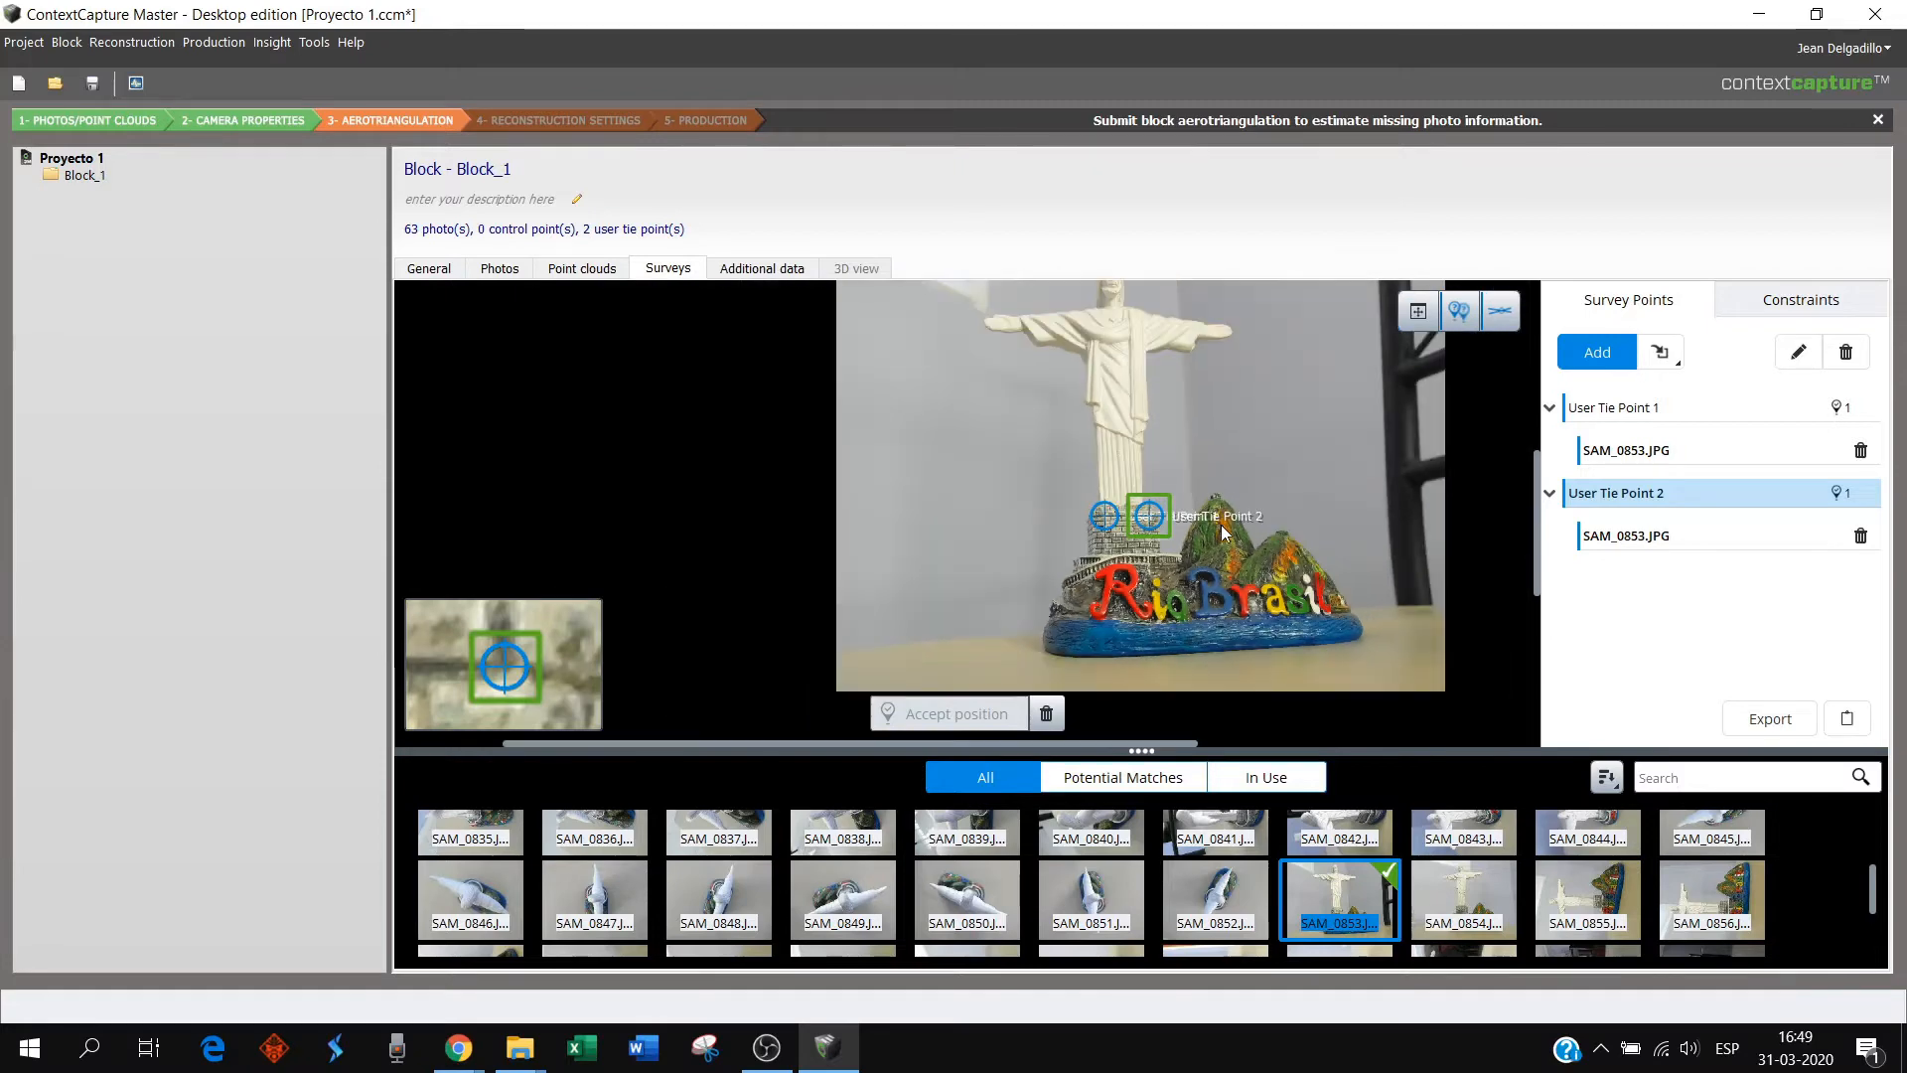
{"action": "left_click_drag", "start_coordinate": [1253, 489], "coordinate": [1153, 532]}
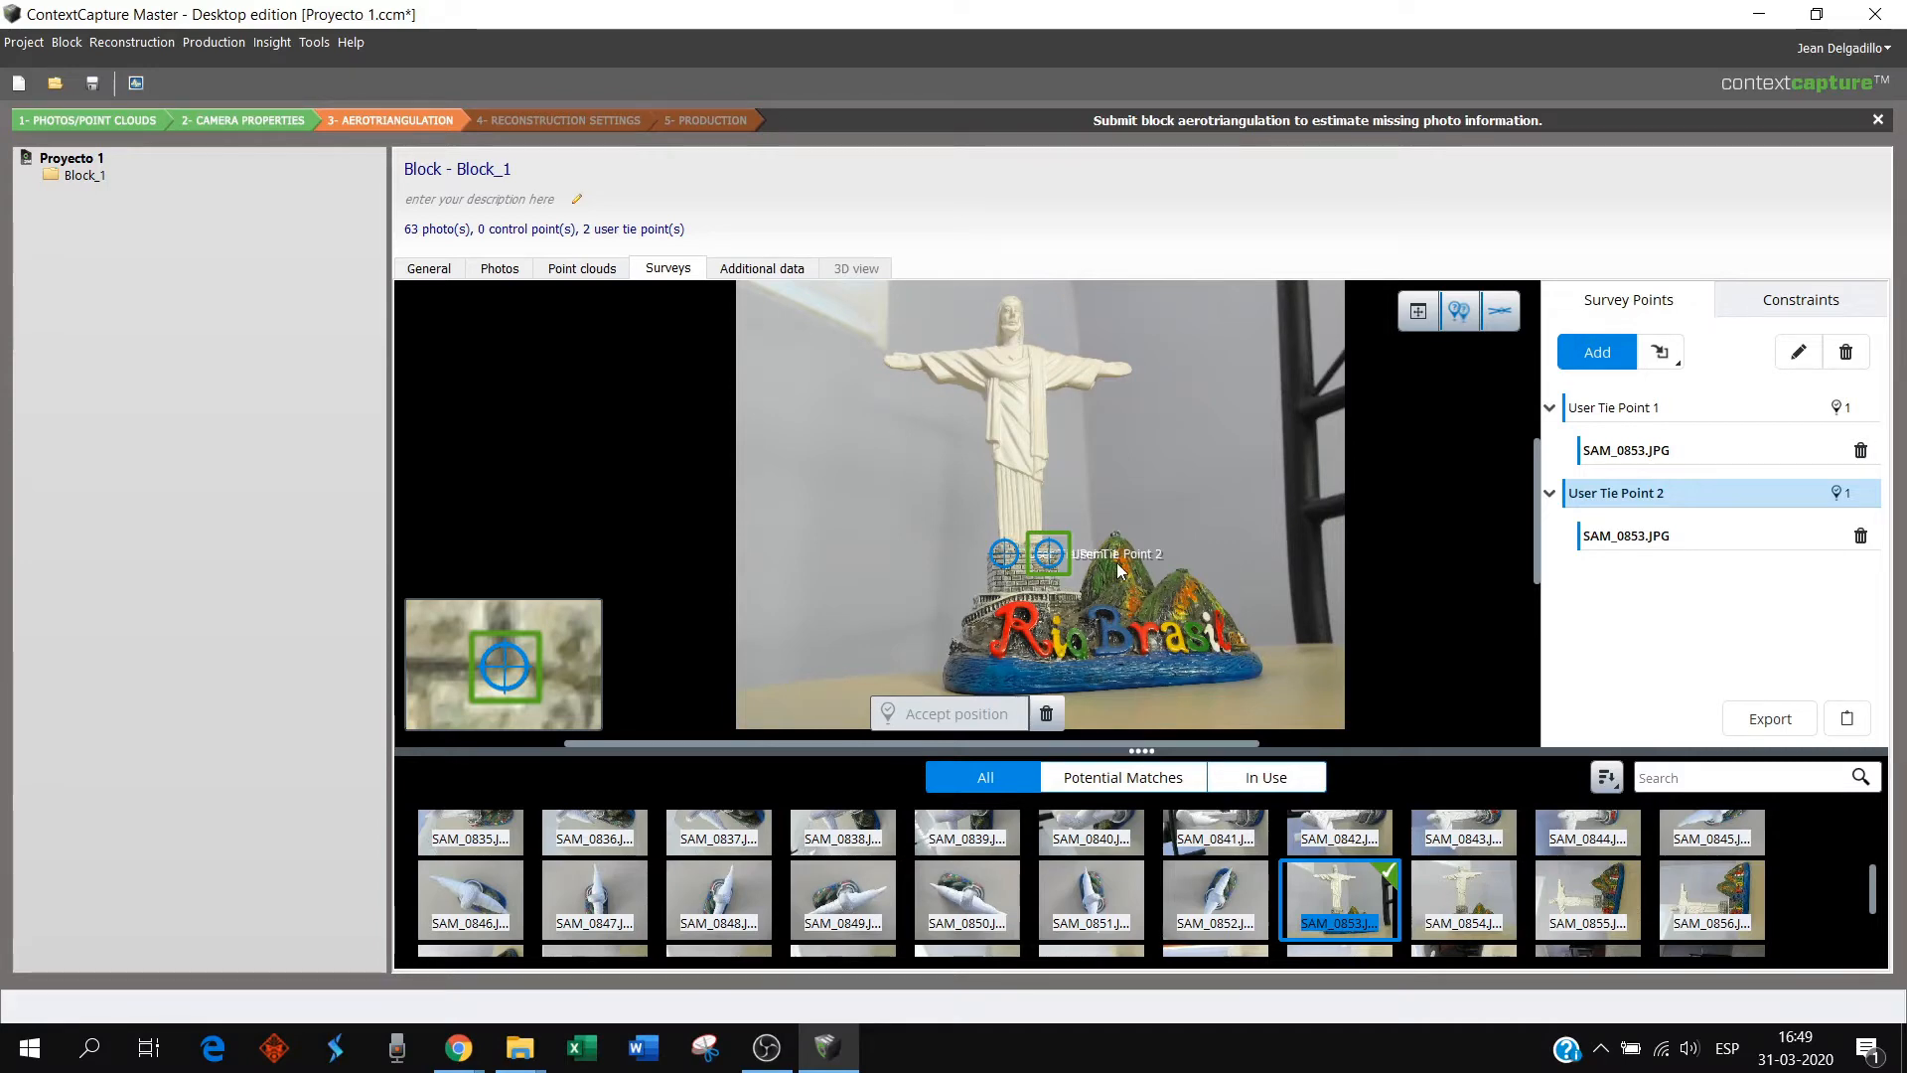
{"action": "left_click", "coordinate": [1613, 415]}
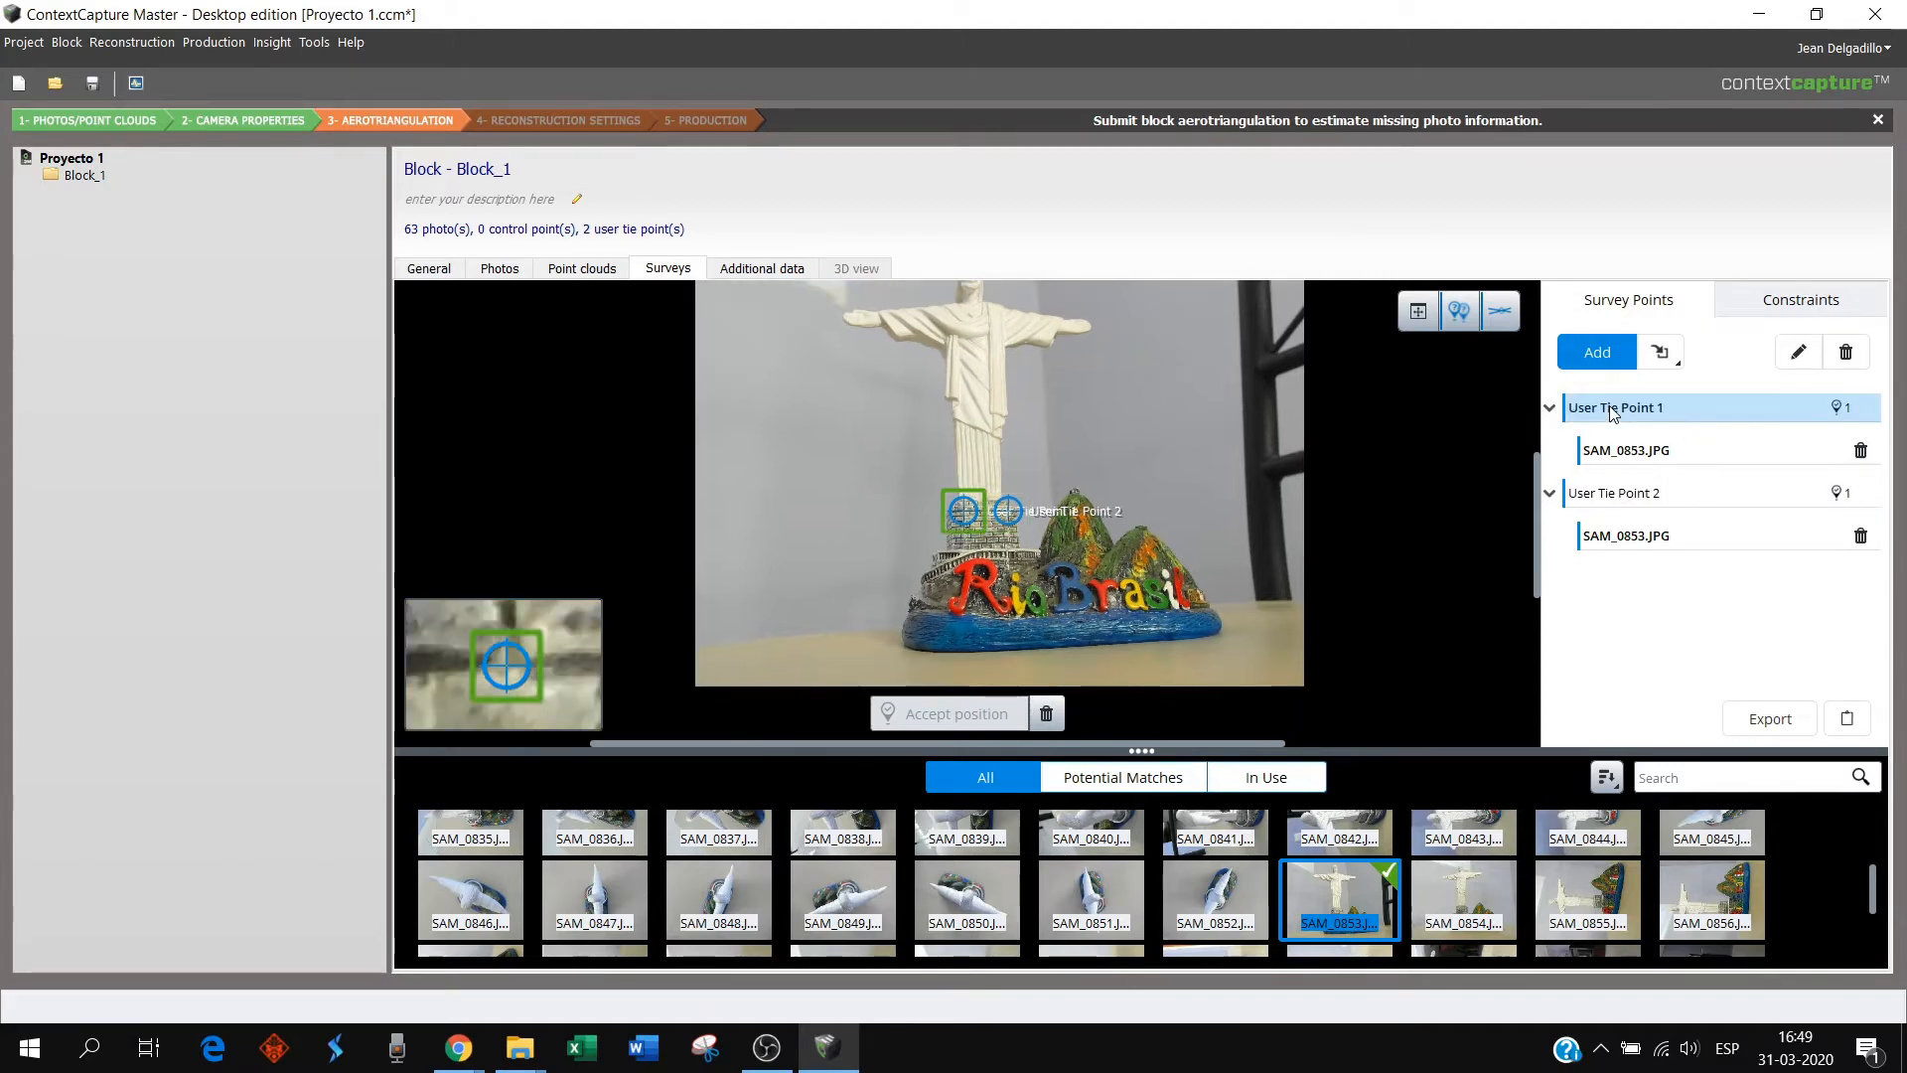
{"action": "left_click", "coordinate": [1639, 496]}
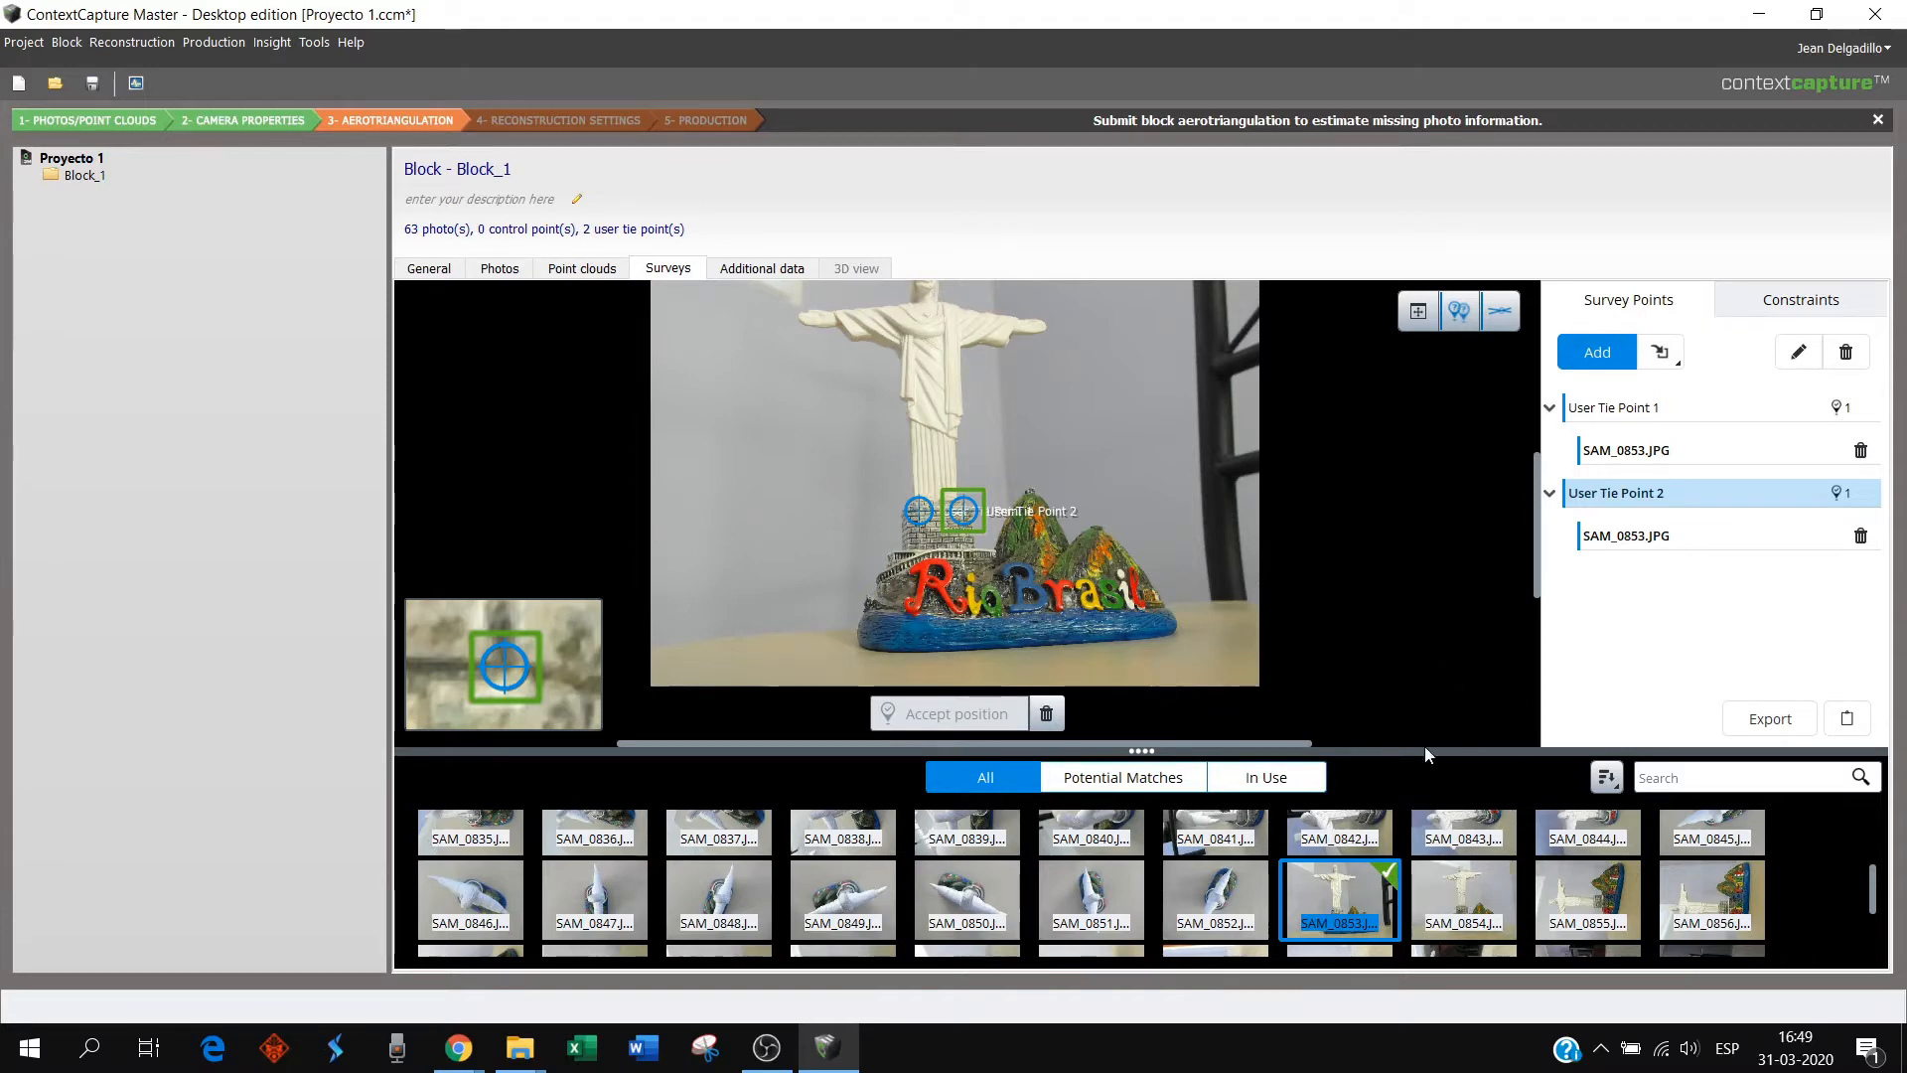
- Display photo SAM_0854, place User Tie Point 1 on the same upper-left brick joint of the pedestal and accept the position
{"action": "left_click", "coordinate": [1460, 894]}
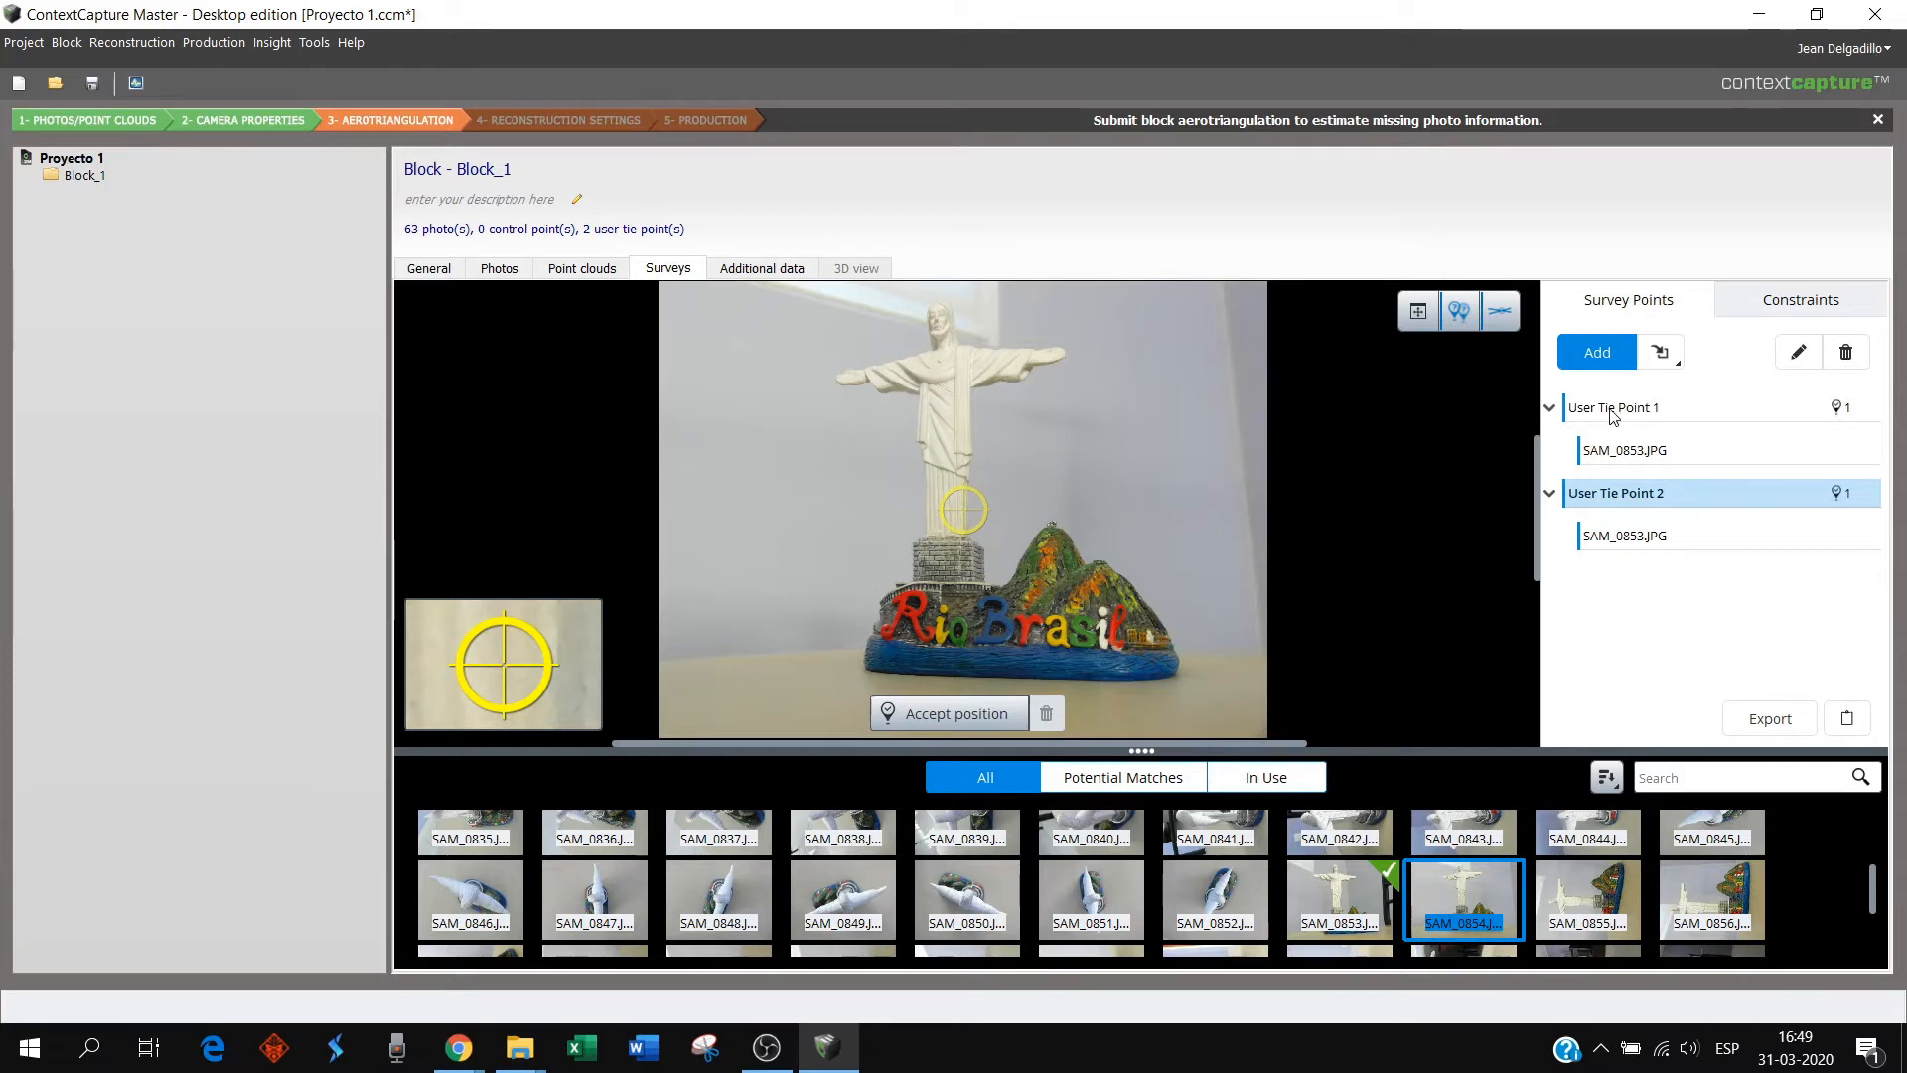
{"action": "scroll", "coordinate": [904, 574], "scroll_direction": "up", "scroll_amount": 5}
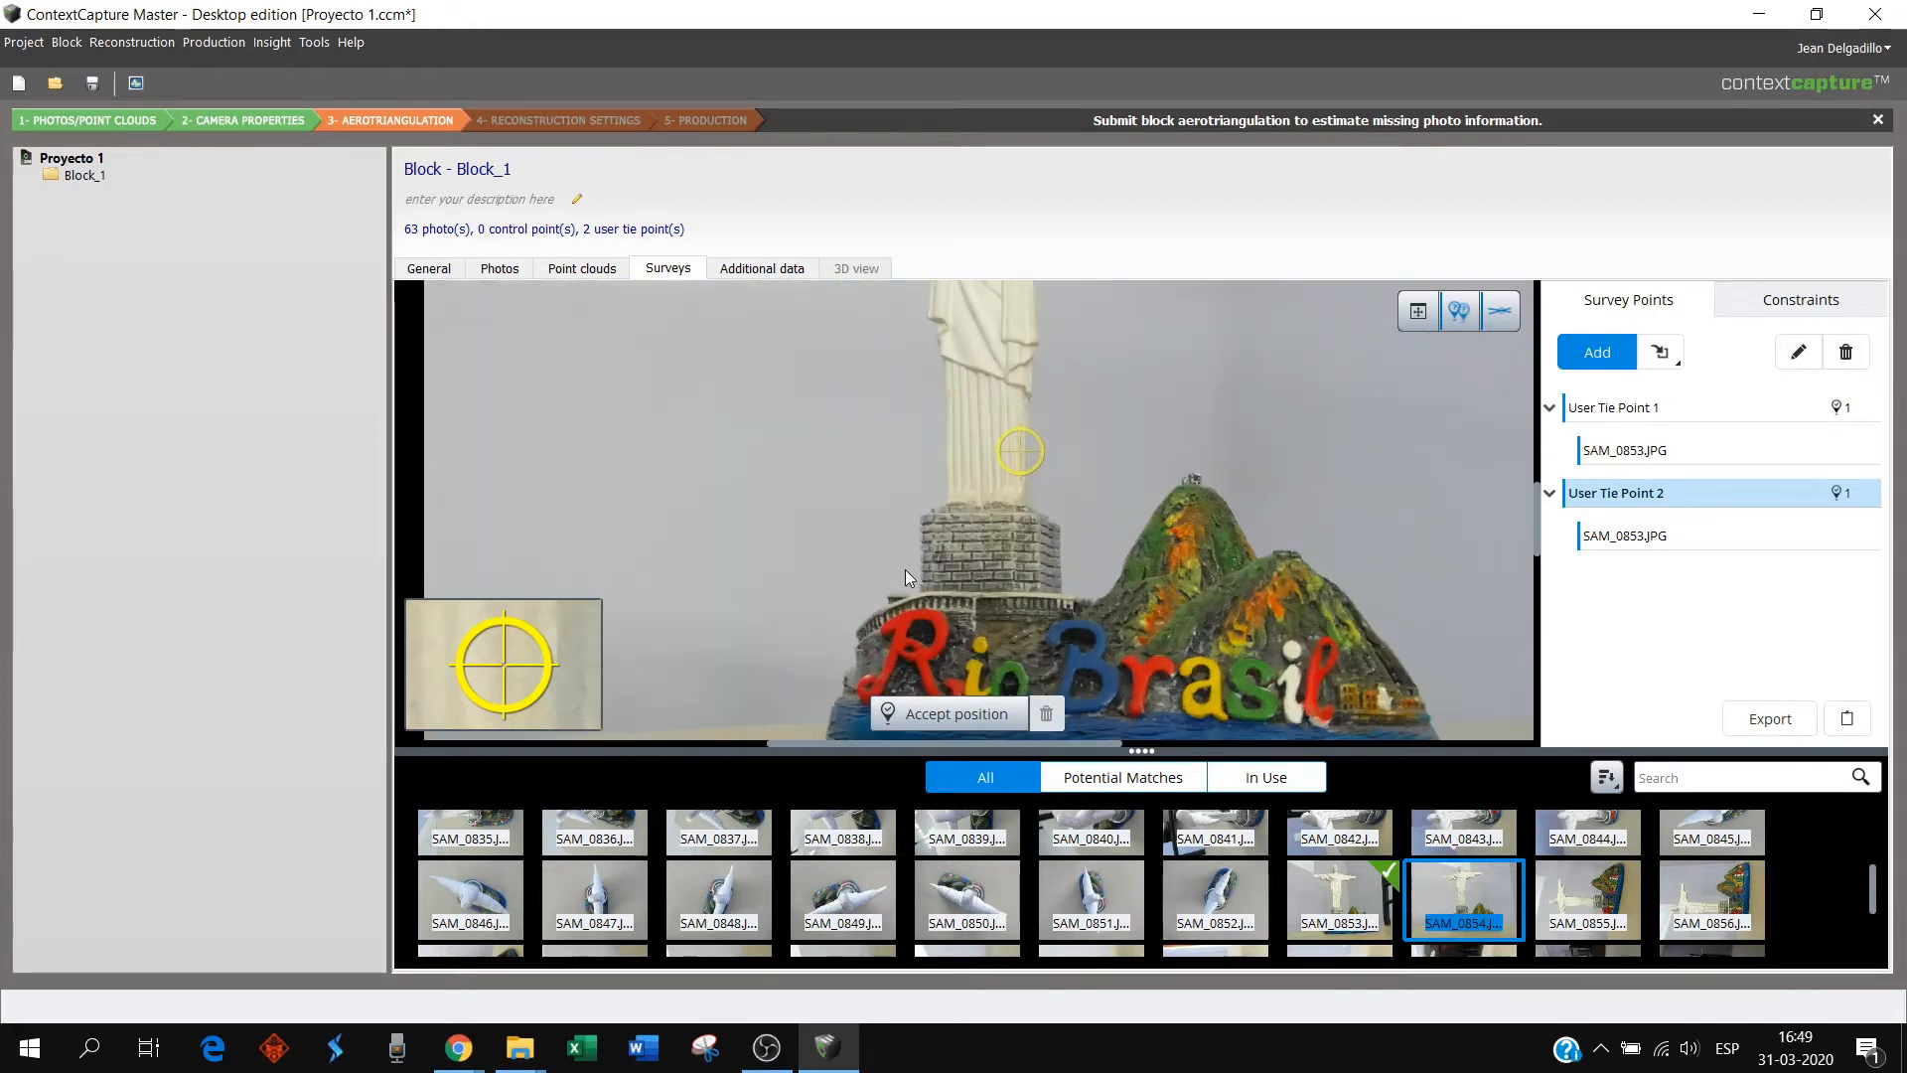
{"action": "left_click_drag", "start_coordinate": [1095, 519], "coordinate": [1051, 517]}
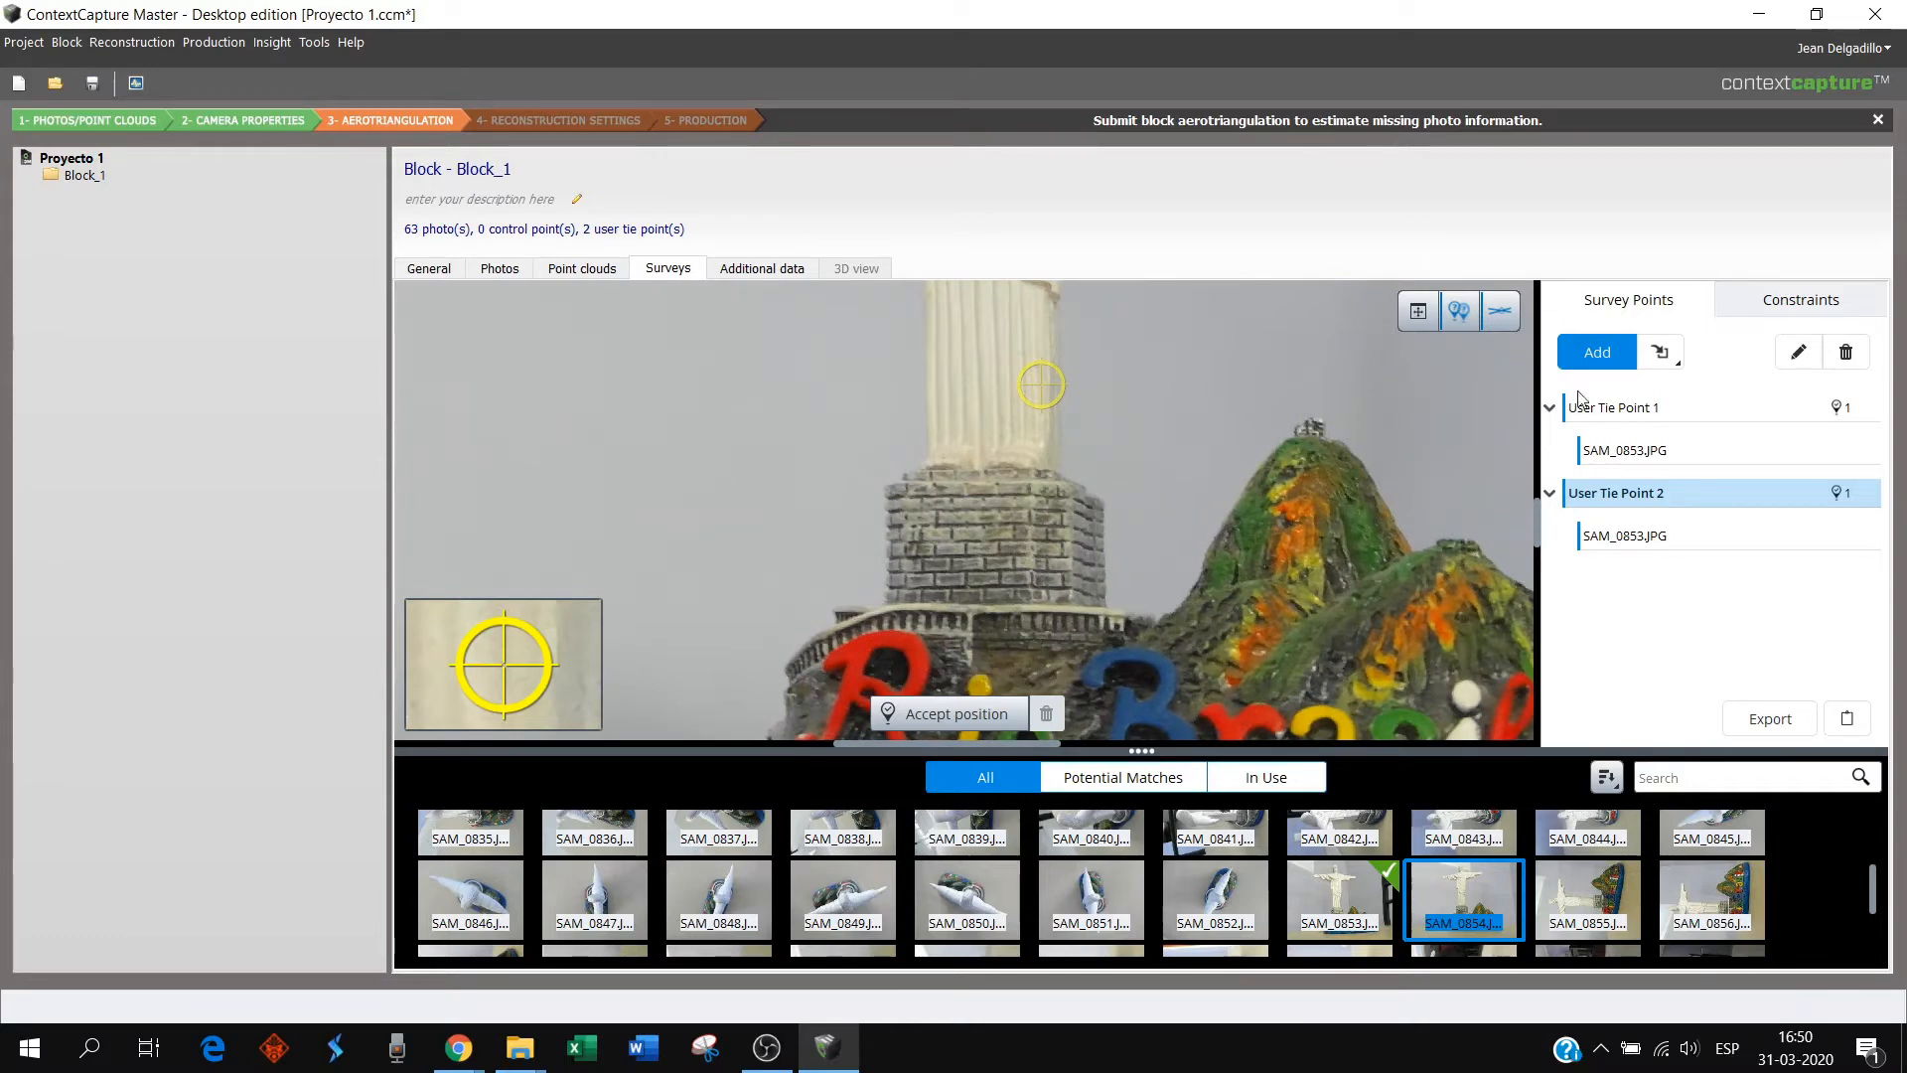
{"action": "left_click", "coordinate": [1629, 417]}
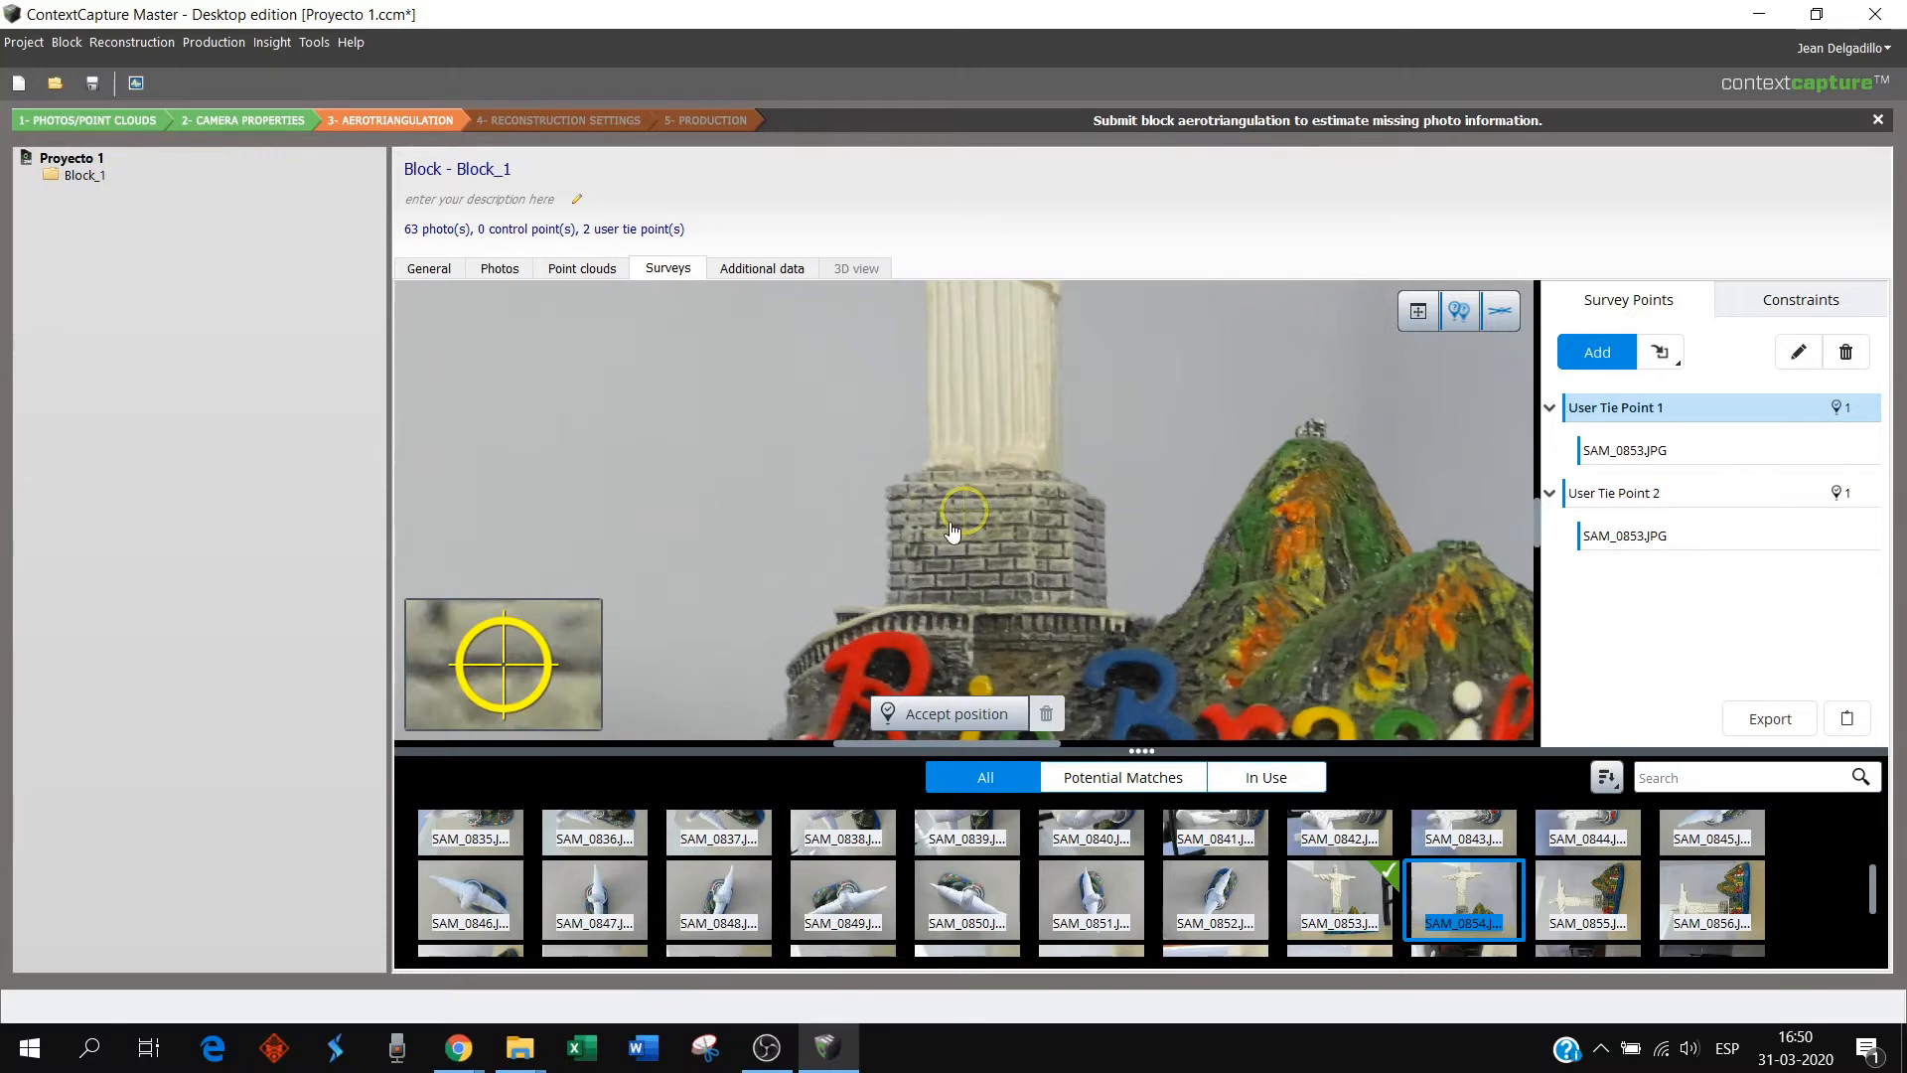
{"action": "scroll", "coordinate": [951, 520], "scroll_direction": "up", "scroll_amount": 4}
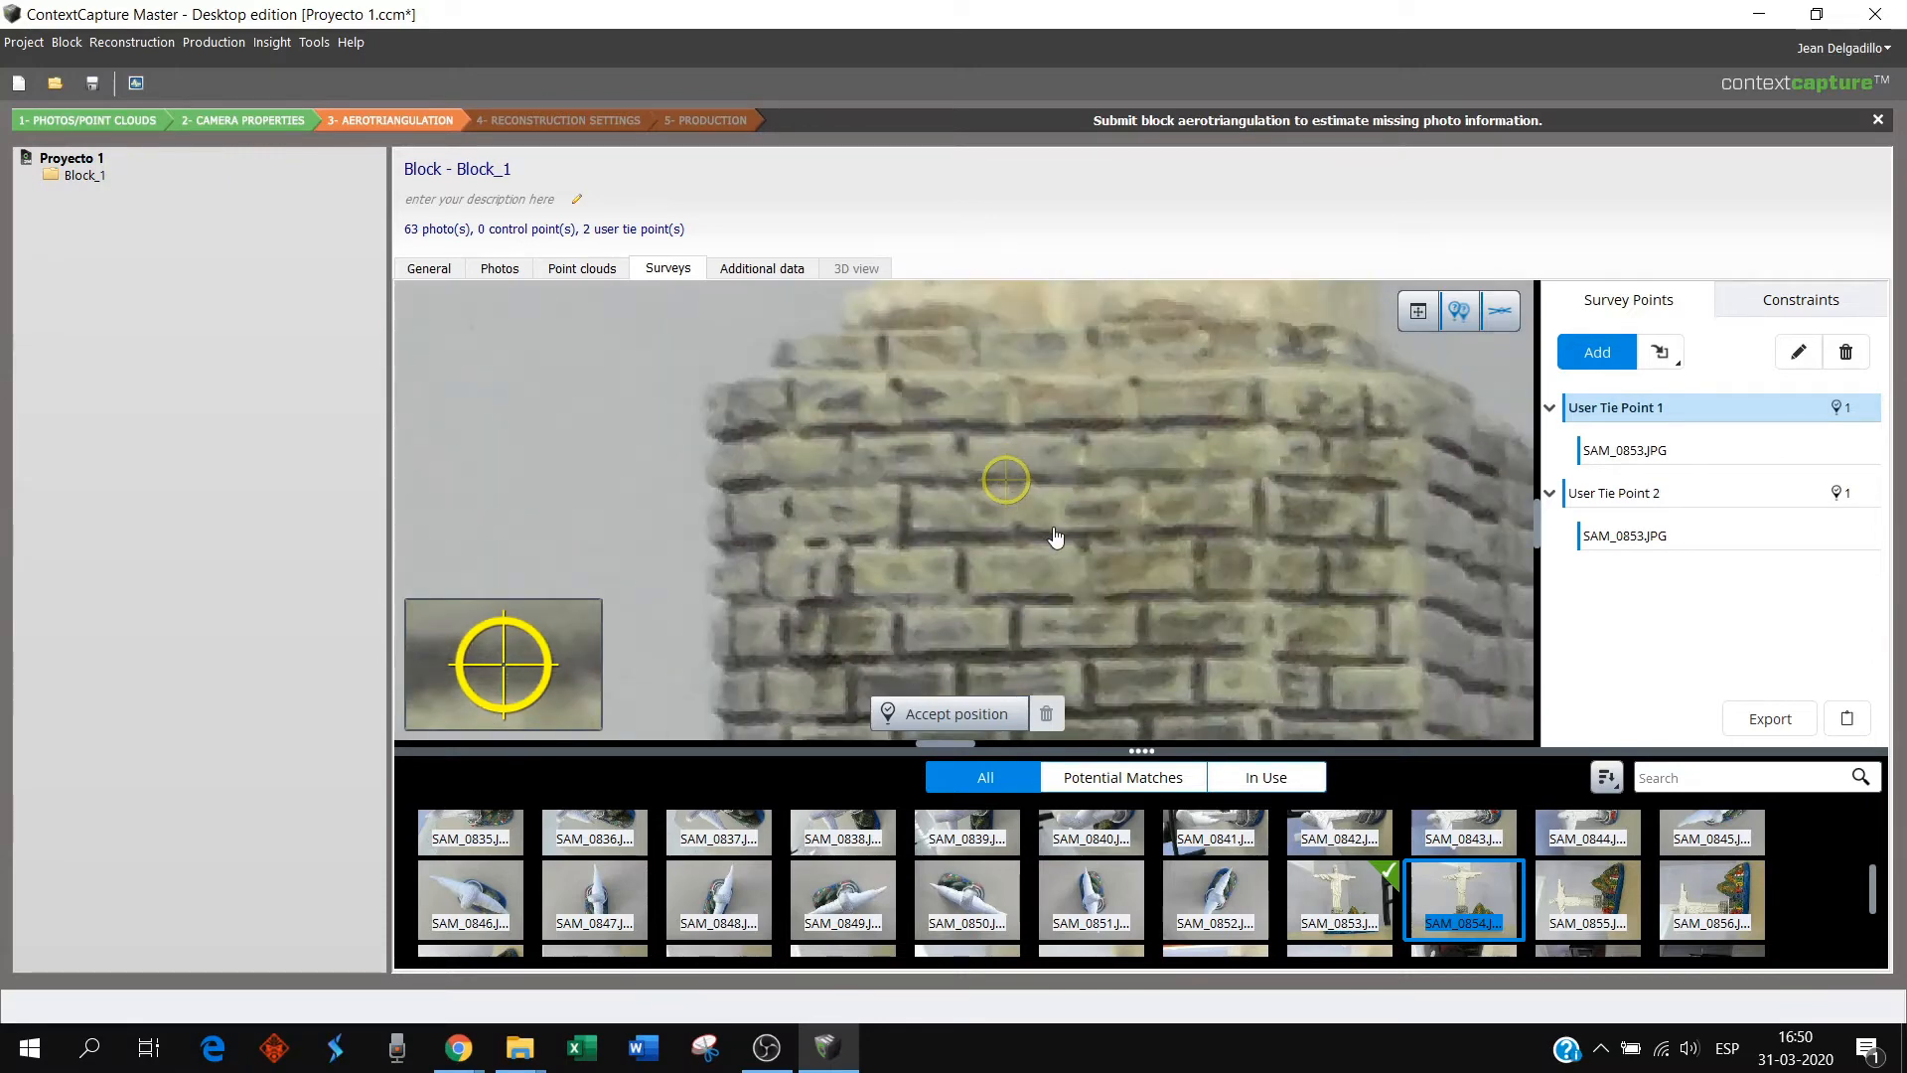
{"action": "left_click_drag", "start_coordinate": [1007, 480], "coordinate": [774, 428]}
{"action": "scroll", "coordinate": [785, 434], "scroll_direction": "up", "scroll_amount": 4}
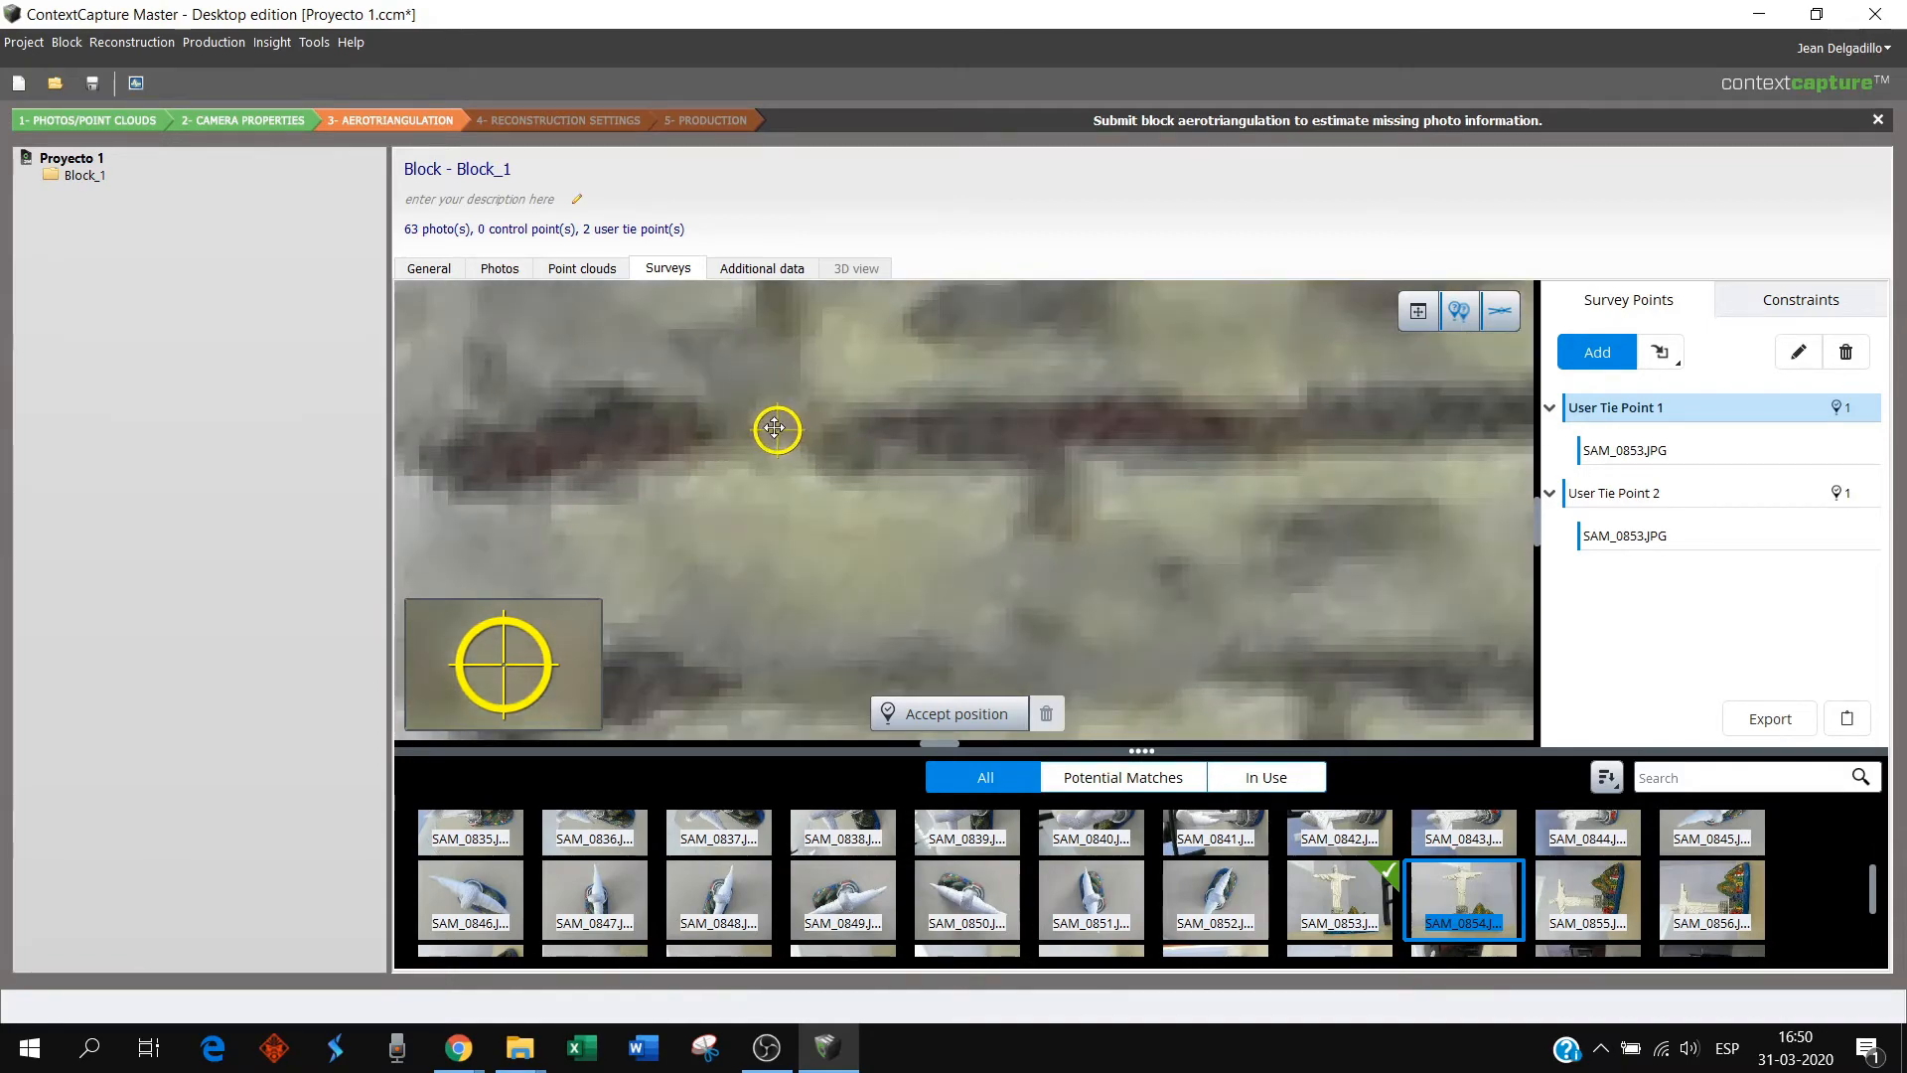
{"action": "scroll", "coordinate": [946, 459], "scroll_direction": "down", "scroll_amount": 3}
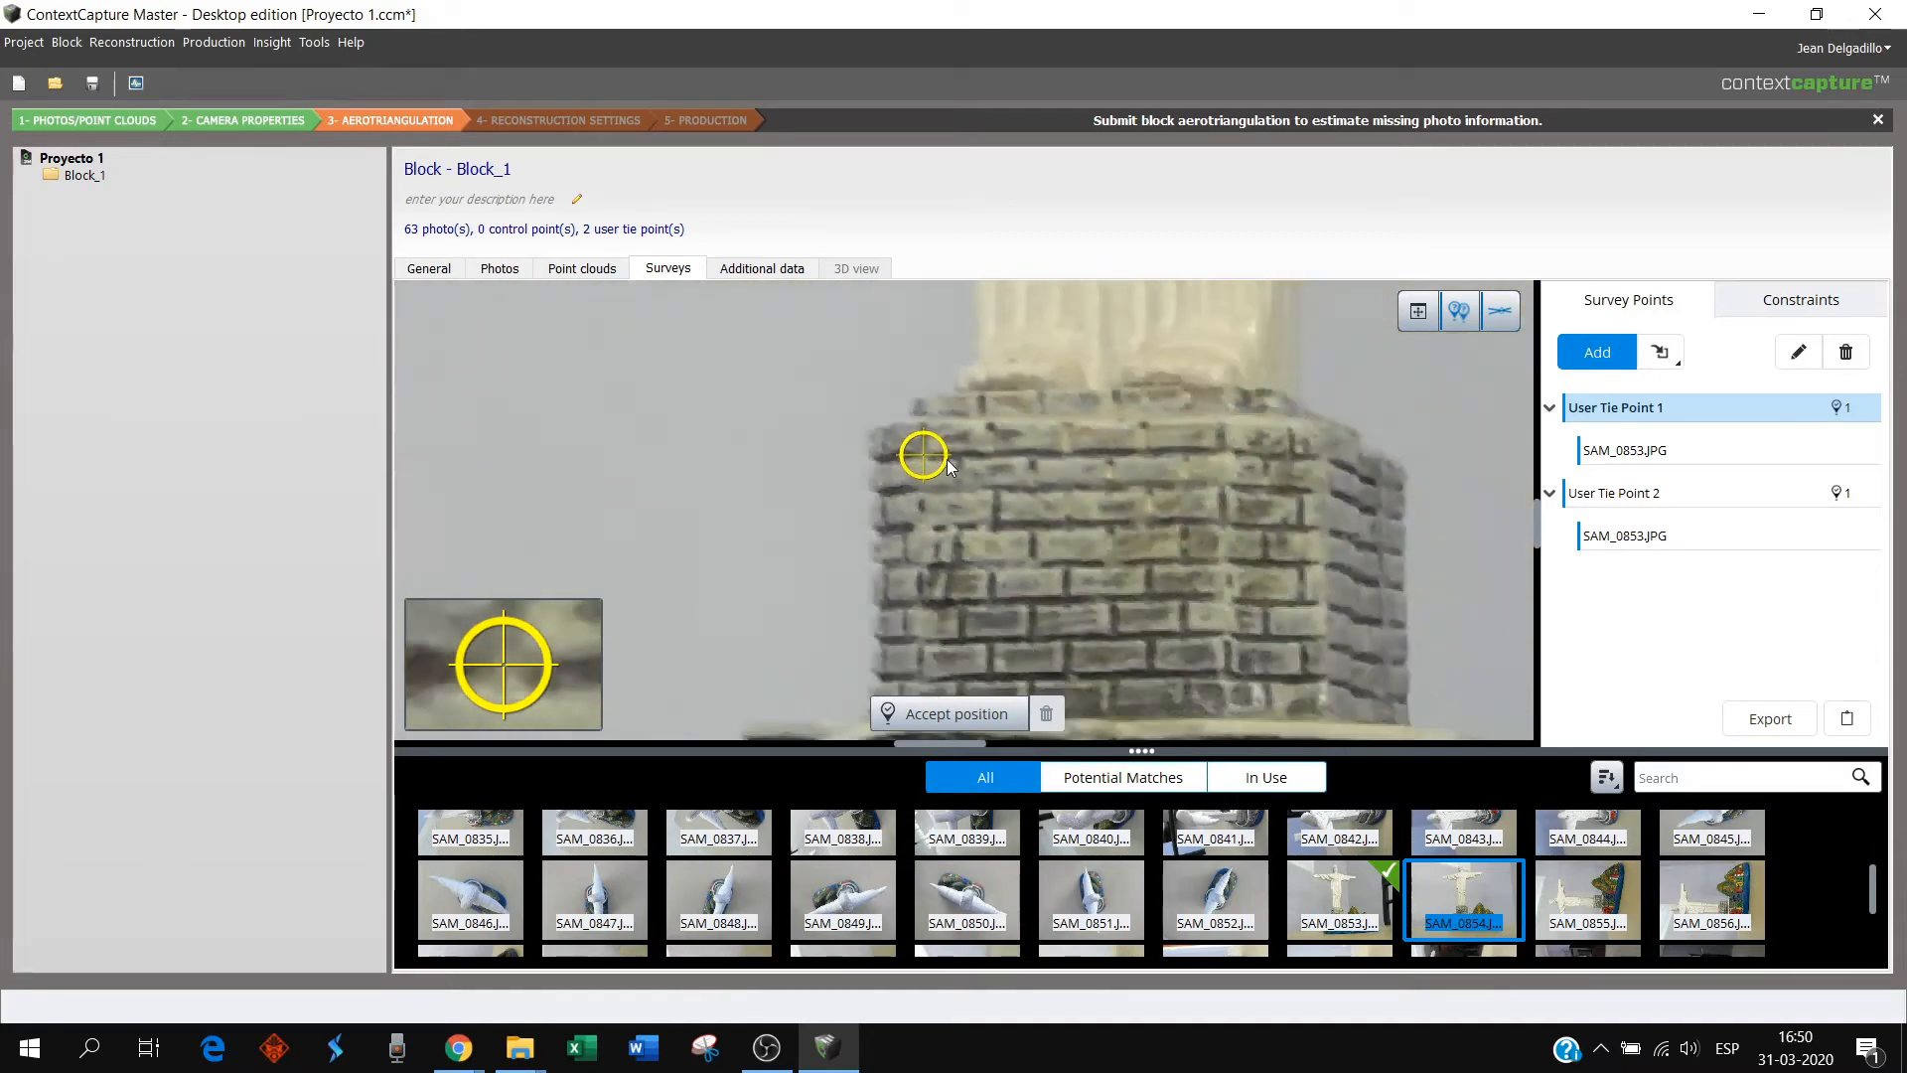
{"action": "scroll", "coordinate": [946, 459], "scroll_direction": "down", "scroll_amount": 3}
{"action": "left_click", "coordinate": [996, 714]}
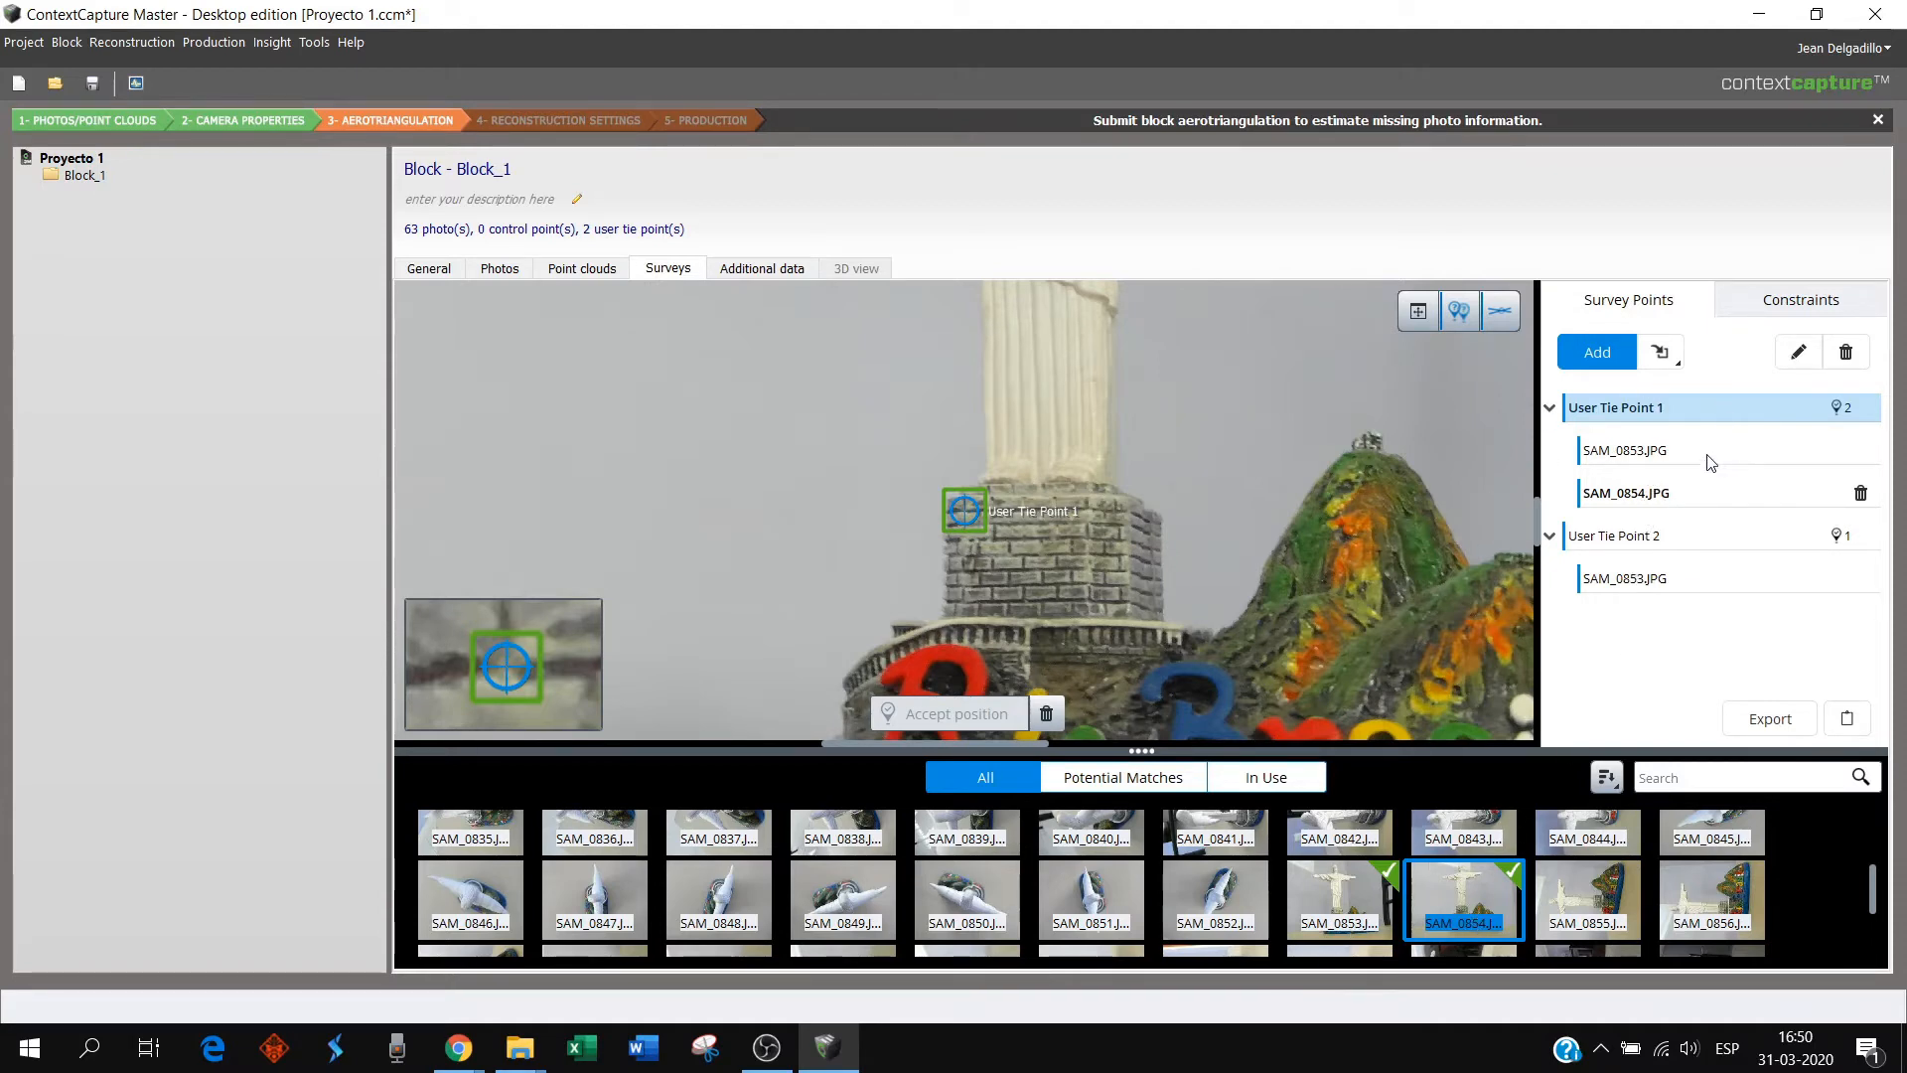
- Place User Tie Point 2 in SAM_0854 on the joint crossing near the pedestal's upper-right corner, matching SAM_0853, and accept the position
{"action": "left_click", "coordinate": [1633, 542]}
{"action": "scroll", "coordinate": [993, 523], "scroll_direction": "up", "scroll_amount": 5}
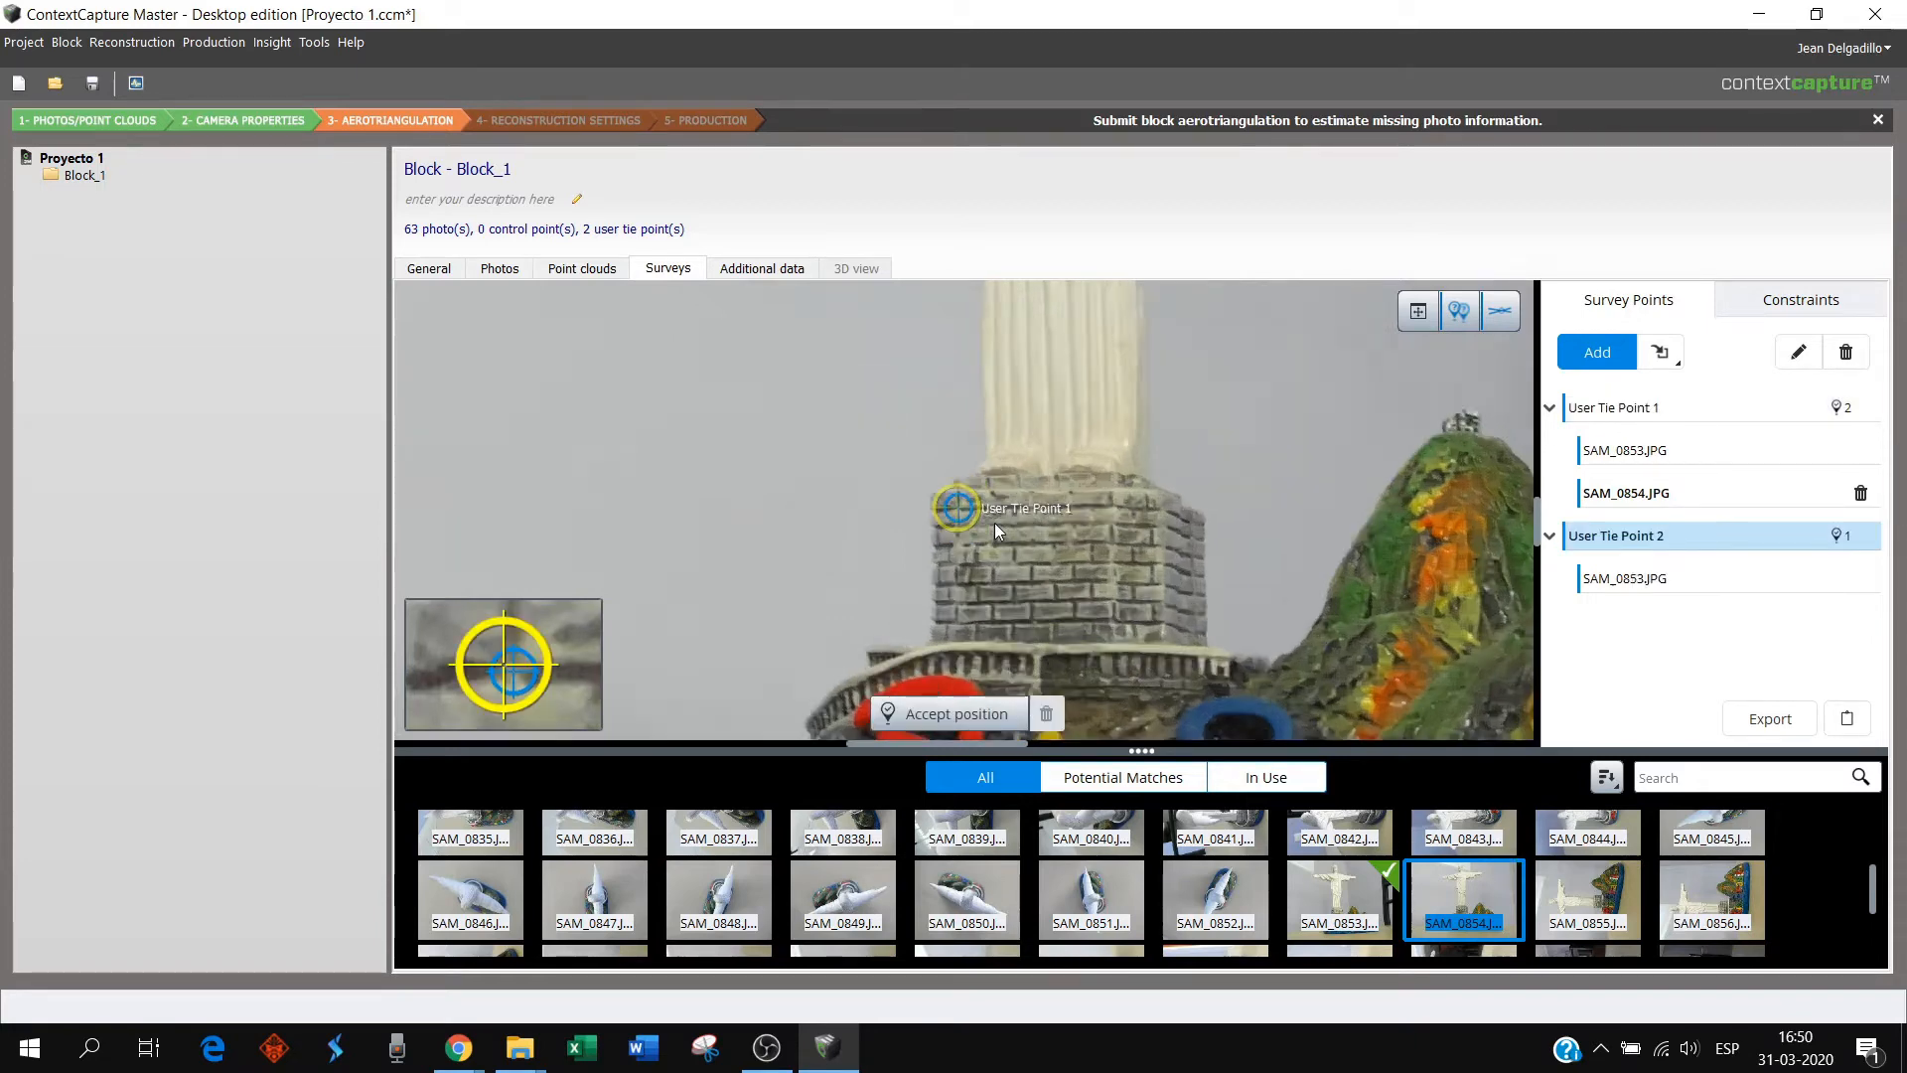
{"action": "left_click_drag", "start_coordinate": [988, 503], "coordinate": [742, 462]}
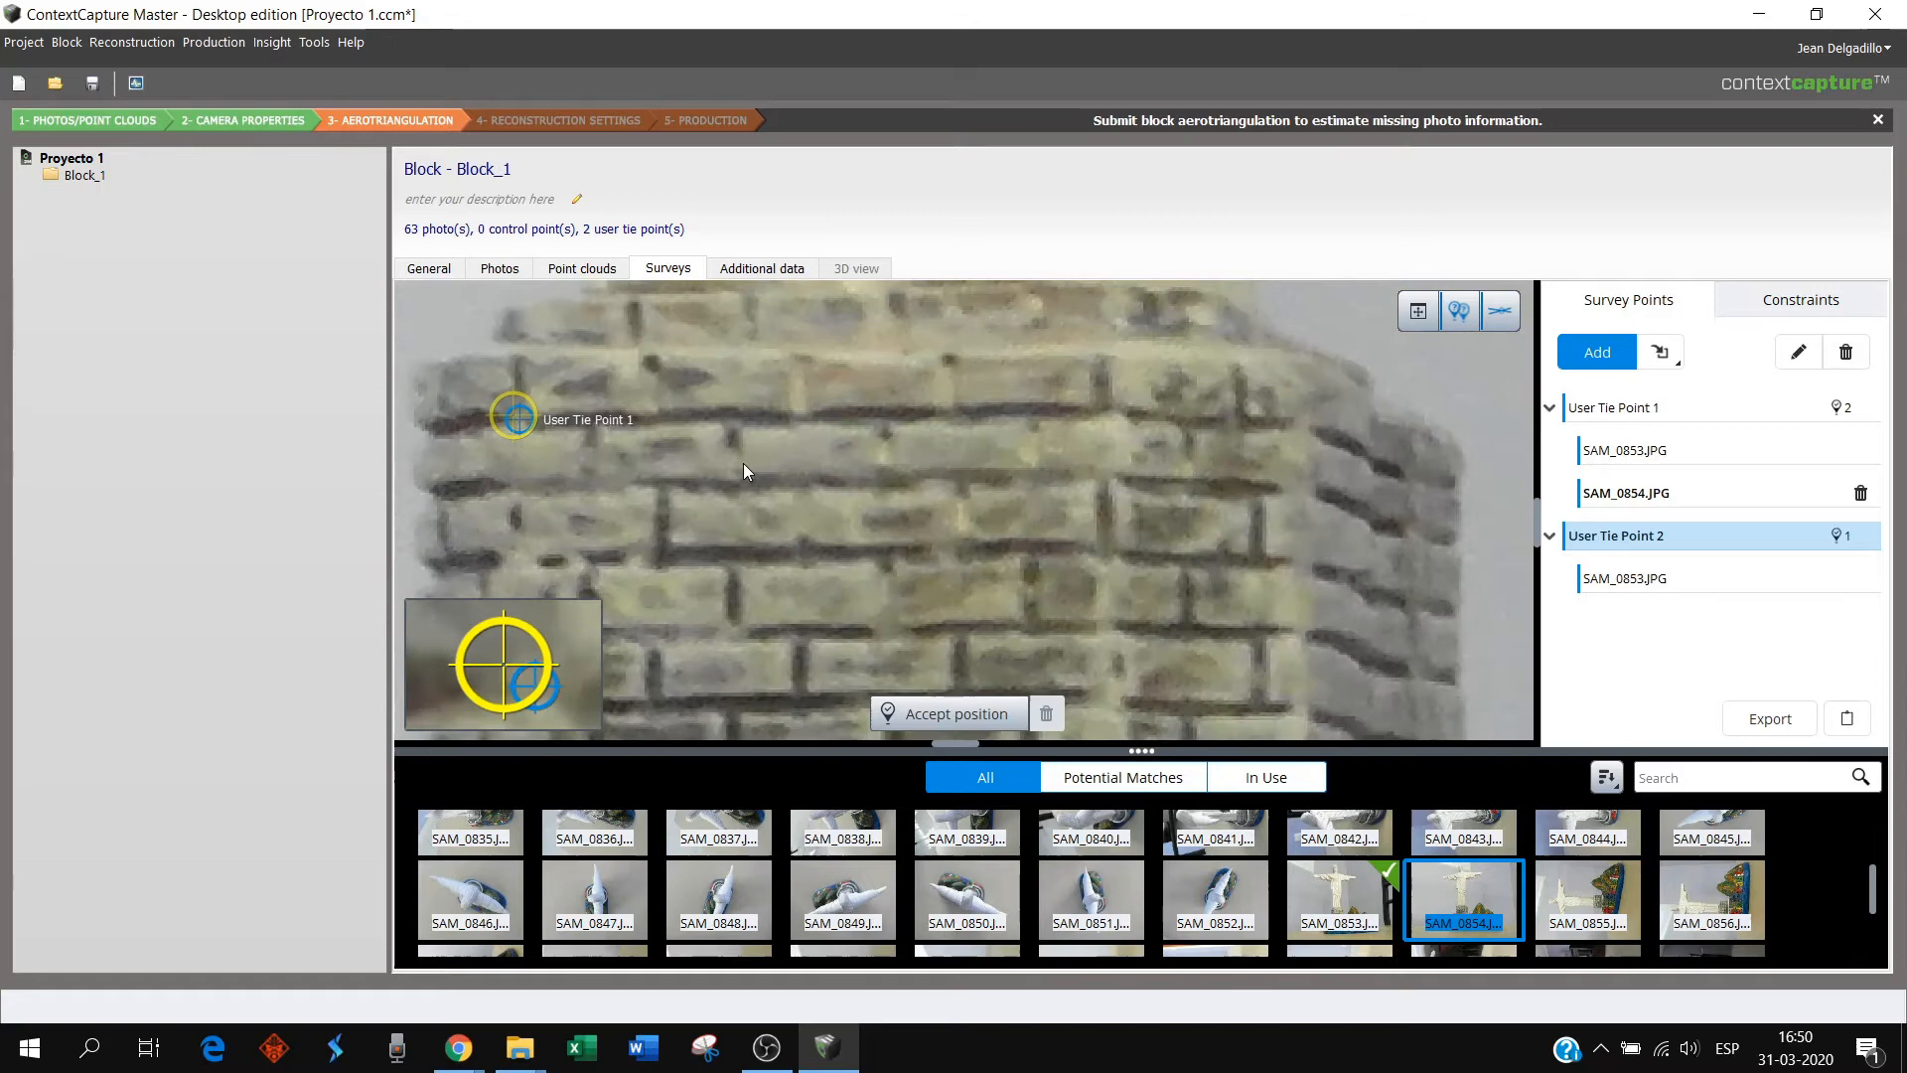
{"action": "left_click", "coordinate": [570, 430]}
{"action": "left_click_drag", "start_coordinate": [573, 428], "coordinate": [1100, 406]}
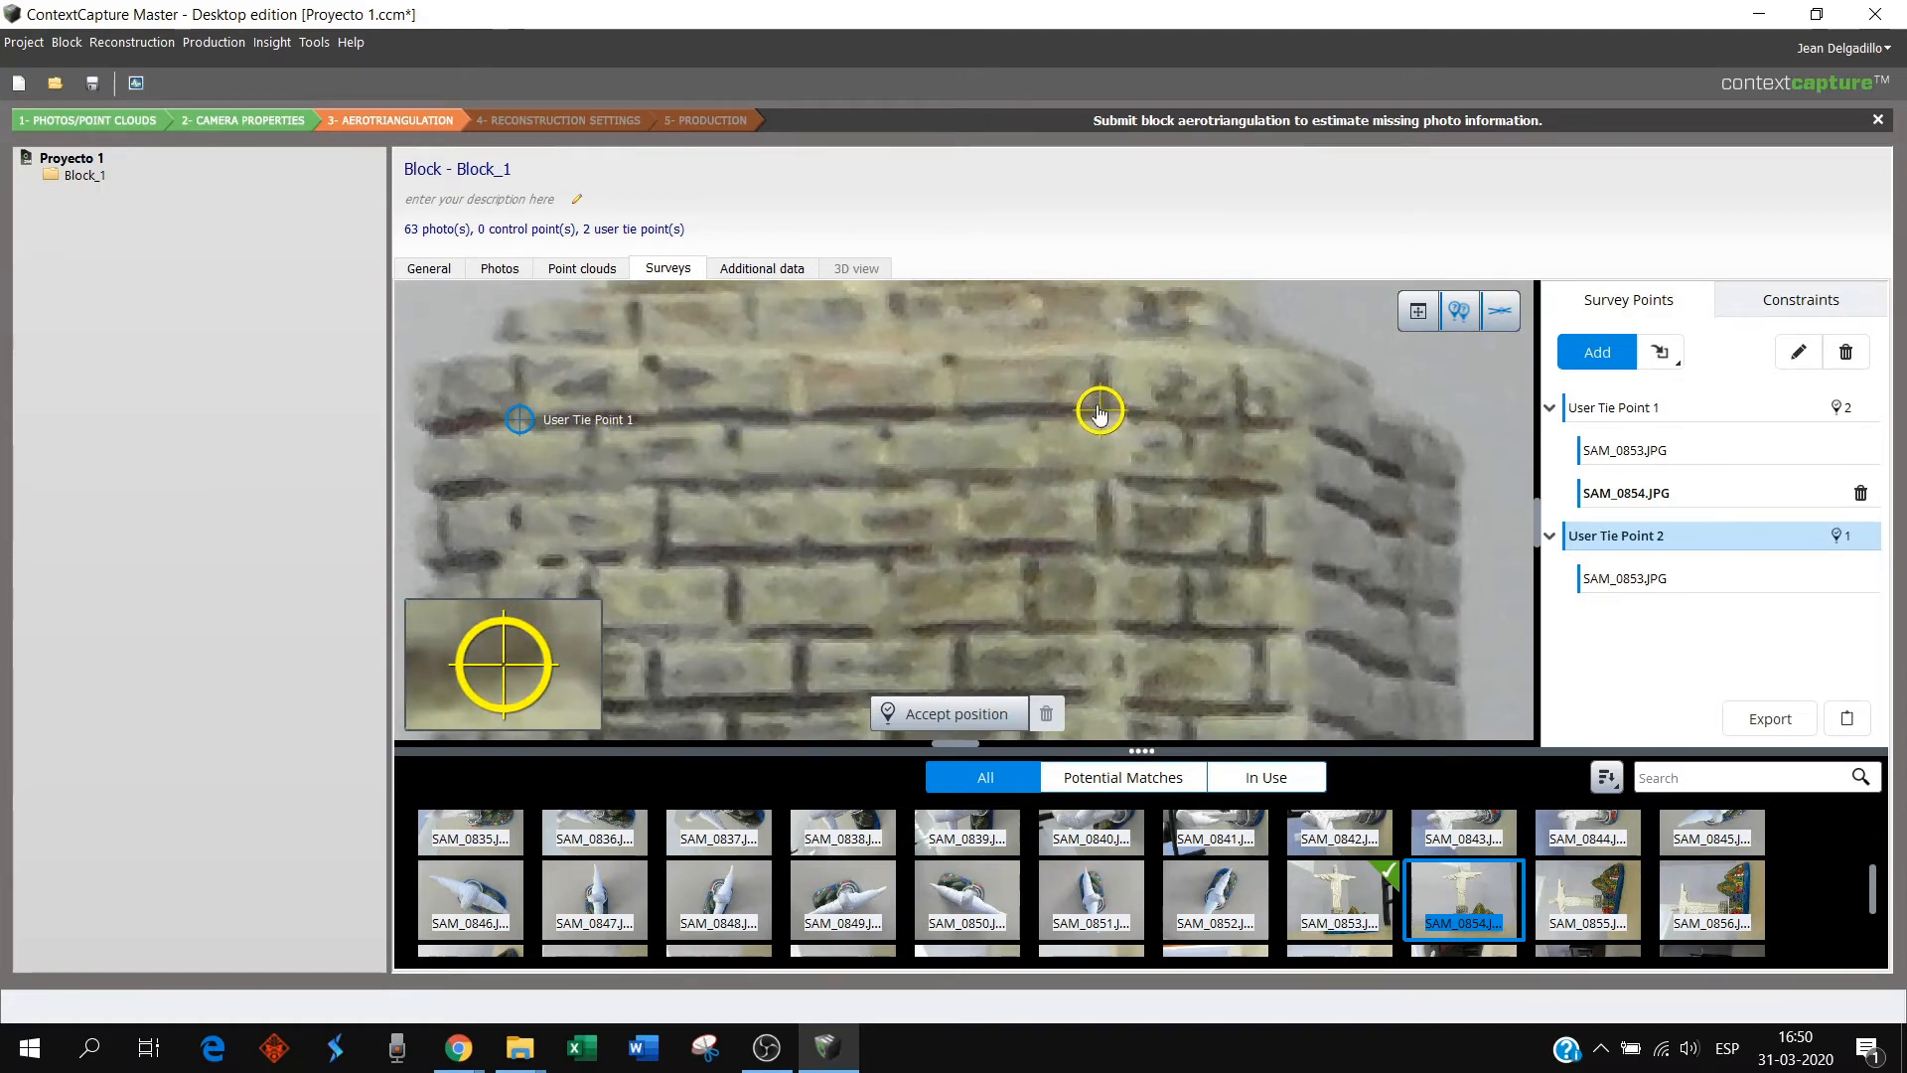
{"action": "scroll", "coordinate": [1104, 423], "scroll_direction": "up", "scroll_amount": 4}
{"action": "left_click_drag", "start_coordinate": [1111, 432], "coordinate": [1114, 430]}
{"action": "scroll", "coordinate": [1122, 436], "scroll_direction": "down", "scroll_amount": 4}
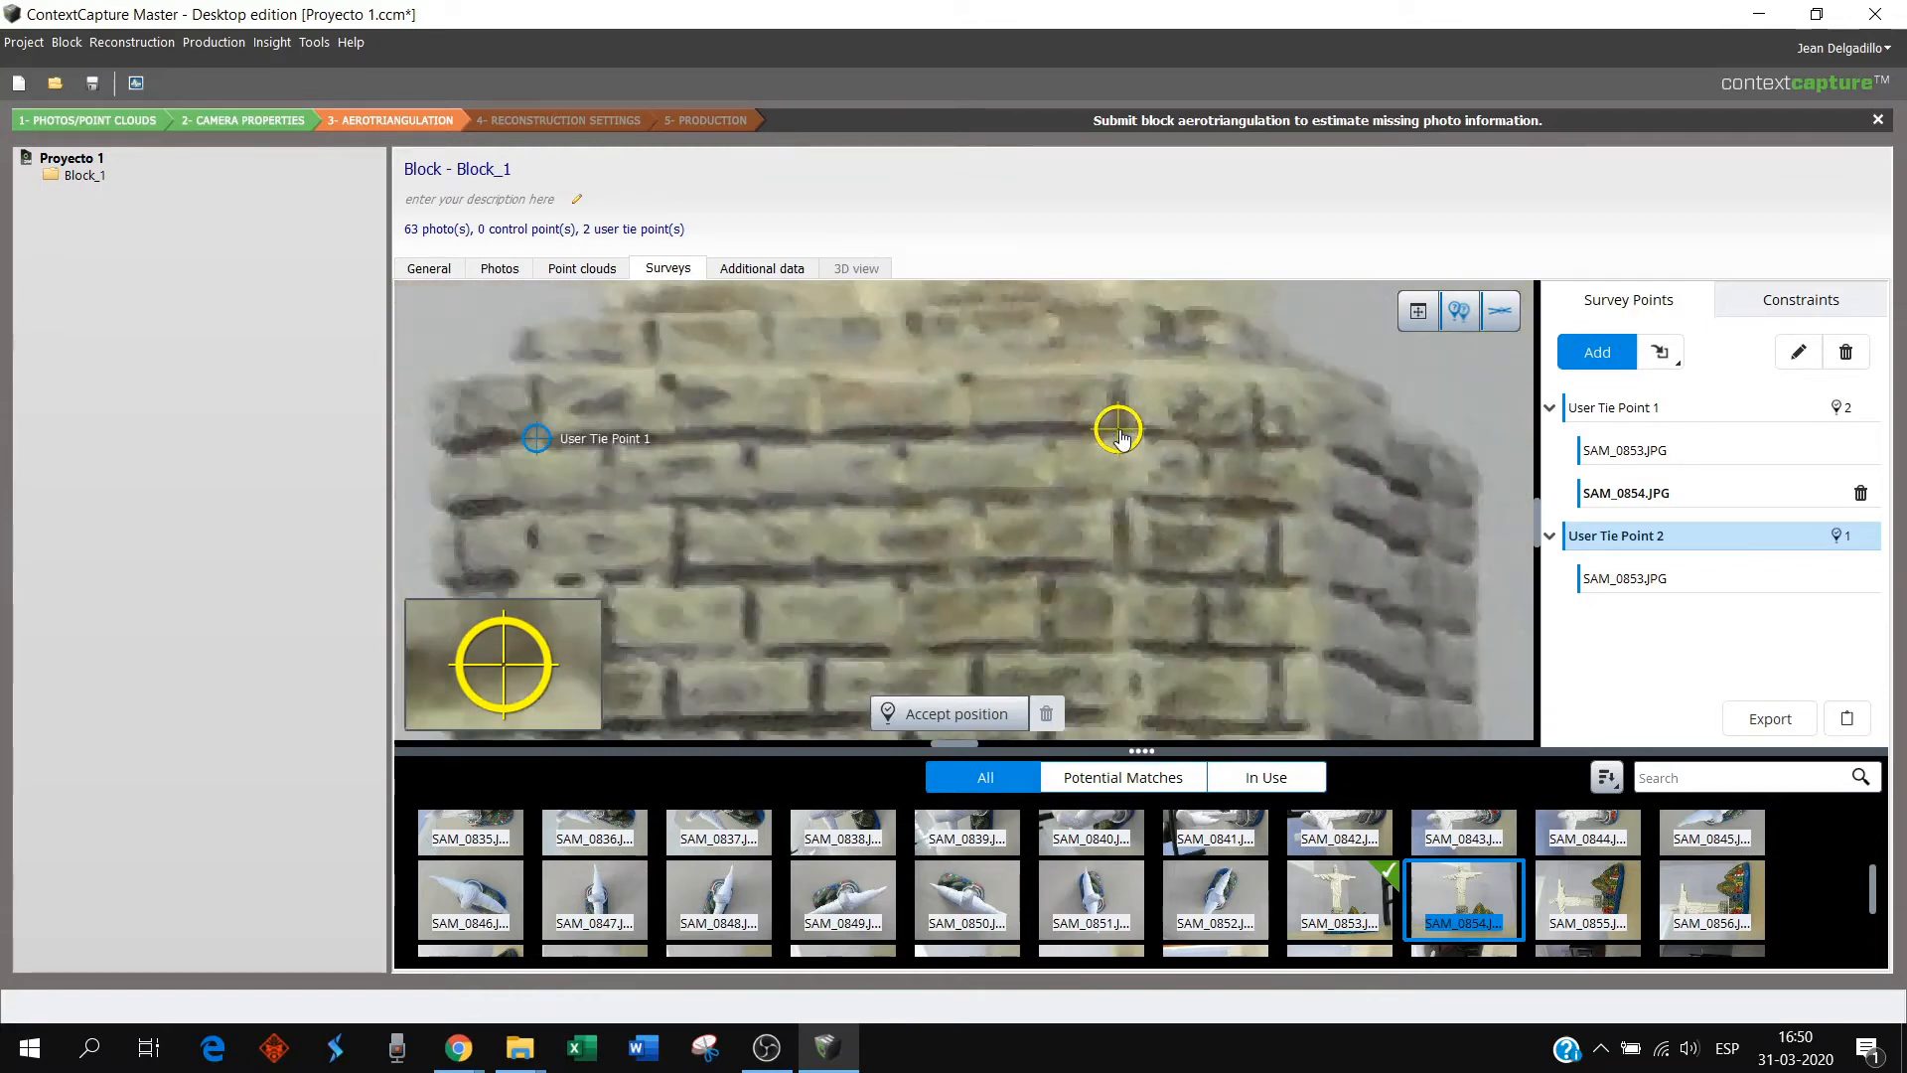
{"action": "left_click", "coordinate": [973, 717]}
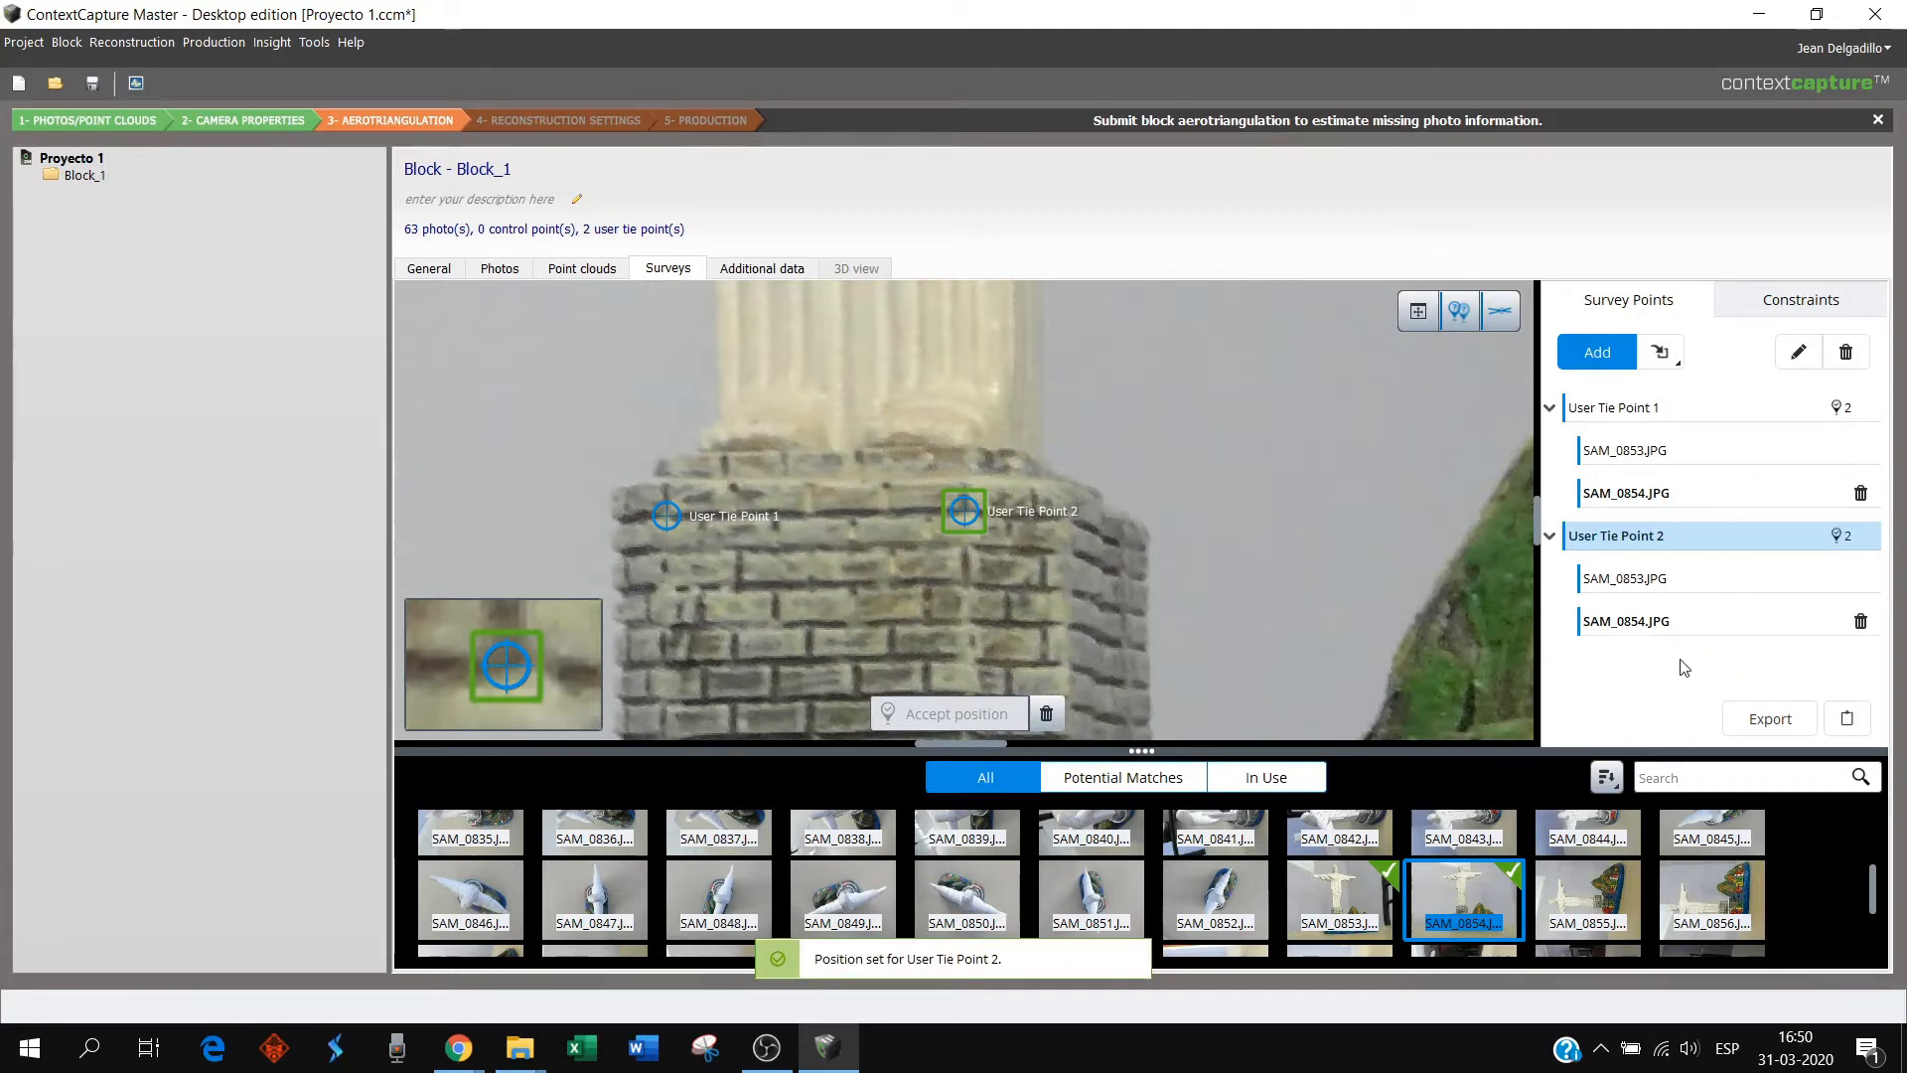
- Add a new constraint to the block's survey data and set its type to Scale constraint
{"action": "scroll", "coordinate": [1034, 510], "scroll_direction": "down", "scroll_amount": 5}
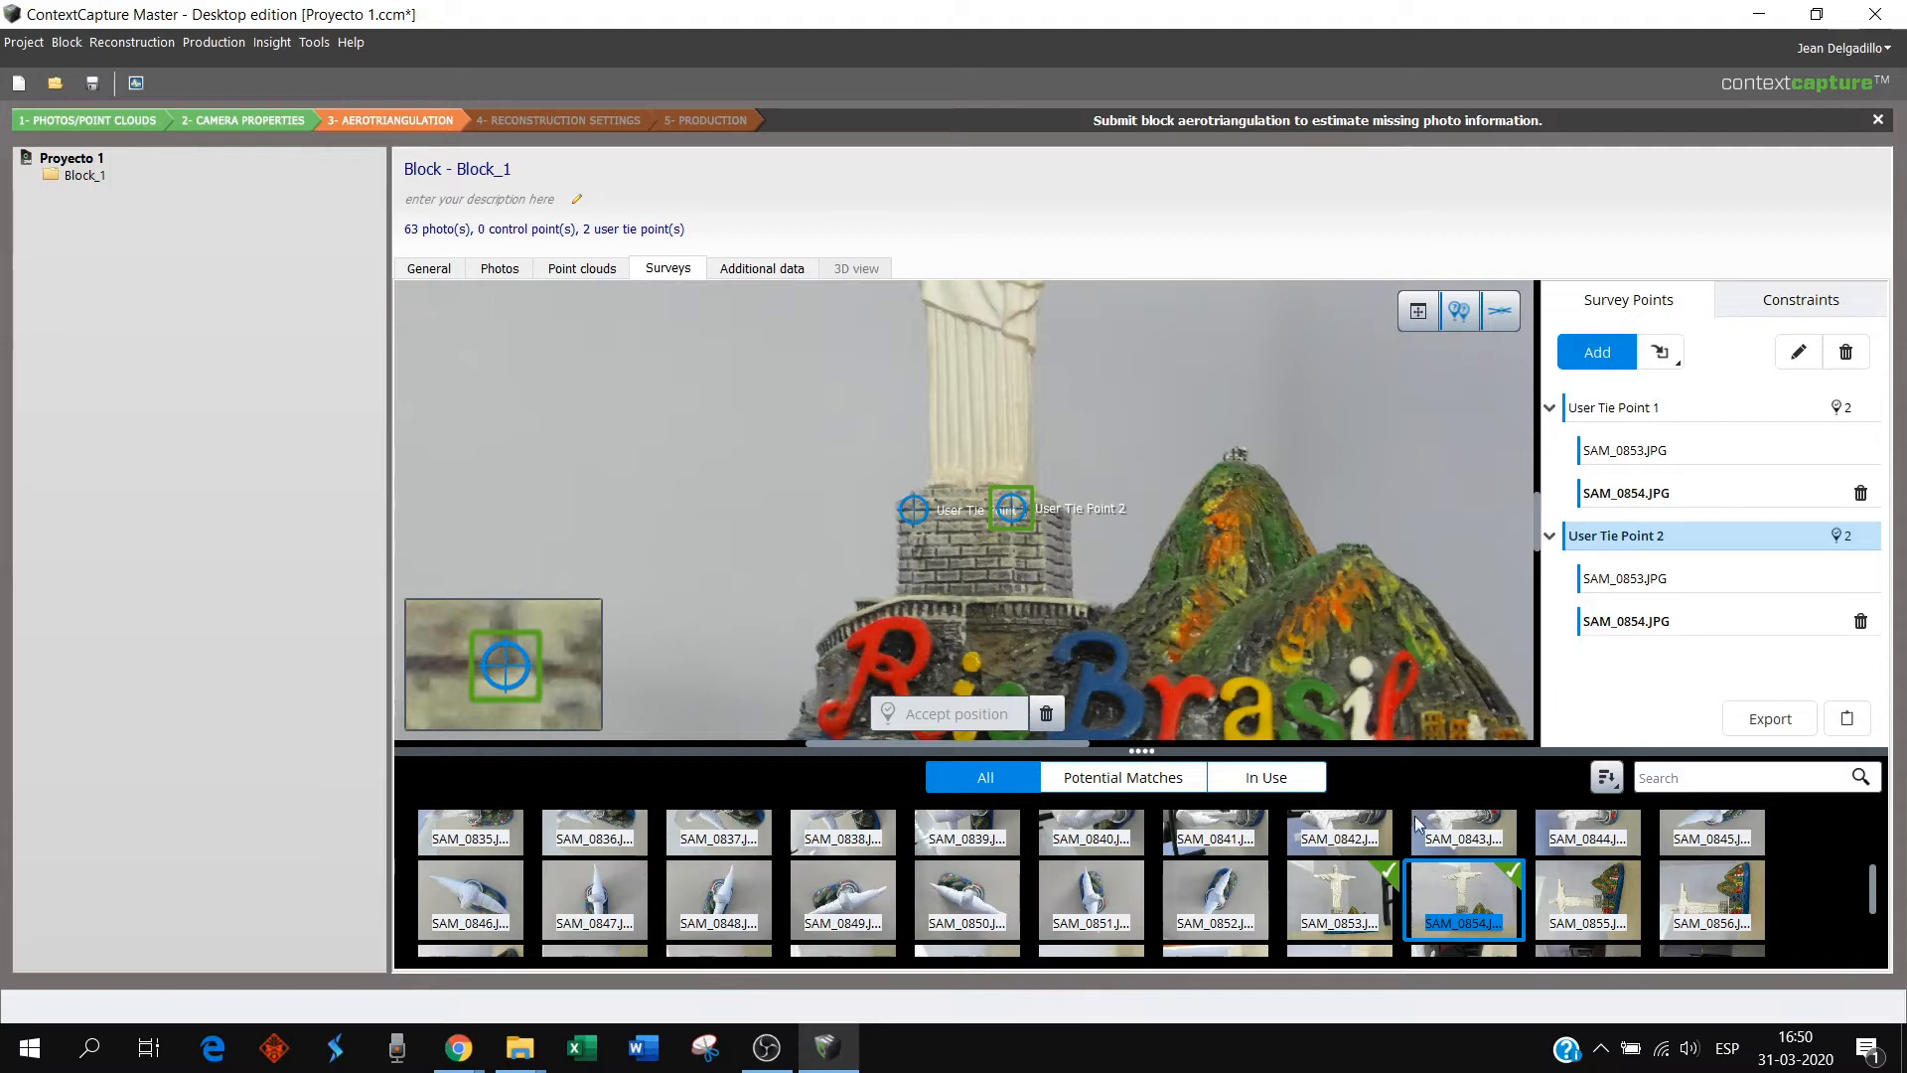
{"action": "scroll", "coordinate": [1111, 520], "scroll_direction": "down", "scroll_amount": 5}
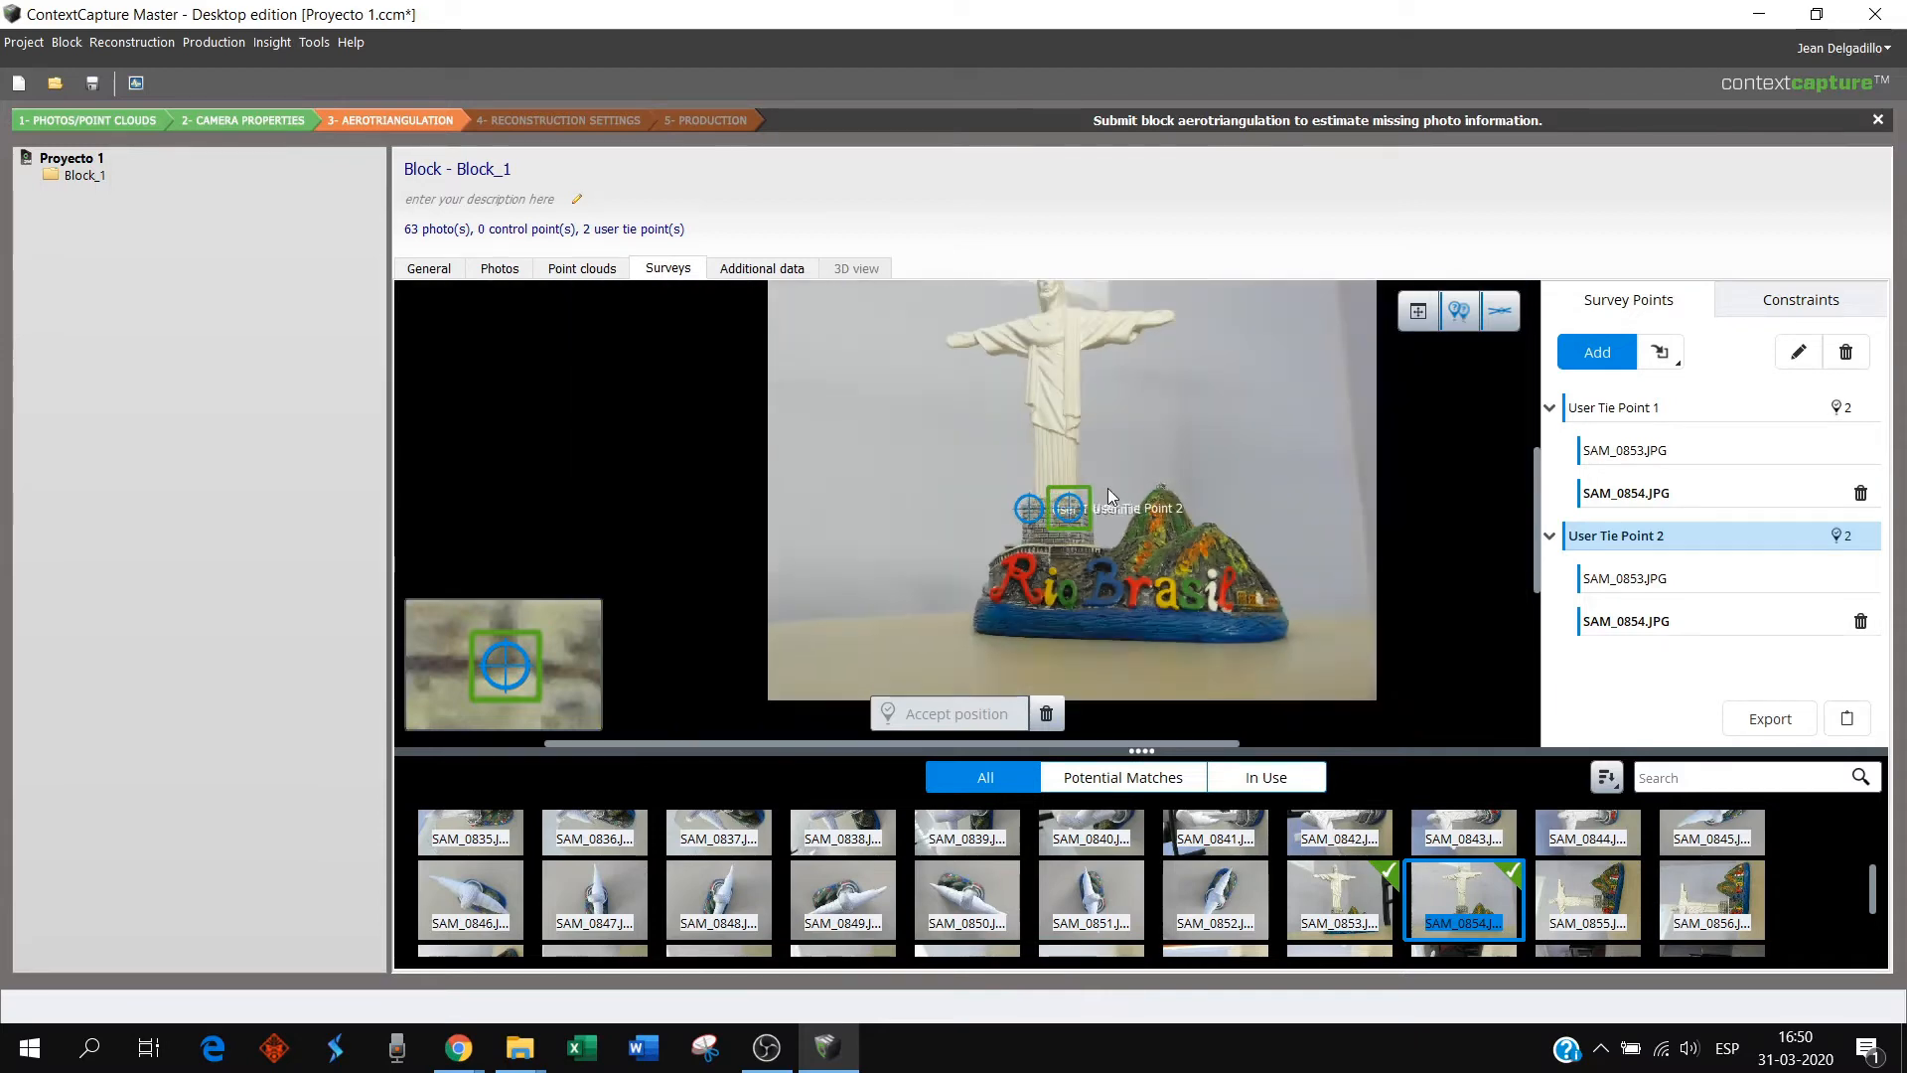
{"action": "left_click", "coordinate": [1417, 311]}
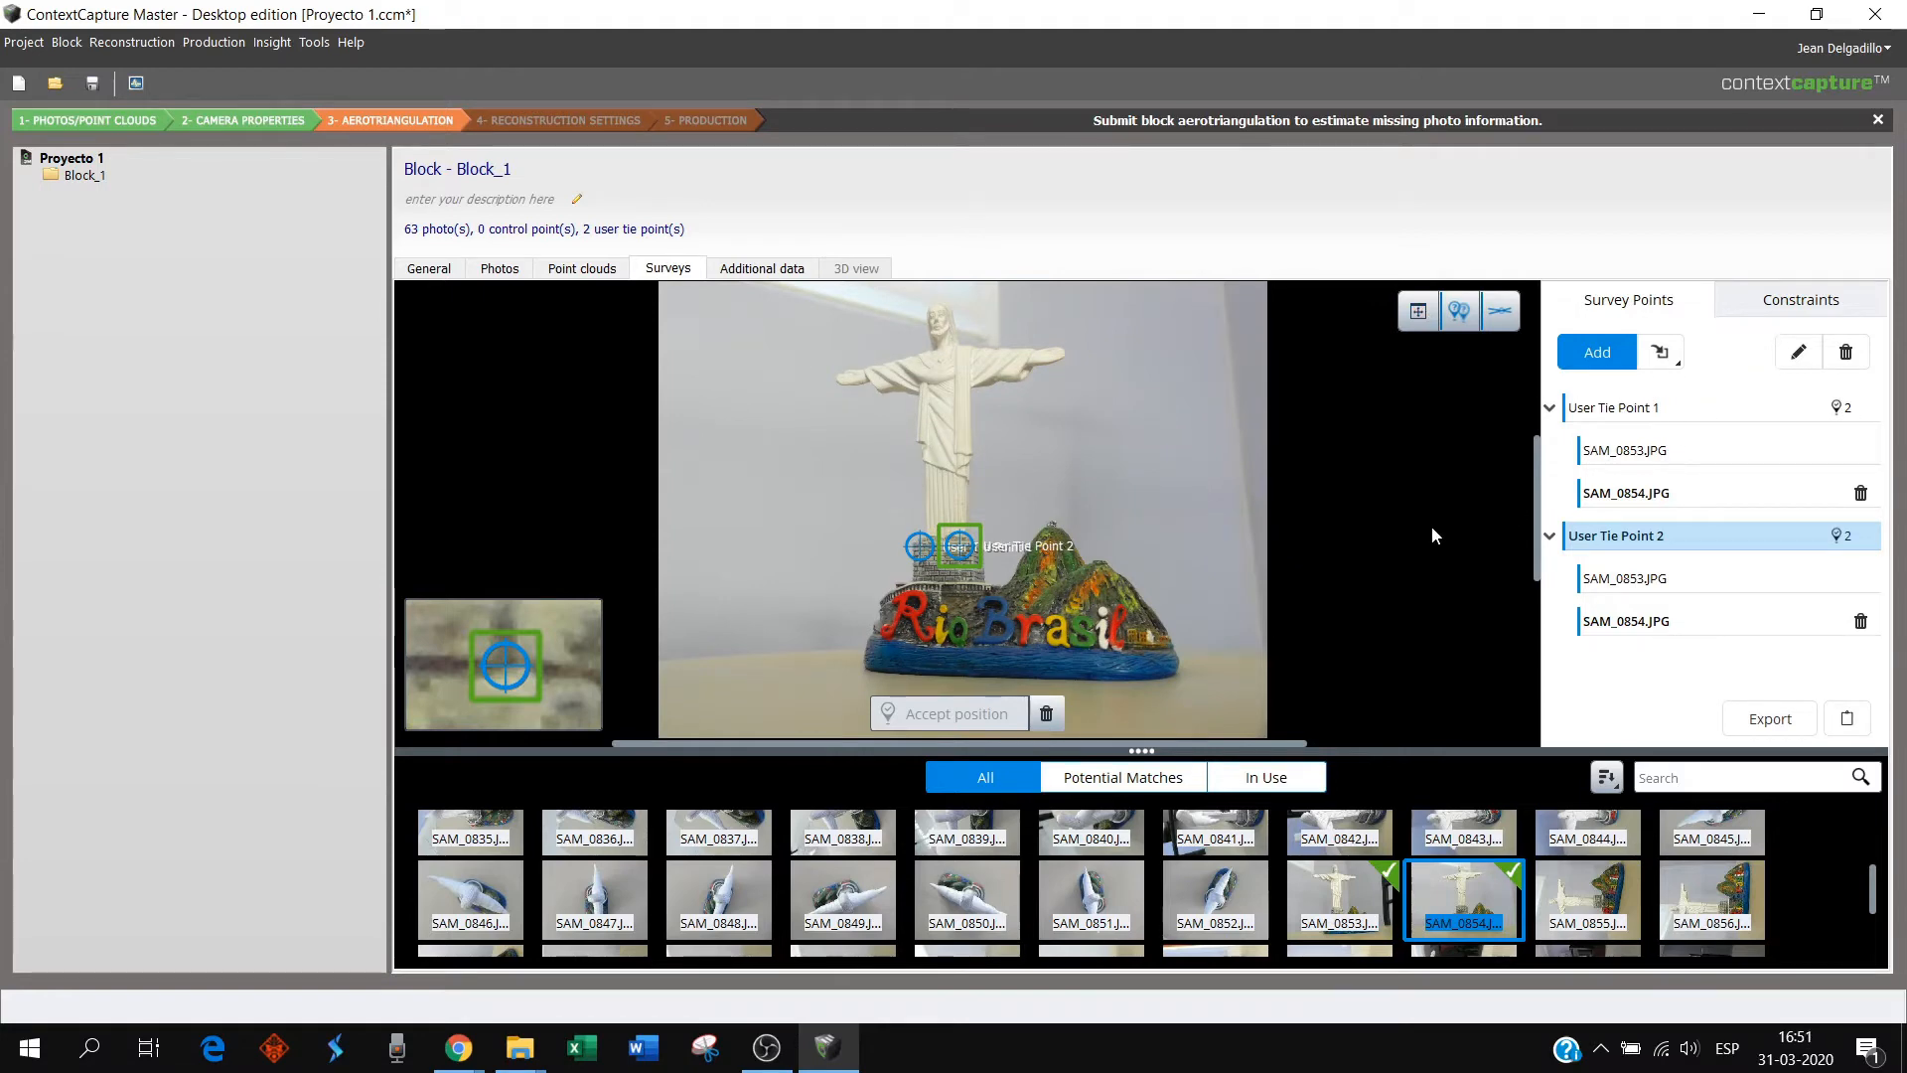
{"action": "left_click", "coordinate": [1778, 303]}
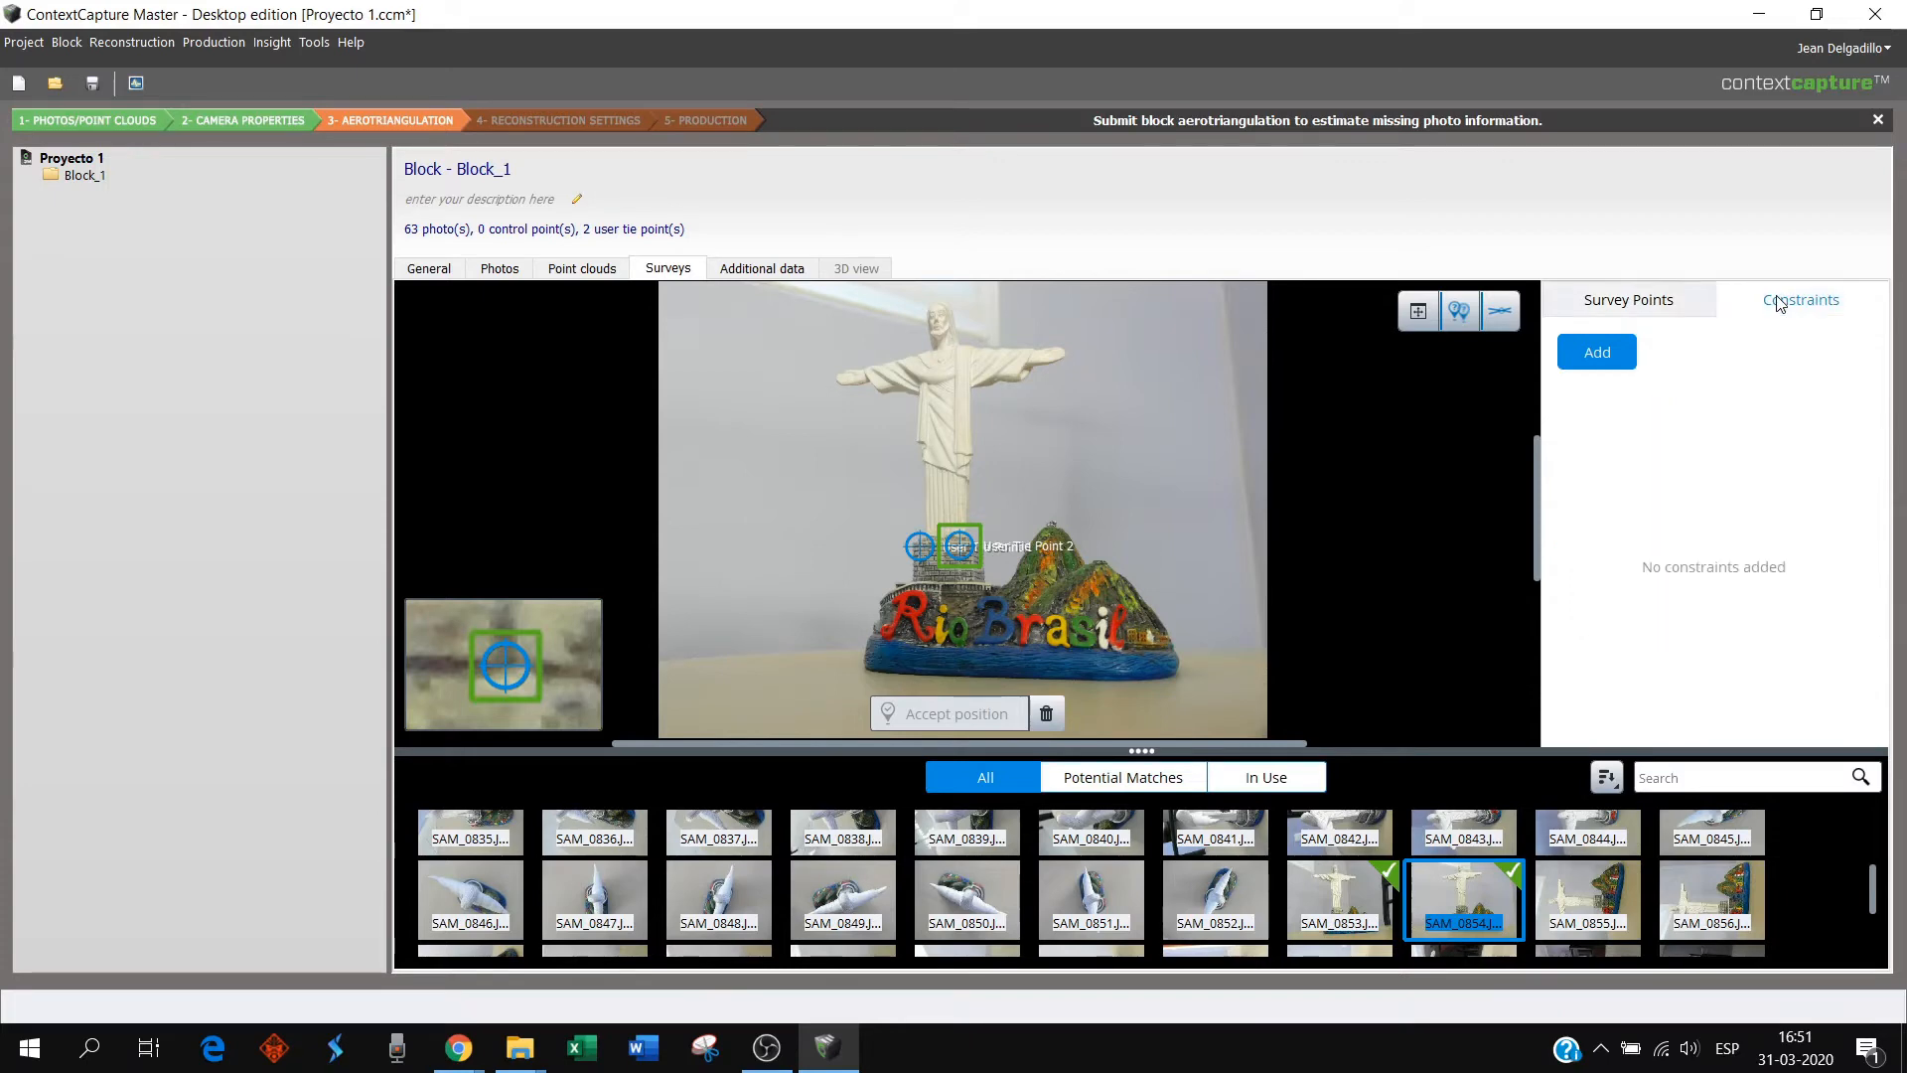
{"action": "left_click", "coordinate": [1596, 353]}
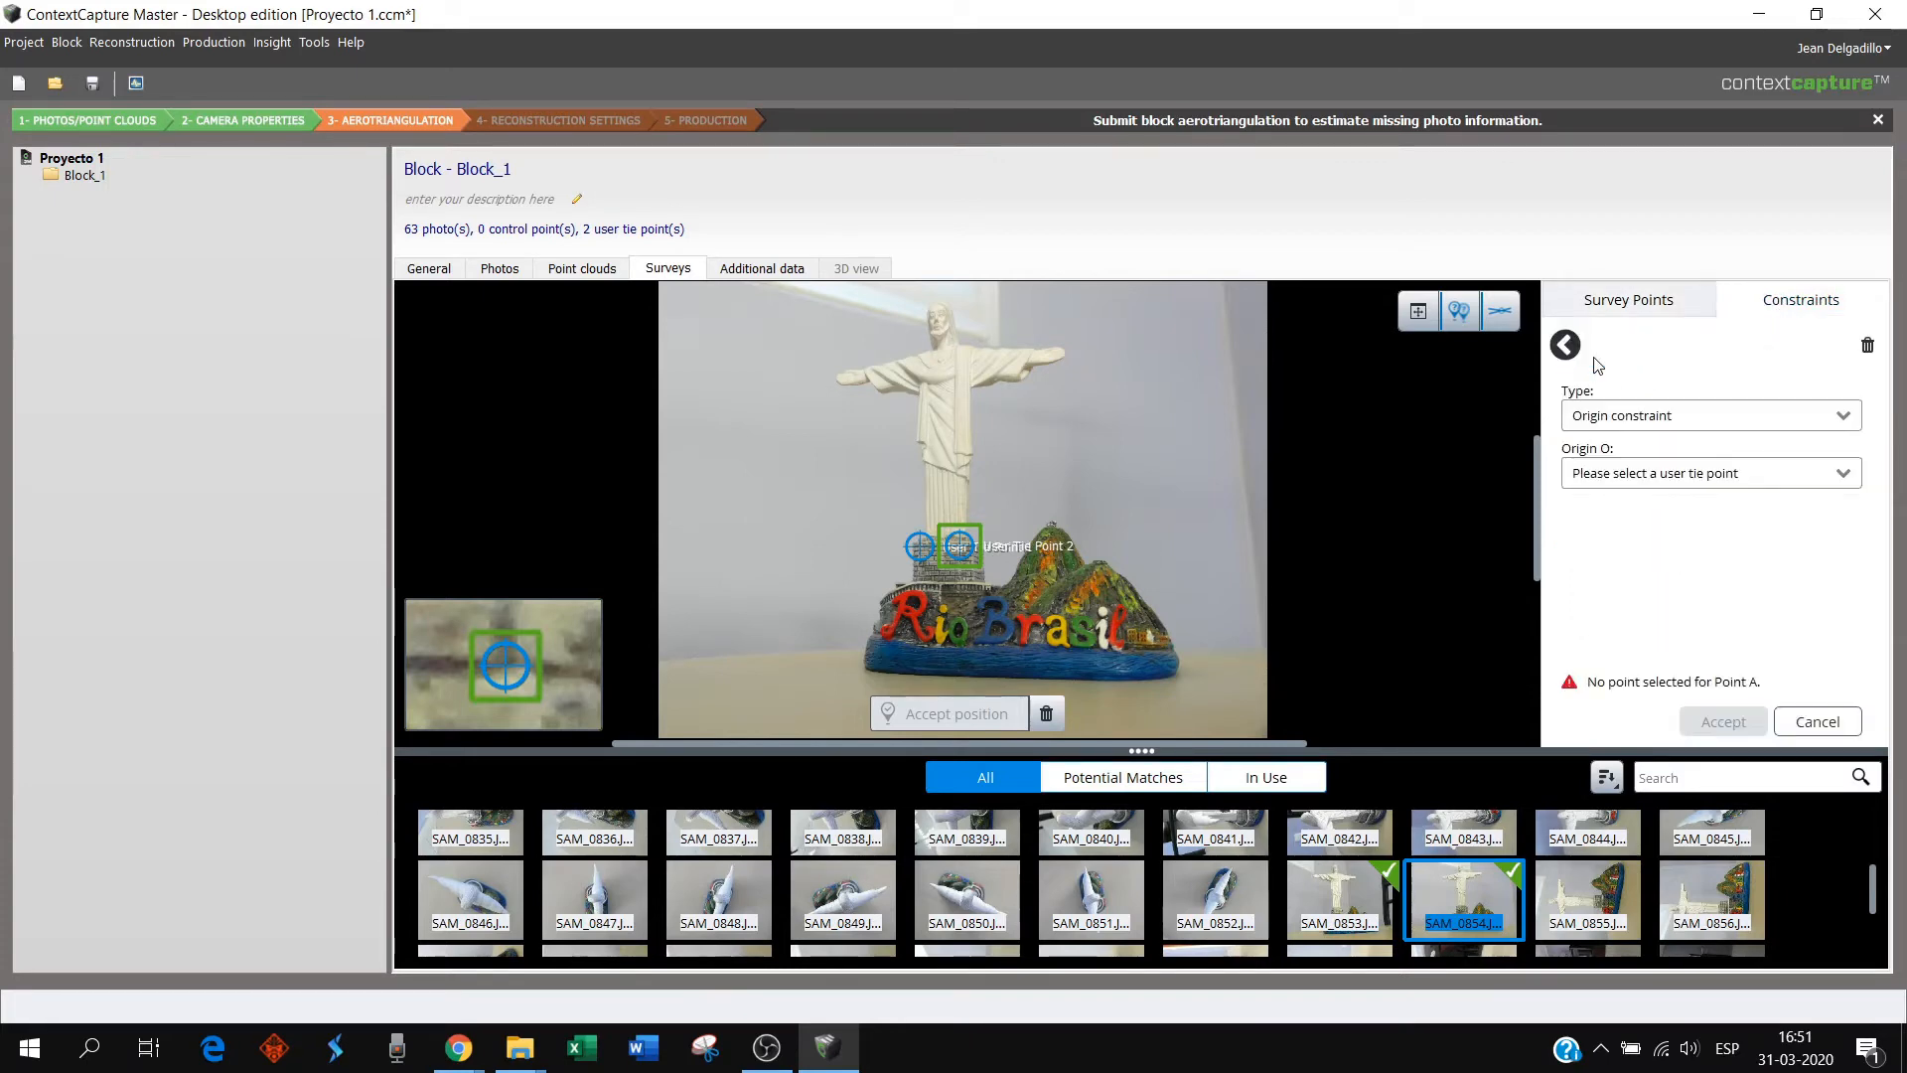
{"action": "left_click", "coordinate": [1844, 419]}
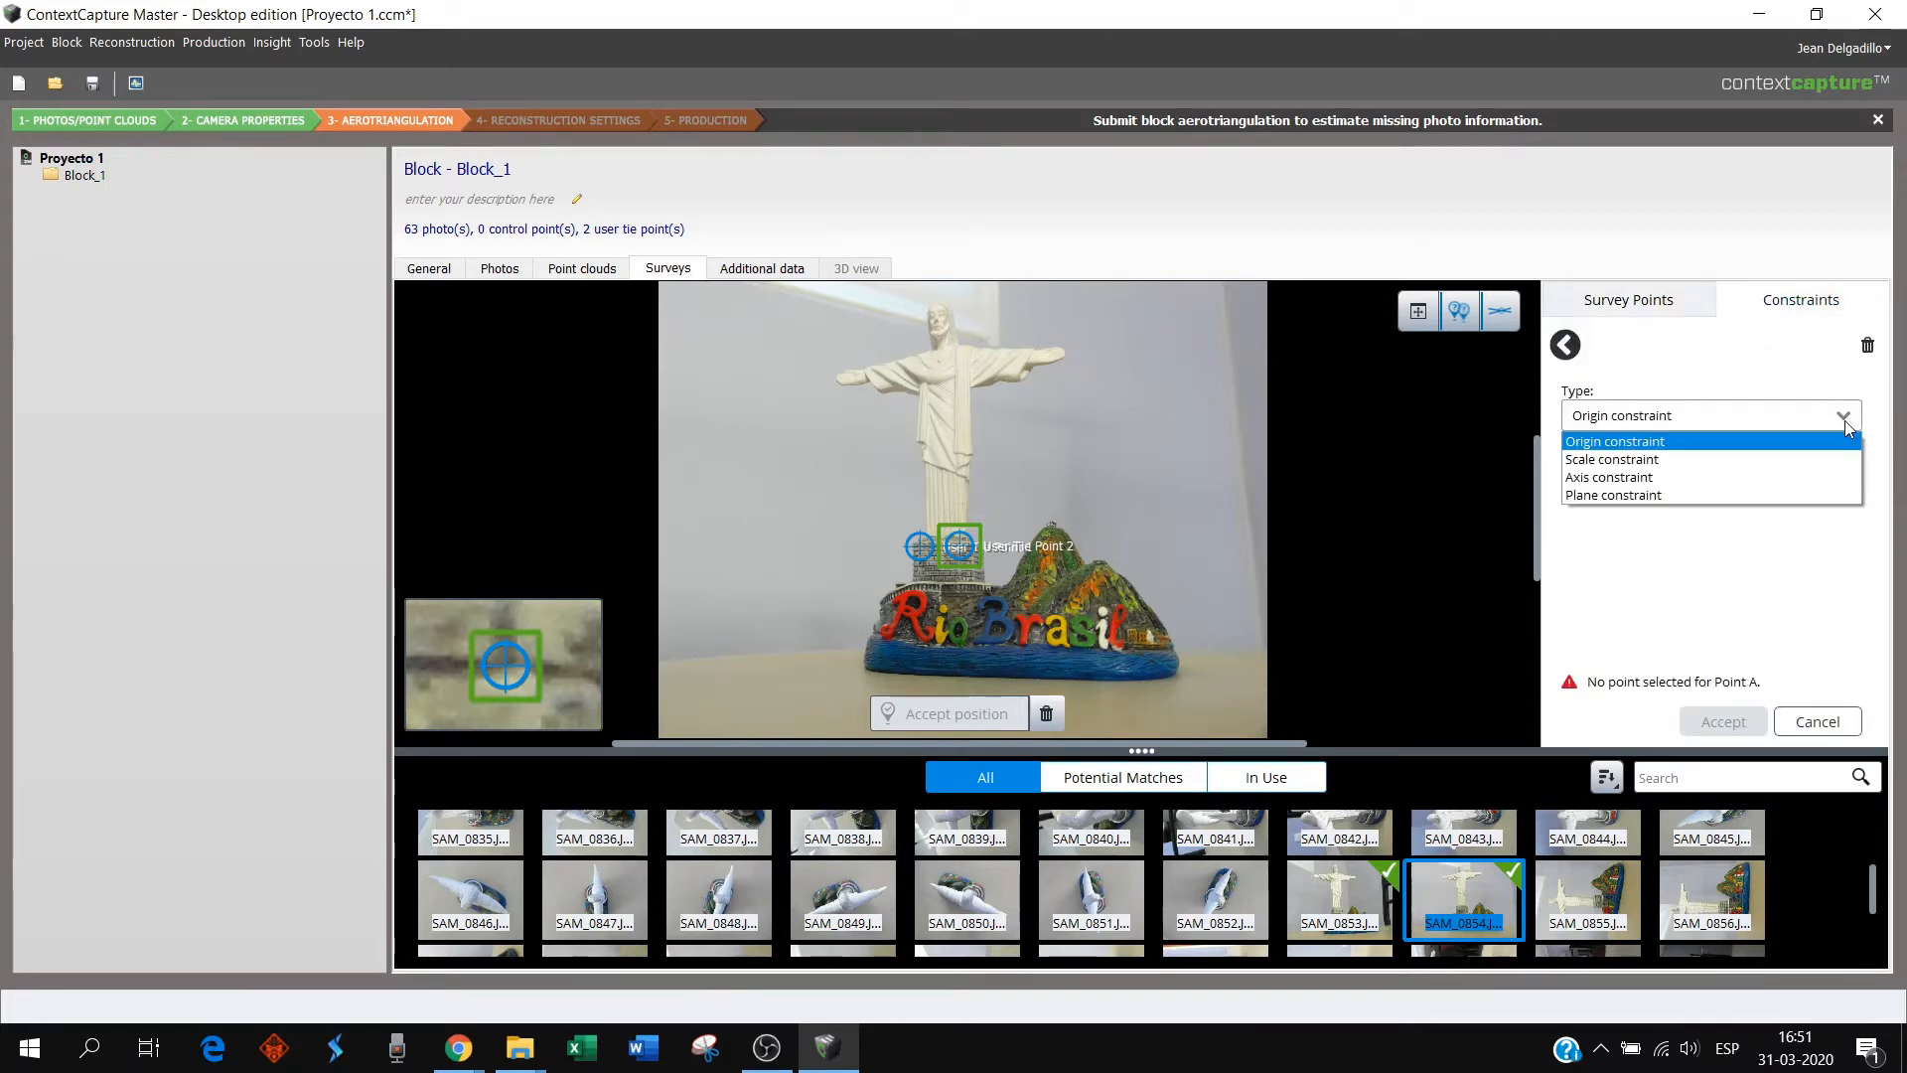
{"action": "left_click", "coordinate": [1729, 461]}
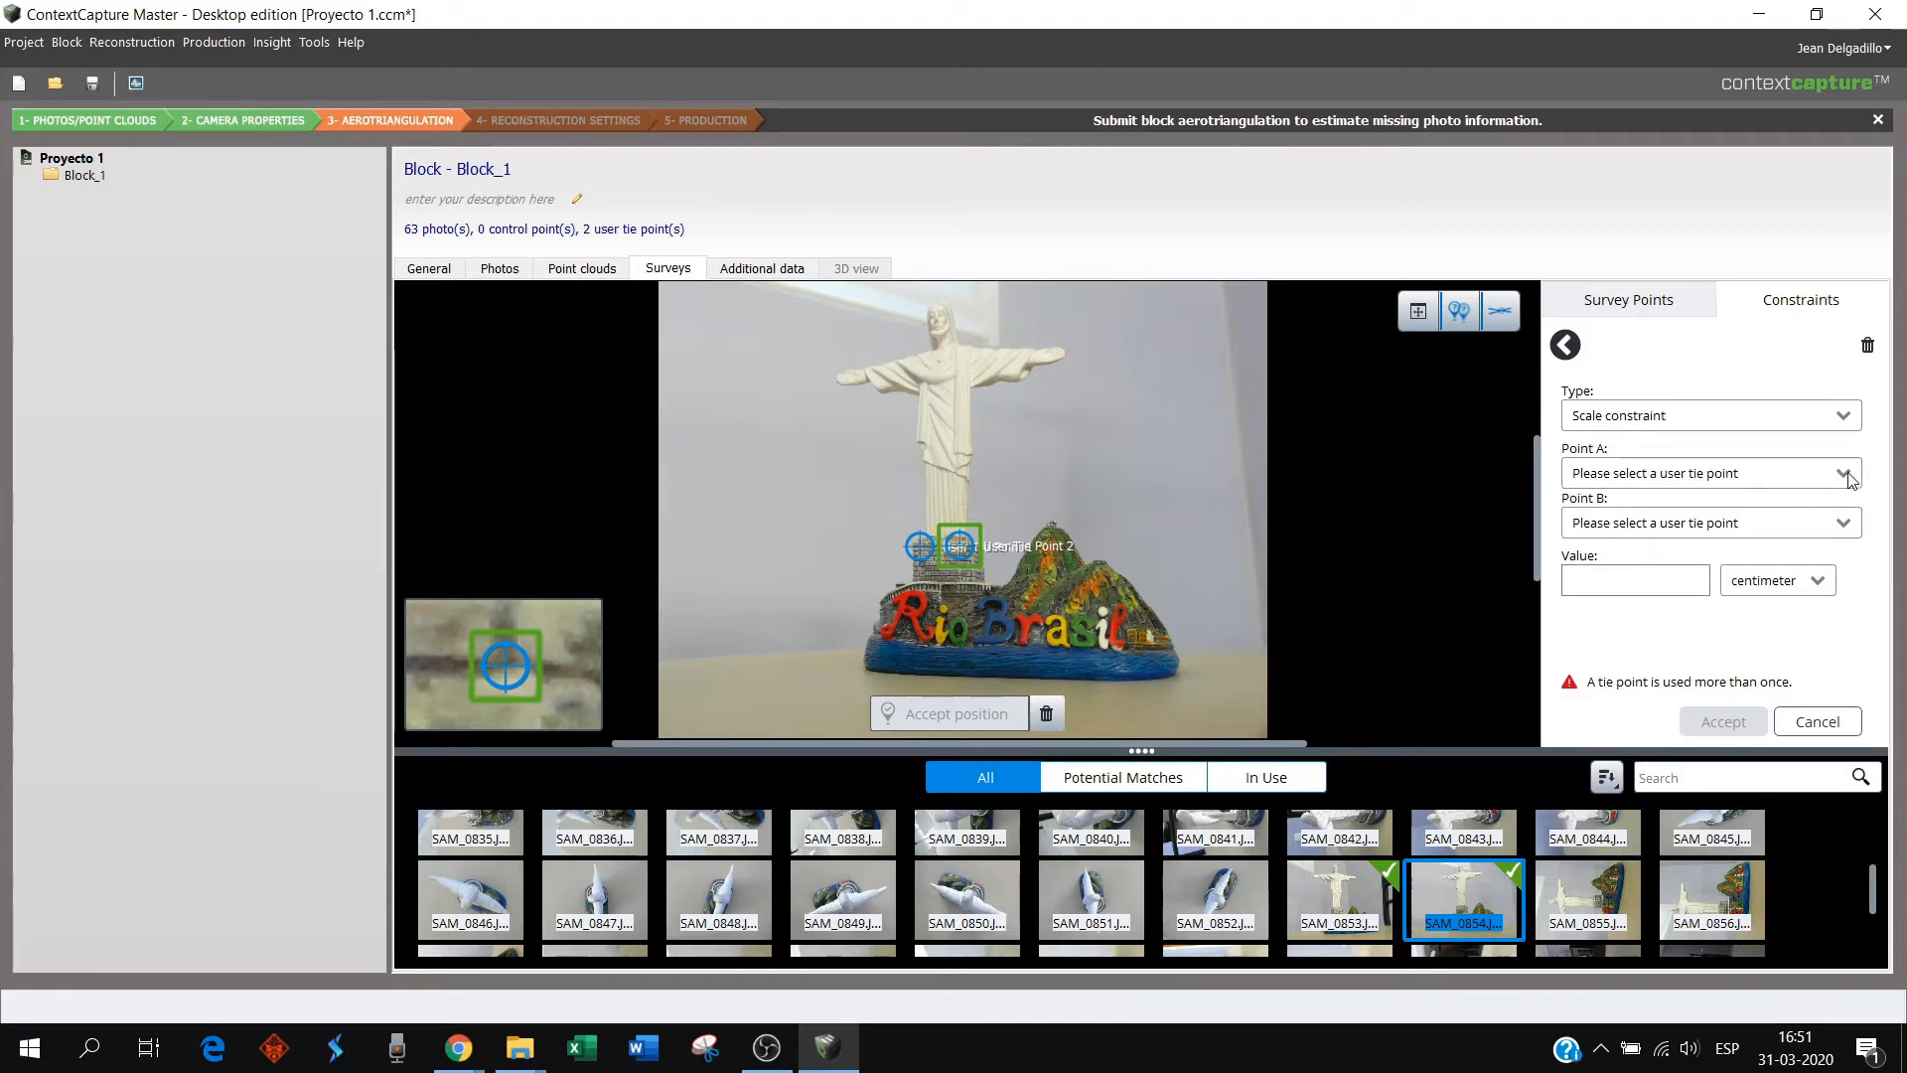
- Assign User Tie Point 1 as Point A and User Tie Point 2 as Point B of the scale constraint
{"action": "left_click", "coordinate": [1817, 475]}
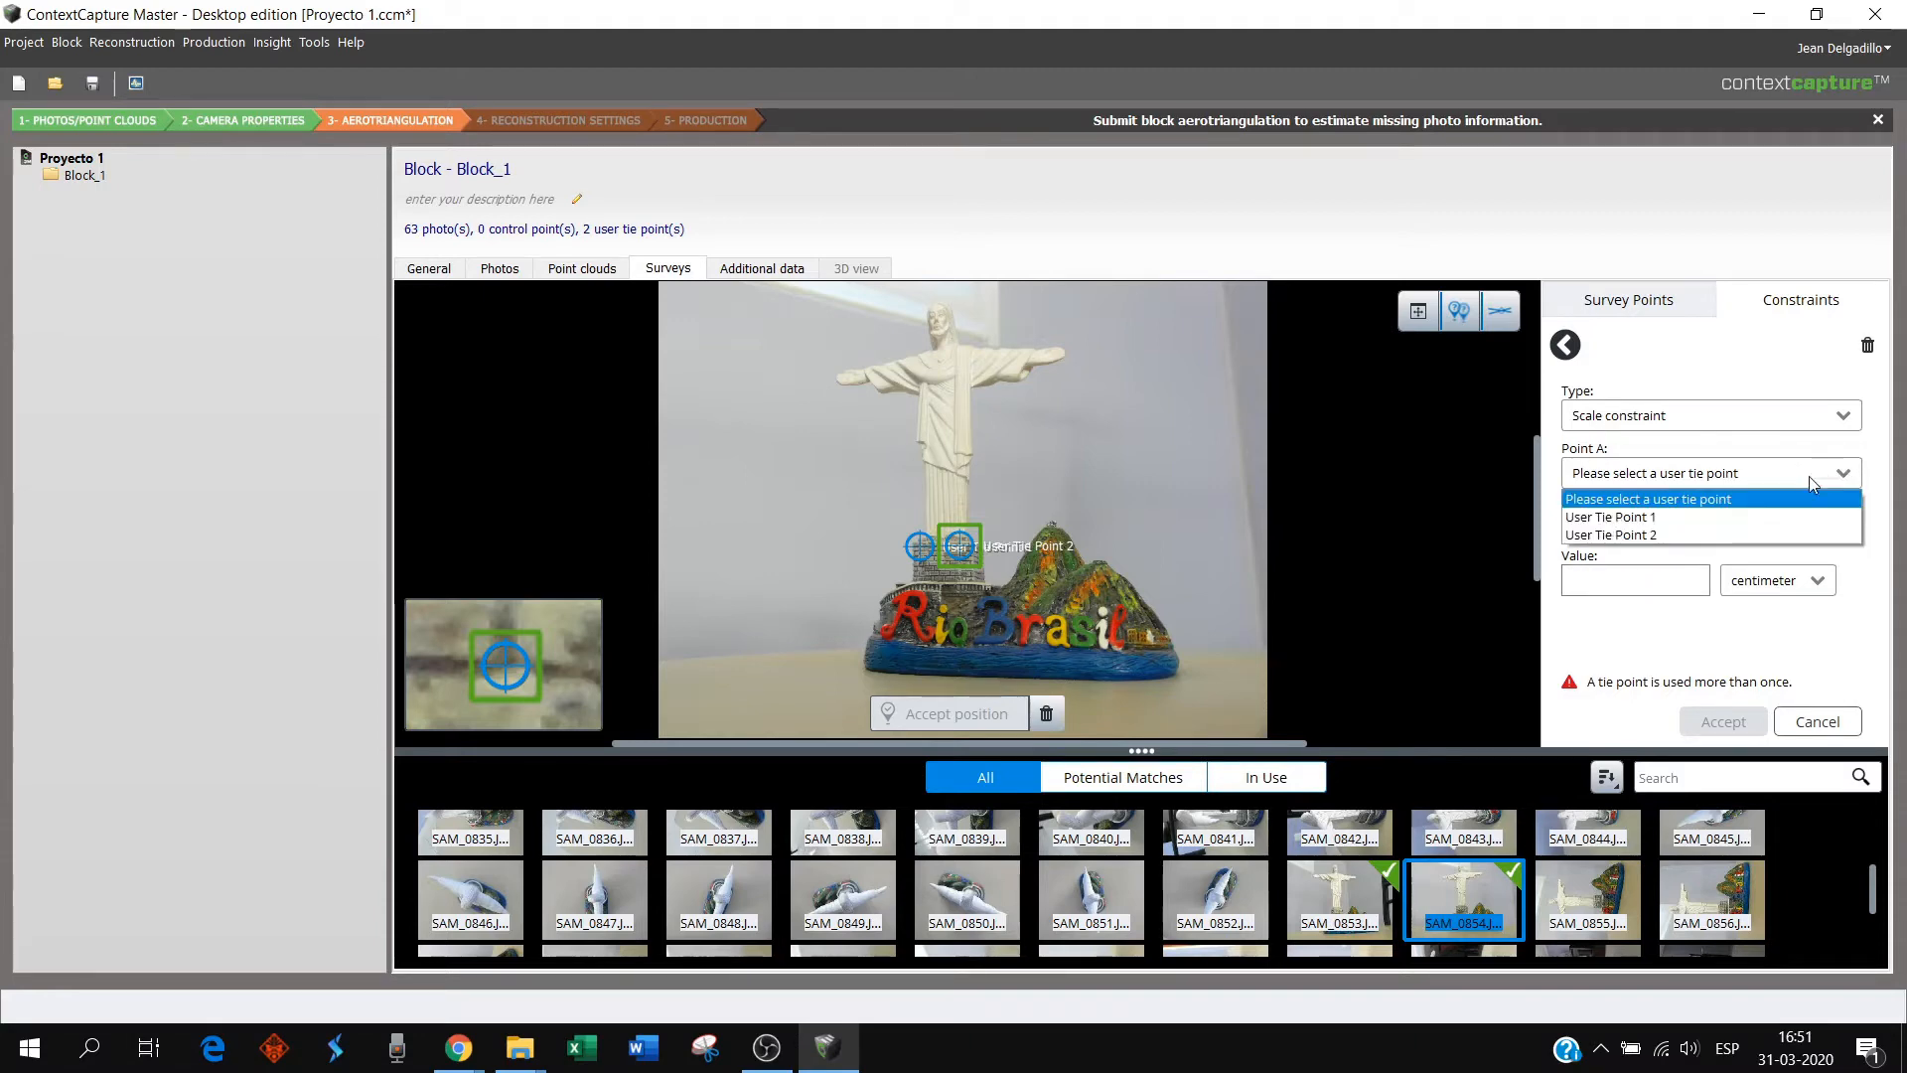
{"action": "left_click", "coordinate": [1690, 526]}
{"action": "scroll", "coordinate": [855, 580], "scroll_direction": "up", "scroll_amount": 4}
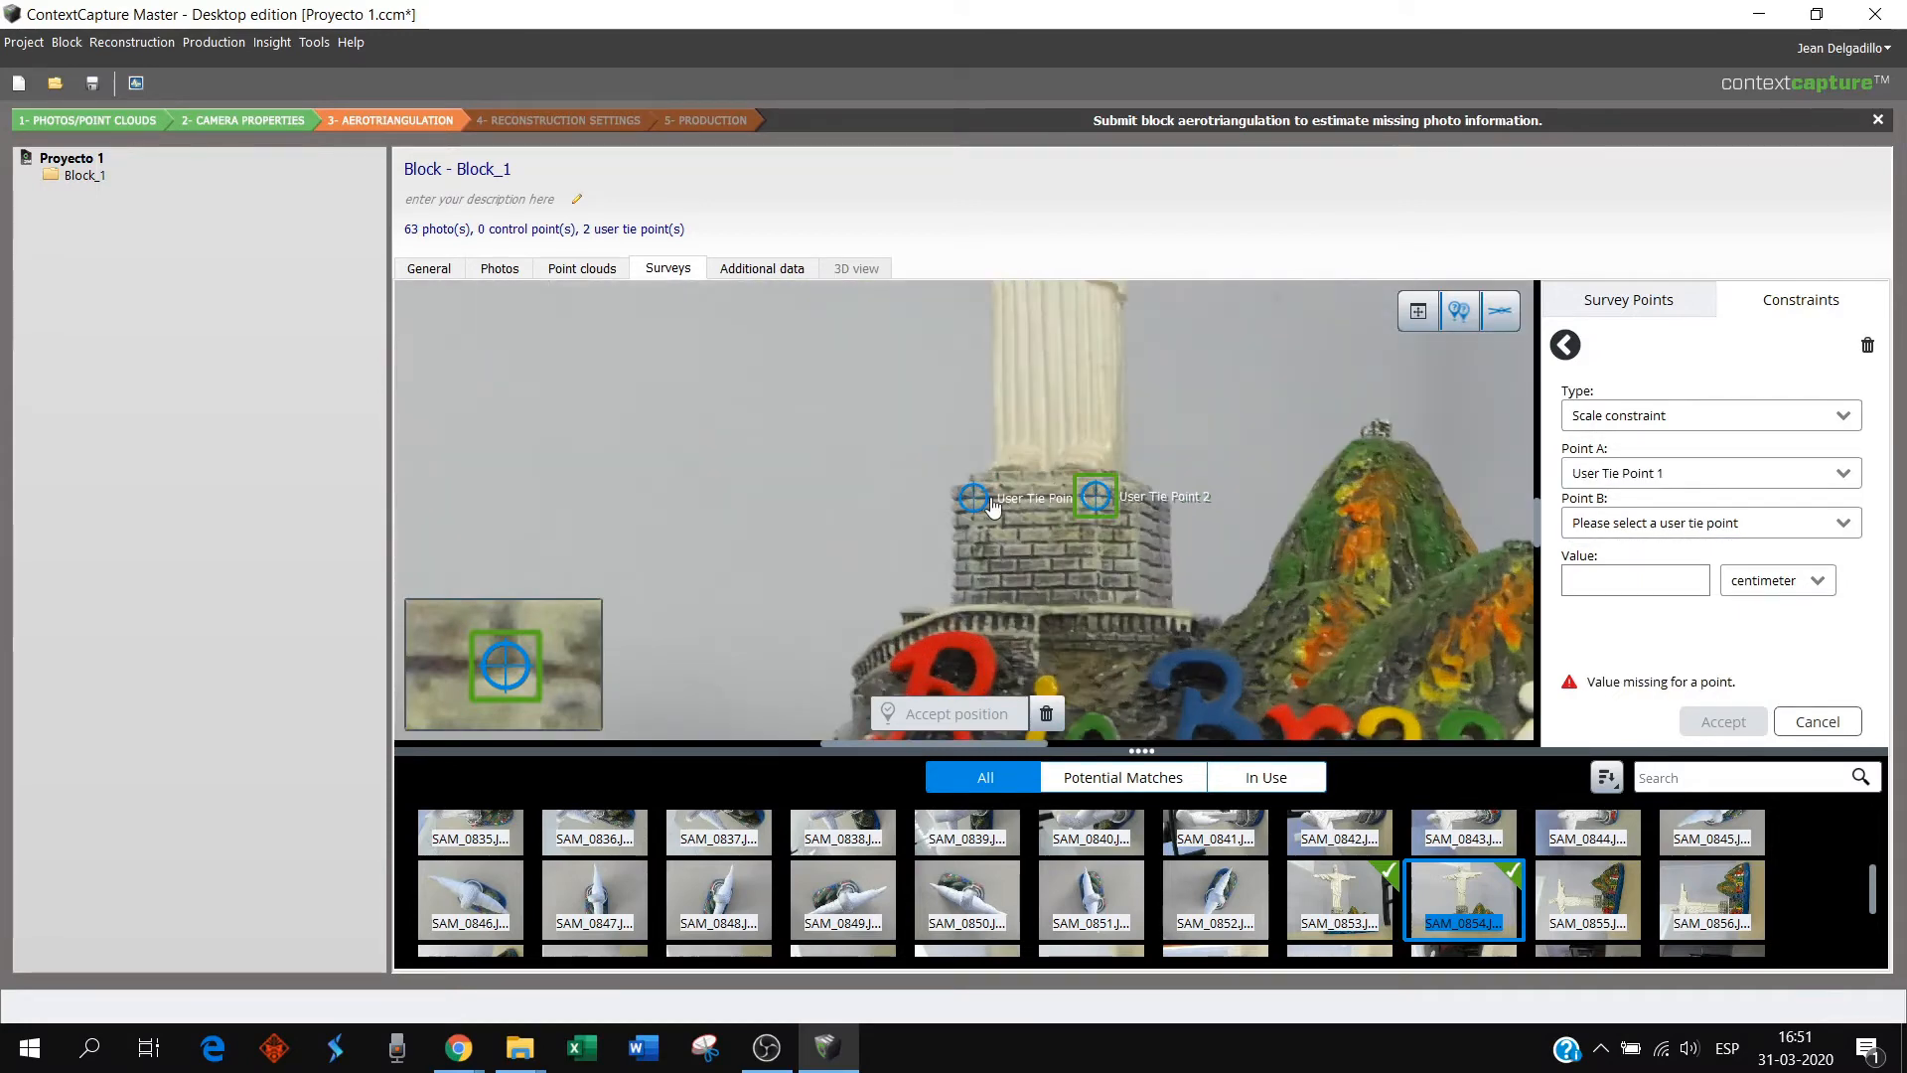
{"action": "scroll", "coordinate": [975, 504], "scroll_direction": "up", "scroll_amount": 2}
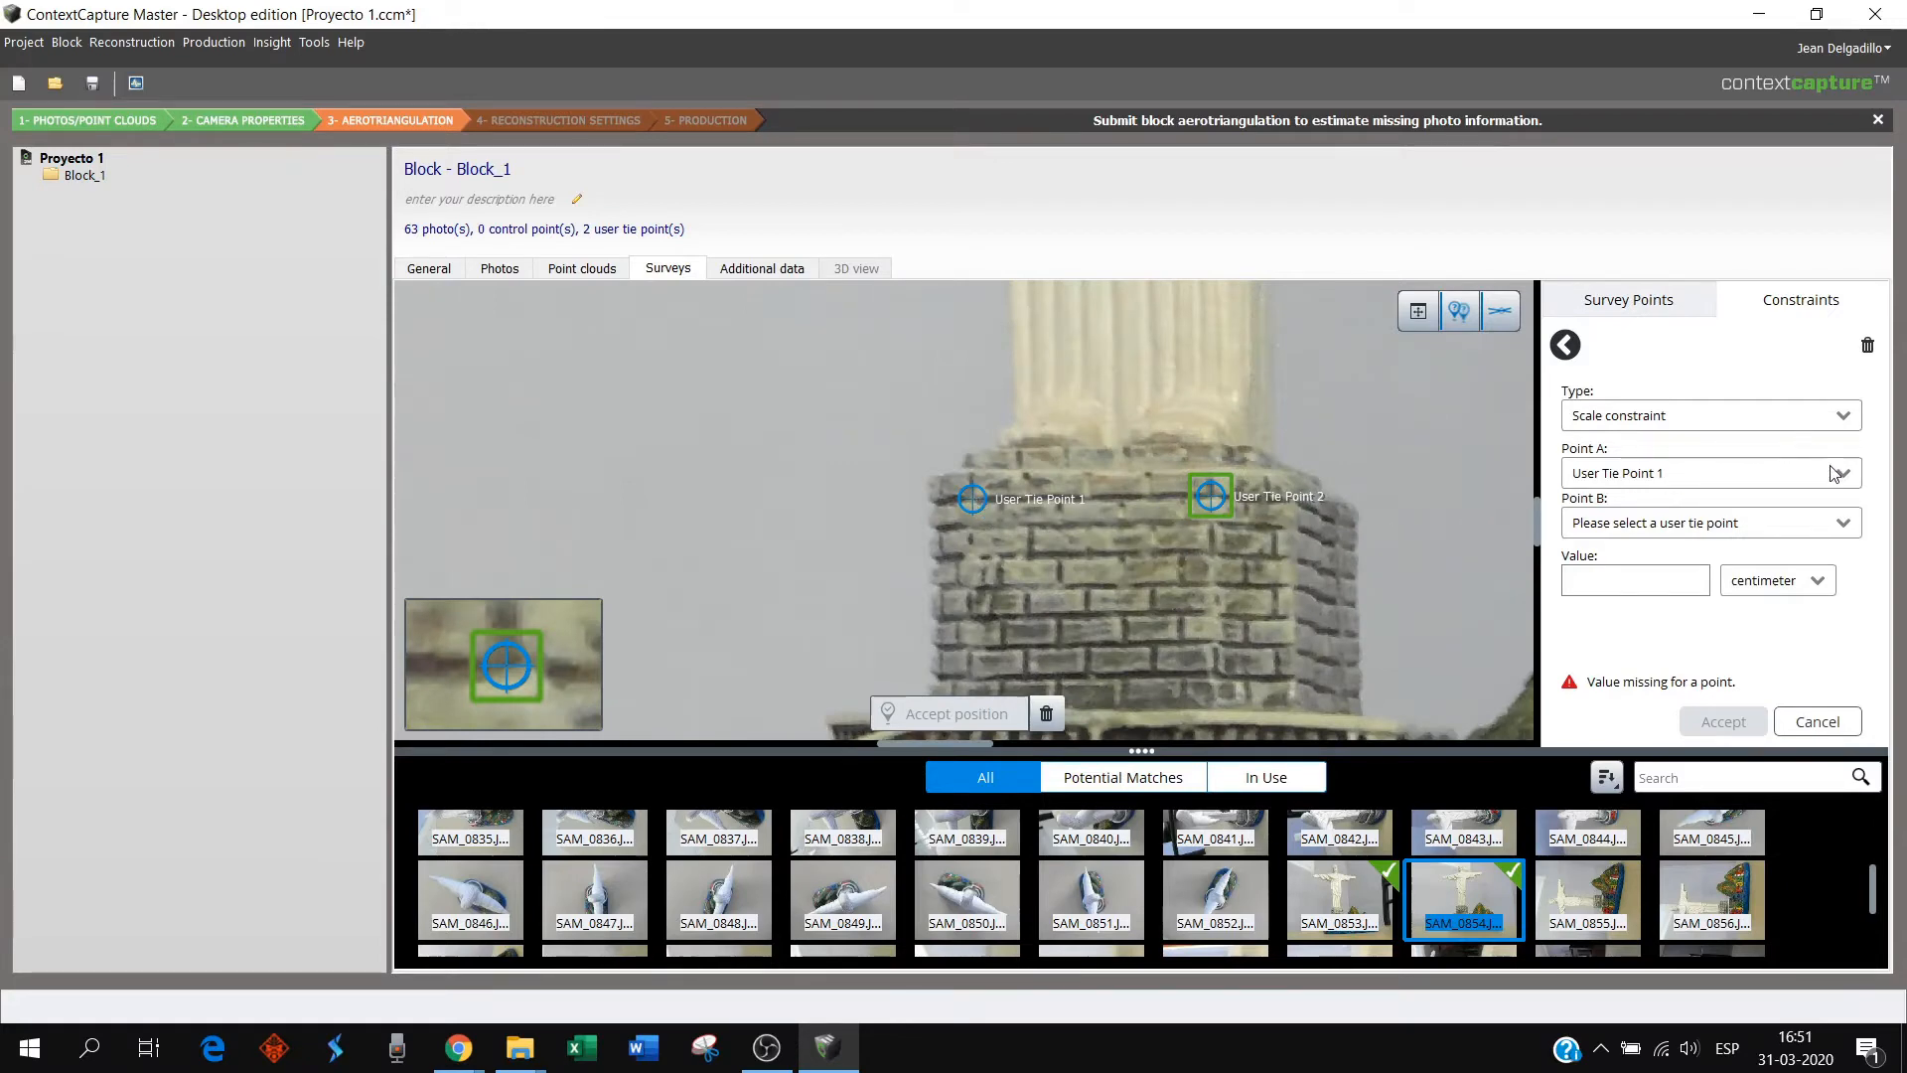
{"action": "left_click", "coordinate": [1842, 525]}
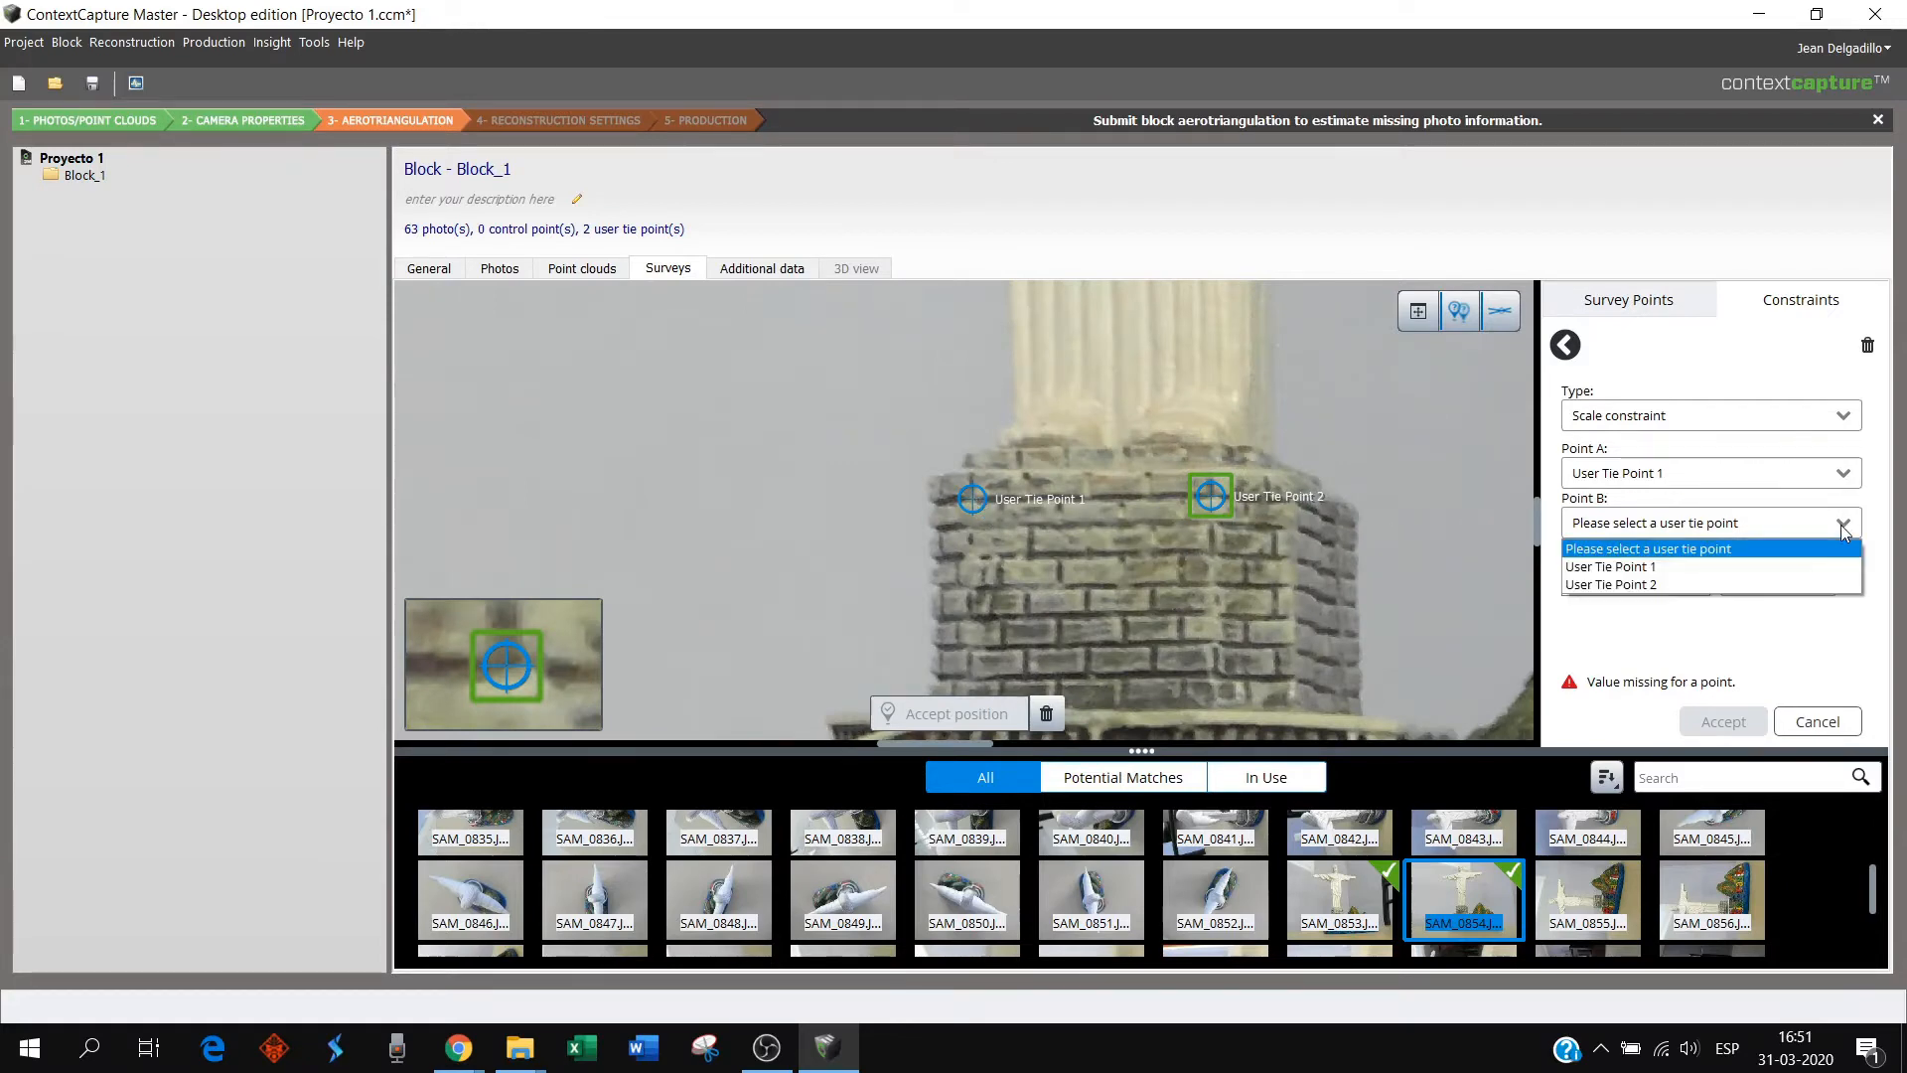
{"action": "left_click", "coordinate": [1723, 588]}
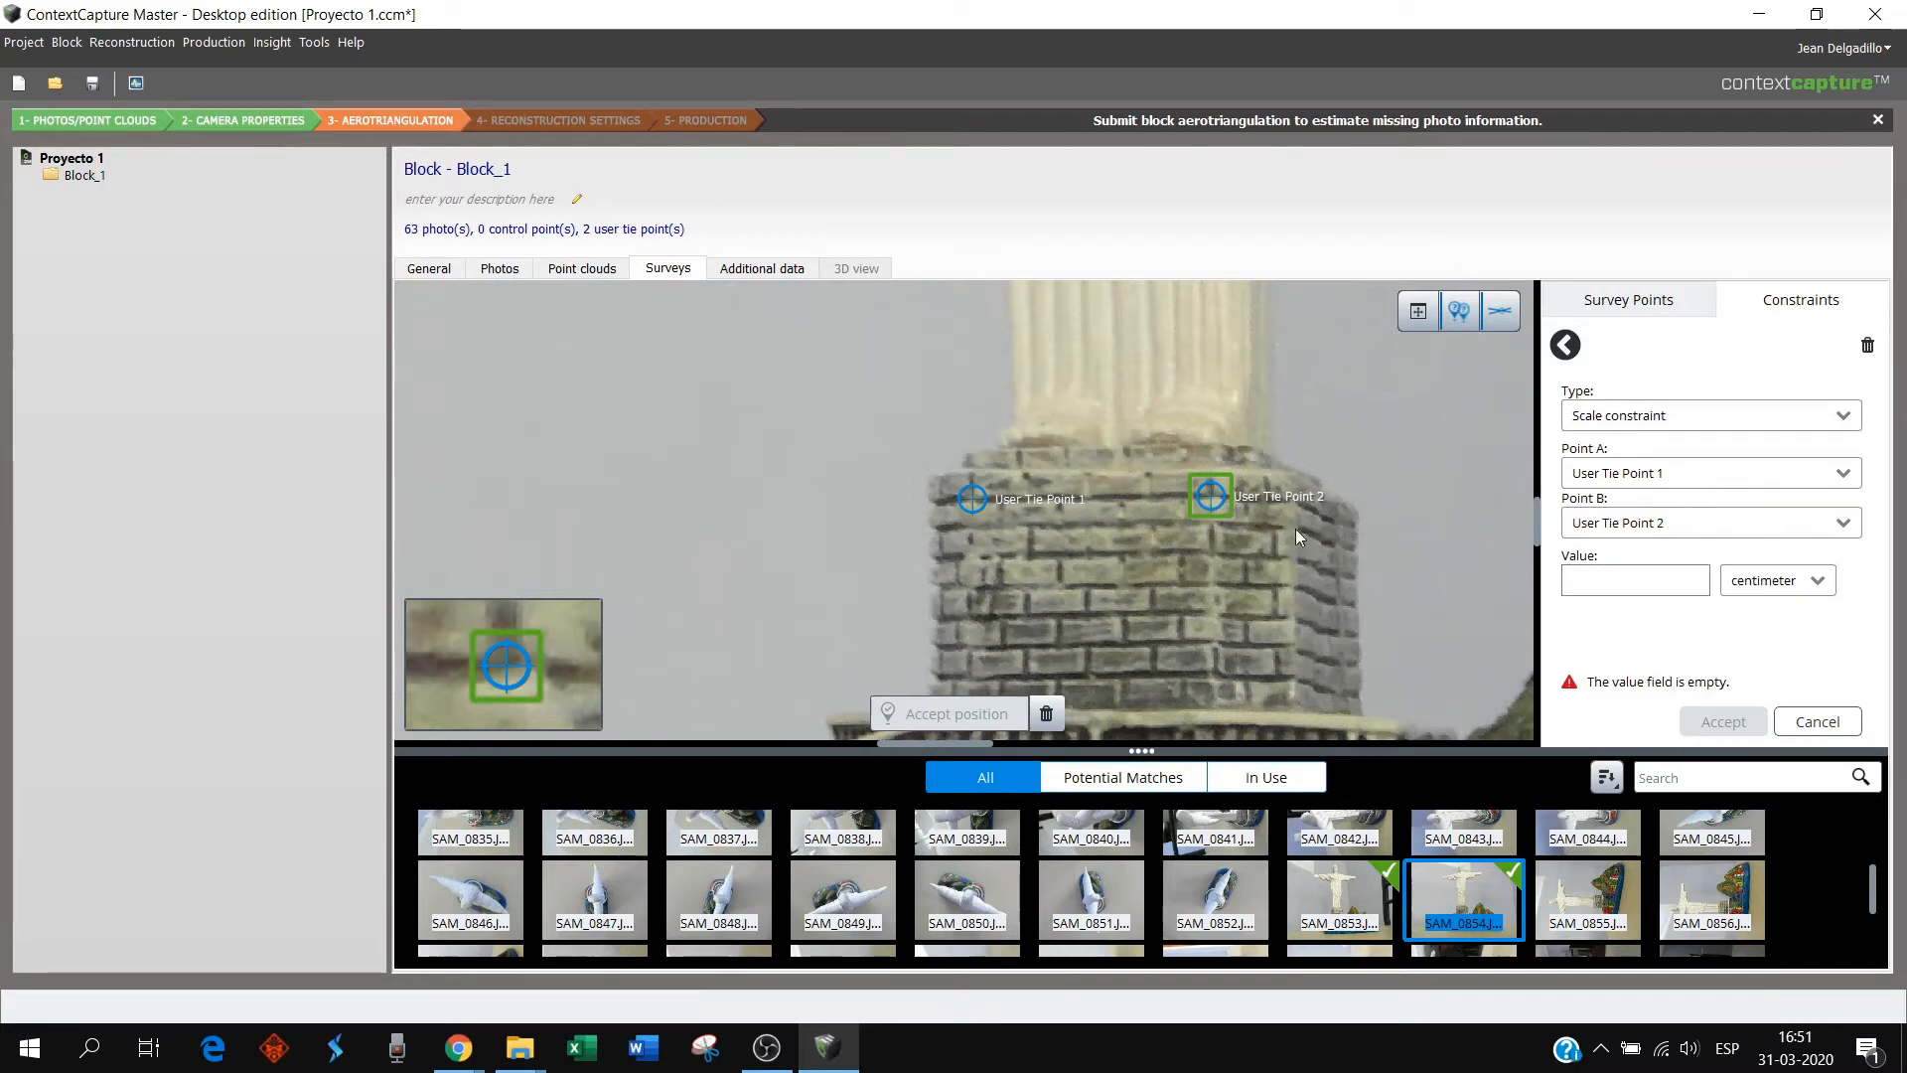
- Set the scale constraint's distance to 16 millimeter and accept the constraint
{"action": "scroll", "coordinate": [1291, 523], "scroll_direction": "down", "scroll_amount": 2}
{"action": "scroll", "coordinate": [1285, 510], "scroll_direction": "up", "scroll_amount": 2}
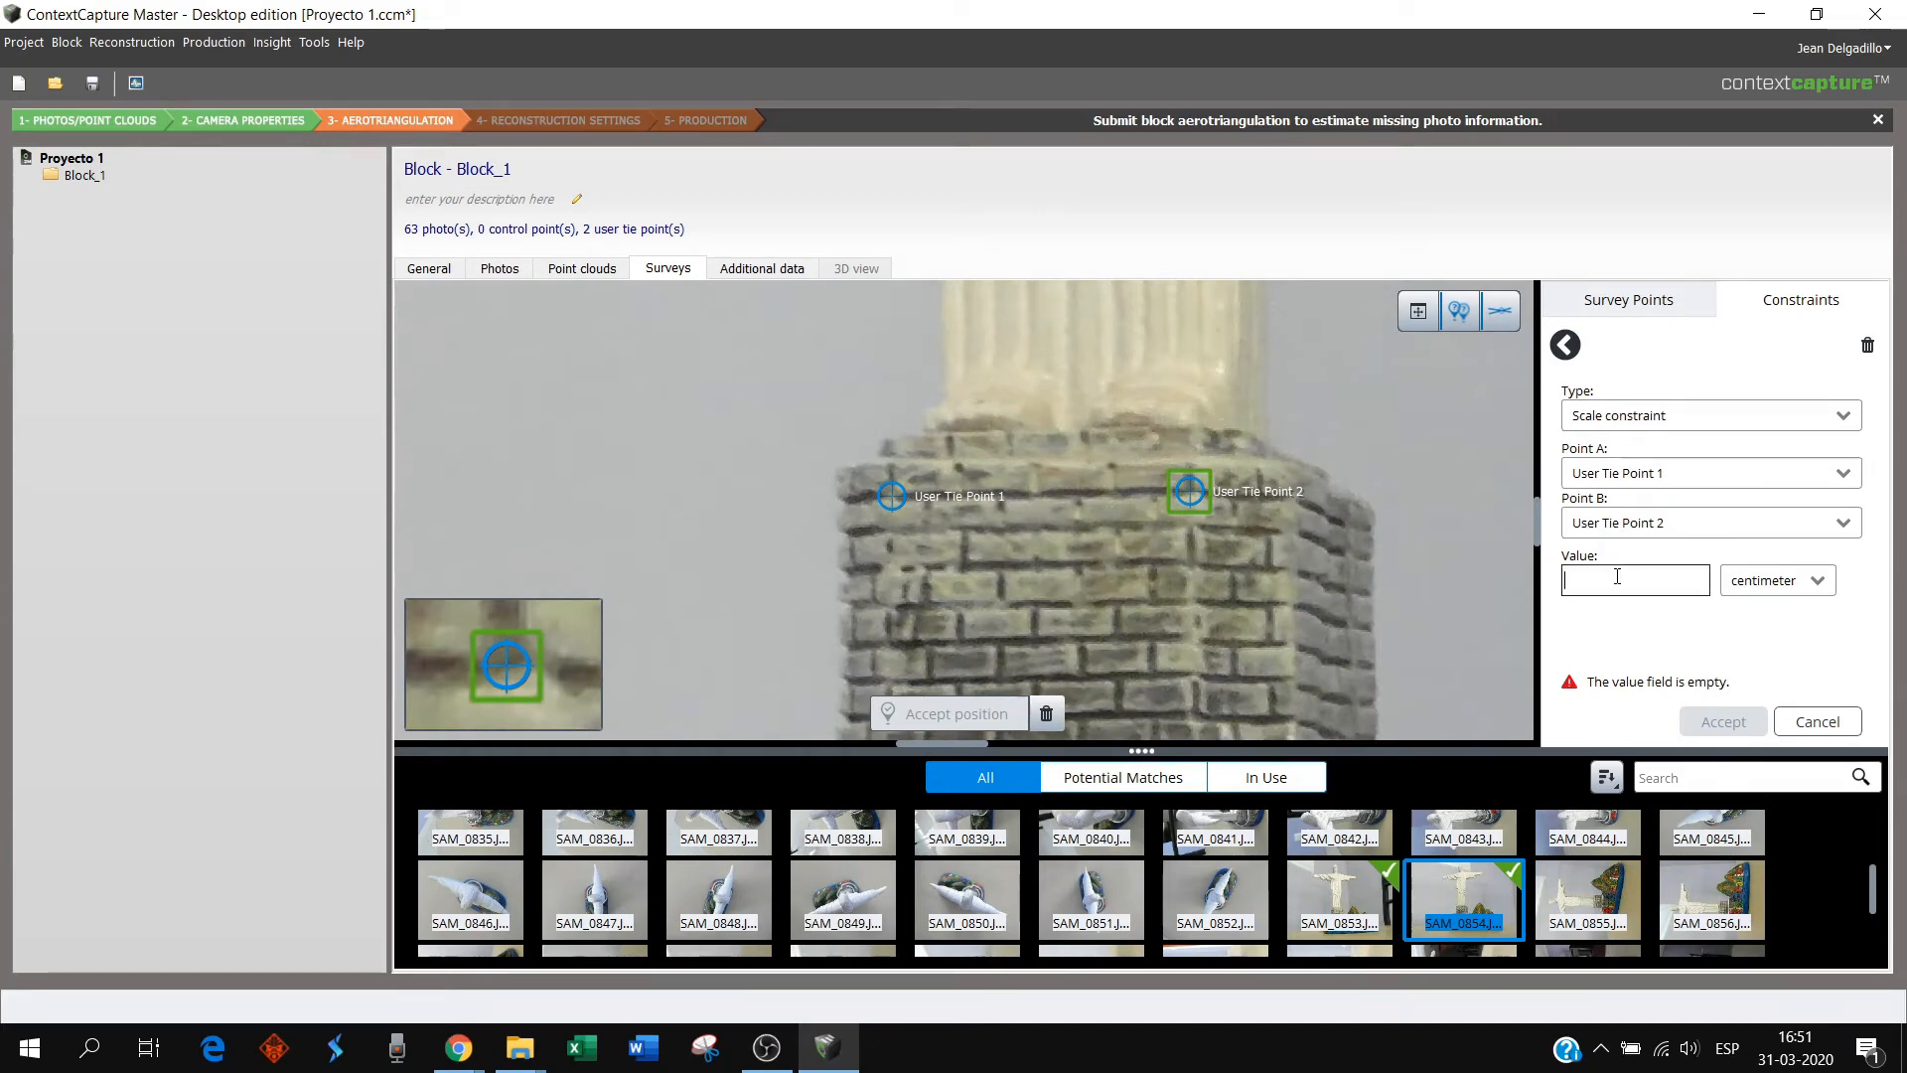
{"action": "type", "text": "1.6"}
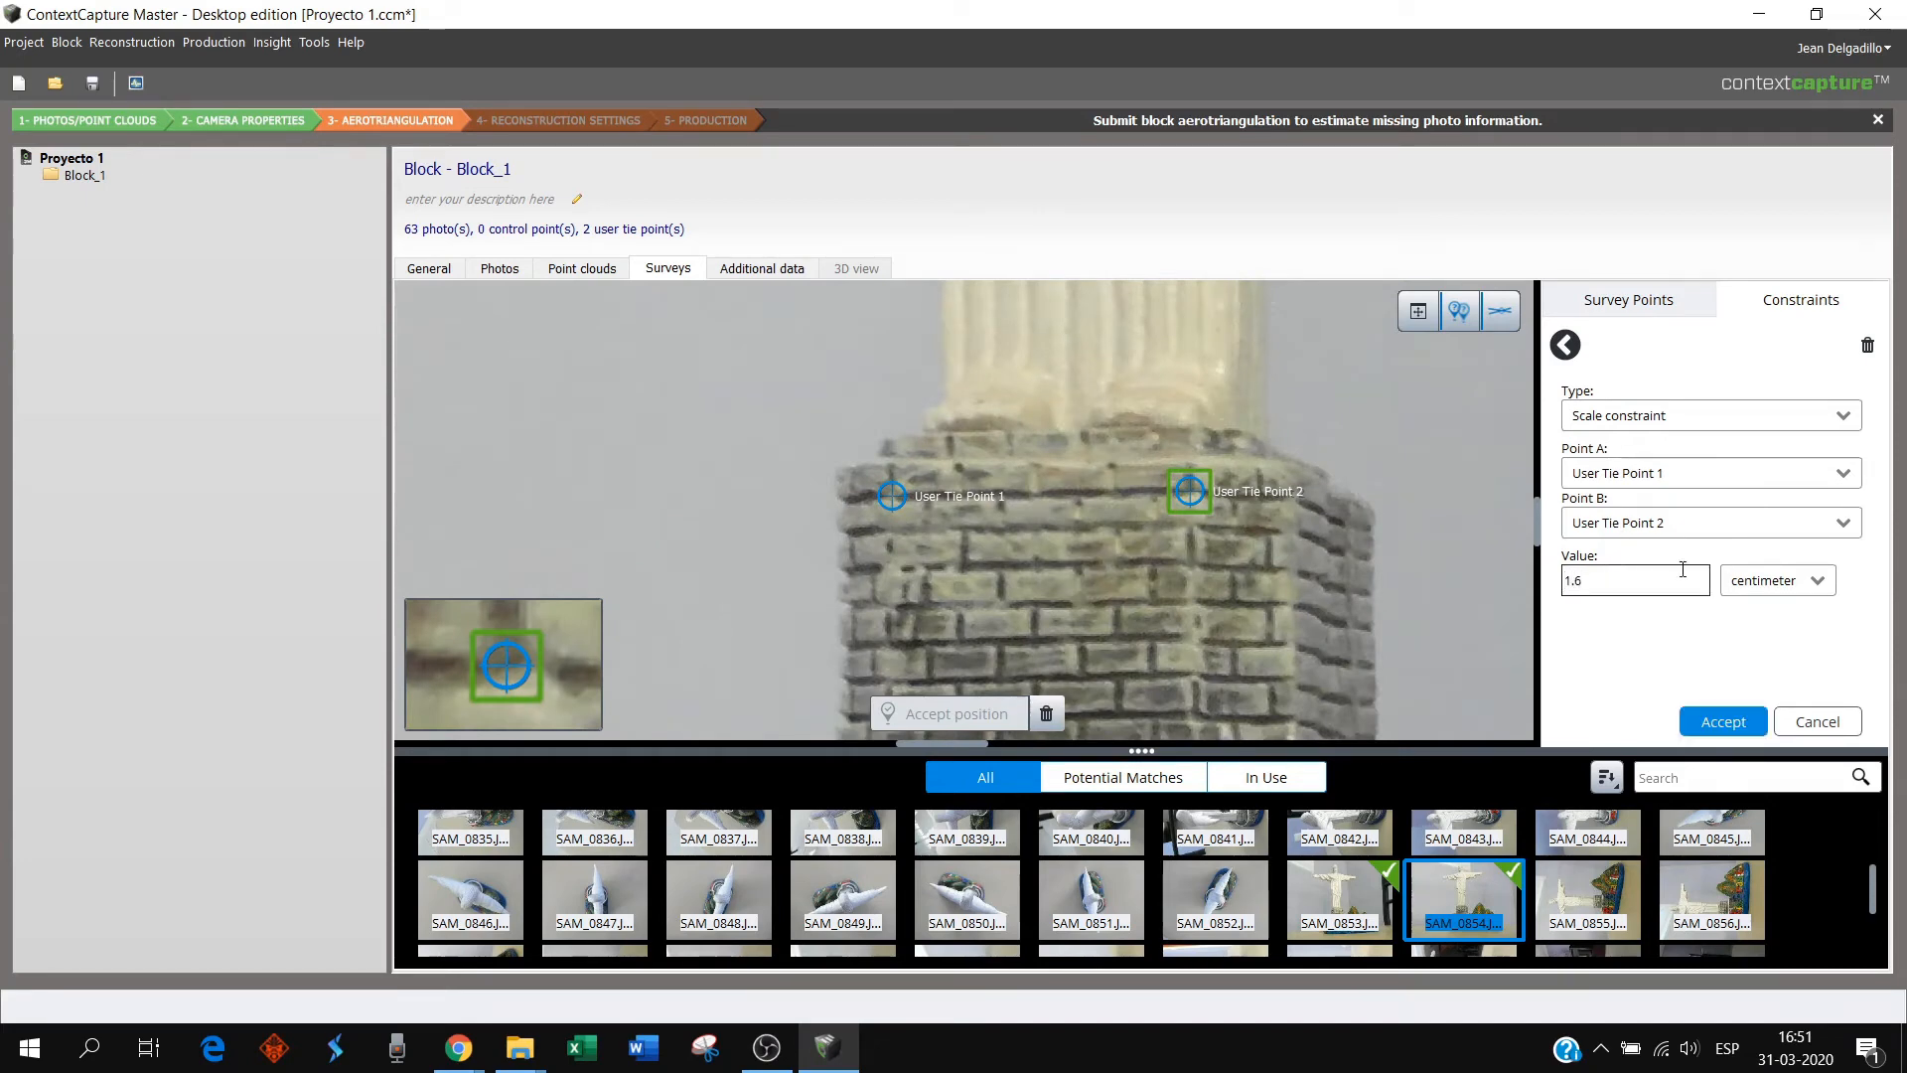
{"action": "left_click", "coordinate": [1784, 580]}
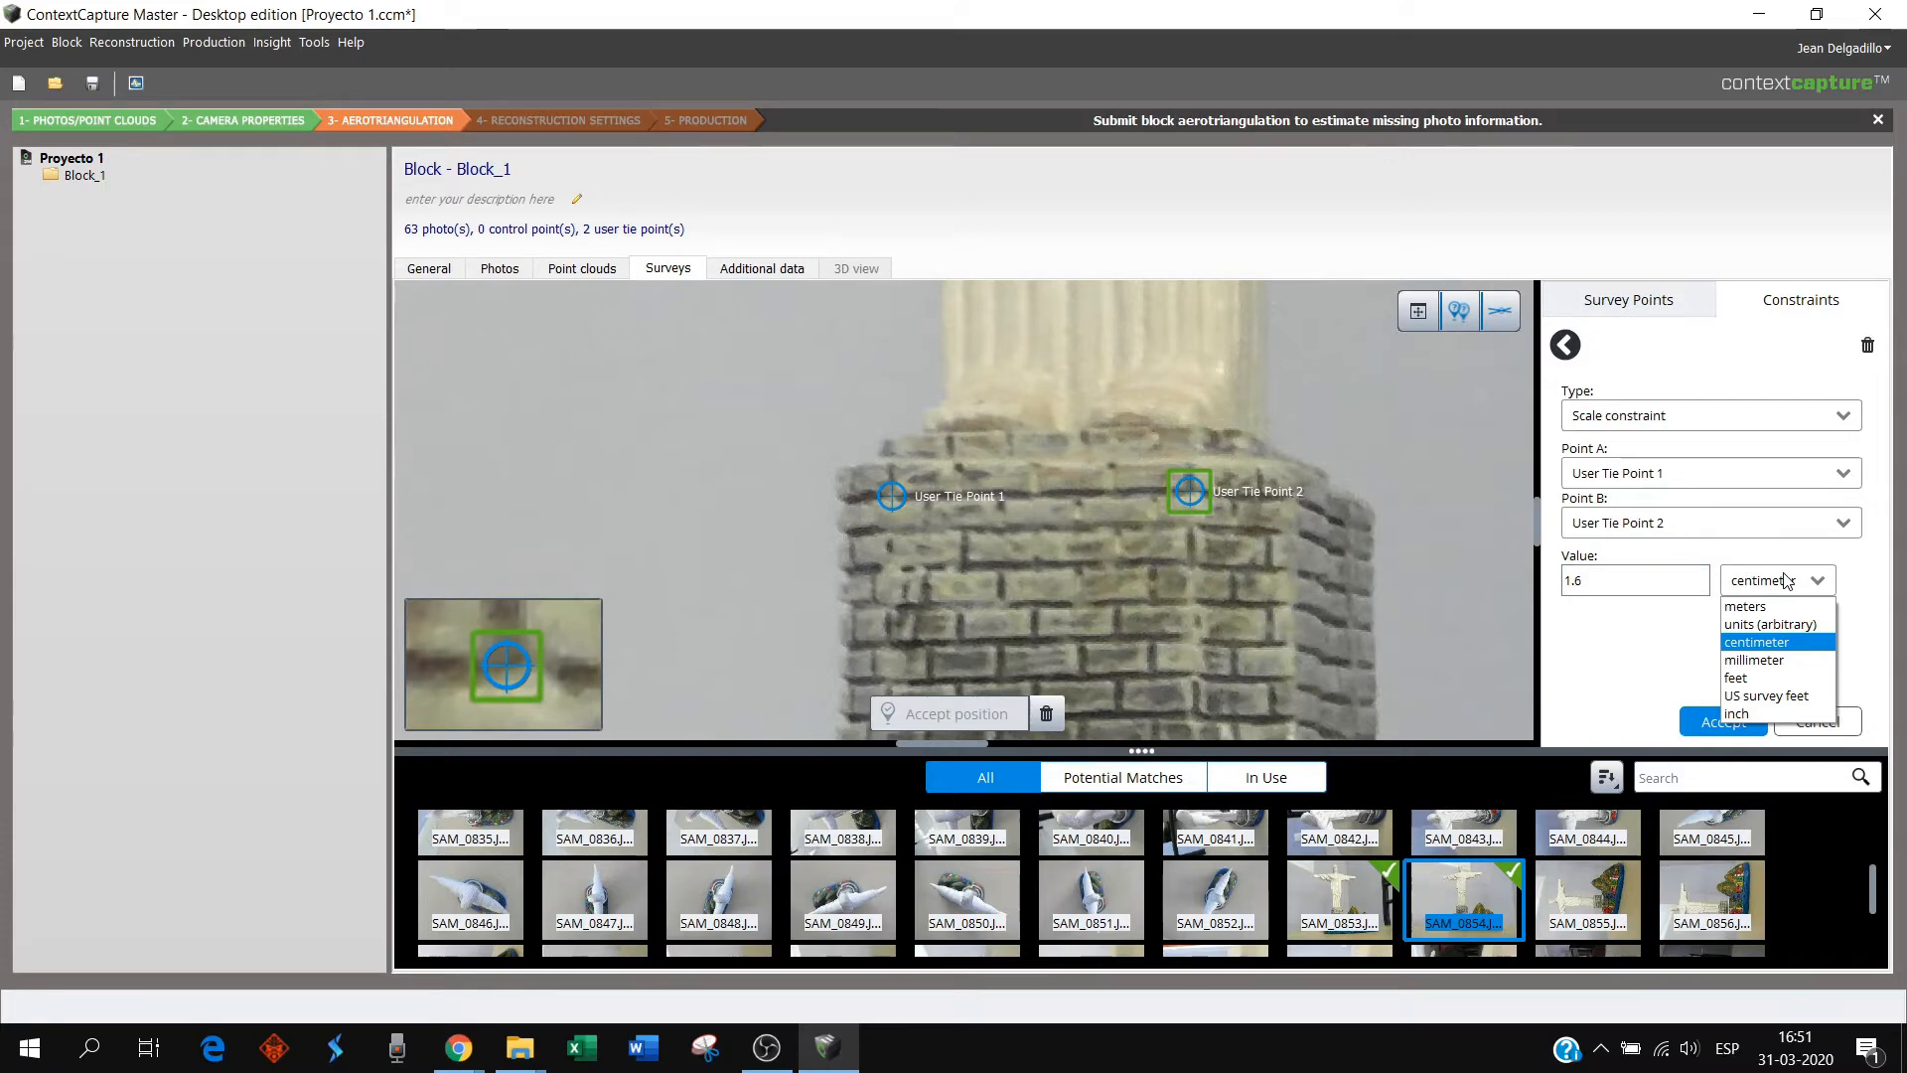
{"action": "left_click", "coordinate": [1777, 659]}
{"action": "double_click", "coordinate": [1572, 580]}
{"action": "type", "text": "1"}
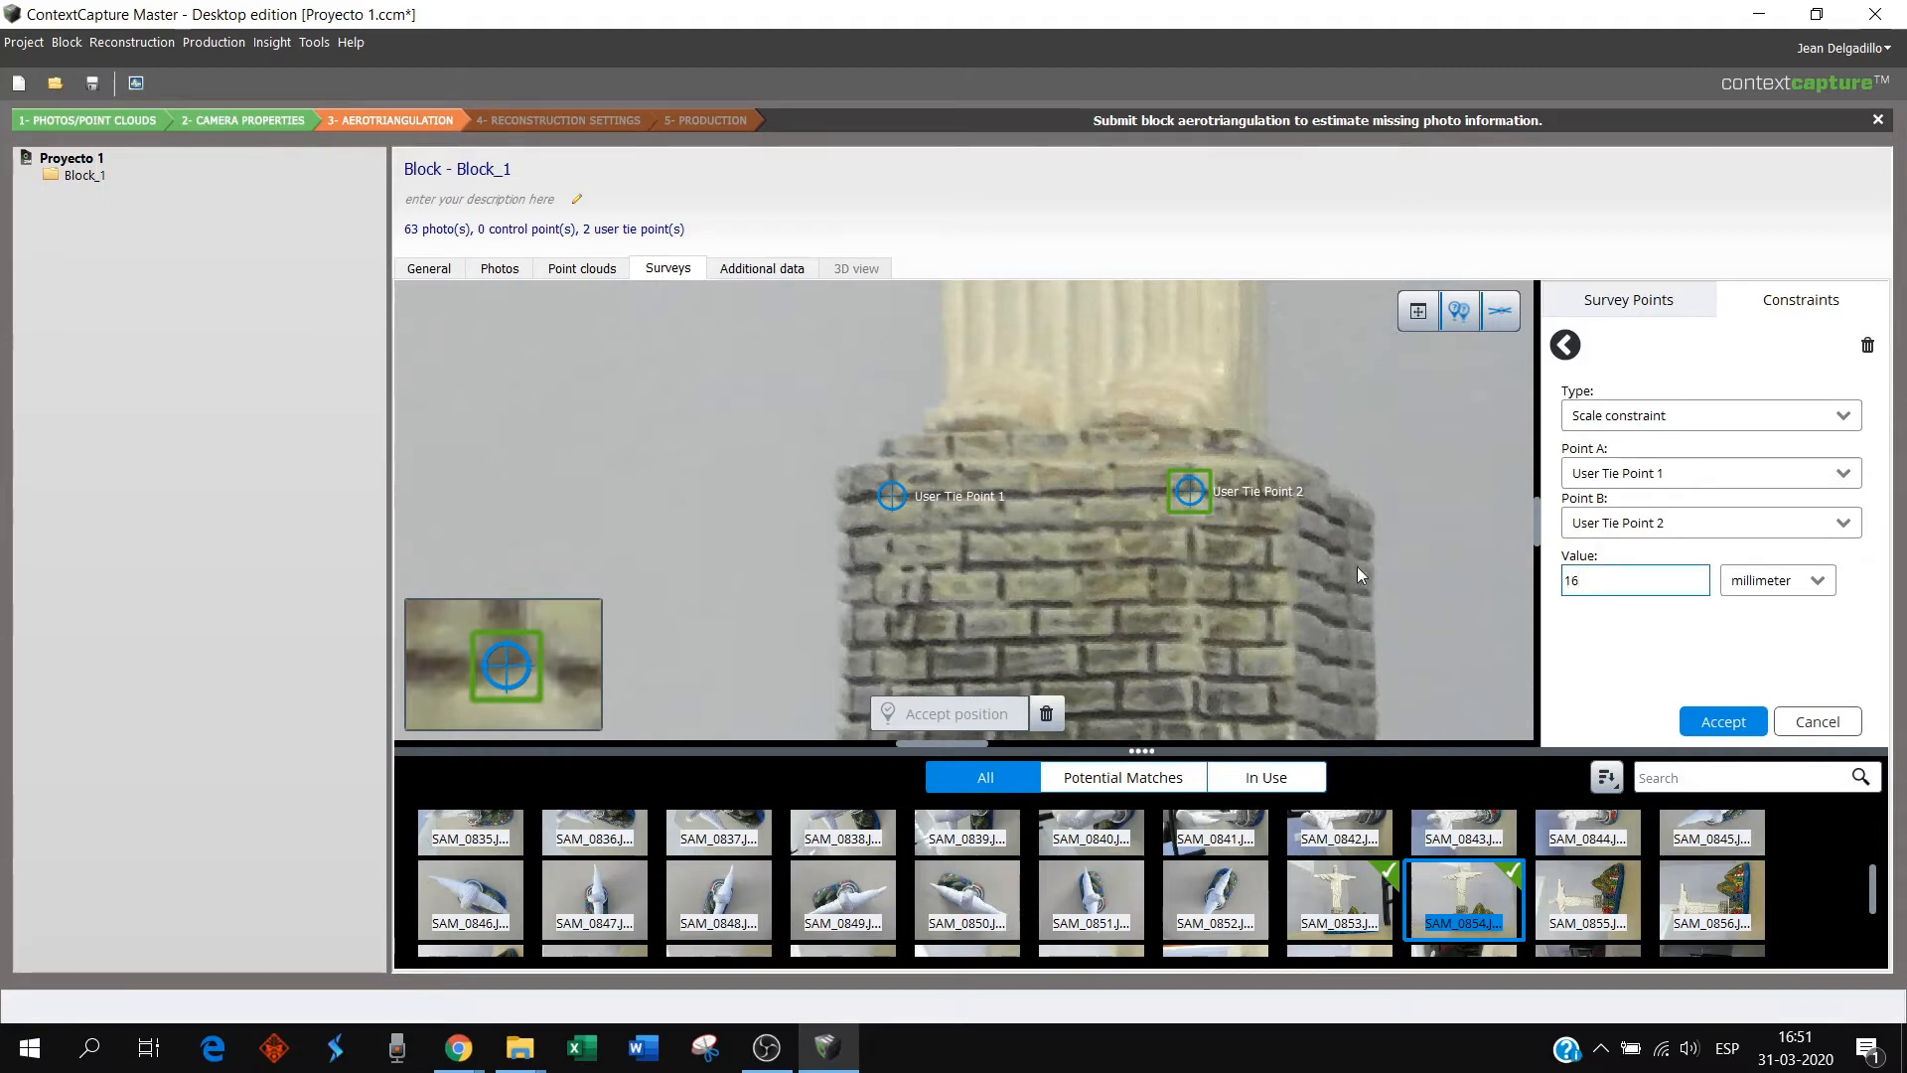
{"action": "scroll", "coordinate": [1331, 496], "scroll_direction": "down", "scroll_amount": 5}
{"action": "left_click_drag", "start_coordinate": [1330, 497], "coordinate": [1174, 504]}
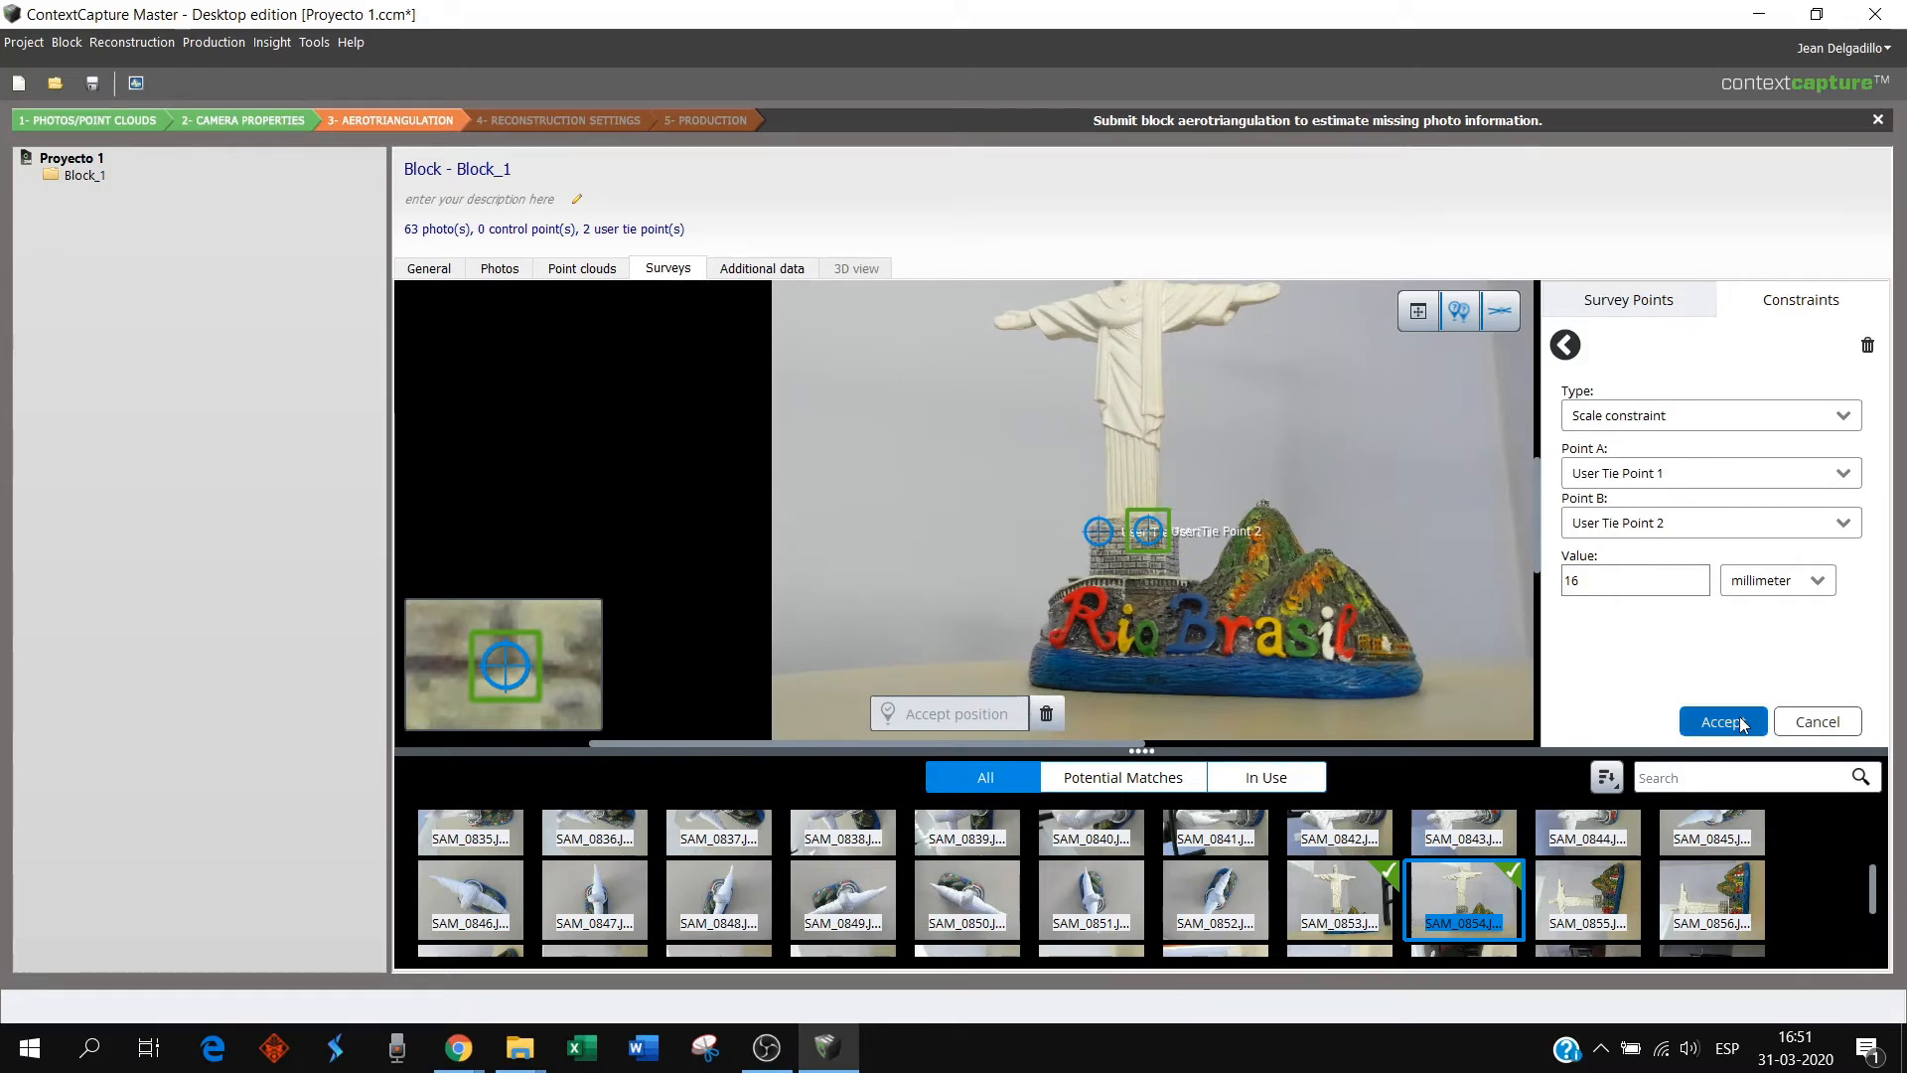
{"action": "left_click", "coordinate": [1740, 723]}
{"action": "scroll", "coordinate": [1212, 486], "scroll_direction": "down", "scroll_amount": 2}
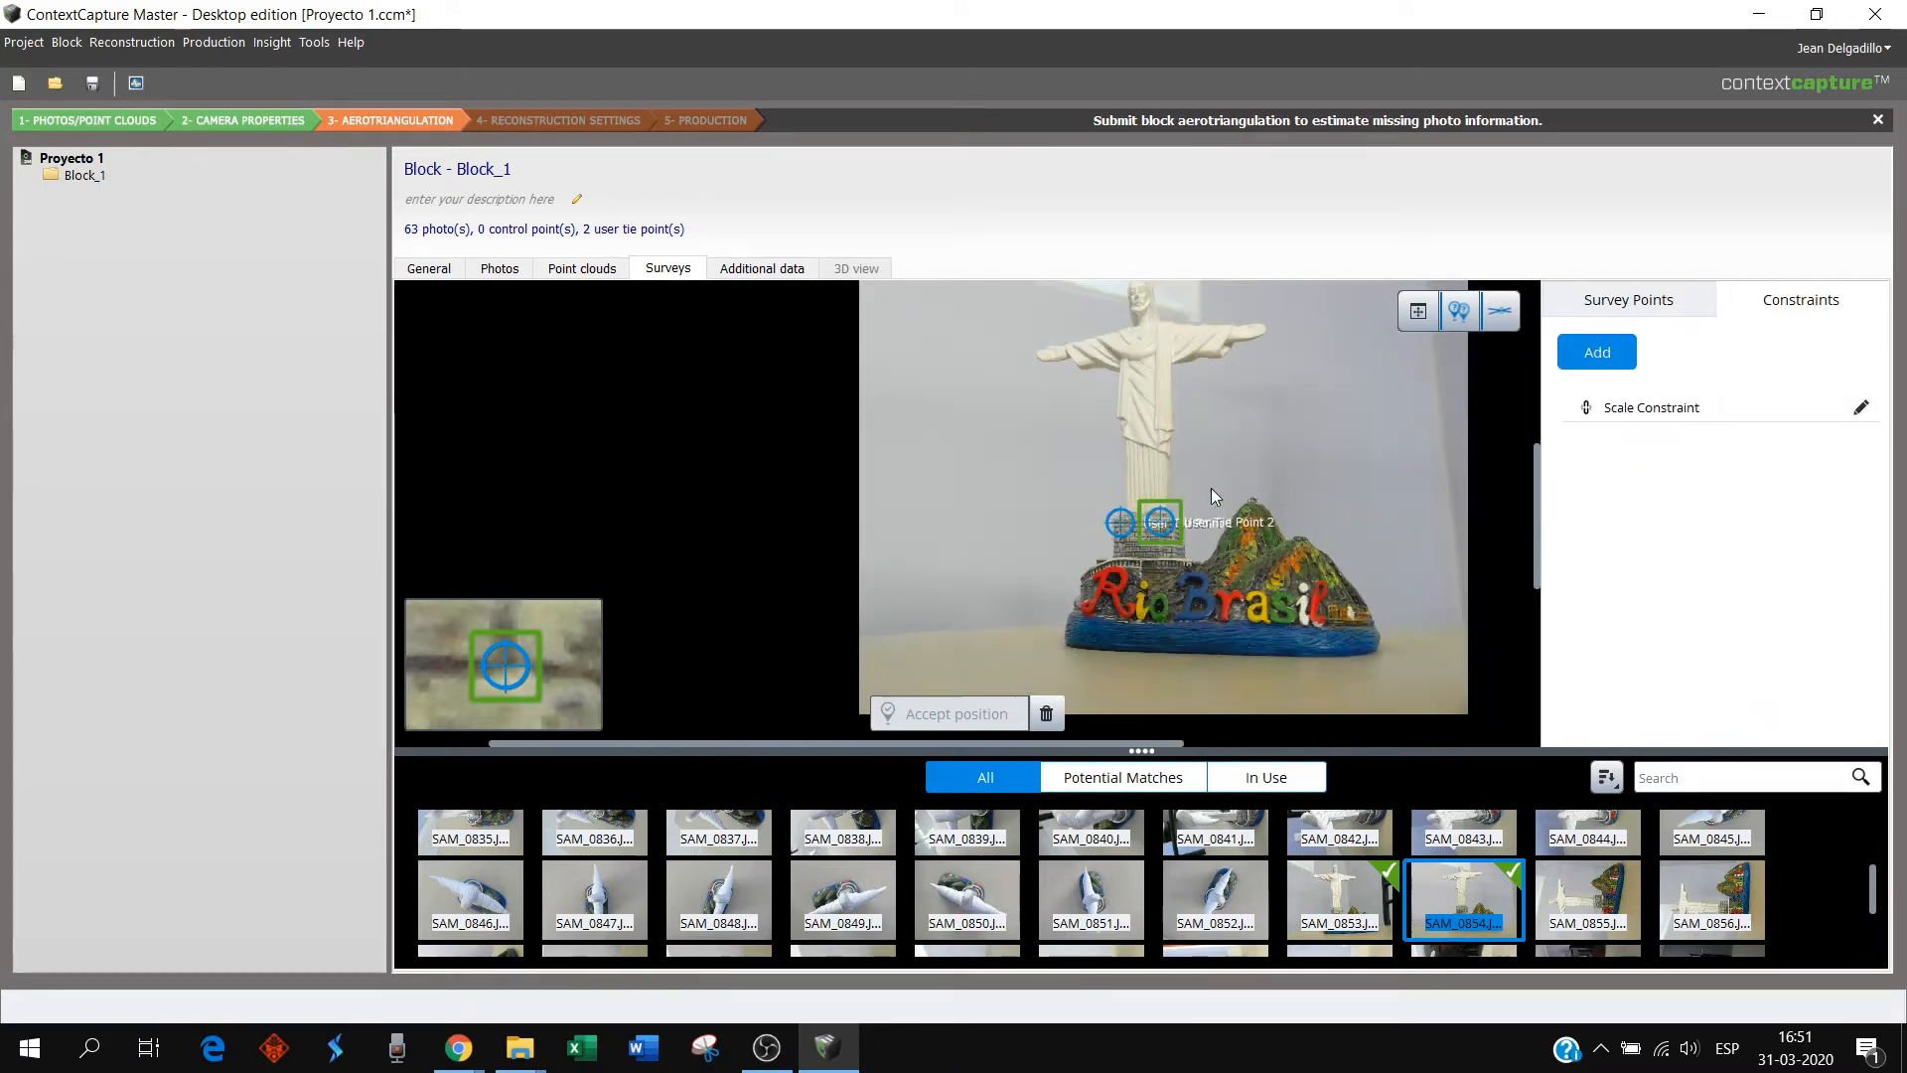
{"action": "left_click_drag", "start_coordinate": [1160, 506], "coordinate": [1142, 508]}
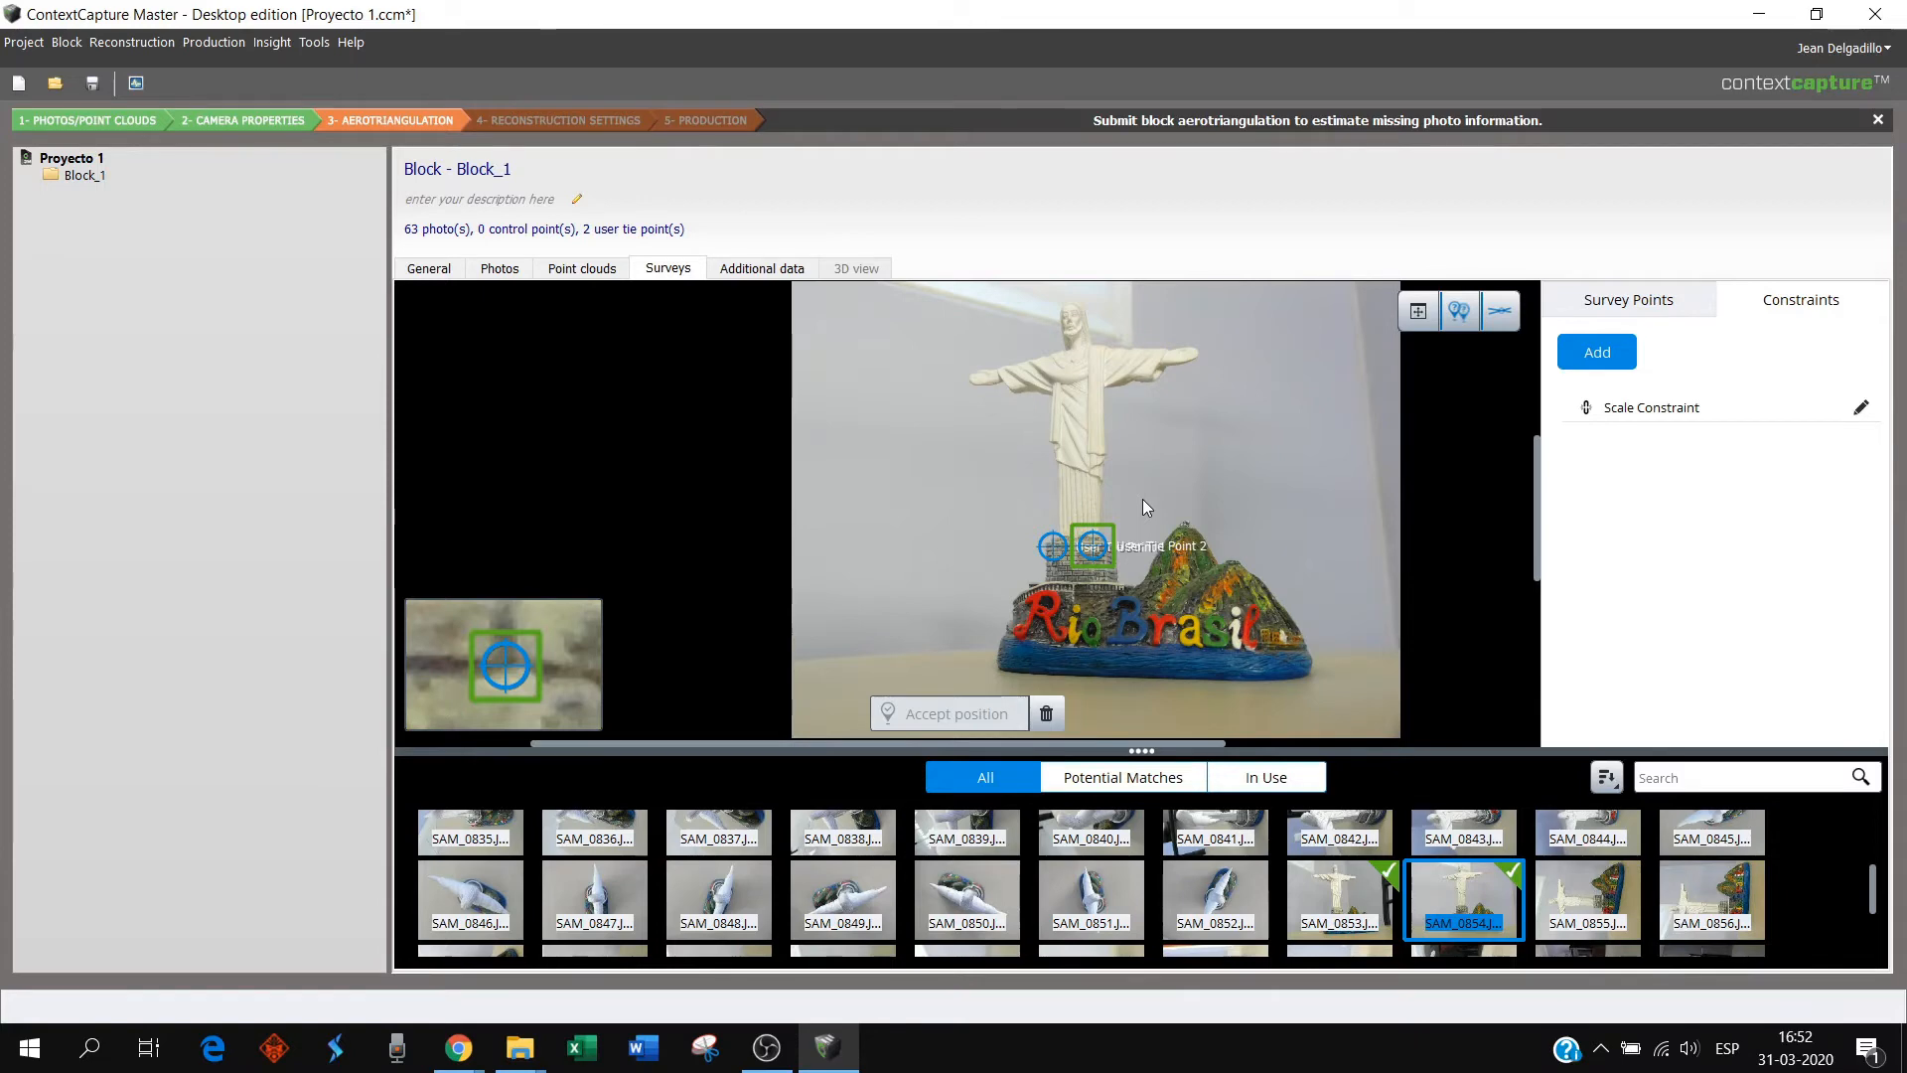
{"action": "scroll", "coordinate": [1111, 520], "scroll_direction": "up", "scroll_amount": 4}
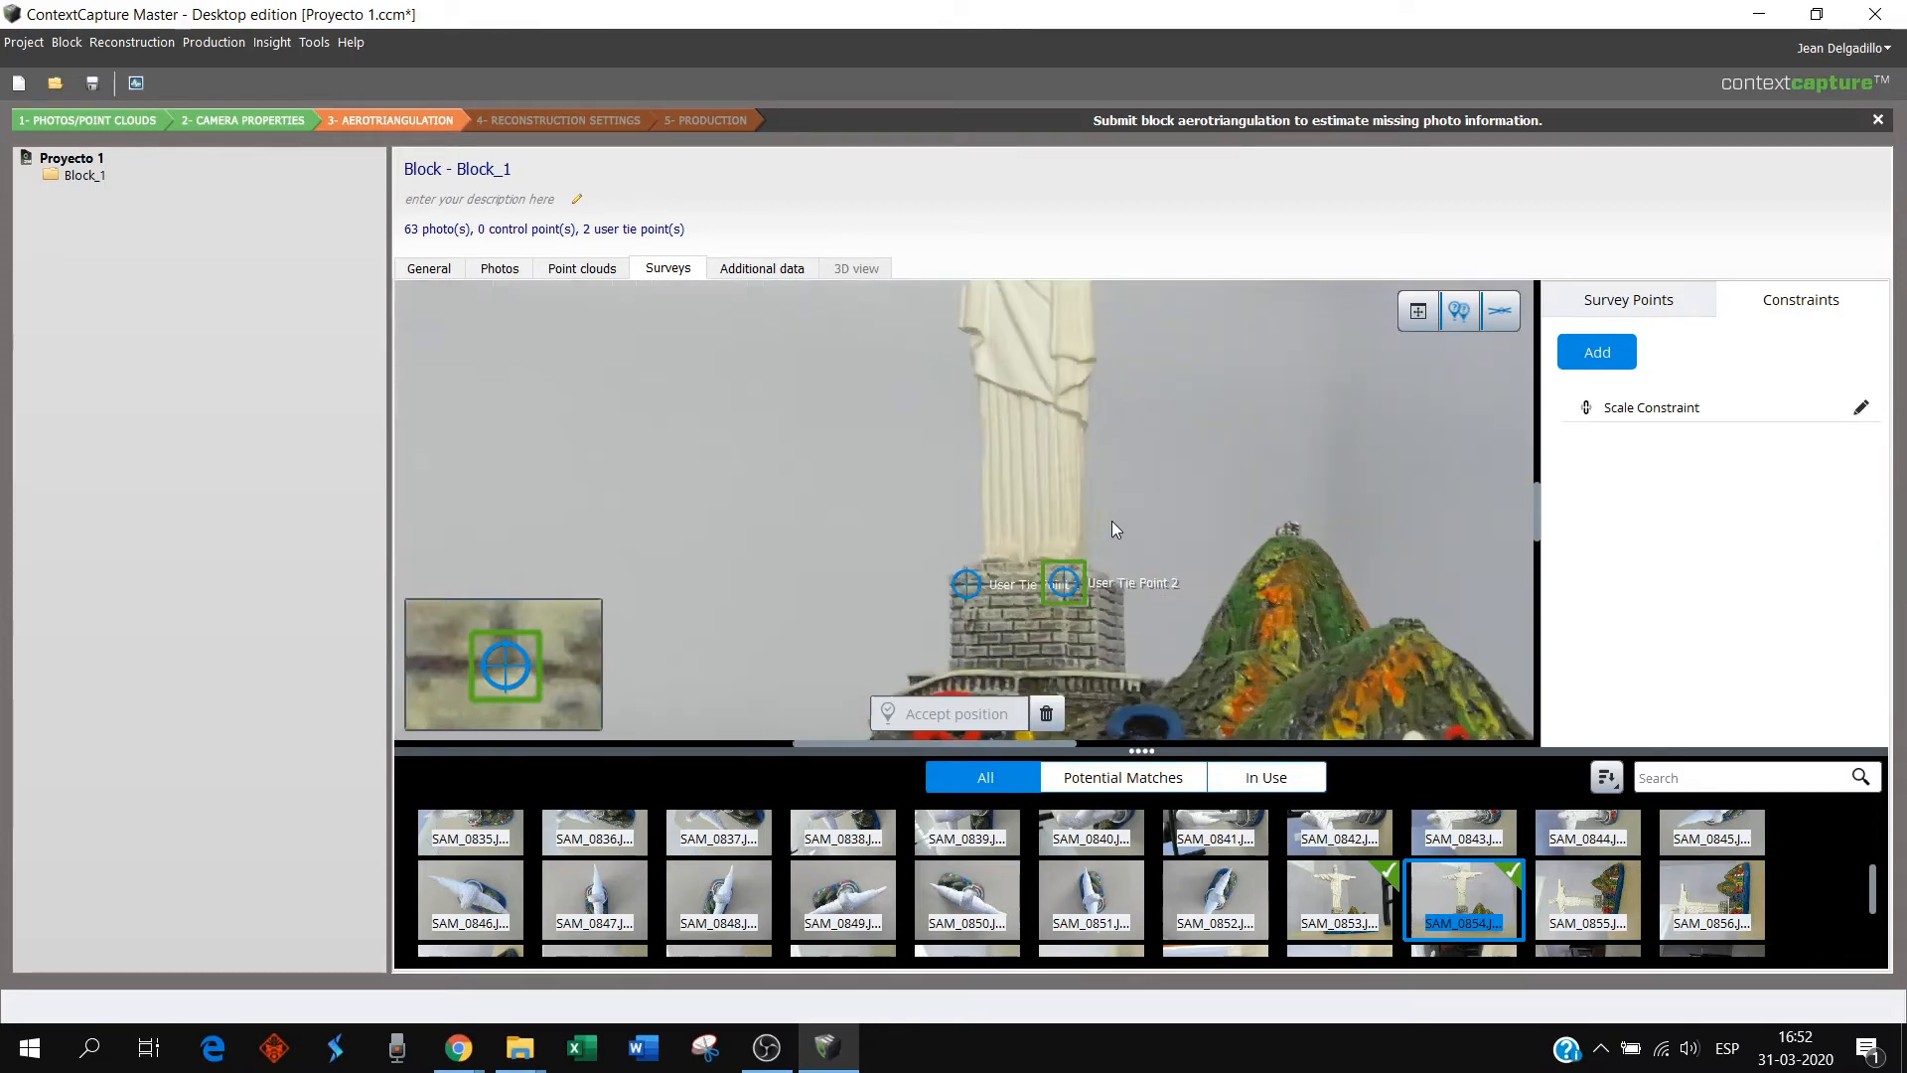
{"action": "scroll", "coordinate": [1105, 557], "scroll_direction": "down", "scroll_amount": 5}
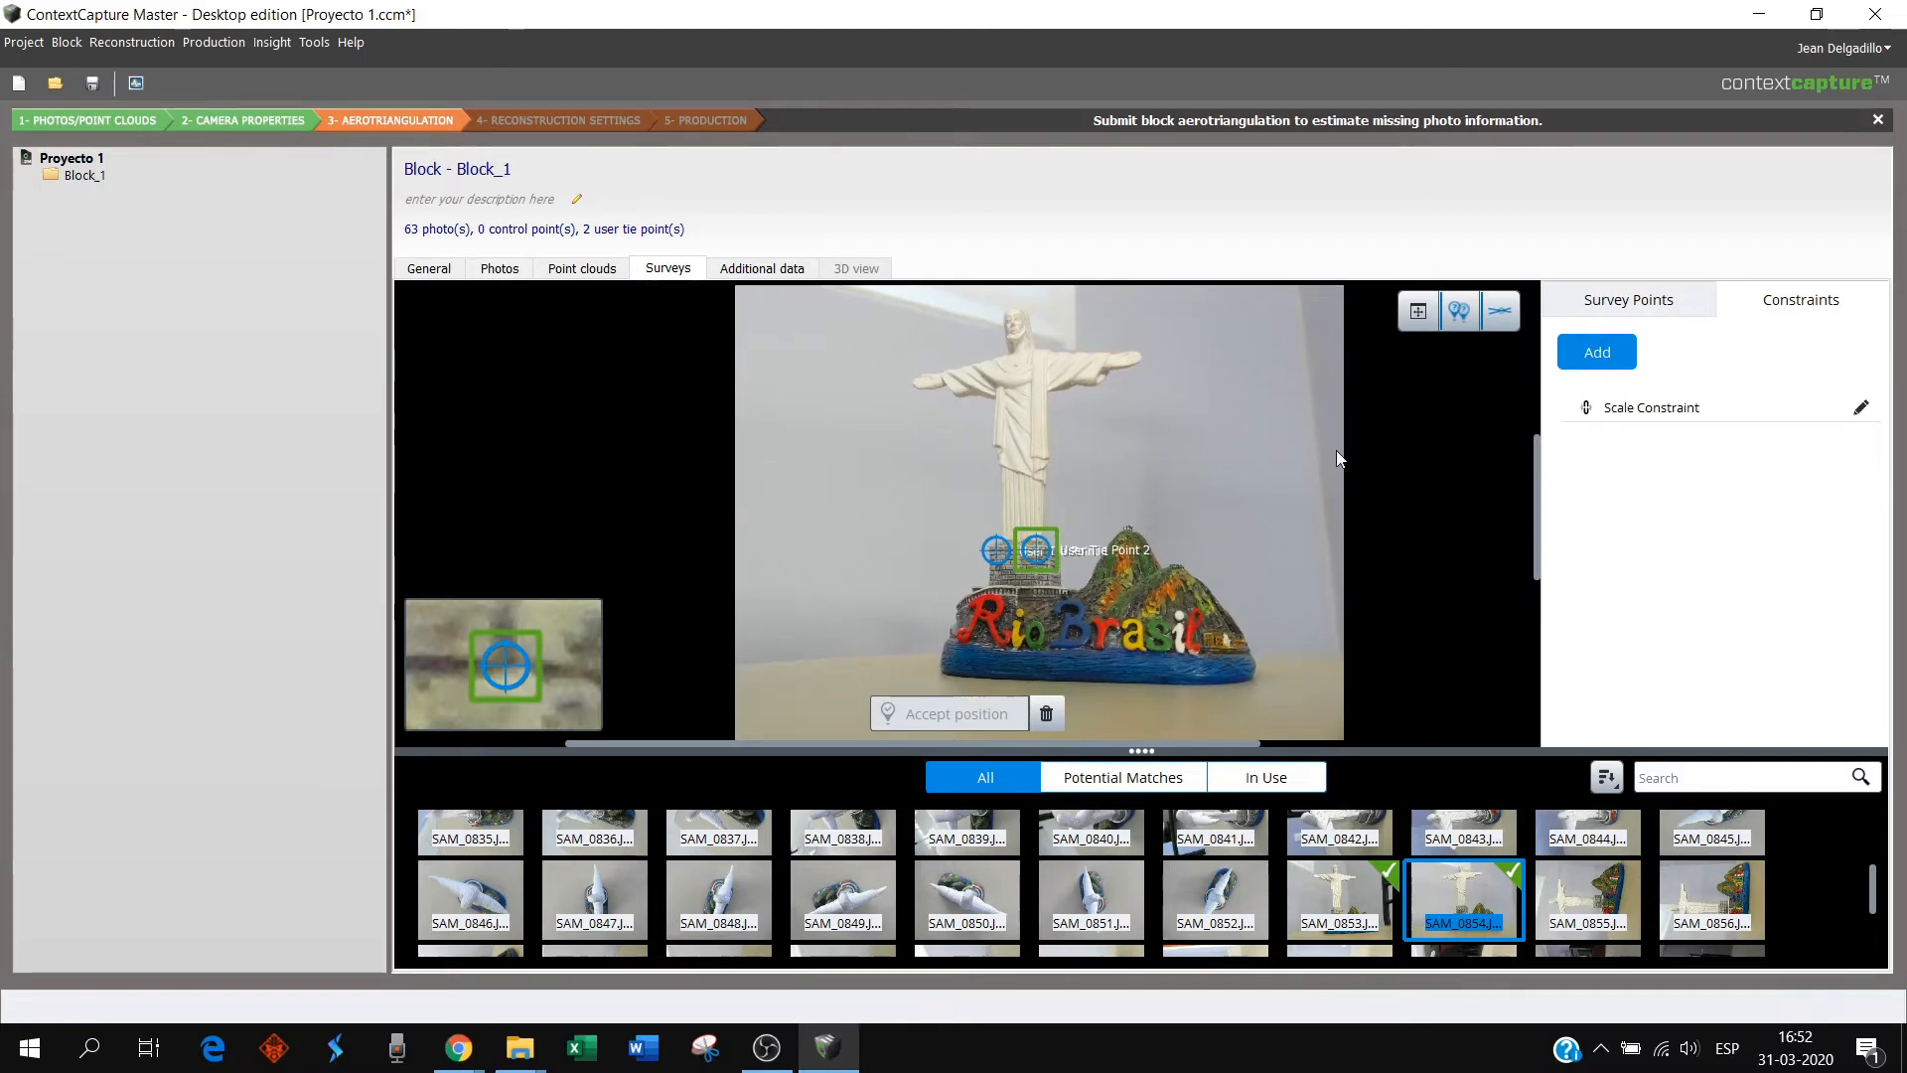
{"action": "left_click_drag", "start_coordinate": [1336, 451], "coordinate": [1289, 467]}
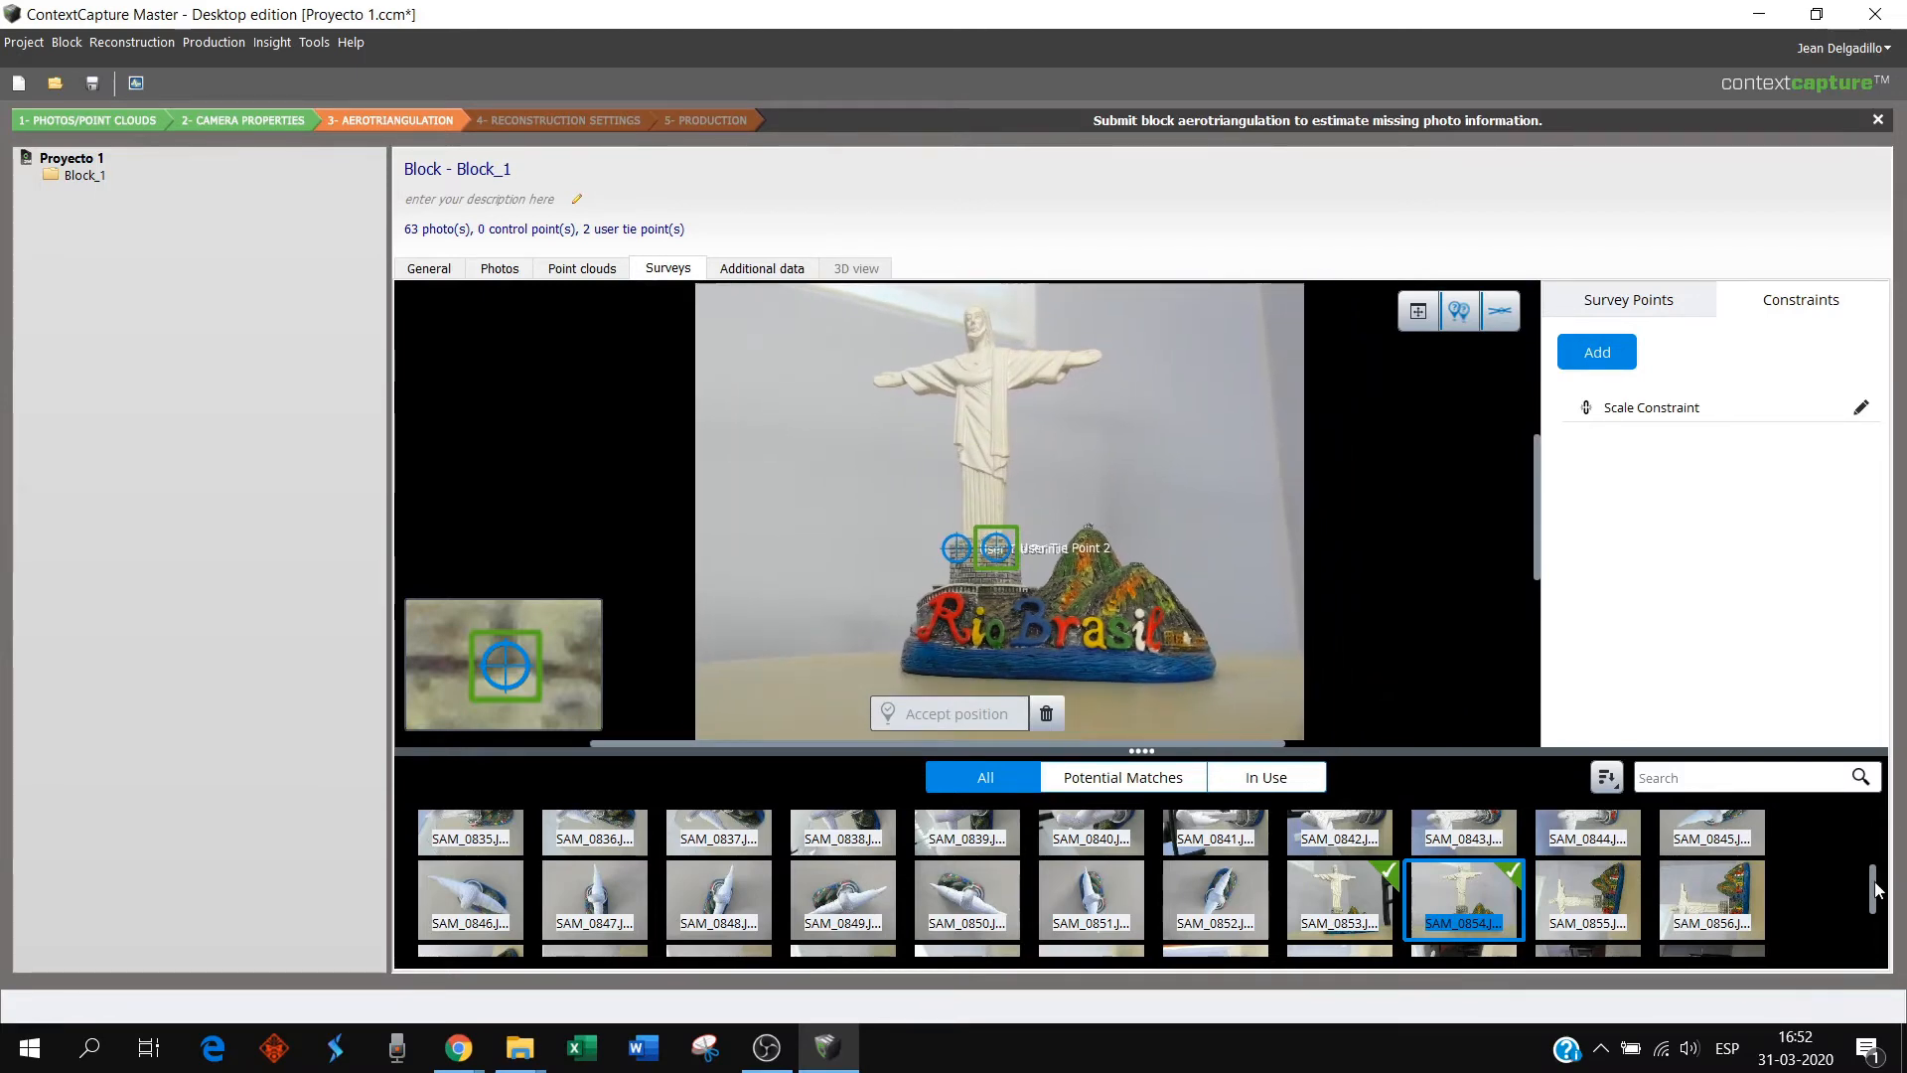
{"action": "scroll", "coordinate": [1876, 889], "scroll_direction": "up", "scroll_amount": 4}
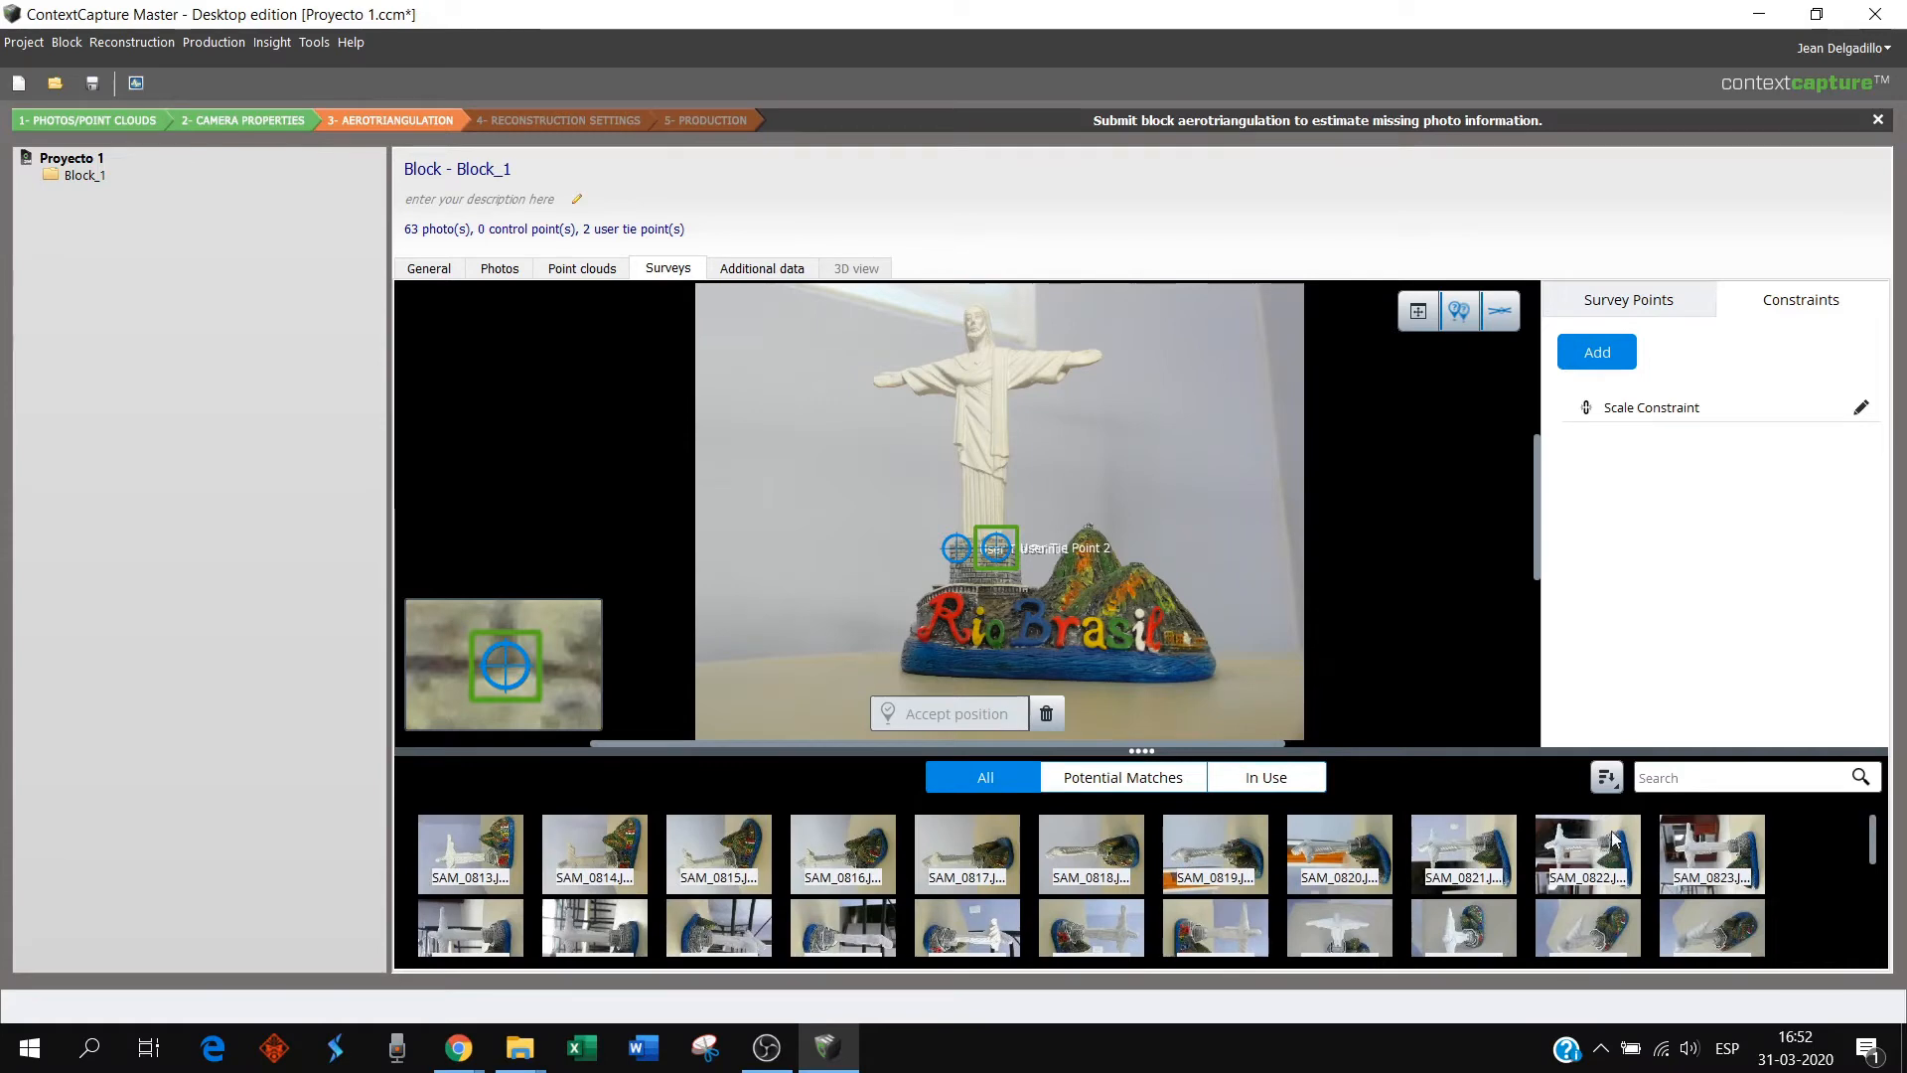
- Examine Block_1's additional acquisition data, including block type and viewing distances, and return to its general overview
{"action": "left_click", "coordinate": [776, 274]}
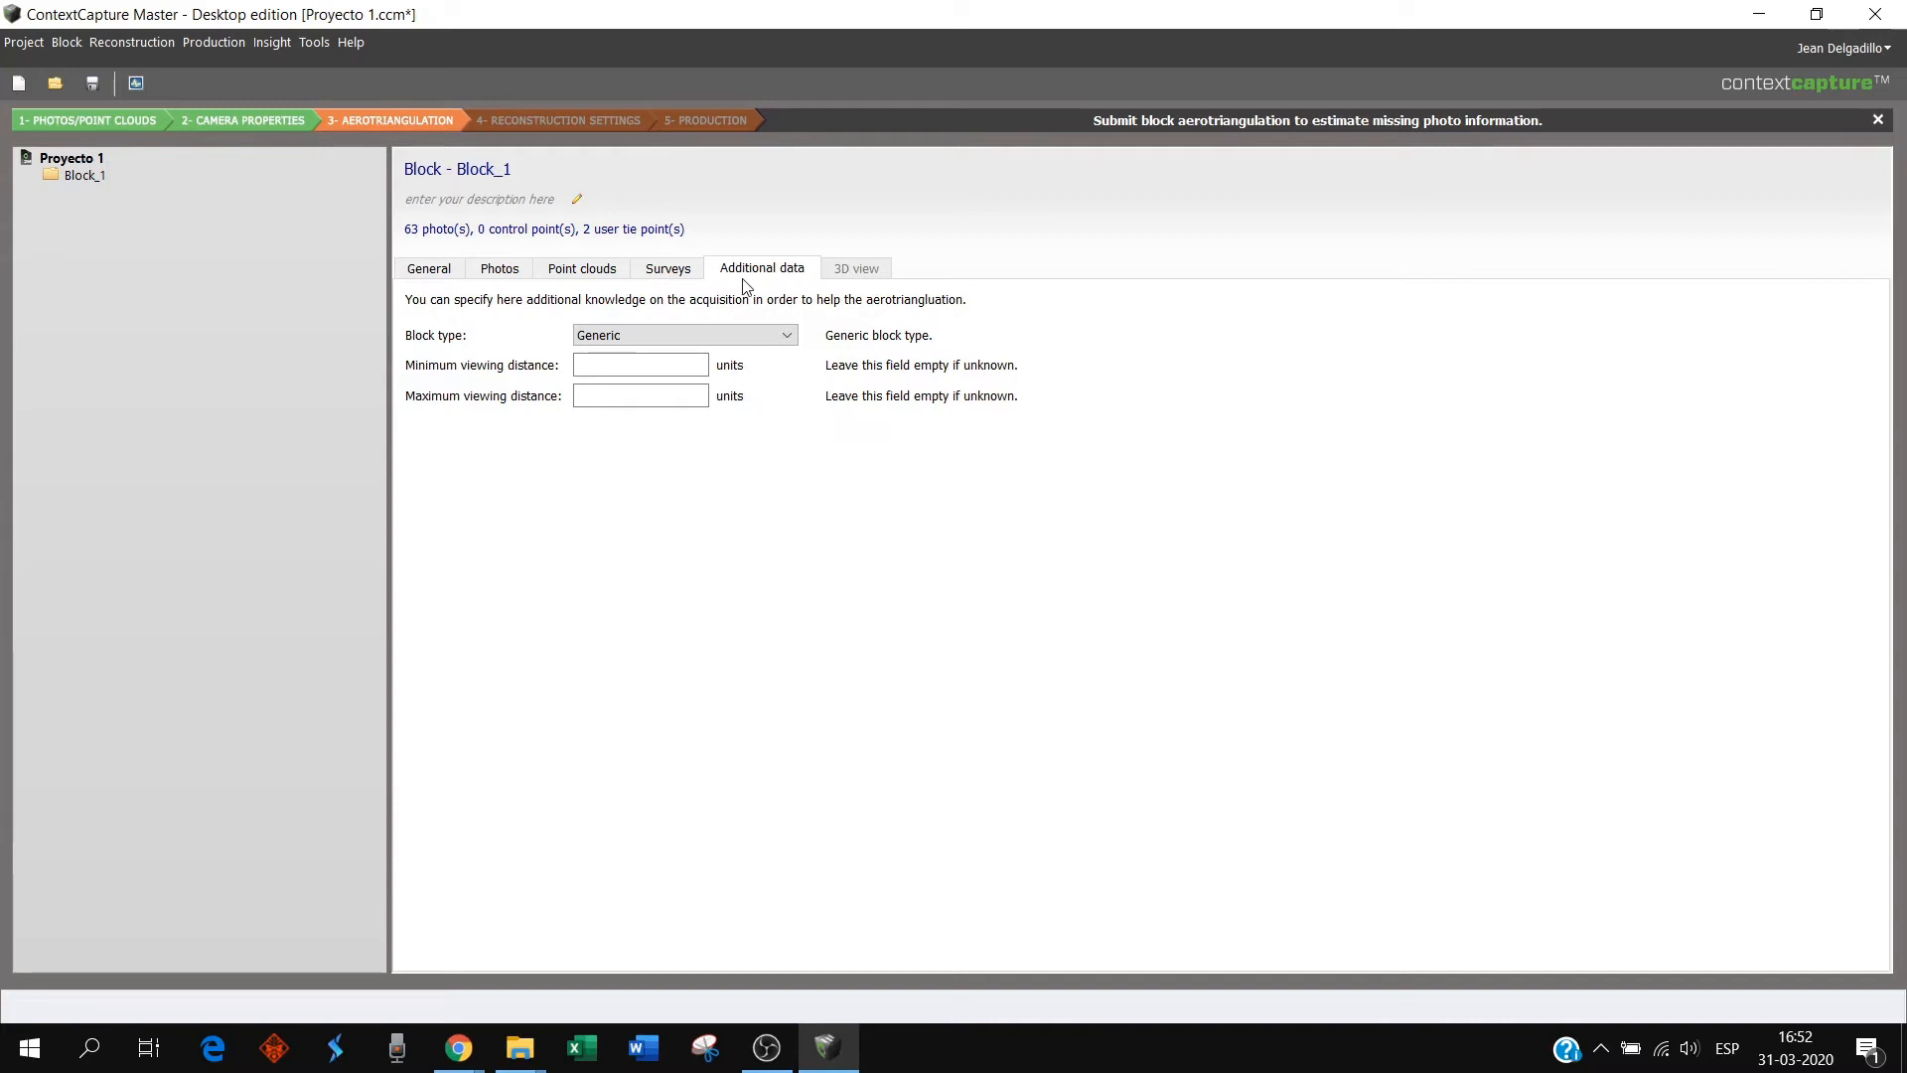
{"action": "left_click", "coordinate": [441, 273]}
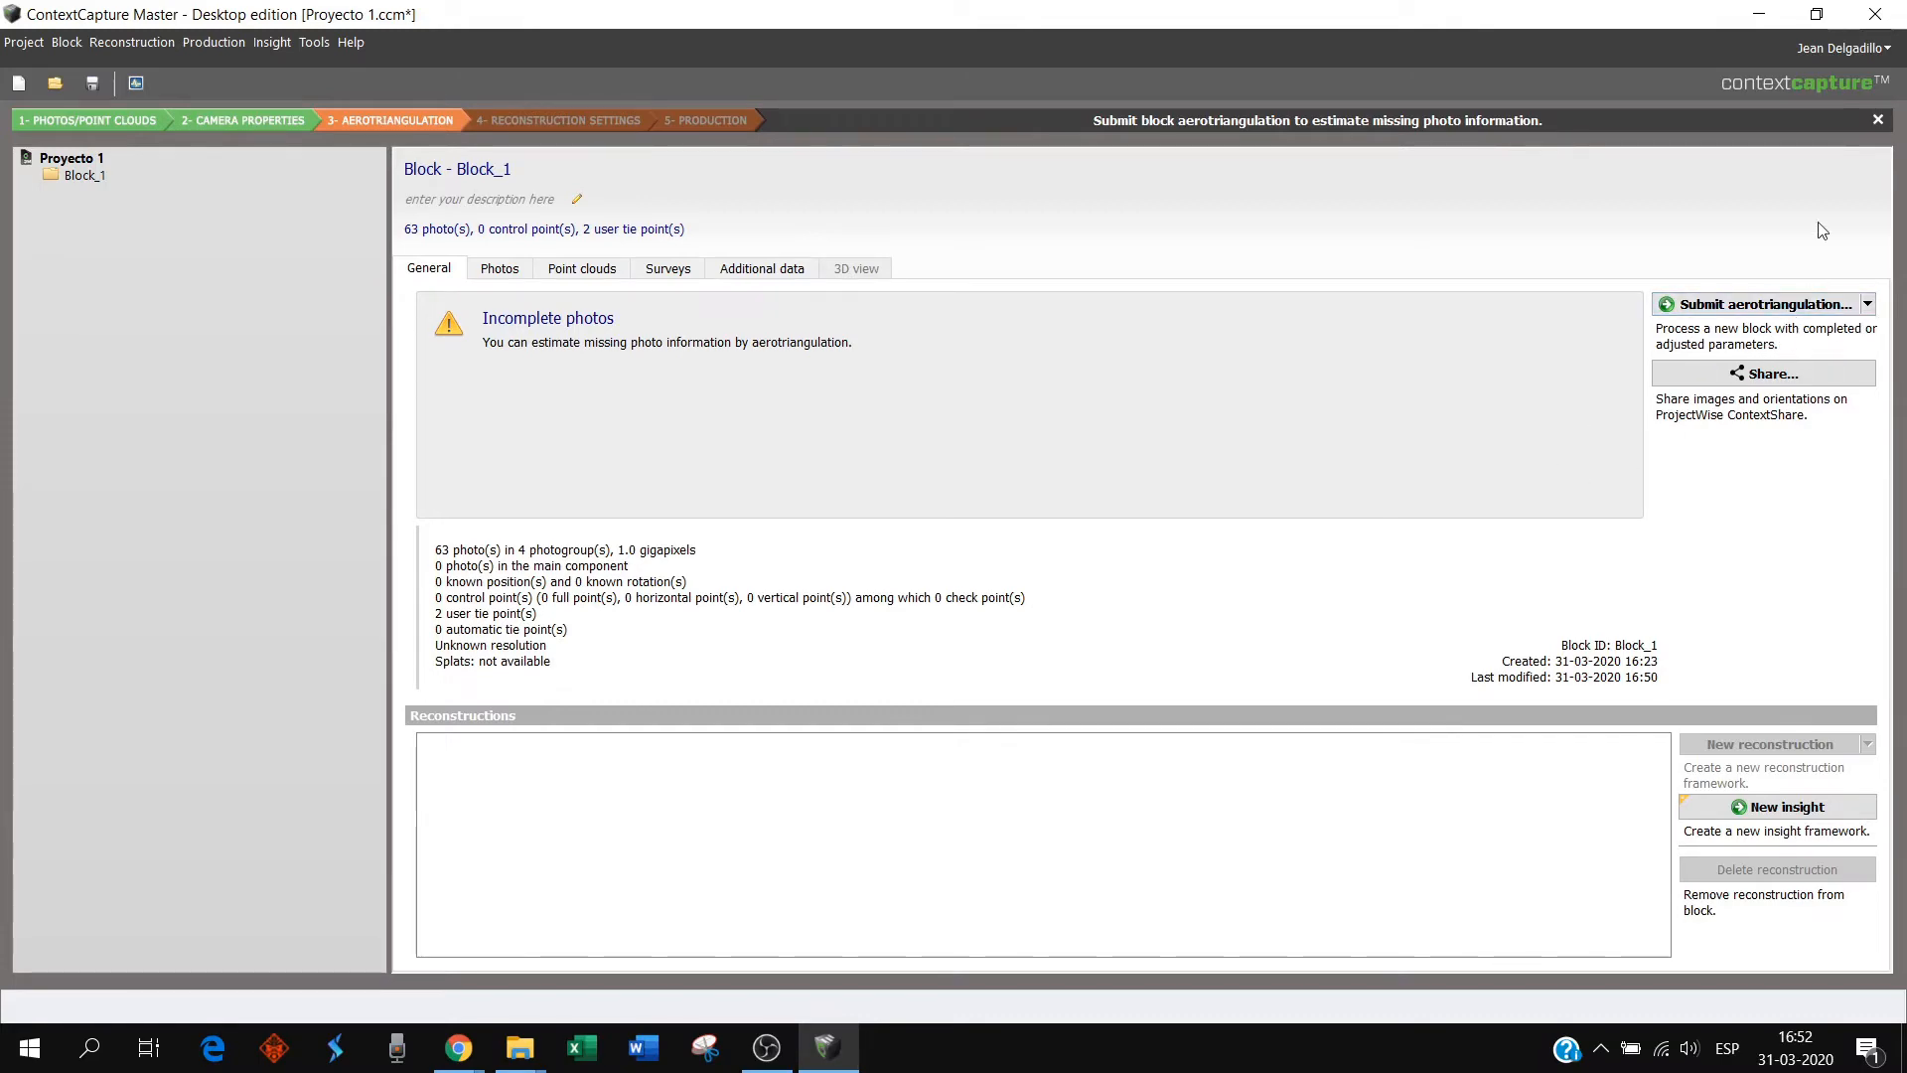
- Launch ContextCapture Engine from the desktop so it can process jobs, and return to the Proyecto 1 window in ContextCapture Master
{"action": "left_click", "coordinate": [1758, 13]}
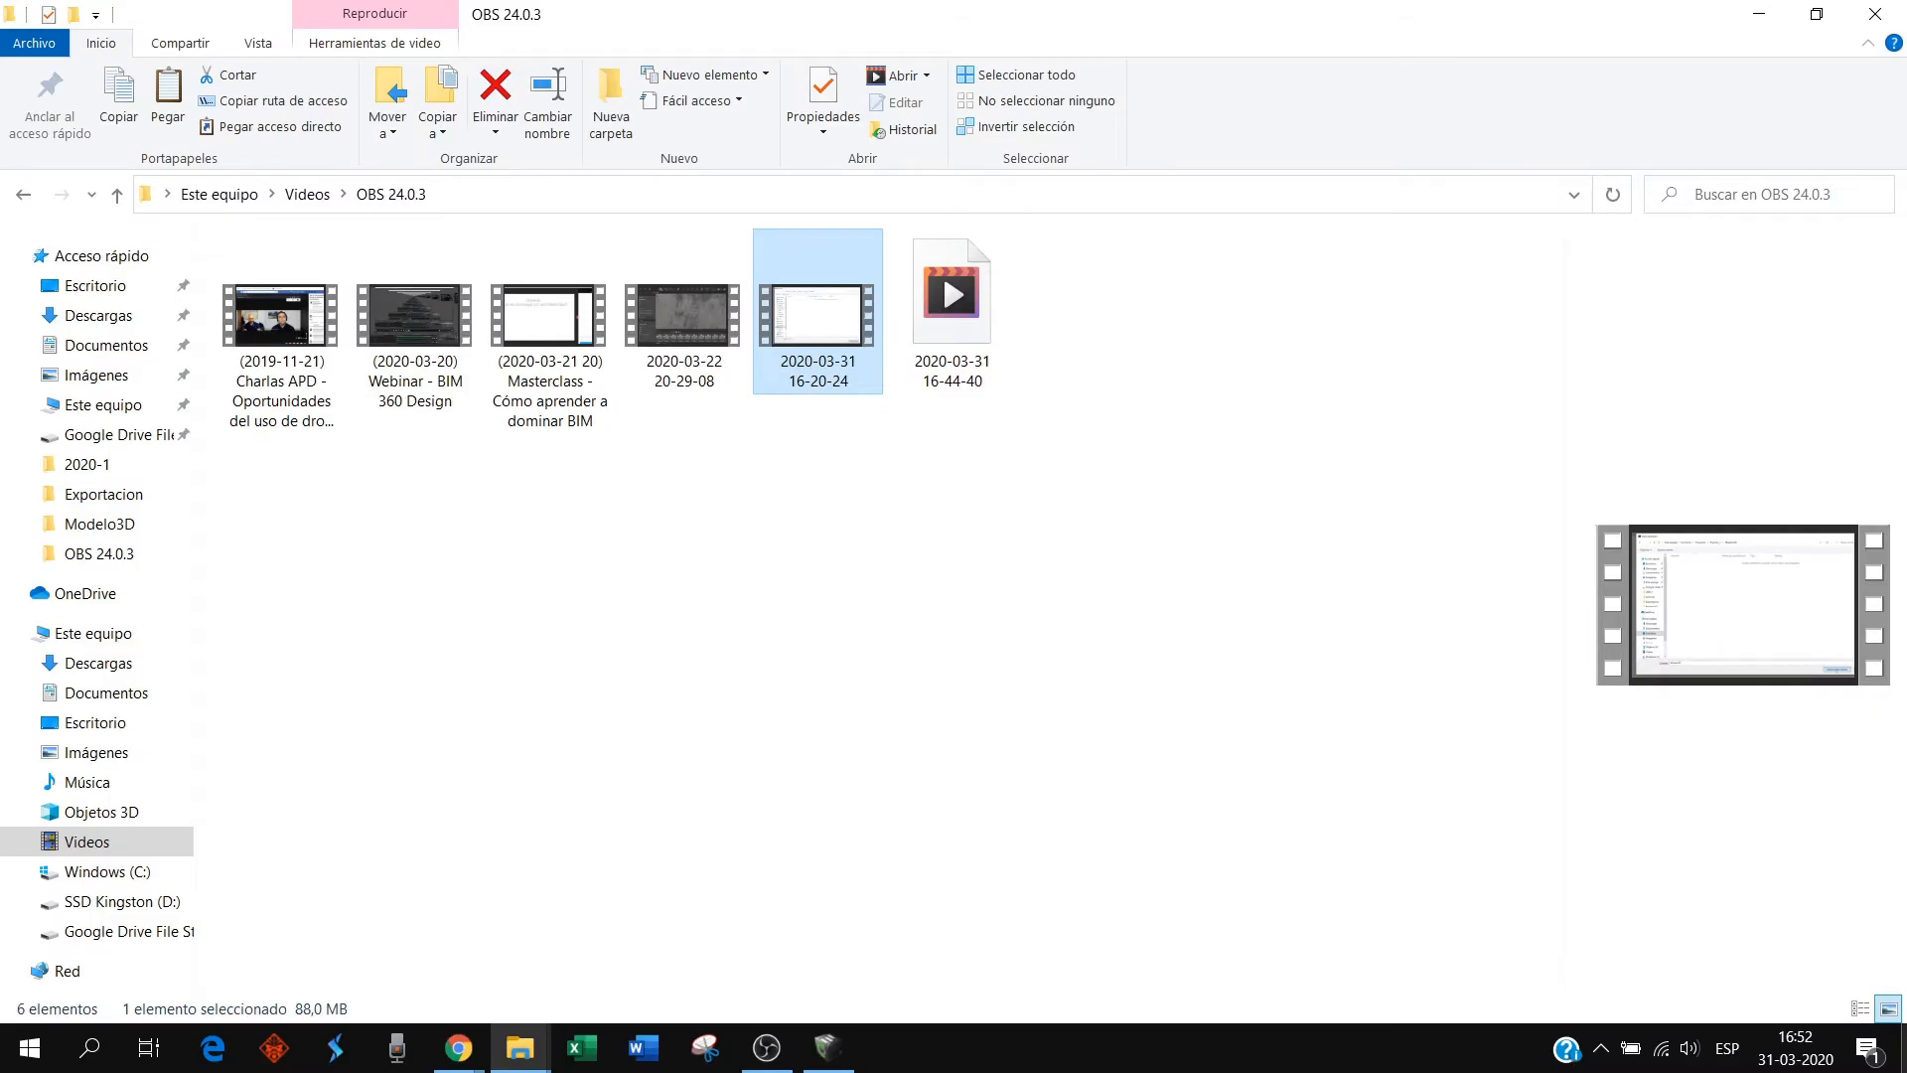
{"action": "key", "text": "super+d"}
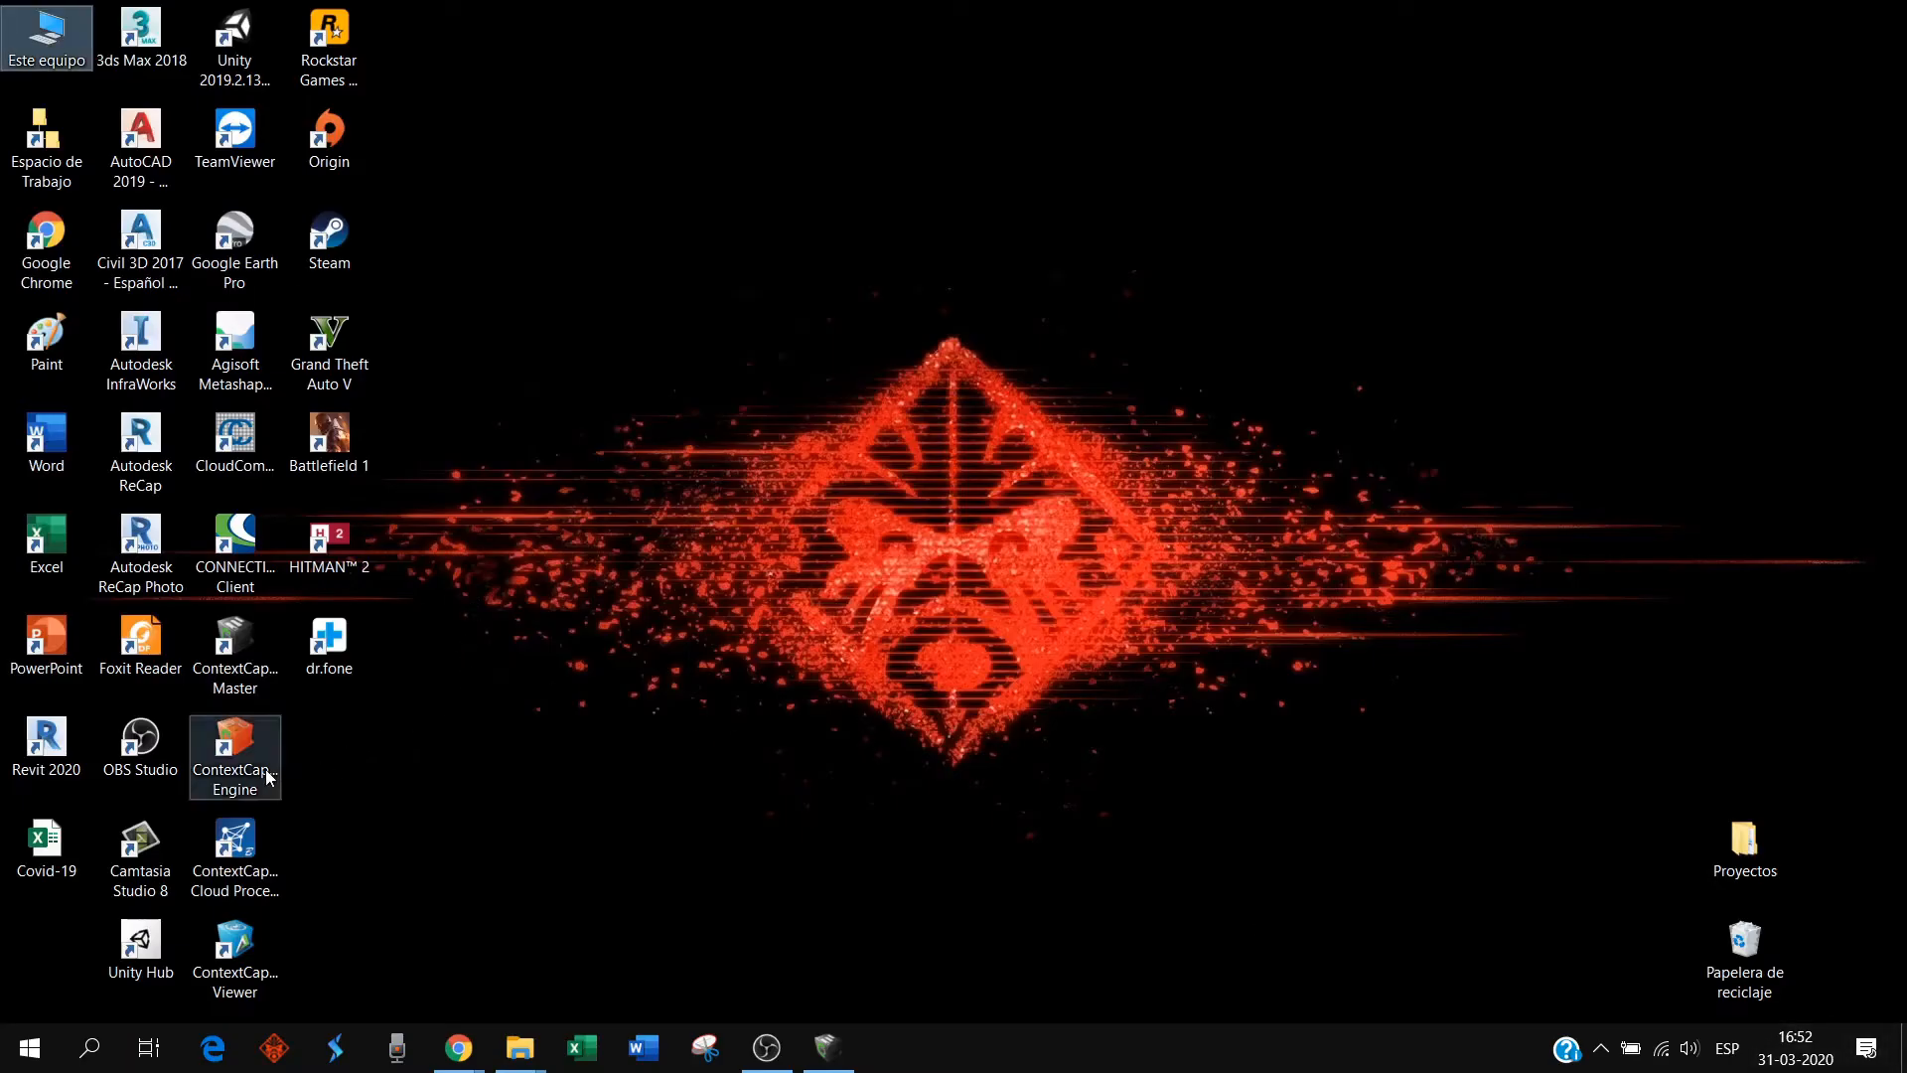
{"action": "left_click", "coordinate": [238, 754]}
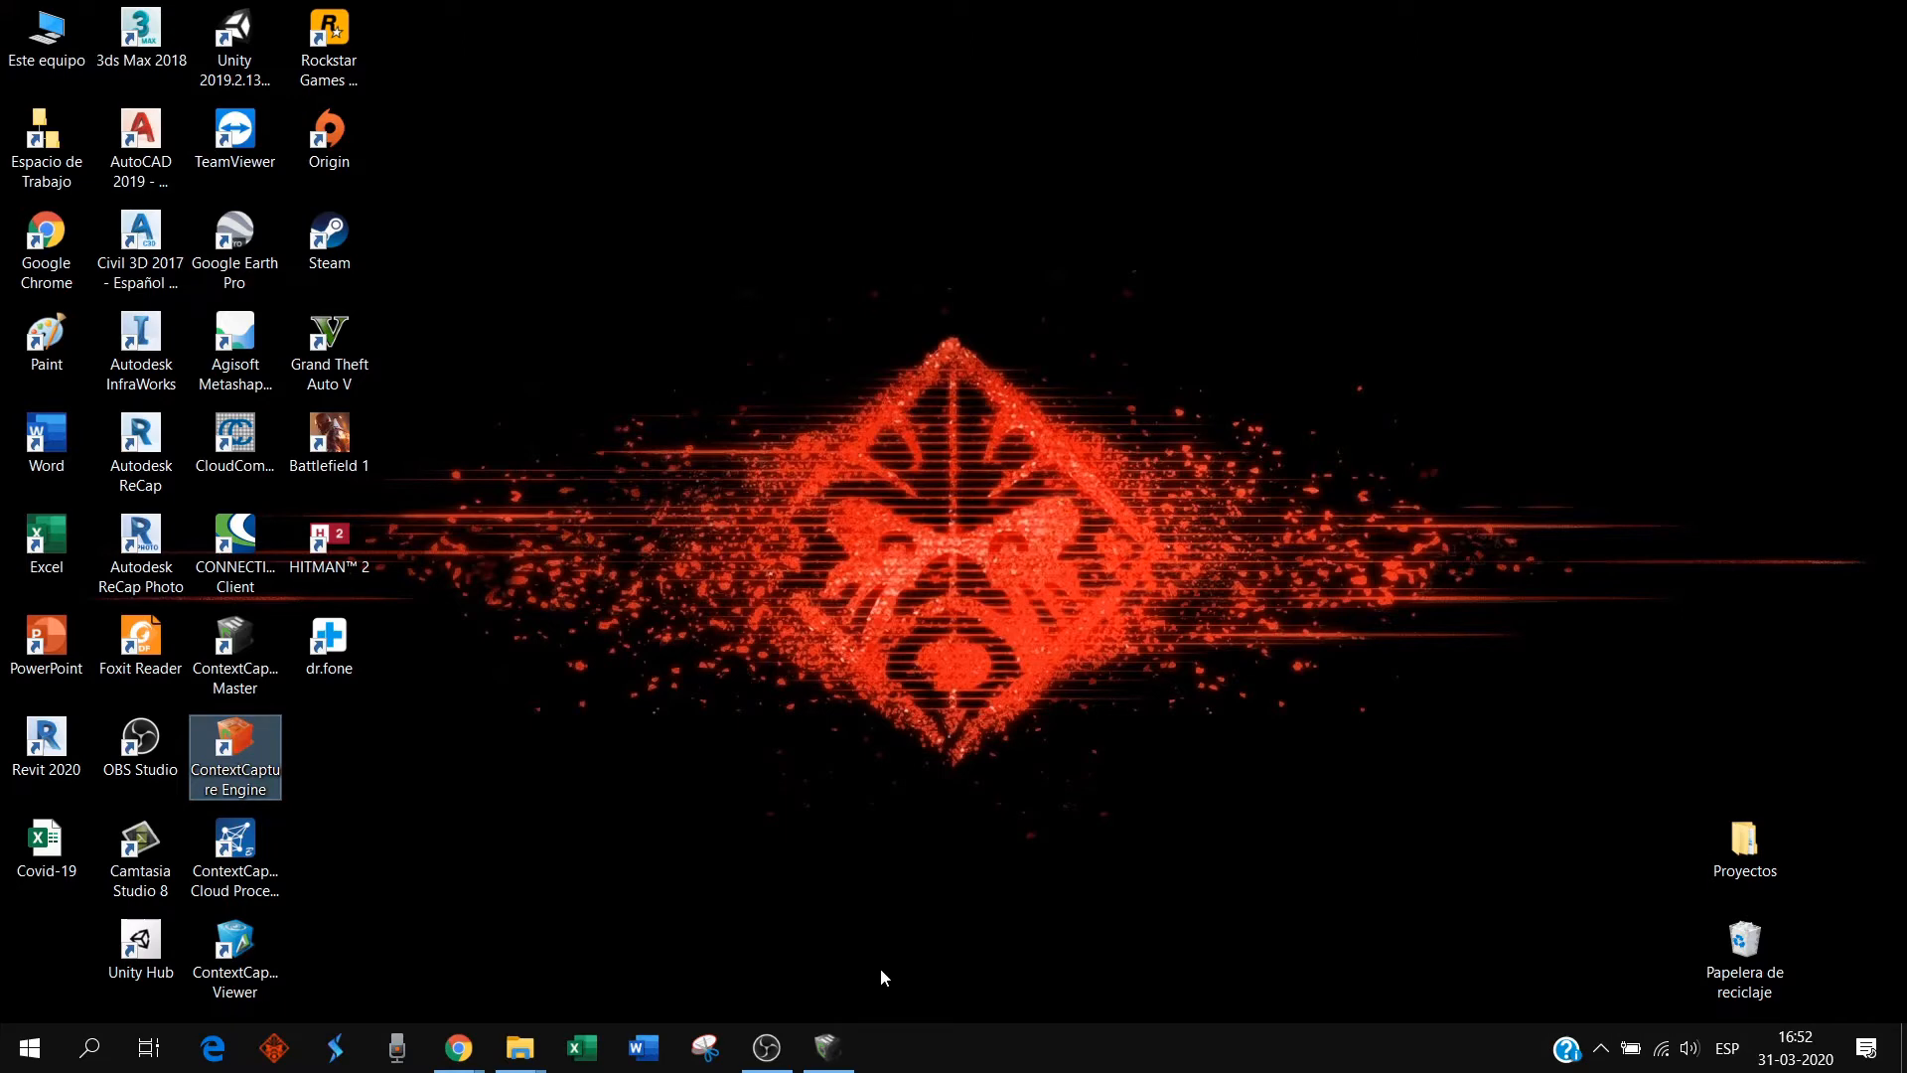
{"action": "mouse_move", "coordinate": [834, 1047]}
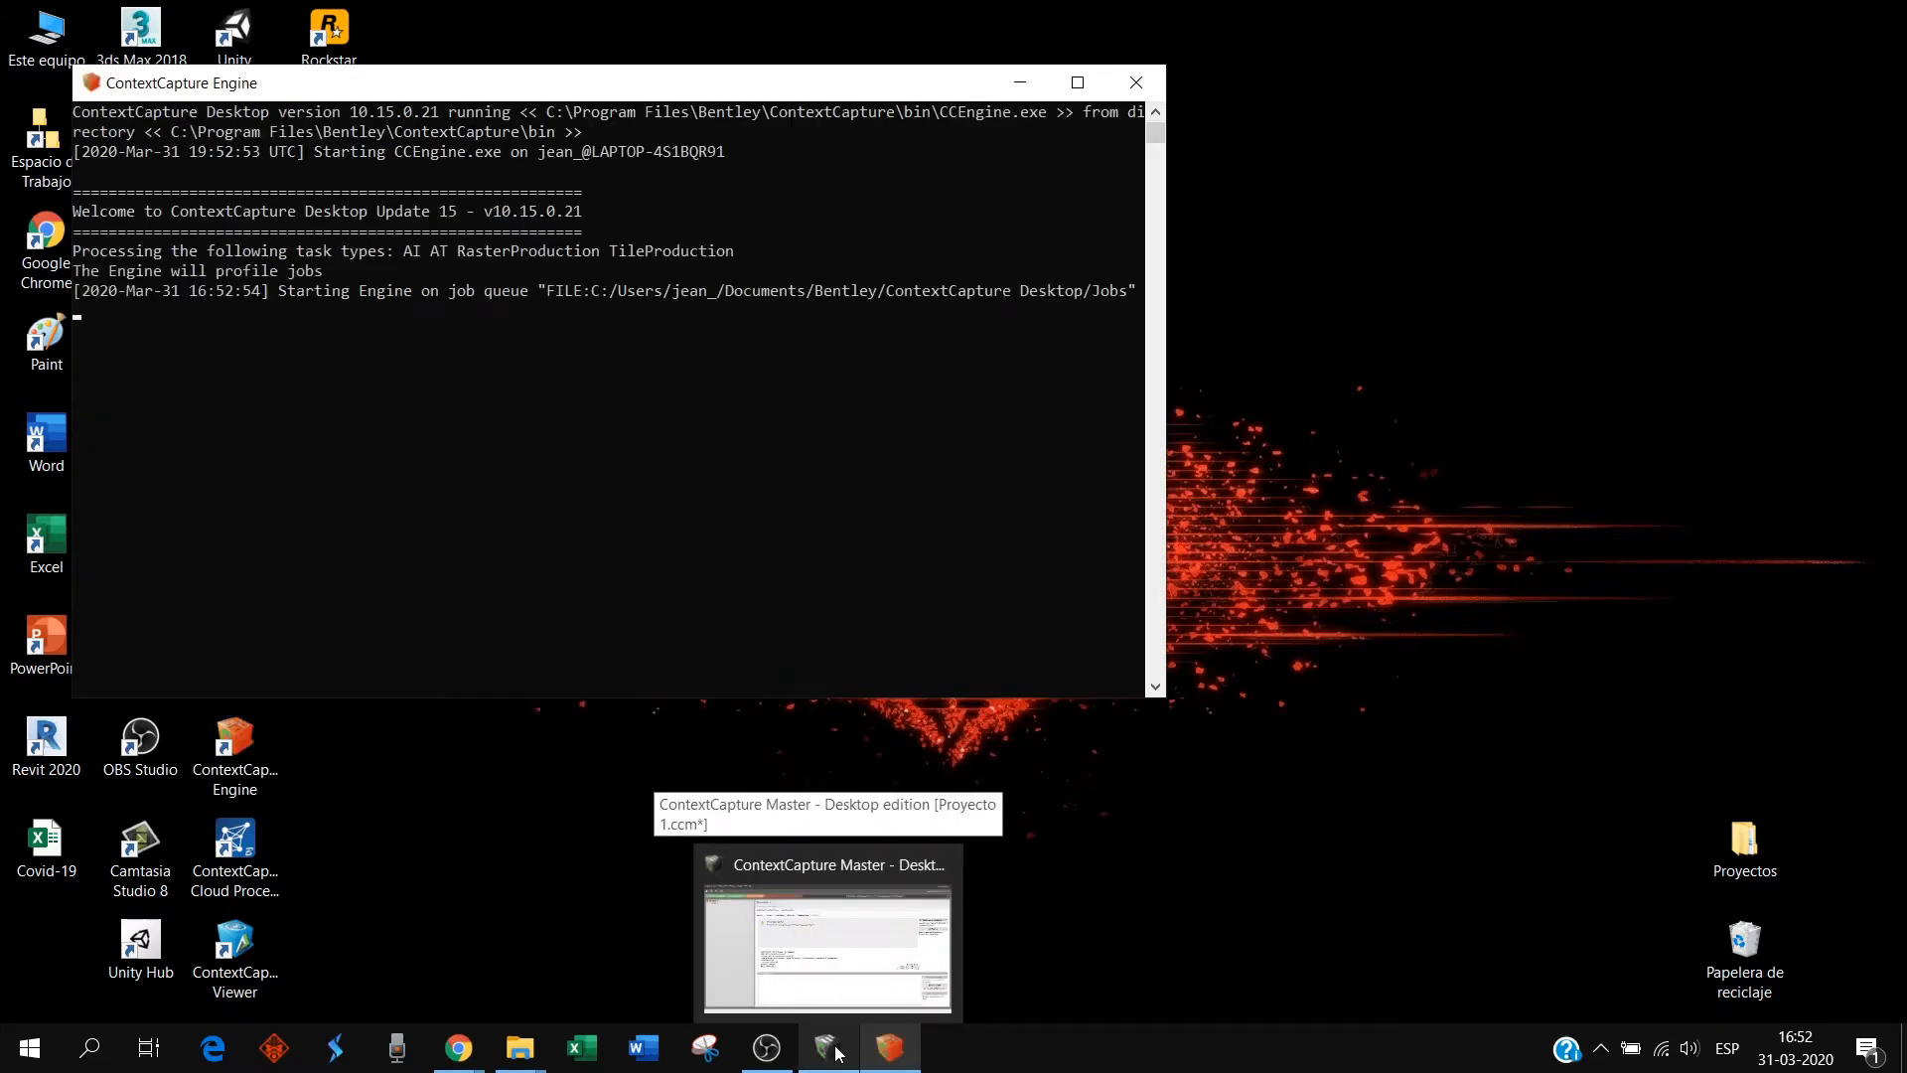
{"action": "left_click", "coordinate": [835, 1051]}
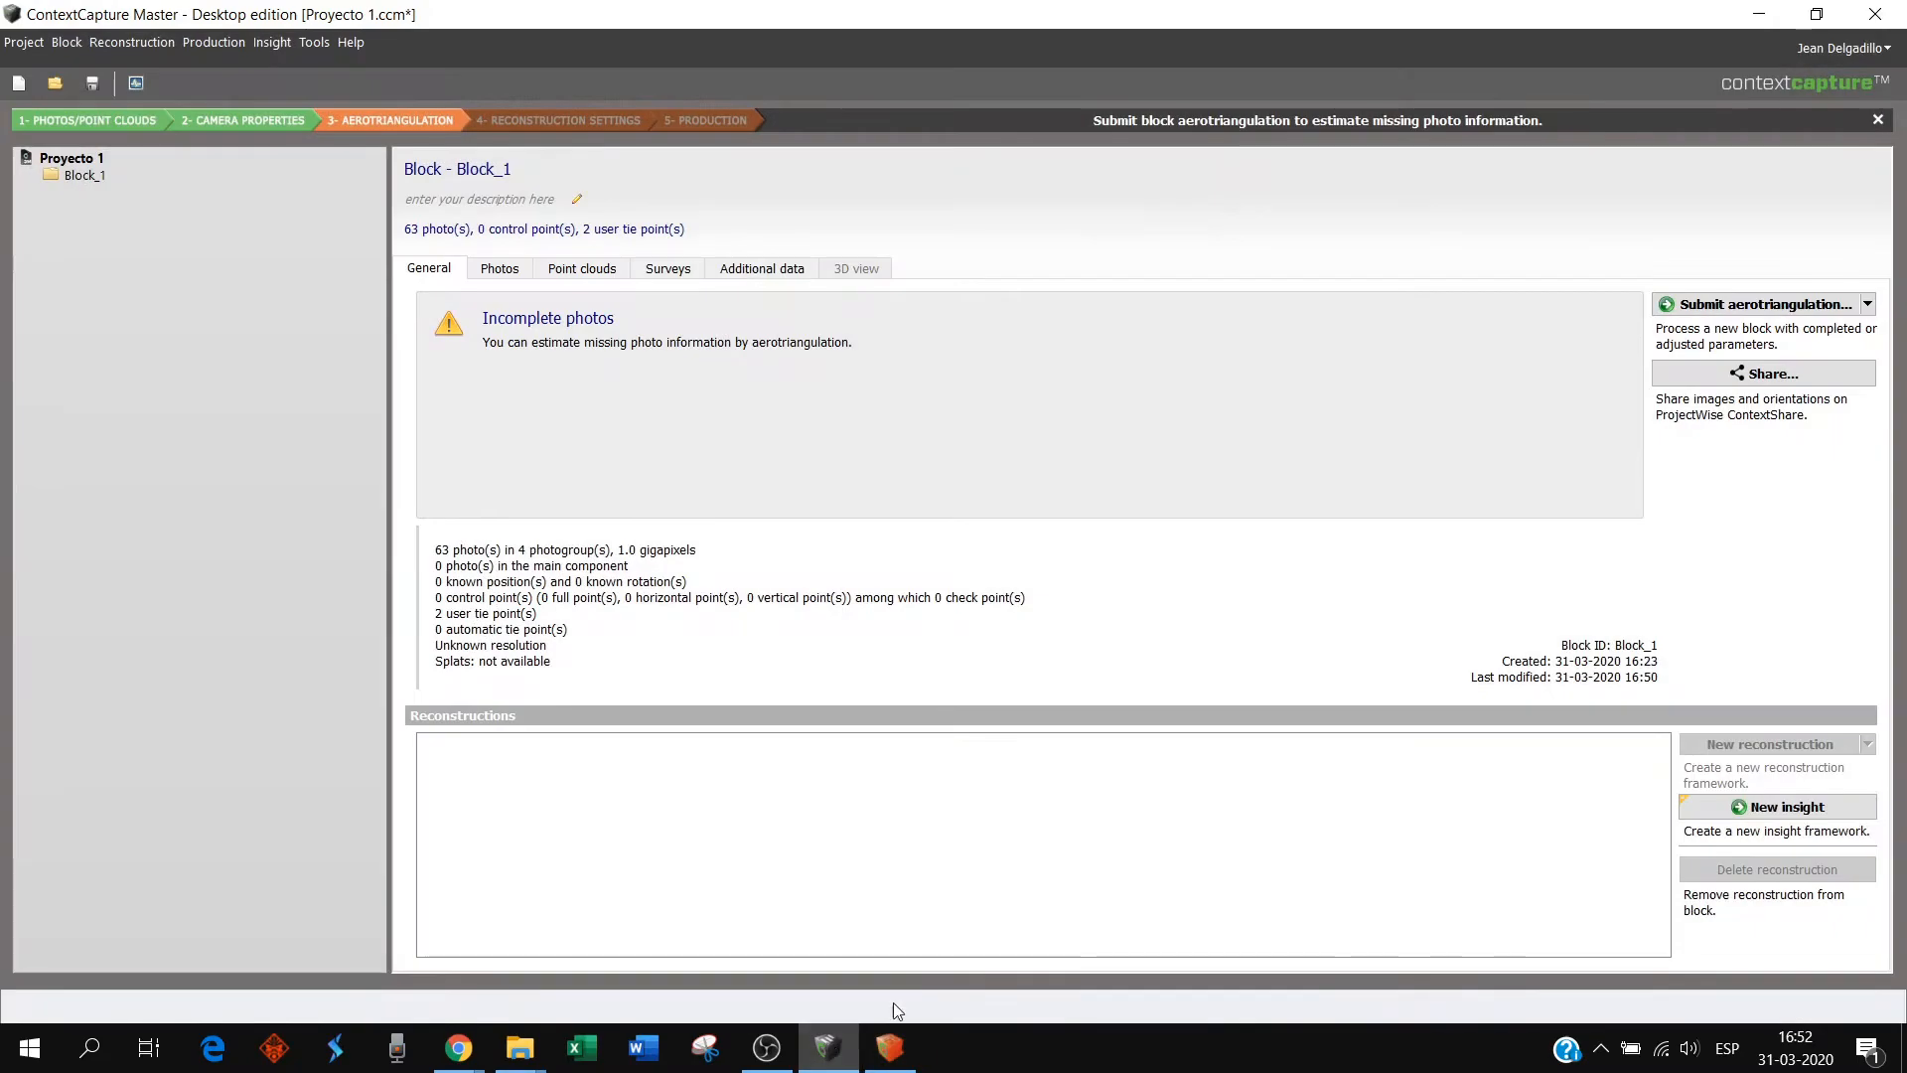
- Start an aerotriangulation of Block_1 processed locally with ContextCapture Engine and name the output block "Aerotriangulacion"
{"action": "left_click", "coordinate": [1795, 314]}
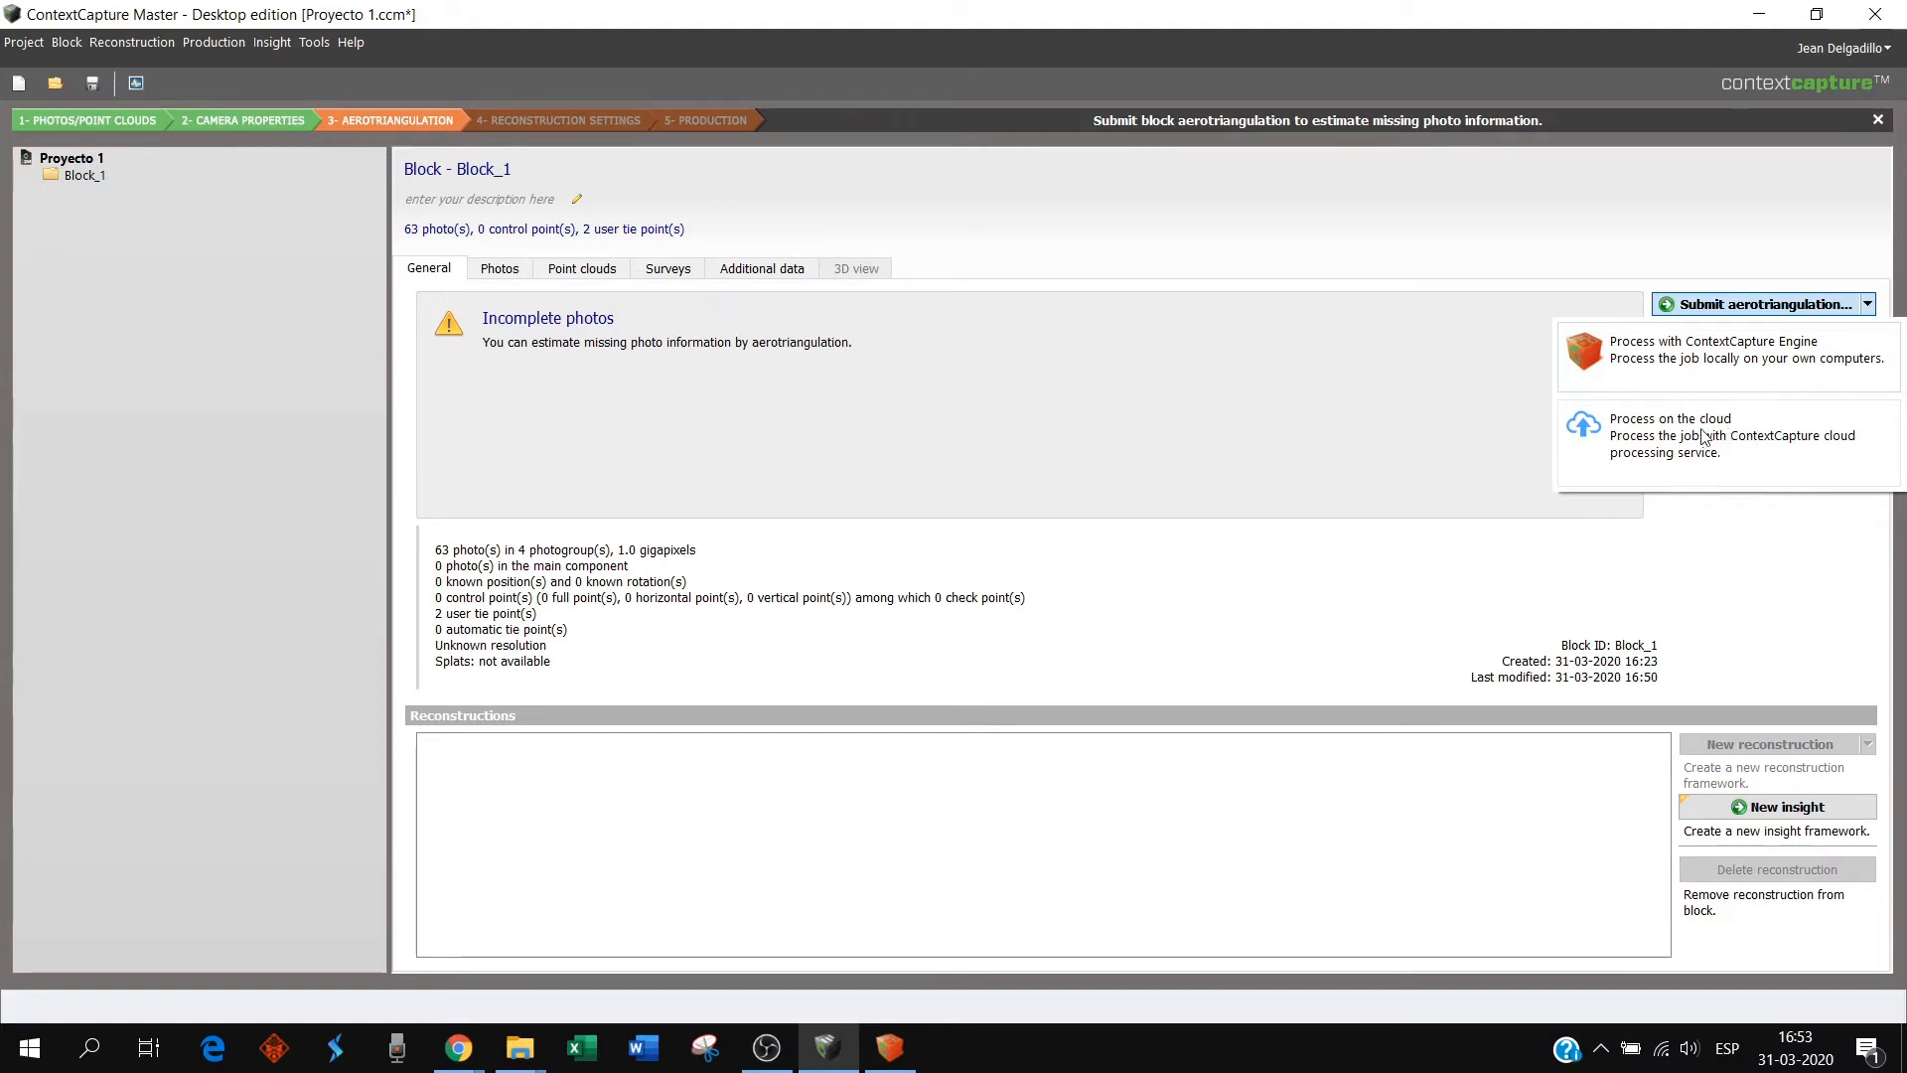
{"action": "left_click", "coordinate": [1634, 355]}
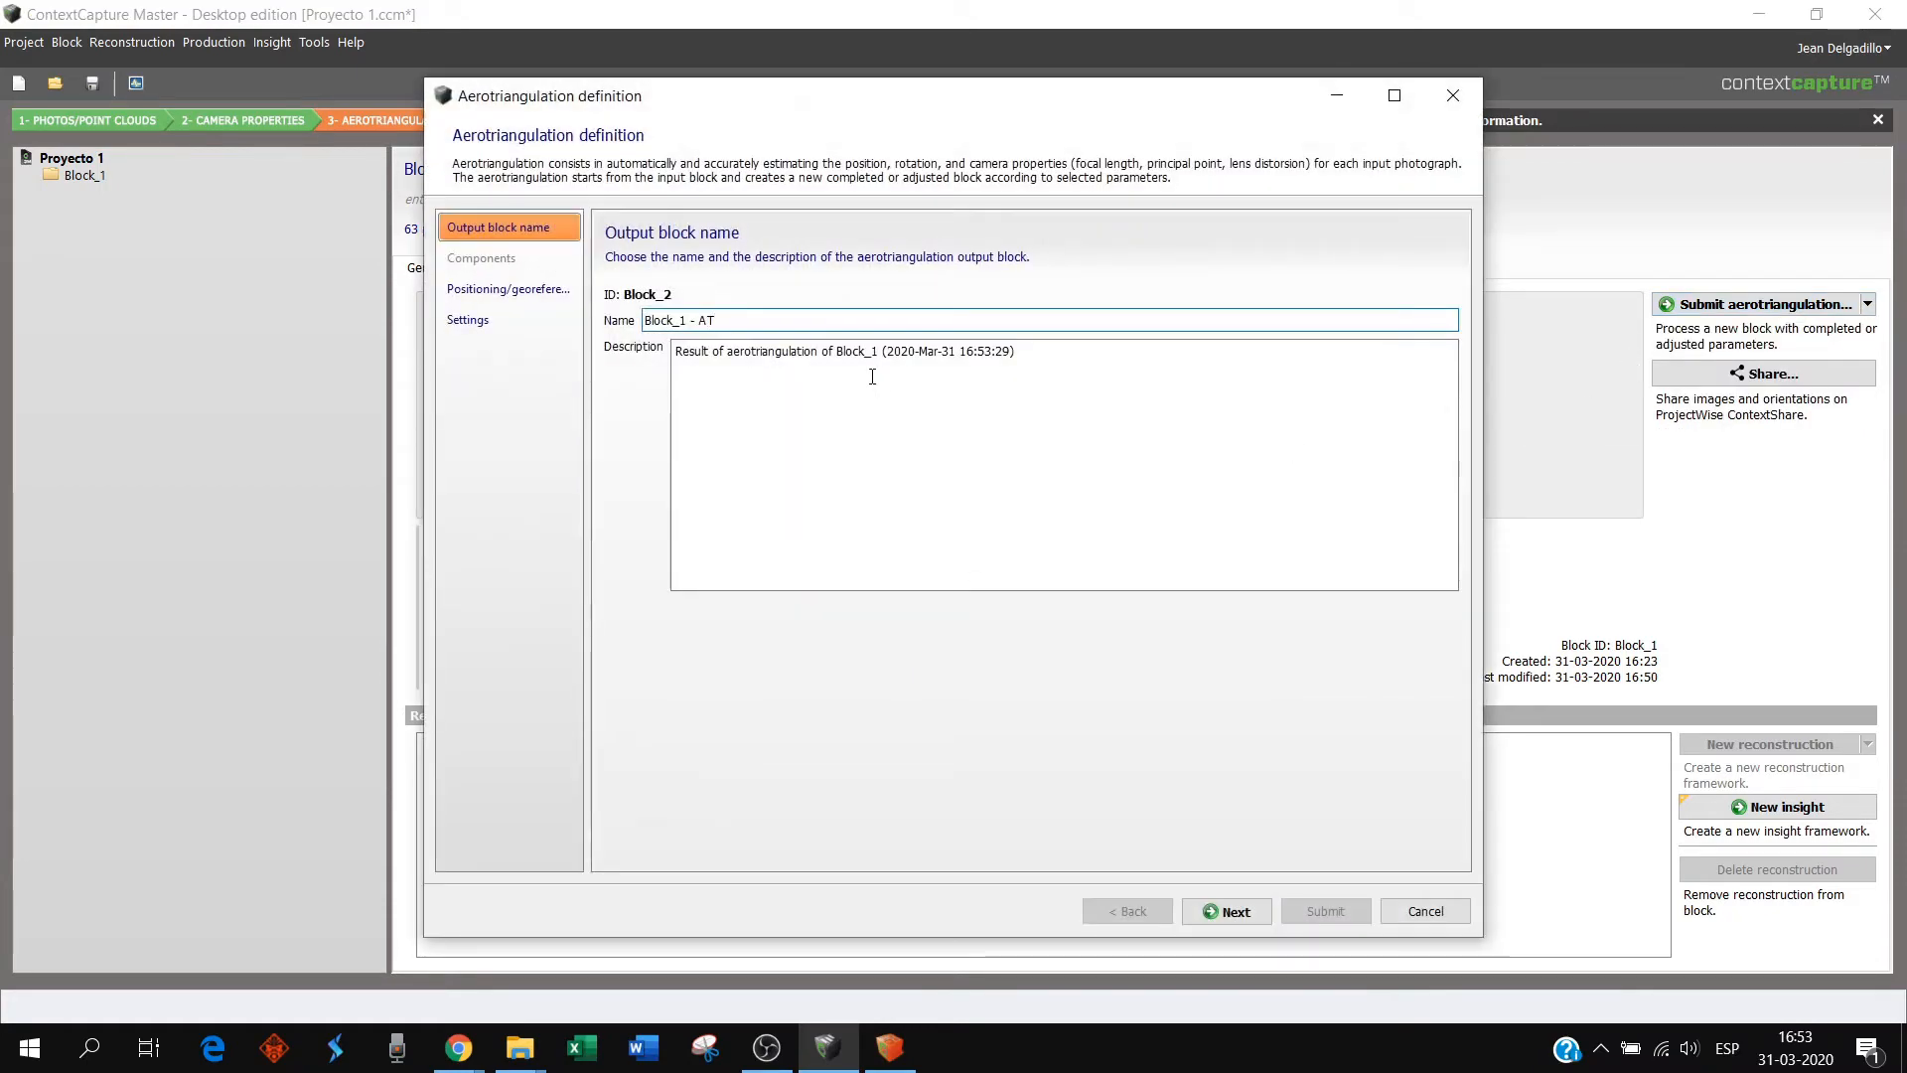
{"action": "left_click_drag", "start_coordinate": [711, 106], "coordinate": [749, 112]}
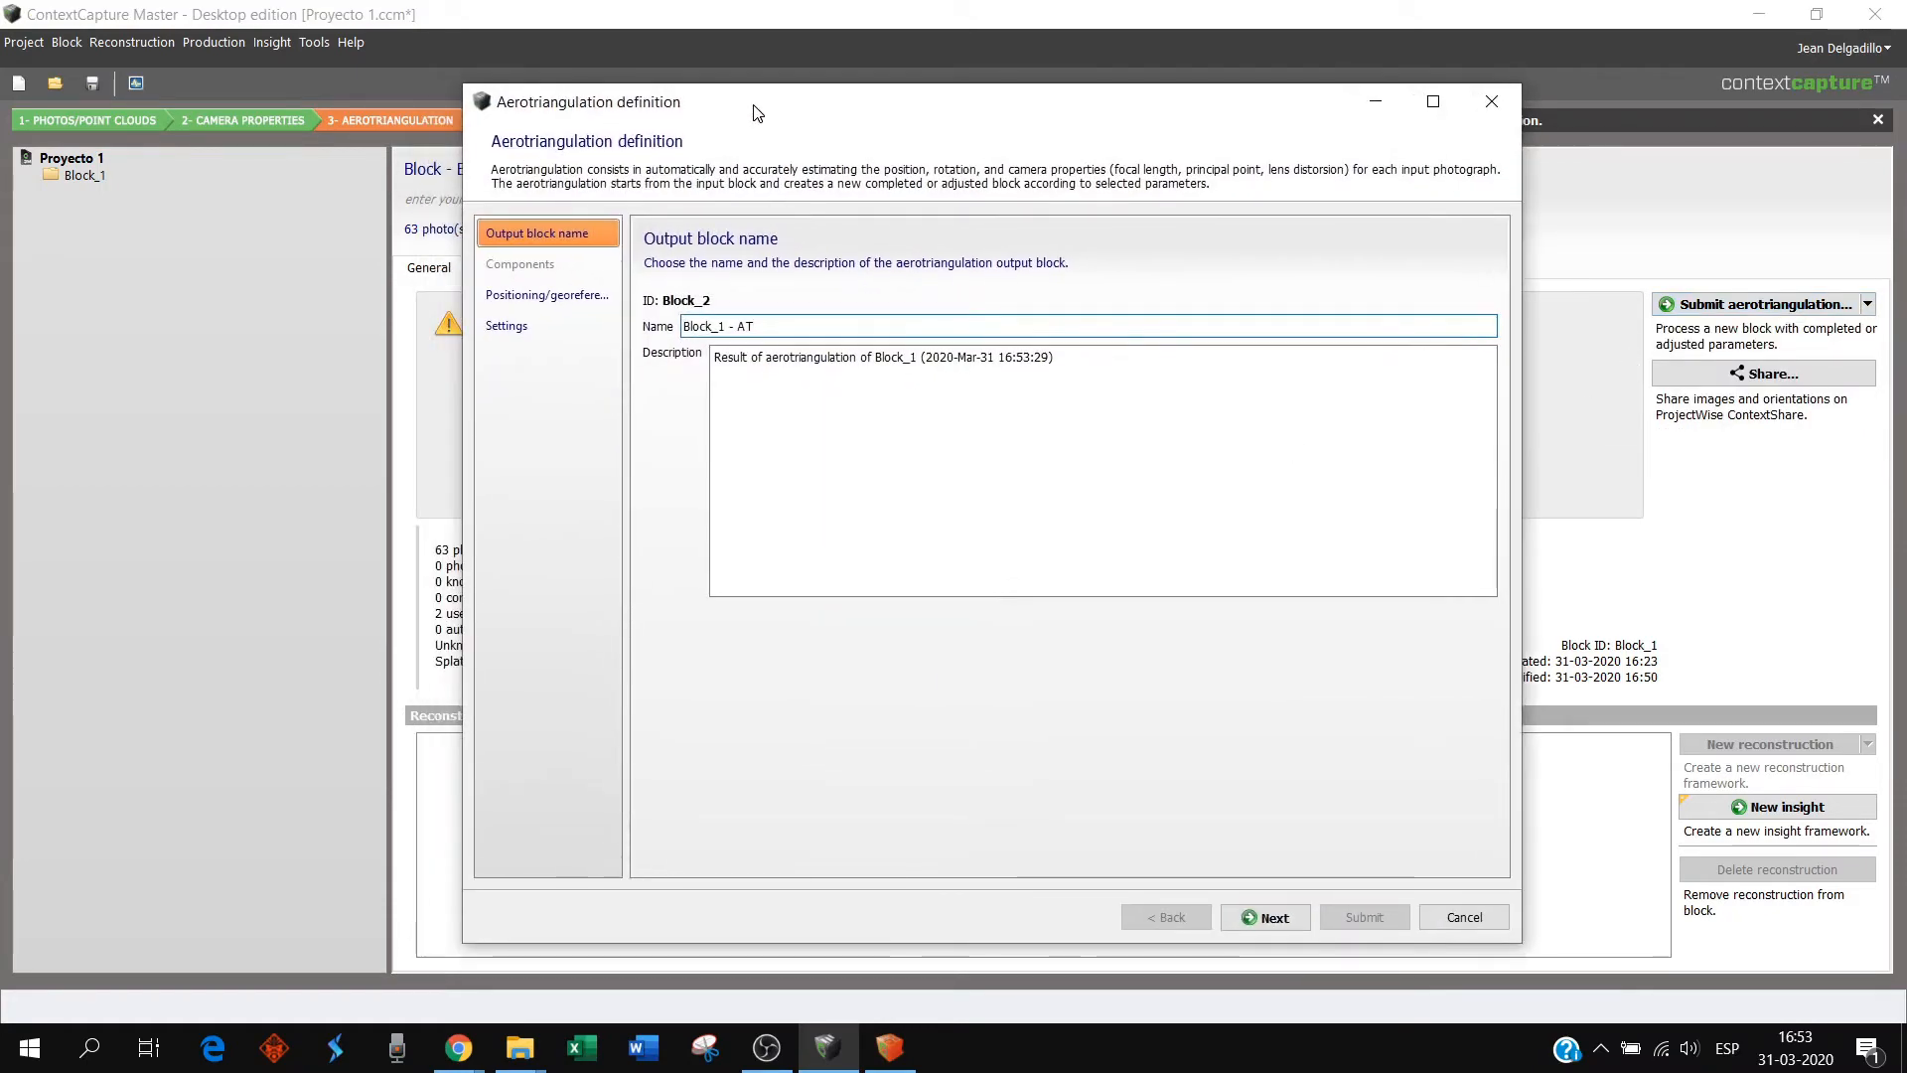
{"action": "left_click_drag", "start_coordinate": [630, 114], "coordinate": [647, 102]}
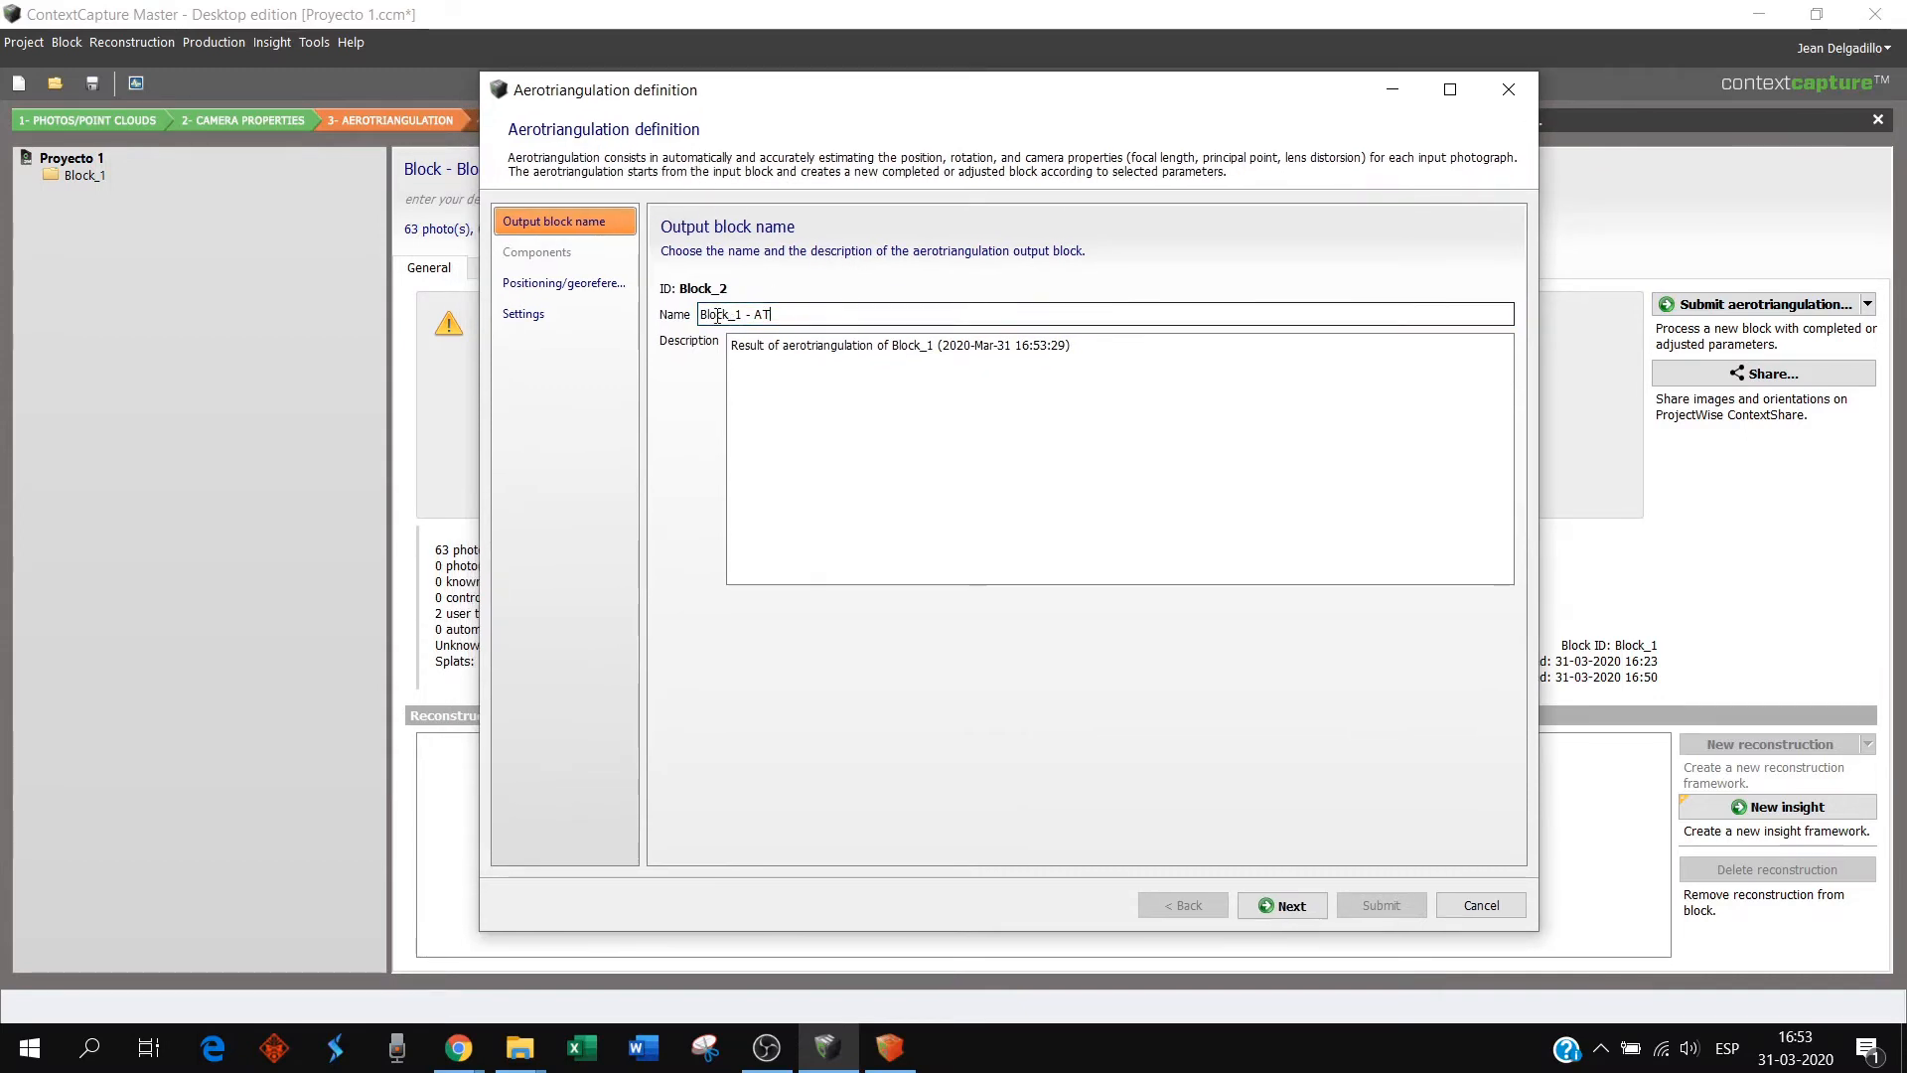
{"action": "left_click_drag", "start_coordinate": [762, 316], "coordinate": [707, 316]}
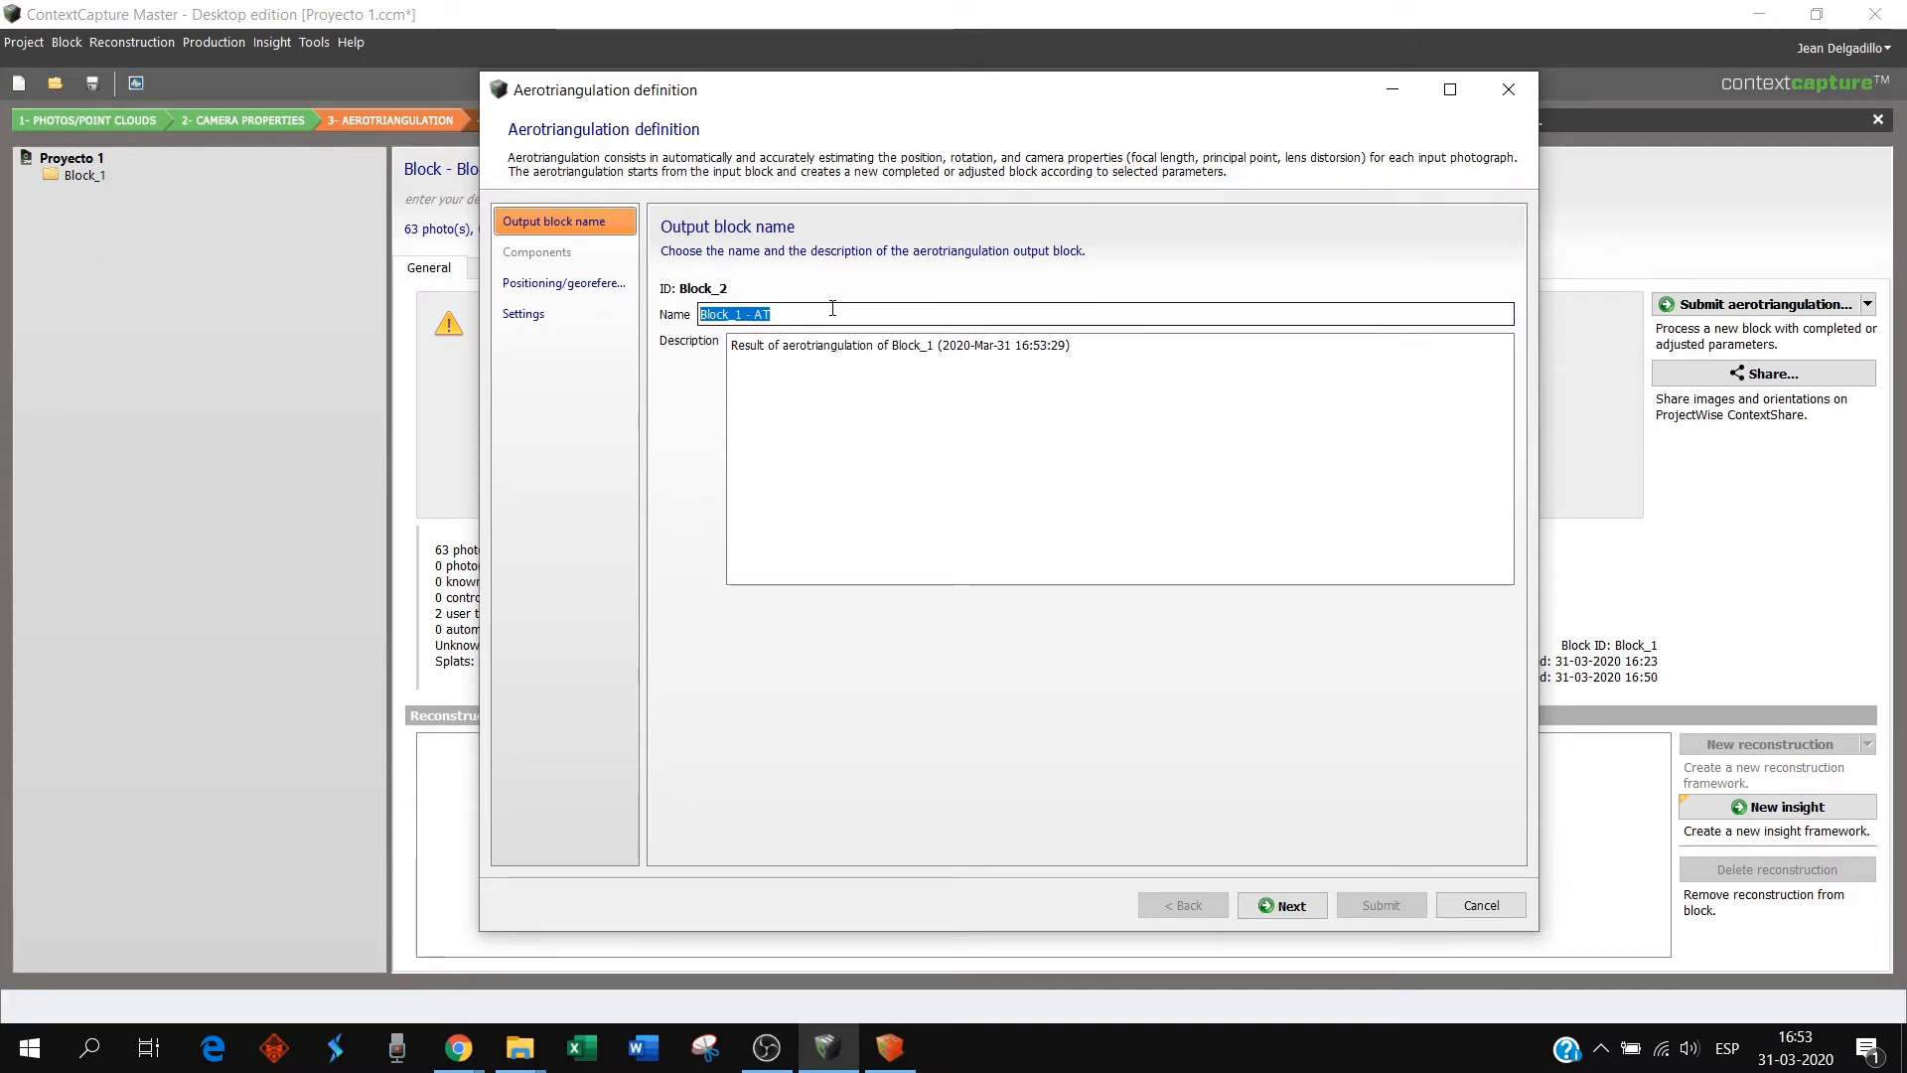
{"action": "type", "text": "Aero"}
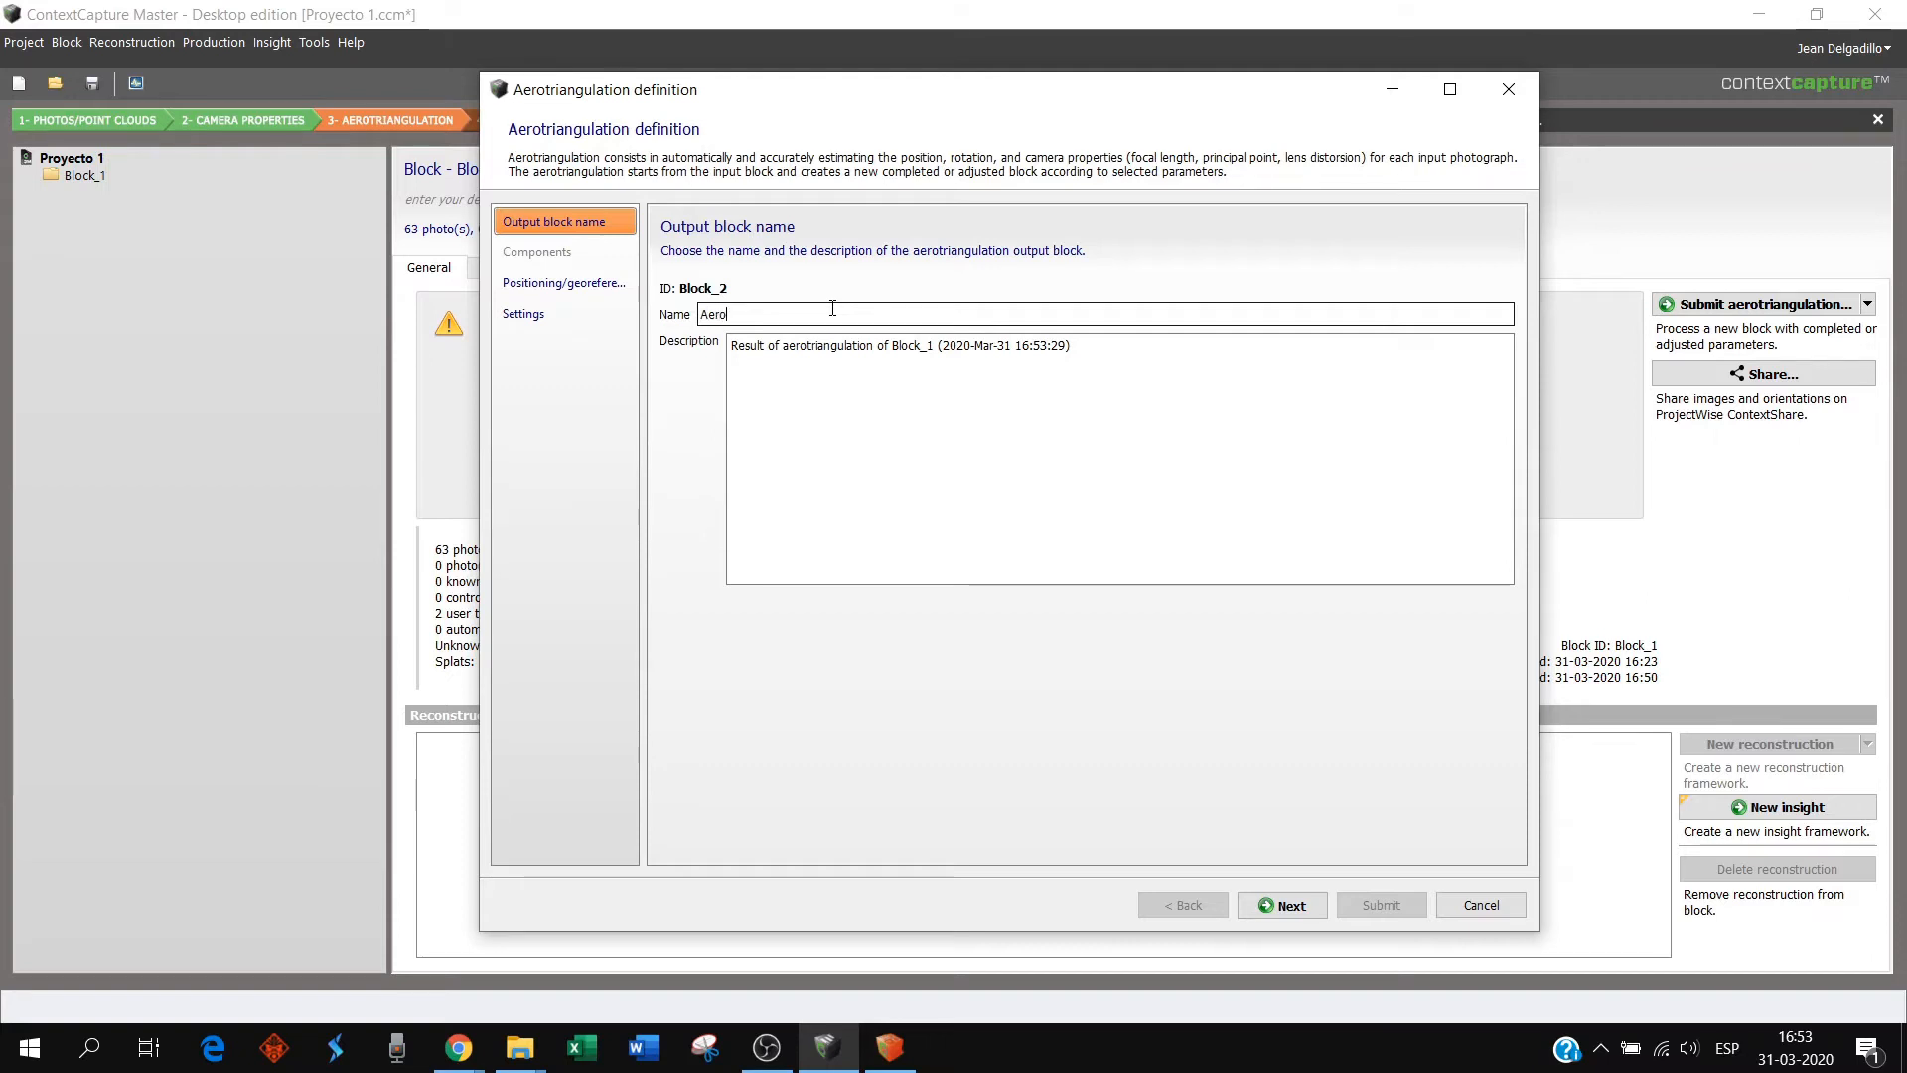
{"action": "type", "text": "triangulacion"}
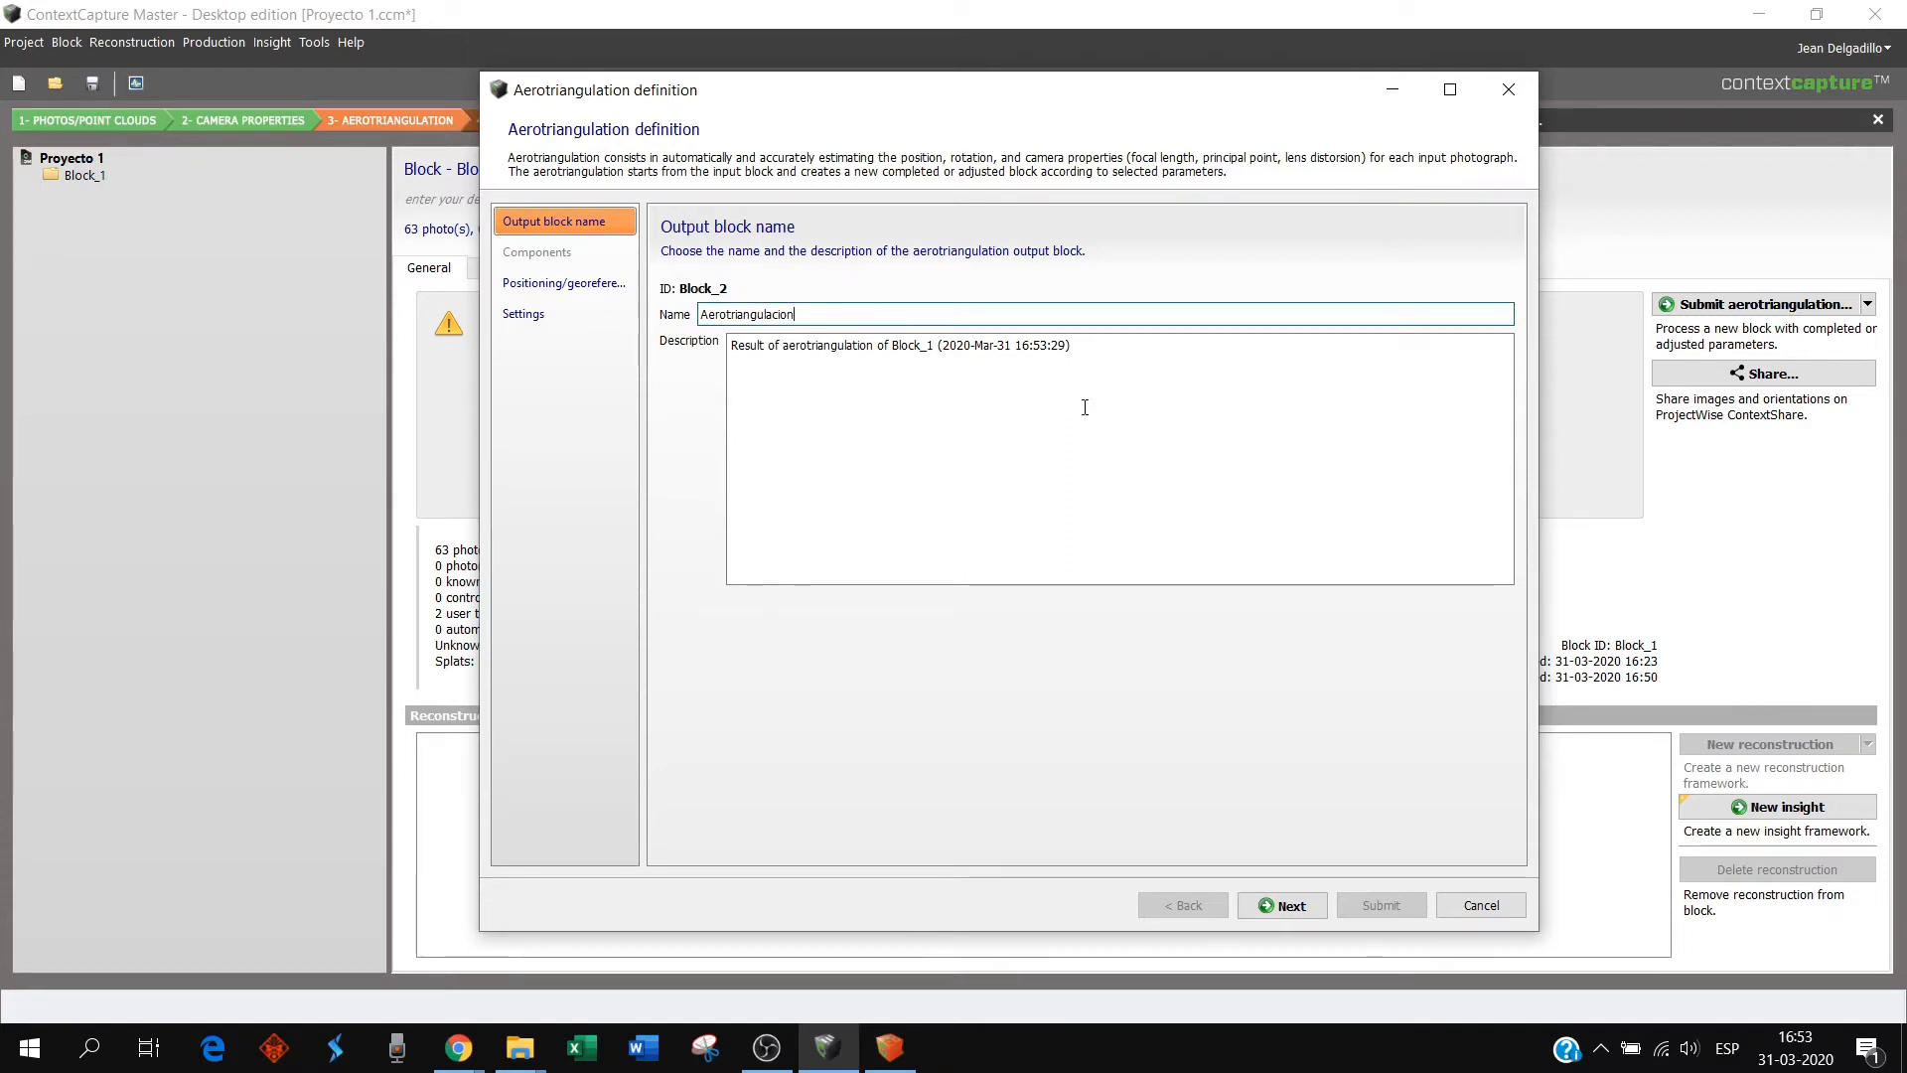
- Submit the aerotriangulation with final rigid registration by positioning constraints on user tie points and the Default settings preset
{"action": "left_click", "coordinate": [1309, 905]}
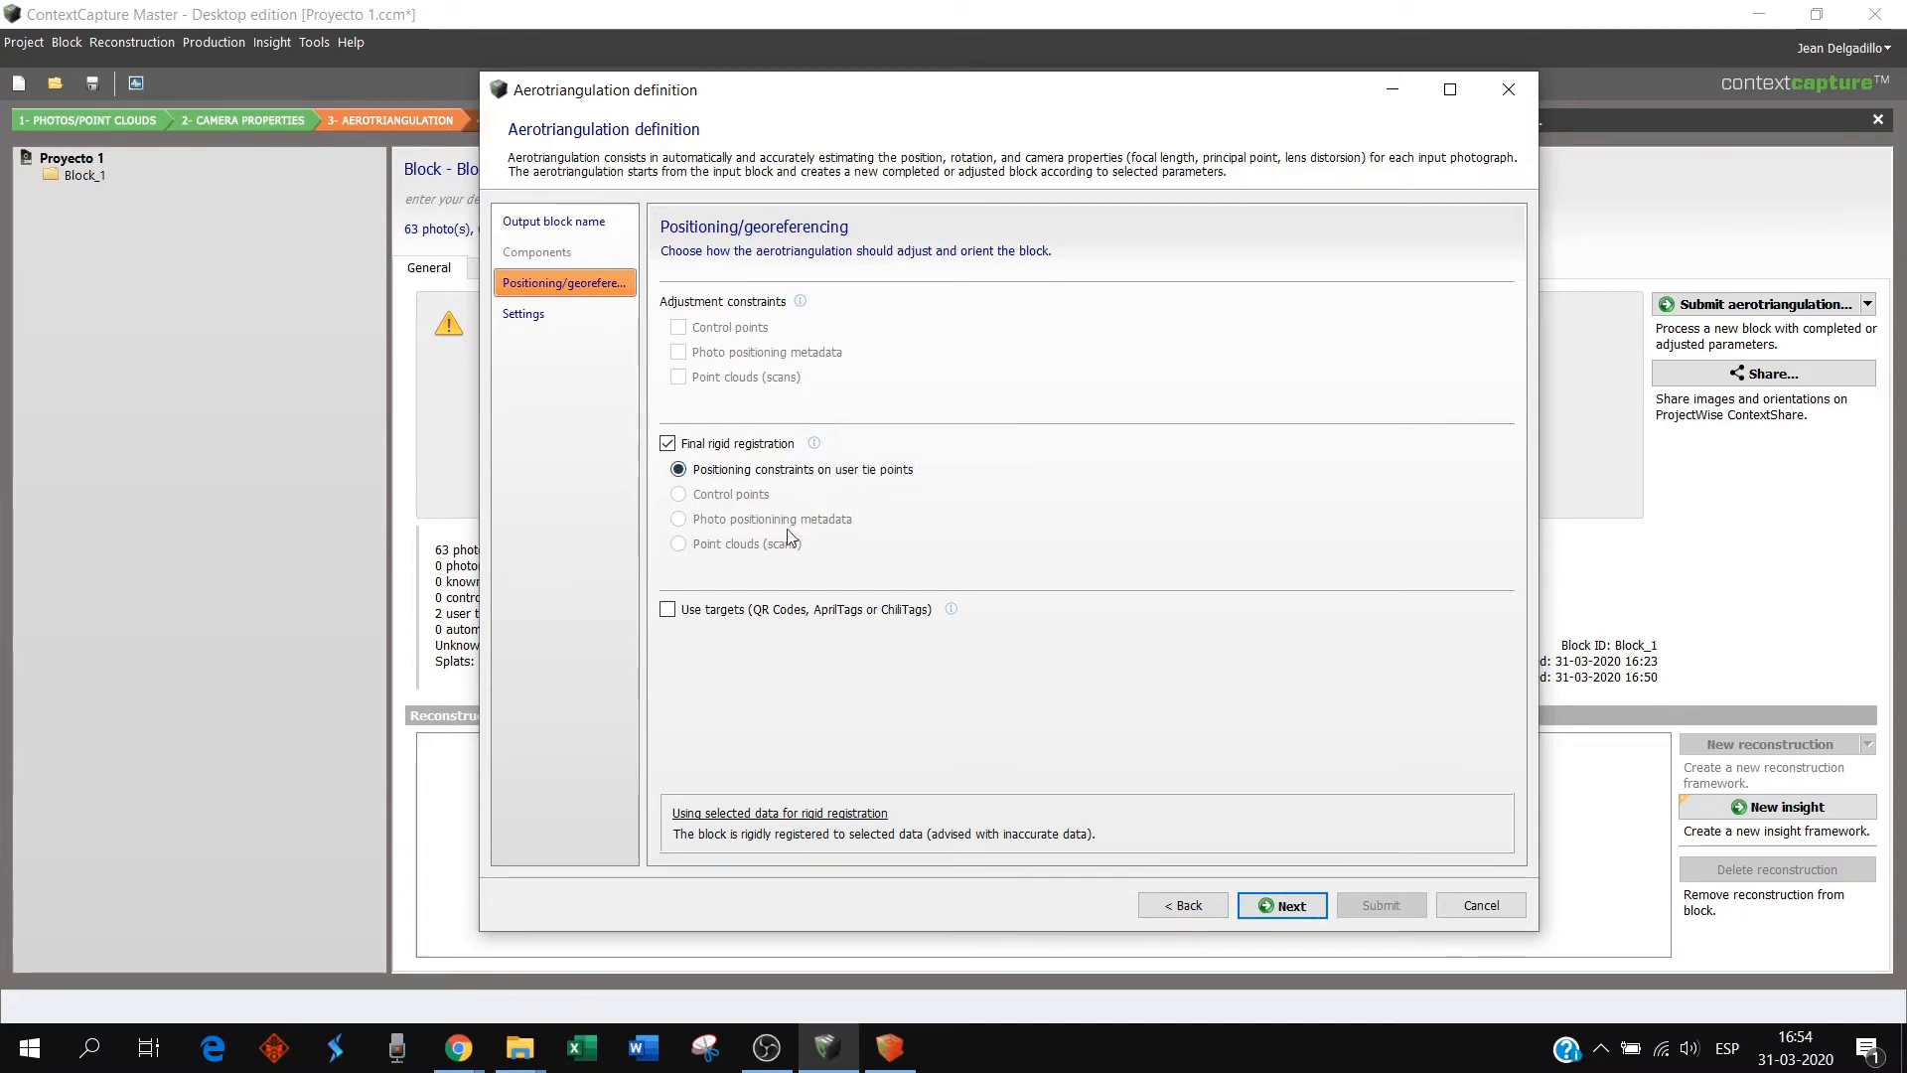
{"action": "left_click", "coordinate": [1305, 903]}
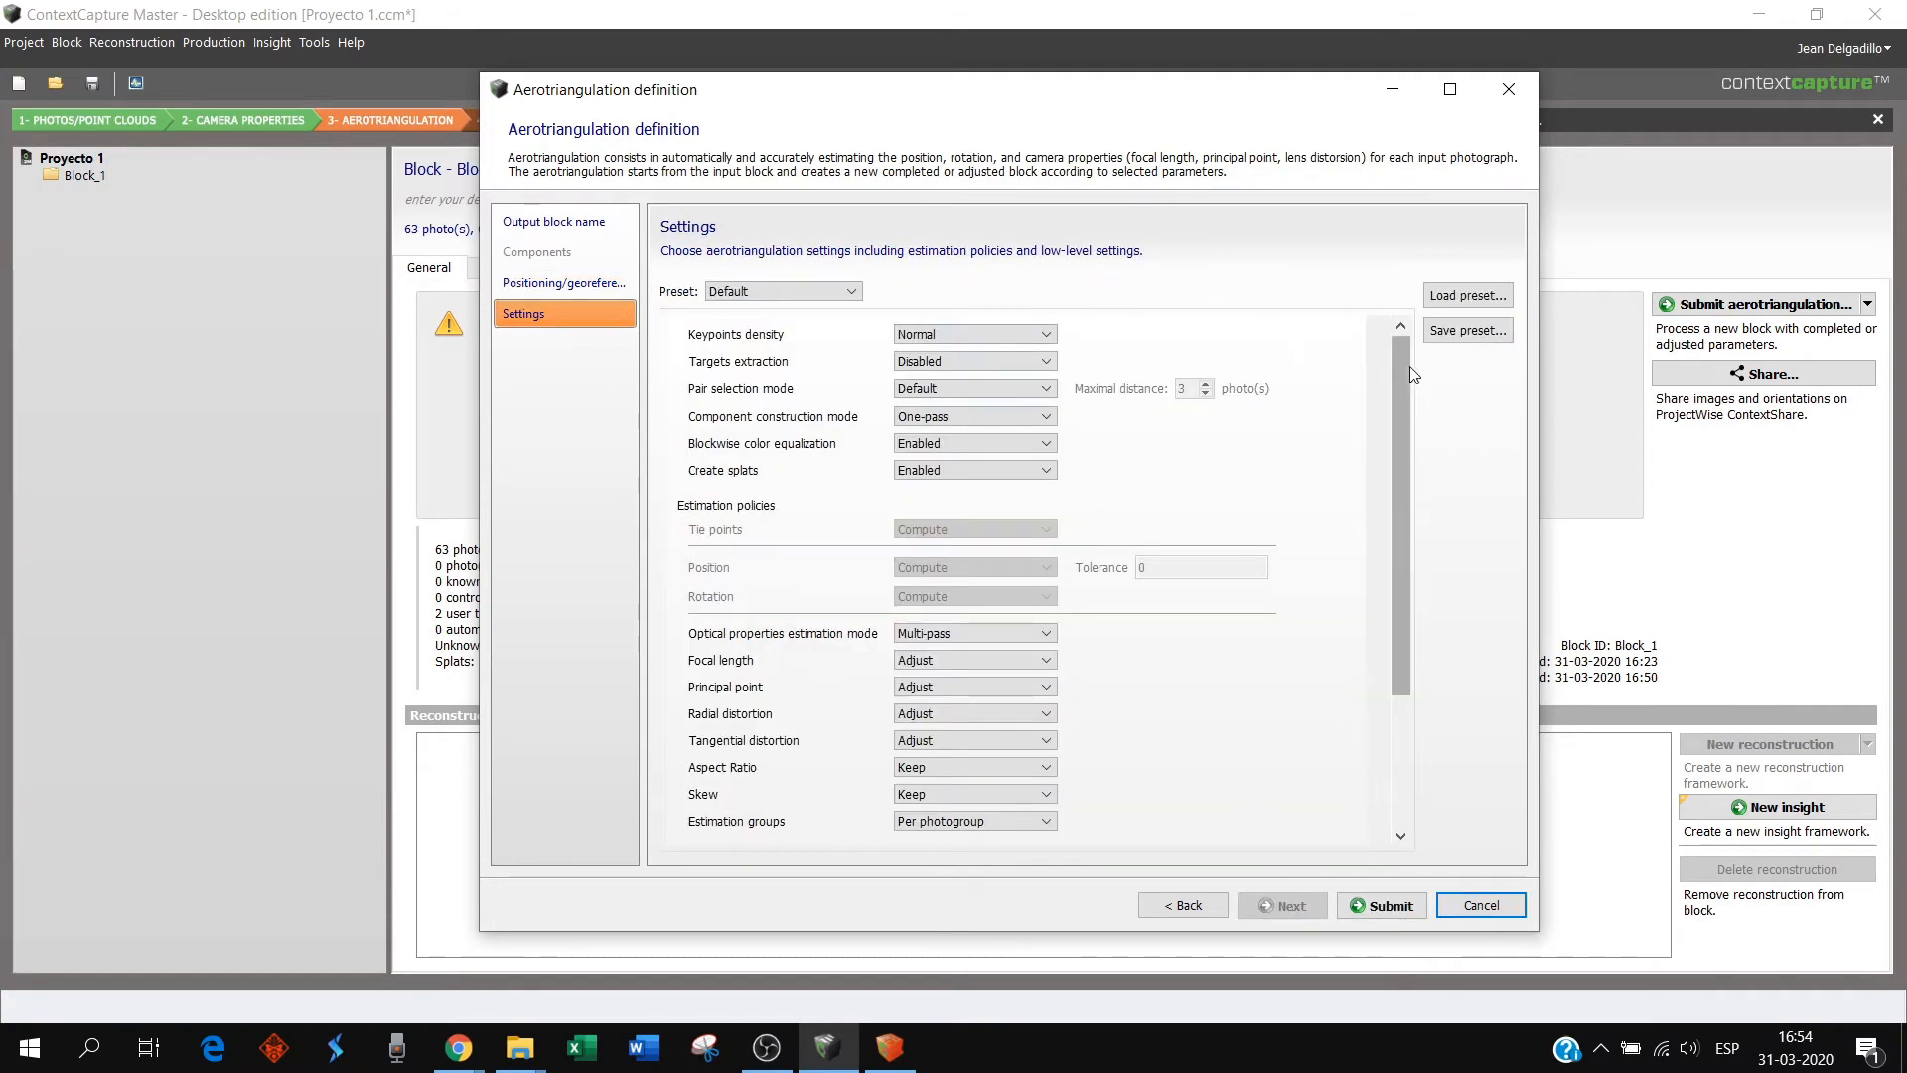
{"action": "mouse_move", "coordinate": [1408, 366]}
{"action": "left_mouse_down"}
{"action": "mouse_move", "coordinate": [1408, 521]}
{"action": "mouse_move", "coordinate": [1411, 355]}
{"action": "mouse_move", "coordinate": [1398, 368]}
{"action": "left_mouse_up"}
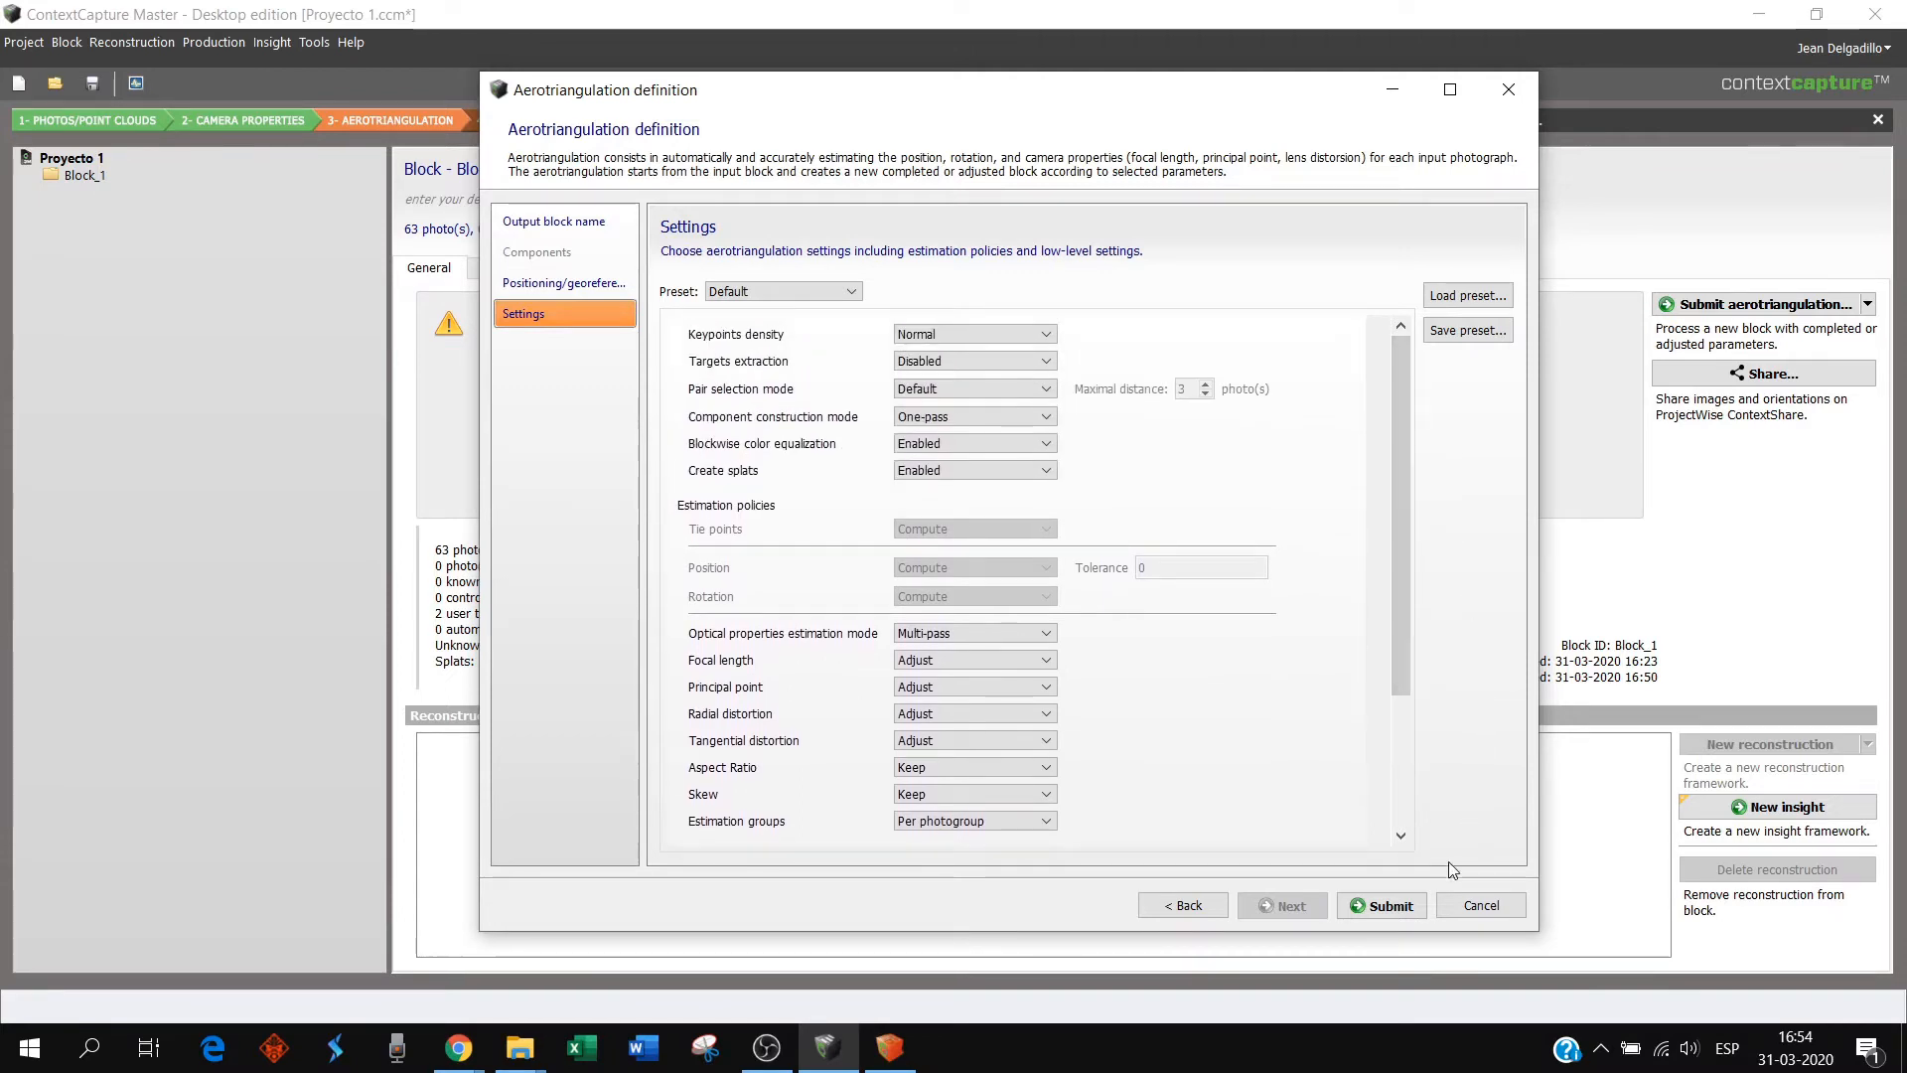
{"action": "left_click", "coordinate": [1380, 906]}
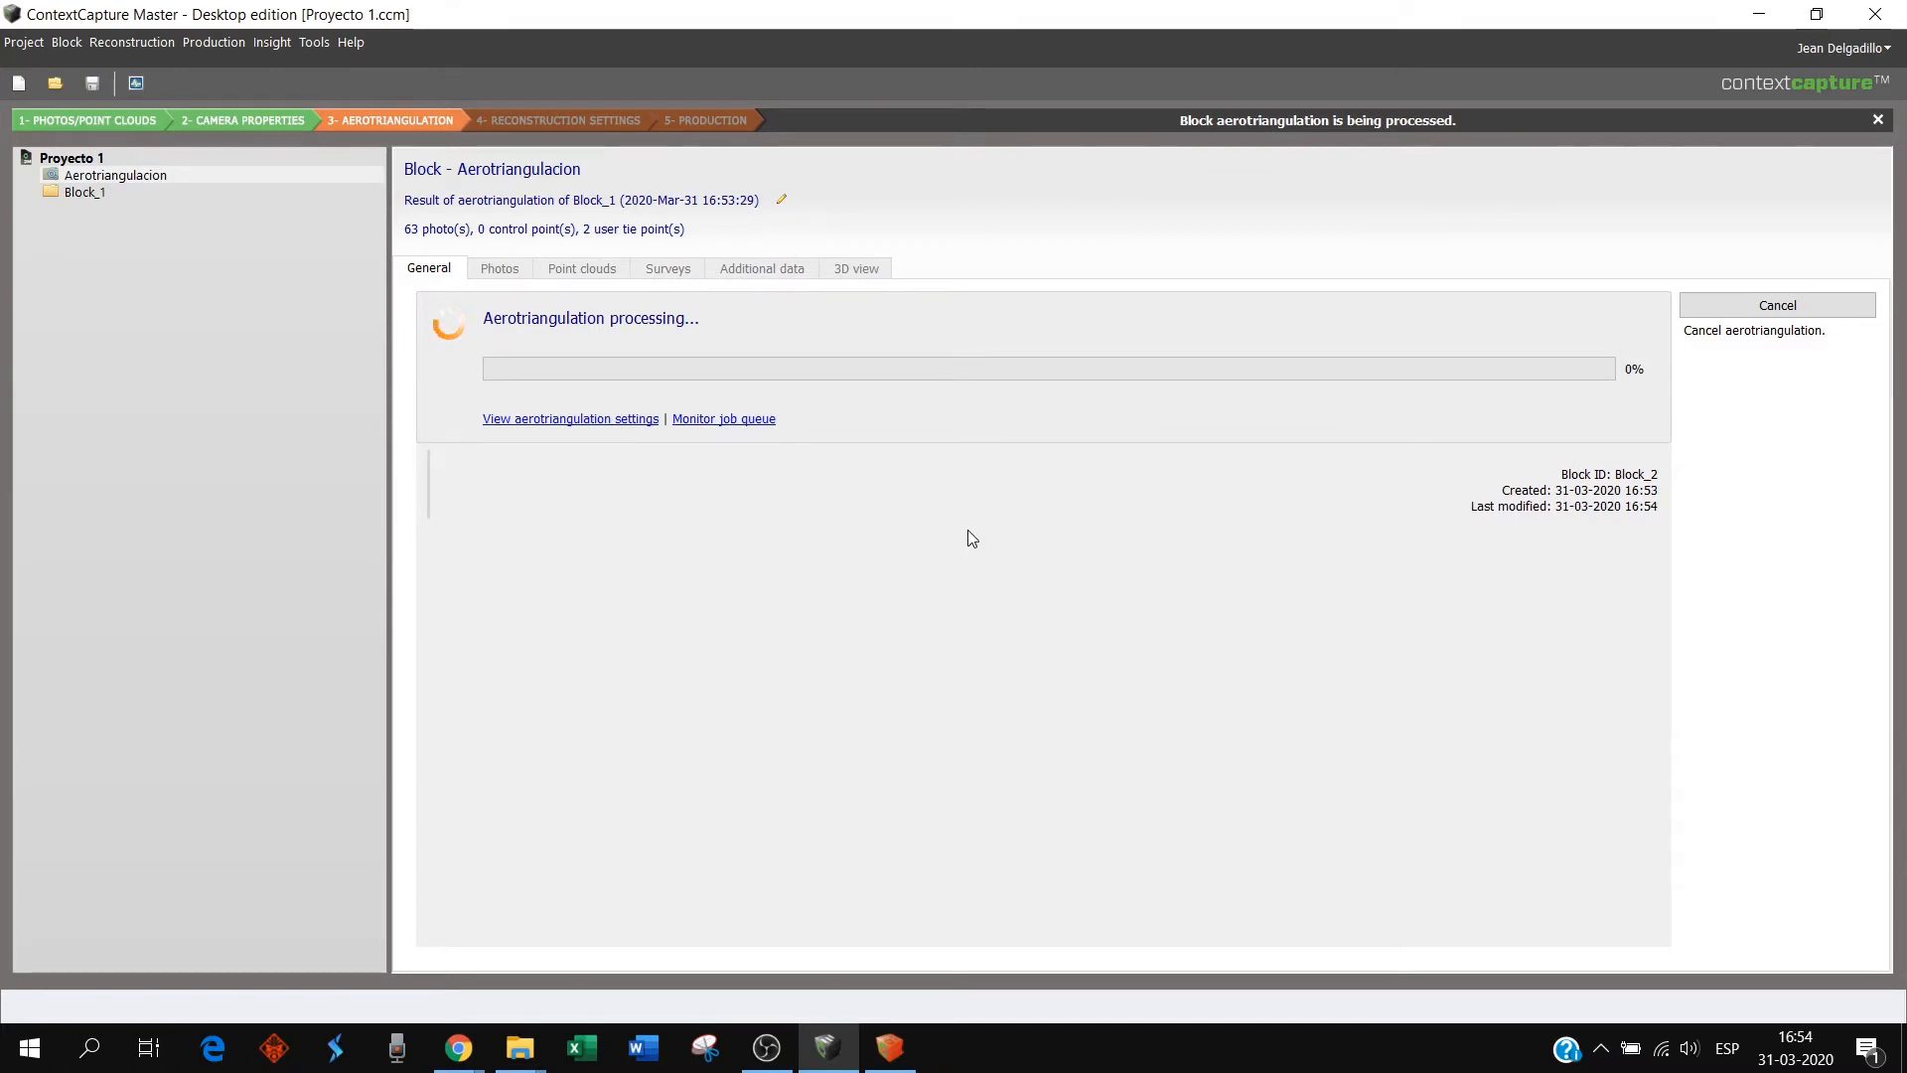
- Monitor the computer's CPU, memory and GPU performance in Windows Task Manager while the aerotriangulation runs, and minimize it
{"action": "right_click", "coordinate": [1404, 1054]}
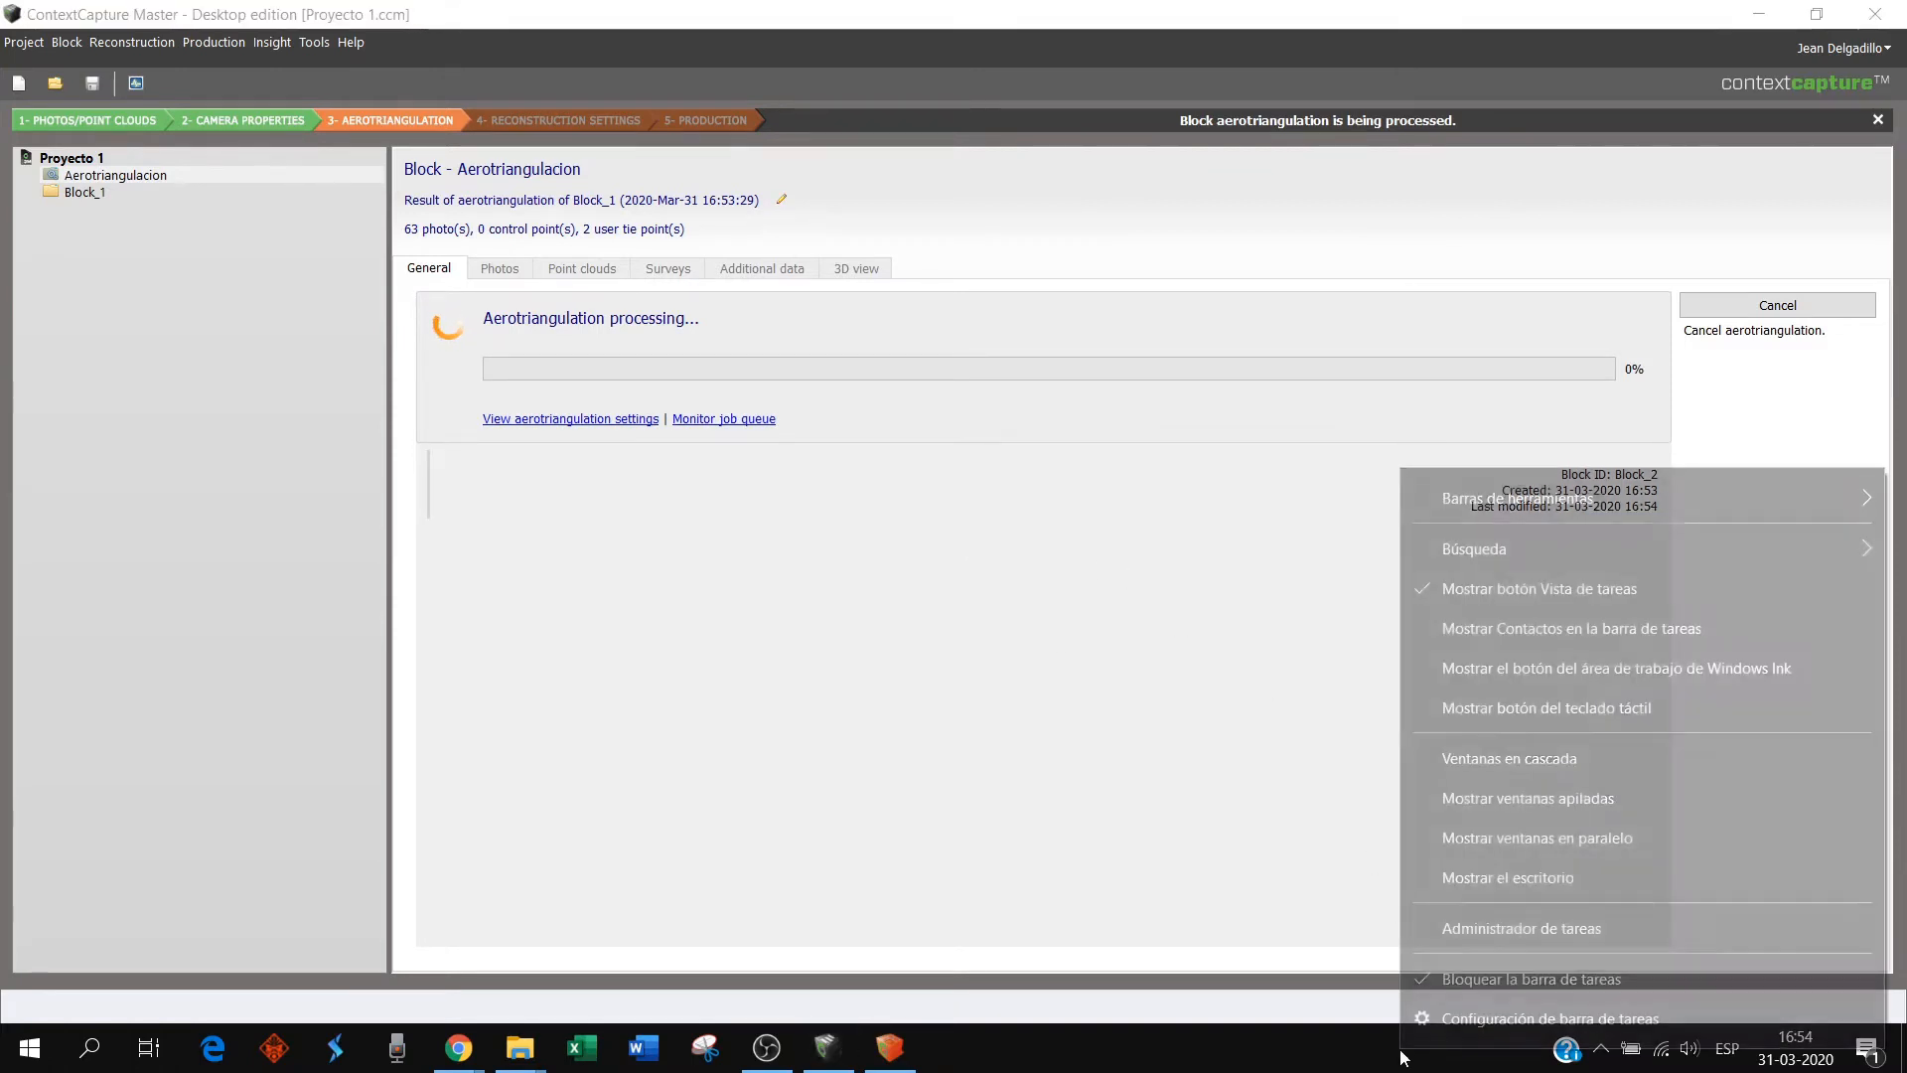
{"action": "left_click", "coordinate": [1524, 938]}
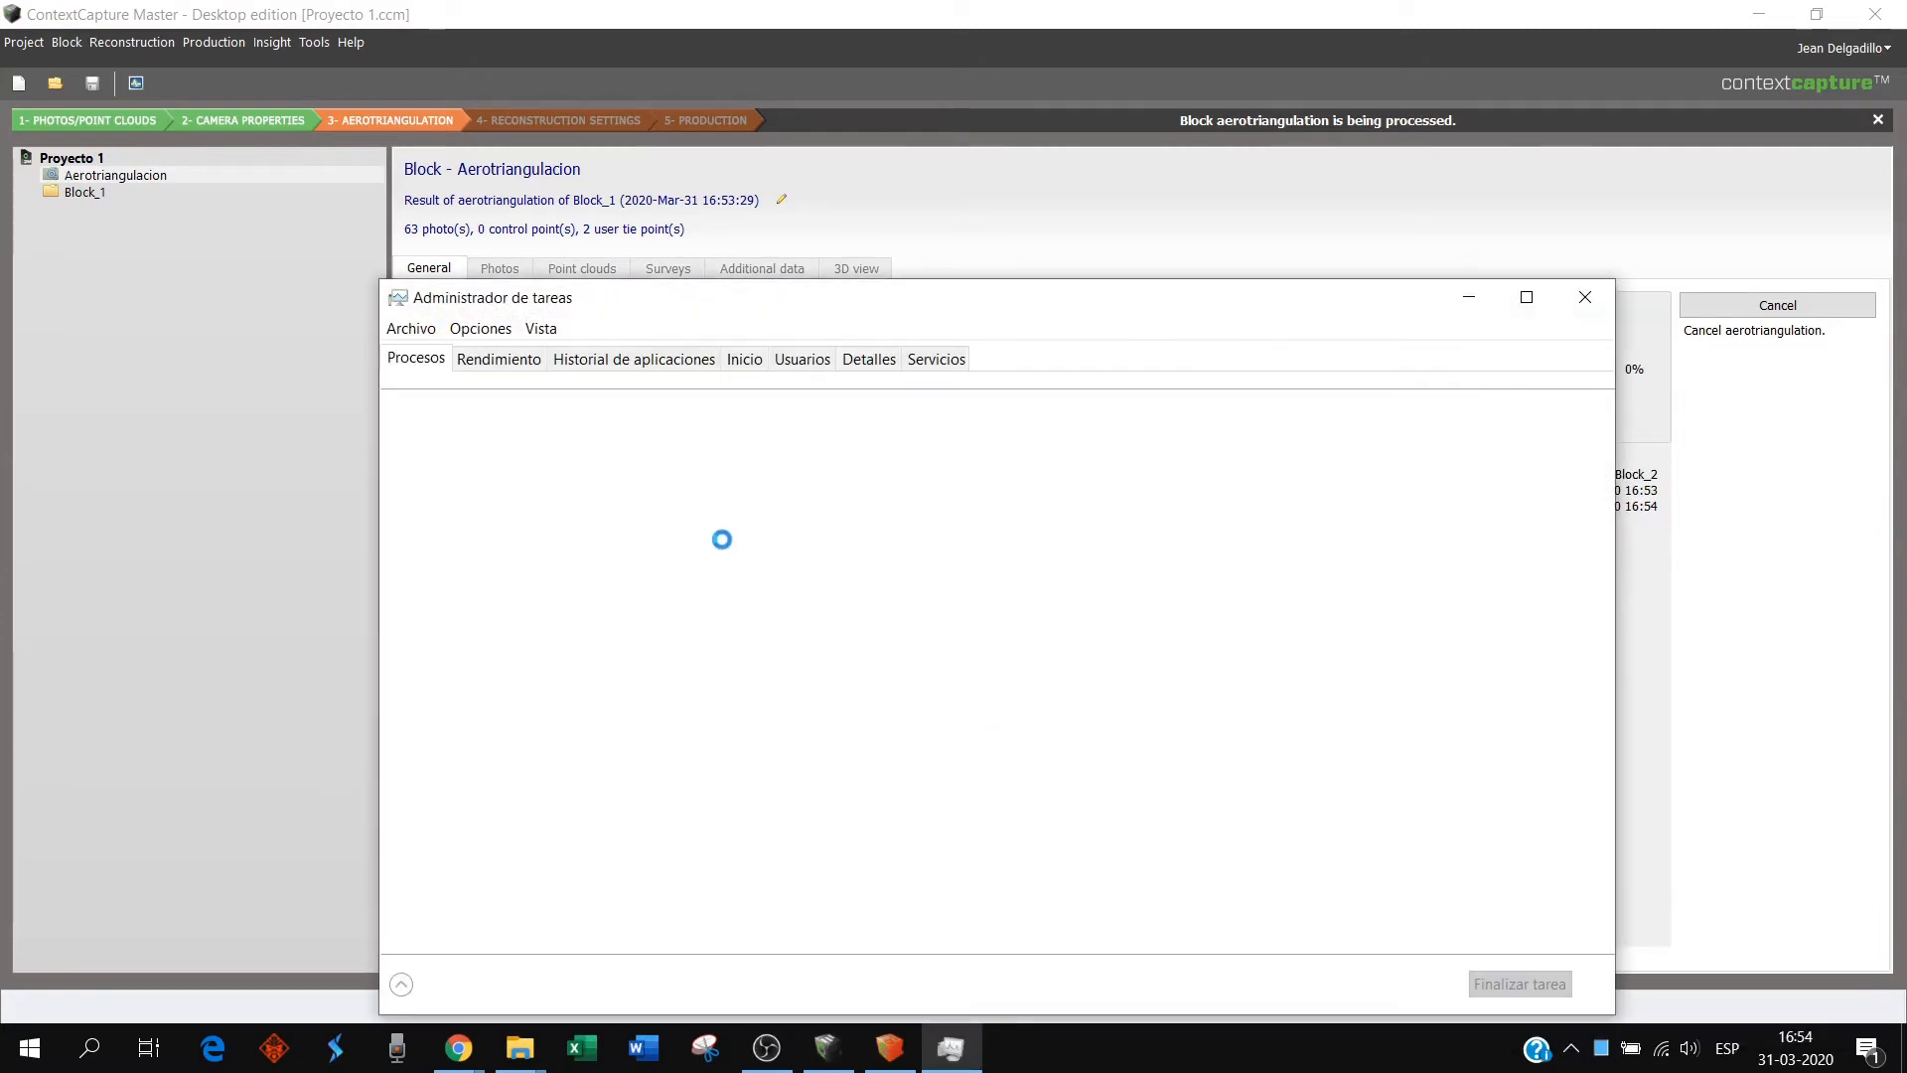
{"action": "left_click", "coordinate": [527, 359]}
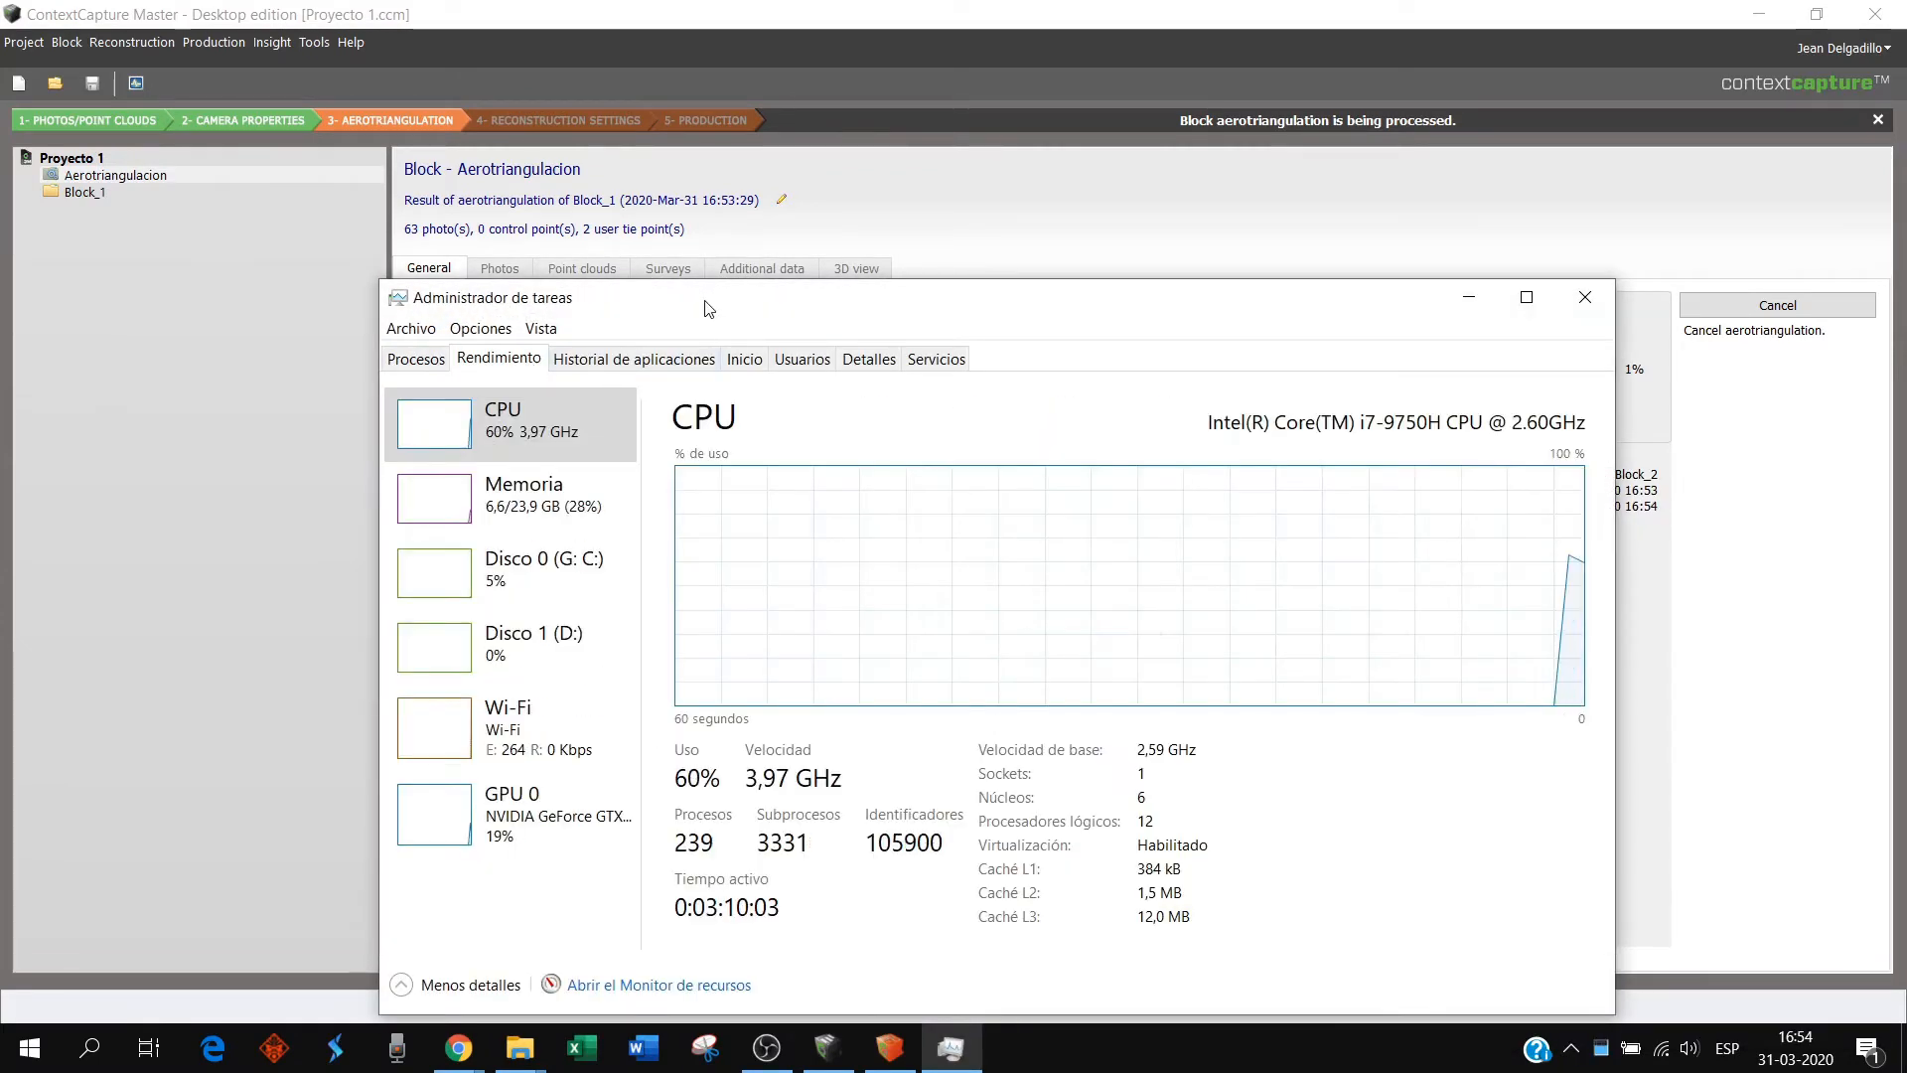
{"action": "left_click_drag", "start_coordinate": [708, 309], "coordinate": [910, 352]}
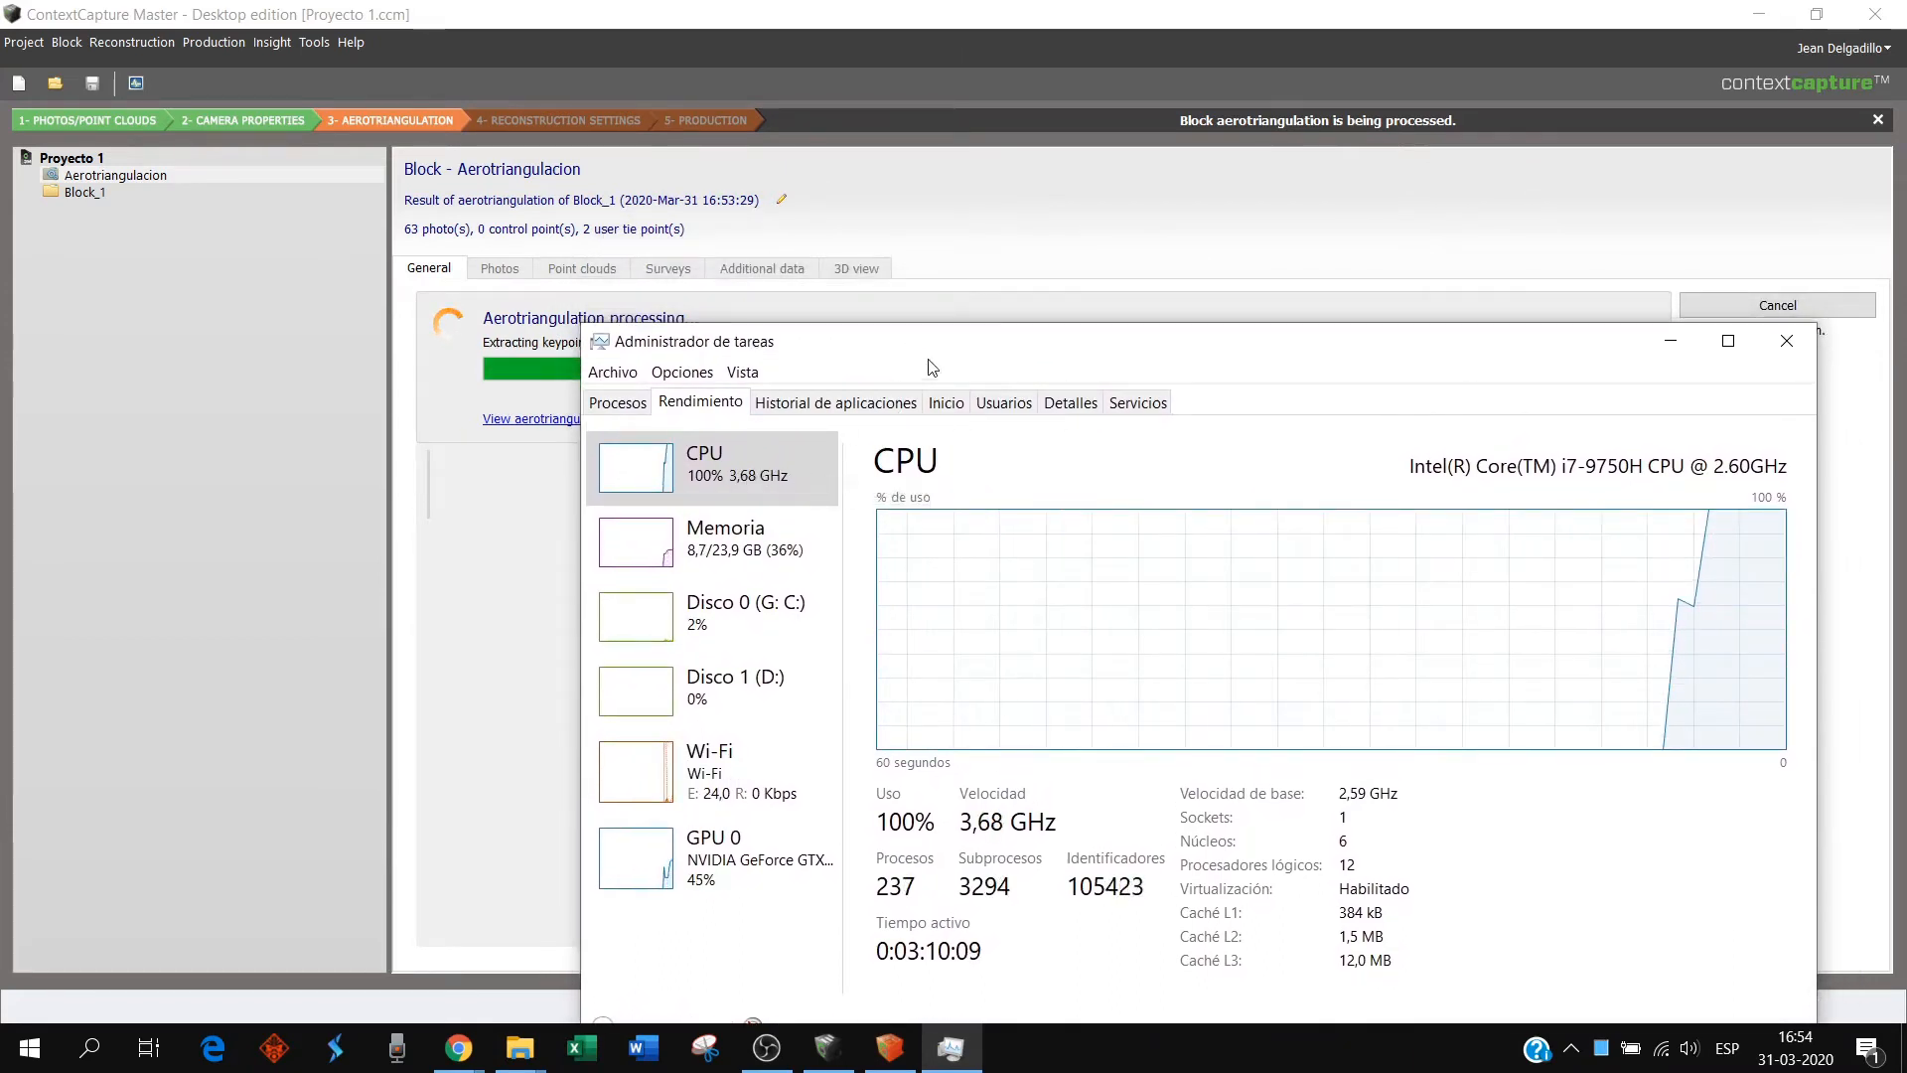
{"action": "left_click_drag", "start_coordinate": [930, 358], "coordinate": [924, 443]}
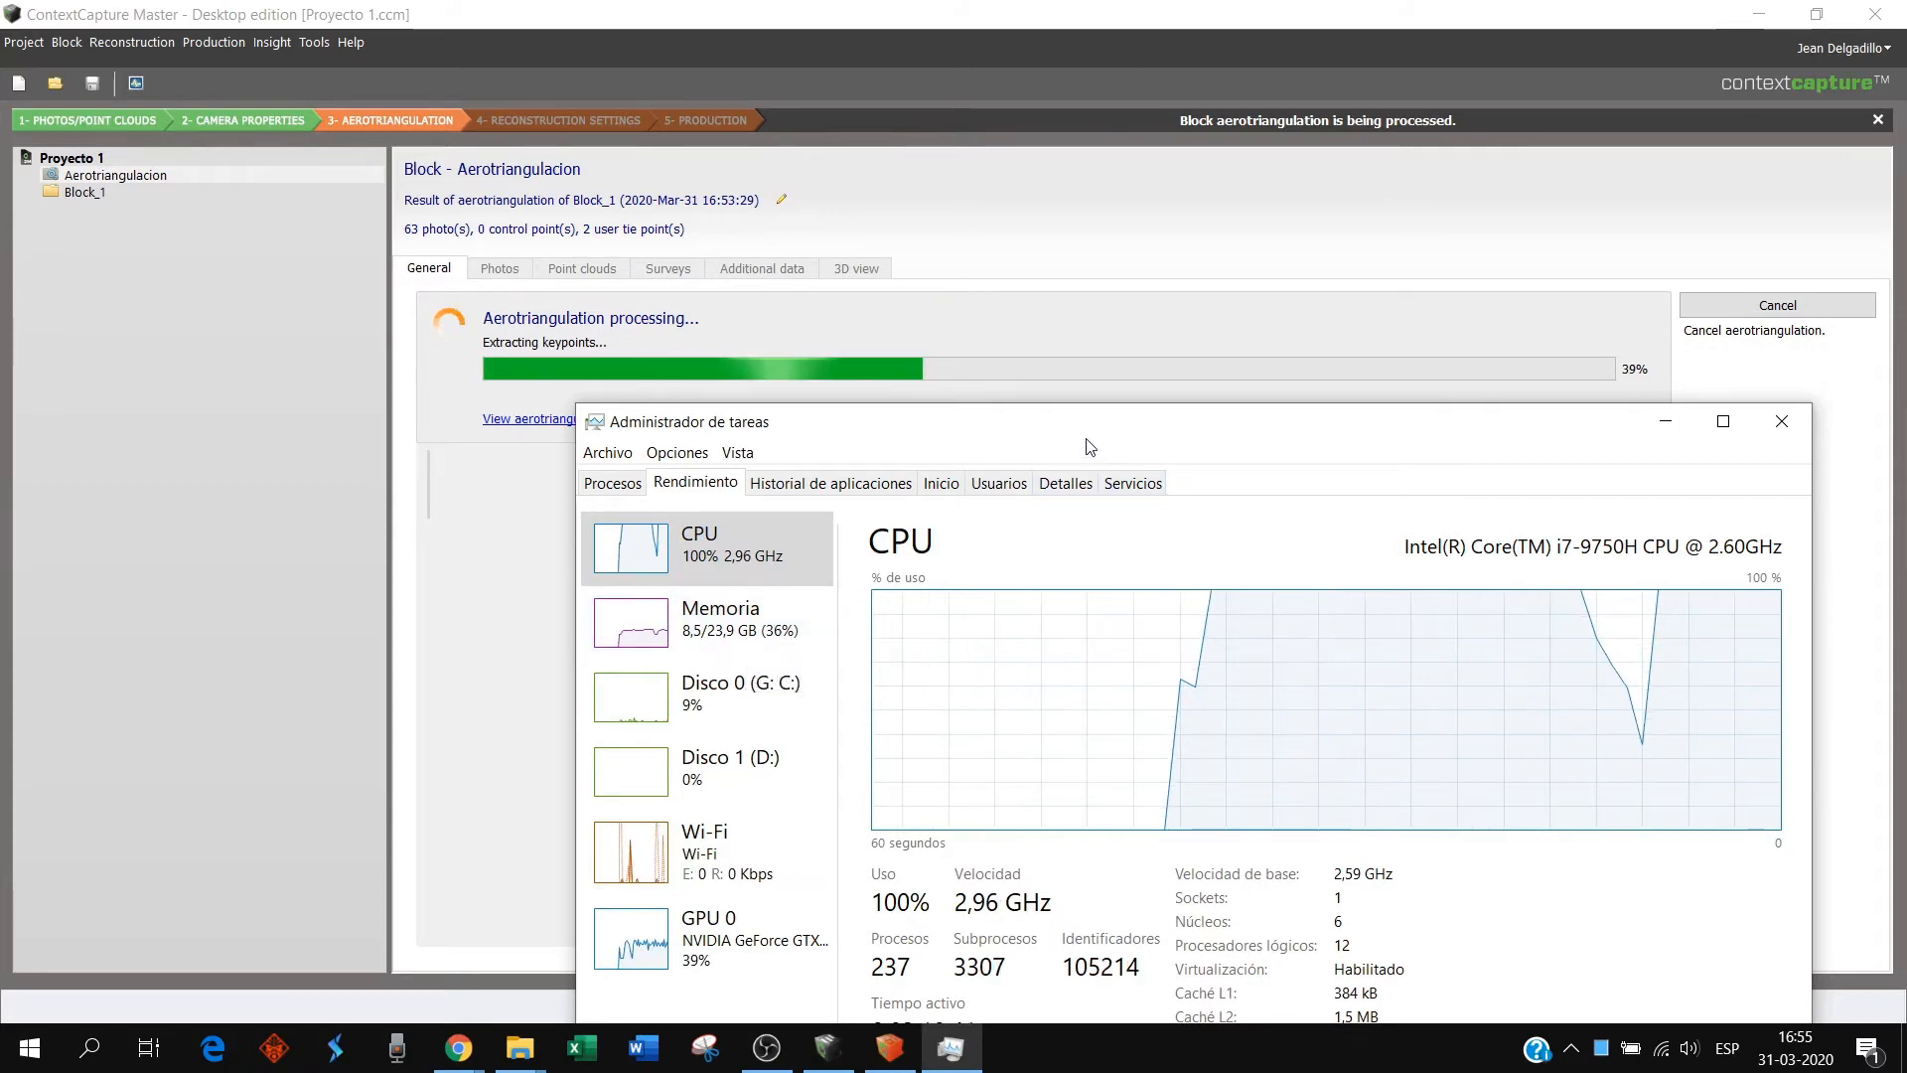
{"action": "mouse_move", "coordinate": [1021, 443]}
{"action": "left_mouse_down"}
{"action": "mouse_move", "coordinate": [1002, 396]}
{"action": "mouse_move", "coordinate": [1040, 448]}
{"action": "left_mouse_up"}
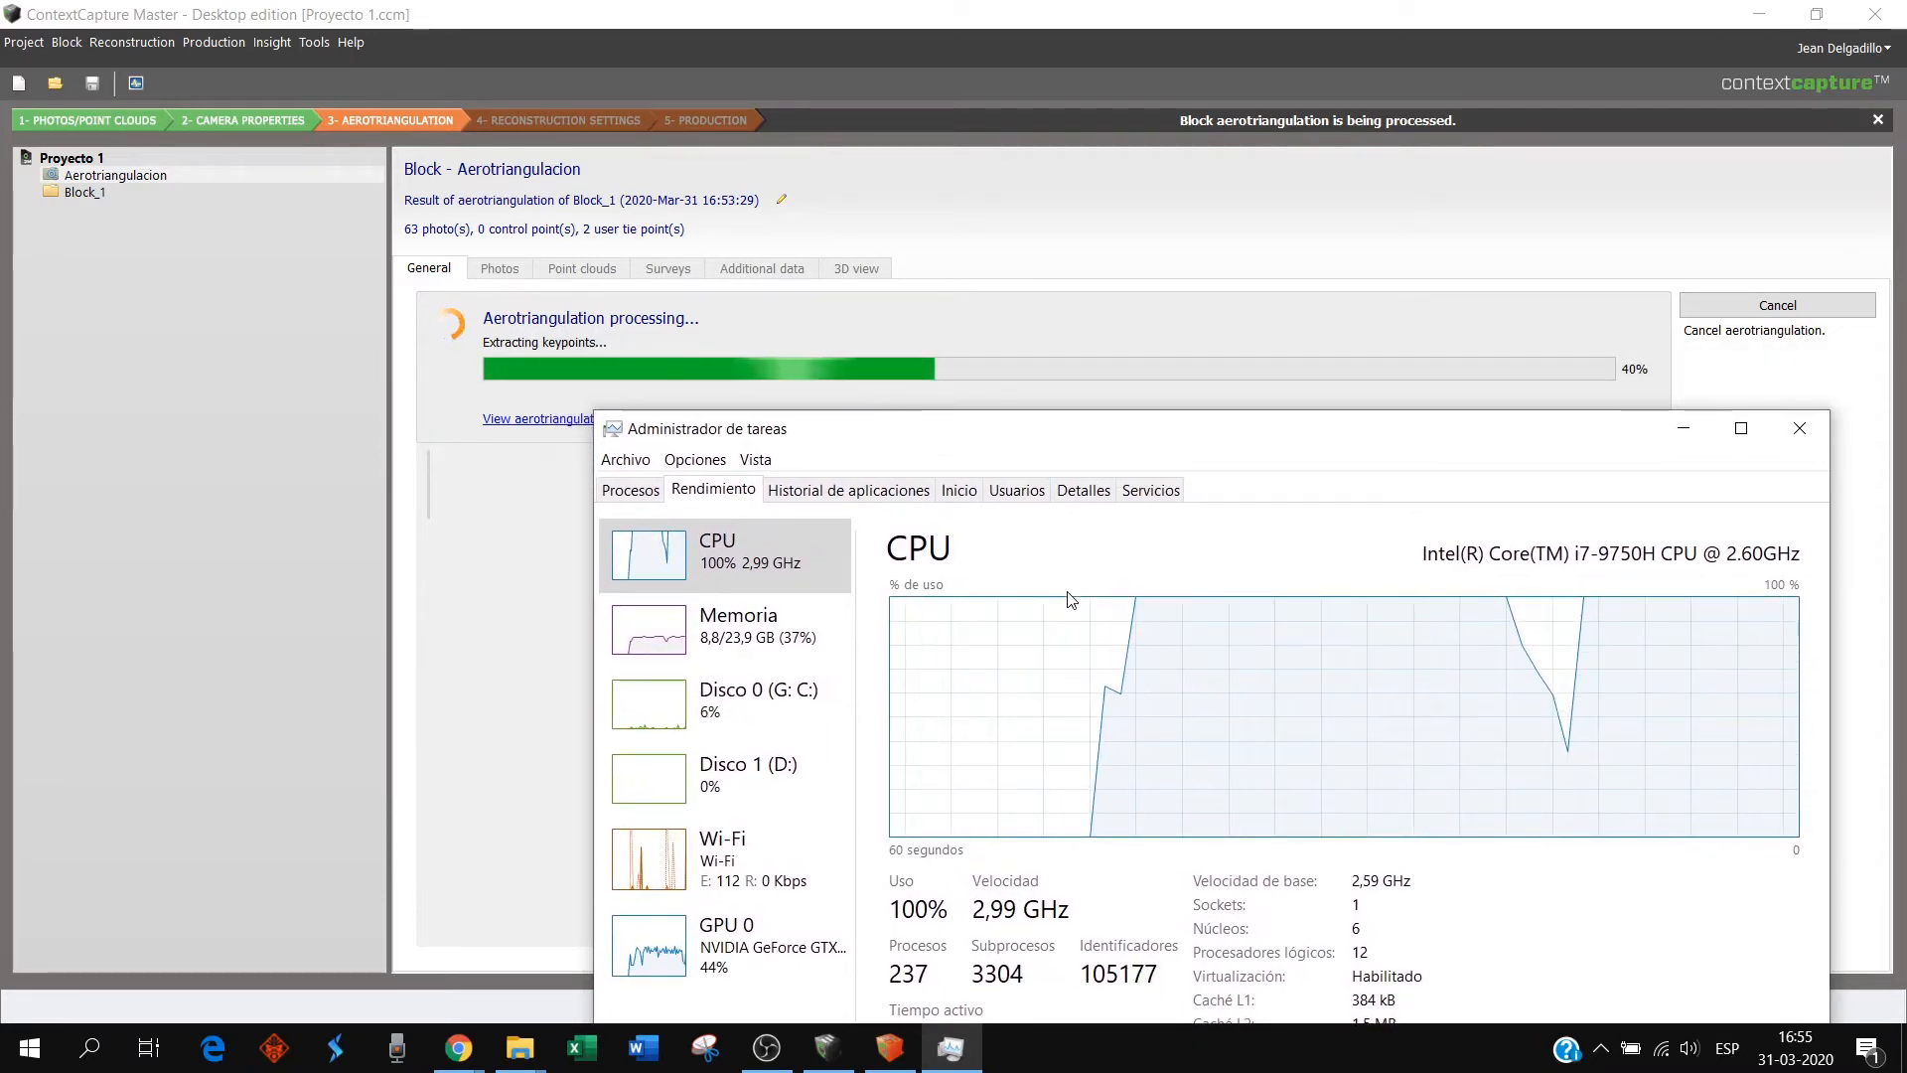
{"action": "left_click", "coordinate": [1688, 430]}
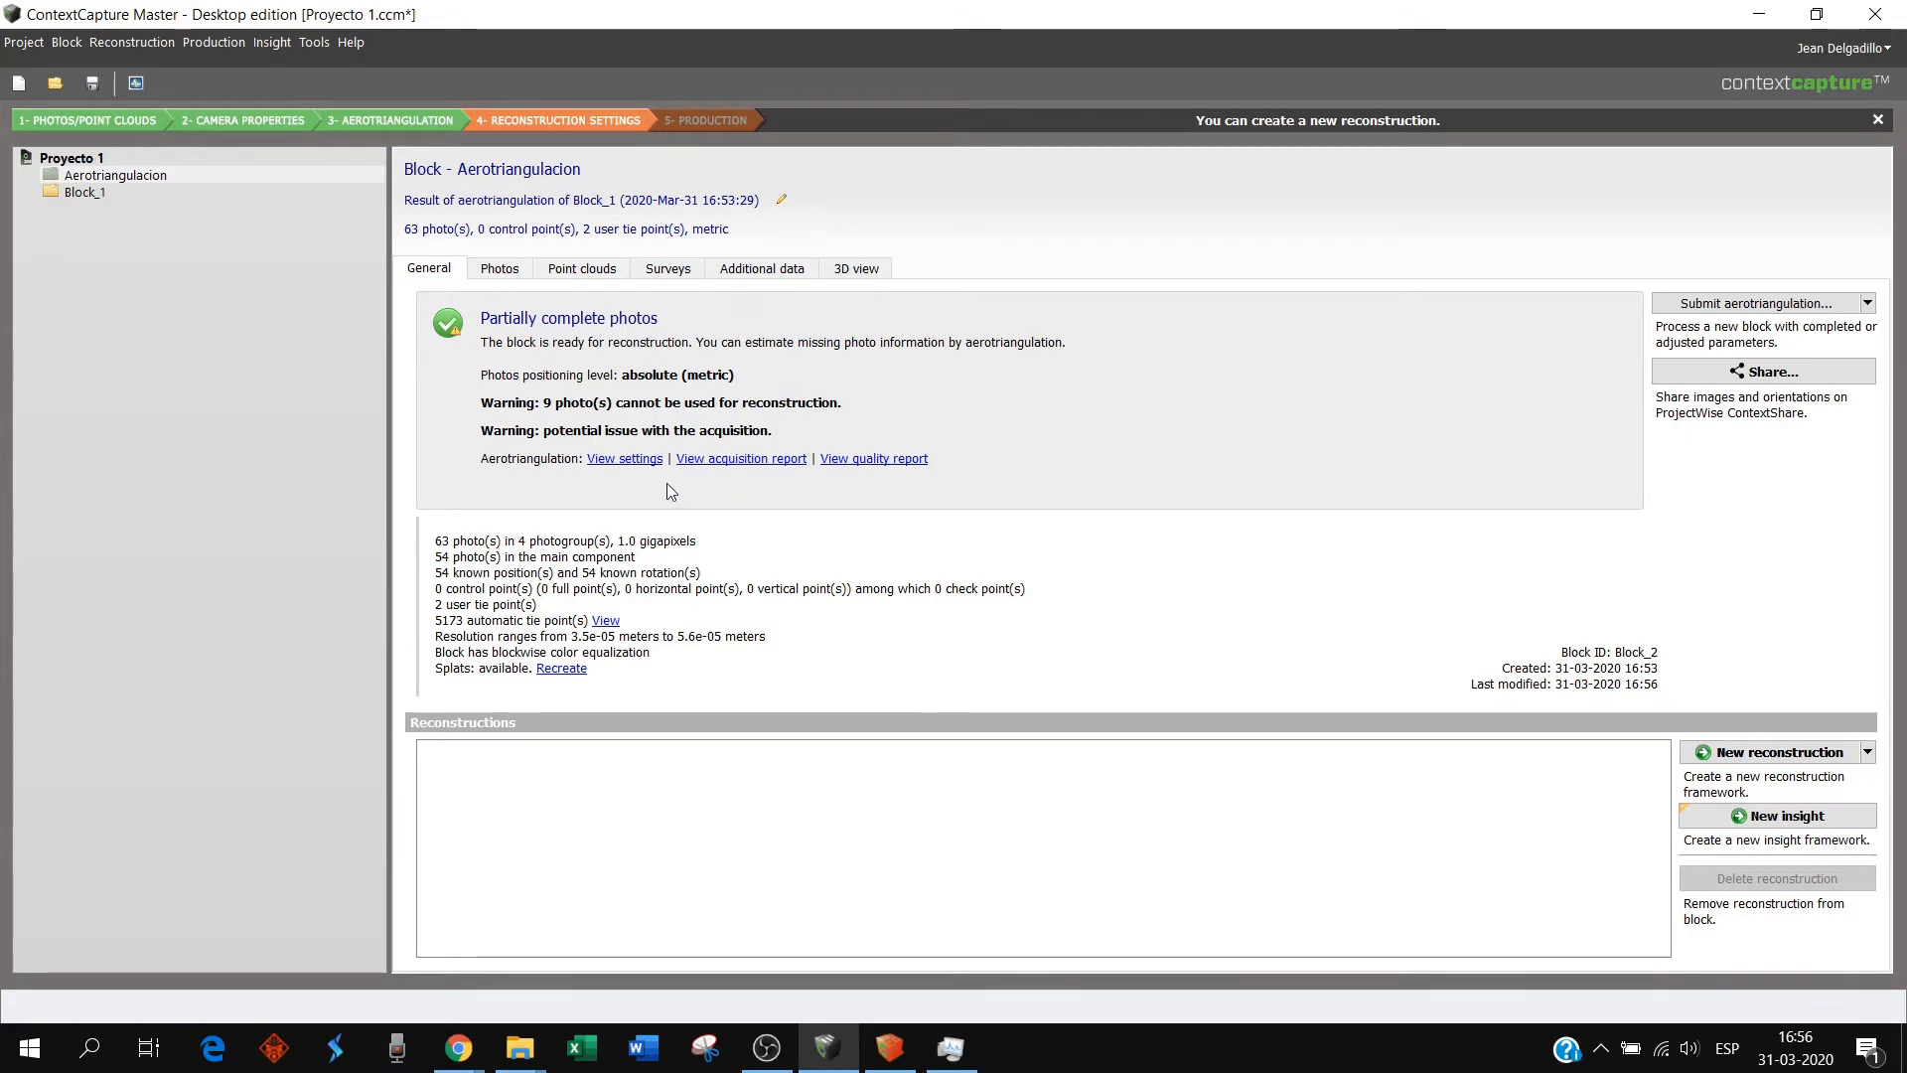
- Examine the Aerotriangulacion block's acquisition report, including its project summary, warnings and recommended photo connections
{"action": "left_click", "coordinate": [756, 460]}
{"action": "left_click_drag", "start_coordinate": [1118, 159], "coordinate": [1048, 115]}
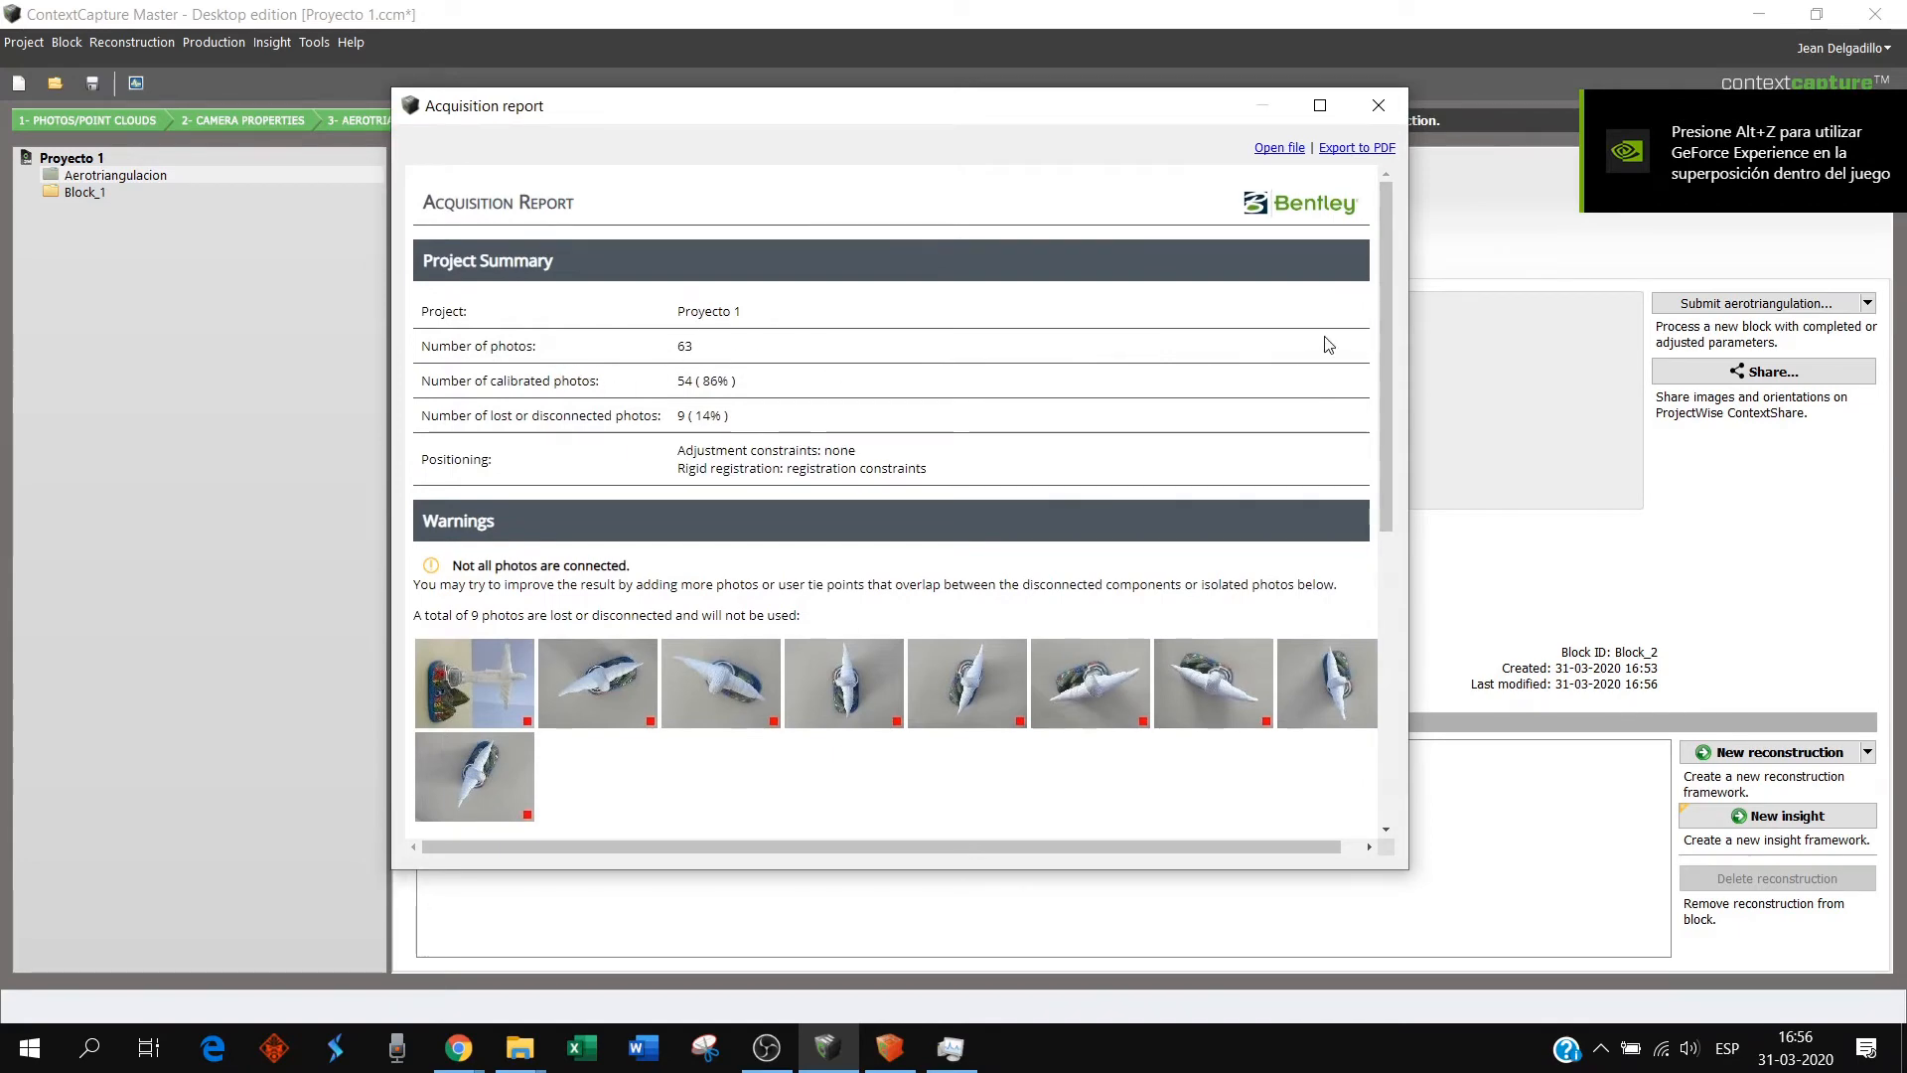
{"action": "scroll", "coordinate": [1192, 332], "scroll_direction": "down", "scroll_amount": 1}
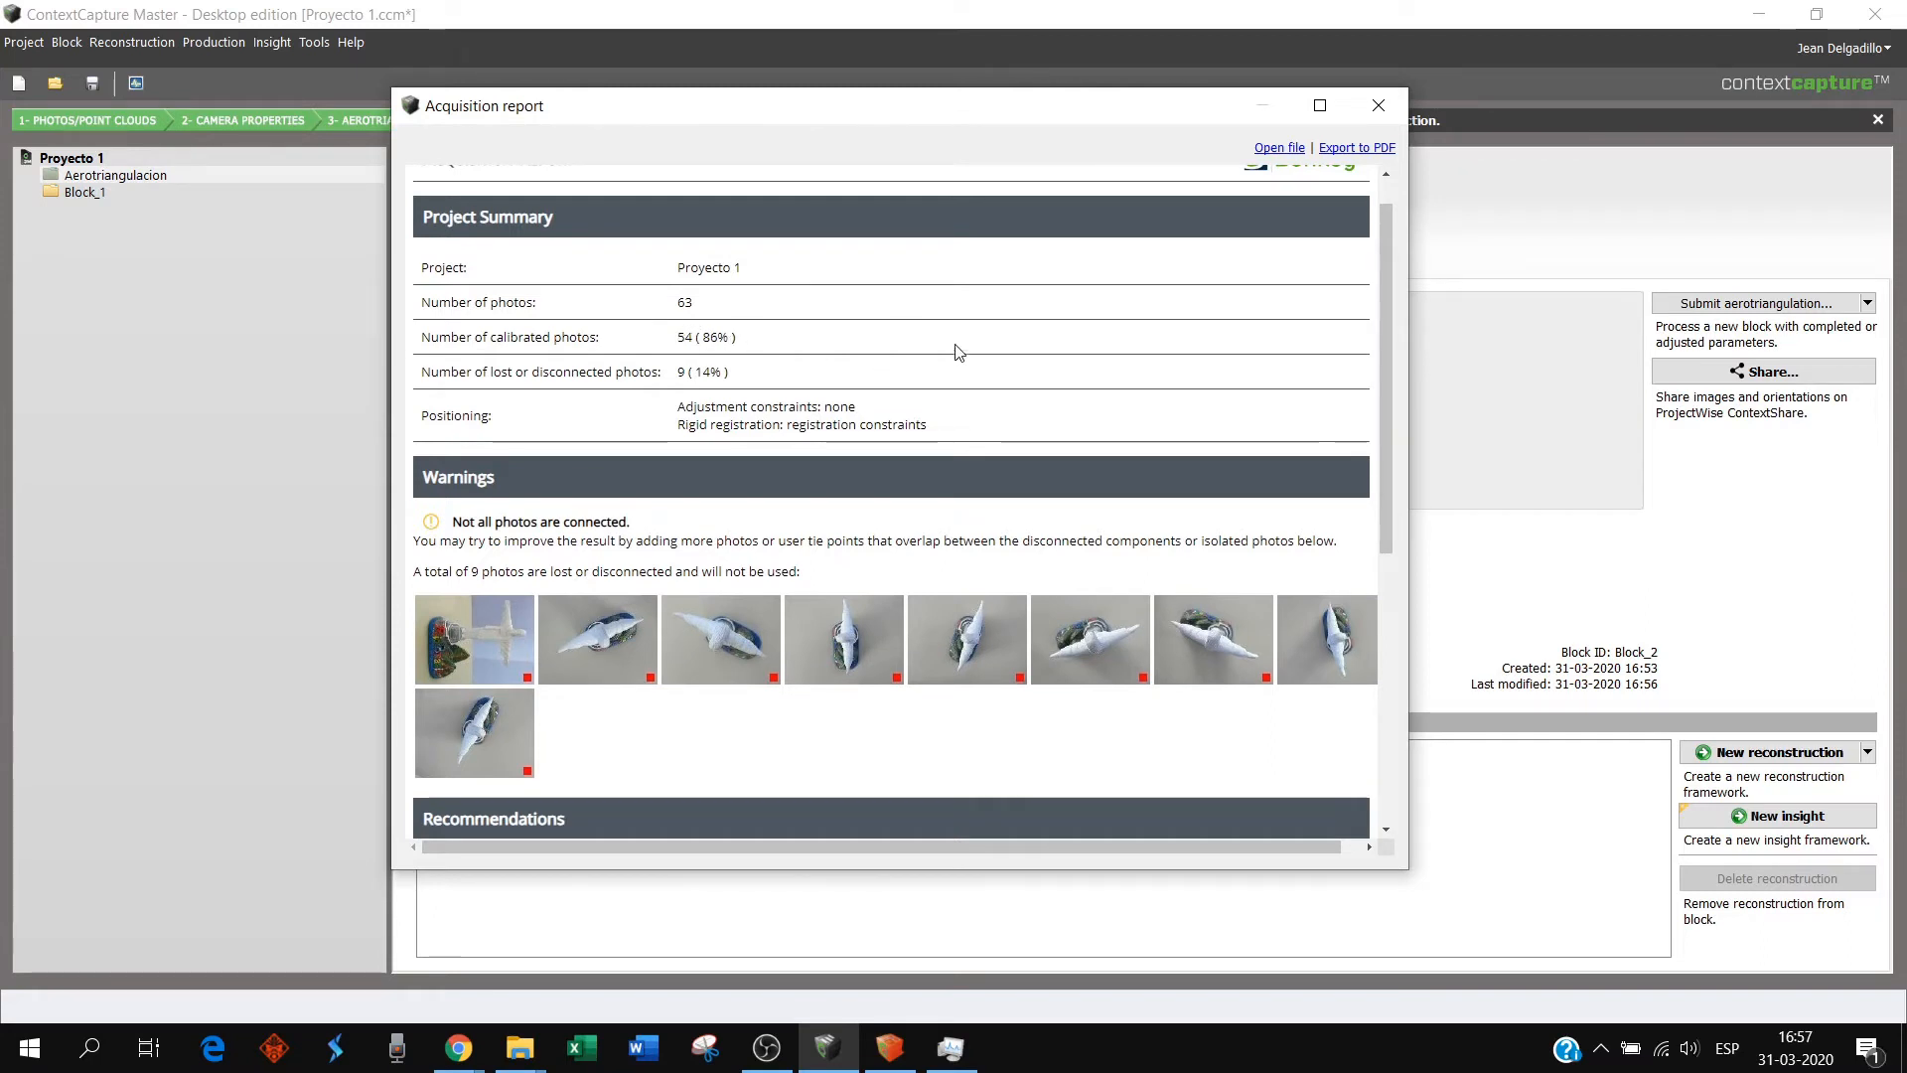
{"action": "scroll", "coordinate": [1378, 288], "scroll_direction": "down", "scroll_amount": 1}
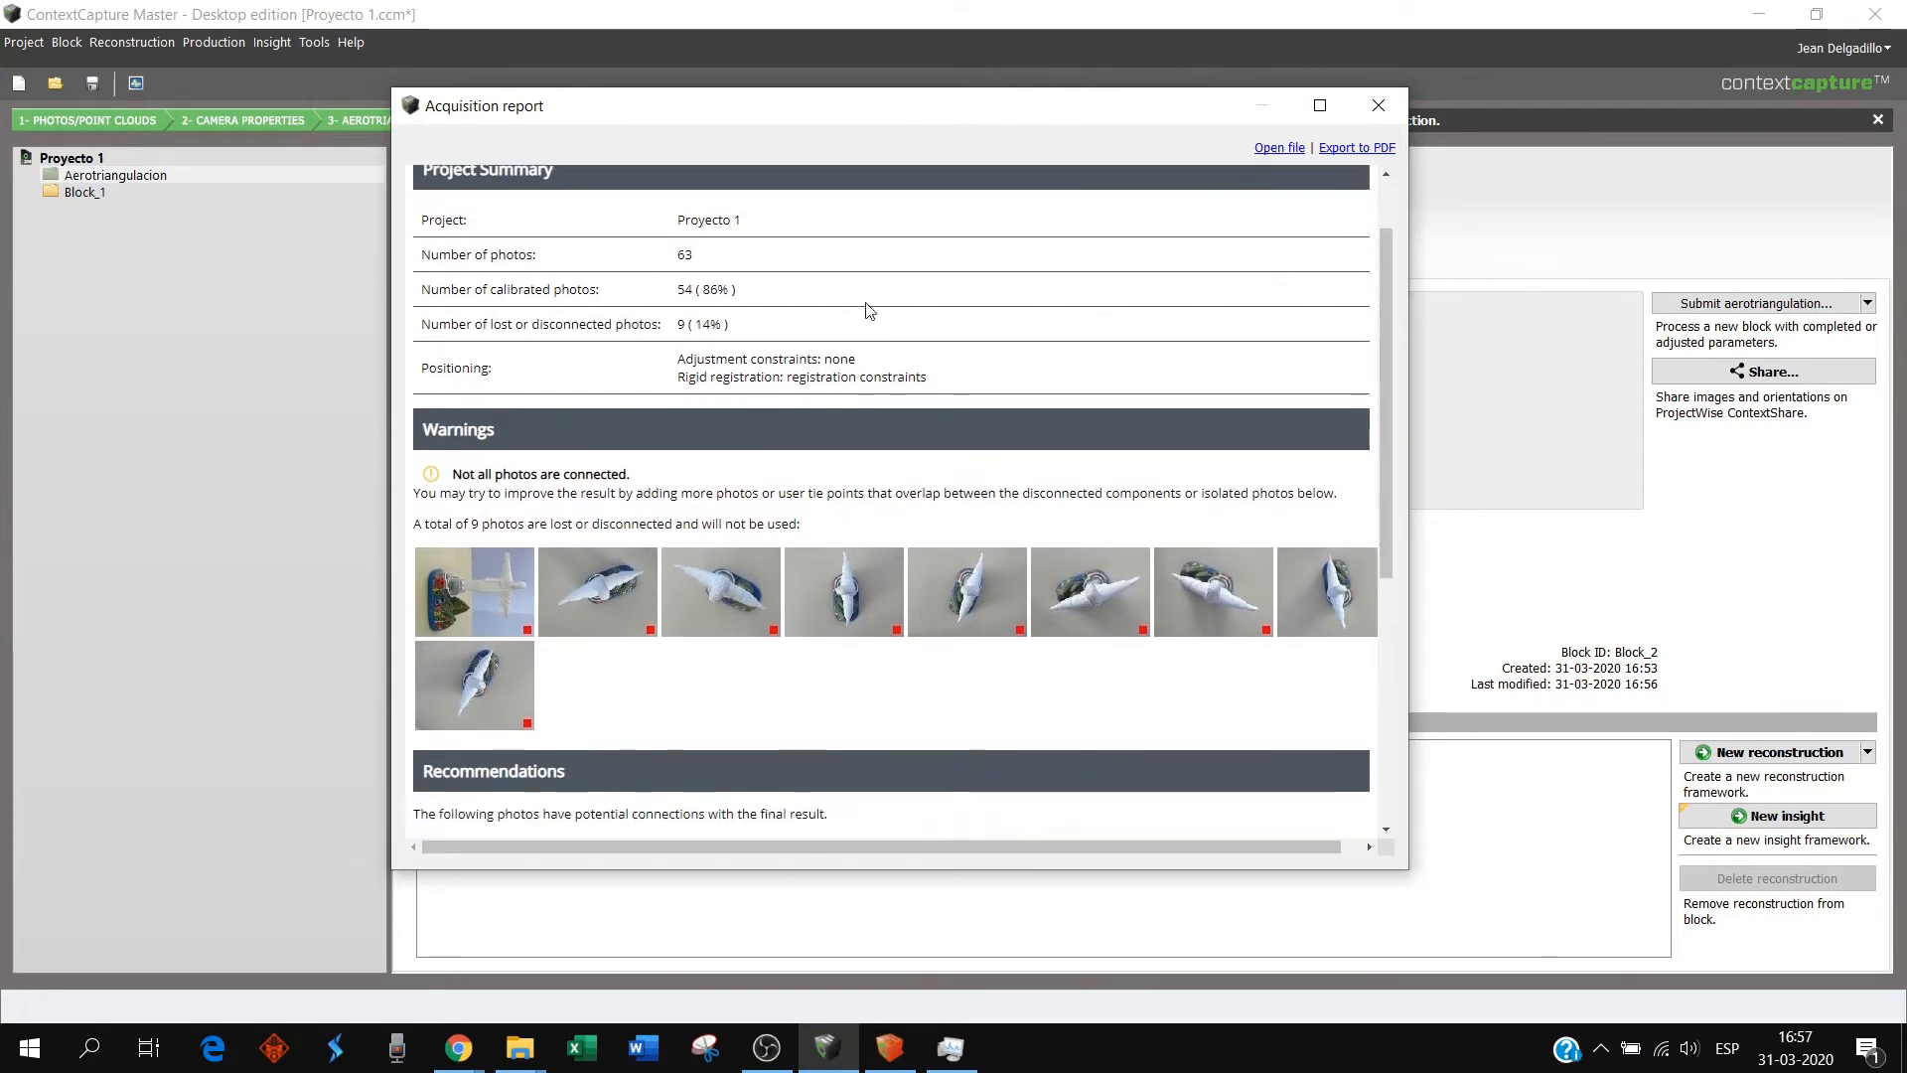
{"action": "left_click_drag", "start_coordinate": [705, 124], "coordinate": [1132, 381]}
{"action": "left_click_drag", "start_coordinate": [914, 370], "coordinate": [573, 177]}
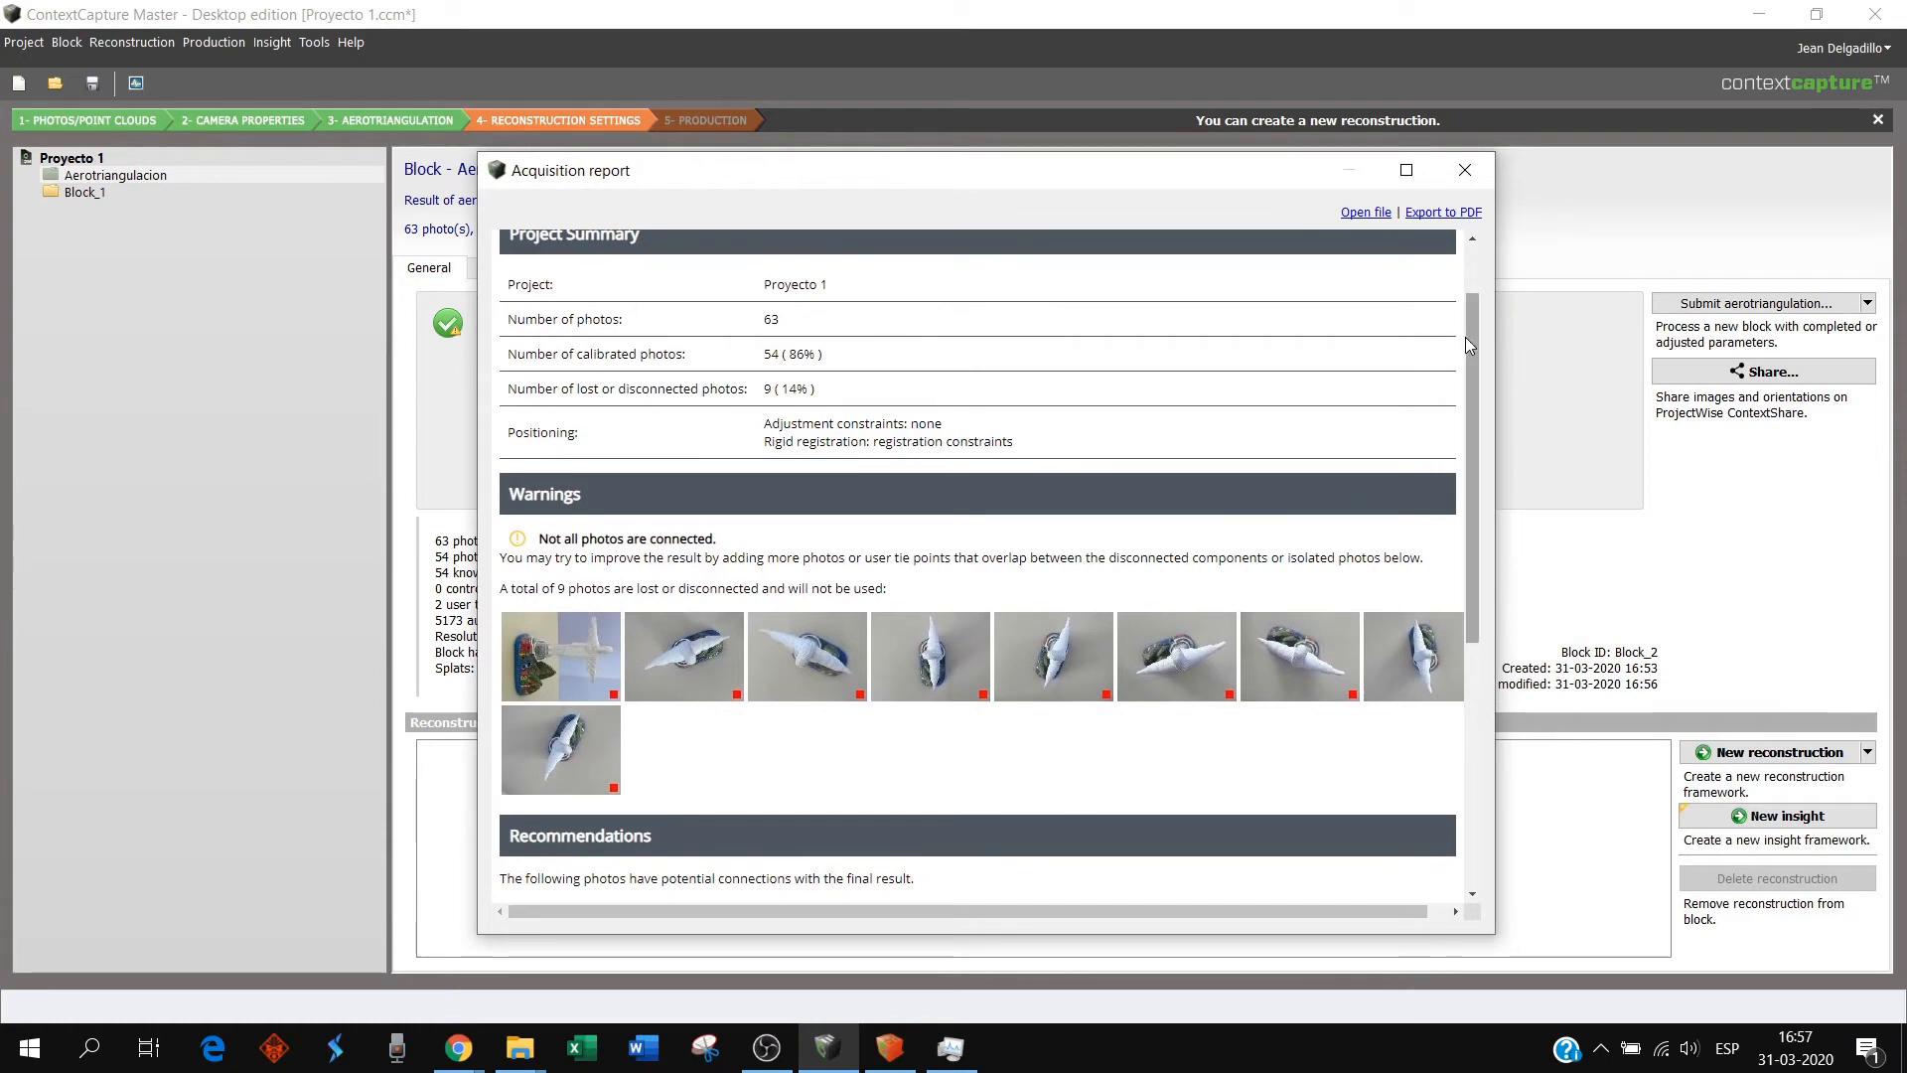
{"action": "left_click_drag", "start_coordinate": [1467, 340], "coordinate": [1455, 651]}
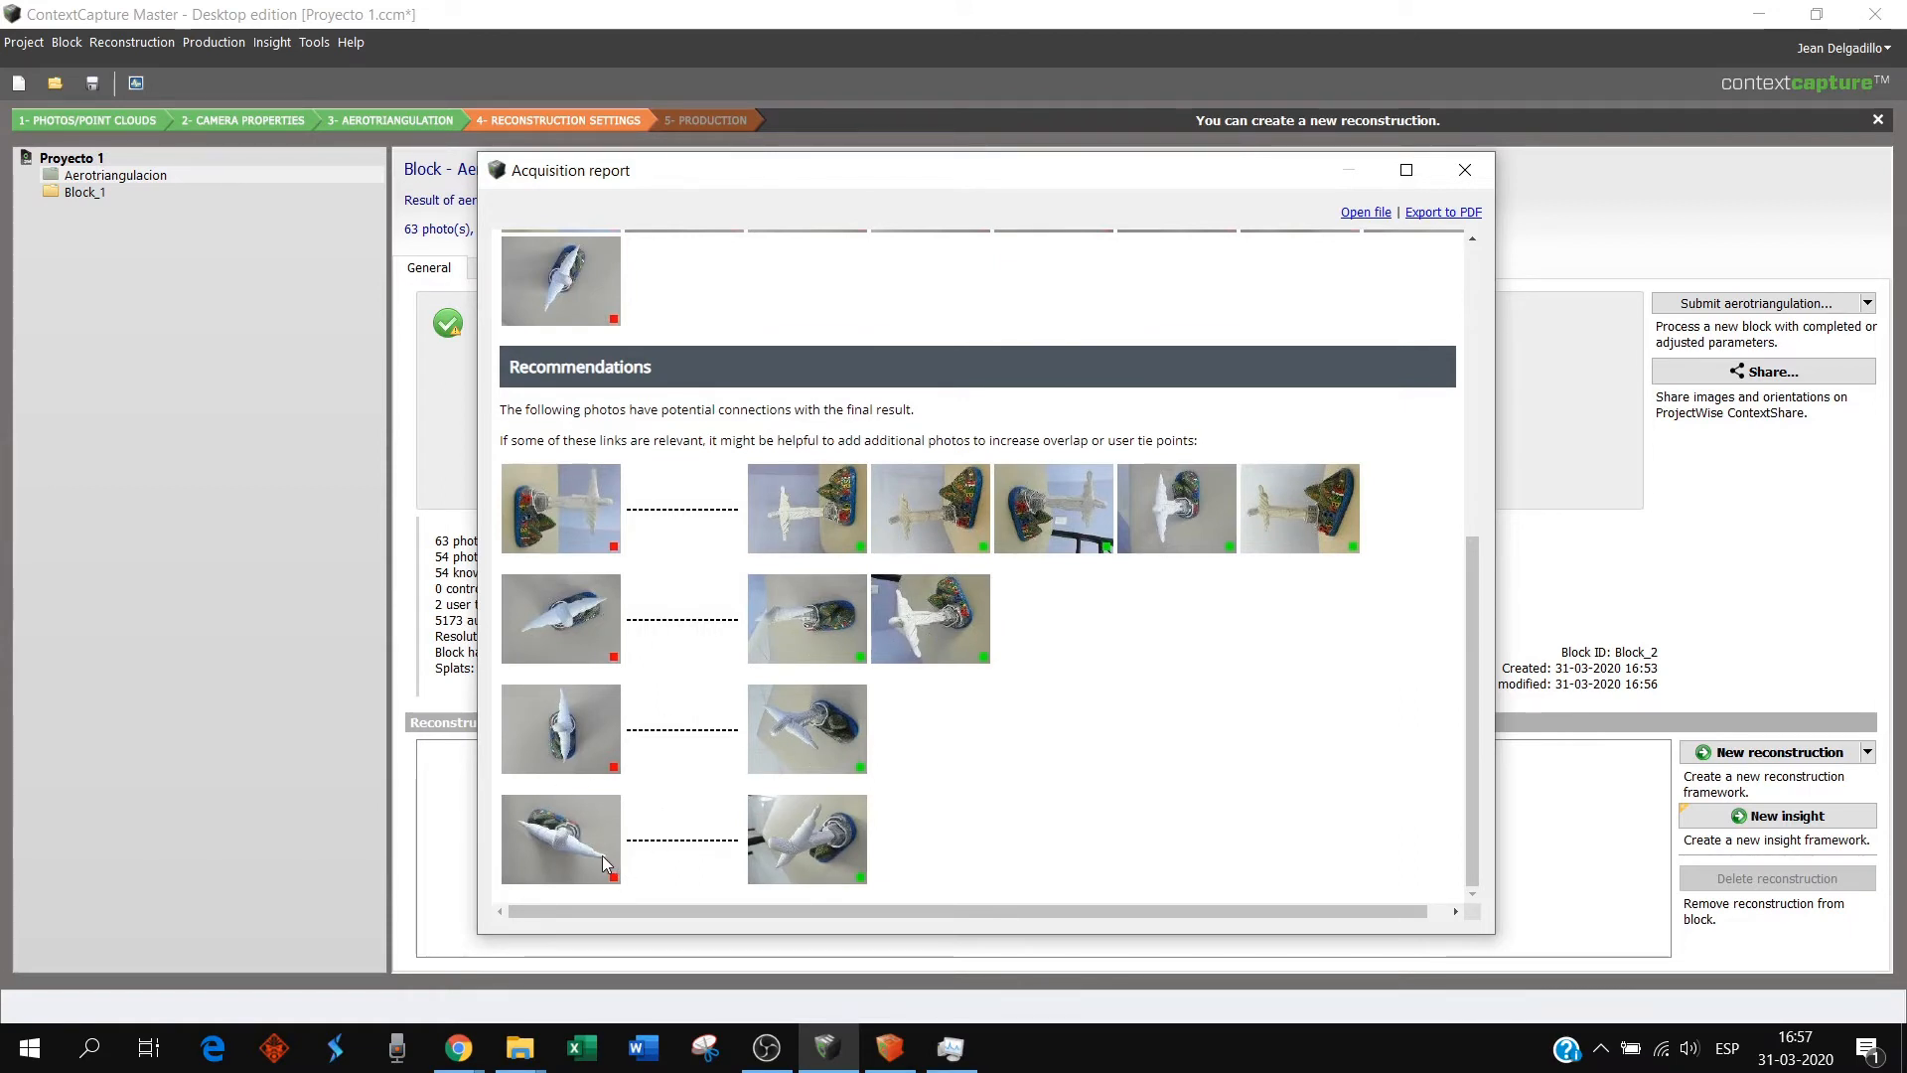
{"action": "left_click_drag", "start_coordinate": [1464, 705], "coordinate": [1506, 391]}
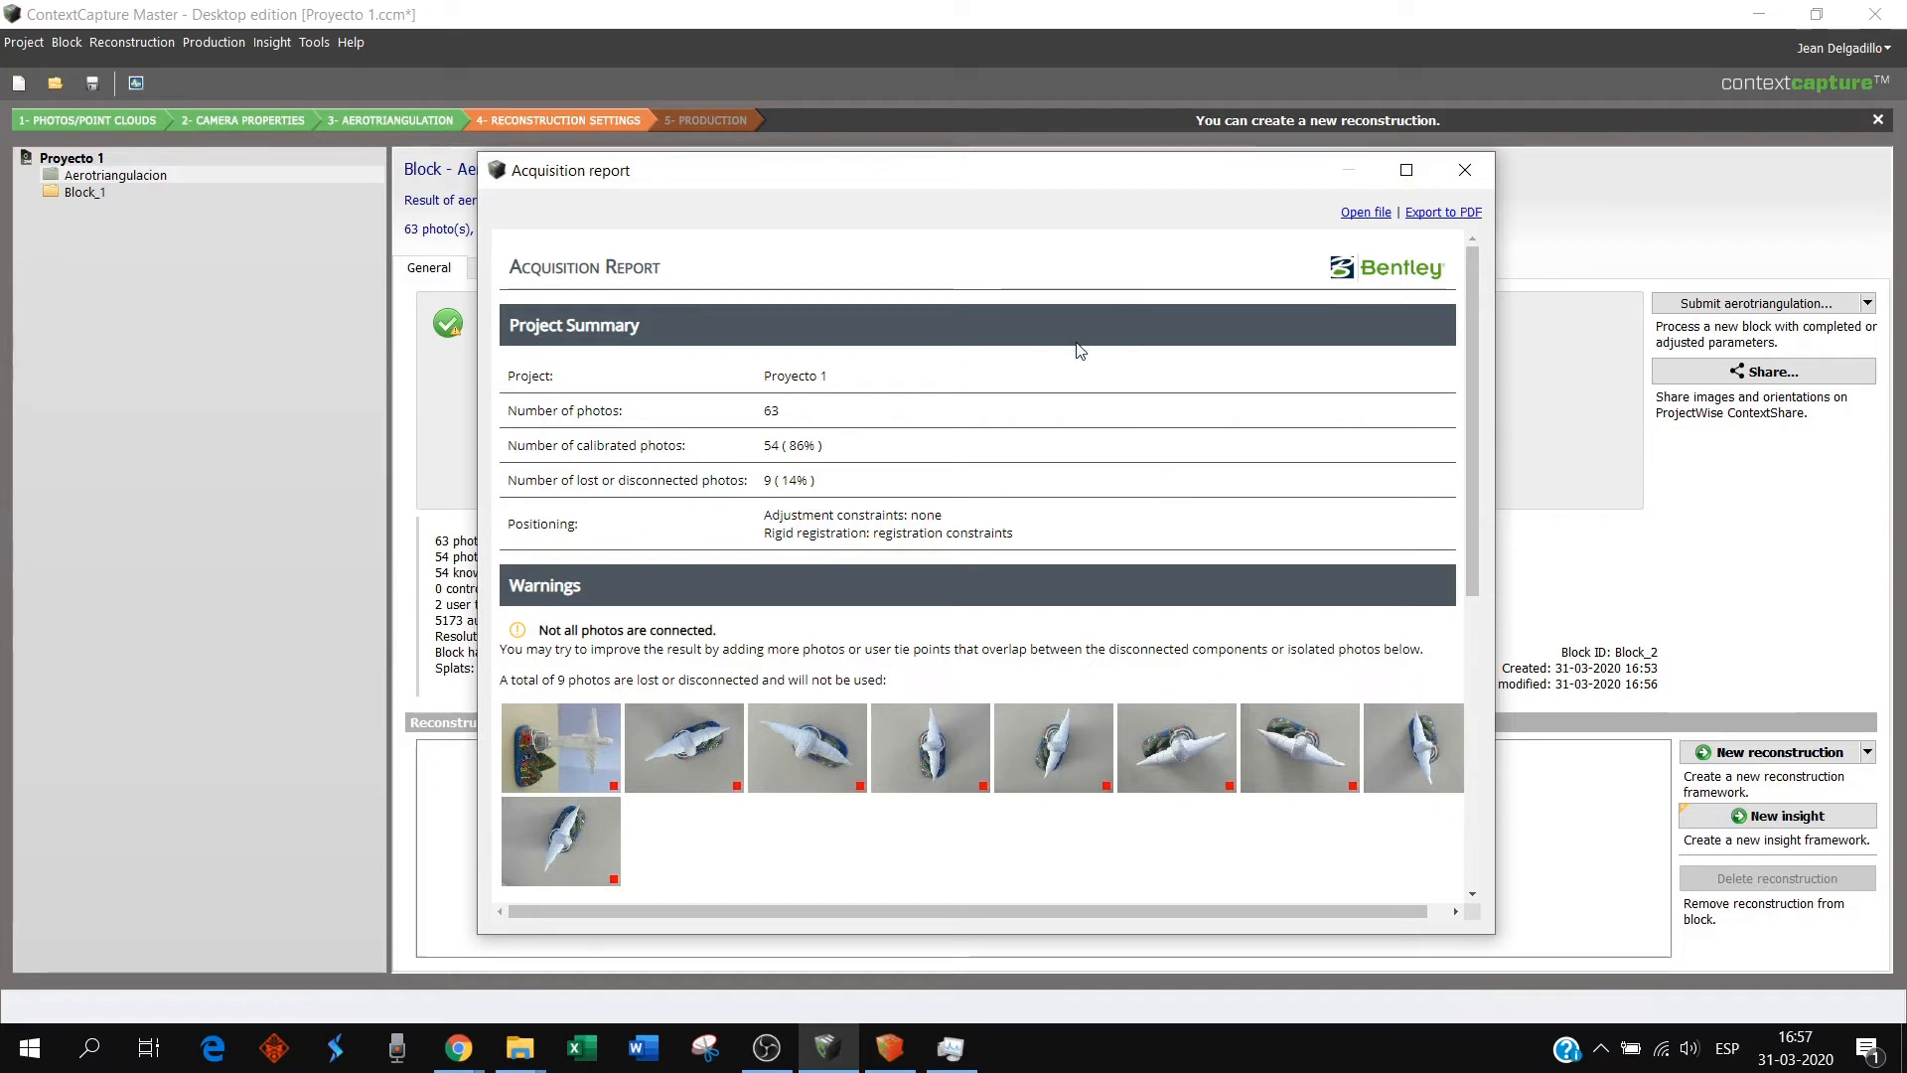
- Export the acquisition report as the PDF file "Aerotriangulacion - report" into the Modelo3D folder
{"action": "left_click", "coordinate": [1442, 214]}
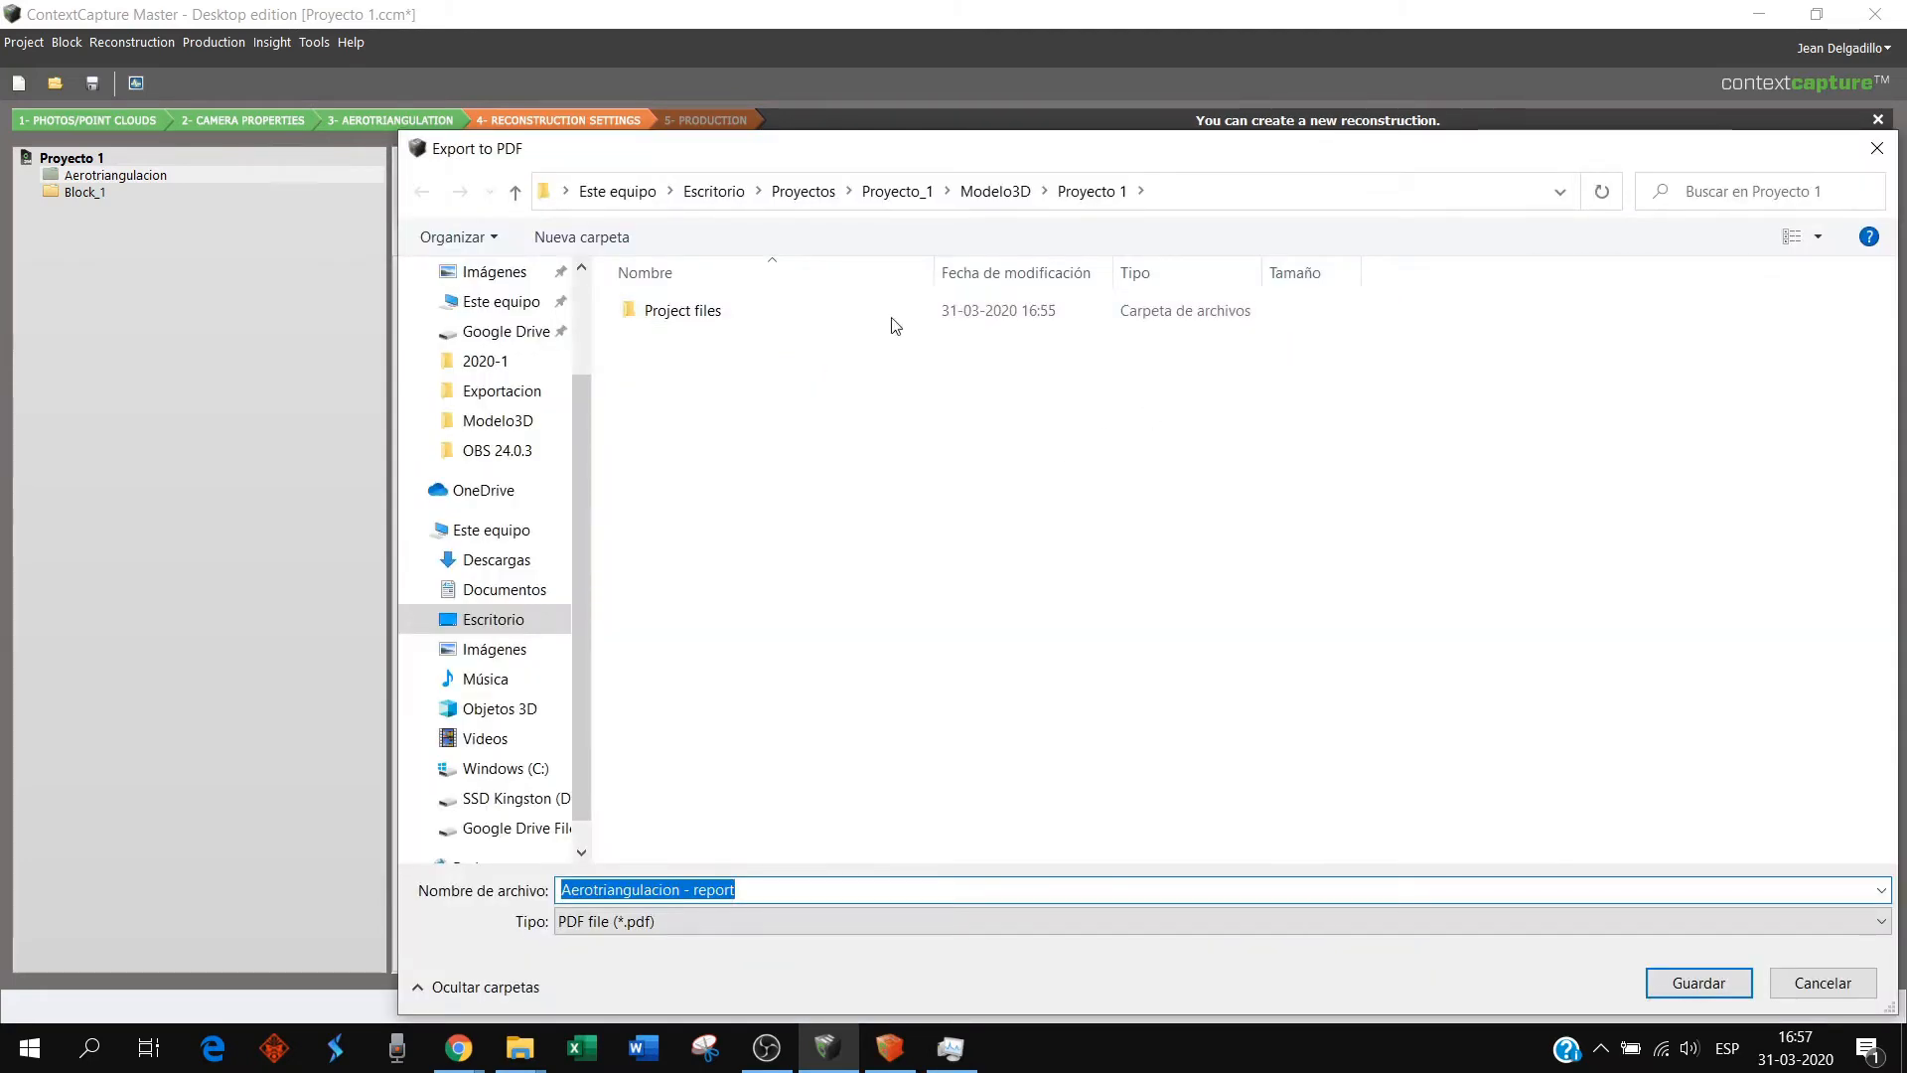
{"action": "left_click_drag", "start_coordinate": [877, 155], "coordinate": [731, 151]}
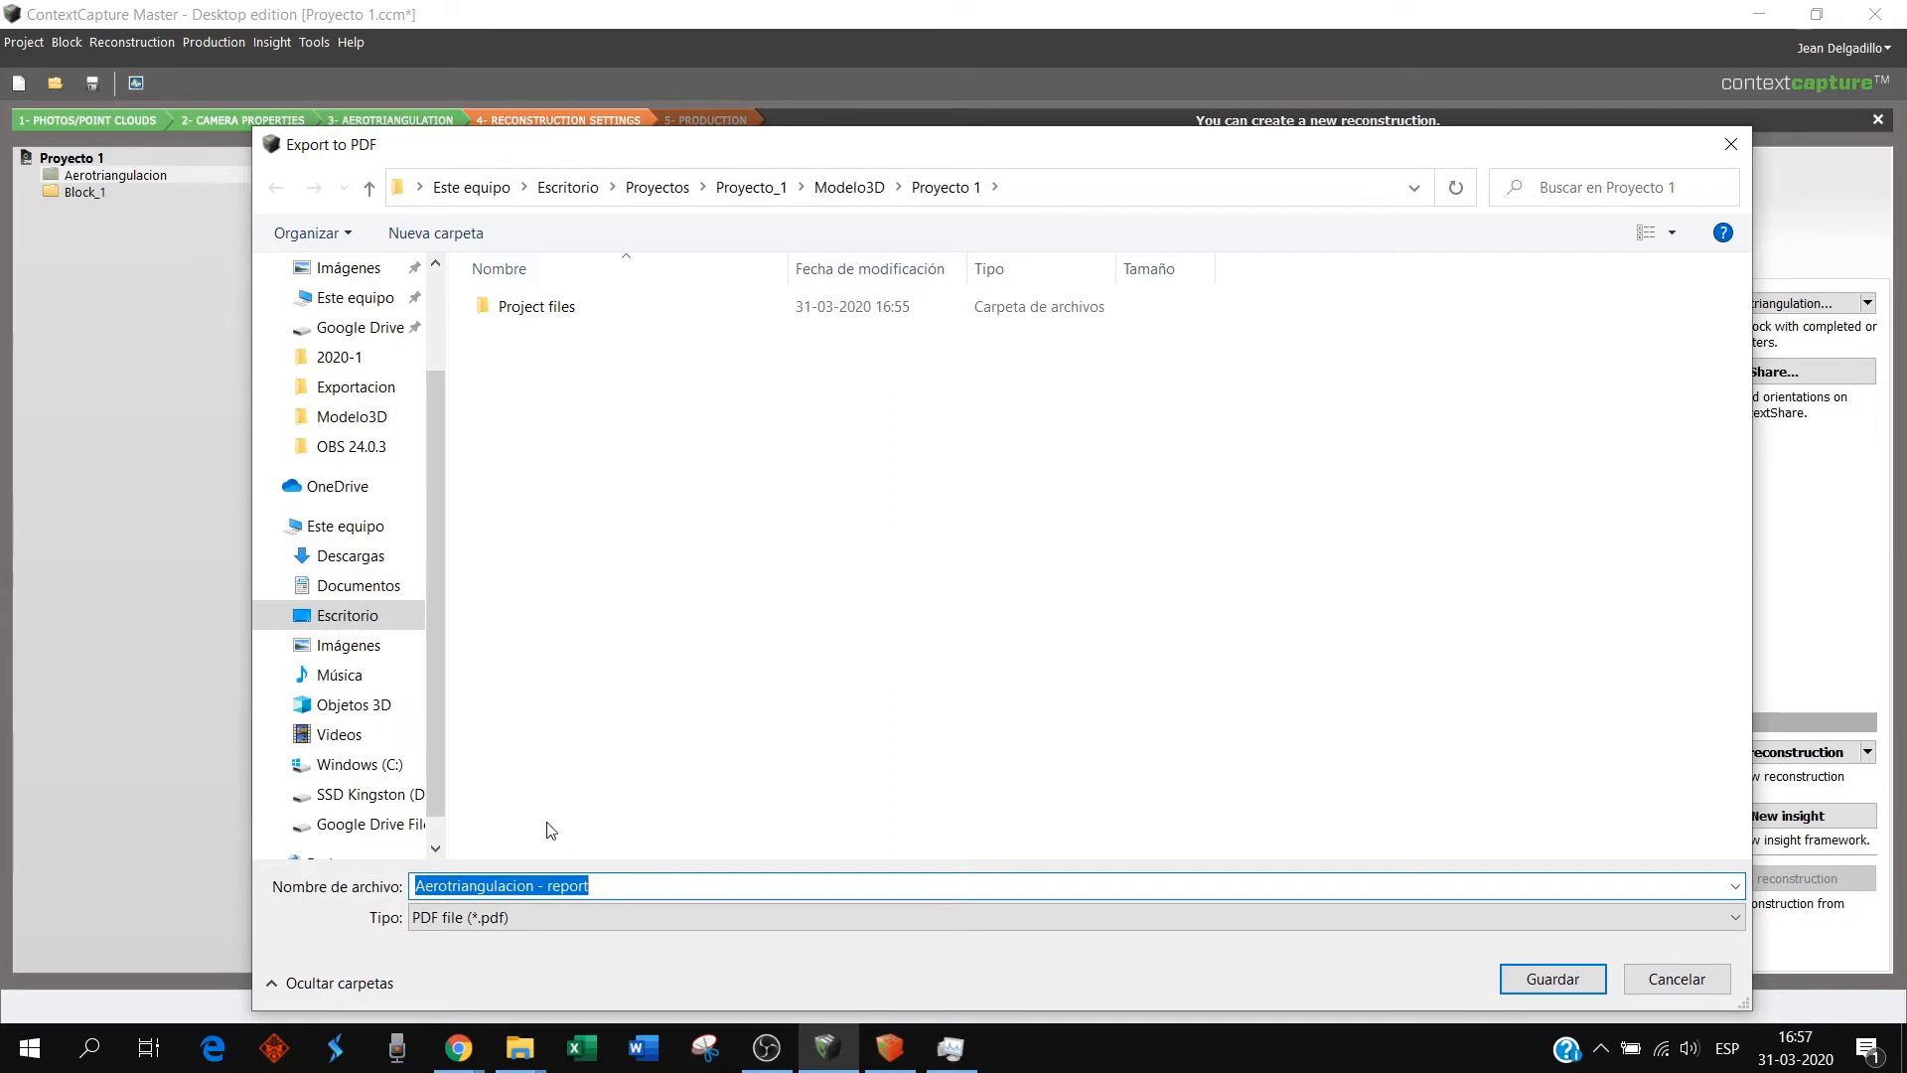
{"action": "left_click", "coordinate": [929, 198]}
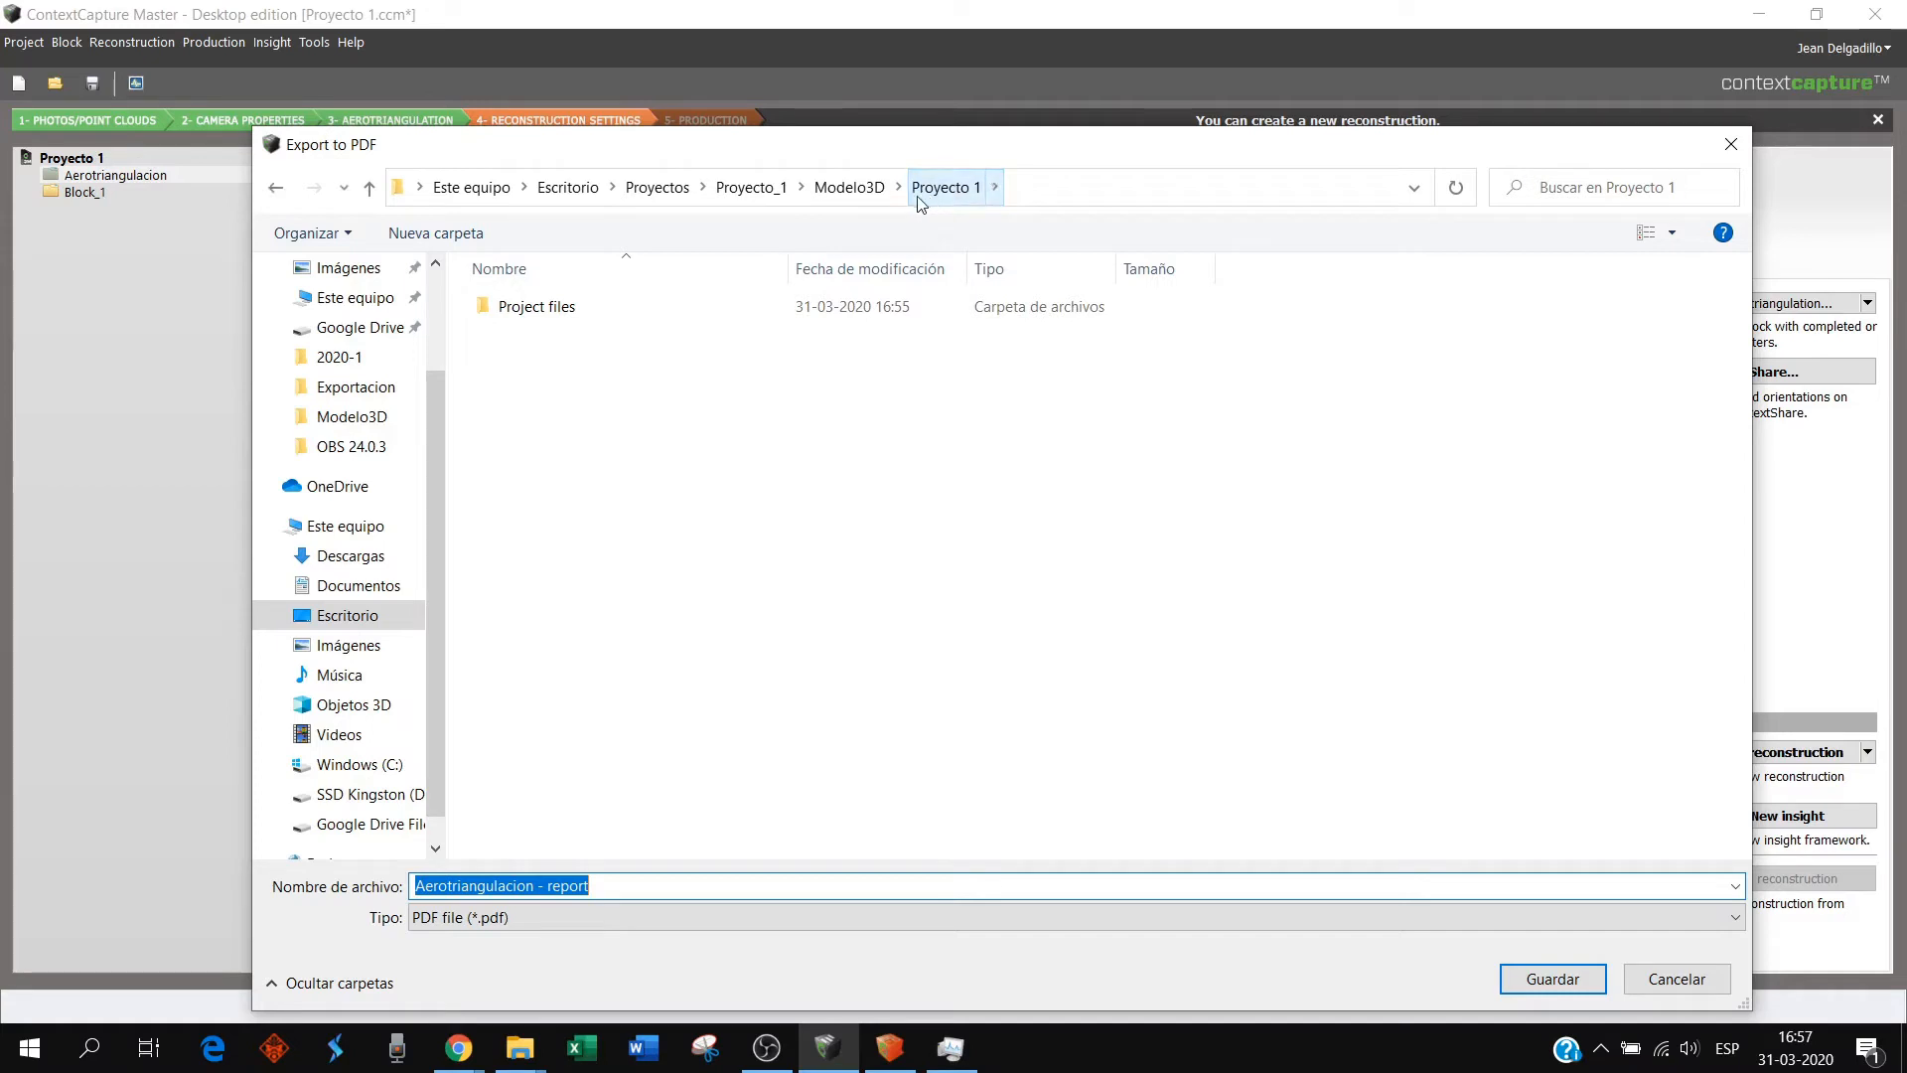
{"action": "left_click", "coordinate": [852, 189]}
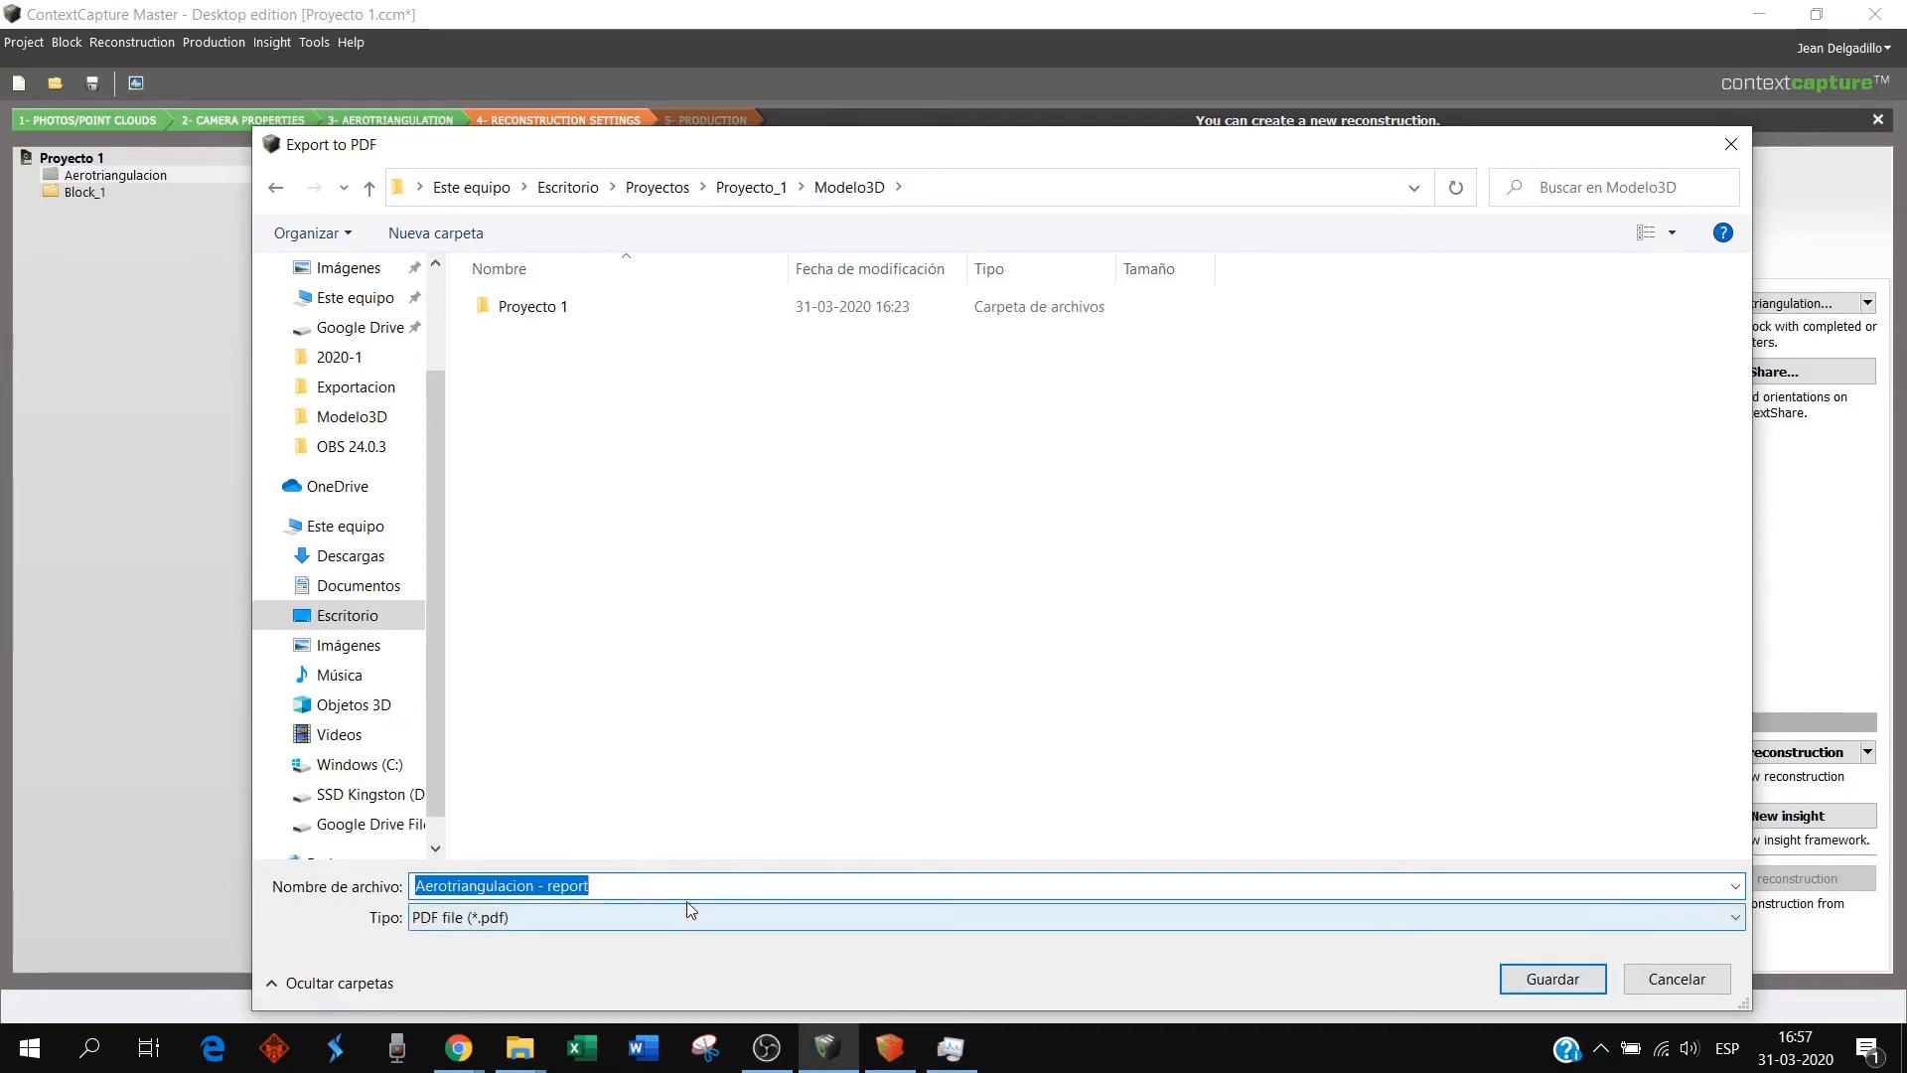
{"action": "left_click", "coordinate": [1552, 980]}
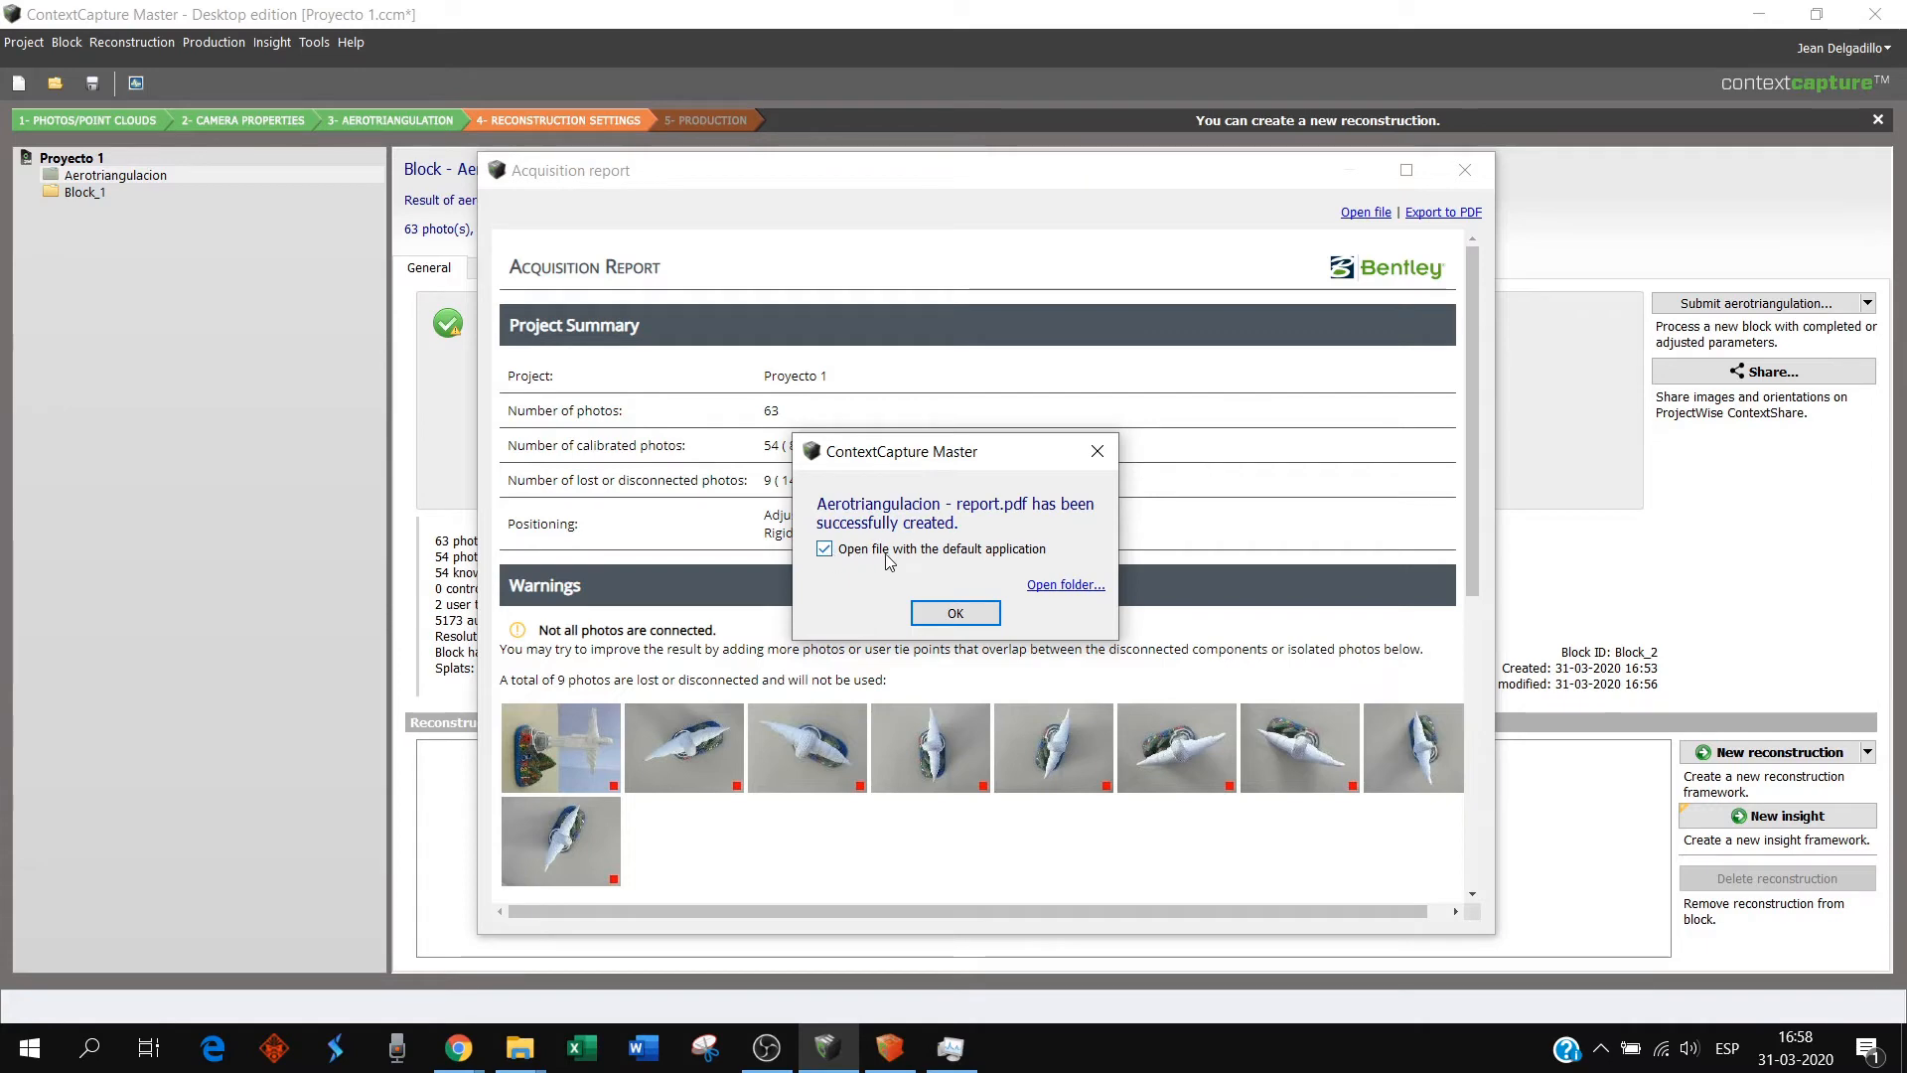
- Review the exported PDF report in Foxit Reader, then return to ContextCapture Master and close the acquisition report
{"action": "left_click", "coordinate": [957, 614]}
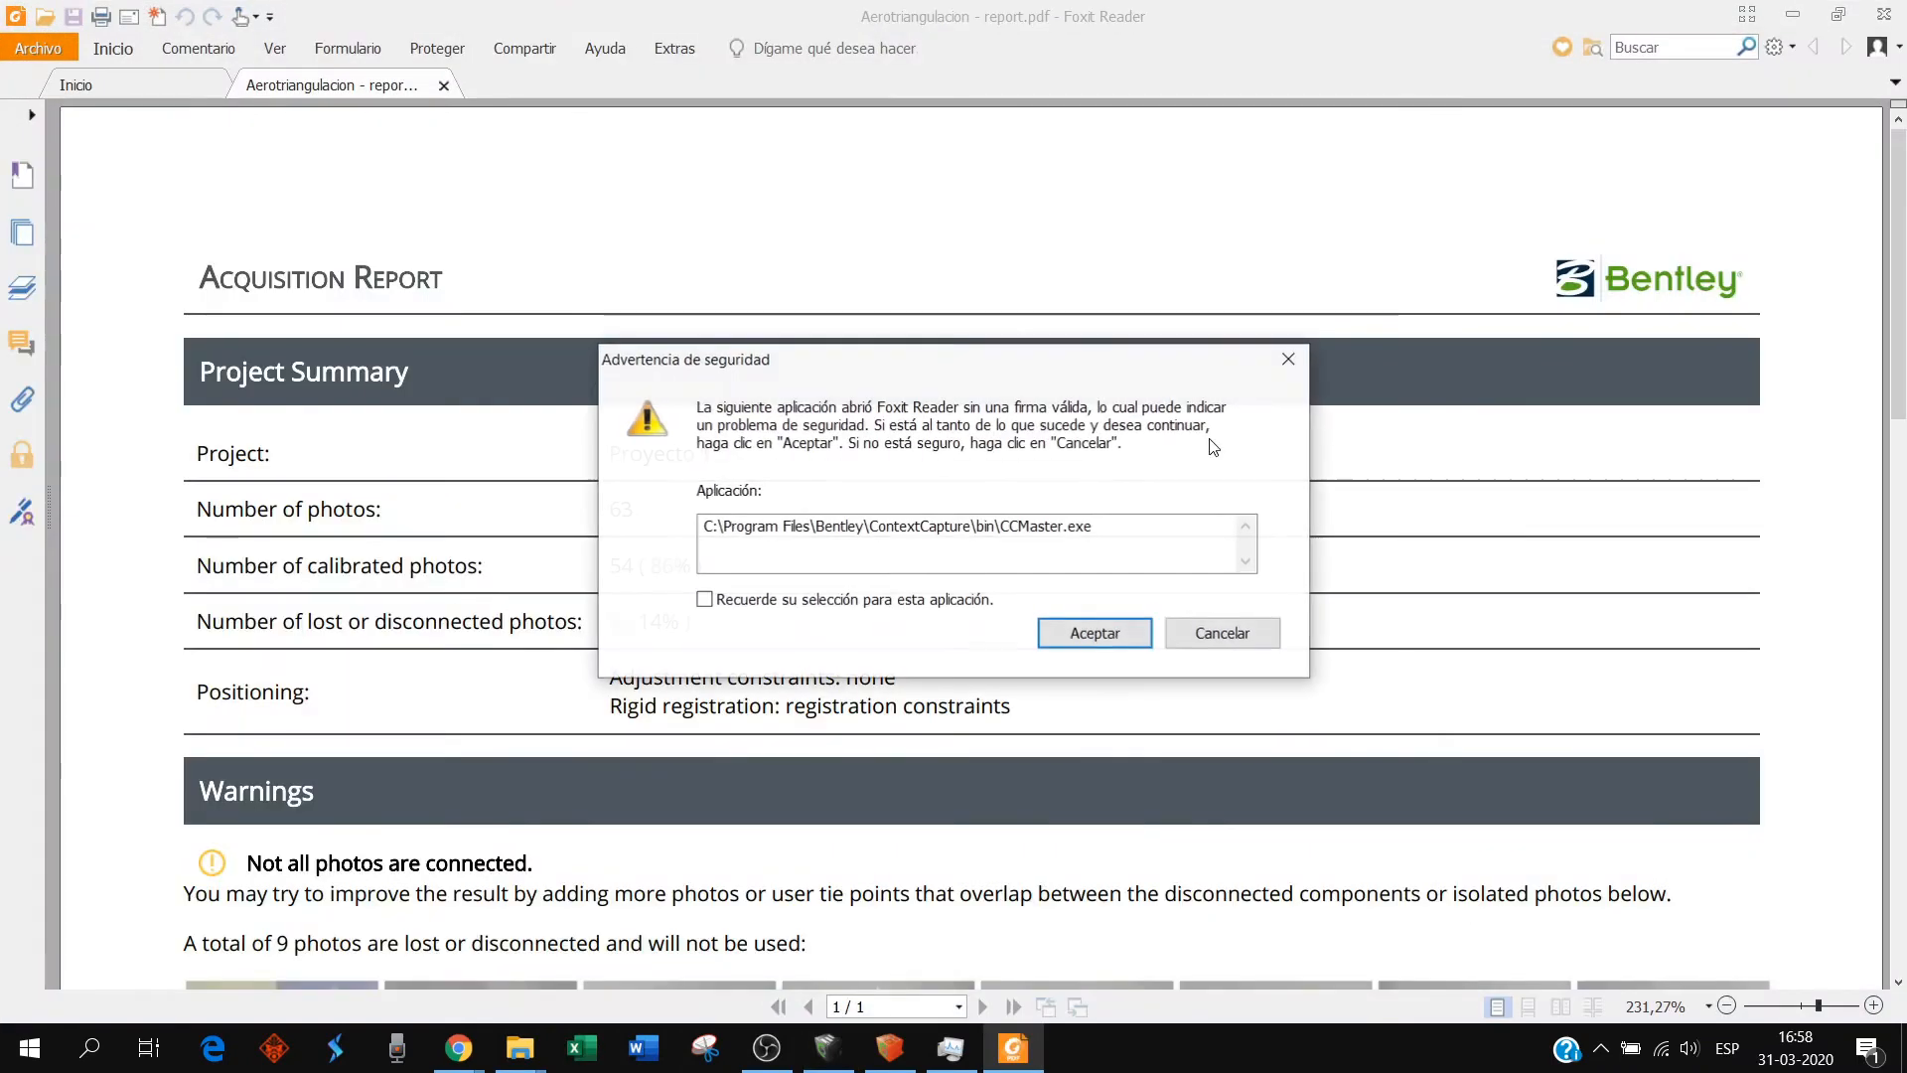
{"action": "left_click", "coordinate": [1108, 635]}
{"action": "scroll", "coordinate": [1409, 492], "scroll_direction": "down", "scroll_amount": 15}
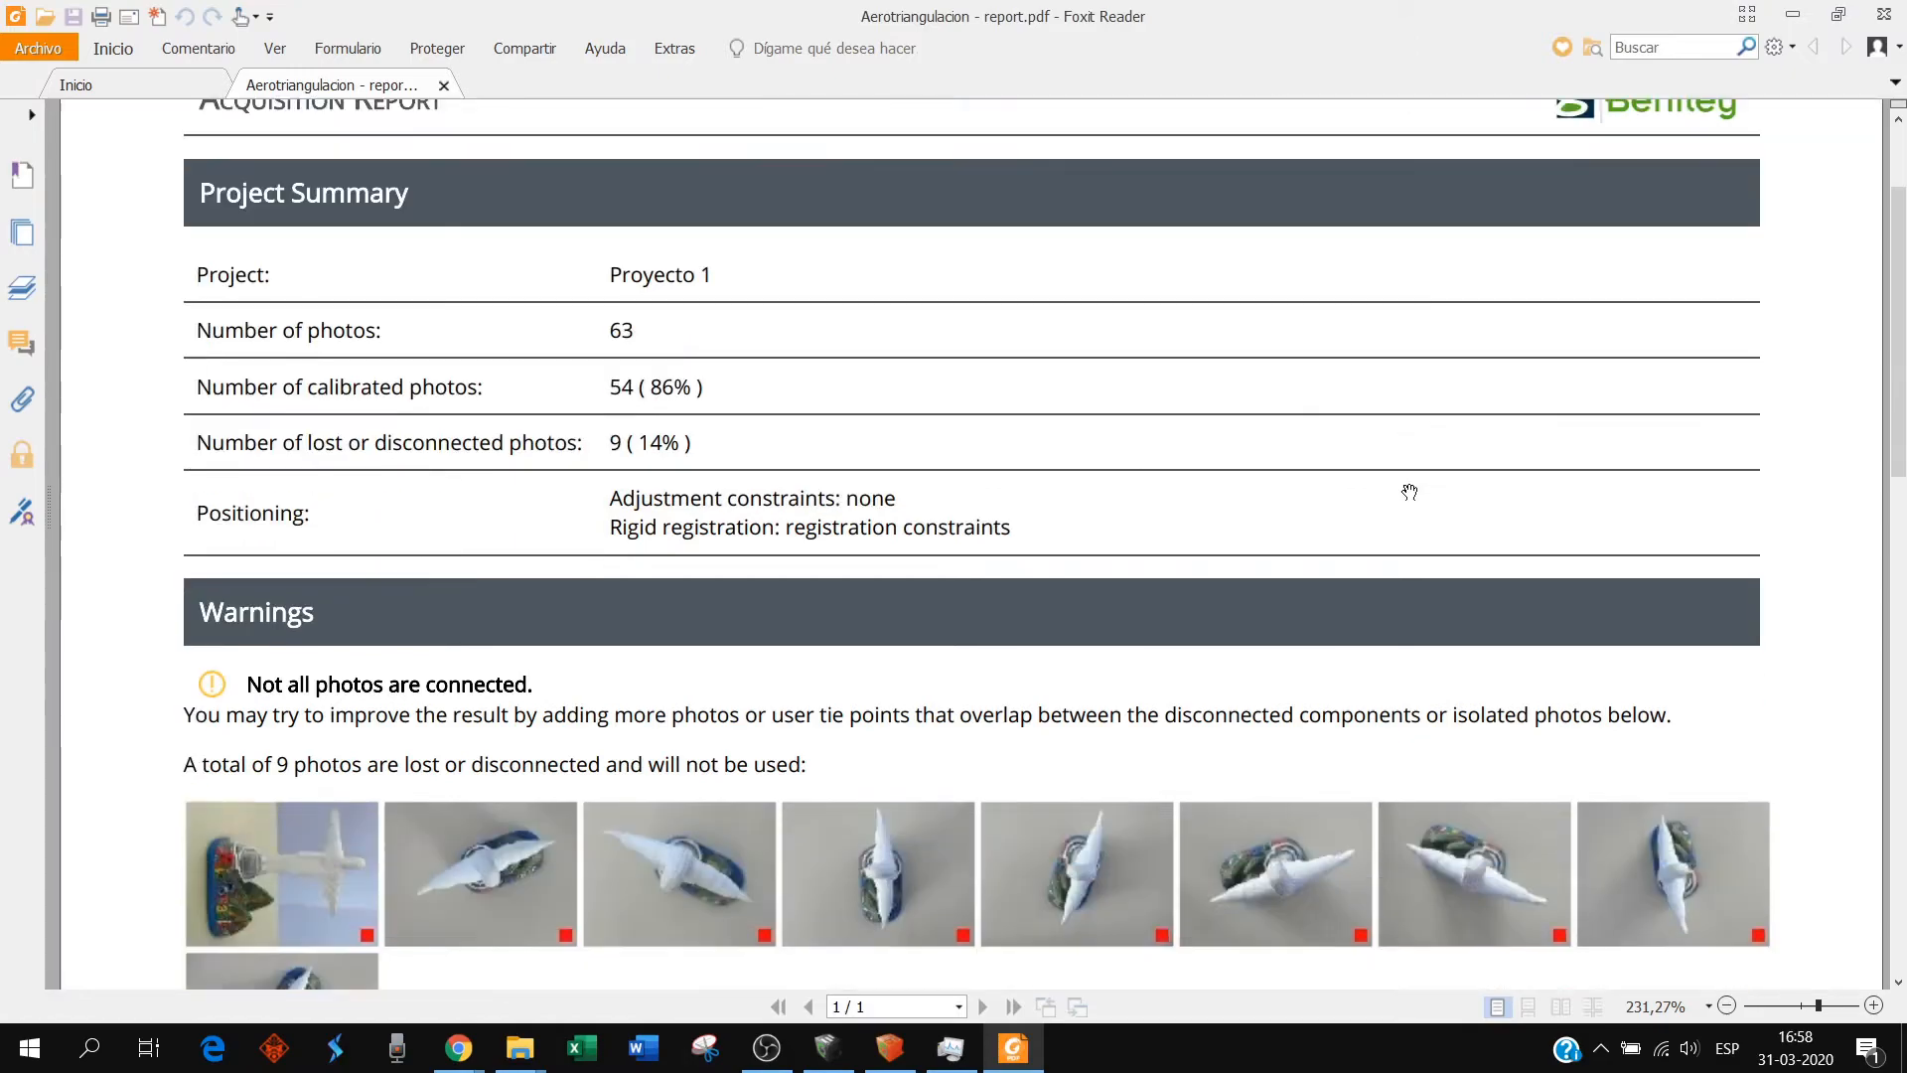
{"action": "scroll", "coordinate": [1410, 491], "scroll_direction": "up", "scroll_amount": 15}
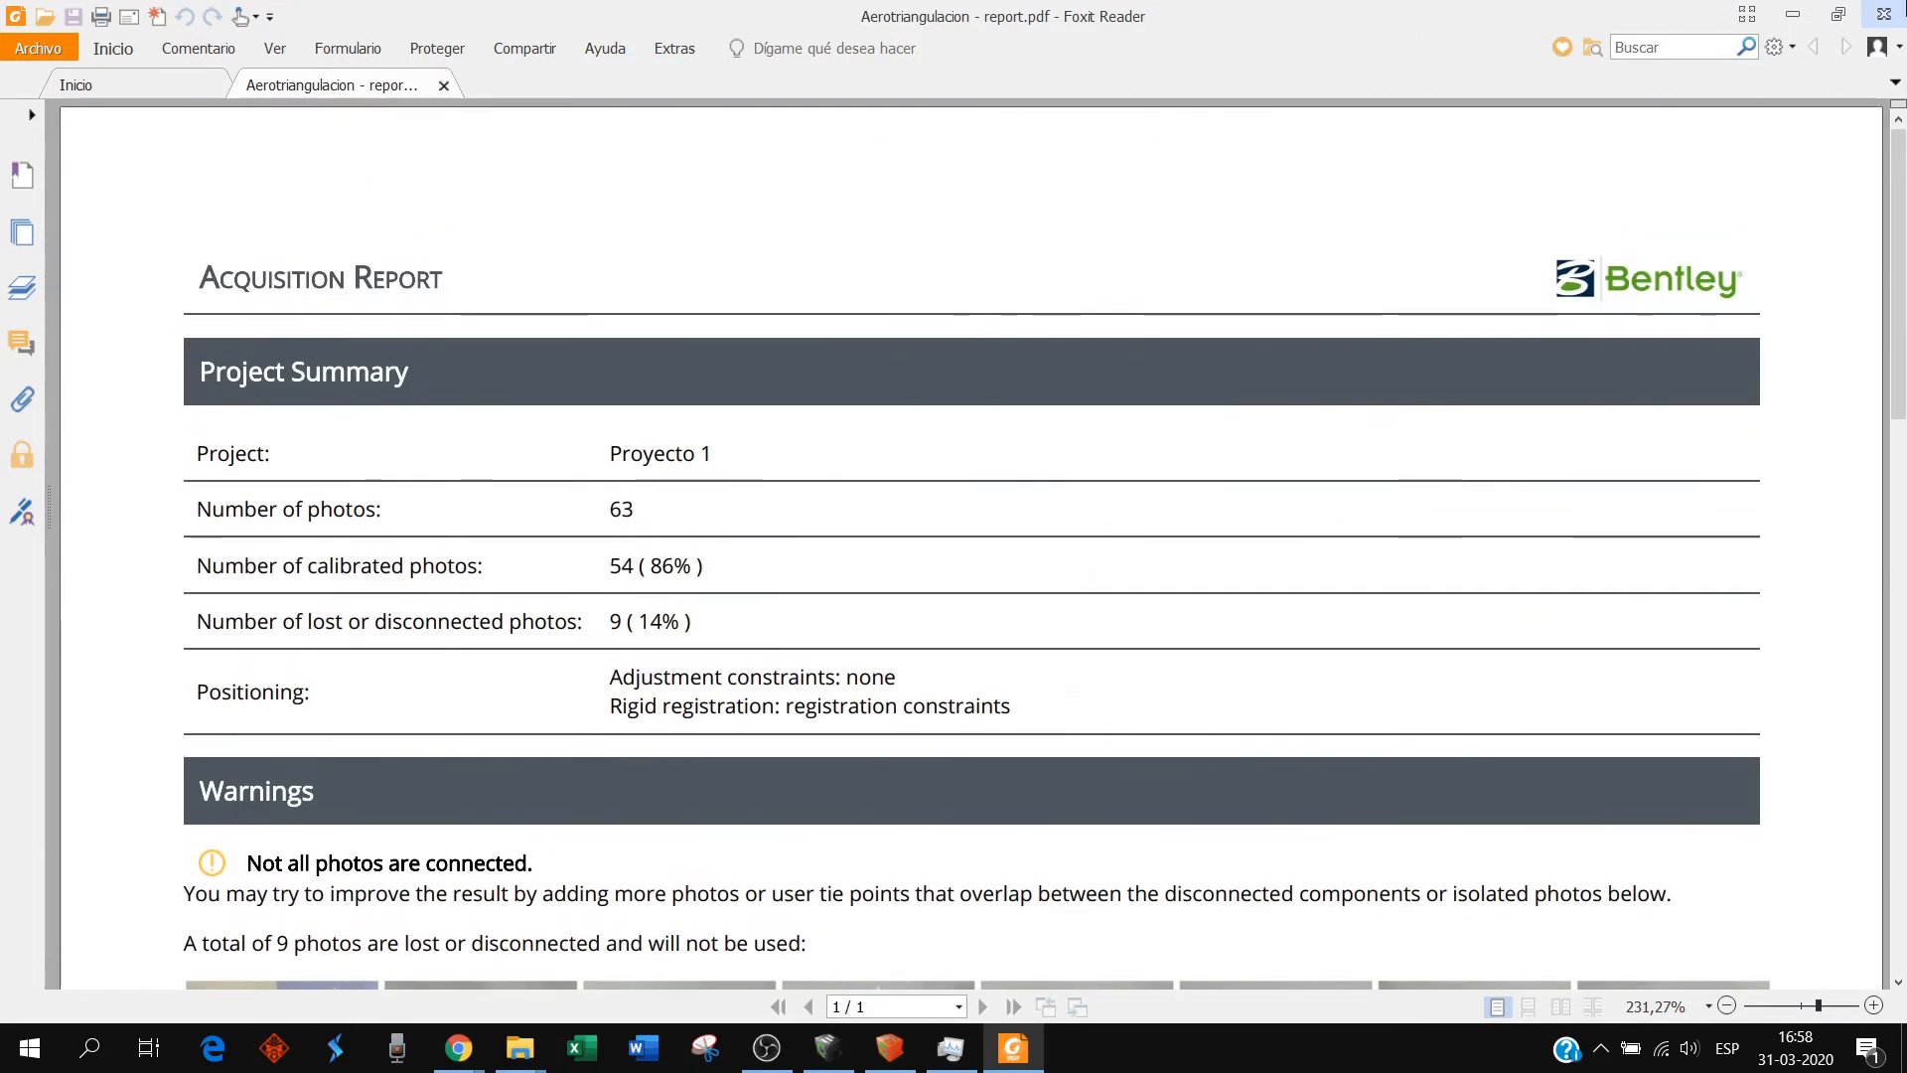
{"action": "left_click", "coordinate": [1807, 12]}
{"action": "left_click", "coordinate": [1462, 170]}
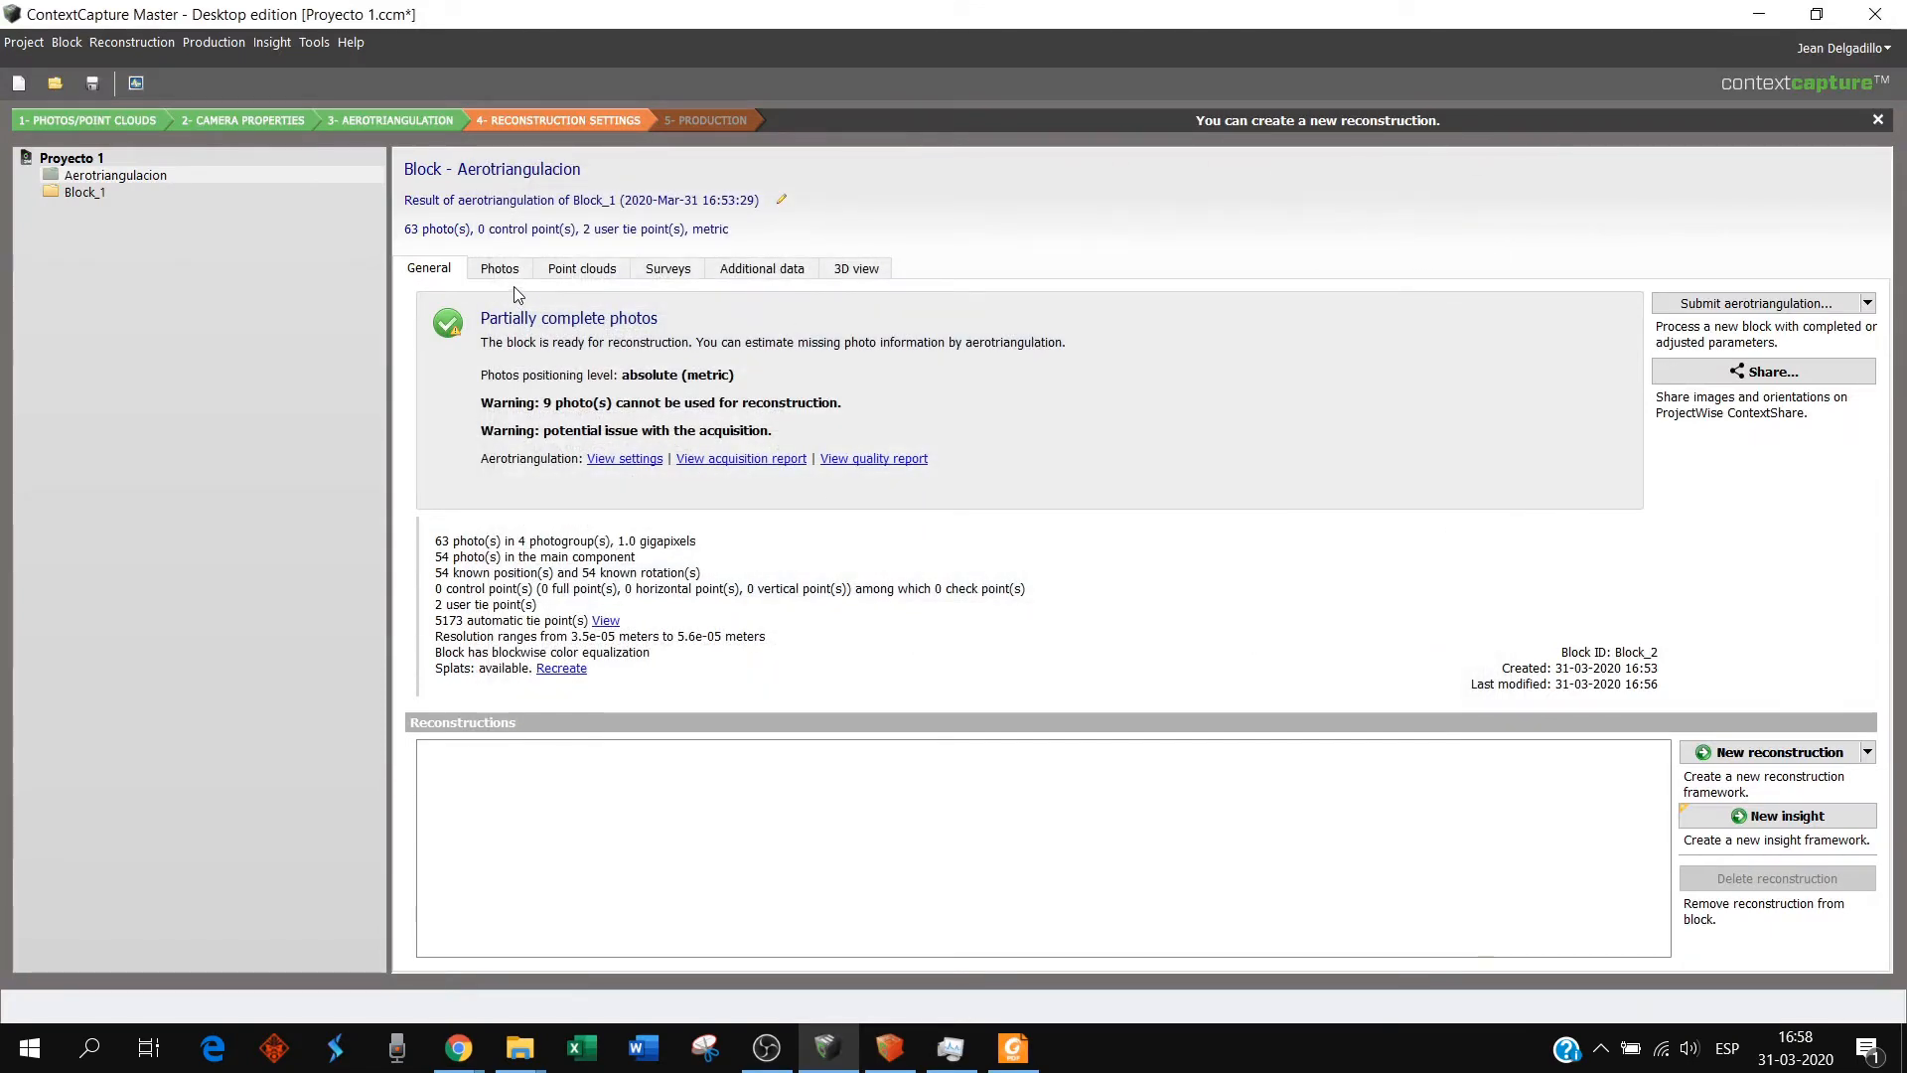
- Open the Aerotriangulacion block's quality report full size and examine its project summary, quality overview and camera calibration results
{"action": "left_click", "coordinate": [886, 461]}
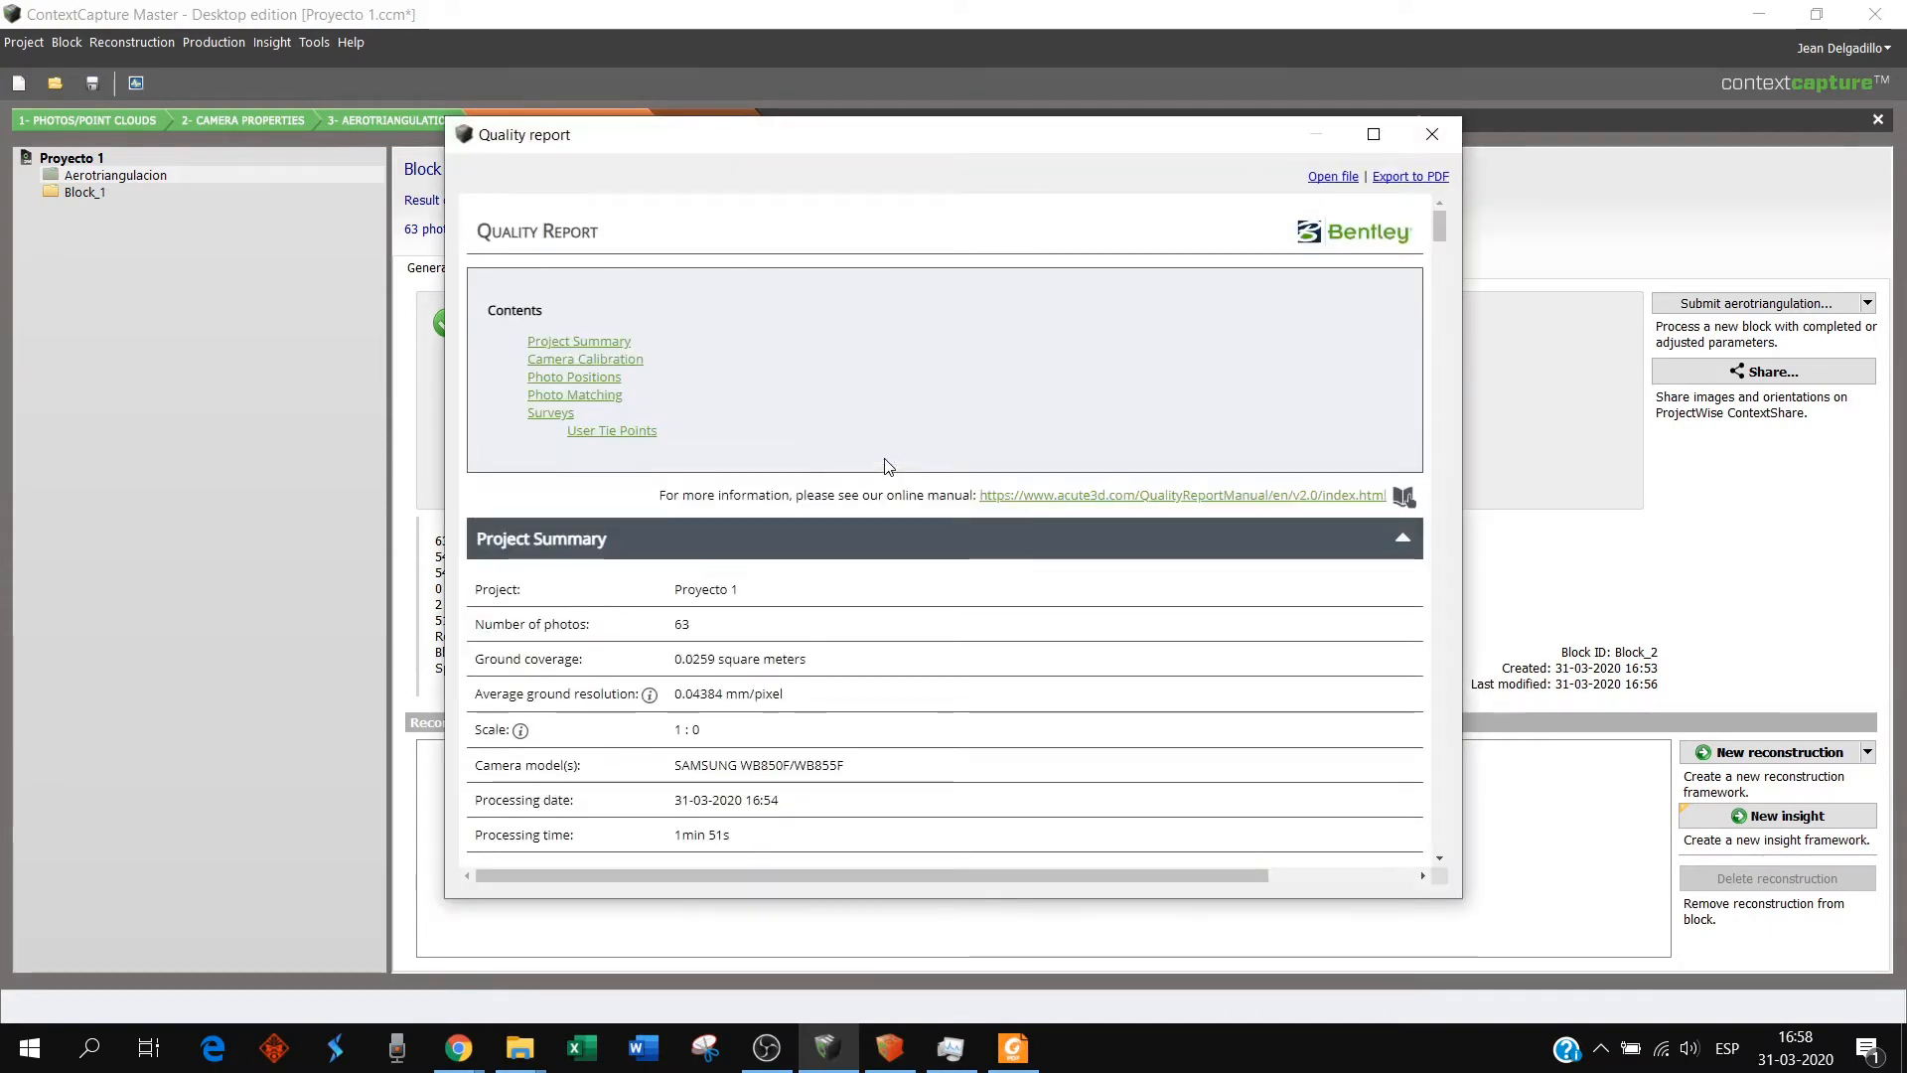
{"action": "left_click", "coordinate": [1372, 136]}
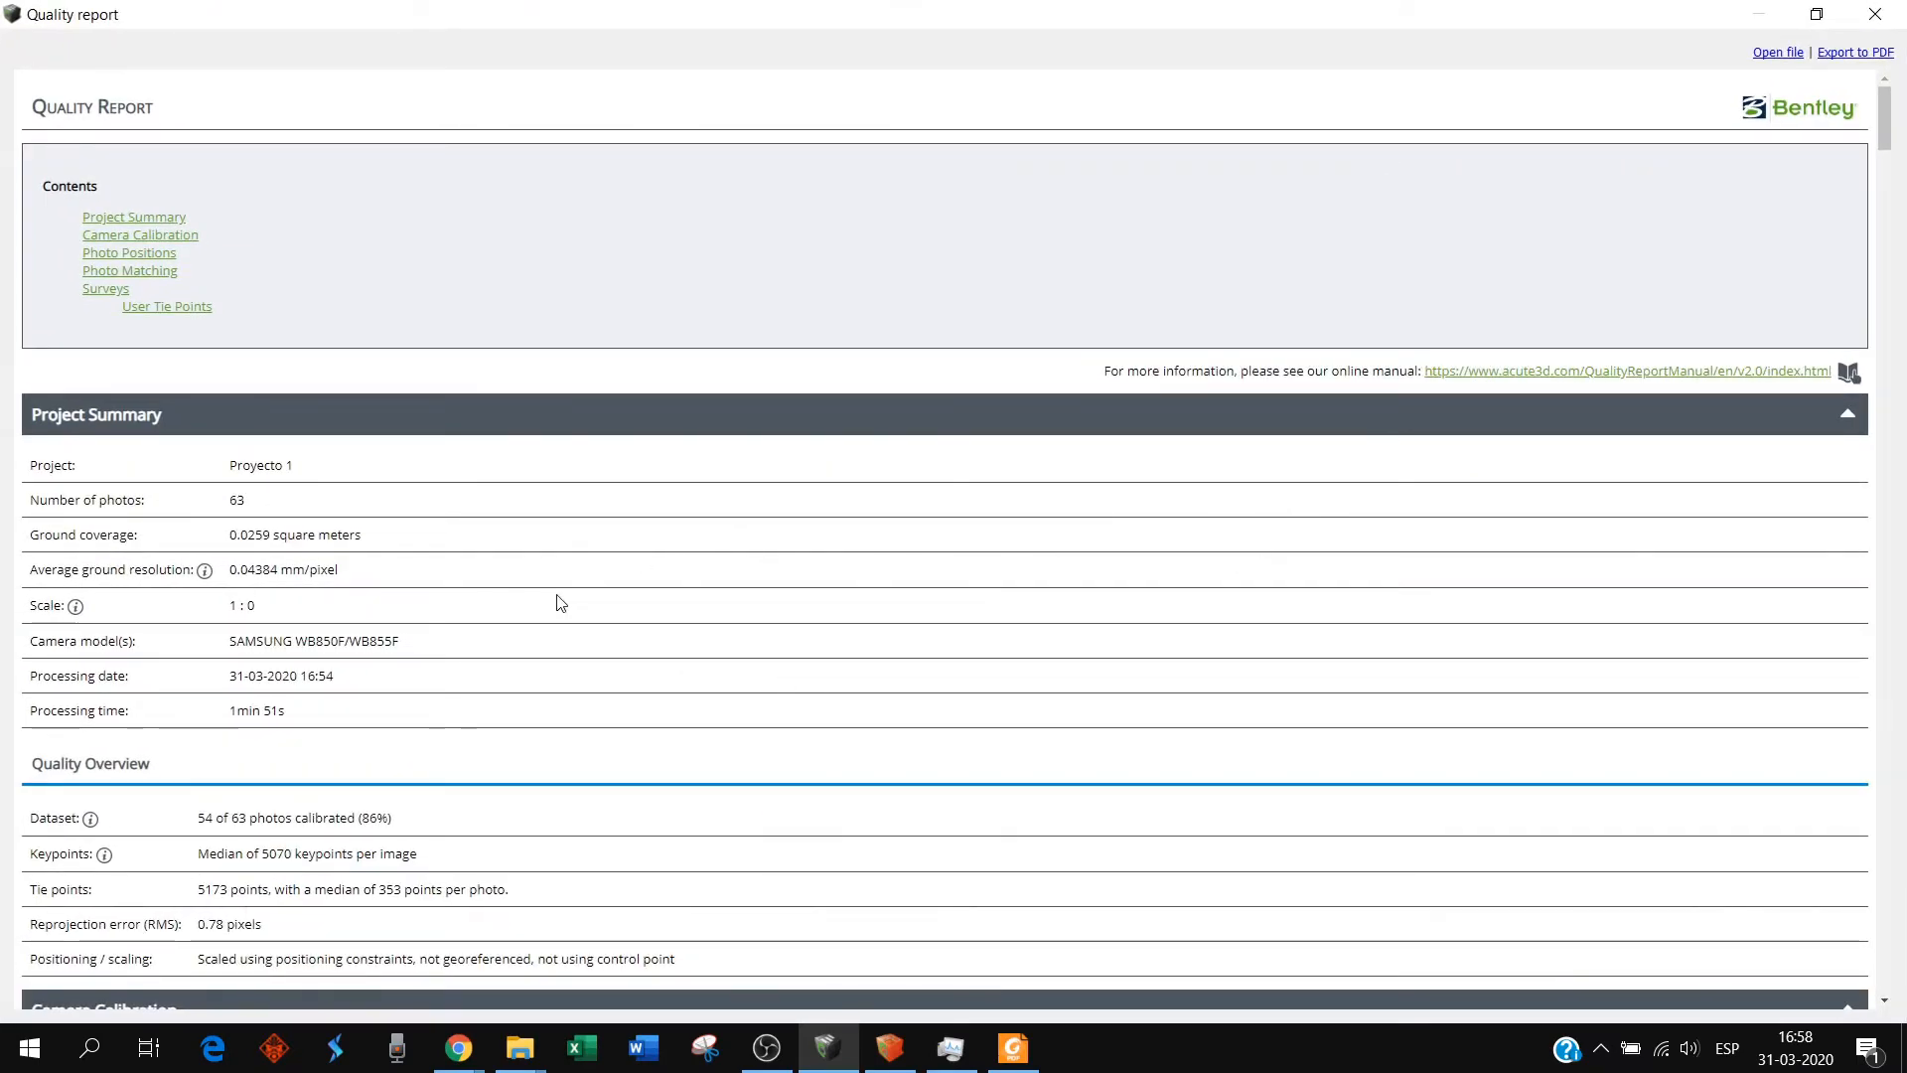
{"action": "left_click_drag", "start_coordinate": [1882, 106], "coordinate": [1881, 108]}
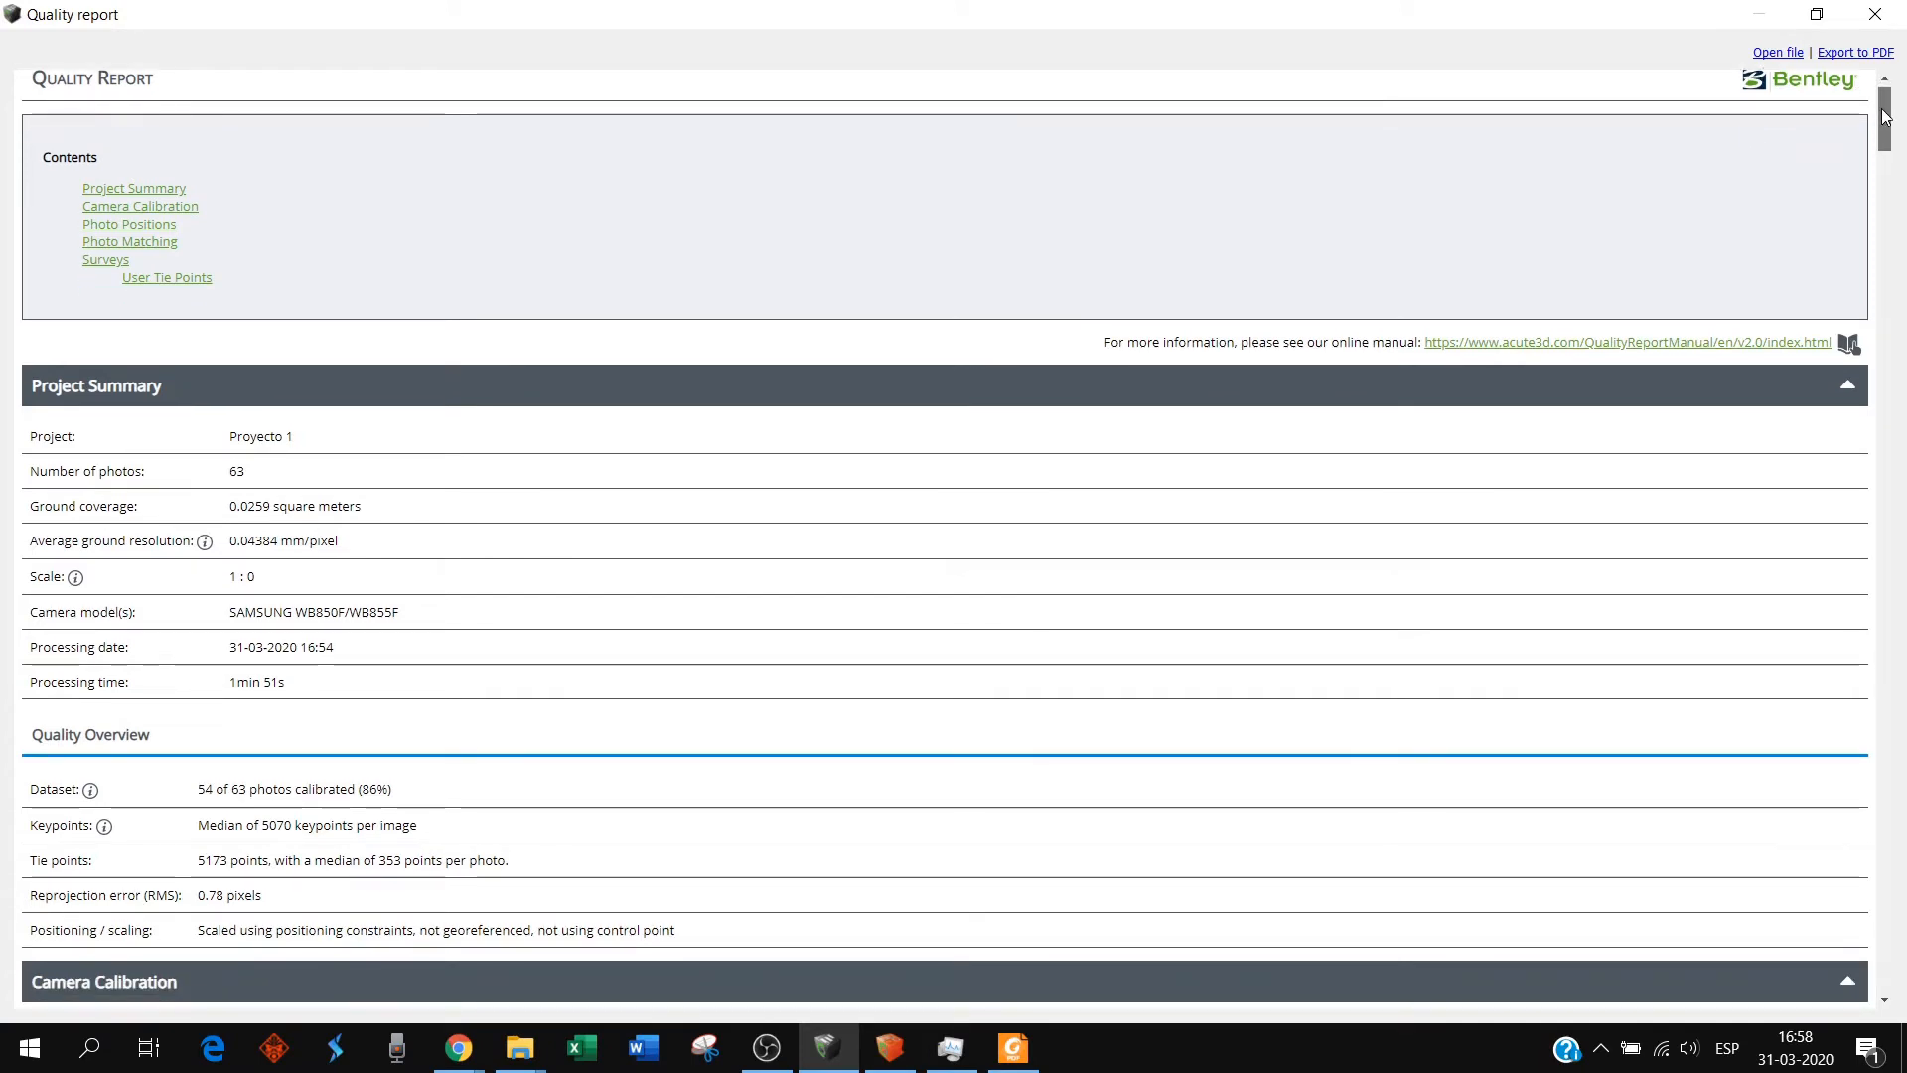
{"action": "left_click_drag", "start_coordinate": [1884, 116], "coordinate": [1883, 125]}
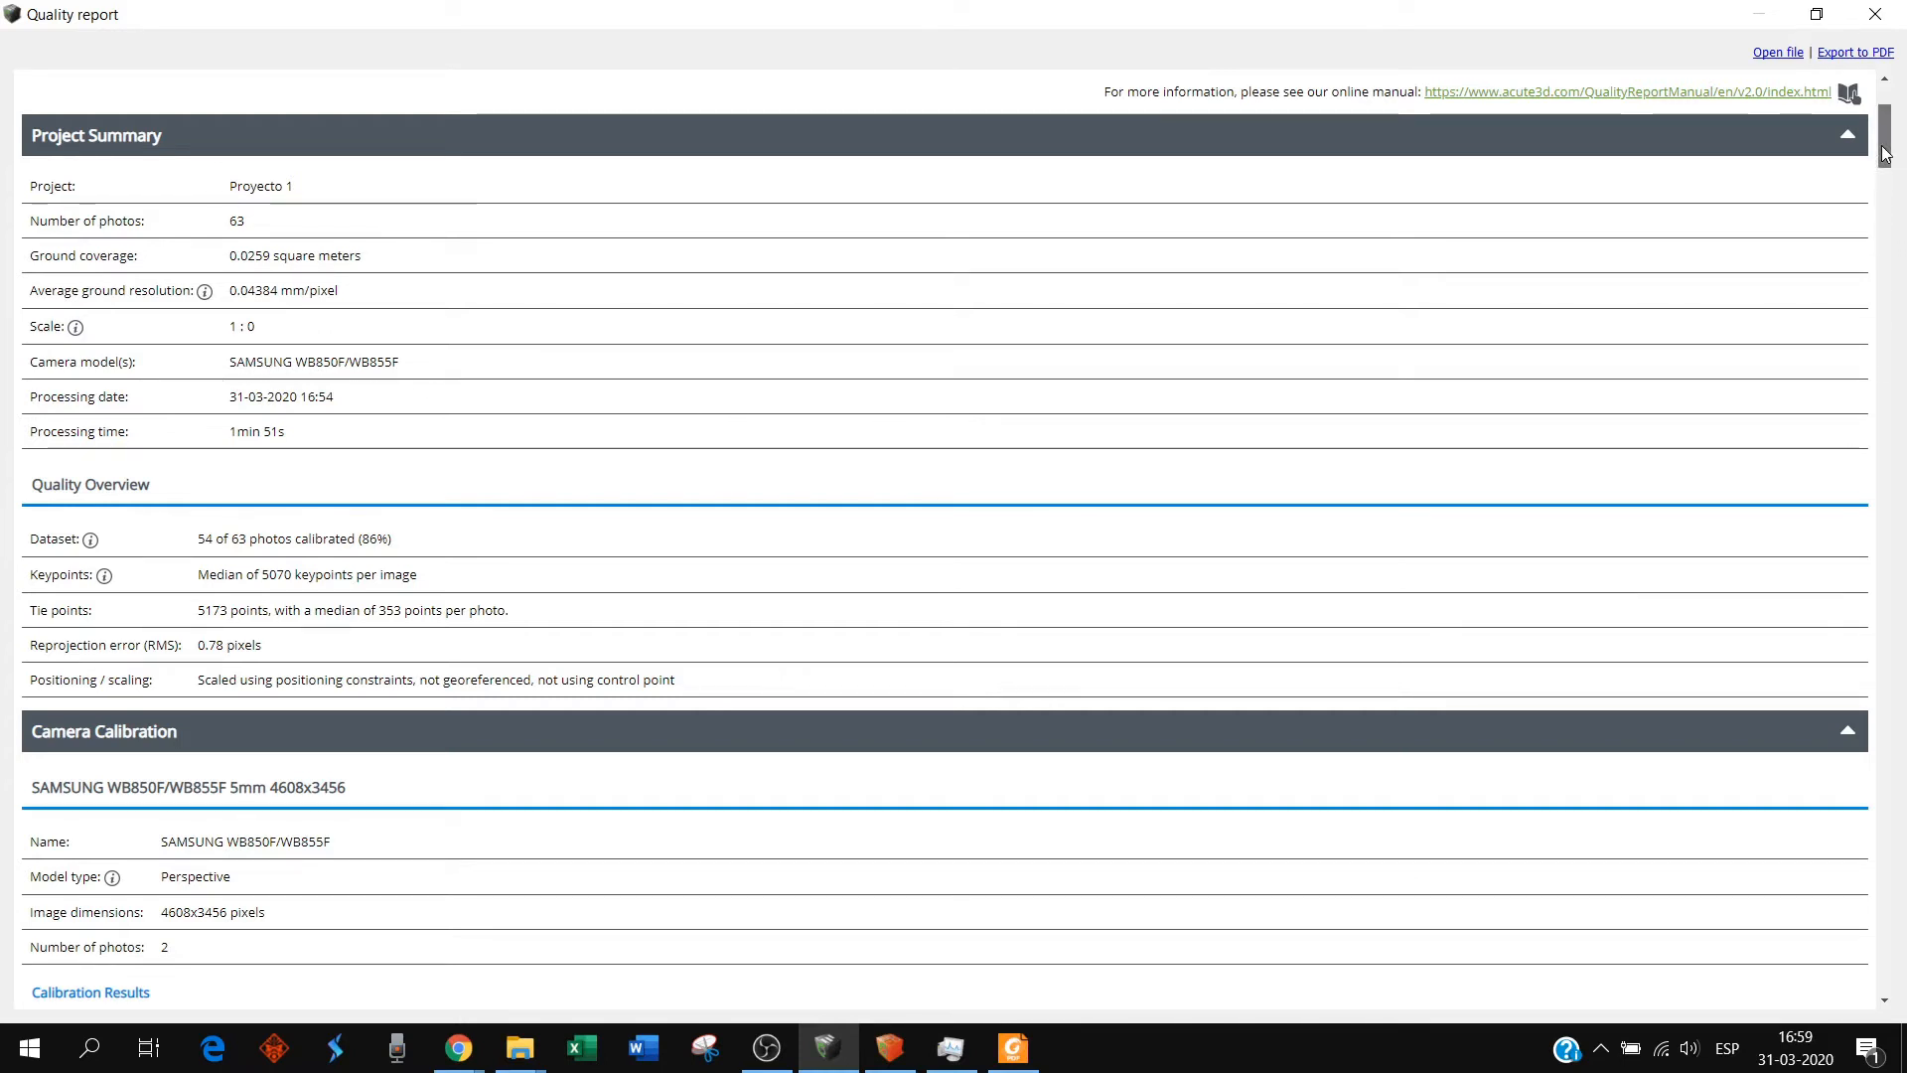
{"action": "scroll", "coordinate": [1887, 185], "scroll_direction": "down", "scroll_amount": 2}
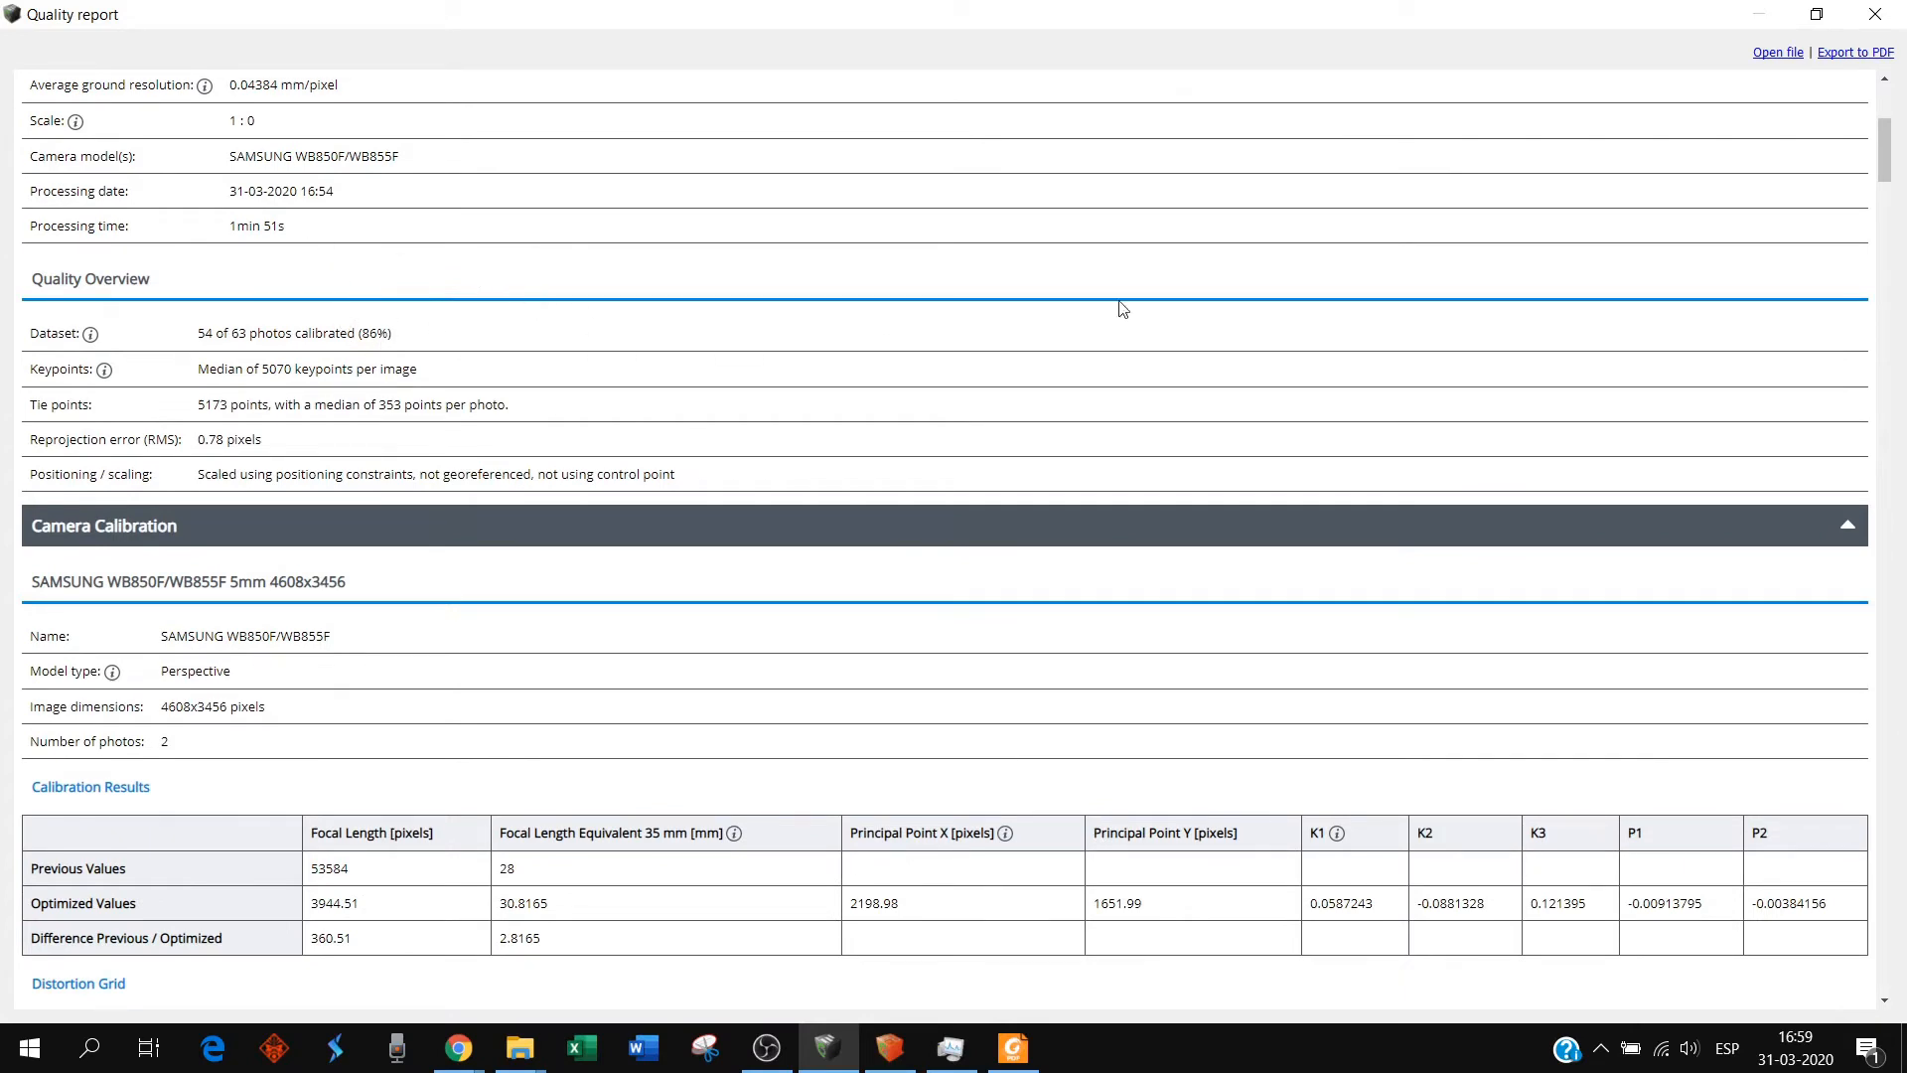
{"action": "scroll", "coordinate": [1885, 175], "scroll_direction": "down", "scroll_amount": 1}
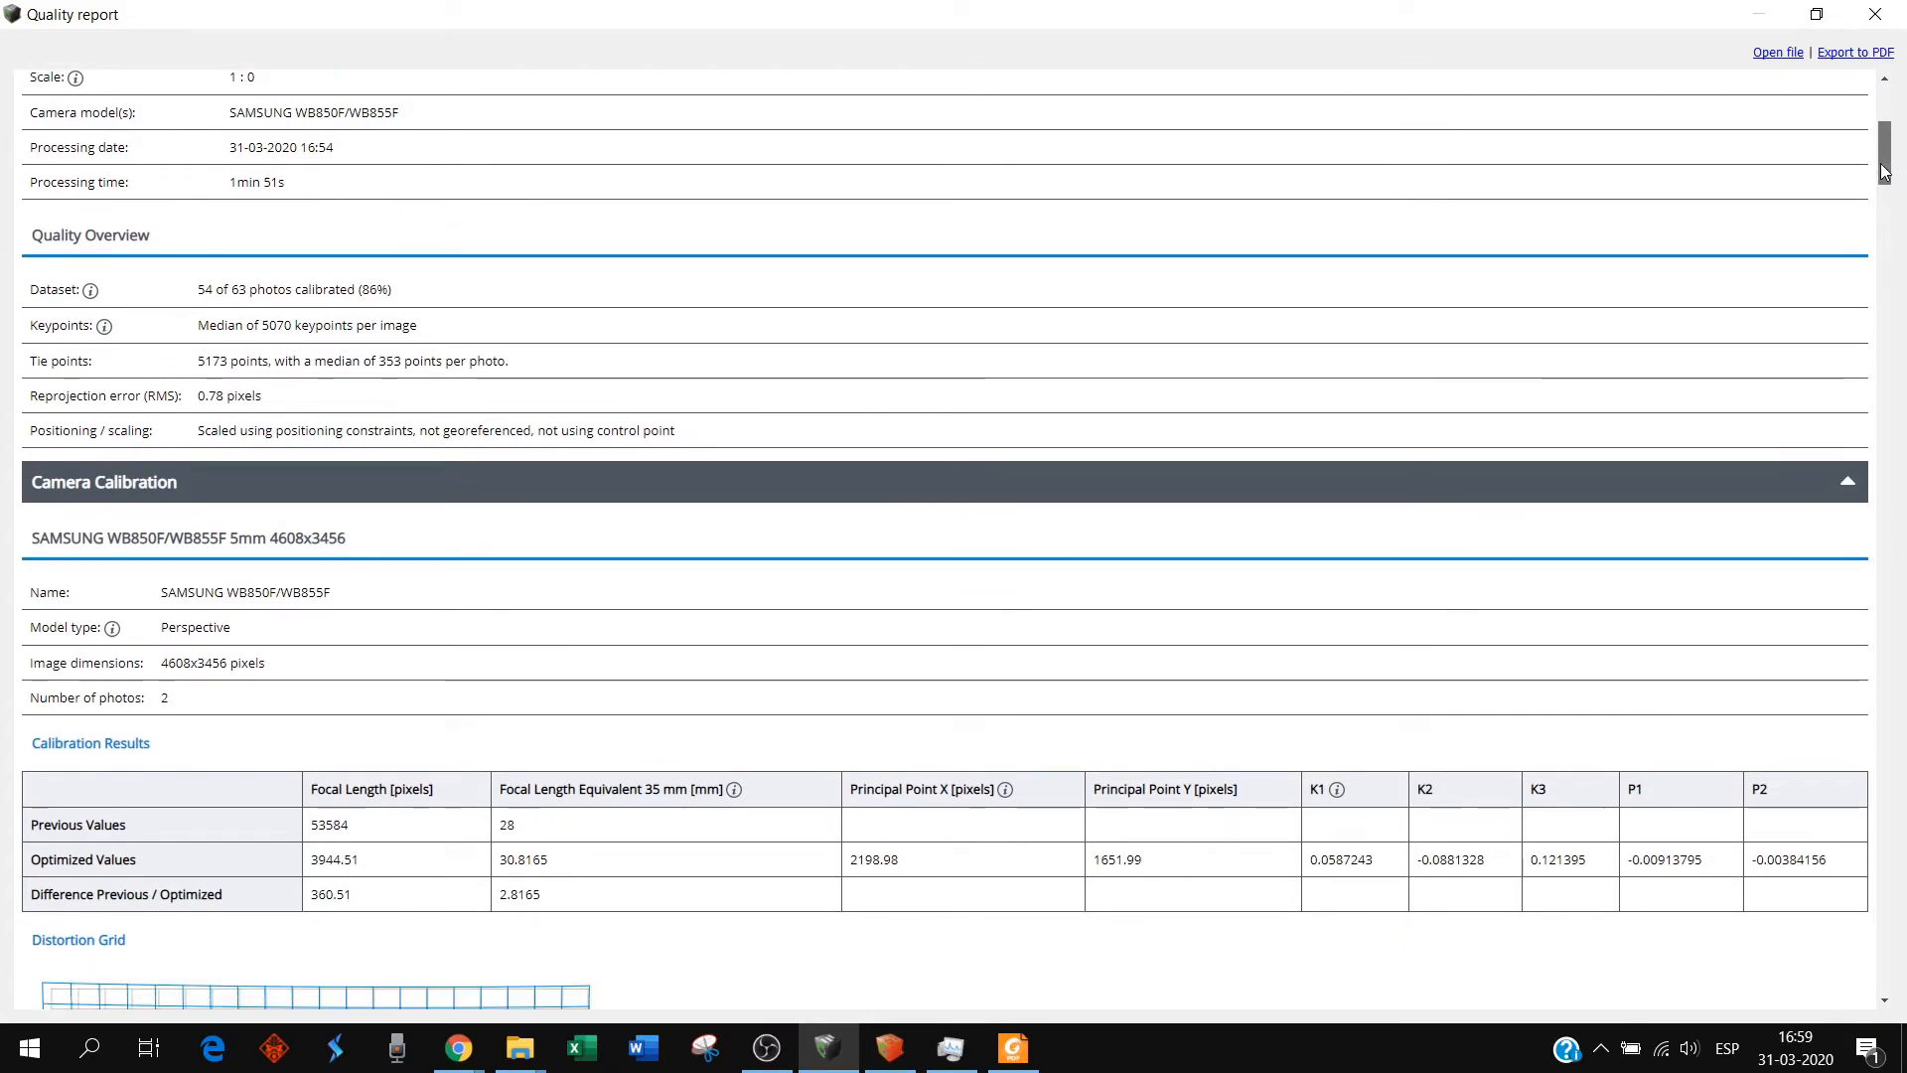
{"action": "scroll", "coordinate": [1883, 174], "scroll_direction": "down", "scroll_amount": 1}
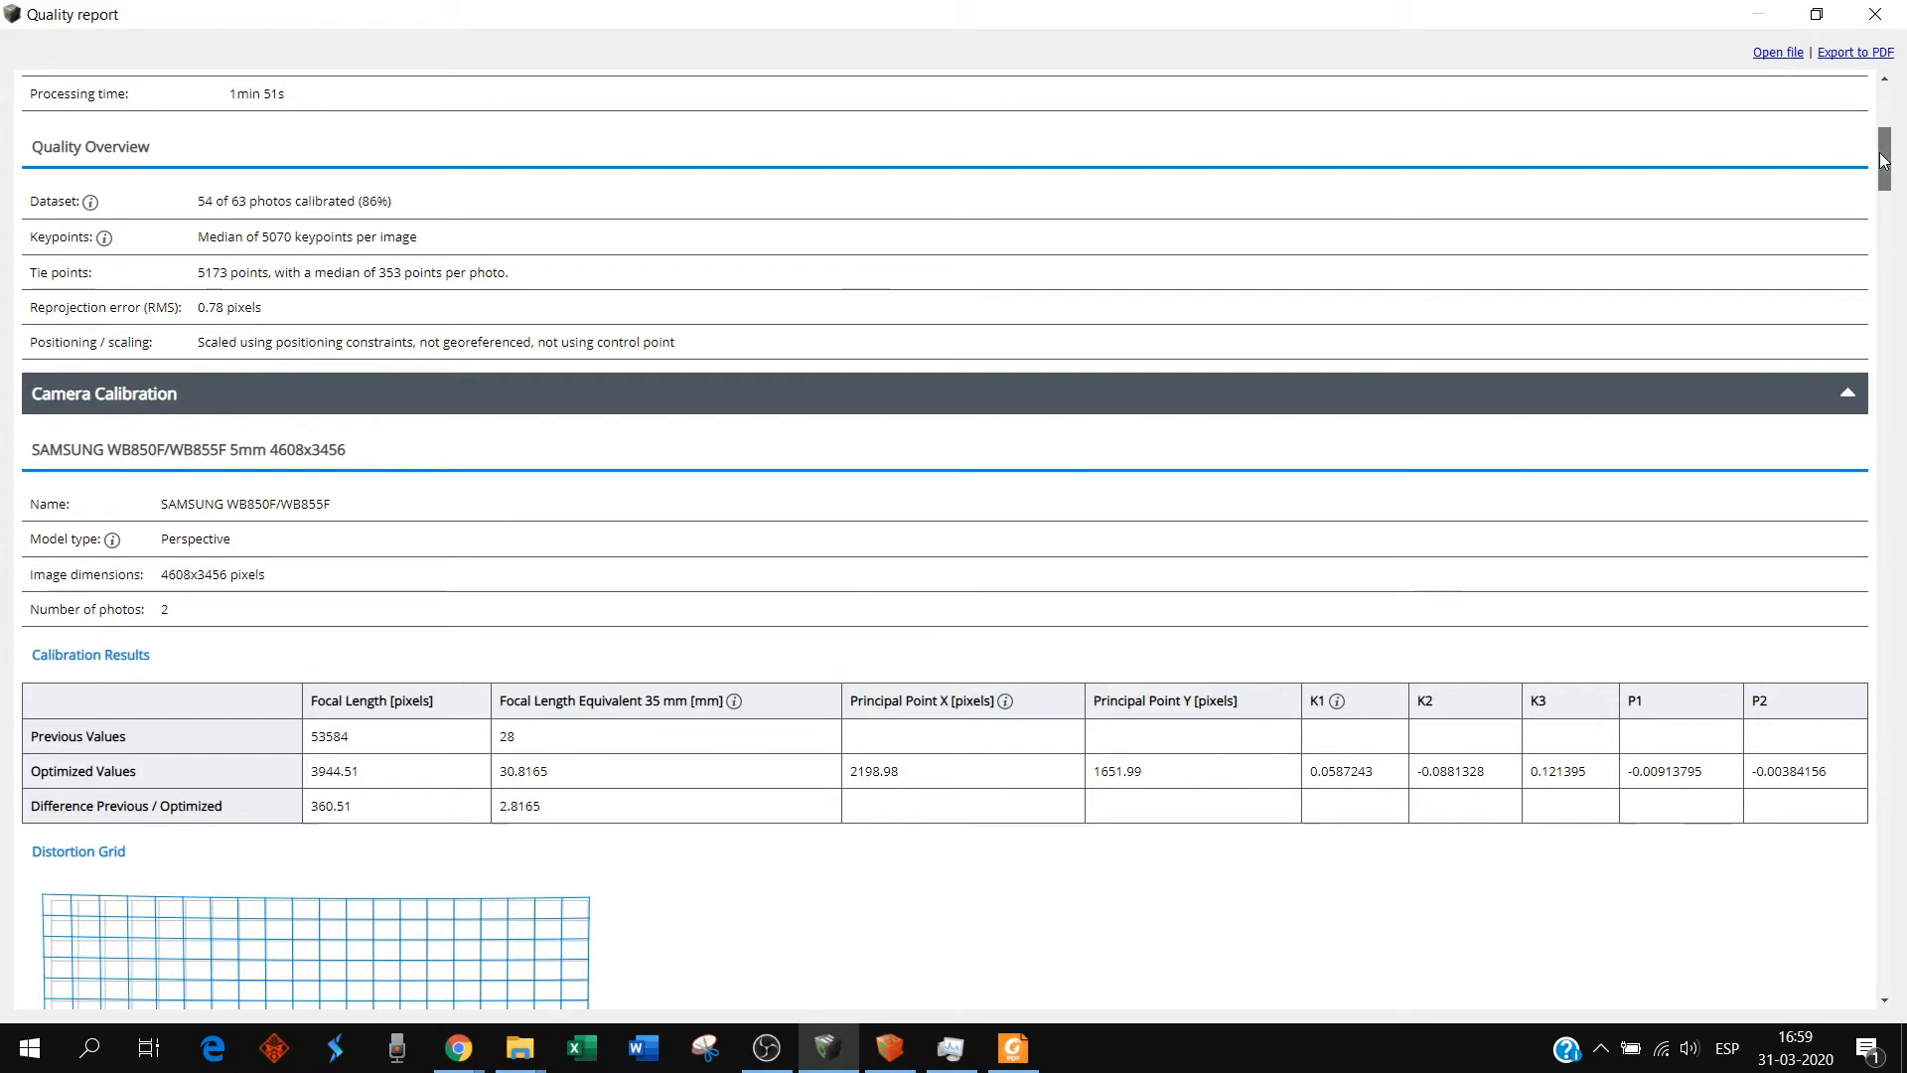
{"action": "left_click_drag", "start_coordinate": [1884, 162], "coordinate": [1888, 248]}
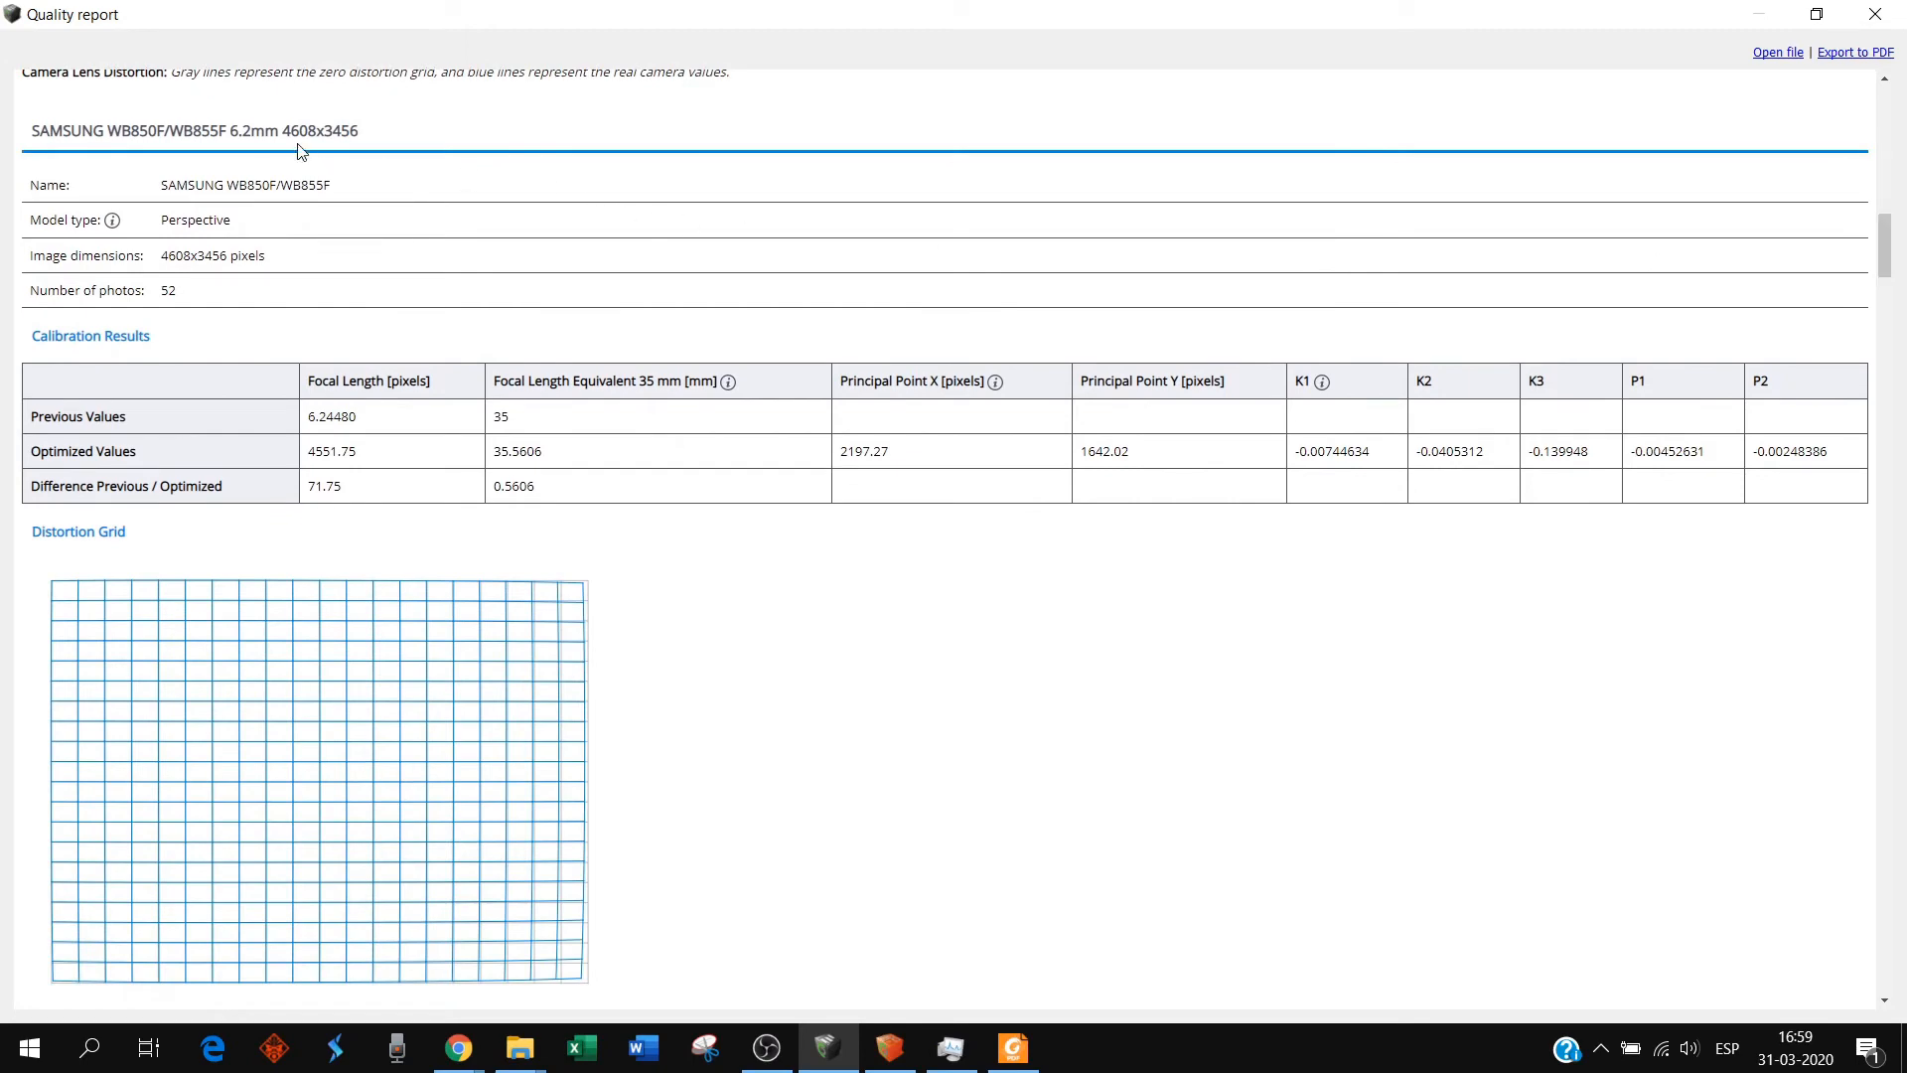
{"action": "double_click", "coordinate": [239, 132]}
- Examine the photo position uncertainties and the scene coverage map in the quality report
{"action": "left_click_drag", "start_coordinate": [1889, 259], "coordinate": [1887, 448]}
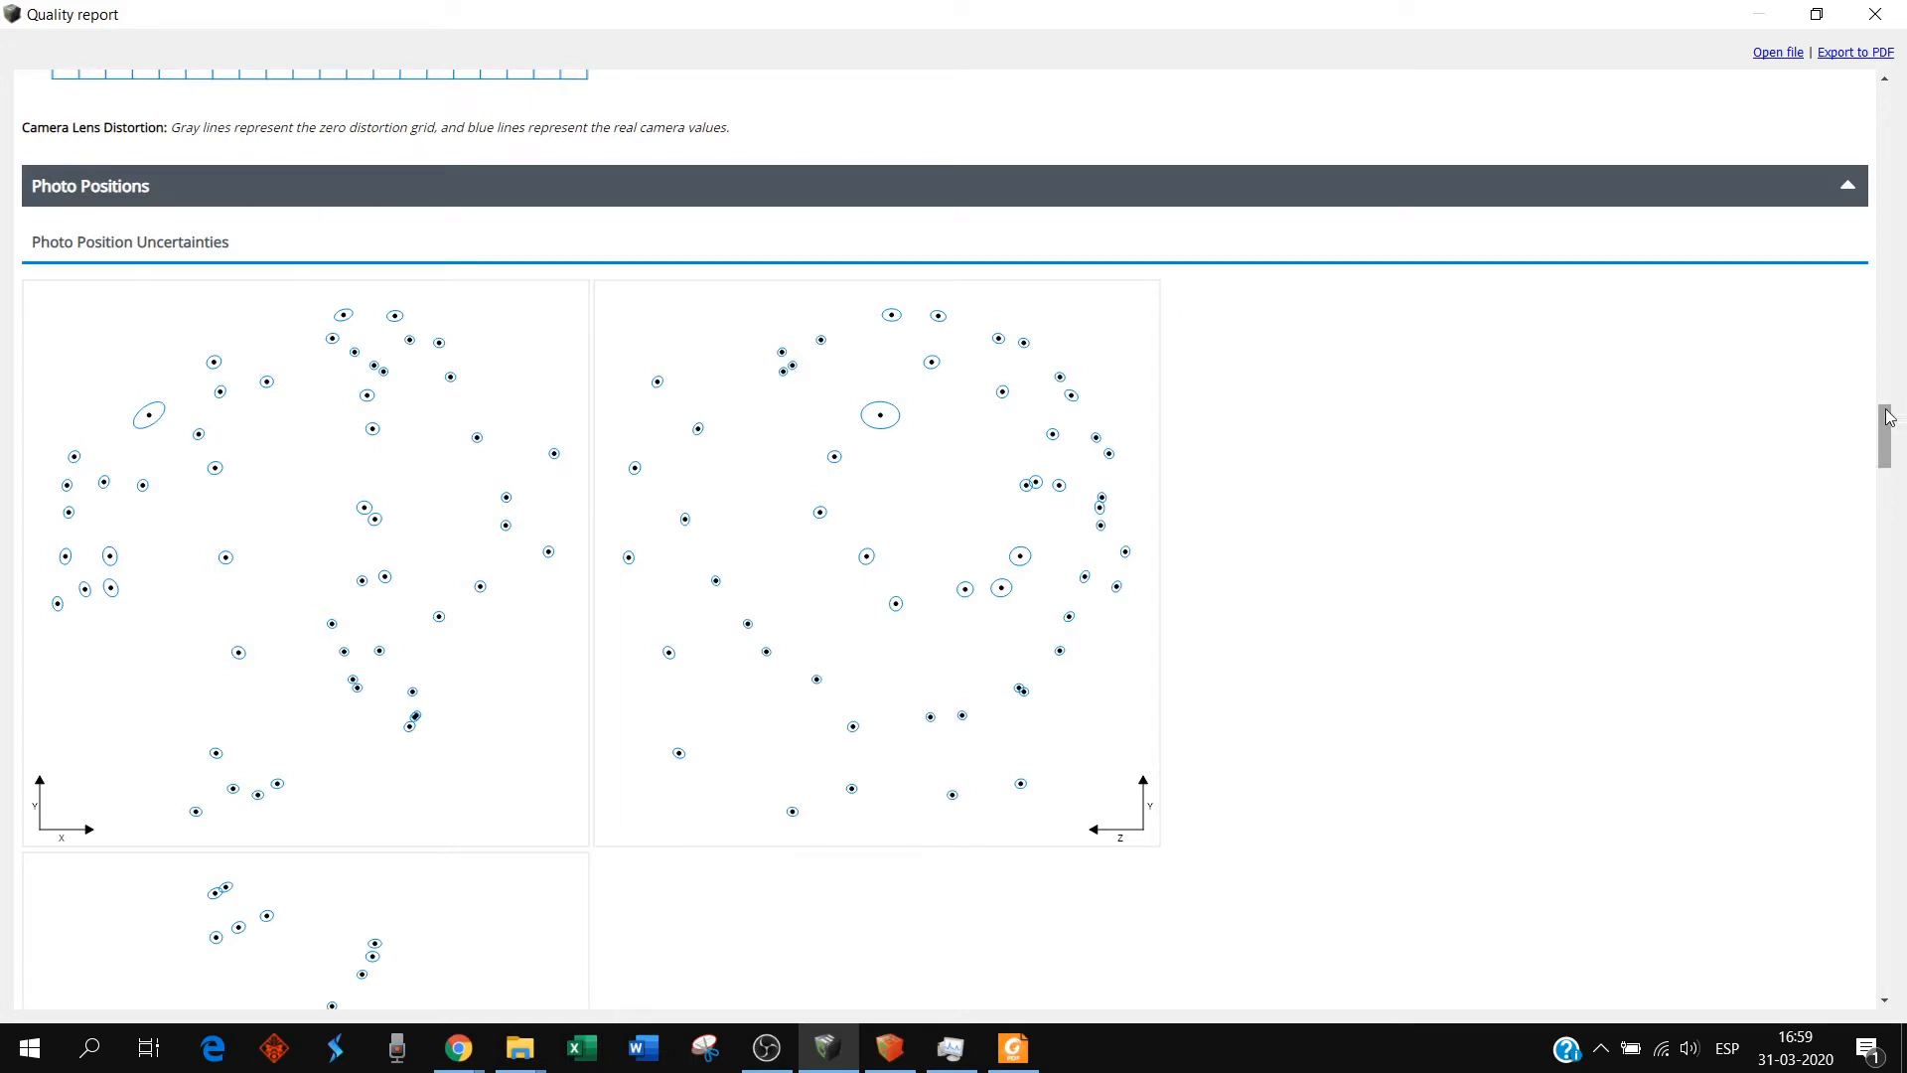
{"action": "left_click_drag", "start_coordinate": [1886, 437], "coordinate": [1886, 443]}
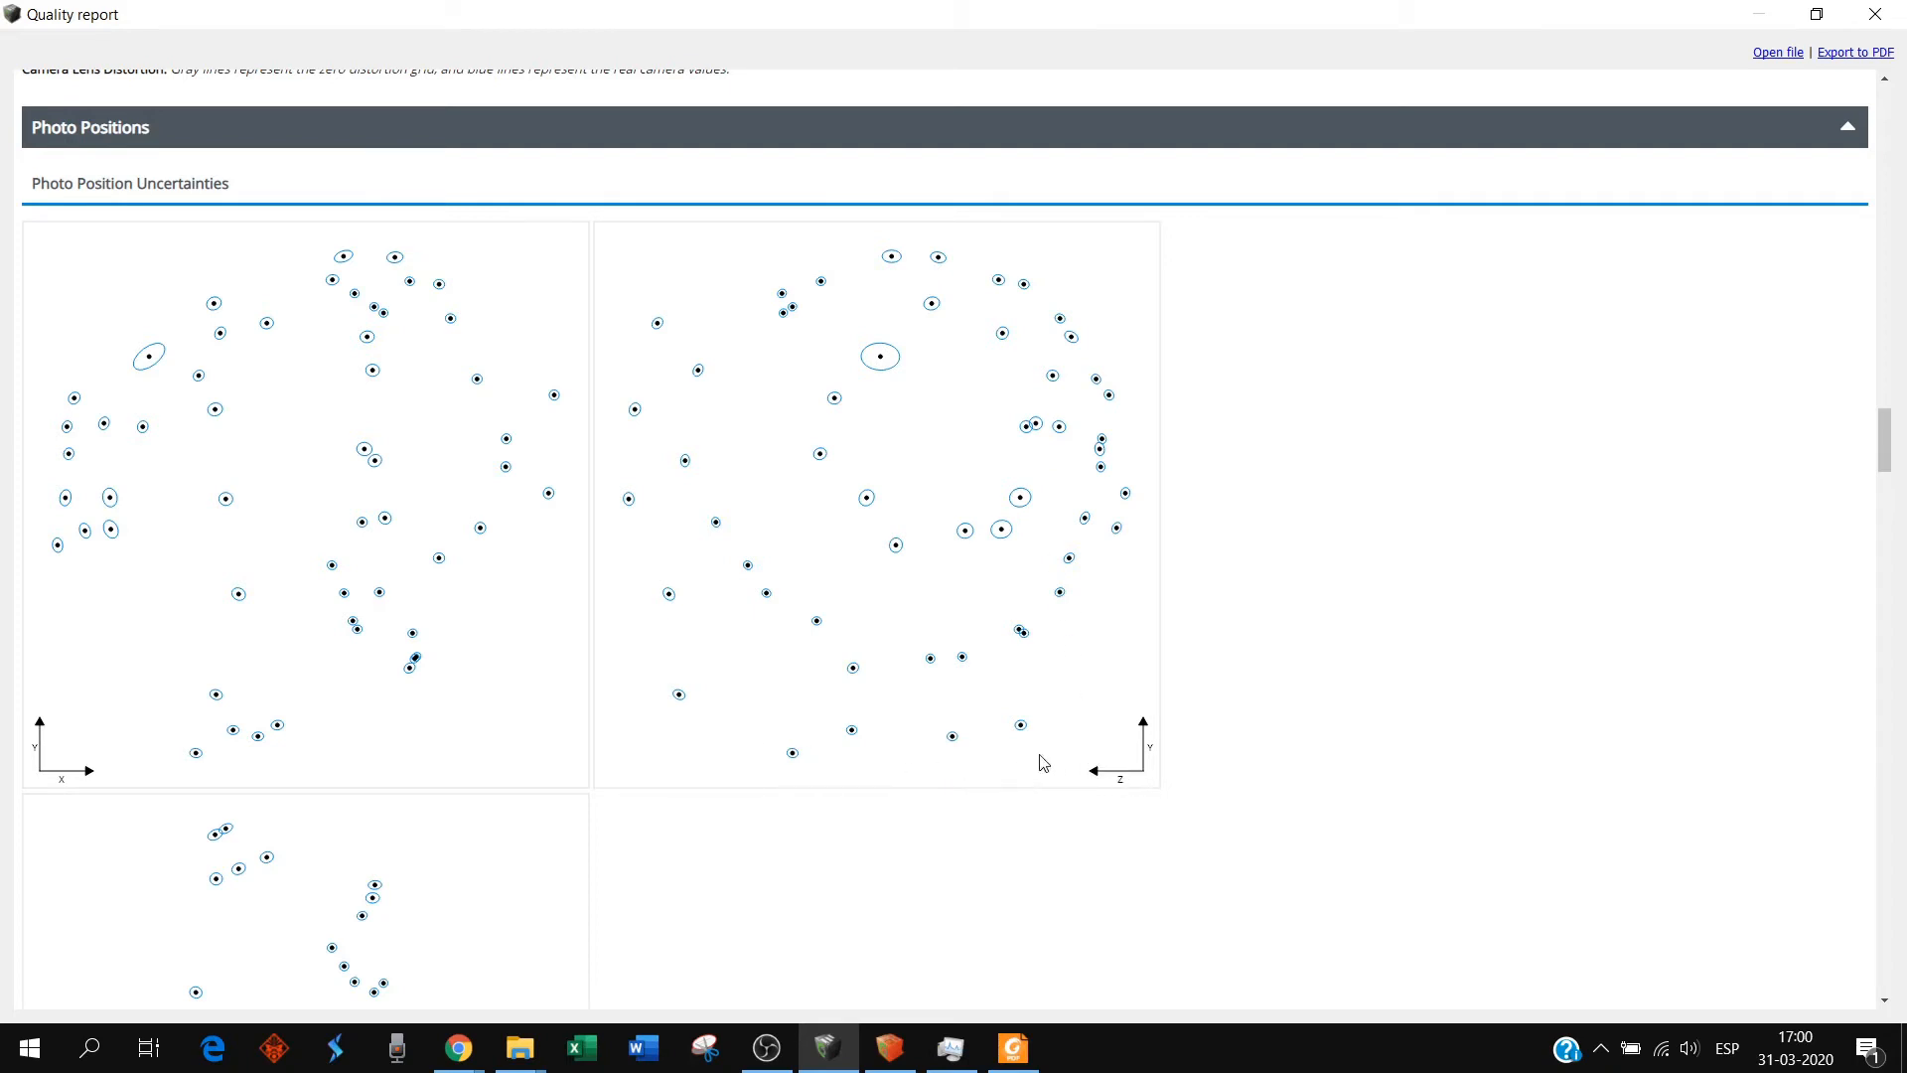
{"action": "left_click_drag", "start_coordinate": [1887, 437], "coordinate": [1891, 531]}
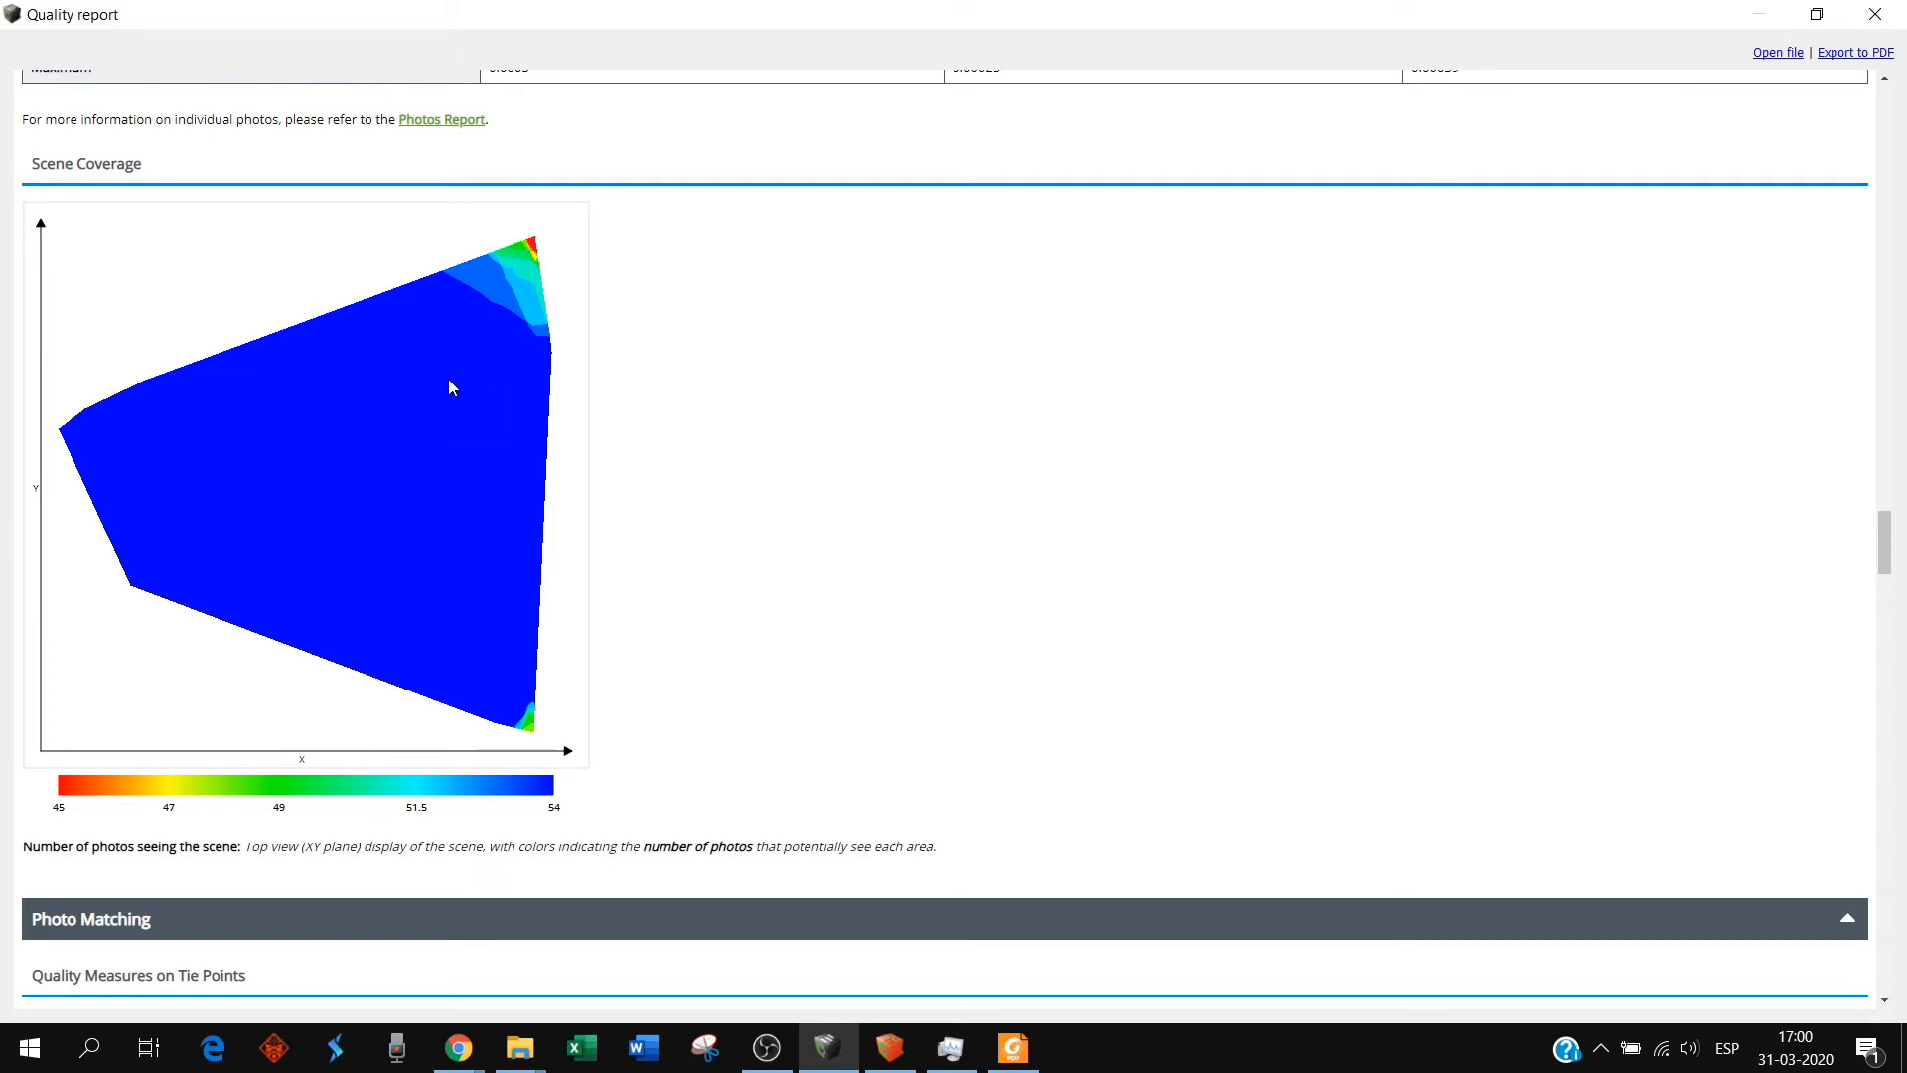
{"action": "scroll", "coordinate": [1885, 526], "scroll_direction": "down", "scroll_amount": 1}
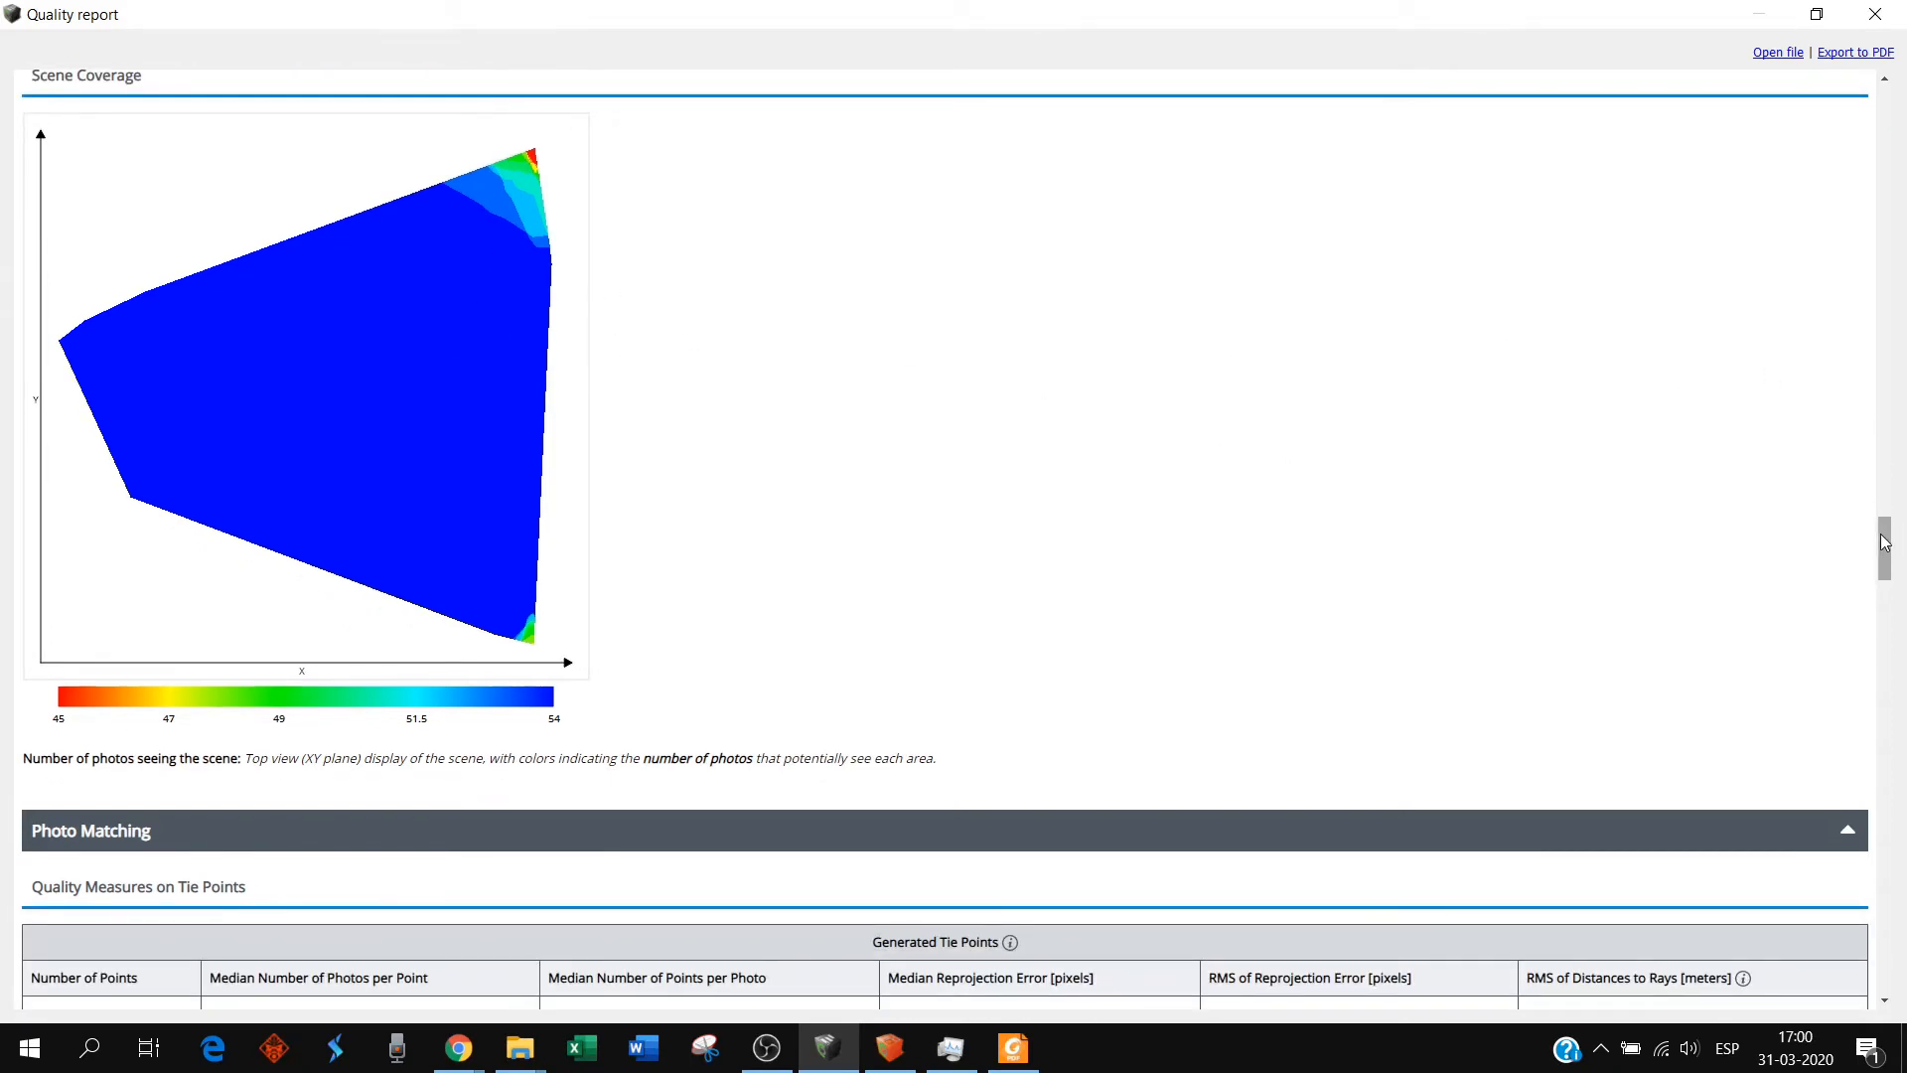
{"action": "left_click_drag", "start_coordinate": [1882, 537], "coordinate": [1885, 548]}
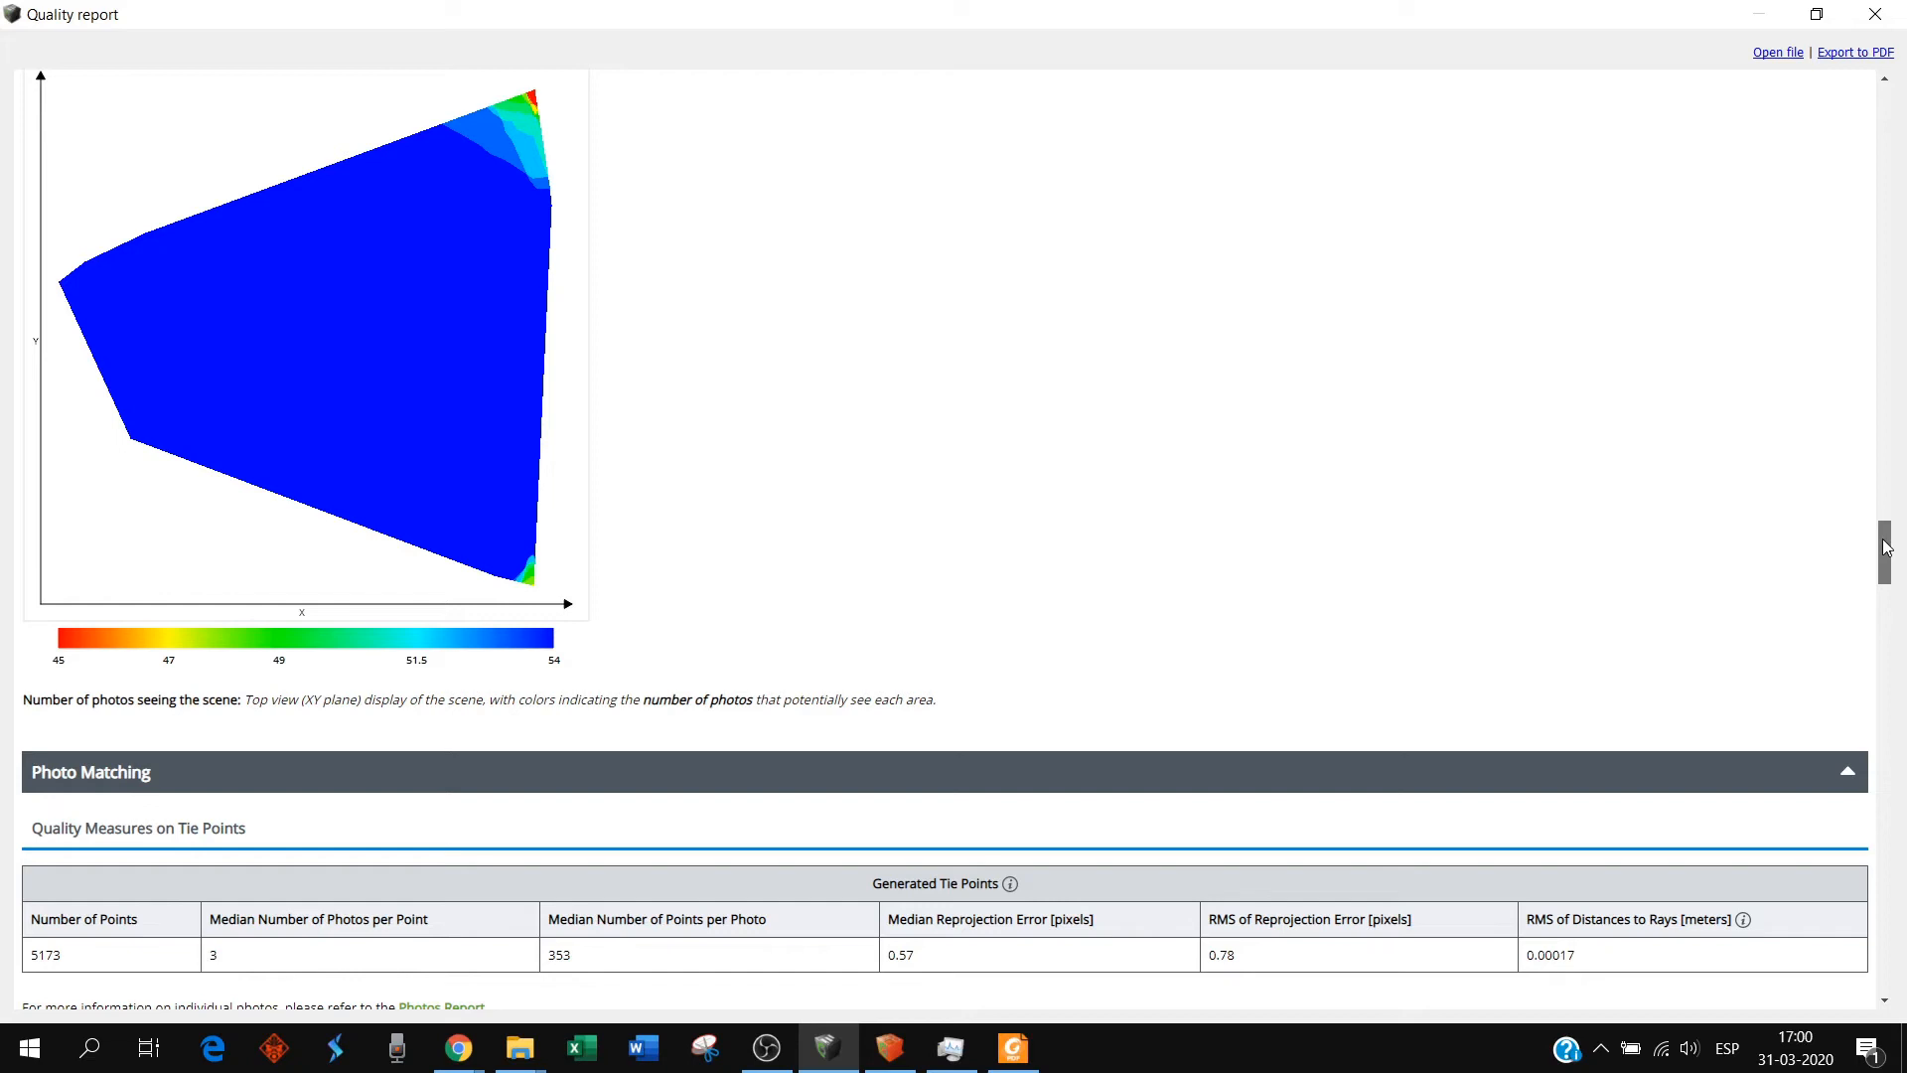
- Examine the tie point position uncertainties and the number of photos observing the tie points, then return to the start of the report
{"action": "left_click_drag", "start_coordinate": [1885, 547], "coordinate": [1893, 641]}
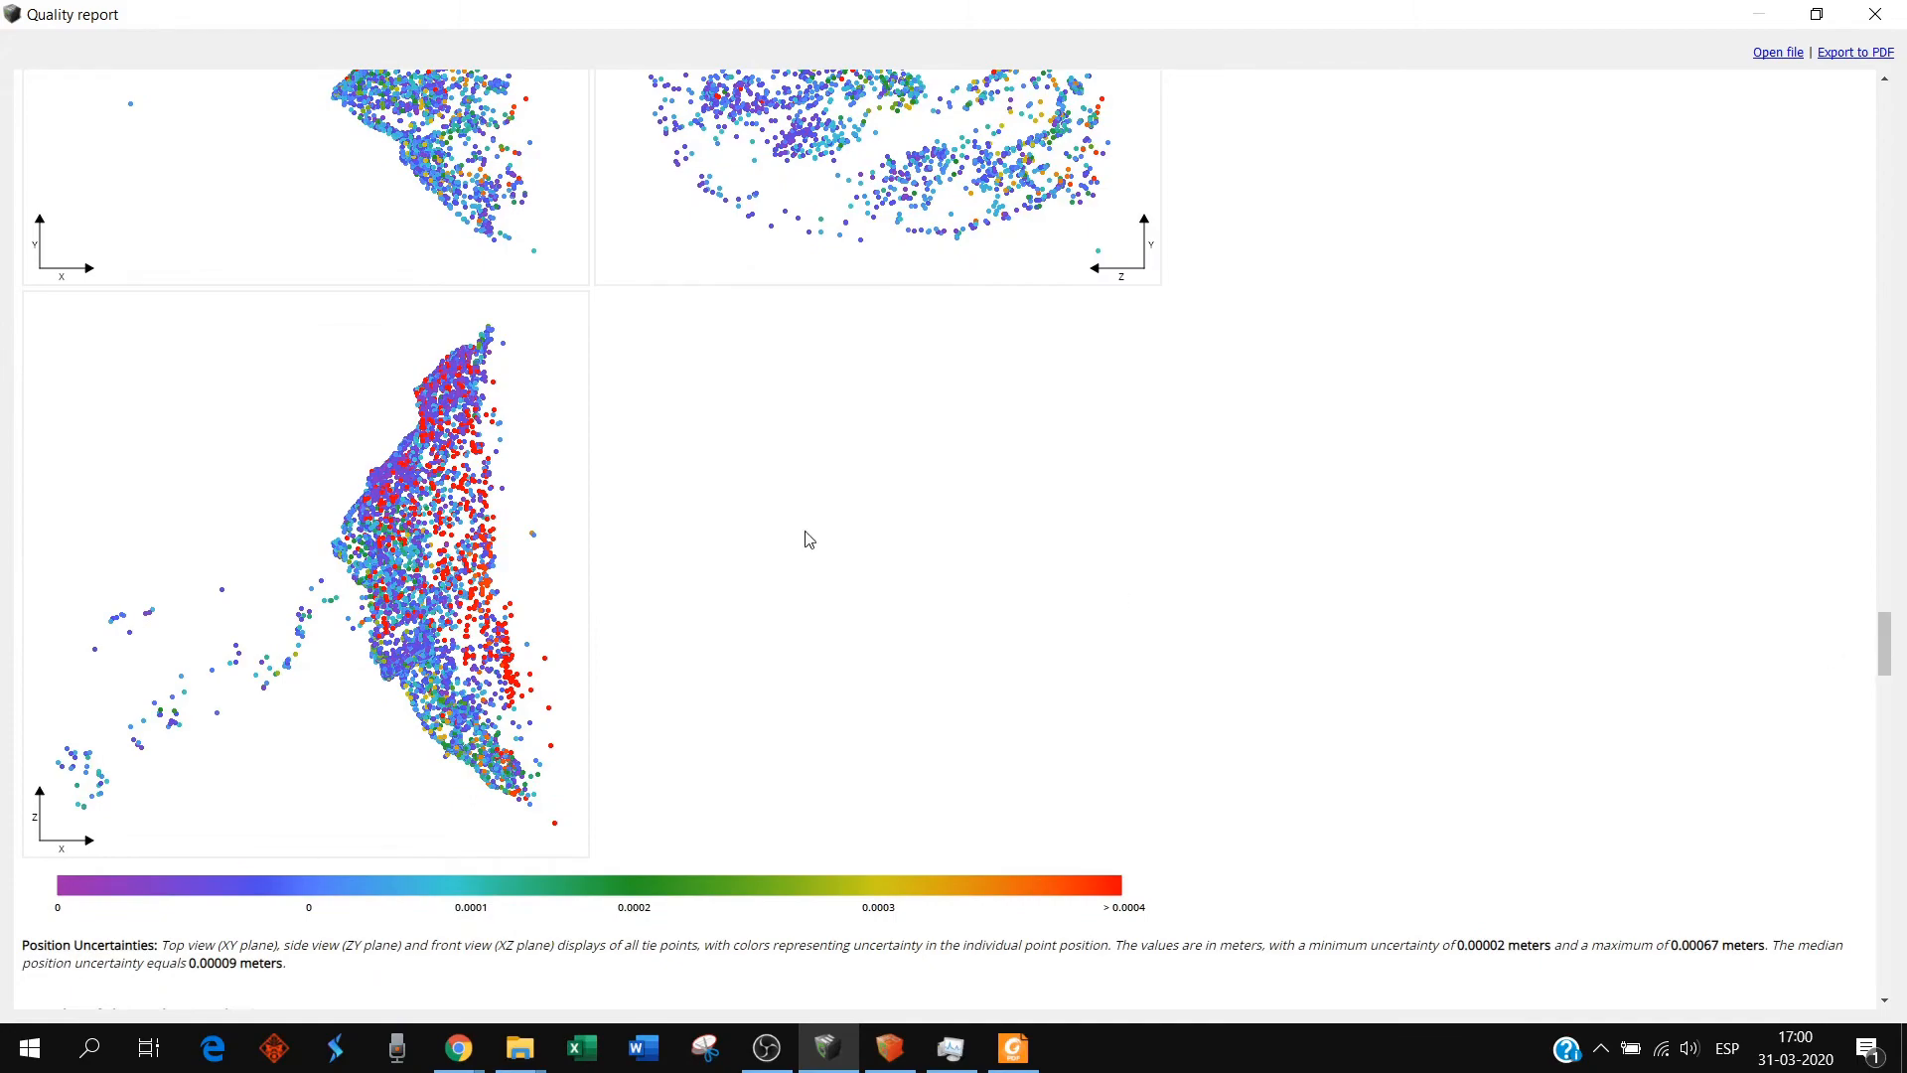
{"action": "scroll", "coordinate": [779, 530], "scroll_direction": "up", "scroll_amount": 5}
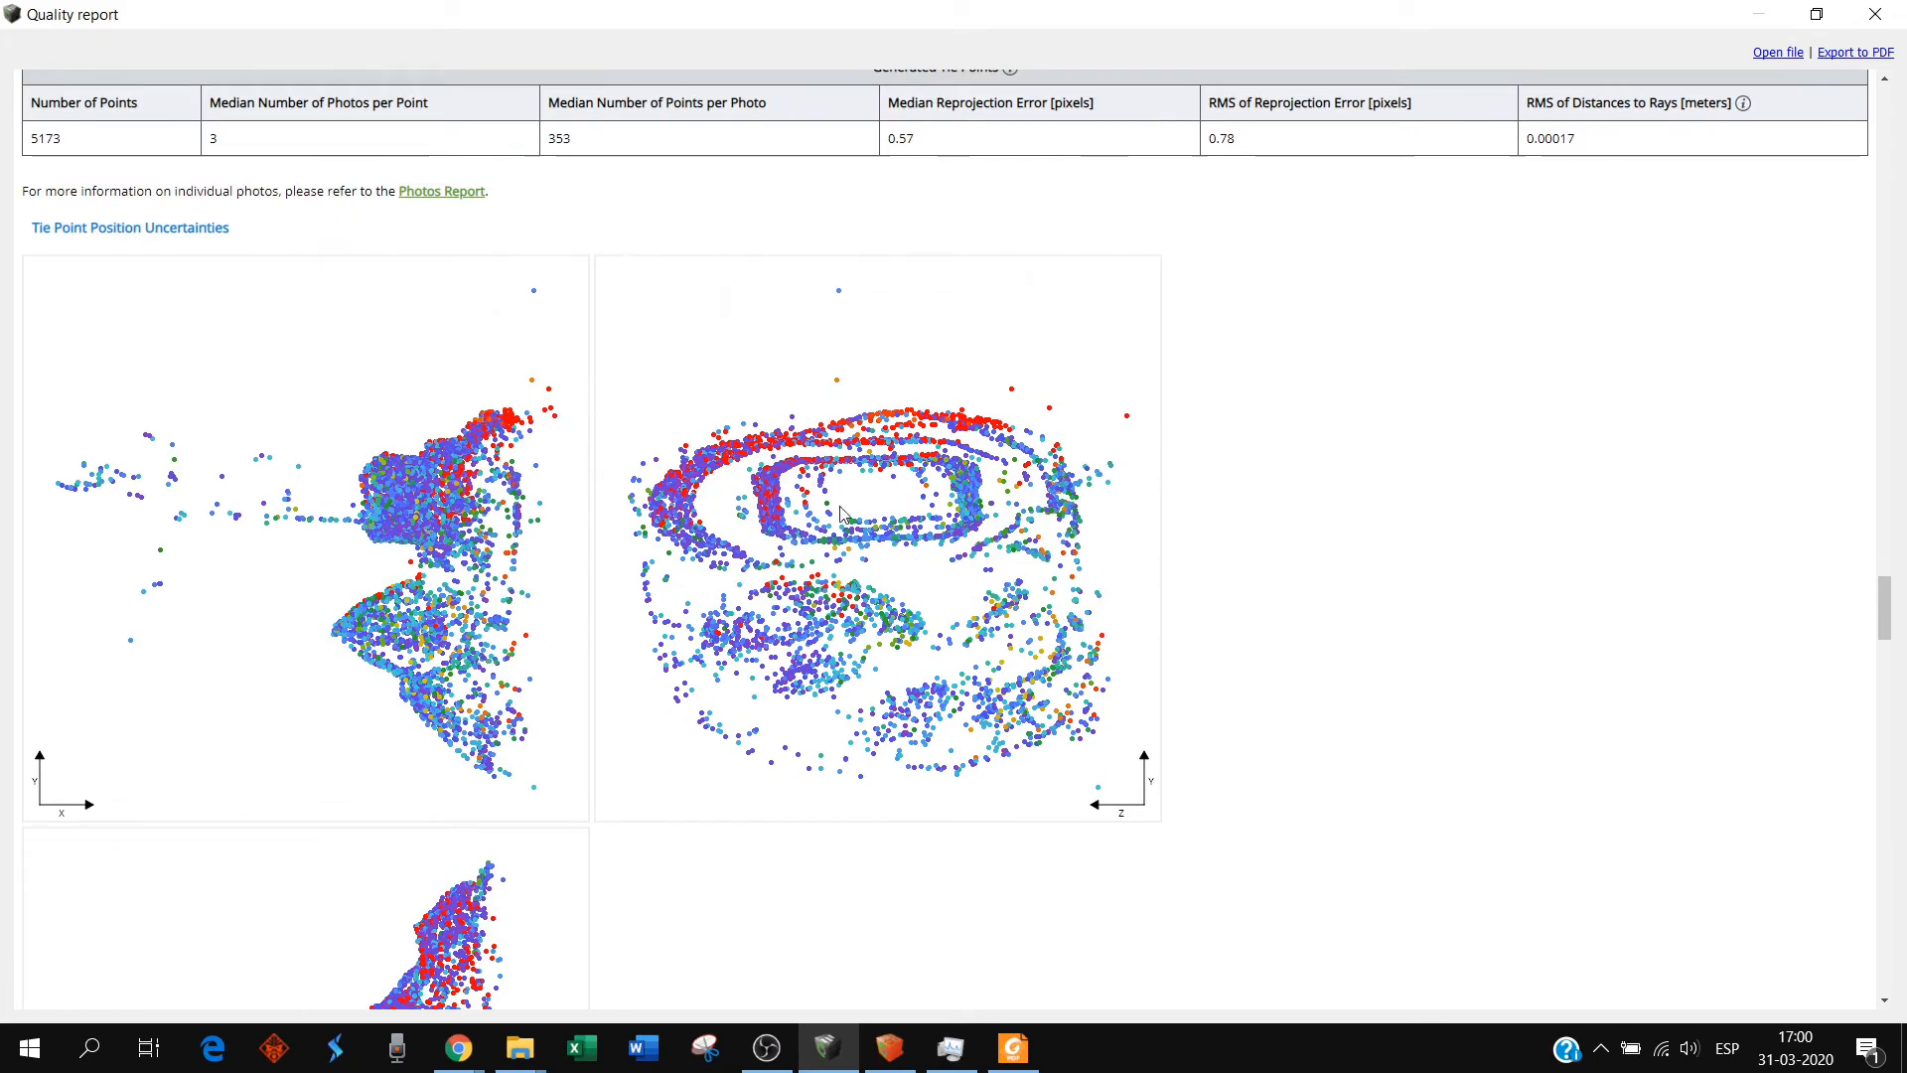
{"action": "scroll", "coordinate": [841, 512], "scroll_direction": "down", "scroll_amount": 4}
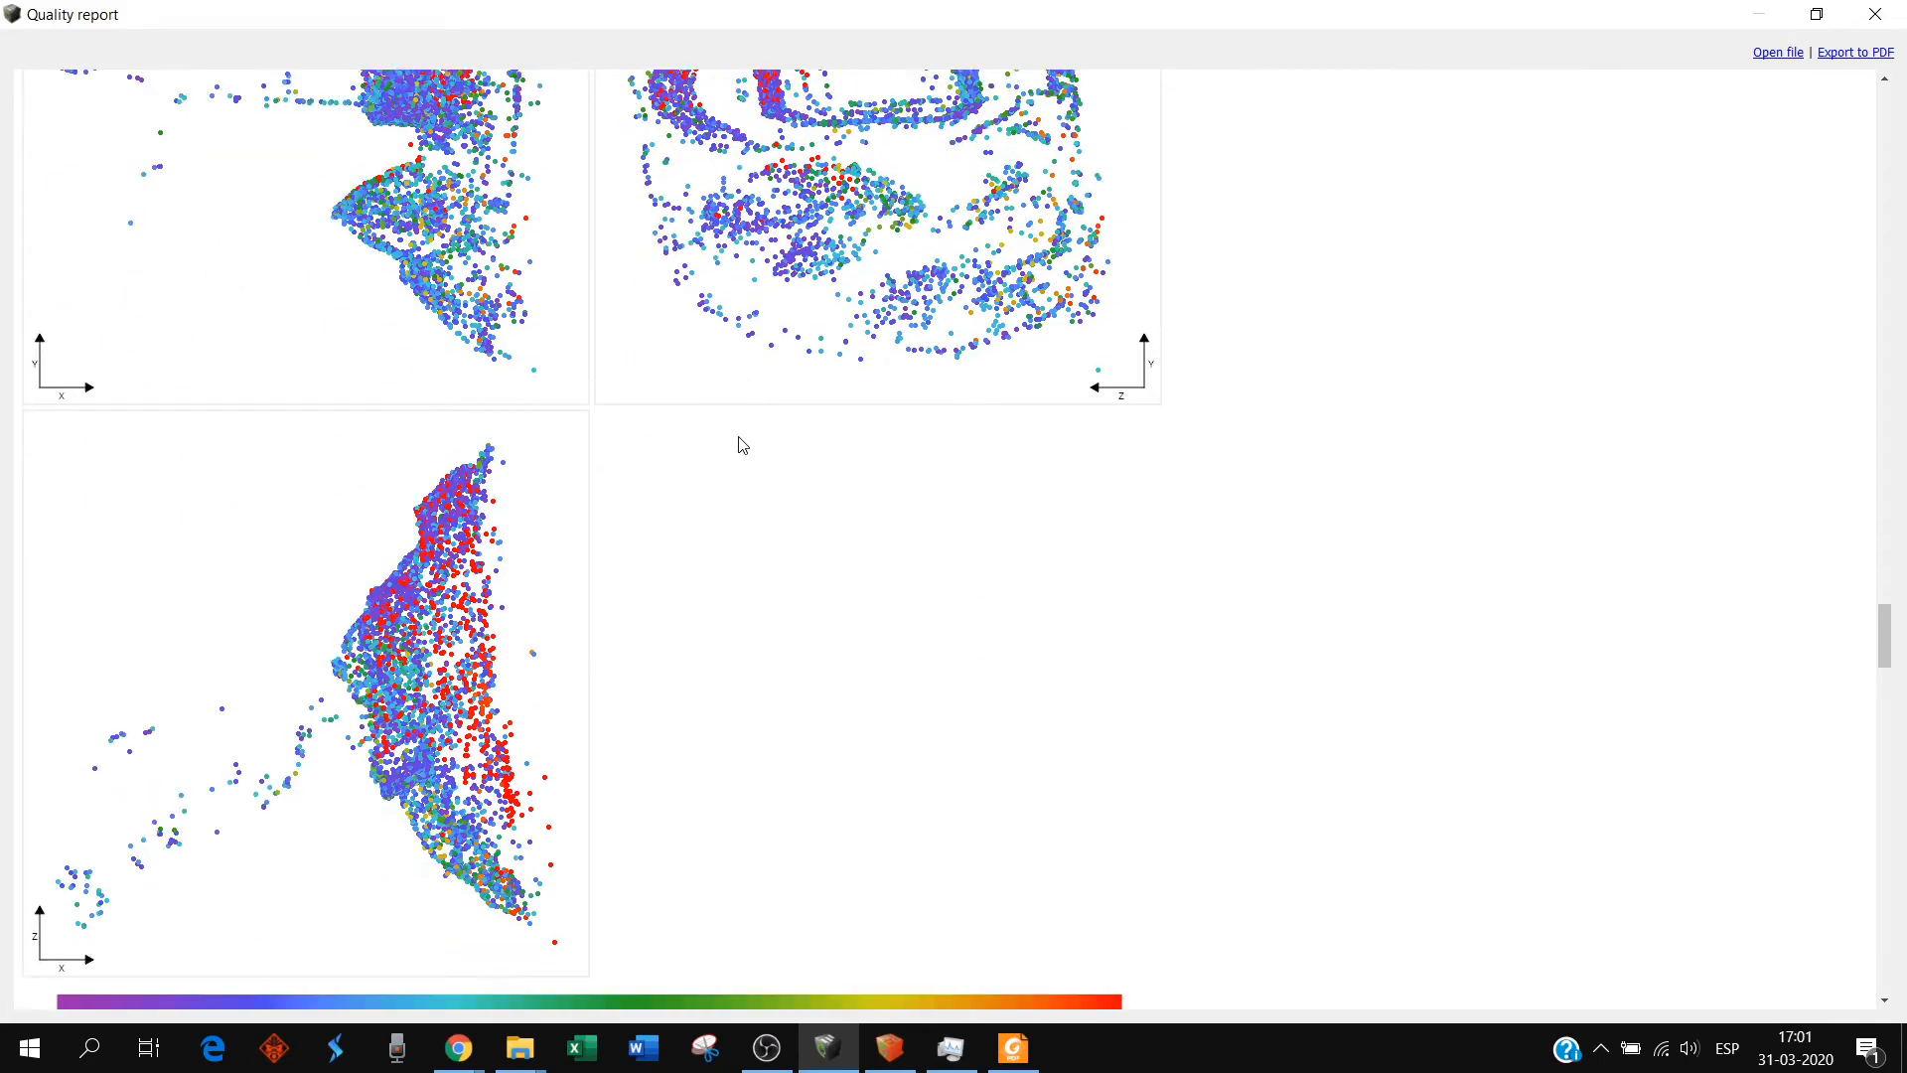
{"action": "scroll", "coordinate": [742, 444], "scroll_direction": "down", "scroll_amount": 3}
{"action": "scroll", "coordinate": [742, 444], "scroll_direction": "down", "scroll_amount": 3}
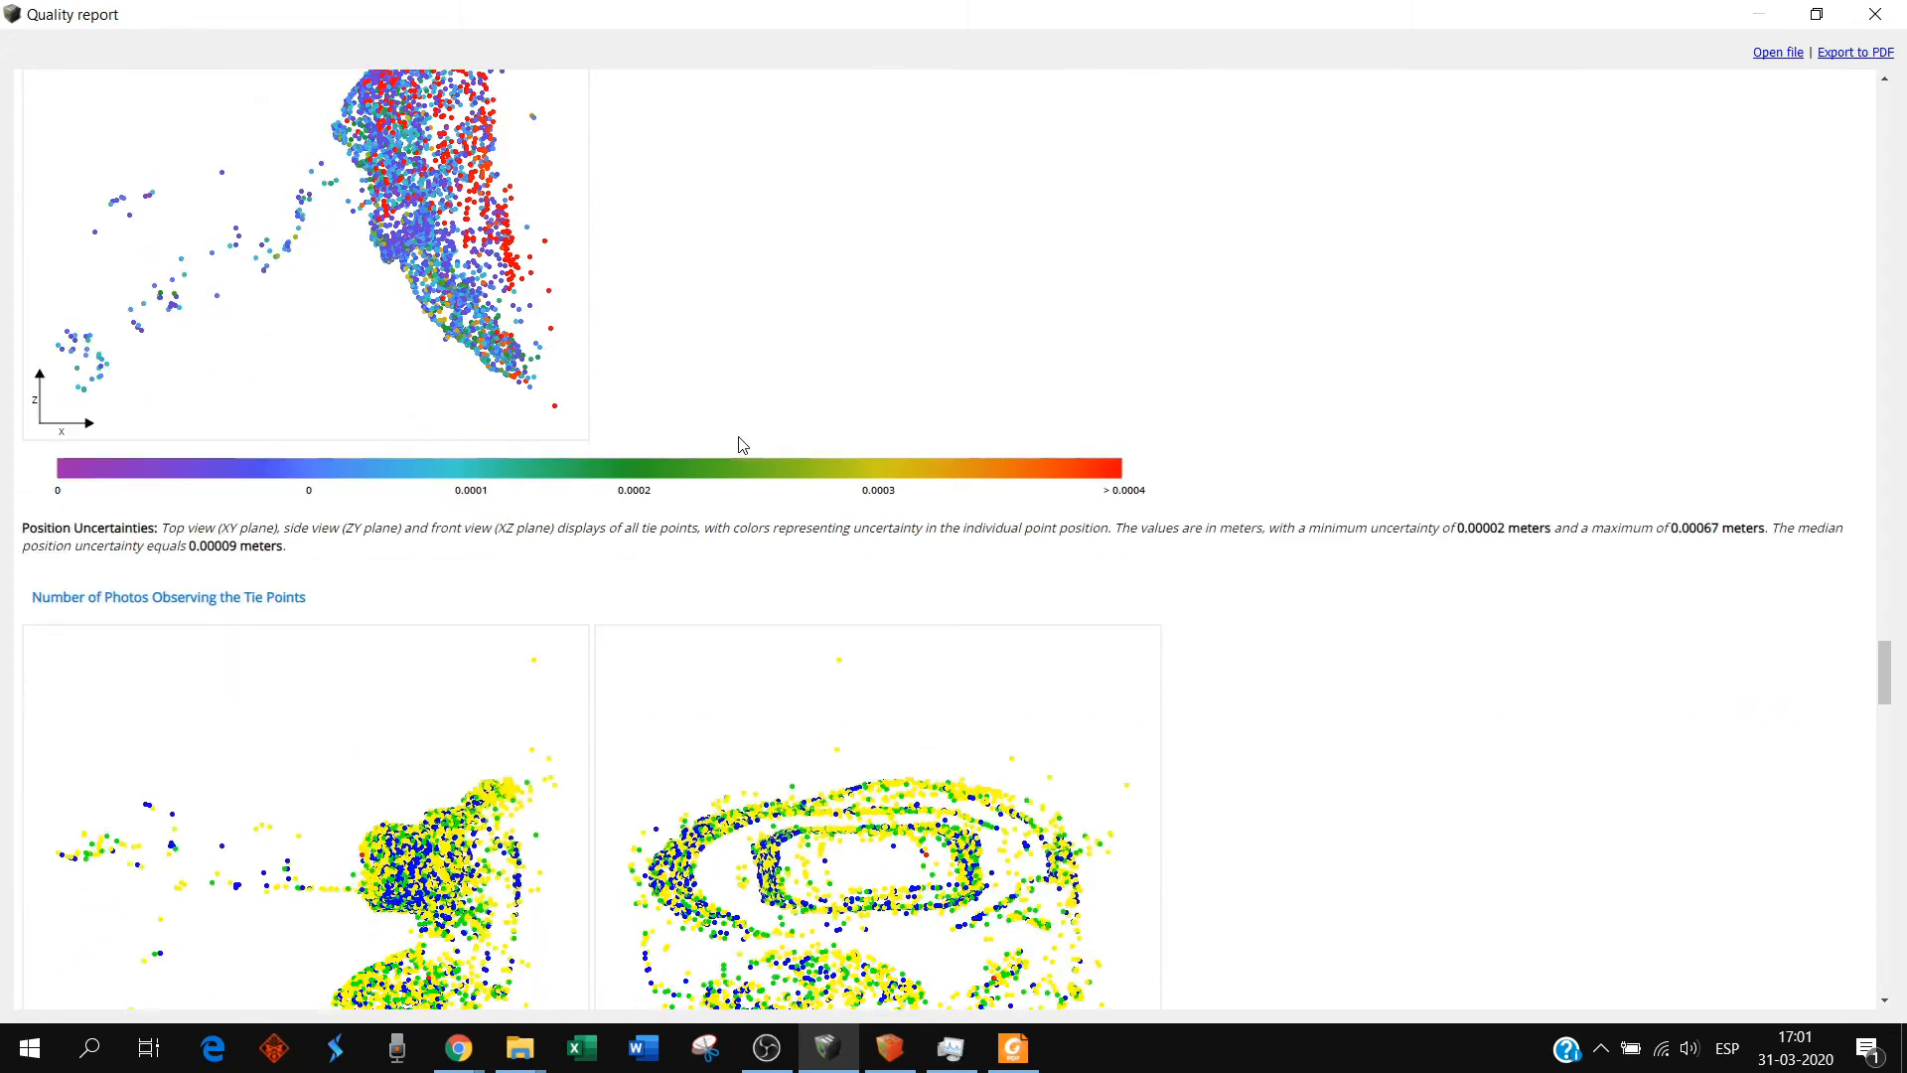
{"action": "scroll", "coordinate": [742, 444], "scroll_direction": "down", "scroll_amount": 2}
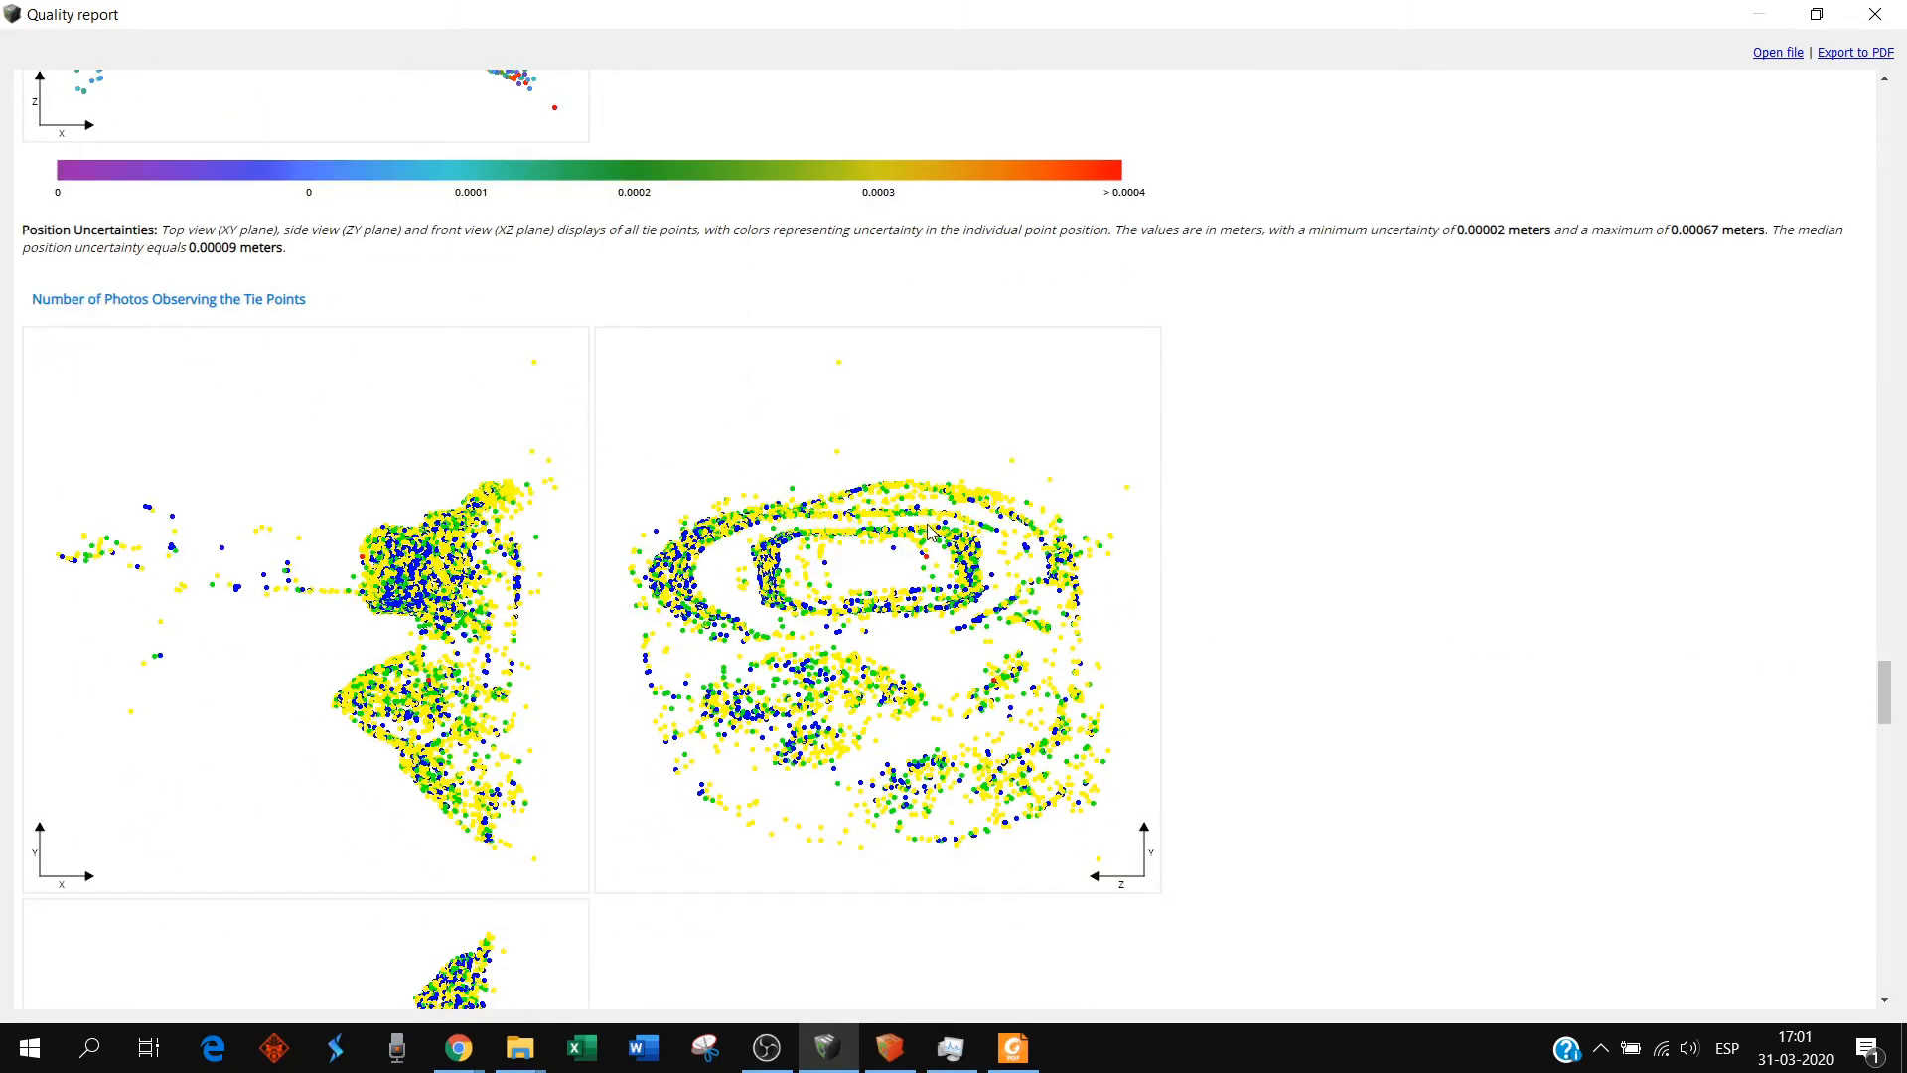
{"action": "scroll", "coordinate": [928, 532], "scroll_direction": "down", "scroll_amount": 5}
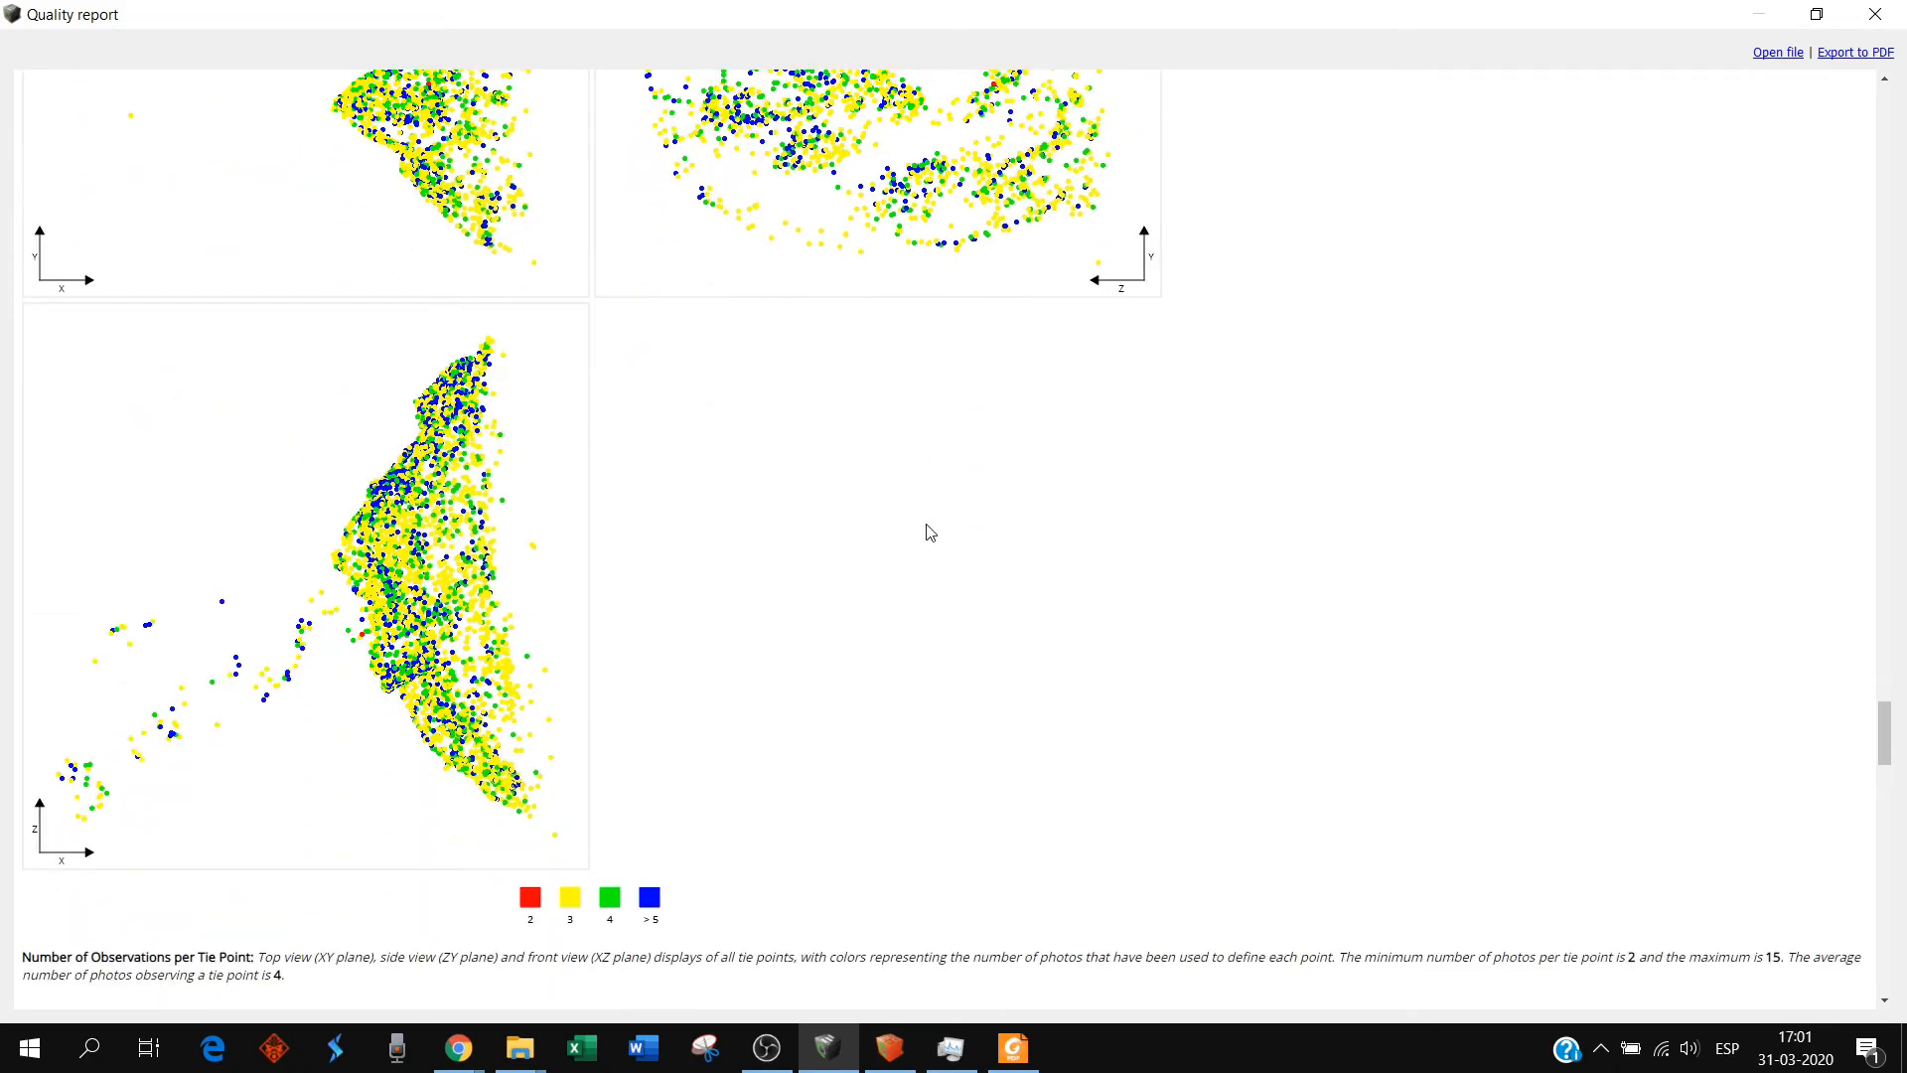
{"action": "scroll", "coordinate": [930, 533], "scroll_direction": "down", "scroll_amount": 1}
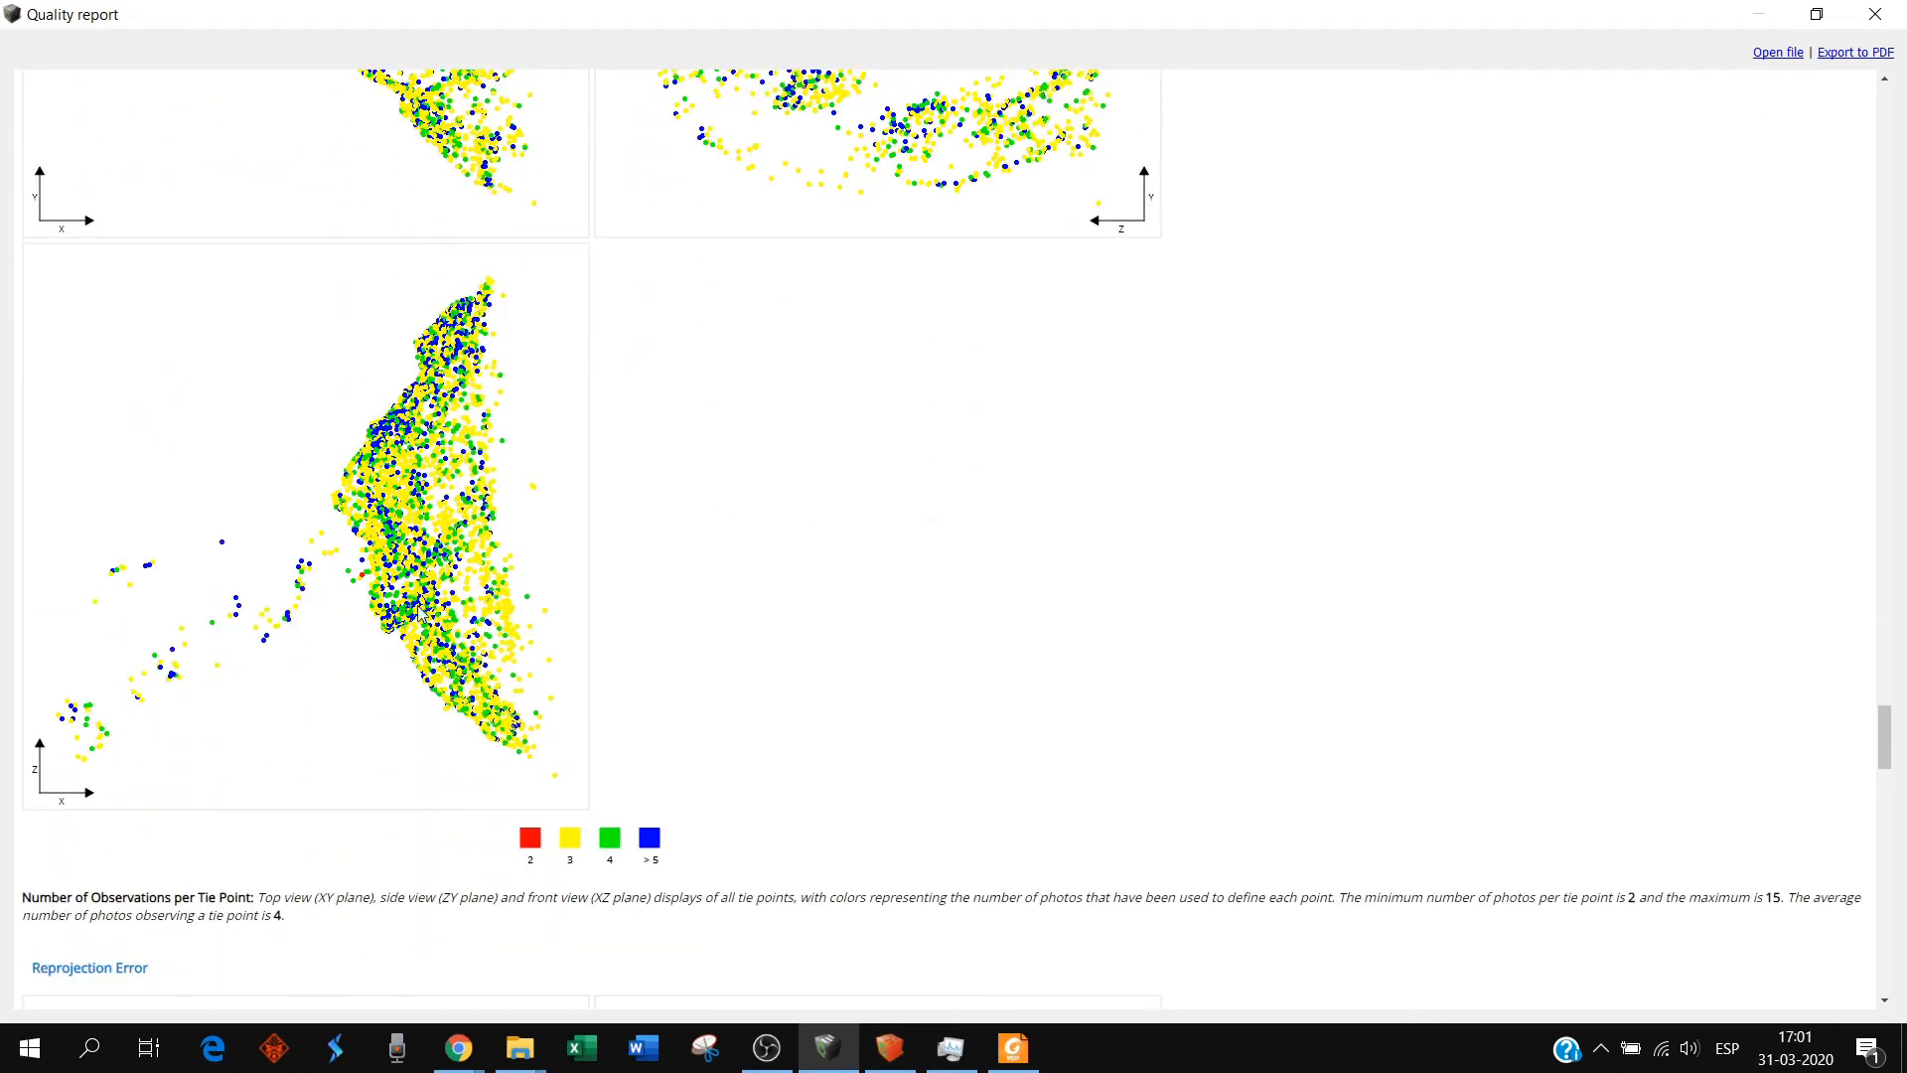
{"action": "scroll", "coordinate": [835, 482], "scroll_direction": "up", "scroll_amount": 3}
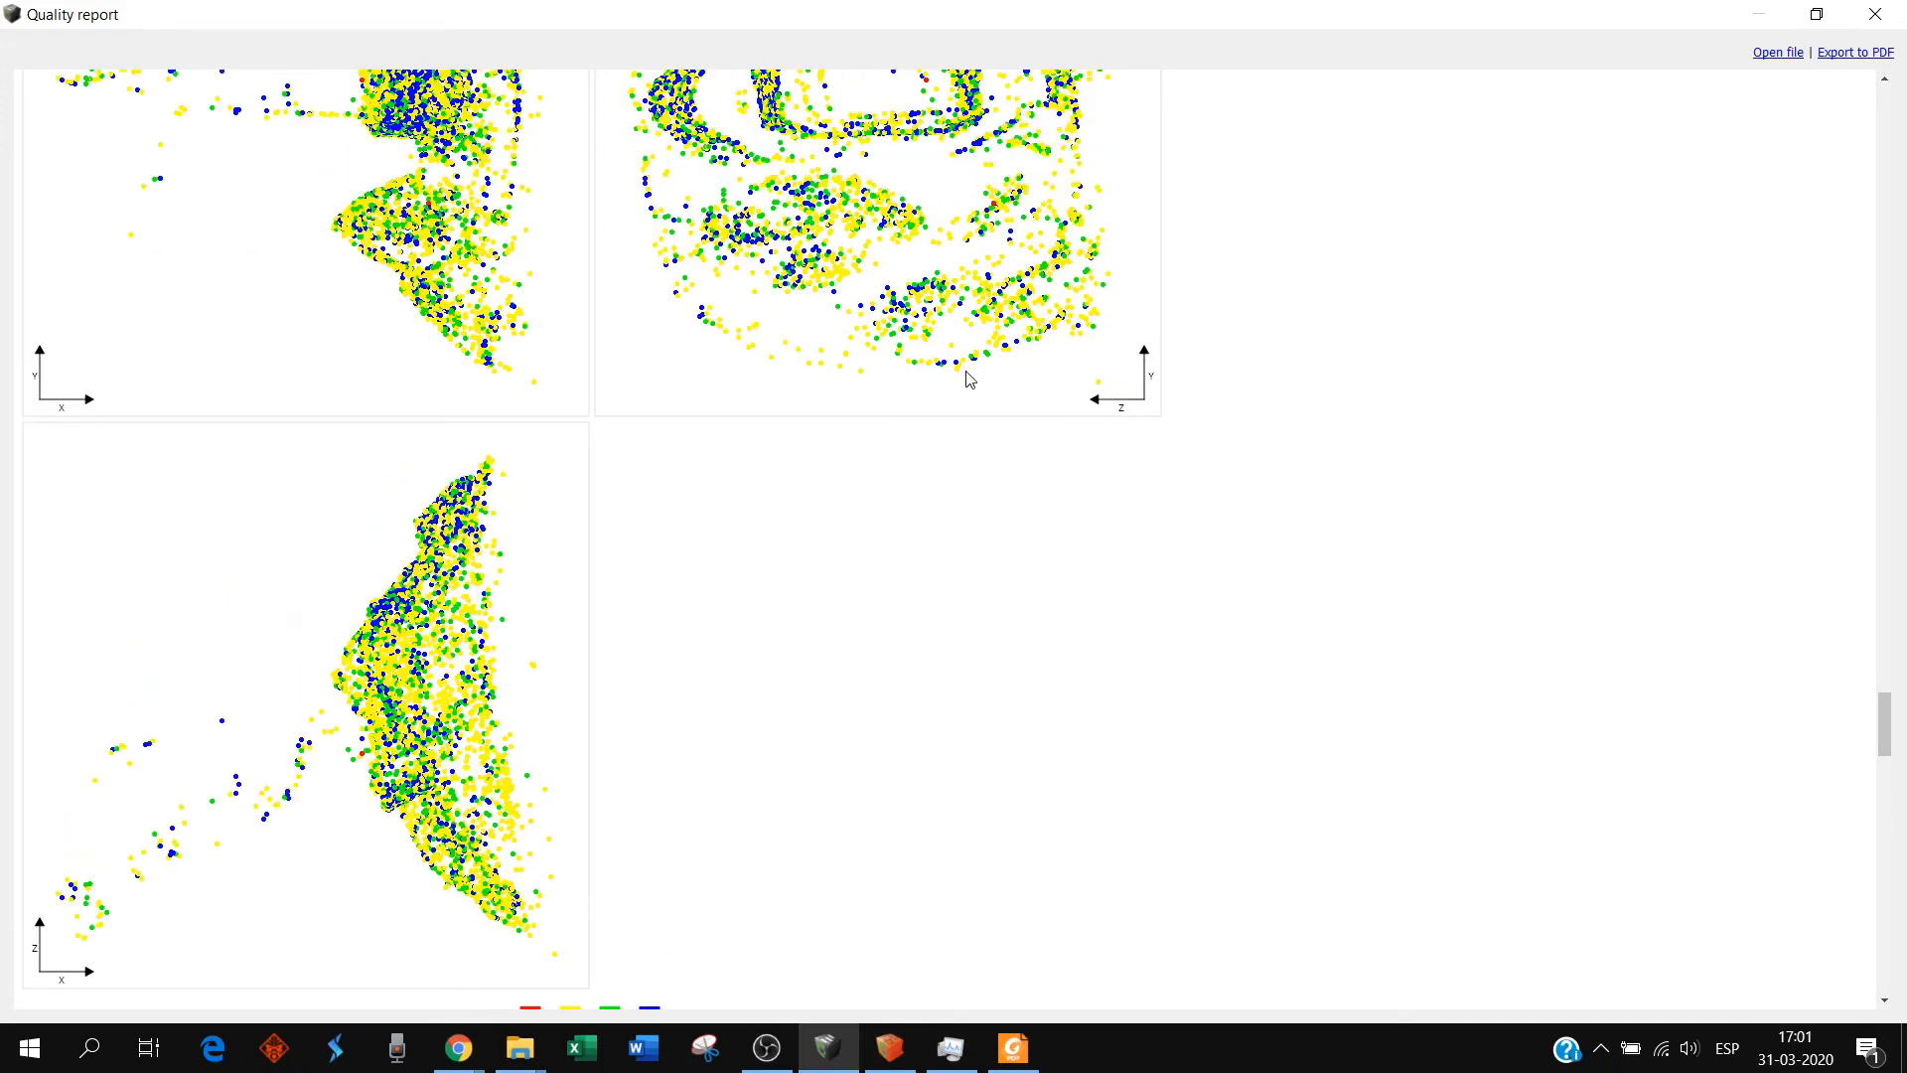
{"action": "scroll", "coordinate": [969, 388], "scroll_direction": "up", "scroll_amount": 3}
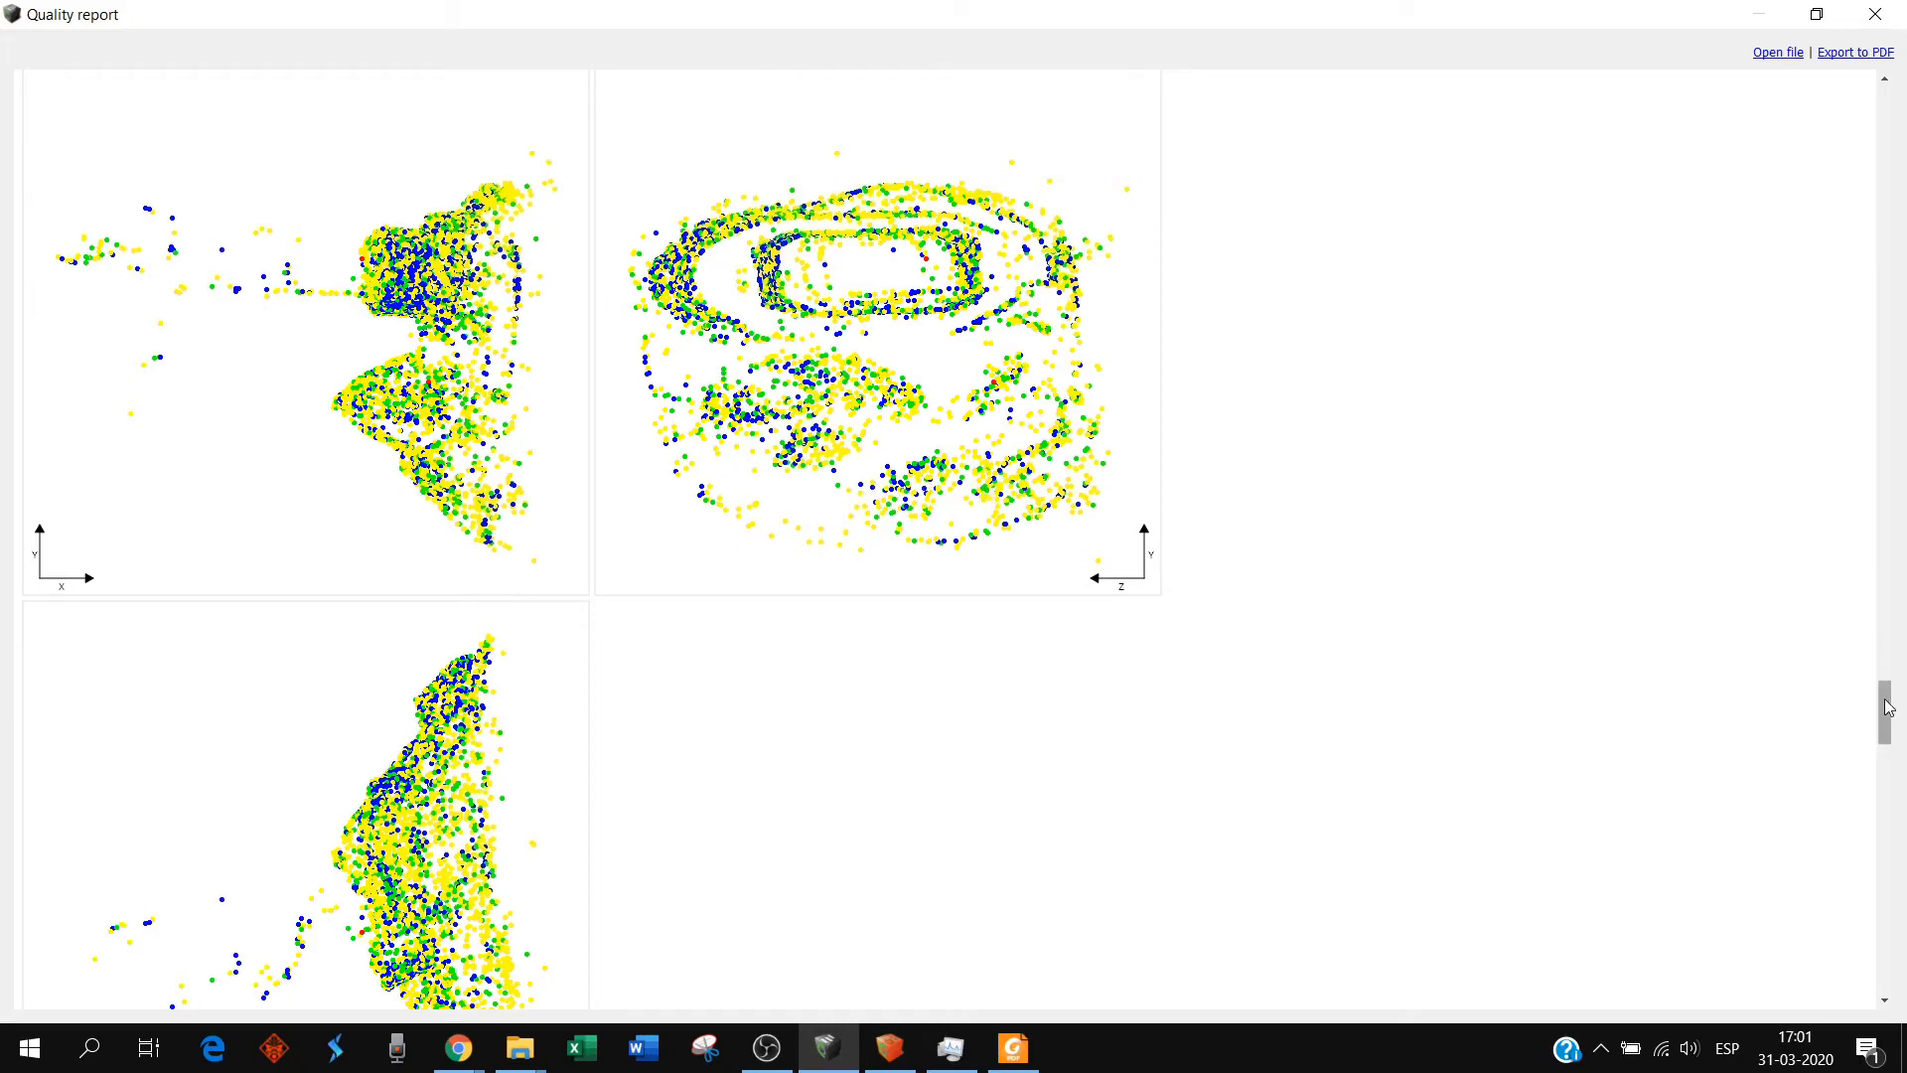
{"action": "left_click_drag", "start_coordinate": [1883, 708], "coordinate": [1884, 119]}
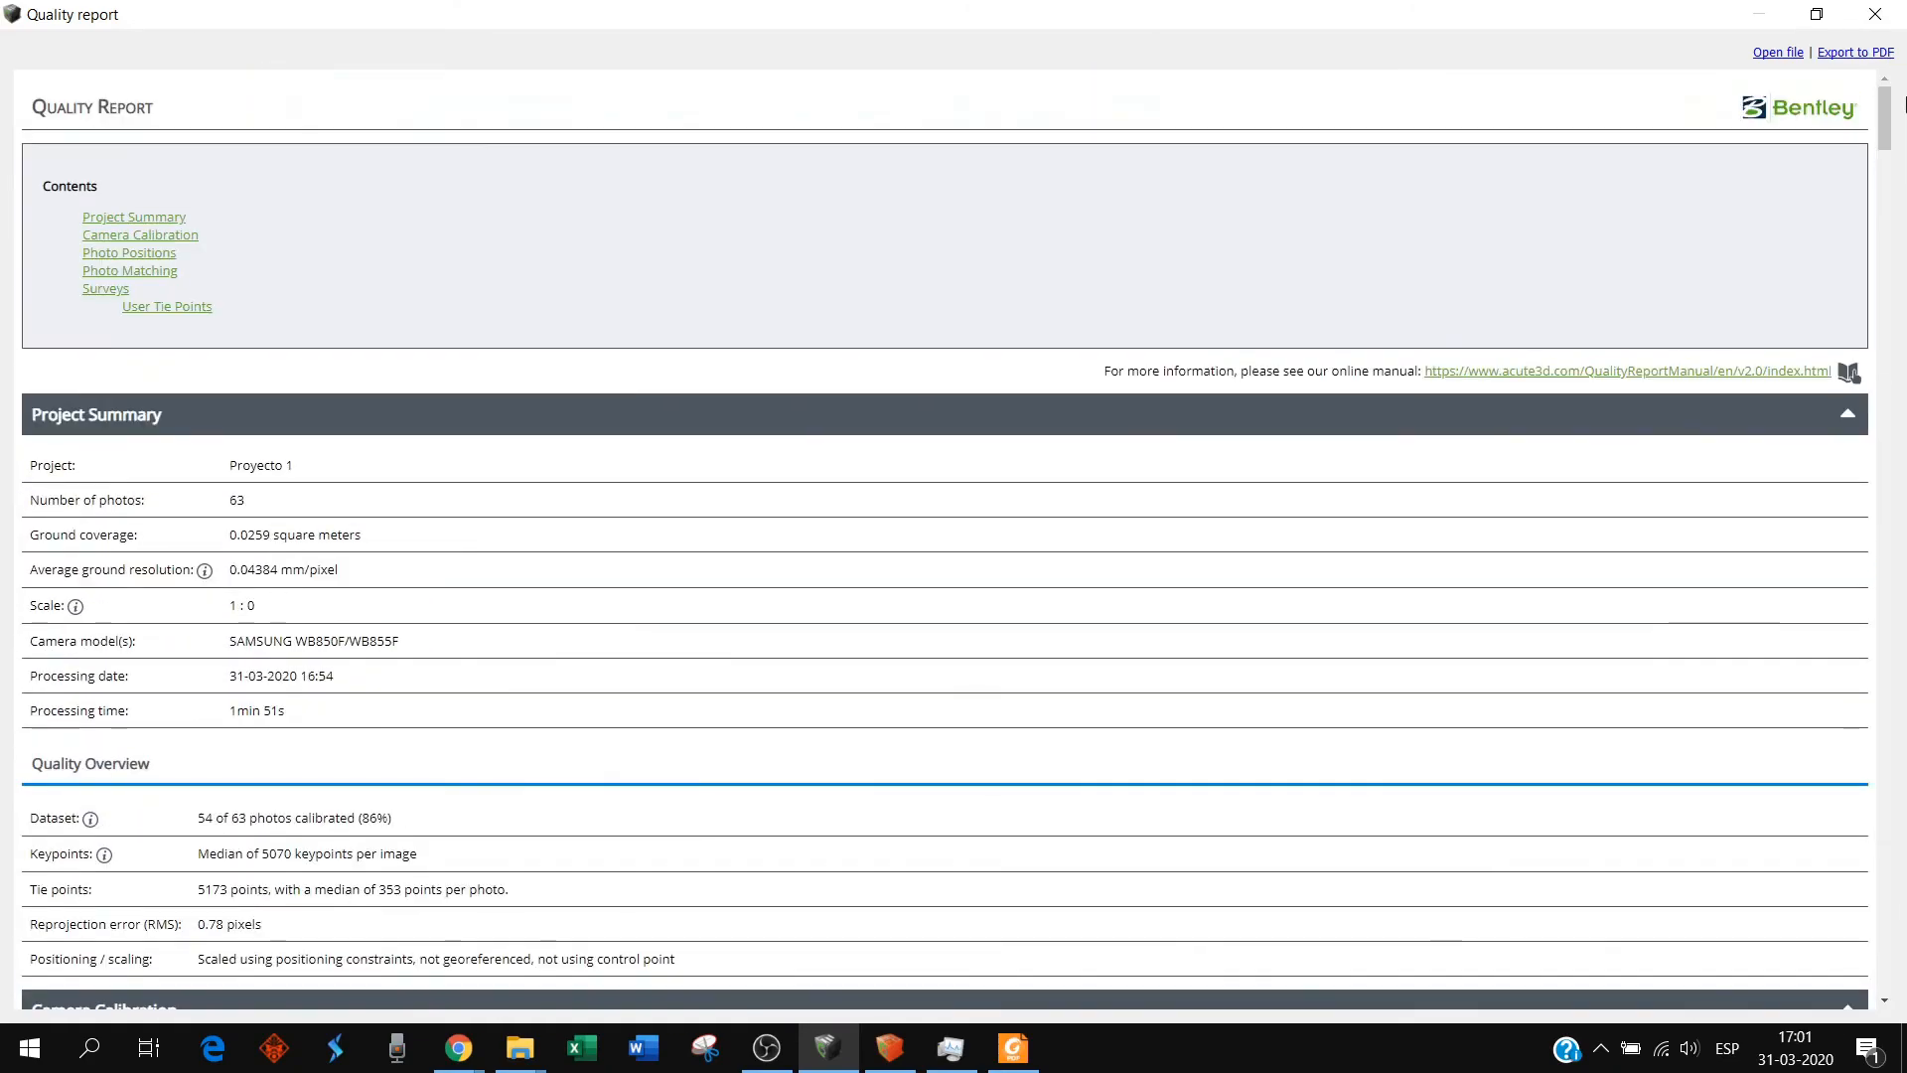
- Export the quality report as the PDF file "Aerotriangulacion - Quality Report" into the Modelo3D folder
{"action": "left_click", "coordinate": [1855, 53]}
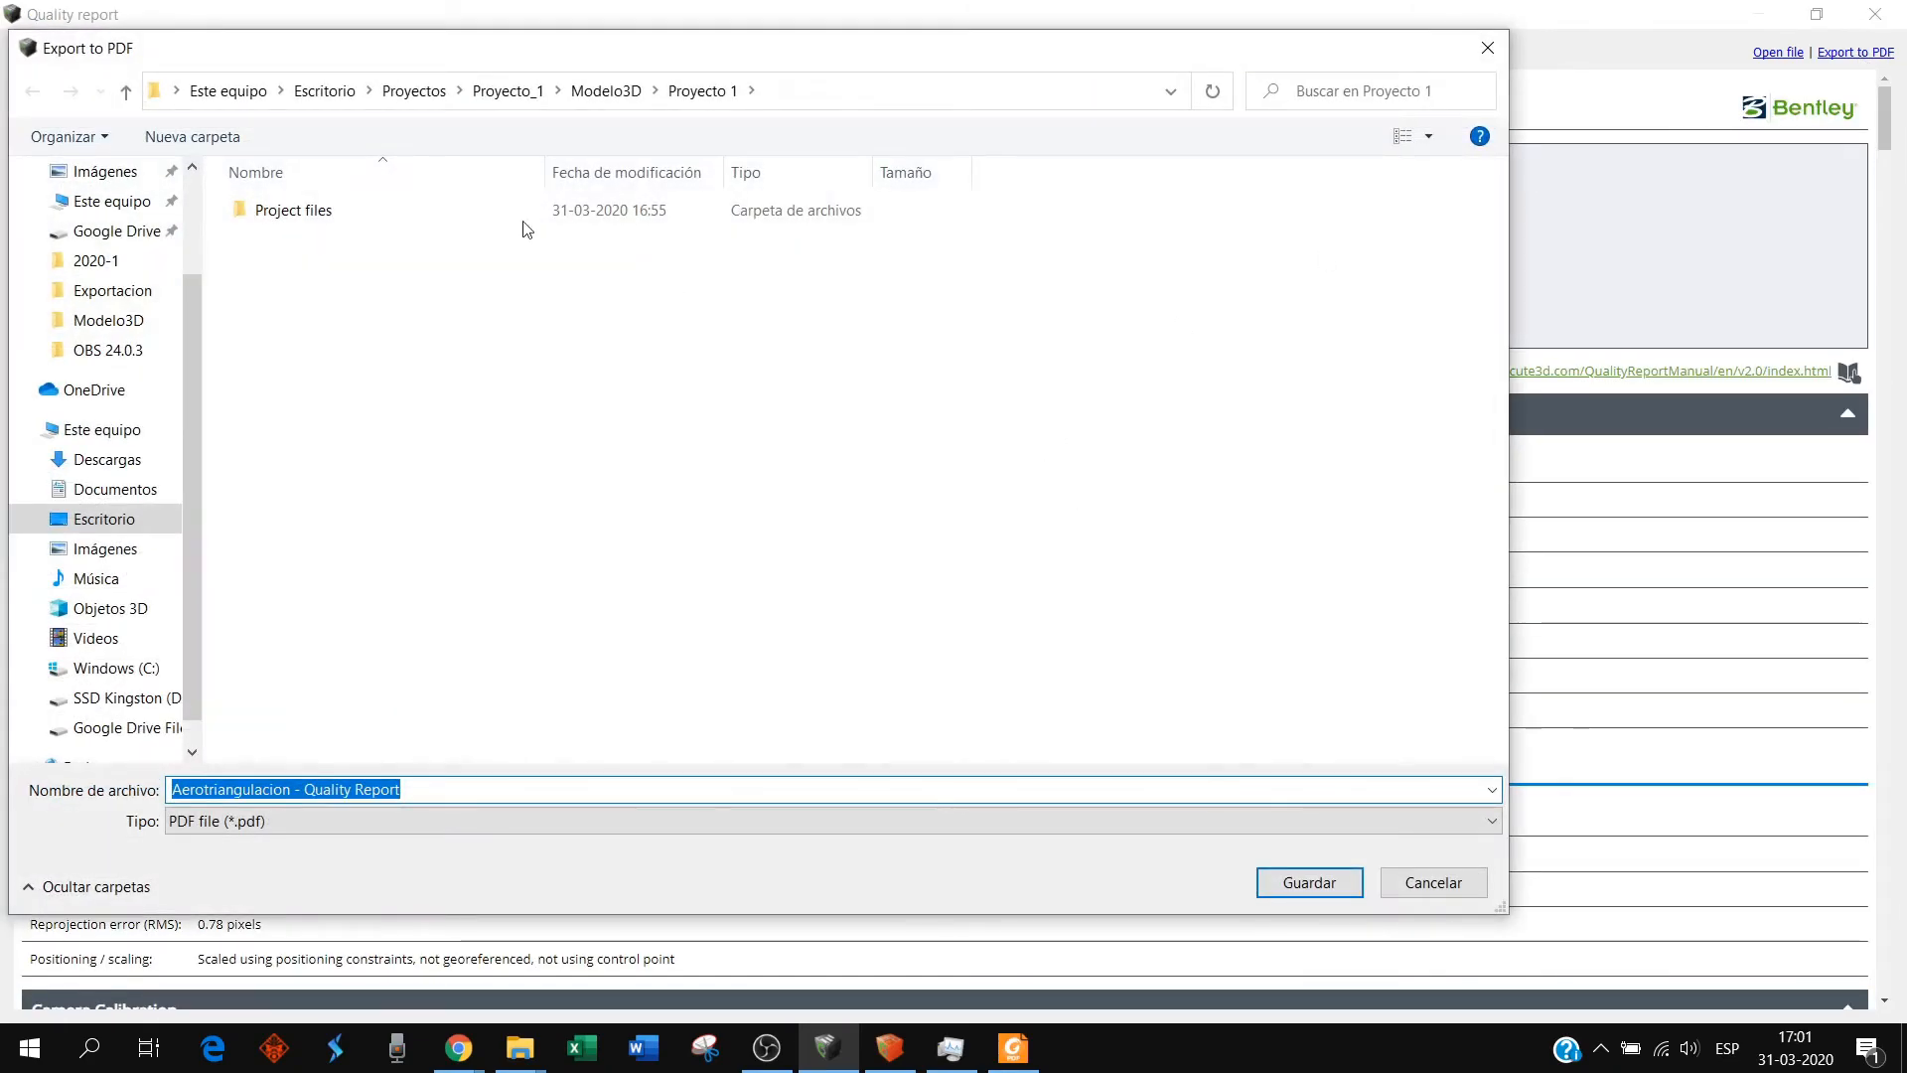
{"action": "left_click", "coordinate": [126, 91]}
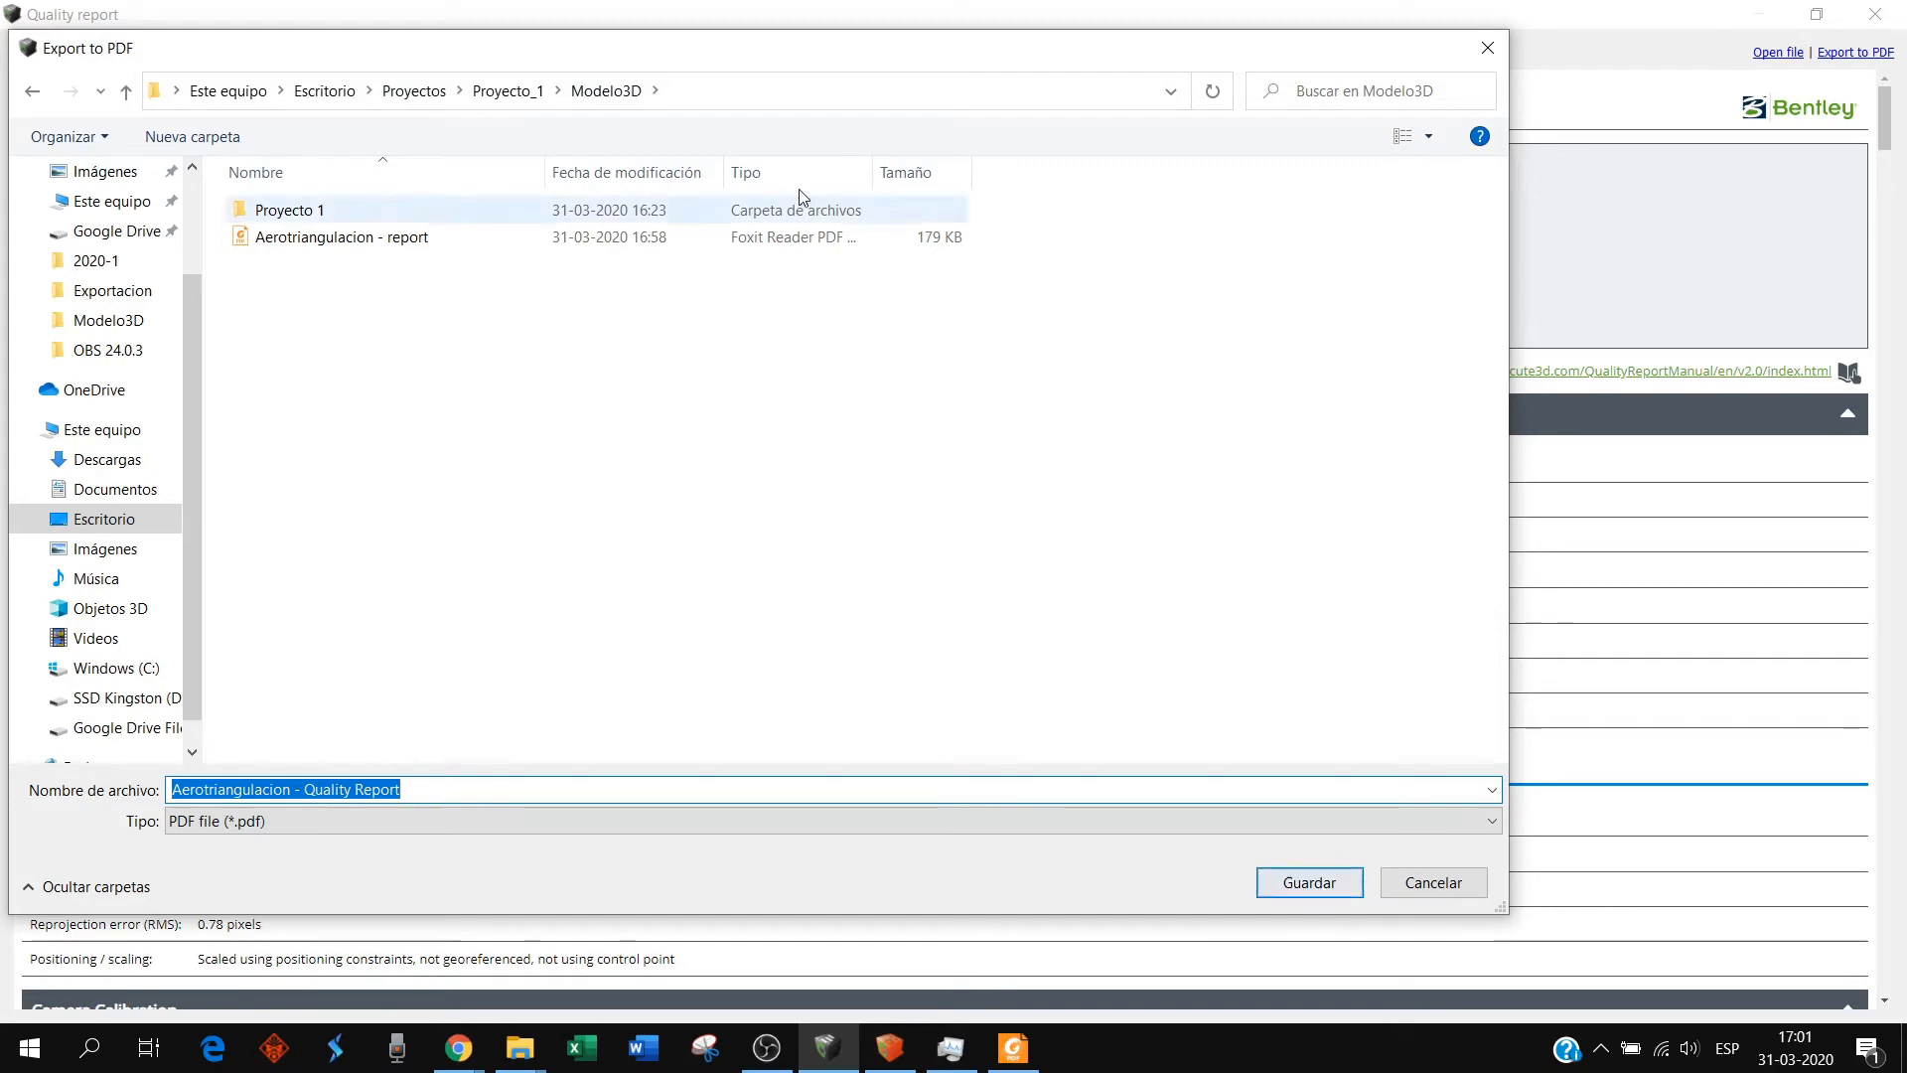
{"action": "left_click", "coordinate": [1322, 882]}
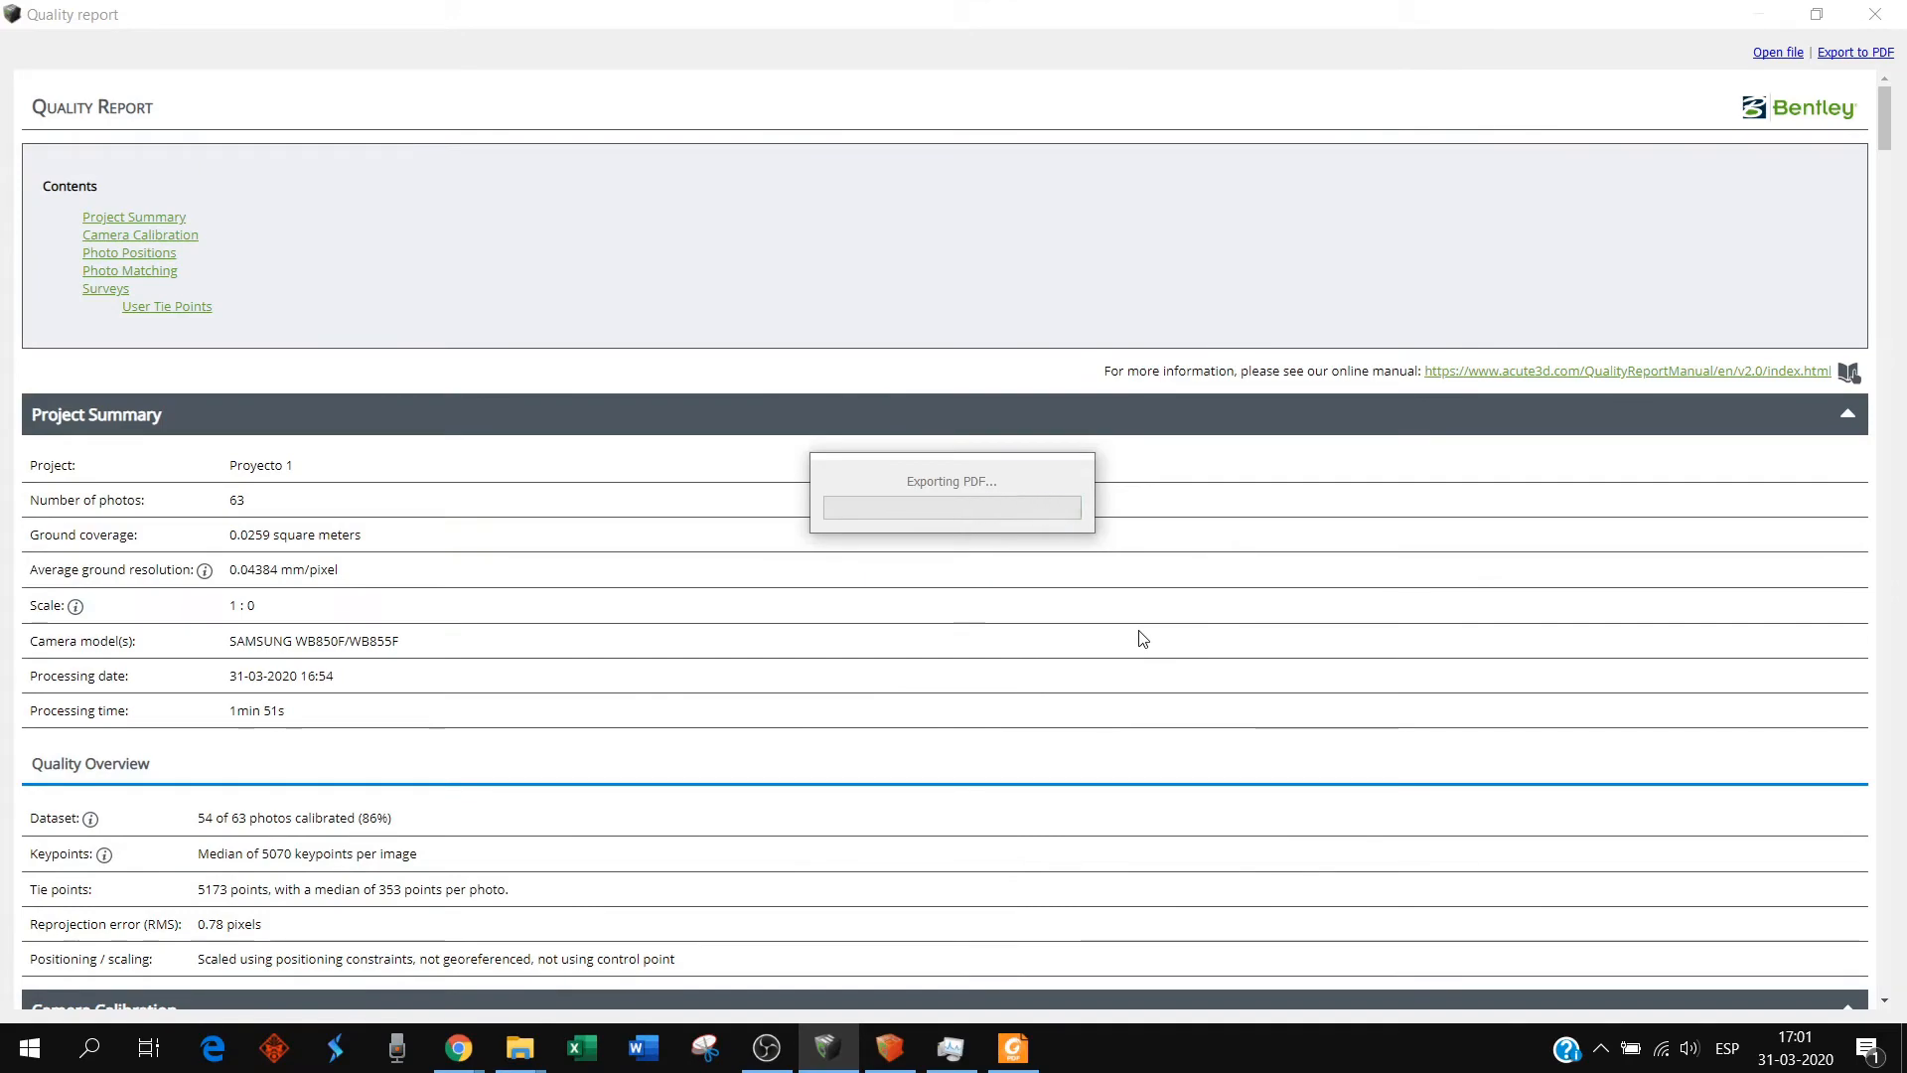
- Open the exported quality report PDF in Foxit Reader for a brief check, then close it and the quality report in ContextCapture Master
{"action": "left_click", "coordinate": [918, 578]}
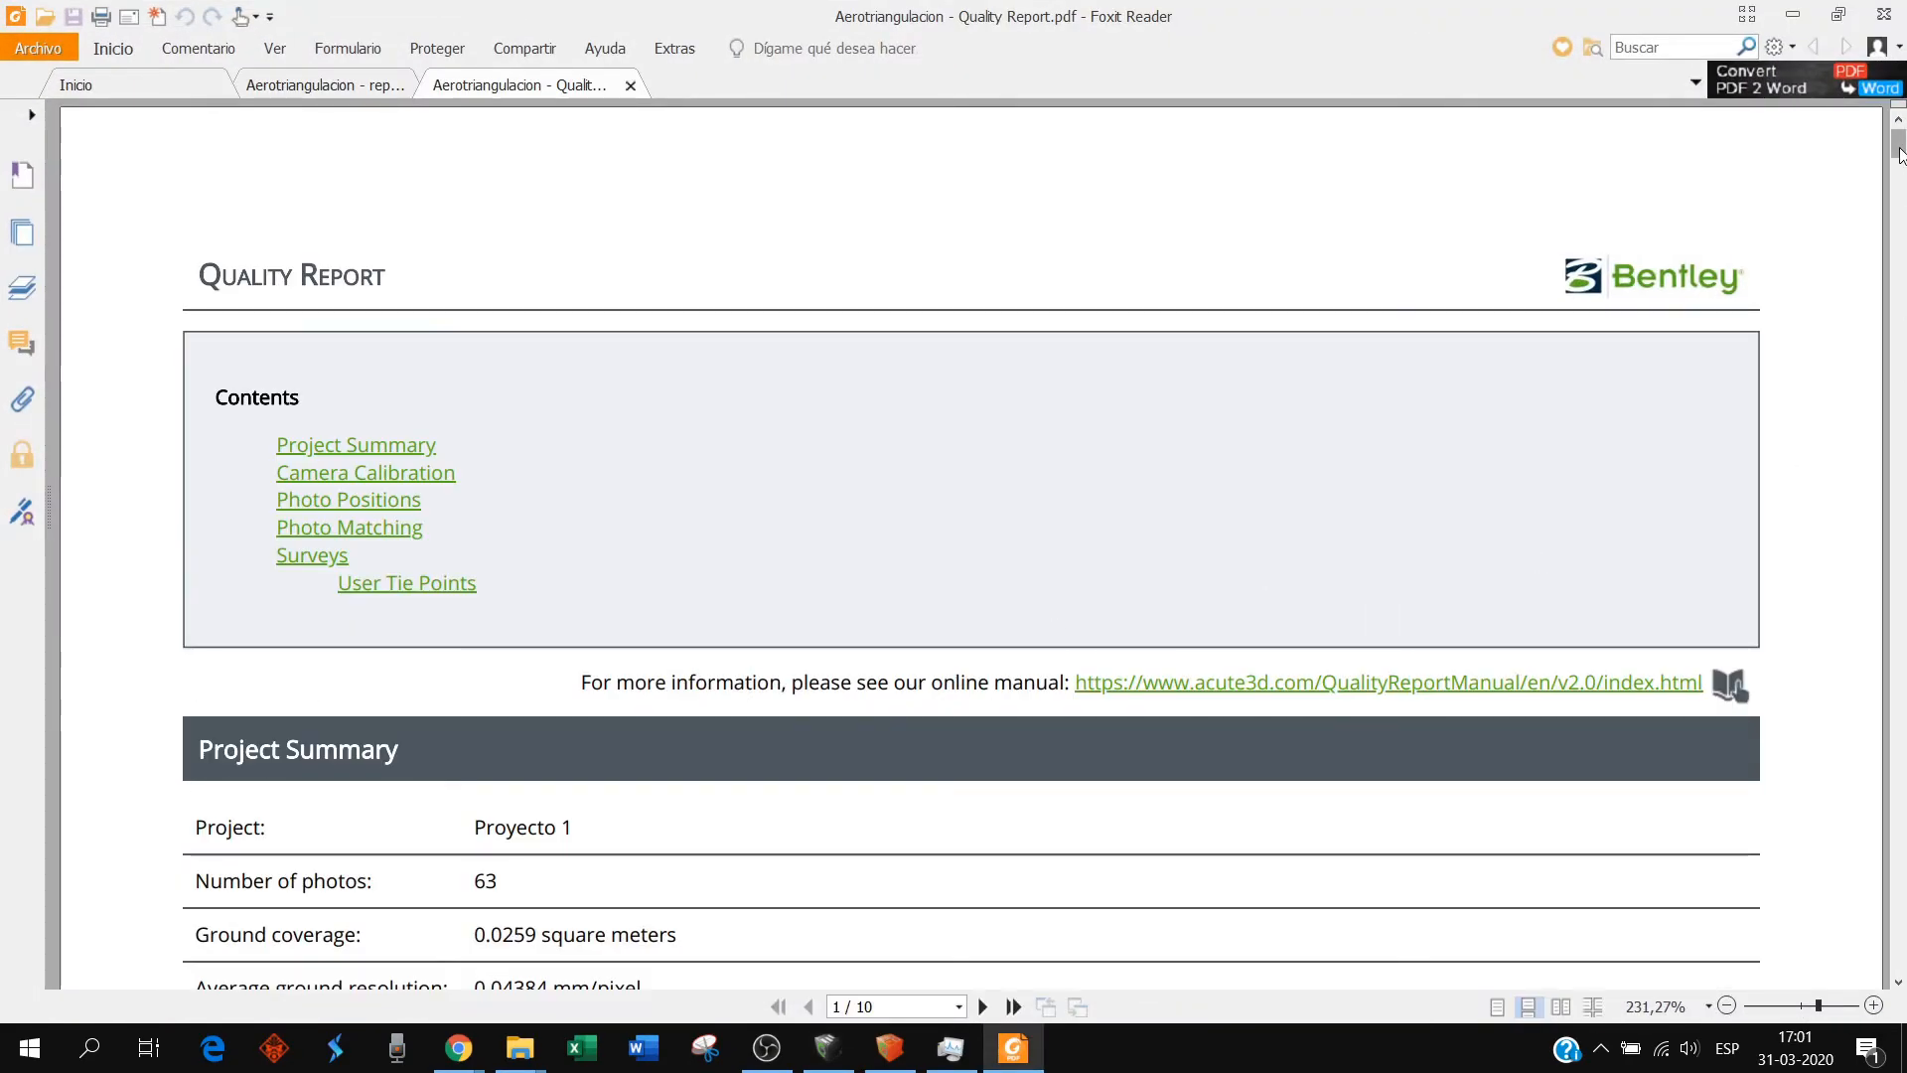
{"action": "mouse_move", "coordinate": [1902, 169]}
{"action": "left_mouse_down"}
{"action": "mouse_move", "coordinate": [1902, 392]}
{"action": "mouse_move", "coordinate": [1900, 139]}
{"action": "left_mouse_up"}
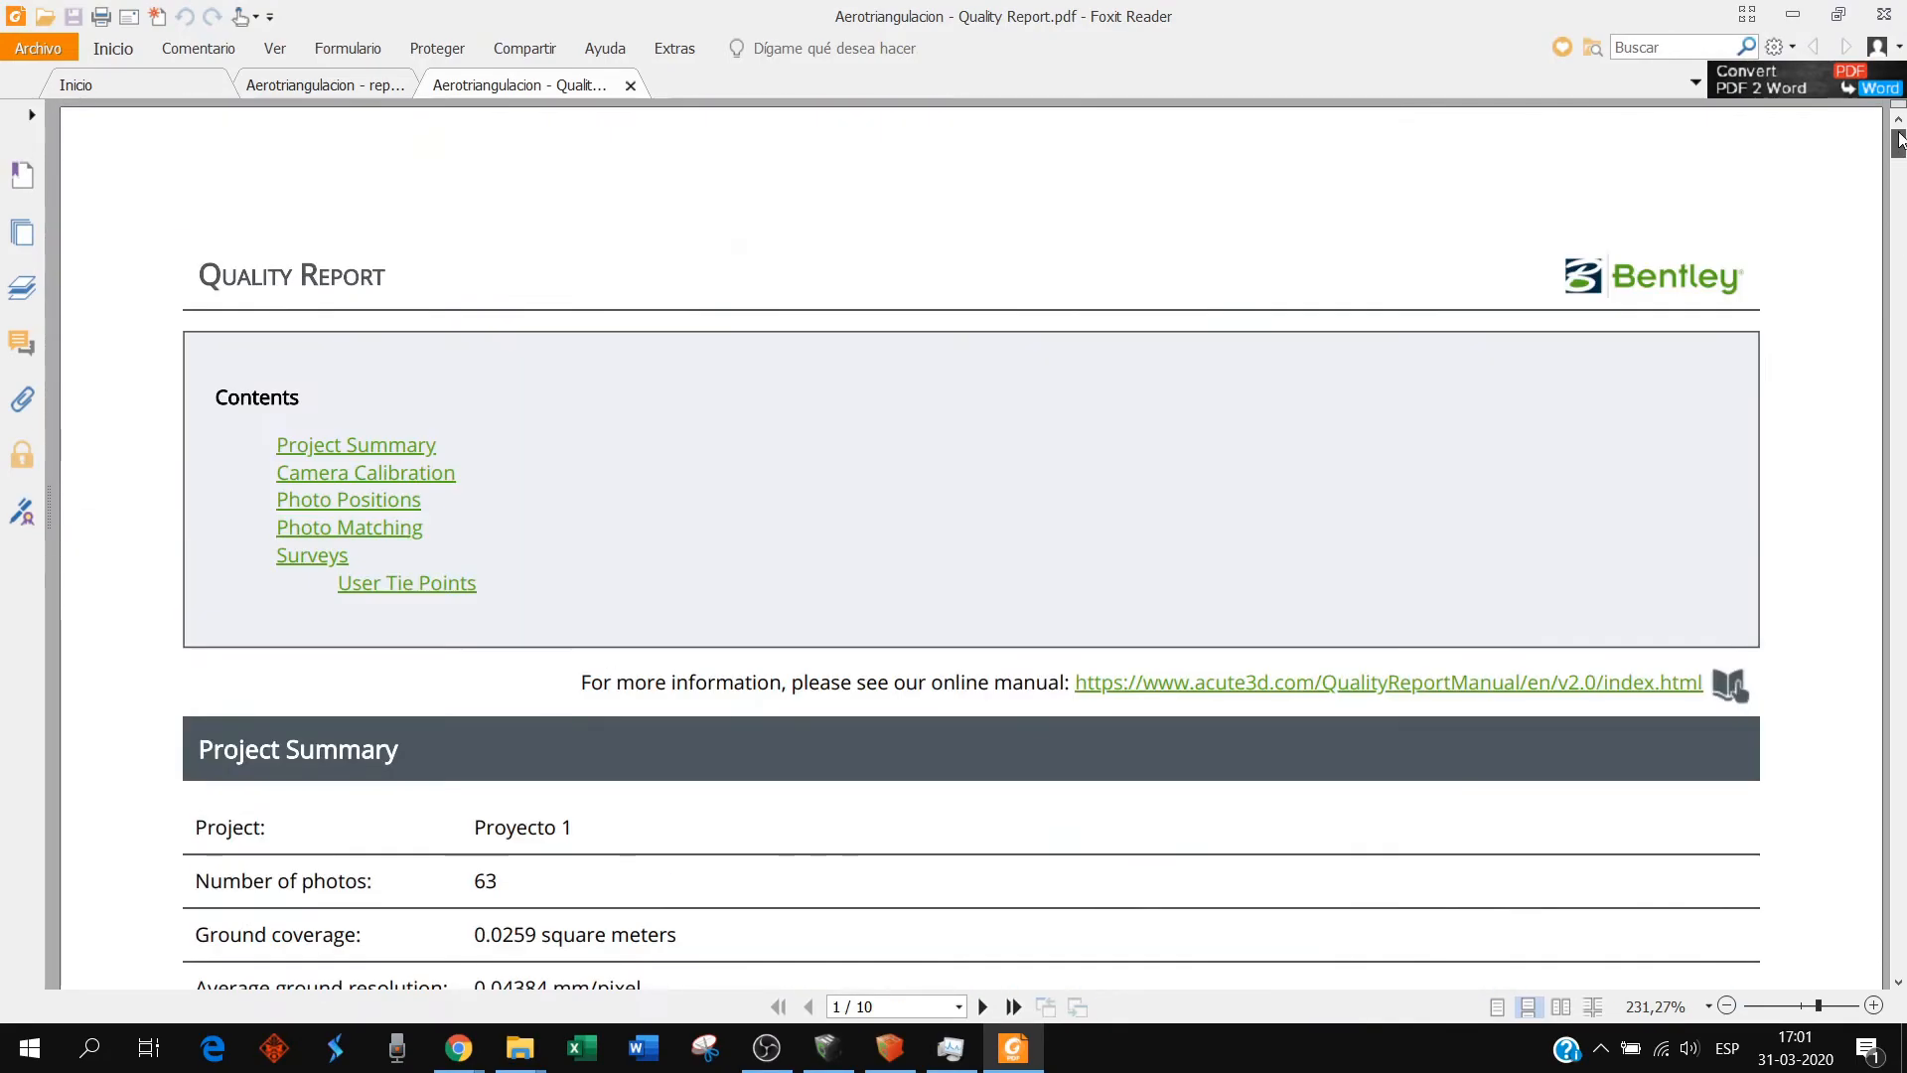
{"action": "left_click", "coordinate": [1884, 14]}
{"action": "left_click", "coordinate": [877, 533]}
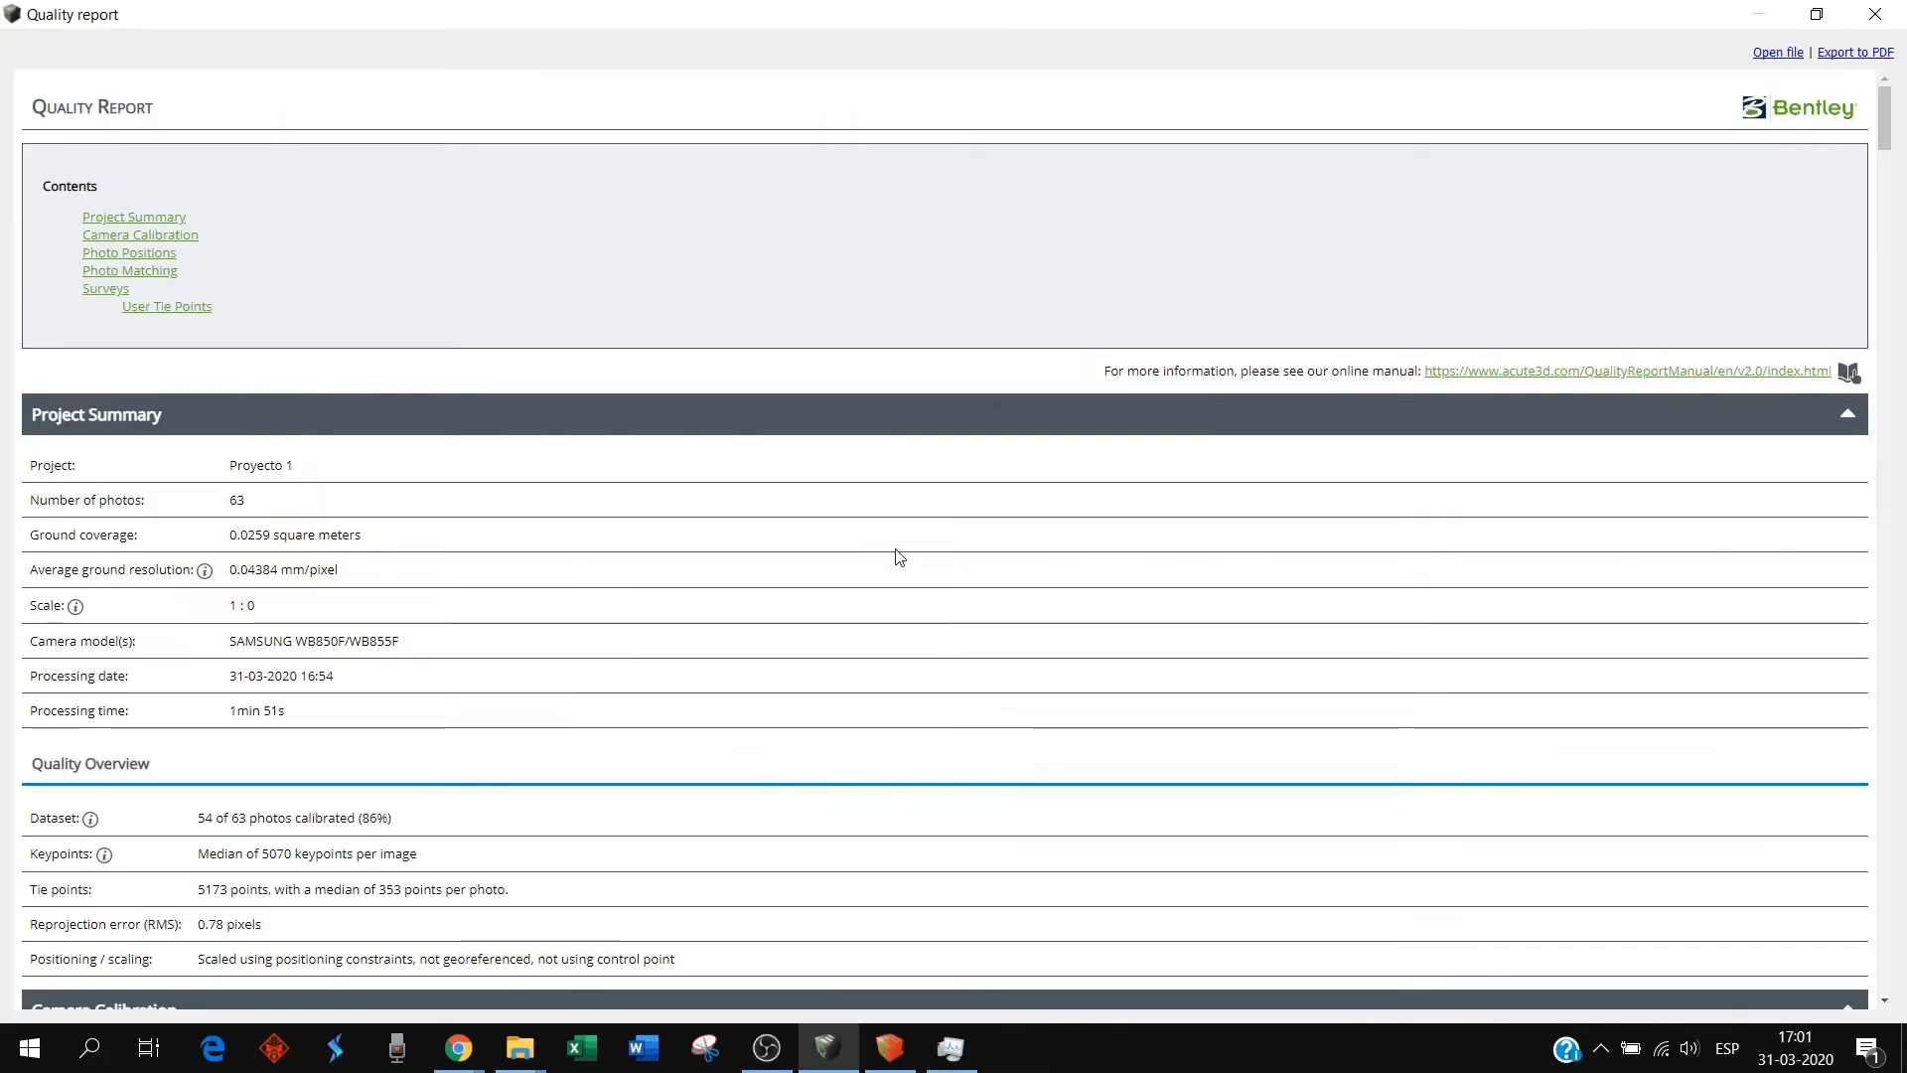
{"action": "left_click", "coordinate": [1817, 14]}
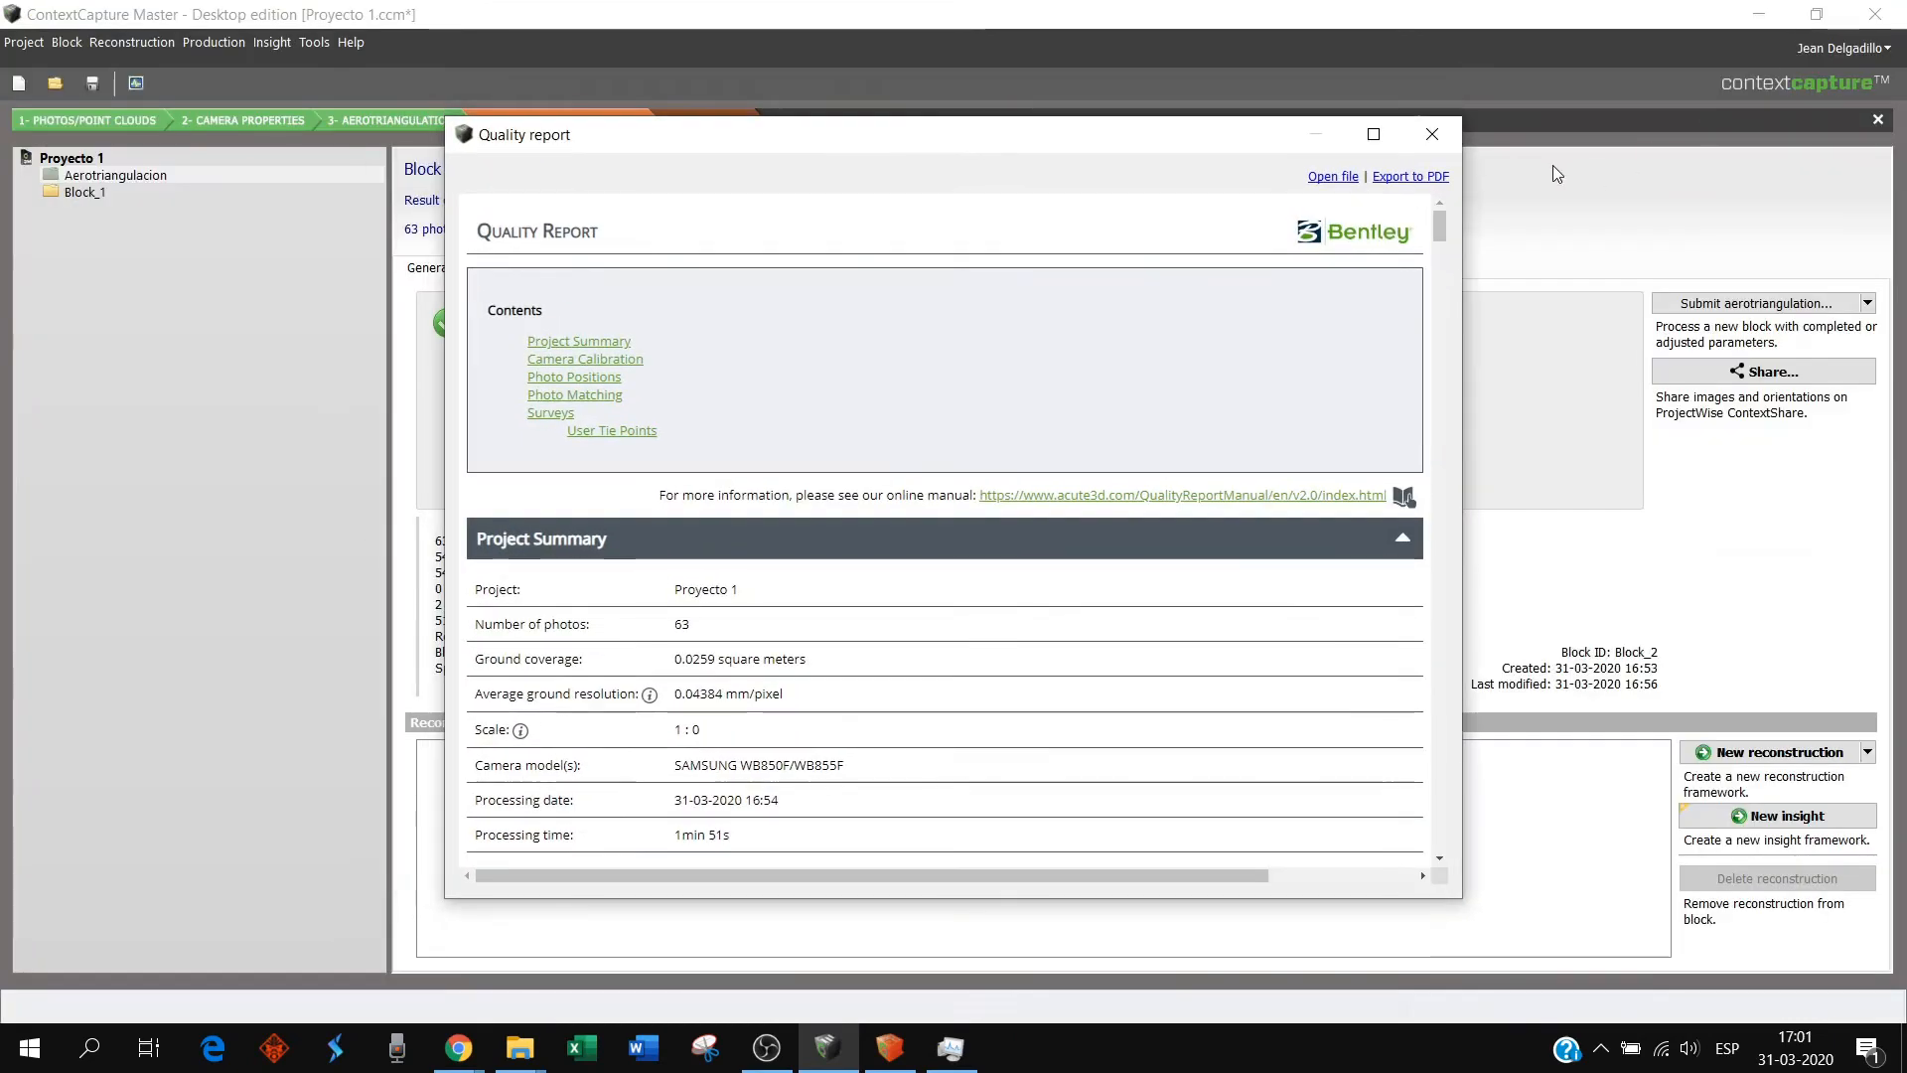
{"action": "left_click", "coordinate": [1431, 136]}
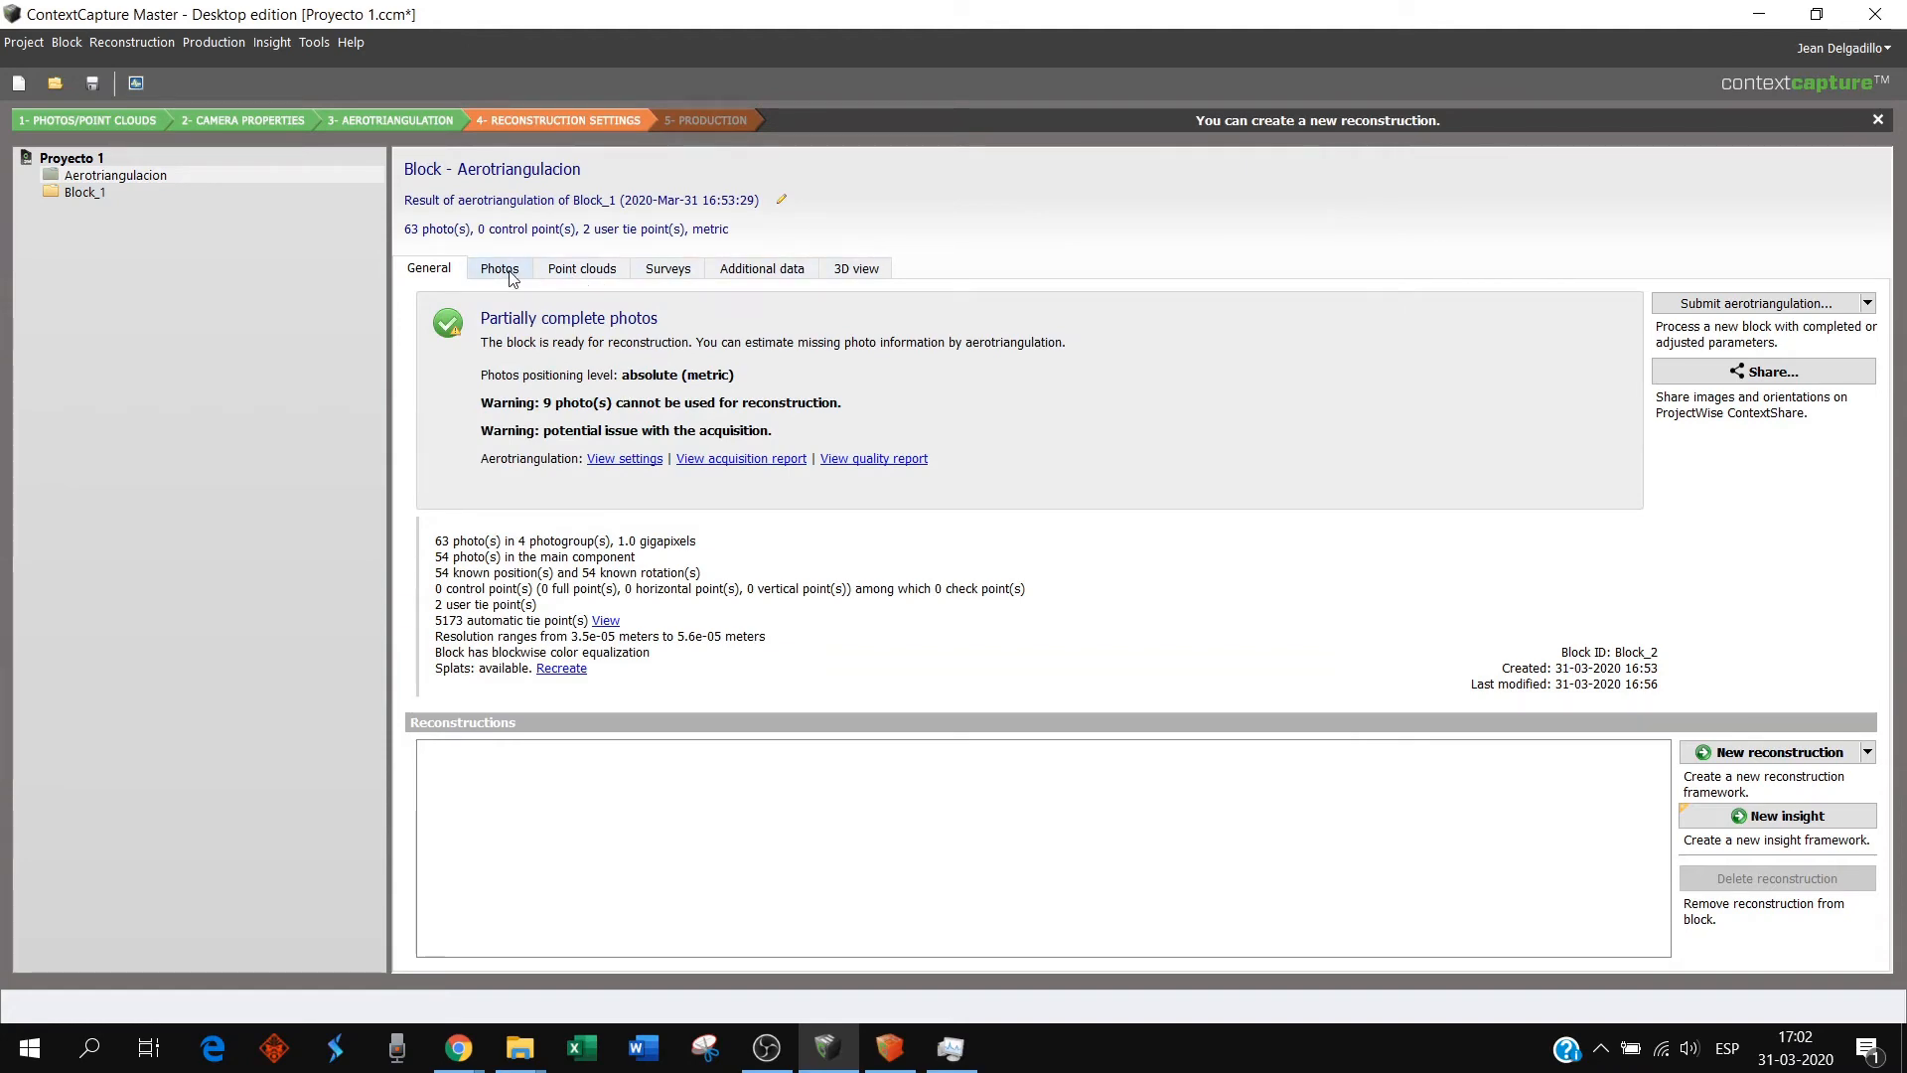
- Inspect the Aerotriangulacion block's photogroups, point clouds, survey tie points with scale constraint, and additional acquisition data
{"action": "left_click", "coordinate": [506, 270]}
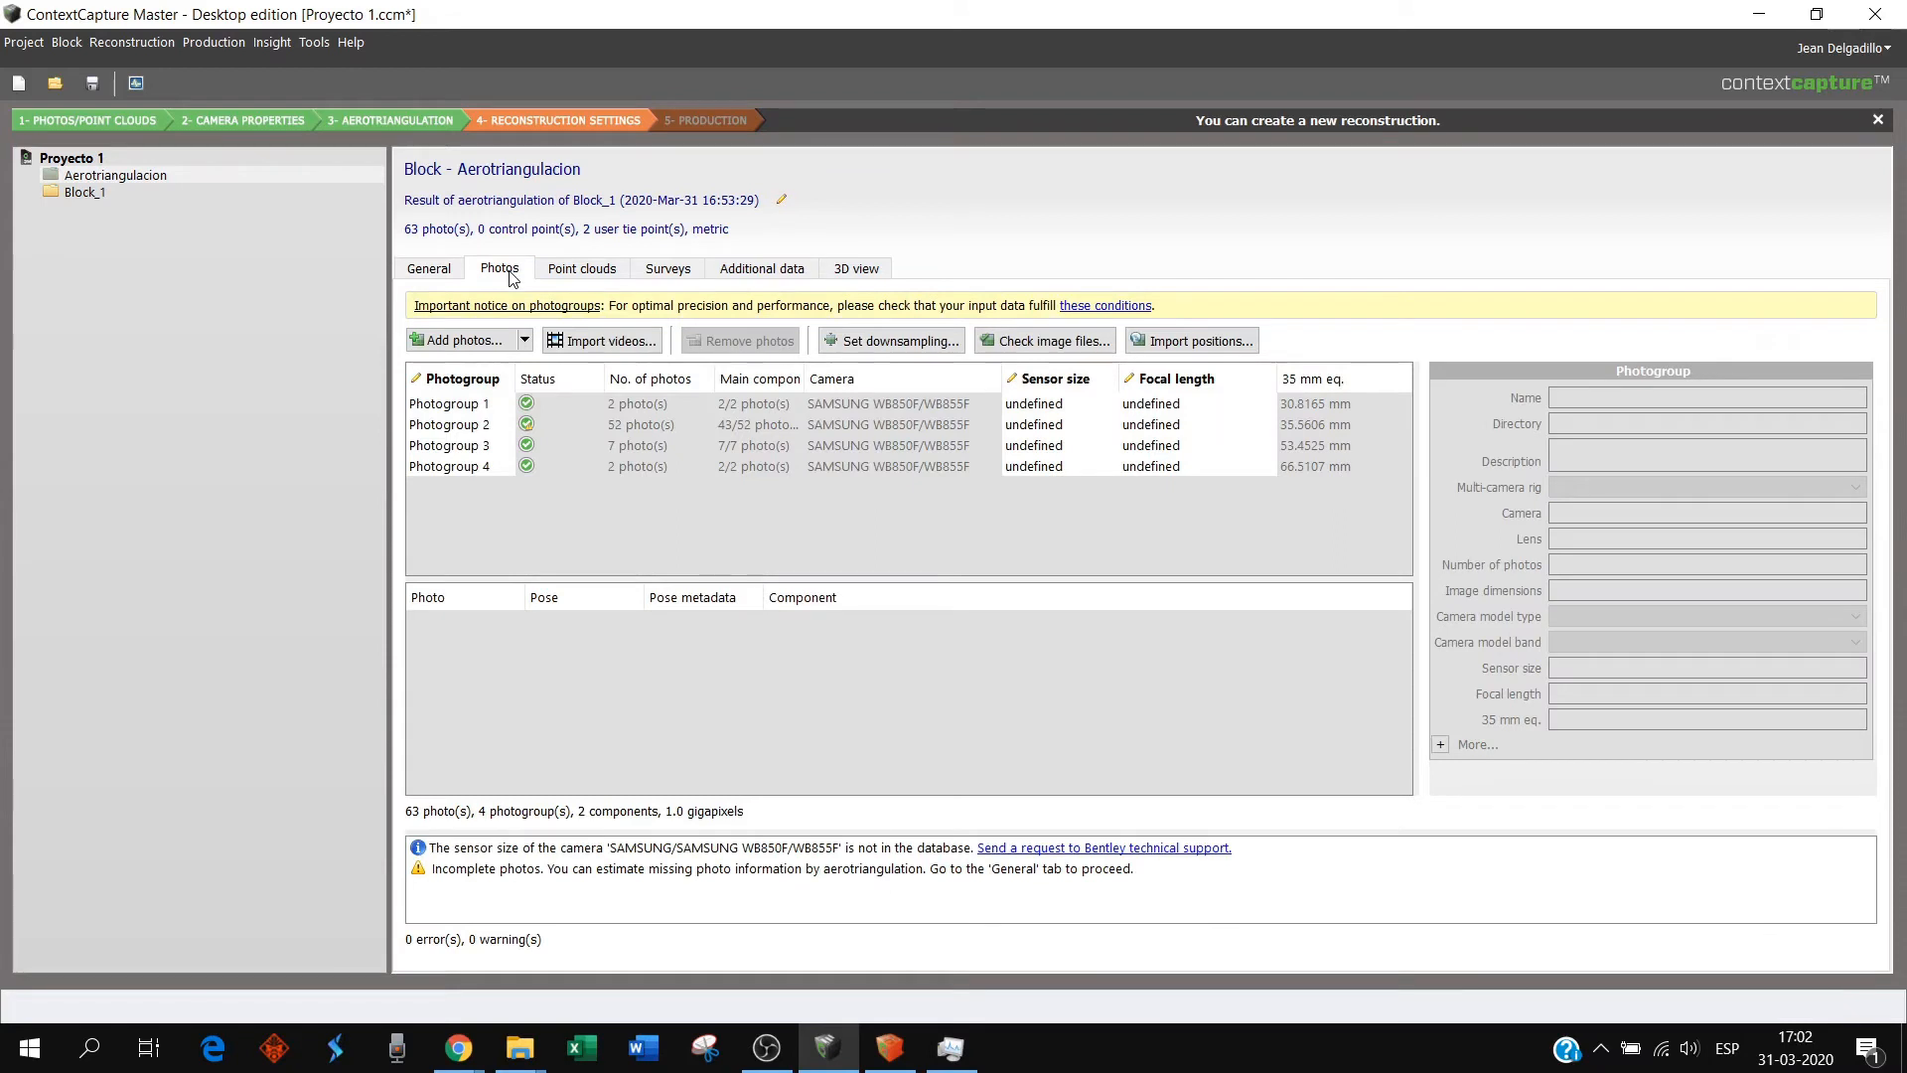
{"action": "left_click", "coordinate": [598, 279]}
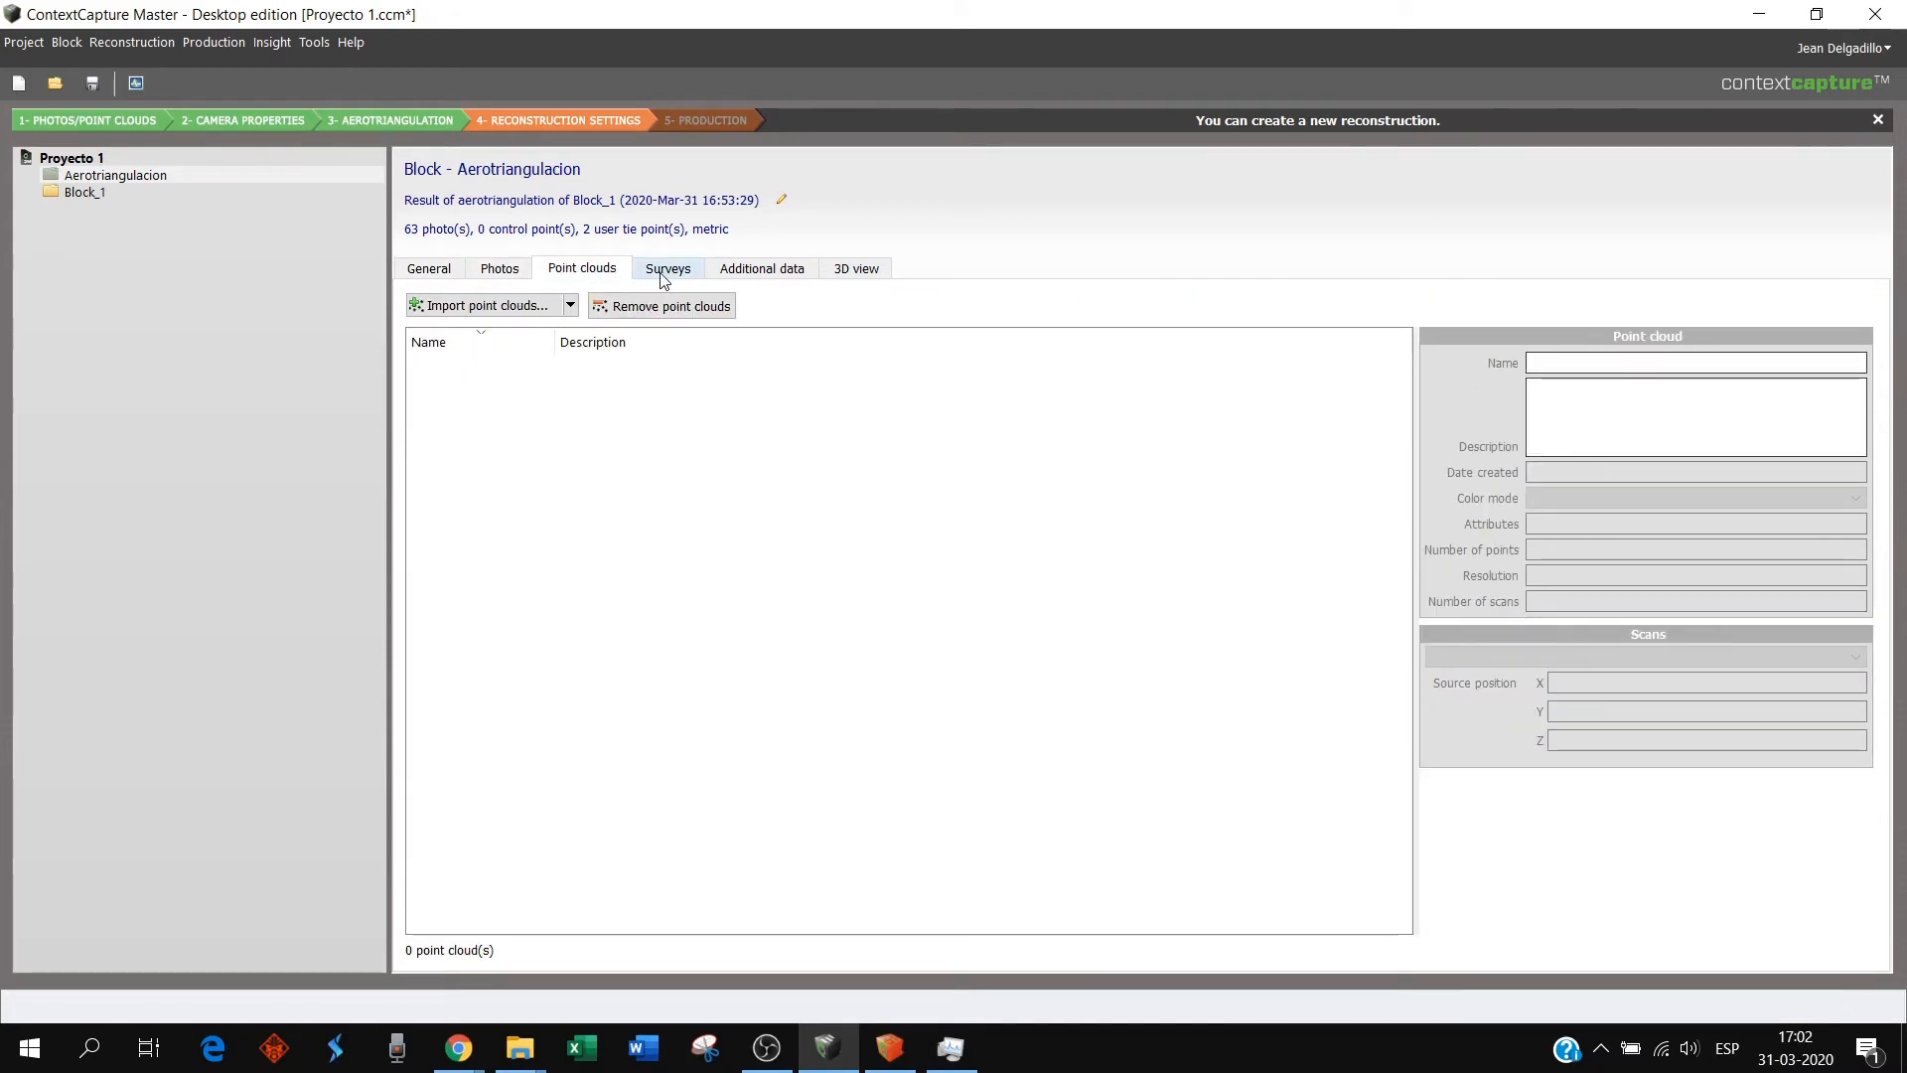
{"action": "left_click", "coordinate": [663, 279]}
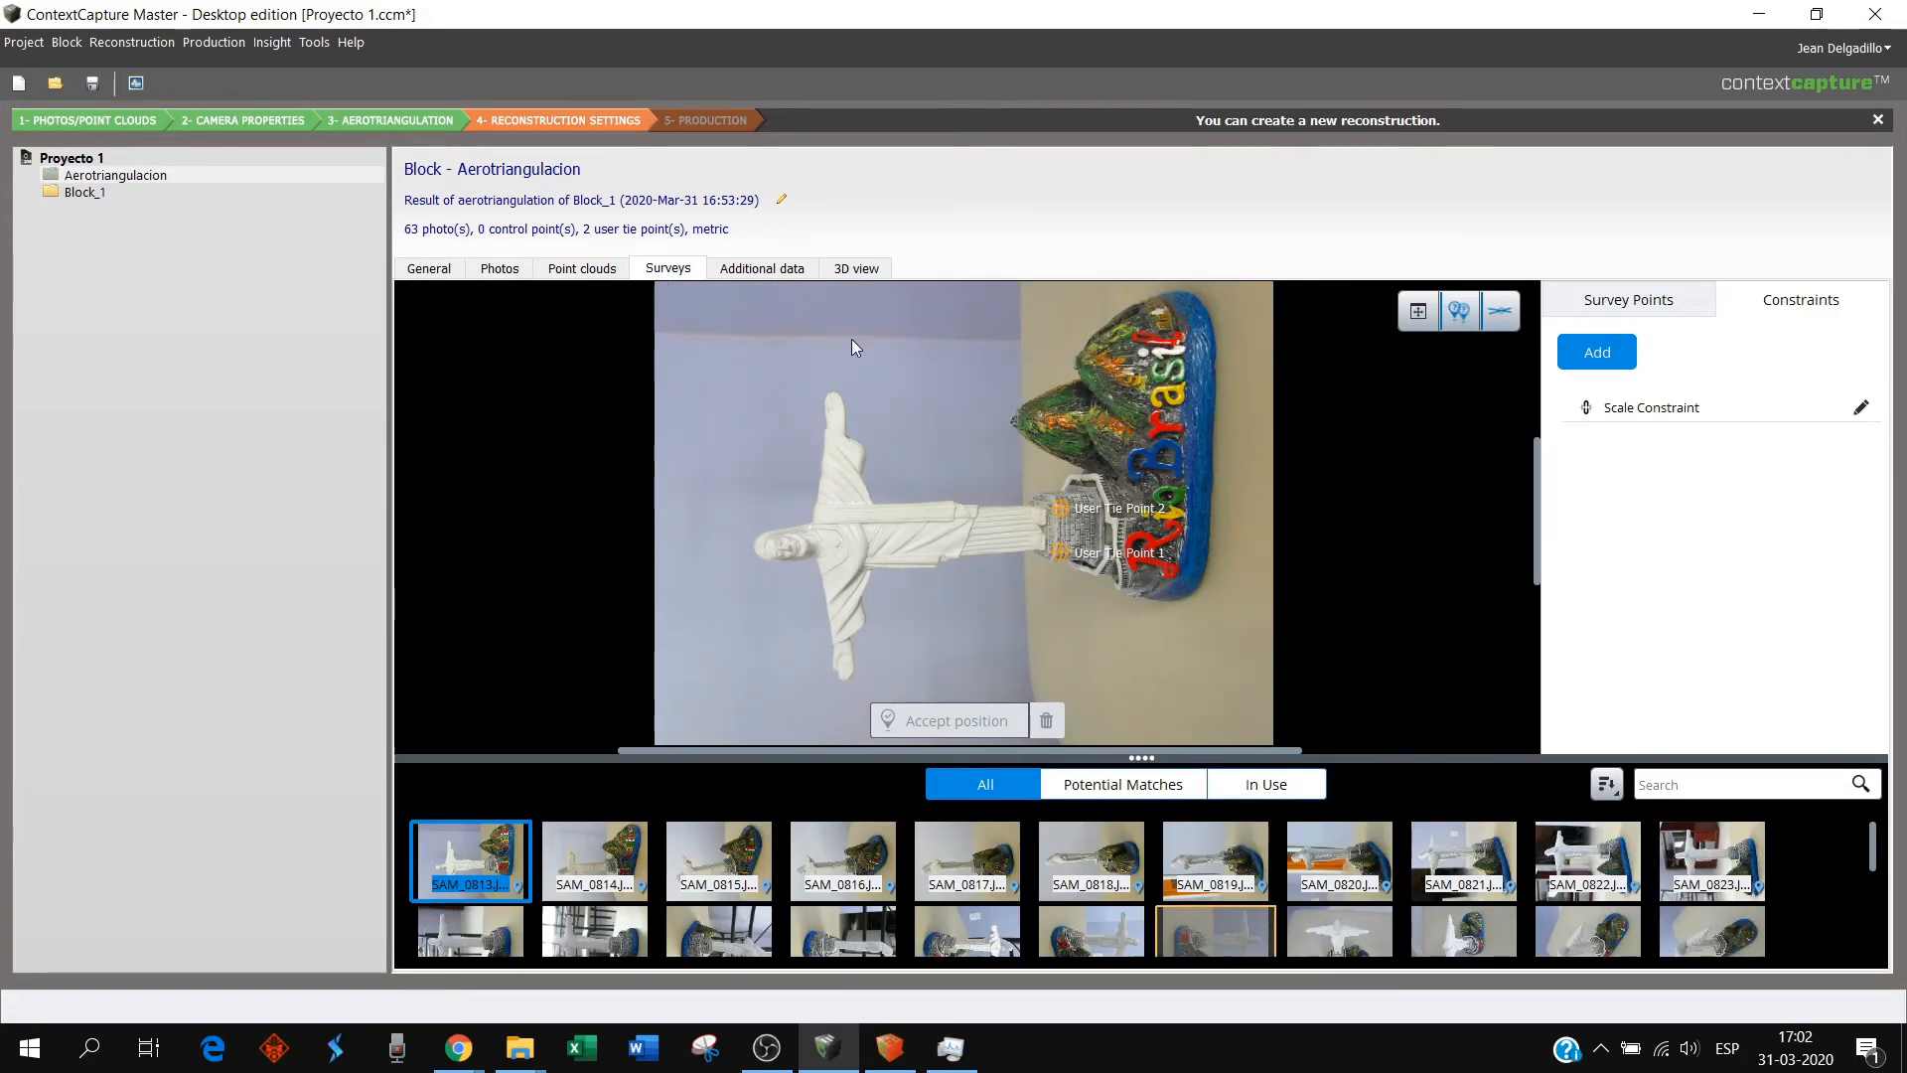
{"action": "left_click", "coordinate": [754, 276]}
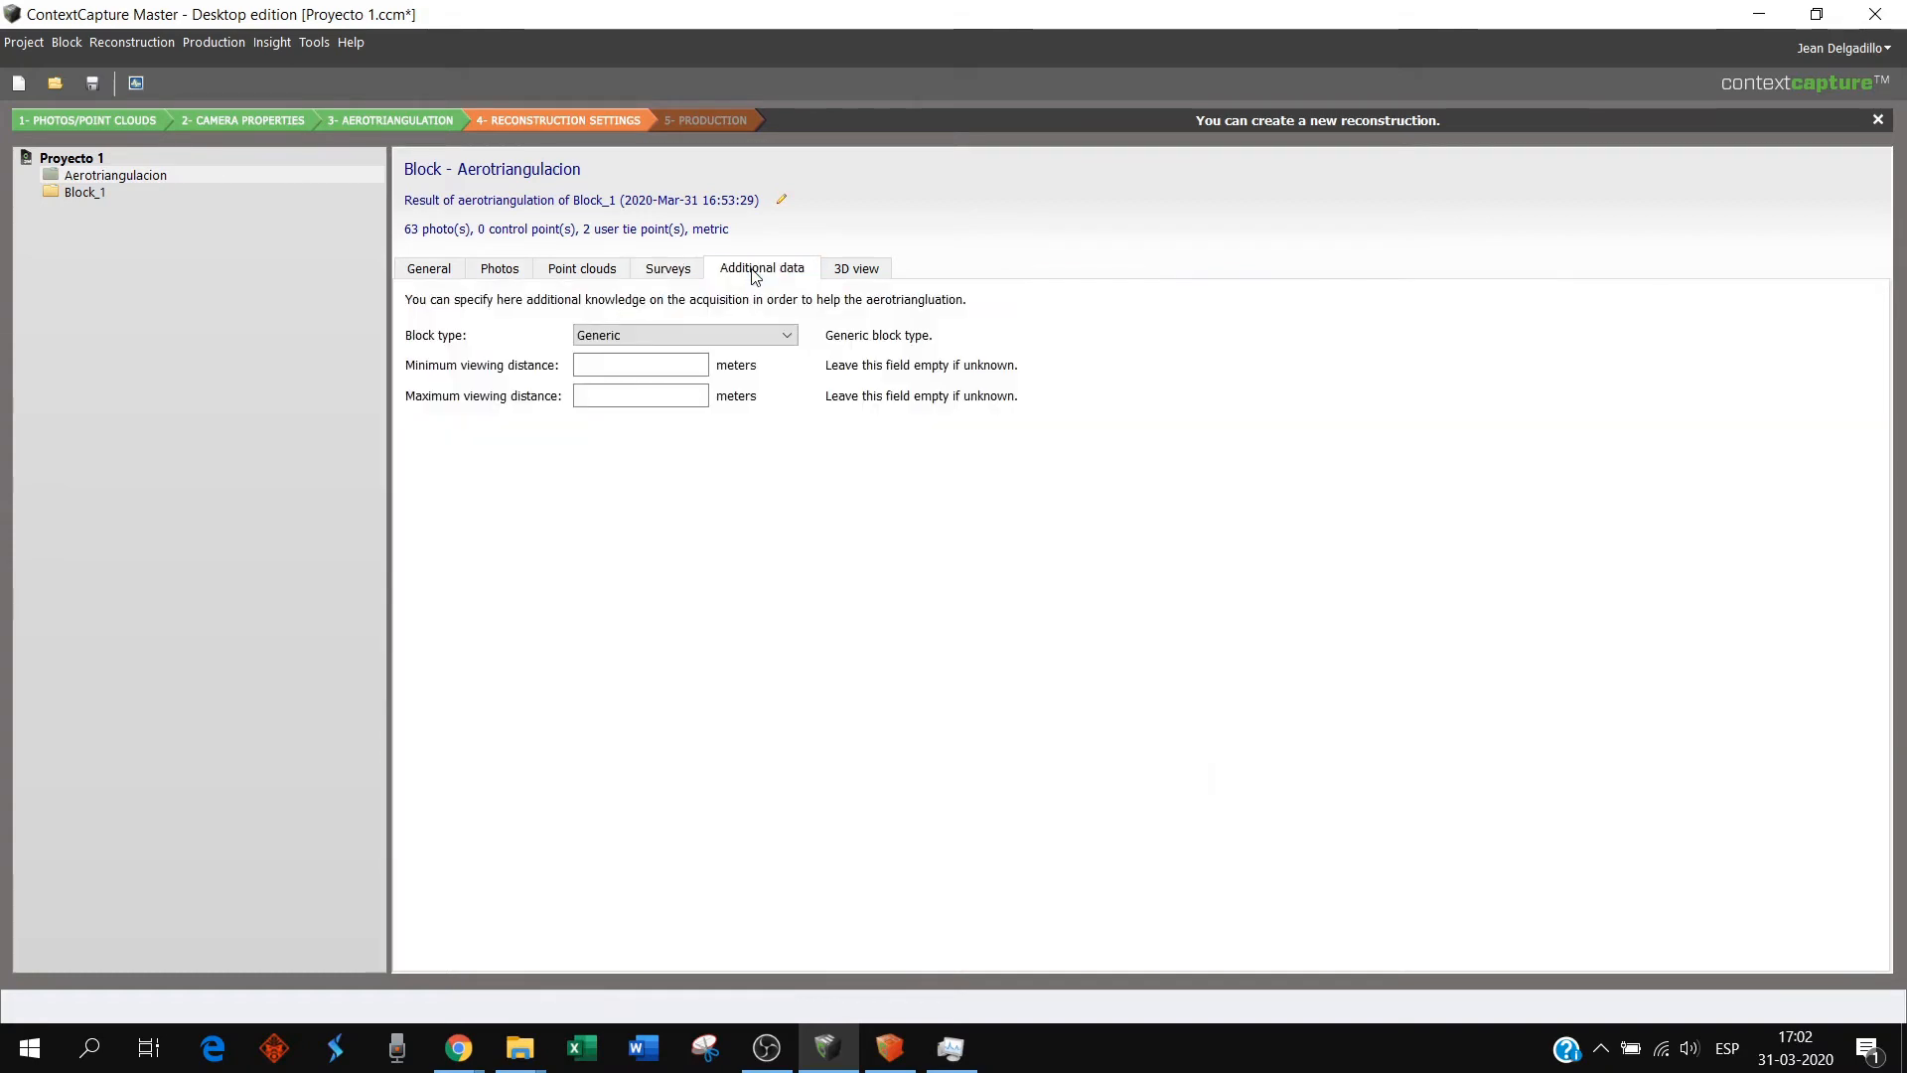
- Examine the statue's reconstructed tie points and the surrounding camera positions in the Aerotriangulacion block's 3D view
{"action": "left_click", "coordinate": [850, 274]}
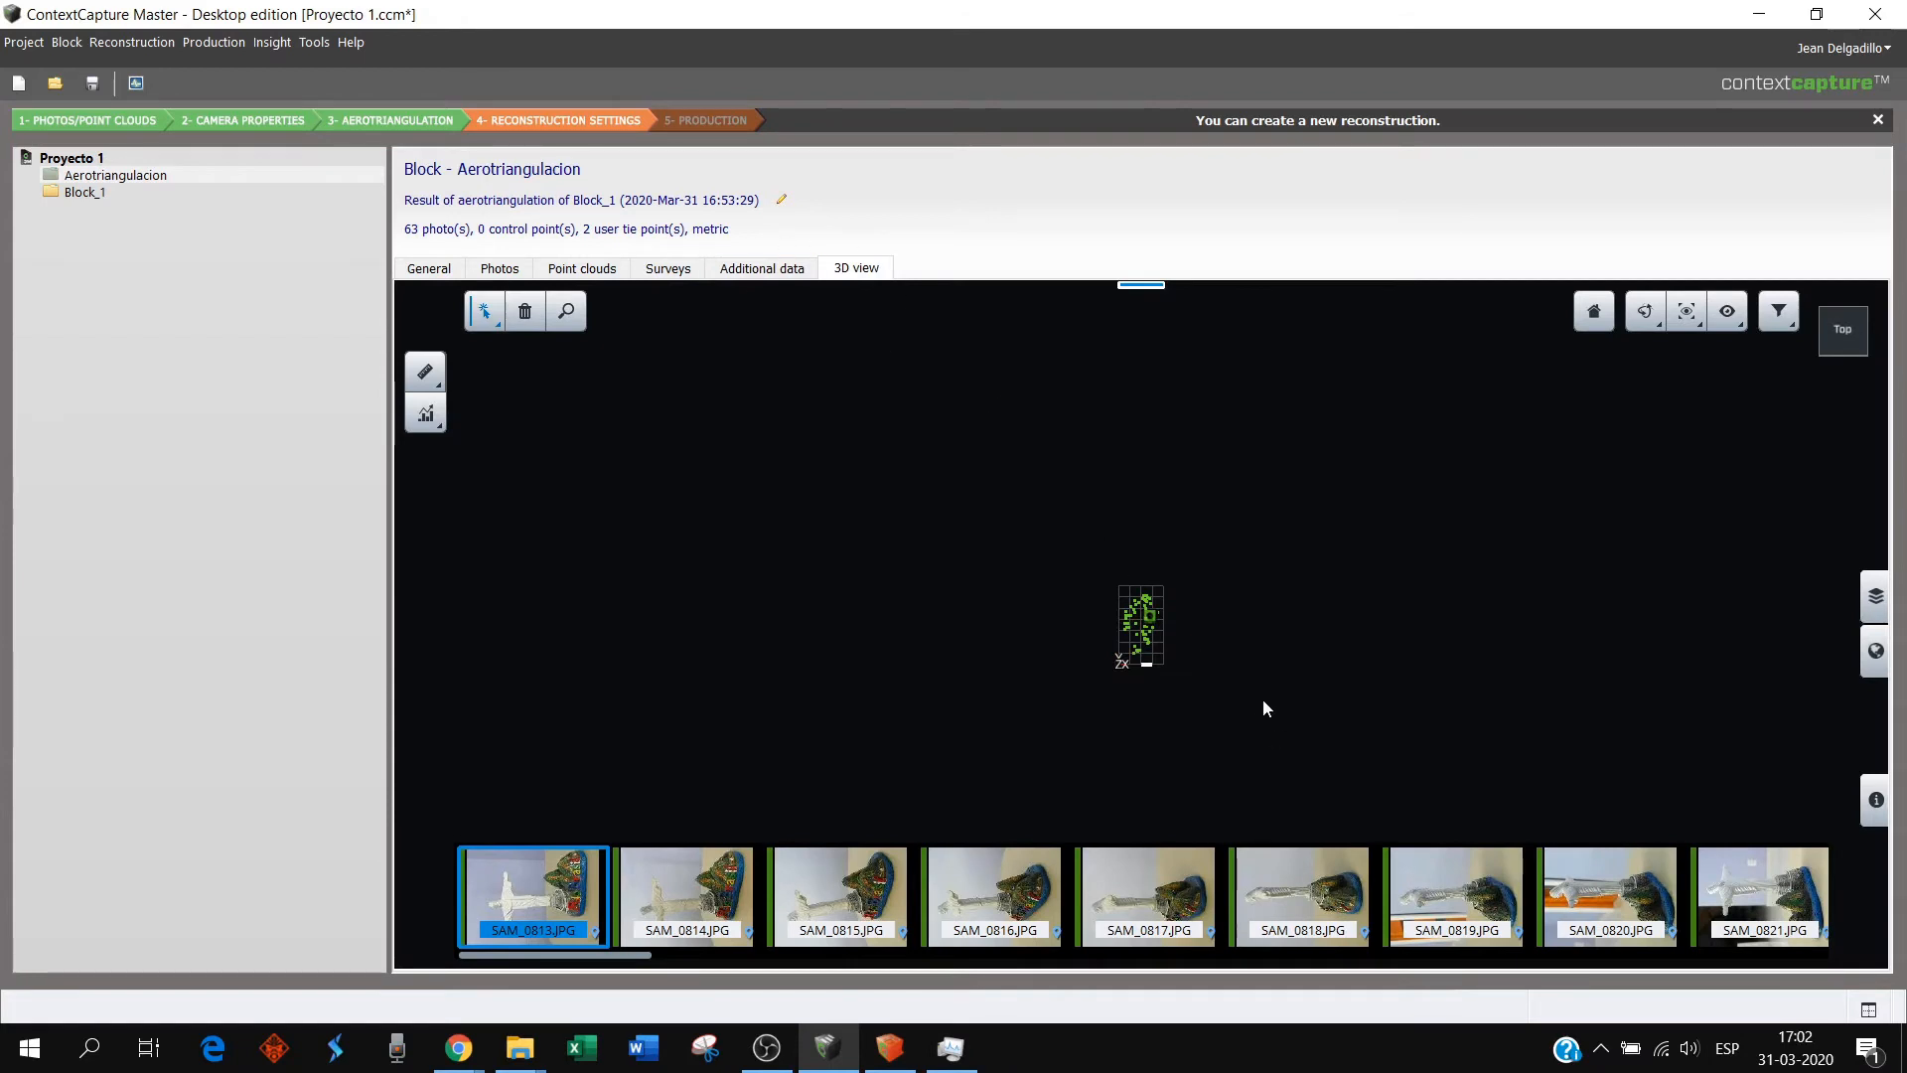
{"action": "scroll", "coordinate": [1183, 655], "scroll_direction": "up", "scroll_amount": 12}
{"action": "scroll", "coordinate": [1183, 654], "scroll_direction": "down", "scroll_amount": 1}
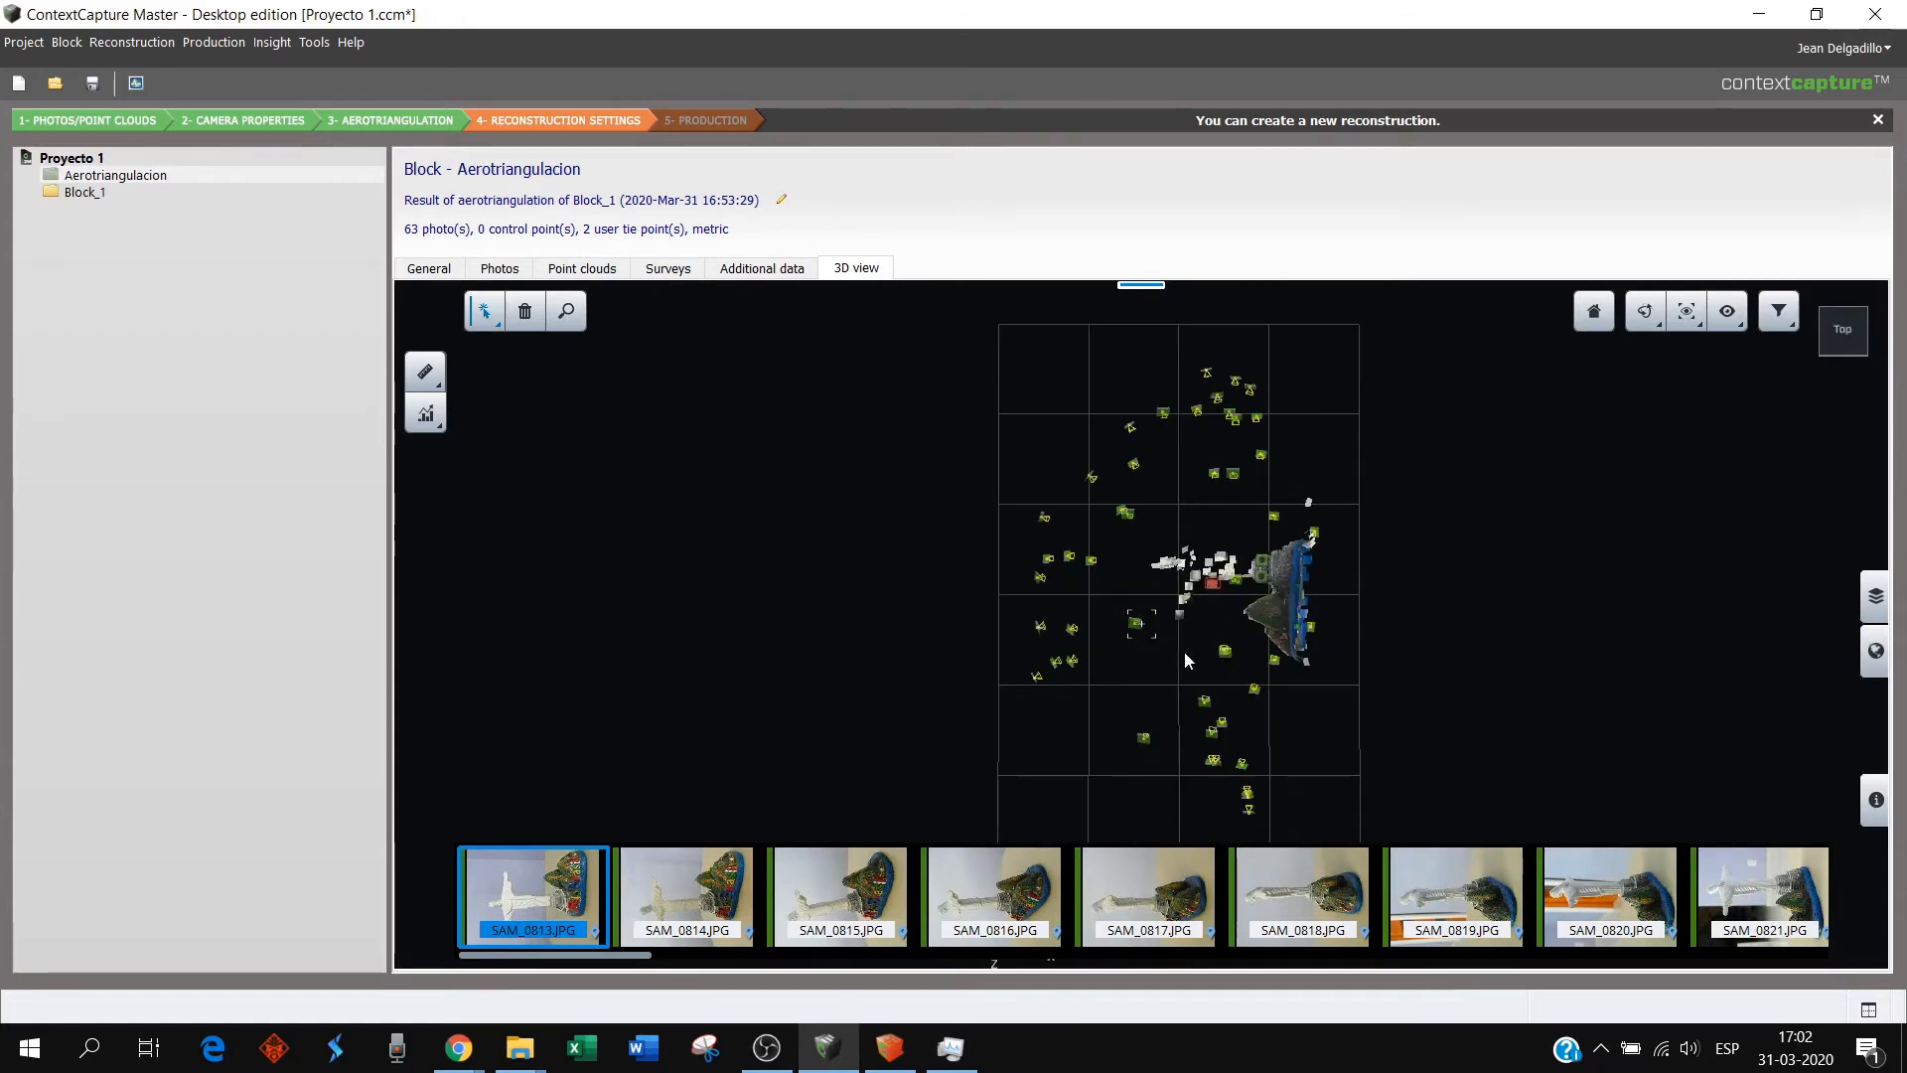
{"action": "middle_click_drag", "start_coordinate": [1184, 651], "coordinate": [1145, 466]}
{"action": "scroll", "coordinate": [1144, 417], "scroll_direction": "up", "scroll_amount": 5}
{"action": "scroll", "coordinate": [1160, 435], "scroll_direction": "down", "scroll_amount": 4}
{"action": "scroll", "coordinate": [1152, 518], "scroll_direction": "up", "scroll_amount": 6}
{"action": "scroll", "coordinate": [1129, 608], "scroll_direction": "down", "scroll_amount": 1}
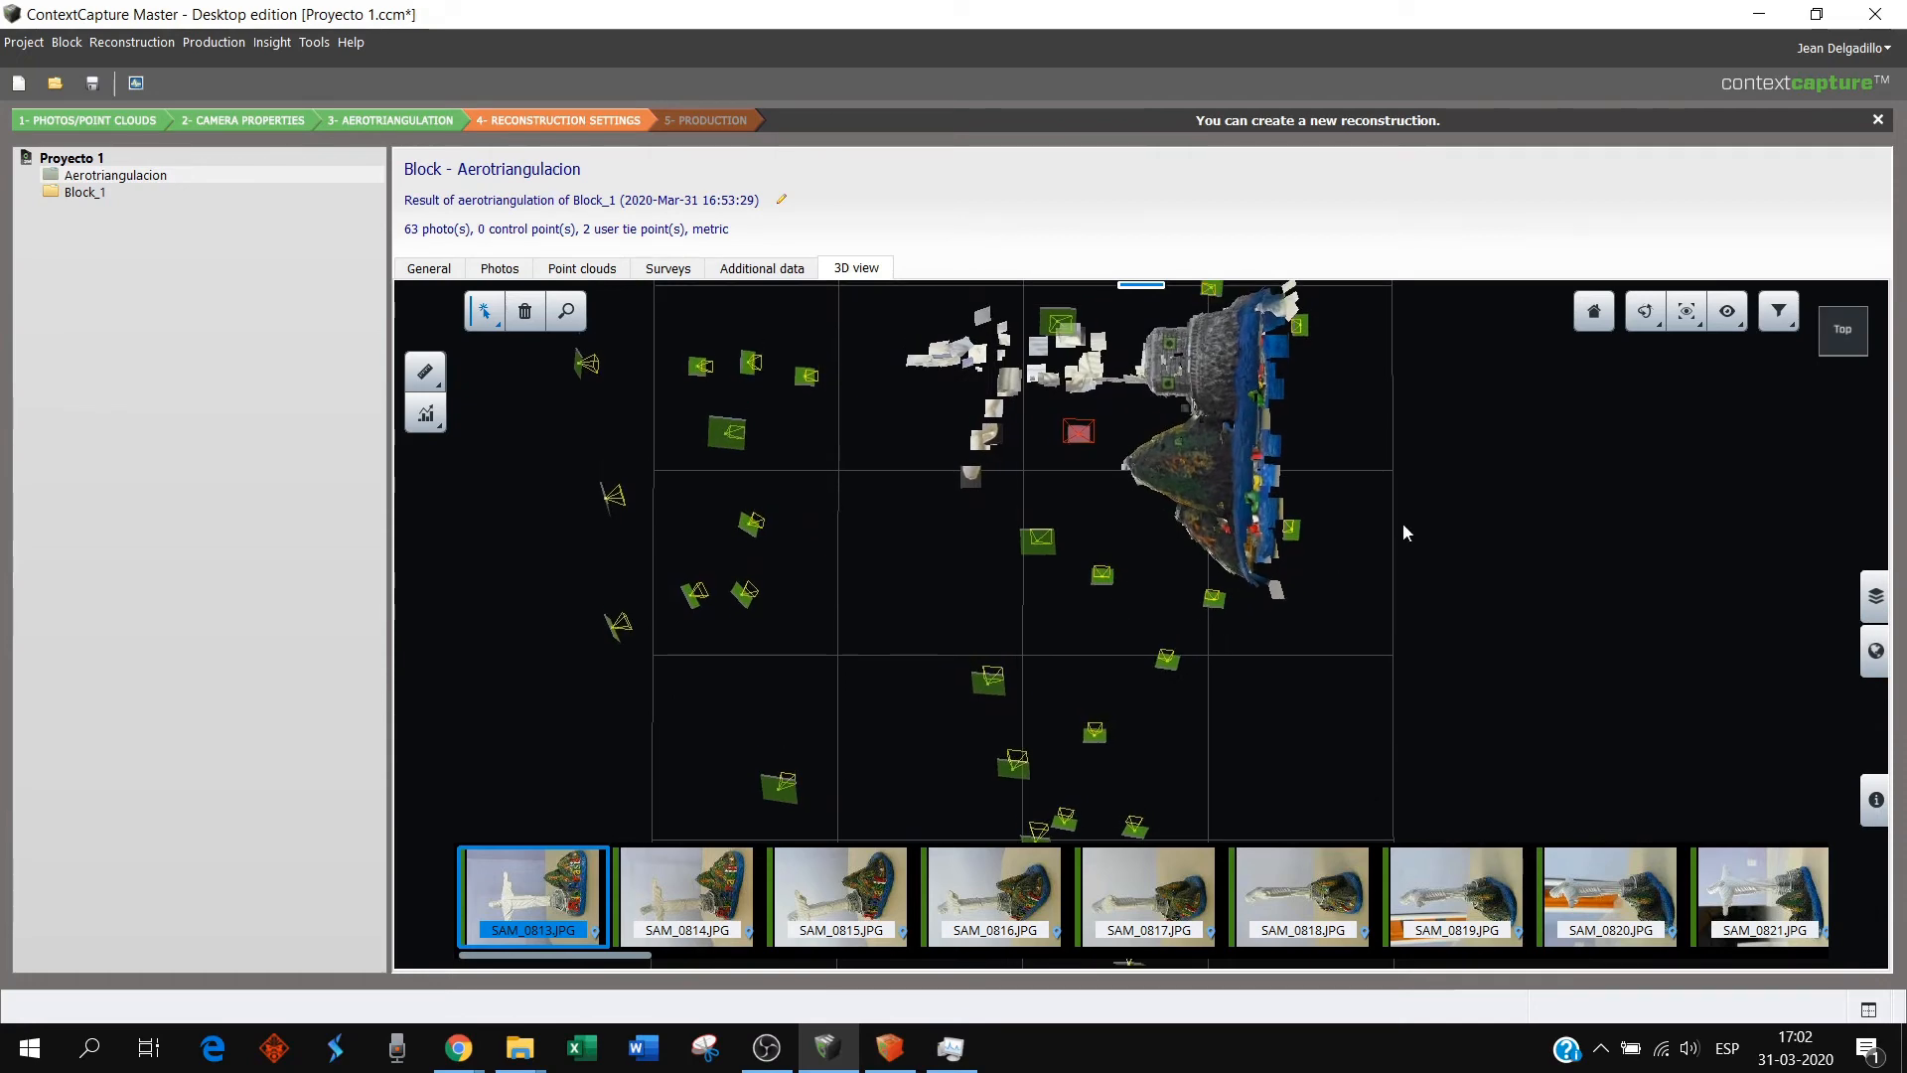
{"action": "scroll", "coordinate": [1214, 502], "scroll_direction": "down", "scroll_amount": 3}
{"action": "middle_click_drag", "start_coordinate": [1194, 544], "coordinate": [1172, 611]}
{"action": "mouse_move", "coordinate": [986, 602]}
{"action": "left_mouse_down"}
{"action": "mouse_move", "coordinate": [1013, 473]}
{"action": "mouse_move", "coordinate": [979, 425]}
{"action": "mouse_move", "coordinate": [988, 389]}
{"action": "mouse_move", "coordinate": [1004, 520]}
{"action": "mouse_move", "coordinate": [1087, 467]}
{"action": "mouse_move", "coordinate": [1202, 459]}
{"action": "mouse_move", "coordinate": [1123, 489]}
{"action": "mouse_move", "coordinate": [984, 646]}
{"action": "mouse_move", "coordinate": [1006, 583]}
{"action": "mouse_move", "coordinate": [1120, 556]}
{"action": "mouse_move", "coordinate": [940, 735]}
{"action": "mouse_move", "coordinate": [1083, 558]}
{"action": "mouse_move", "coordinate": [1073, 575]}
{"action": "mouse_move", "coordinate": [1168, 575]}
{"action": "mouse_move", "coordinate": [1123, 590]}
{"action": "left_mouse_up"}
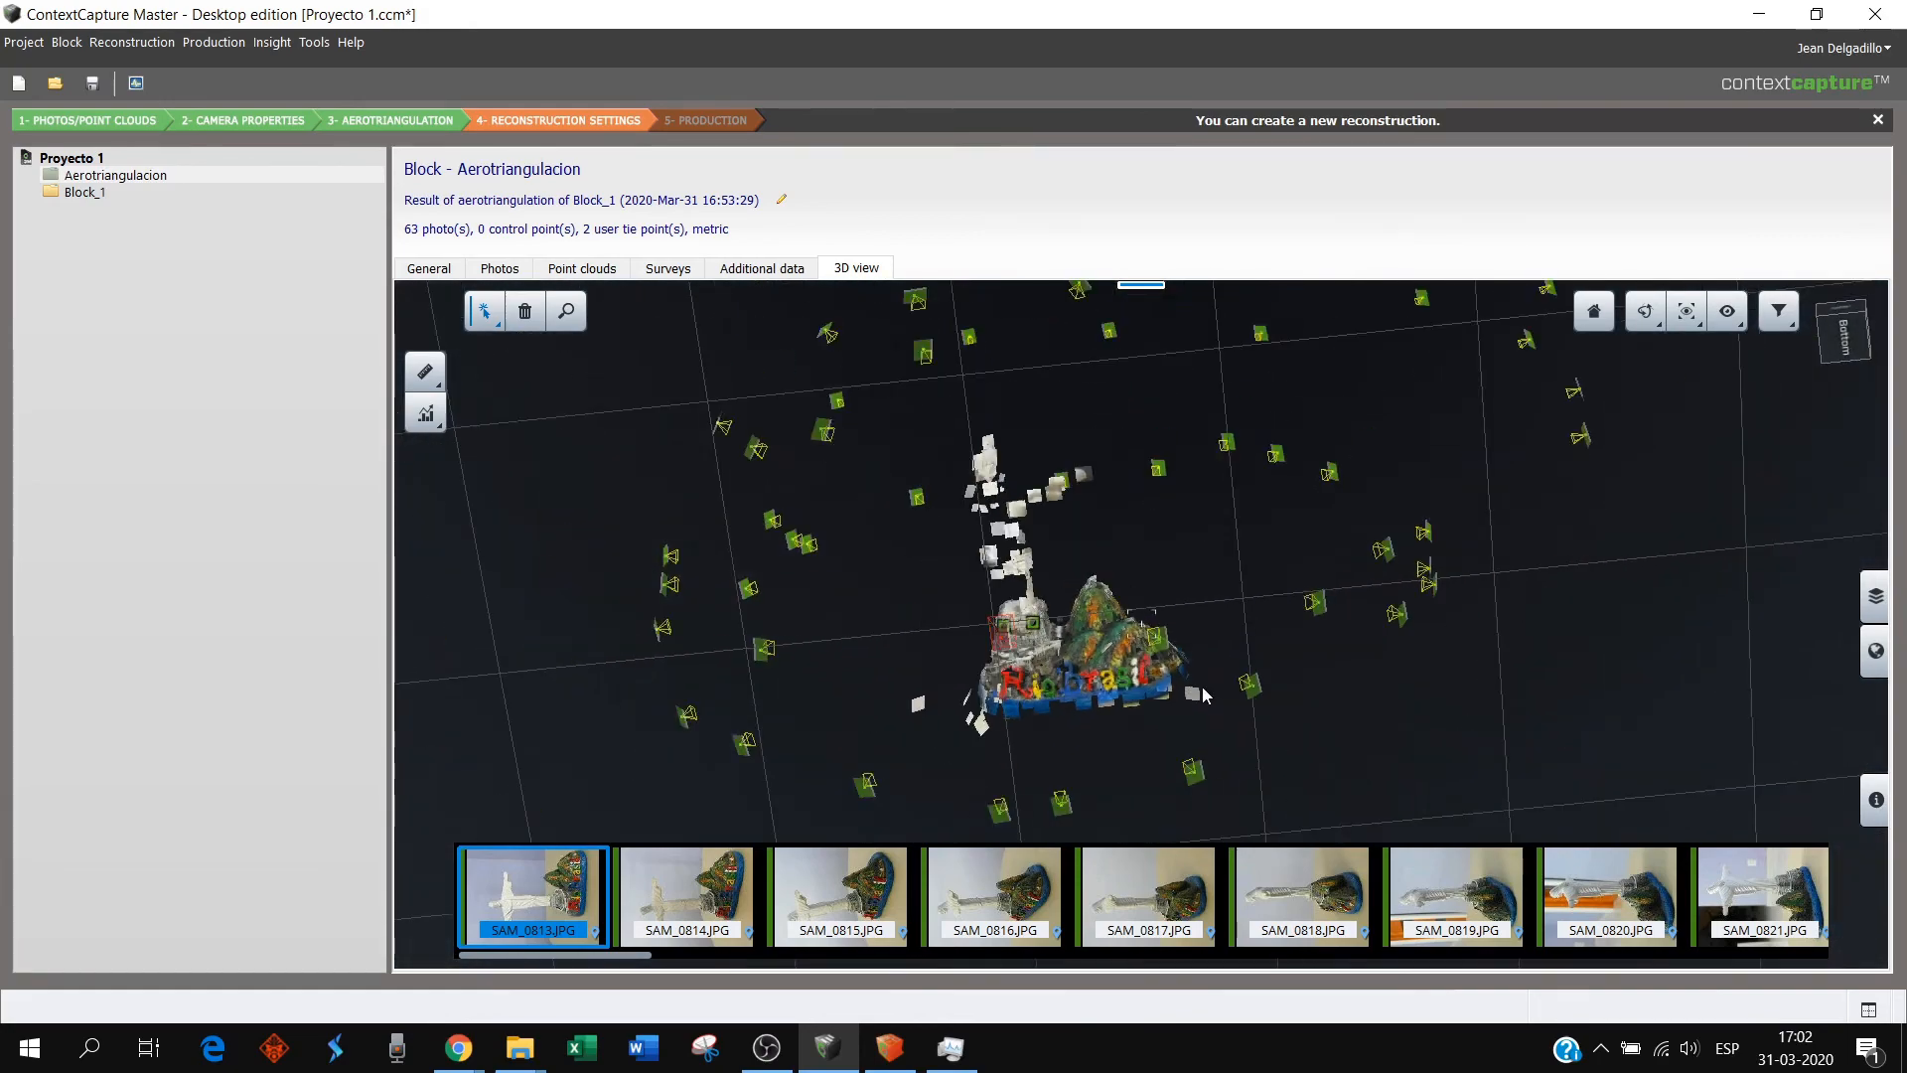
- Select the camera of photo SAM_0857 beside the statue's base and examine its placement around the model
{"action": "left_click_drag", "start_coordinate": [1204, 694], "coordinate": [1337, 689]}
{"action": "scroll", "coordinate": [1242, 663], "scroll_direction": "up", "scroll_amount": 3}
{"action": "left_click", "coordinate": [1324, 673]}
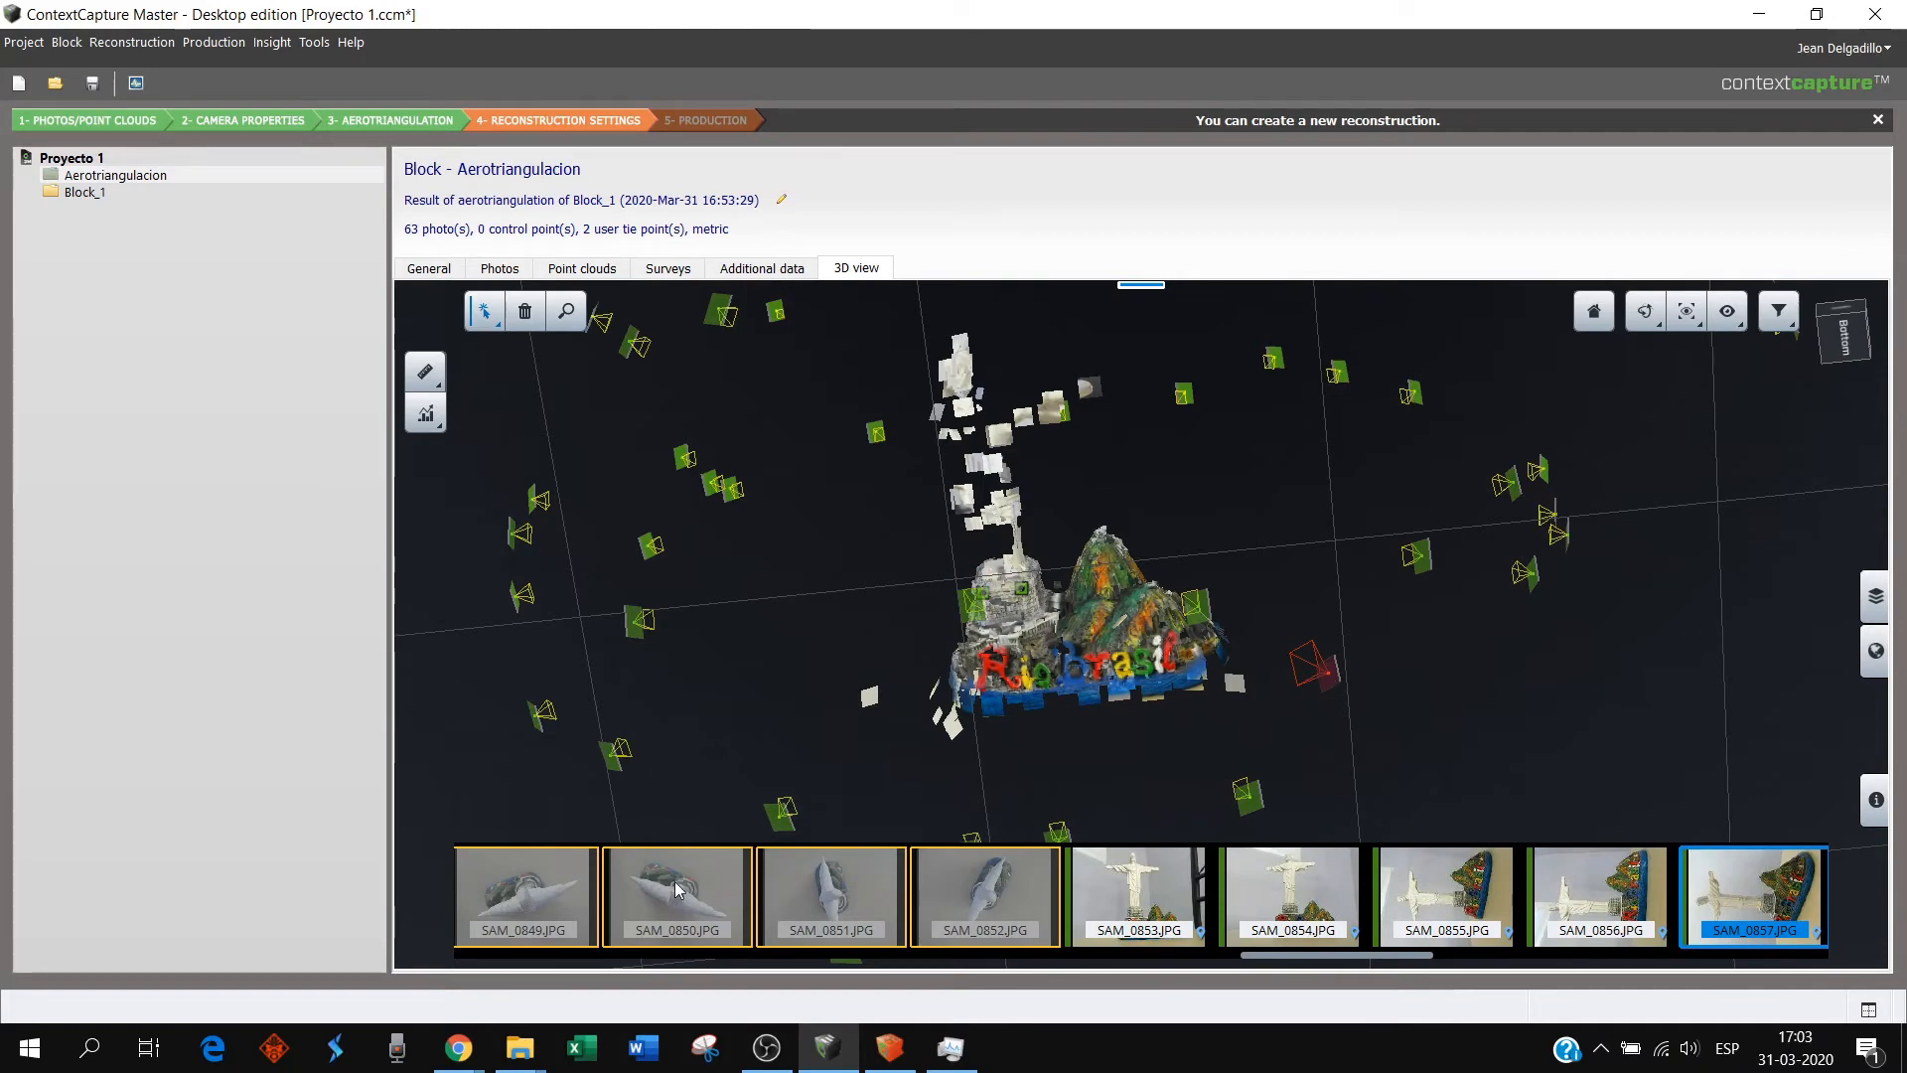
{"action": "scroll", "coordinate": [1295, 713], "scroll_direction": "down", "scroll_amount": 5}
{"action": "left_click_drag", "start_coordinate": [1295, 712], "coordinate": [1467, 719]}
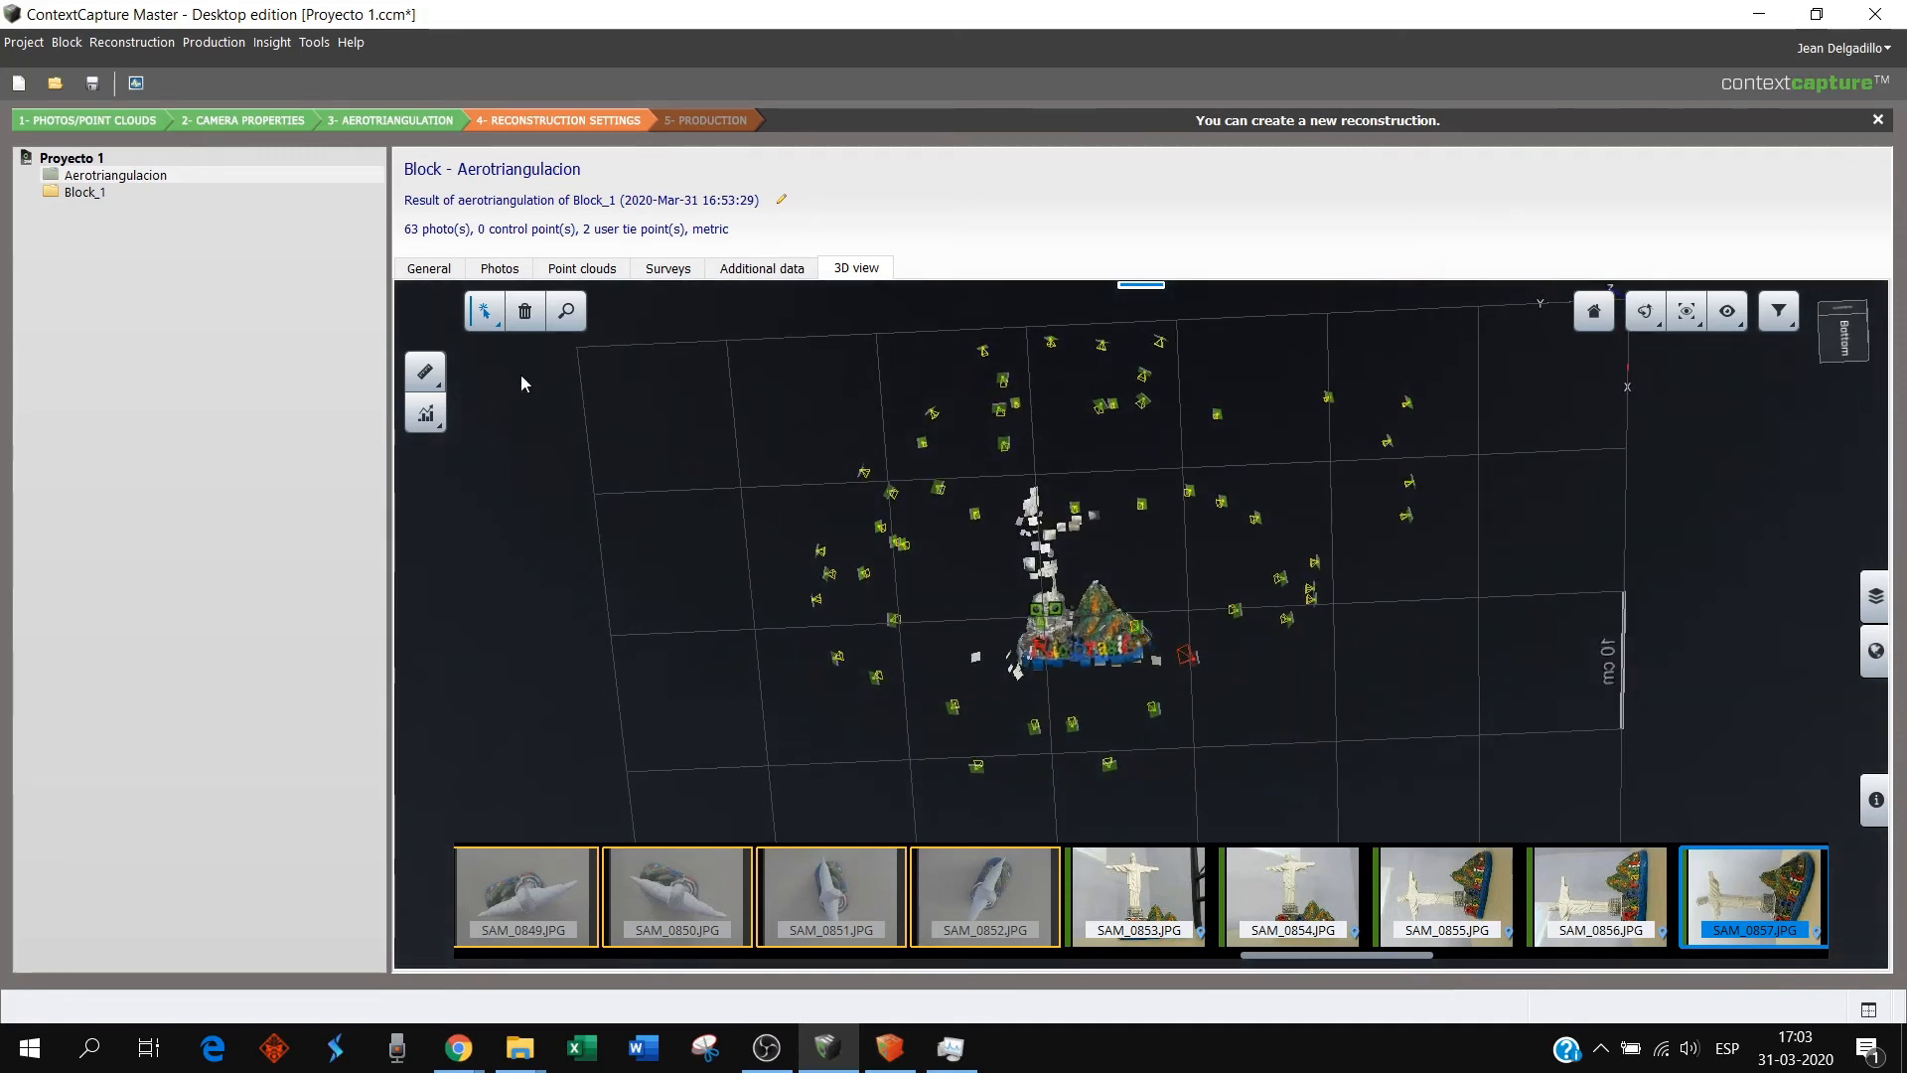
{"action": "left_click", "coordinate": [436, 381]}
{"action": "scroll", "coordinate": [1077, 563], "scroll_direction": "up", "scroll_amount": 4}
{"action": "scroll", "coordinate": [1076, 563], "scroll_direction": "down", "scroll_amount": 1}
{"action": "left_click_drag", "start_coordinate": [1015, 530], "coordinate": [1148, 547]}
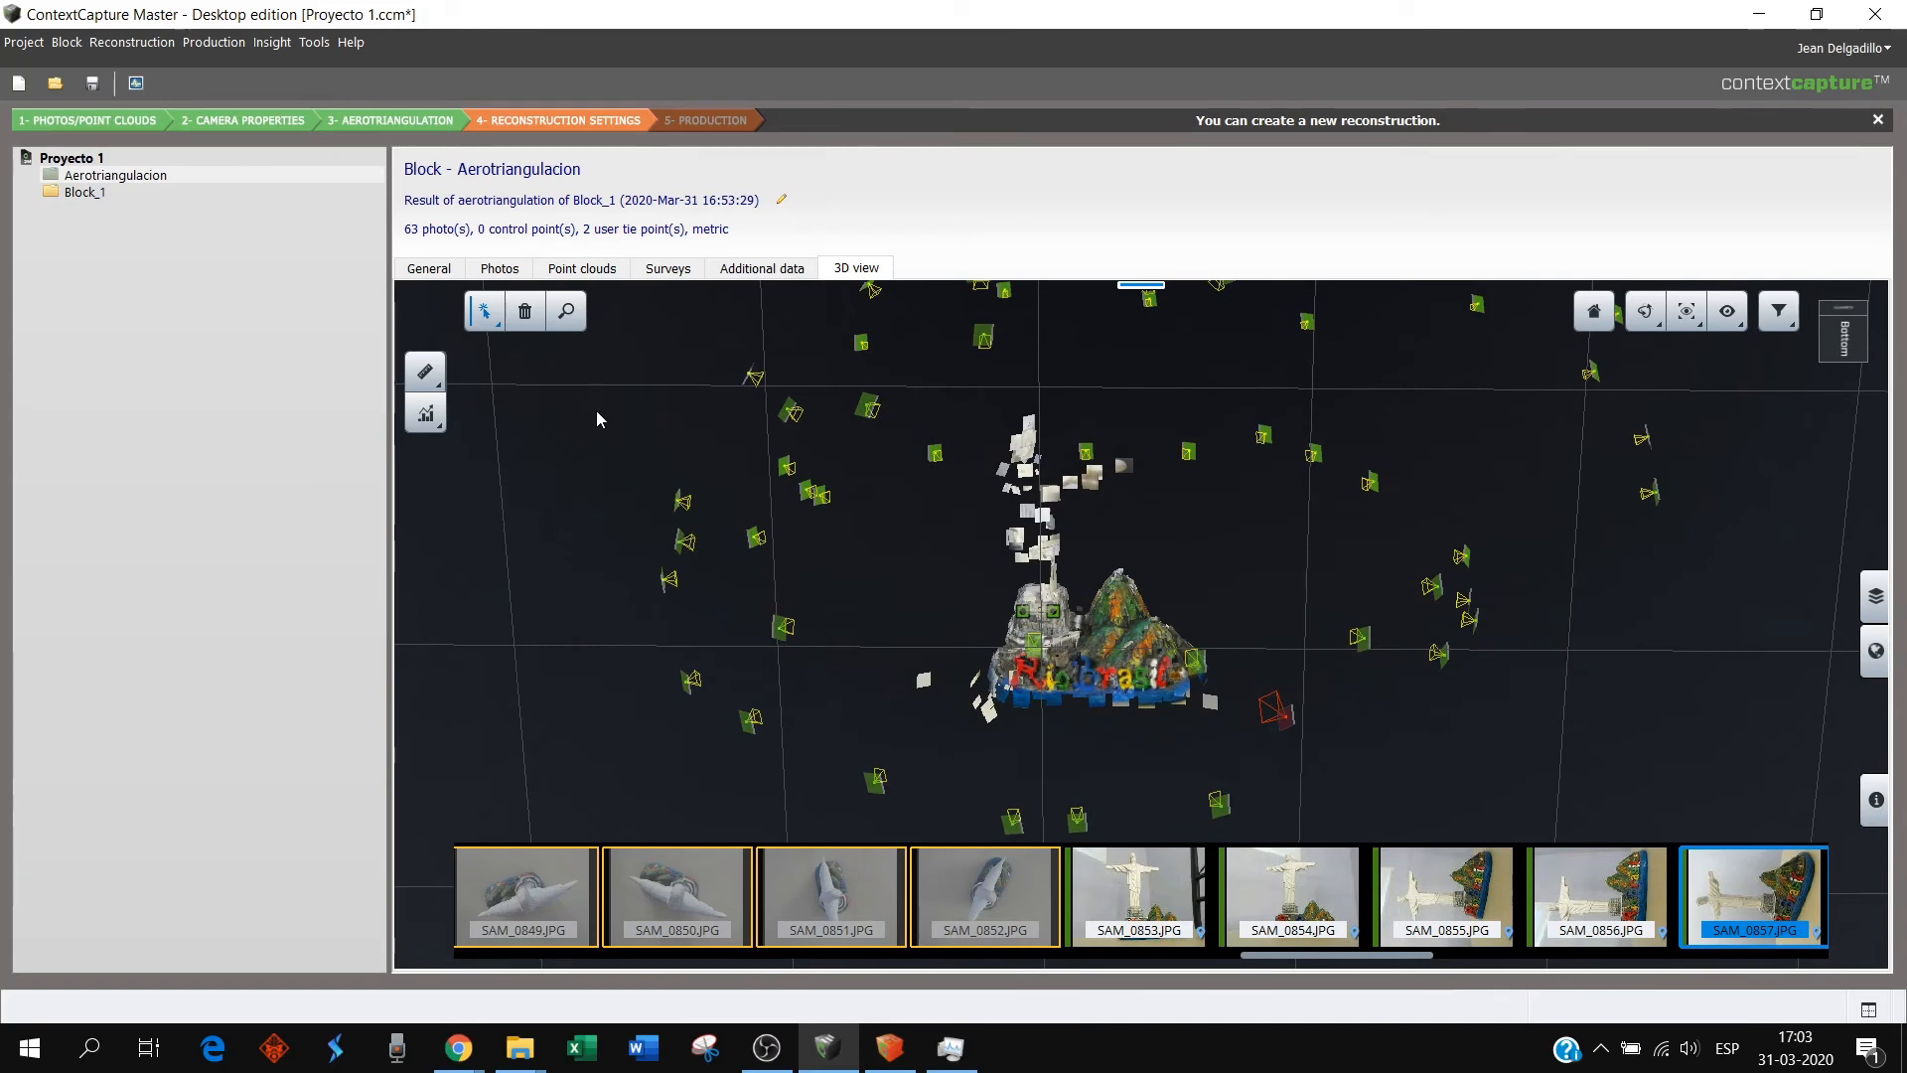
{"action": "left_click", "coordinate": [1655, 331]}
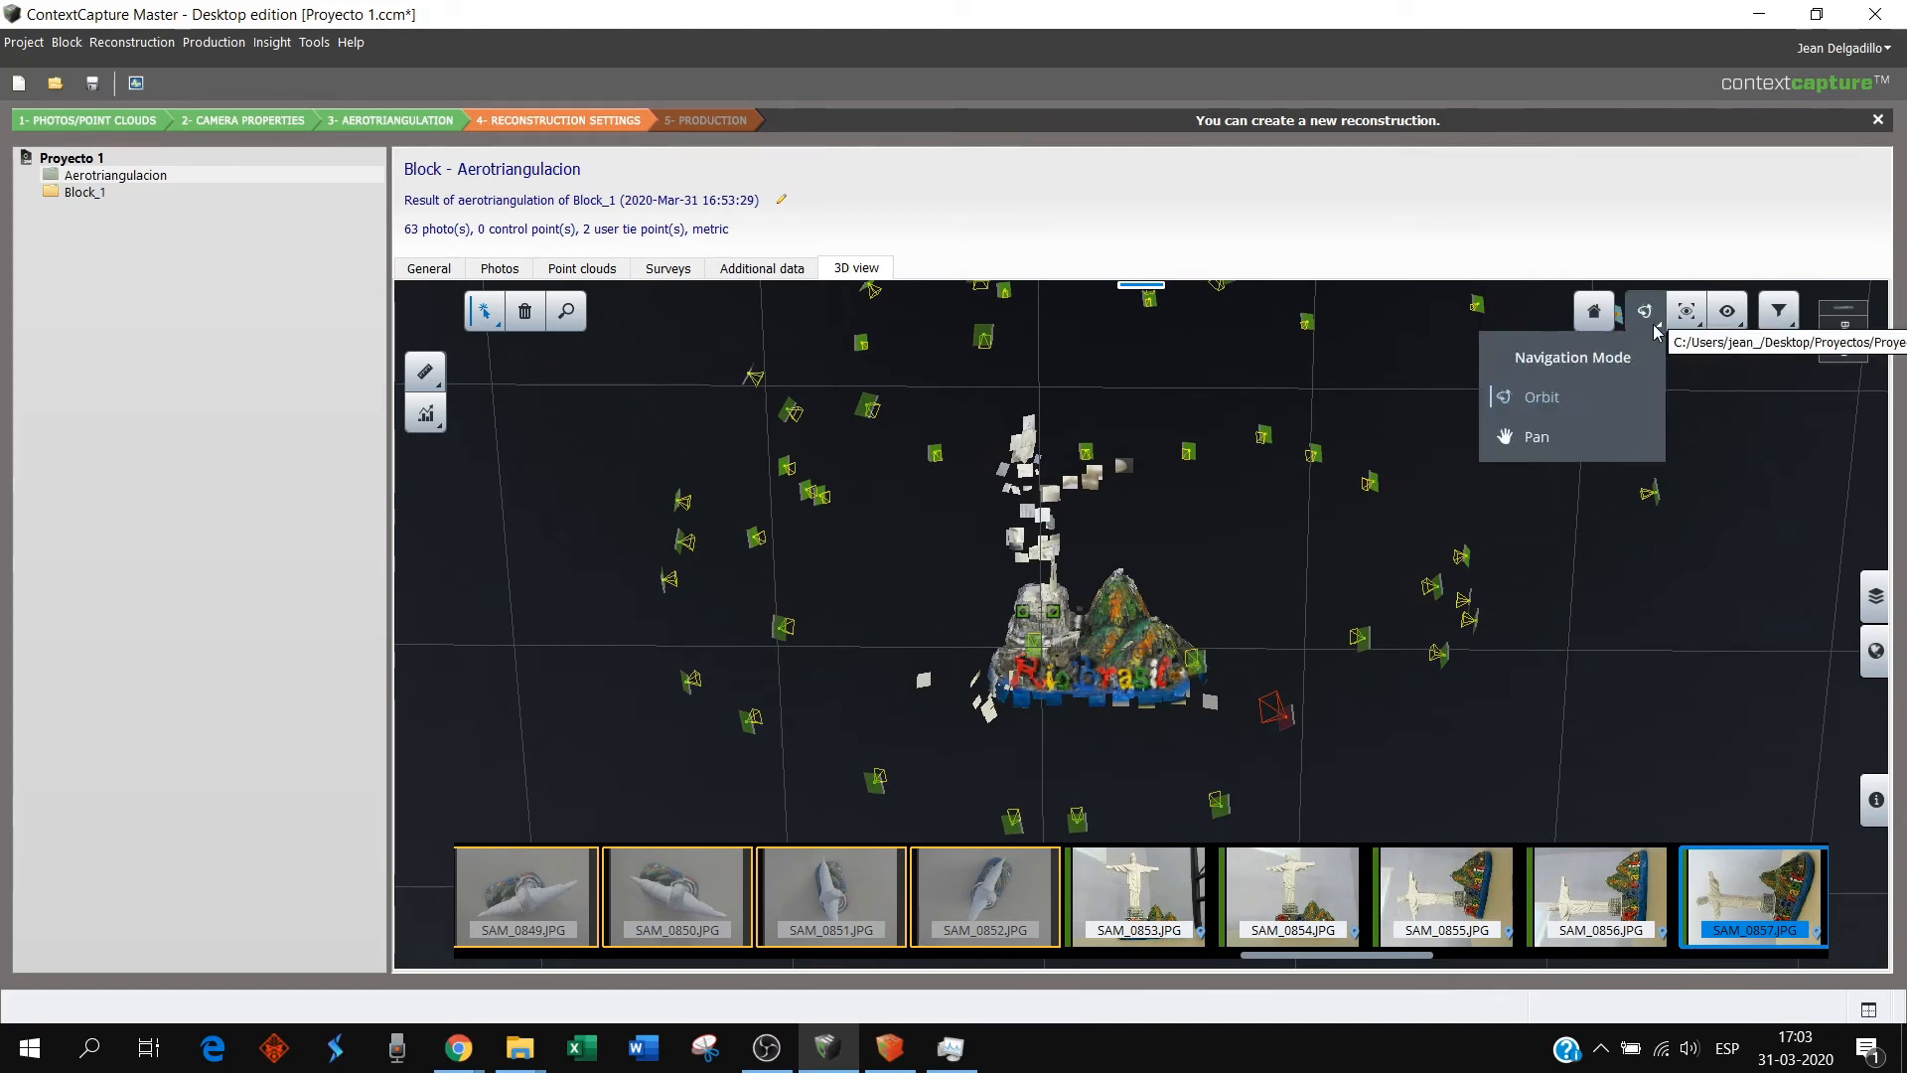
{"action": "left_click", "coordinate": [1655, 330]}
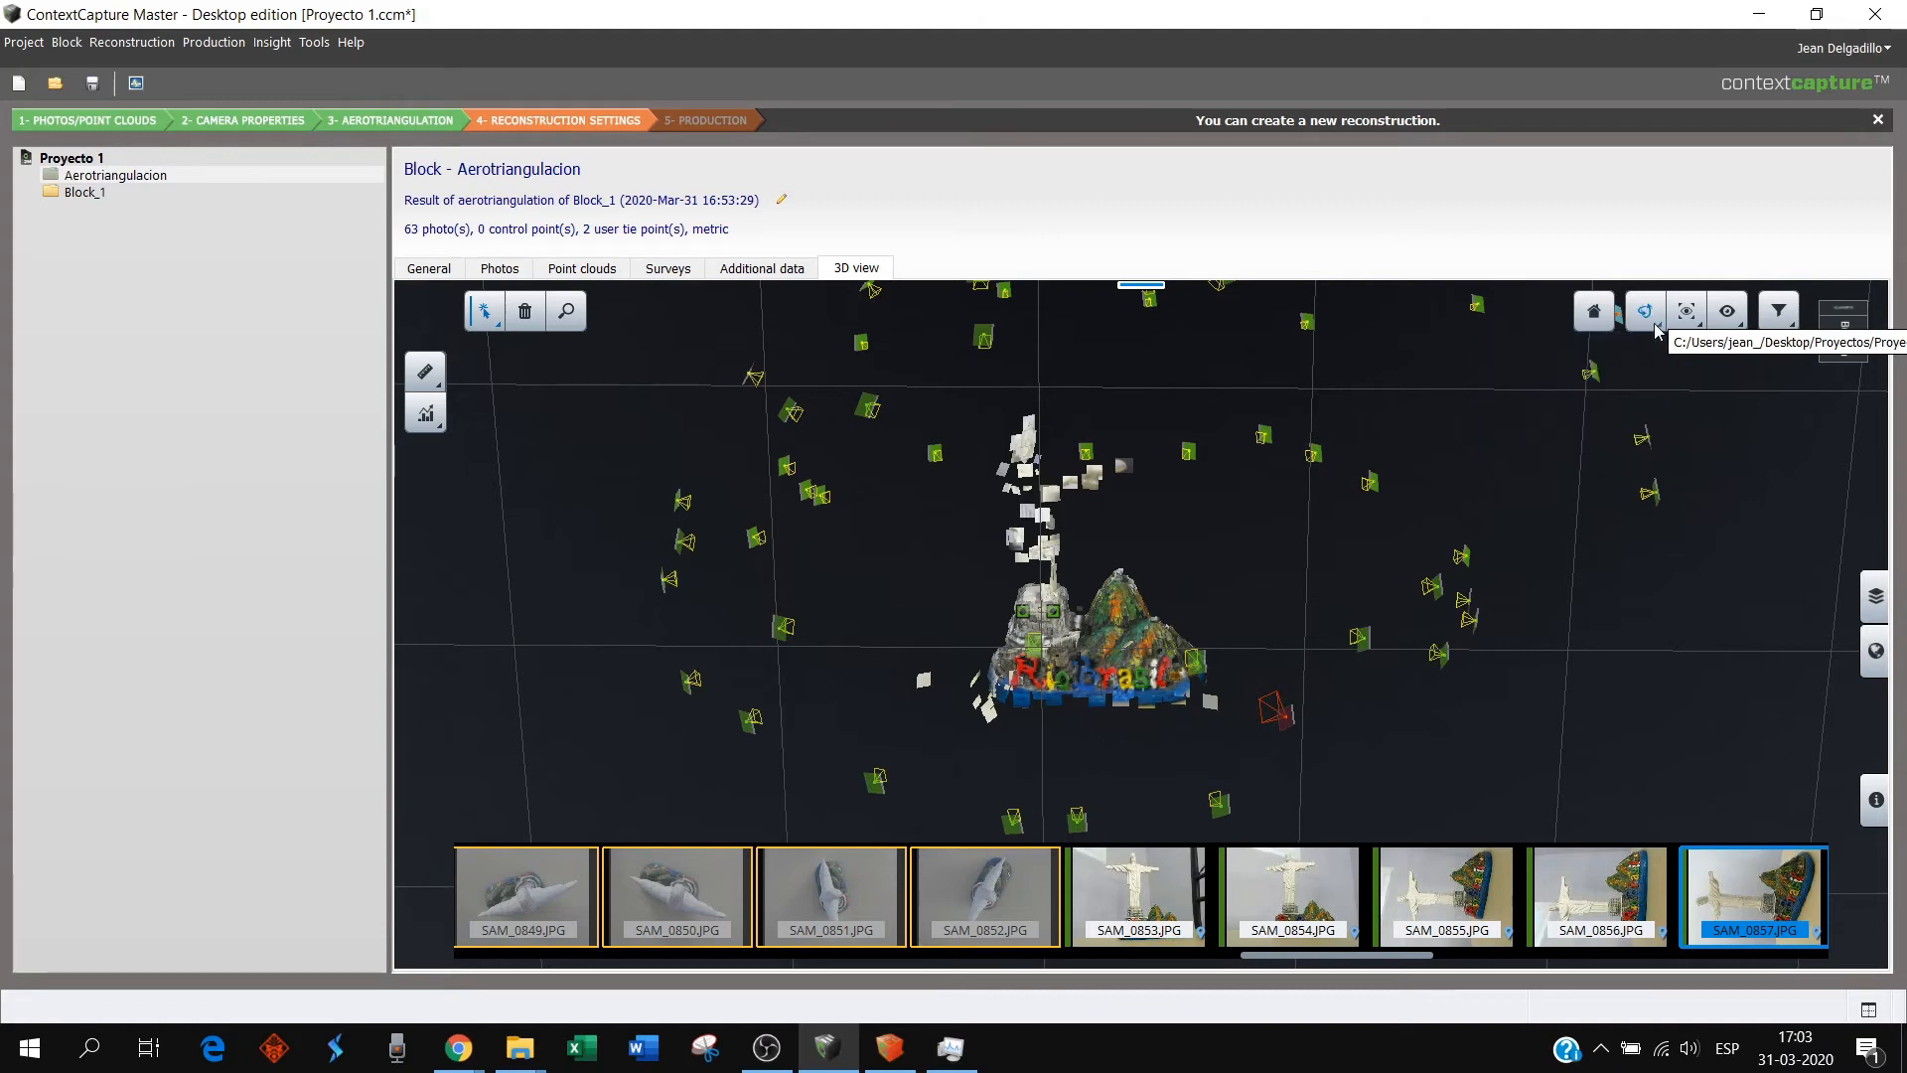
- Enable Lock on Photo for SAM_0857 and inspect its photo overlay within the 3D scene
{"action": "left_click", "coordinate": [1695, 325]}
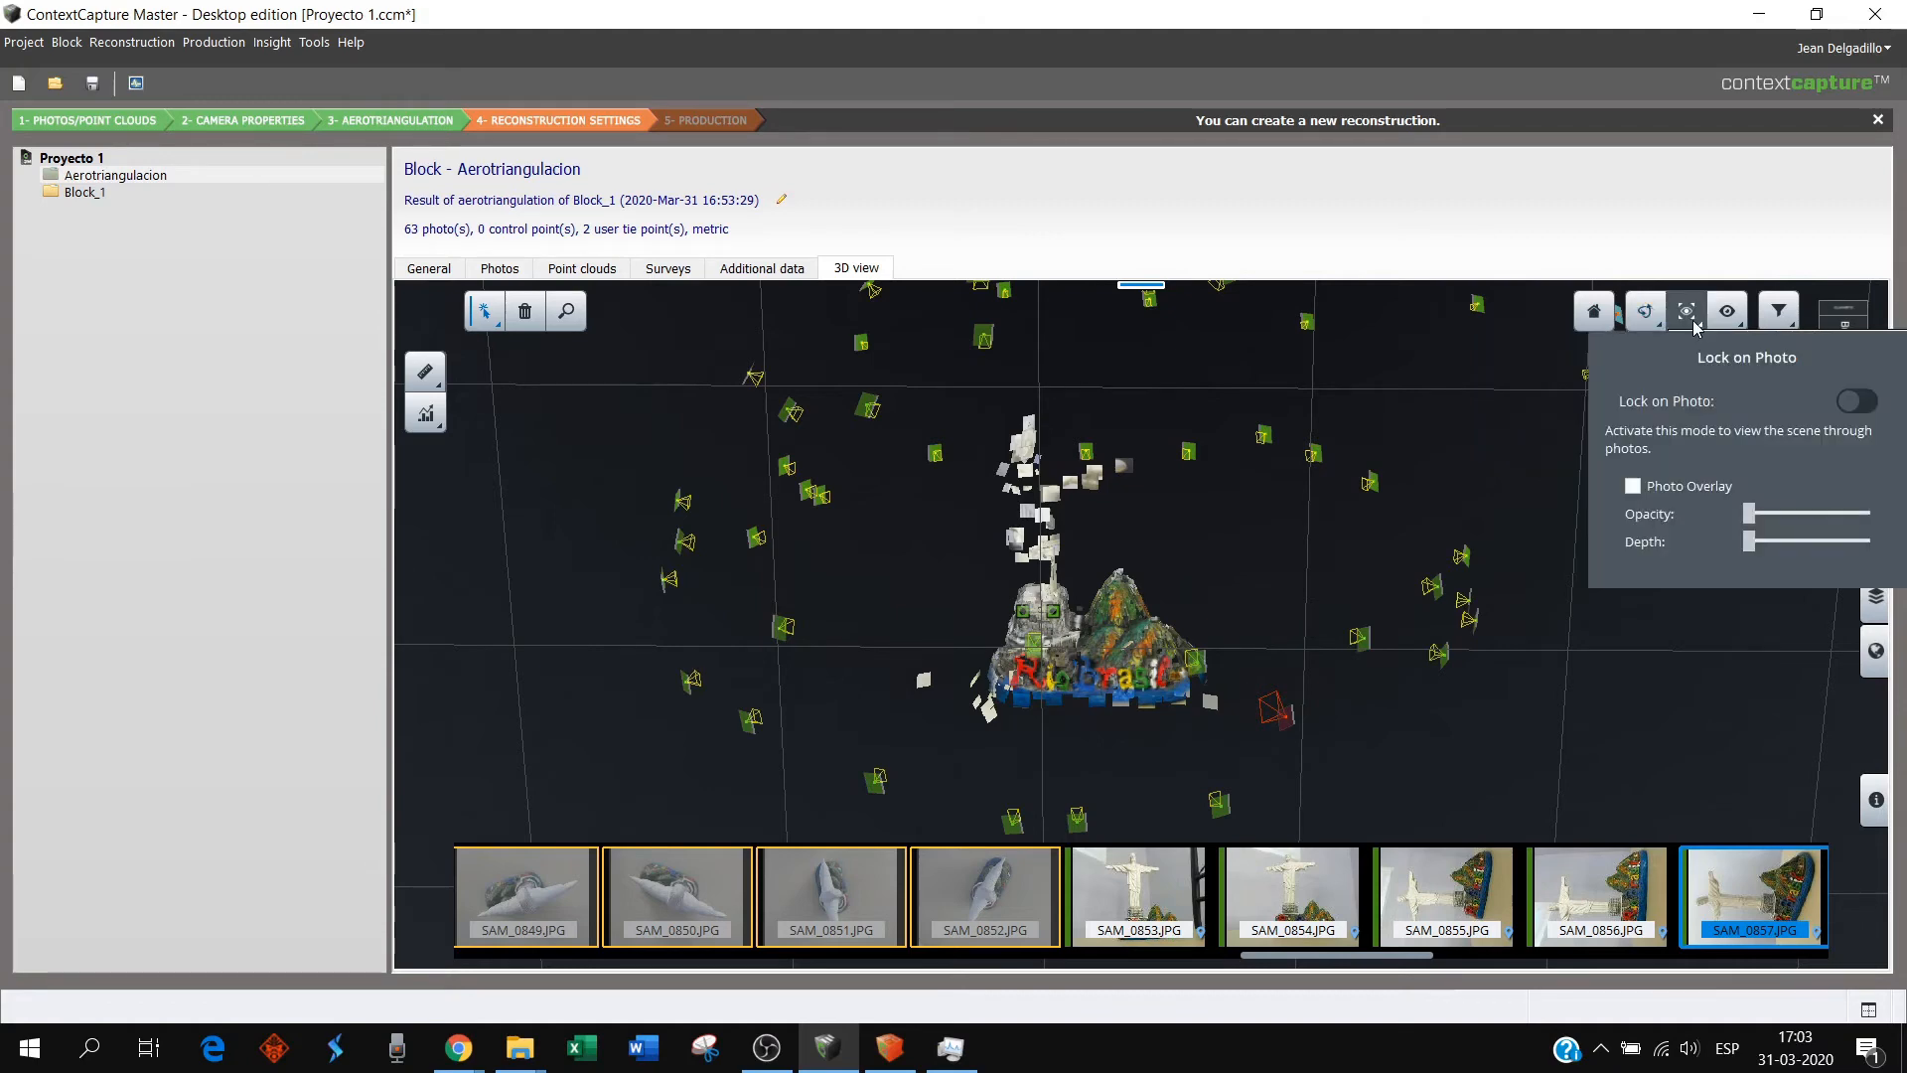
{"action": "left_click", "coordinate": [1855, 401]}
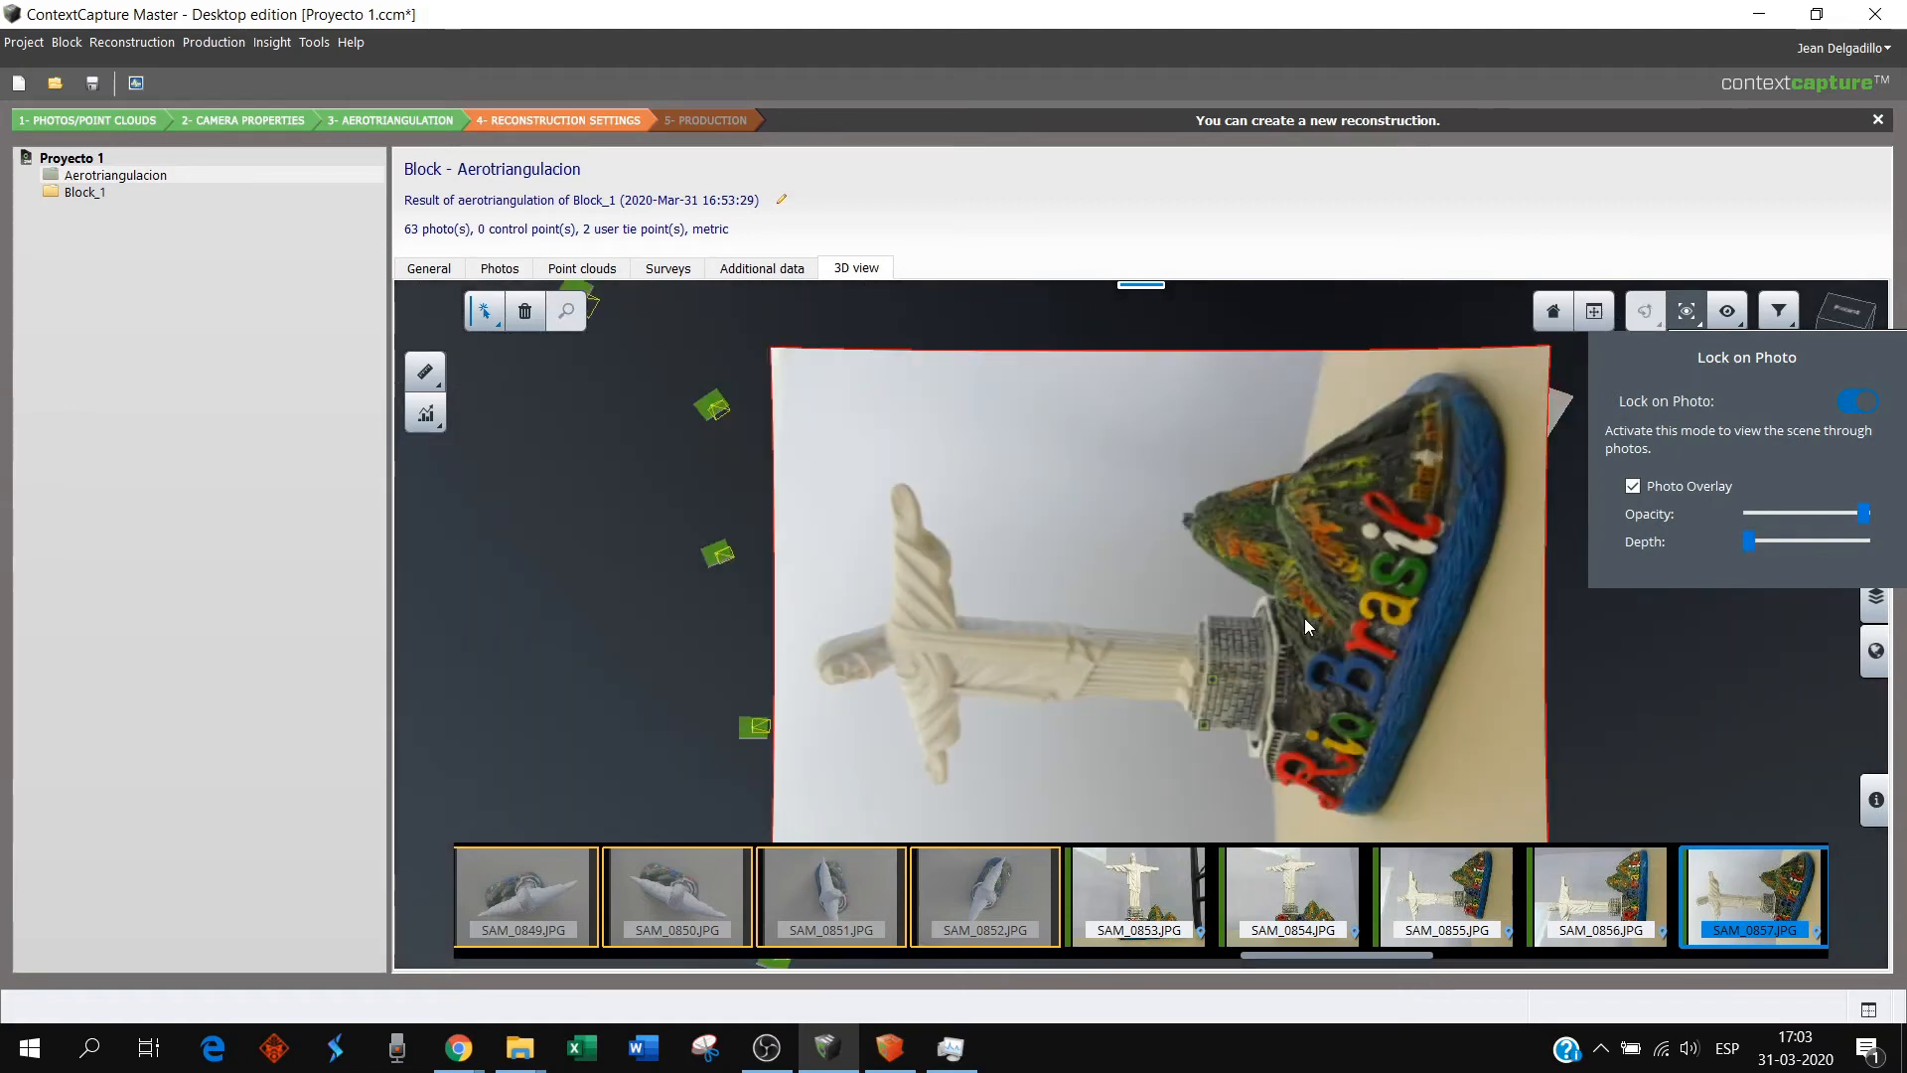
{"action": "left_click", "coordinate": [1647, 691]}
{"action": "scroll", "coordinate": [1599, 669], "scroll_direction": "down", "scroll_amount": 3}
{"action": "left_click_drag", "start_coordinate": [1599, 670], "coordinate": [875, 735]}
{"action": "scroll", "coordinate": [874, 727], "scroll_direction": "down", "scroll_amount": 4}
{"action": "scroll", "coordinate": [873, 751], "scroll_direction": "up", "scroll_amount": 2}
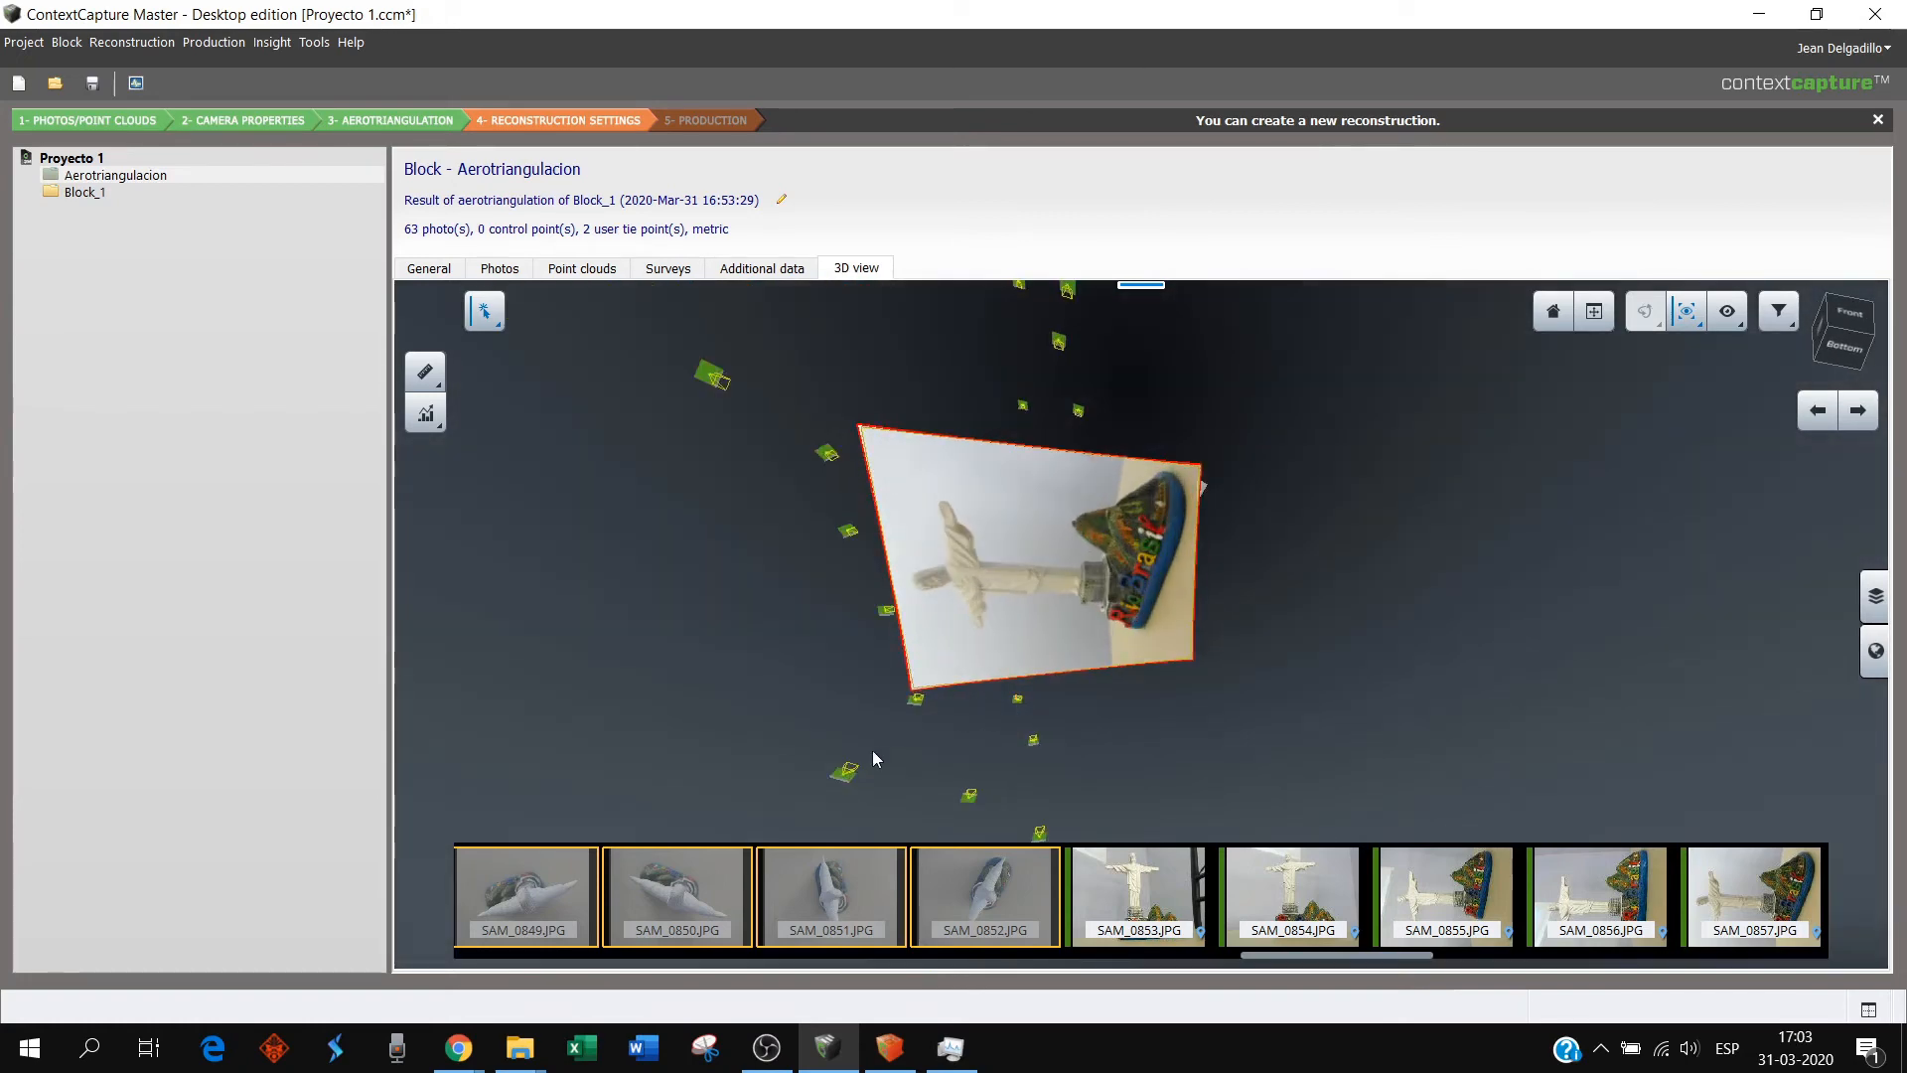
- Switch the locked view to photo SAM_0843 and inspect its overlay from several angles
{"action": "left_click", "coordinate": [846, 772]}
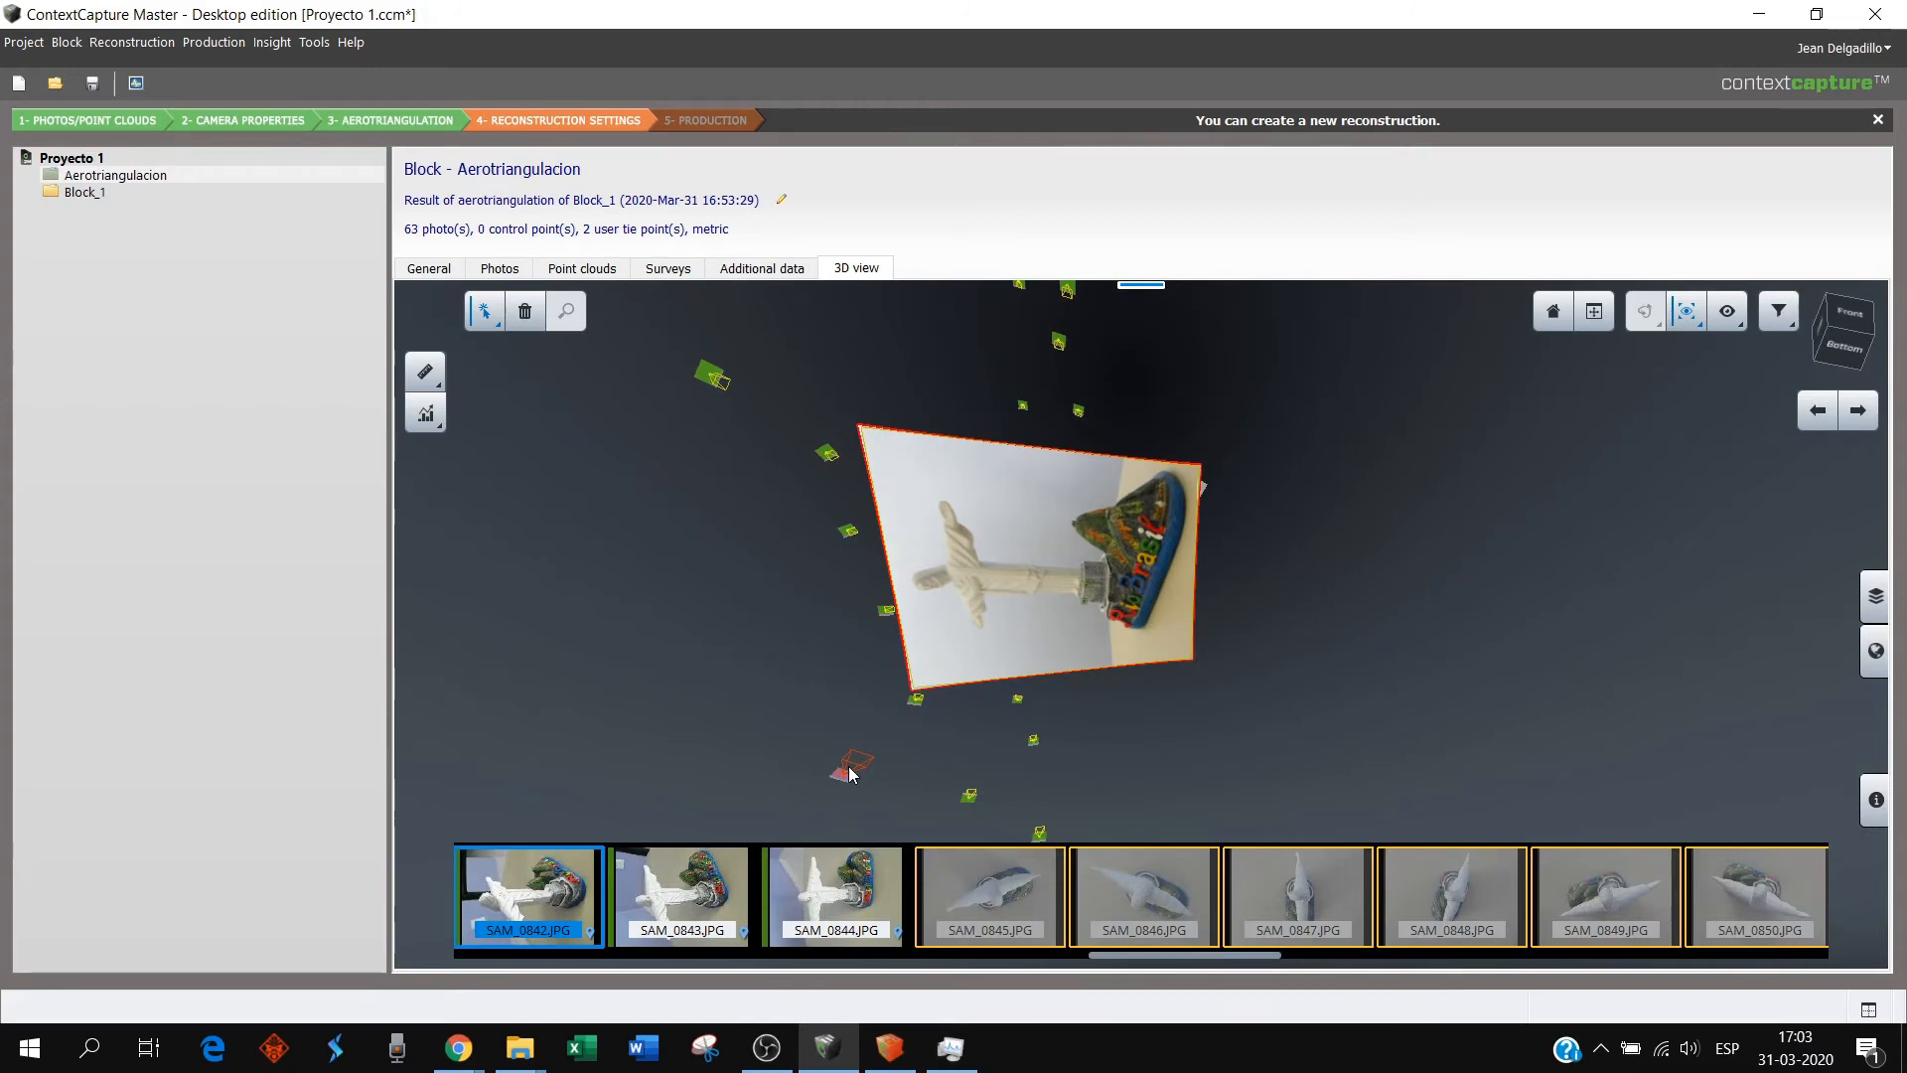
{"action": "left_click", "coordinate": [701, 896]}
{"action": "scroll", "coordinate": [1166, 682], "scroll_direction": "down", "scroll_amount": 4}
{"action": "left_click_drag", "start_coordinate": [1165, 682], "coordinate": [1252, 618]}
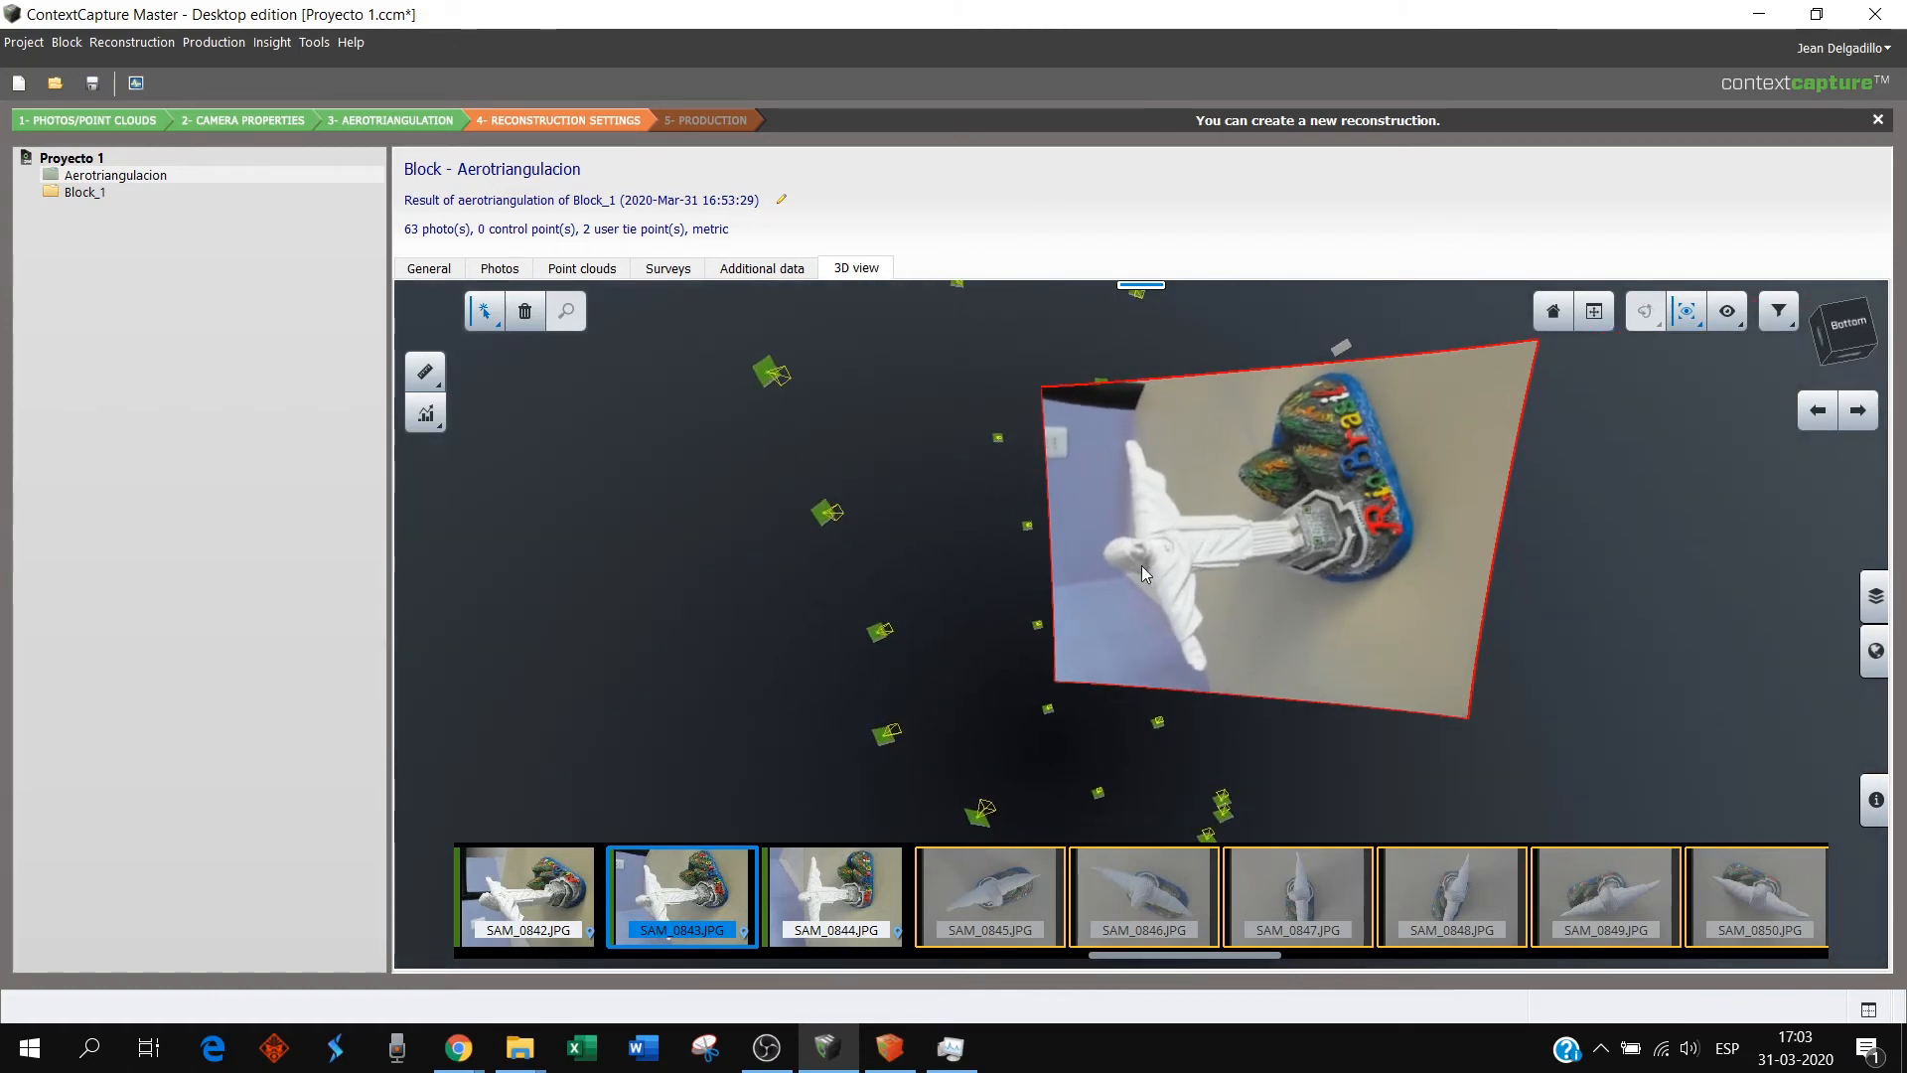
{"action": "left_click_drag", "start_coordinate": [1141, 564], "coordinate": [1023, 550]}
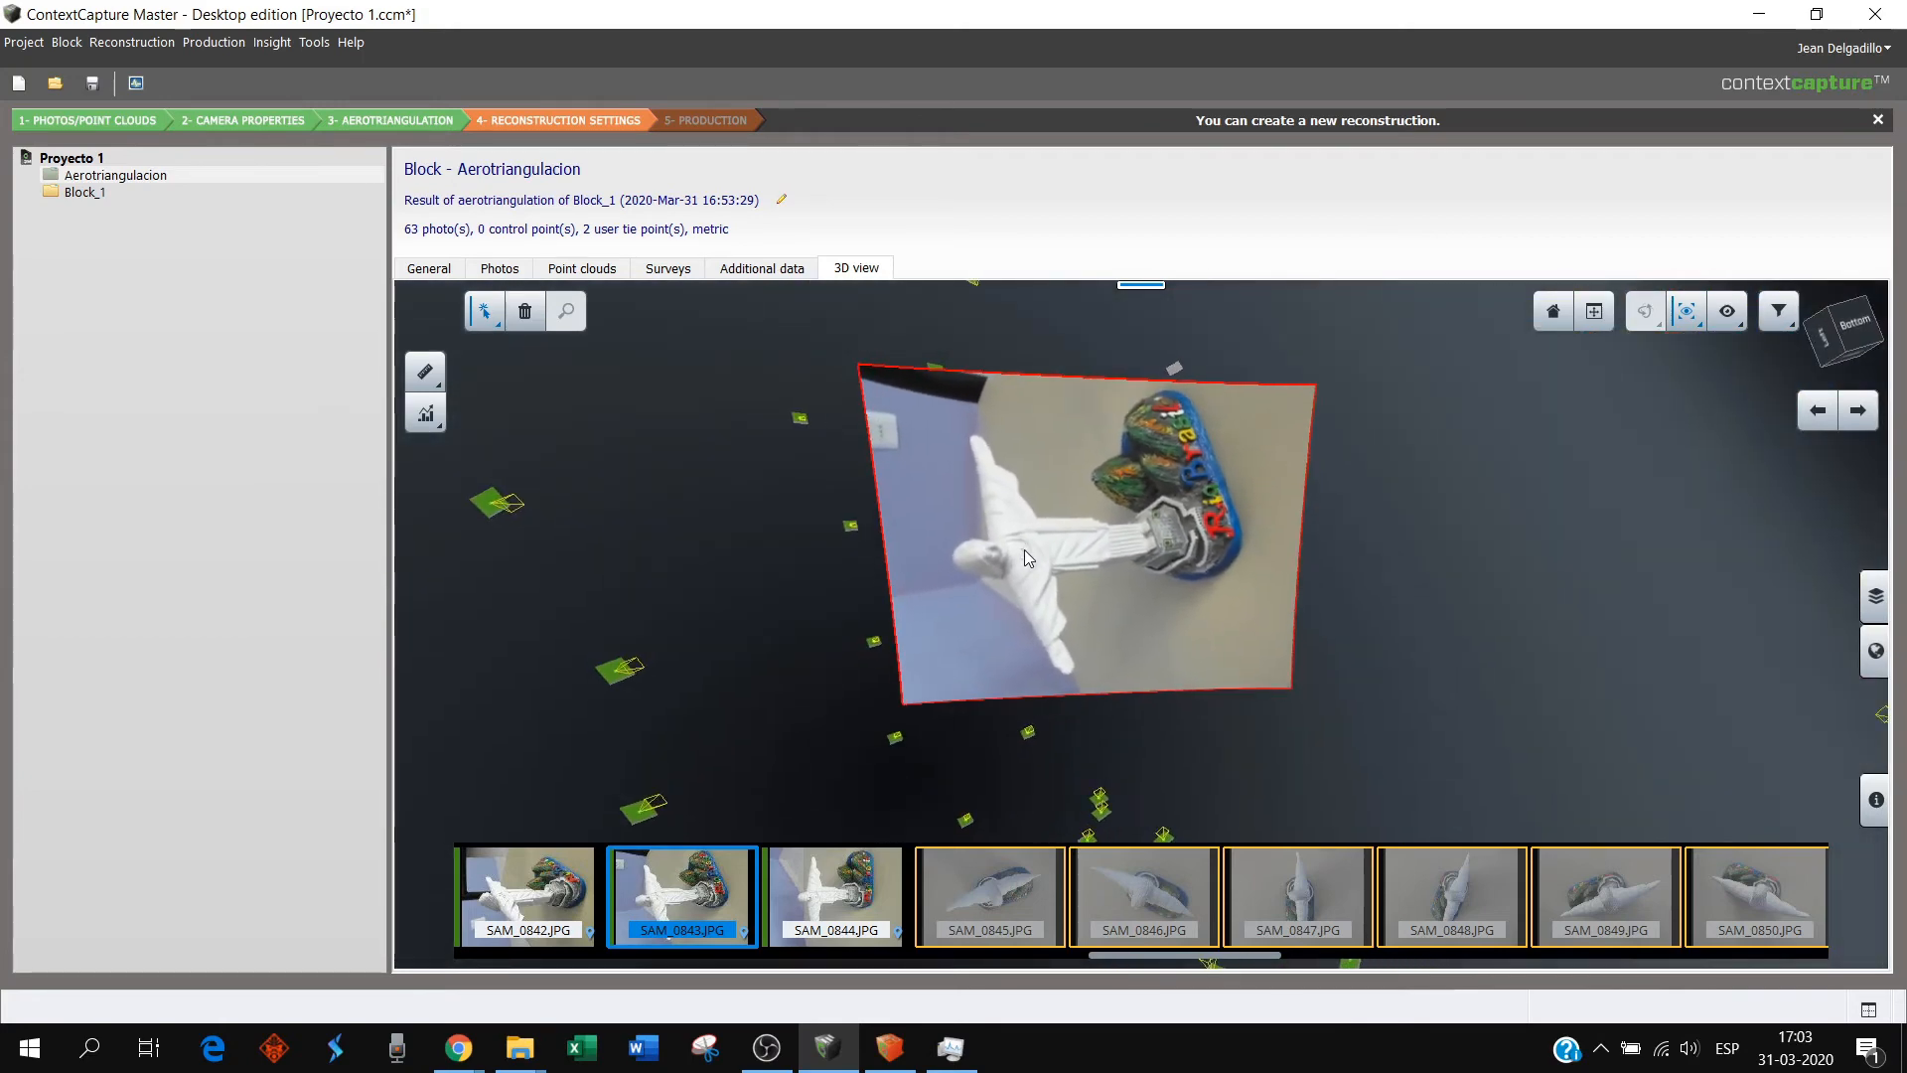
{"action": "left_click_drag", "start_coordinate": [953, 765], "coordinate": [1105, 596]}
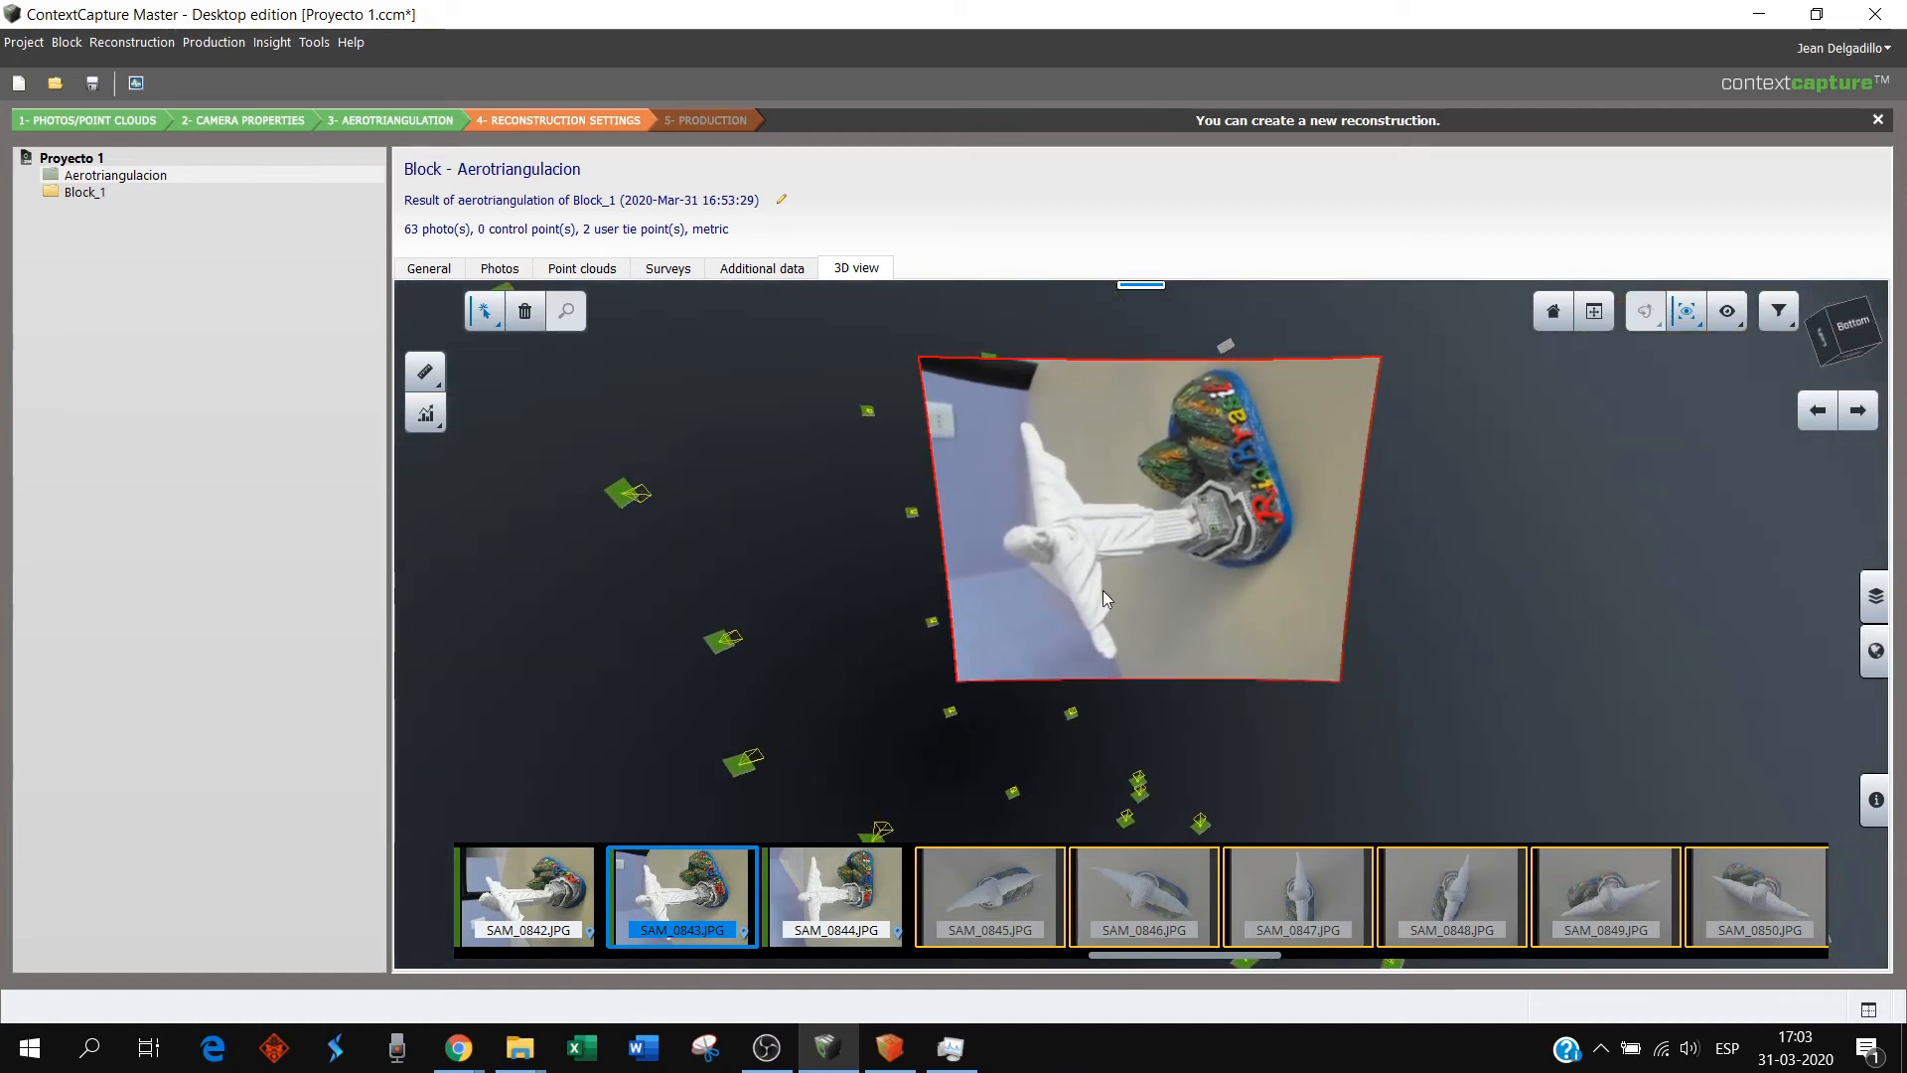
- Step backwards through the locked photos from SAM_0843 to SAM_0837, viewing the scene through each camera
{"action": "left_click", "coordinate": [1816, 412]}
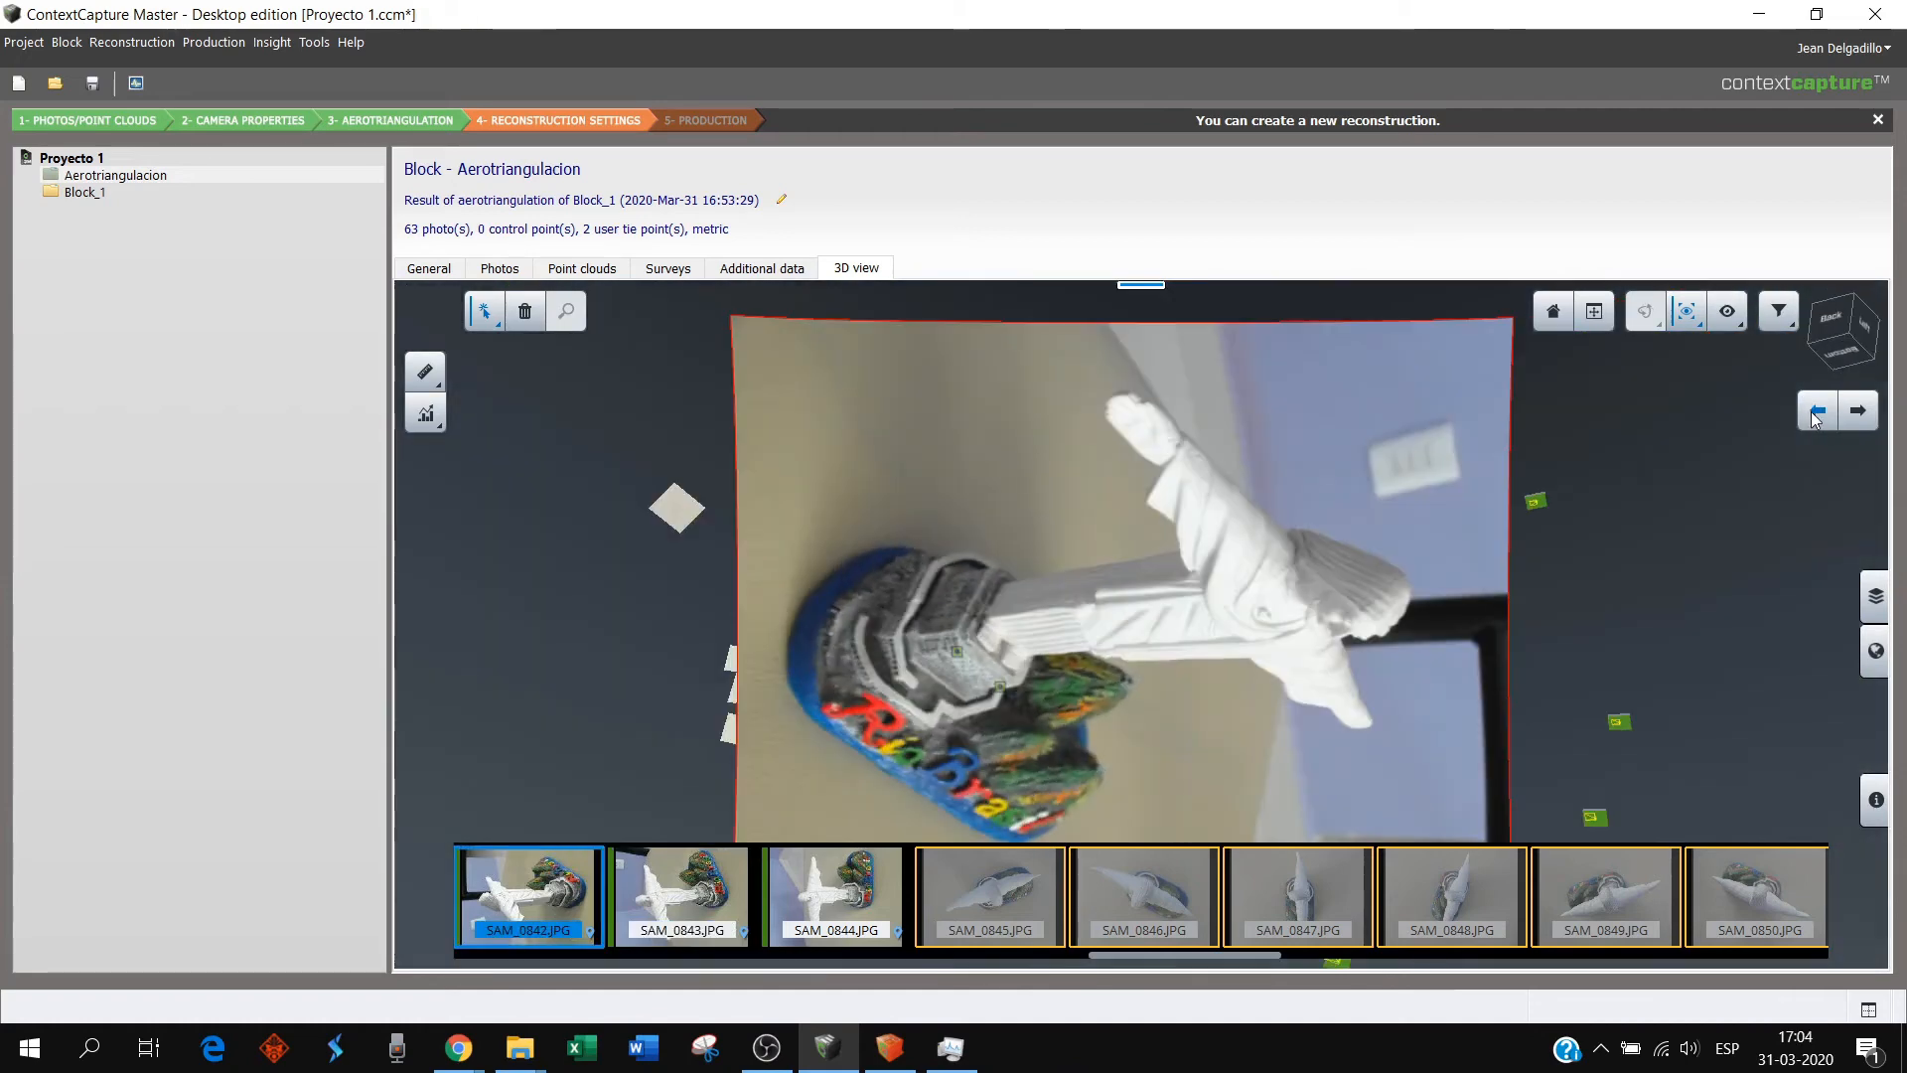
{"action": "scroll", "coordinate": [1571, 616], "scroll_direction": "down", "scroll_amount": 2}
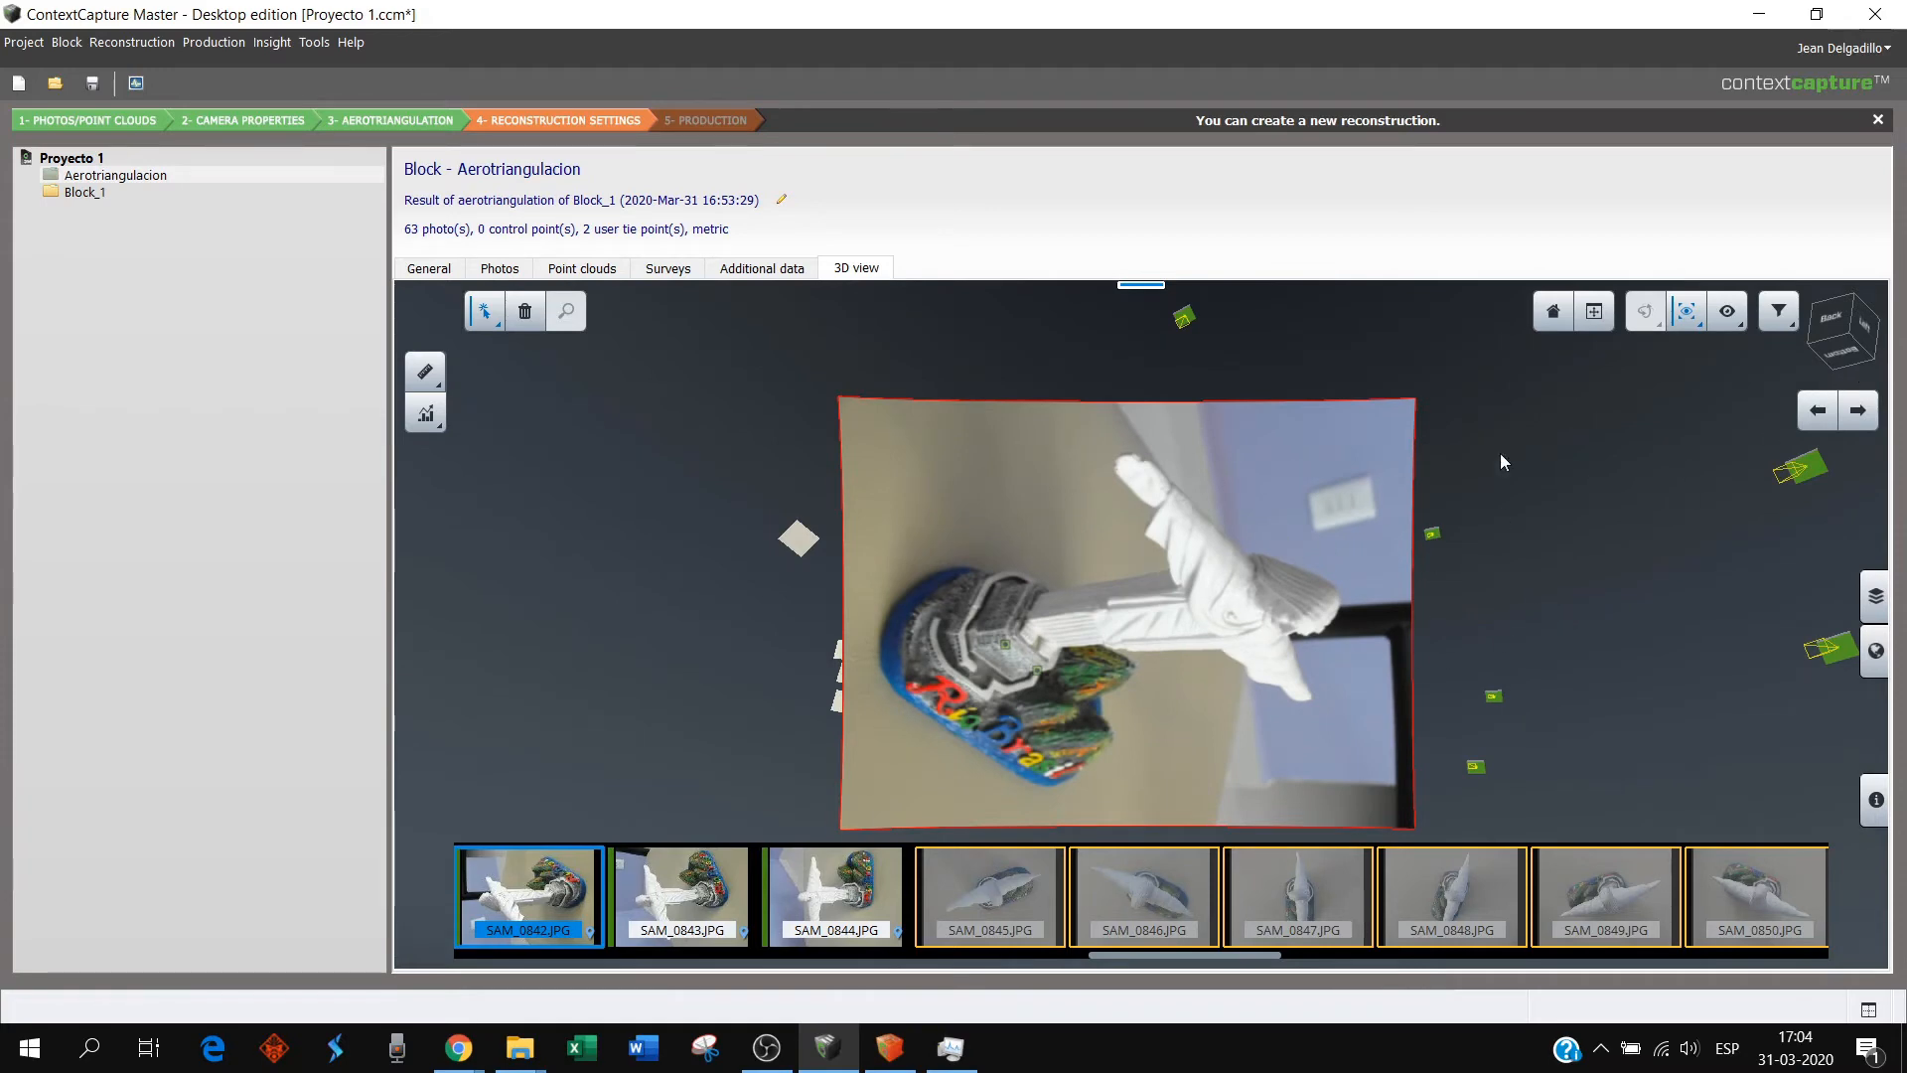
{"action": "left_click", "coordinate": [1818, 411]}
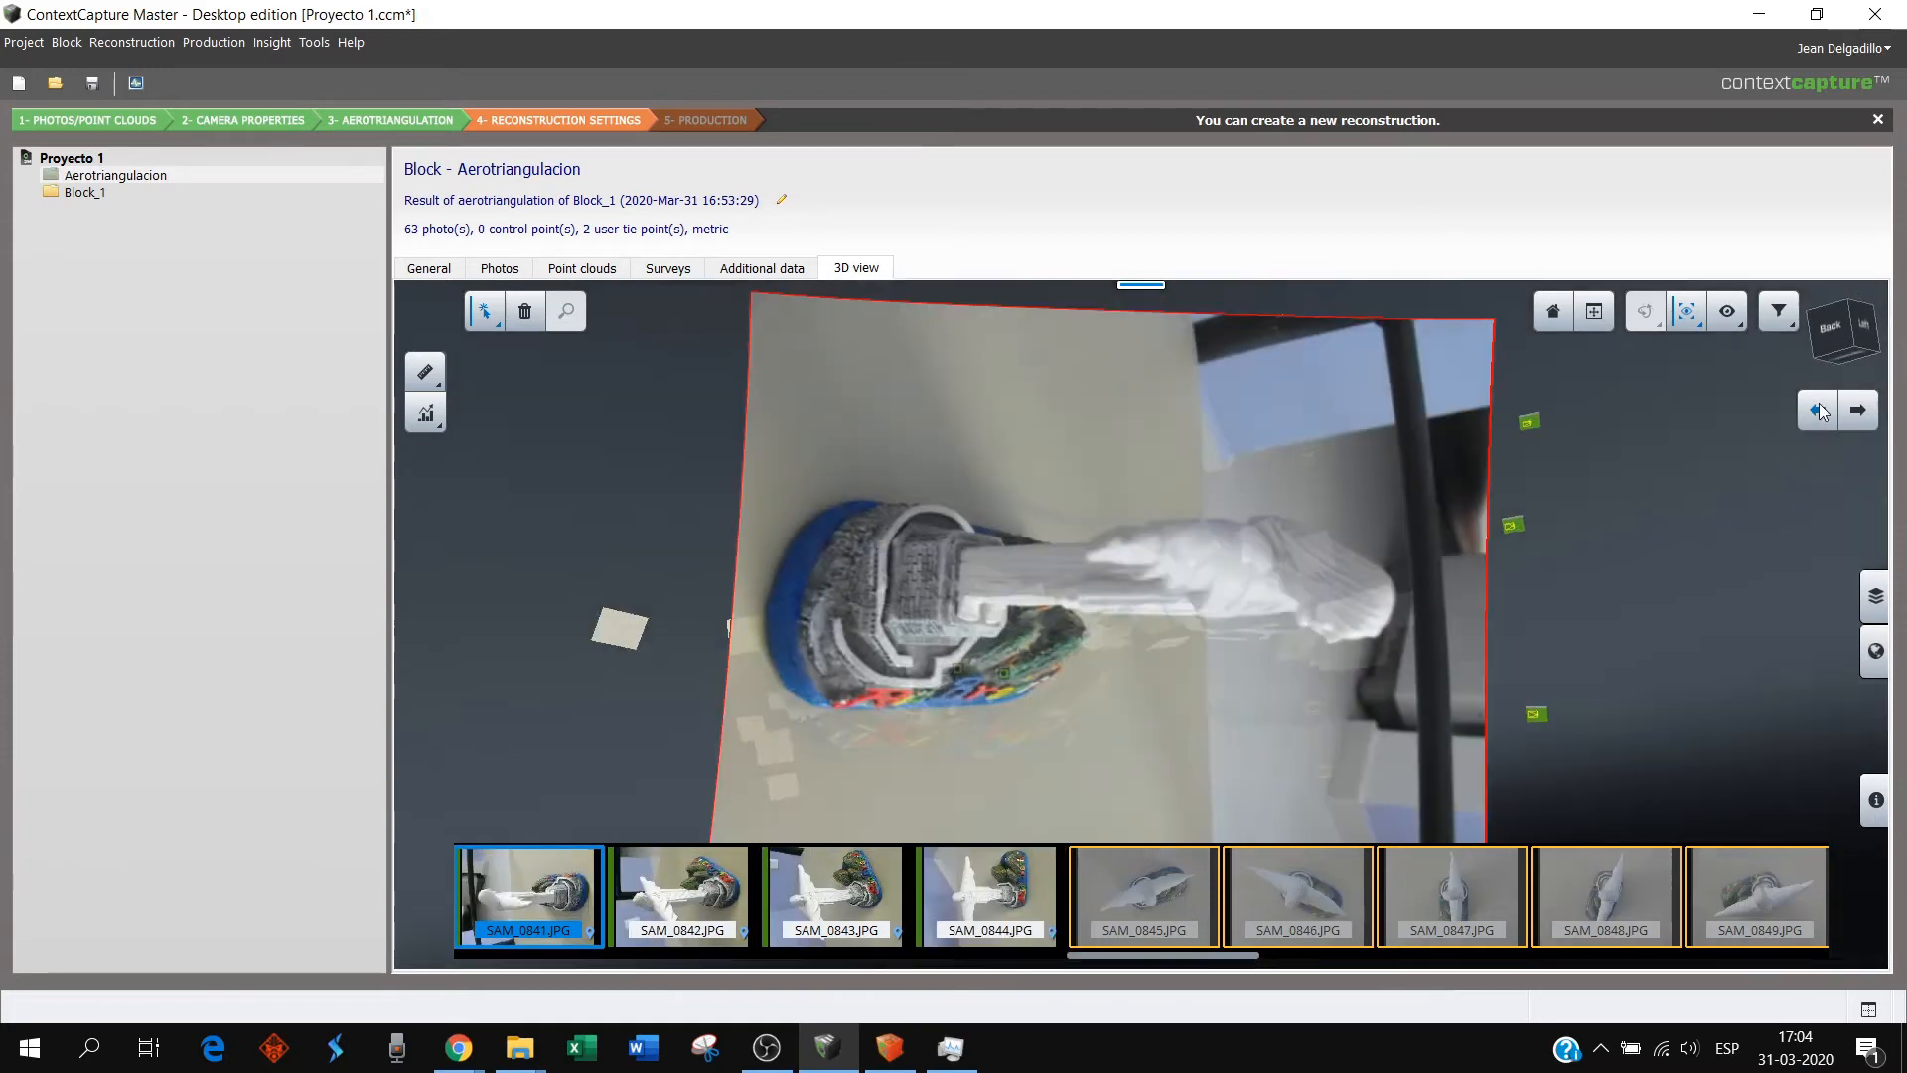
{"action": "left_click", "coordinate": [1818, 411]}
{"action": "left_click", "coordinate": [1819, 411]}
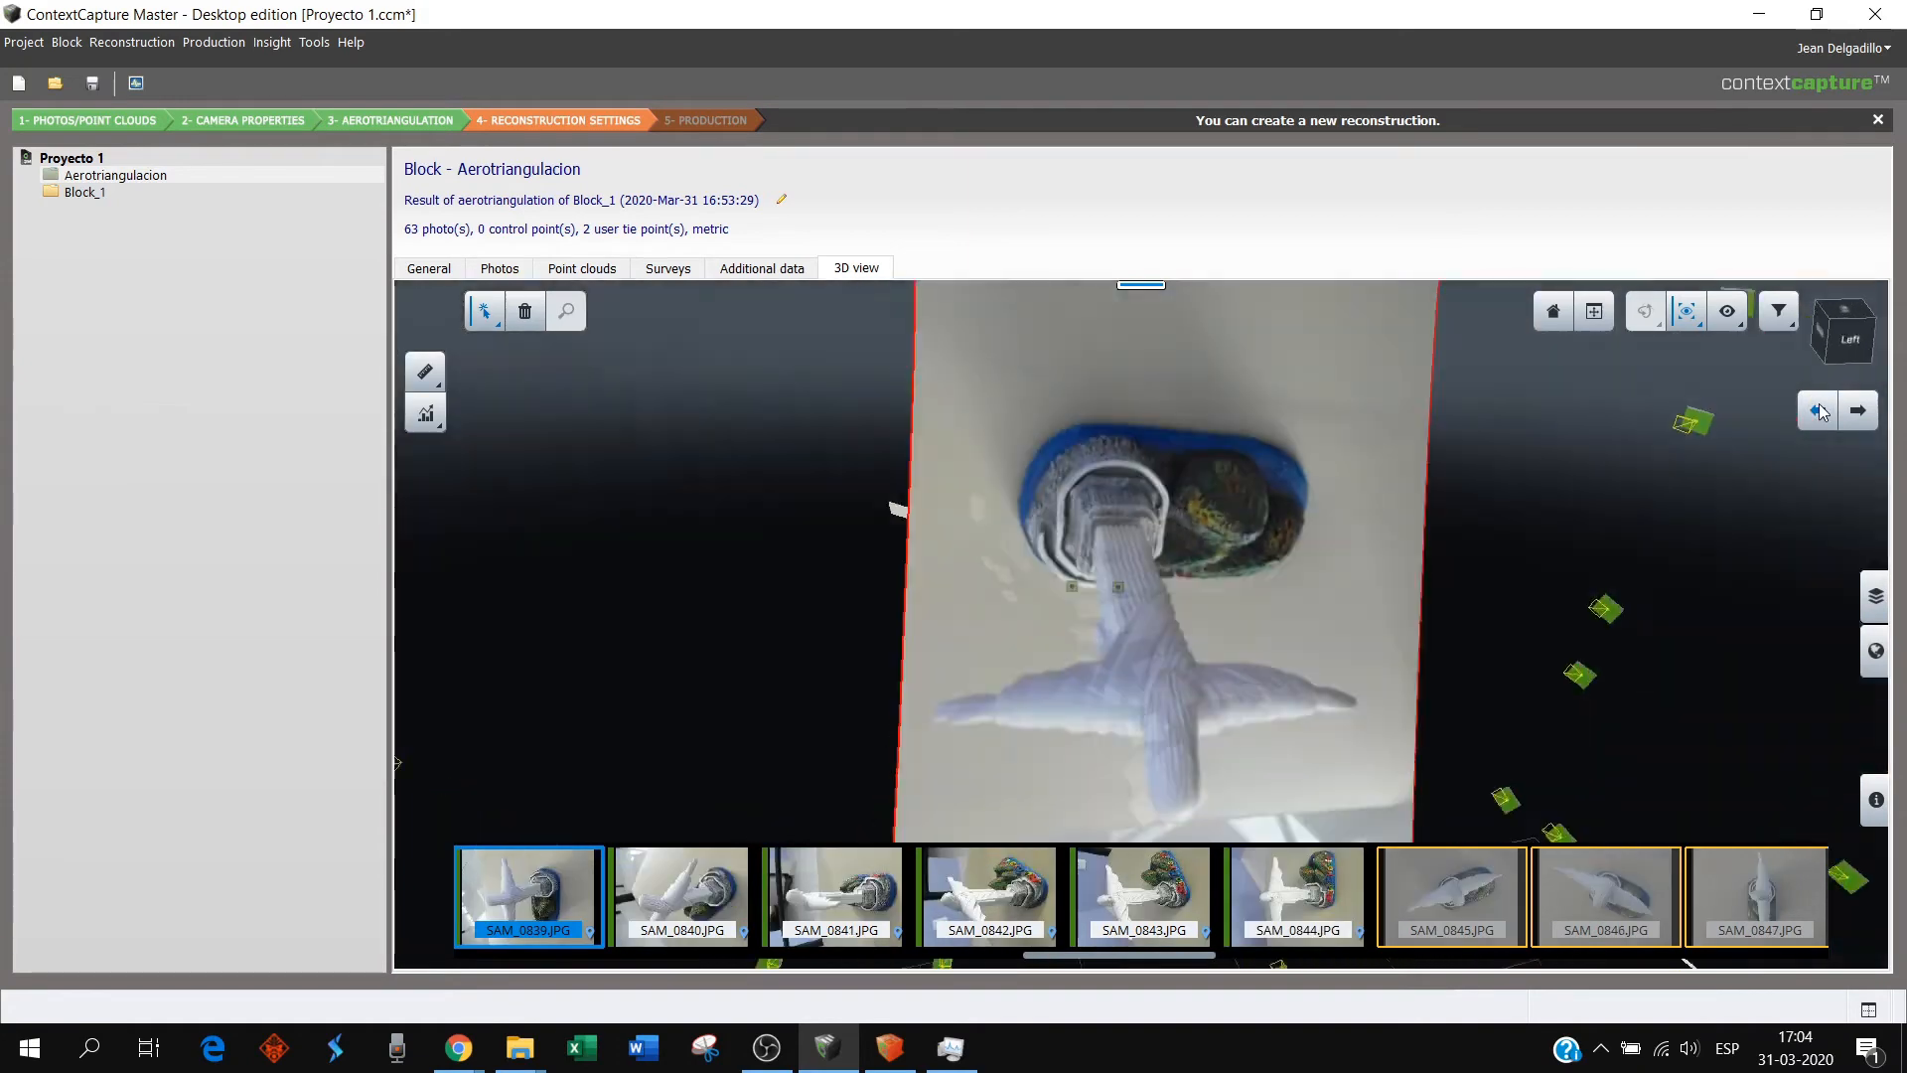
{"action": "left_click", "coordinate": [1818, 412]}
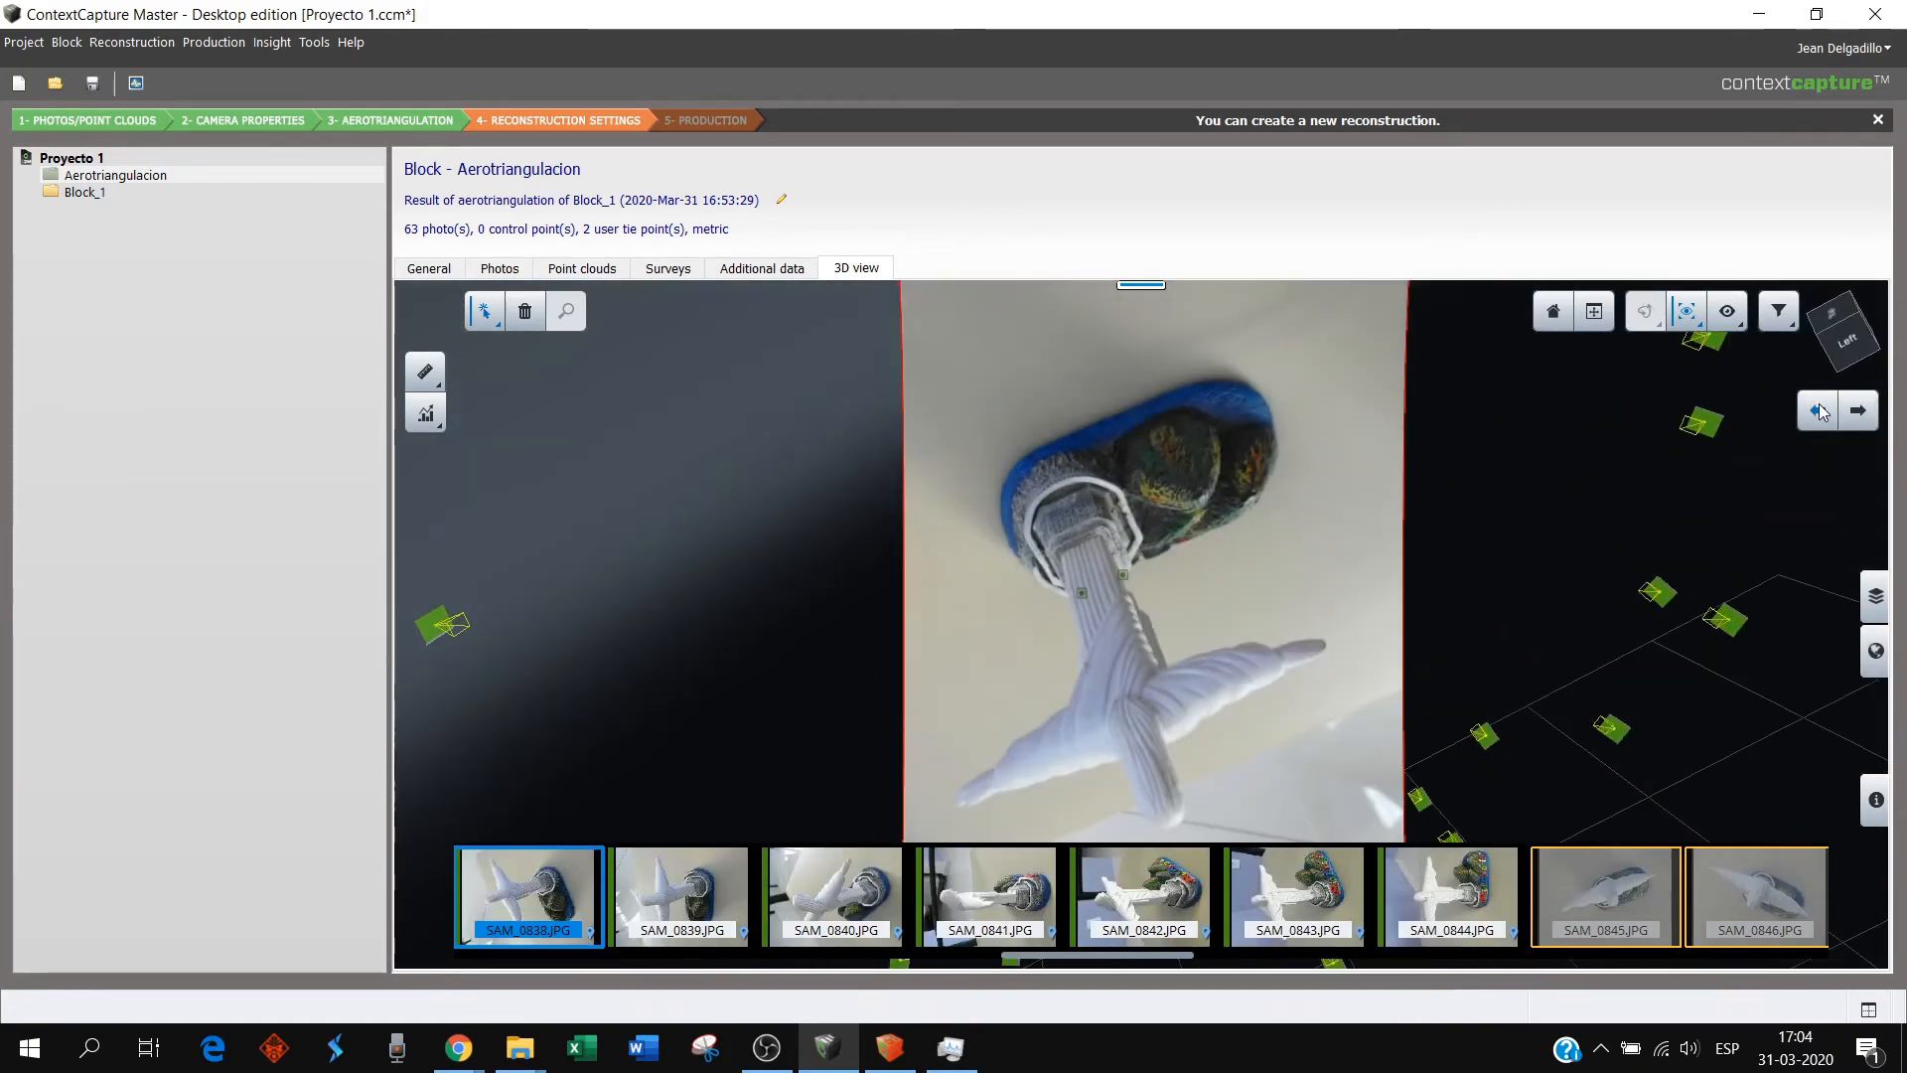
{"action": "left_click", "coordinate": [1818, 411]}
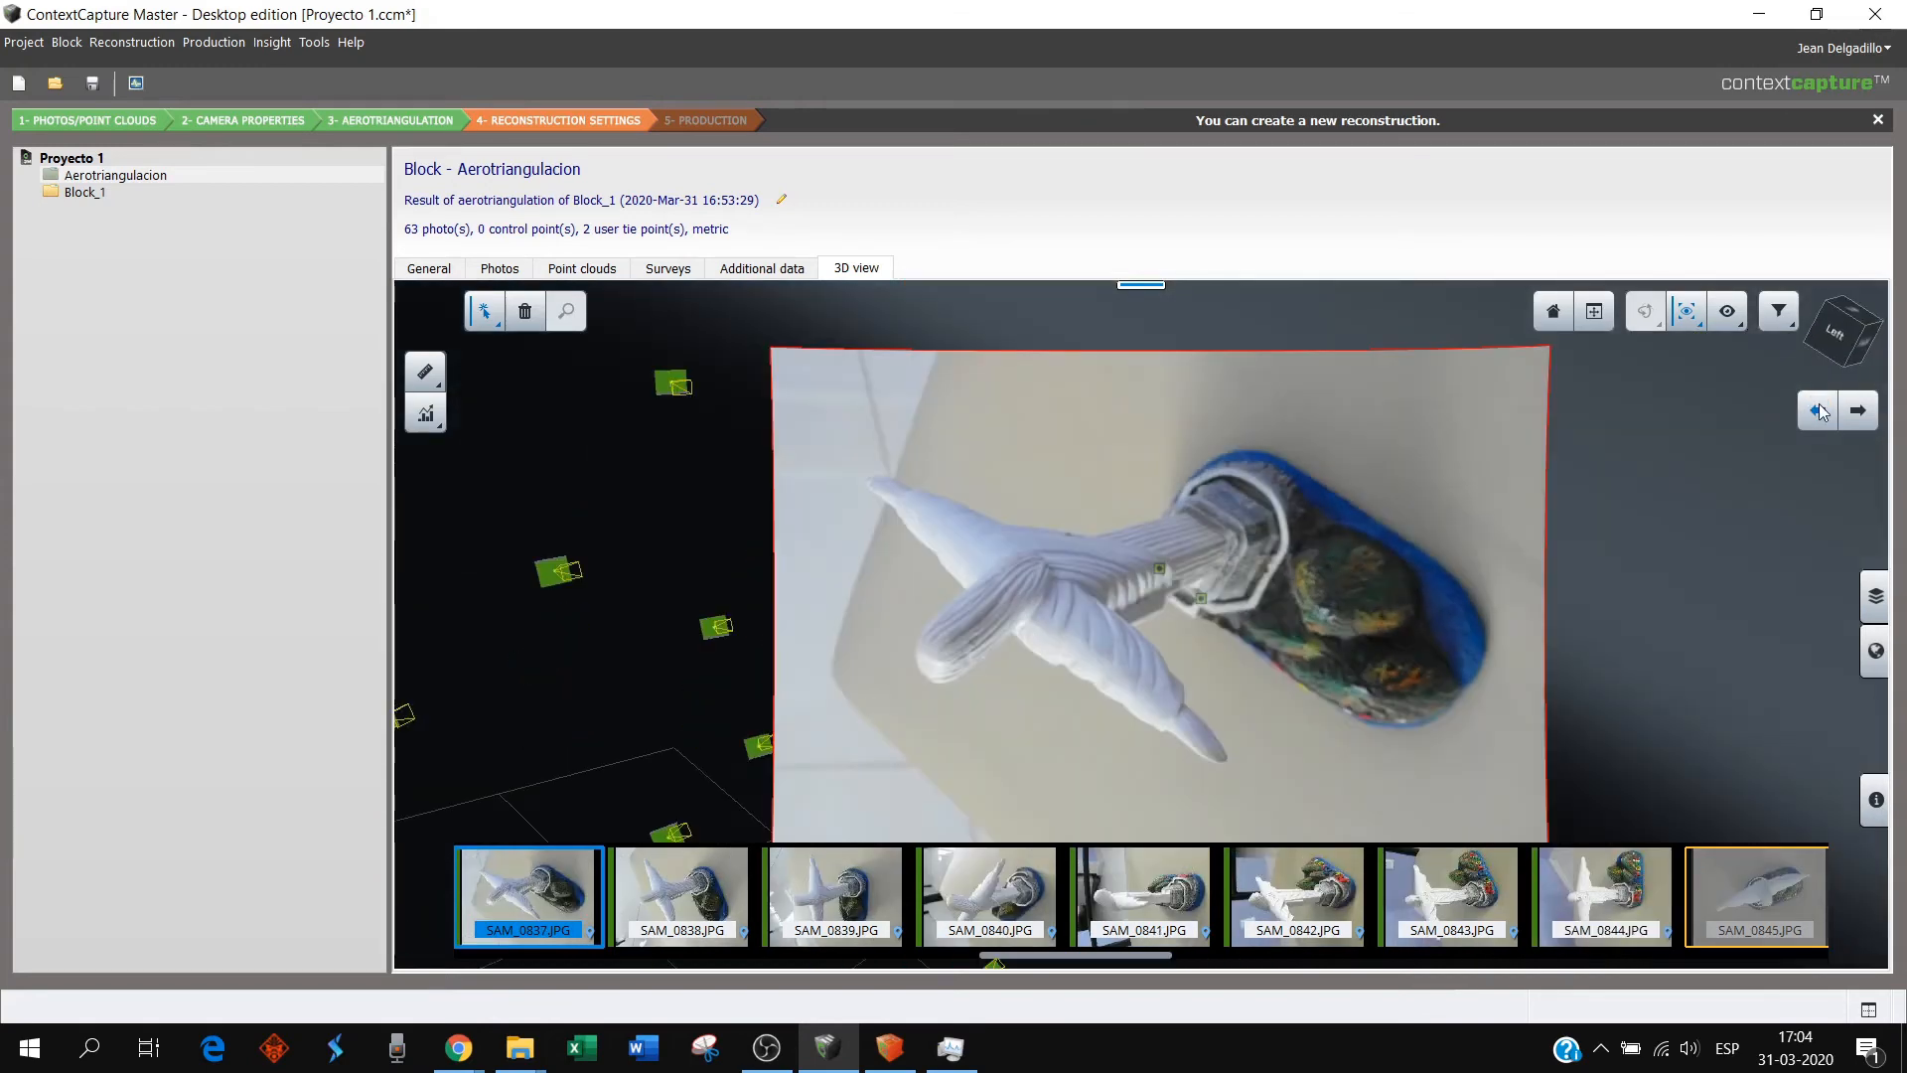
- Try a lower photo overlay opacity on SAM_0837, restore full opacity, and turn off Lock on Photo
{"action": "mouse_move", "coordinate": [1686, 325]}
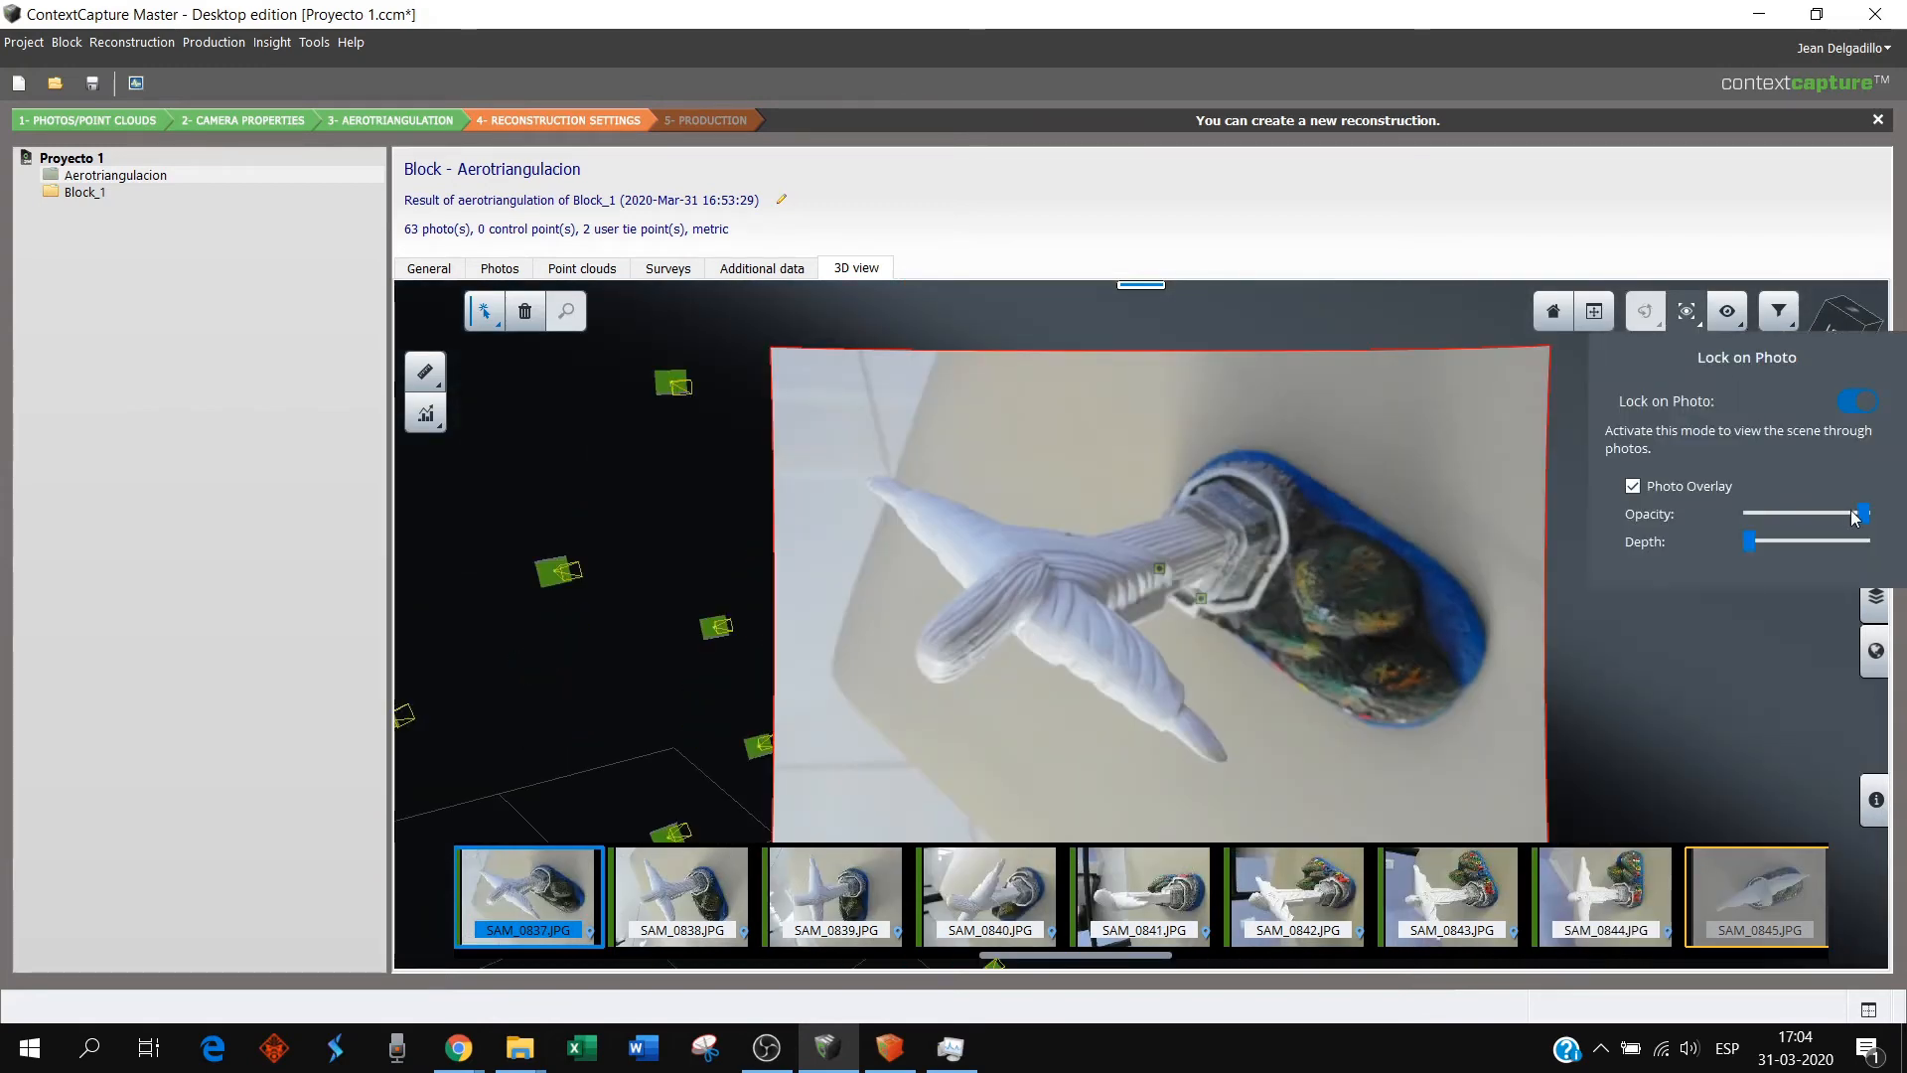
{"action": "mouse_move", "coordinate": [1857, 523]}
{"action": "left_mouse_down"}
{"action": "mouse_move", "coordinate": [1756, 537]}
{"action": "mouse_move", "coordinate": [1839, 523]}
{"action": "left_mouse_up"}
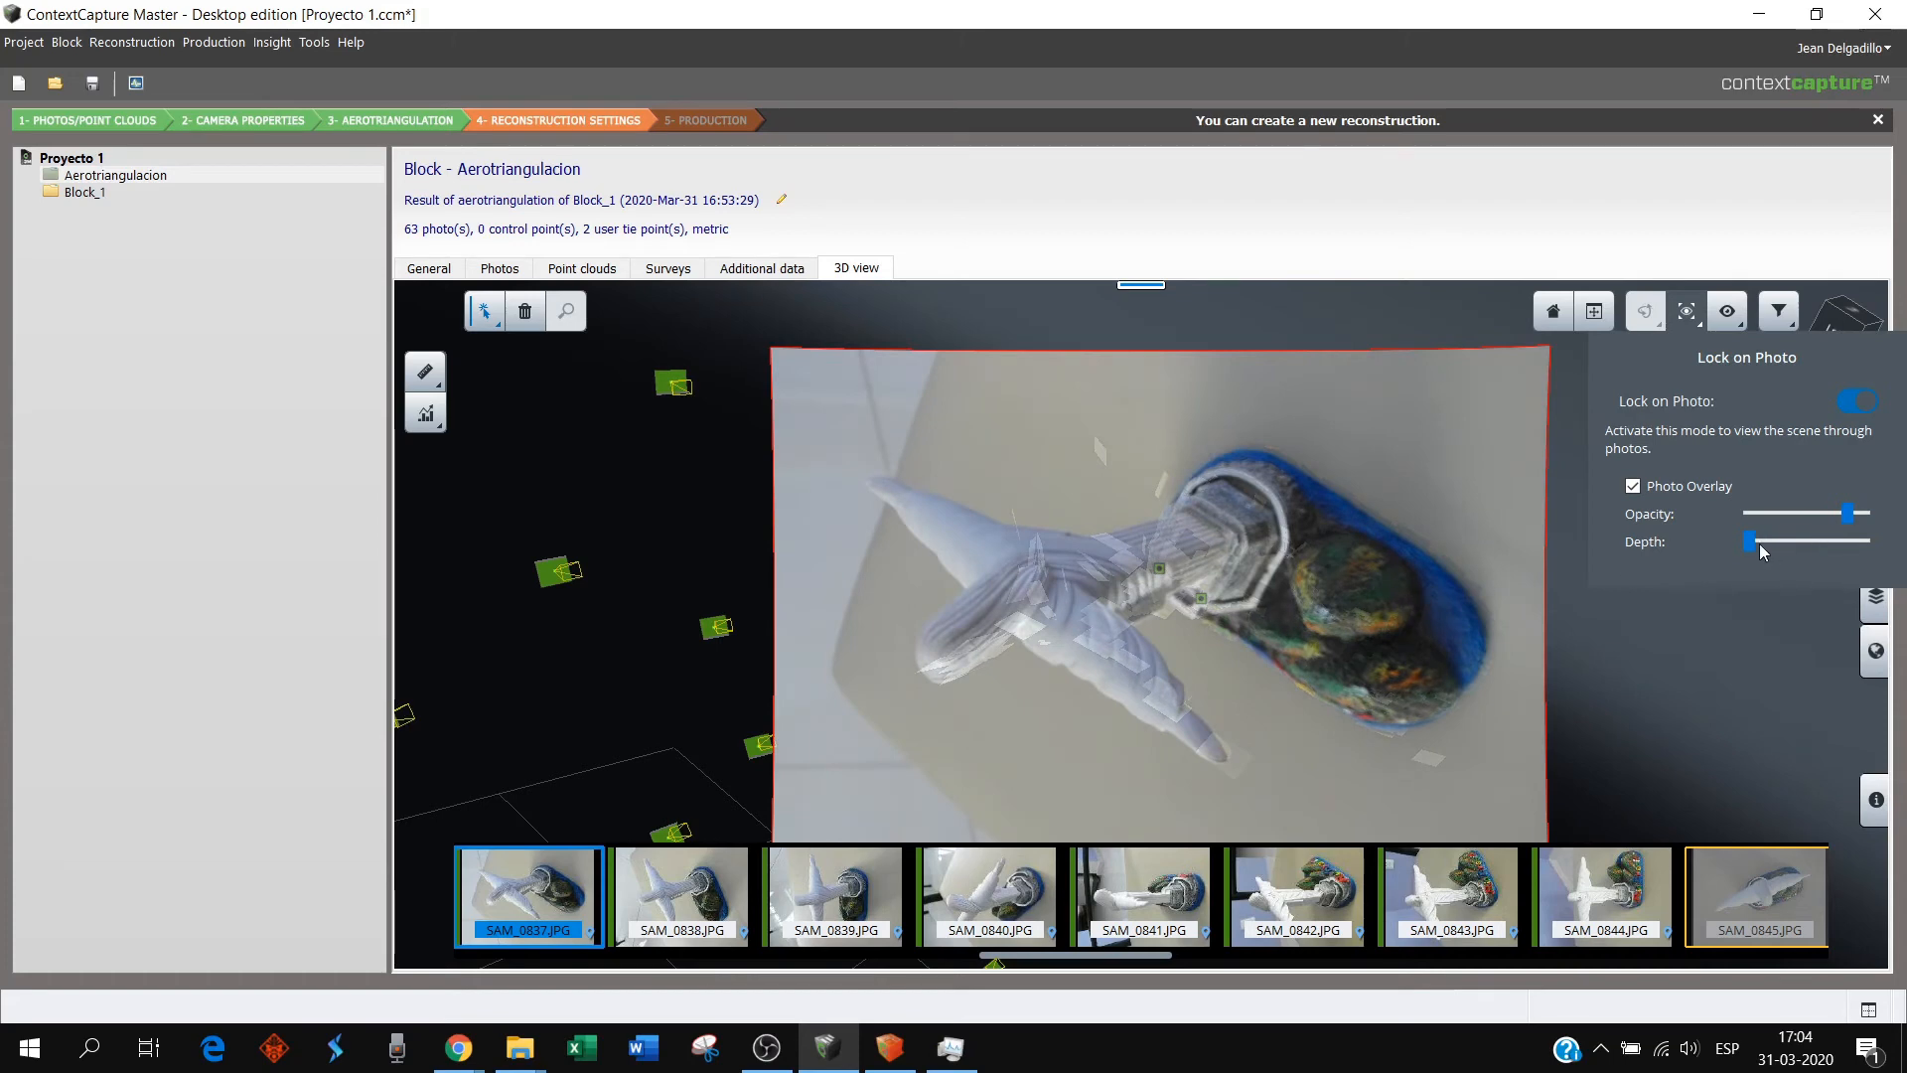
{"action": "left_click_drag", "start_coordinate": [1764, 551], "coordinate": [1869, 524]}
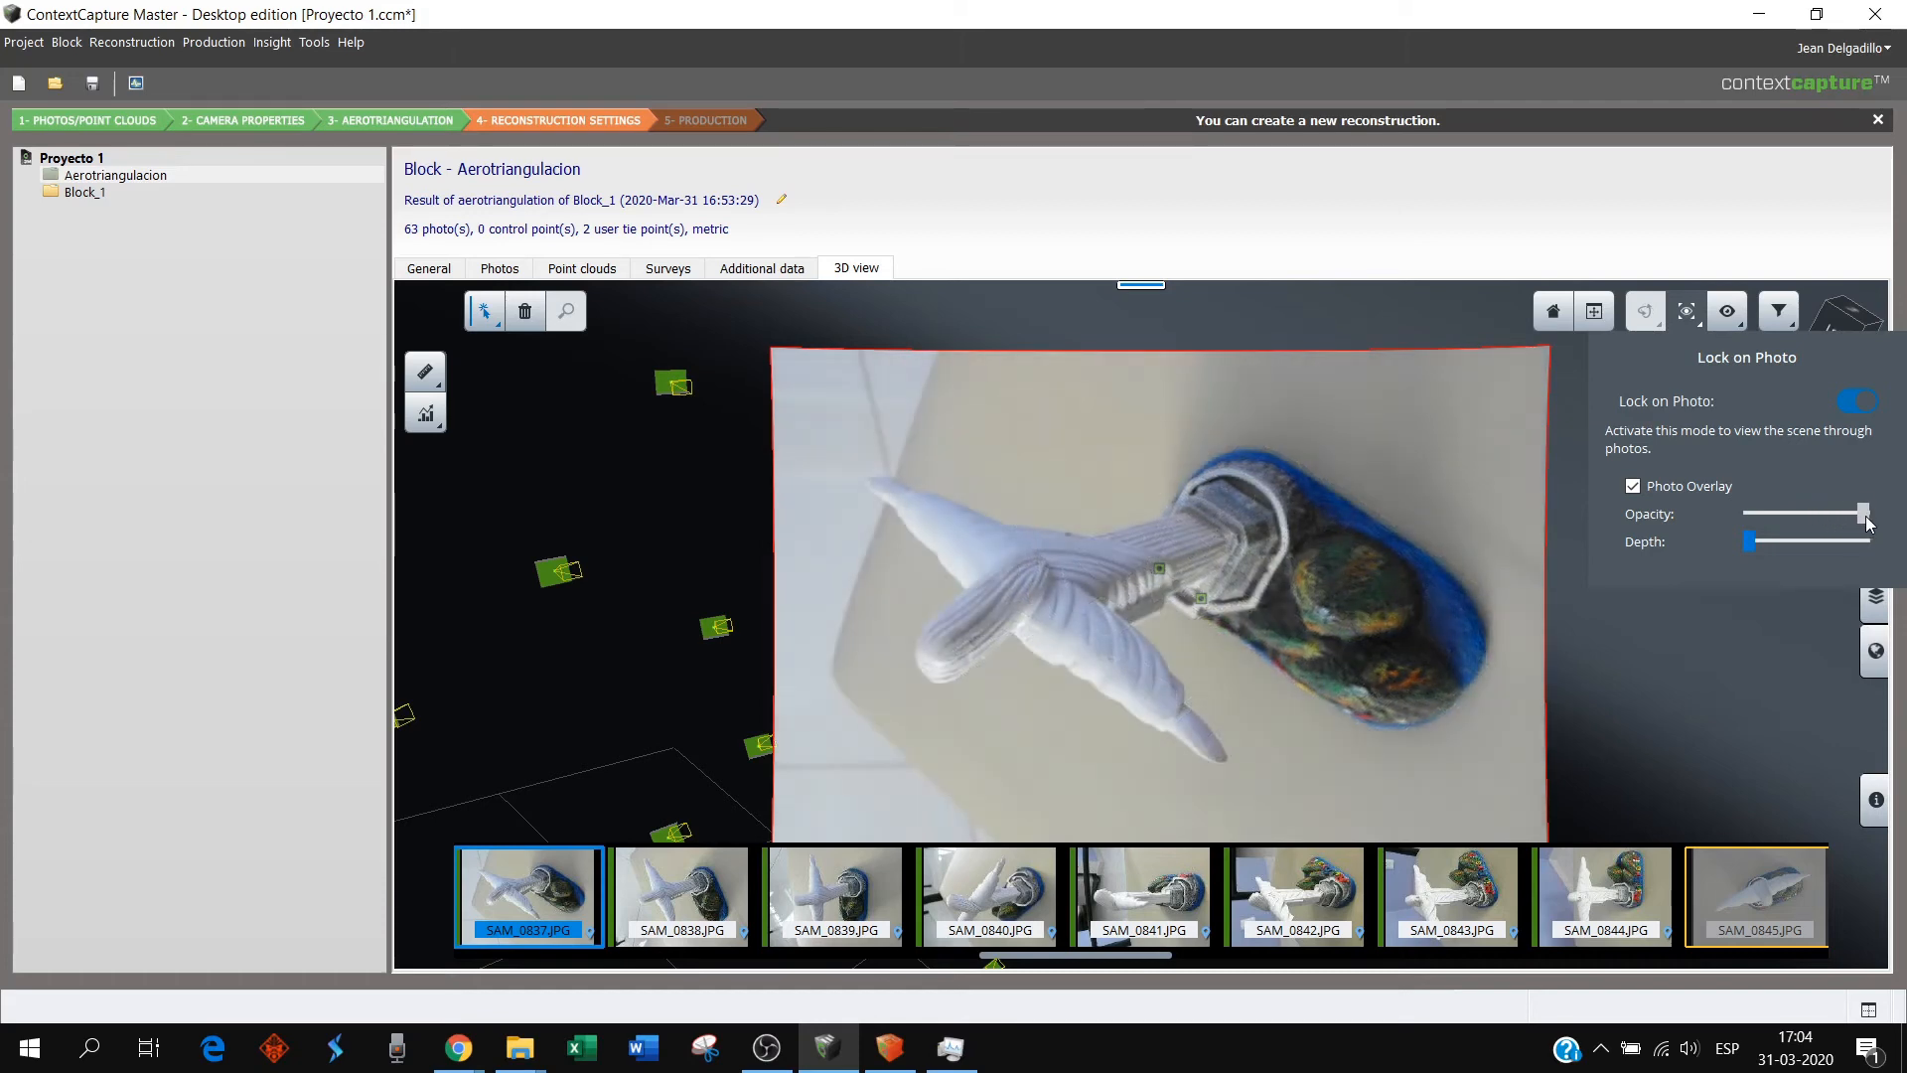
{"action": "left_click", "coordinate": [1857, 403]}
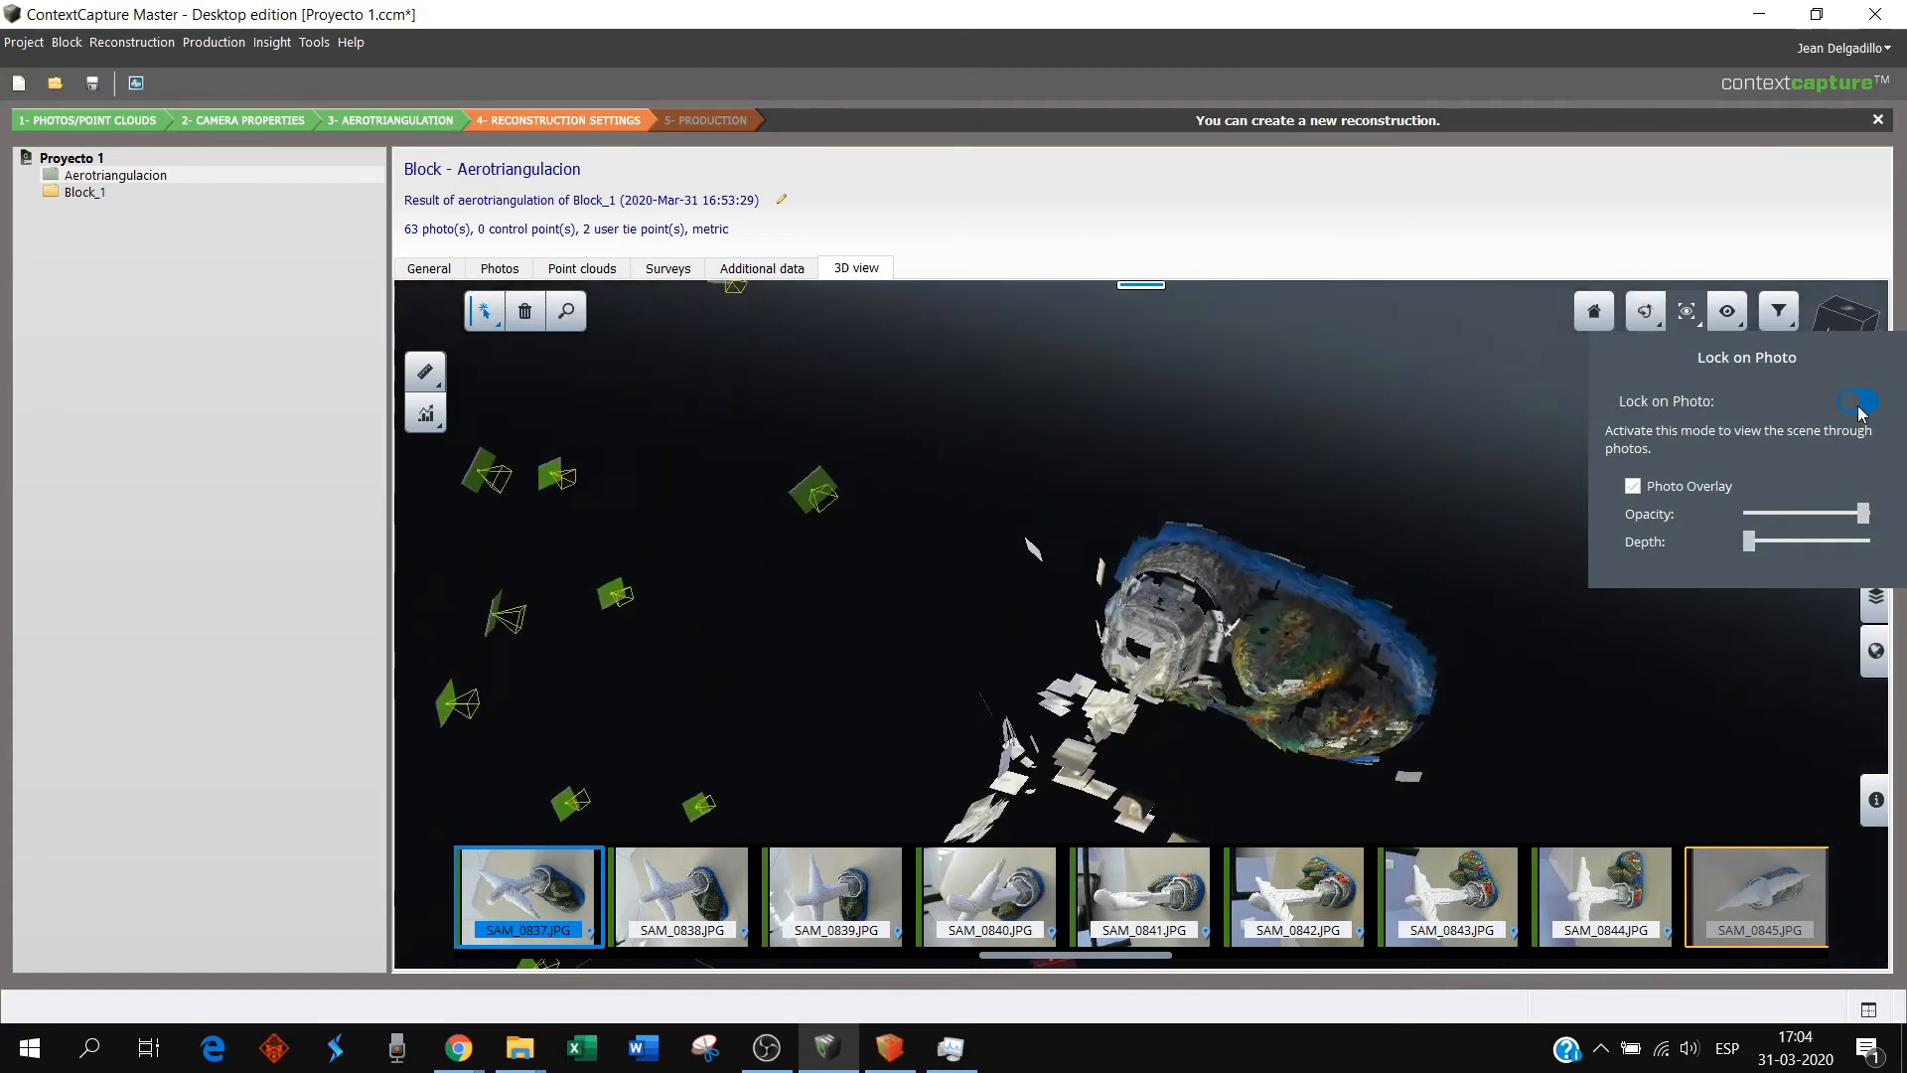
- Enable Photo Navigation, pick a point of interest on the statue's base to browse matching photos, and disable the mode
{"action": "left_click", "coordinate": [1731, 326]}
{"action": "left_click", "coordinate": [1849, 403]}
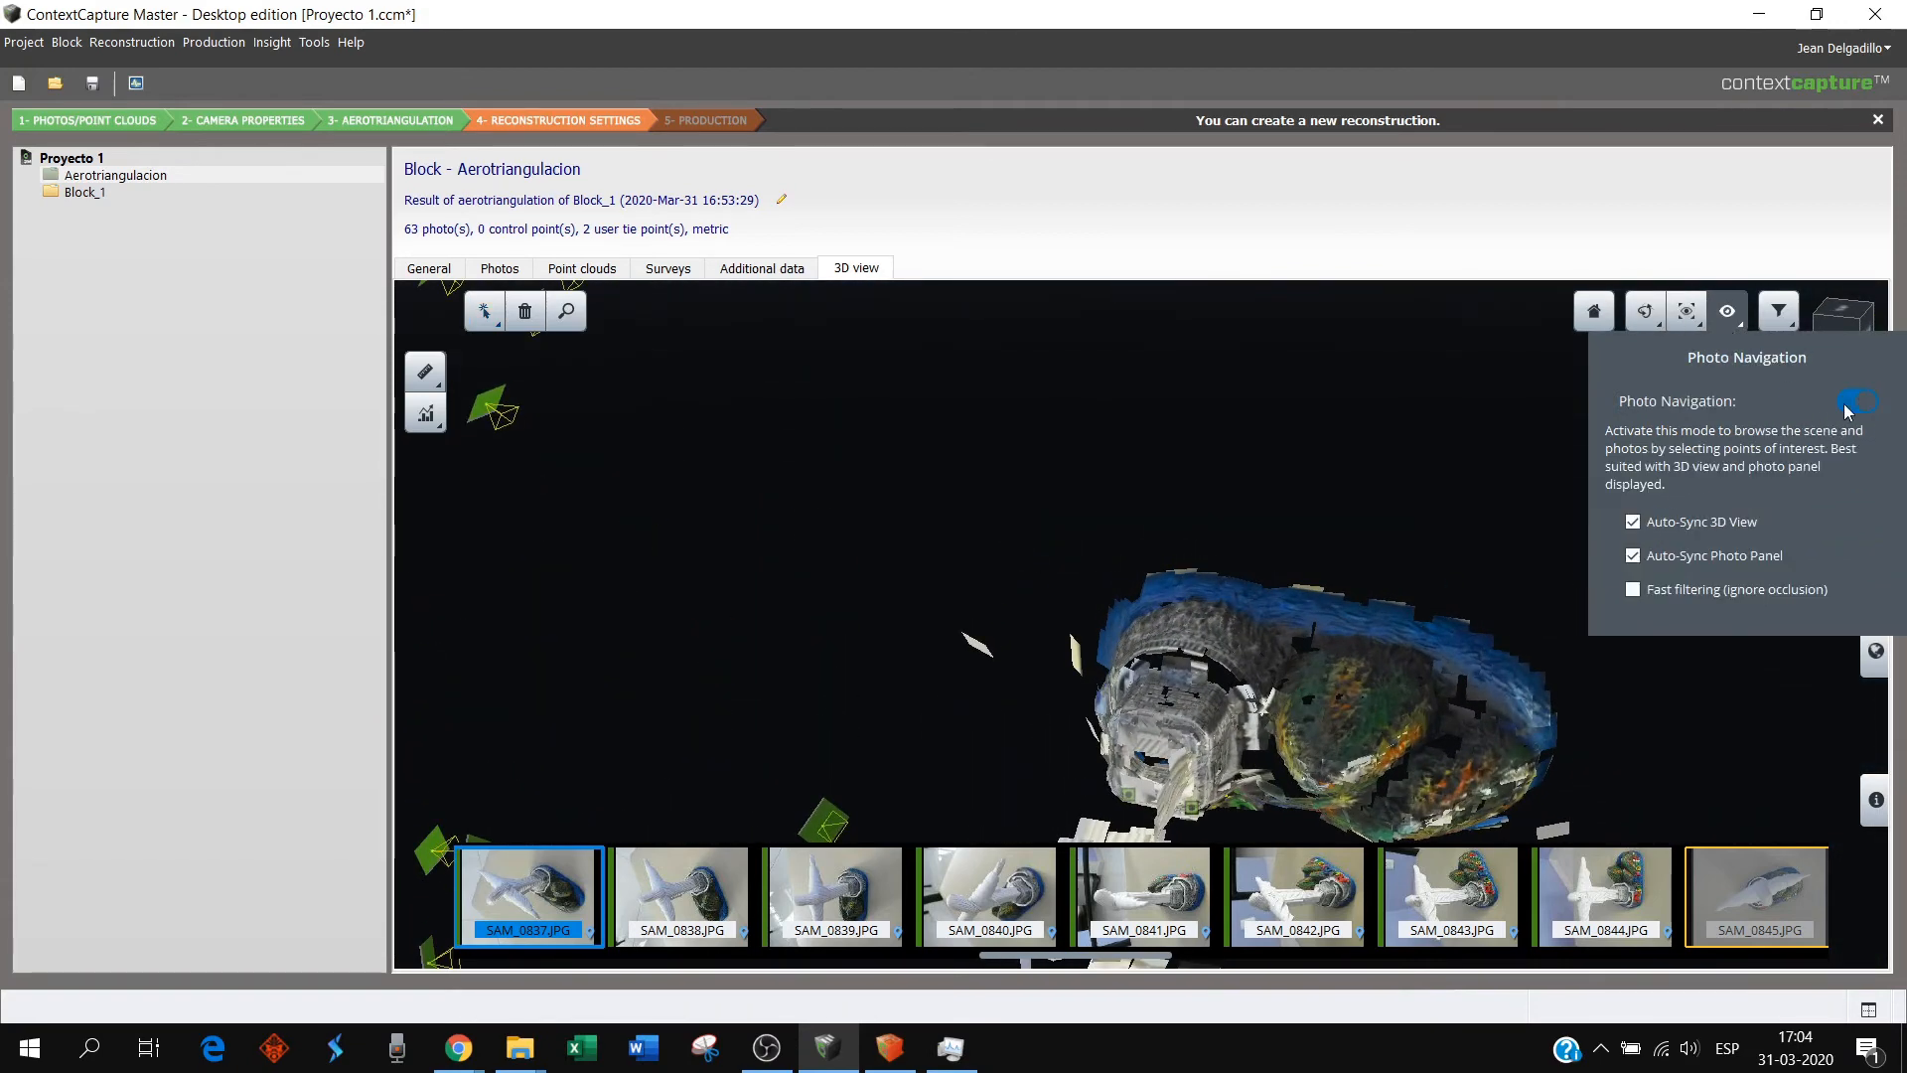
{"action": "left_click", "coordinate": [1248, 668]}
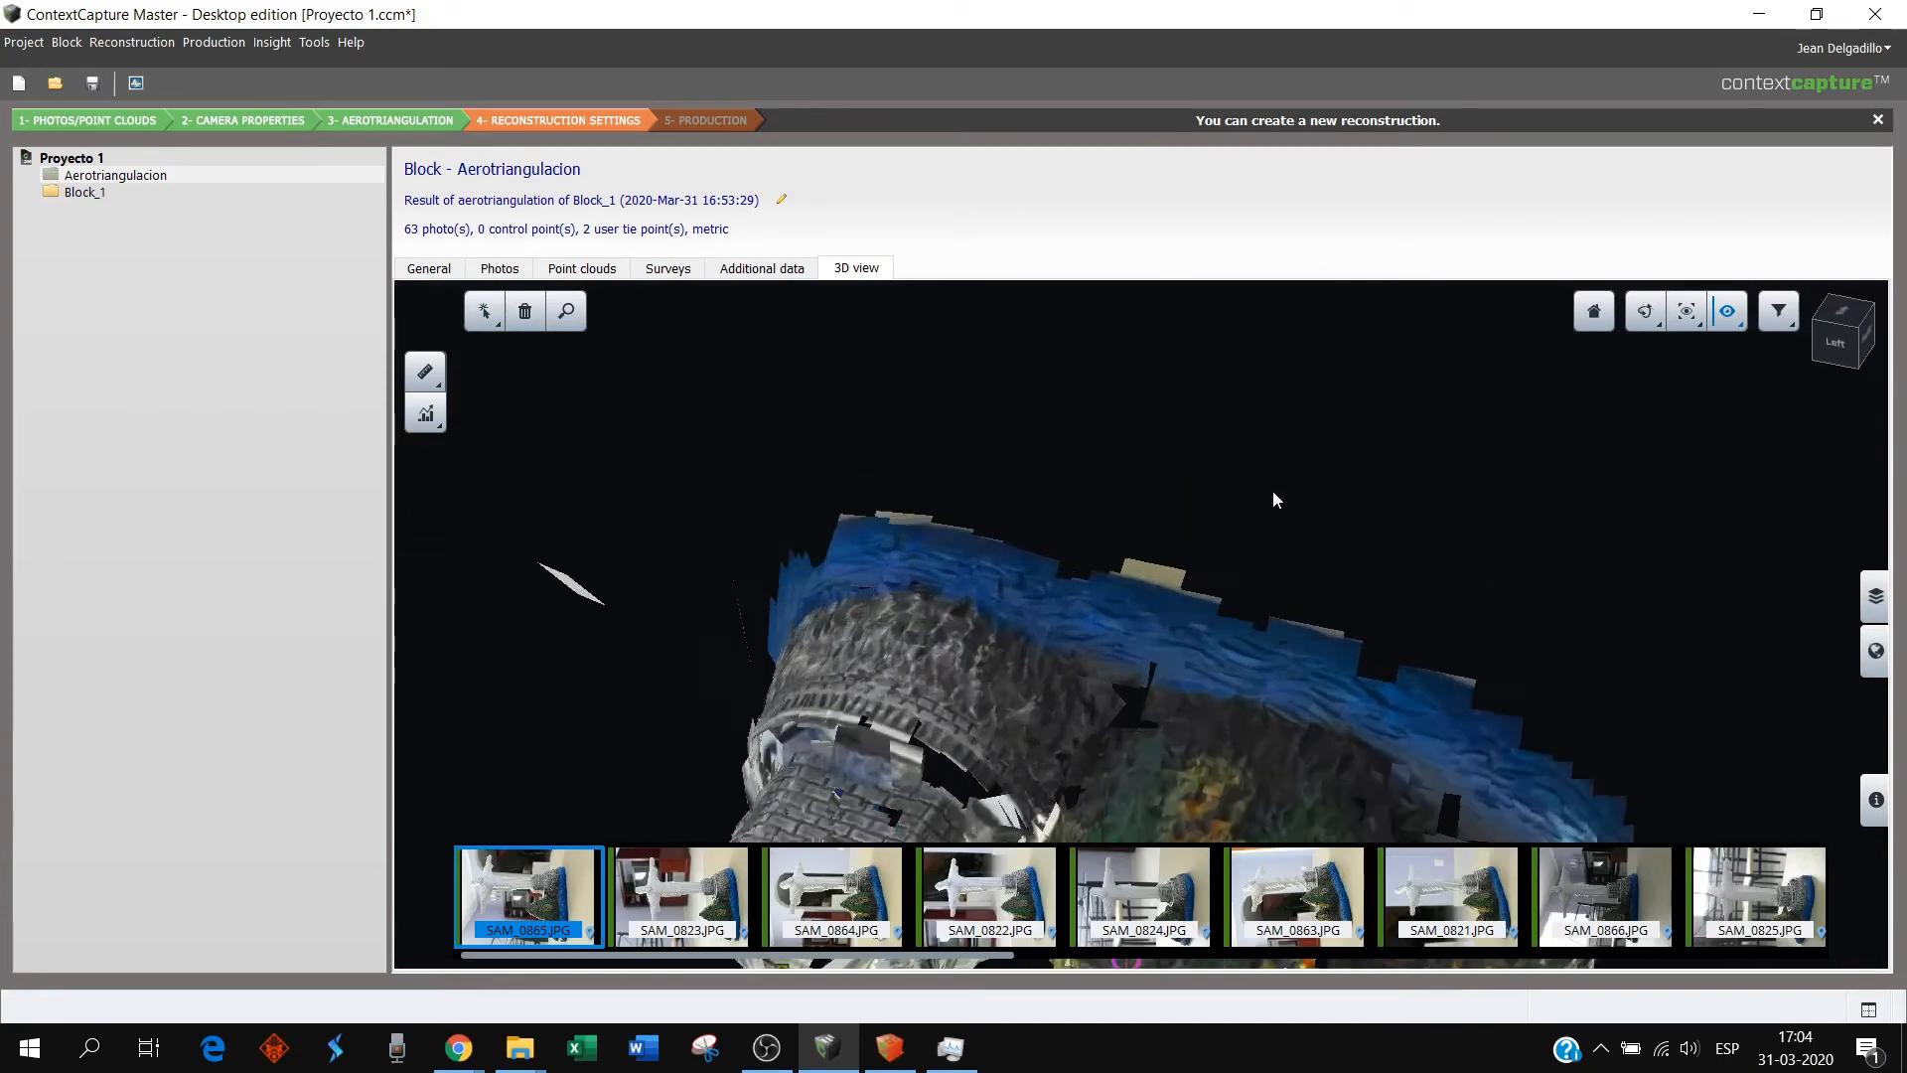
{"action": "left_click_drag", "start_coordinate": [1203, 443], "coordinate": [1239, 607]}
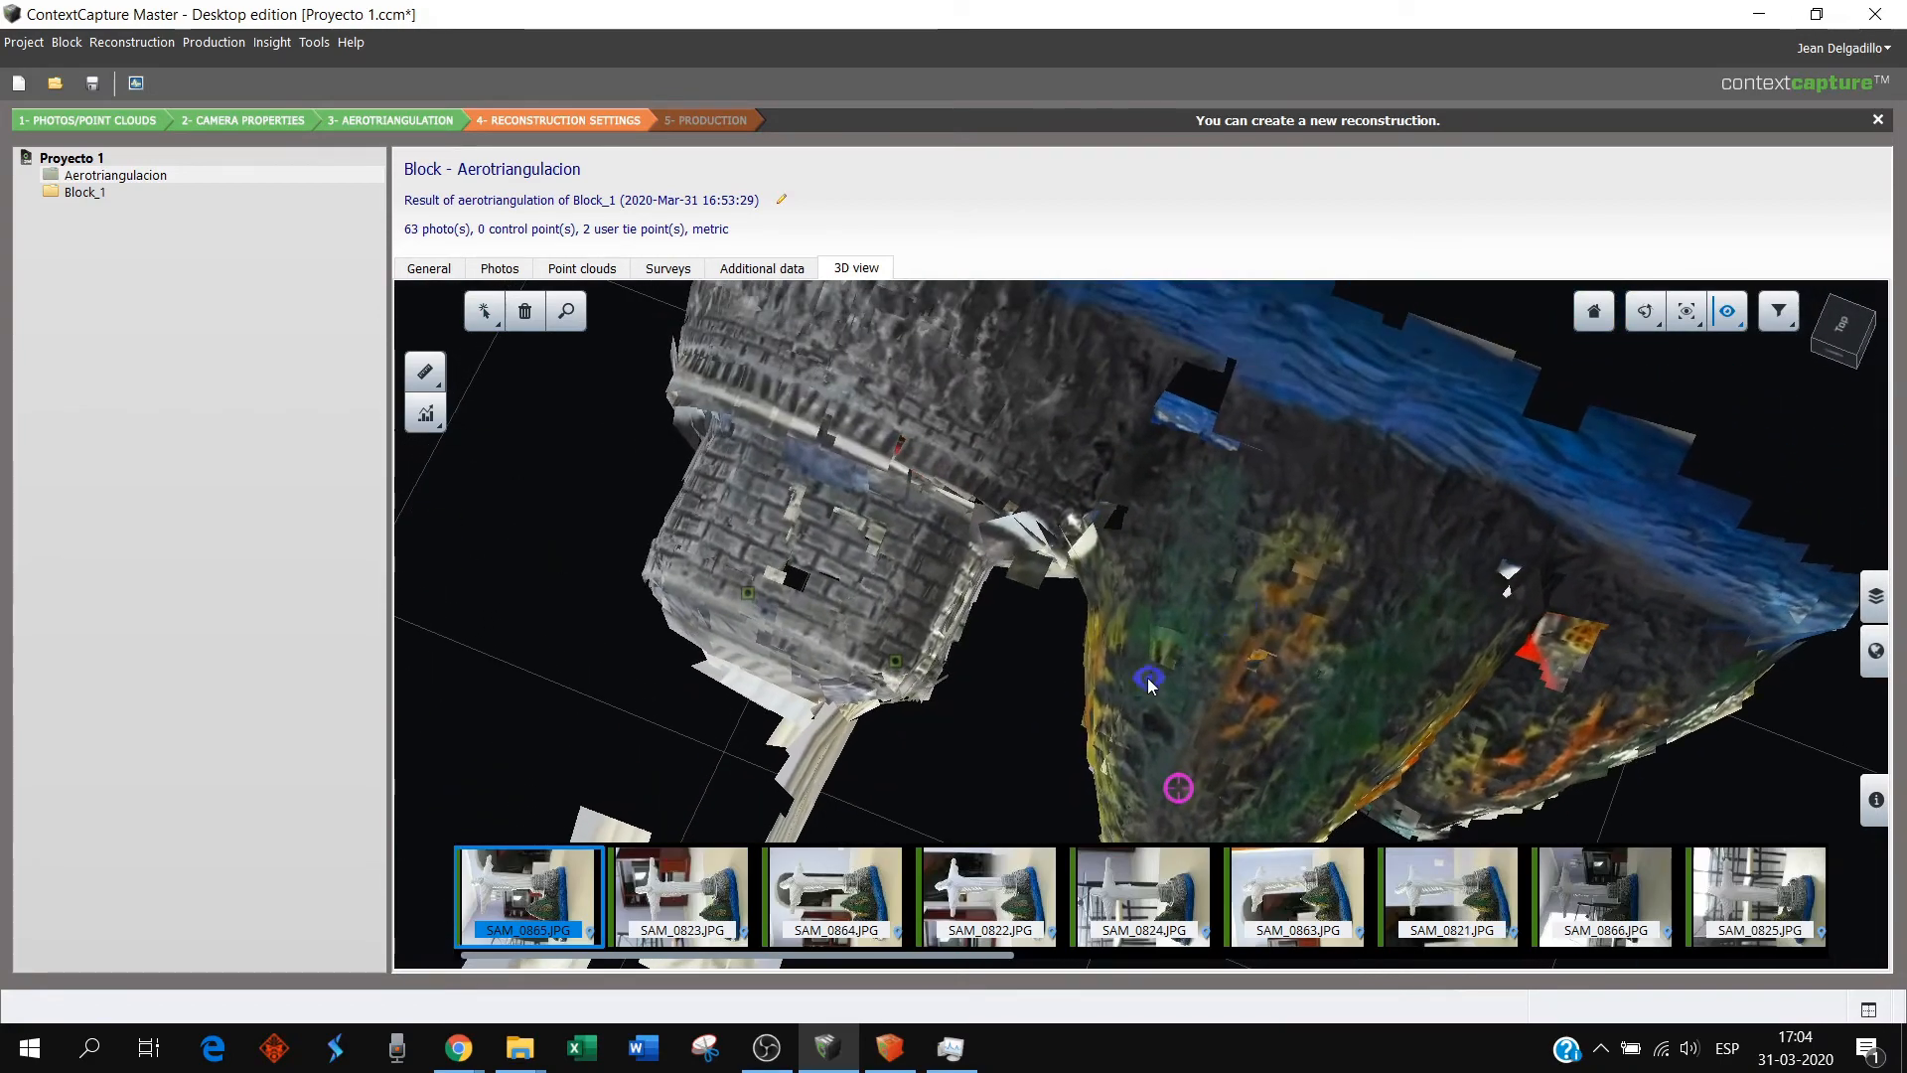
{"action": "left_click", "coordinate": [1729, 314]}
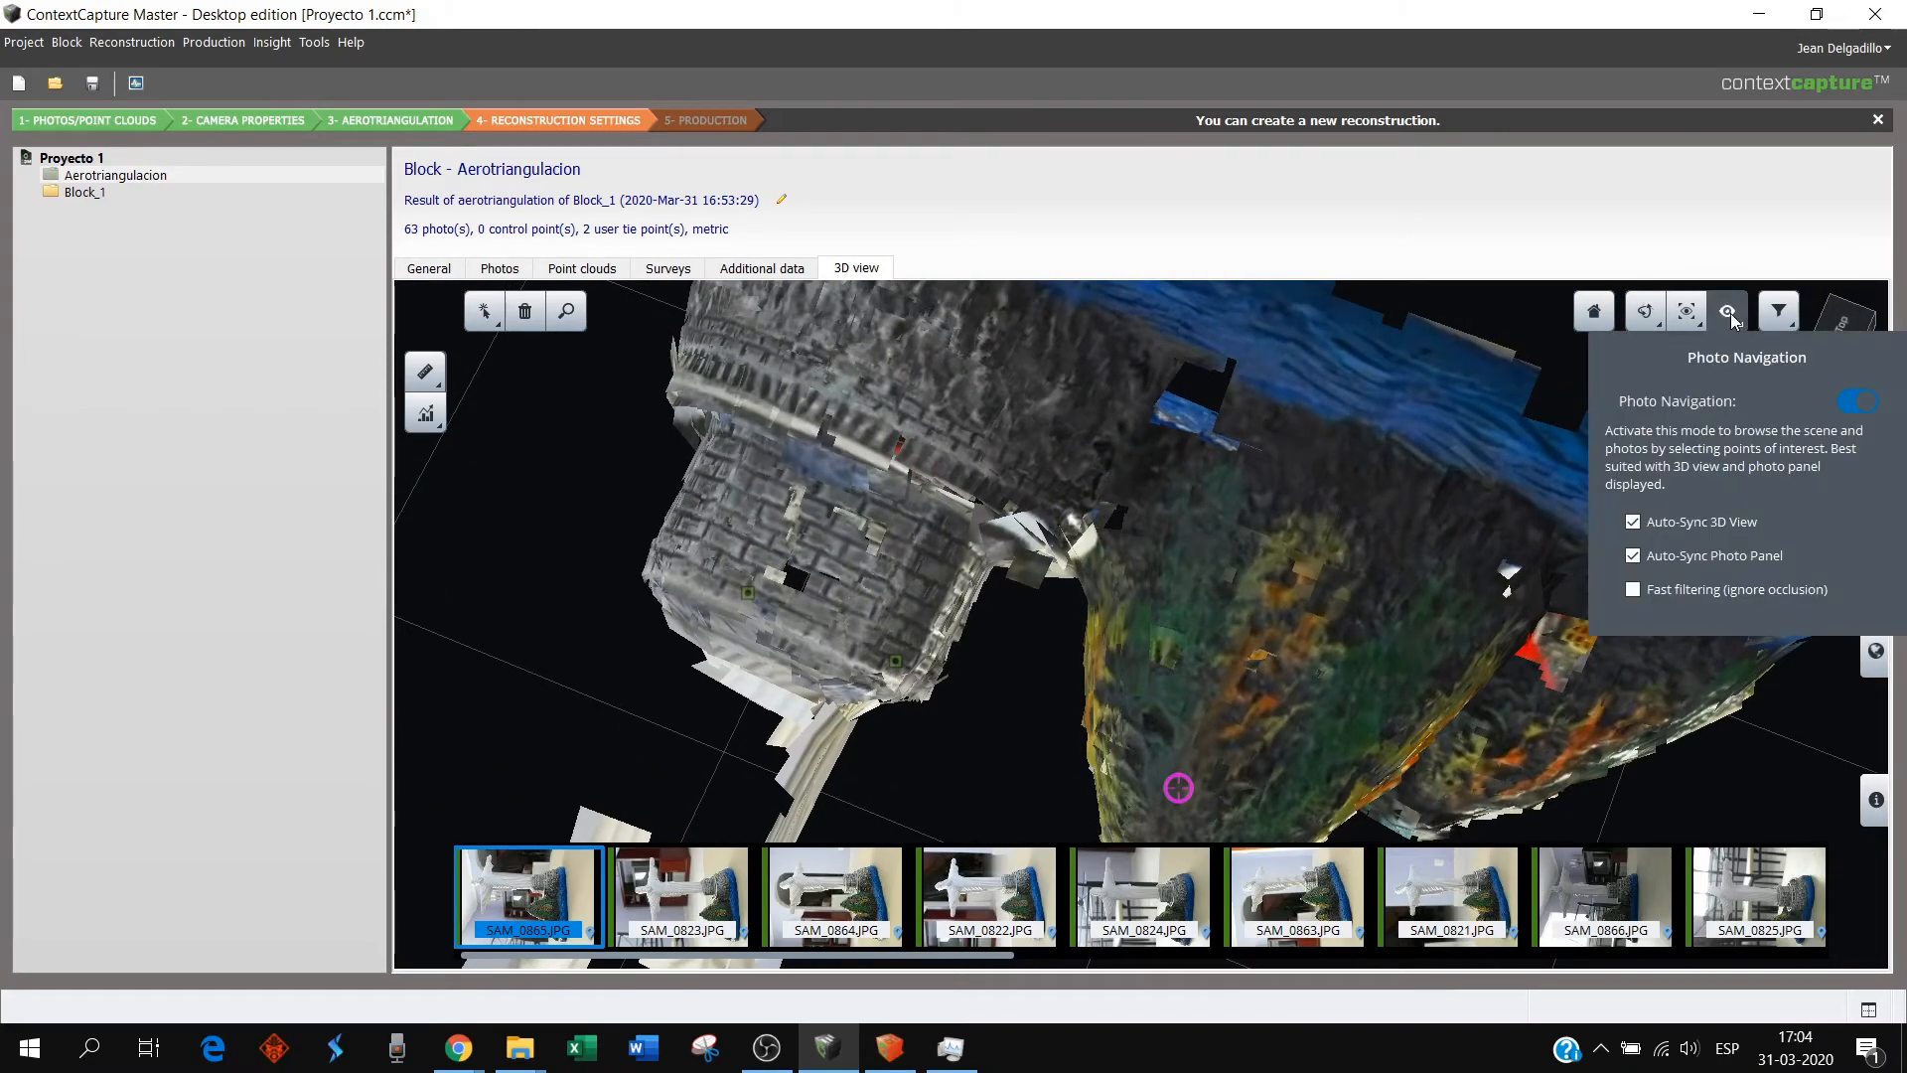
{"action": "left_click", "coordinate": [1859, 406]}
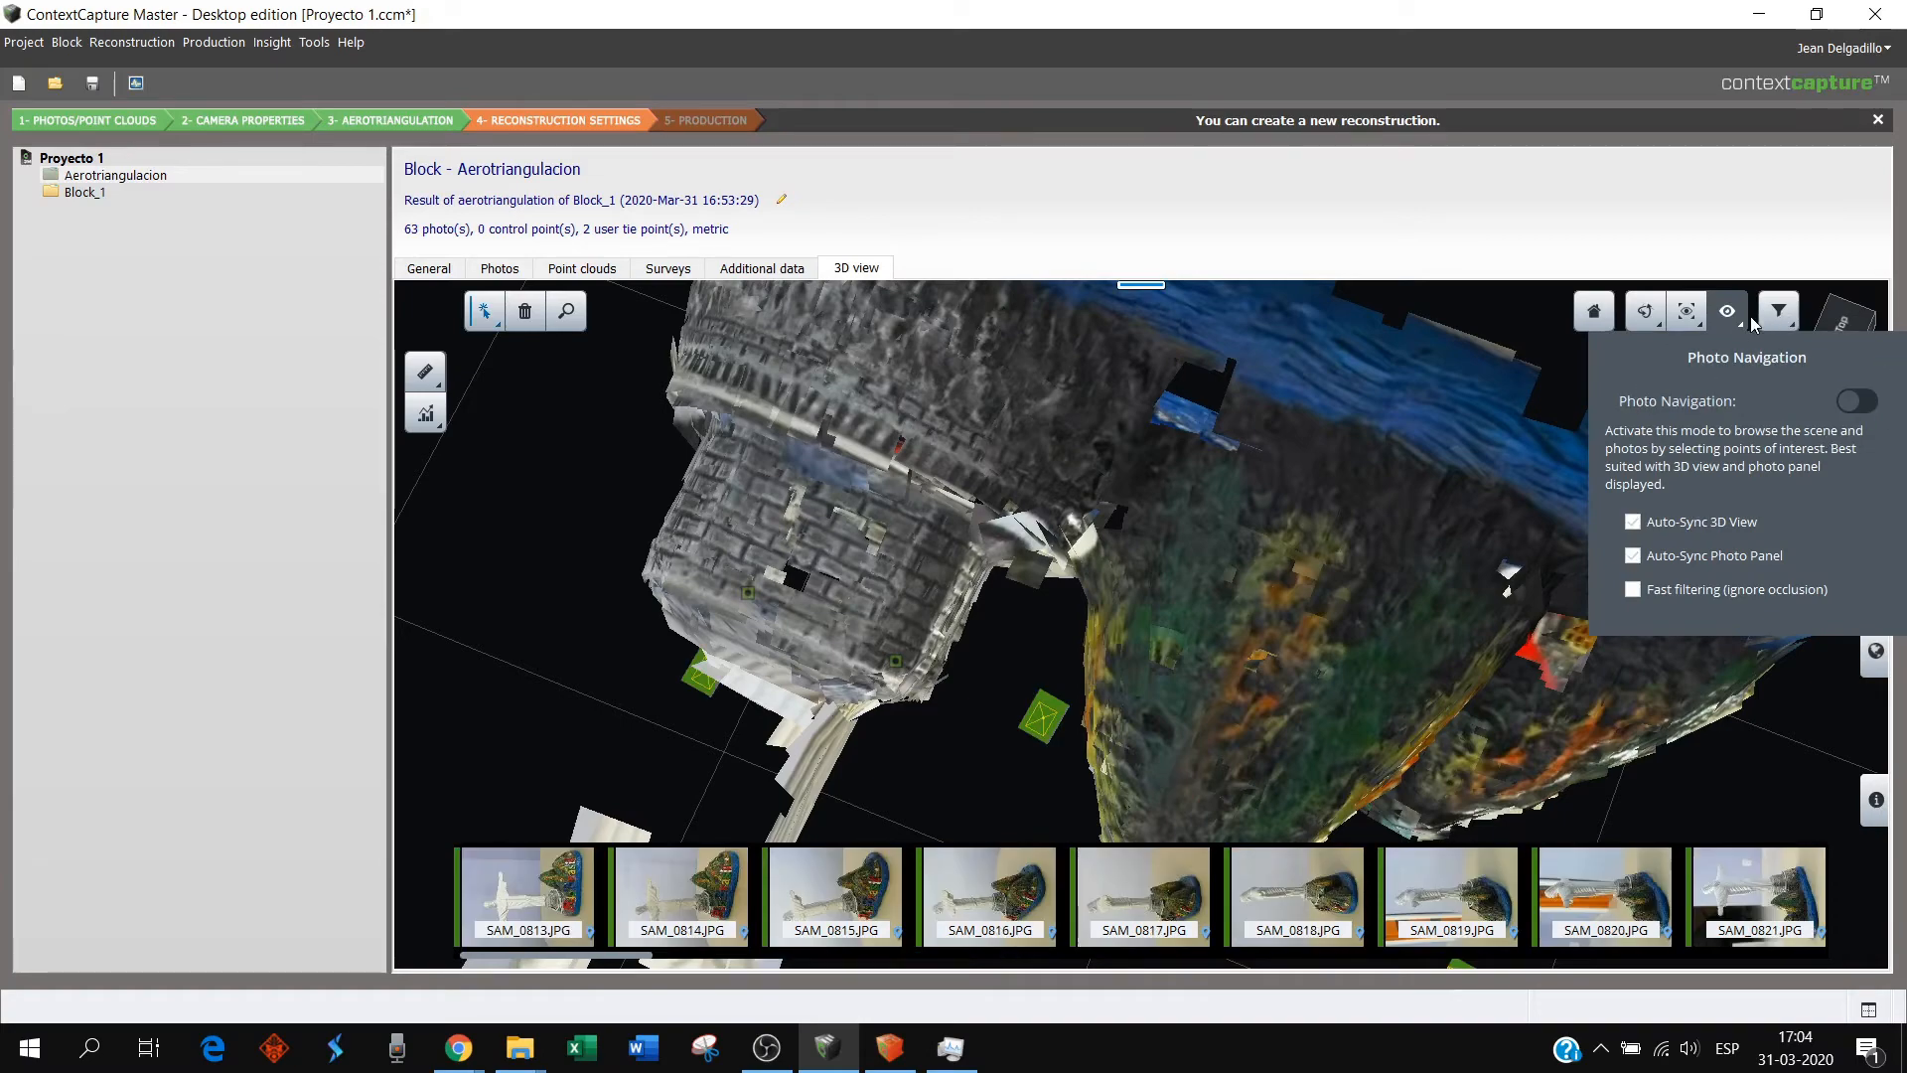
- Examine the complete tie point model with all its camera positions, ending on a frontal view of the upright statue
{"action": "scroll", "coordinate": [1402, 584], "scroll_direction": "down", "scroll_amount": 5}
{"action": "scroll", "coordinate": [1402, 577], "scroll_direction": "down", "scroll_amount": 5}
{"action": "middle_click_drag", "start_coordinate": [1233, 745], "coordinate": [1225, 603]}
{"action": "left_click_drag", "start_coordinate": [1141, 765], "coordinate": [1236, 478]}
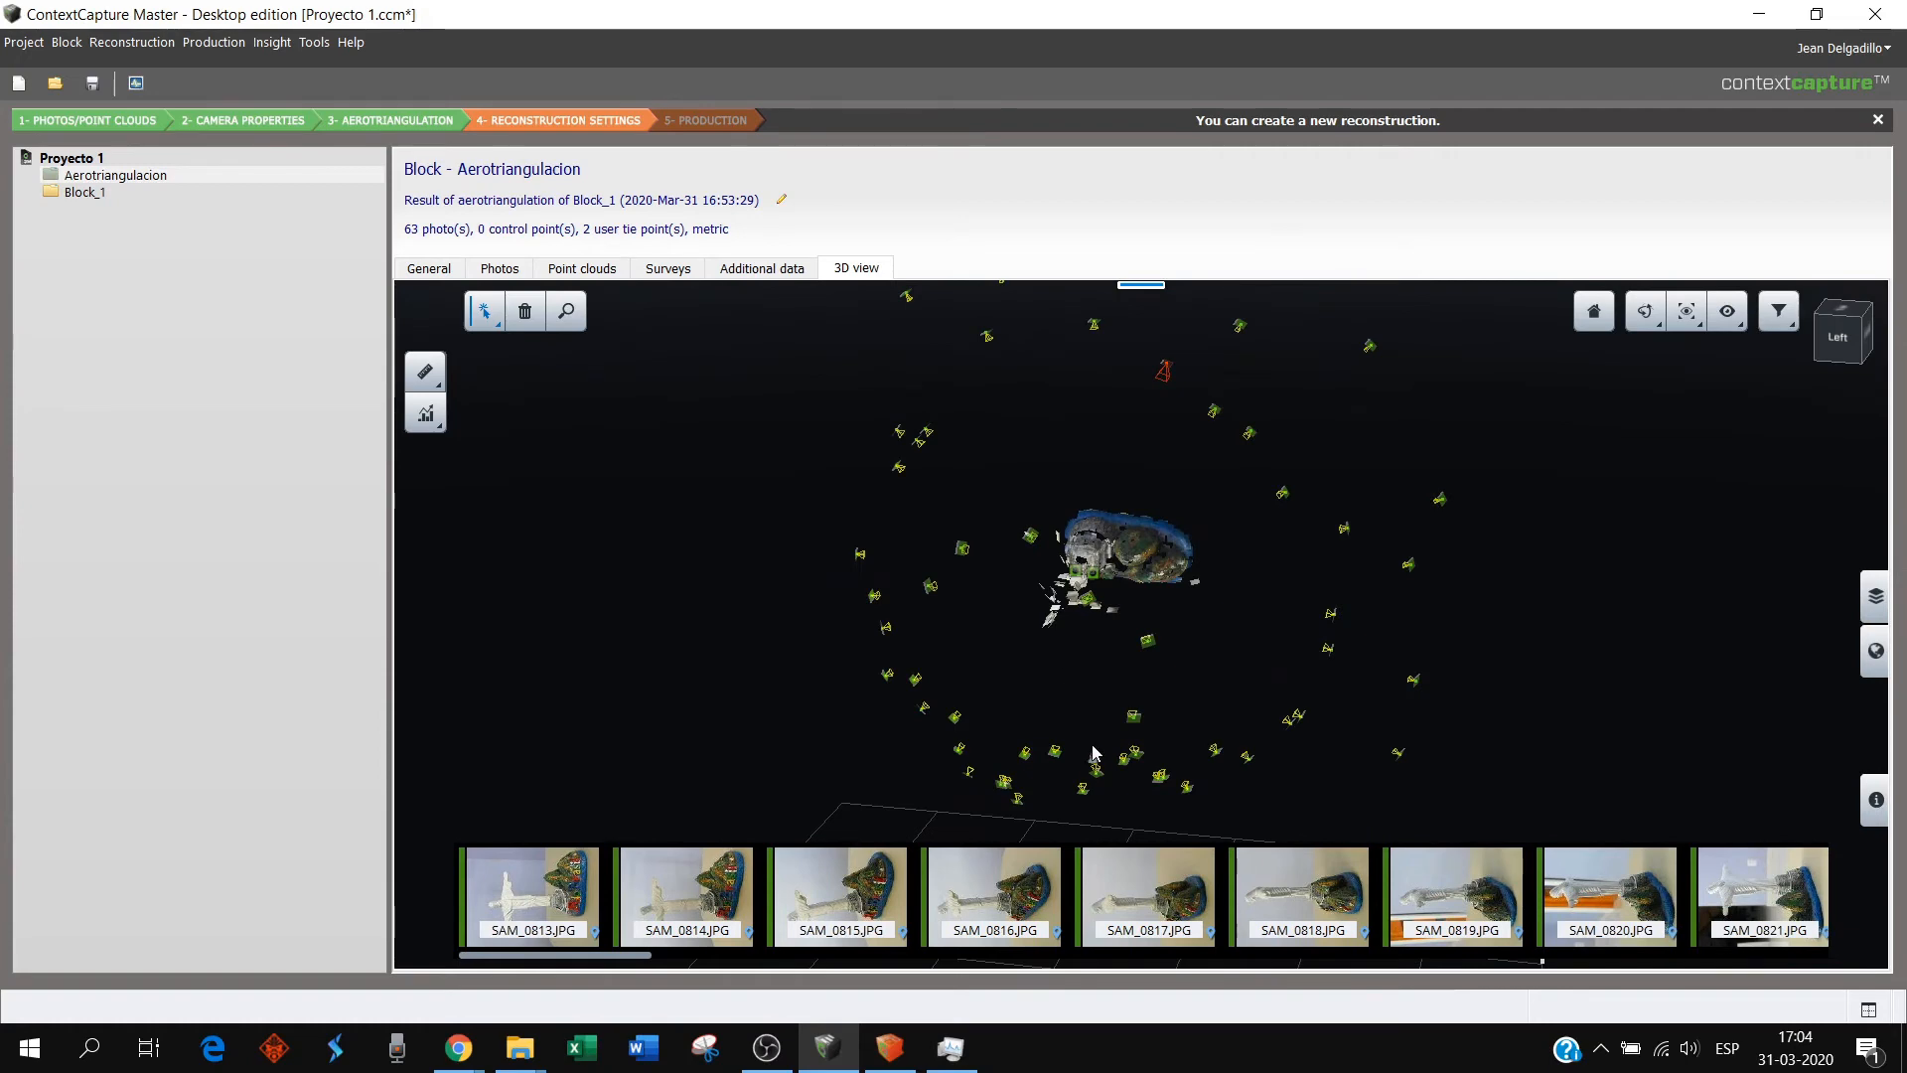
{"action": "mouse_move", "coordinate": [1093, 748]}
{"action": "left_mouse_down"}
{"action": "mouse_move", "coordinate": [1247, 437]}
{"action": "mouse_move", "coordinate": [1200, 646]}
{"action": "mouse_move", "coordinate": [1184, 587]}
{"action": "left_mouse_up"}
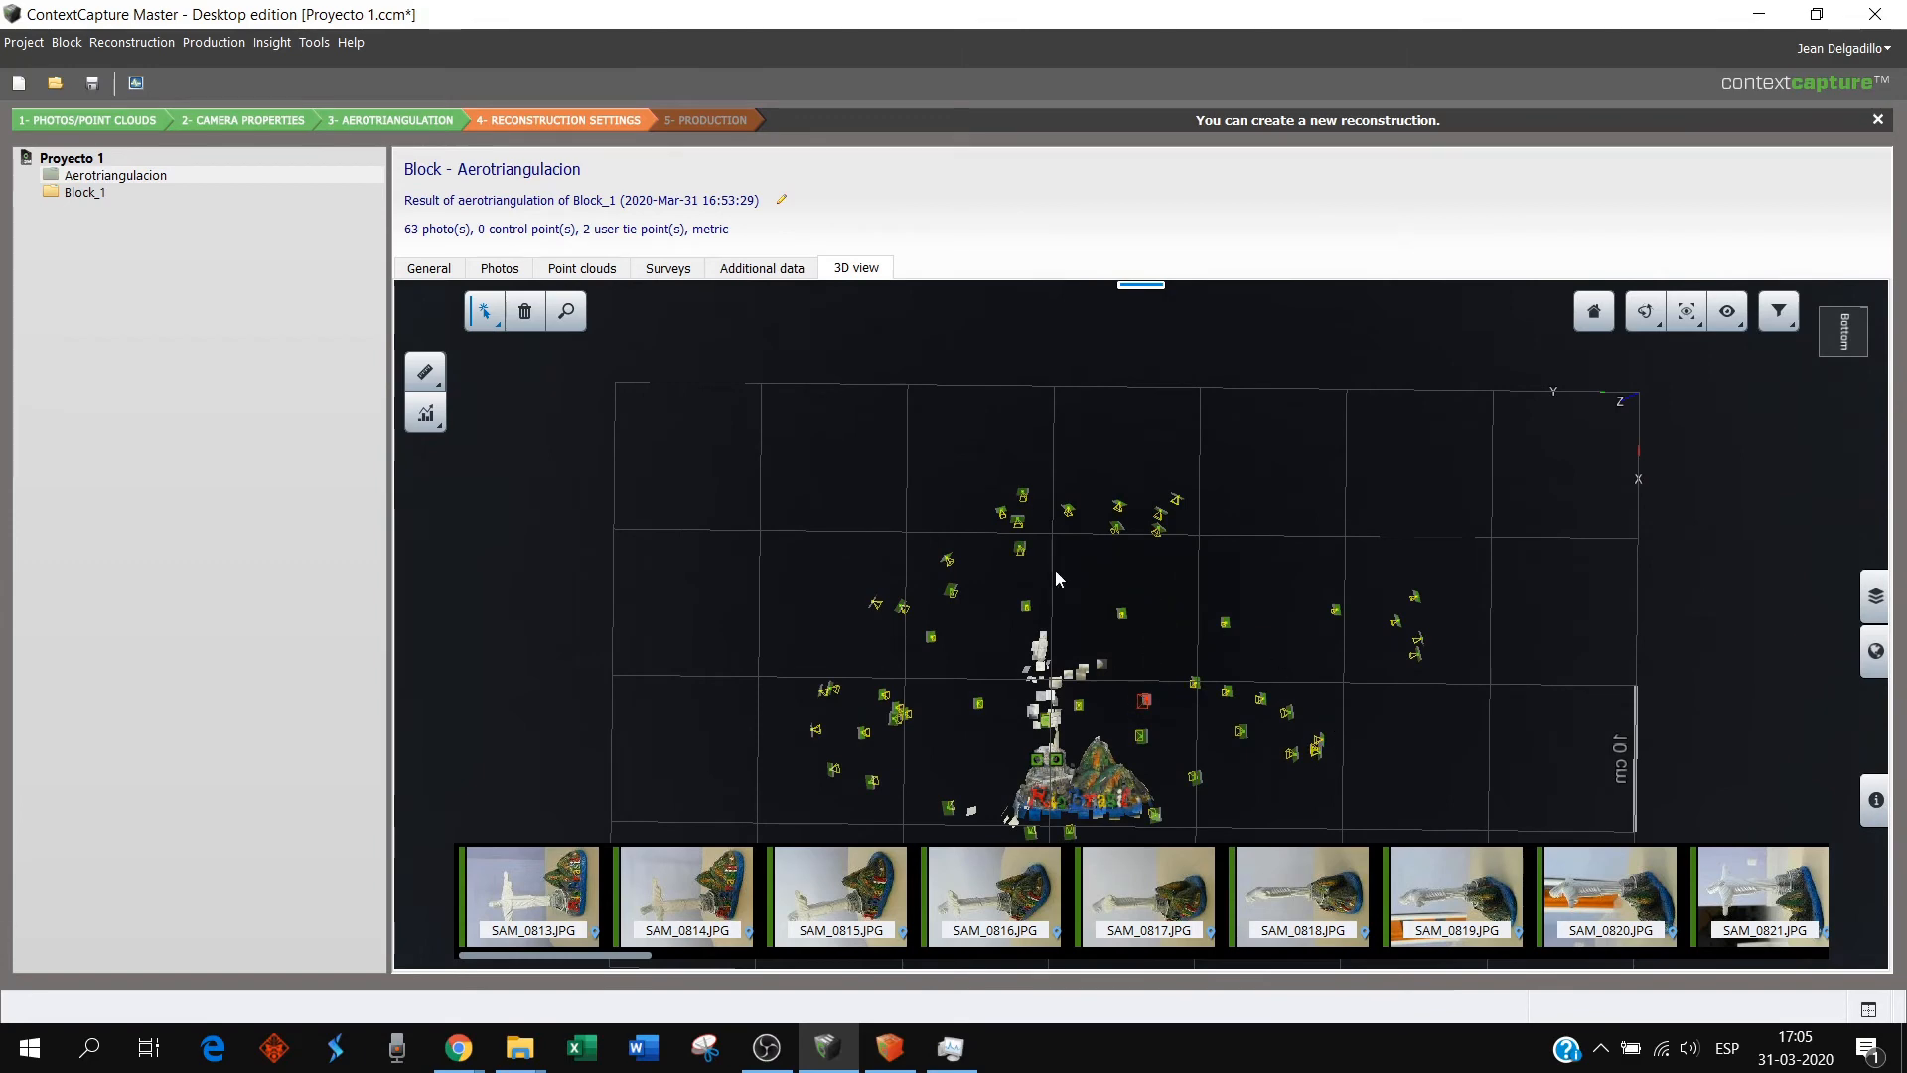
{"action": "scroll", "coordinate": [1065, 573], "scroll_direction": "up", "scroll_amount": 5}
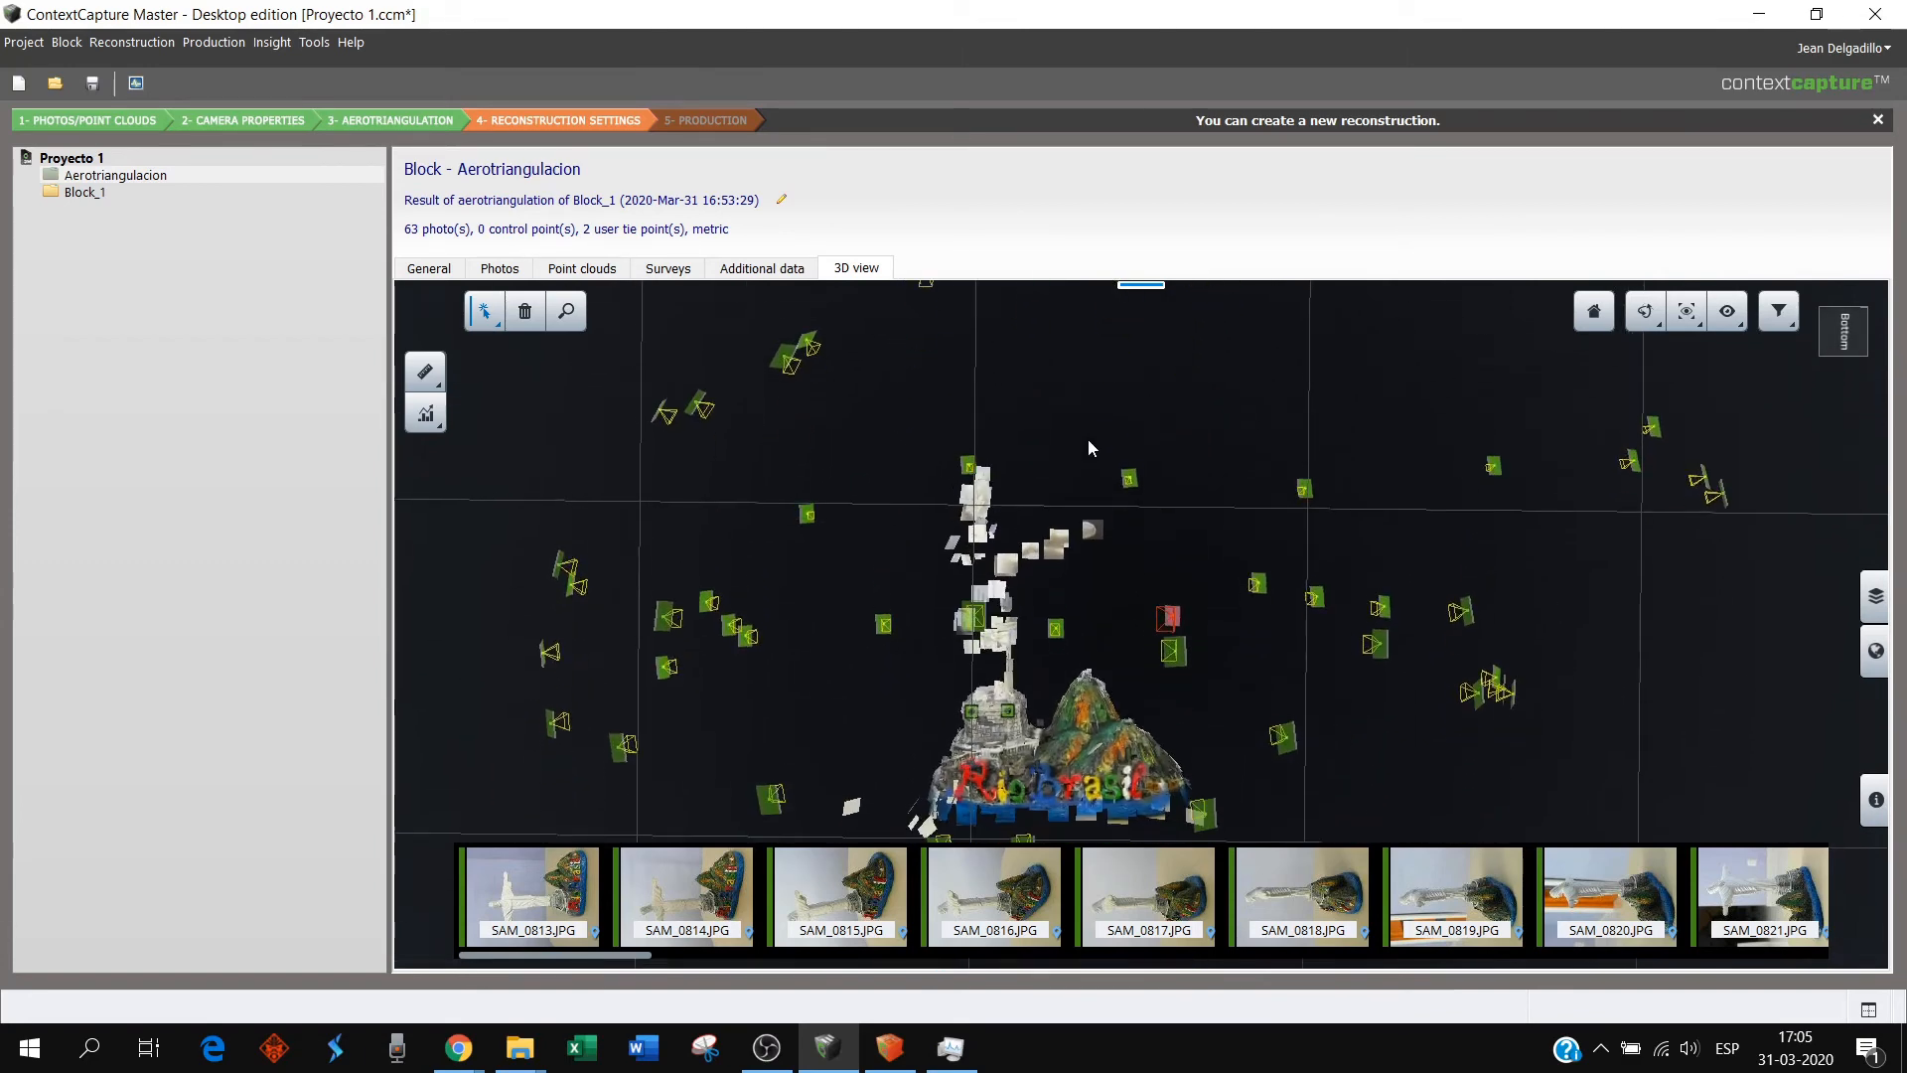
{"action": "scroll", "coordinate": [1241, 606], "scroll_direction": "down", "scroll_amount": 2}
{"action": "mouse_move", "coordinate": [1283, 661]}
{"action": "left_mouse_down"}
{"action": "mouse_move", "coordinate": [1291, 751]}
{"action": "mouse_move", "coordinate": [1309, 717]}
{"action": "mouse_move", "coordinate": [1208, 670]}
{"action": "left_mouse_up"}
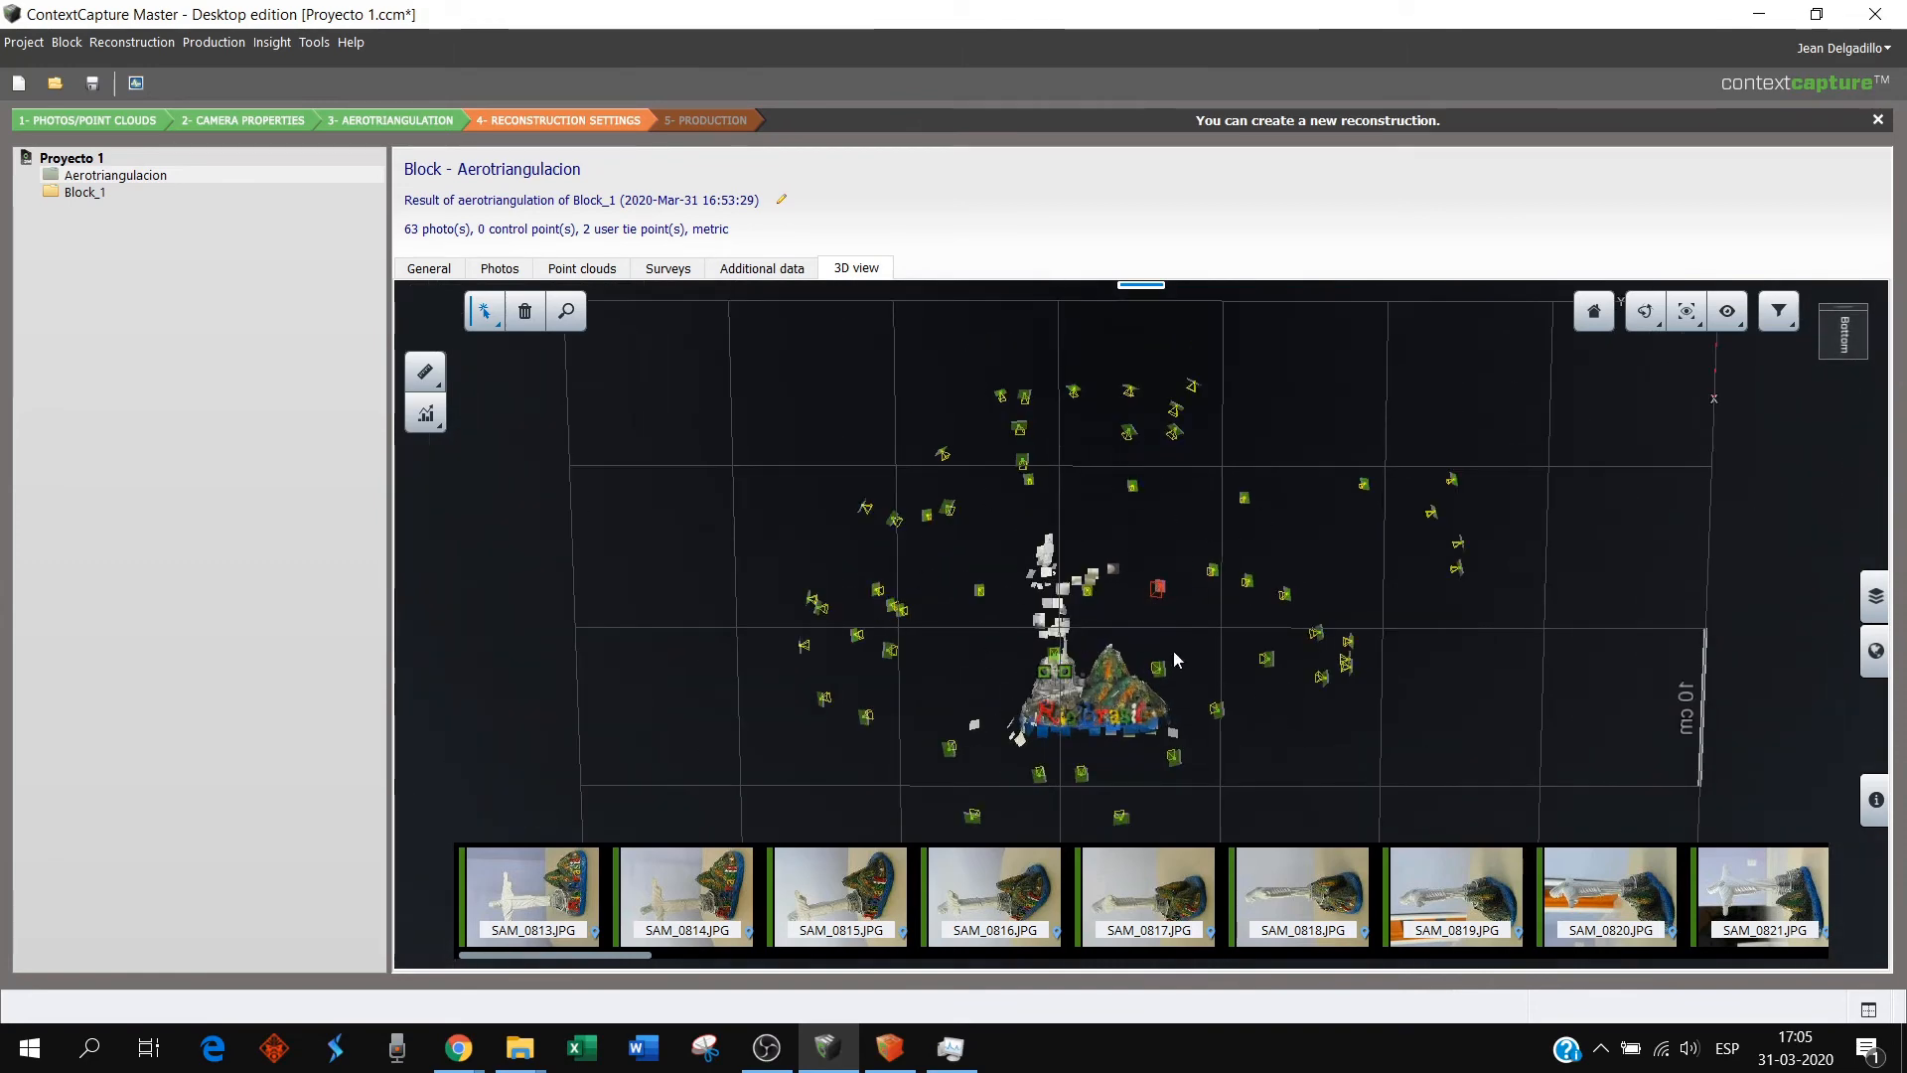
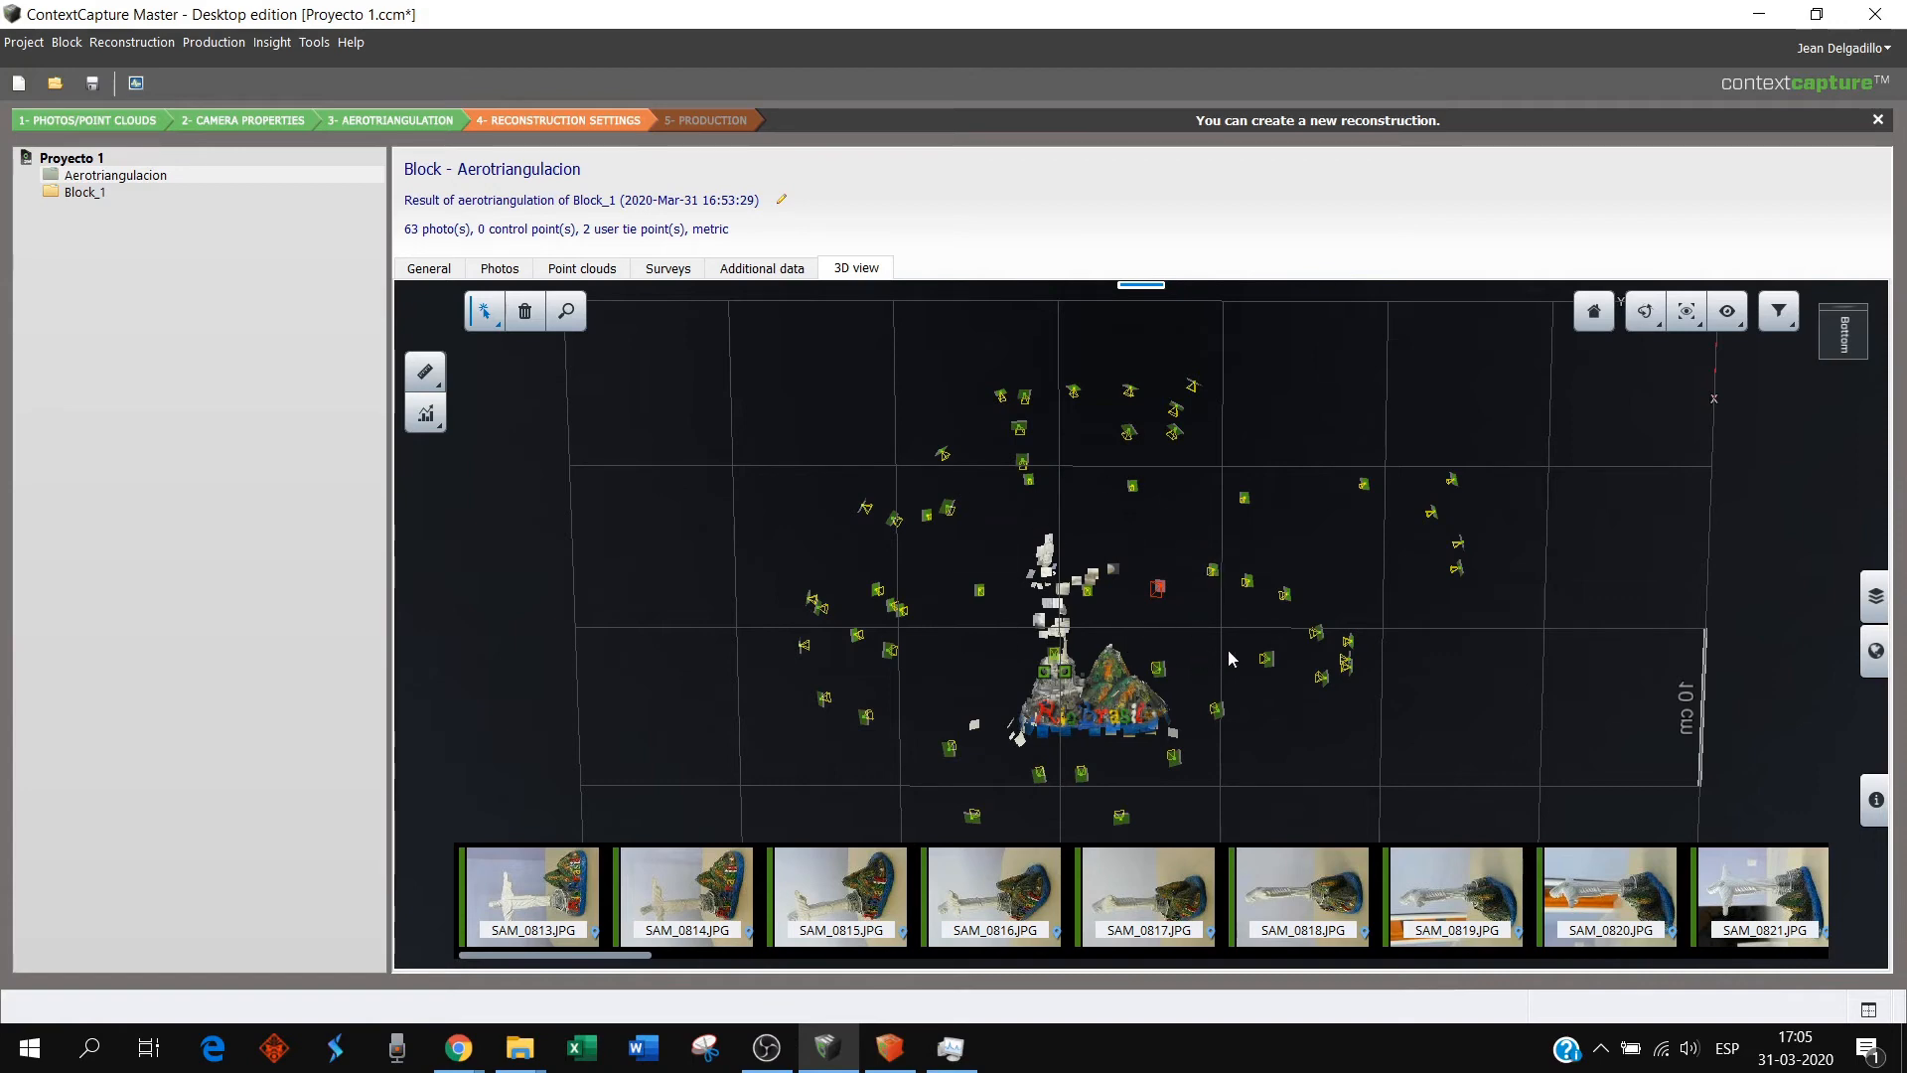
- Examine how the camera positions surround the statue and its base, tilting between the frontal view and views from above
{"action": "left_click_drag", "start_coordinate": [1130, 693], "coordinate": [1149, 599]}
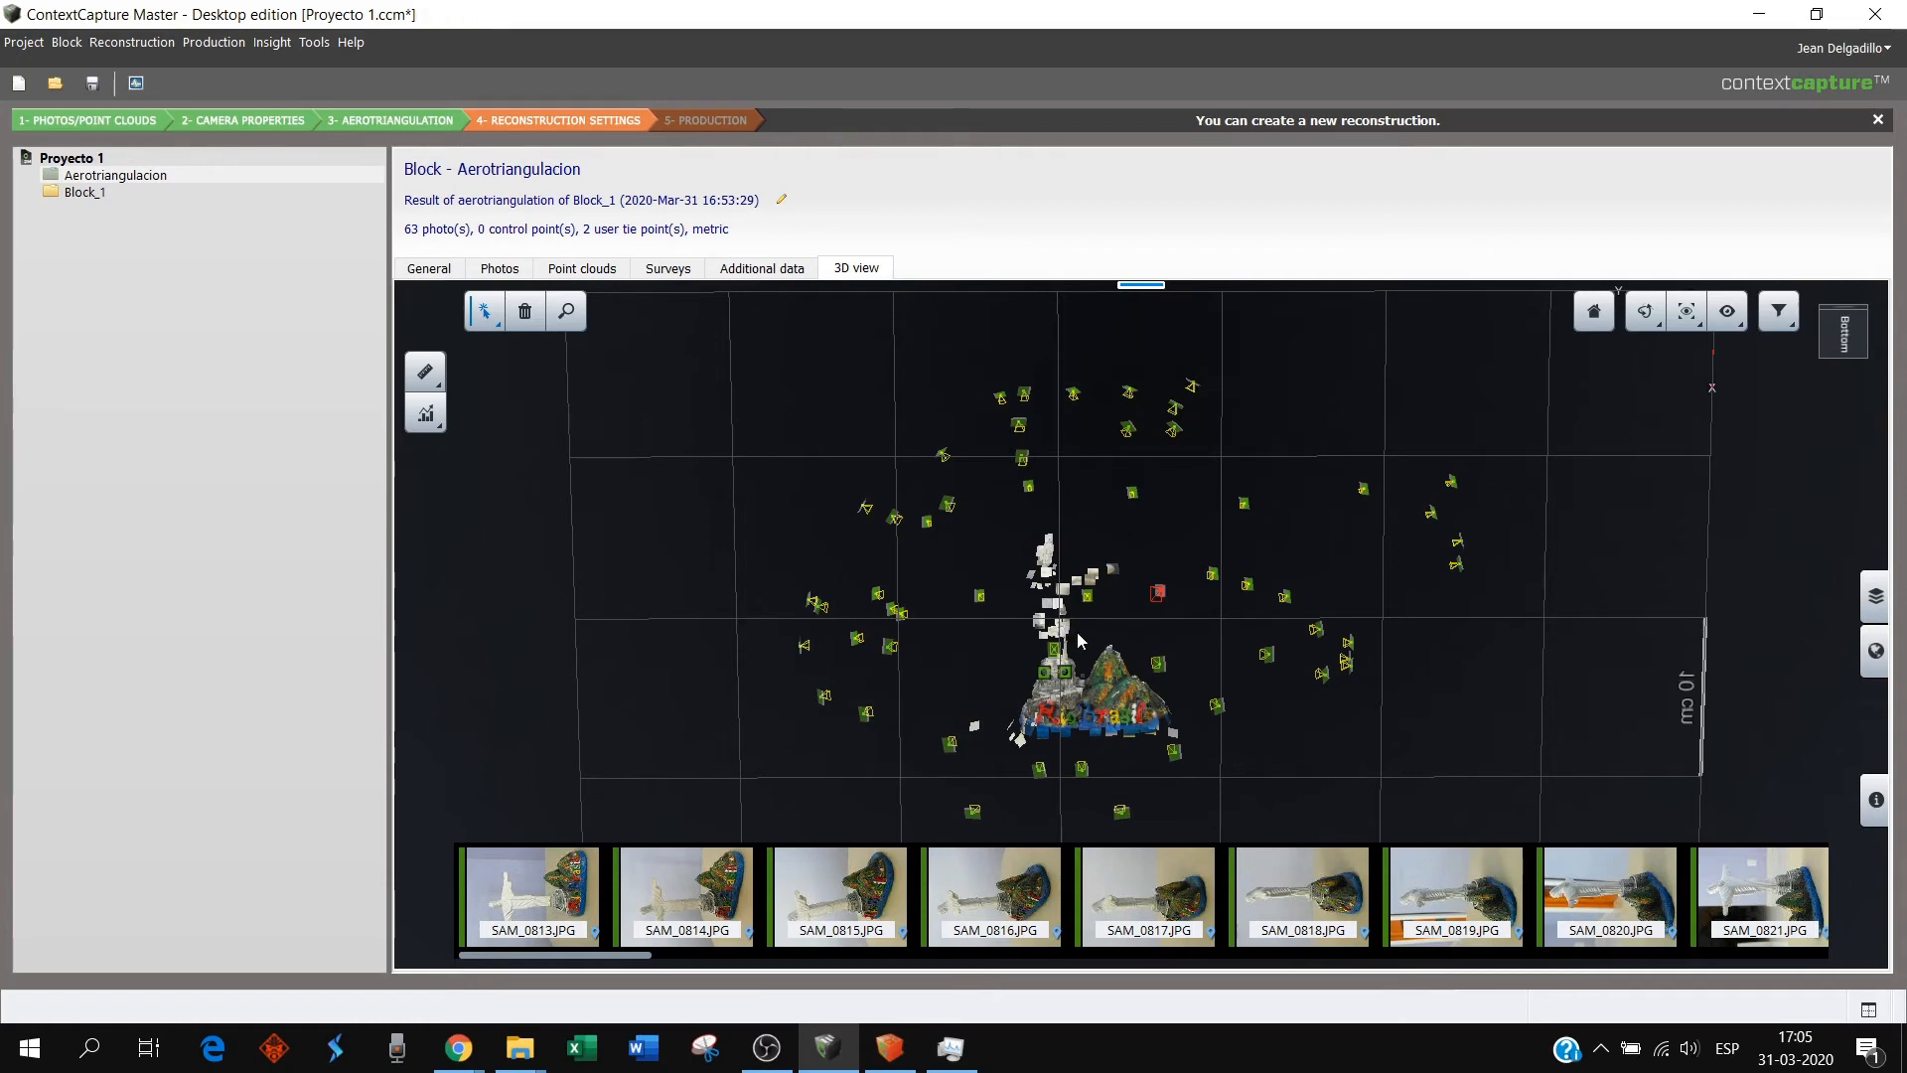
{"action": "left_click_drag", "start_coordinate": [1078, 634], "coordinate": [1080, 625]}
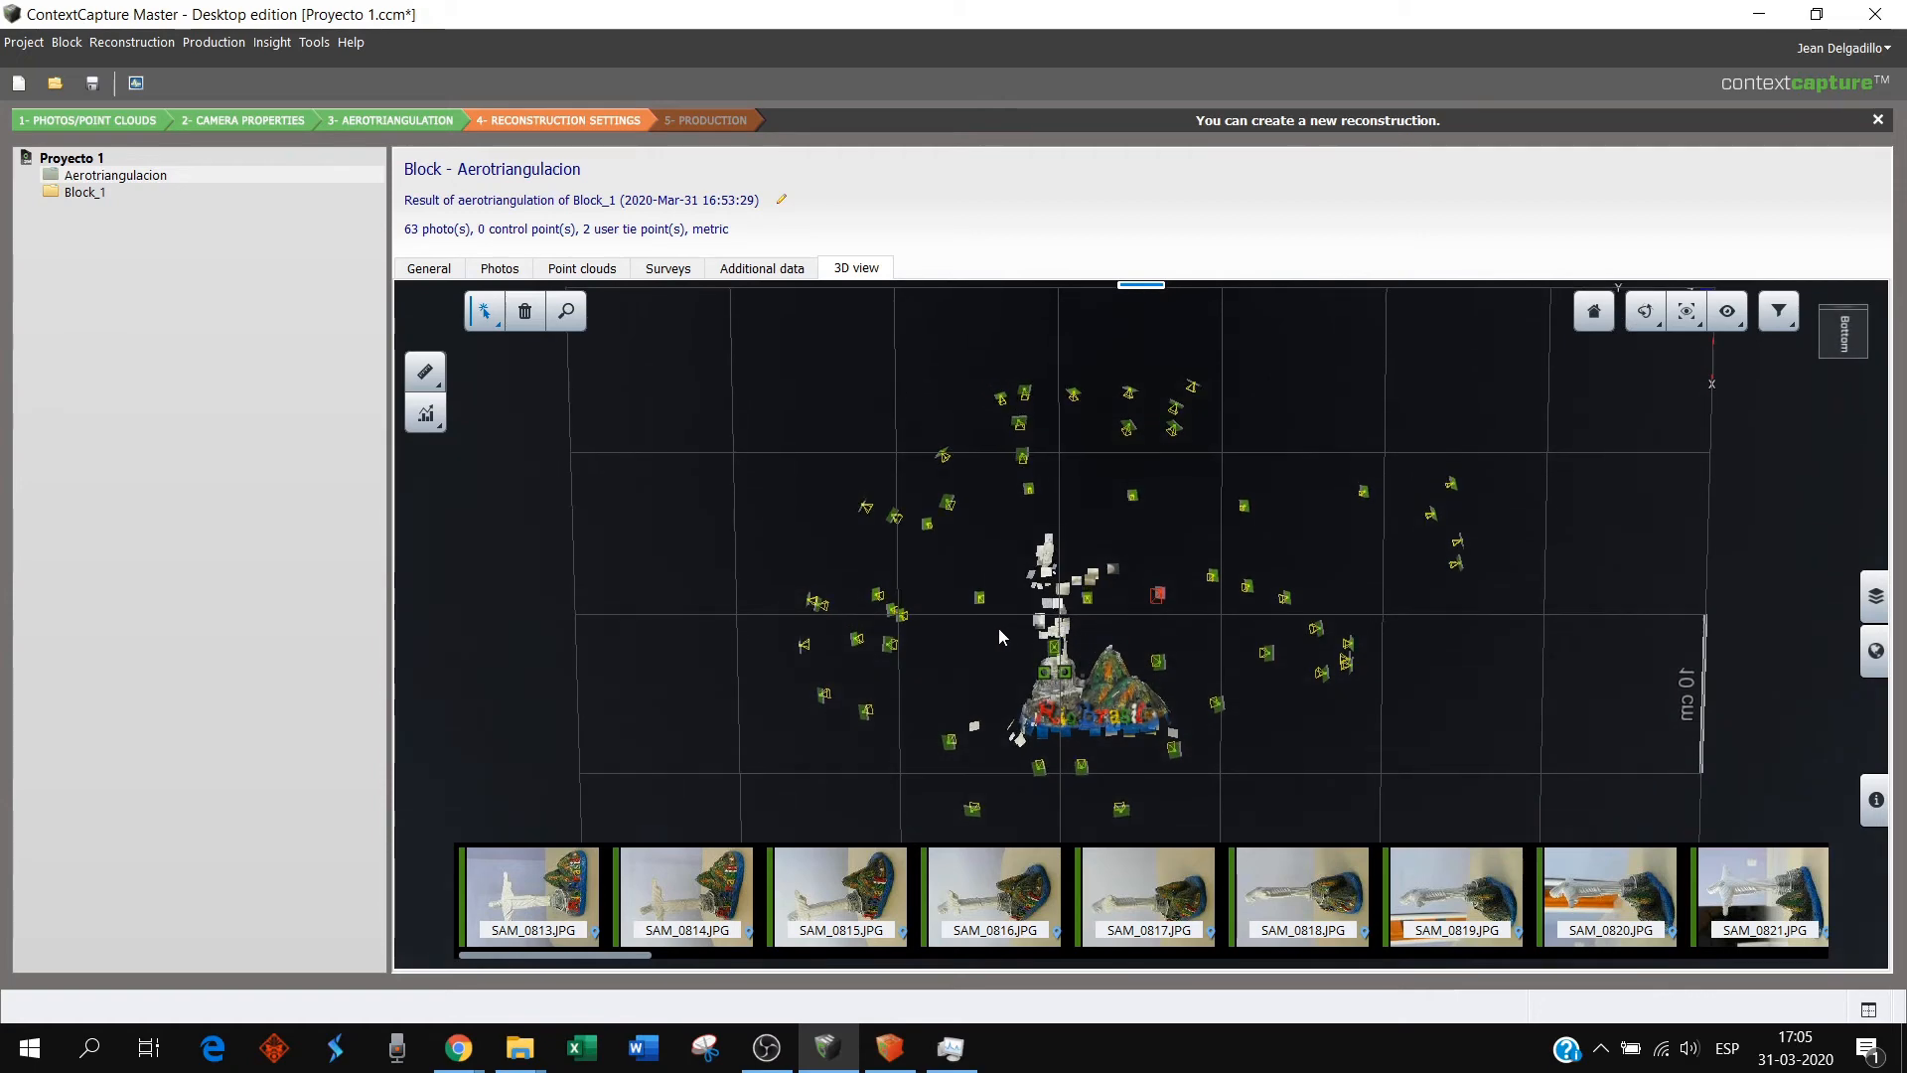
{"action": "mouse_move", "coordinate": [1204, 563]}
{"action": "left_mouse_down"}
{"action": "mouse_move", "coordinate": [1158, 610]}
{"action": "mouse_move", "coordinate": [1147, 739]}
{"action": "mouse_move", "coordinate": [1241, 747]}
{"action": "left_mouse_up"}
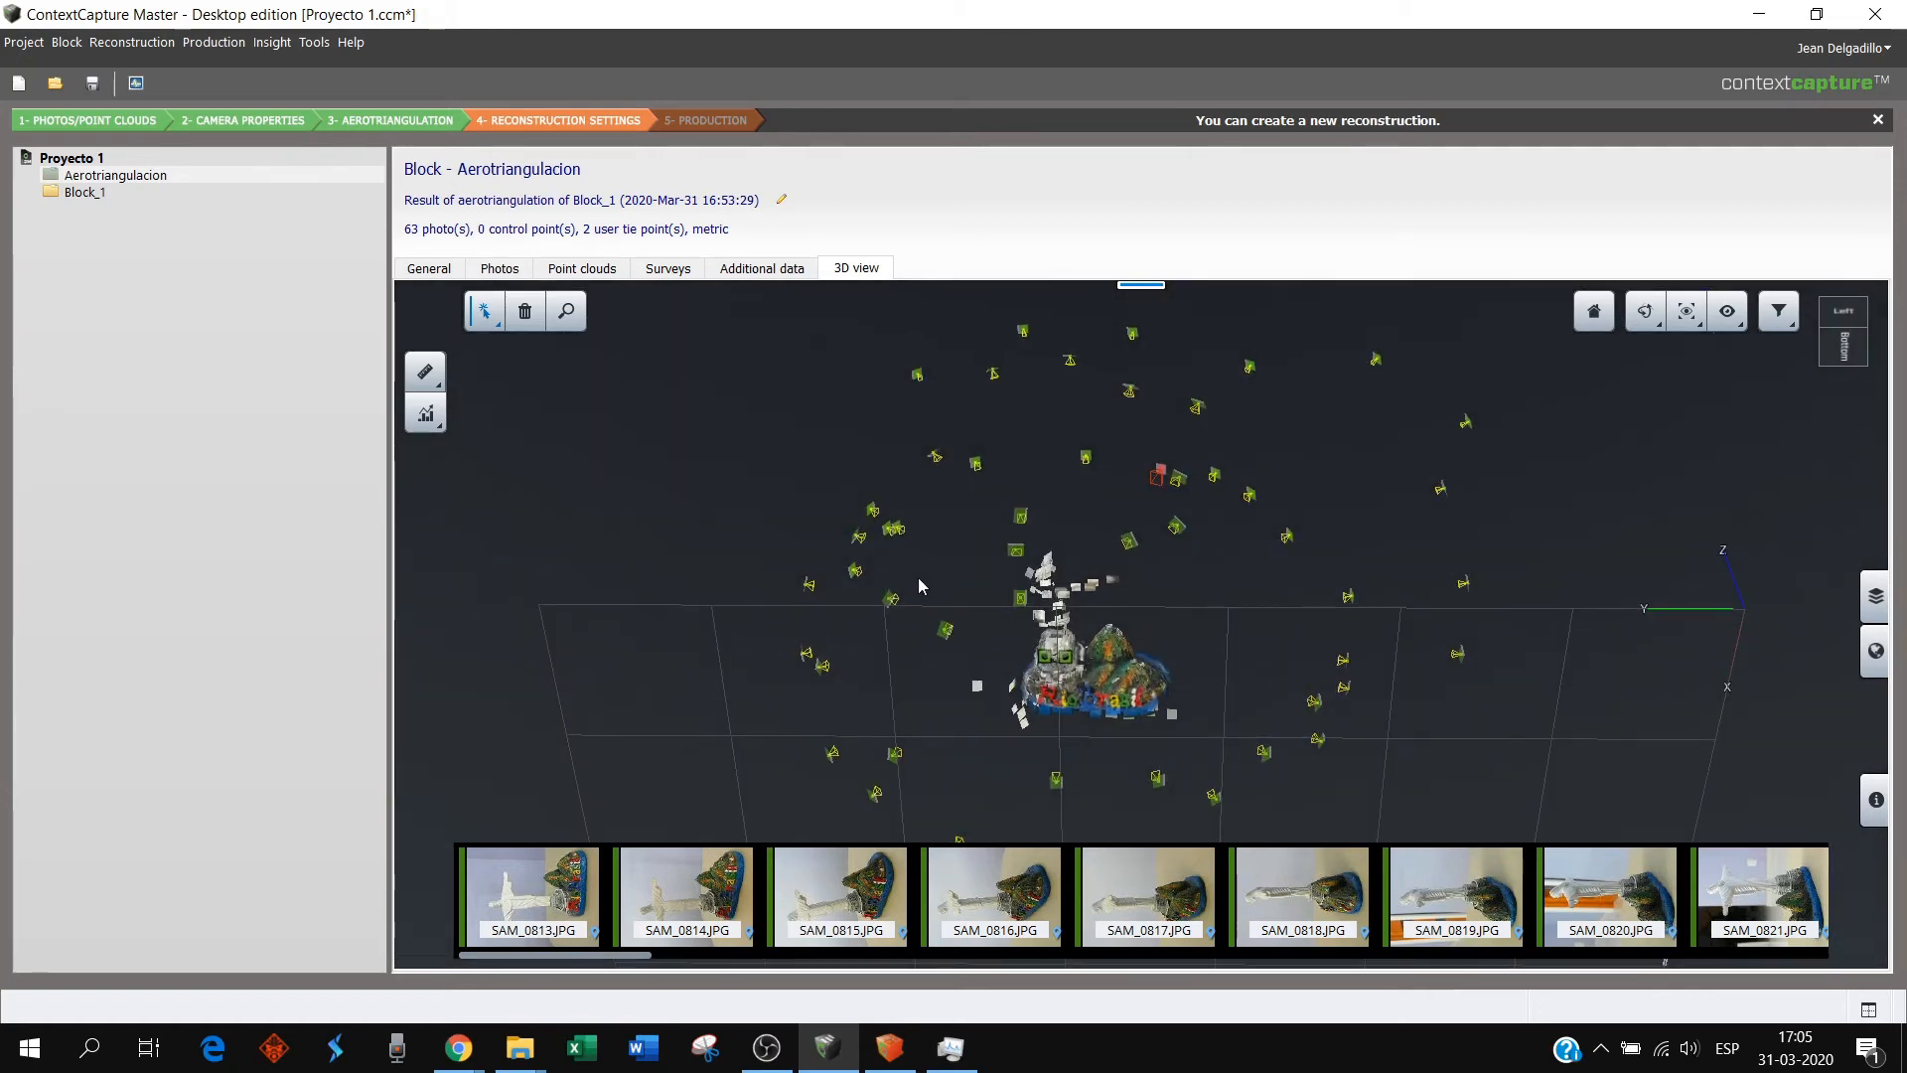
{"action": "middle_click_drag", "start_coordinate": [1145, 663], "coordinate": [1205, 610]}
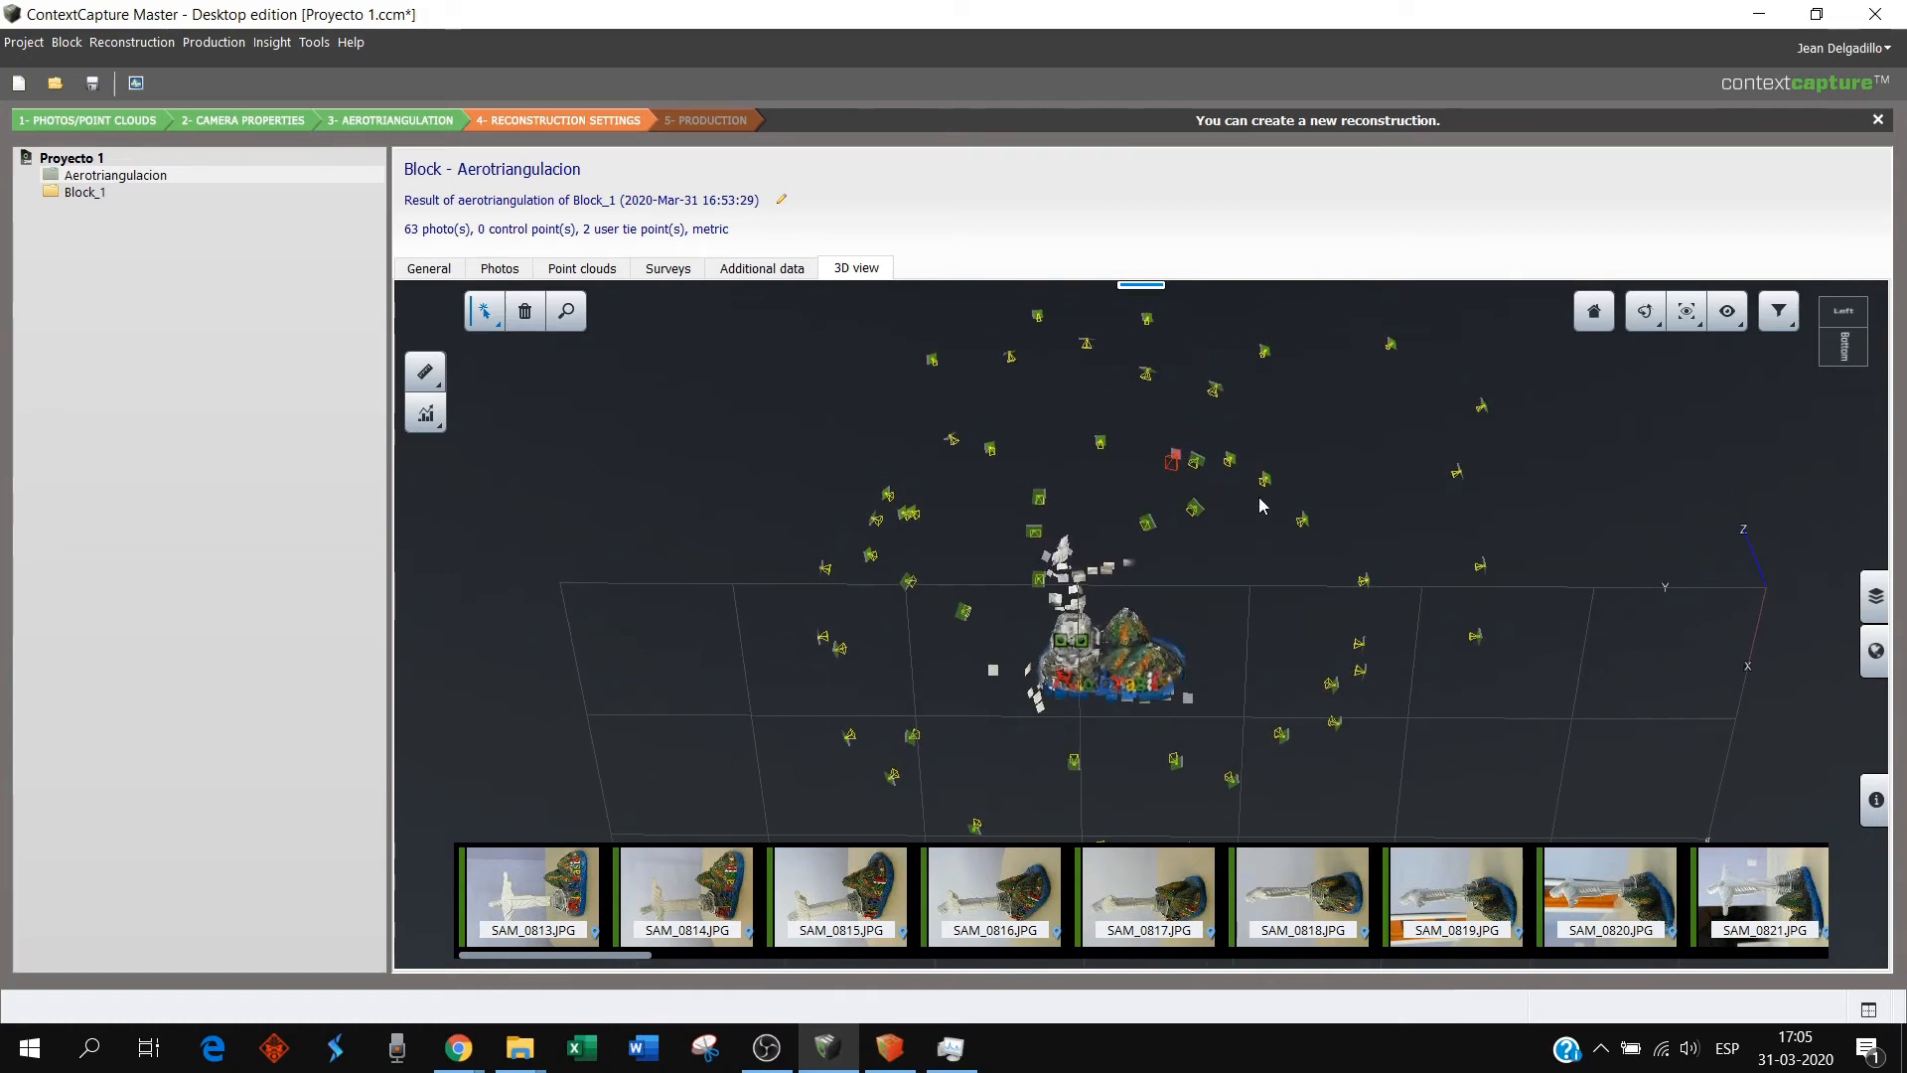
{"action": "left_click_drag", "start_coordinate": [1136, 628], "coordinate": [1148, 443]}
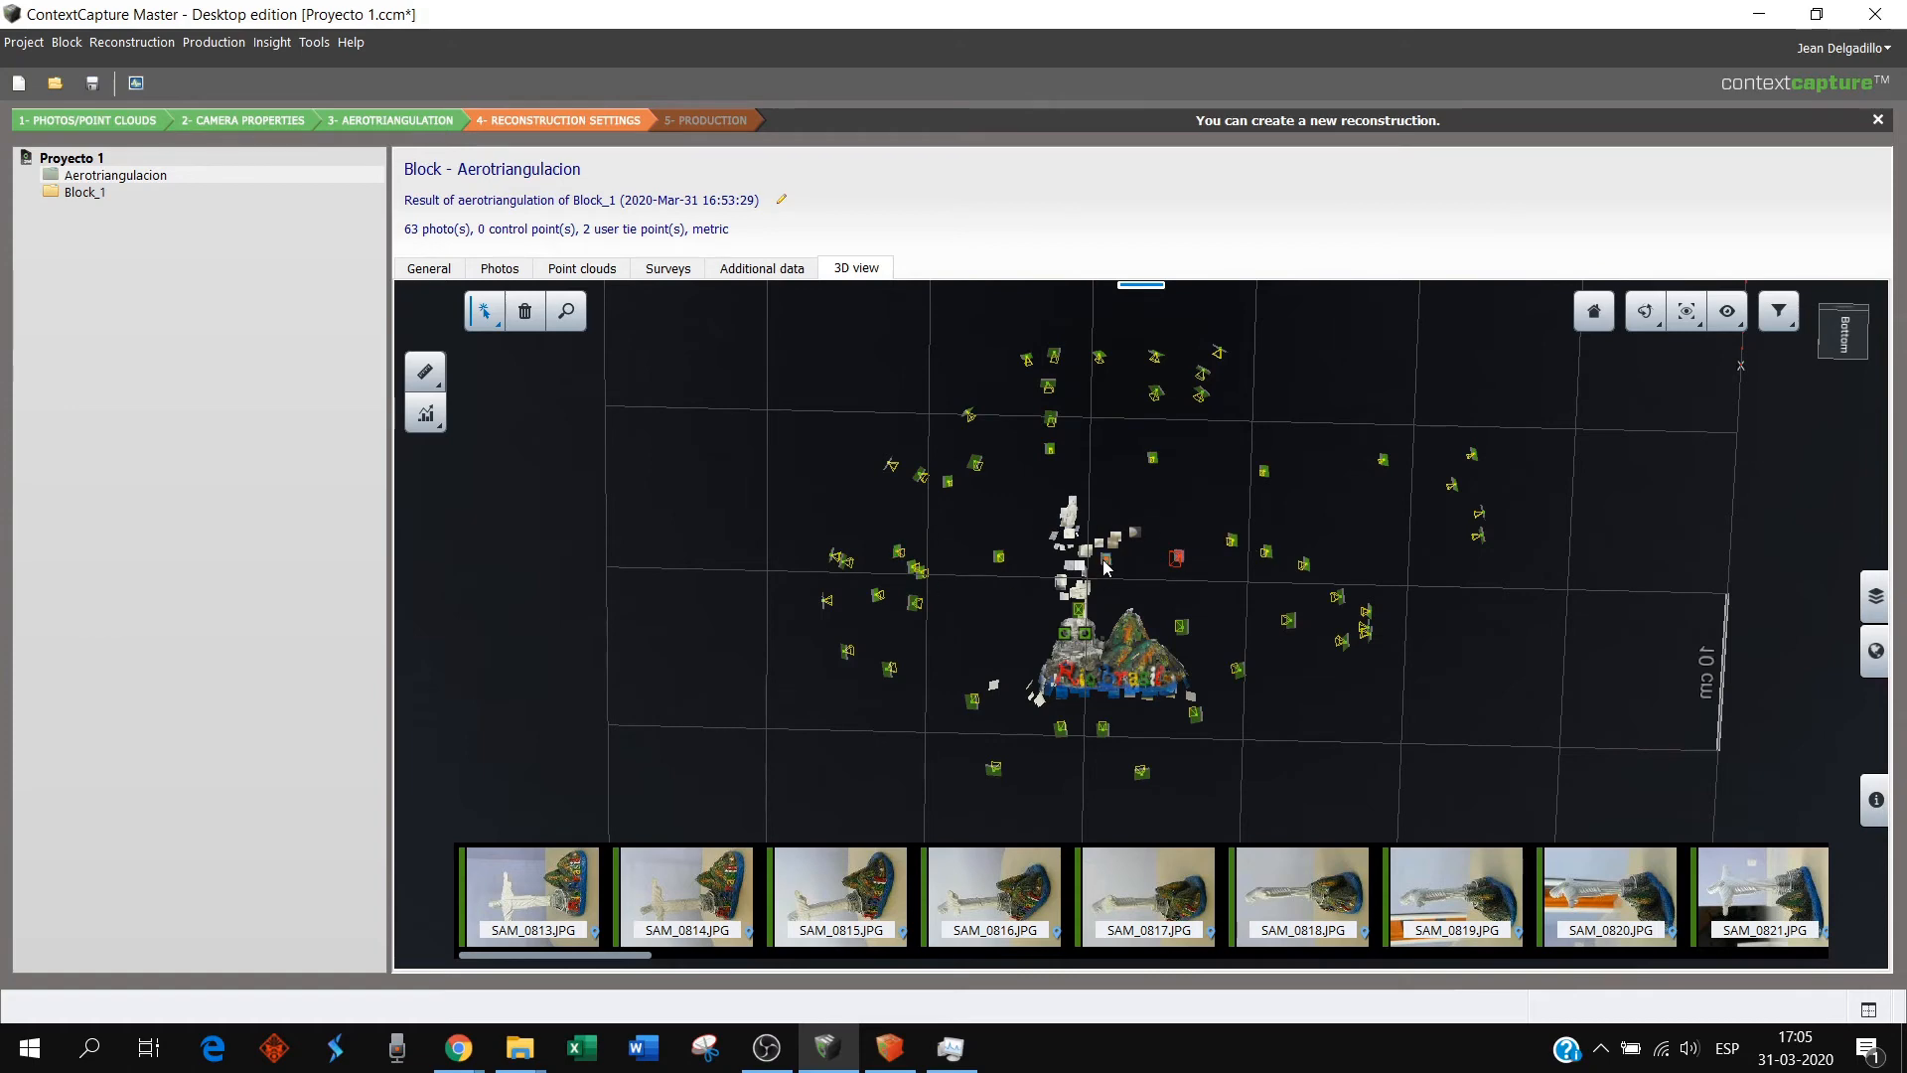
{"action": "left_click_drag", "start_coordinate": [1104, 566], "coordinate": [1127, 612]}
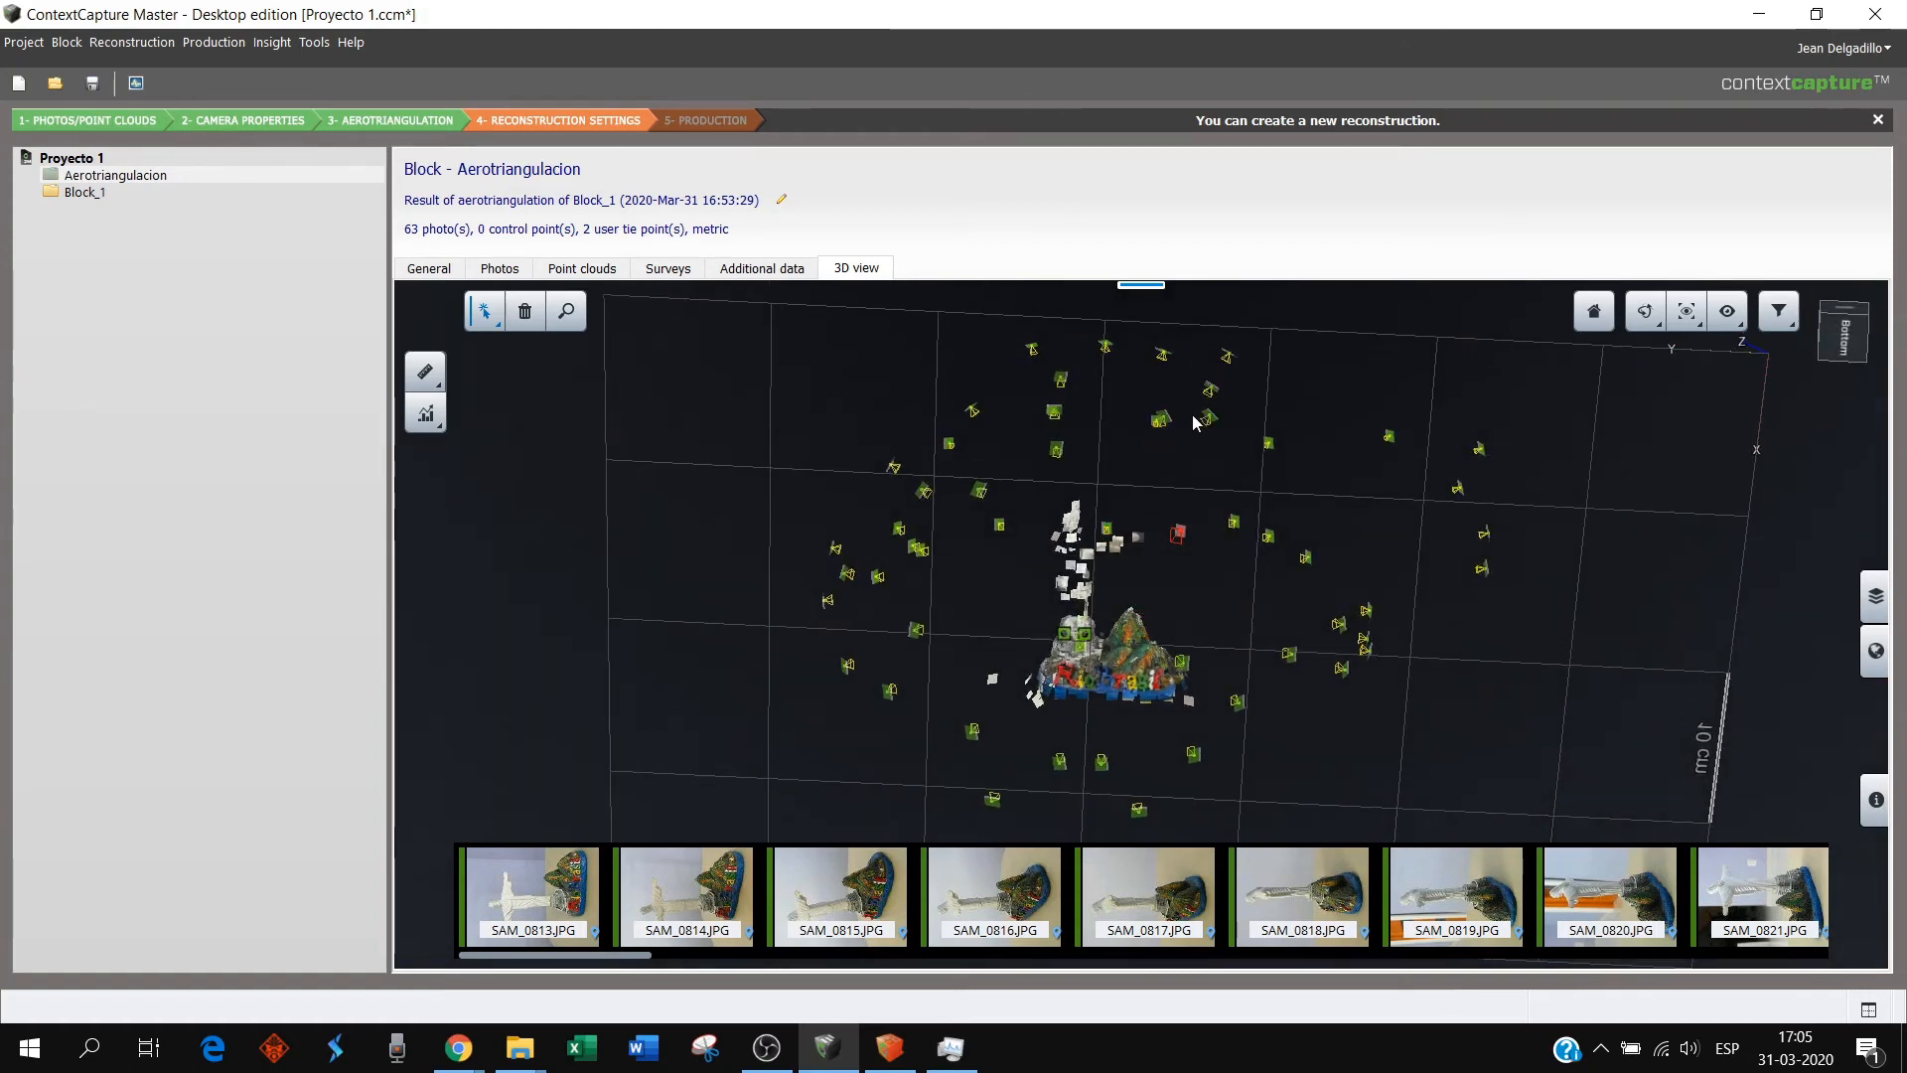
{"action": "mouse_move", "coordinate": [1162, 611]}
{"action": "left_mouse_down"}
{"action": "mouse_move", "coordinate": [1150, 569]}
{"action": "mouse_move", "coordinate": [1113, 623]}
{"action": "left_mouse_up"}
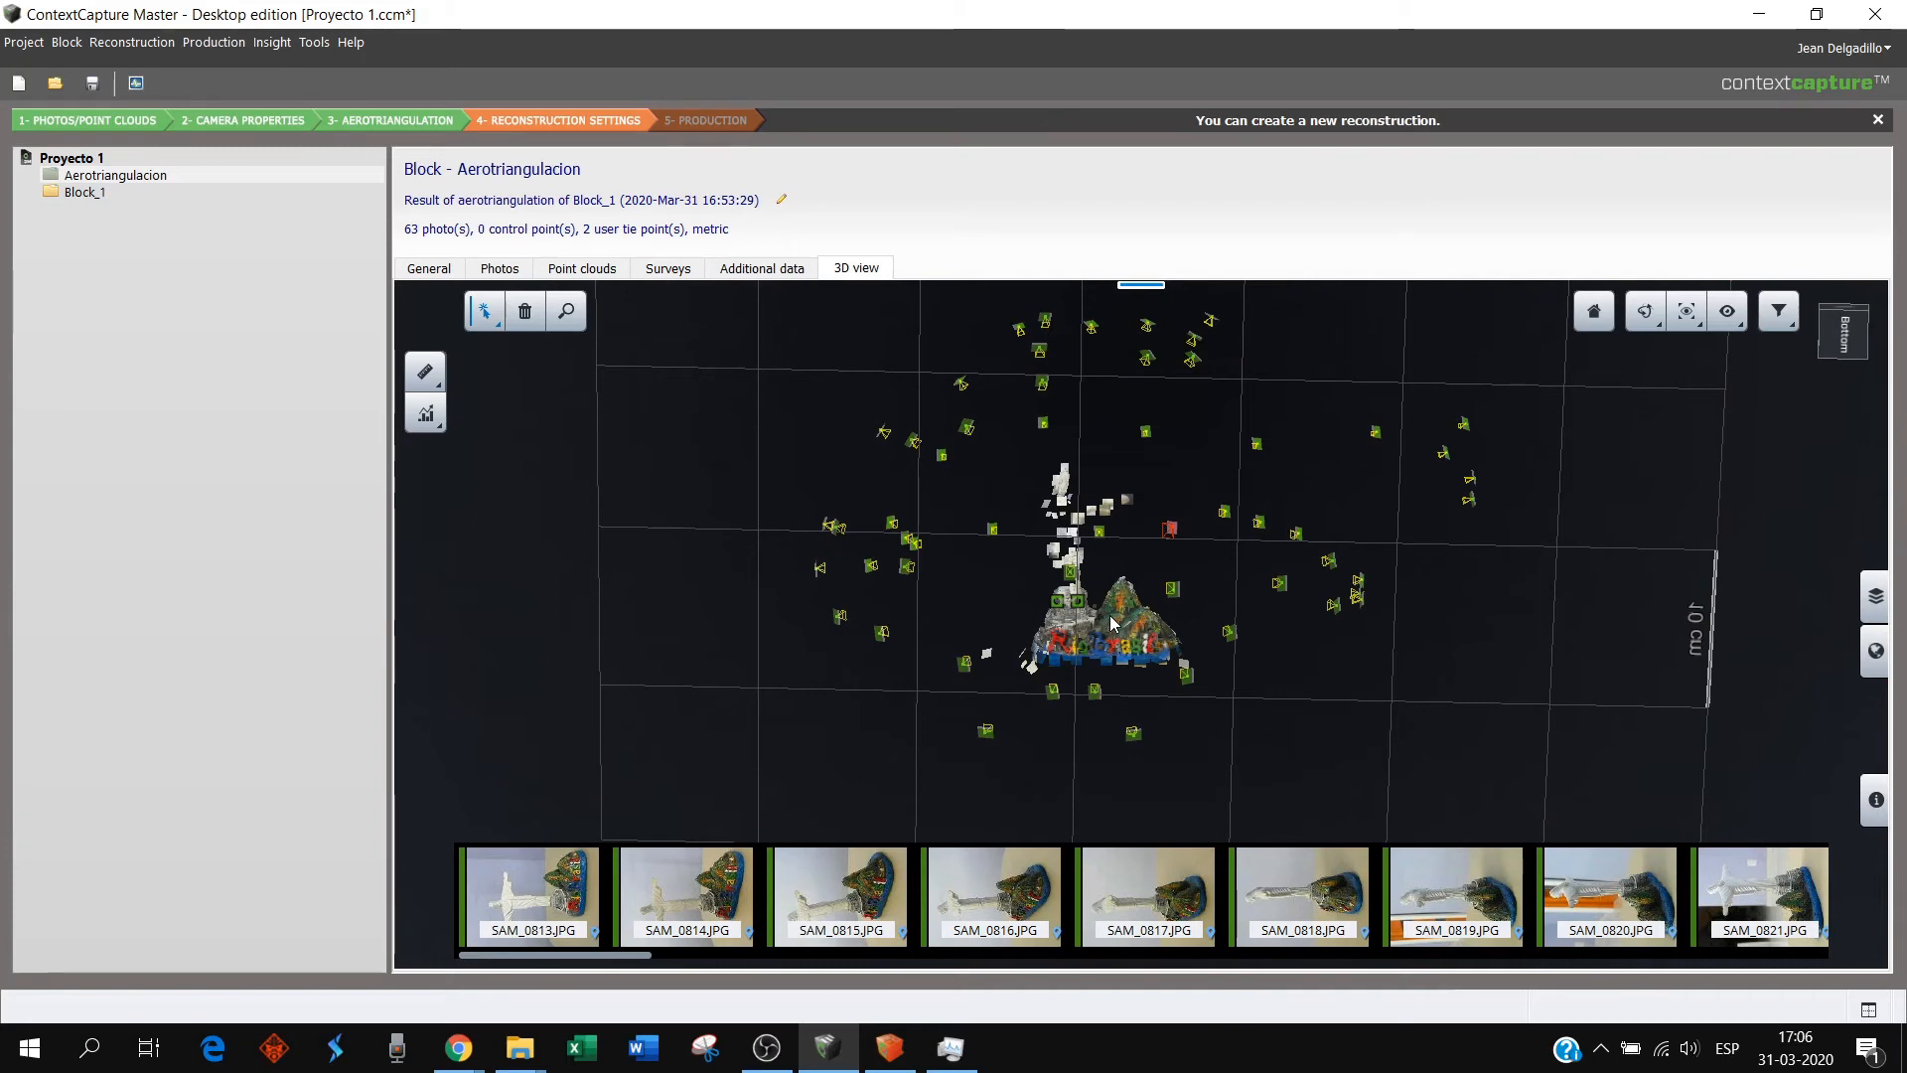
{"action": "left_click_drag", "start_coordinate": [1112, 606], "coordinate": [1245, 723]}
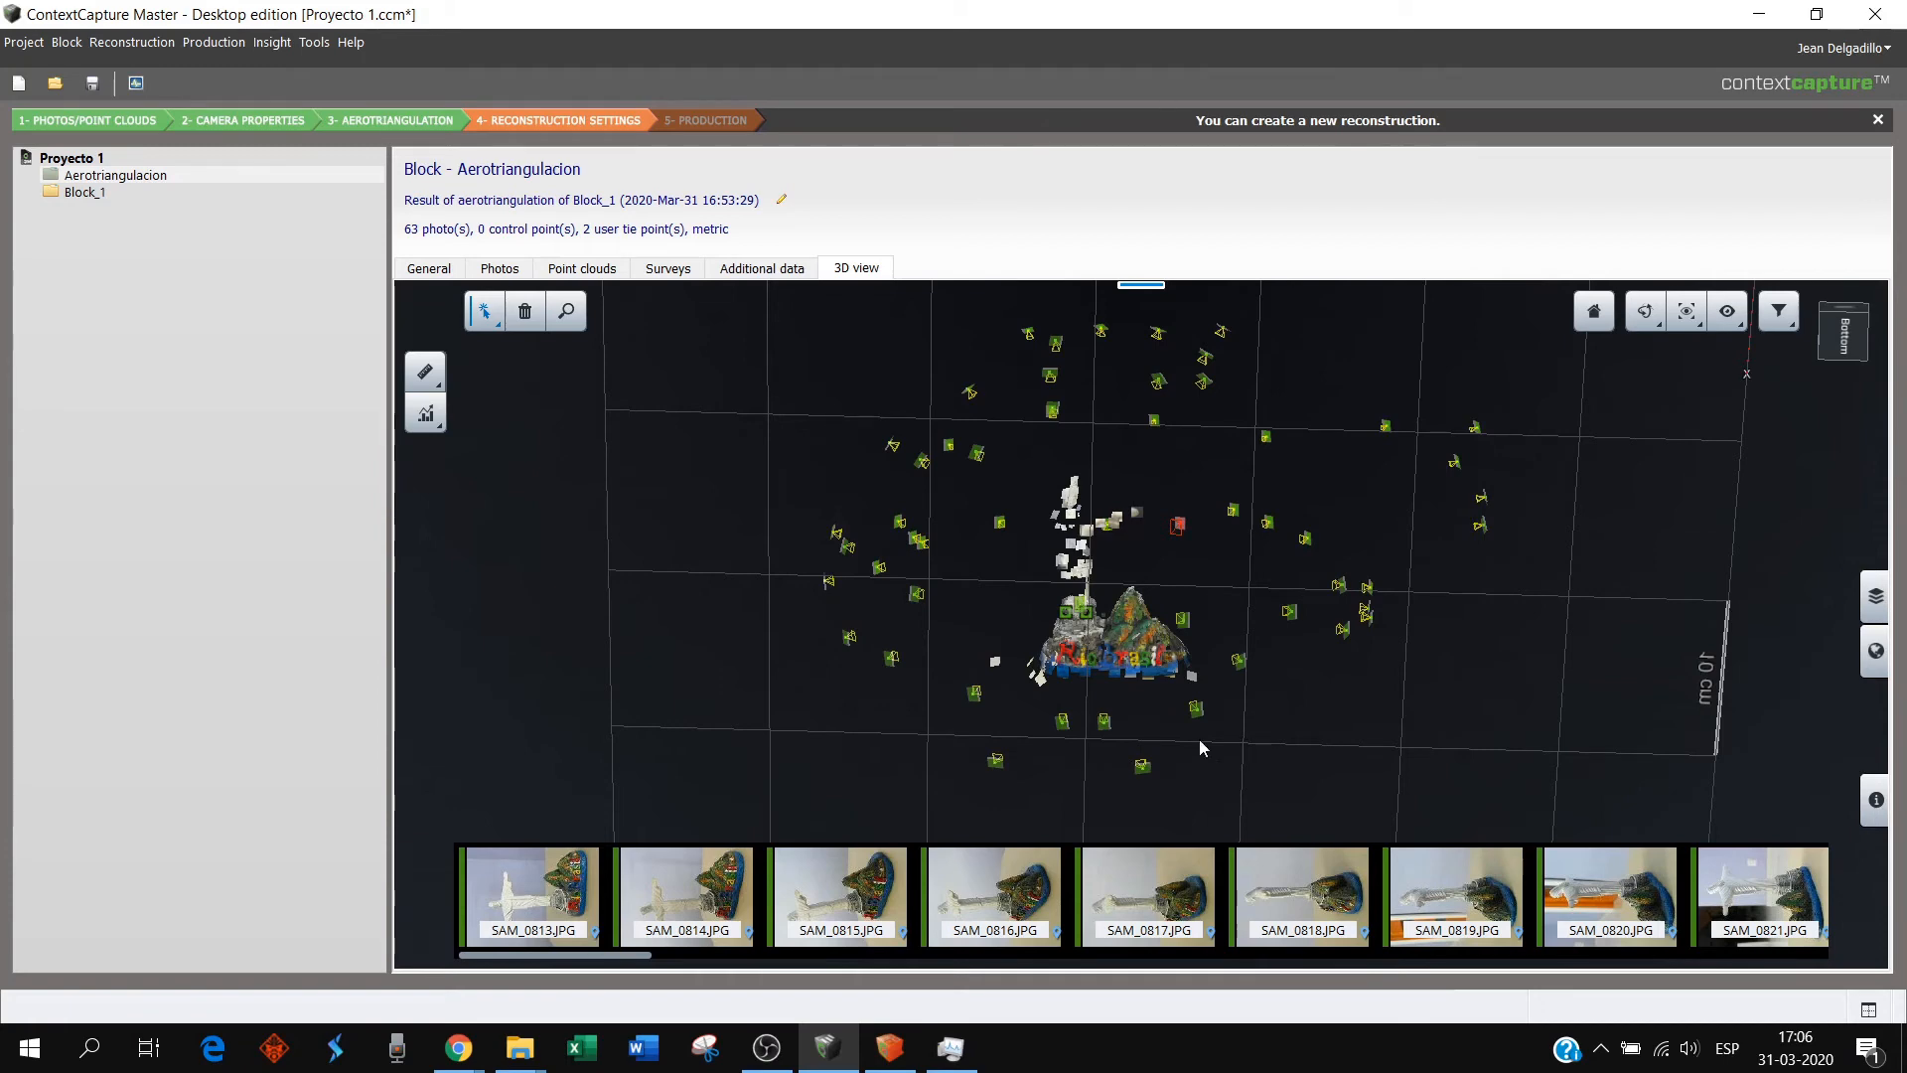
{"action": "left_click_drag", "start_coordinate": [1166, 681], "coordinate": [1138, 594]}
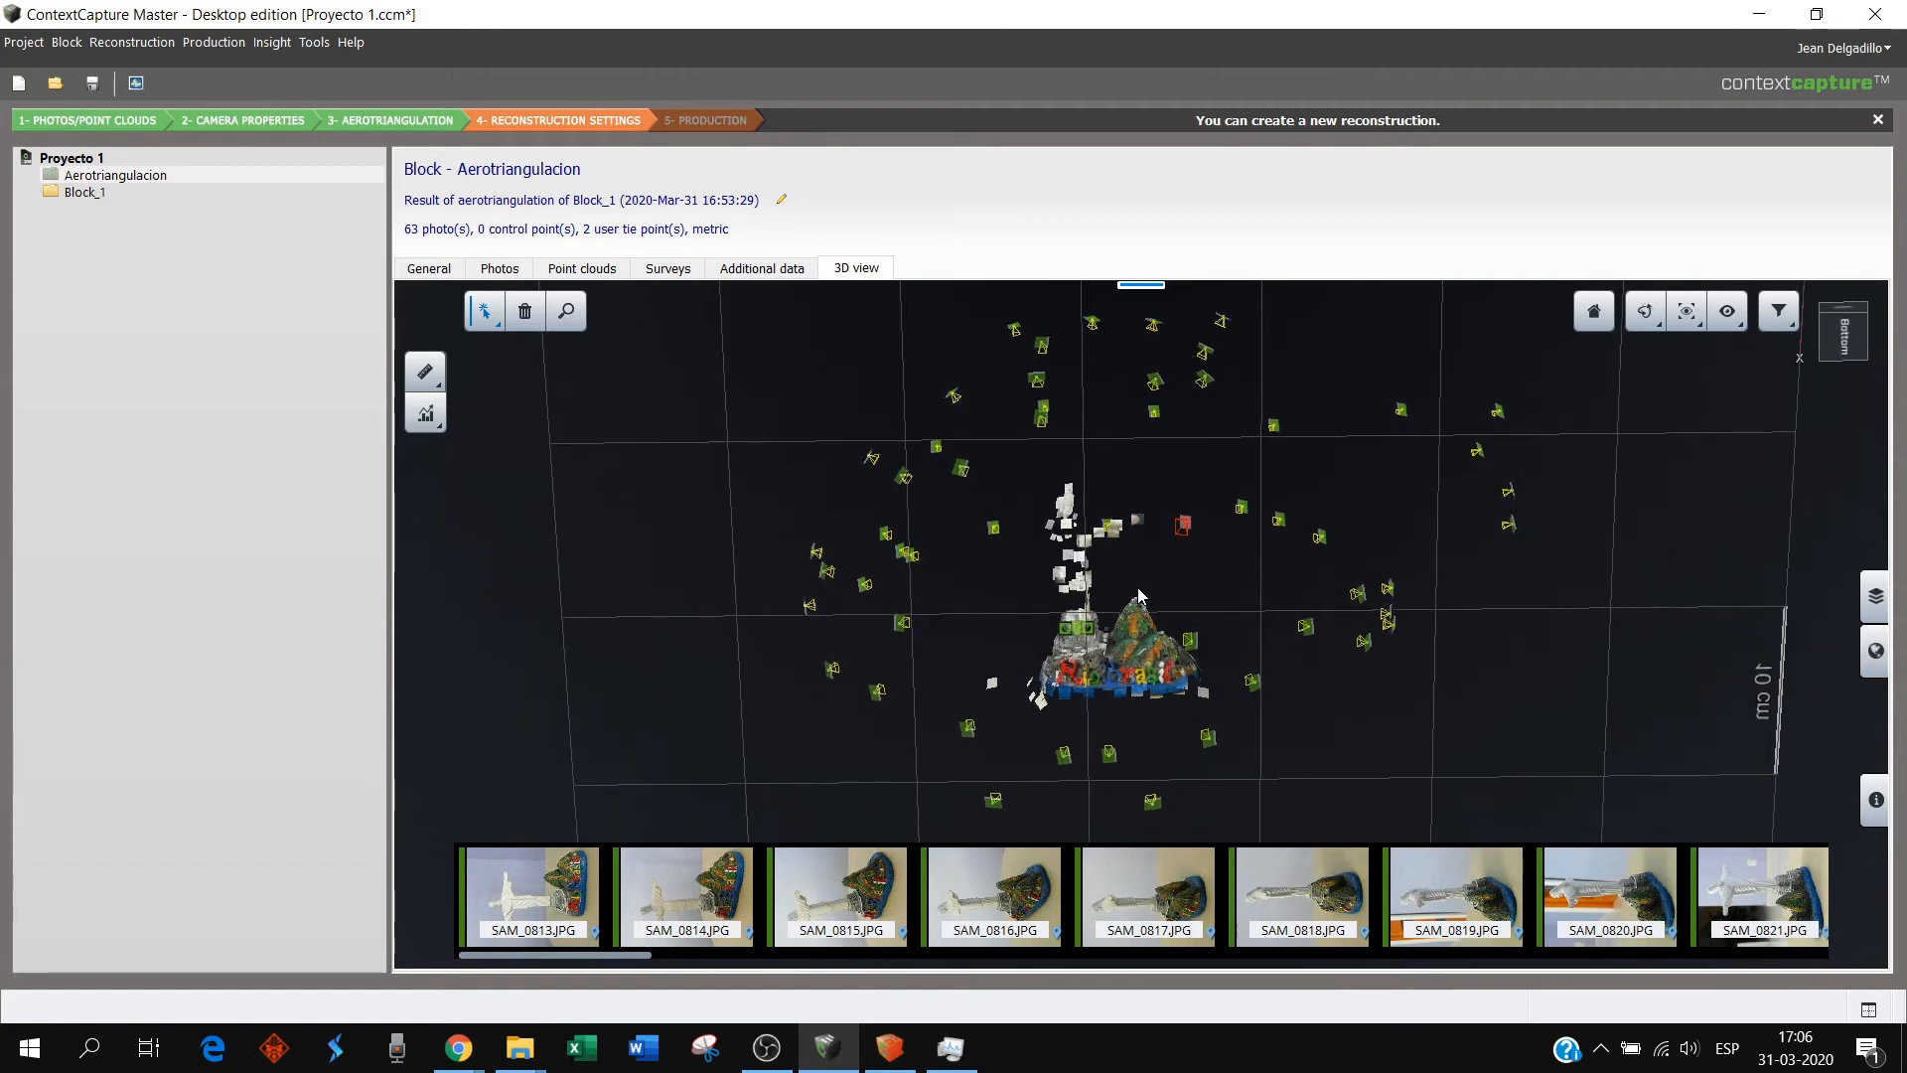
- Create a new 3D reconstruction from the Aerotriangulacion block
{"action": "left_click", "coordinate": [445, 274]}
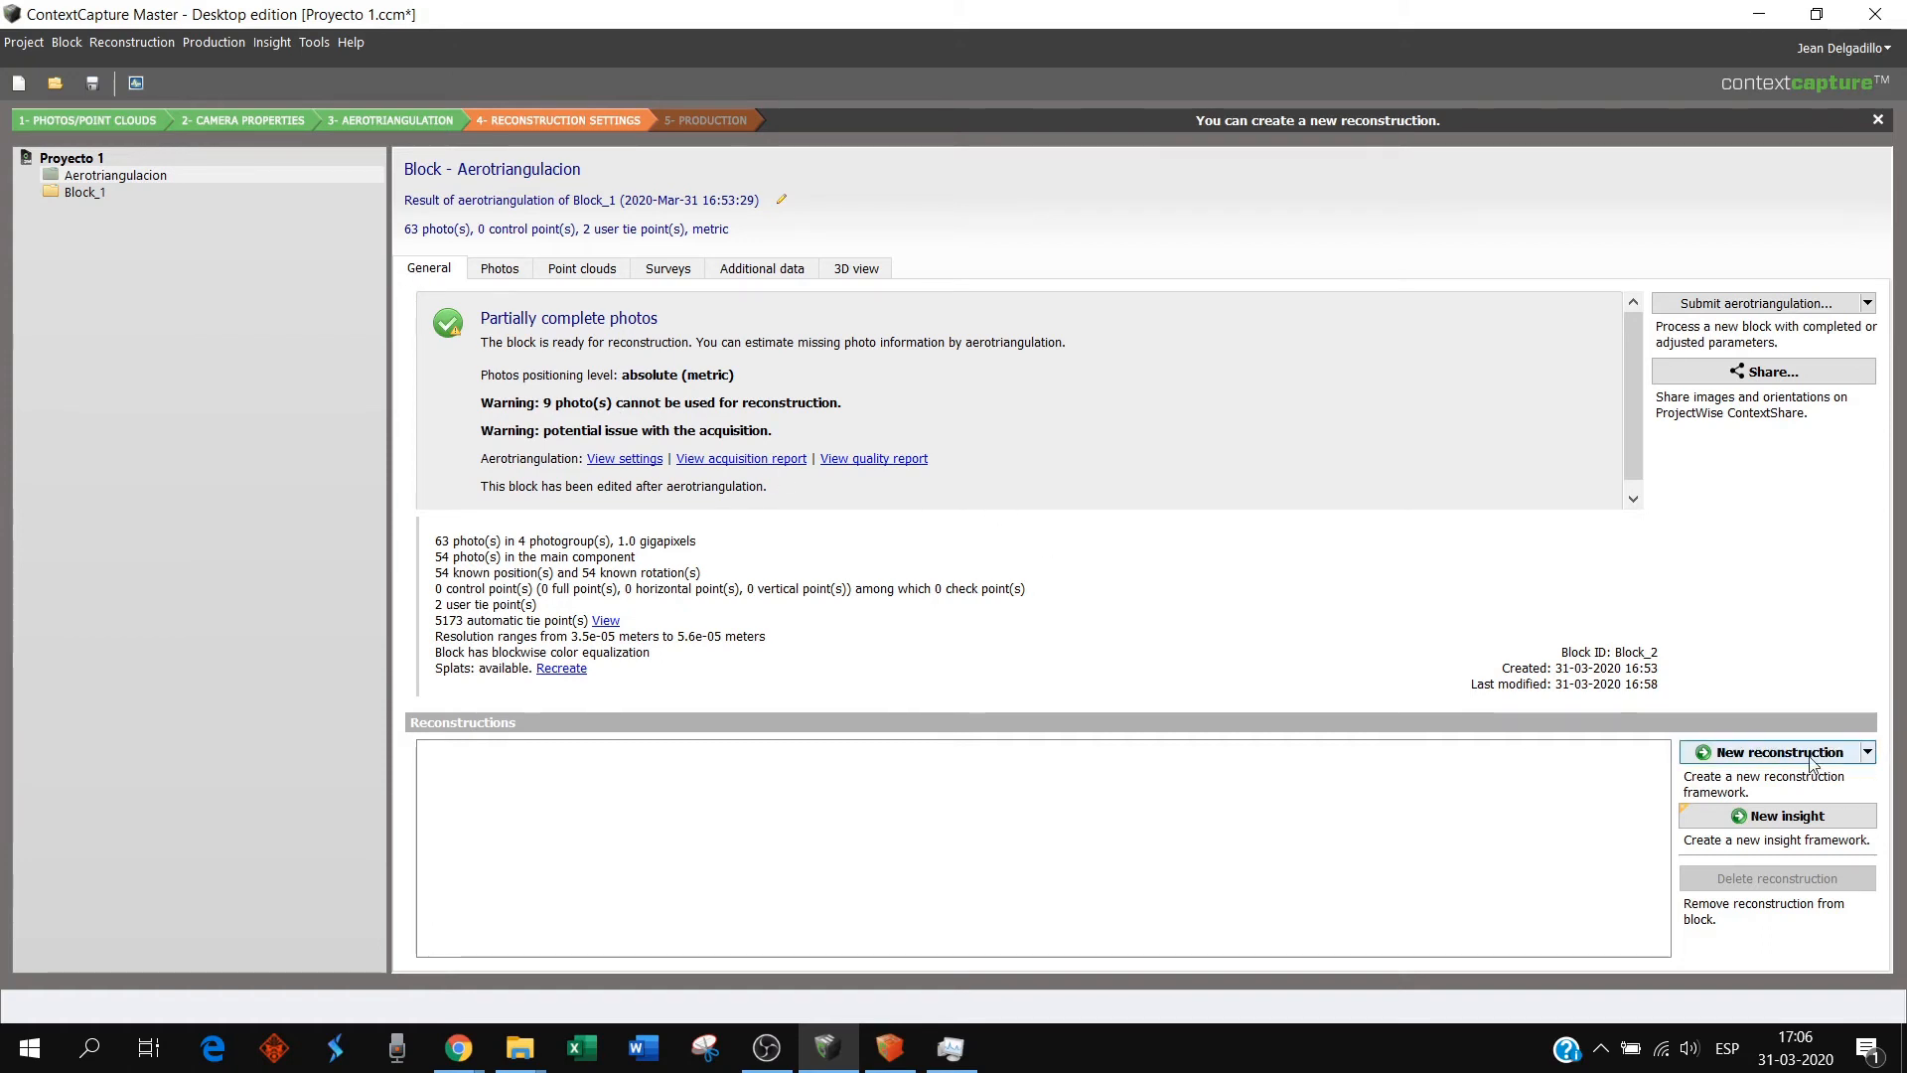
{"action": "left_click", "coordinate": [1840, 753]}
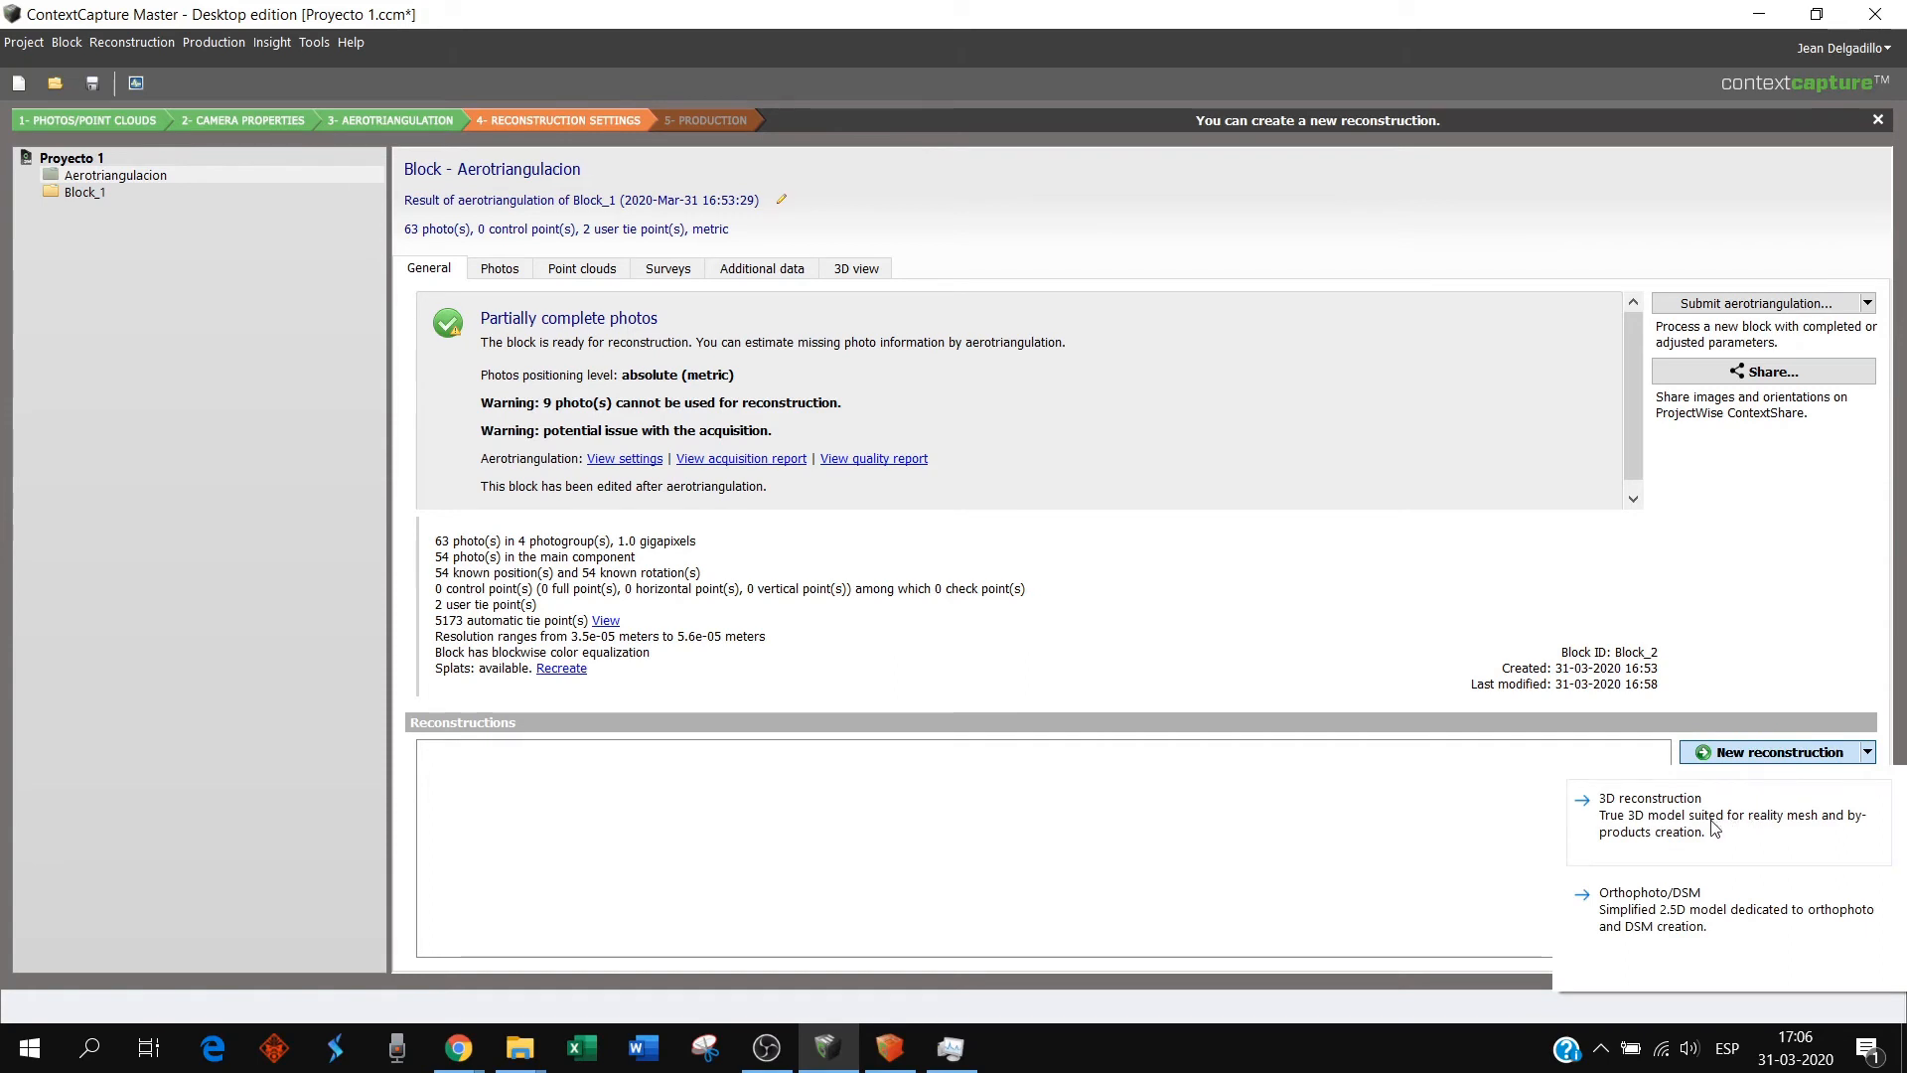
{"action": "left_click", "coordinate": [1660, 821]}
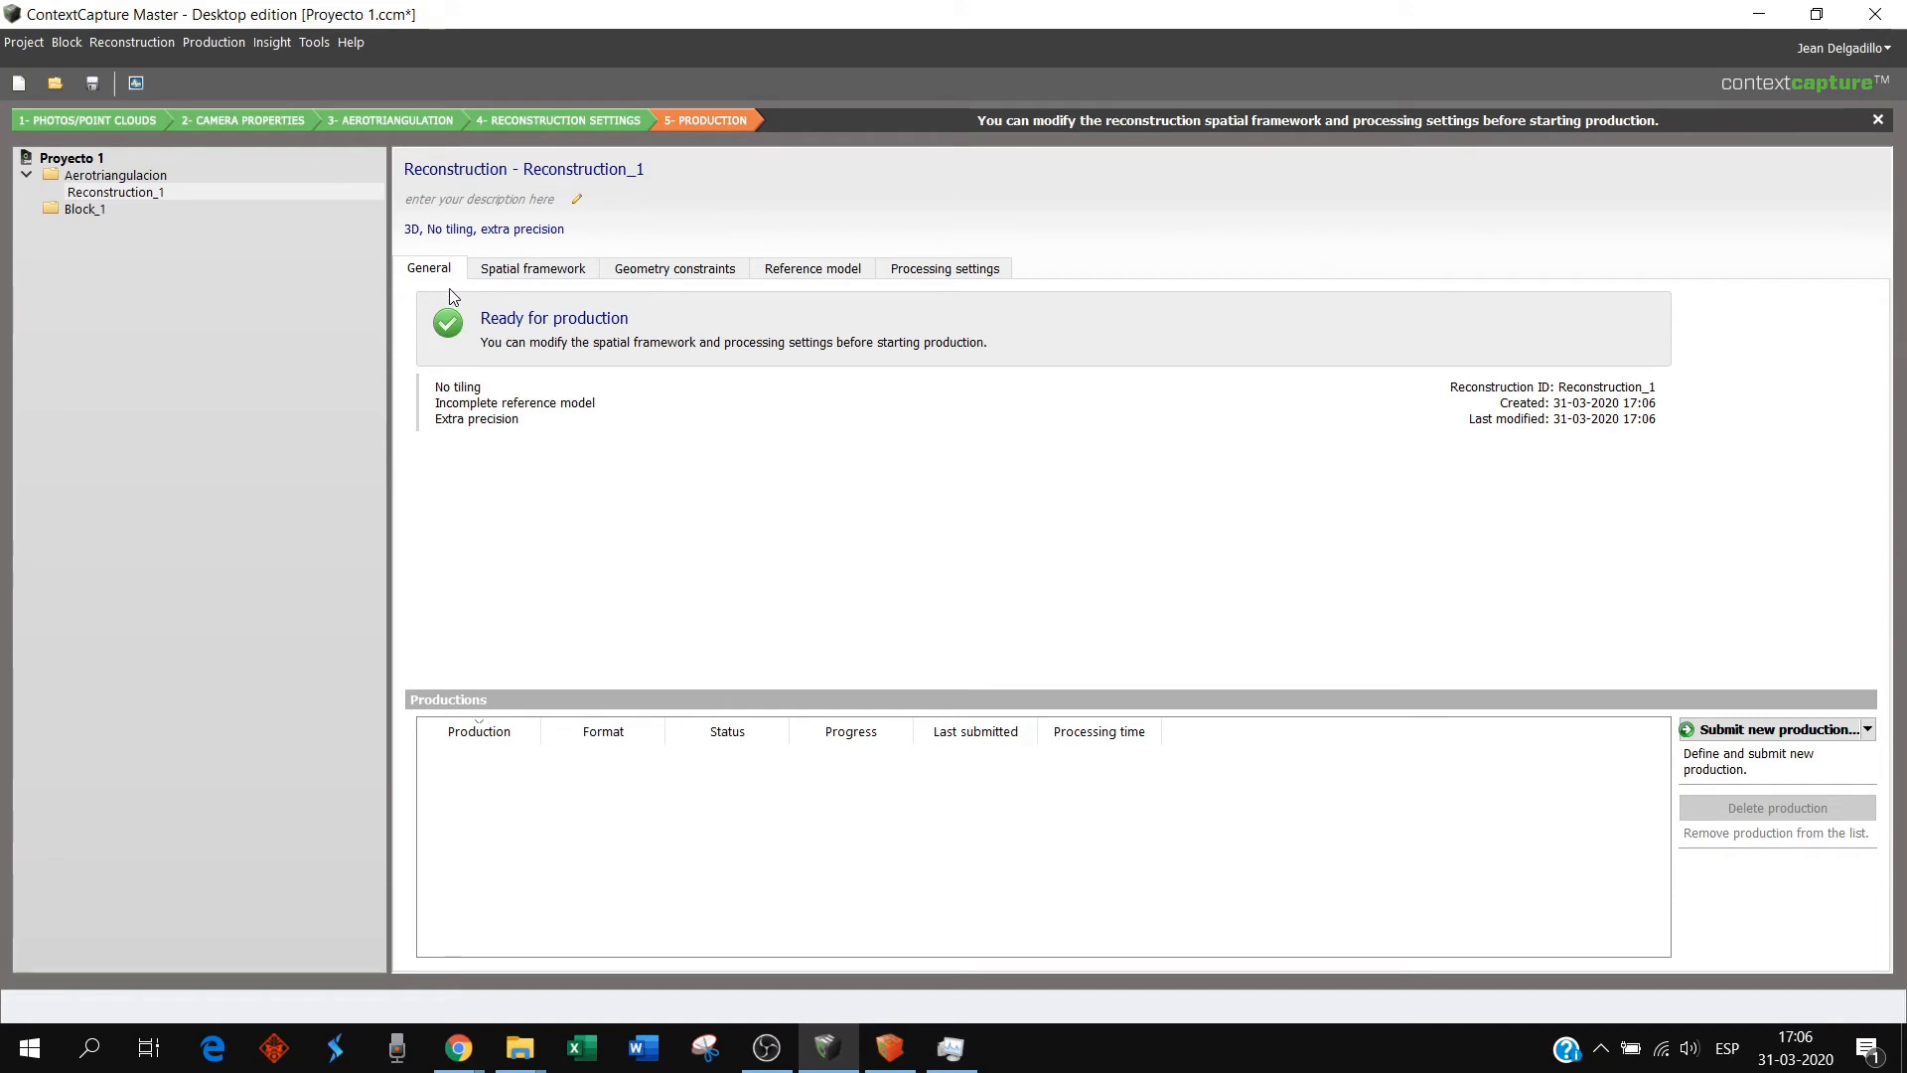
- Inspect the reconstruction's spatial framework, toggling the region of interest box off and on, and enlarge the camera symbols
{"action": "left_click", "coordinate": [534, 274]}
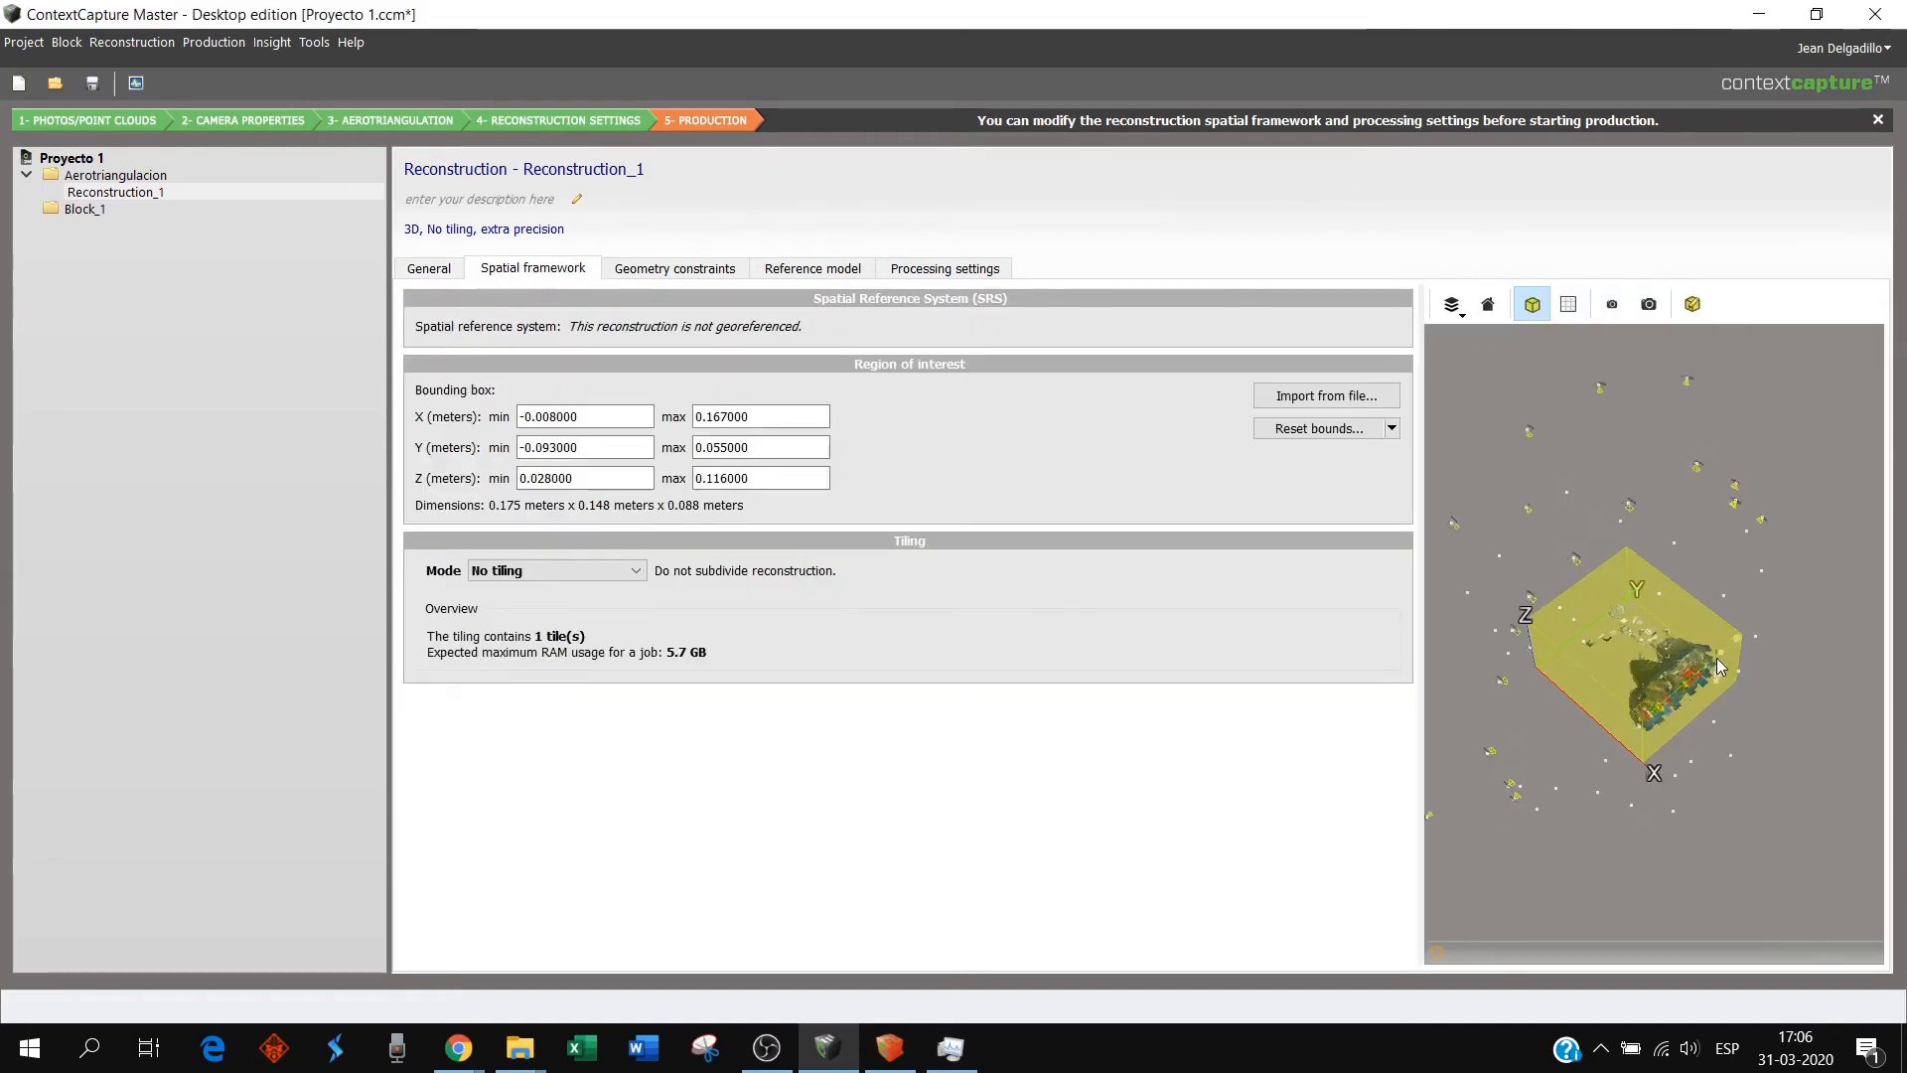
{"action": "left_click_drag", "start_coordinate": [1716, 657], "coordinate": [1676, 496]}
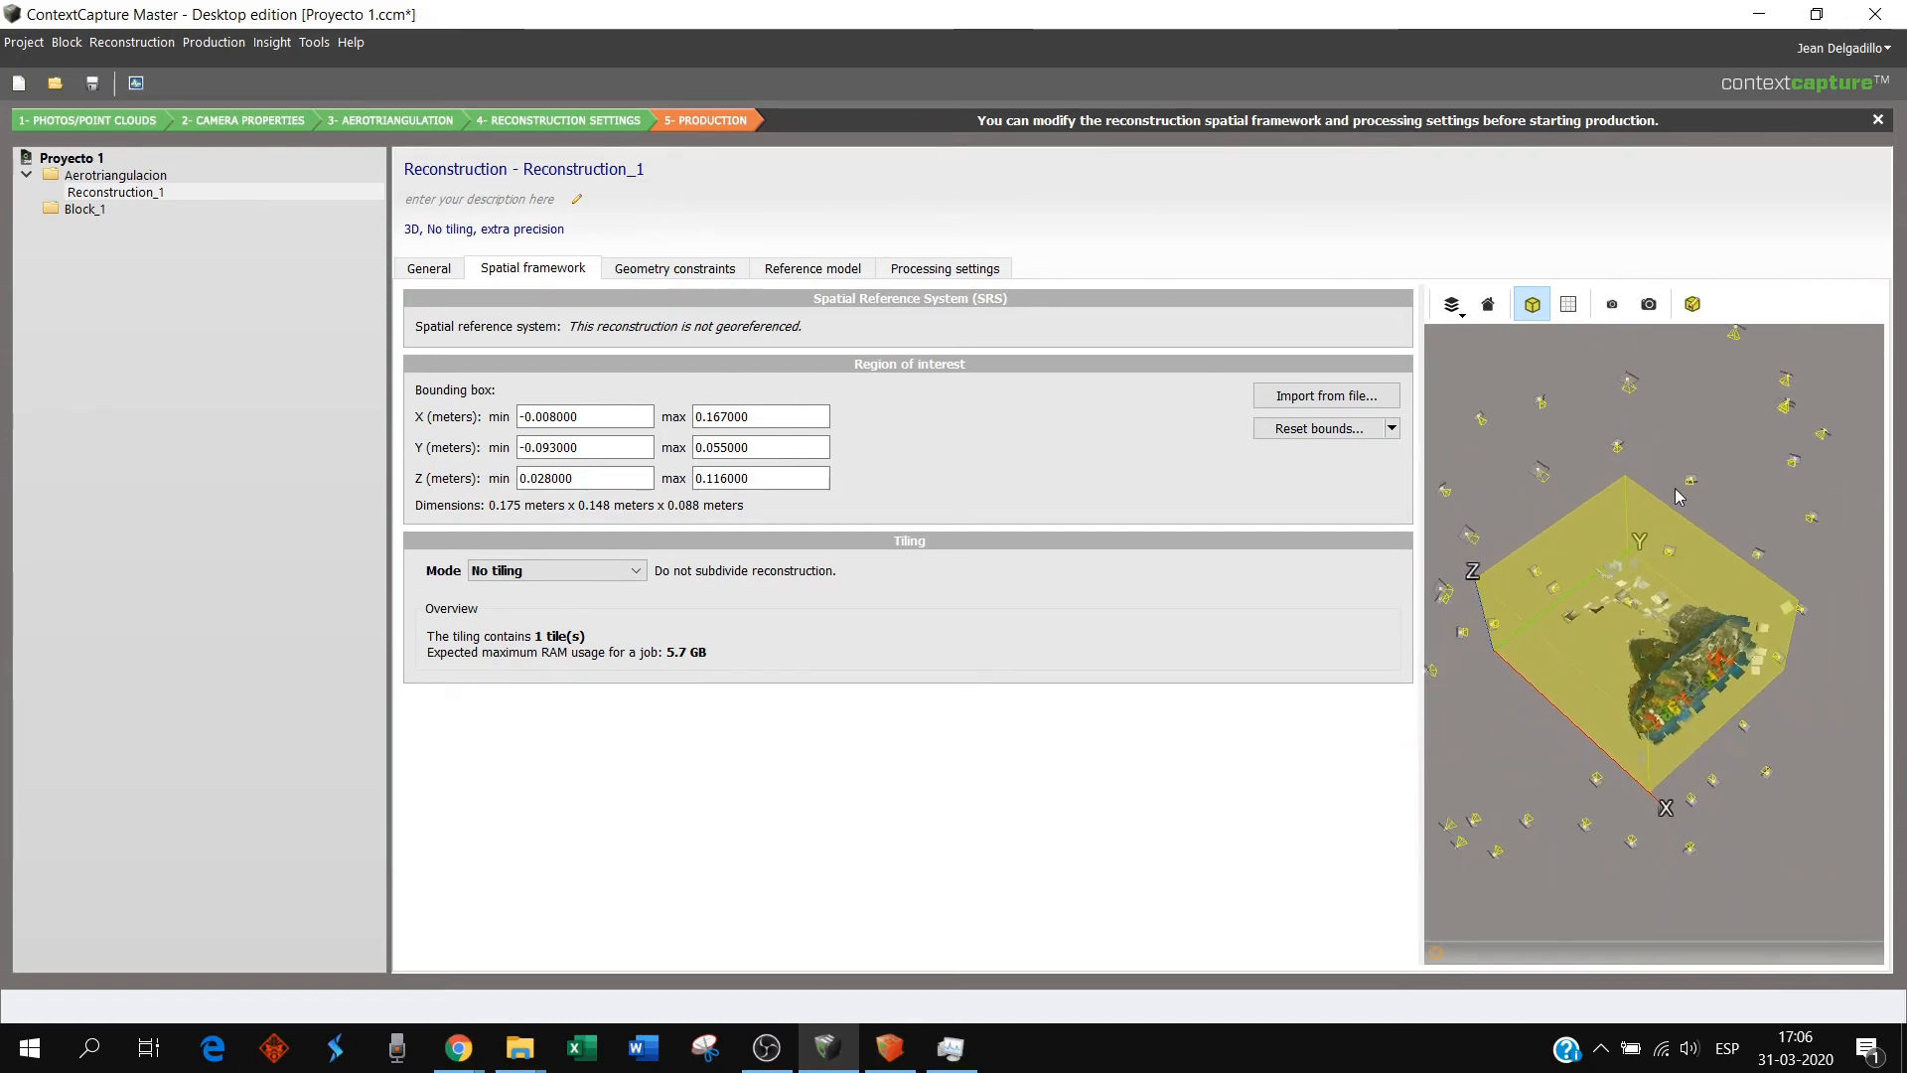
{"action": "left_click", "coordinate": [1533, 308]}
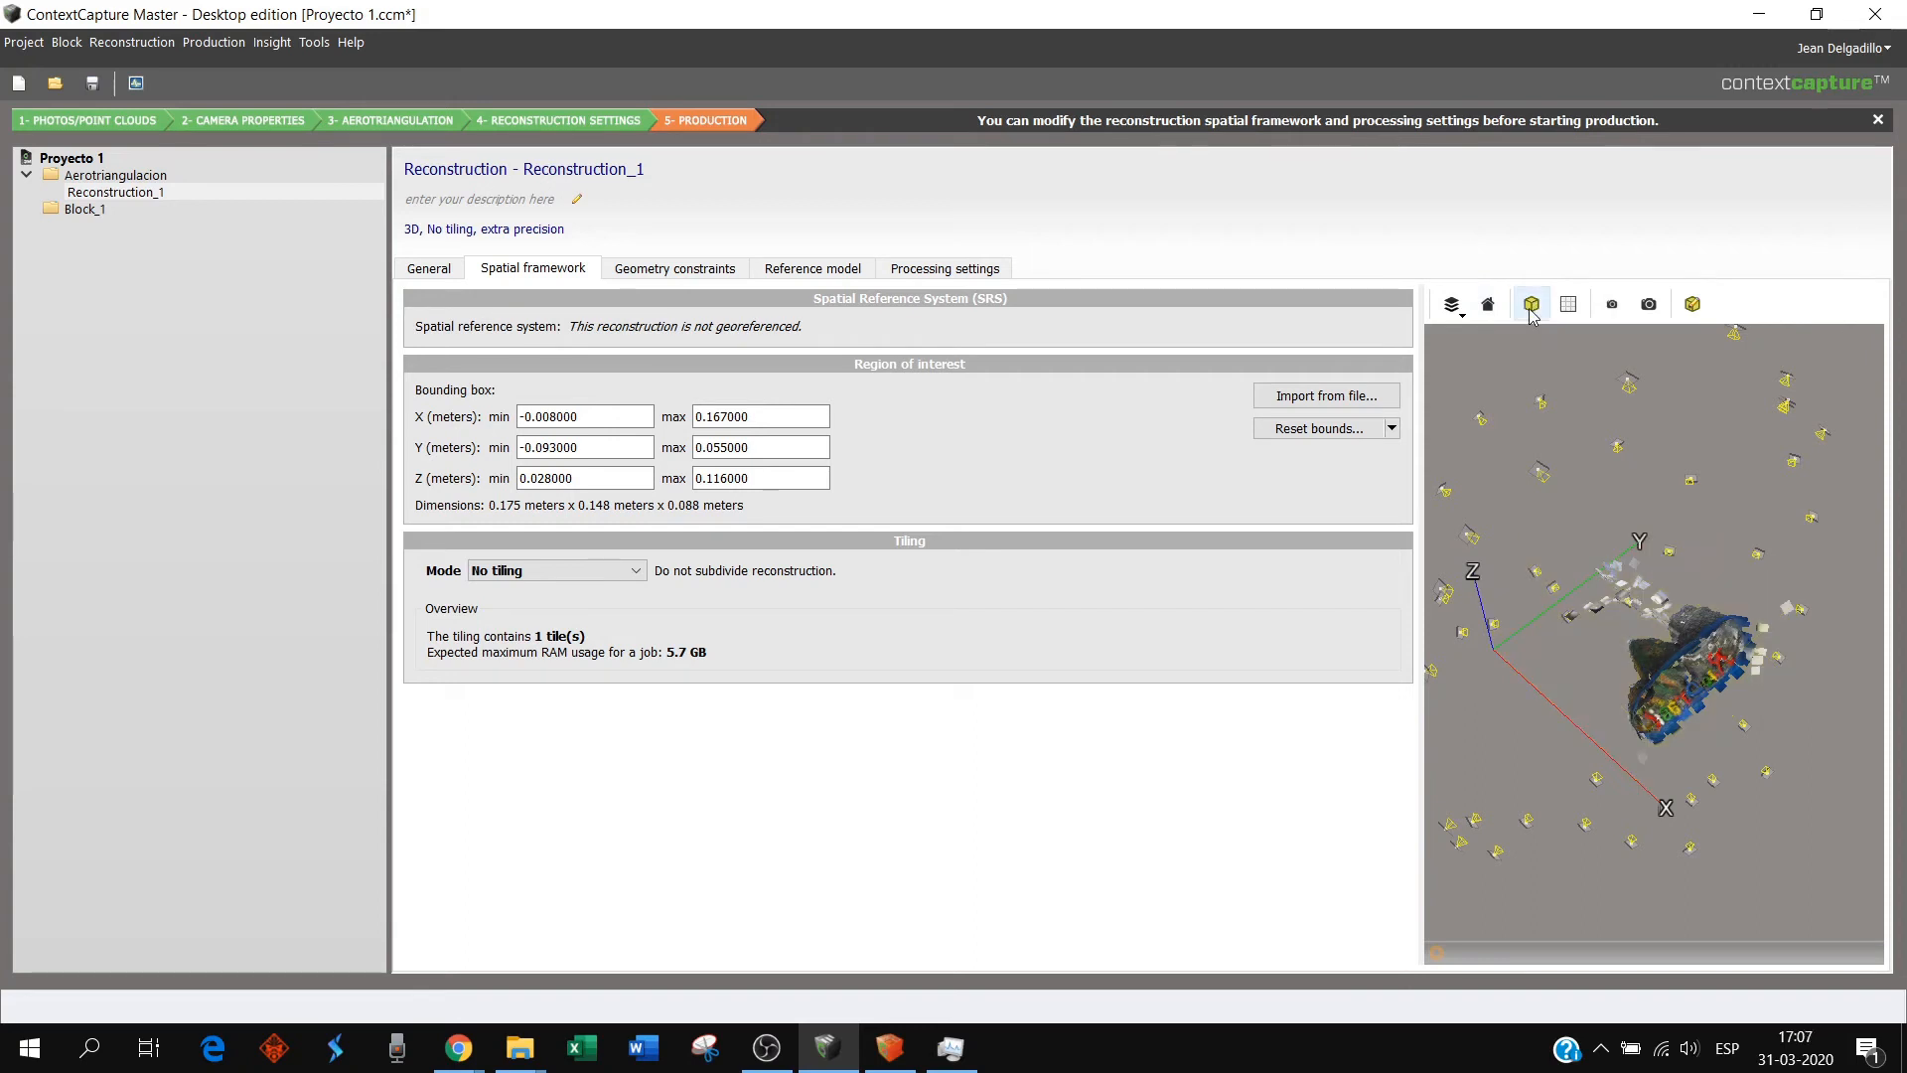
{"action": "left_click", "coordinate": [1532, 312]}
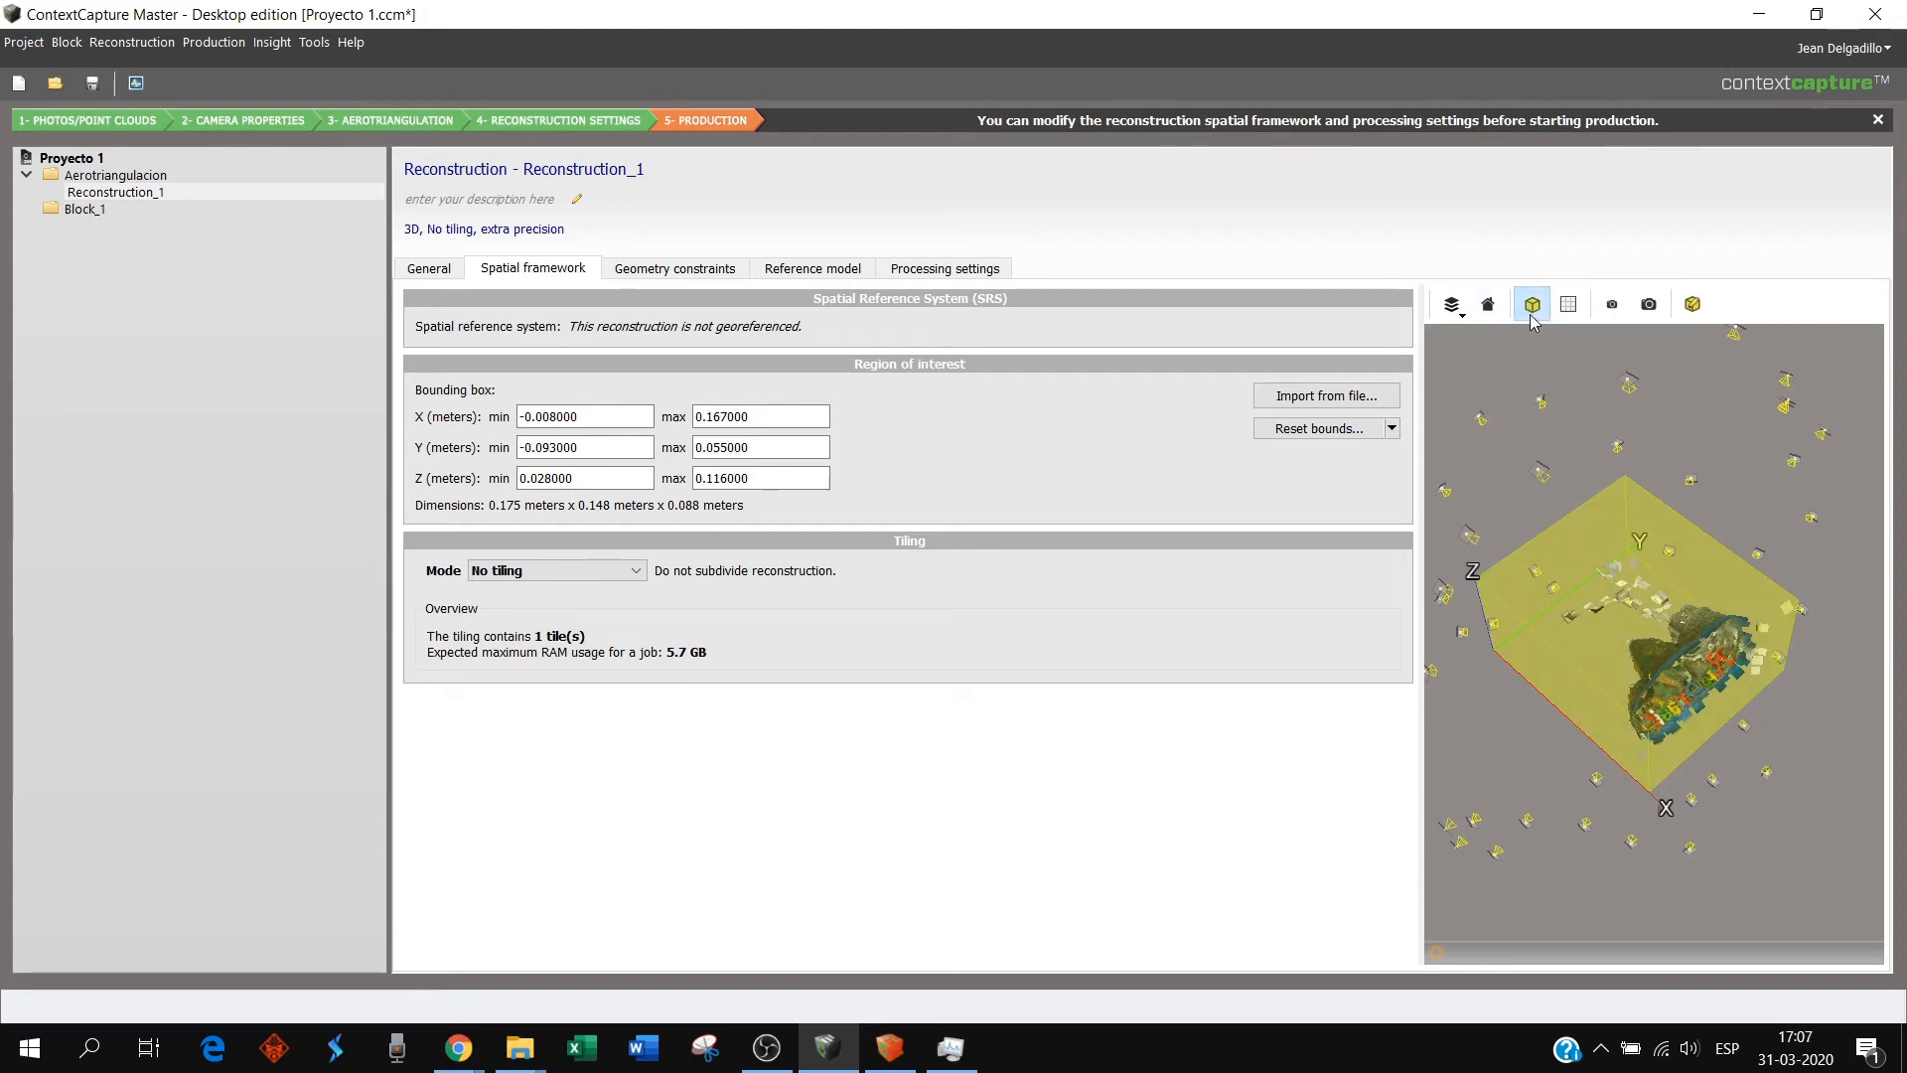
{"action": "left_click", "coordinate": [1532, 314]}
{"action": "left_click", "coordinate": [1532, 314]}
{"action": "left_click", "coordinate": [1610, 307]}
{"action": "left_click", "coordinate": [1641, 309]}
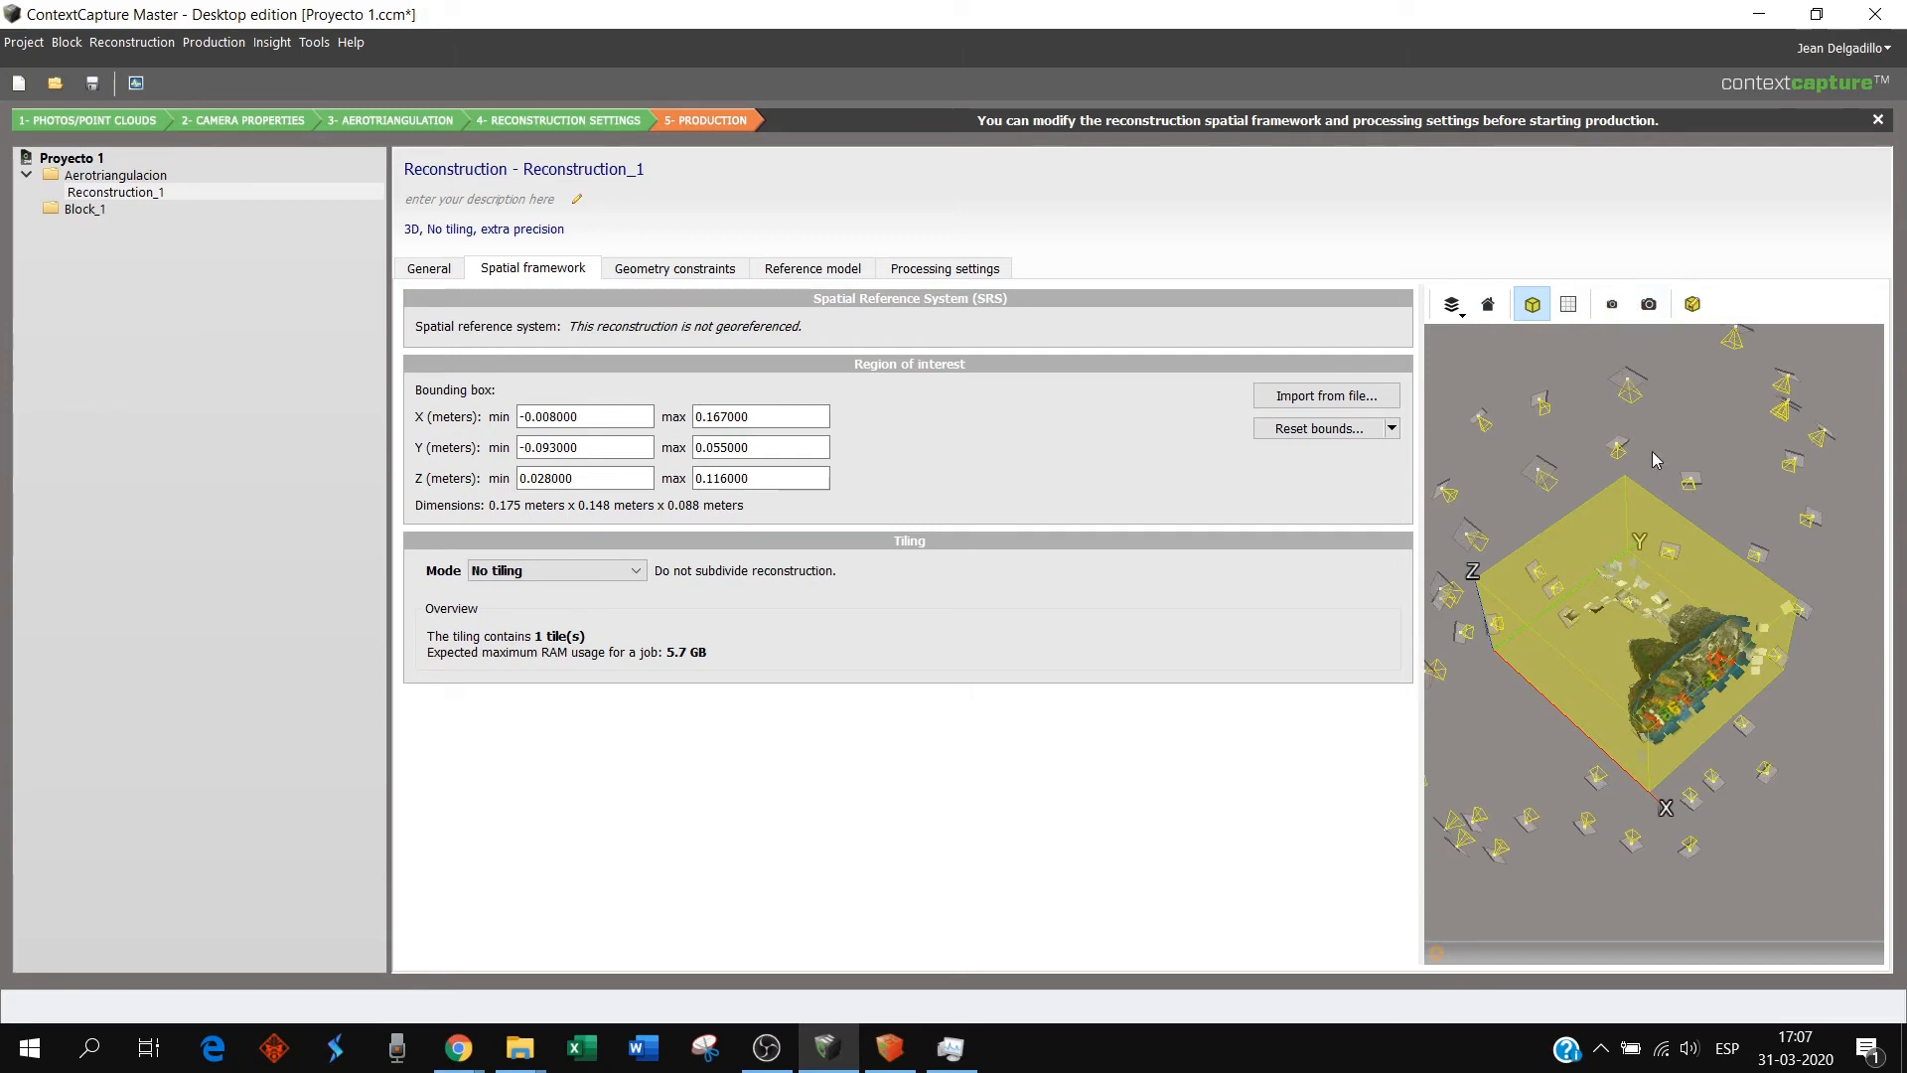
- Enable region of interest editing and extend the bounding box outward to a Y maximum of 0.099520 meters
{"action": "left_click_drag", "start_coordinate": [1651, 457], "coordinate": [1678, 491]}
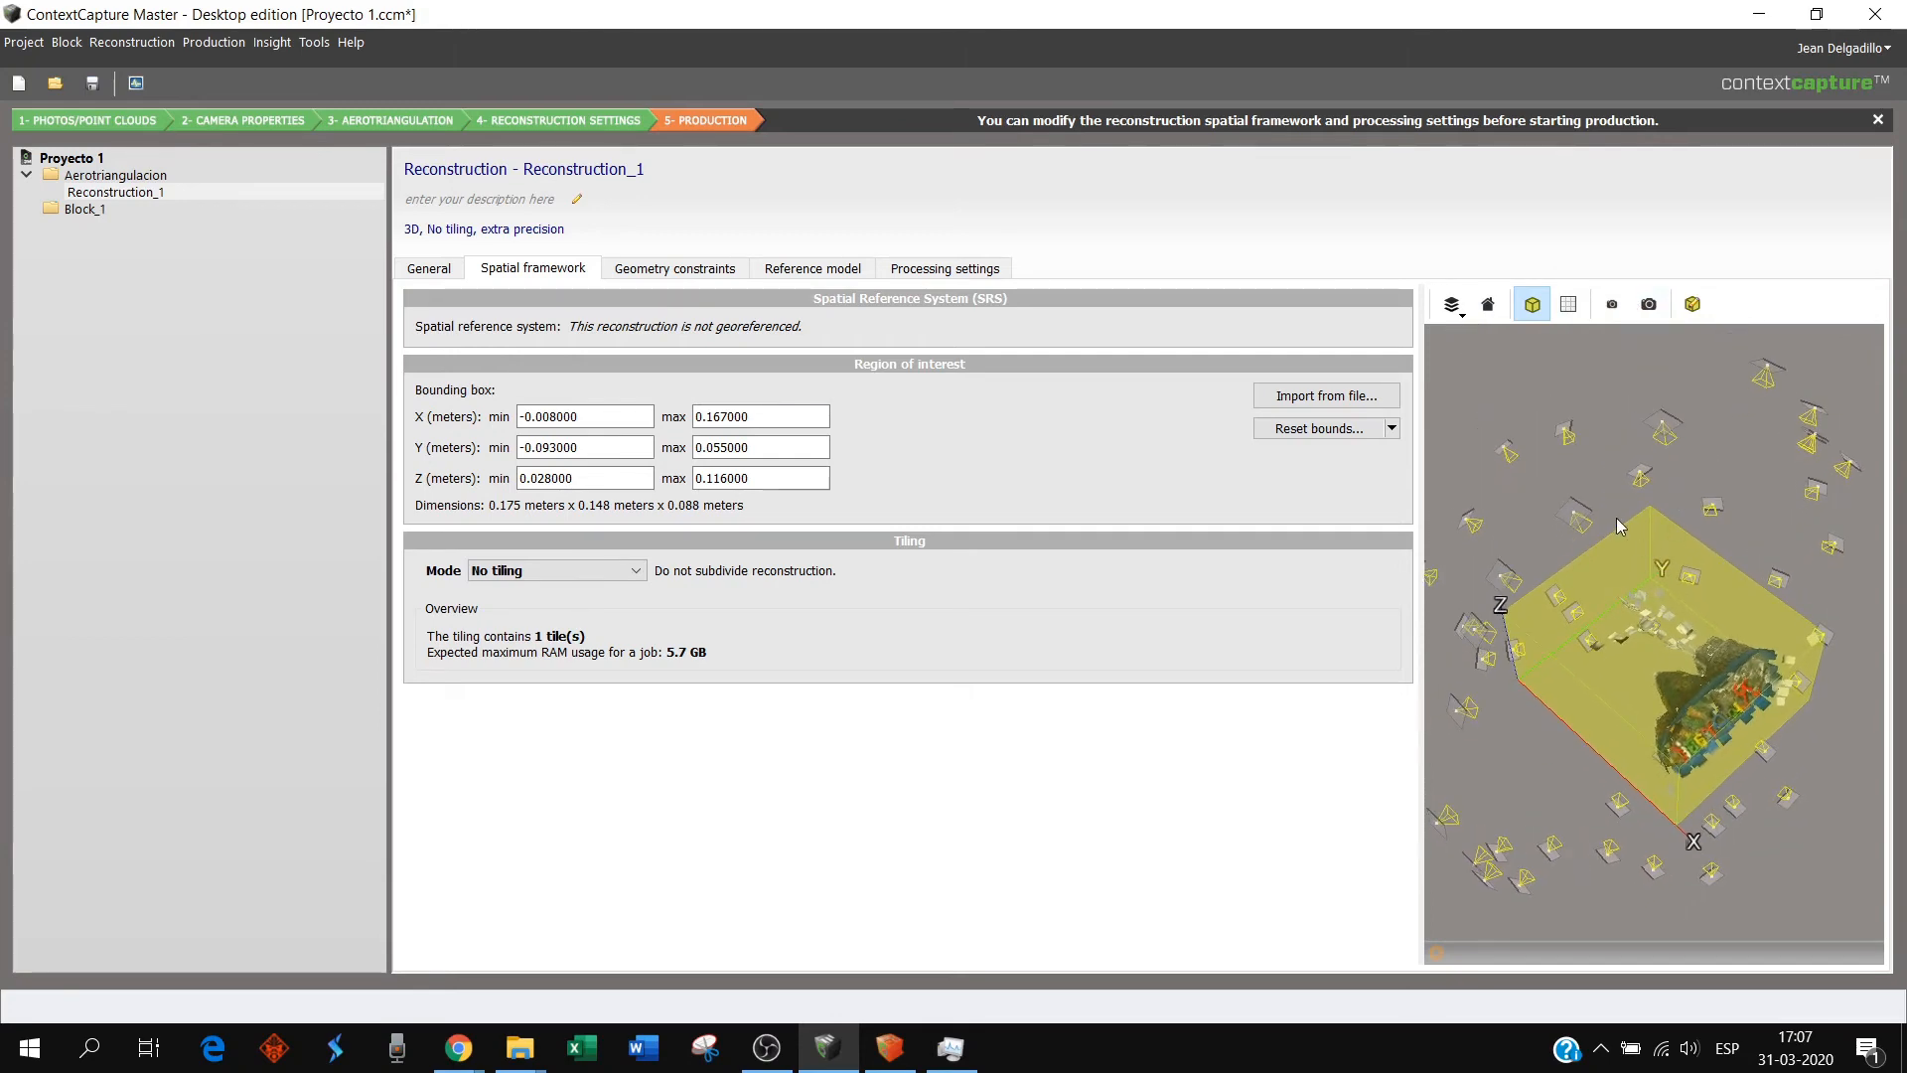
{"action": "mouse_move", "coordinate": [1554, 536]}
{"action": "middle_mouse_down"}
{"action": "mouse_move", "coordinate": [1664, 533]}
{"action": "mouse_move", "coordinate": [1580, 709]}
{"action": "mouse_move", "coordinate": [1682, 606]}
{"action": "mouse_move", "coordinate": [1681, 558]}
{"action": "mouse_move", "coordinate": [1652, 614]}
{"action": "middle_mouse_up"}
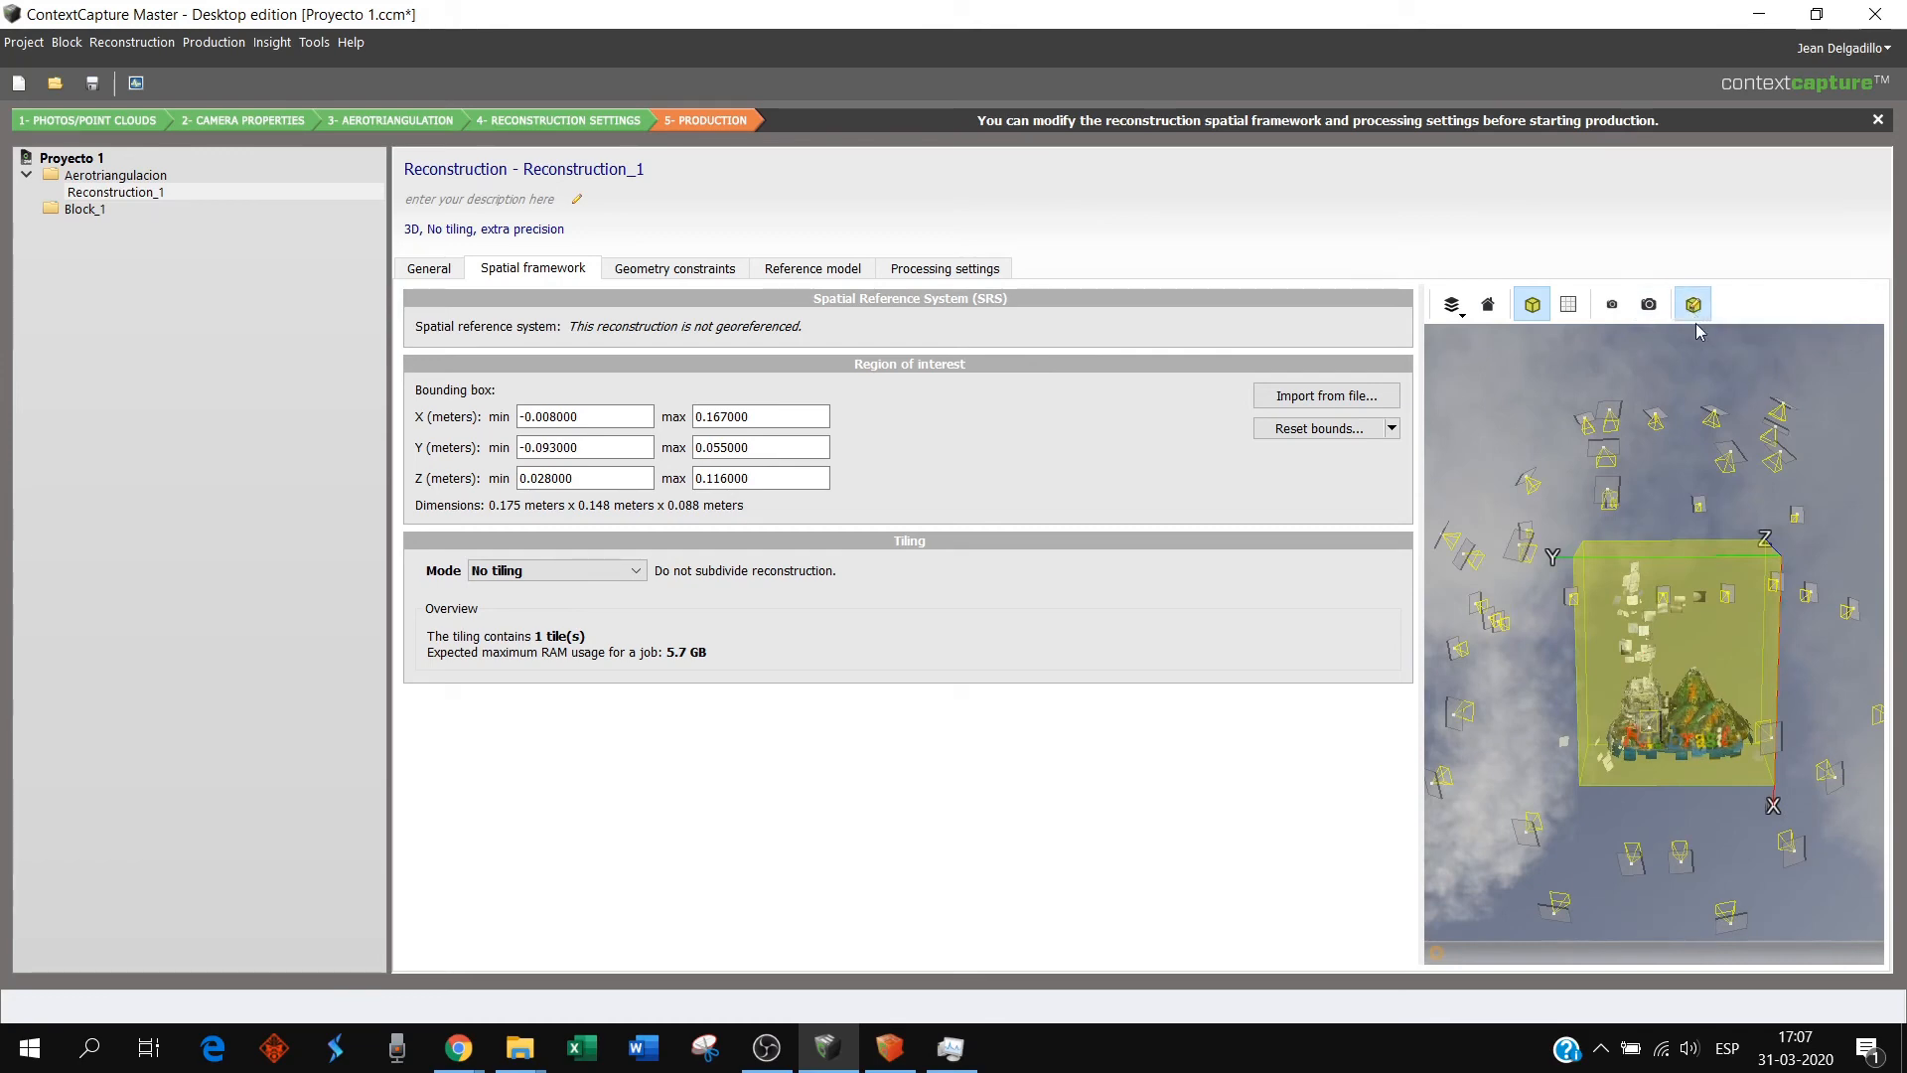
{"action": "middle_click_drag", "start_coordinate": [1706, 695], "coordinate": [1533, 886]}
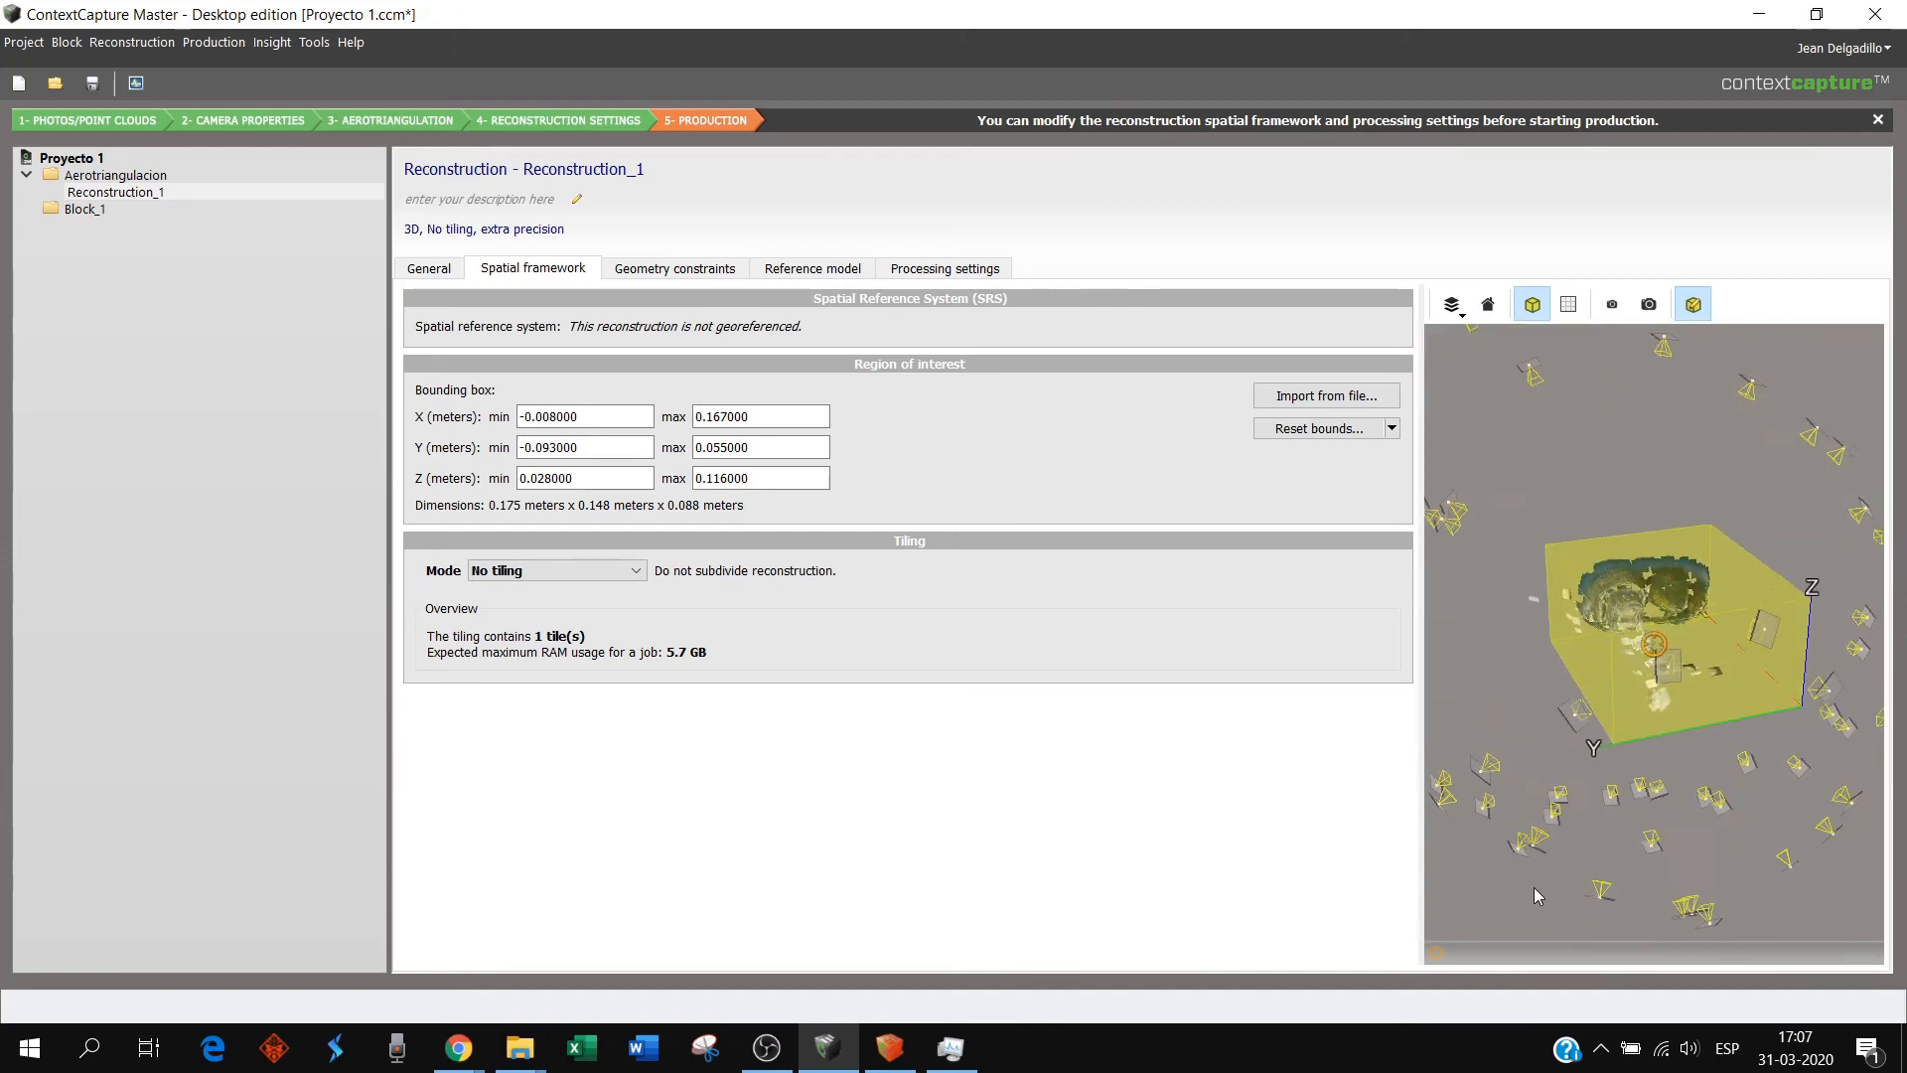
{"action": "middle_click_drag", "start_coordinate": [1508, 685], "coordinate": [1557, 685]}
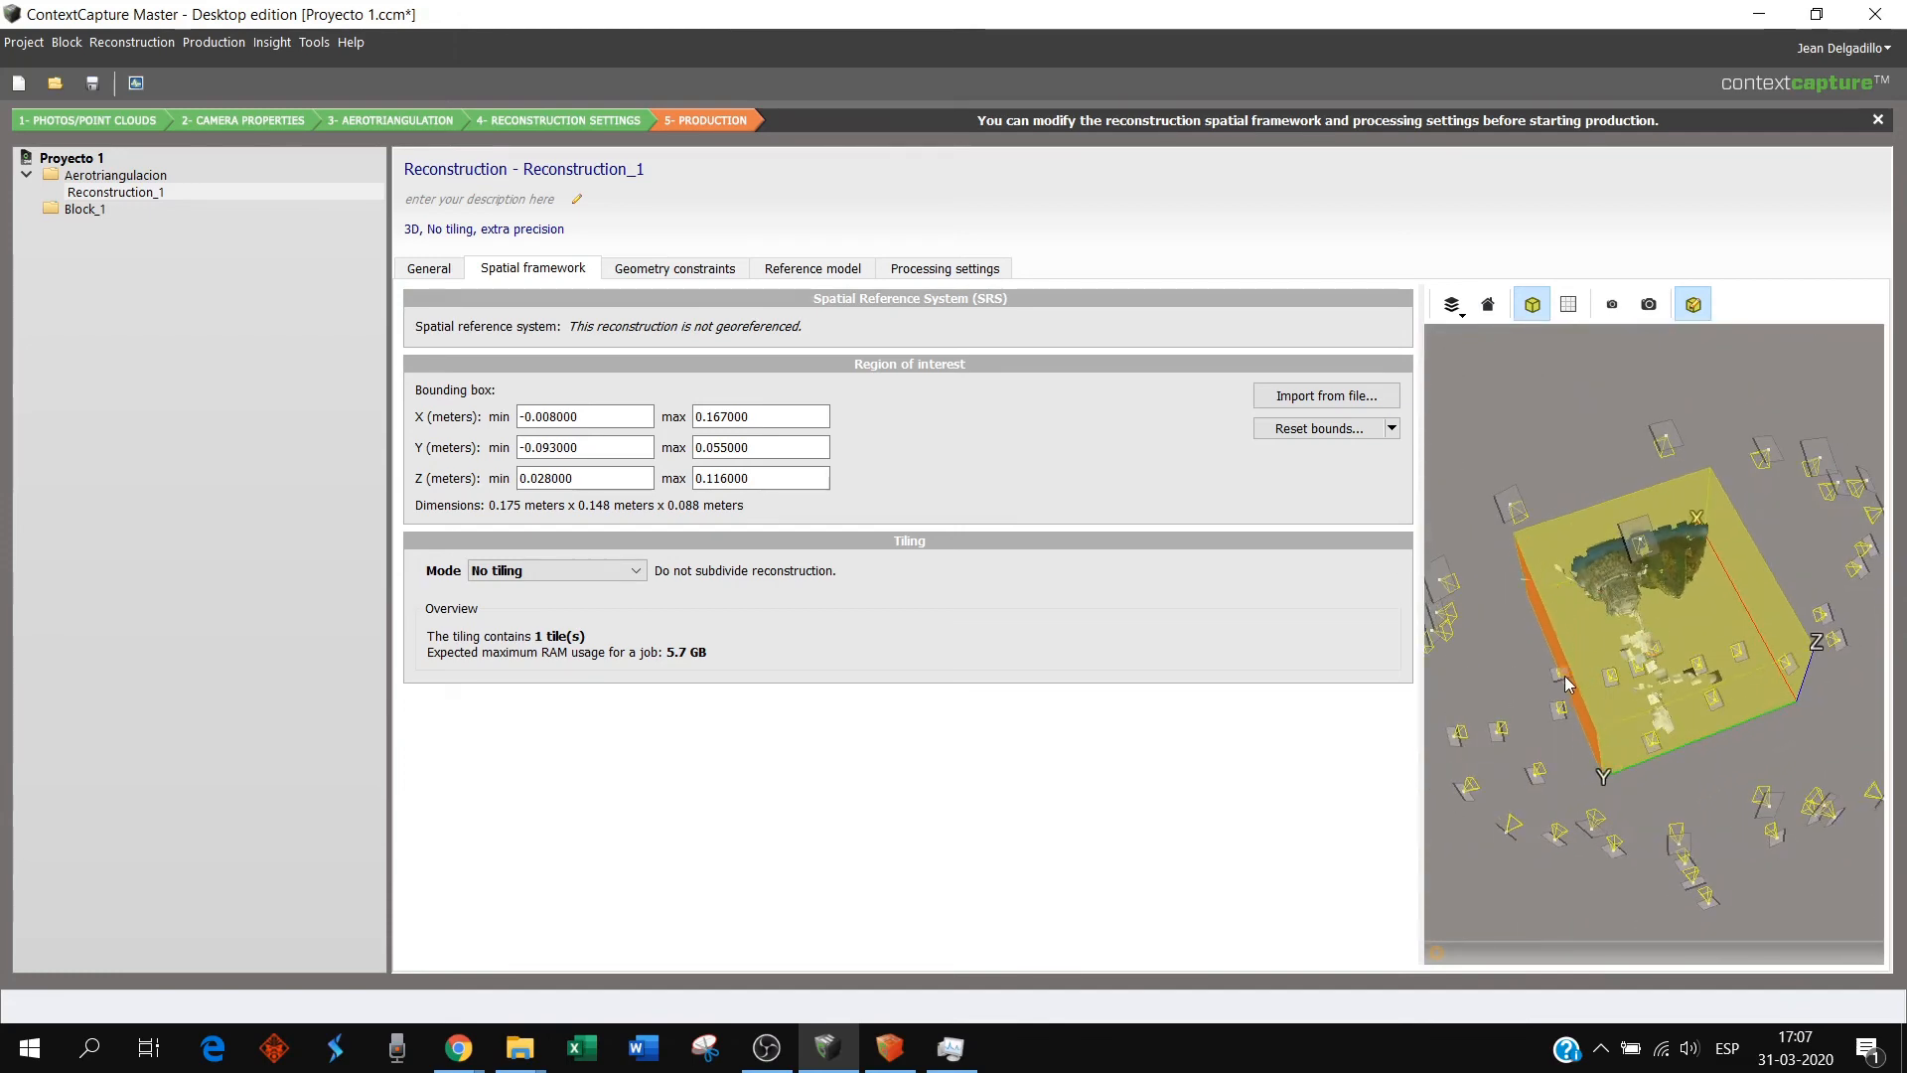
{"action": "left_click_drag", "start_coordinate": [1554, 681], "coordinate": [1544, 684]}
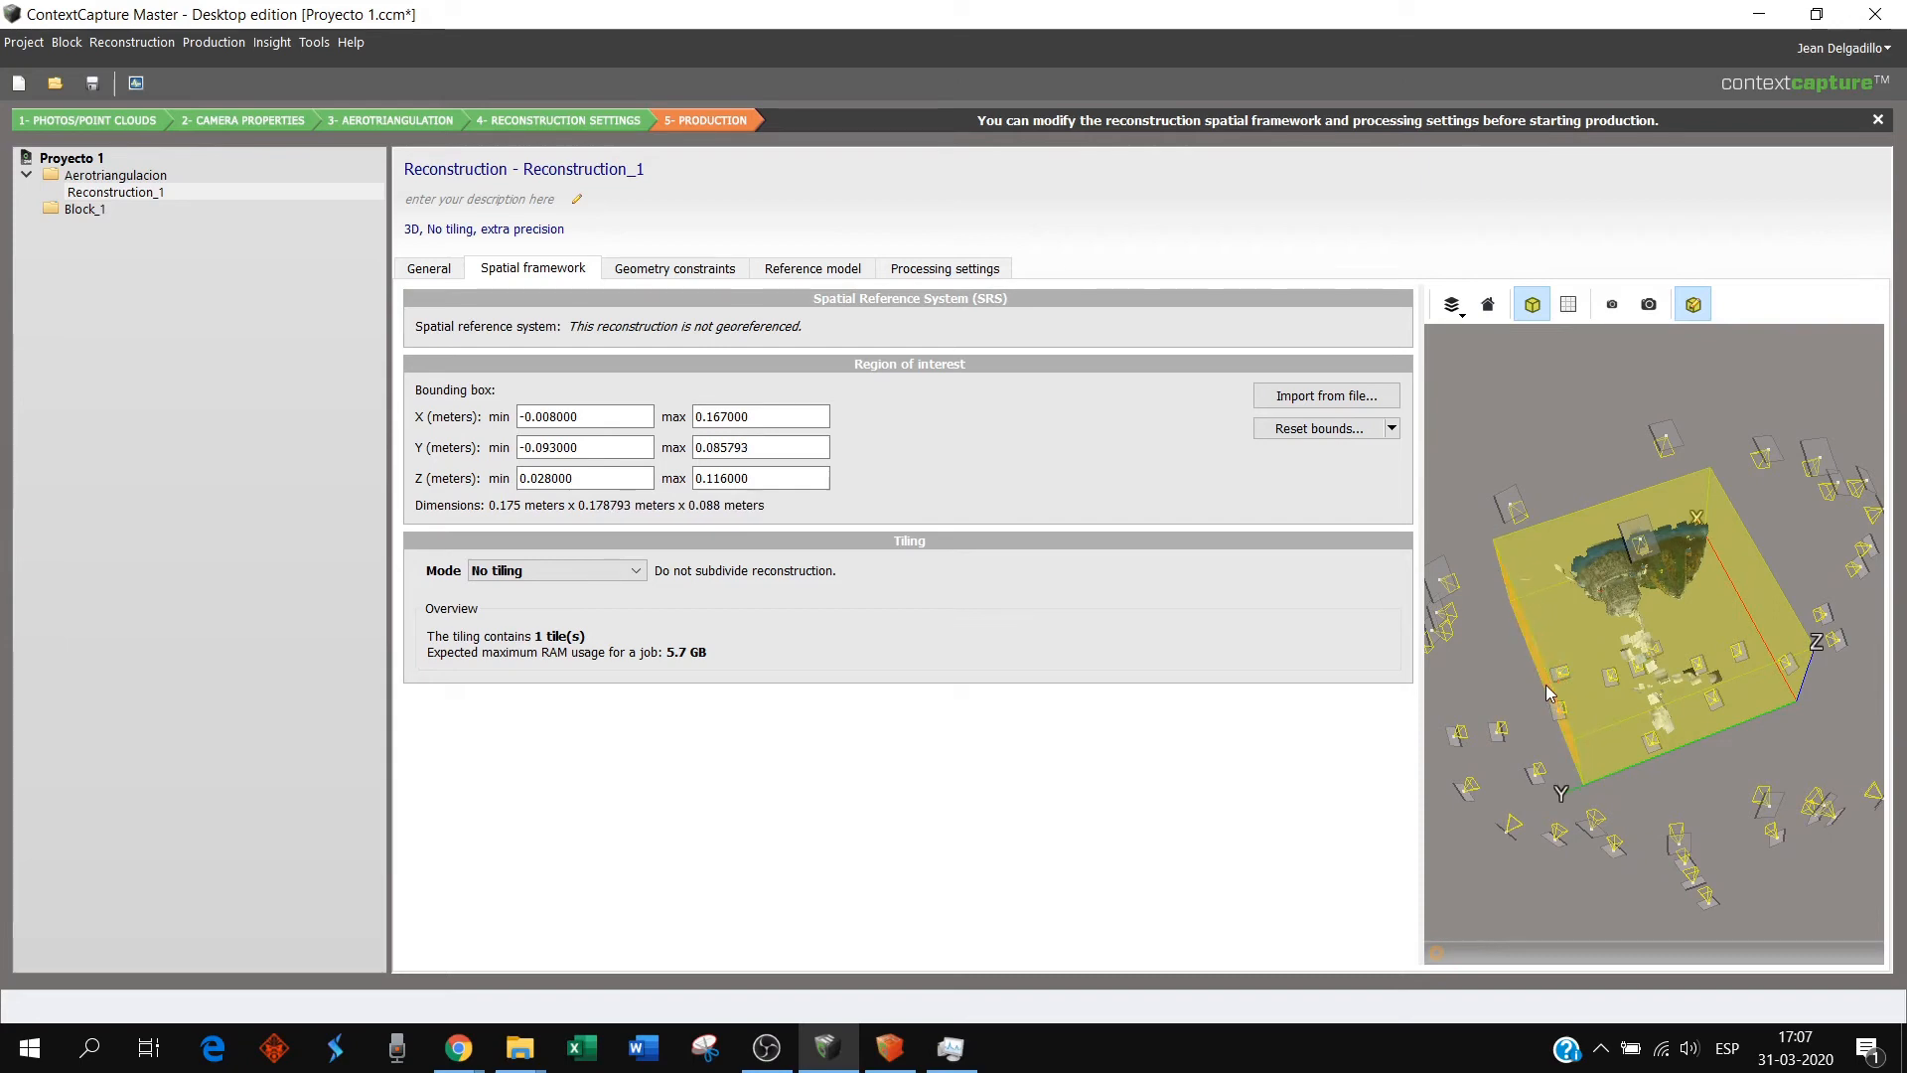
{"action": "mouse_move", "coordinate": [1696, 732]}
{"action": "middle_mouse_down"}
{"action": "mouse_move", "coordinate": [1707, 813]}
{"action": "mouse_move", "coordinate": [1717, 559]}
{"action": "mouse_move", "coordinate": [1654, 845]}
{"action": "mouse_move", "coordinate": [1655, 759]}
{"action": "mouse_move", "coordinate": [1670, 845]}
{"action": "mouse_move", "coordinate": [1640, 852]}
{"action": "mouse_move", "coordinate": [1486, 687]}
{"action": "mouse_move", "coordinate": [1569, 861]}
{"action": "mouse_move", "coordinate": [1534, 745]}
{"action": "middle_mouse_up"}
{"action": "left_click_drag", "start_coordinate": [1505, 638], "coordinate": [1492, 633]}
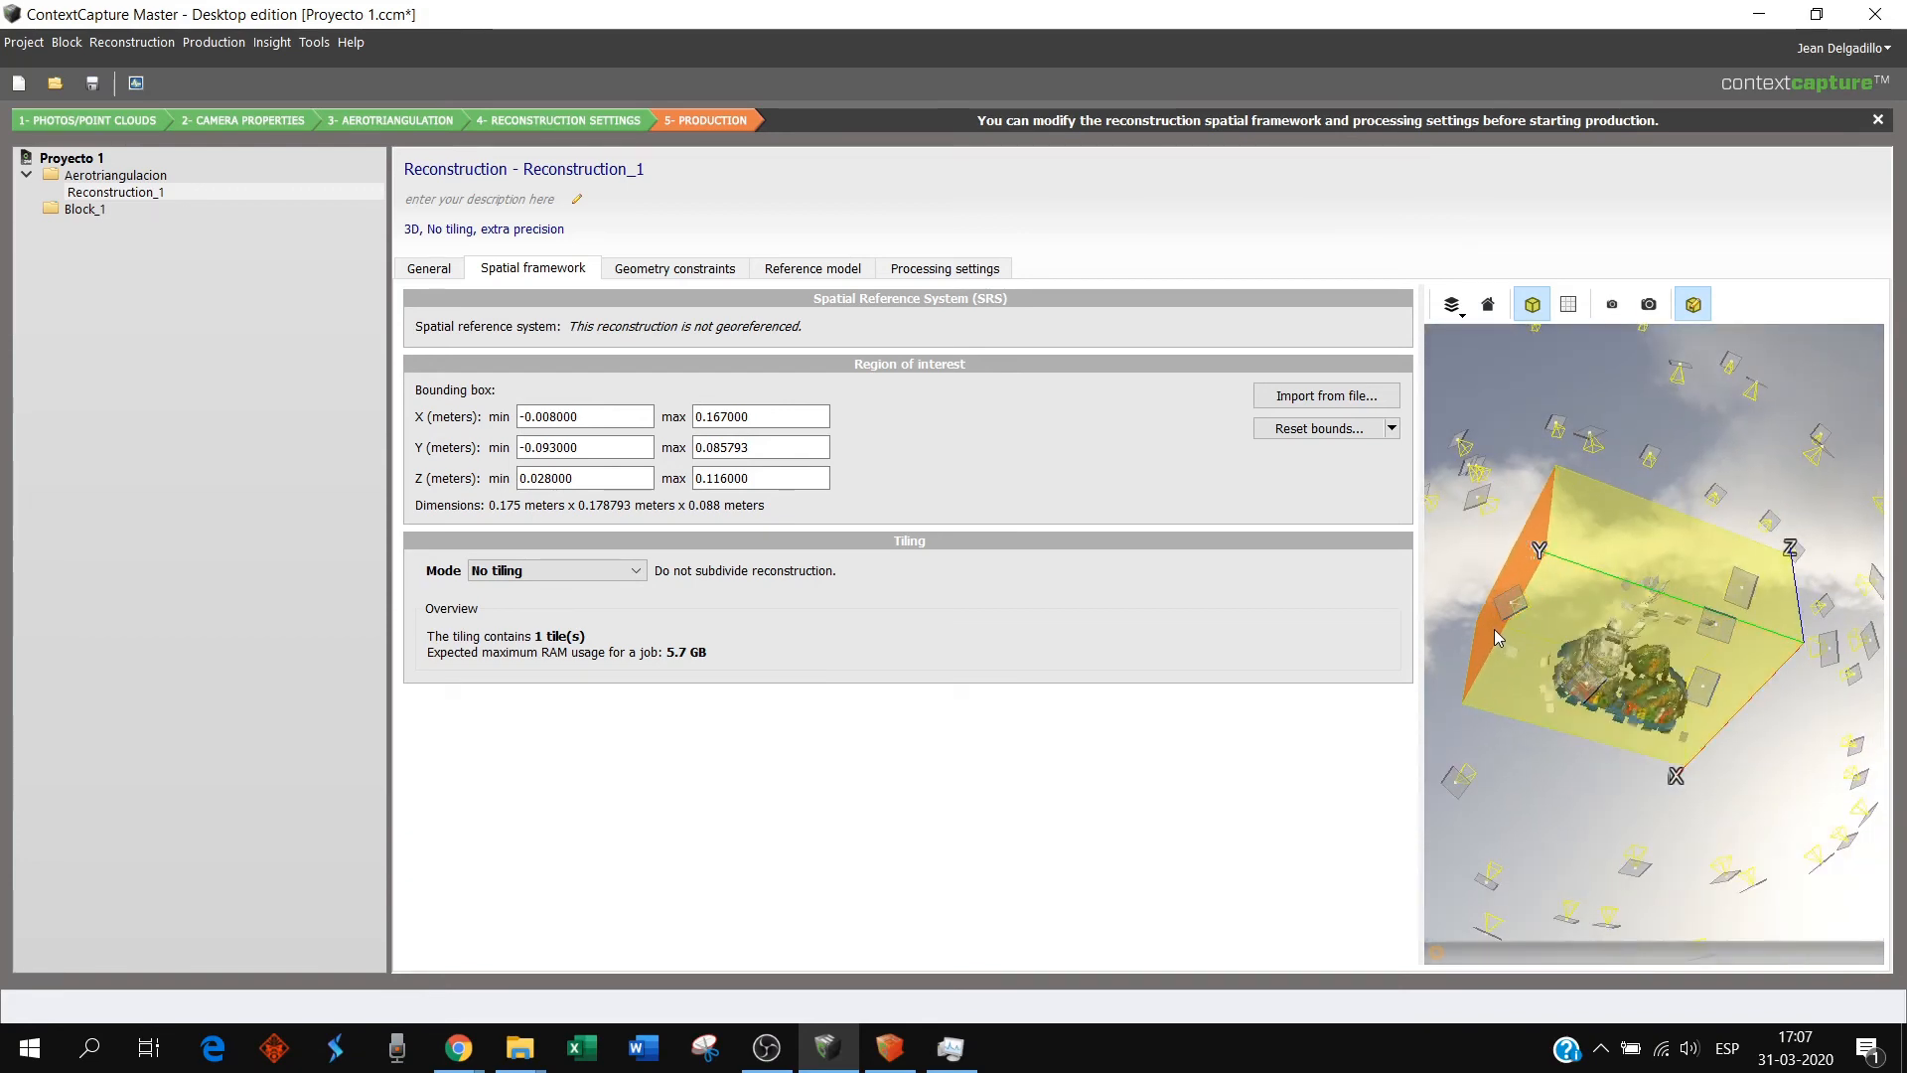
{"action": "scroll", "coordinate": [1595, 750], "scroll_direction": "down", "scroll_amount": 1}
{"action": "middle_click_drag", "start_coordinate": [1595, 749], "coordinate": [1666, 593]}
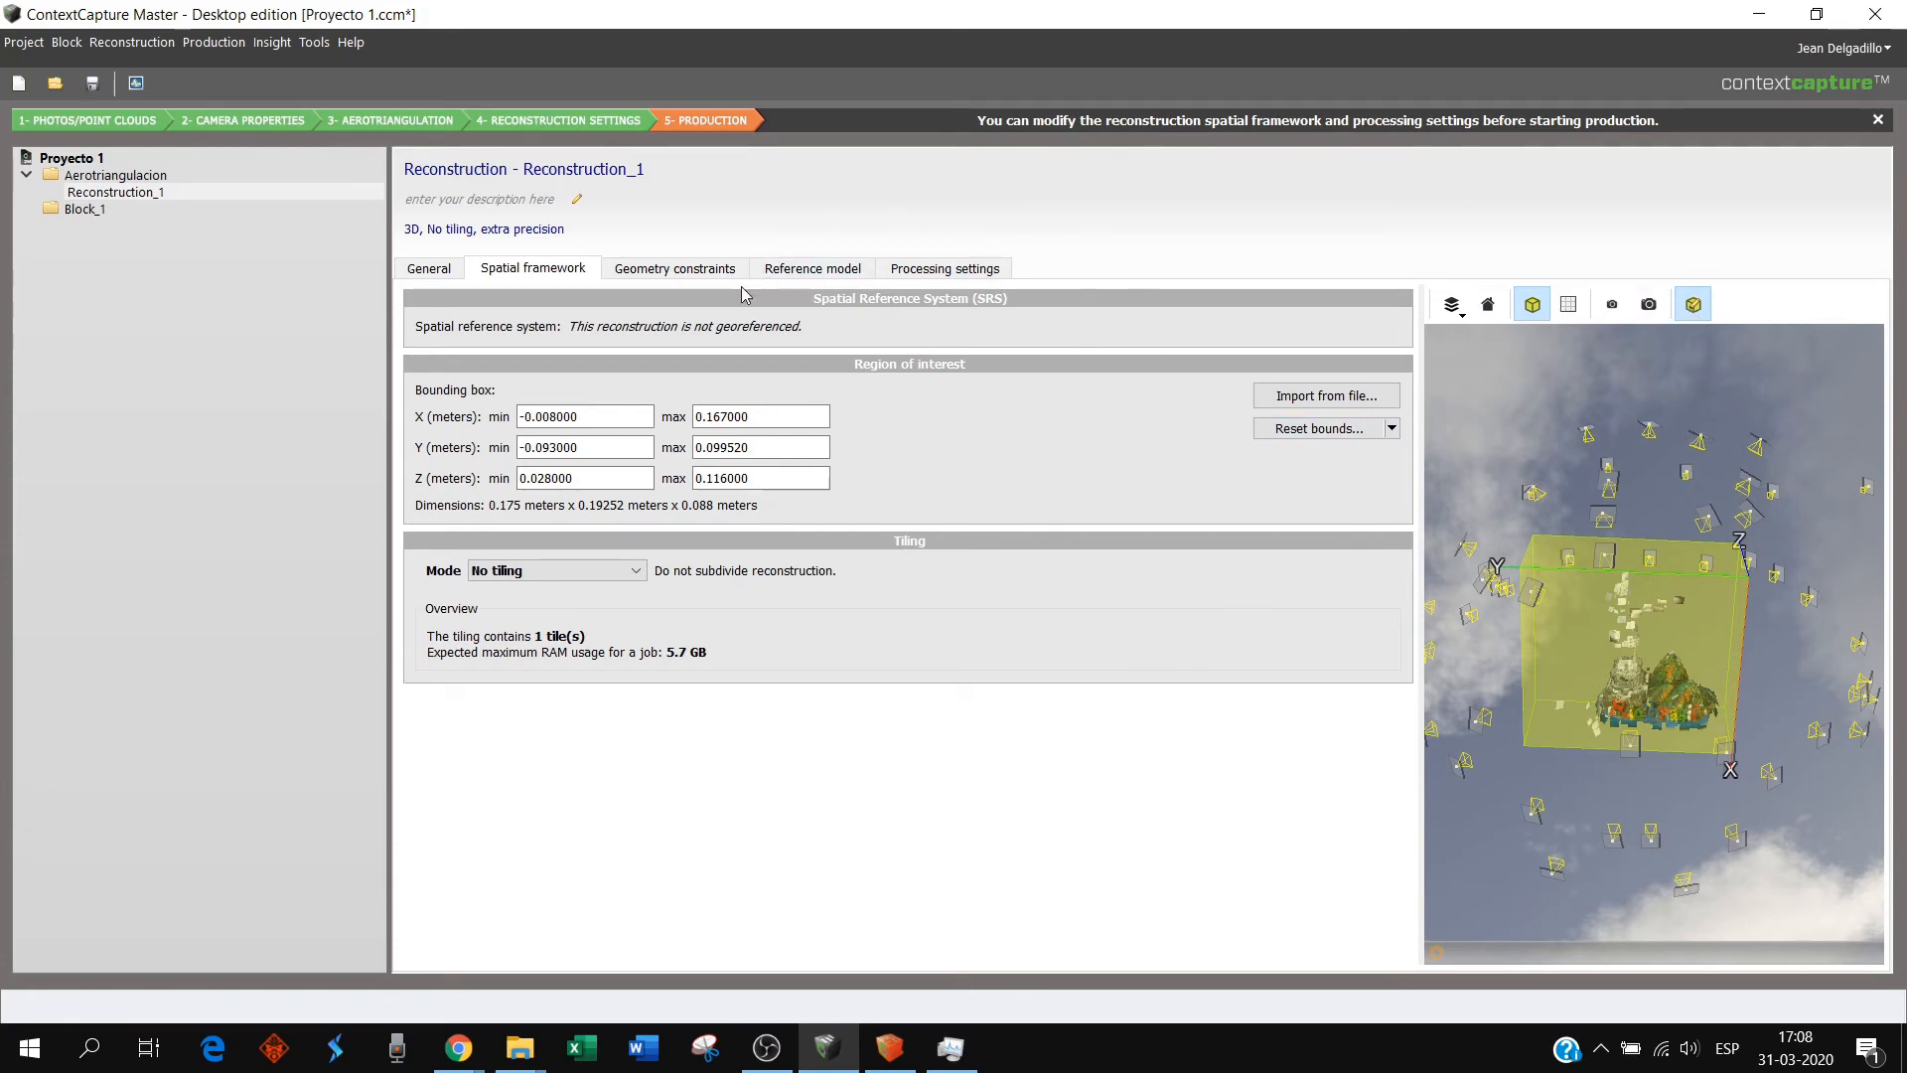
- Review the reconstruction's geometry constraints, reference model and processing settings
{"action": "left_click", "coordinate": [710, 281]}
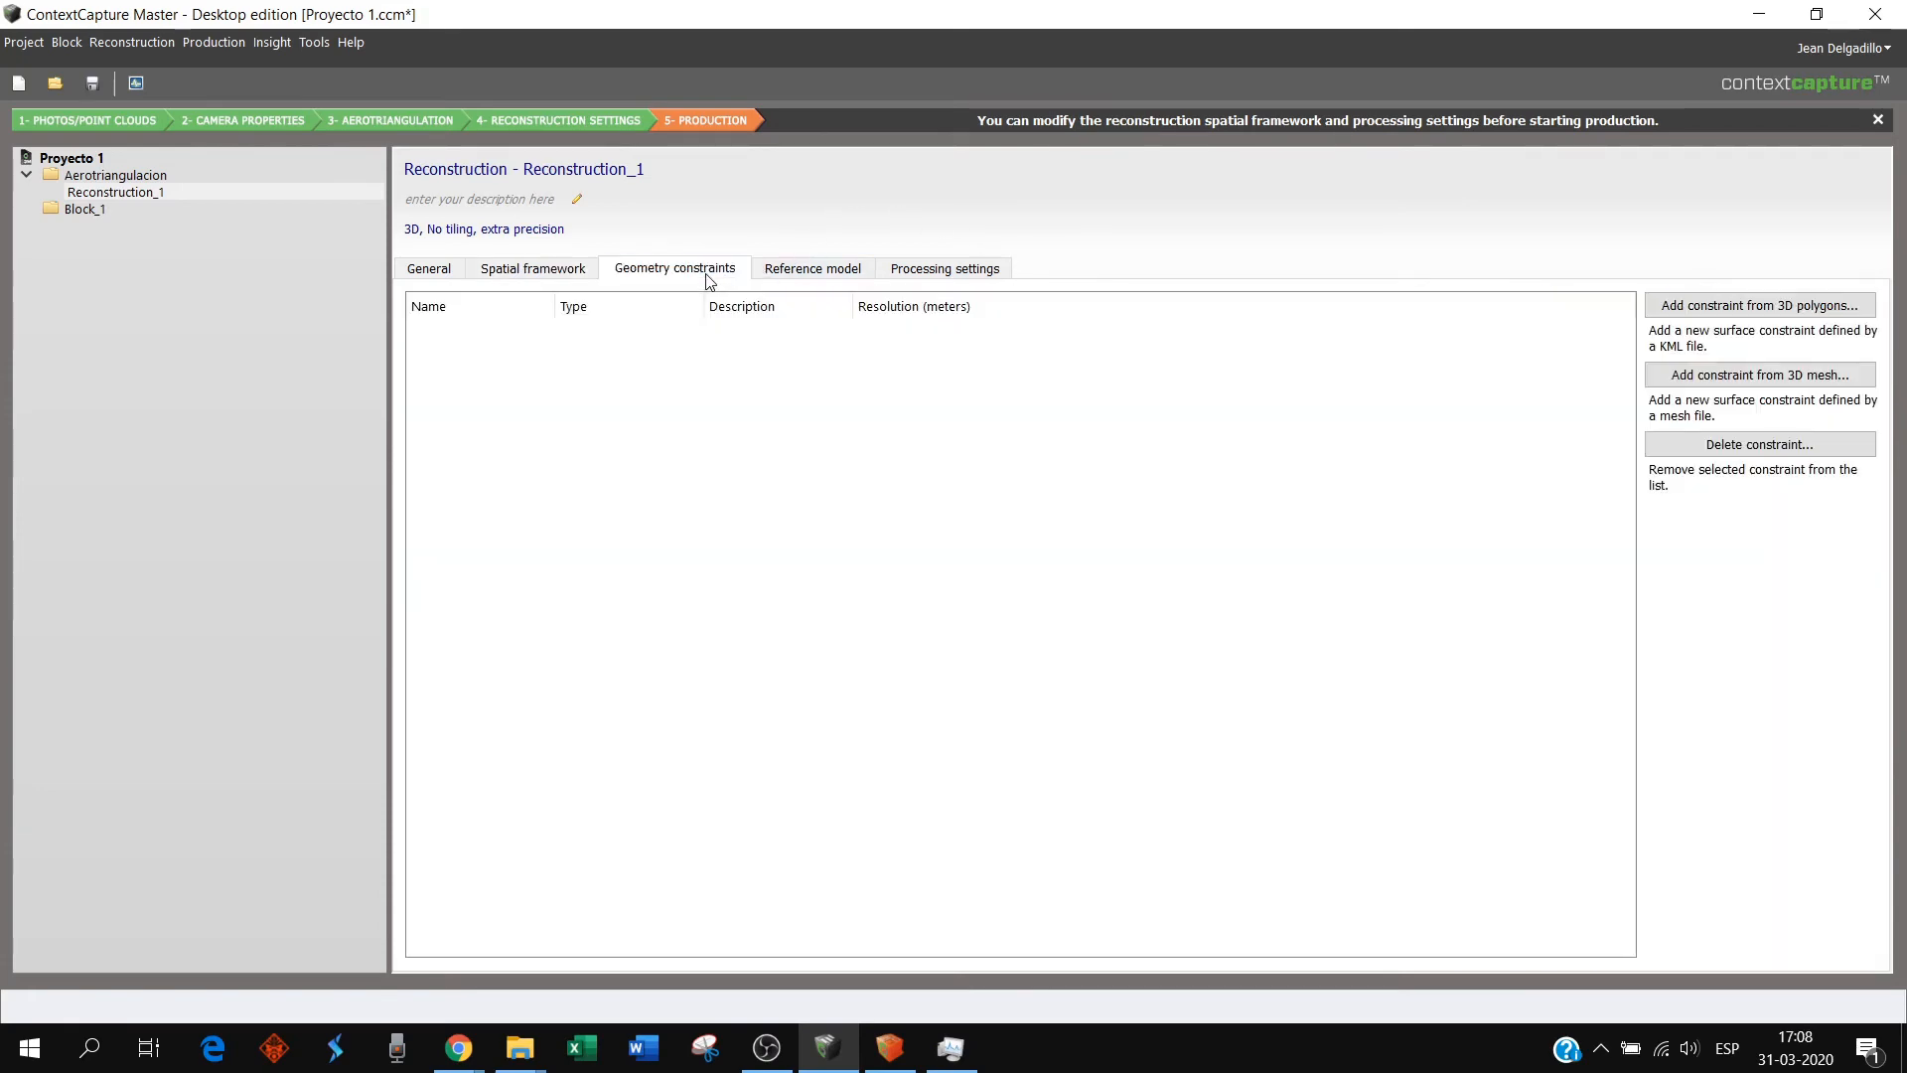
{"action": "left_click", "coordinate": [816, 273]}
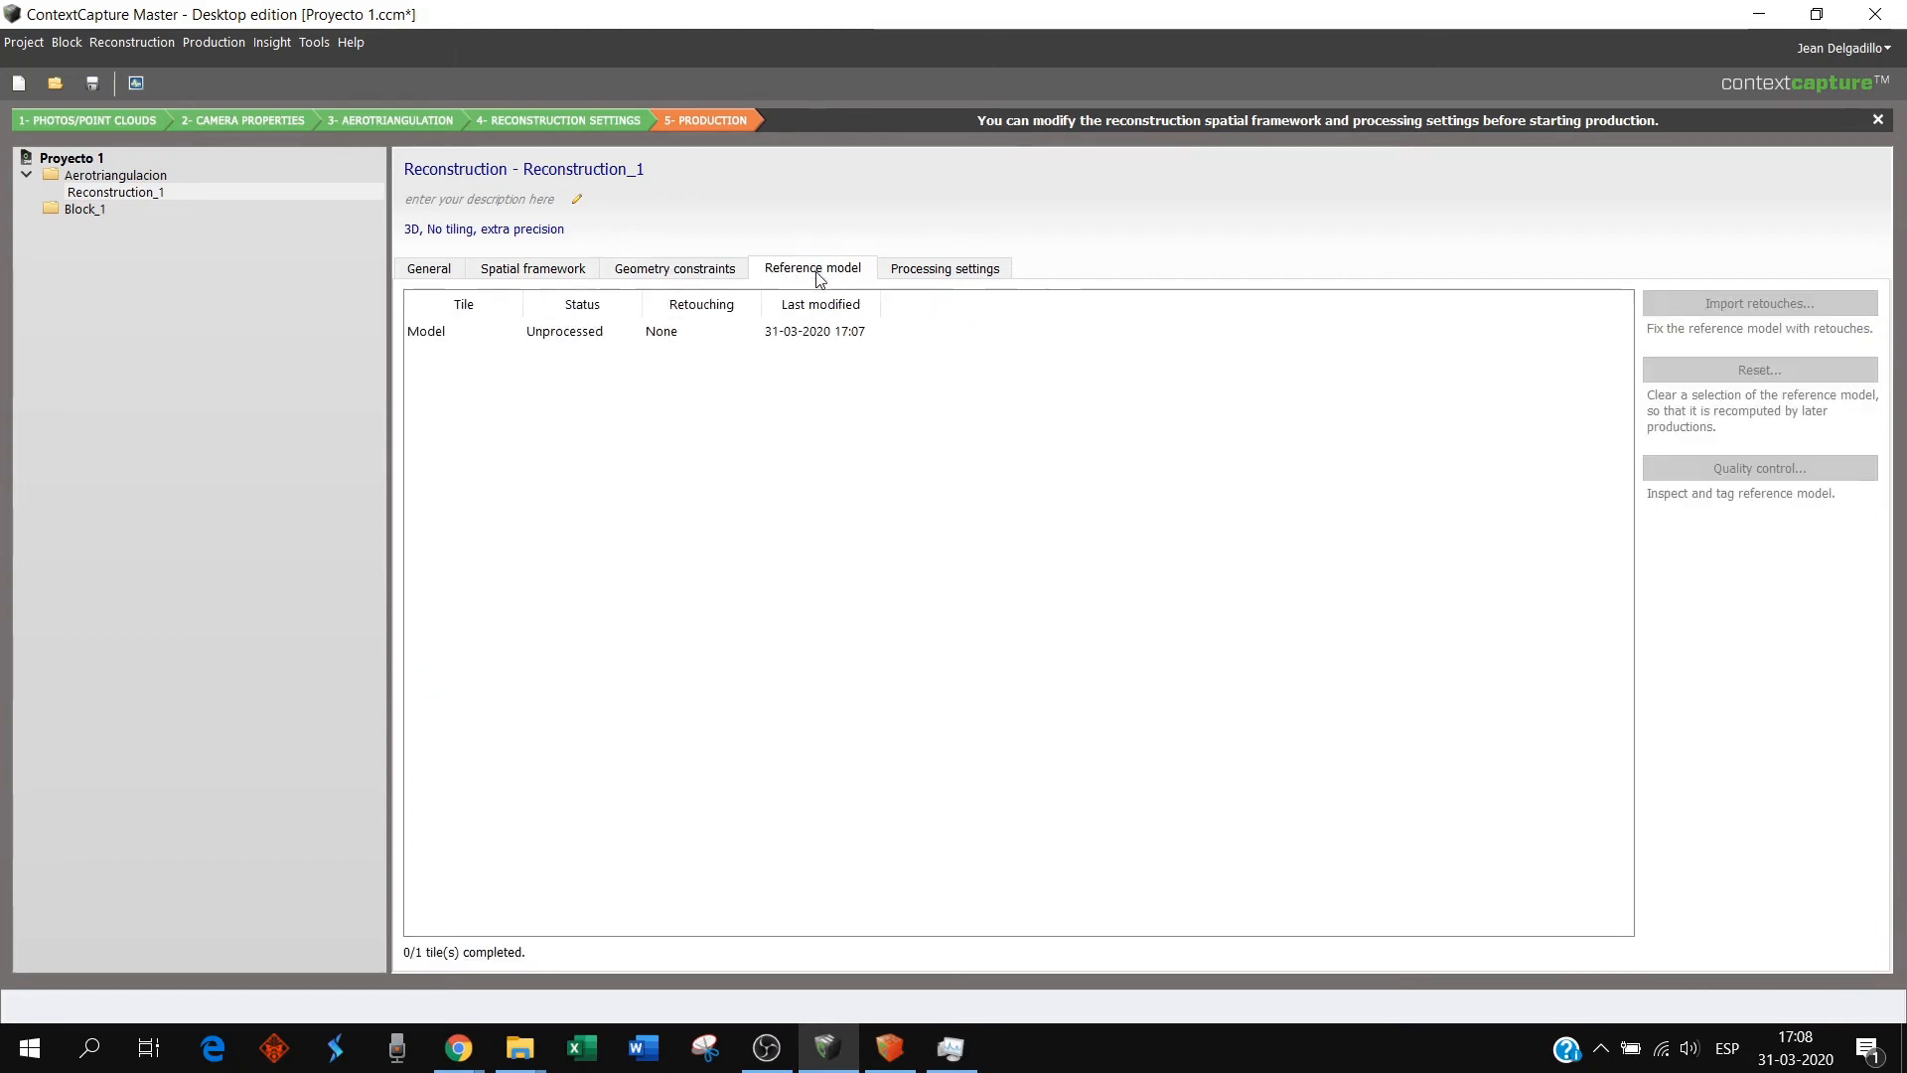
{"action": "left_click", "coordinate": [923, 278]}
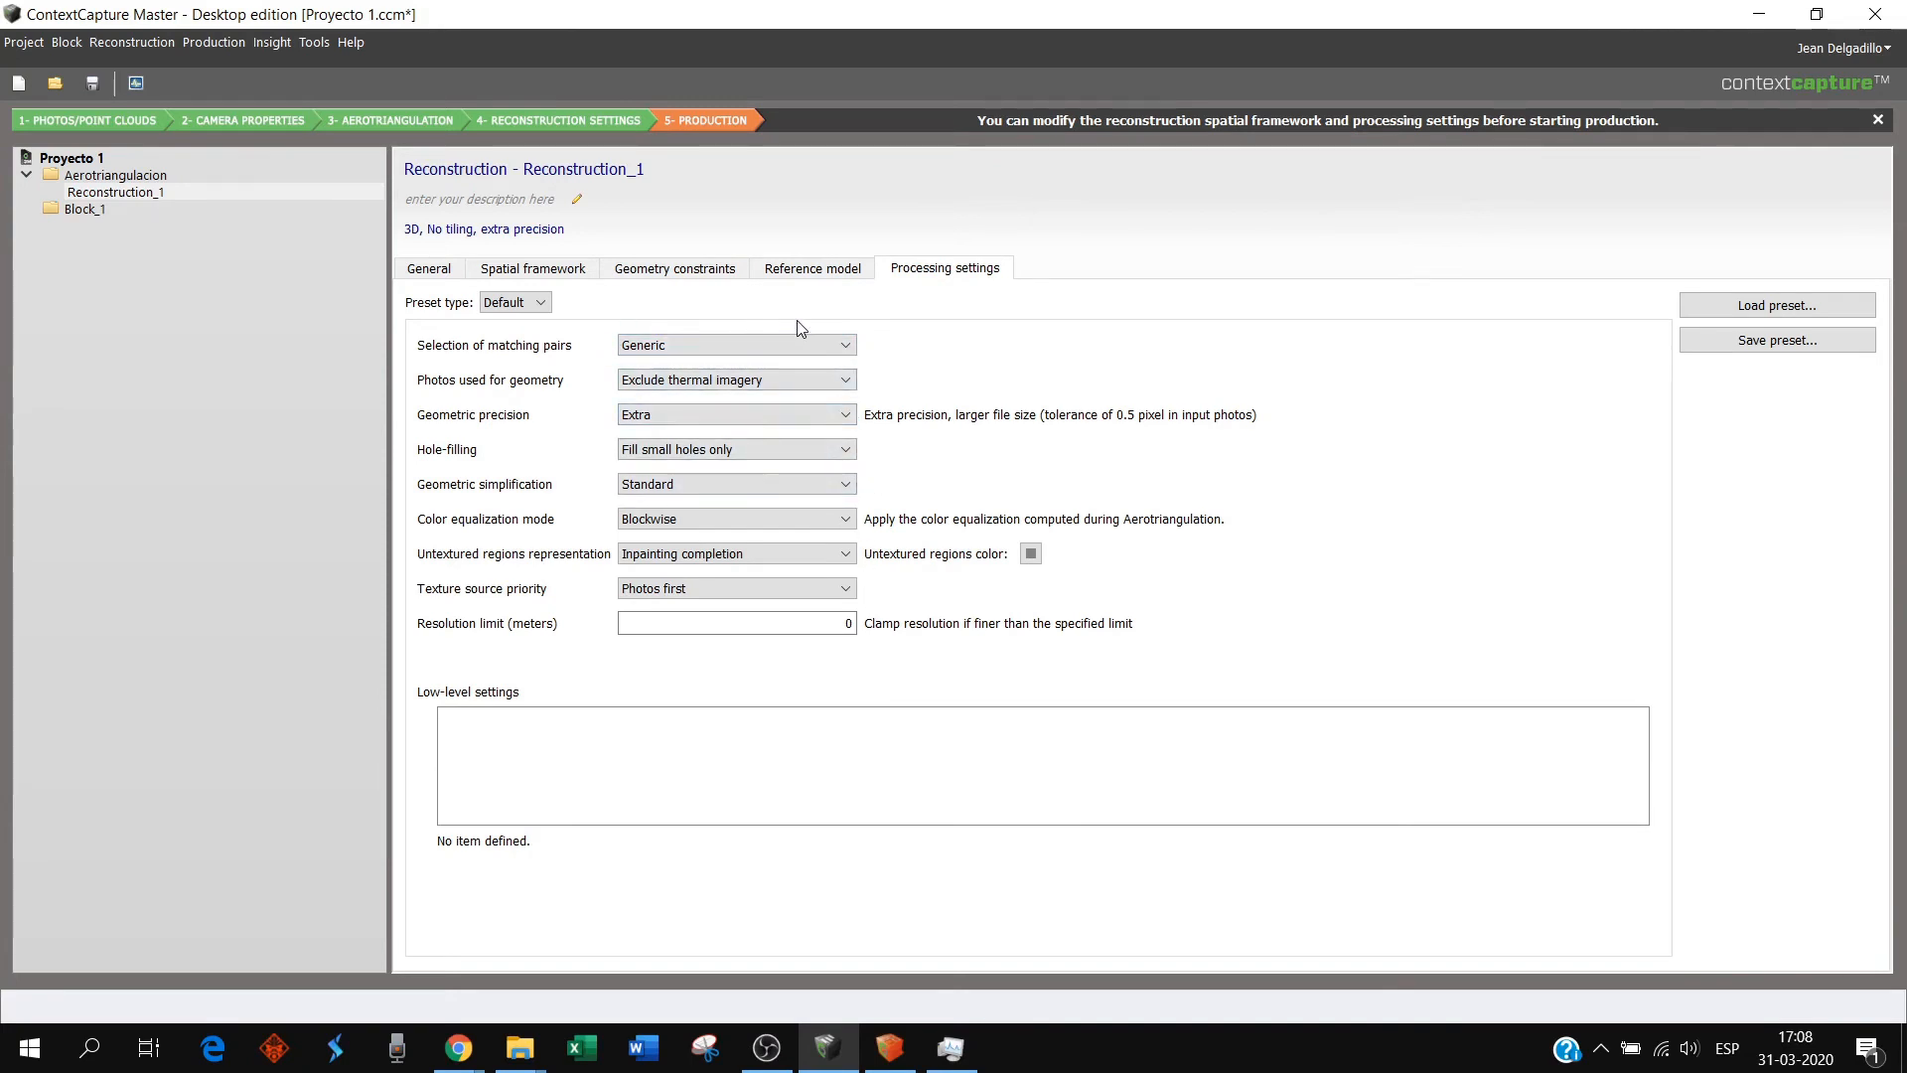
- Start a new production processed locally with ContextCapture Engine and name it Modelo3D
{"action": "left_click", "coordinate": [437, 273]}
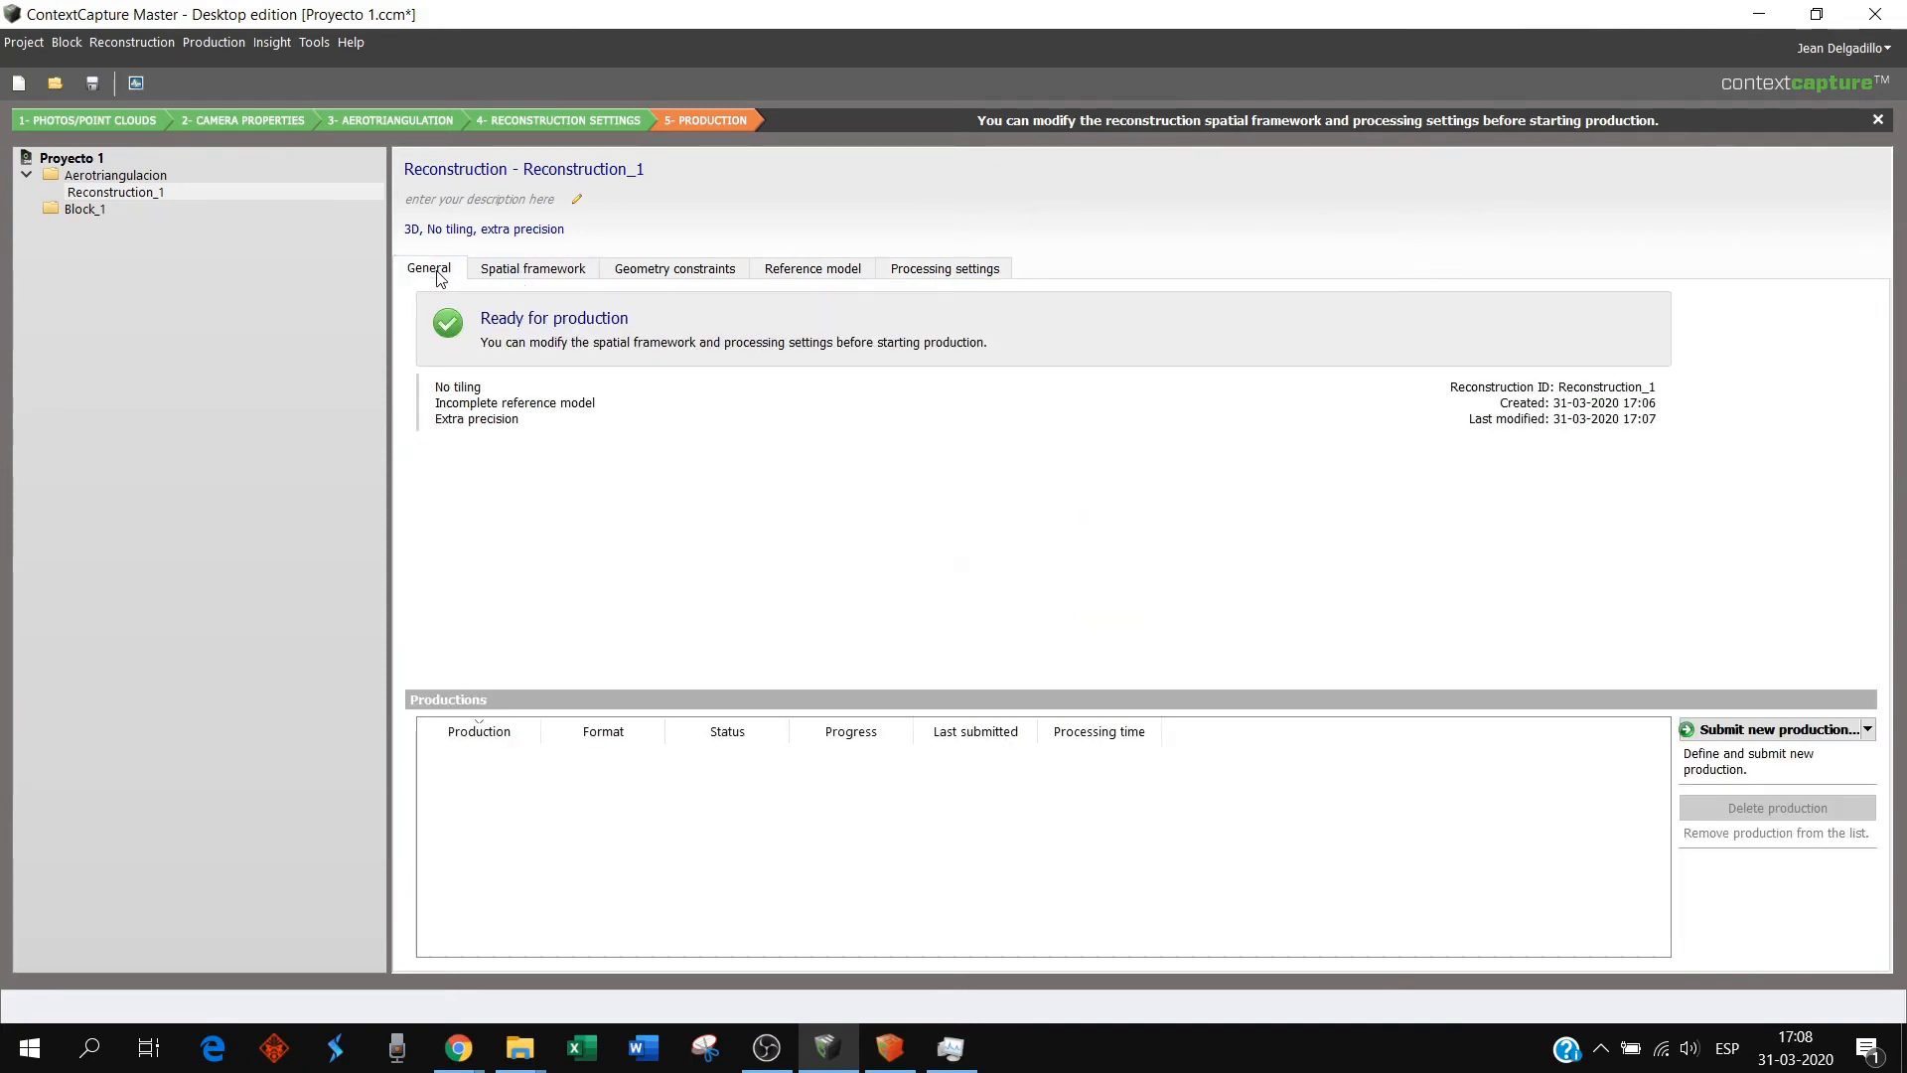
{"action": "left_click", "coordinate": [1816, 733]}
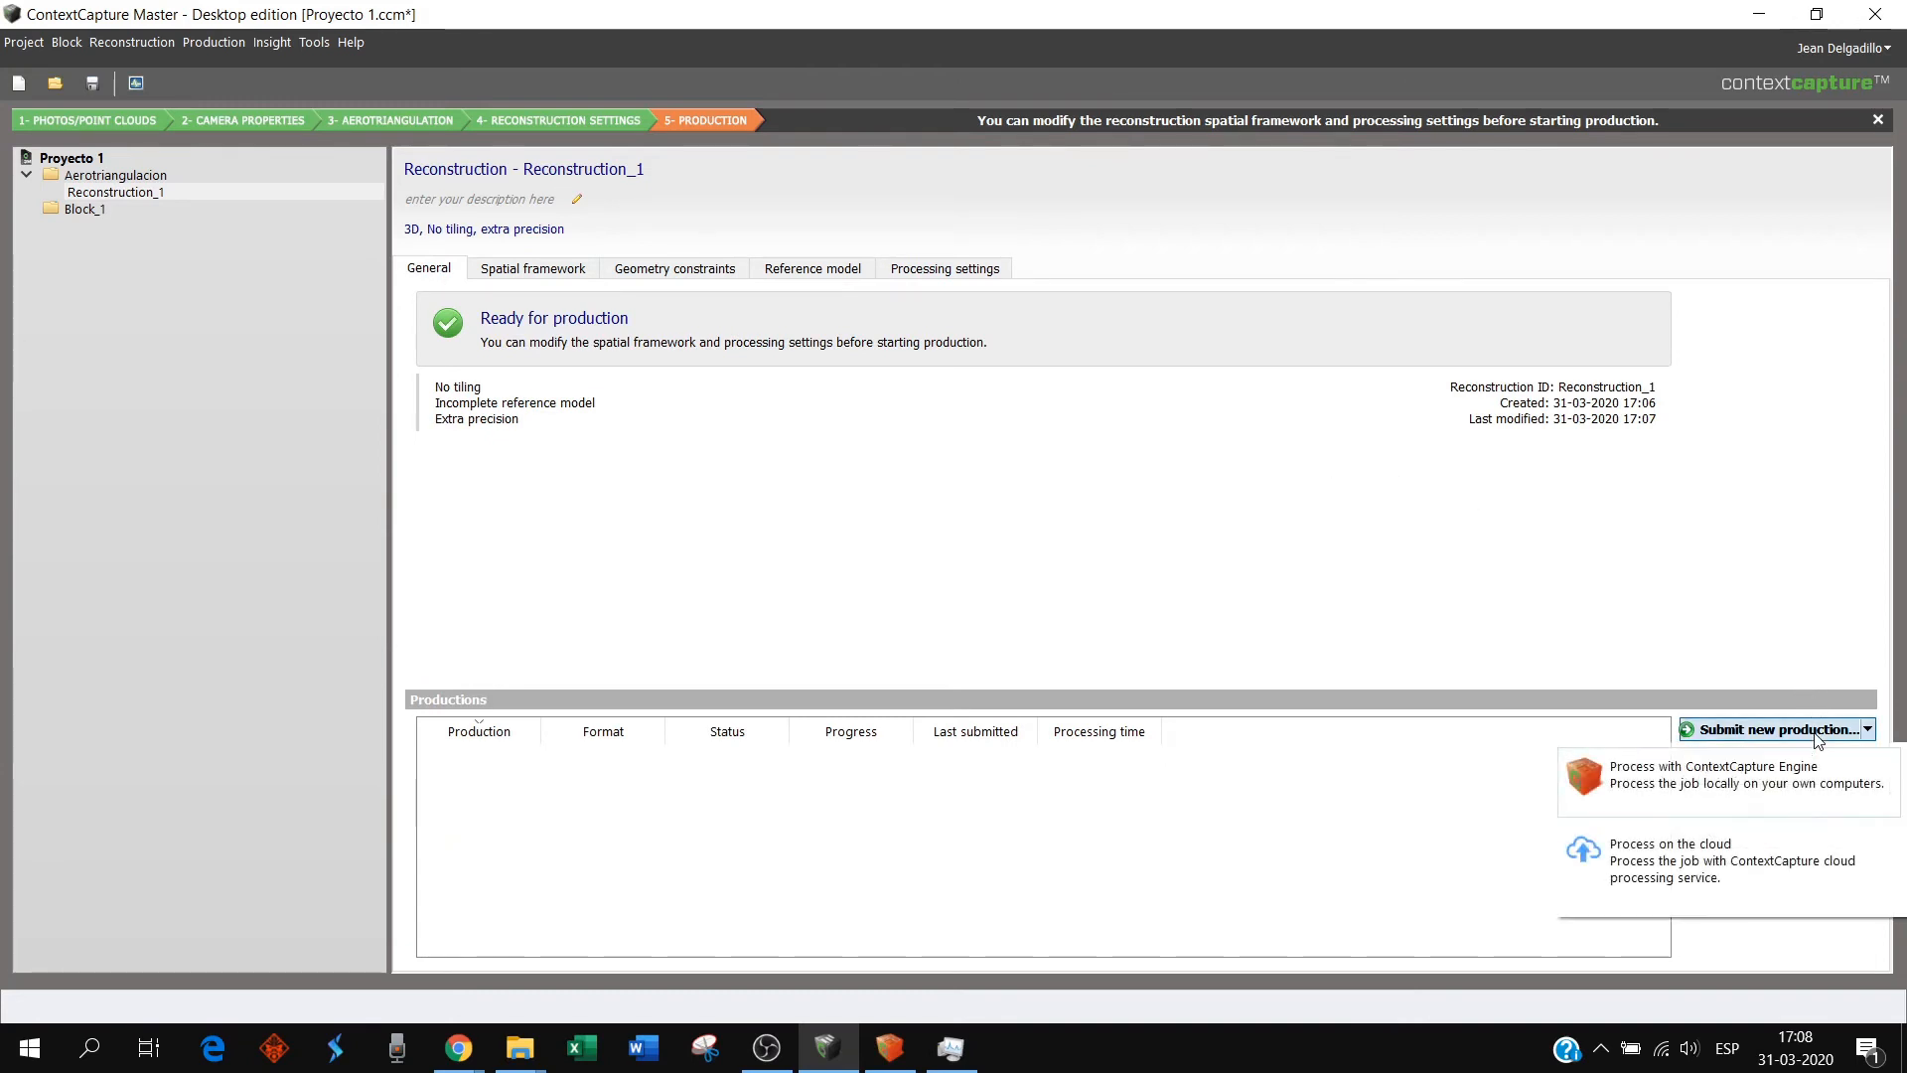
{"action": "left_click", "coordinate": [1677, 785]}
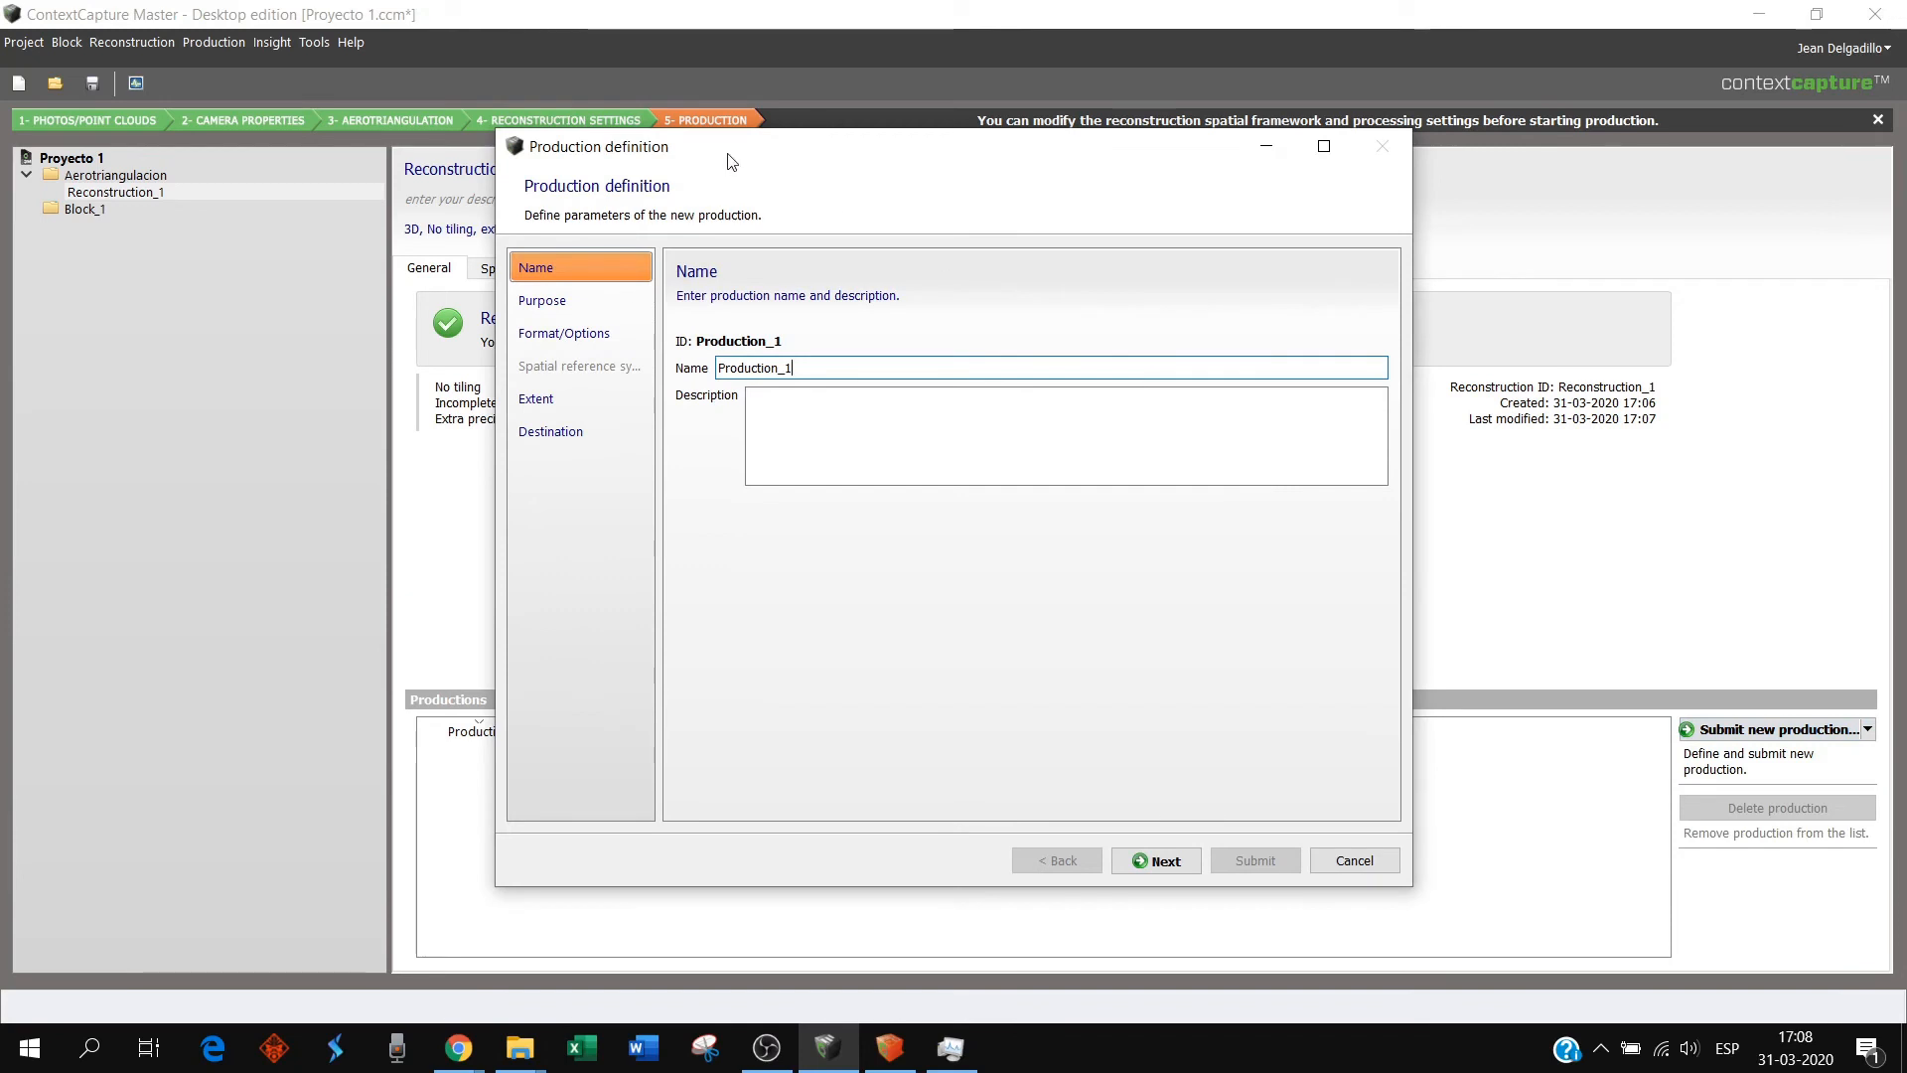
{"action": "left_click_drag", "start_coordinate": [704, 160], "coordinate": [703, 162]}
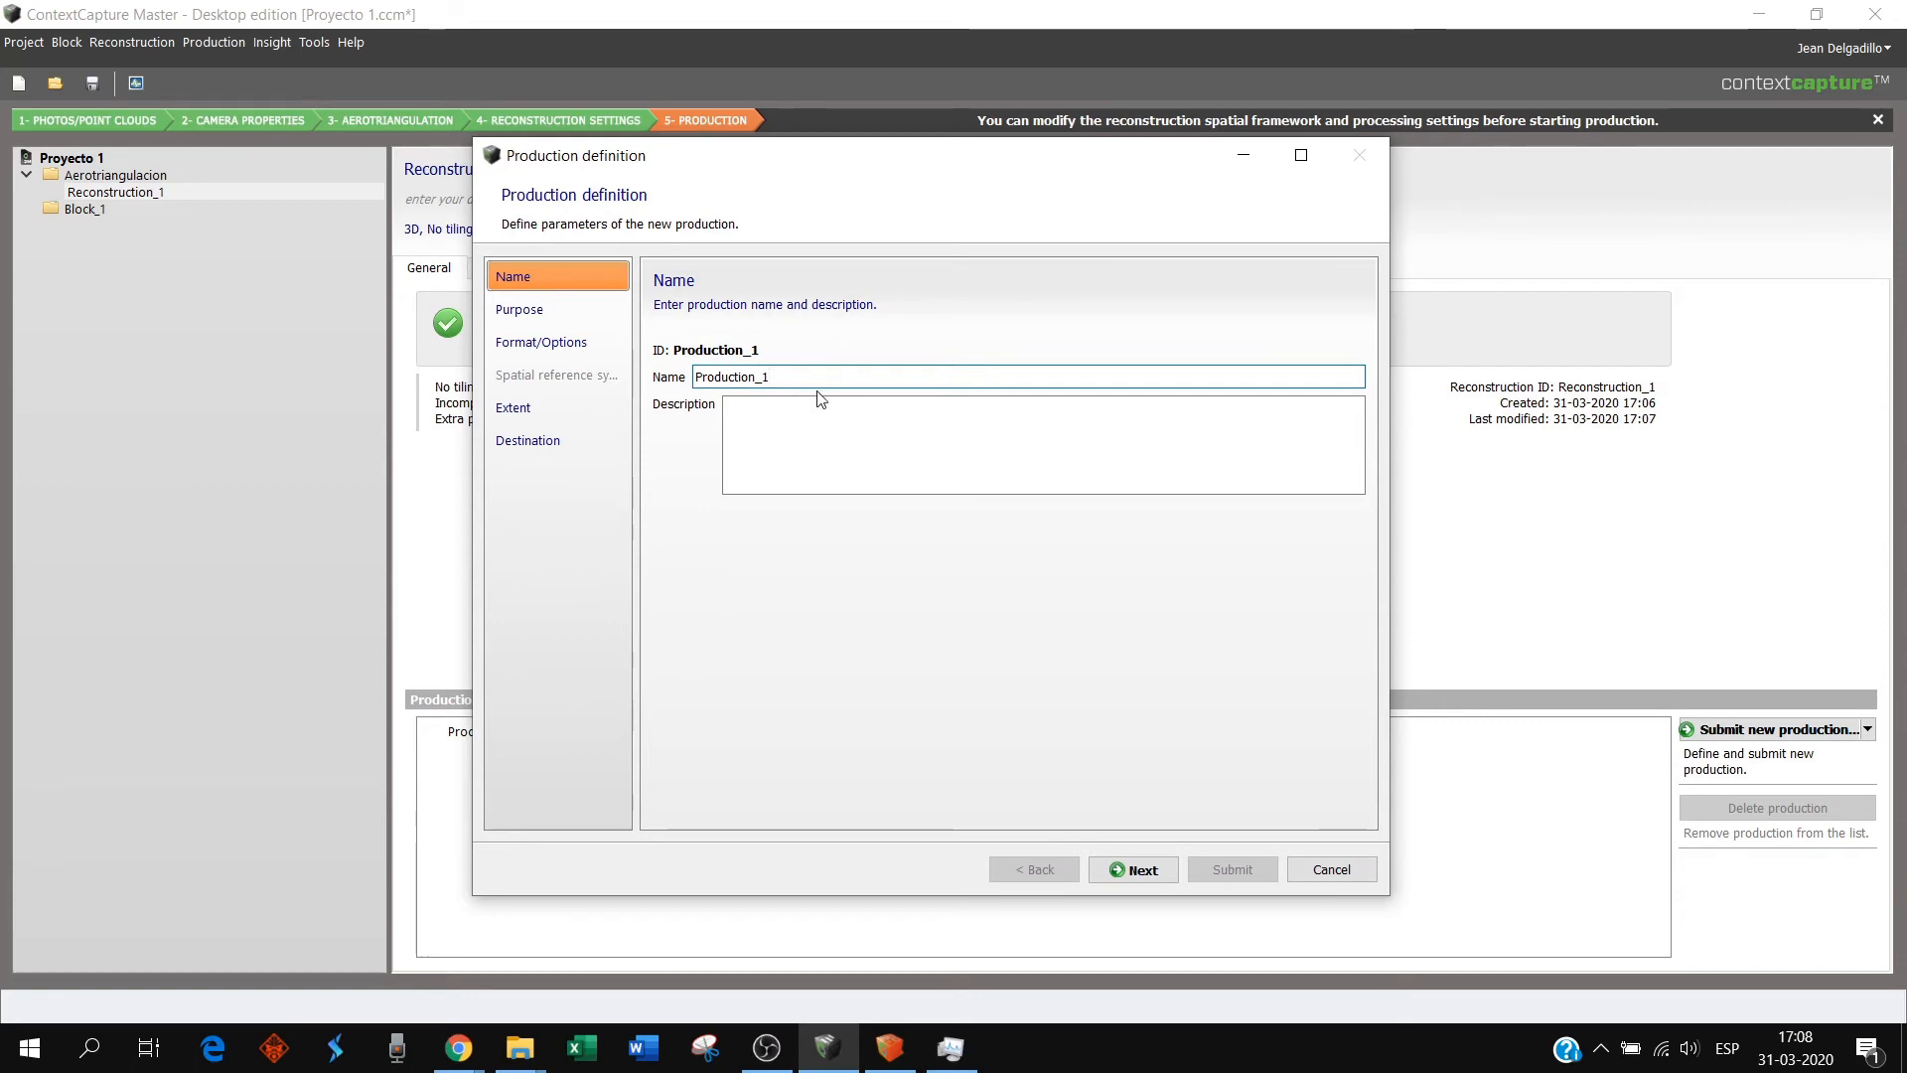
{"action": "left_click_drag", "start_coordinate": [772, 377], "coordinate": [694, 378]}
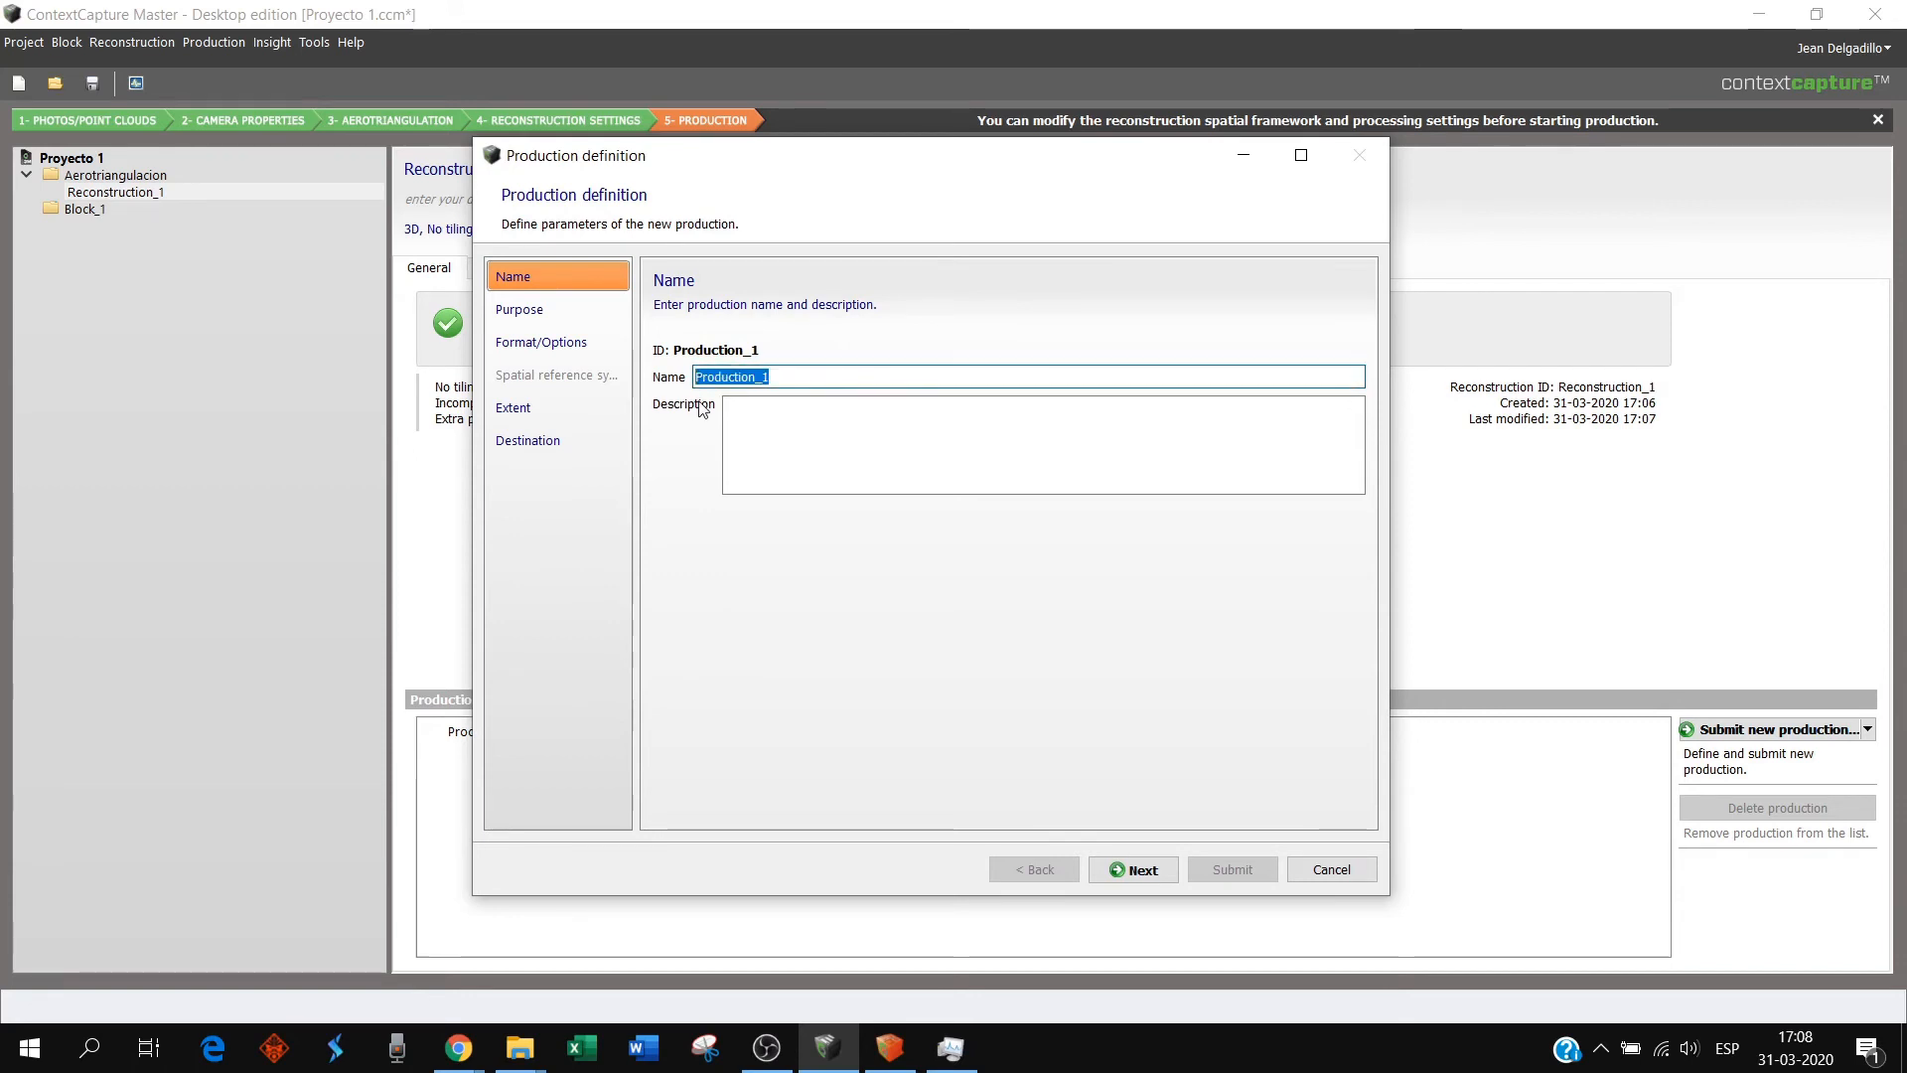
{"action": "type", "text": "Modelo3"}
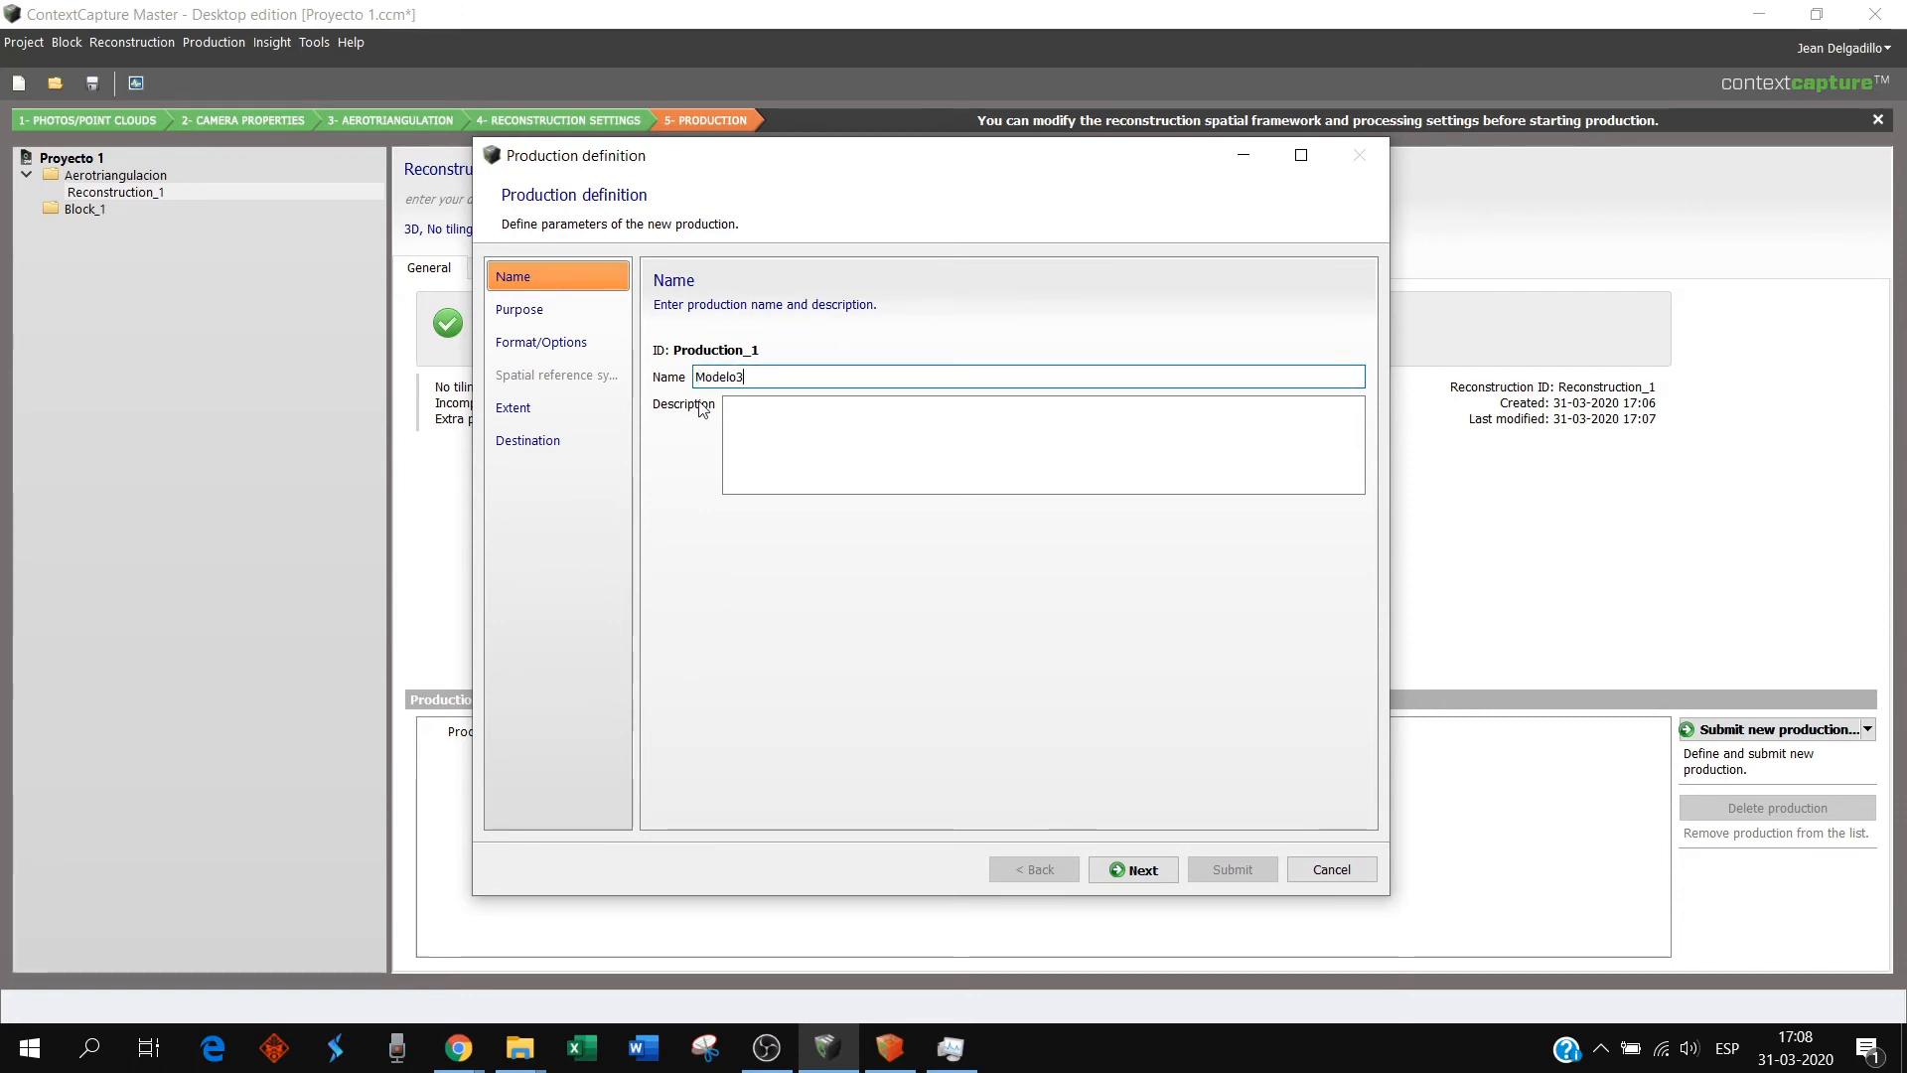
{"action": "type", "text": "D"}
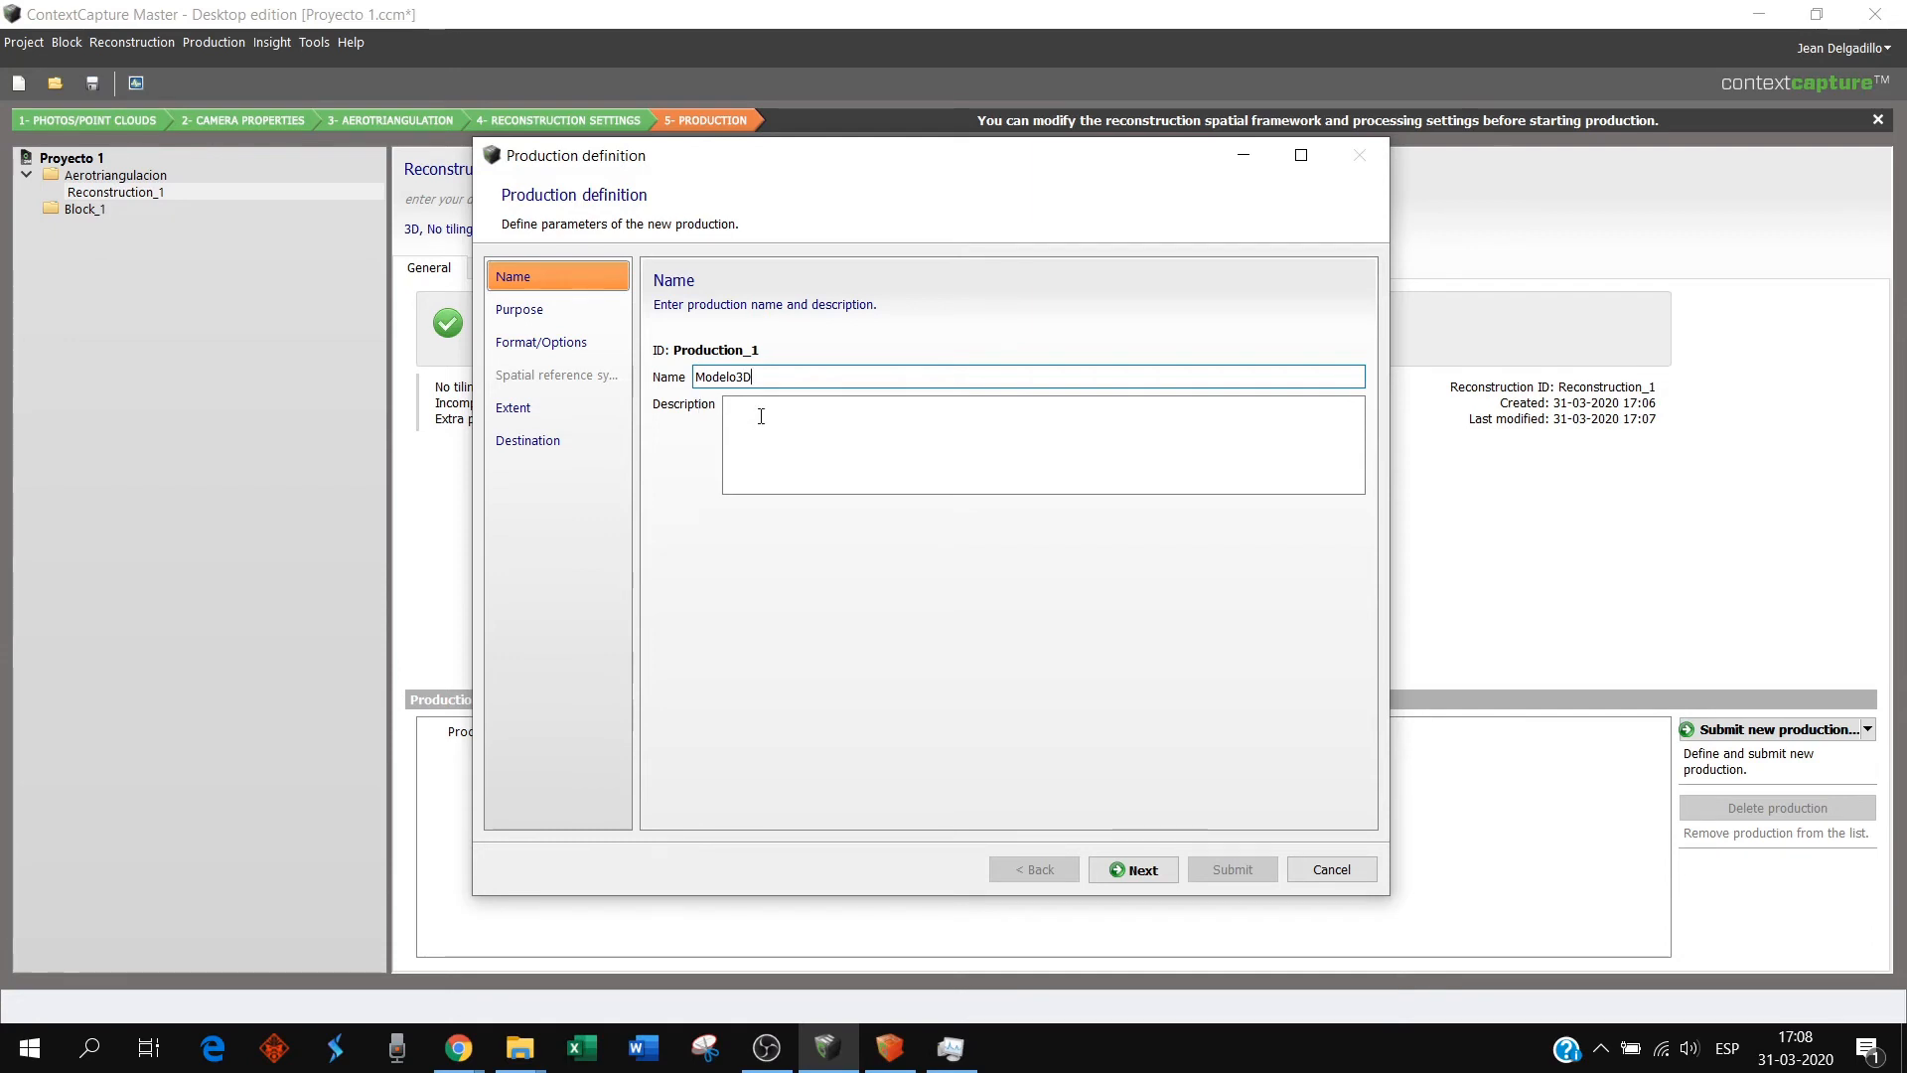
- Define the production as a 3D mesh in ContextCapture 3MX format, with texture maps included and the medium (~35 kB/node) node size
{"action": "left_click", "coordinate": [570, 319]}
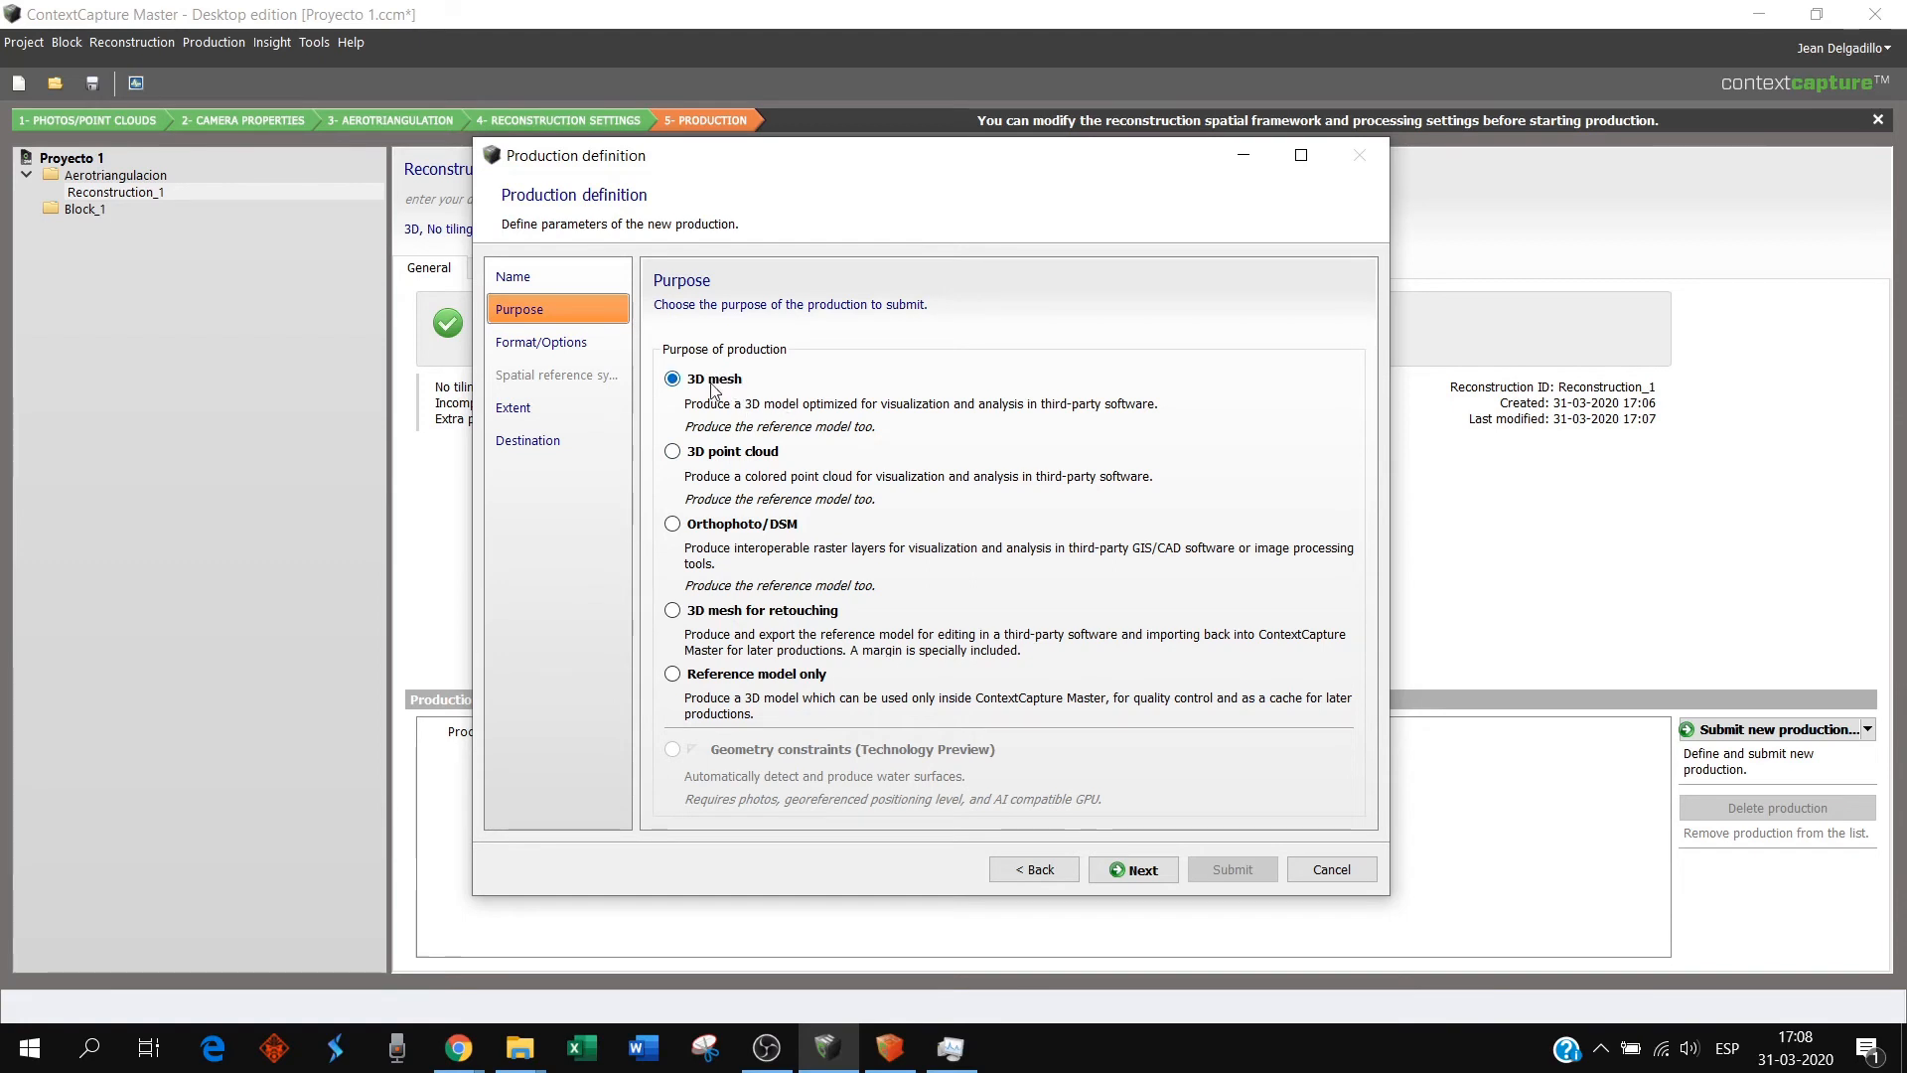
{"action": "left_click", "coordinate": [1125, 869]}
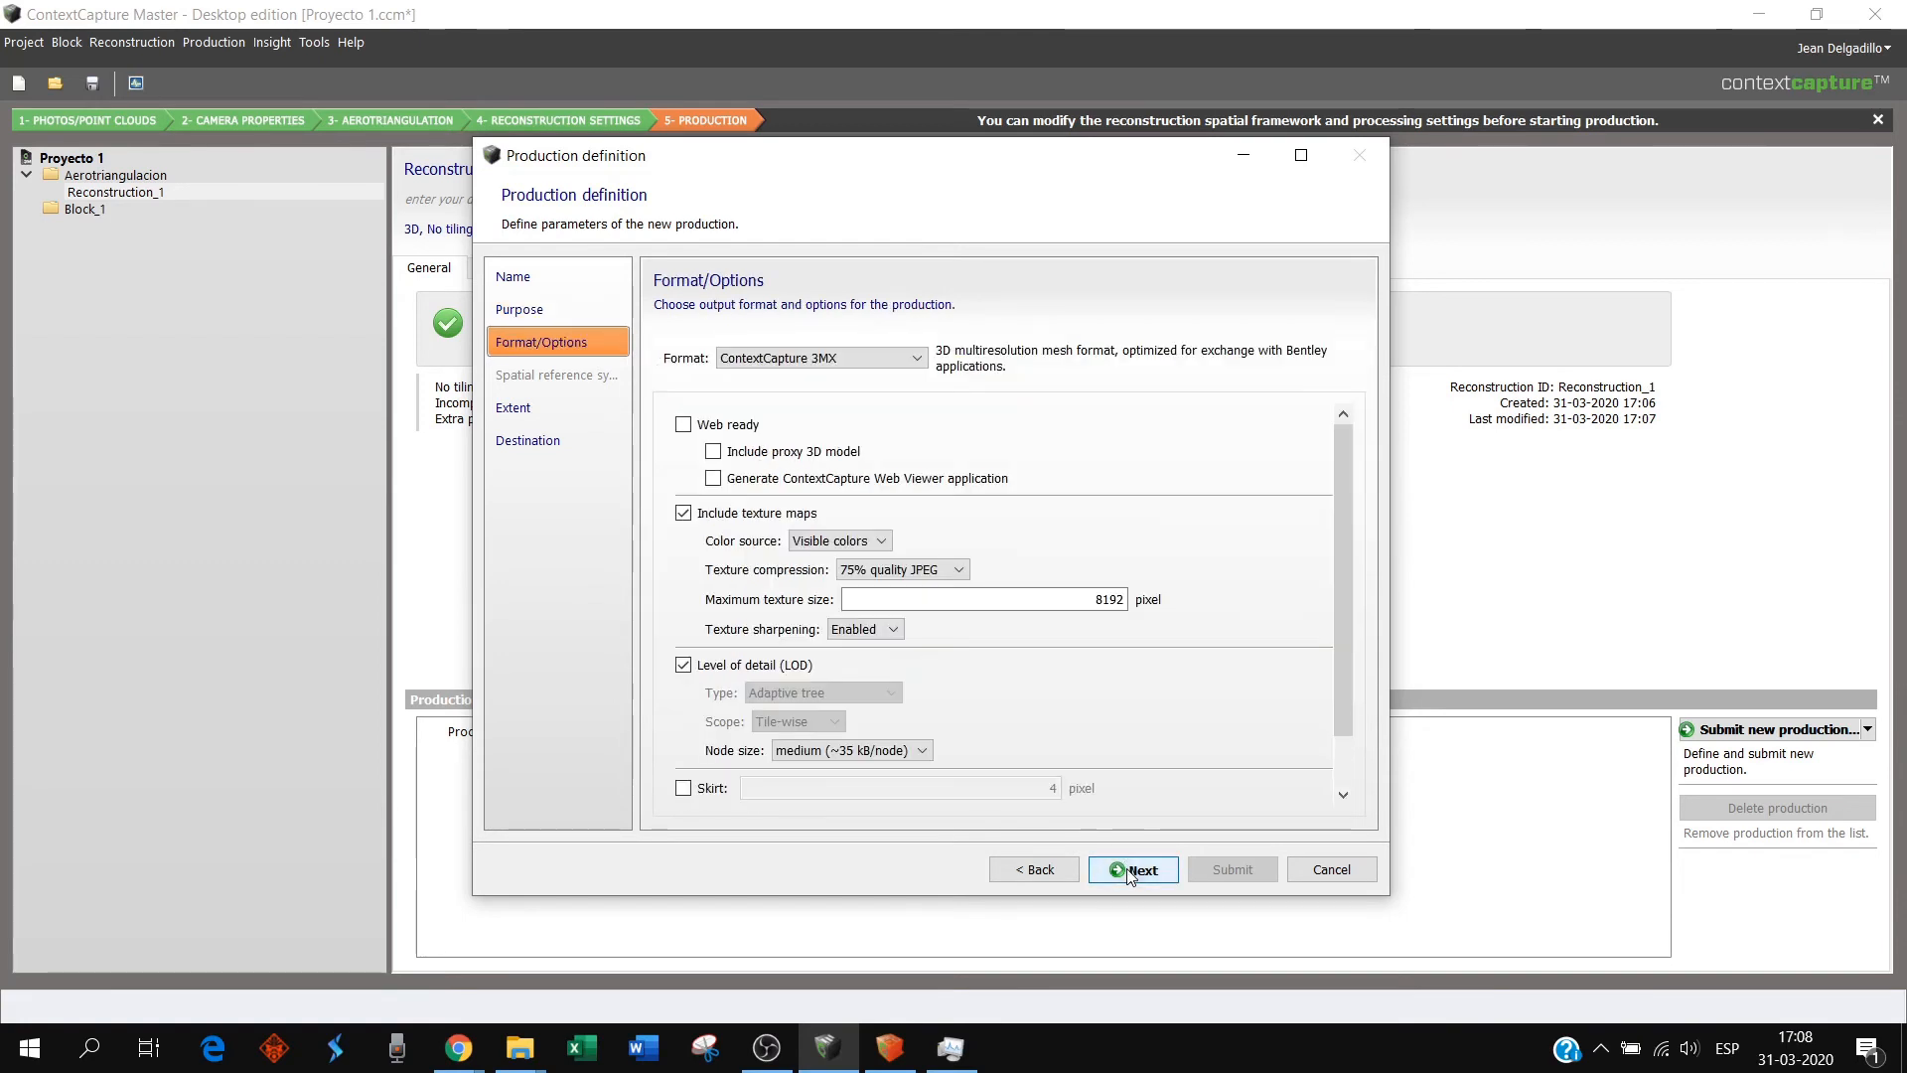
{"action": "left_click", "coordinate": [907, 361]}
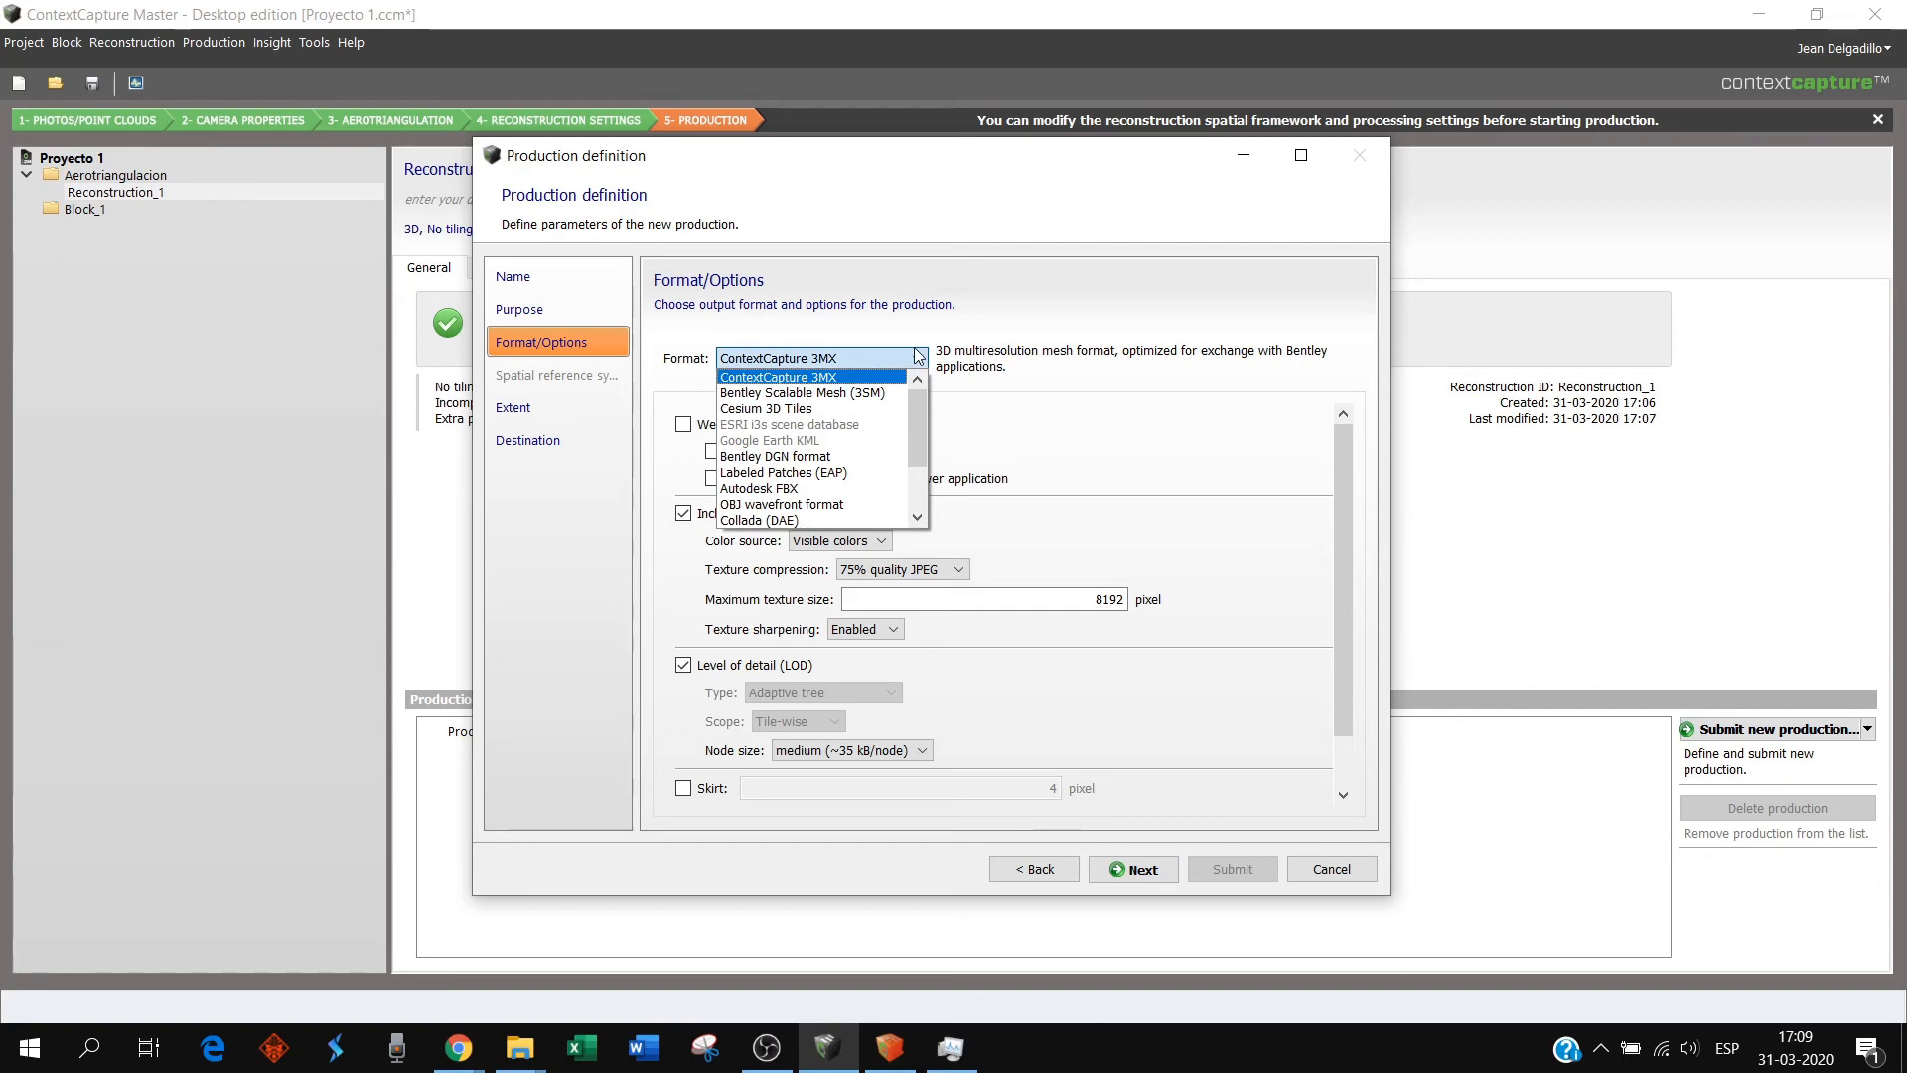
{"action": "left_click", "coordinate": [923, 356]}
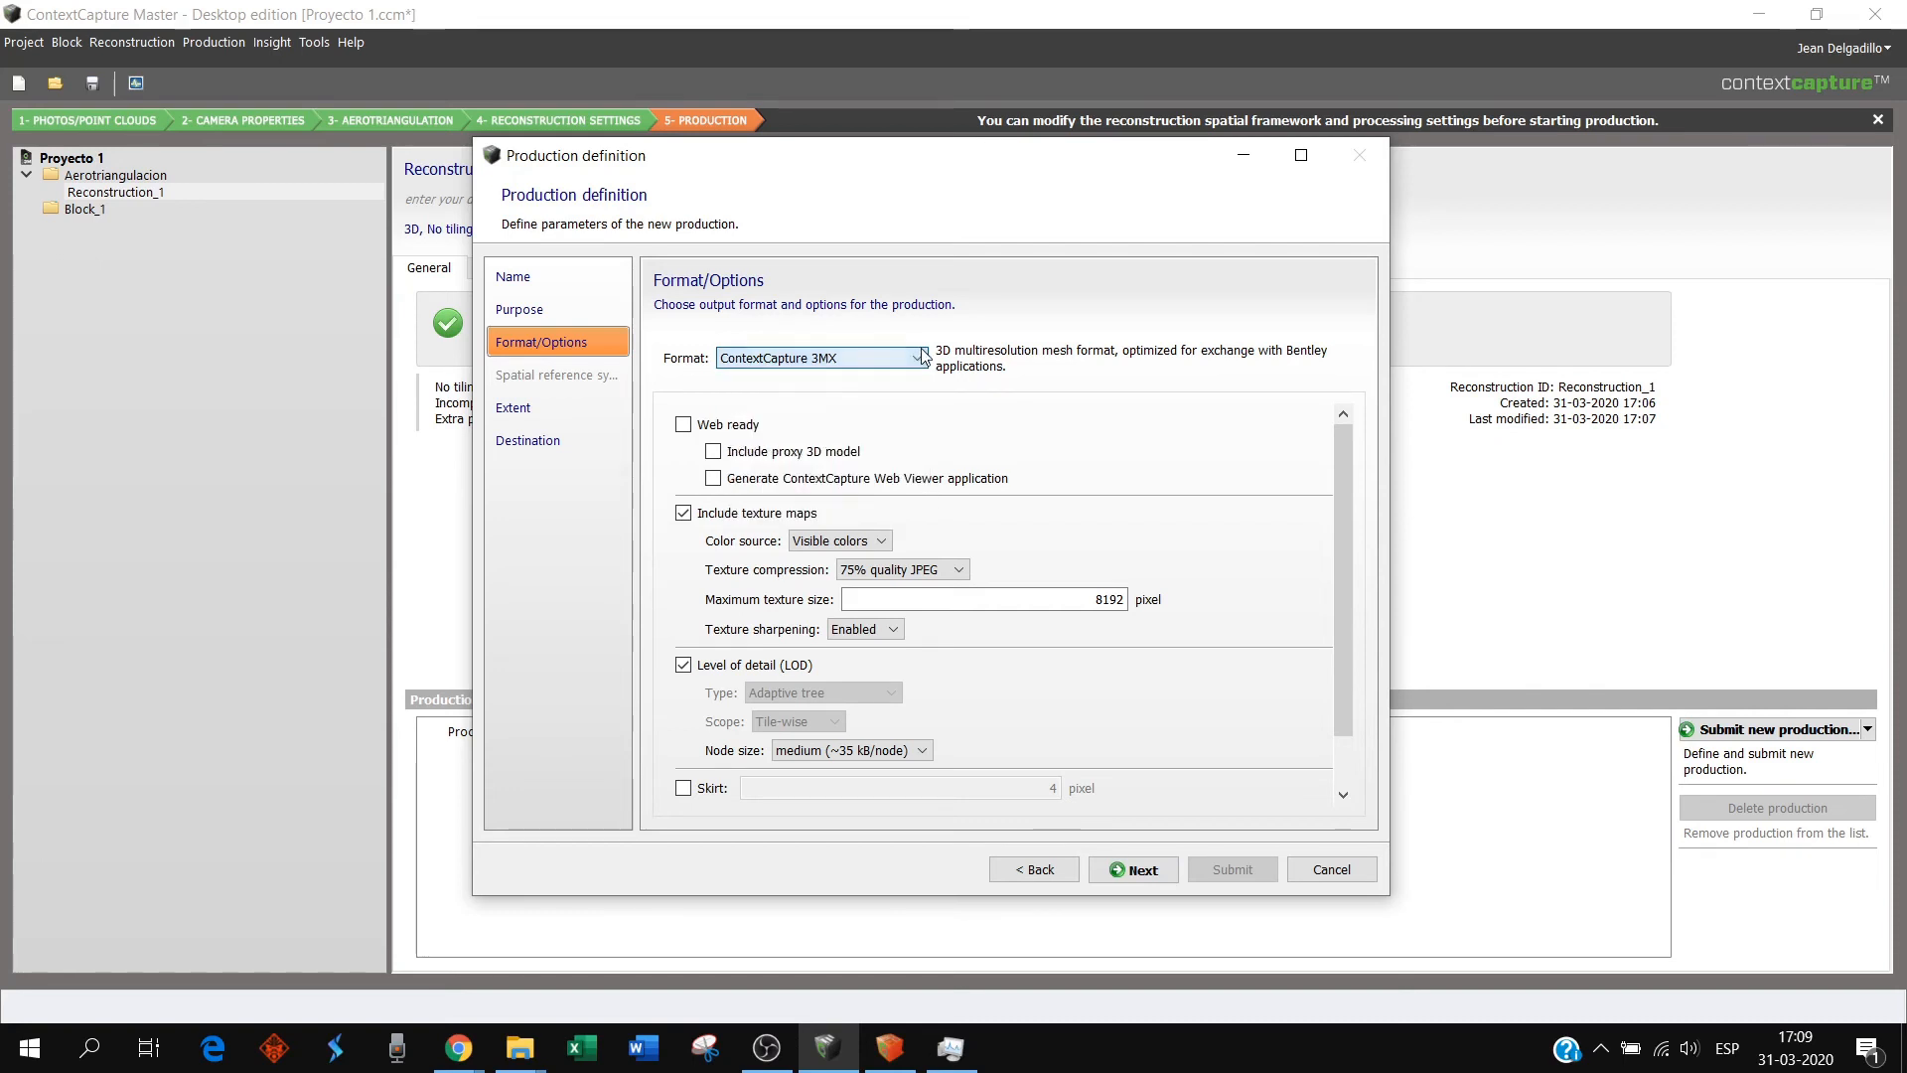
{"action": "left_click_drag", "start_coordinate": [1338, 453], "coordinate": [1339, 521]}
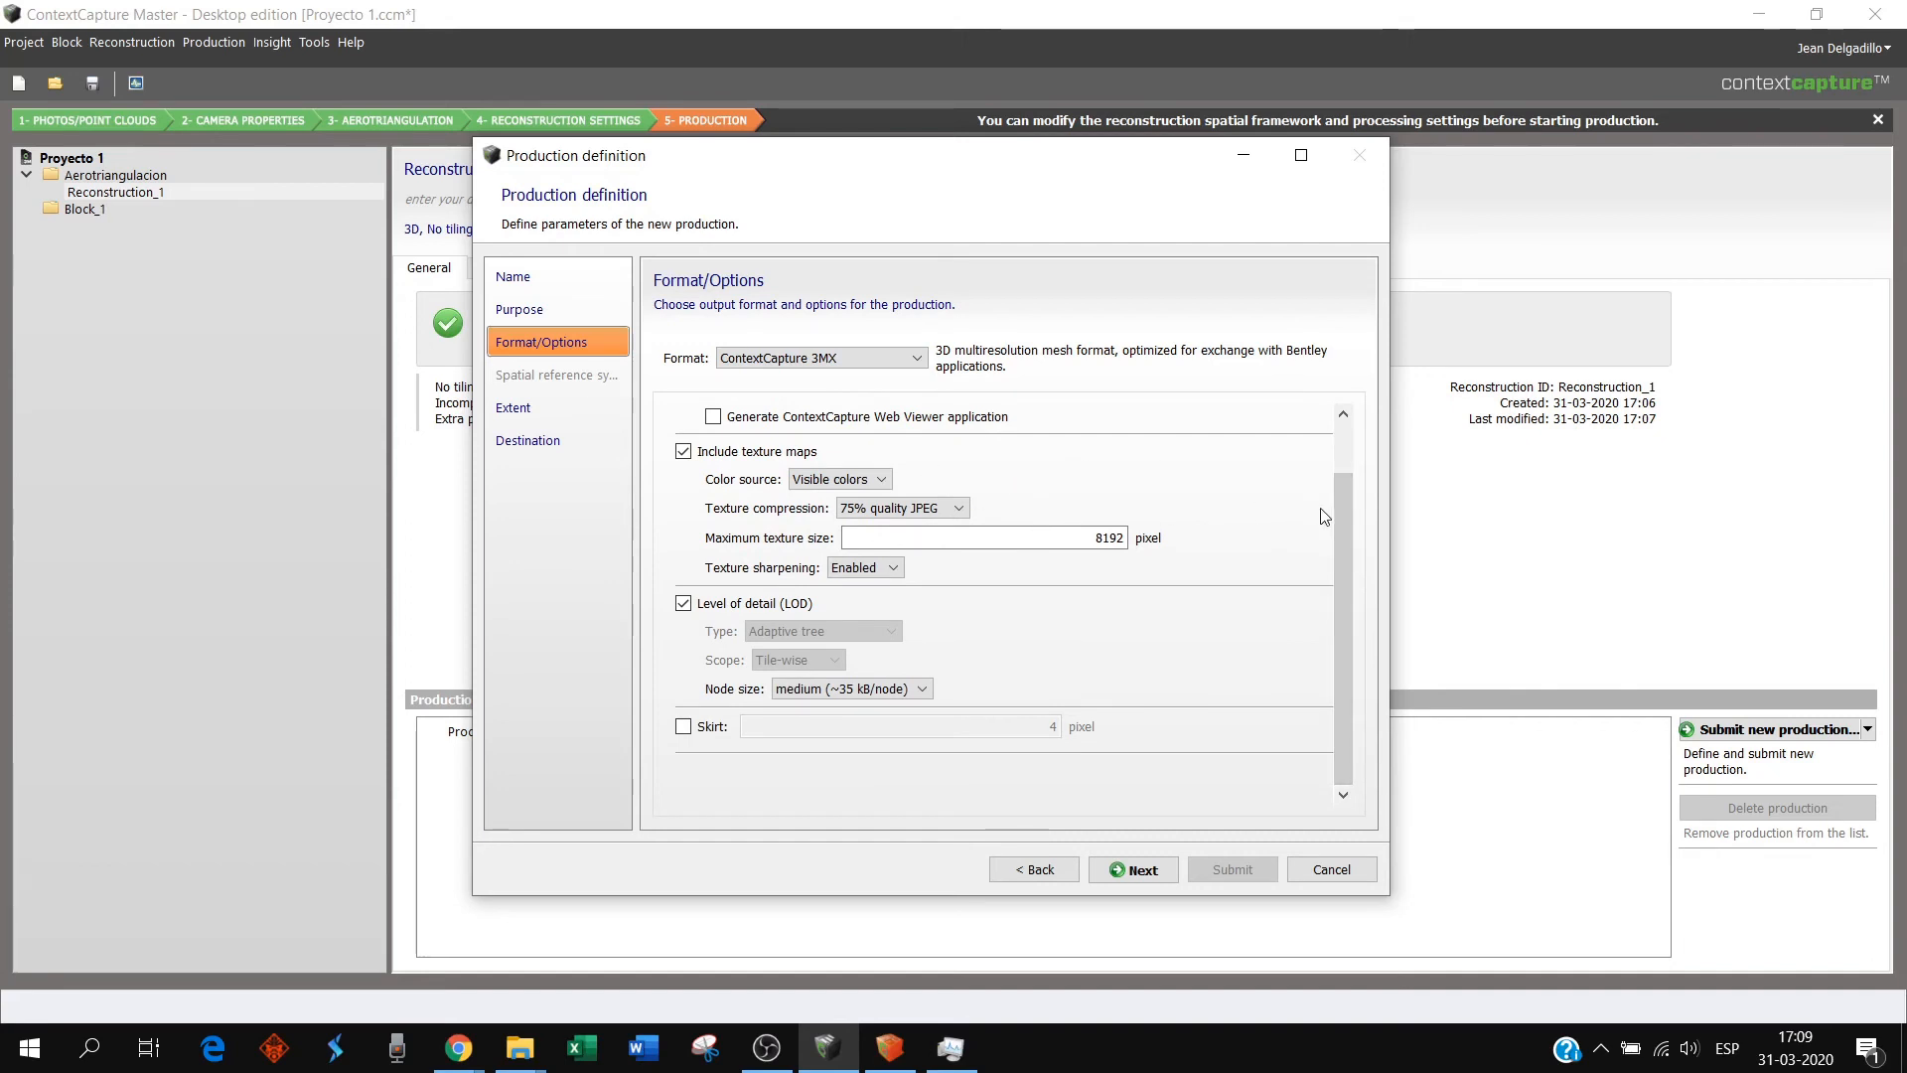
{"action": "left_click_drag", "start_coordinate": [1338, 517], "coordinate": [1343, 462]}
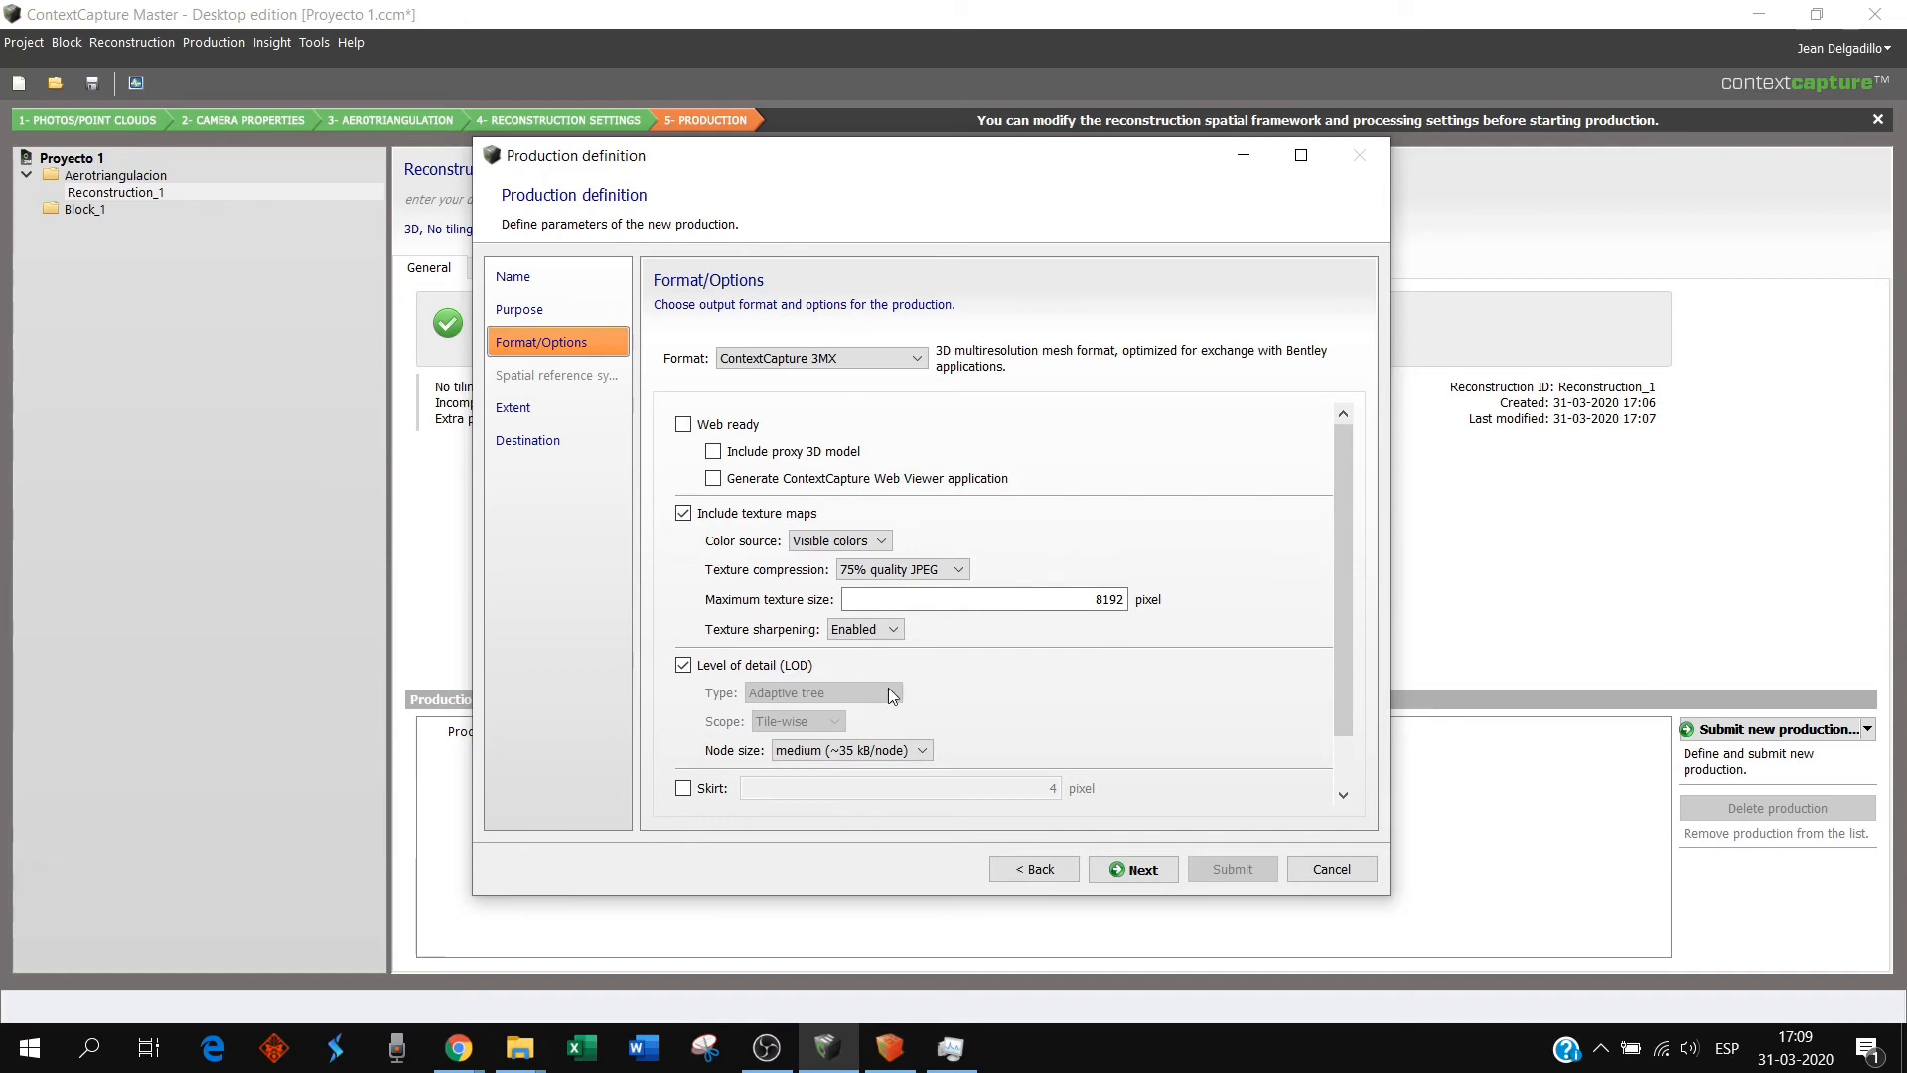
{"action": "left_click", "coordinate": [921, 752]}
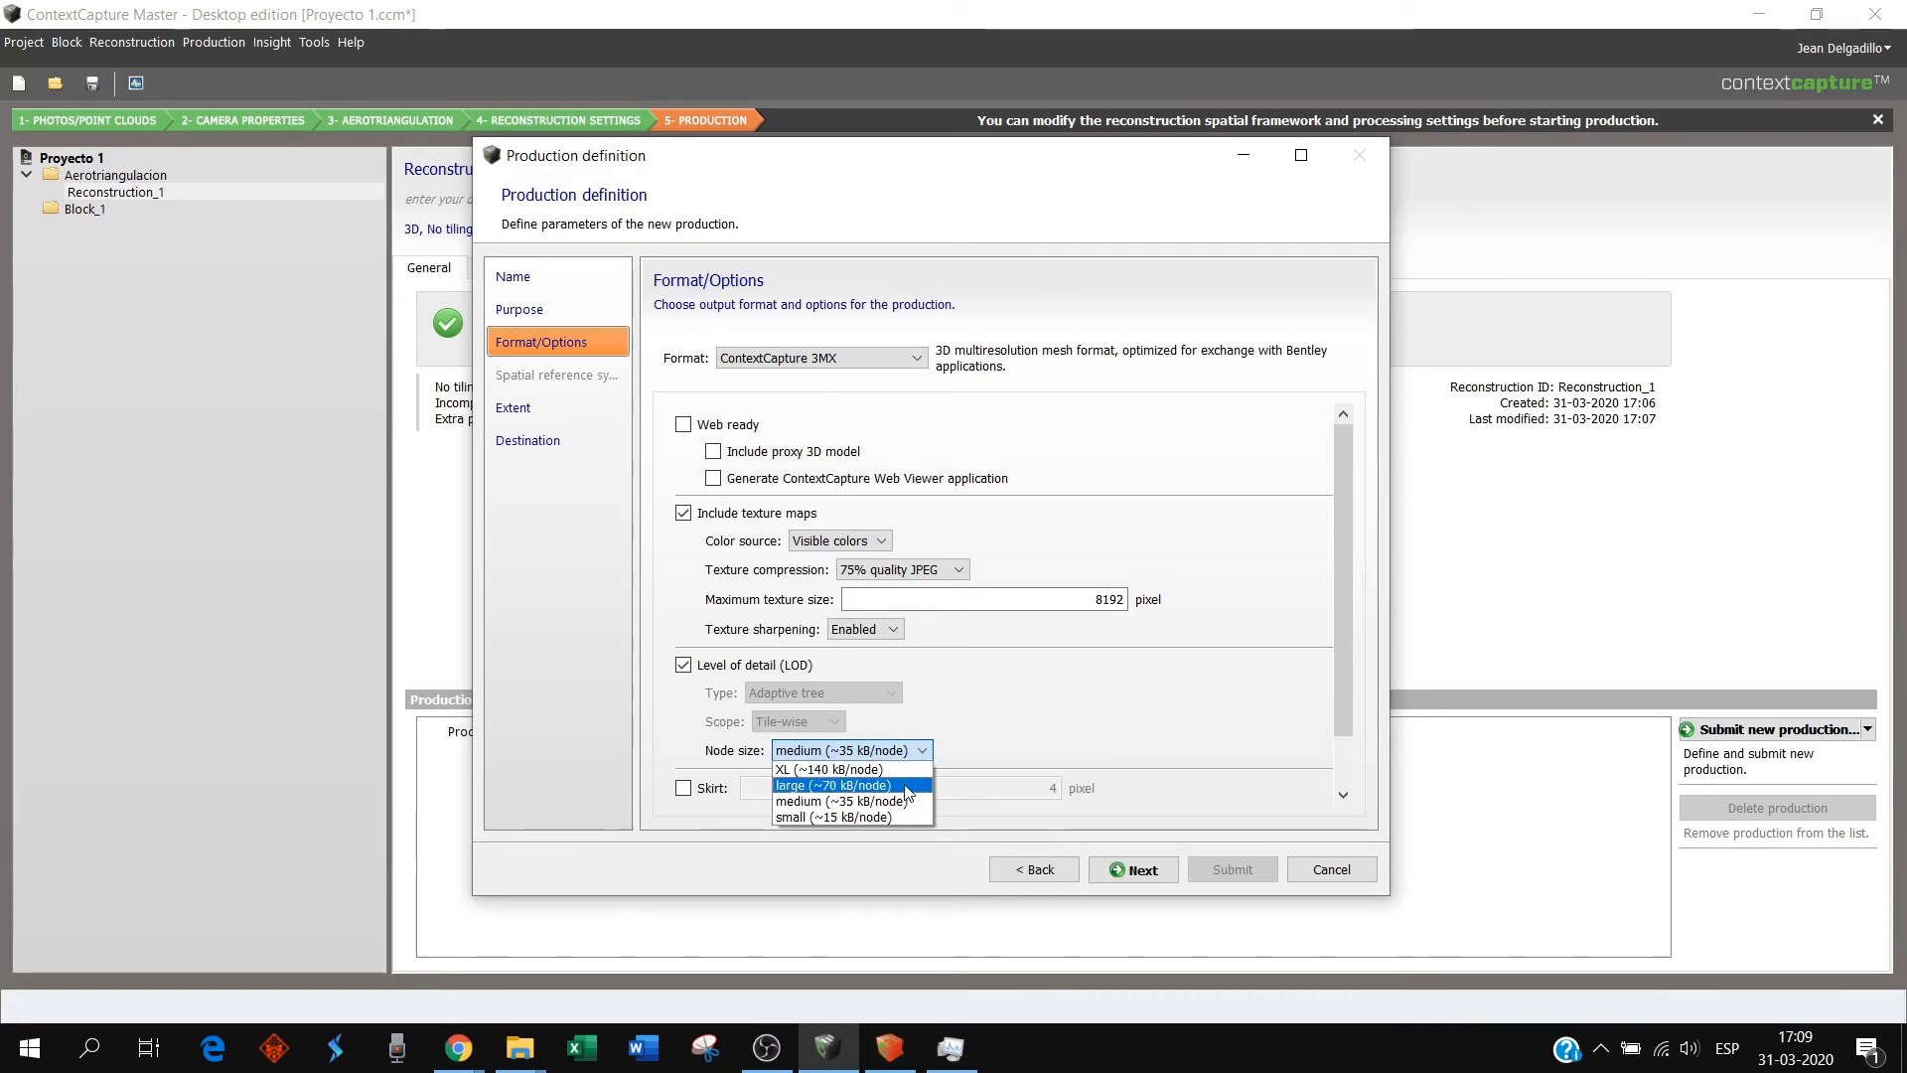
{"action": "left_click", "coordinate": [930, 753]}
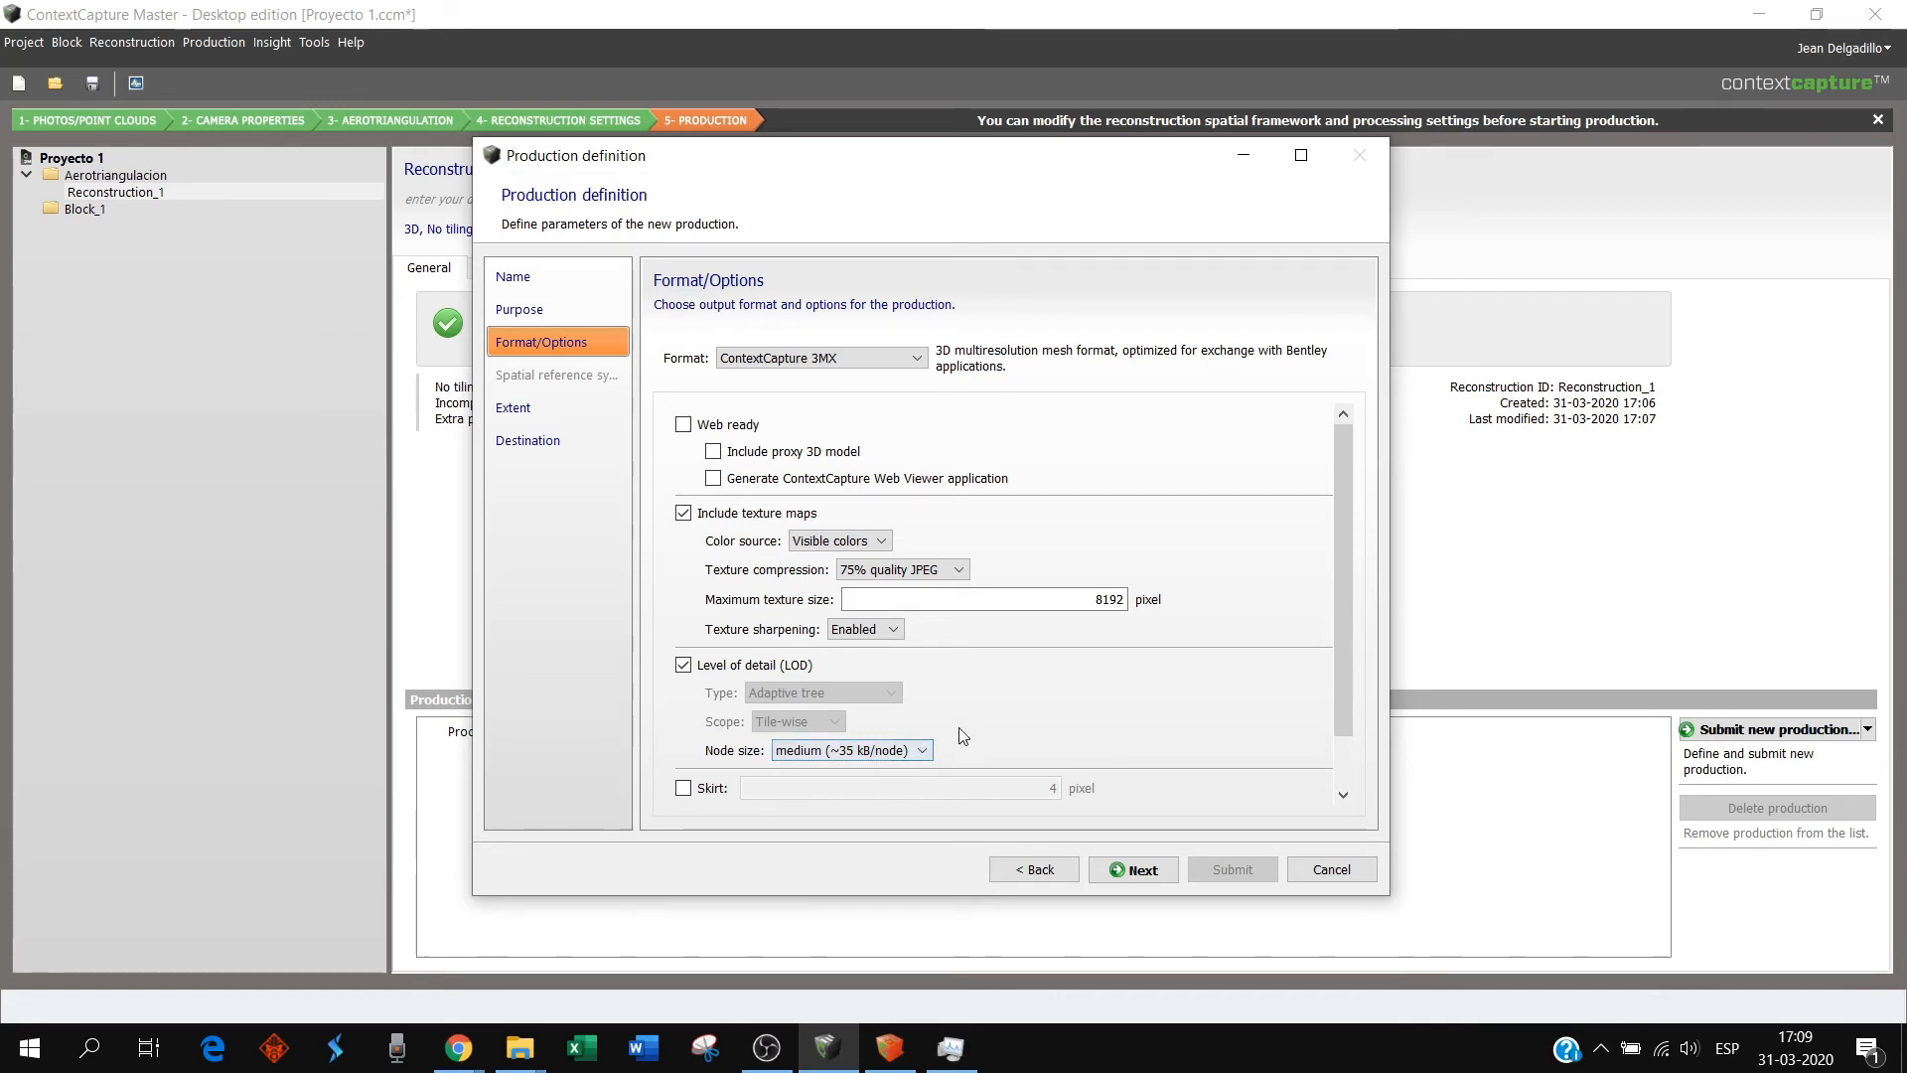
- Keep the proposed bounding box extent and output directory, and submit the Modelo3D production
{"action": "left_click", "coordinate": [1139, 872]}
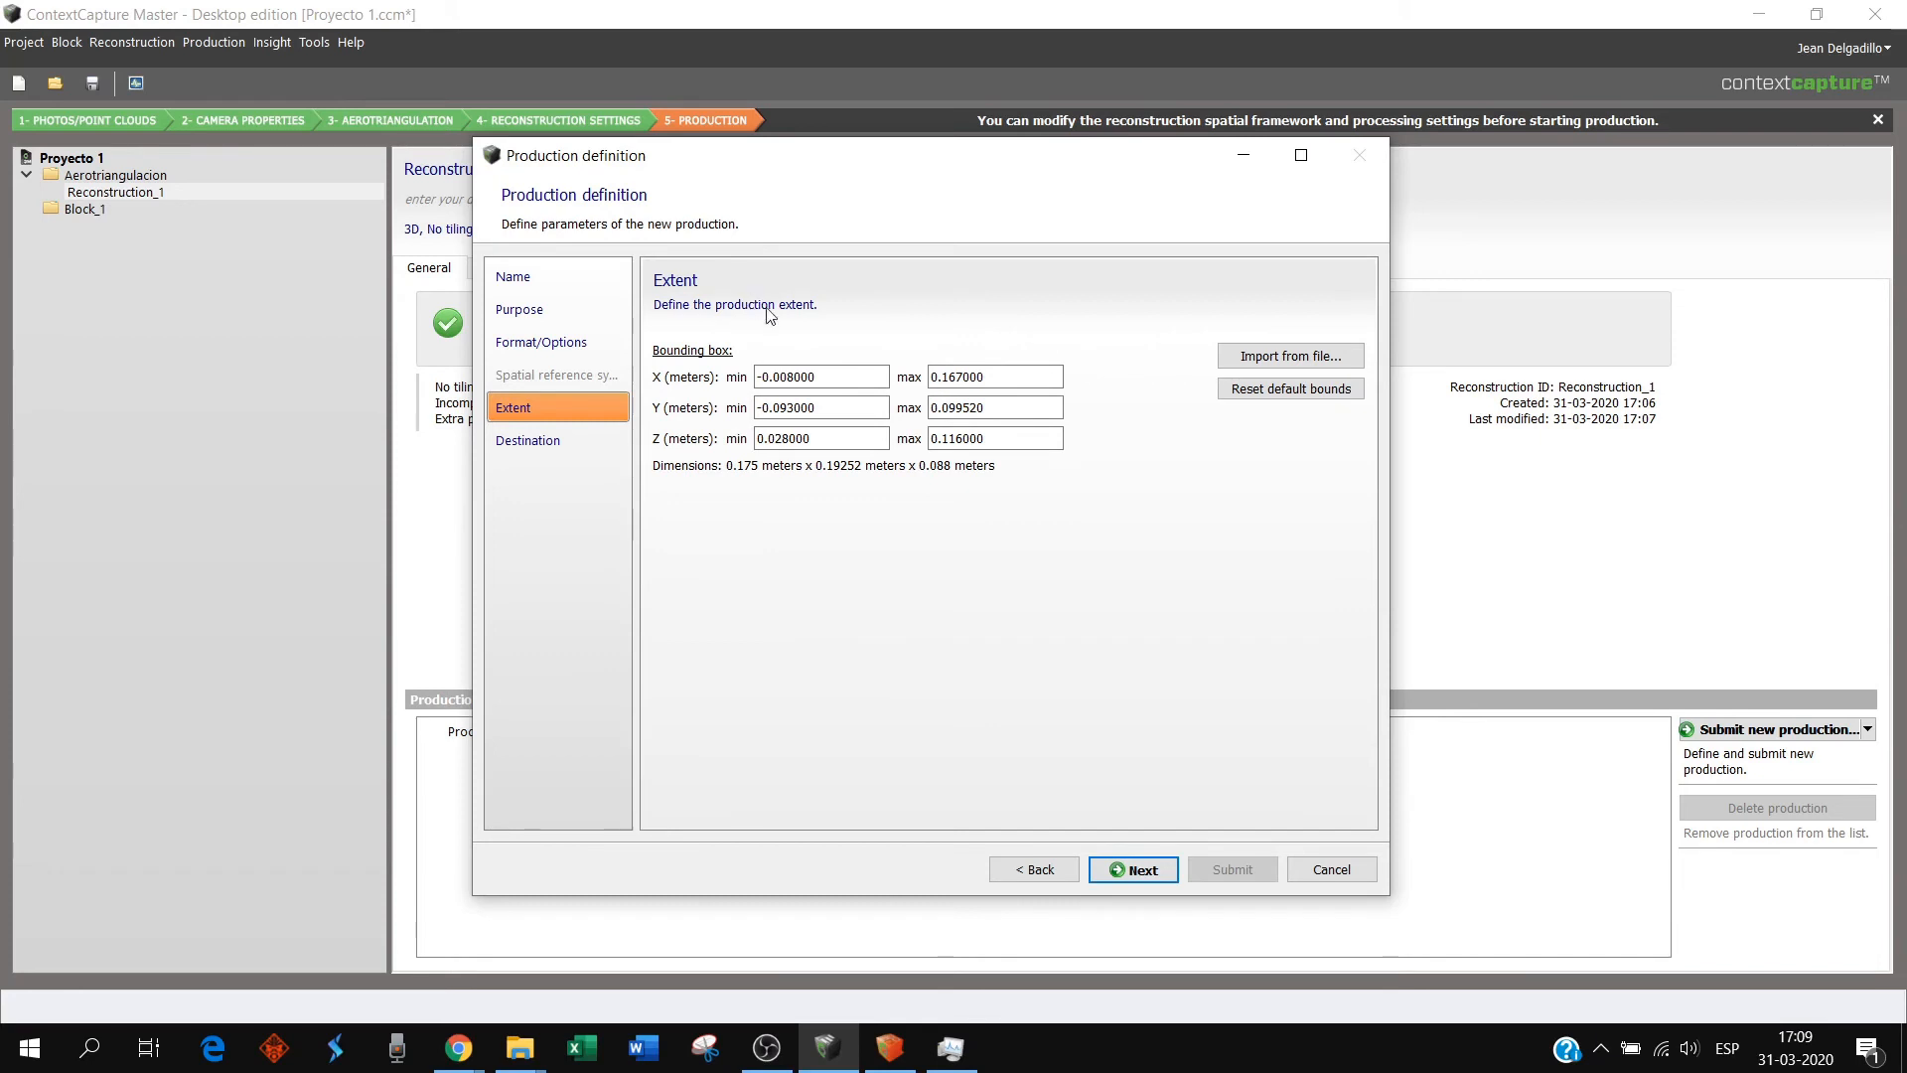
{"action": "left_click", "coordinate": [1150, 871]}
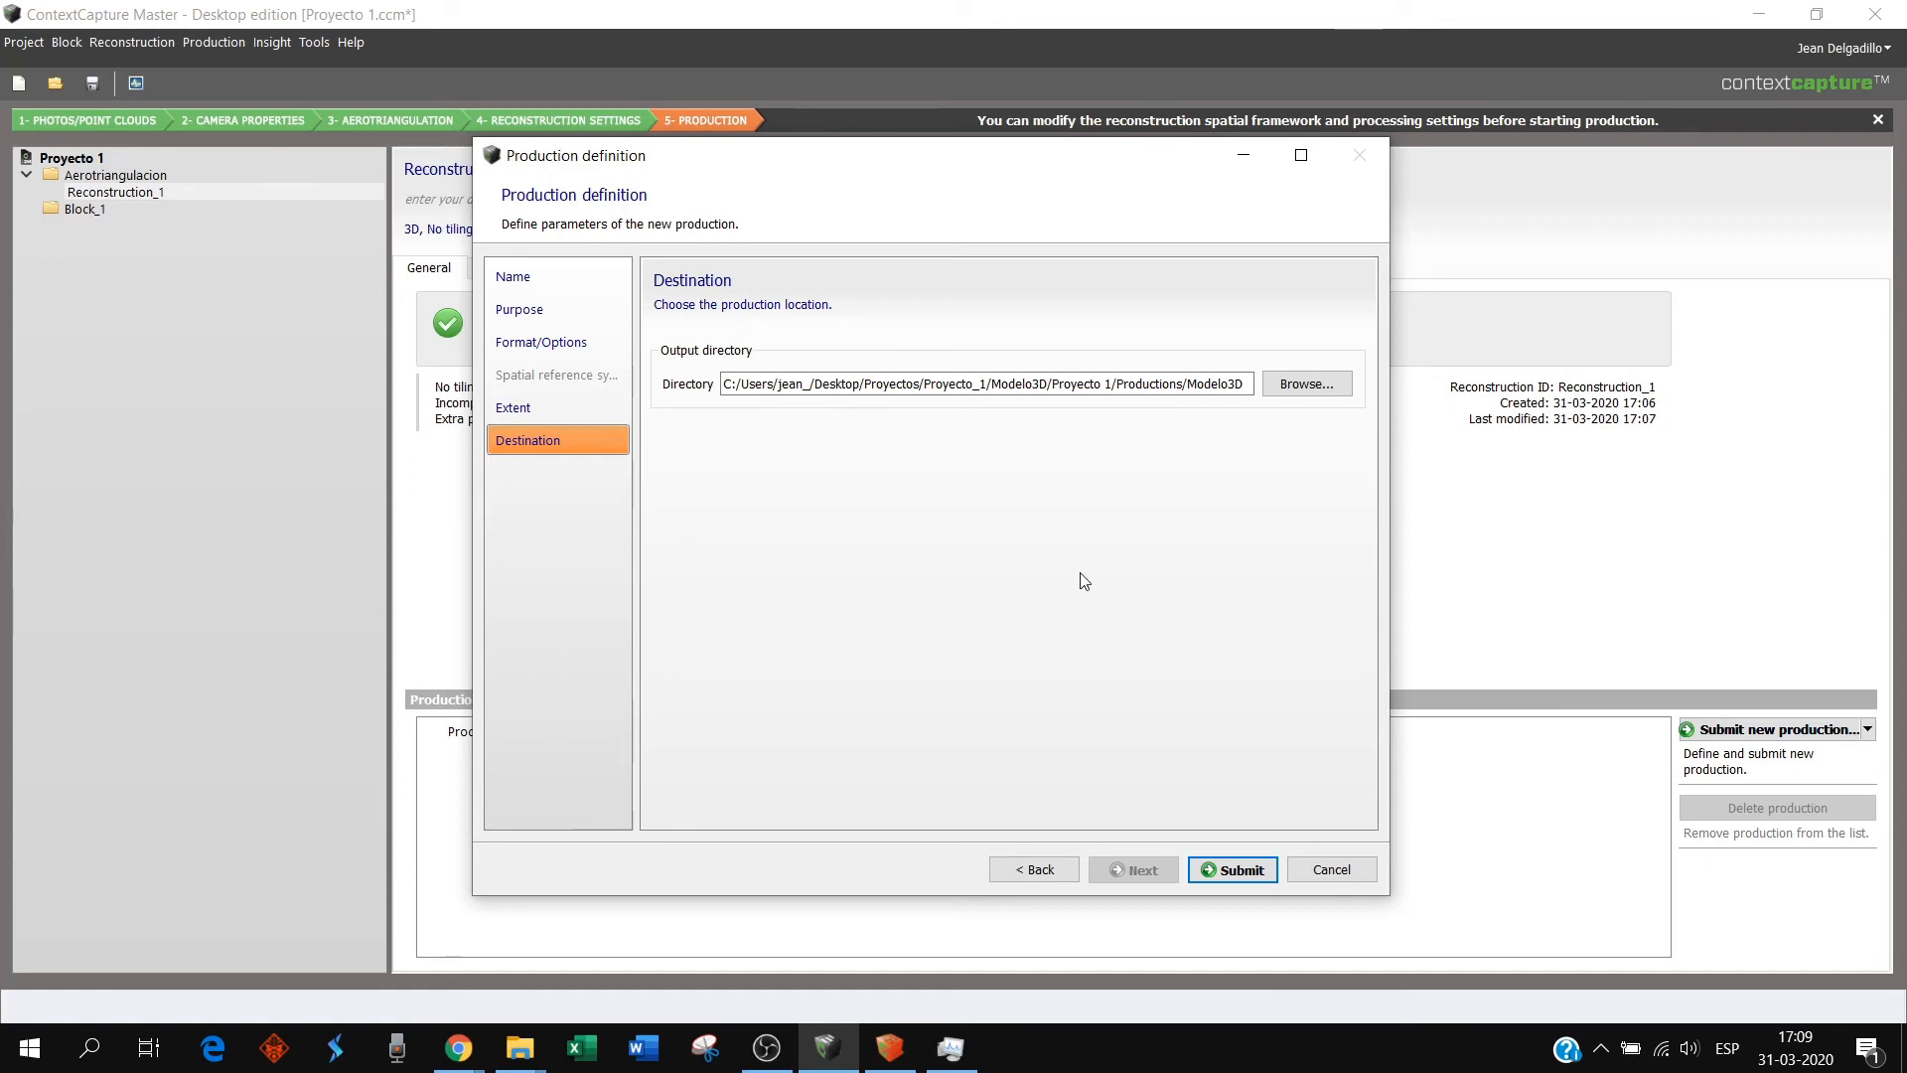
{"action": "left_click", "coordinate": [1236, 871]}
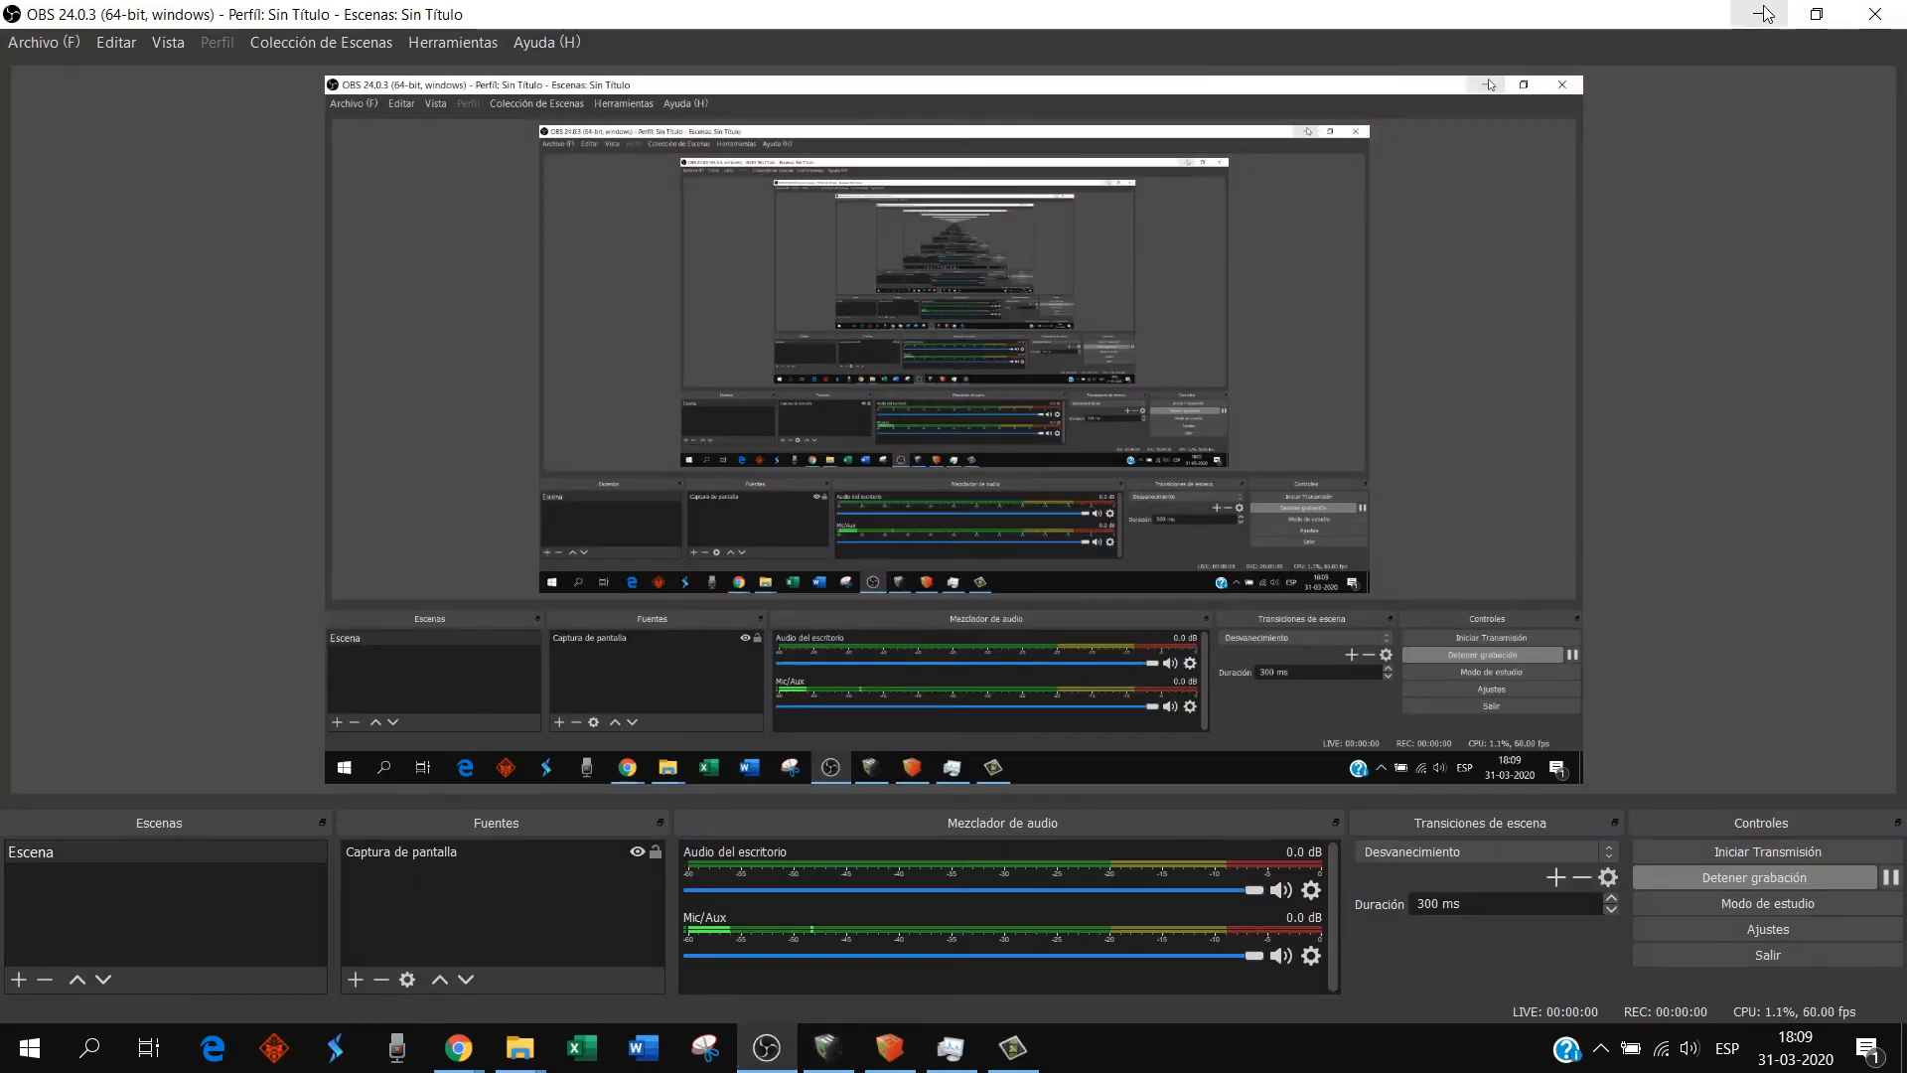
- Return to the project in ContextCapture Master, review the Modelo3D production's properties and open its 3D view
{"action": "left_click", "coordinate": [1763, 14]}
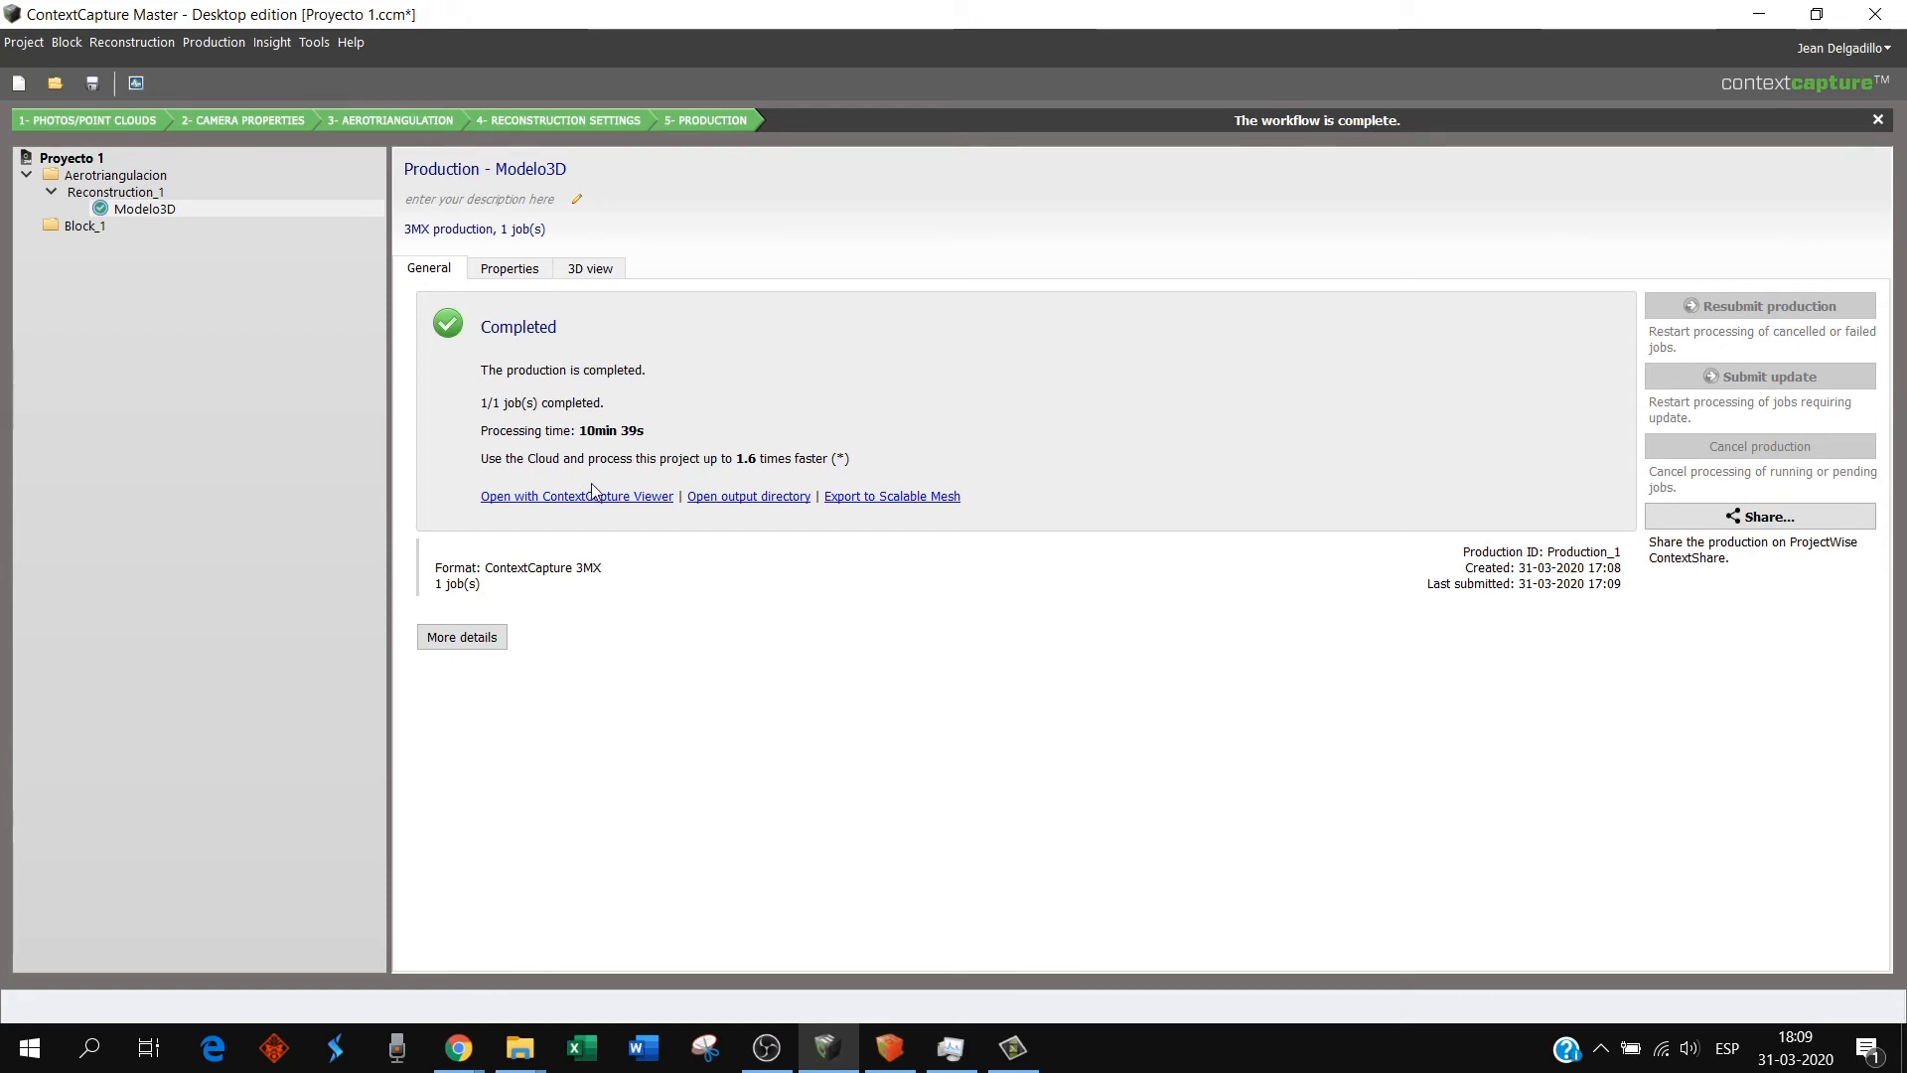
{"action": "mouse_move", "coordinate": [612, 458]}
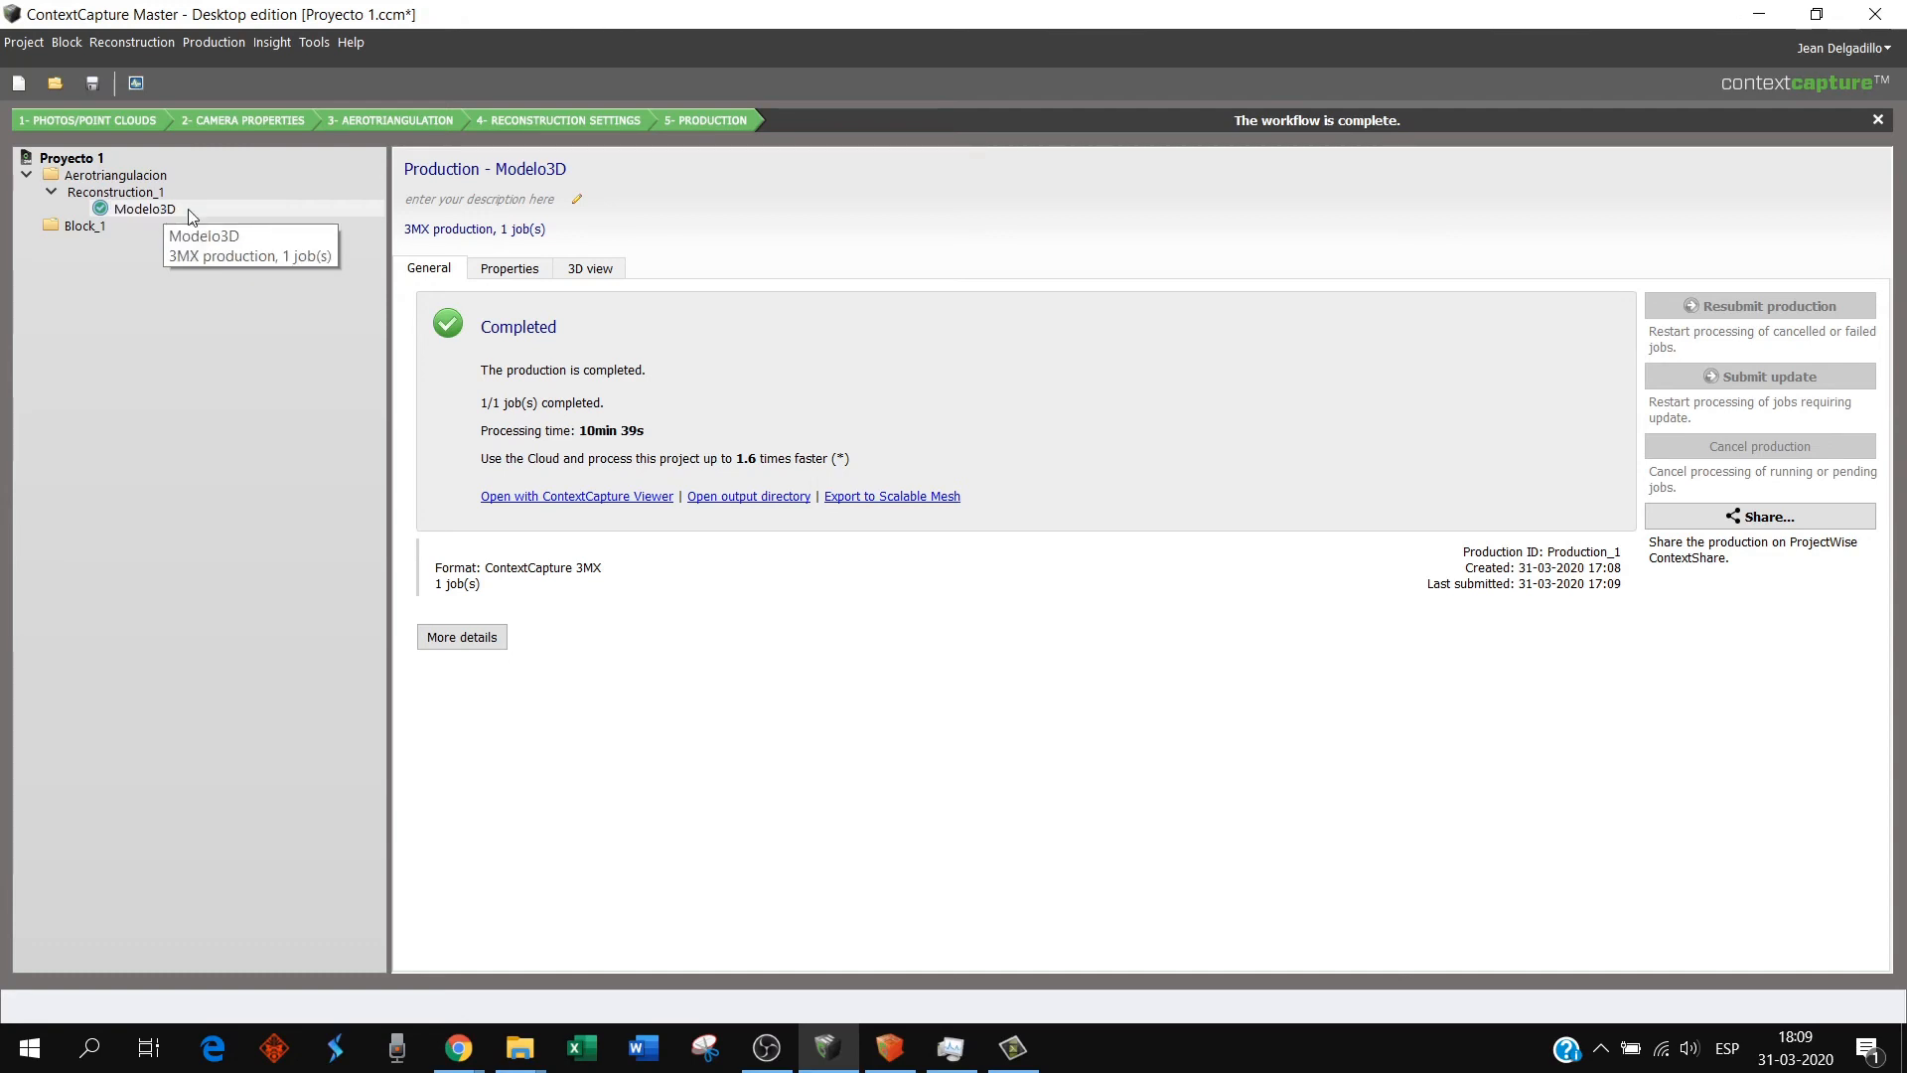
{"action": "left_click", "coordinate": [510, 280]}
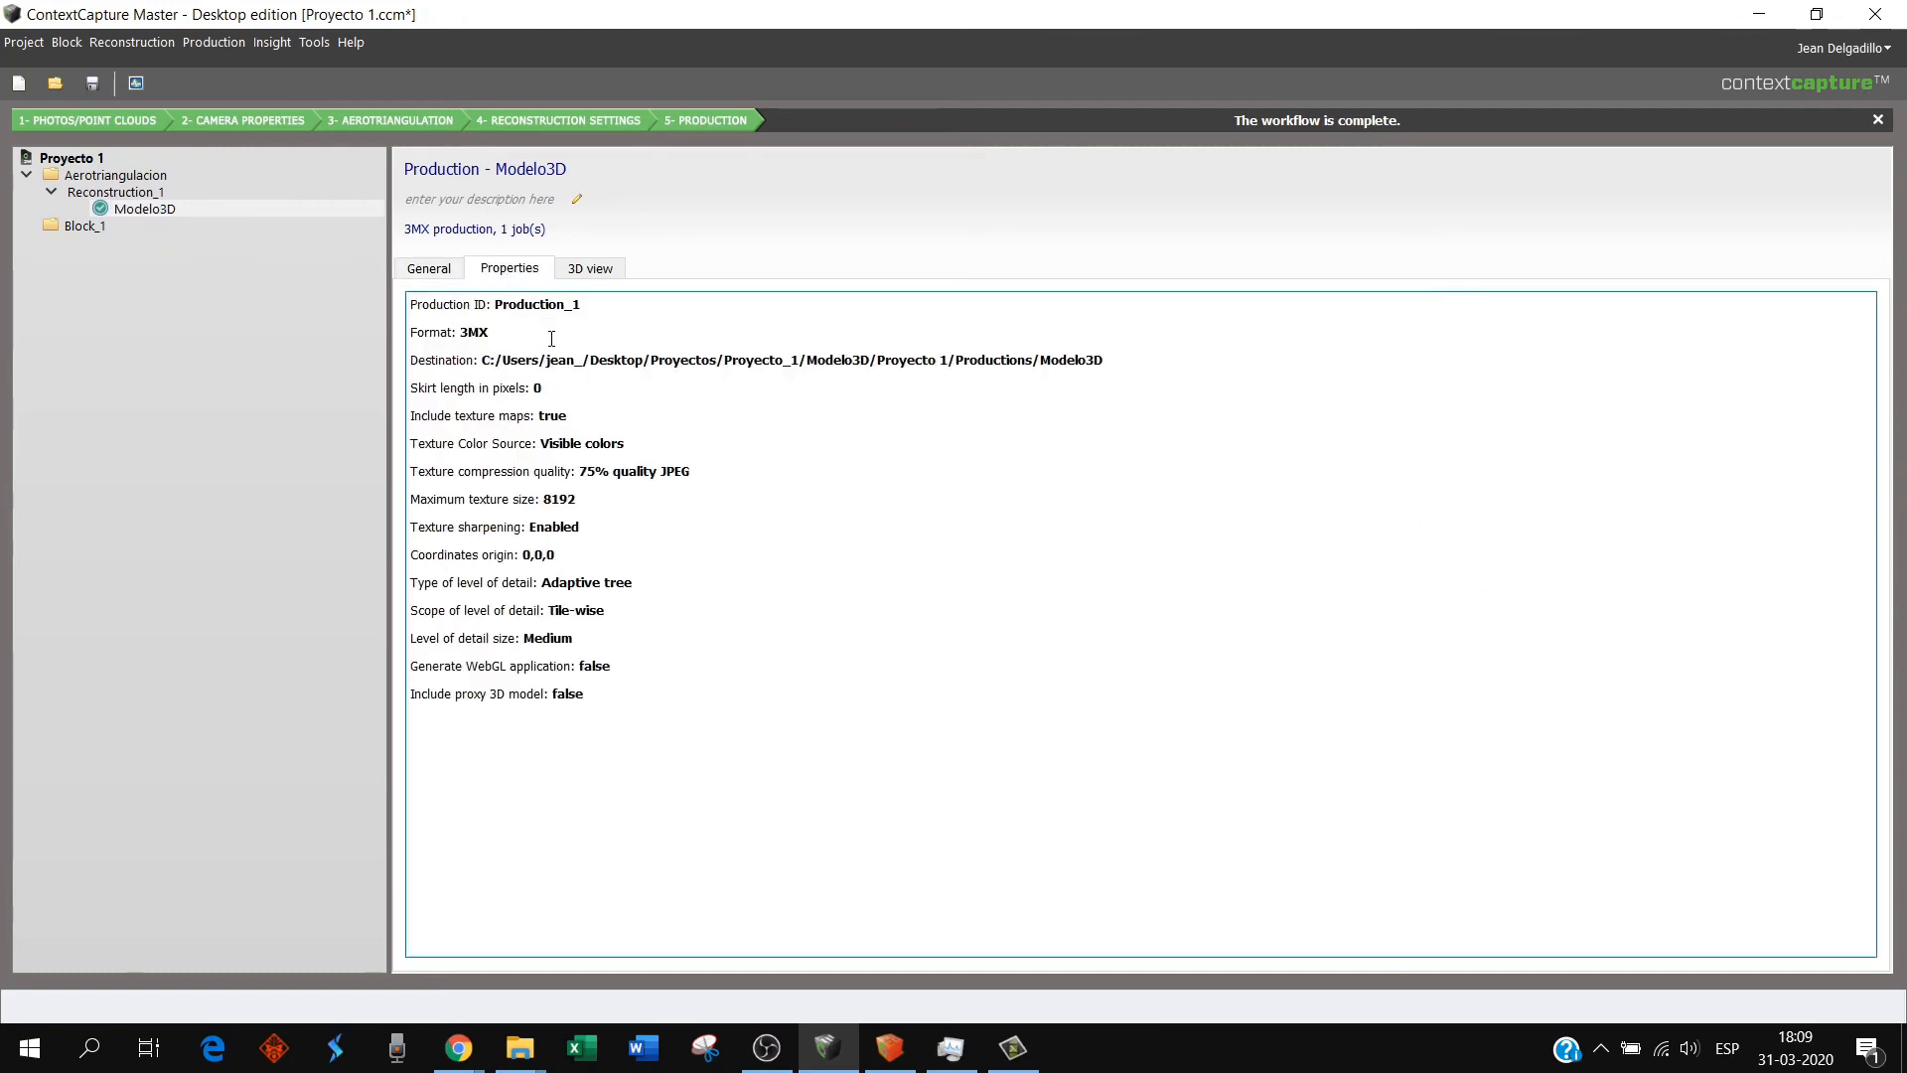
{"action": "left_click", "coordinate": [596, 270]}
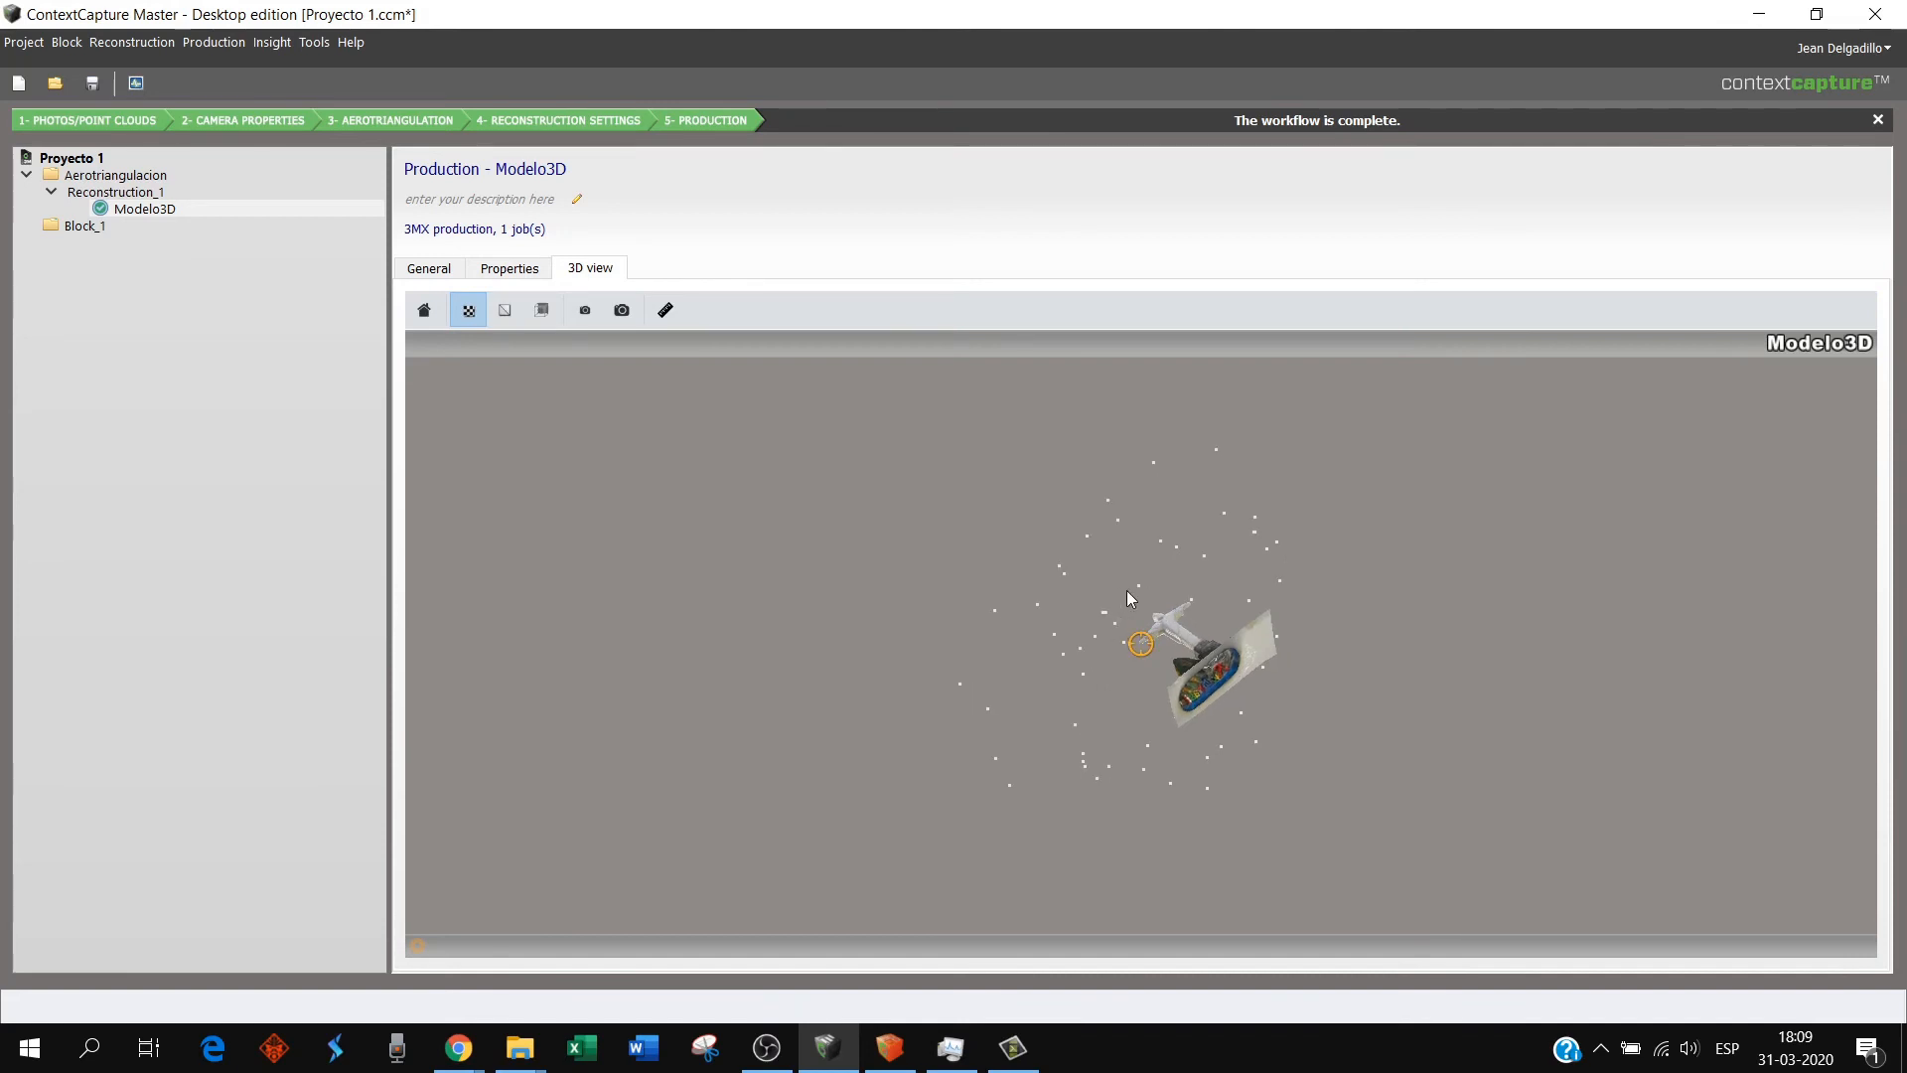
- Examine the textured 3D model among its camera positions, bringing it upright and viewing the statue's upper body up close
{"action": "scroll", "coordinate": [1141, 642], "scroll_direction": "up", "scroll_amount": 3}
{"action": "scroll", "coordinate": [1204, 672], "scroll_direction": "up", "scroll_amount": 2}
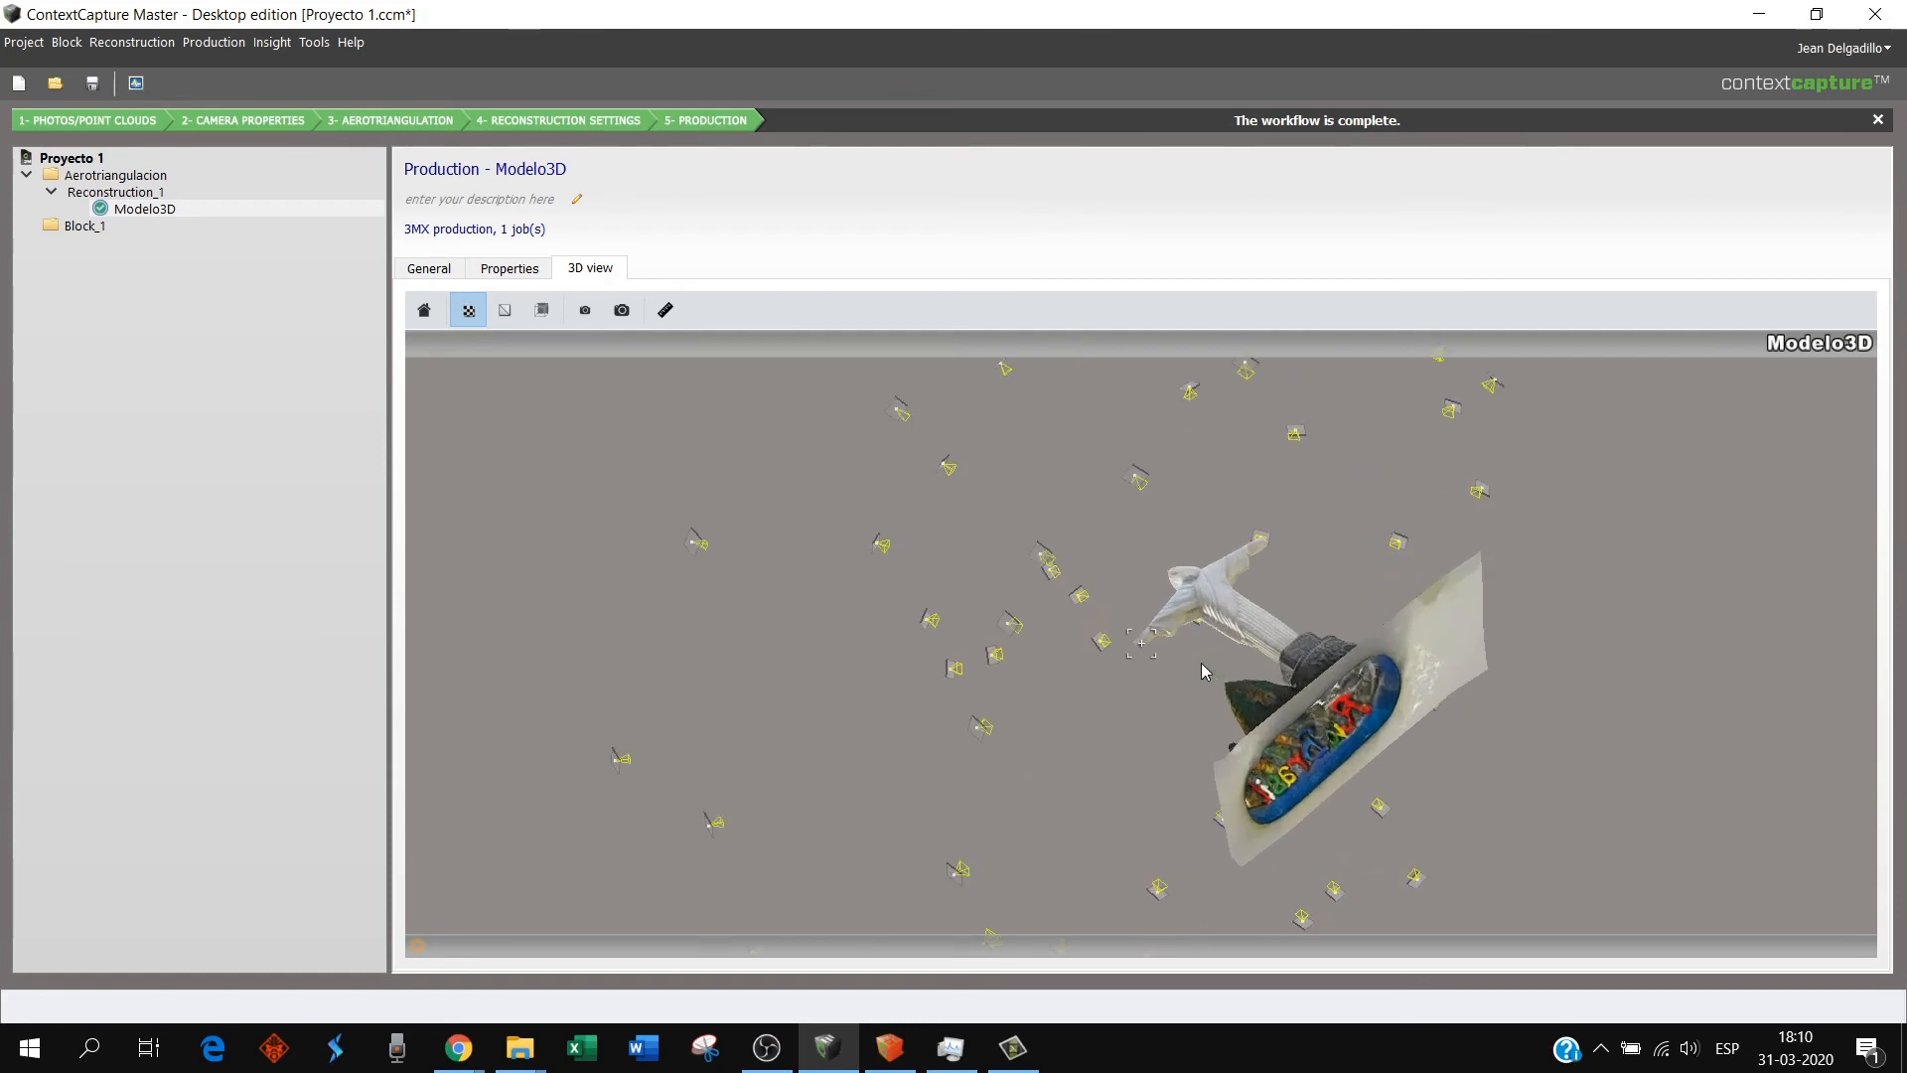
{"action": "left_click_drag", "start_coordinate": [1220, 654], "coordinate": [969, 554]}
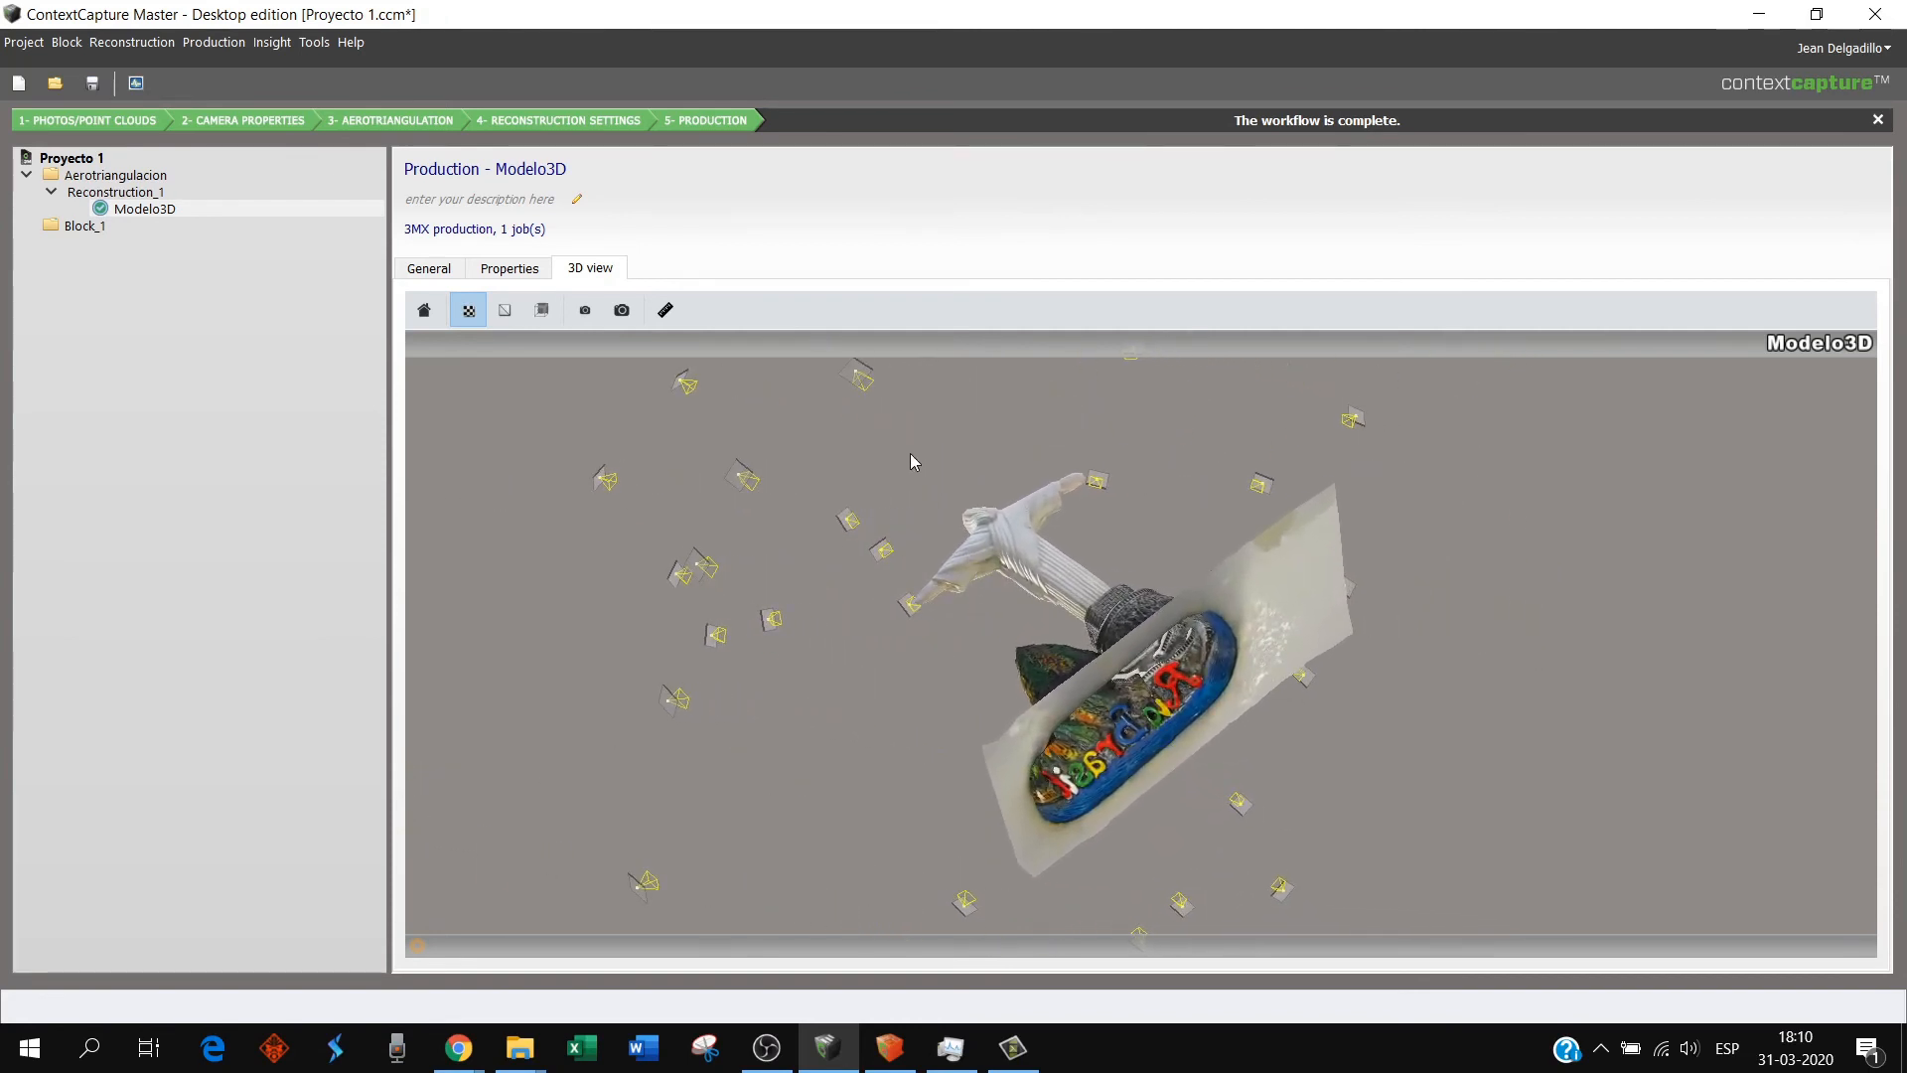
{"action": "left_click_drag", "start_coordinate": [912, 460], "coordinate": [1210, 627]}
{"action": "right_click_drag", "start_coordinate": [1193, 600], "coordinate": [1153, 649]}
{"action": "scroll", "coordinate": [1153, 648], "scroll_direction": "up", "scroll_amount": 7}
{"action": "middle_click_drag", "start_coordinate": [1152, 658], "coordinate": [1048, 422]}
{"action": "scroll", "coordinate": [1188, 674], "scroll_direction": "down", "scroll_amount": 5}
{"action": "left_click_drag", "start_coordinate": [1303, 681], "coordinate": [1420, 717]}
{"action": "mouse_move", "coordinate": [1172, 526]}
{"action": "left_mouse_down"}
{"action": "mouse_move", "coordinate": [1164, 568]}
{"action": "mouse_move", "coordinate": [1164, 538]}
{"action": "left_mouse_up"}
{"action": "middle_click_drag", "start_coordinate": [1163, 539], "coordinate": [1179, 782]}
{"action": "middle_click_drag", "start_coordinate": [1110, 461], "coordinate": [1138, 709]}
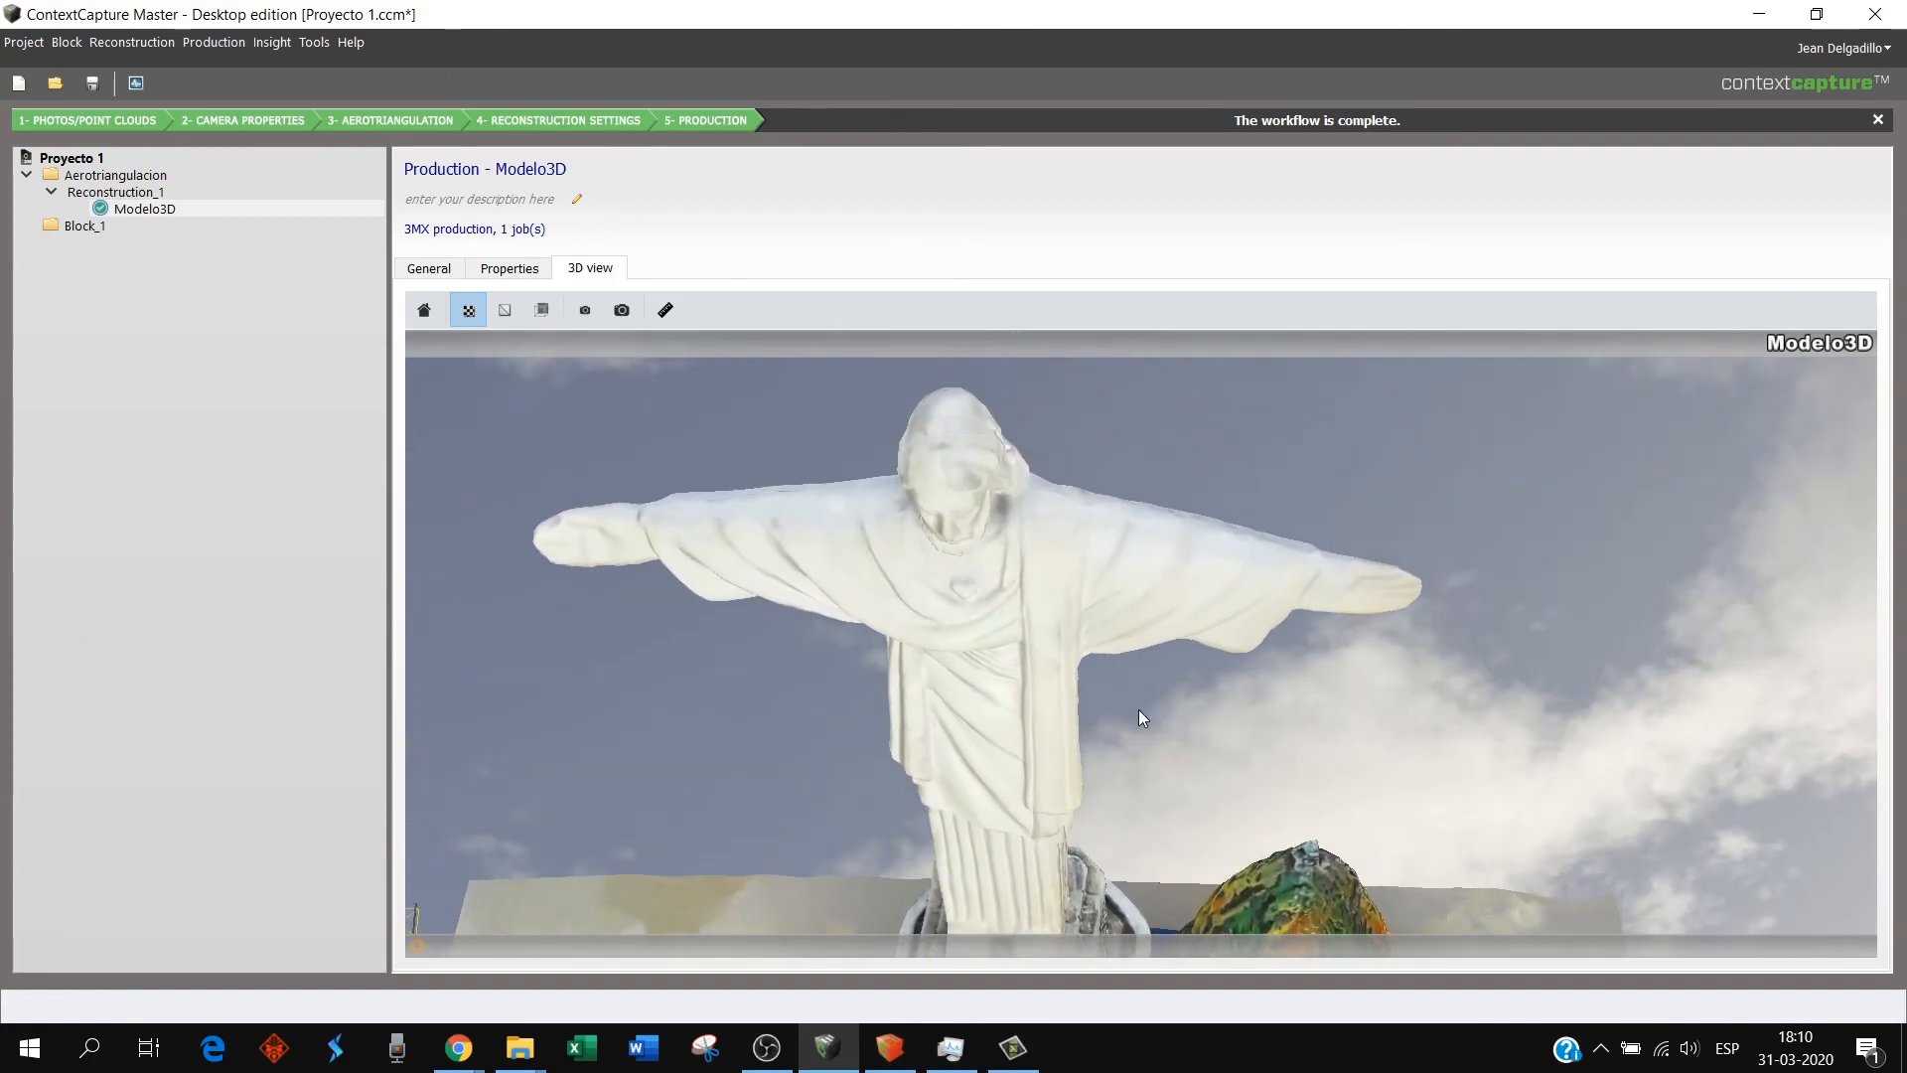
- Examine the textured statue, its Rio Brasil base and the painted hills from the front and from above
{"action": "scroll", "coordinate": [1138, 713], "scroll_direction": "down", "scroll_amount": 1}
{"action": "scroll", "coordinate": [1138, 715], "scroll_direction": "down", "scroll_amount": 5}
{"action": "left_click_drag", "start_coordinate": [1138, 715], "coordinate": [1098, 678]}
{"action": "scroll", "coordinate": [1099, 679], "scroll_direction": "down", "scroll_amount": 2}
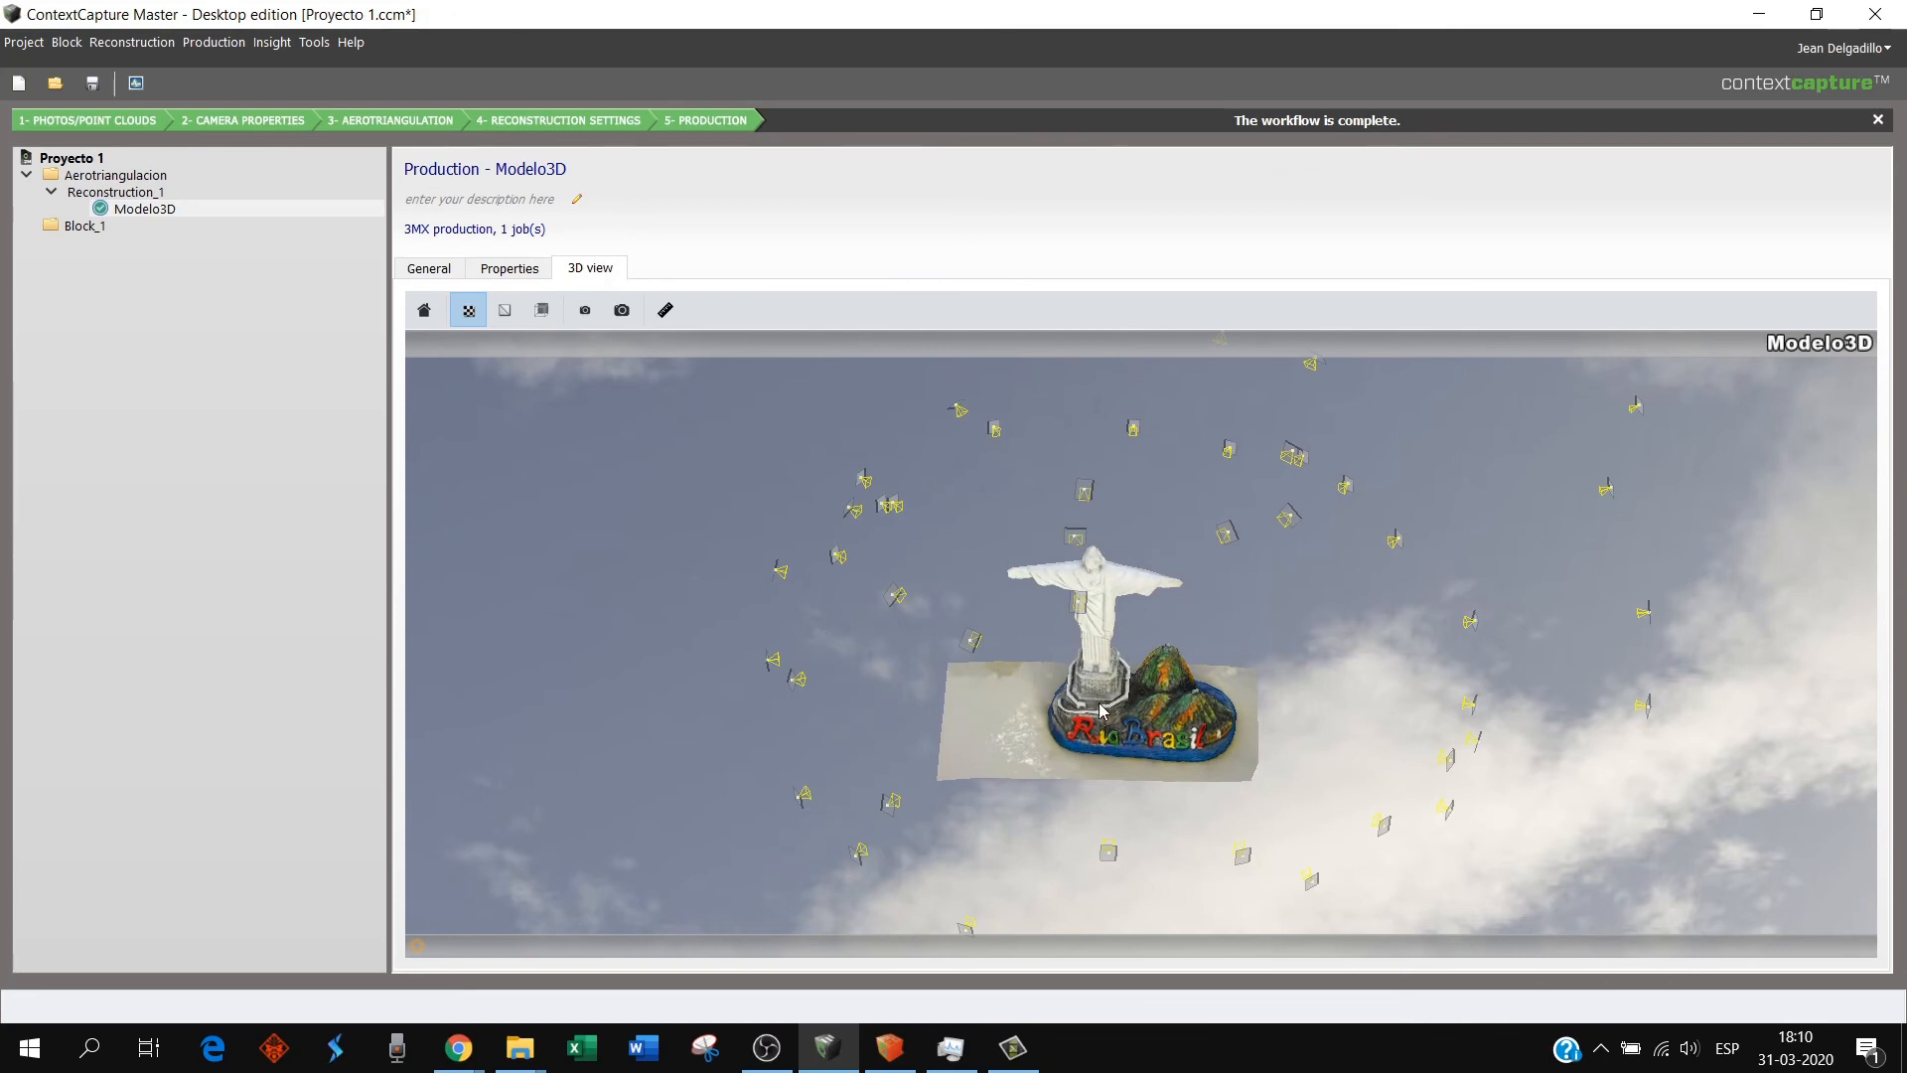
{"action": "scroll", "coordinate": [1093, 701], "scroll_direction": "down", "scroll_amount": 1}
{"action": "scroll", "coordinate": [1093, 707], "scroll_direction": "up", "scroll_amount": 4}
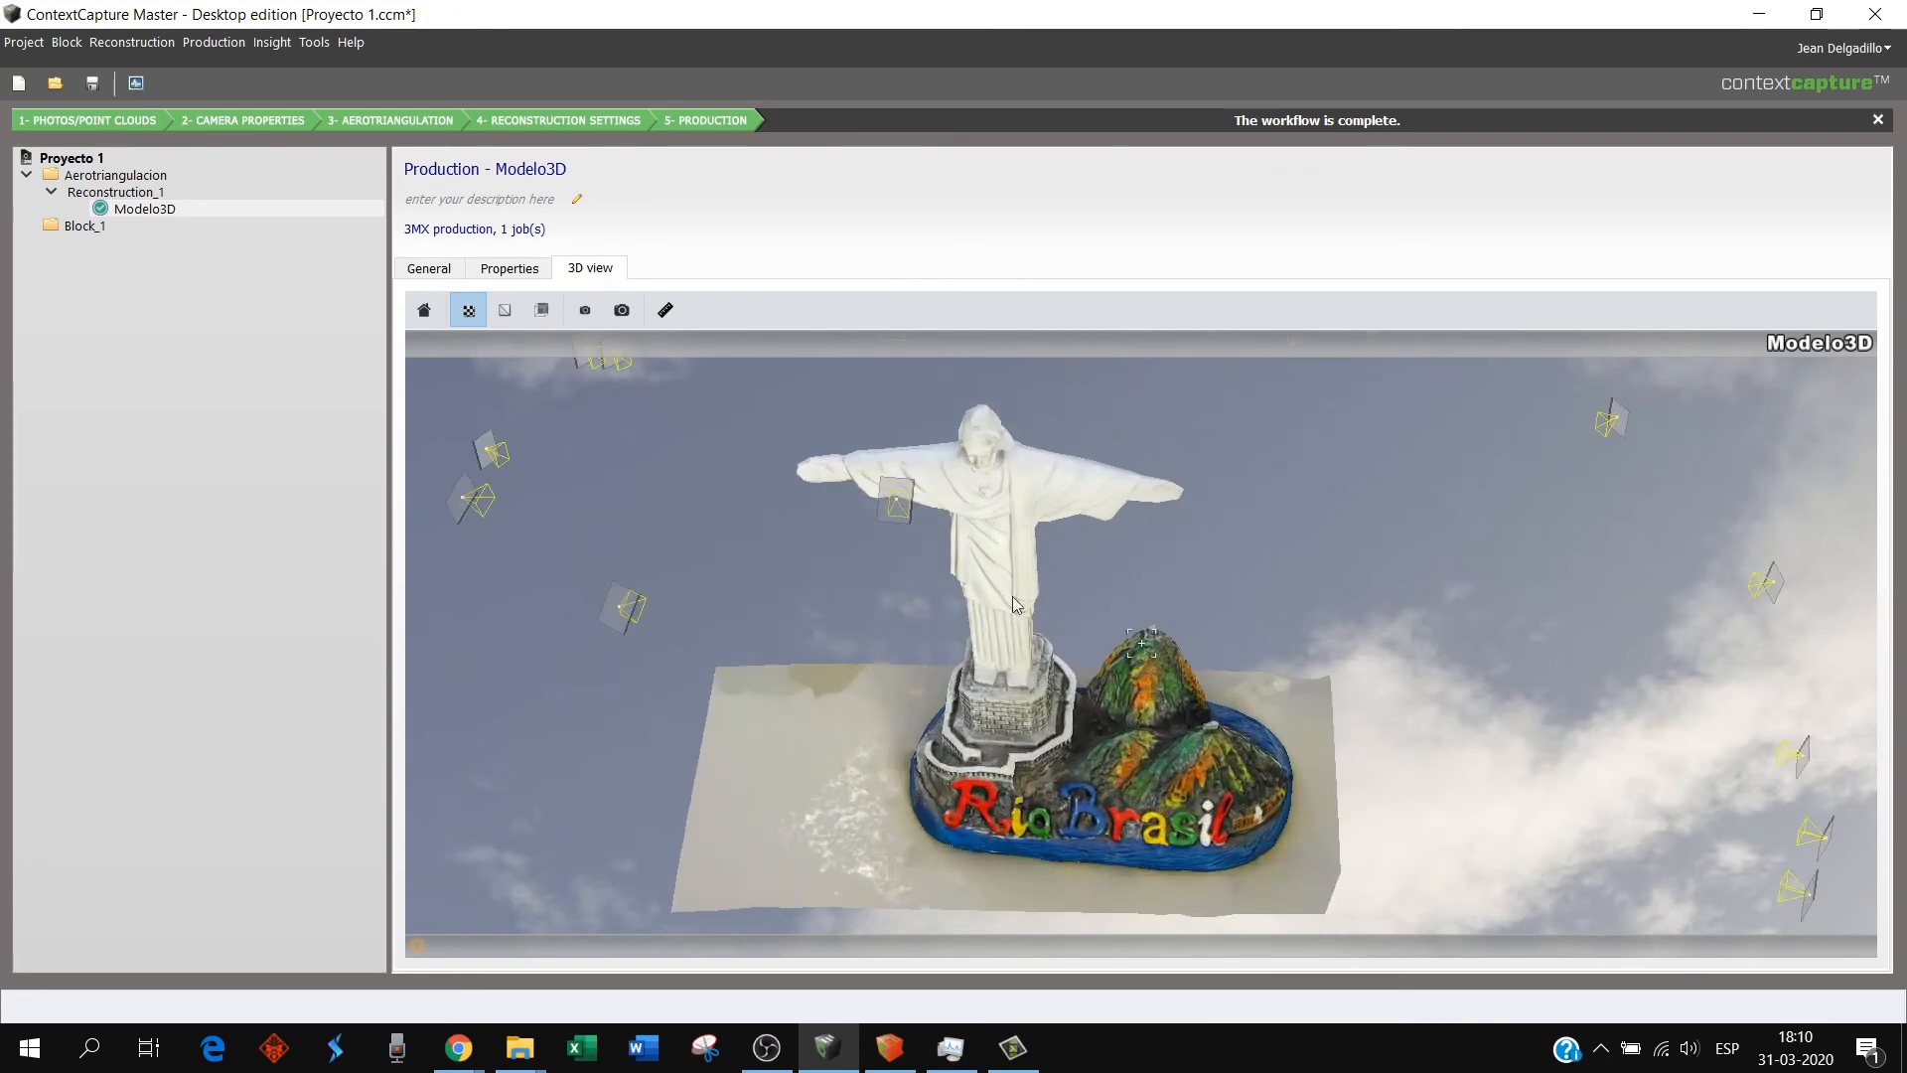
{"action": "scroll", "coordinate": [1012, 596], "scroll_direction": "up", "scroll_amount": 2}
{"action": "left_click_drag", "start_coordinate": [1126, 782], "coordinate": [1140, 638]}
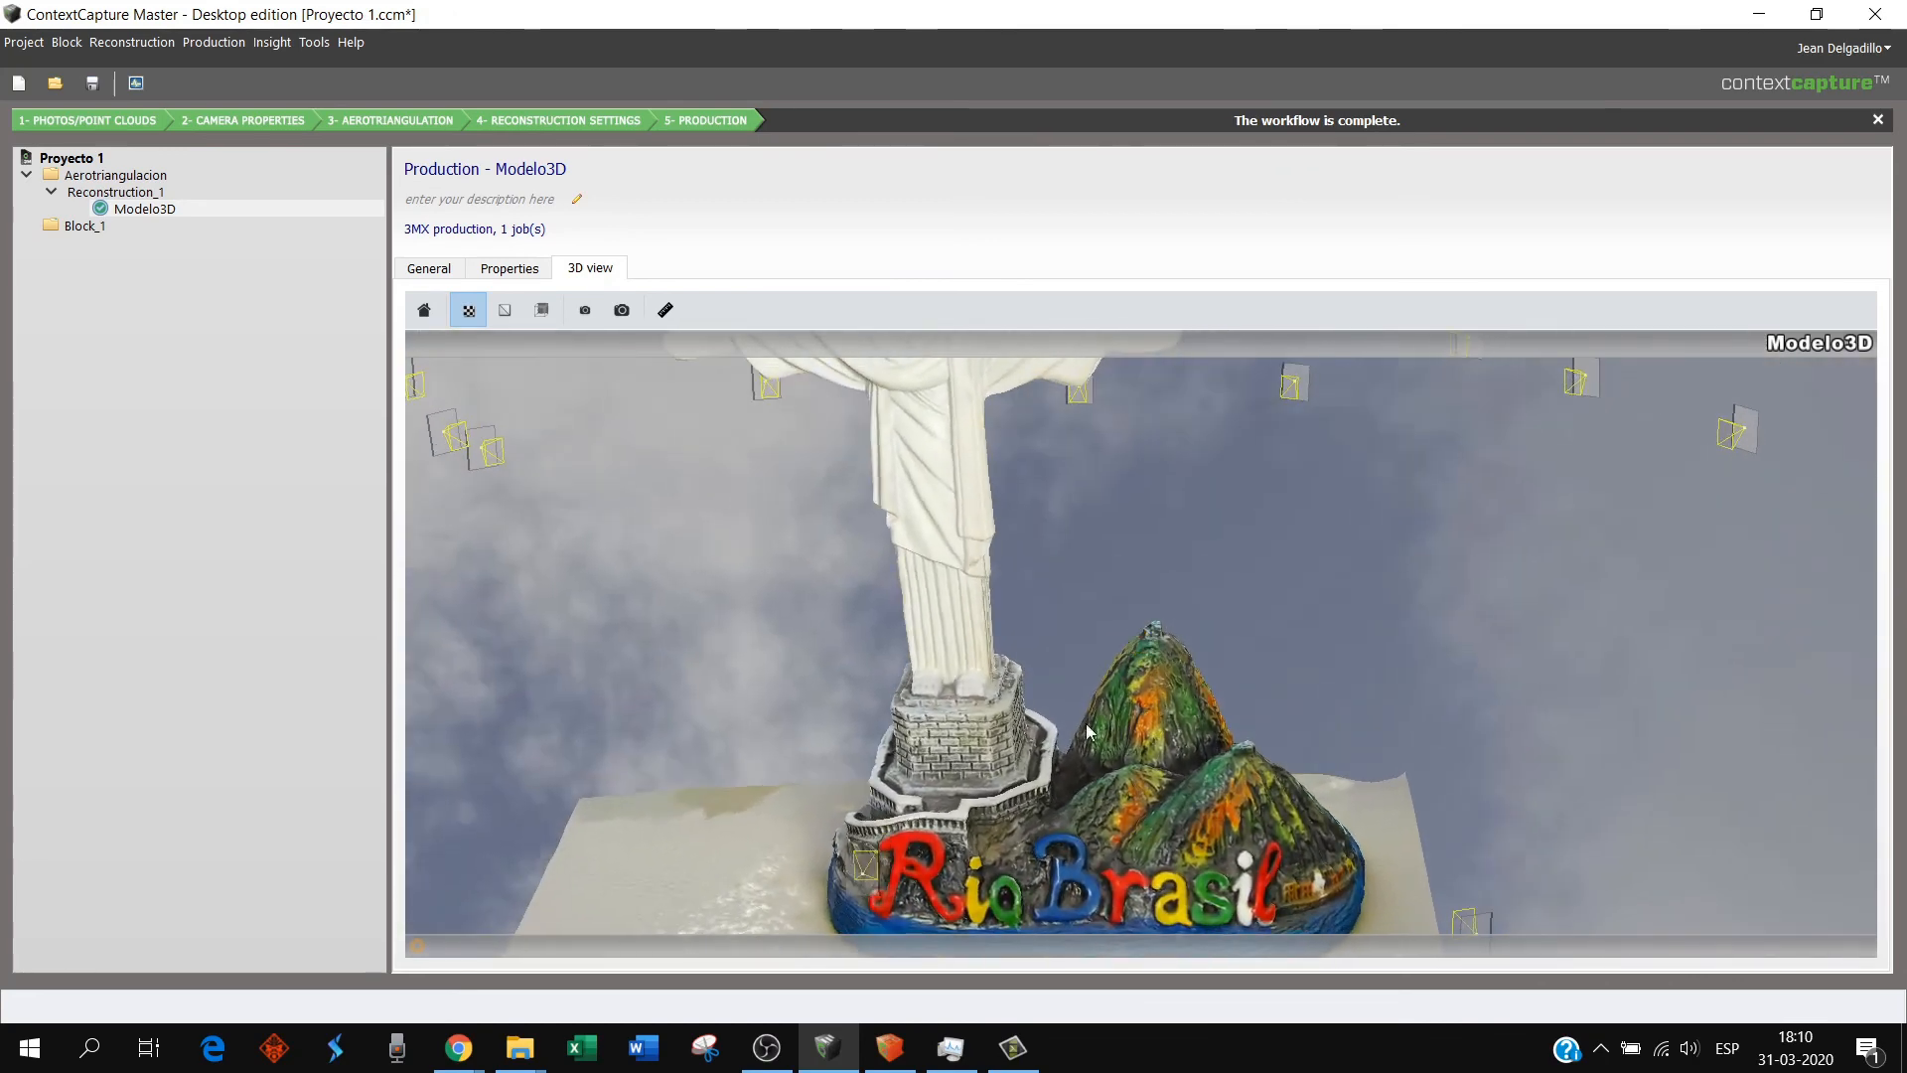
{"action": "left_click_drag", "start_coordinate": [1041, 809], "coordinate": [1030, 839]}
{"action": "left_click_drag", "start_coordinate": [1166, 837], "coordinate": [1198, 694]}
{"action": "left_click_drag", "start_coordinate": [881, 816], "coordinate": [908, 564]}
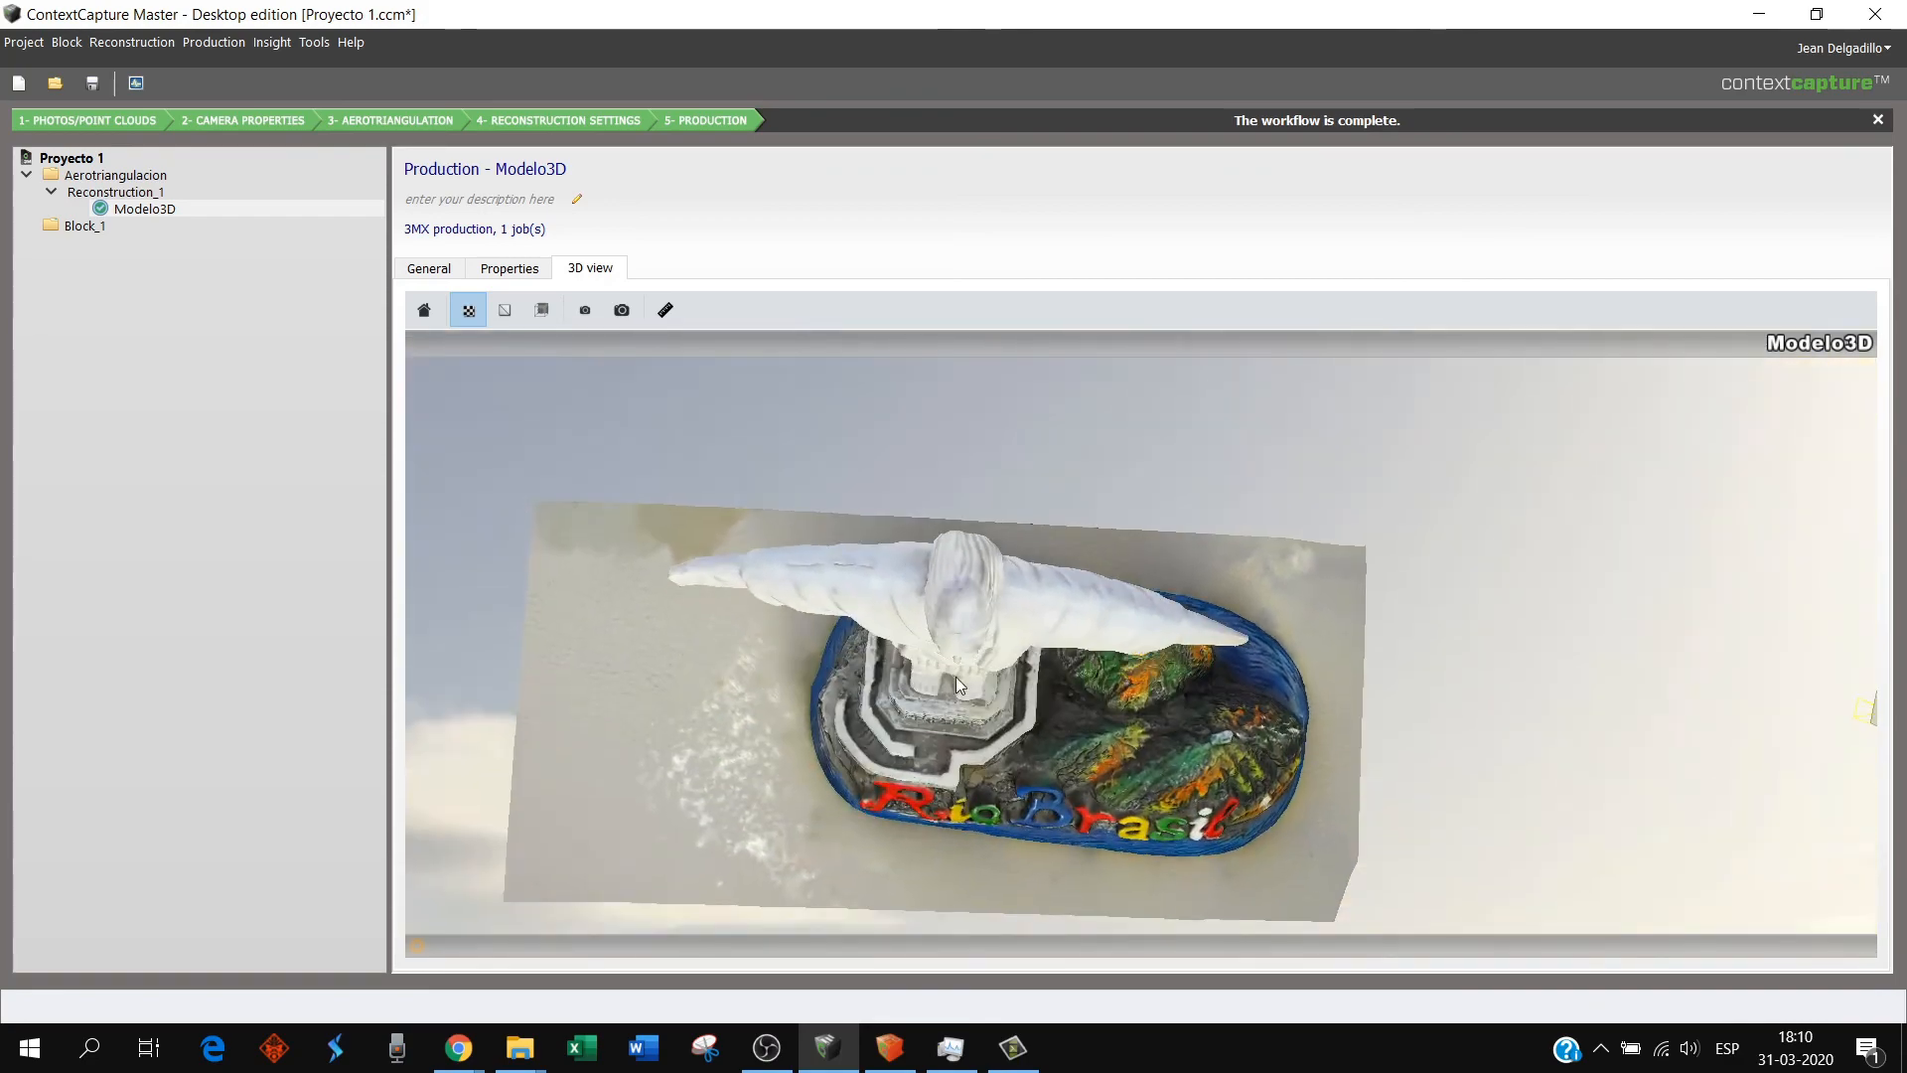
{"action": "left_click_drag", "start_coordinate": [953, 679], "coordinate": [902, 513]}
{"action": "left_click_drag", "start_coordinate": [1007, 710], "coordinate": [1009, 637]}
{"action": "scroll", "coordinate": [1029, 704], "scroll_direction": "down", "scroll_amount": 5}
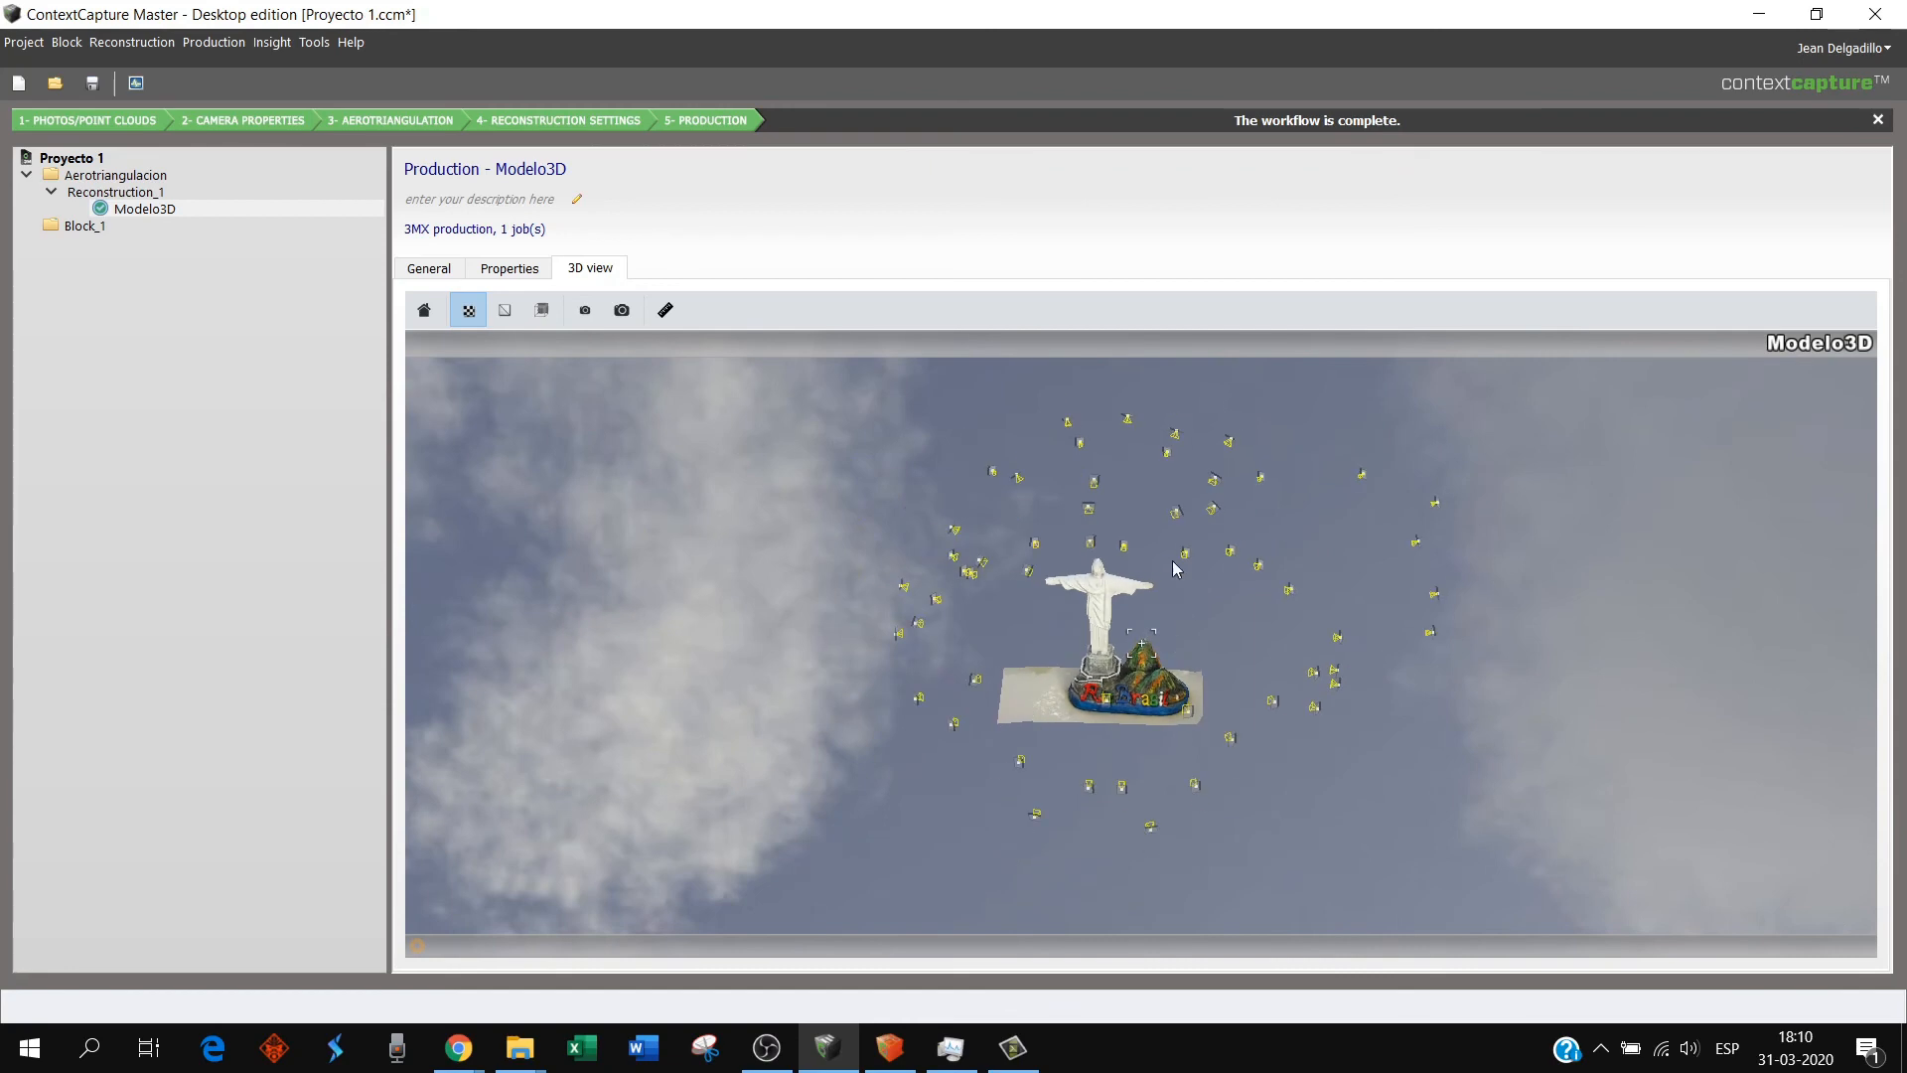
{"action": "scroll", "coordinate": [1142, 635], "scroll_direction": "up", "scroll_amount": 3}
{"action": "scroll", "coordinate": [1143, 635], "scroll_direction": "up", "scroll_amount": 3}
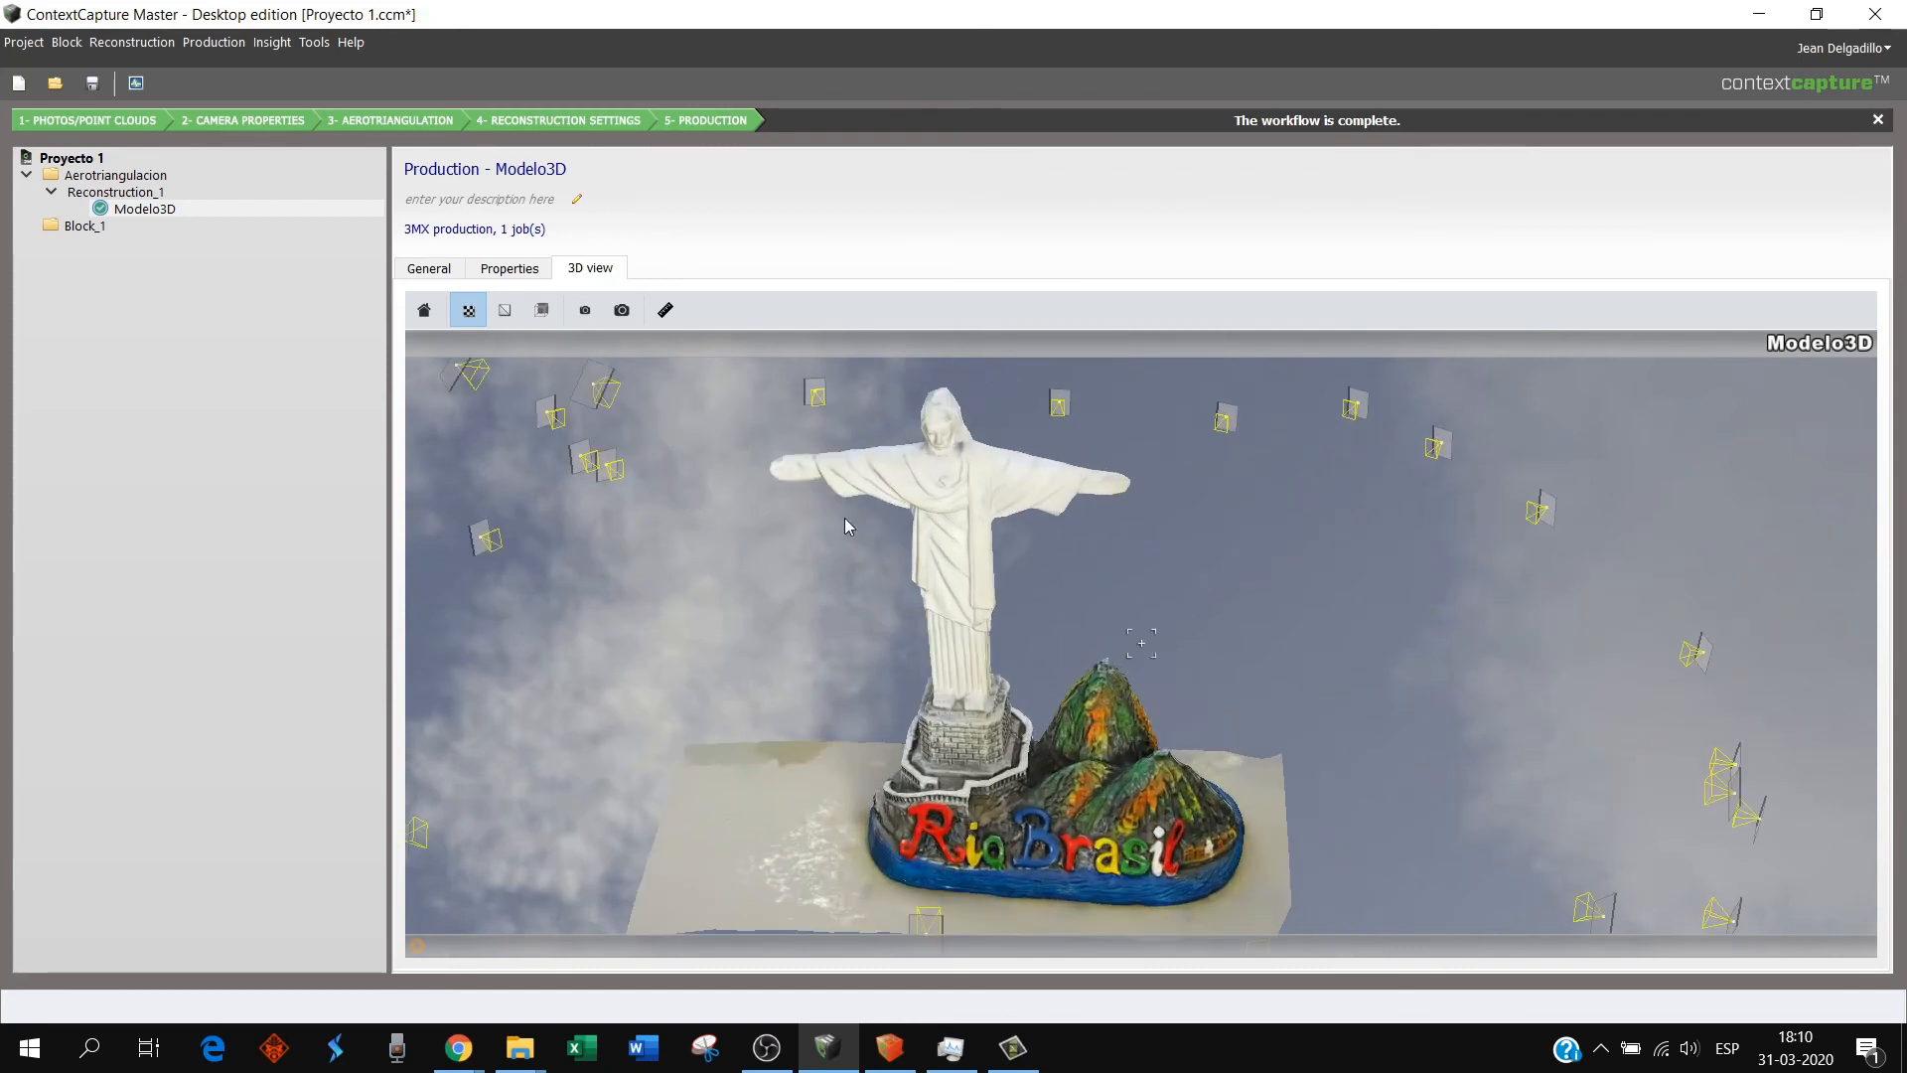
- Turn off the model's texture and inspect the plain shaded mesh of the statue, pedestal and base lettering
{"action": "left_click", "coordinate": [467, 311]}
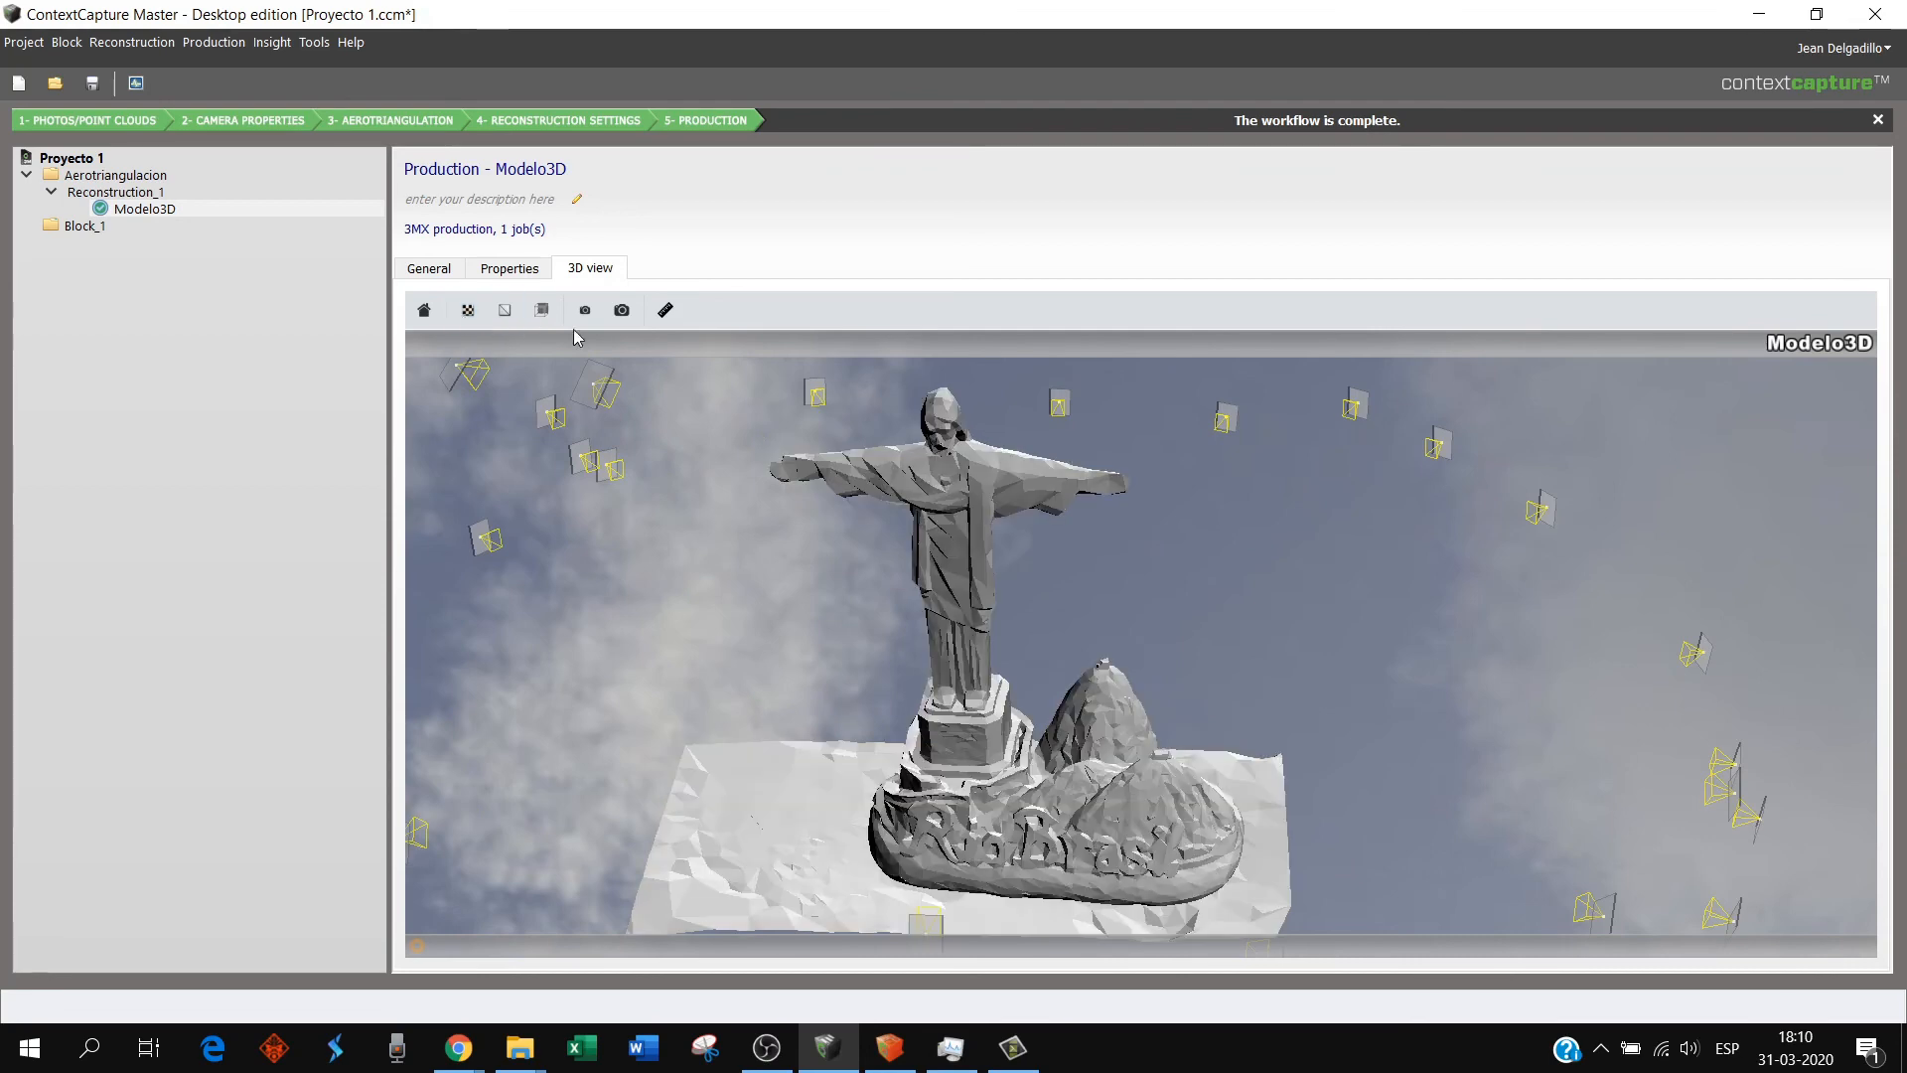
{"action": "scroll", "coordinate": [981, 594], "scroll_direction": "up", "scroll_amount": 3}
{"action": "left_click_drag", "start_coordinate": [980, 587], "coordinate": [1065, 832]}
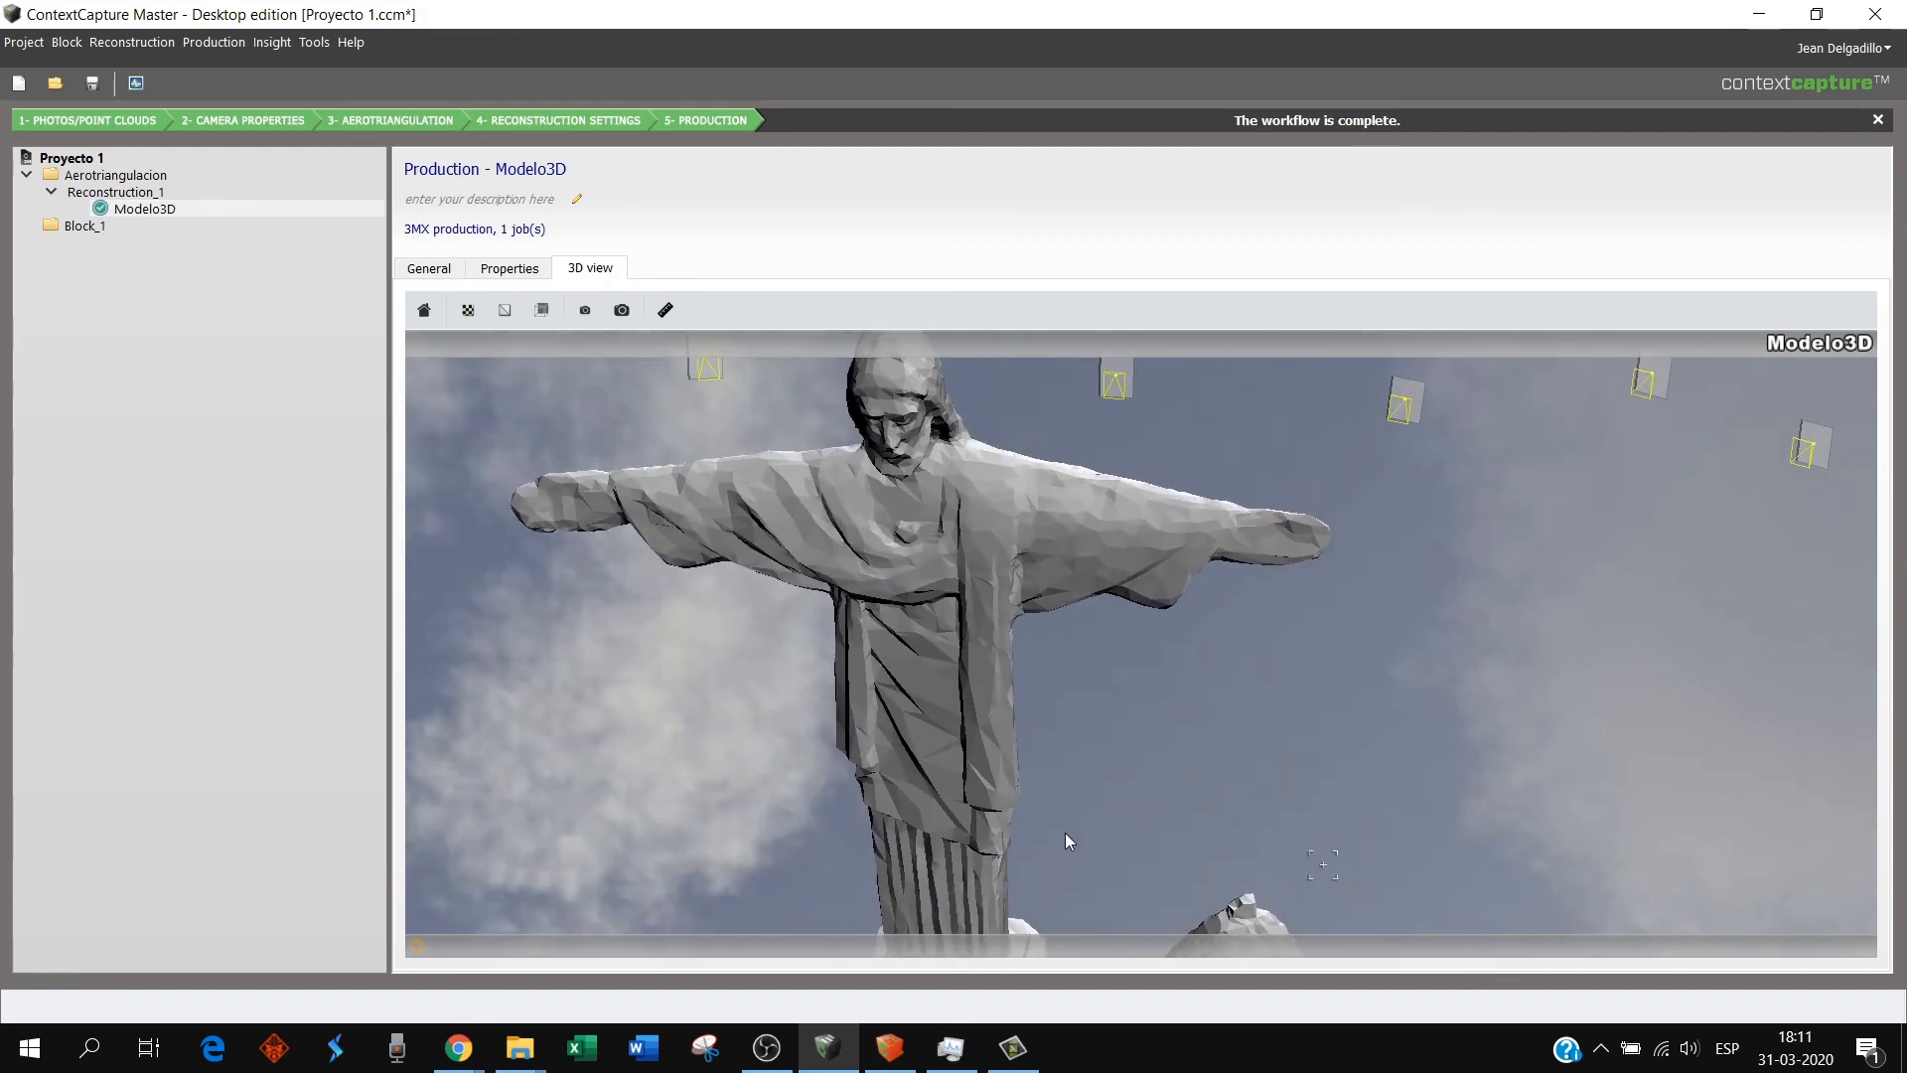
{"action": "left_click_drag", "start_coordinate": [1005, 757], "coordinate": [1017, 493]}
{"action": "scroll", "coordinate": [1063, 672], "scroll_direction": "down", "scroll_amount": 4}
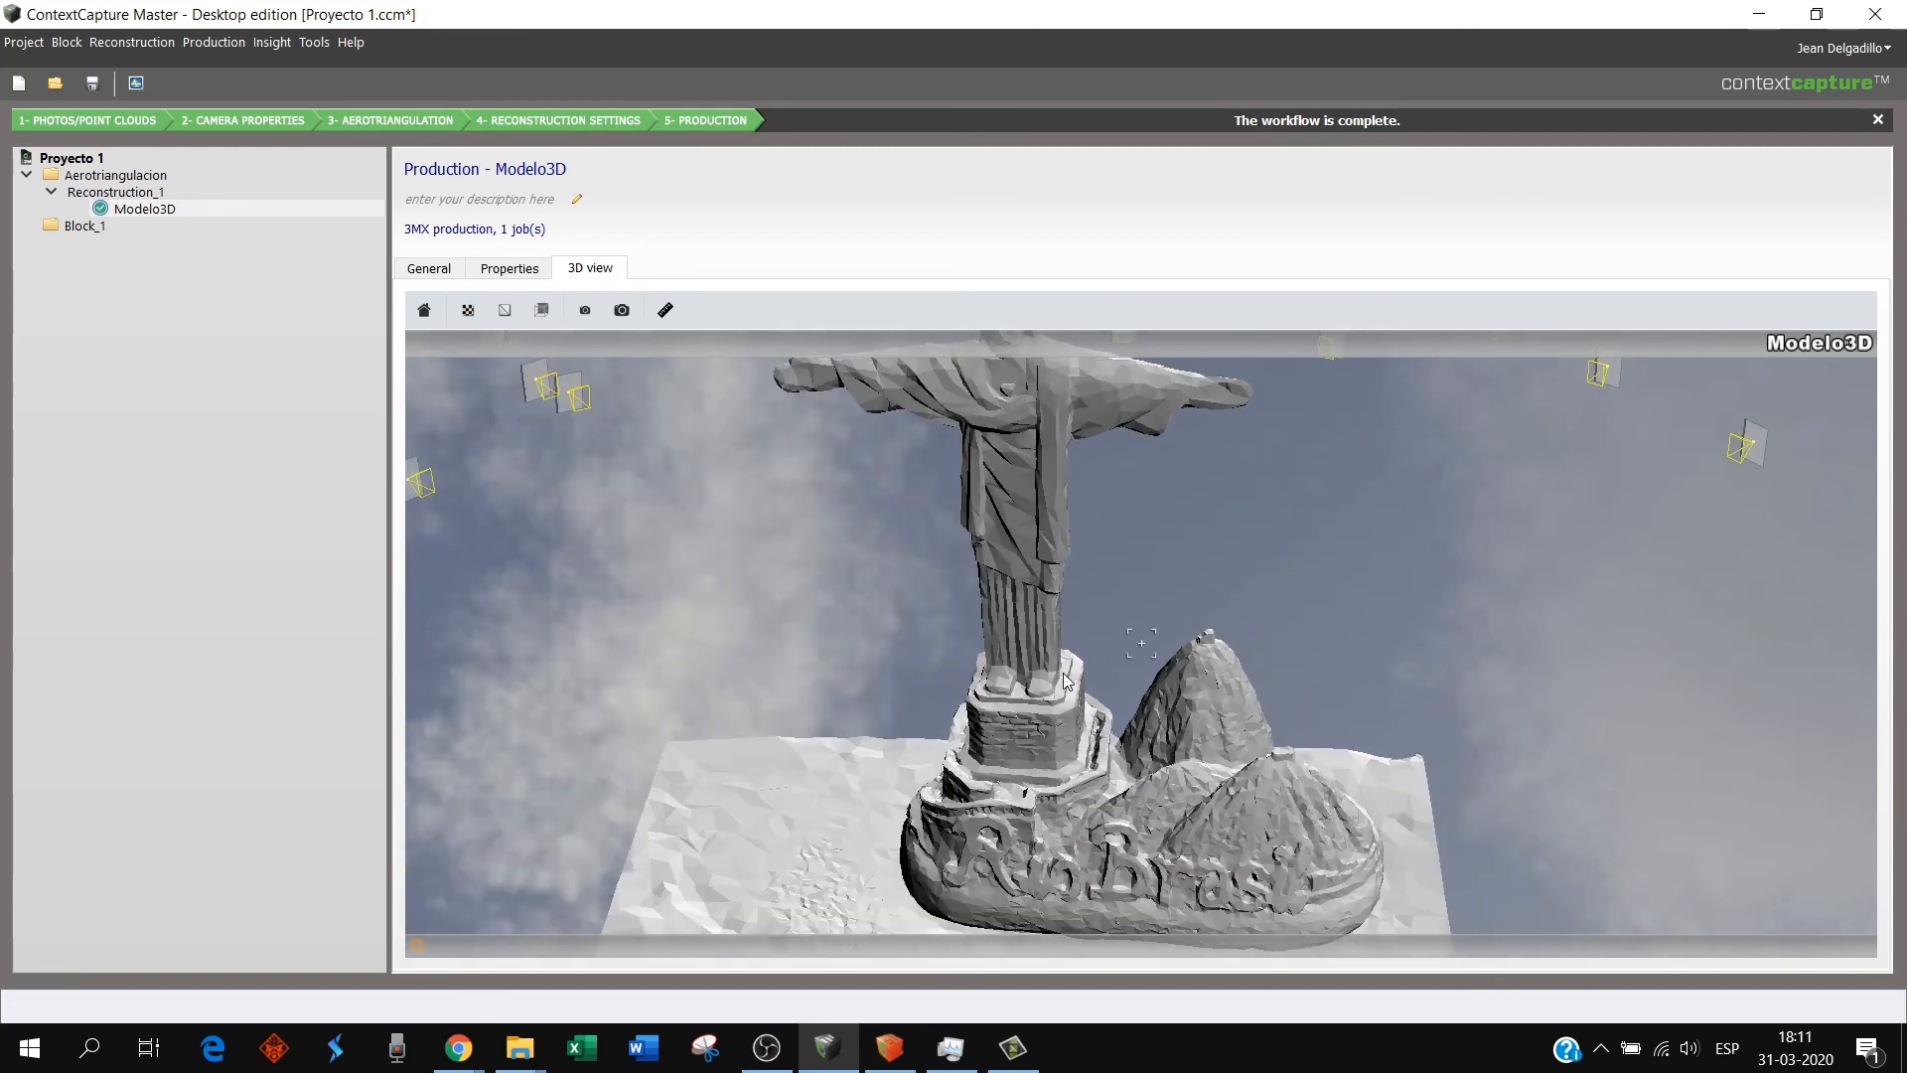
{"action": "left_click_drag", "start_coordinate": [1061, 573], "coordinate": [1007, 651]}
{"action": "scroll", "coordinate": [1016, 745], "scroll_direction": "up", "scroll_amount": 5}
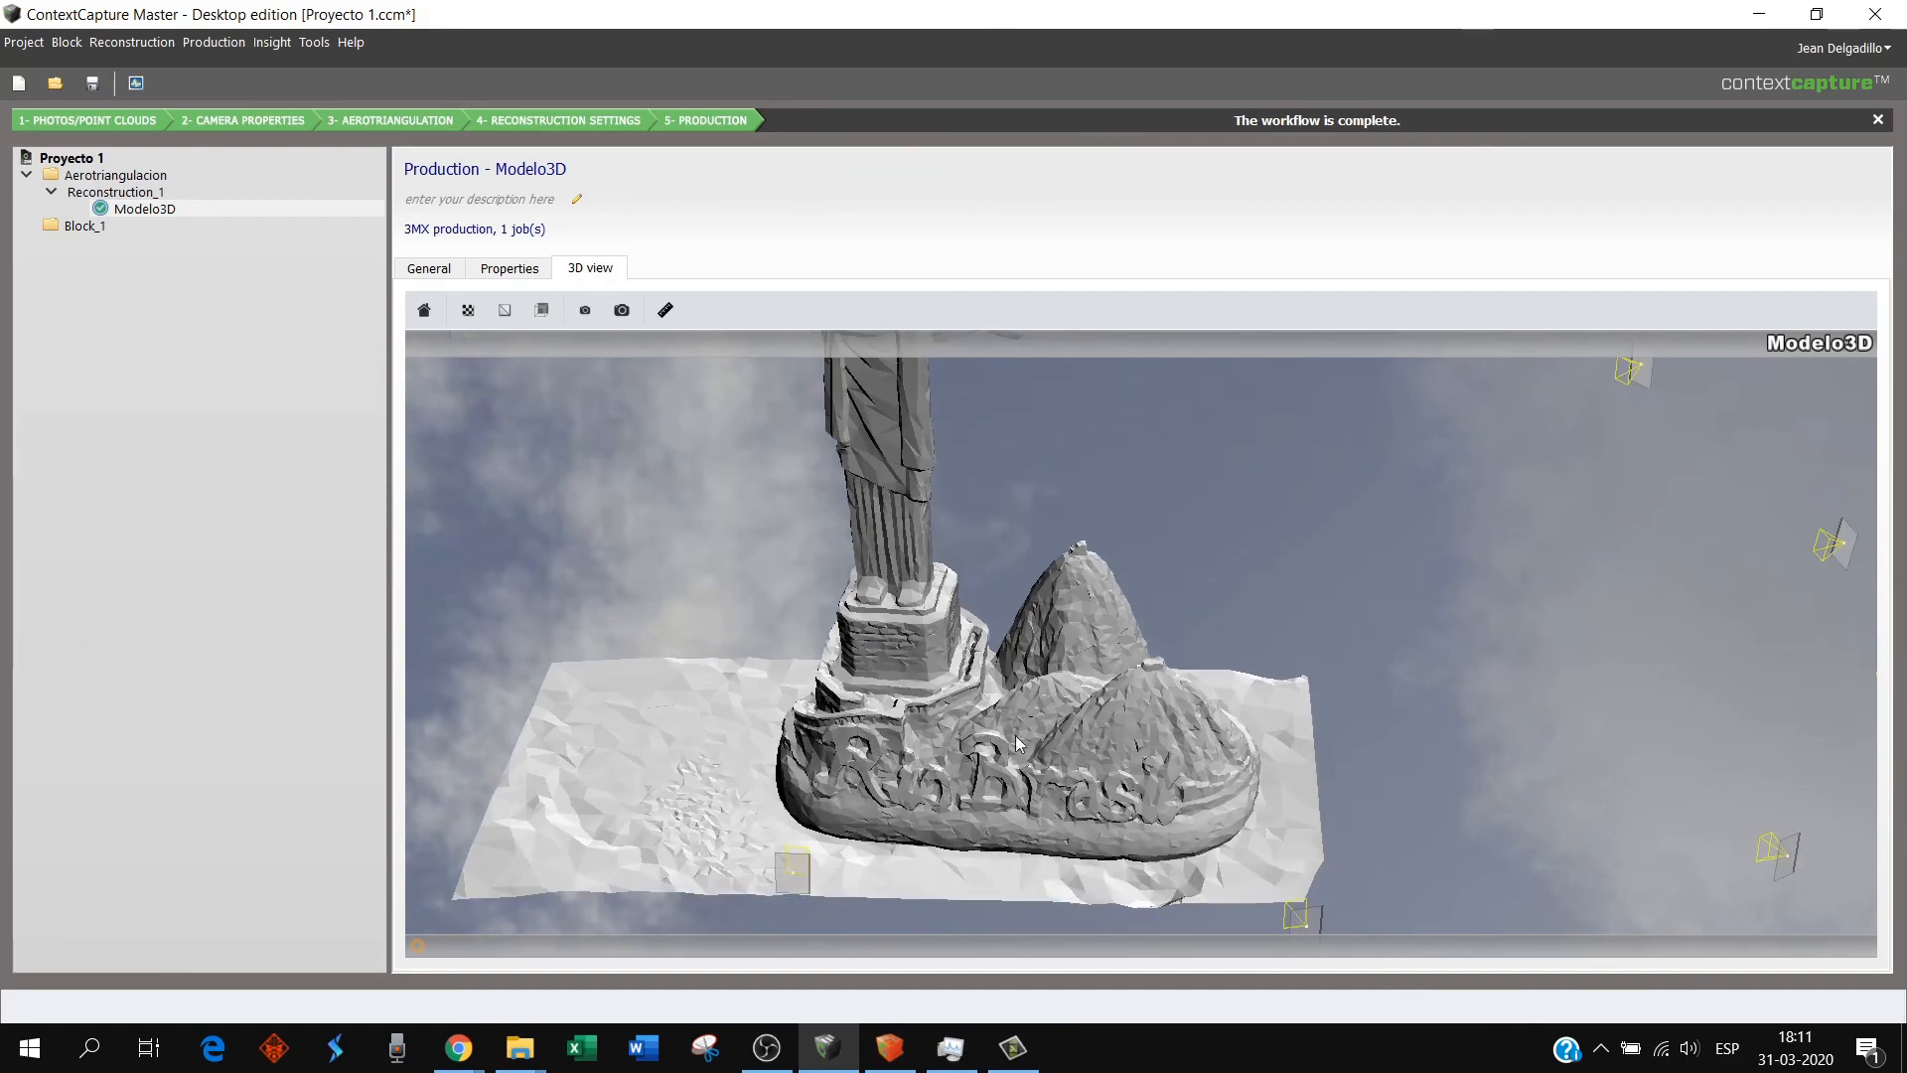
{"action": "scroll", "coordinate": [1015, 753], "scroll_direction": "down", "scroll_amount": 5}
{"action": "left_click_drag", "start_coordinate": [930, 473], "coordinate": [879, 559]}
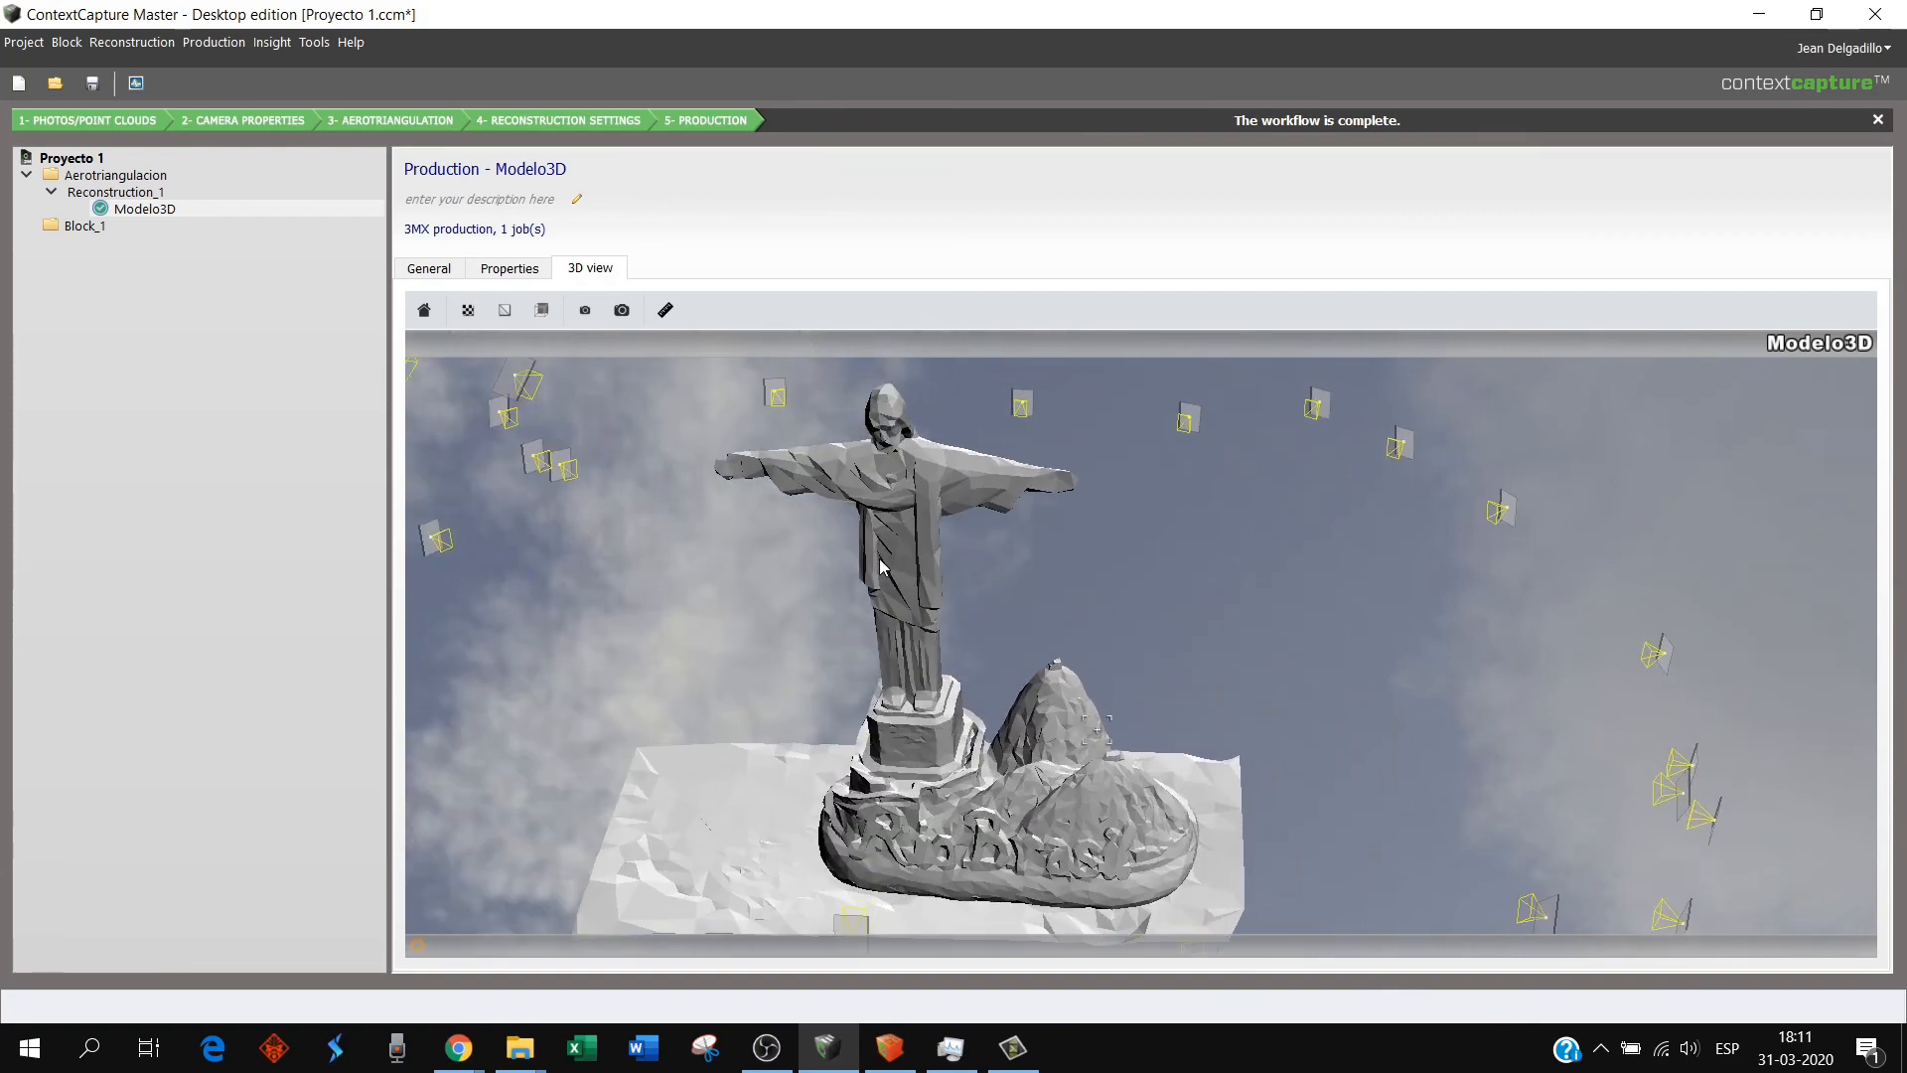
- Display the model's wireframe and inspect the triangle mesh on the lettering, pedestal, feet and robe
{"action": "left_click", "coordinate": [505, 309]}
{"action": "scroll", "coordinate": [1142, 642], "scroll_direction": "up", "scroll_amount": 3}
{"action": "scroll", "coordinate": [898, 754], "scroll_direction": "up", "scroll_amount": 2}
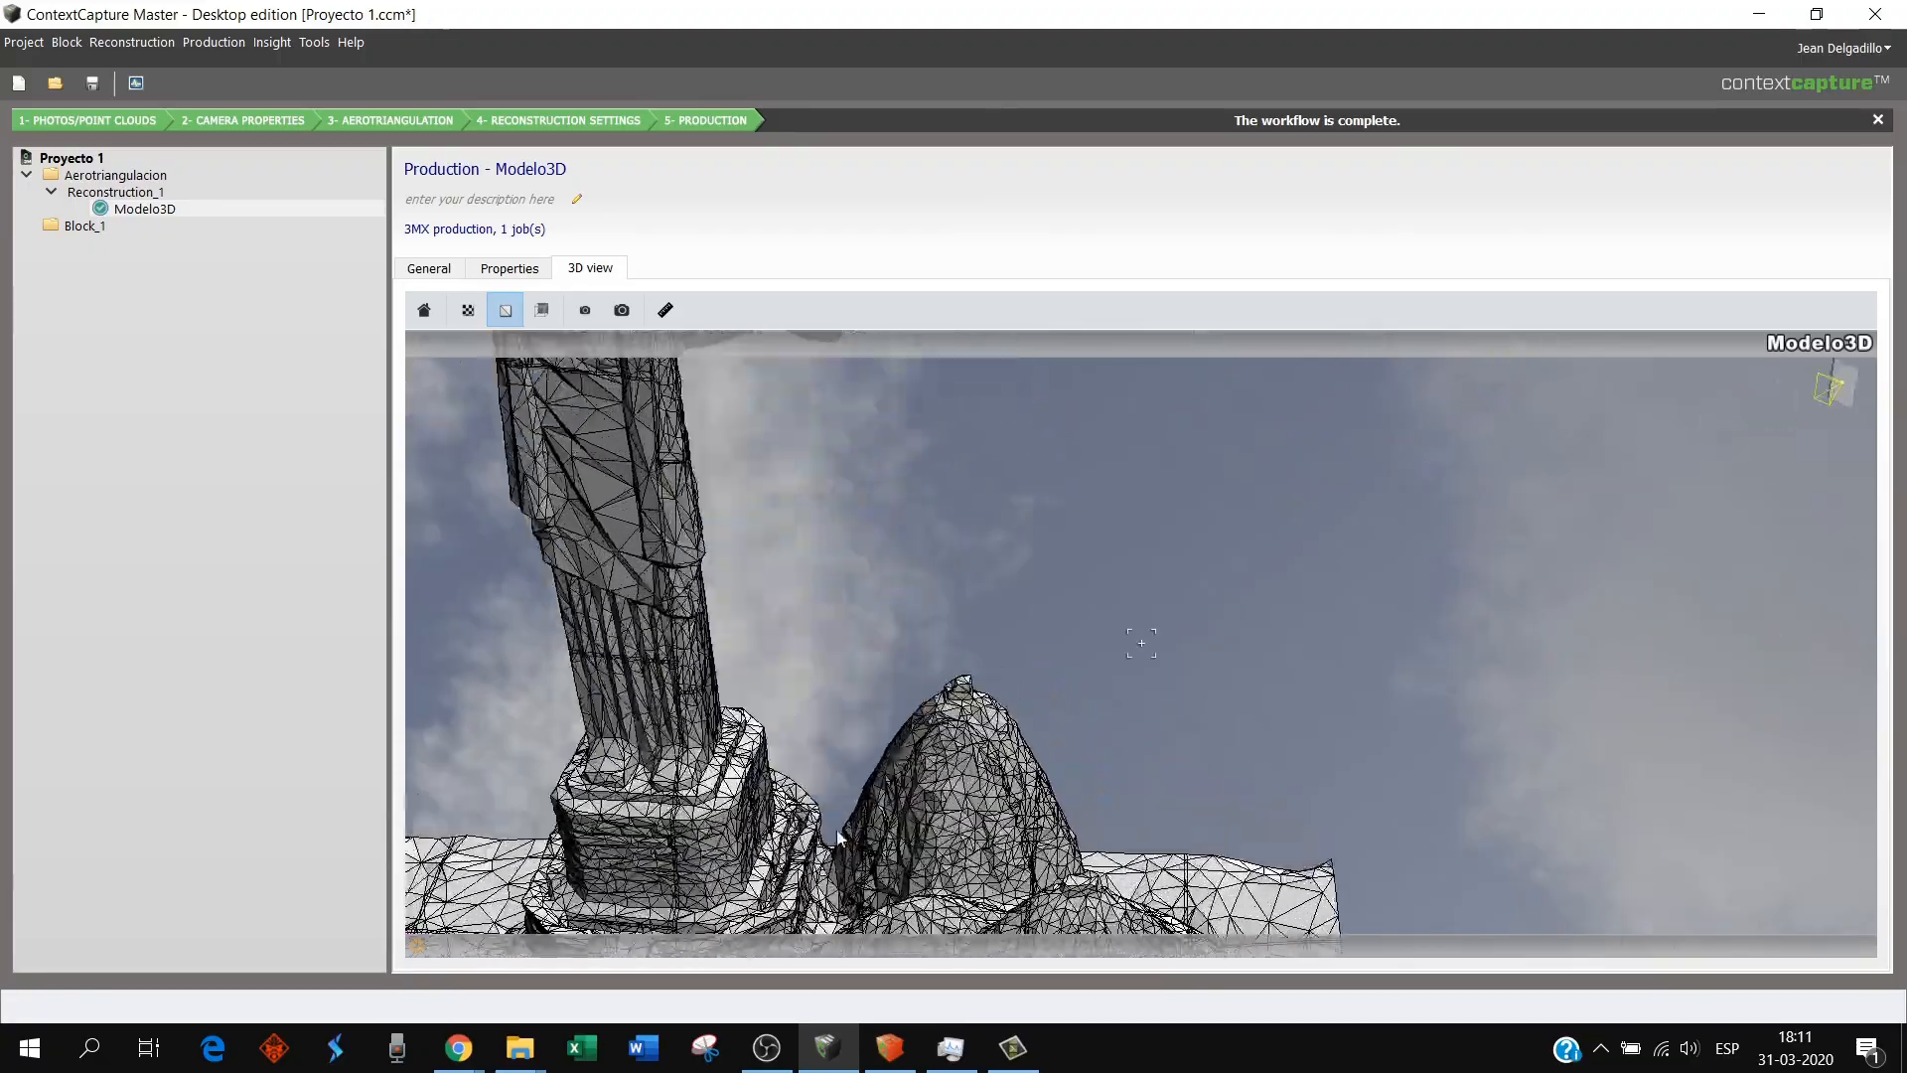
{"action": "left_click_drag", "start_coordinate": [836, 830], "coordinate": [1077, 474]}
{"action": "scroll", "coordinate": [1069, 543], "scroll_direction": "up", "scroll_amount": 3}
{"action": "scroll", "coordinate": [1069, 544], "scroll_direction": "up", "scroll_amount": 2}
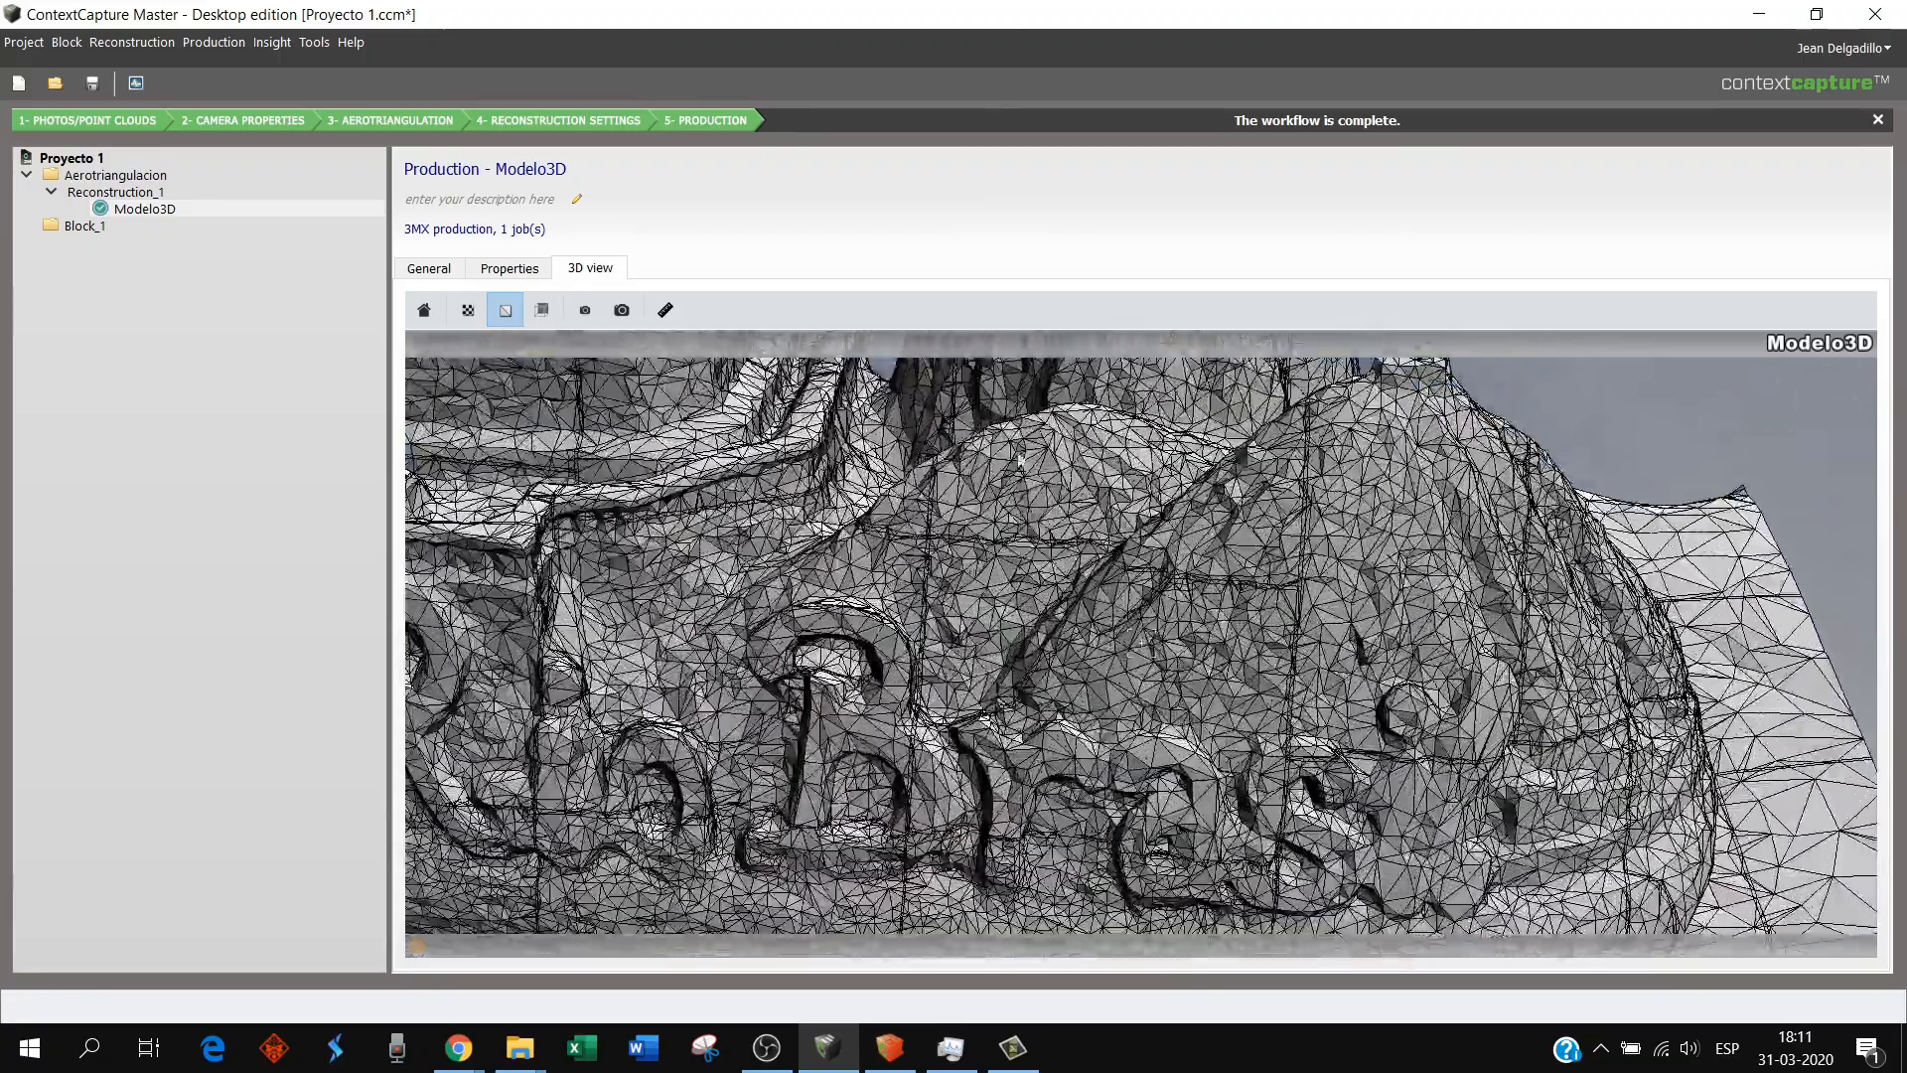
{"action": "left_click_drag", "start_coordinate": [784, 412], "coordinate": [1038, 696]}
{"action": "scroll", "coordinate": [1039, 695], "scroll_direction": "up", "scroll_amount": 1}
{"action": "scroll", "coordinate": [1039, 703], "scroll_direction": "up", "scroll_amount": 2}
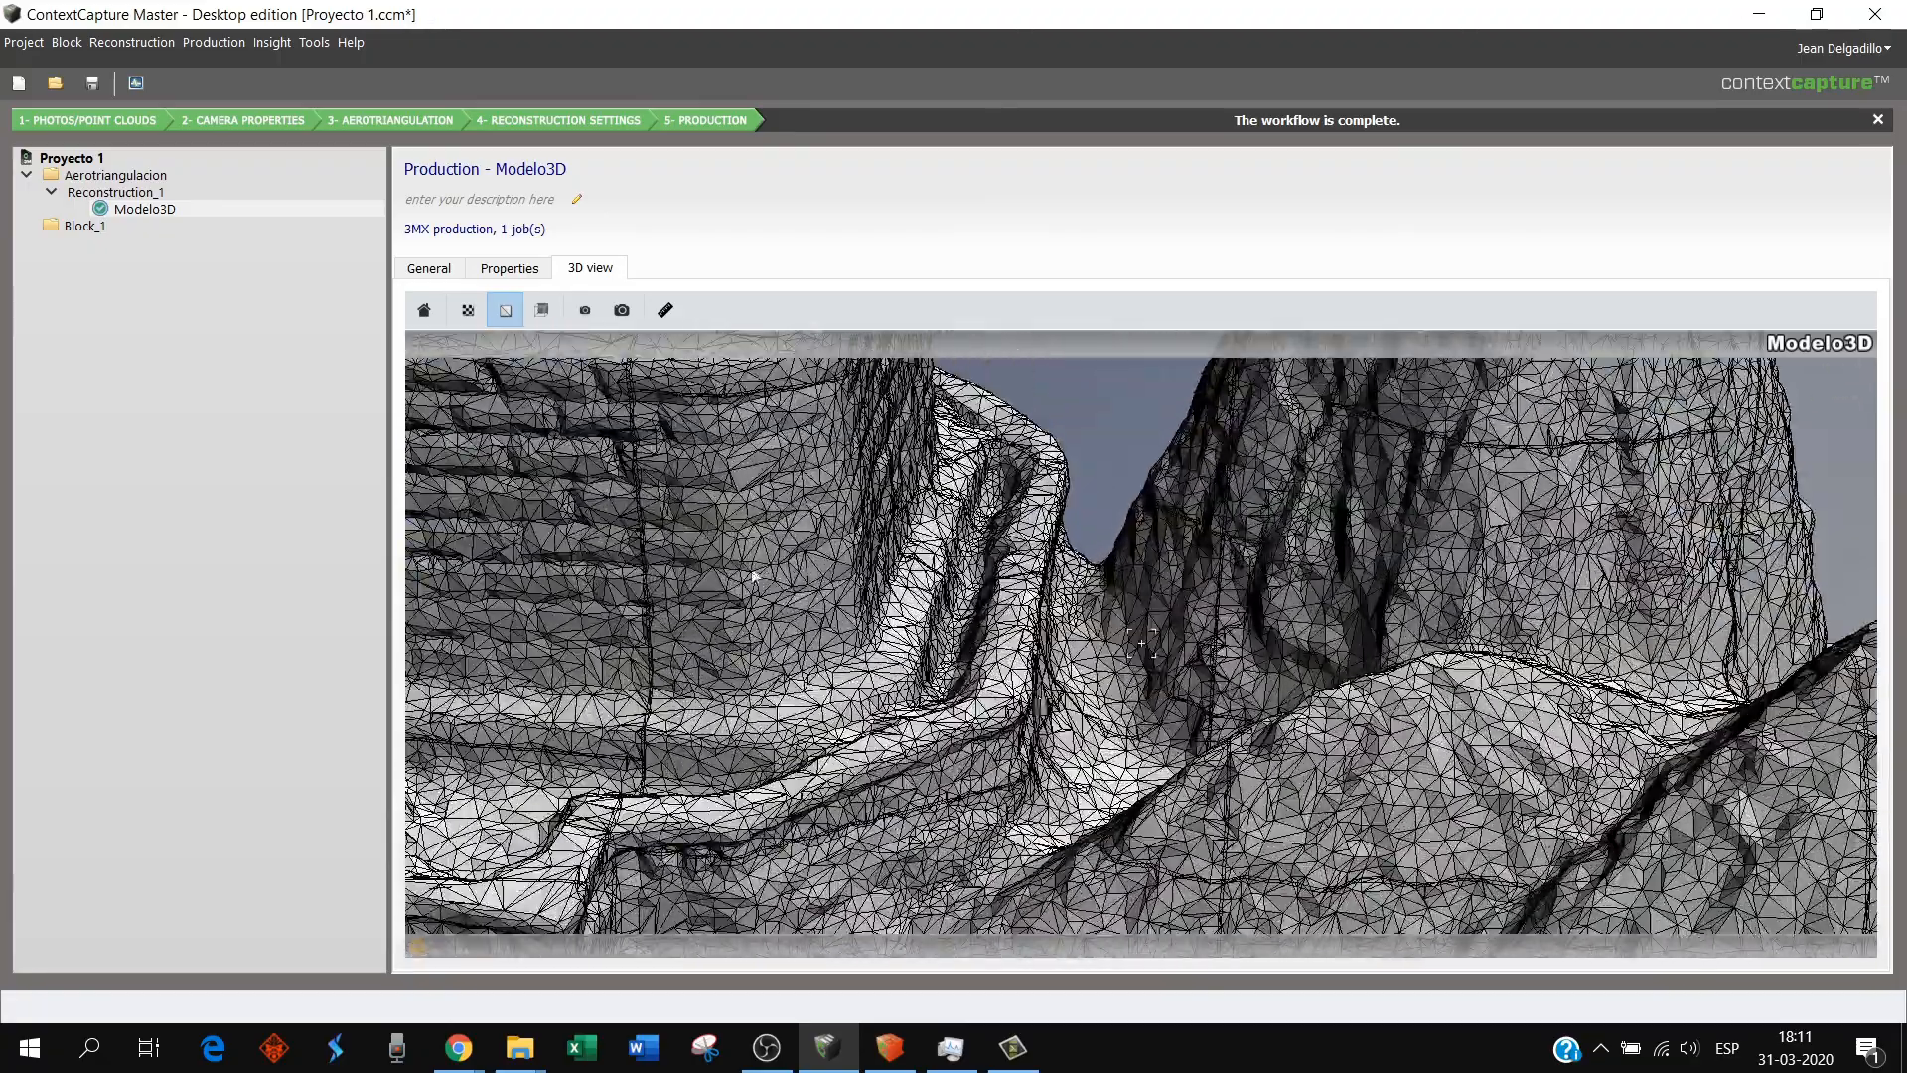
{"action": "left_click_drag", "start_coordinate": [740, 462], "coordinate": [955, 782]}
{"action": "scroll", "coordinate": [867, 593], "scroll_direction": "up", "scroll_amount": 3}
{"action": "scroll", "coordinate": [792, 596], "scroll_direction": "up", "scroll_amount": 2}
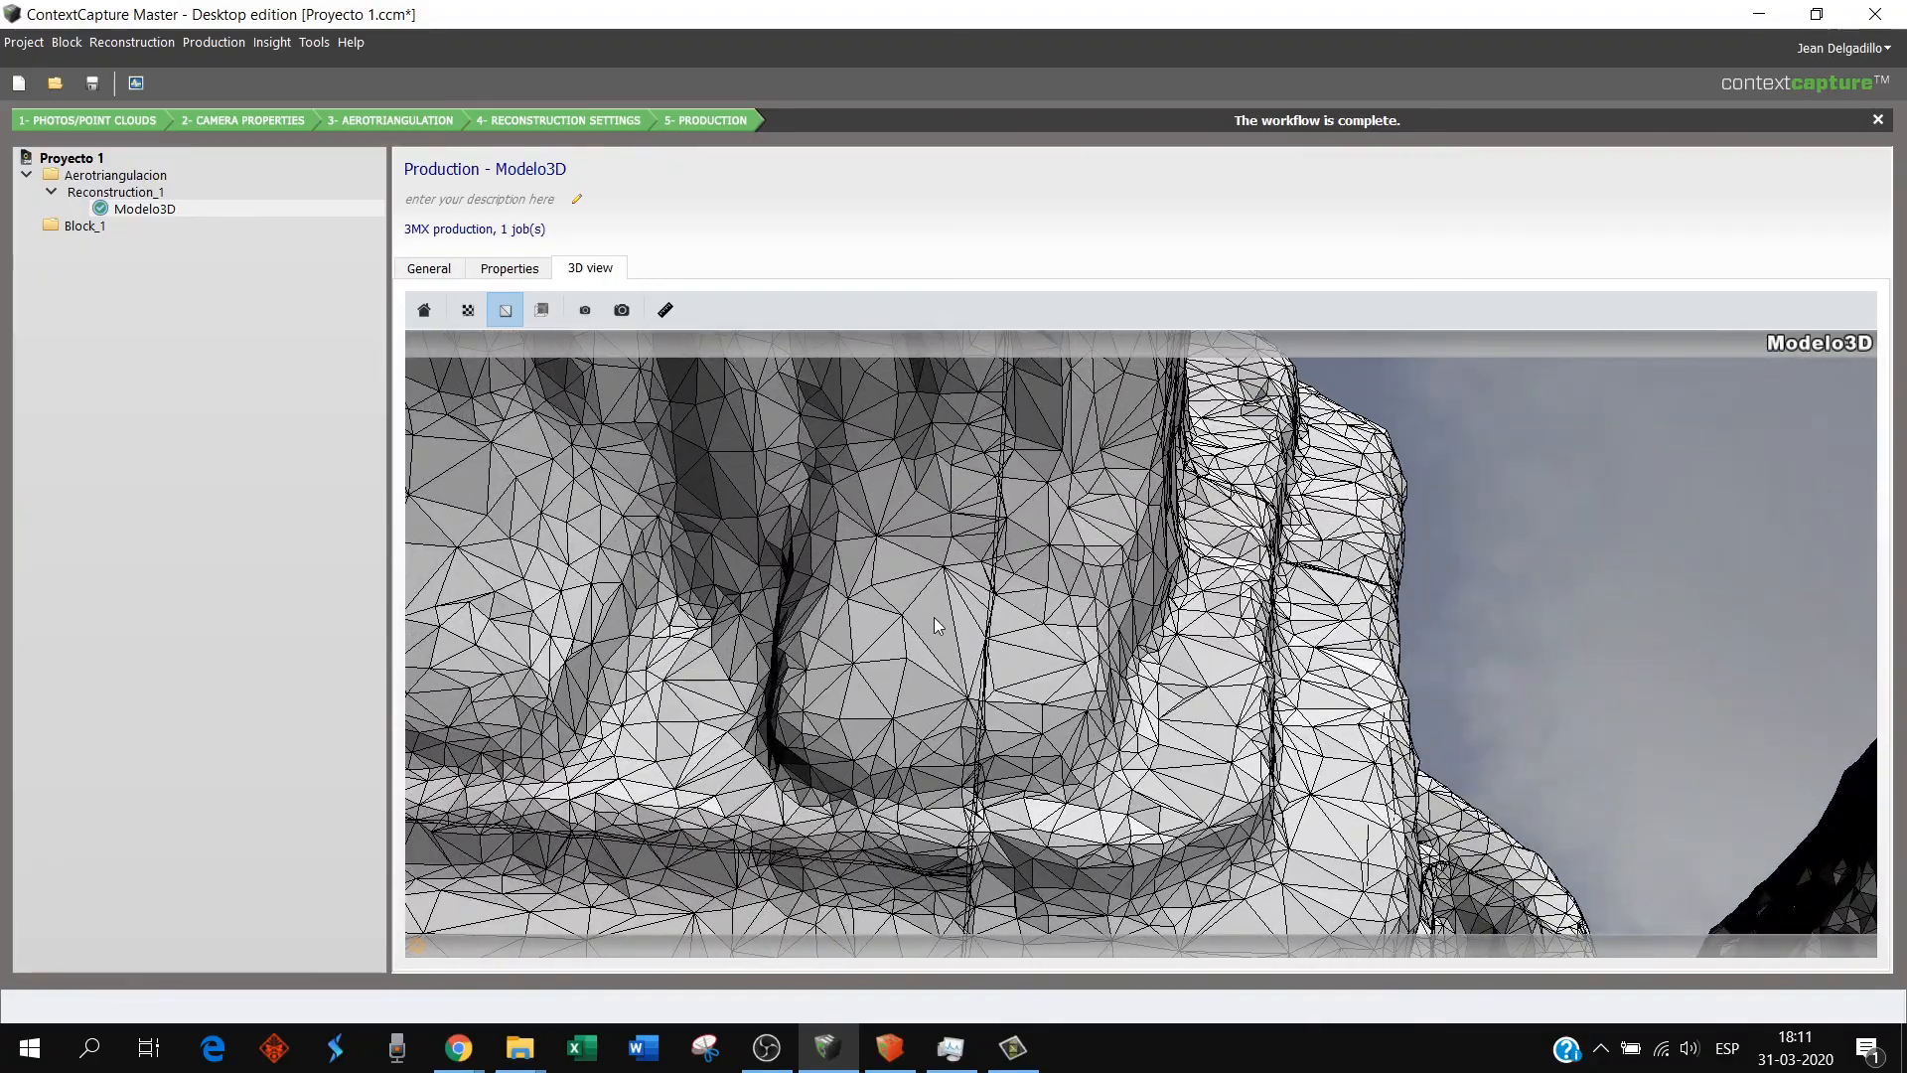
{"action": "left_click_drag", "start_coordinate": [936, 624], "coordinate": [1011, 510]}
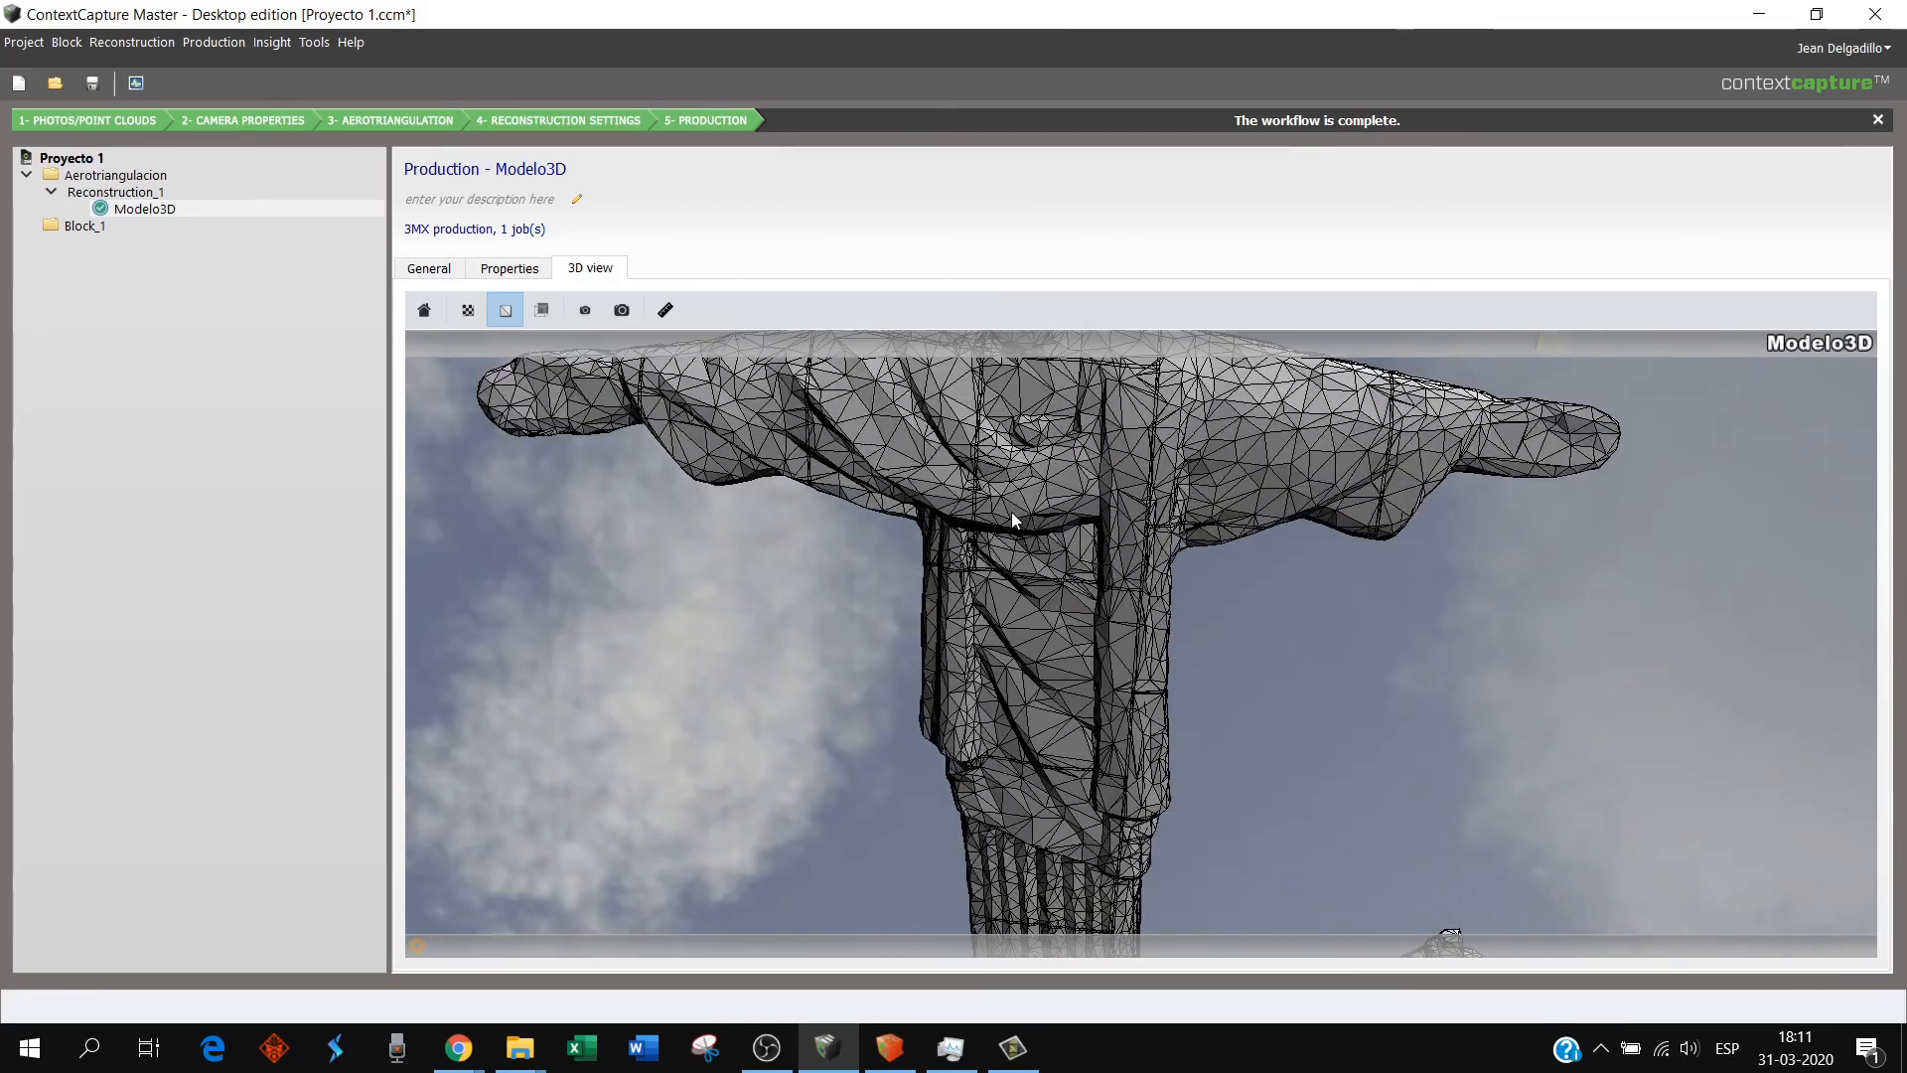
{"action": "scroll", "coordinate": [1033, 717], "scroll_direction": "down", "scroll_amount": 10}
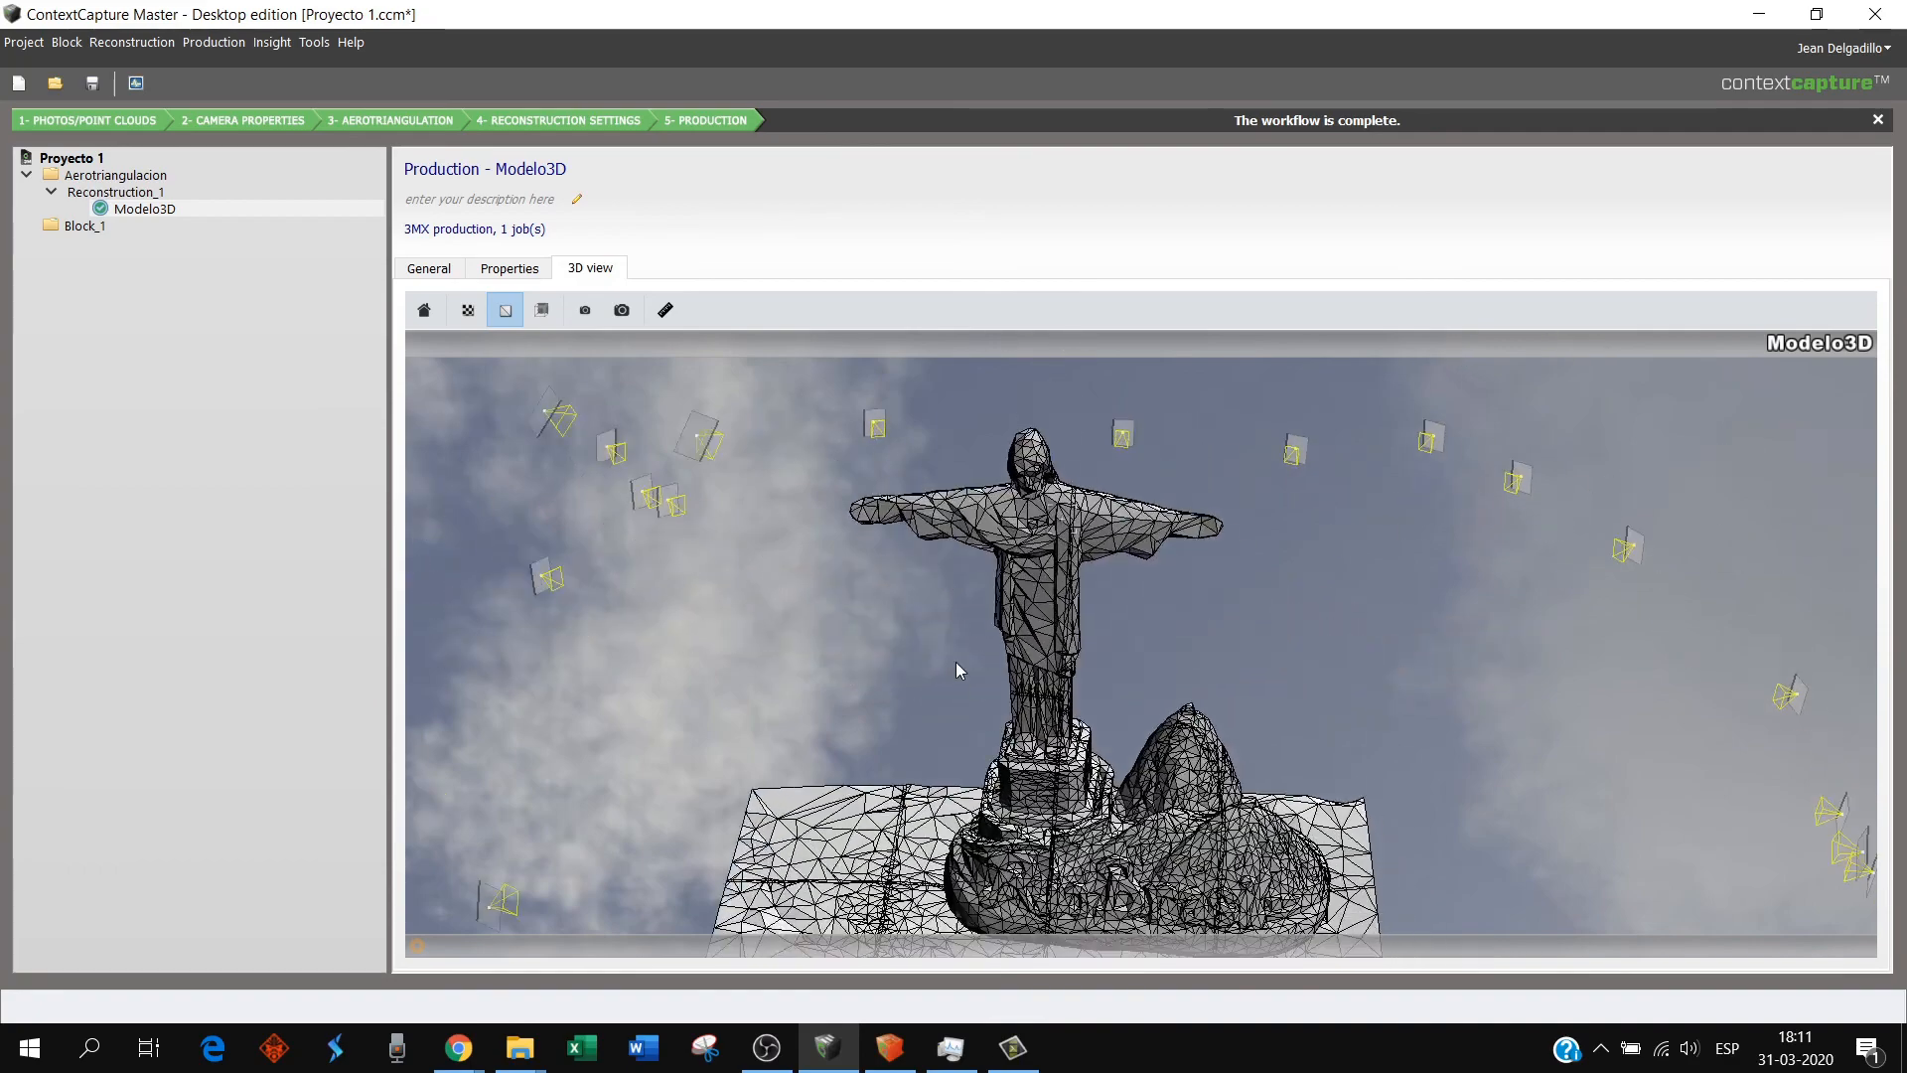
- Restore the model's texture and hide its wireframe
{"action": "middle_click_drag", "start_coordinate": [958, 670], "coordinate": [846, 635]}
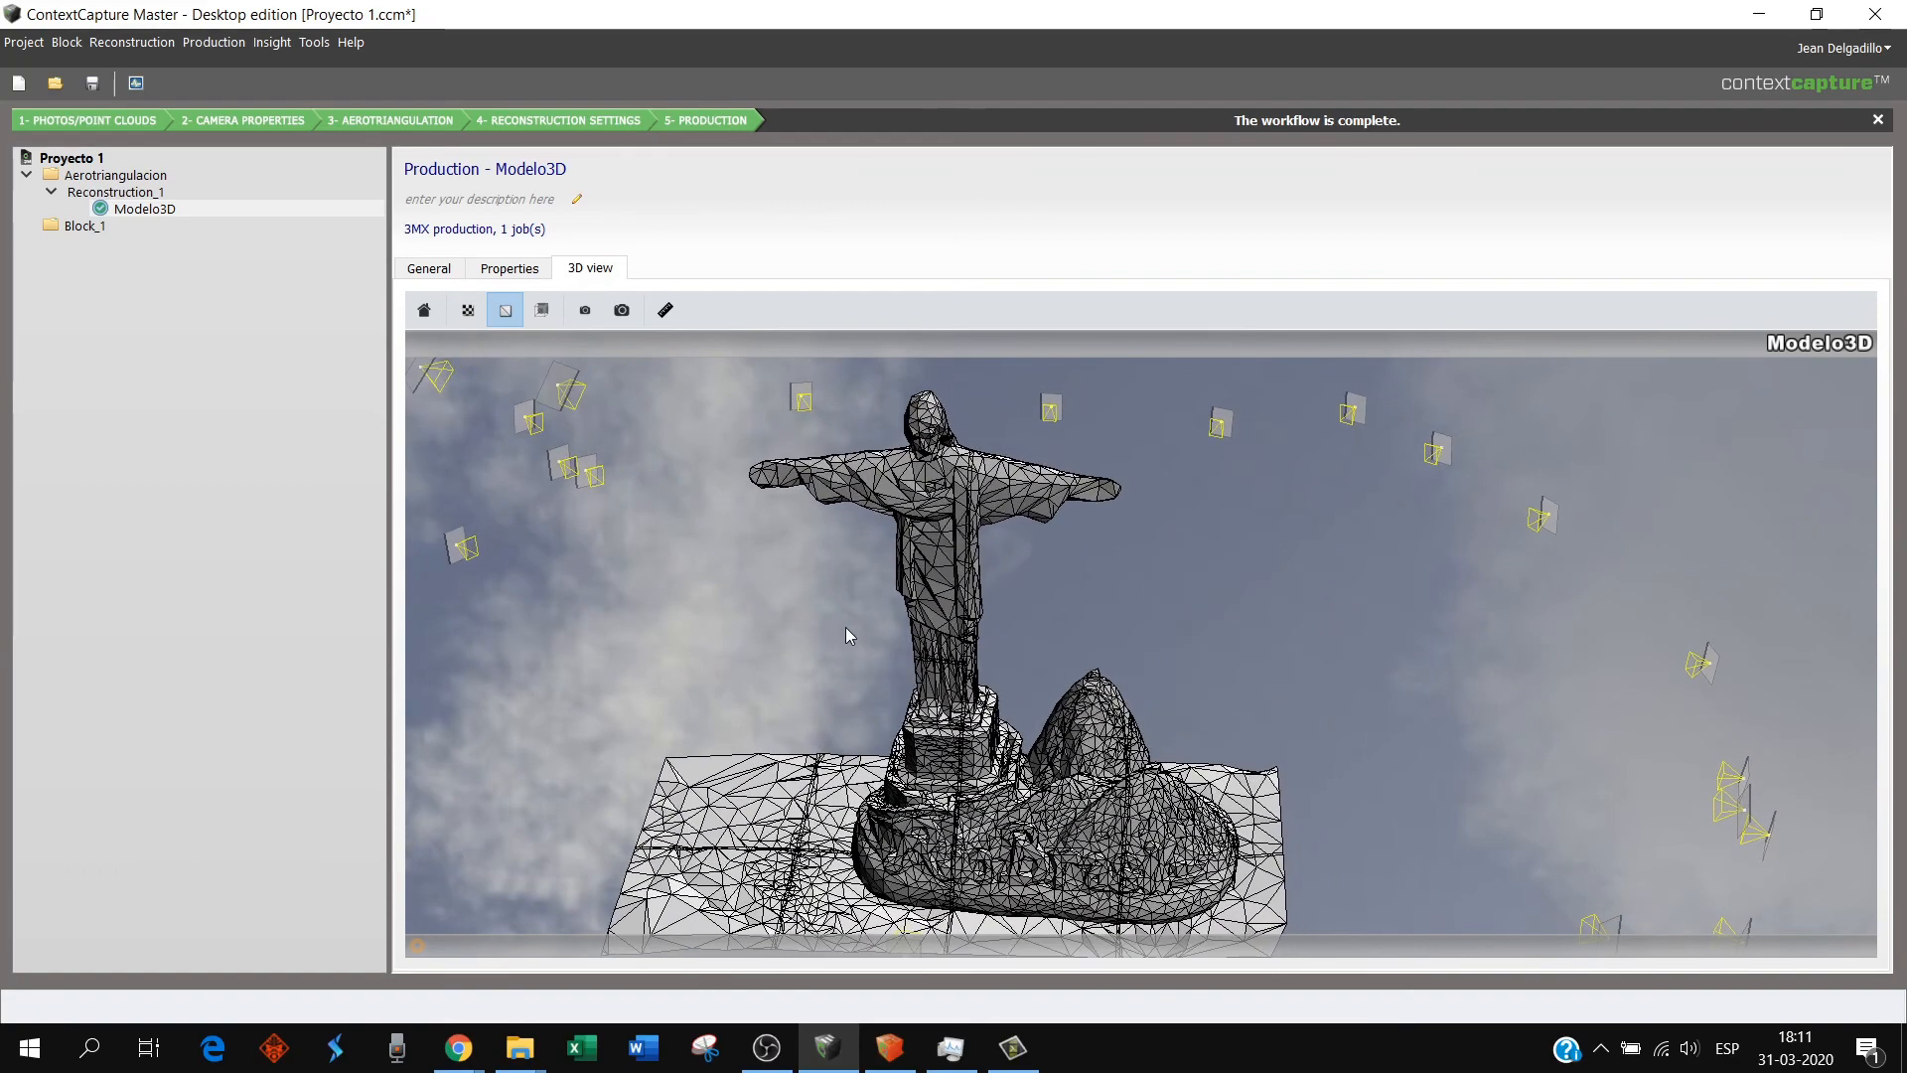
{"action": "left_click", "coordinate": [468, 310]}
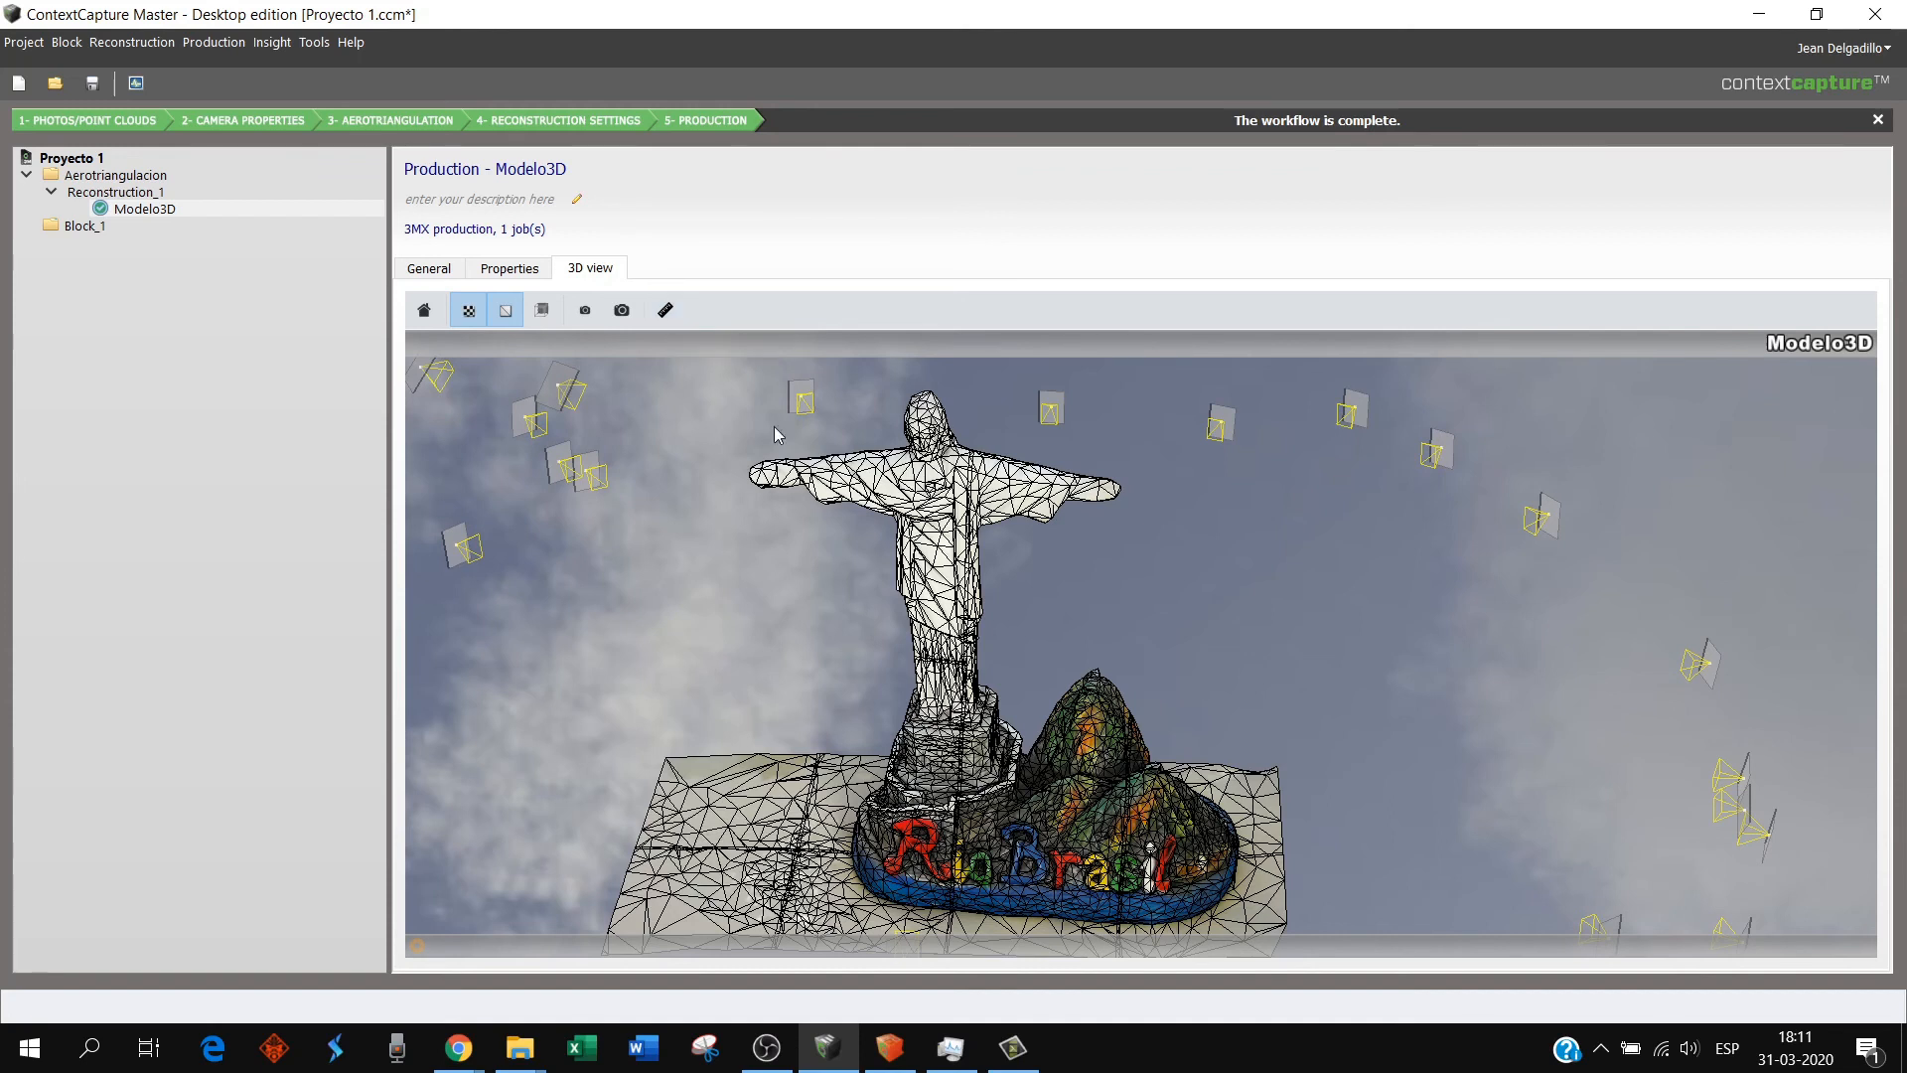
{"action": "left_click", "coordinate": [505, 310]}
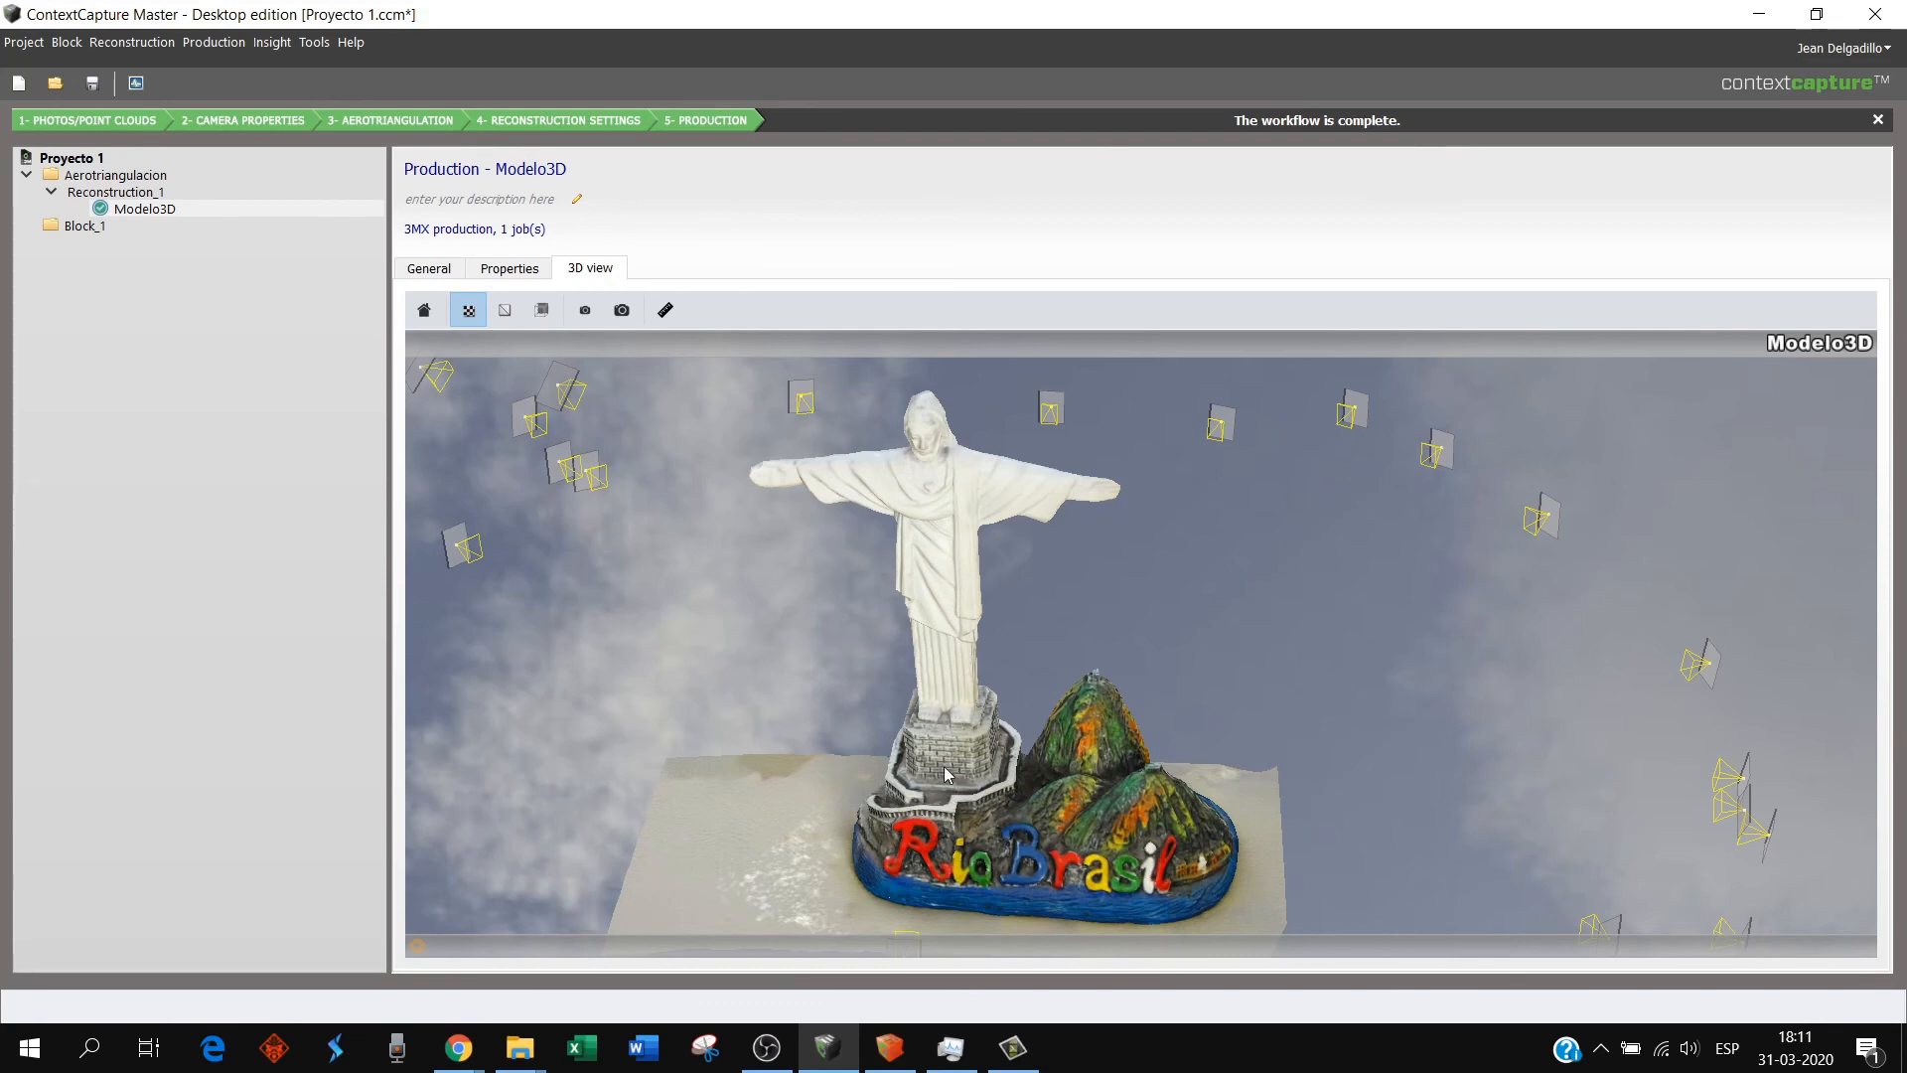
- Measure the distance across the pedestal's front face along the joint beneath its upper brick course
{"action": "scroll", "coordinate": [941, 765], "scroll_direction": "up", "scroll_amount": 5}
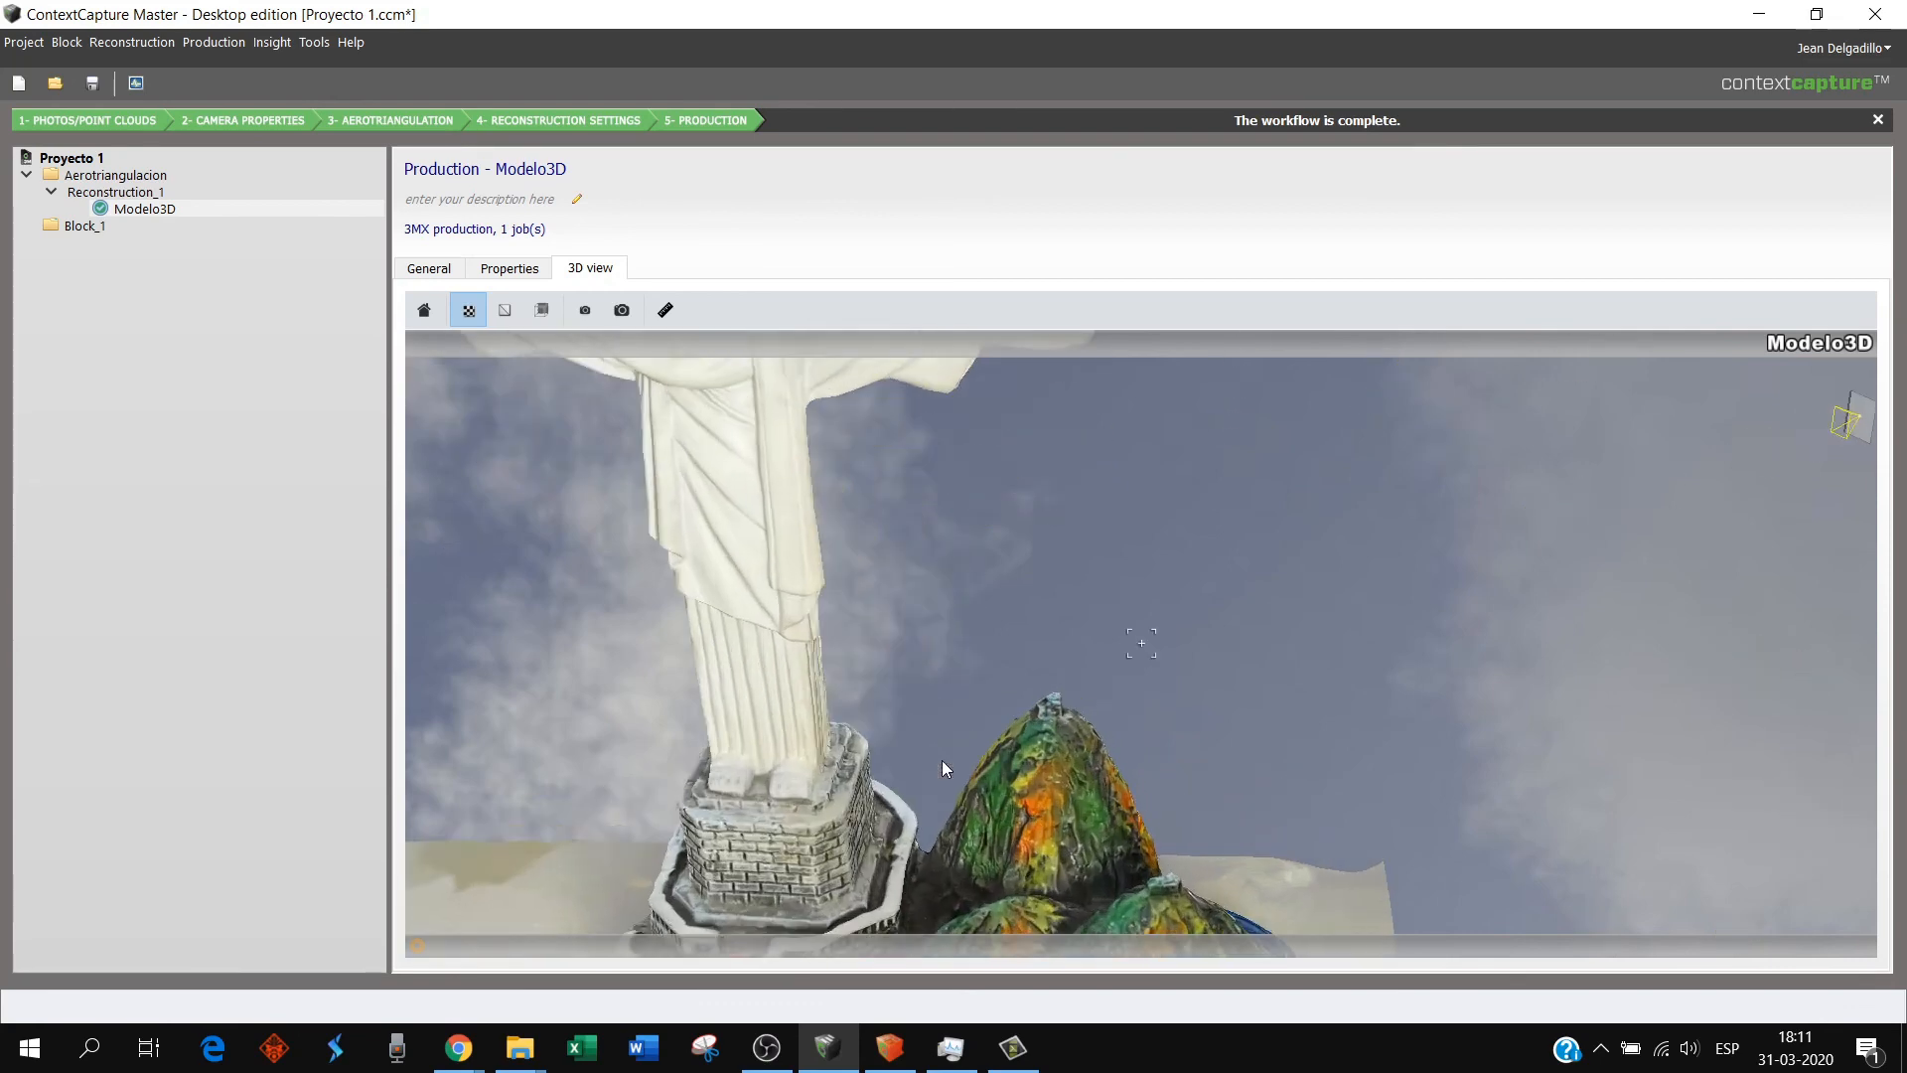
{"action": "scroll", "coordinate": [1283, 607], "scroll_direction": "up", "scroll_amount": 2}
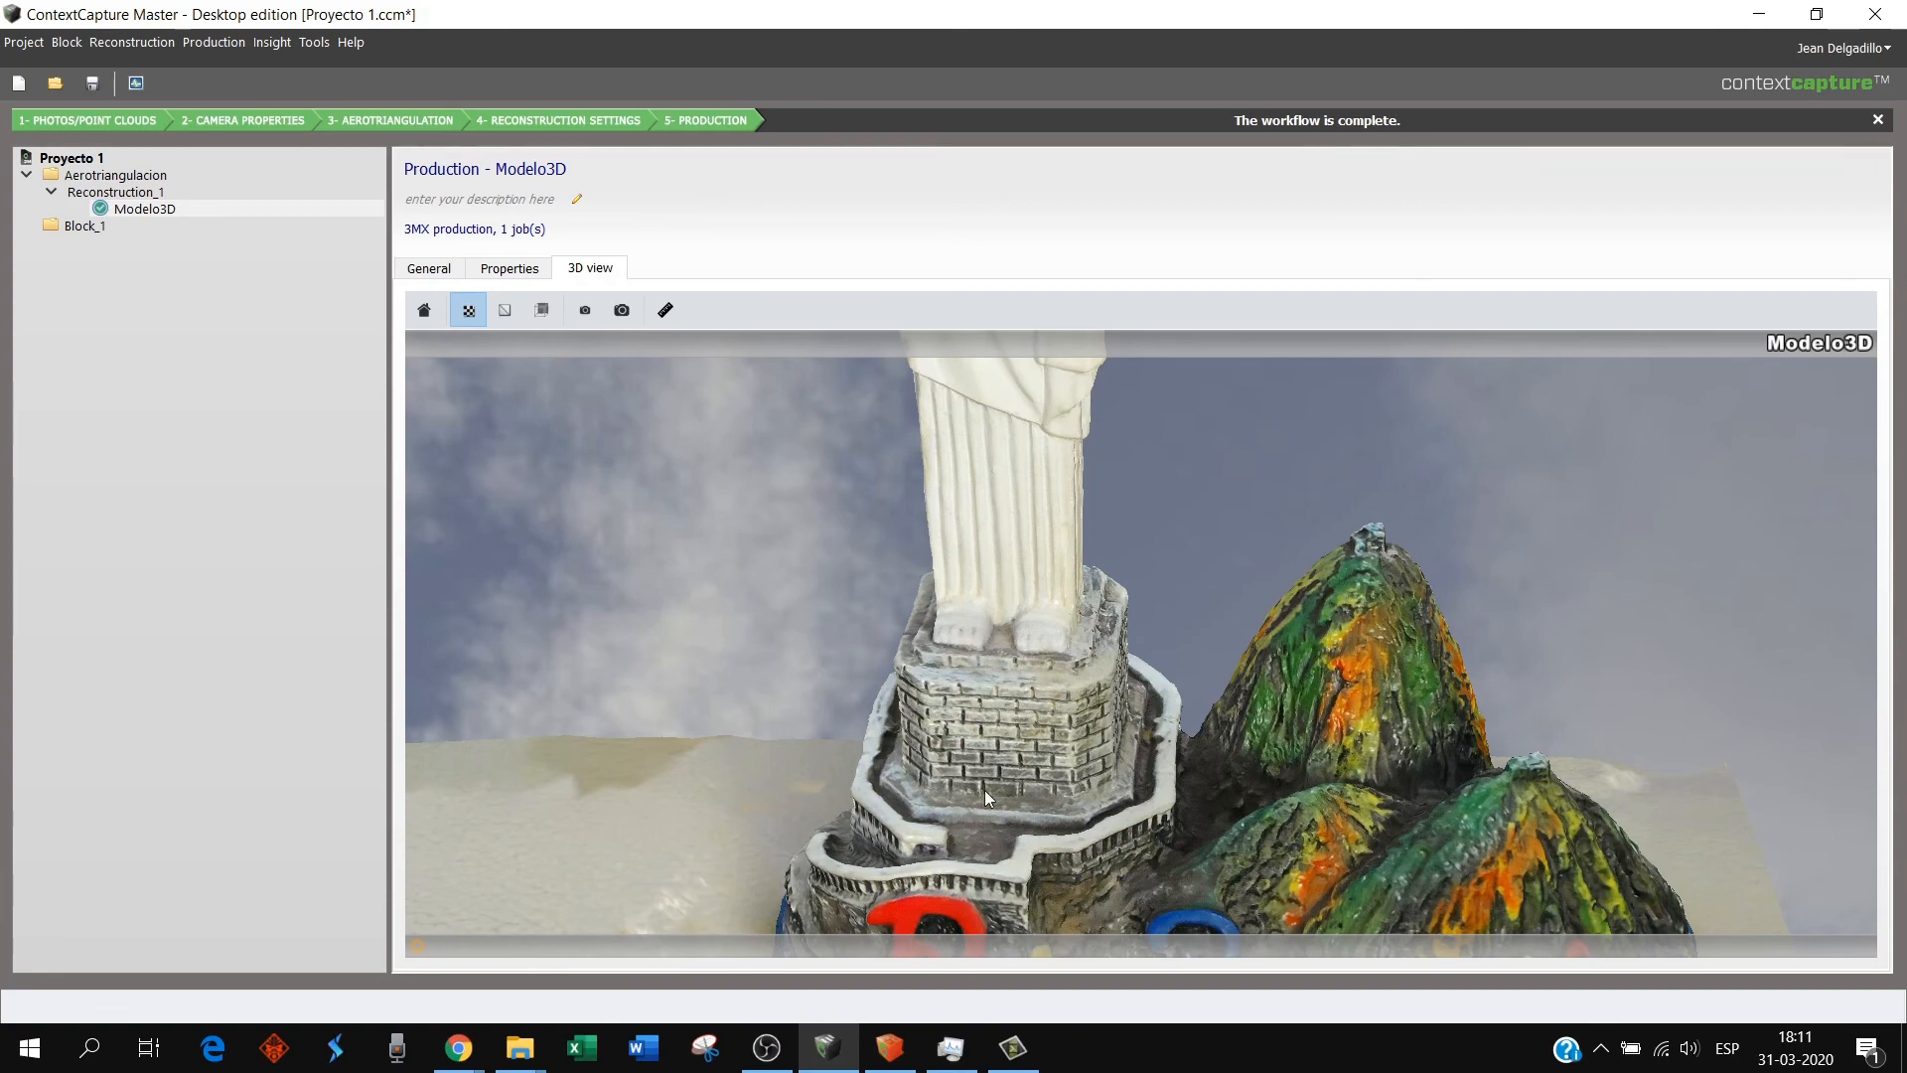
{"action": "scroll", "coordinate": [995, 725], "scroll_direction": "up", "scroll_amount": 3}
{"action": "left_click_drag", "start_coordinate": [995, 725], "coordinate": [1301, 586]}
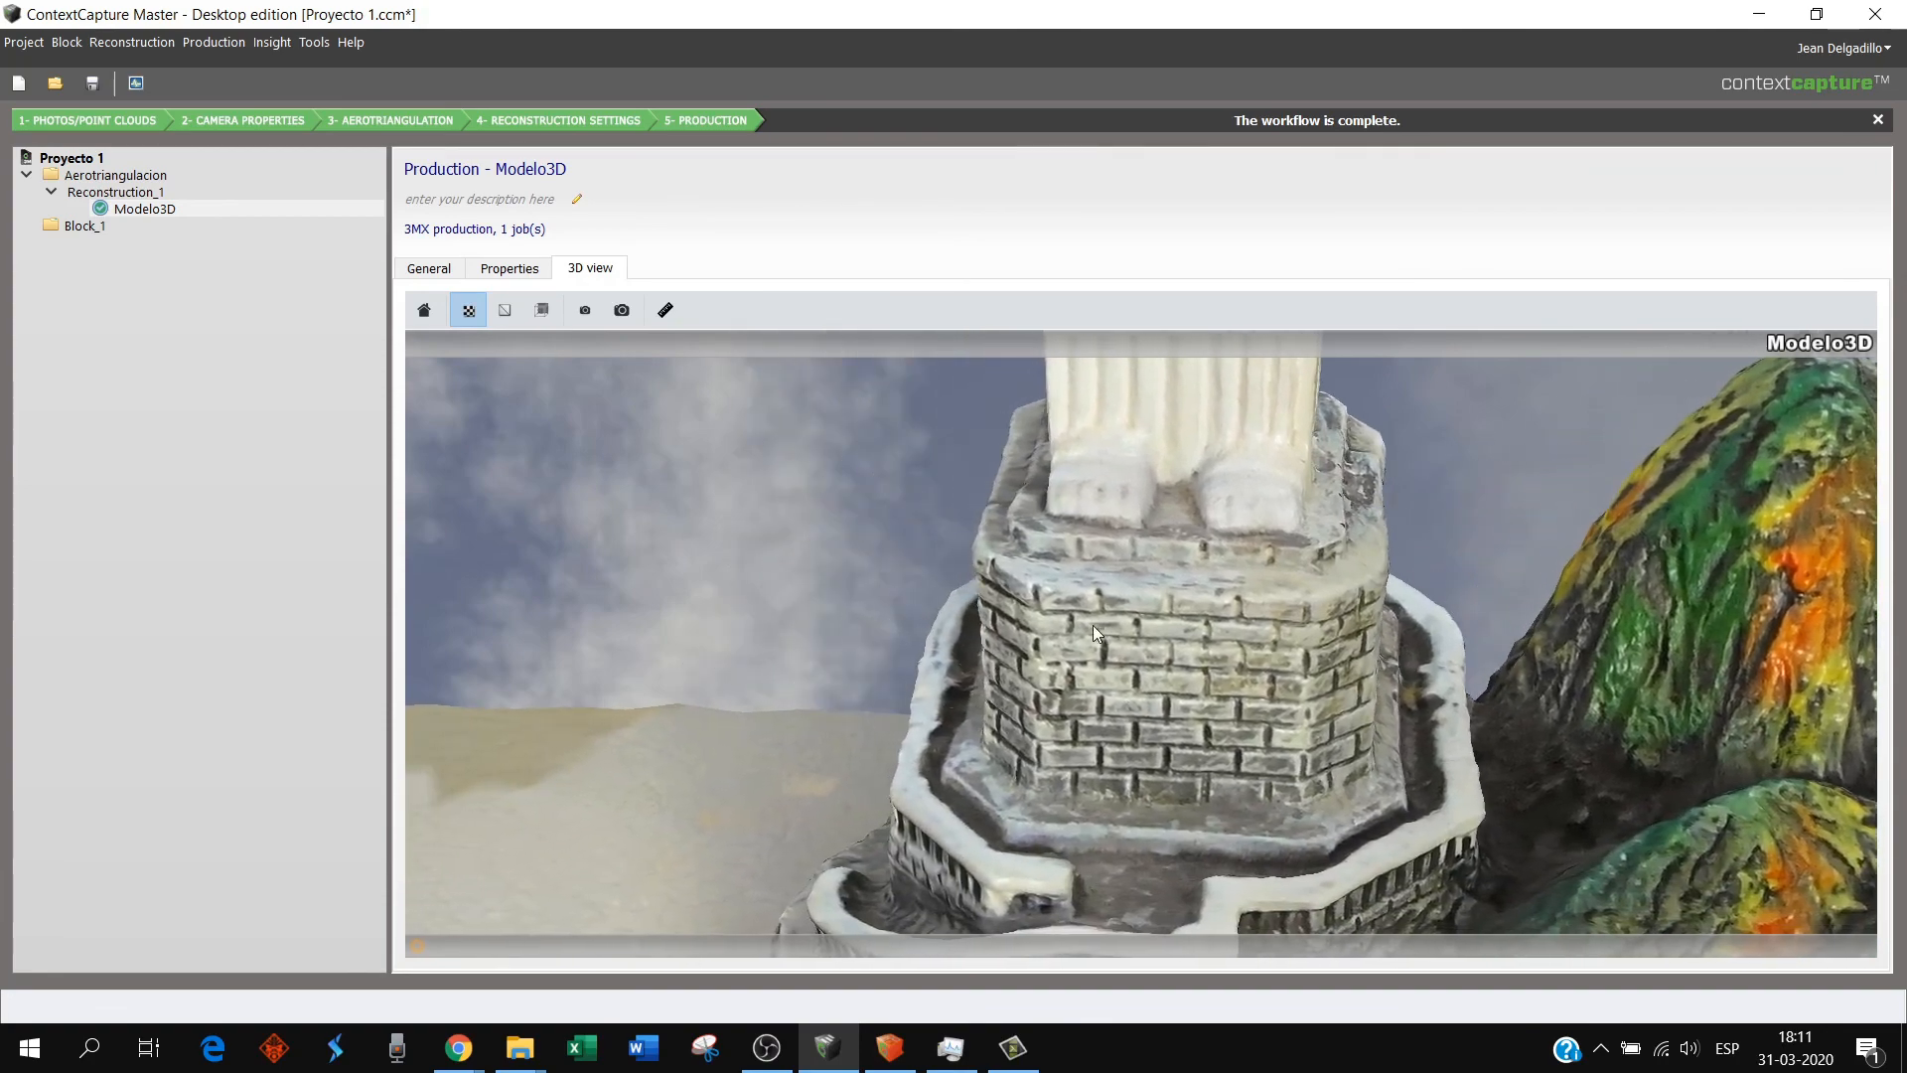
{"action": "scroll", "coordinate": [1178, 670], "scroll_direction": "up", "scroll_amount": 2}
{"action": "left_click_drag", "start_coordinate": [1177, 670], "coordinate": [999, 610]}
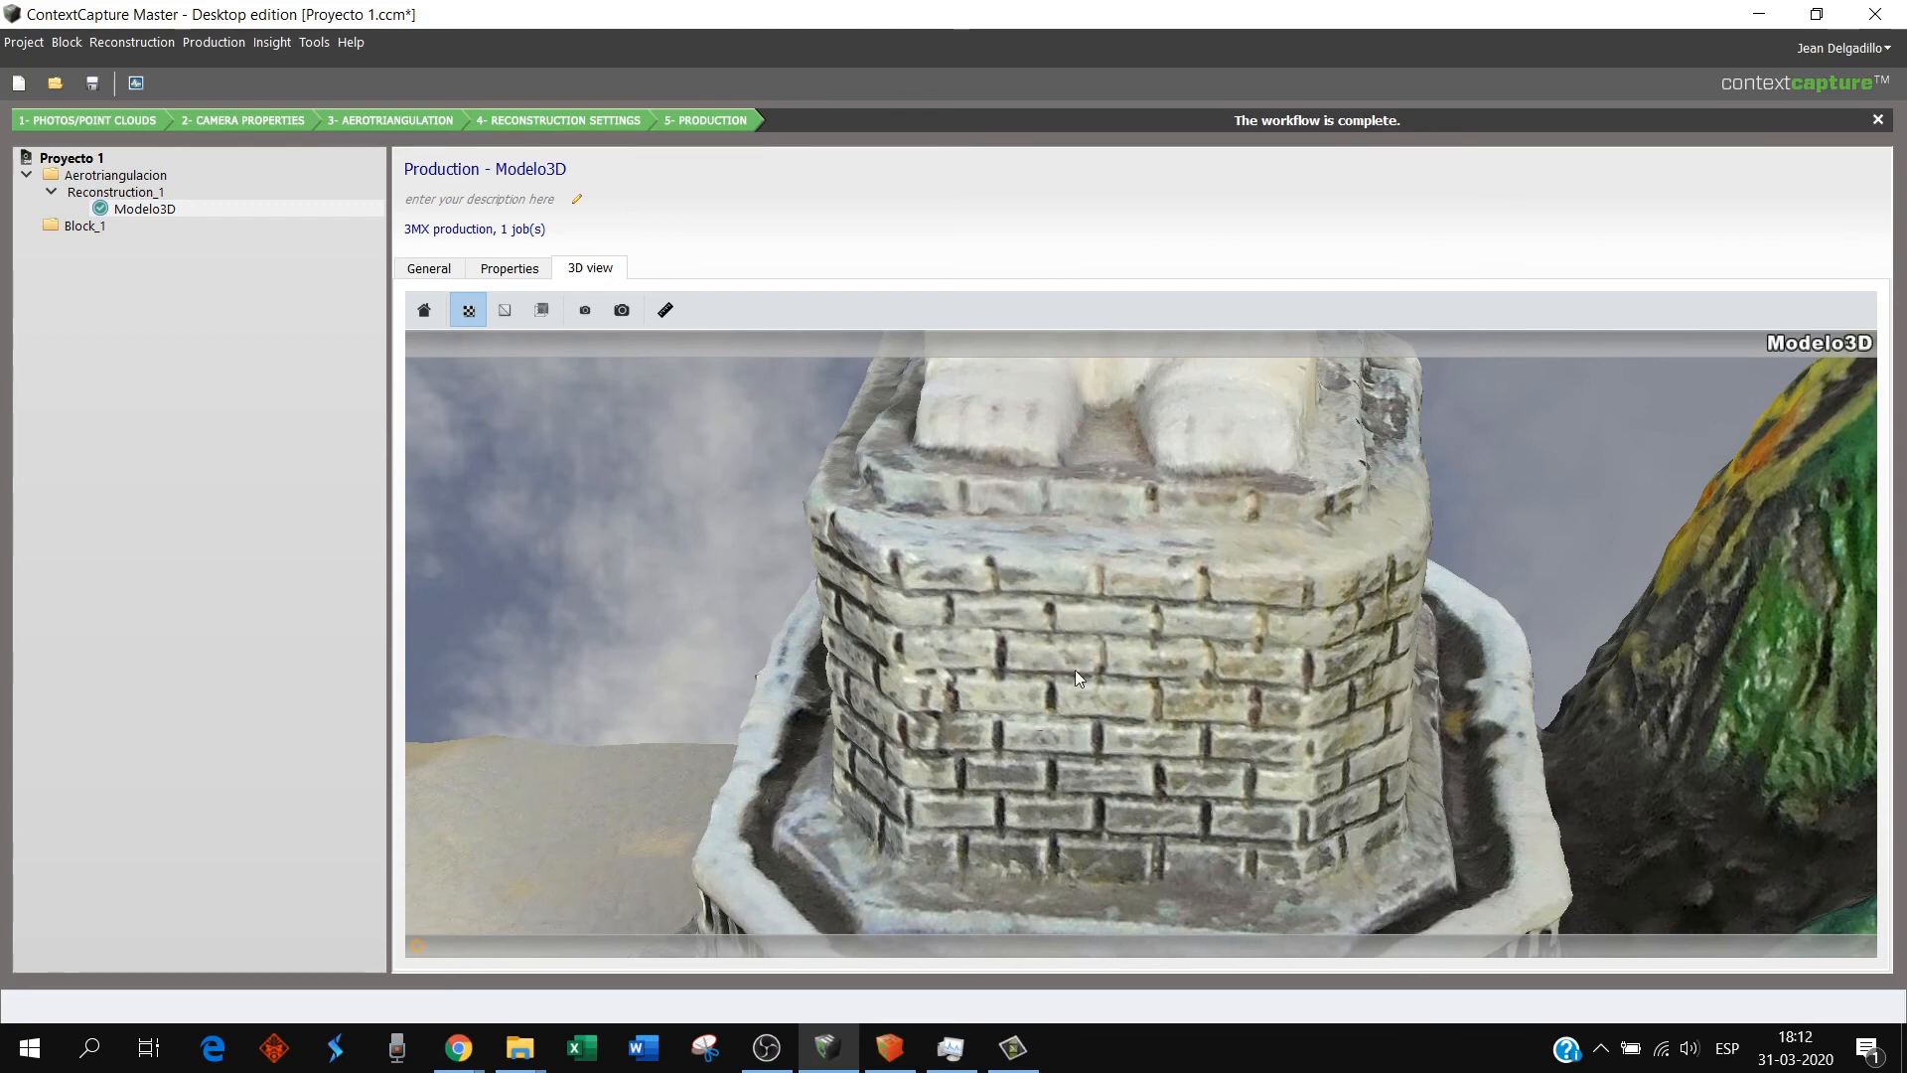
{"action": "left_click", "coordinate": [666, 311]}
{"action": "left_click_drag", "start_coordinate": [745, 354], "coordinate": [618, 338]}
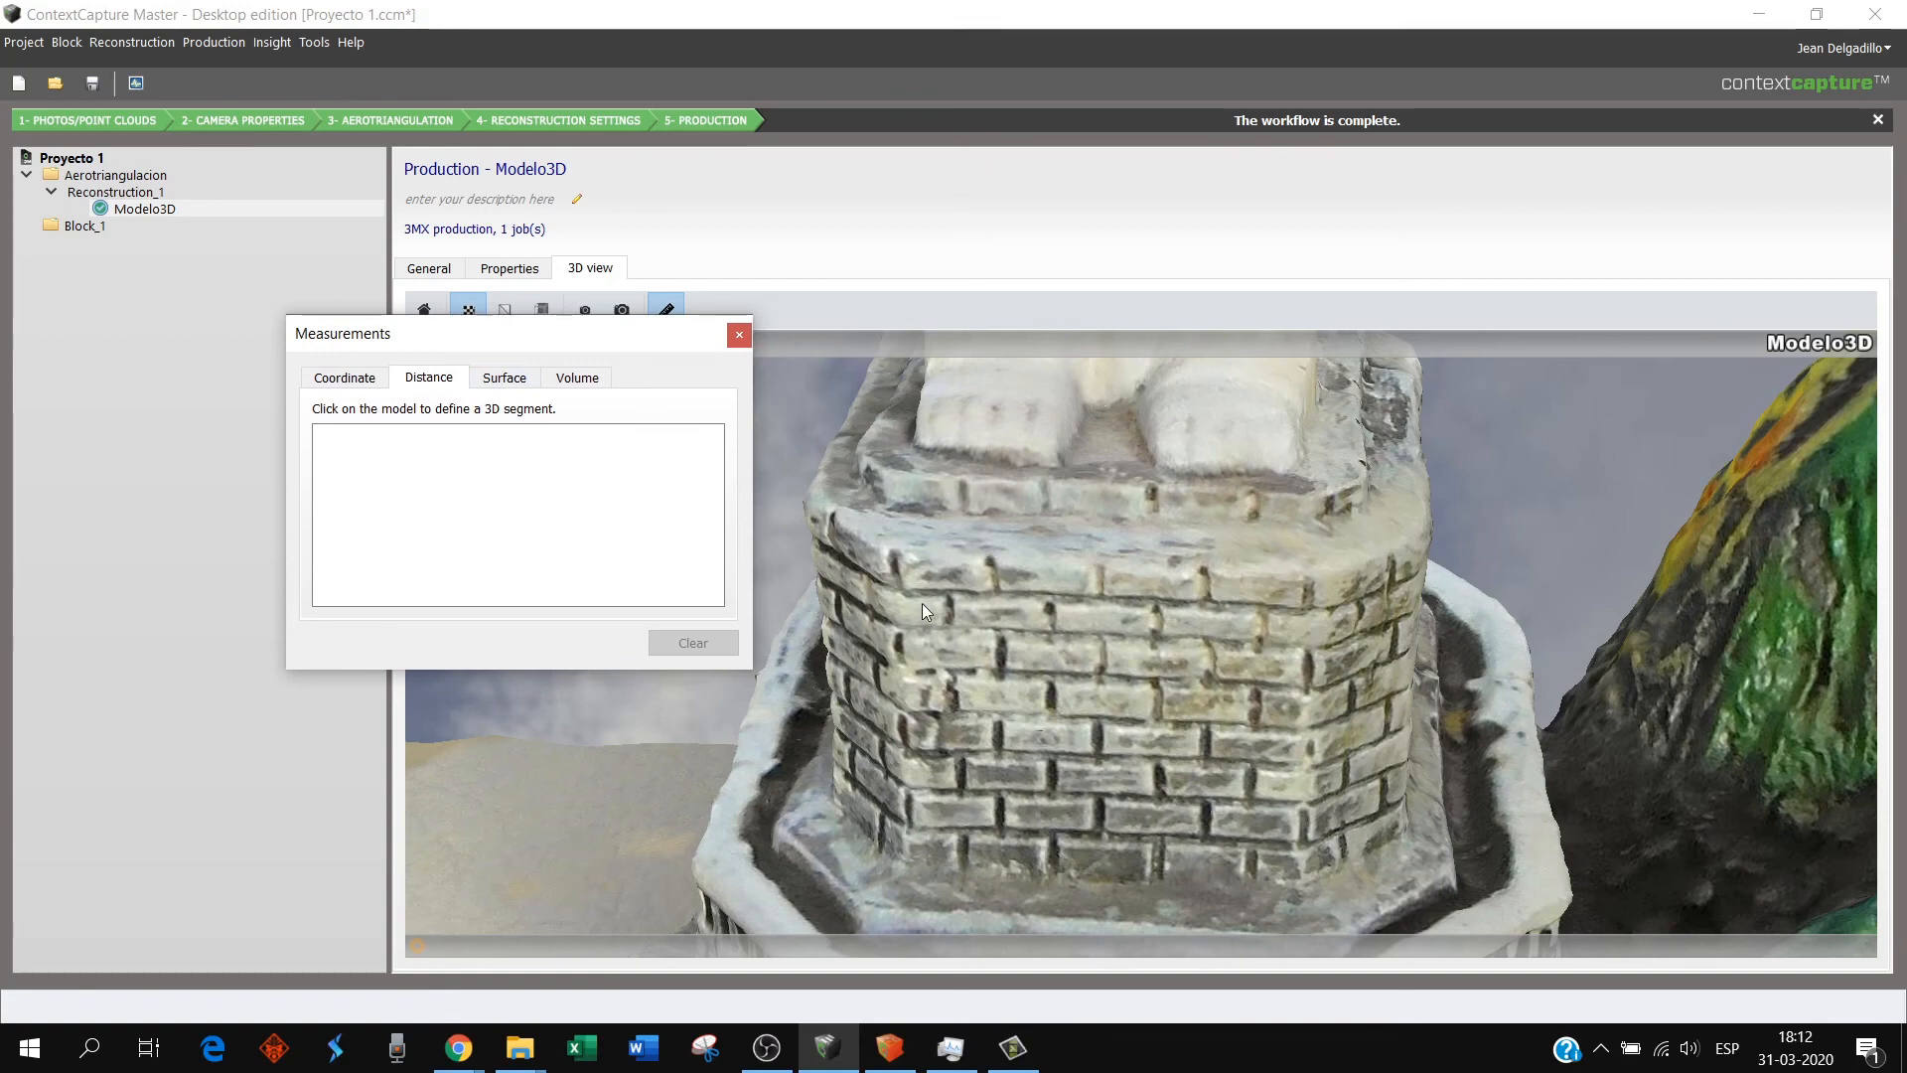
{"action": "scroll", "coordinate": [916, 602], "scroll_direction": "up", "scroll_amount": 5}
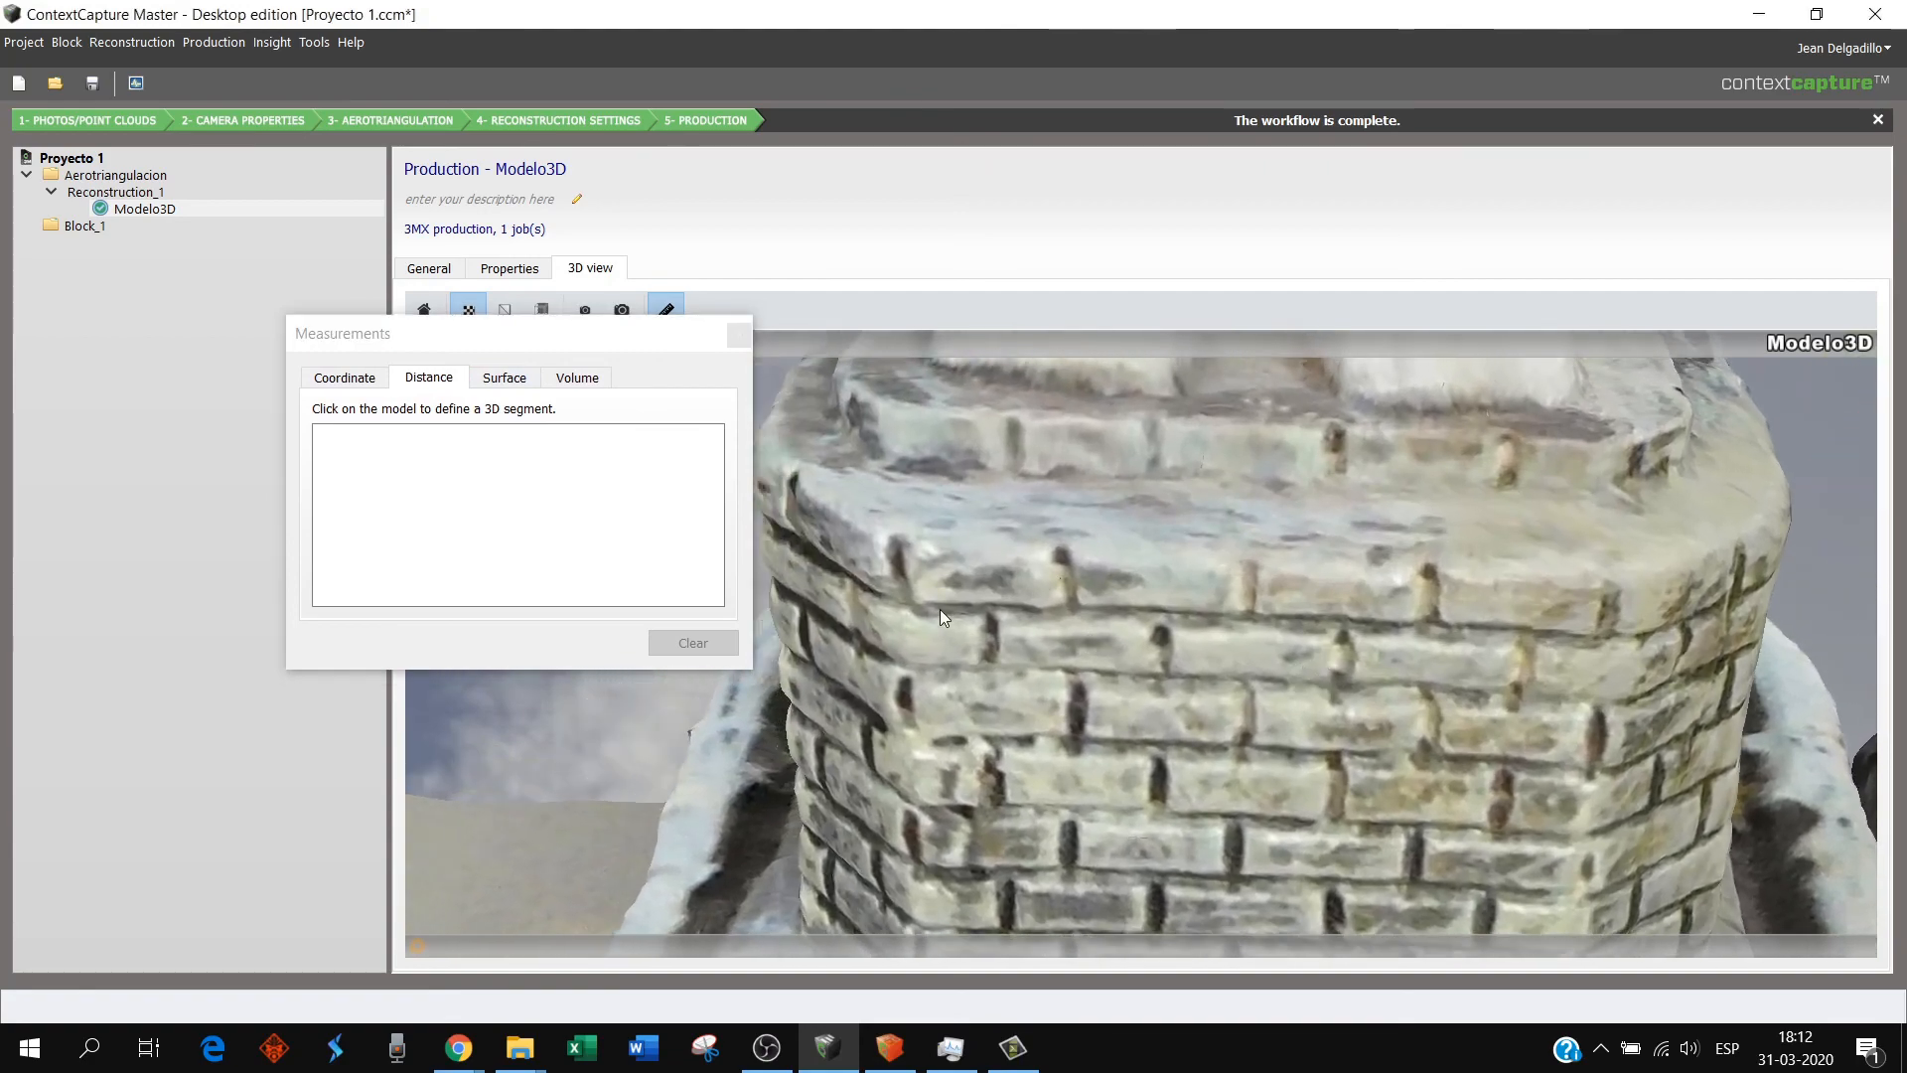
{"action": "left_click", "coordinate": [905, 600]}
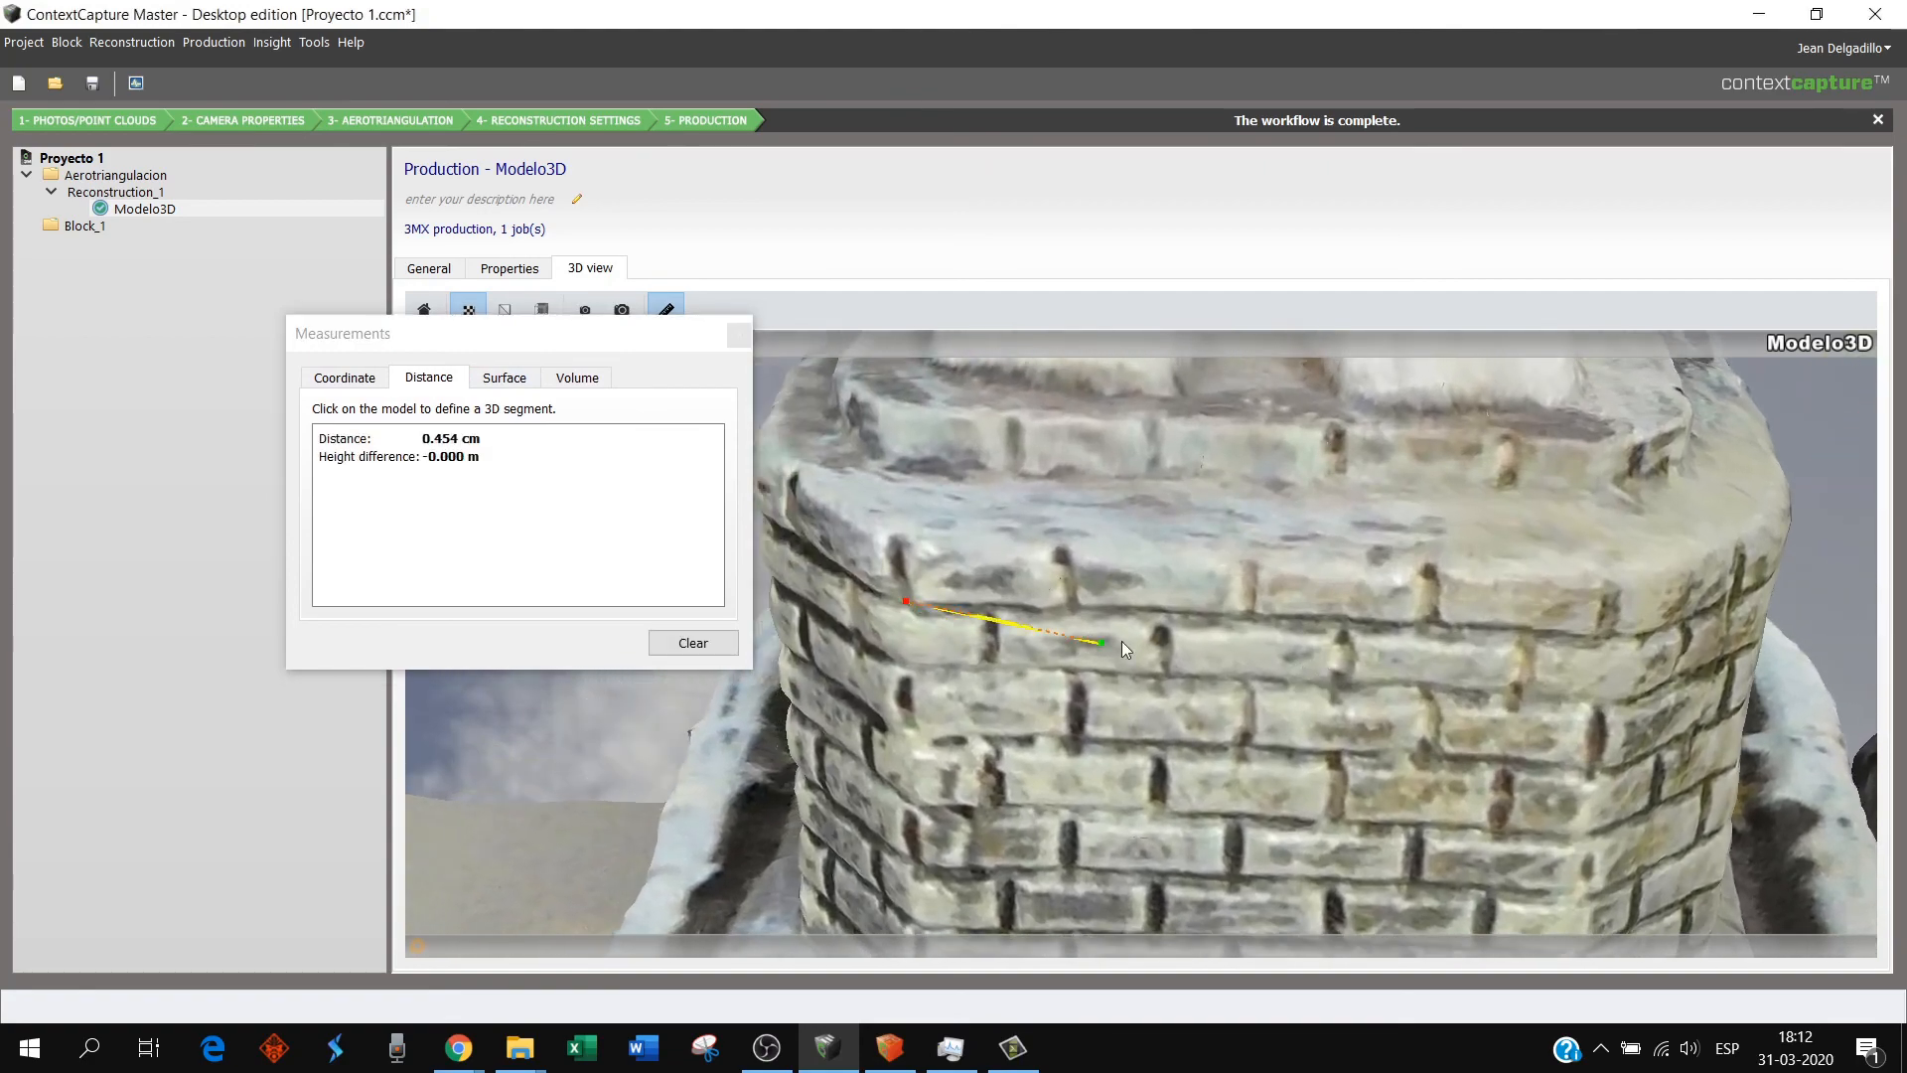
{"action": "left_click", "coordinate": [1606, 640]}
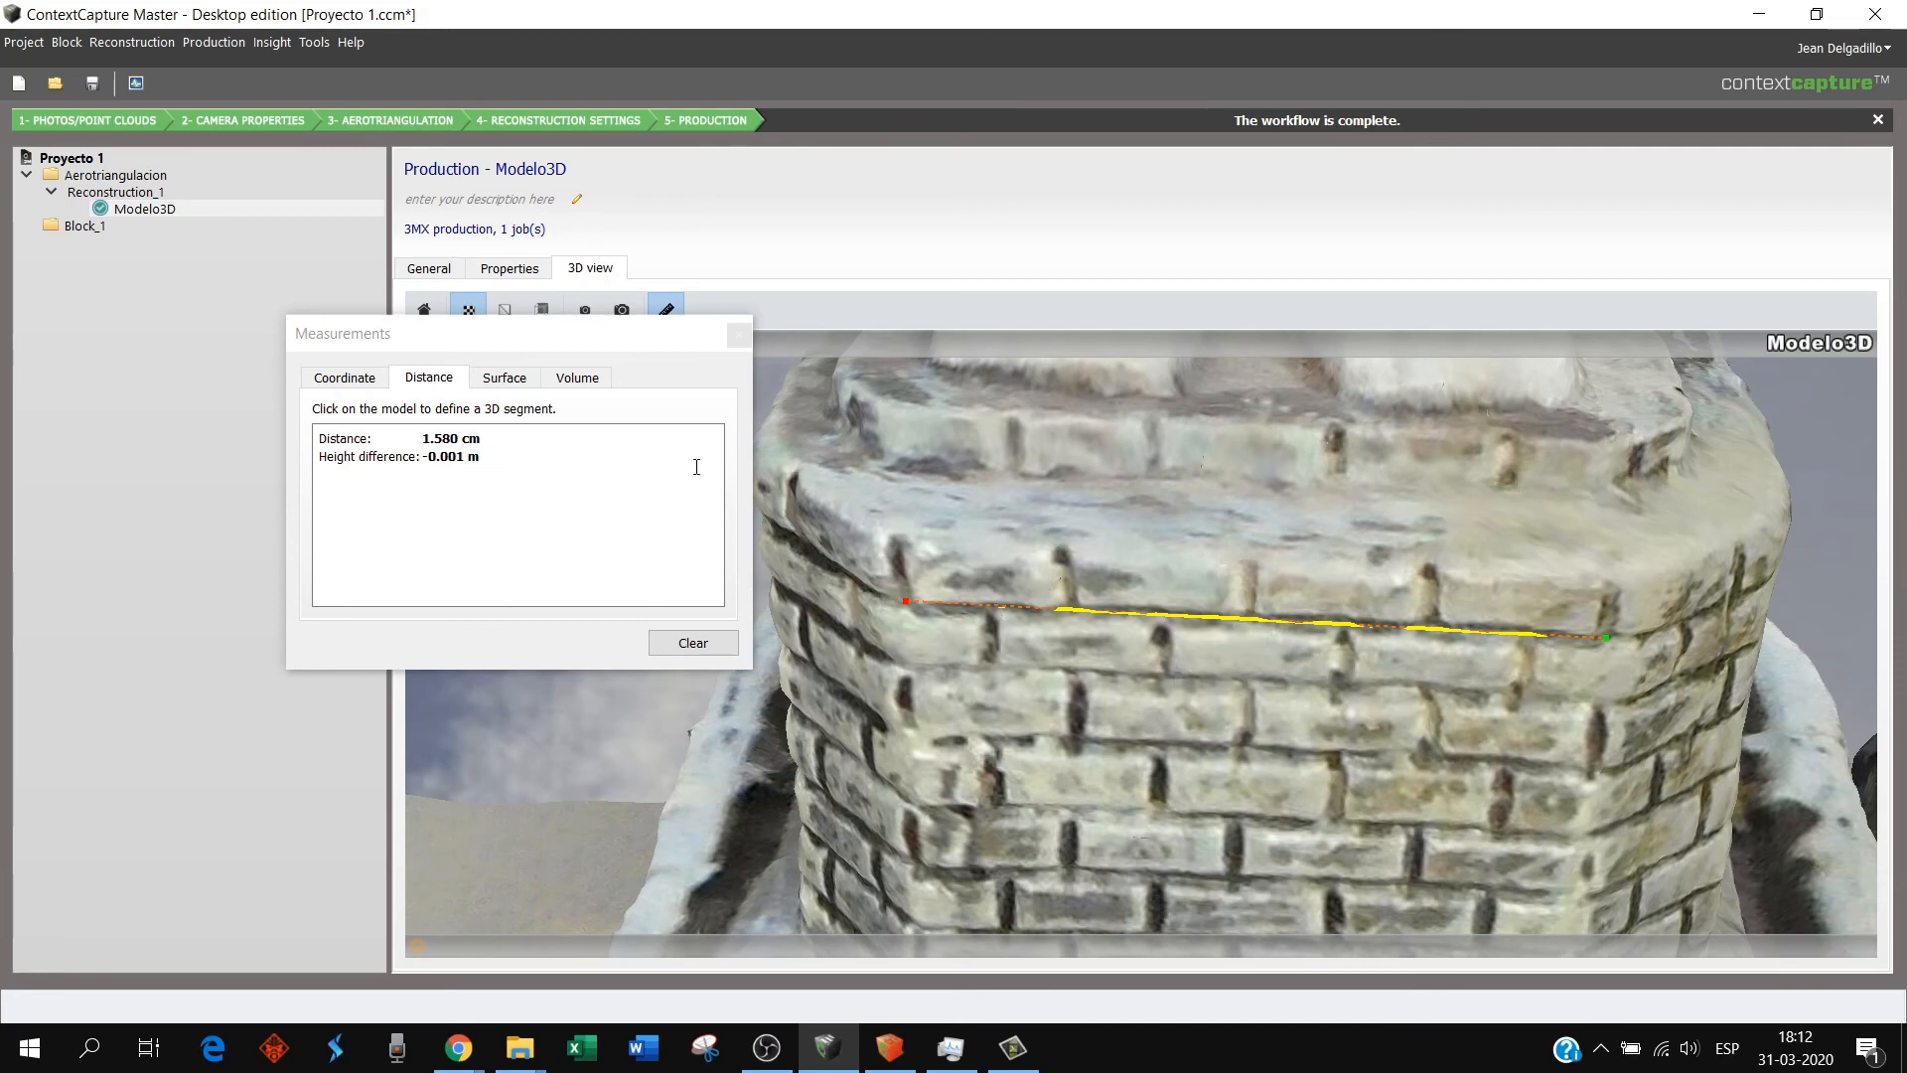
{"action": "left_click_drag", "start_coordinate": [529, 344], "coordinate": [499, 380]}
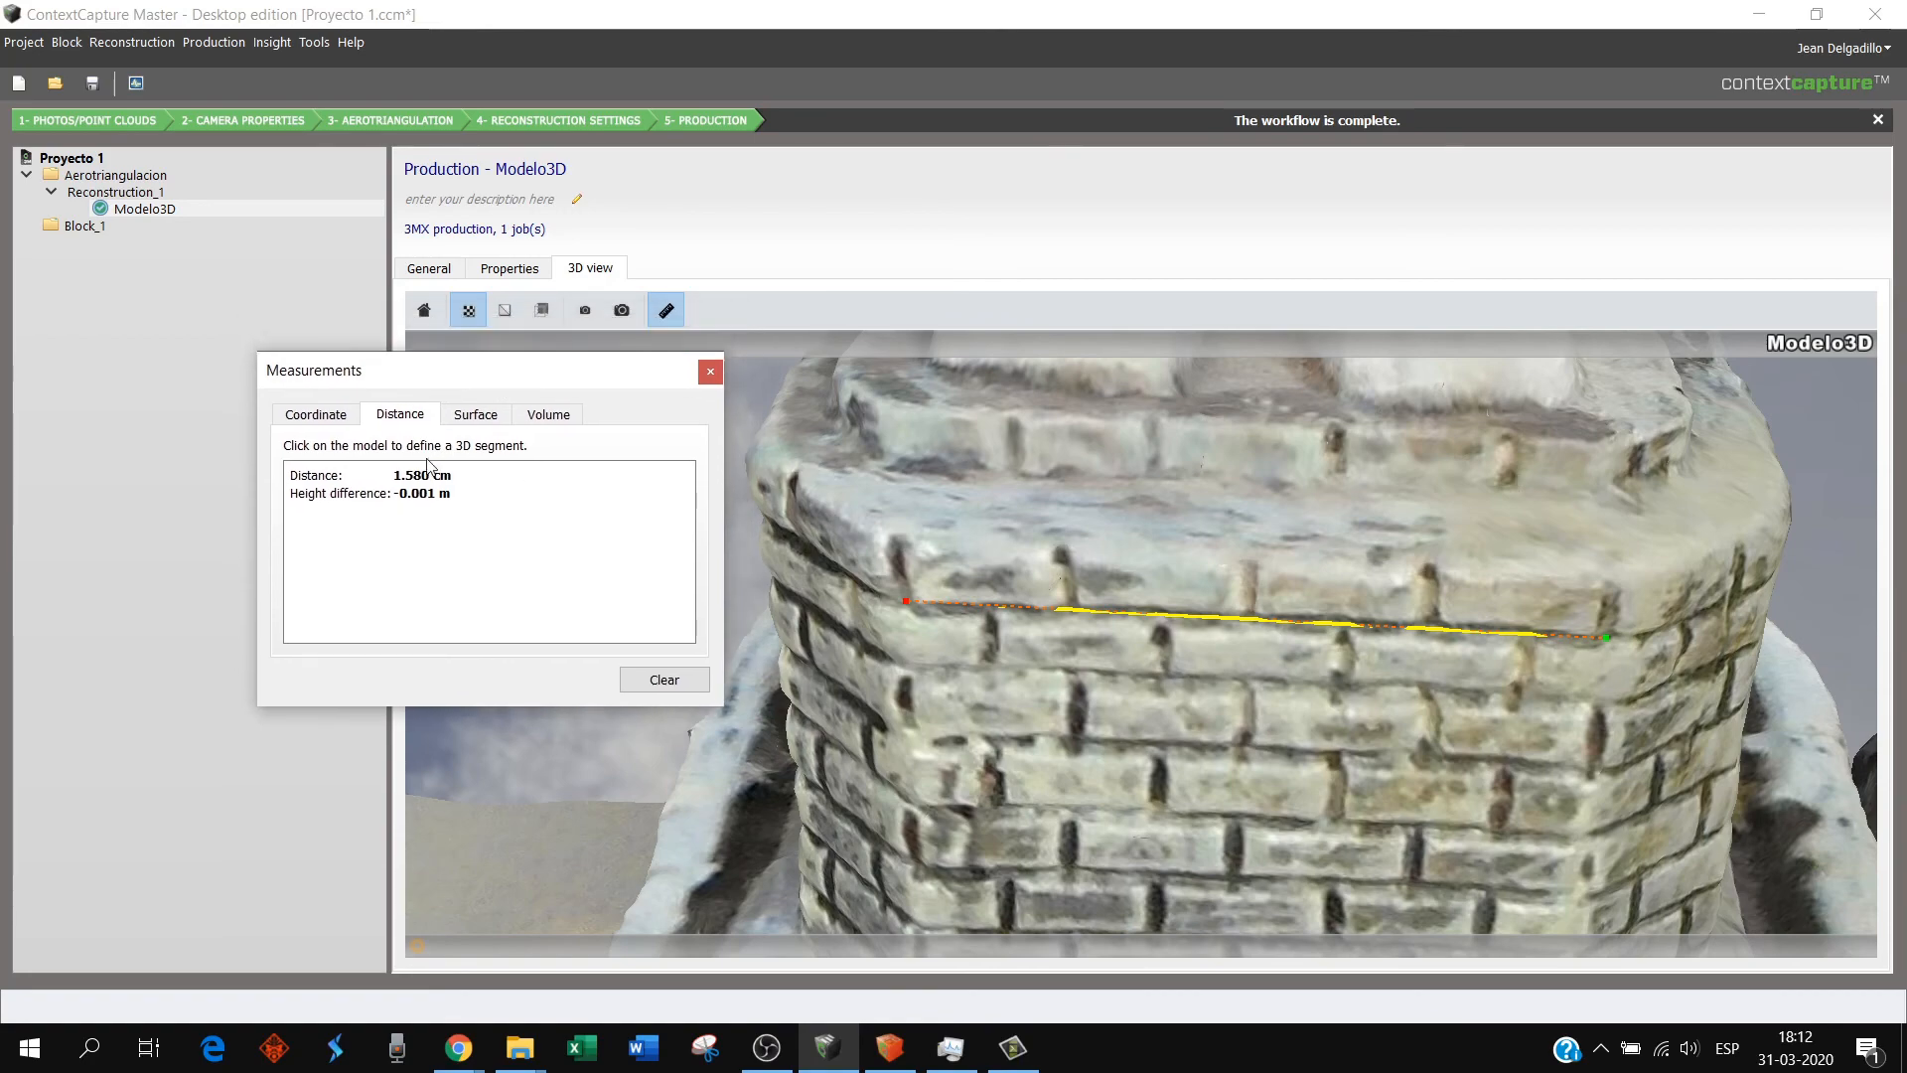
- Examine the measured pedestal segment up close and in relation to the whole statue and its camera positions
{"action": "scroll", "coordinate": [1135, 611], "scroll_direction": "down", "scroll_amount": 5}
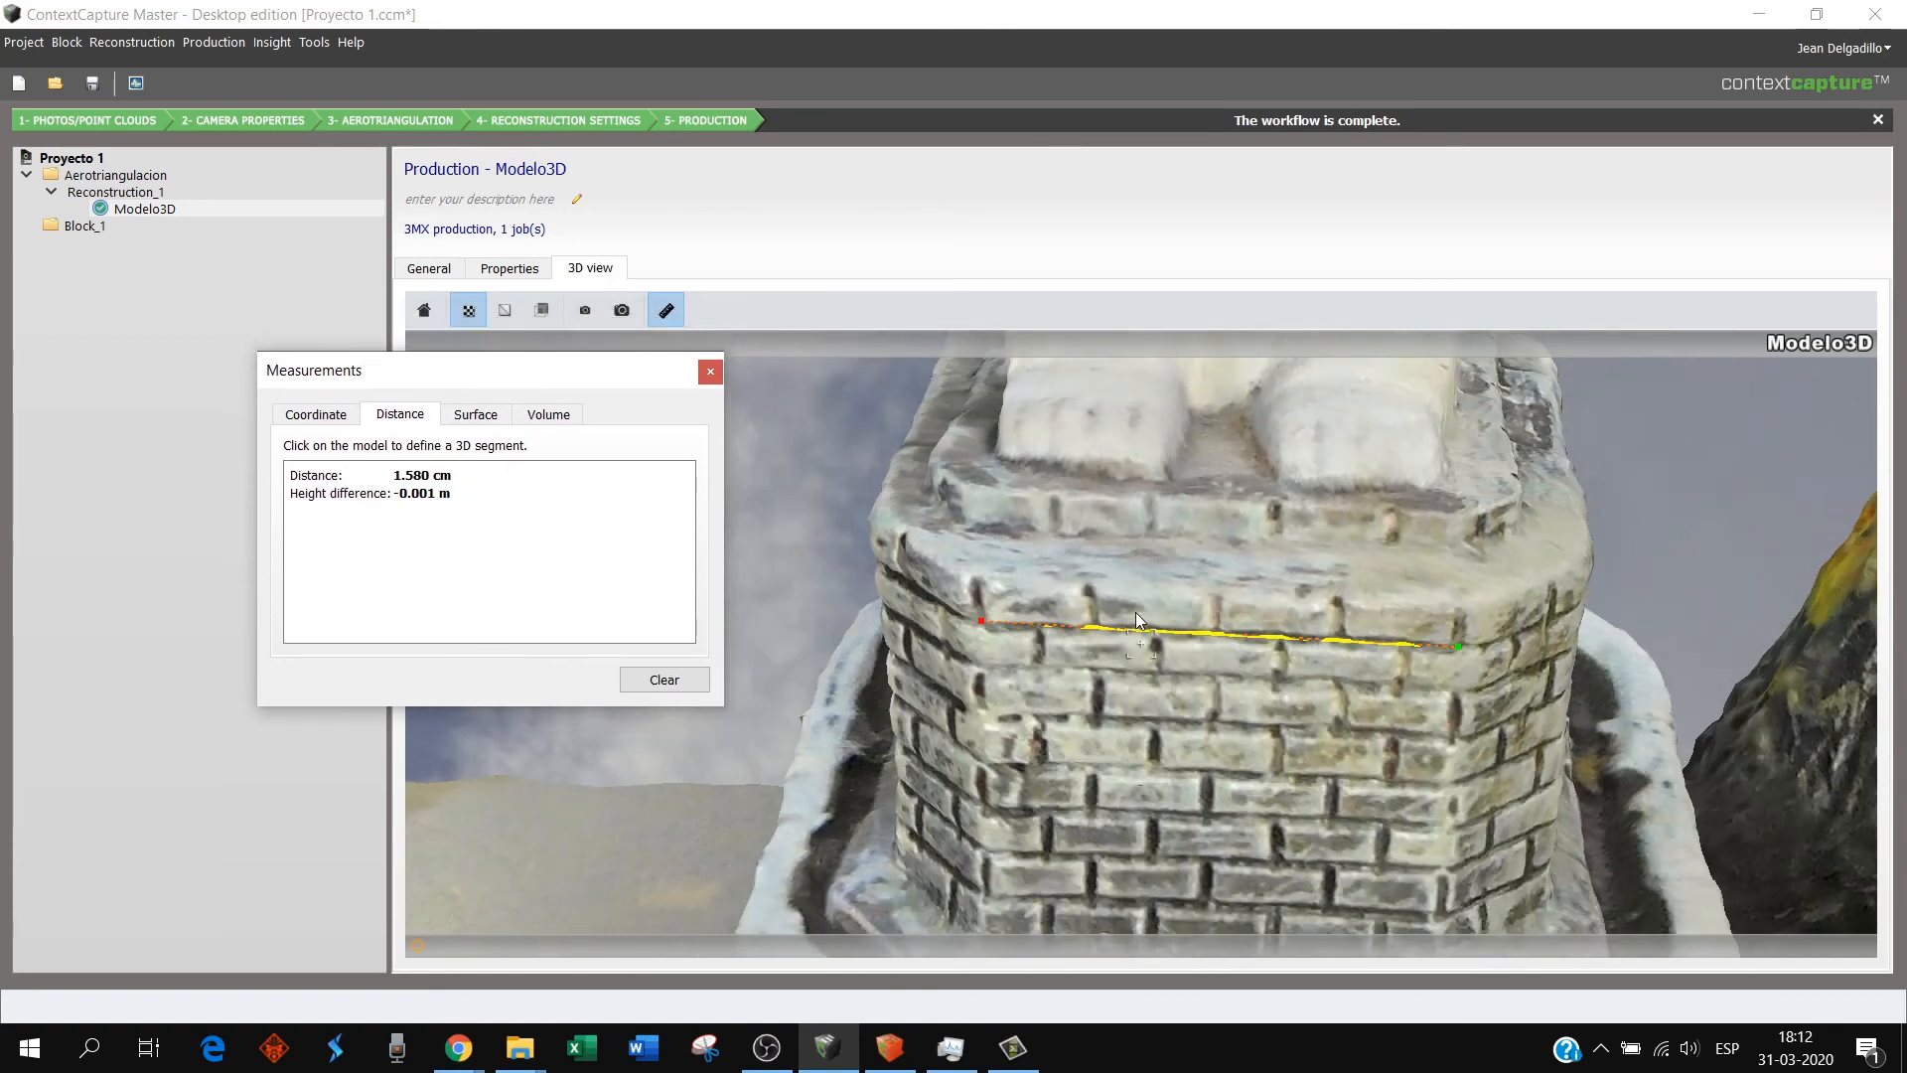
{"action": "scroll", "coordinate": [1228, 652], "scroll_direction": "up", "scroll_amount": 3}
{"action": "scroll", "coordinate": [1228, 652], "scroll_direction": "up", "scroll_amount": 2}
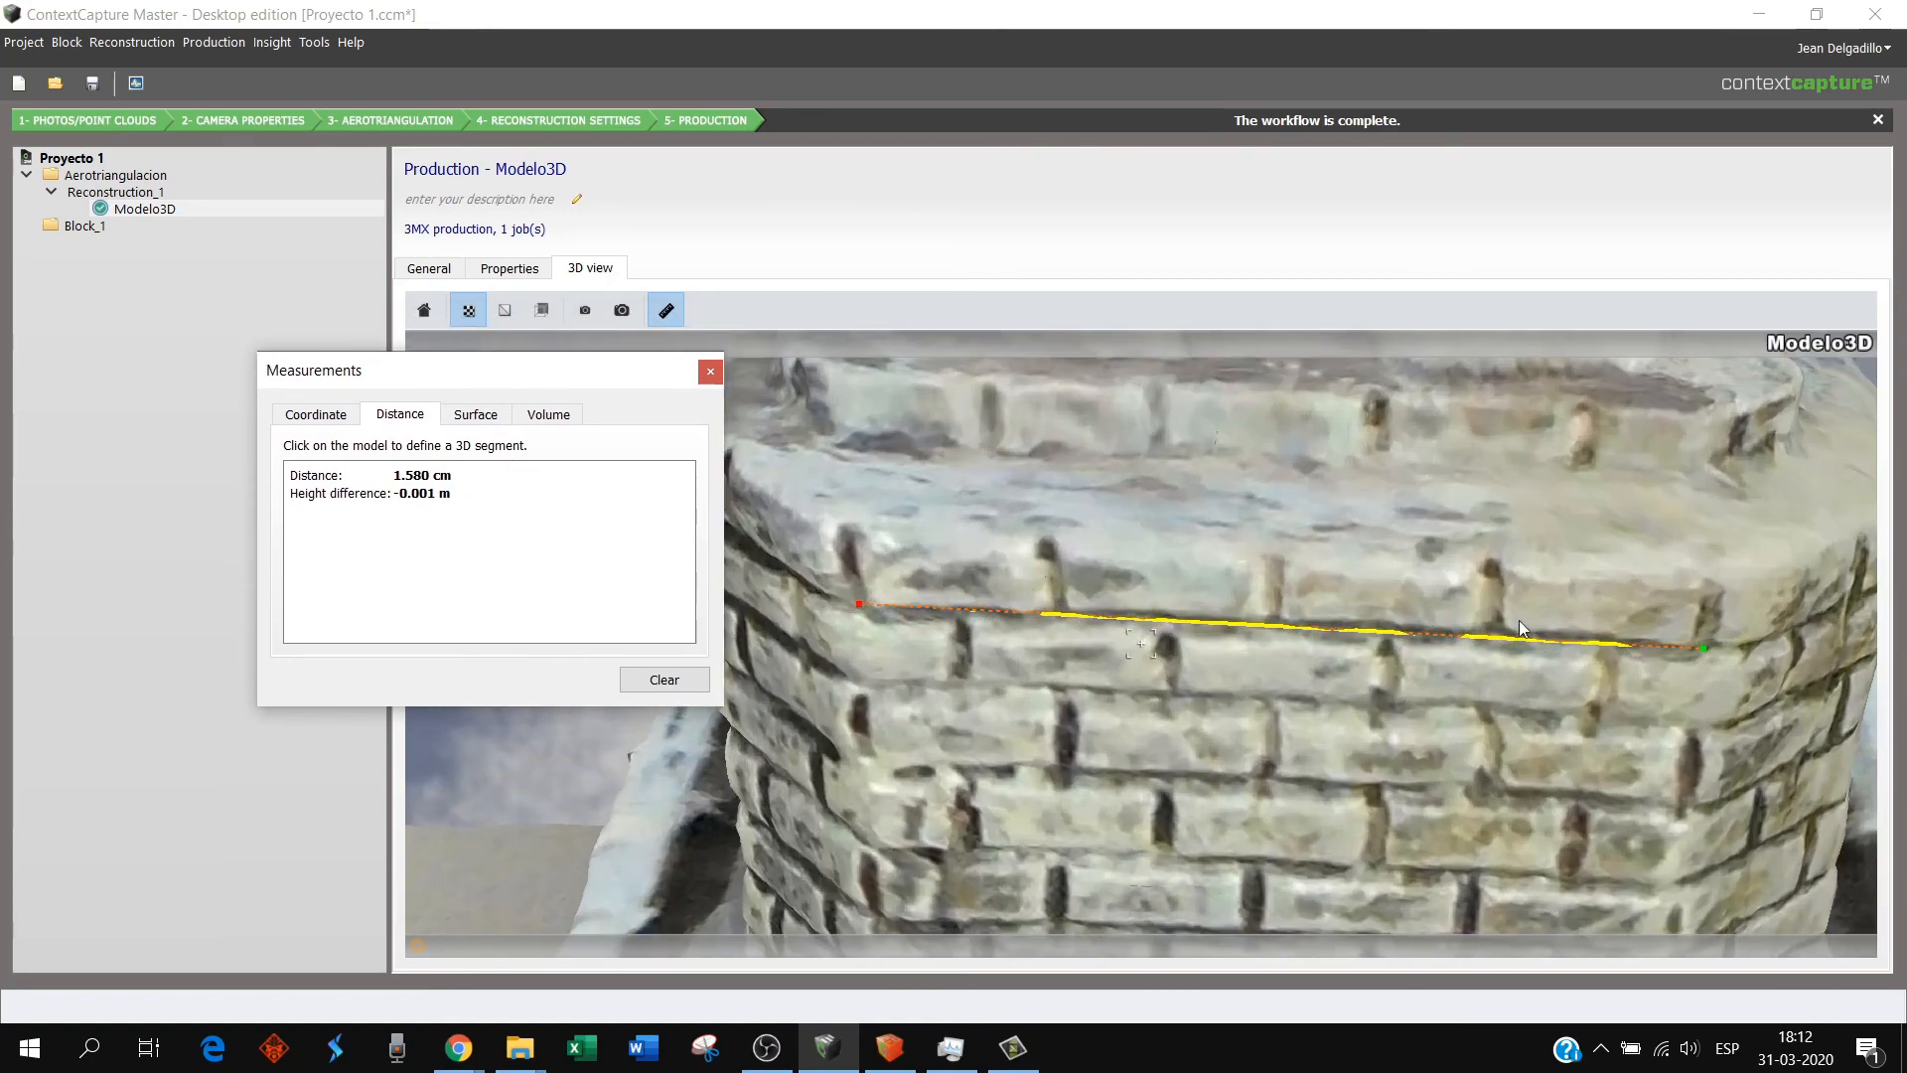
{"action": "scroll", "coordinate": [1349, 629], "scroll_direction": "down", "scroll_amount": 6}
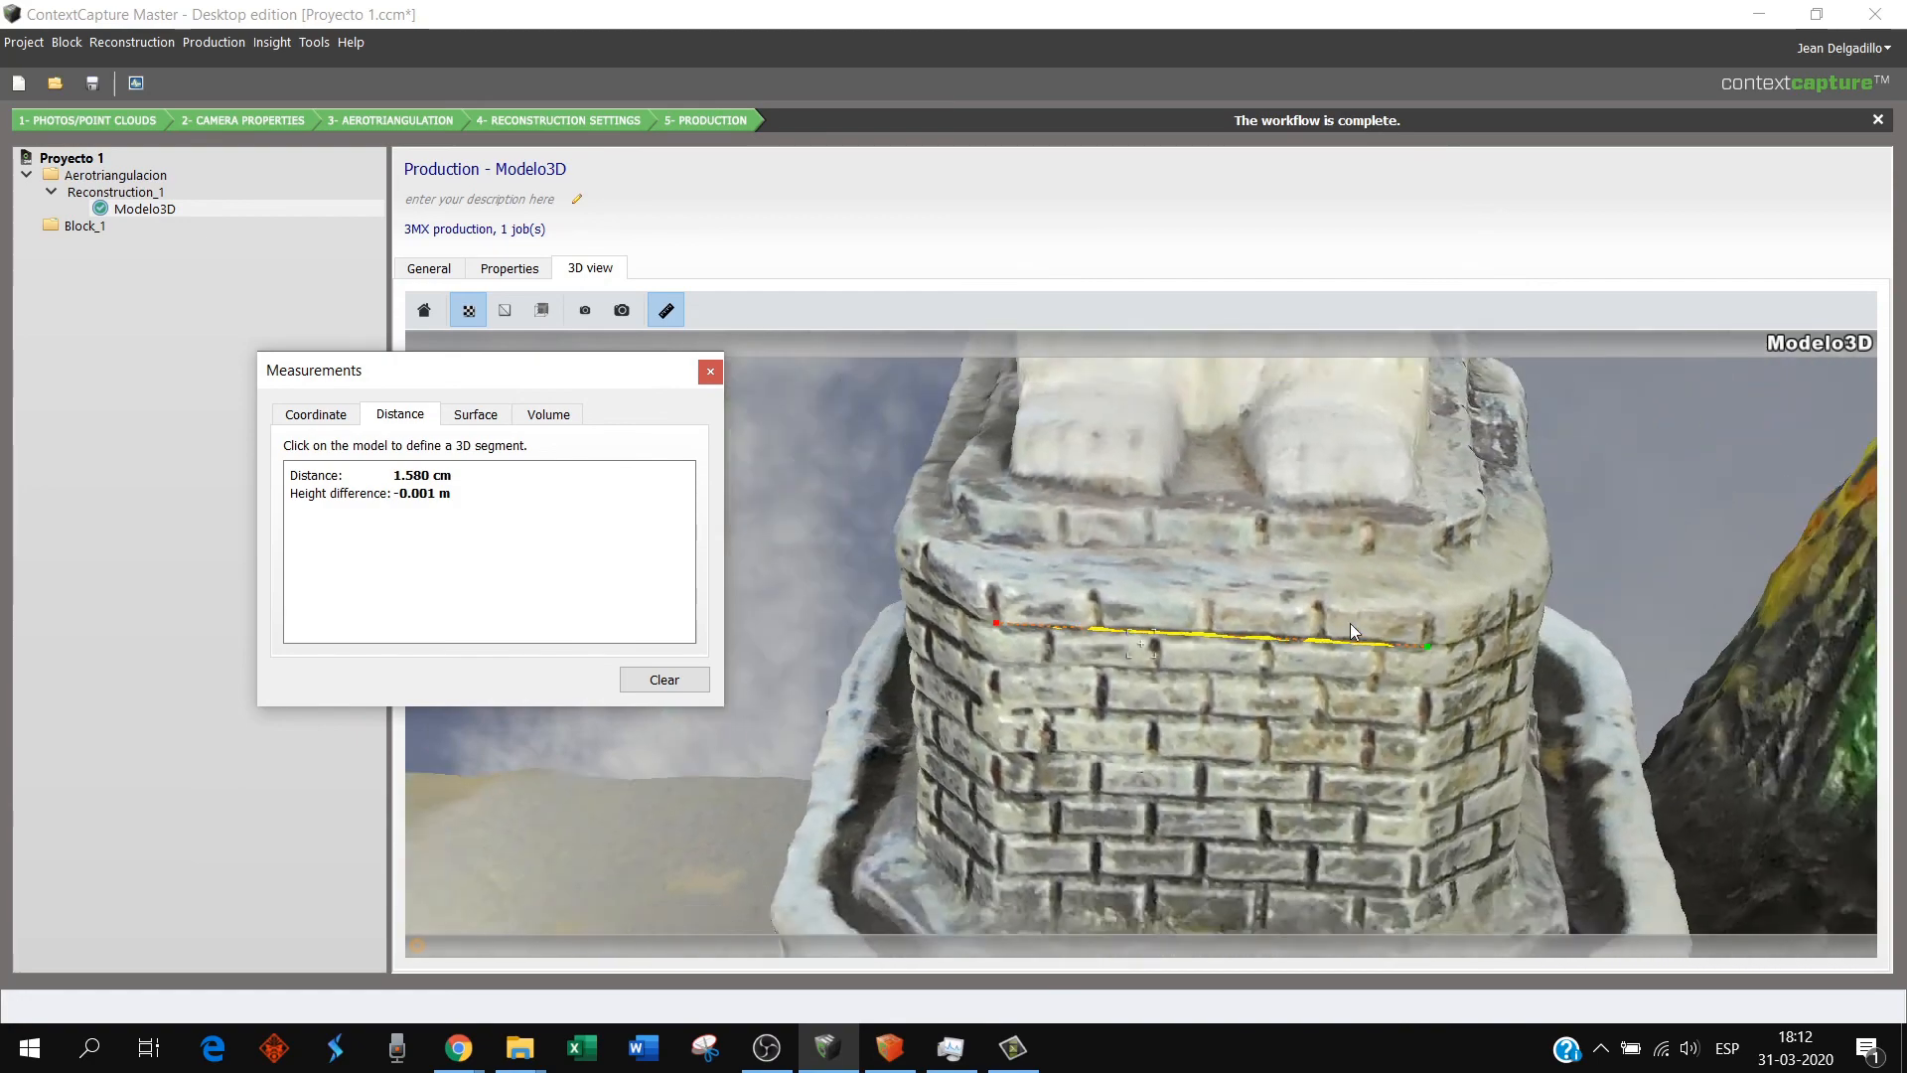
{"action": "scroll", "coordinate": [1350, 622], "scroll_direction": "down", "scroll_amount": 5}
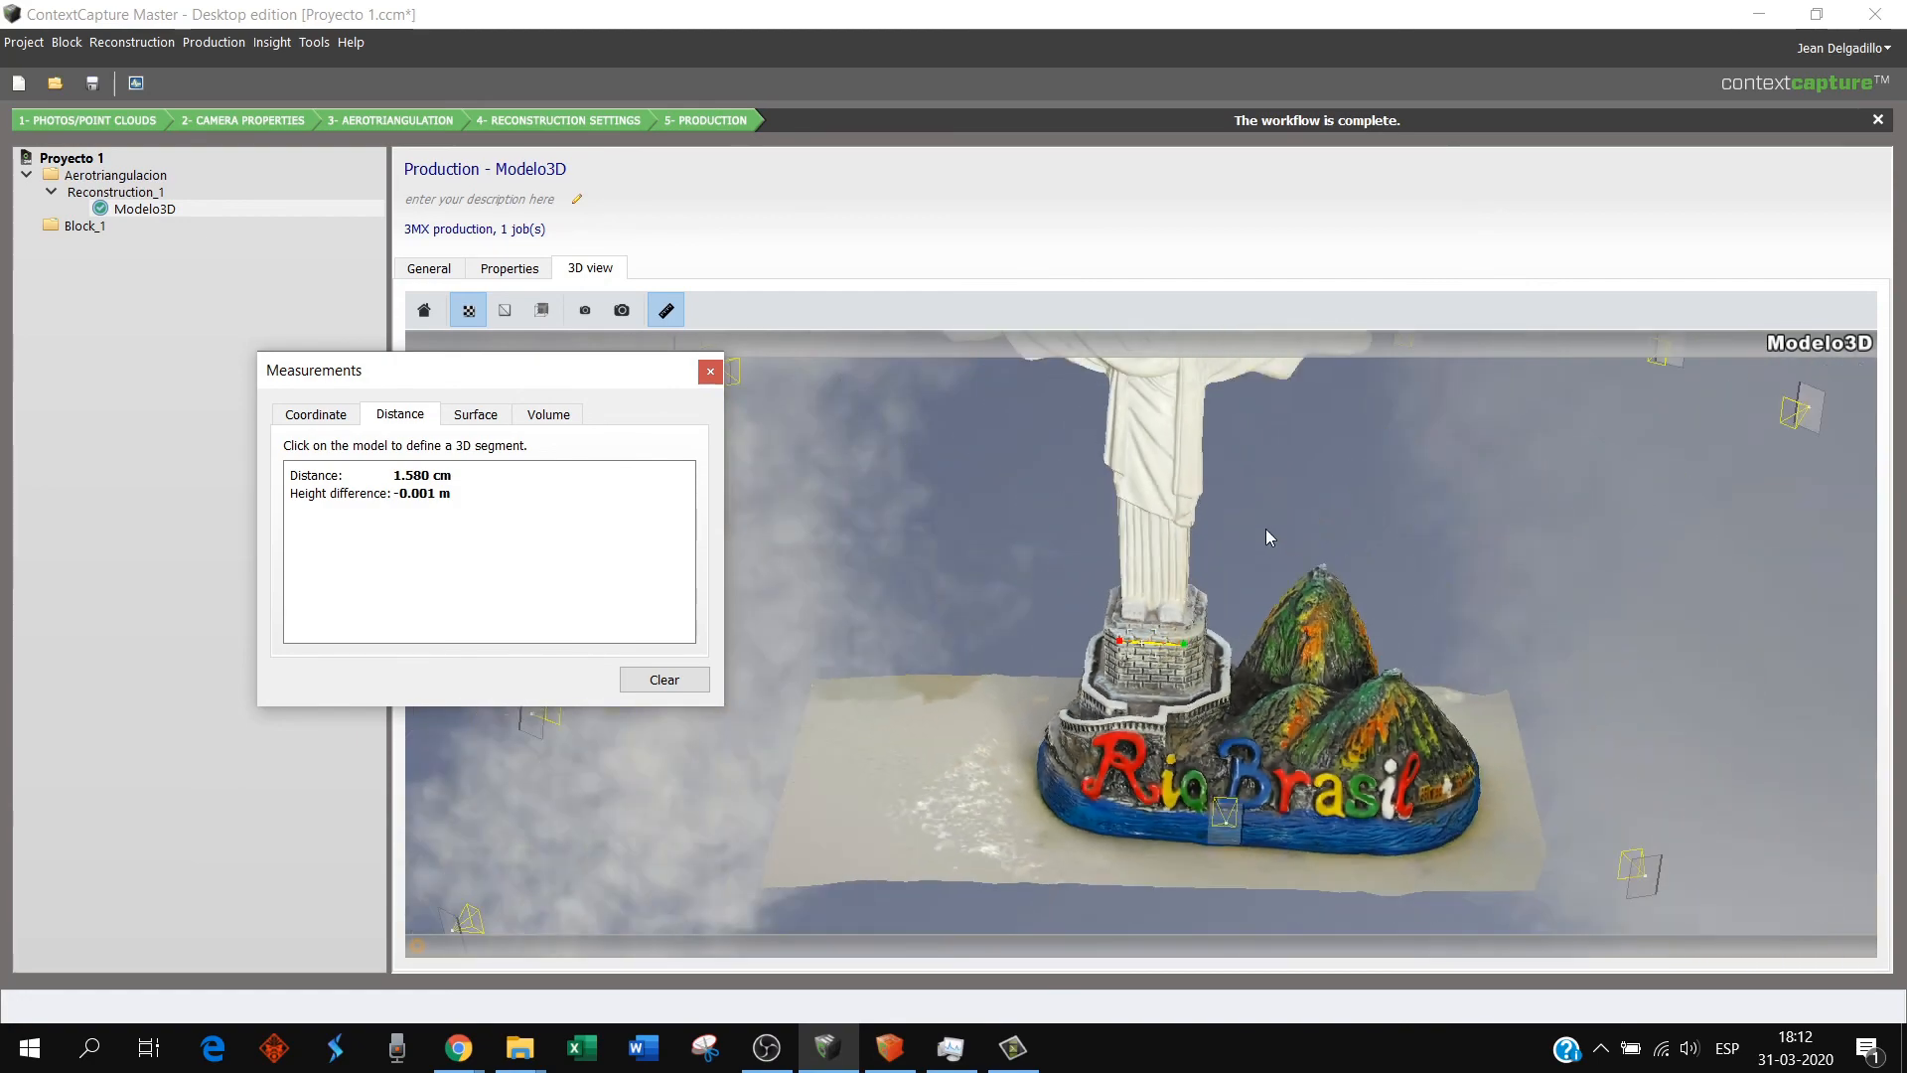
{"action": "left_click_drag", "start_coordinate": [1200, 506], "coordinate": [1200, 574]}
{"action": "scroll", "coordinate": [1195, 594], "scroll_direction": "down", "scroll_amount": 5}
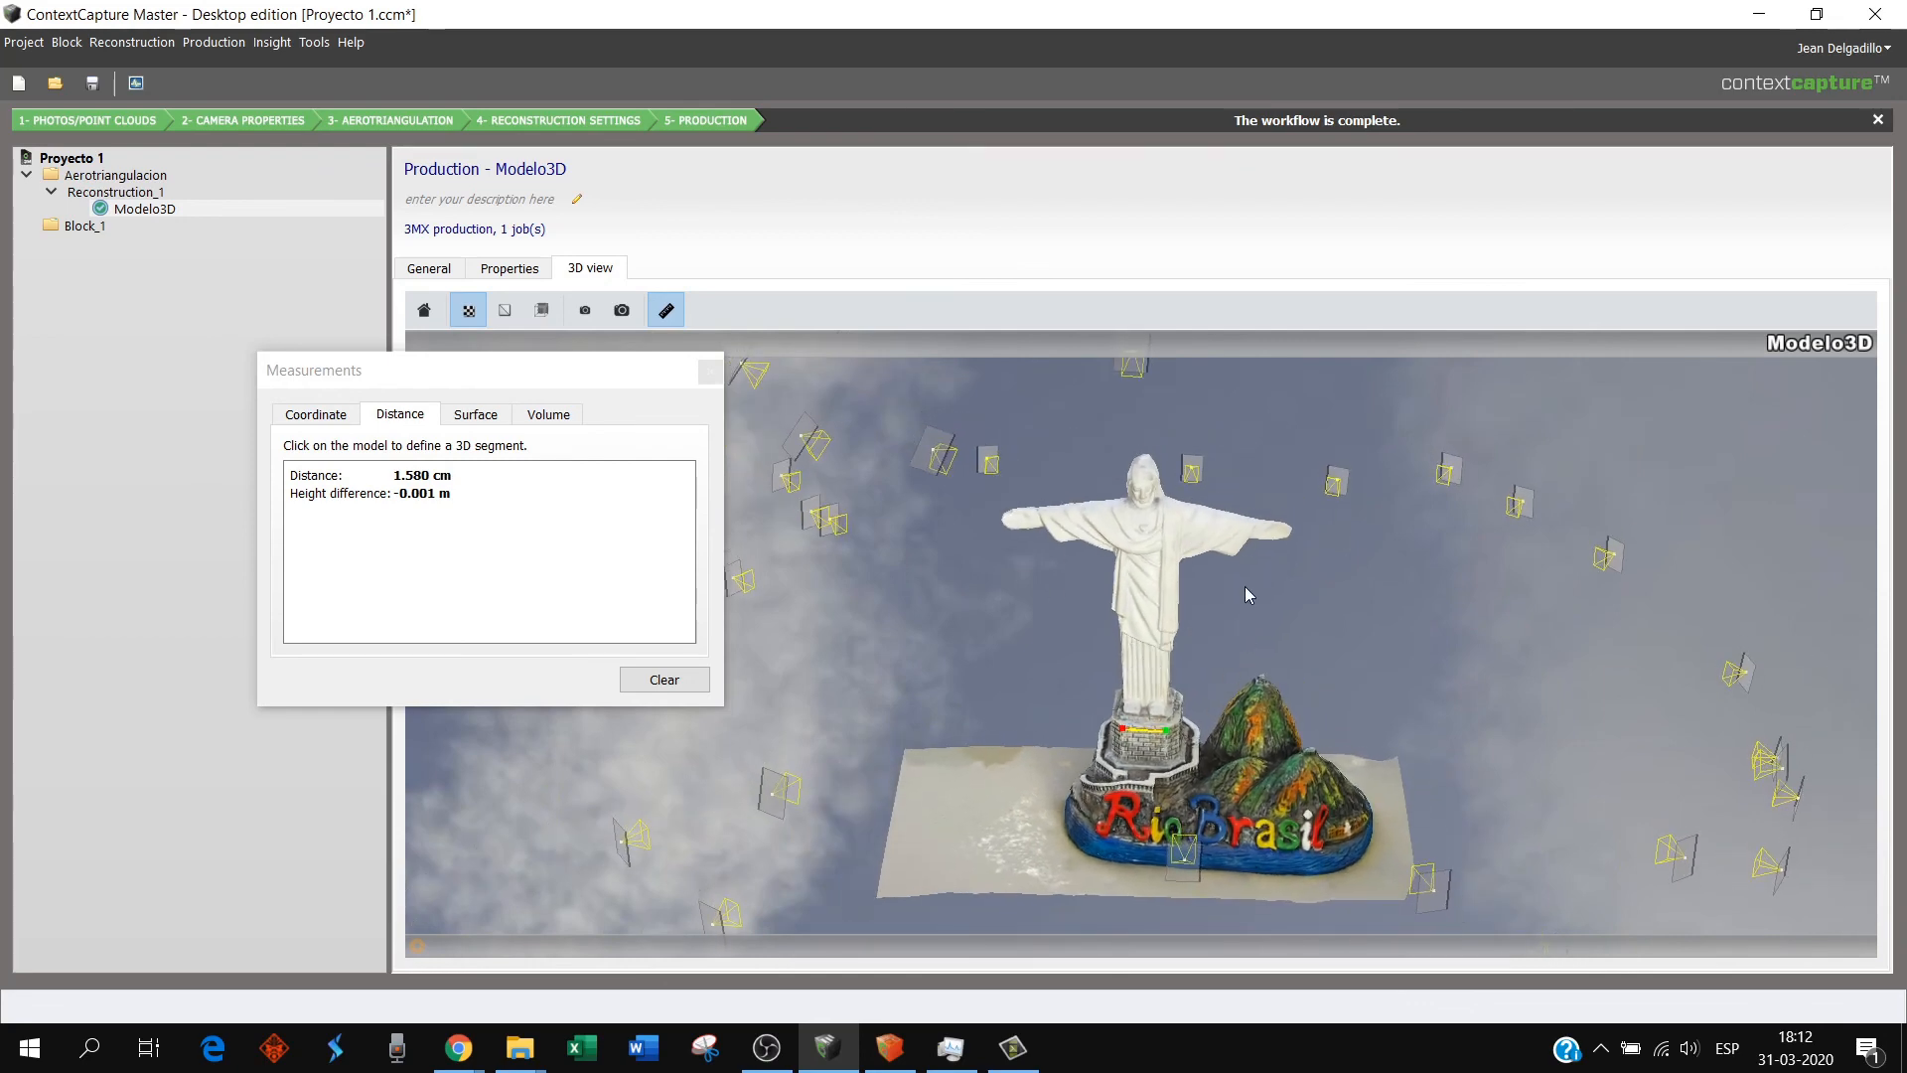
{"action": "scroll", "coordinate": [1261, 626], "scroll_direction": "down", "scroll_amount": 3}
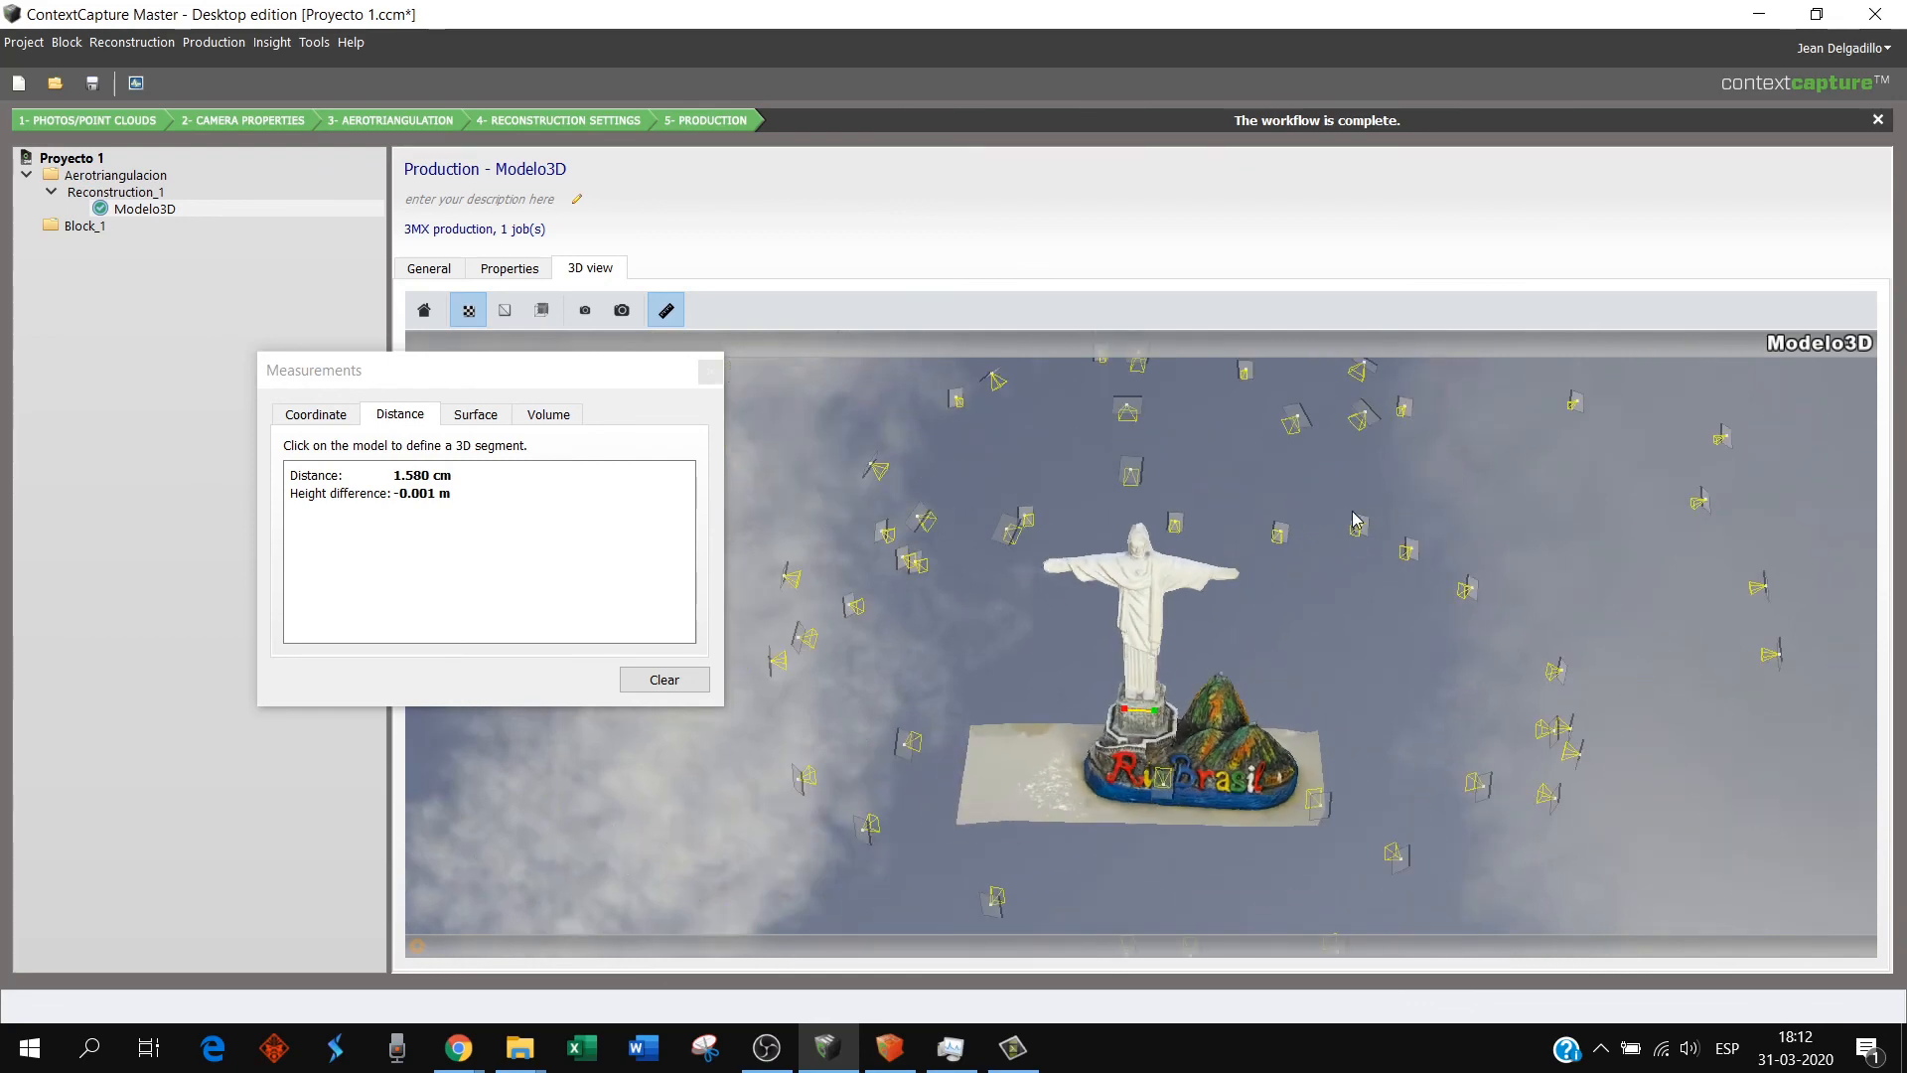
{"action": "left_click_drag", "start_coordinate": [1213, 647], "coordinate": [1208, 650]}
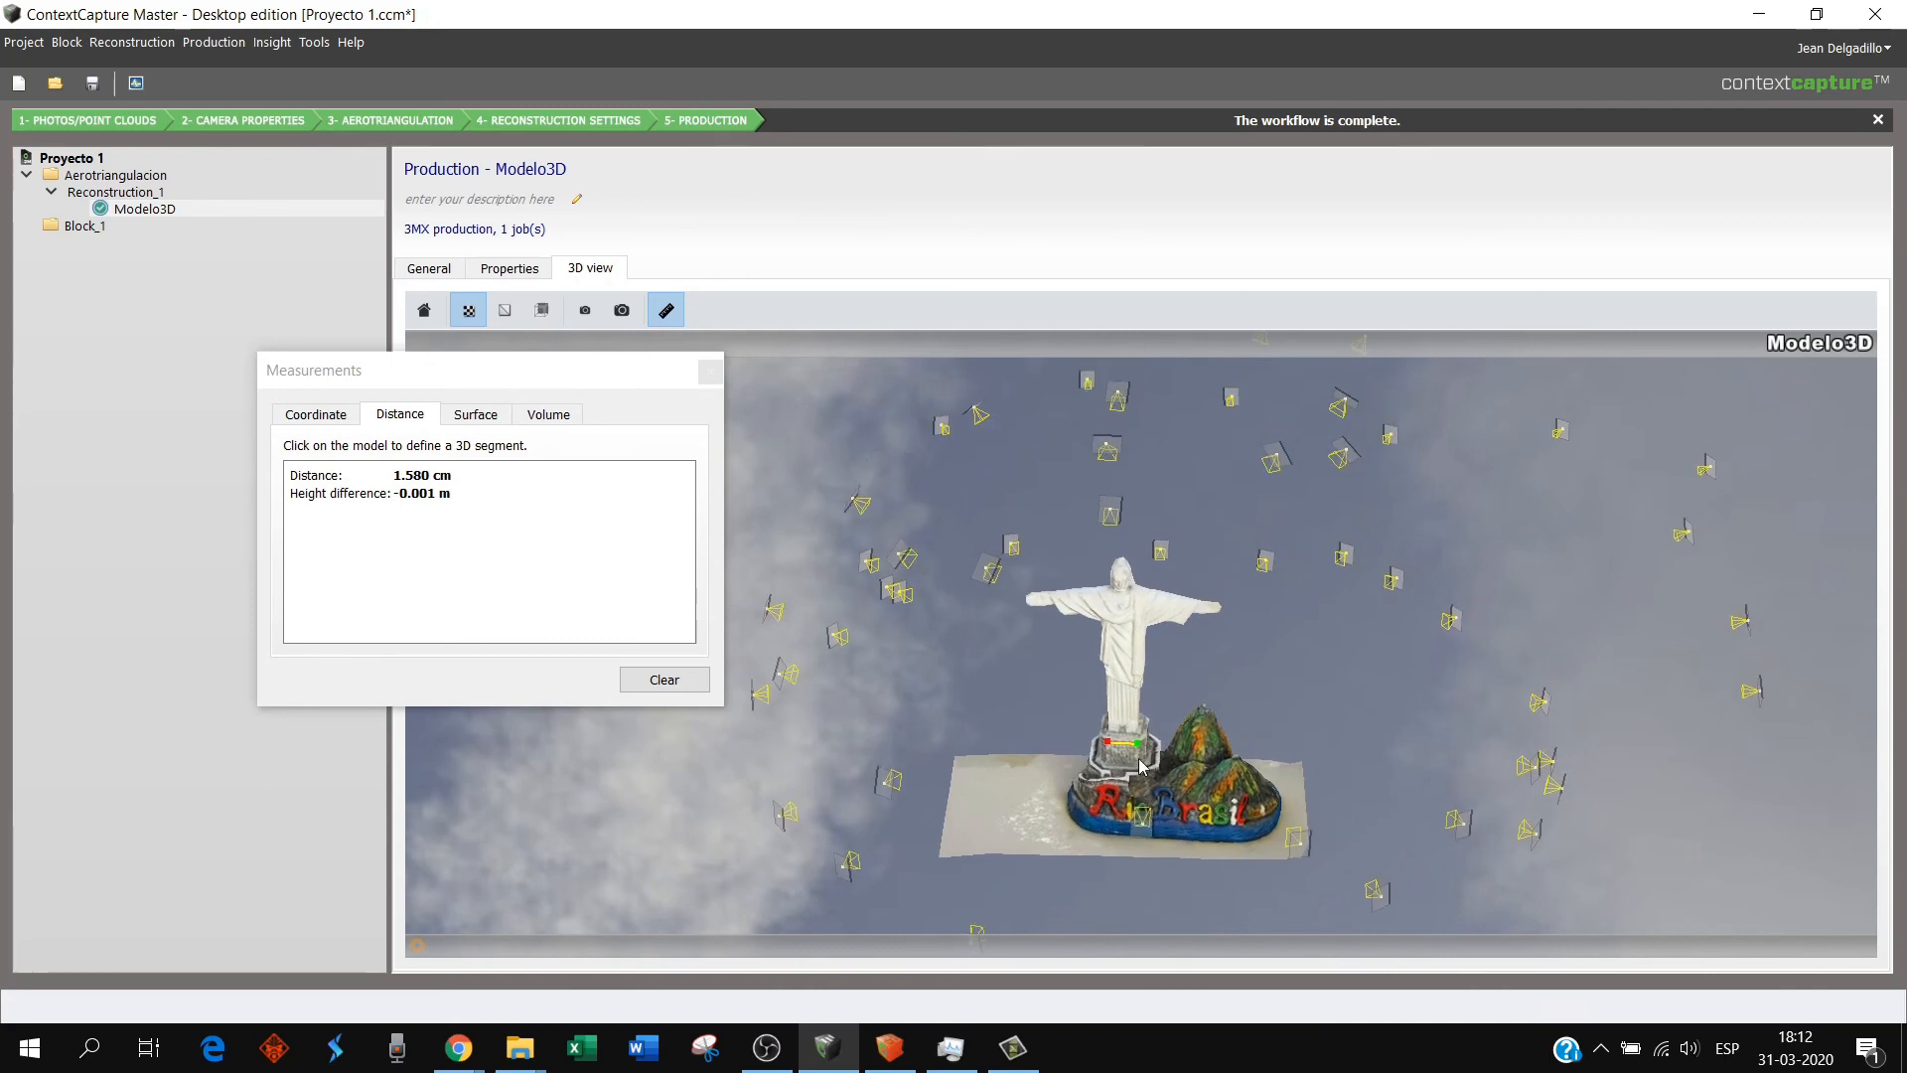
{"action": "scroll", "coordinate": [1142, 765], "scroll_direction": "up", "scroll_amount": 6}
{"action": "scroll", "coordinate": [1139, 760], "scroll_direction": "up", "scroll_amount": 1}
{"action": "left_click_drag", "start_coordinate": [1140, 760], "coordinate": [1156, 627]}
{"action": "scroll", "coordinate": [1170, 597], "scroll_direction": "down", "scroll_amount": 3}
{"action": "scroll", "coordinate": [1184, 610], "scroll_direction": "down", "scroll_amount": 2}
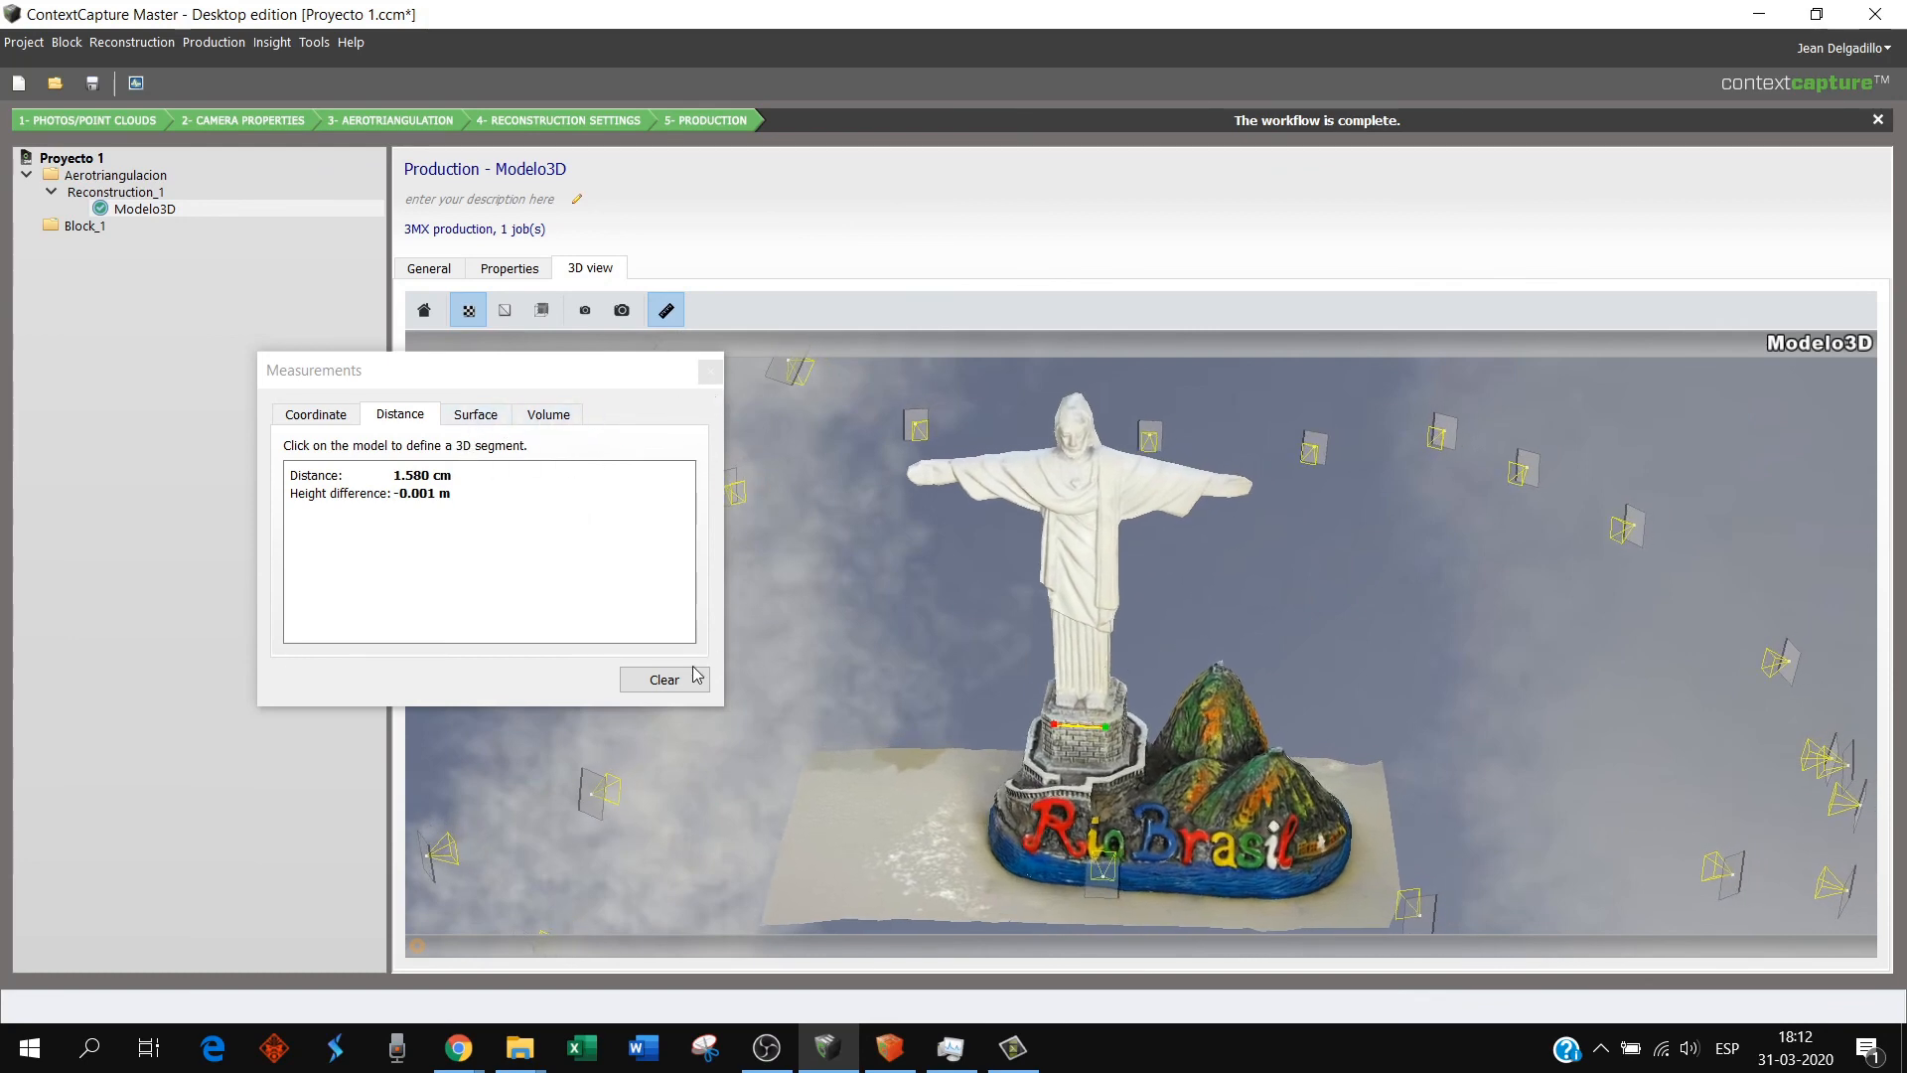
- Clear the distance measurement and switch to Surface measurement for the blue letter B on the base
{"action": "left_click", "coordinate": [664, 679]}
{"action": "left_click_drag", "start_coordinate": [1187, 819], "coordinate": [1140, 679]}
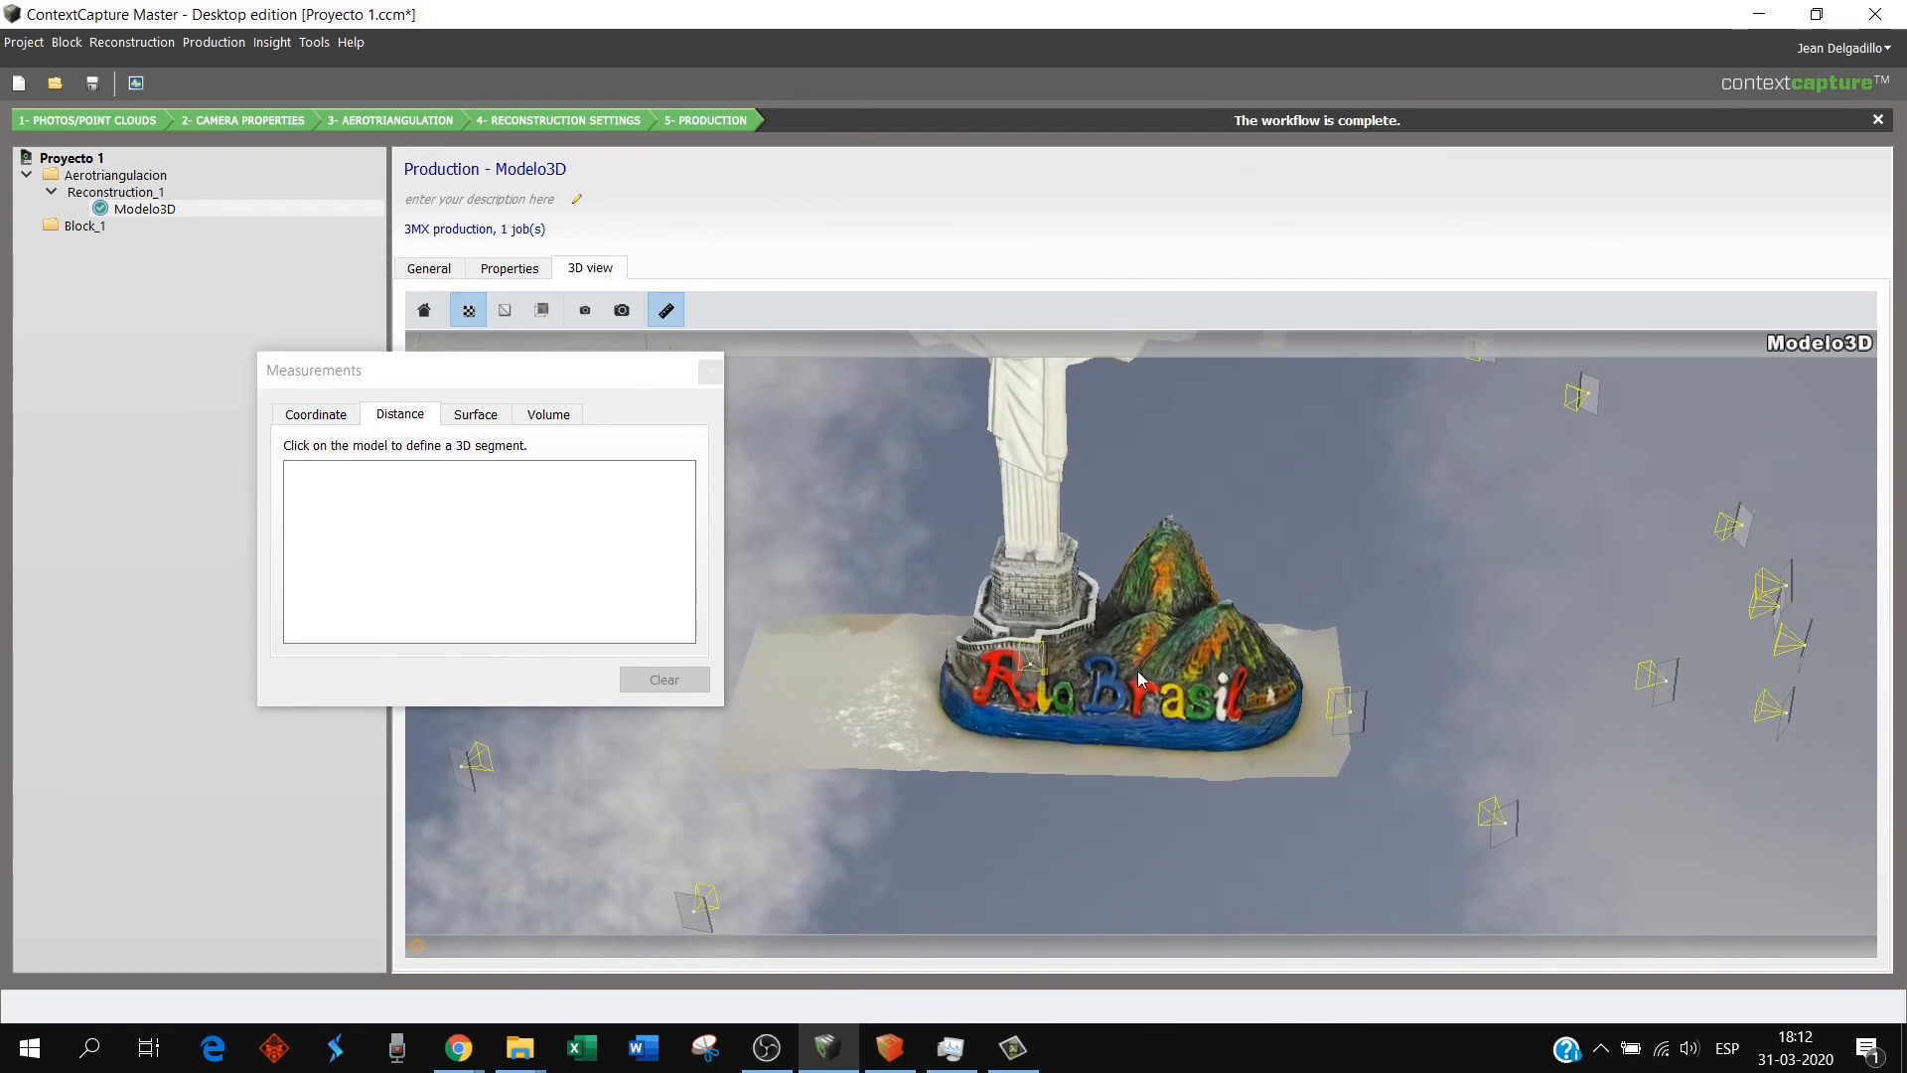
{"action": "scroll", "coordinate": [1139, 679], "scroll_direction": "up", "scroll_amount": 10}
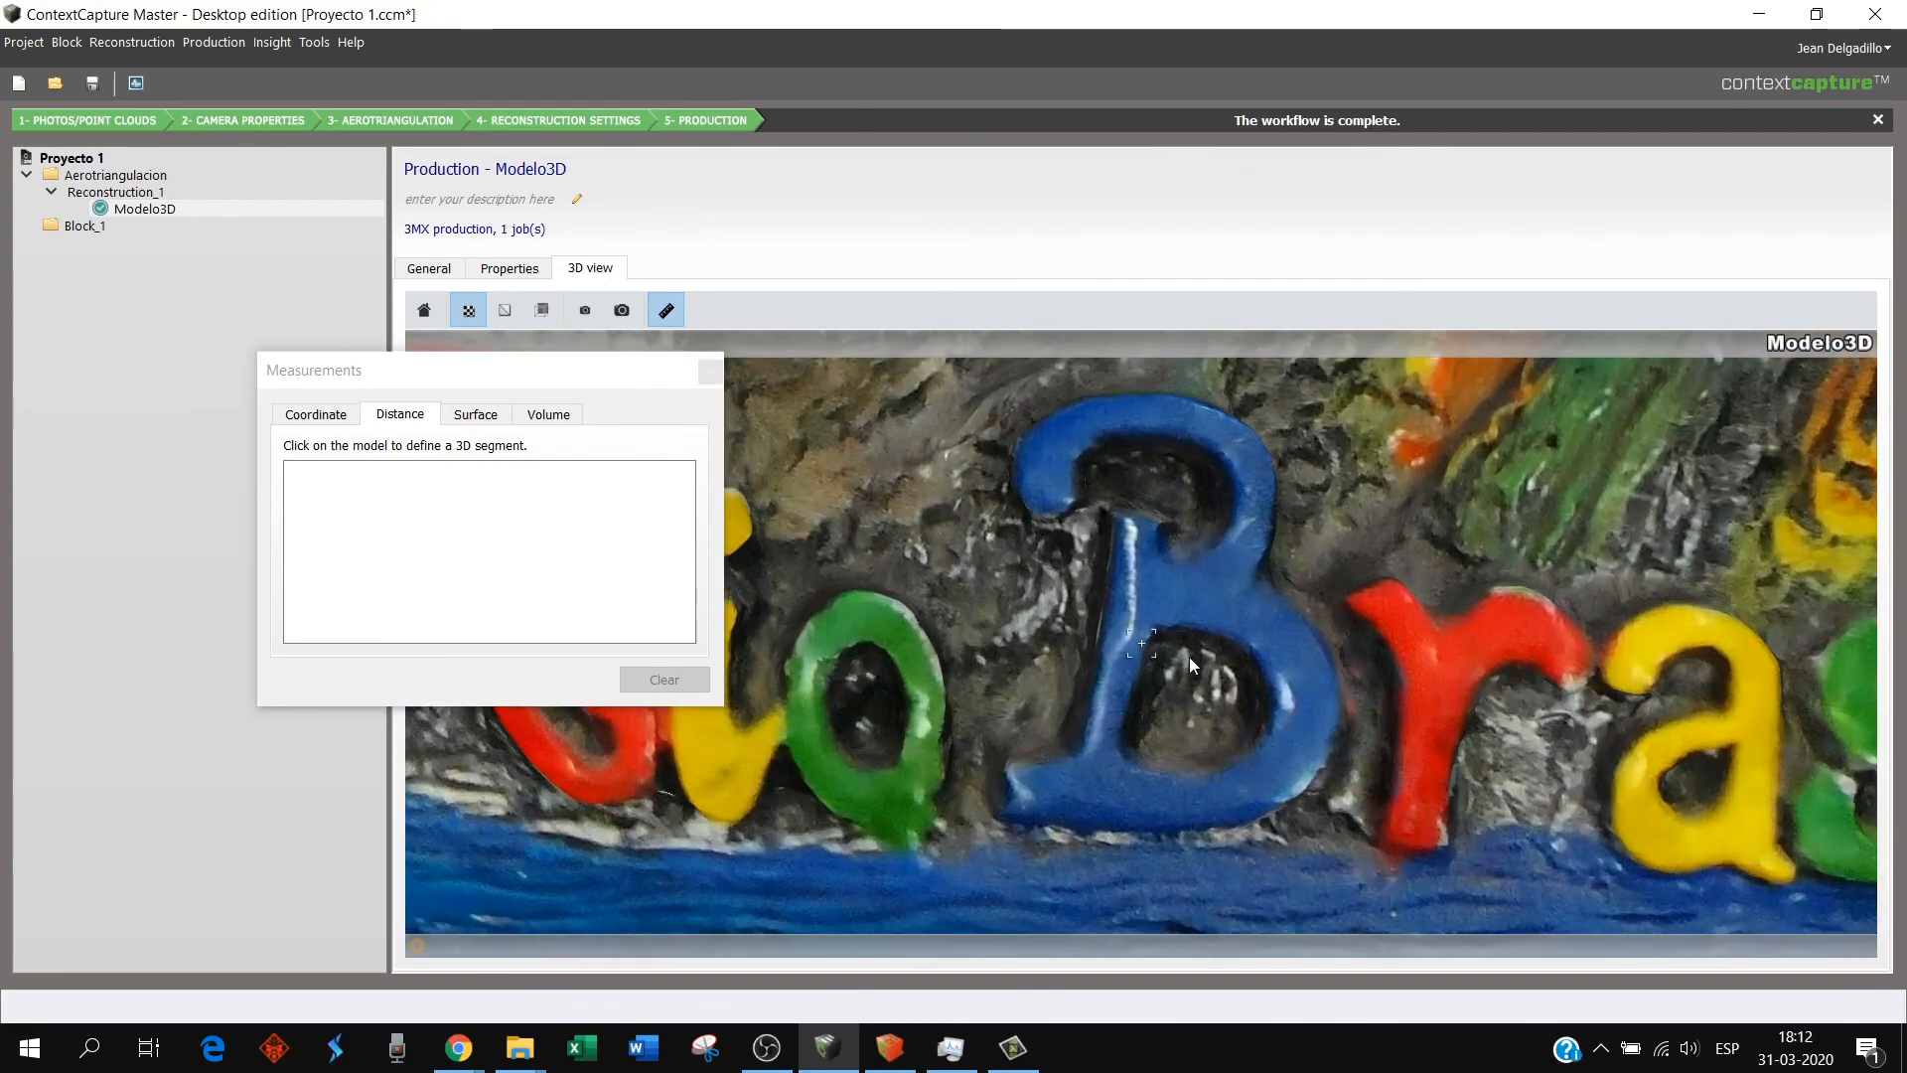
{"action": "left_click_drag", "start_coordinate": [1248, 677], "coordinate": [1273, 699]}
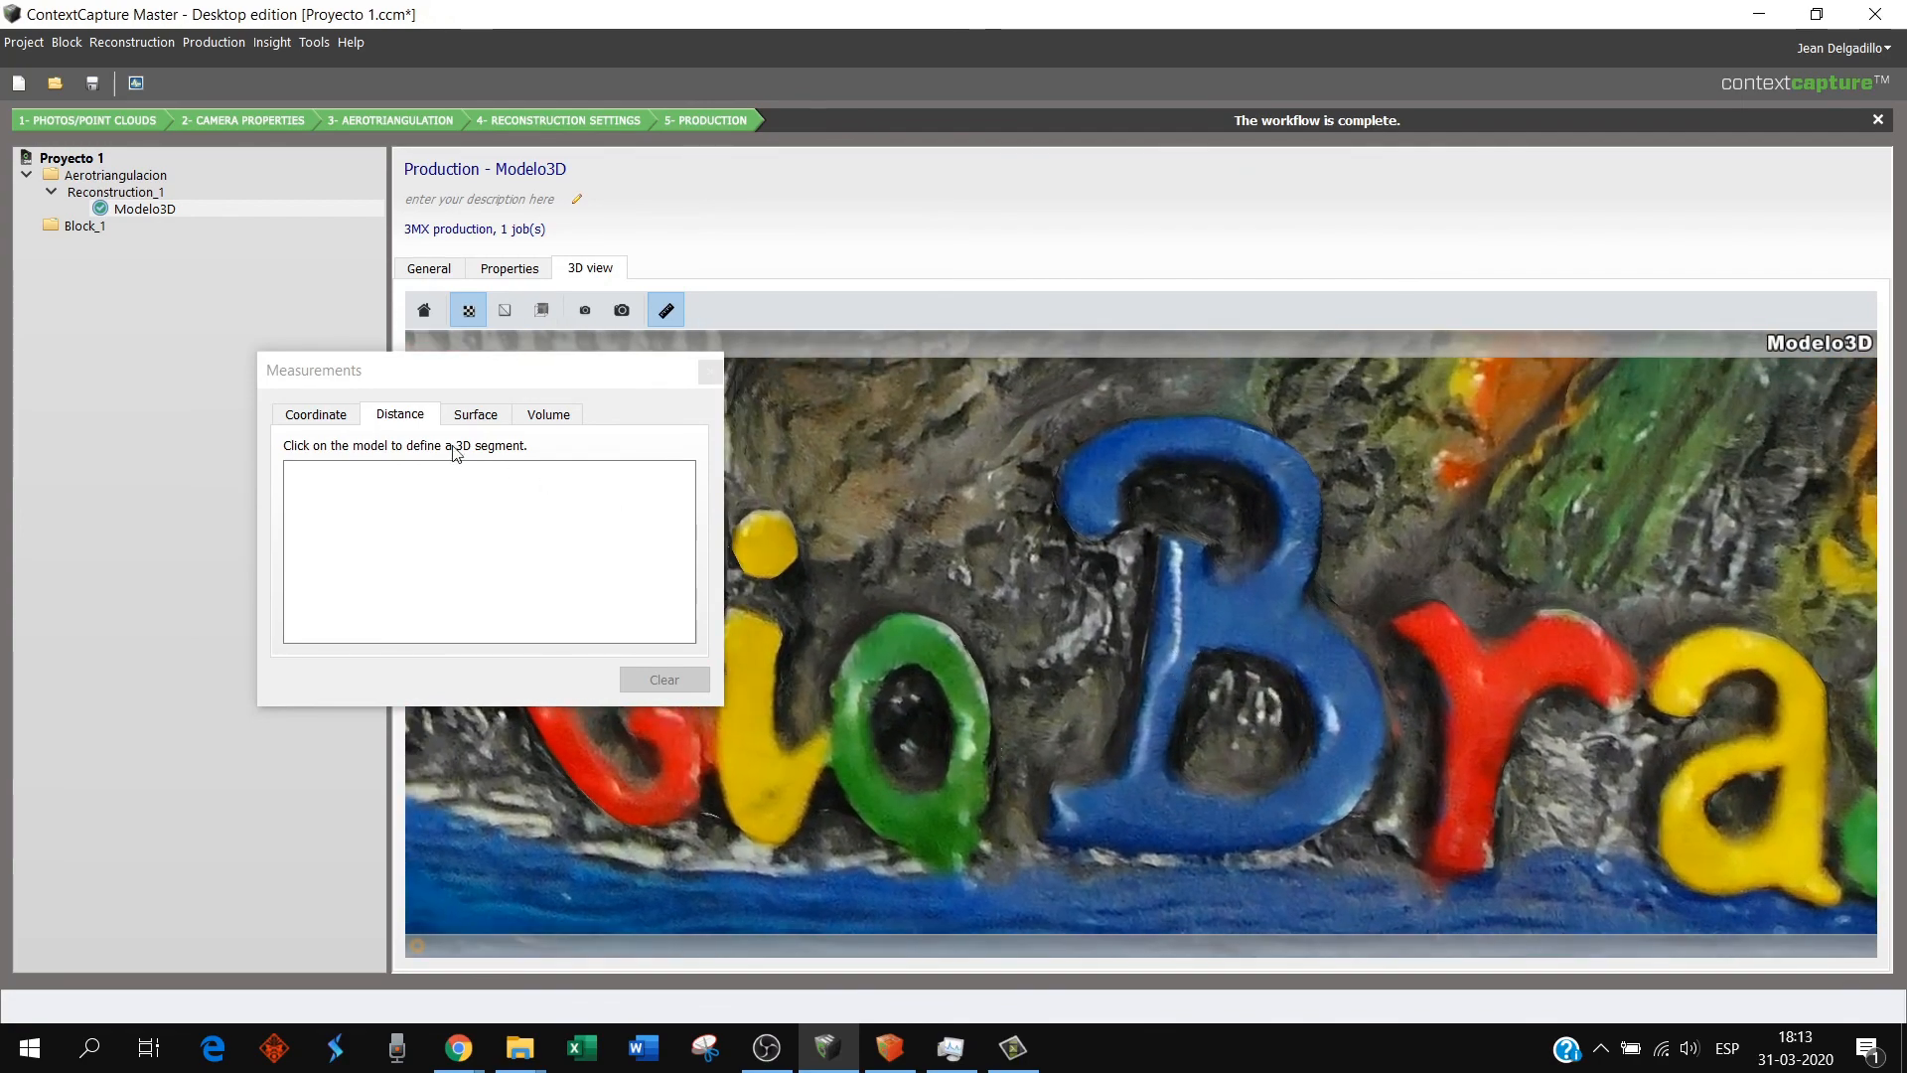
{"action": "left_click", "coordinate": [460, 412]}
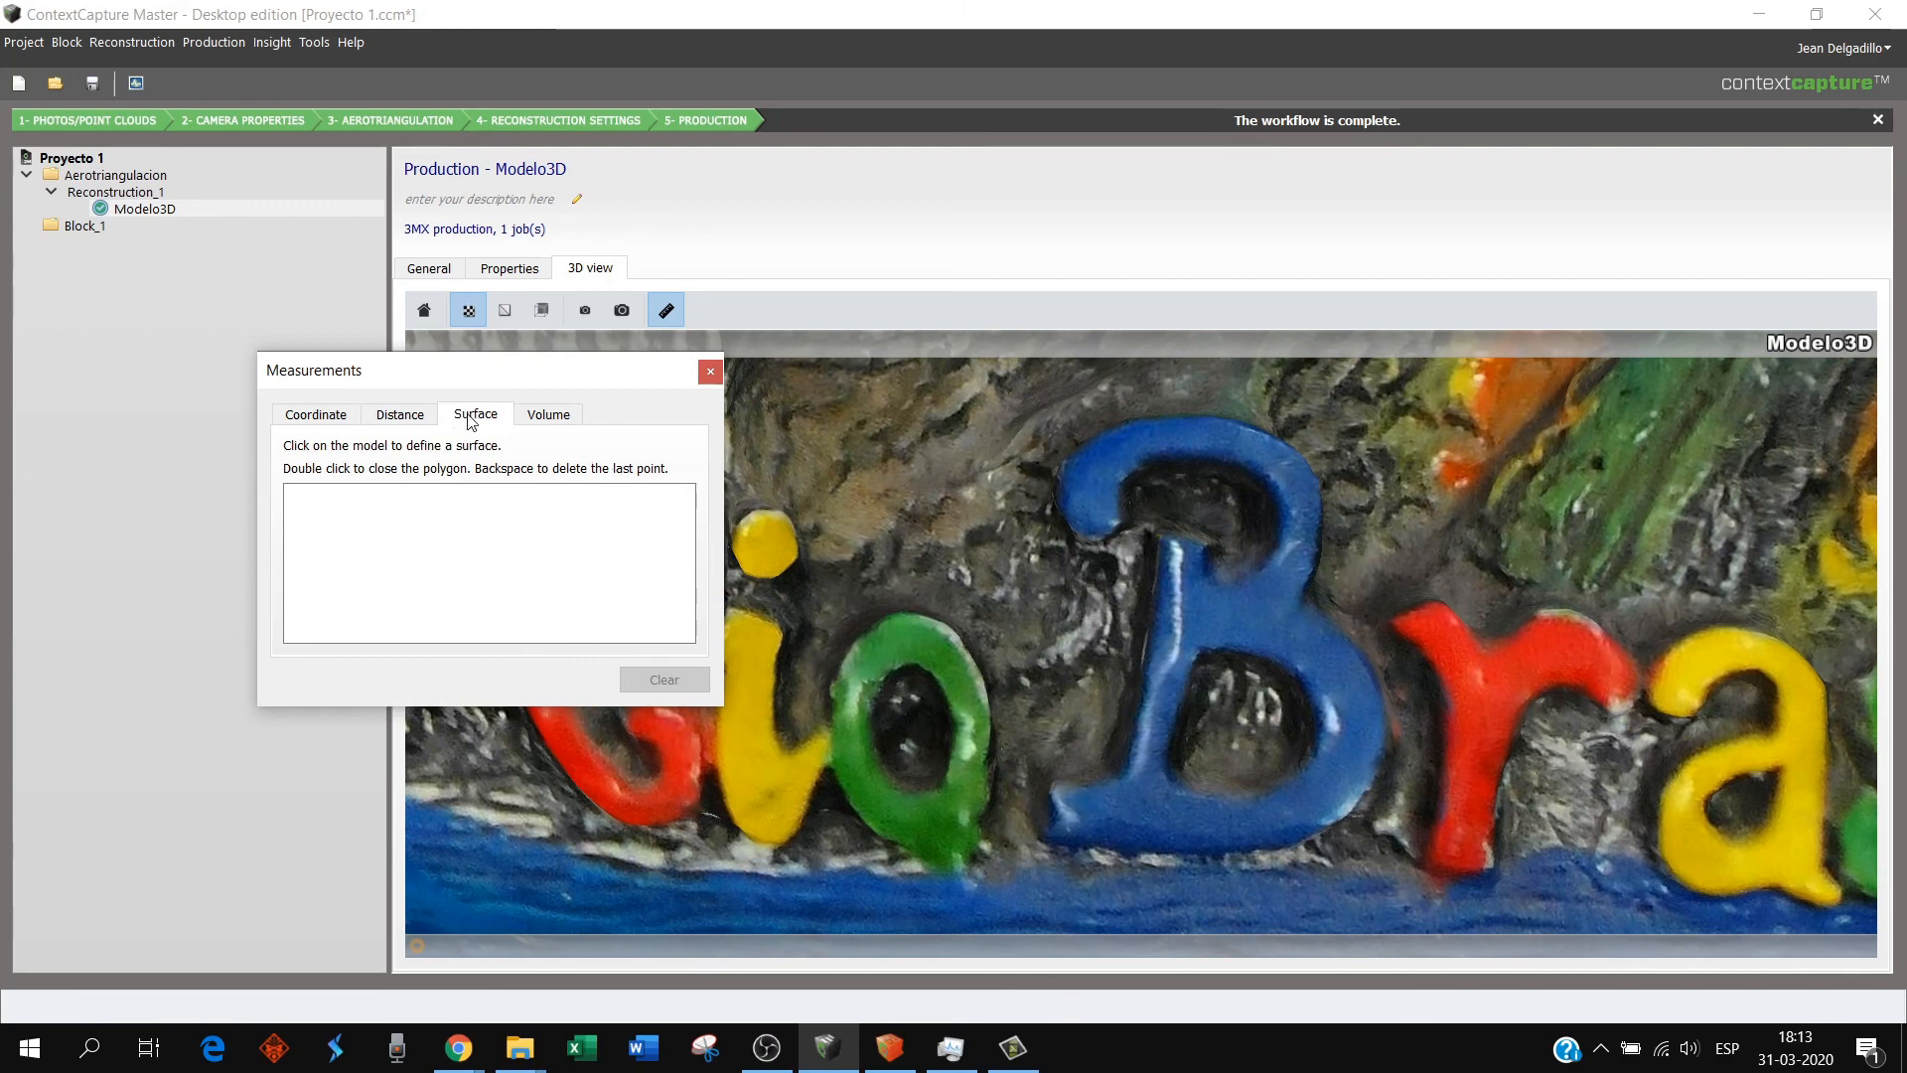
- Measure the surface enclosed by the blue B's lower loop with a closed polygon, then clear it and close the measurements
{"action": "left_click", "coordinate": [1200, 656]}
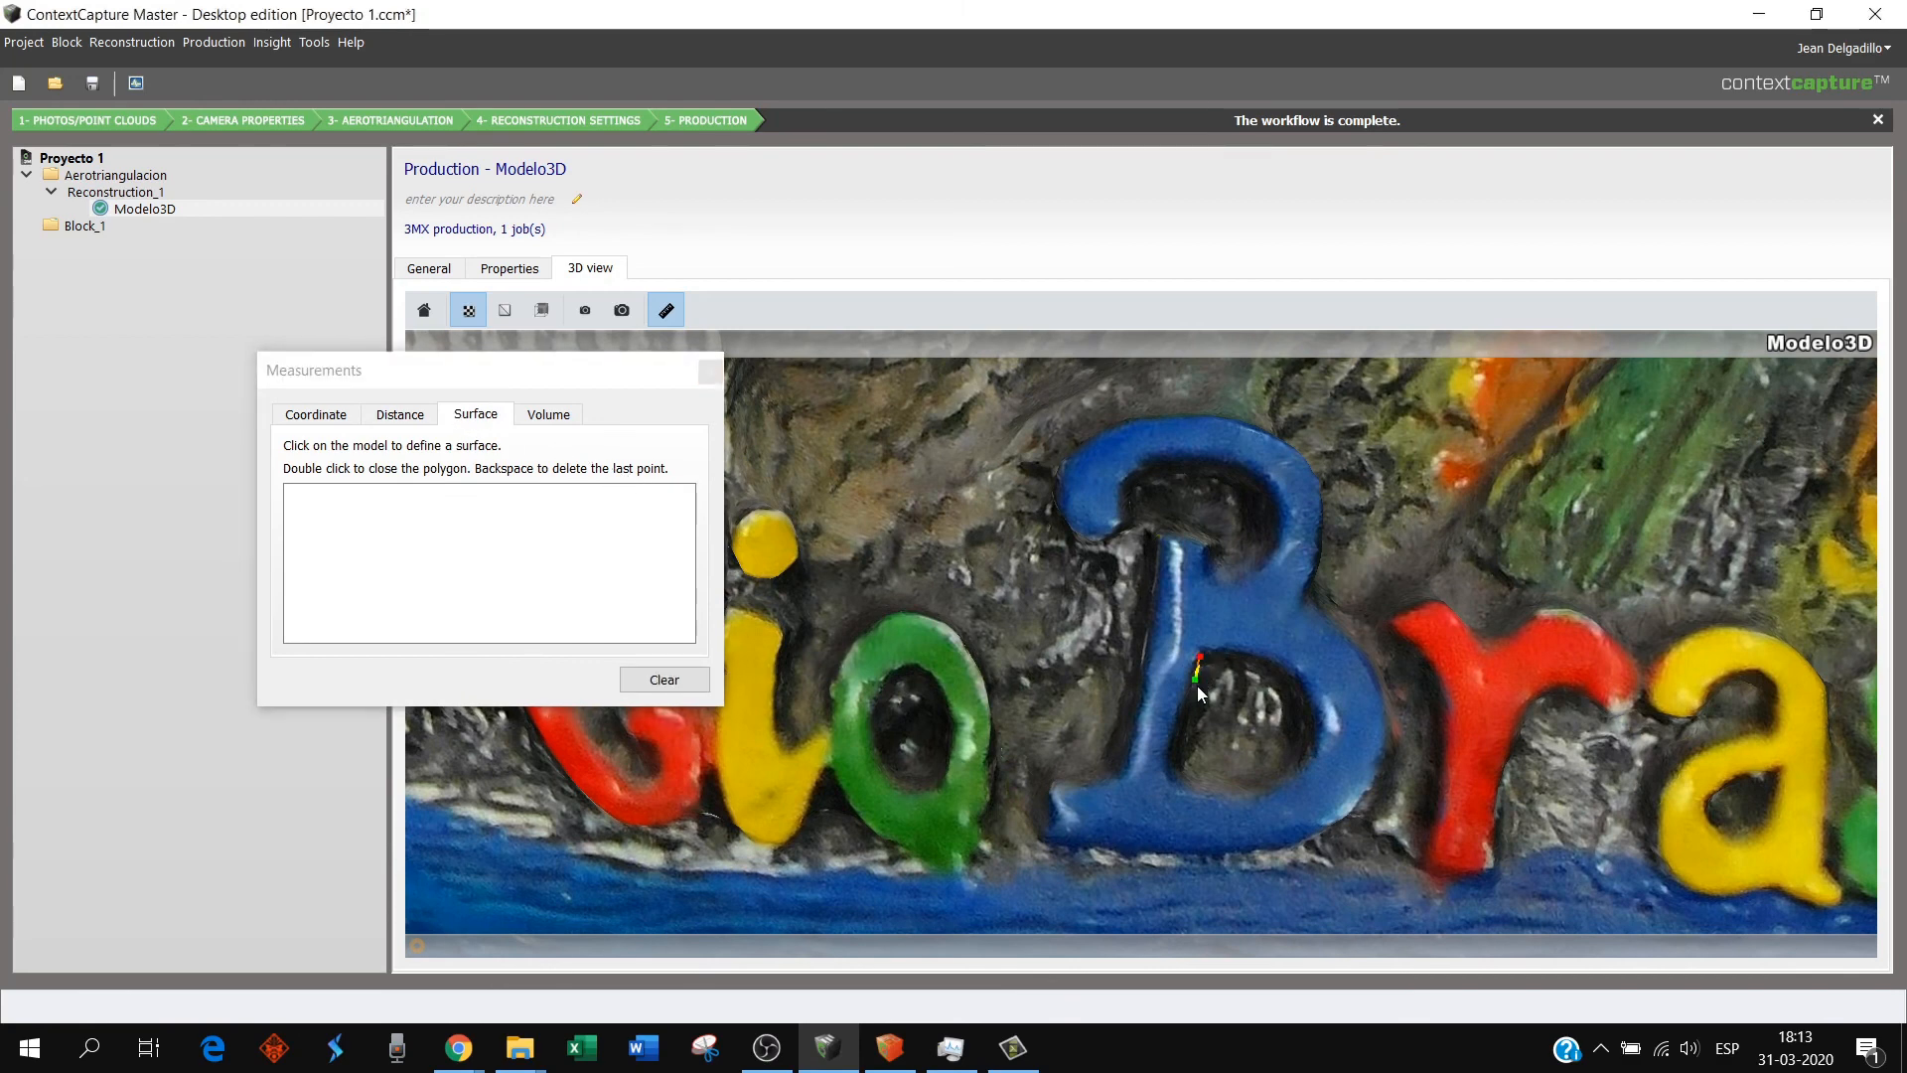
{"action": "left_click", "coordinate": [1175, 754]}
{"action": "left_click", "coordinate": [1187, 783]}
{"action": "left_click", "coordinate": [1226, 790]}
{"action": "left_click", "coordinate": [1278, 781]}
{"action": "left_click", "coordinate": [1303, 740]}
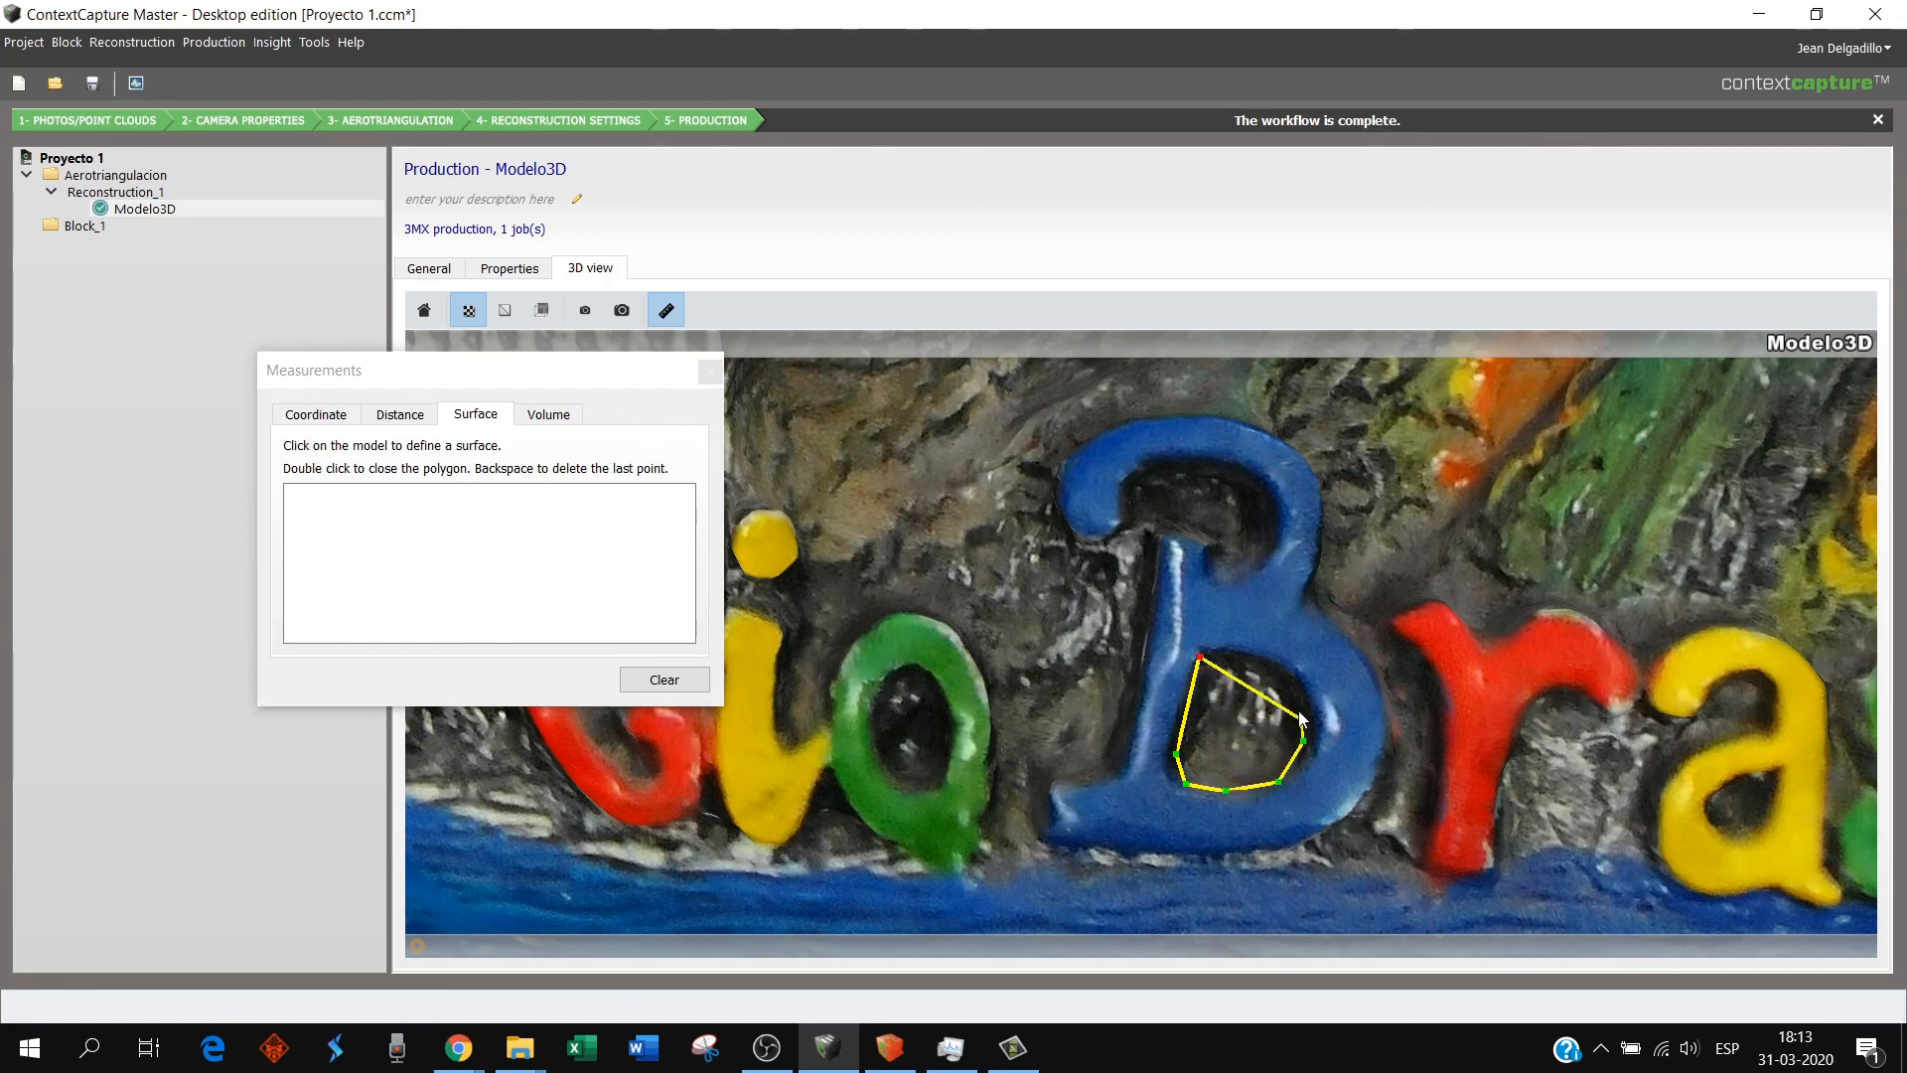
{"action": "left_click", "coordinate": [1294, 703]}
{"action": "left_click", "coordinate": [1274, 676]}
{"action": "left_click", "coordinate": [1239, 661]}
{"action": "scroll", "coordinate": [1240, 669], "scroll_direction": "up", "scroll_amount": 2}
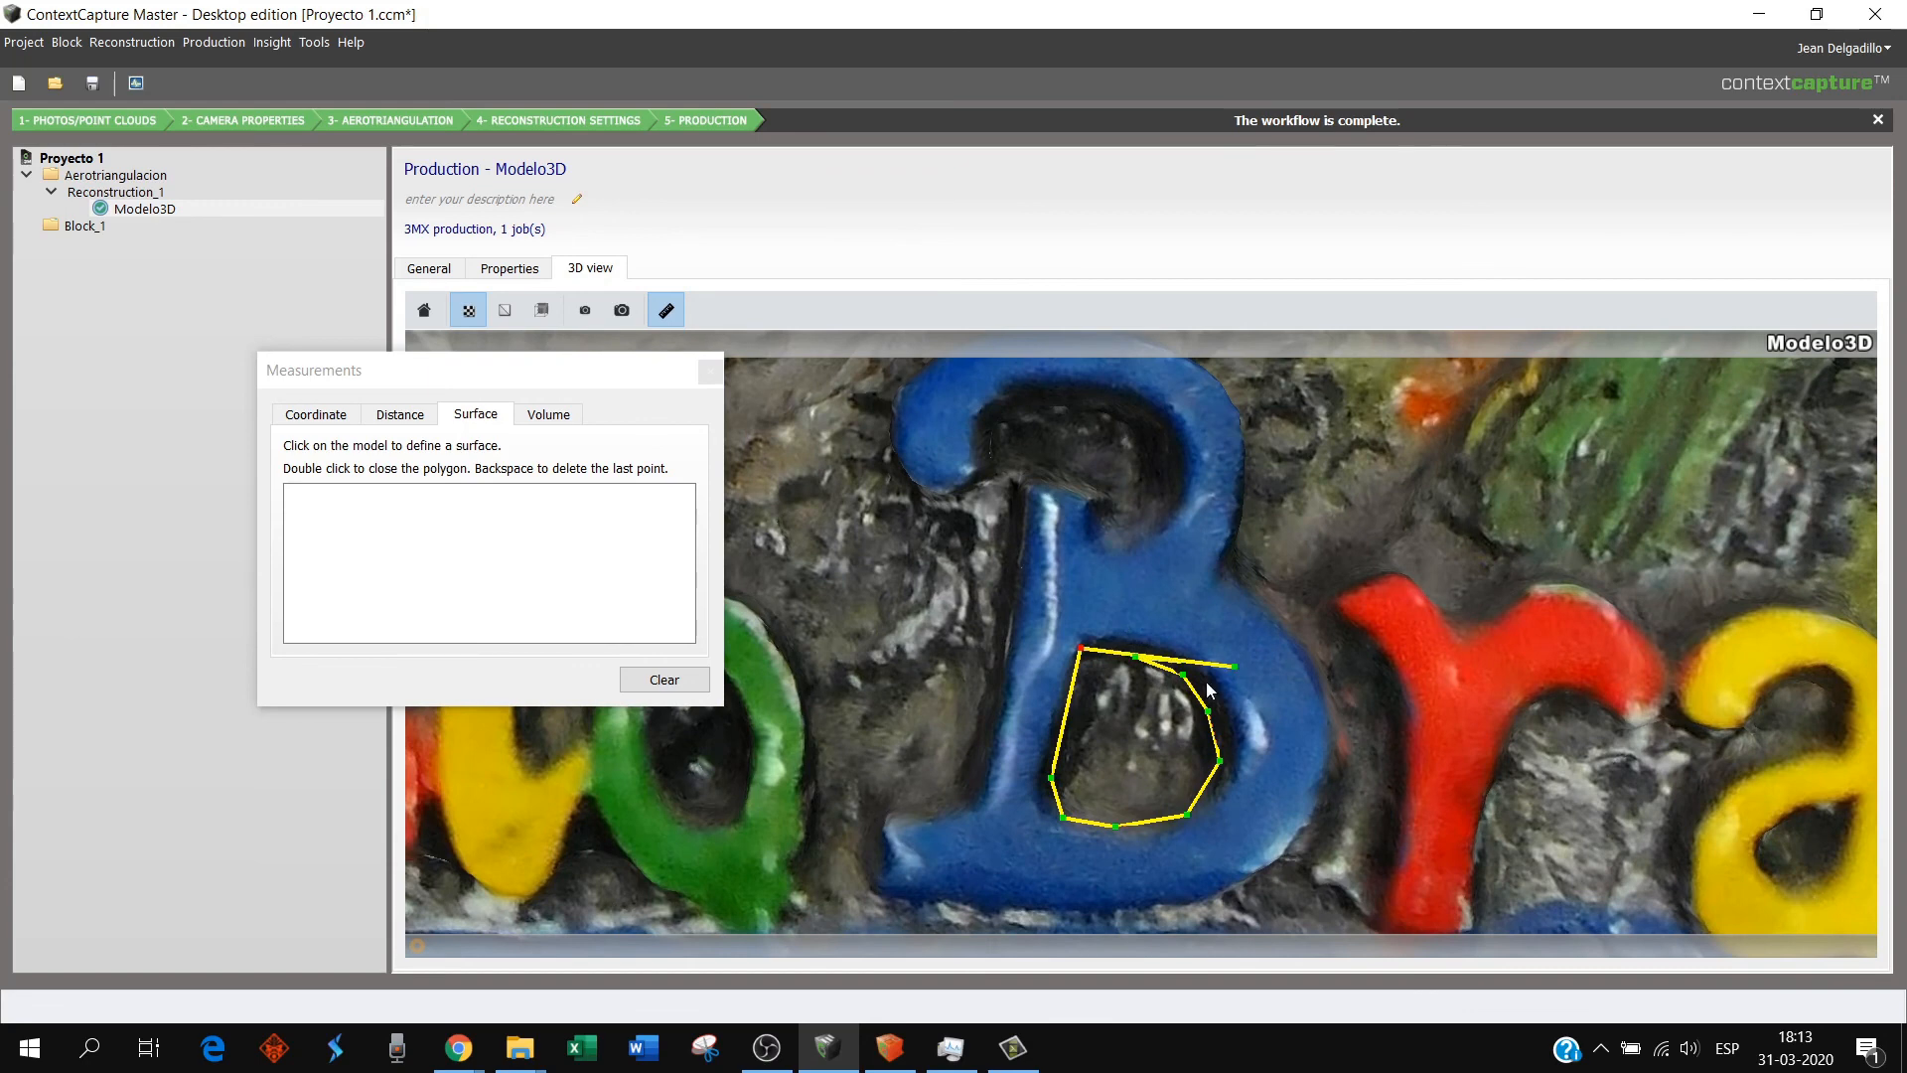
{"action": "double_click", "coordinate": [1117, 652]}
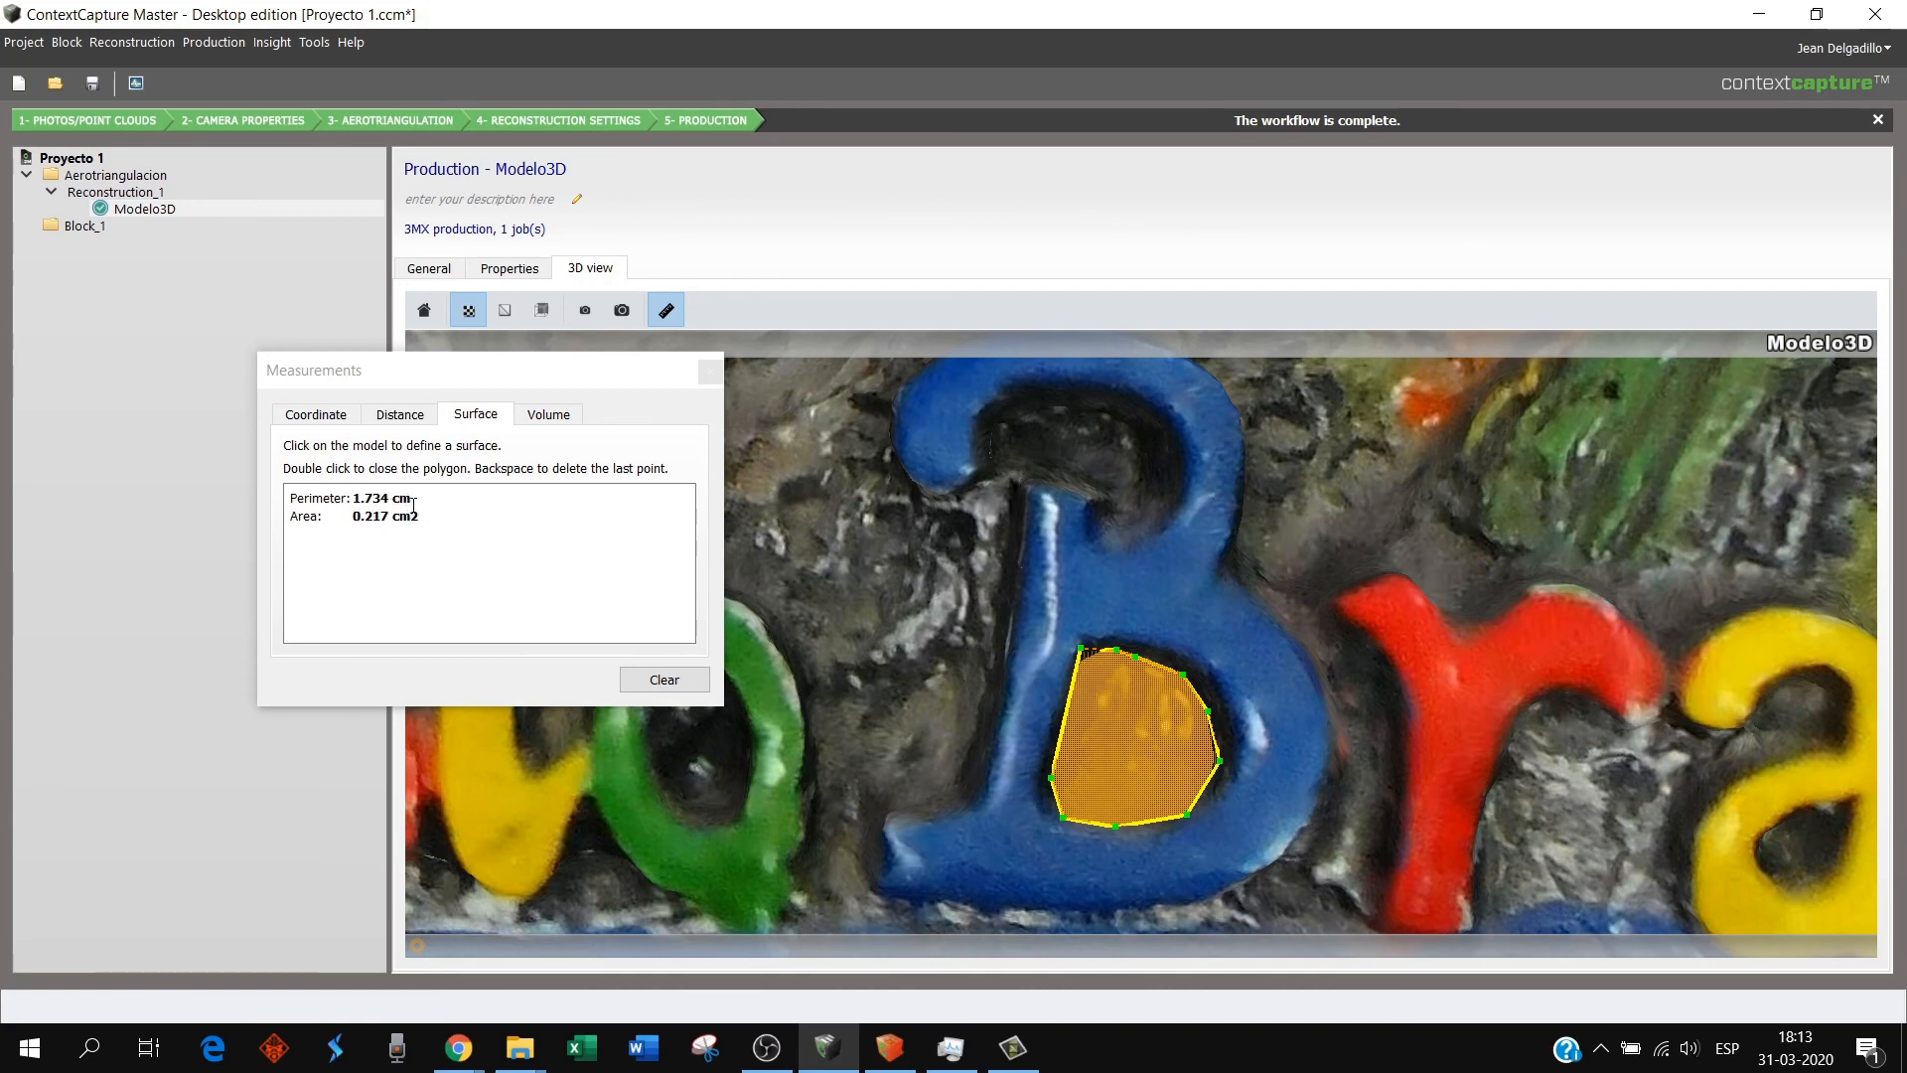
{"action": "left_click", "coordinate": [684, 681]}
{"action": "left_click", "coordinate": [710, 371]}
- Examine the whole textured statue with its base, and view the pedestal, feet and painted hills up close
{"action": "scroll", "coordinate": [1130, 578], "scroll_direction": "down", "scroll_amount": 5}
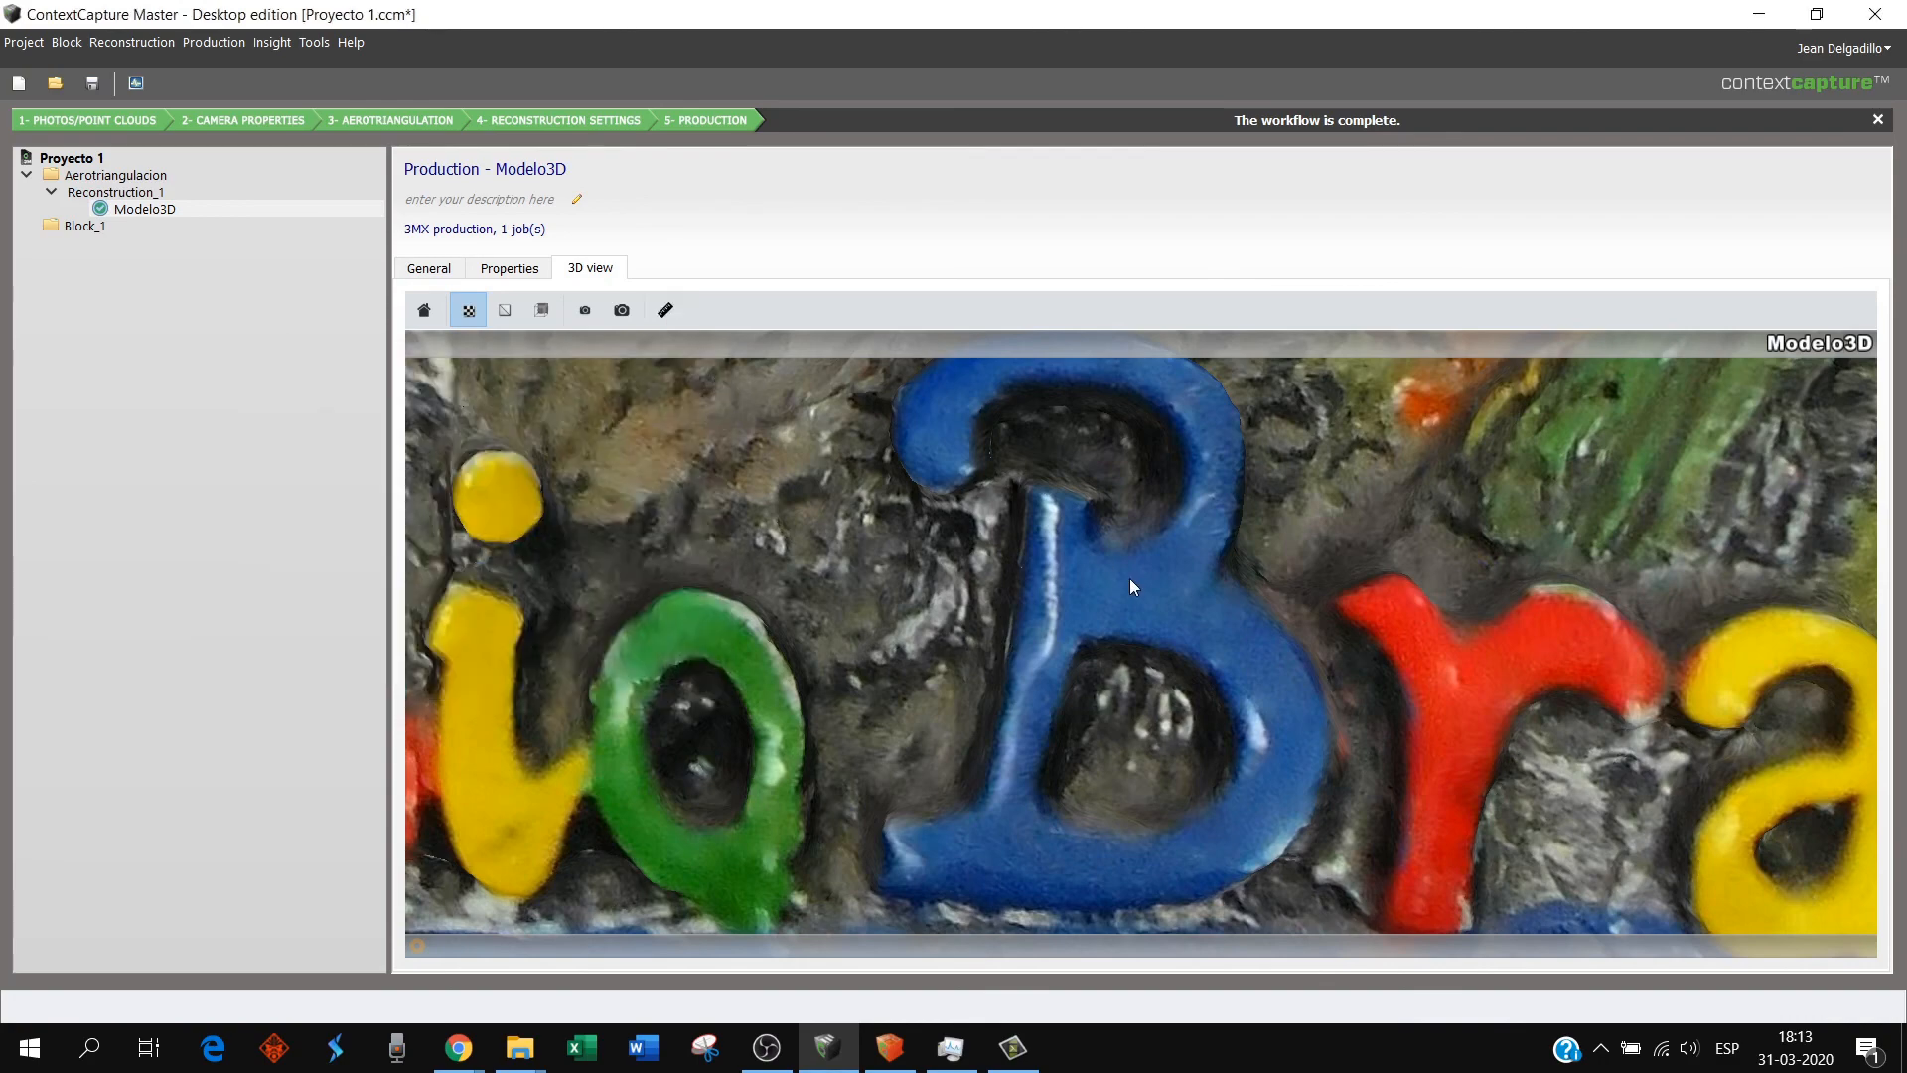
{"action": "scroll", "coordinate": [1130, 578], "scroll_direction": "down", "scroll_amount": 5}
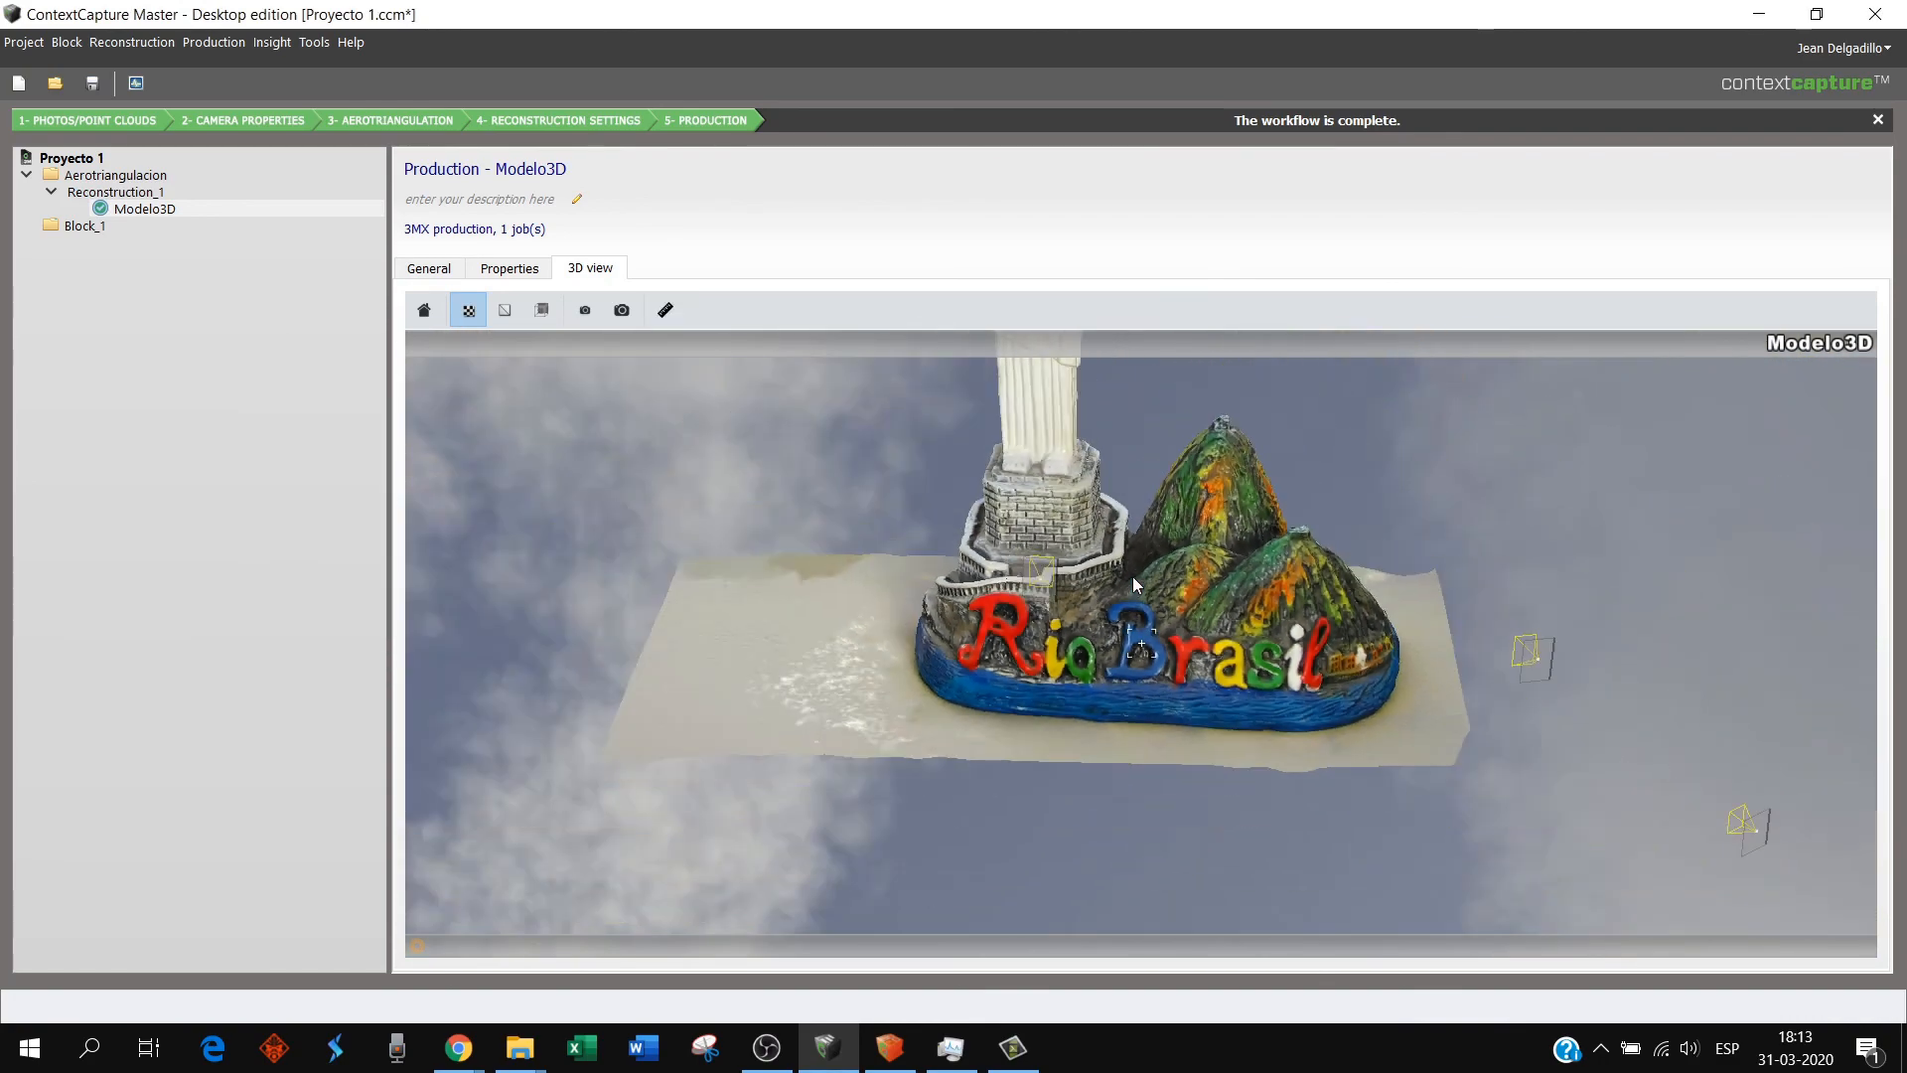
{"action": "middle_click_drag", "start_coordinate": [1130, 578], "coordinate": [1073, 689]}
{"action": "scroll", "coordinate": [1115, 677], "scroll_direction": "down", "scroll_amount": 3}
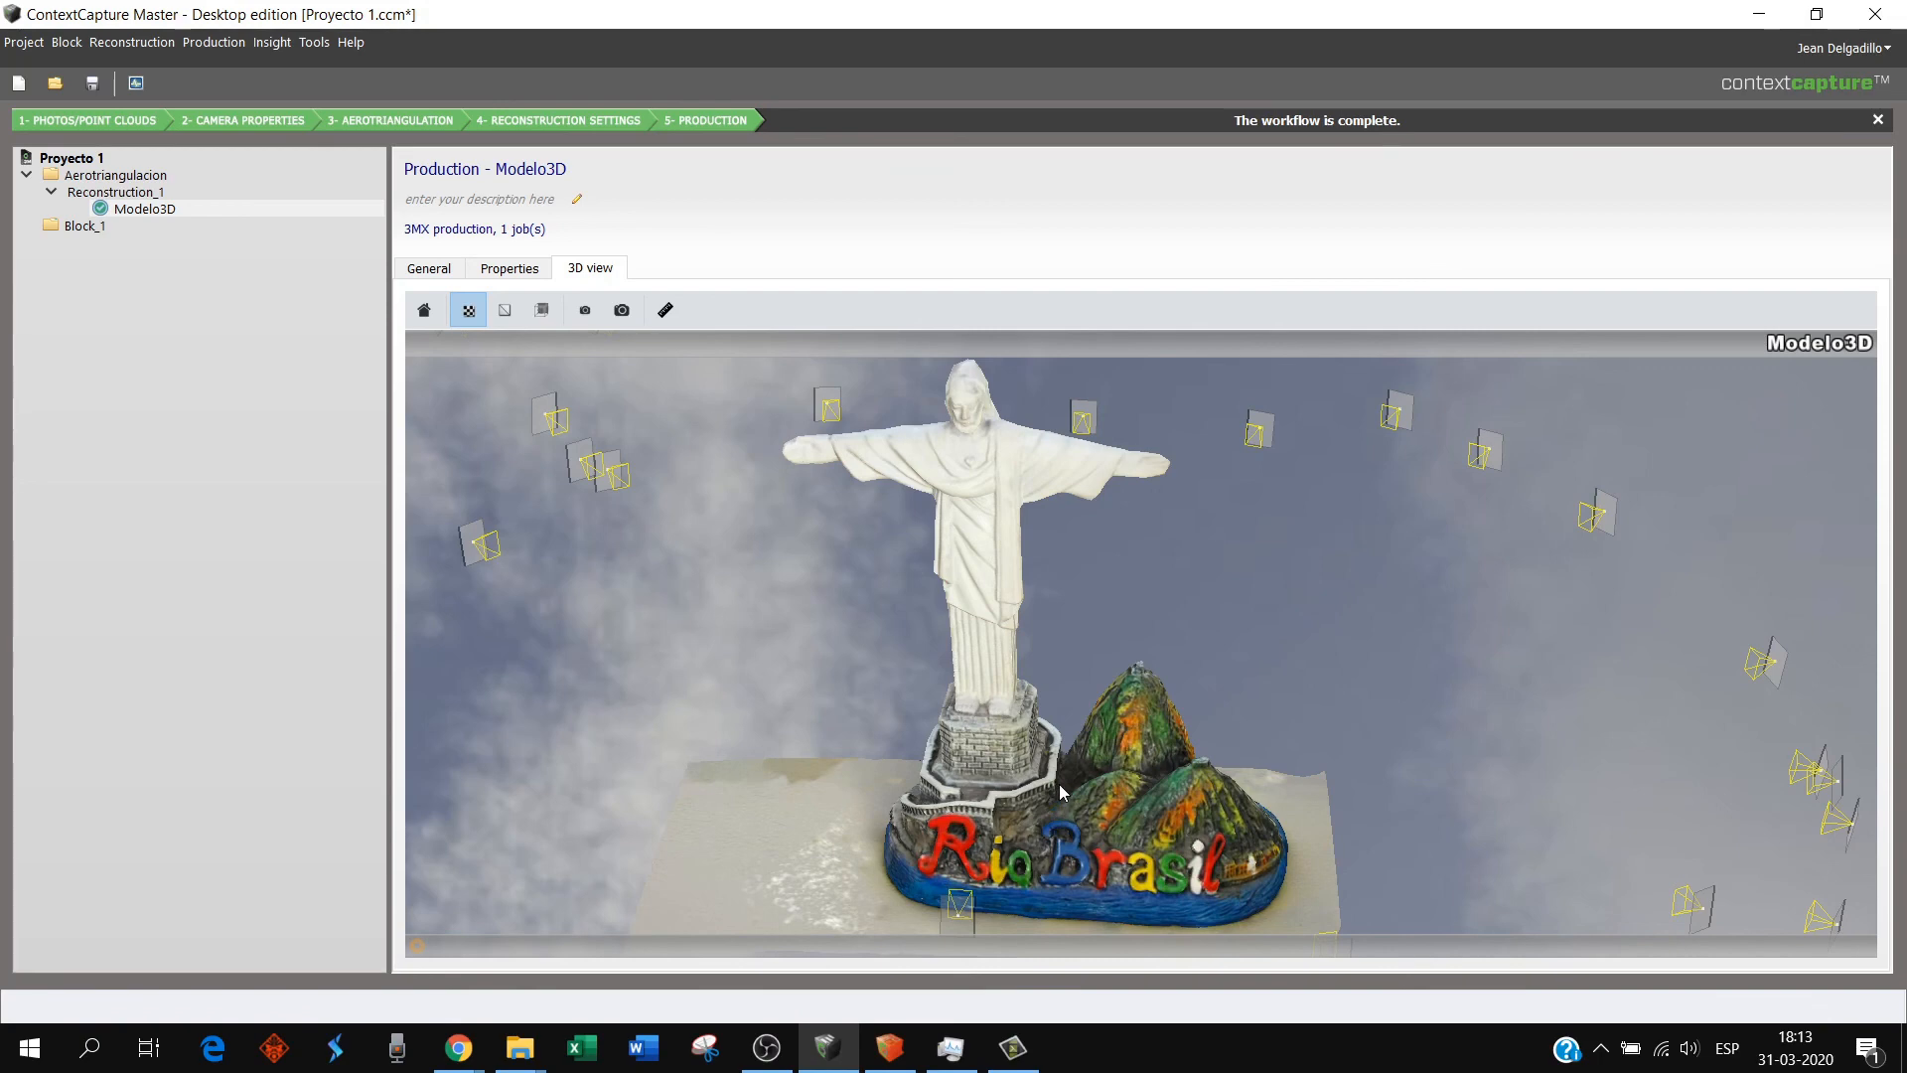
{"action": "scroll", "coordinate": [1021, 736], "scroll_direction": "up", "scroll_amount": 5}
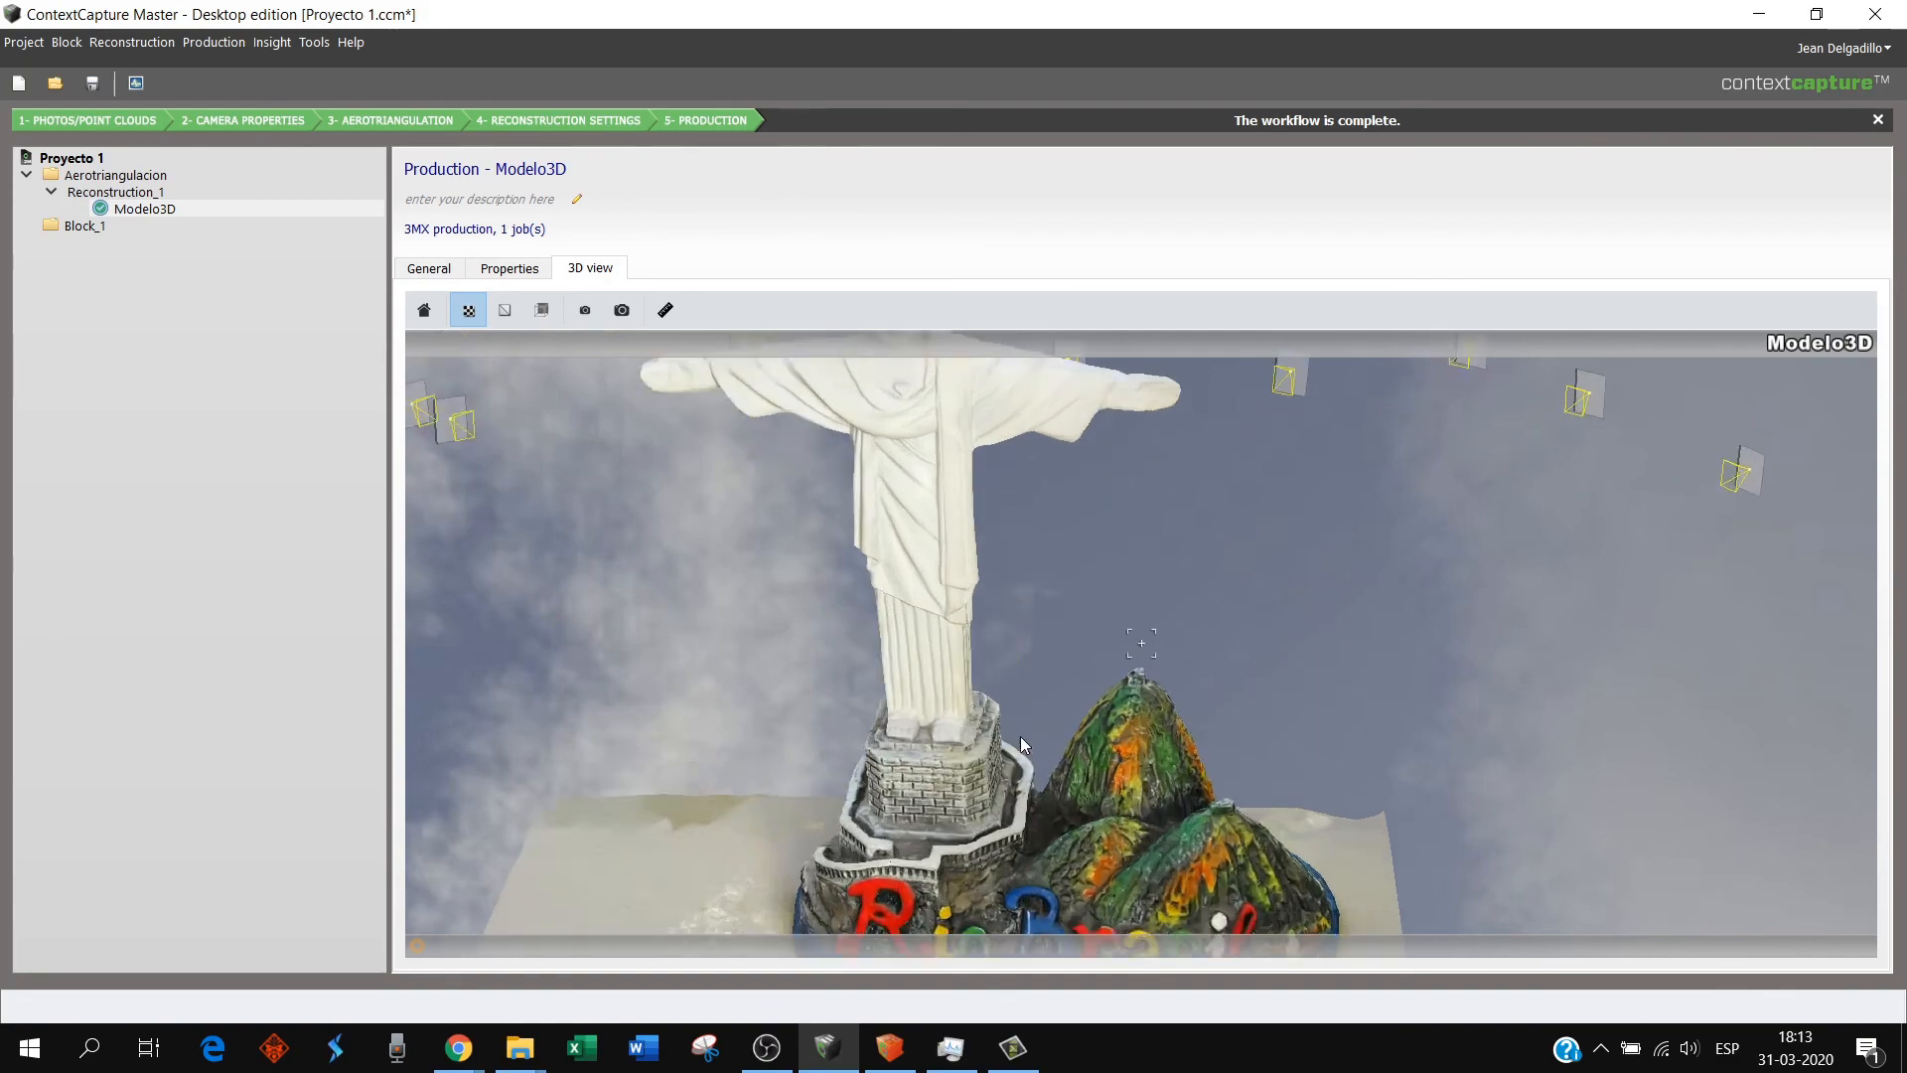
{"action": "middle_click_drag", "start_coordinate": [1117, 653], "coordinate": [1255, 590]}
{"action": "scroll", "coordinate": [1035, 695], "scroll_direction": "up", "scroll_amount": 4}
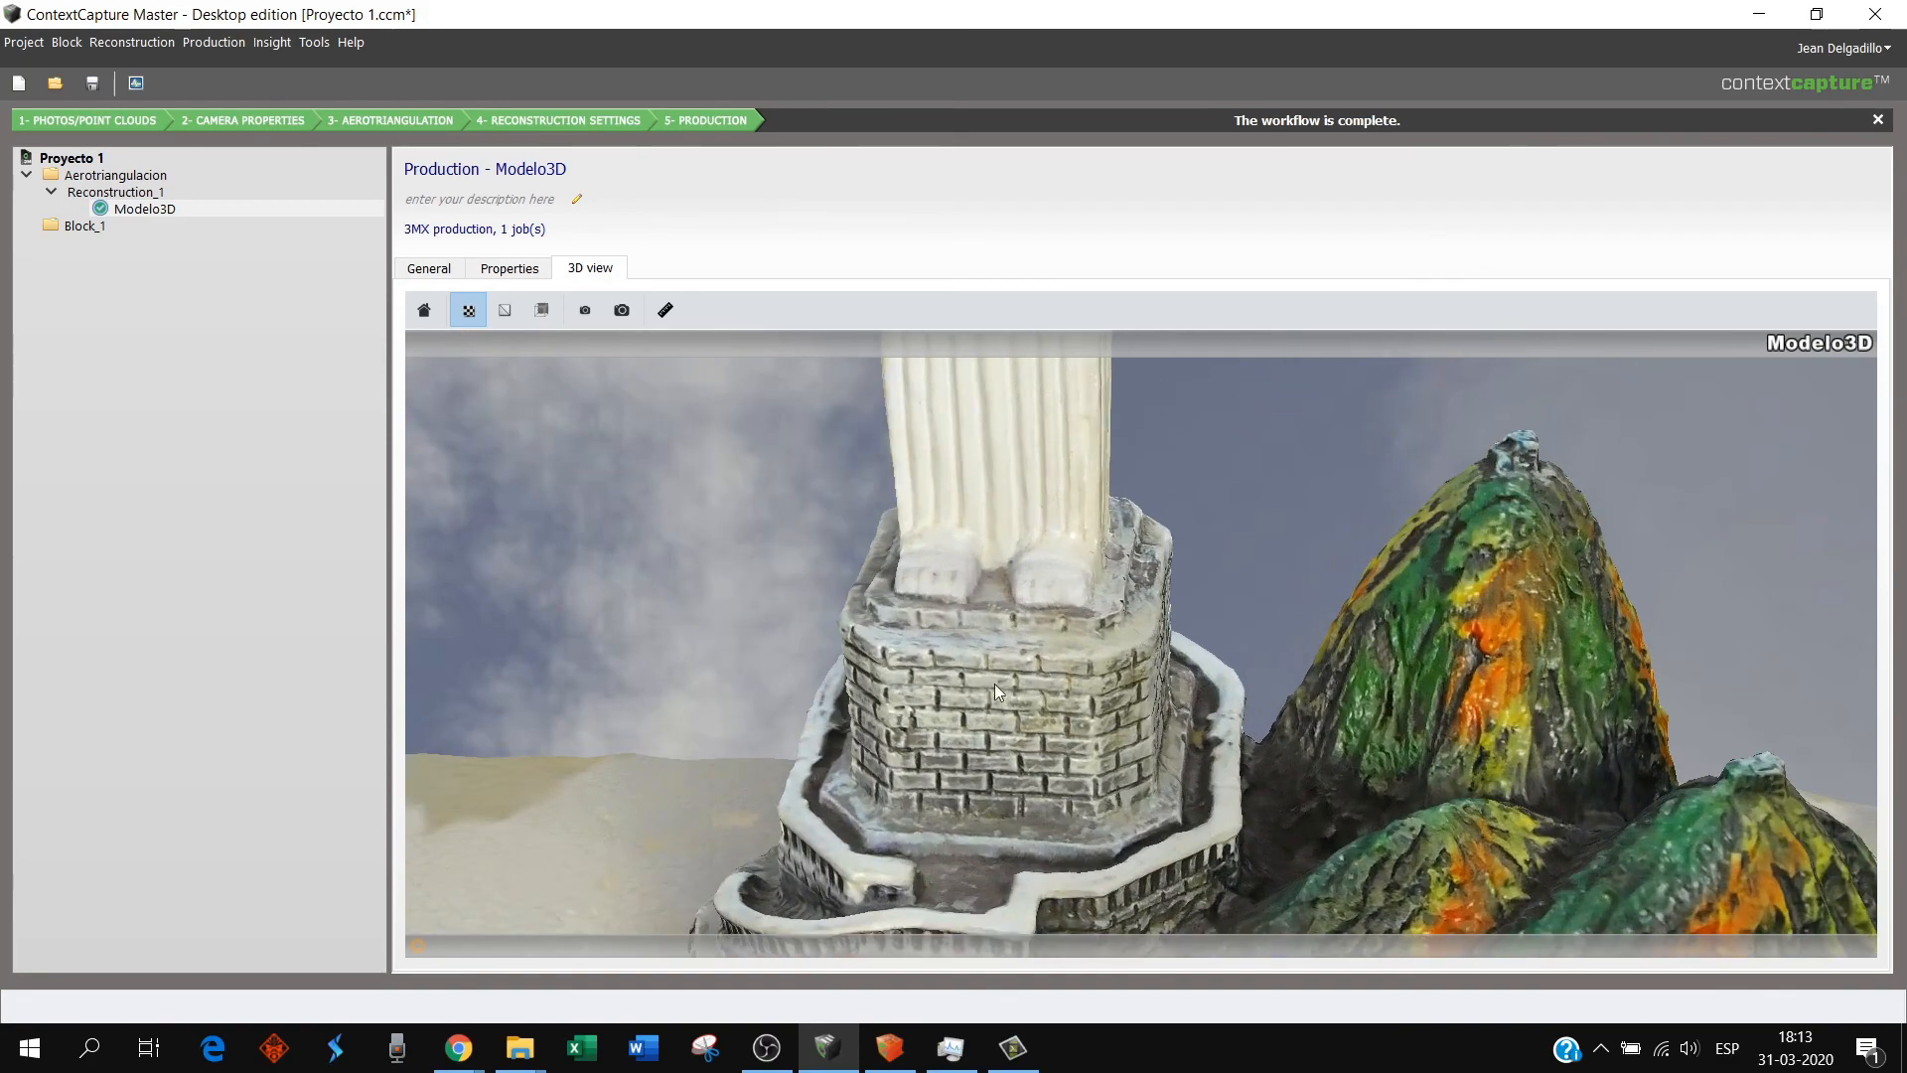
{"action": "scroll", "coordinate": [984, 700], "scroll_direction": "up", "scroll_amount": 3}
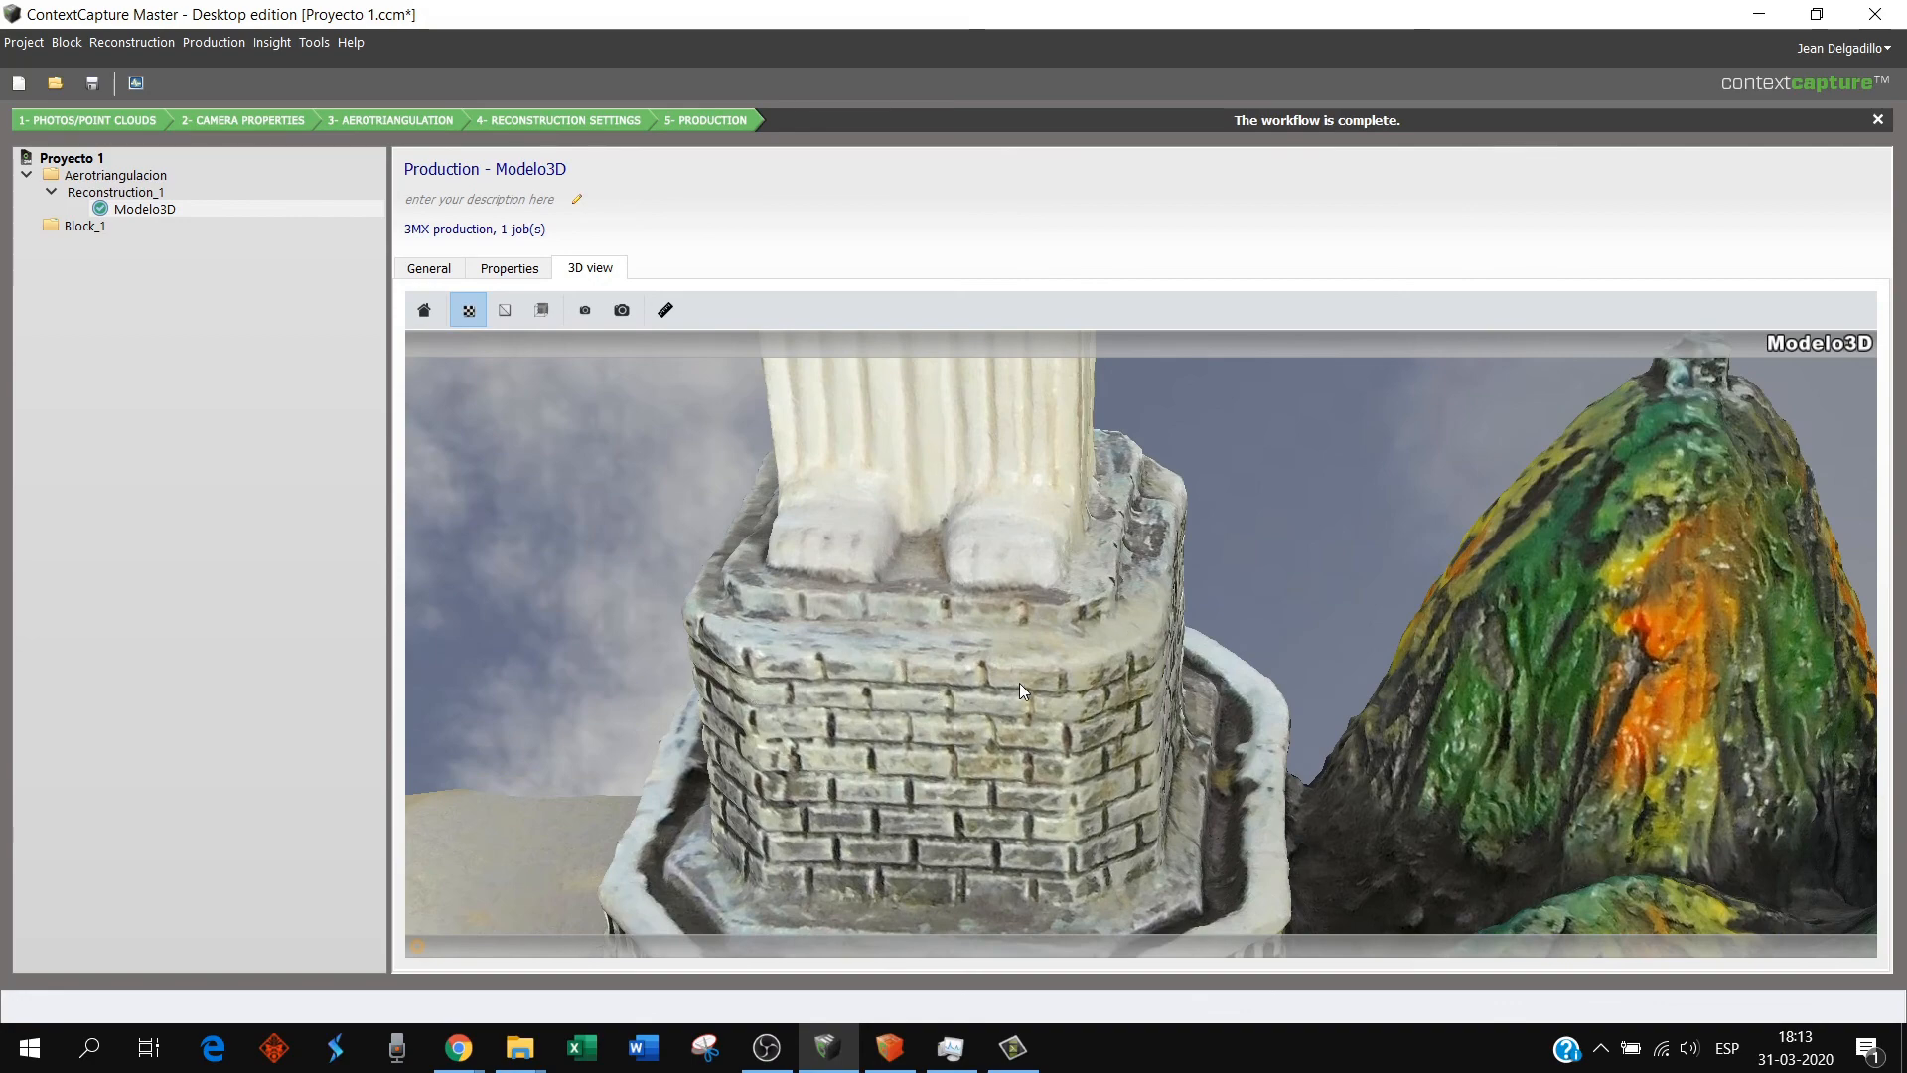
{"action": "scroll", "coordinate": [1033, 687], "scroll_direction": "down", "scroll_amount": 10}
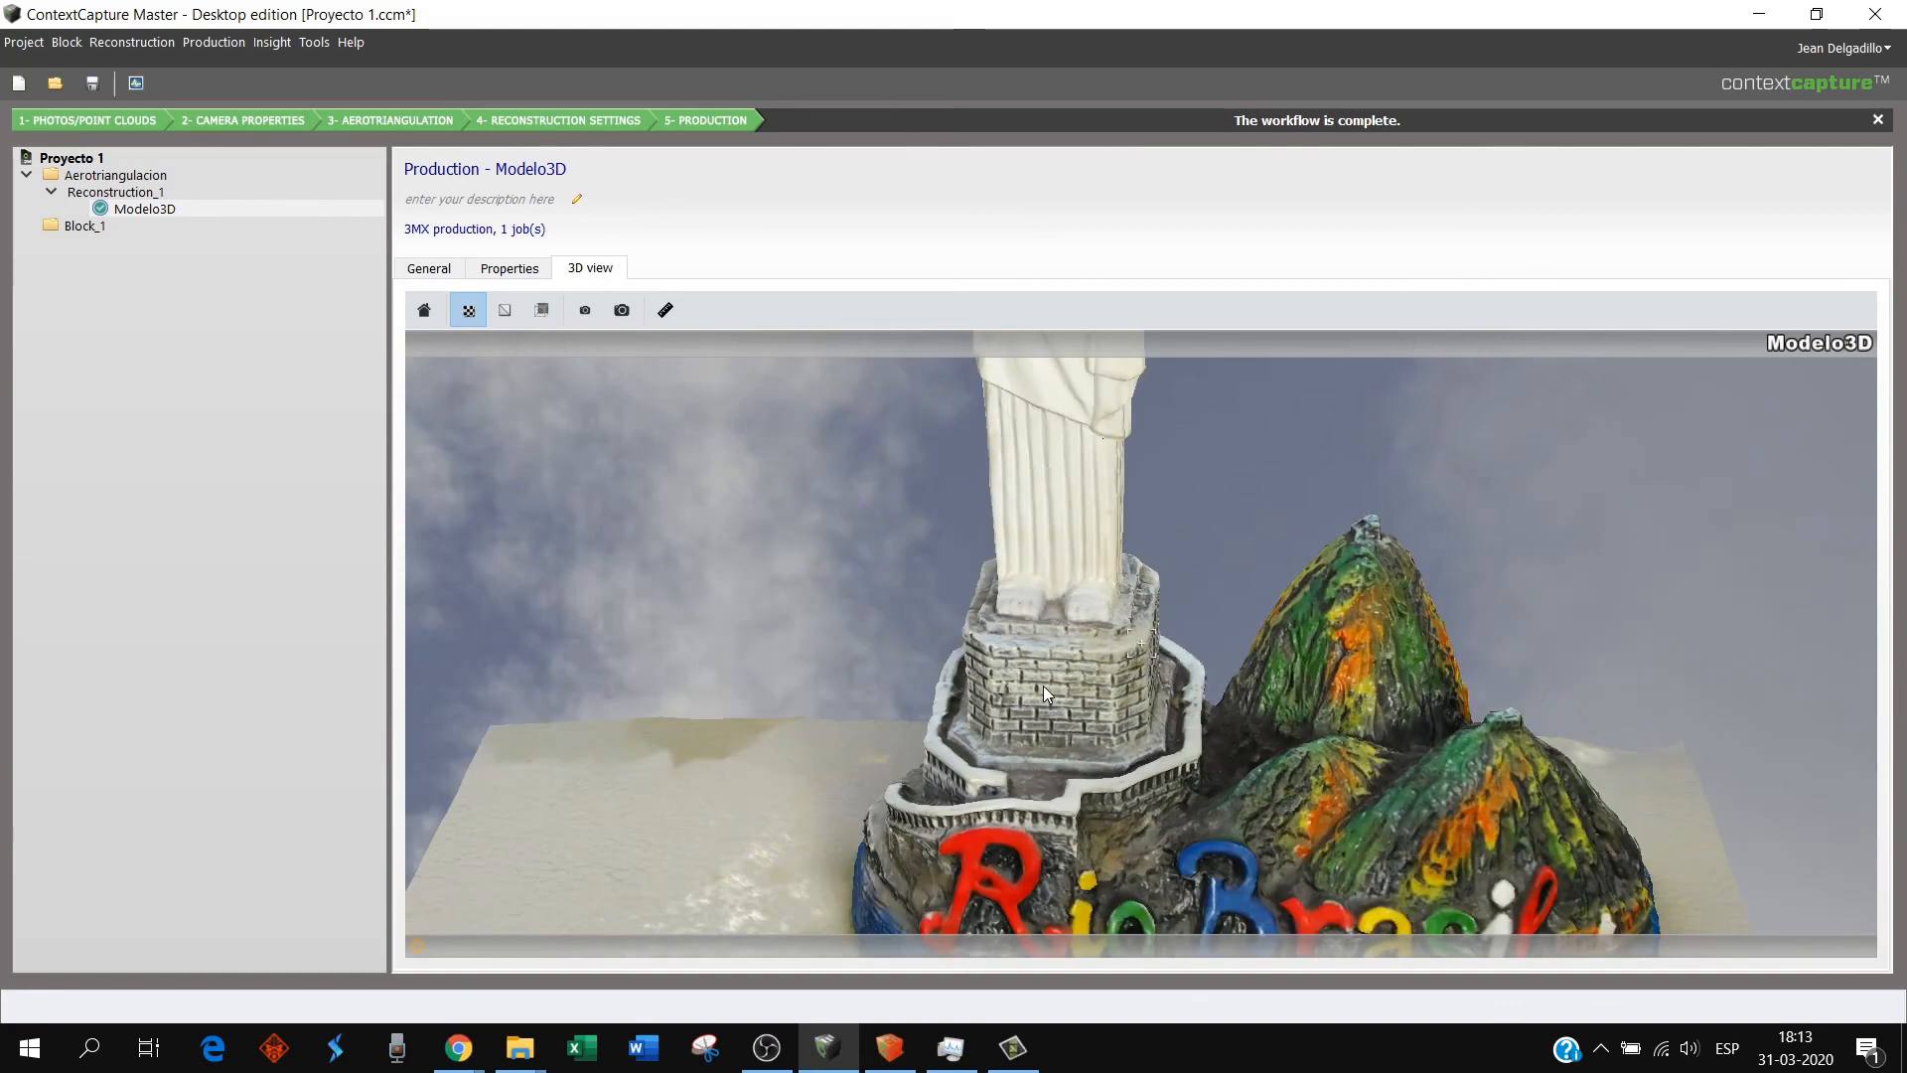
- Examine the brick pedestal and the statue's feet up close, and return to the whole textured model
{"action": "middle_click_drag", "start_coordinate": [1148, 568], "coordinate": [1130, 612]}
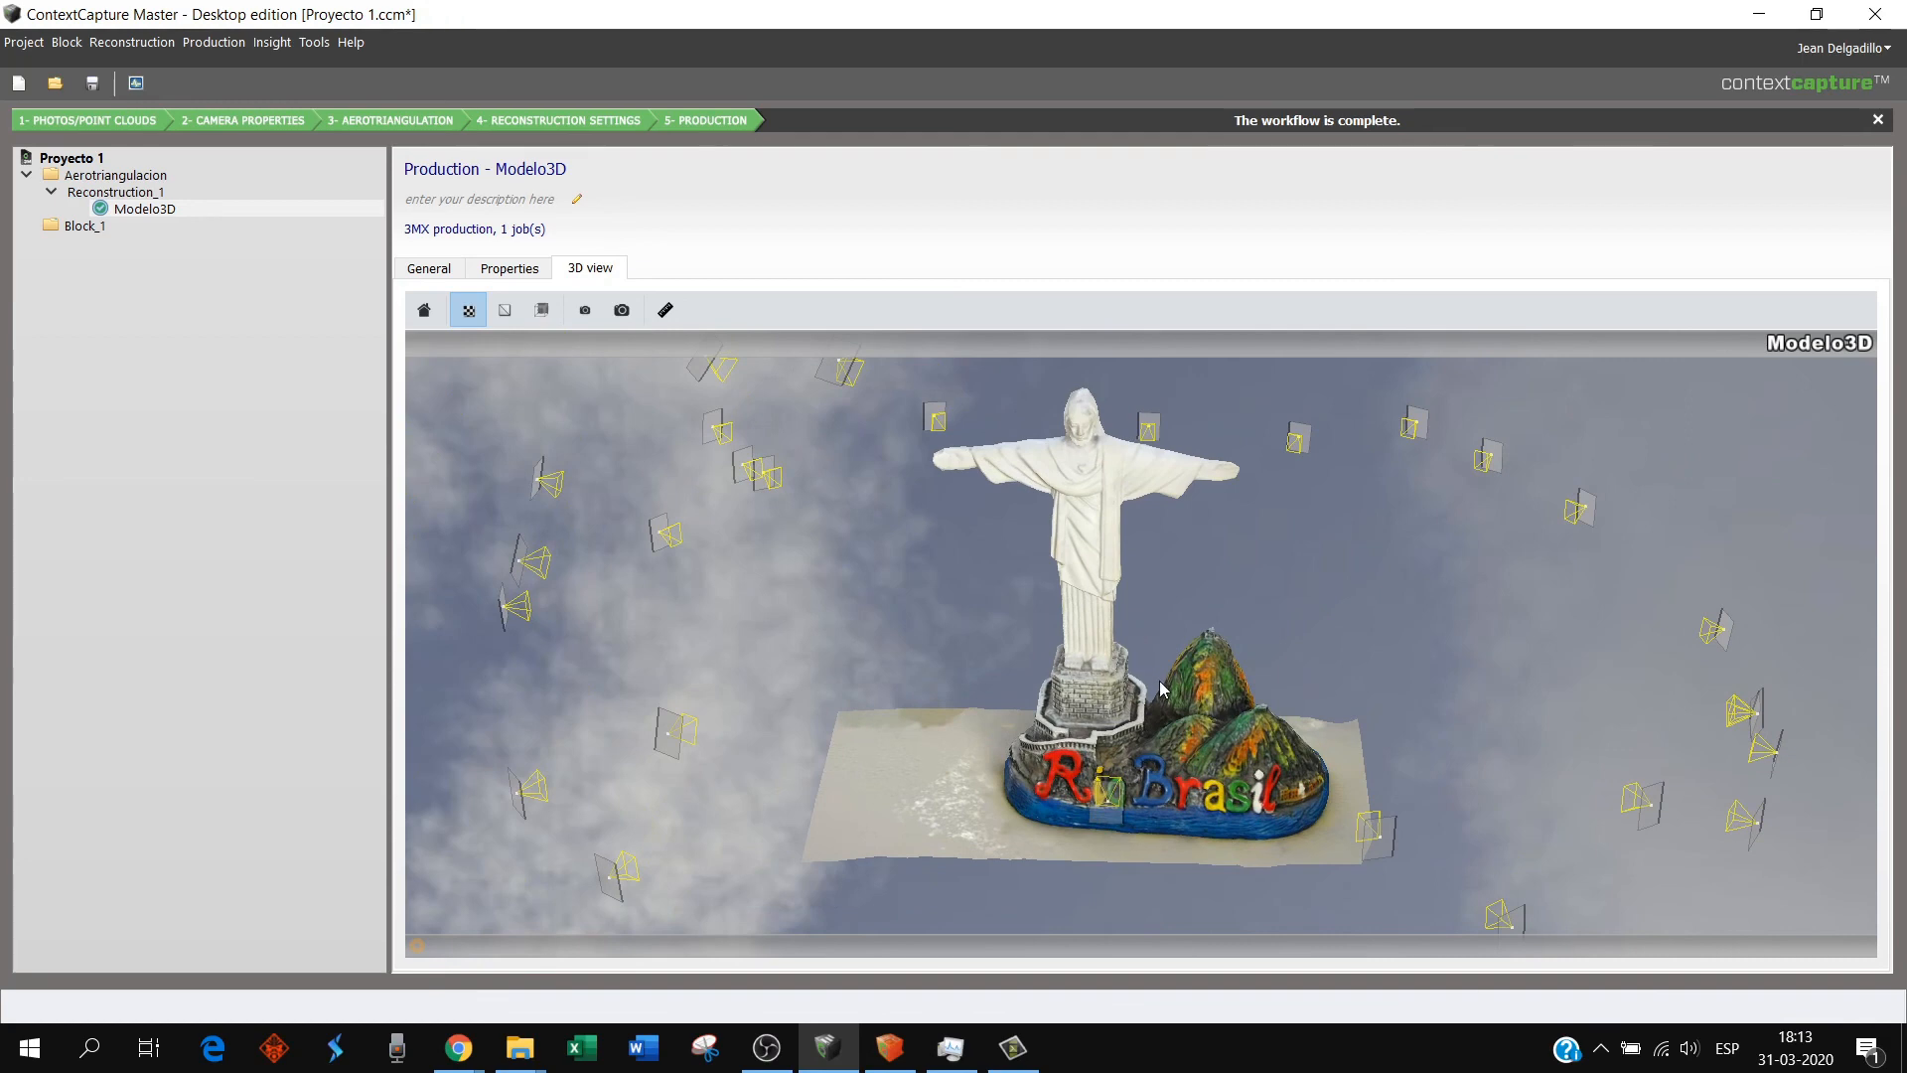
{"action": "scroll", "coordinate": [1162, 687], "scroll_direction": "up", "scroll_amount": 5}
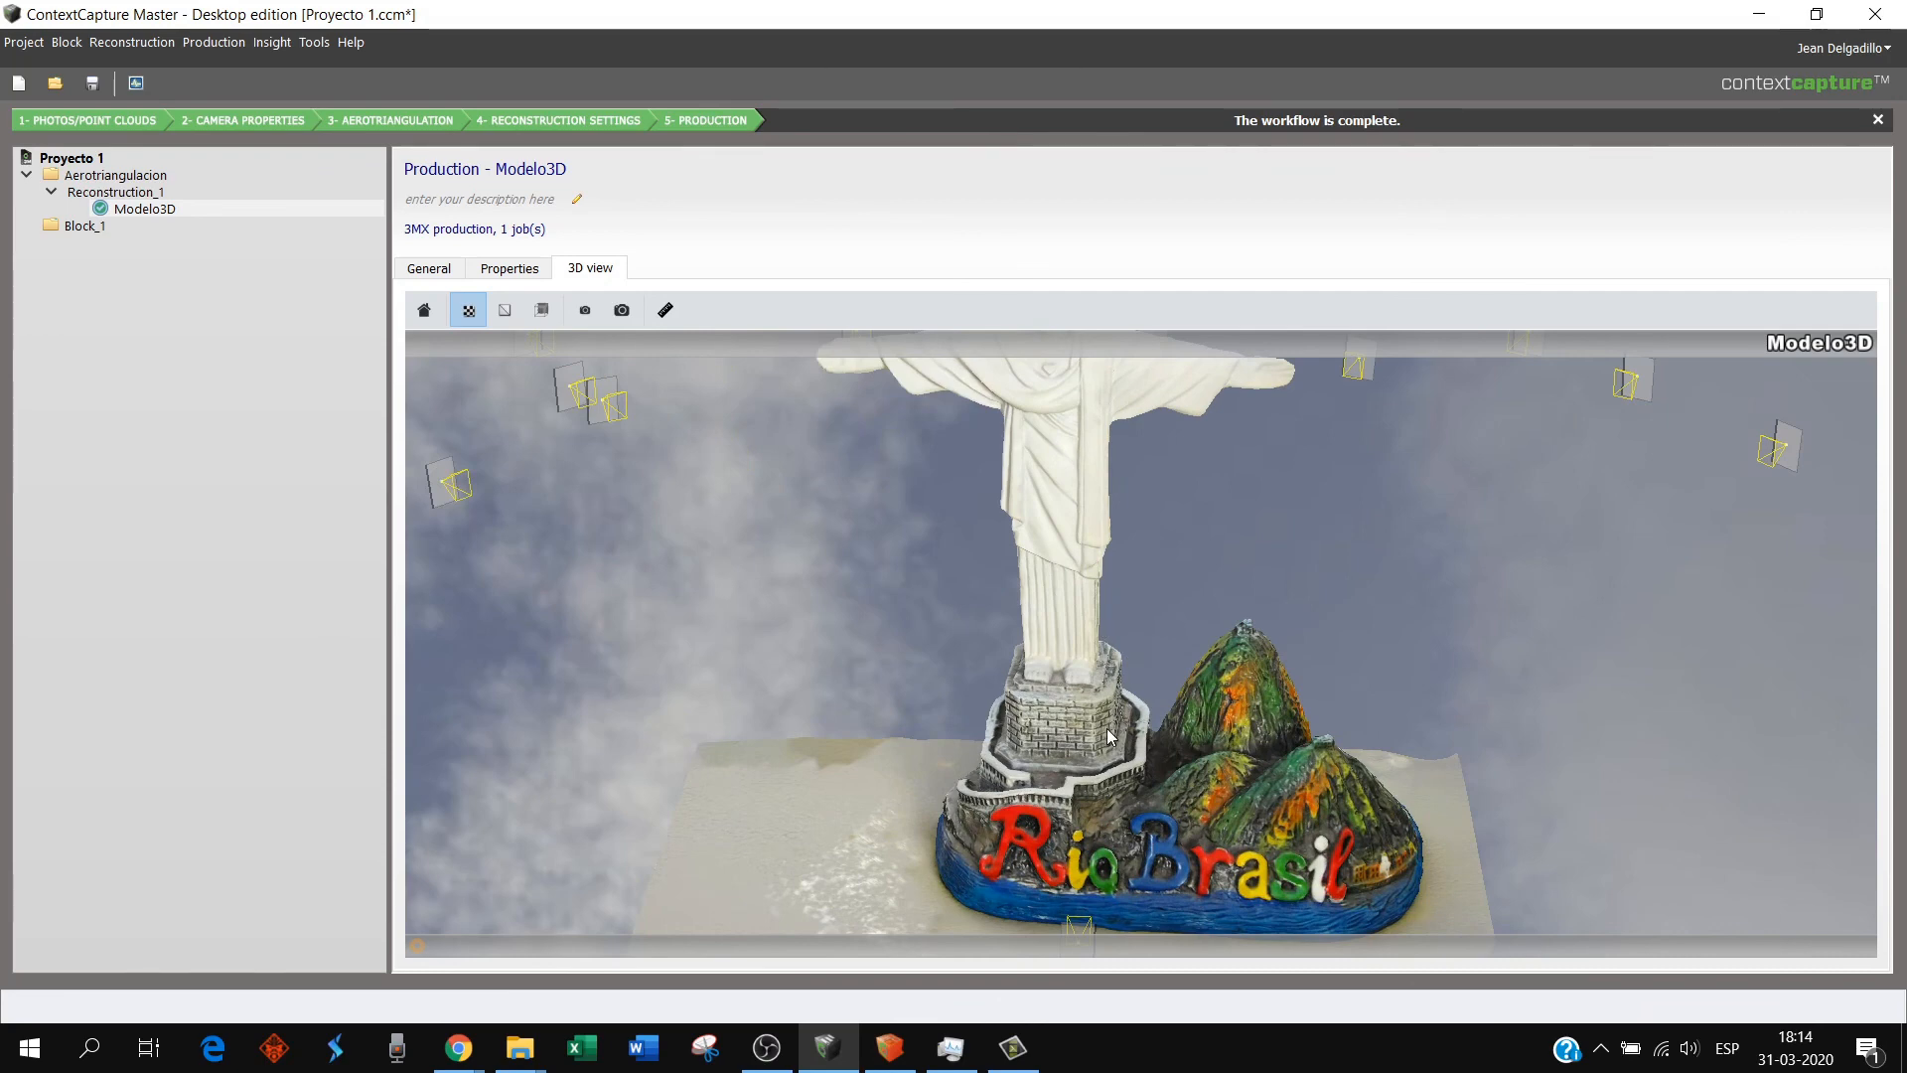
{"action": "middle_click_drag", "start_coordinate": [1084, 769], "coordinate": [1000, 767]}
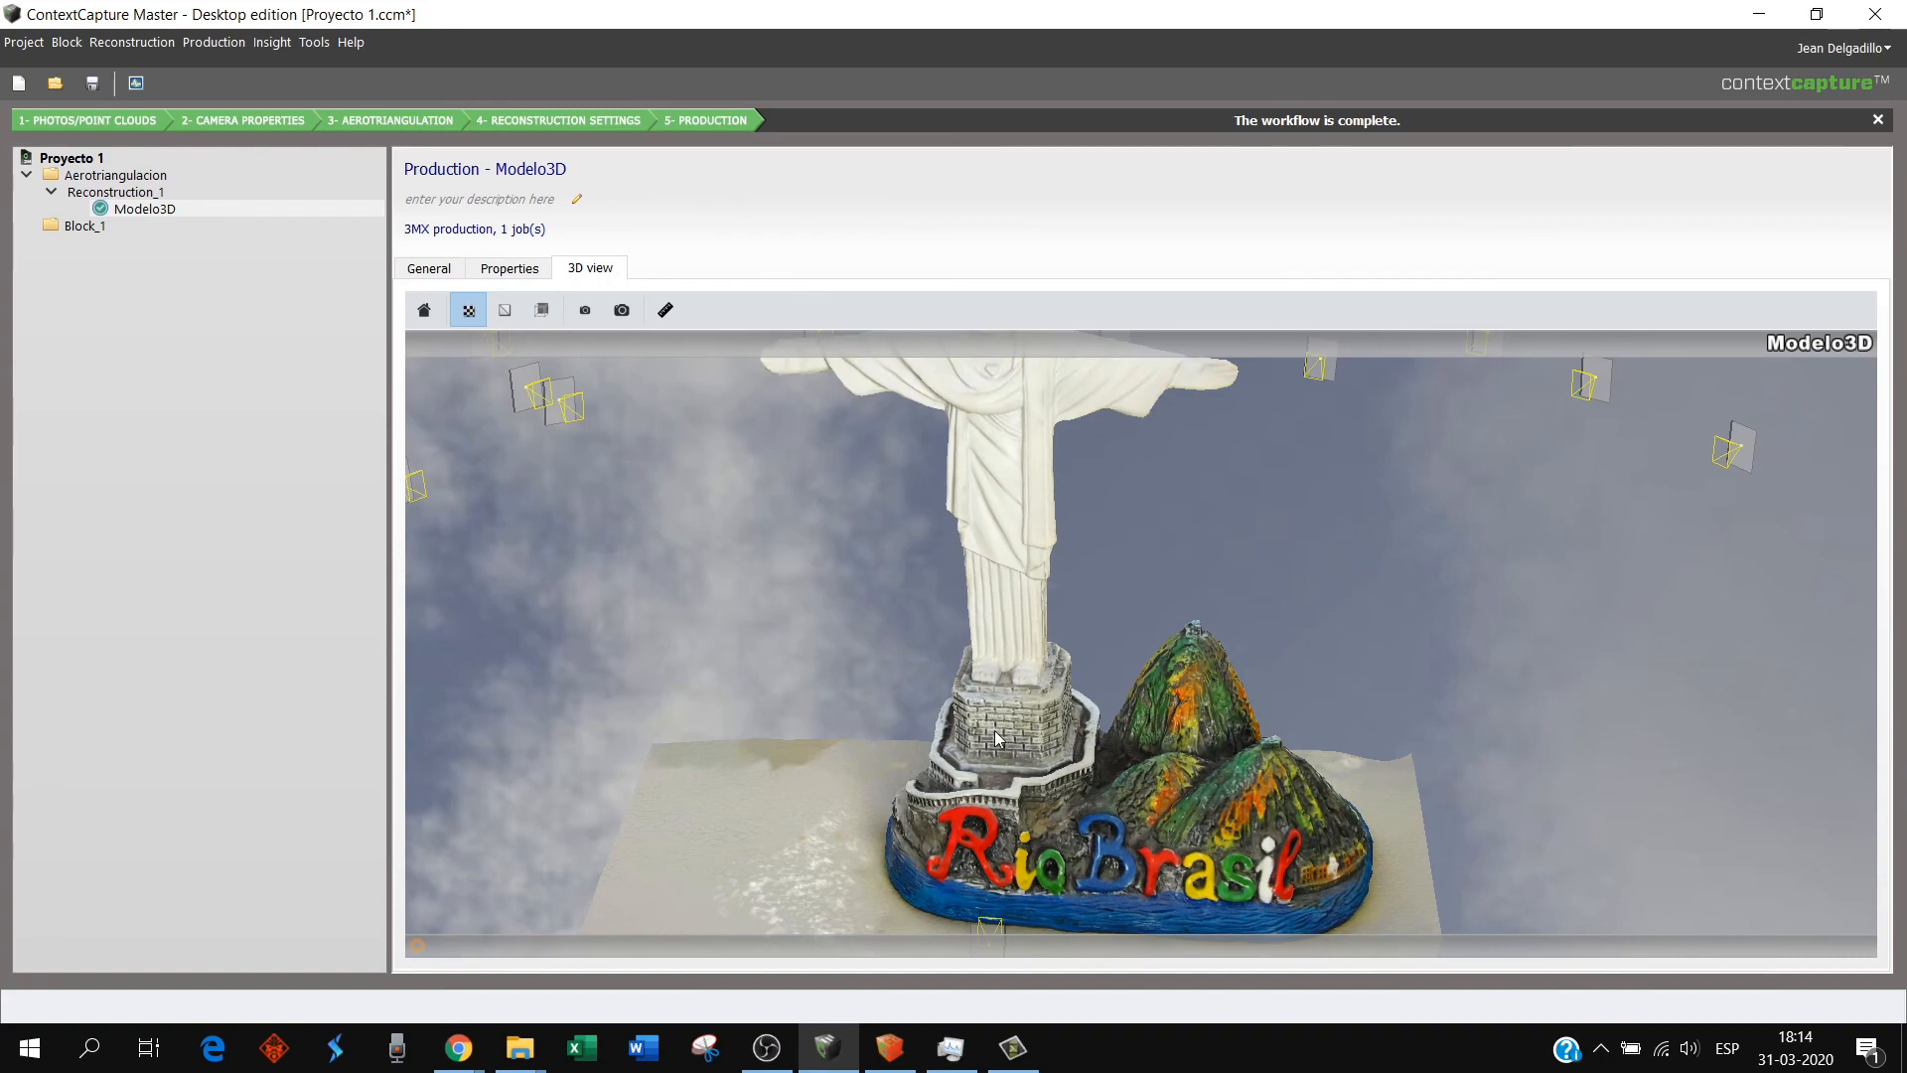
{"action": "scroll", "coordinate": [996, 737], "scroll_direction": "up", "scroll_amount": 2}
{"action": "scroll", "coordinate": [996, 737], "scroll_direction": "up", "scroll_amount": 2}
{"action": "scroll", "coordinate": [1021, 622], "scroll_direction": "up", "scroll_amount": 5}
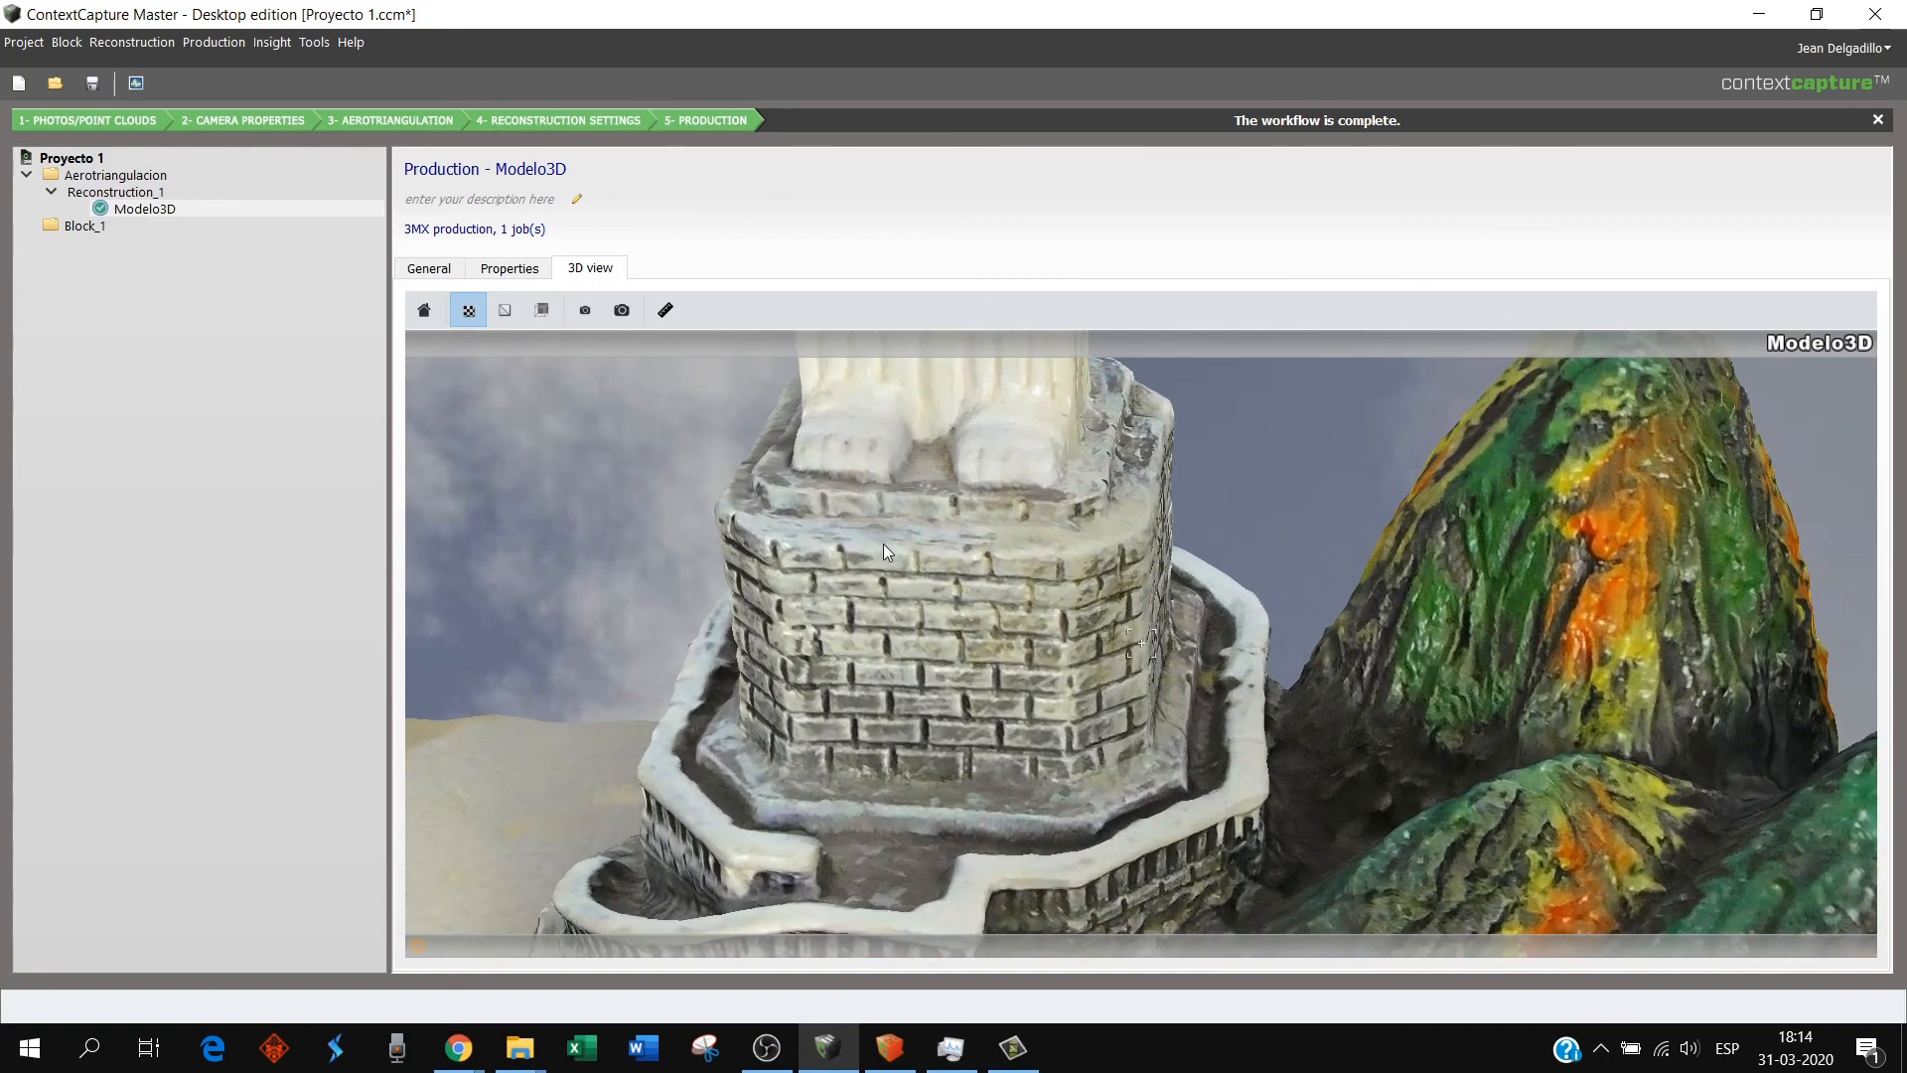
{"action": "scroll", "coordinate": [1034, 645], "scroll_direction": "down", "scroll_amount": 8}
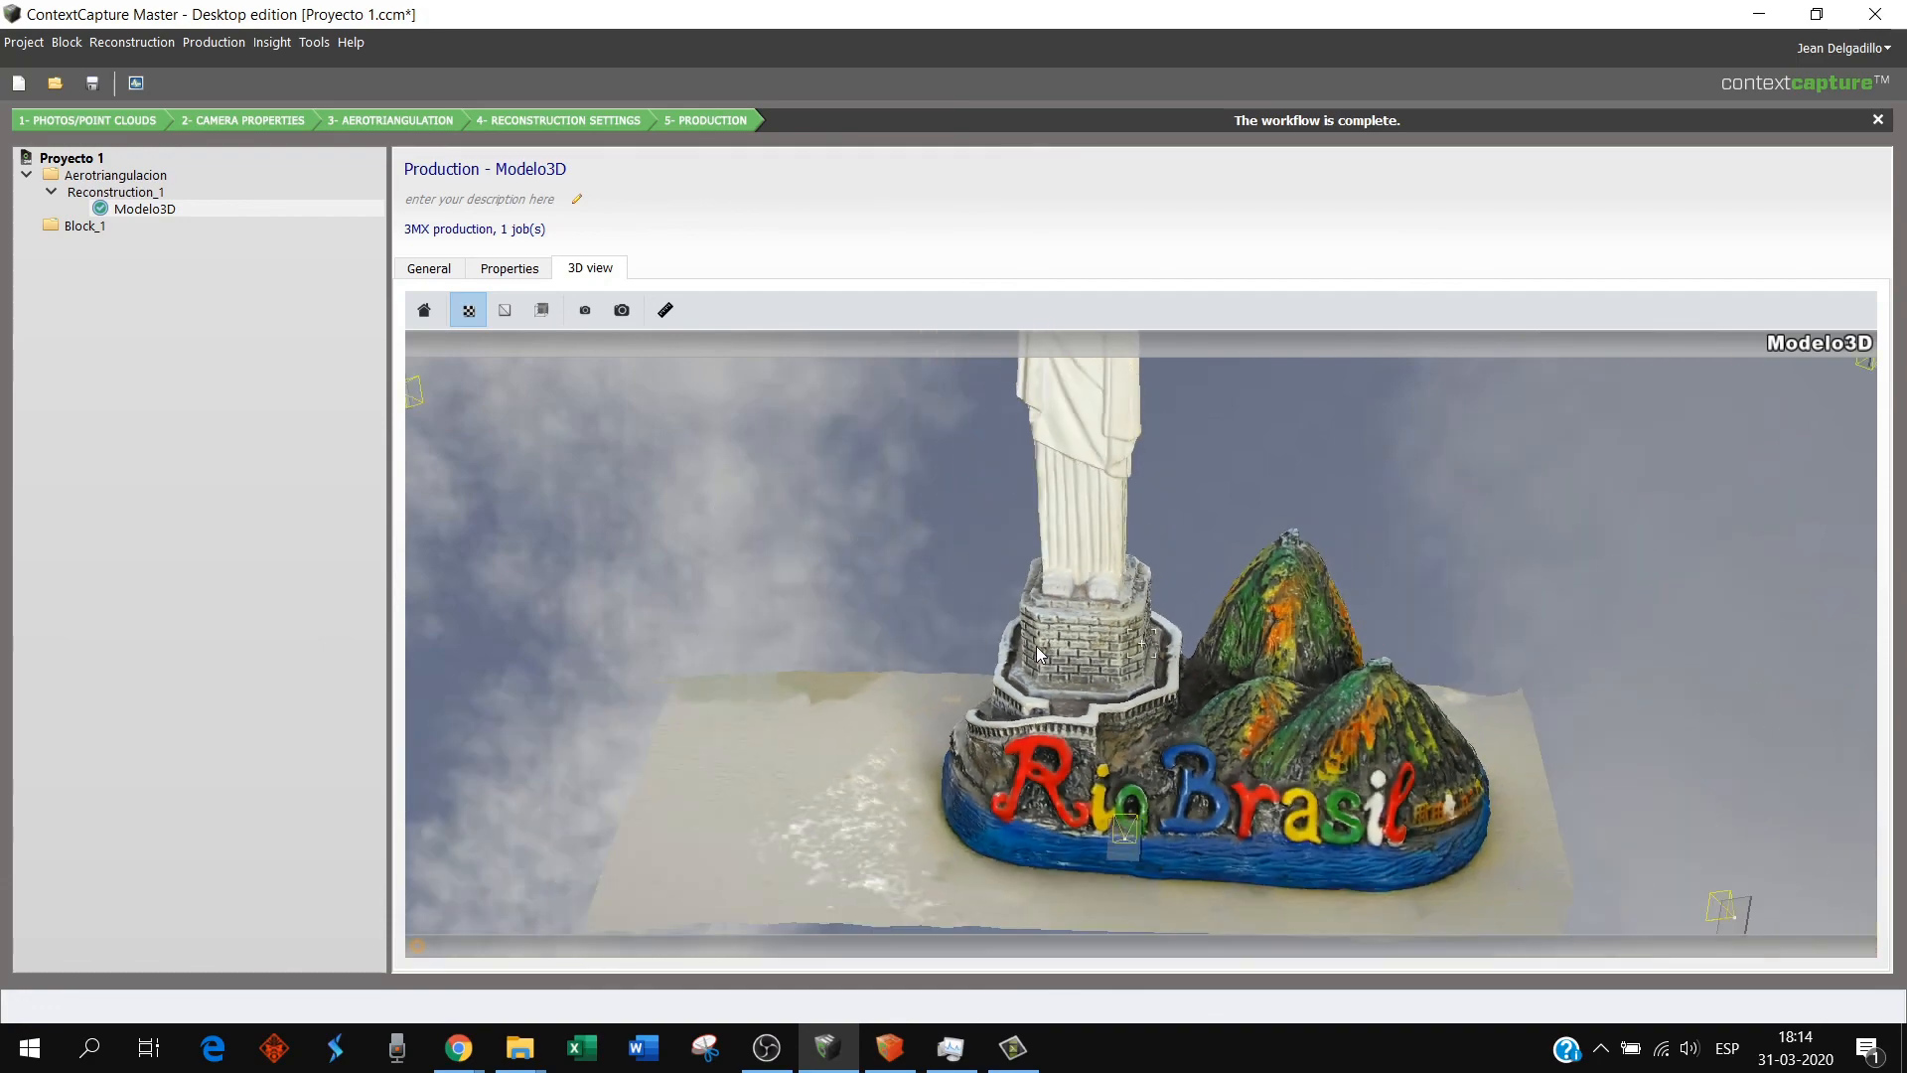
{"action": "scroll", "coordinate": [1078, 501], "scroll_direction": "down", "scroll_amount": 3}
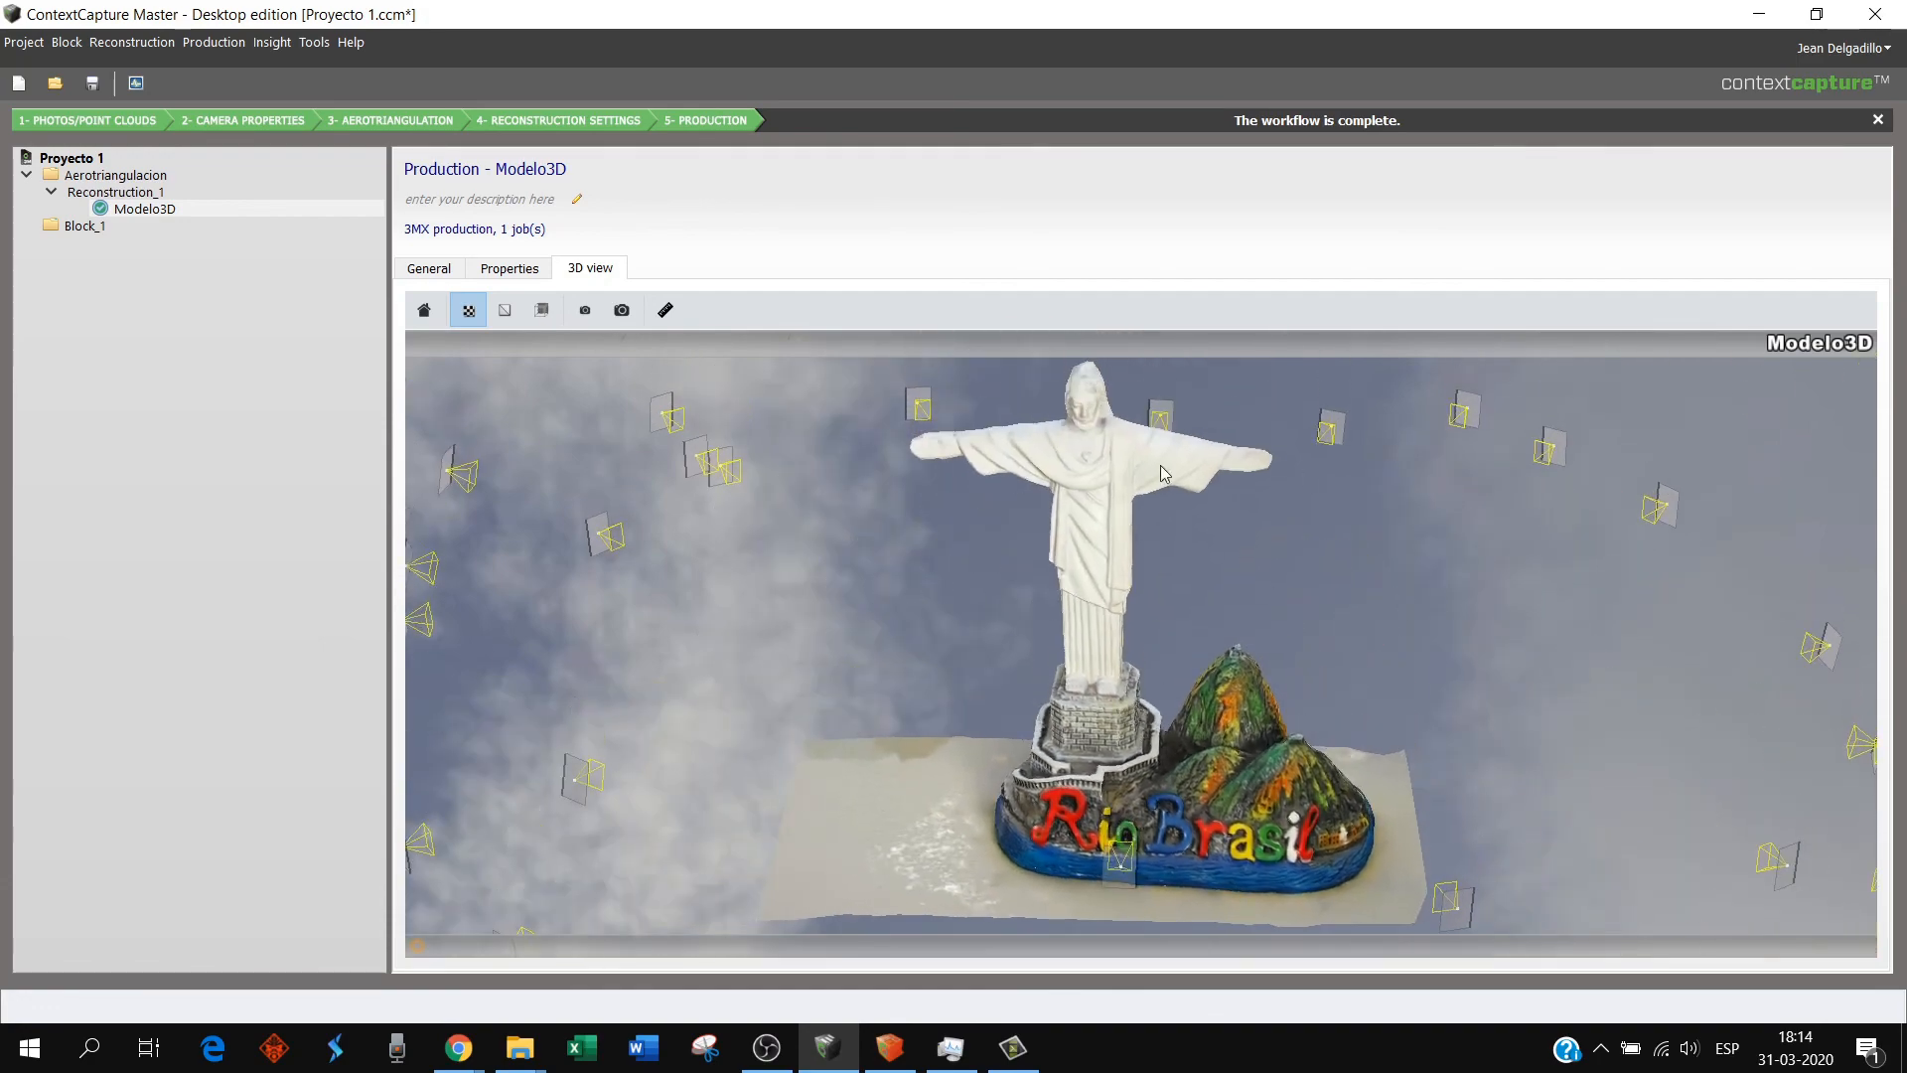
{"action": "left_click_drag", "start_coordinate": [1158, 563], "coordinate": [1123, 614]}
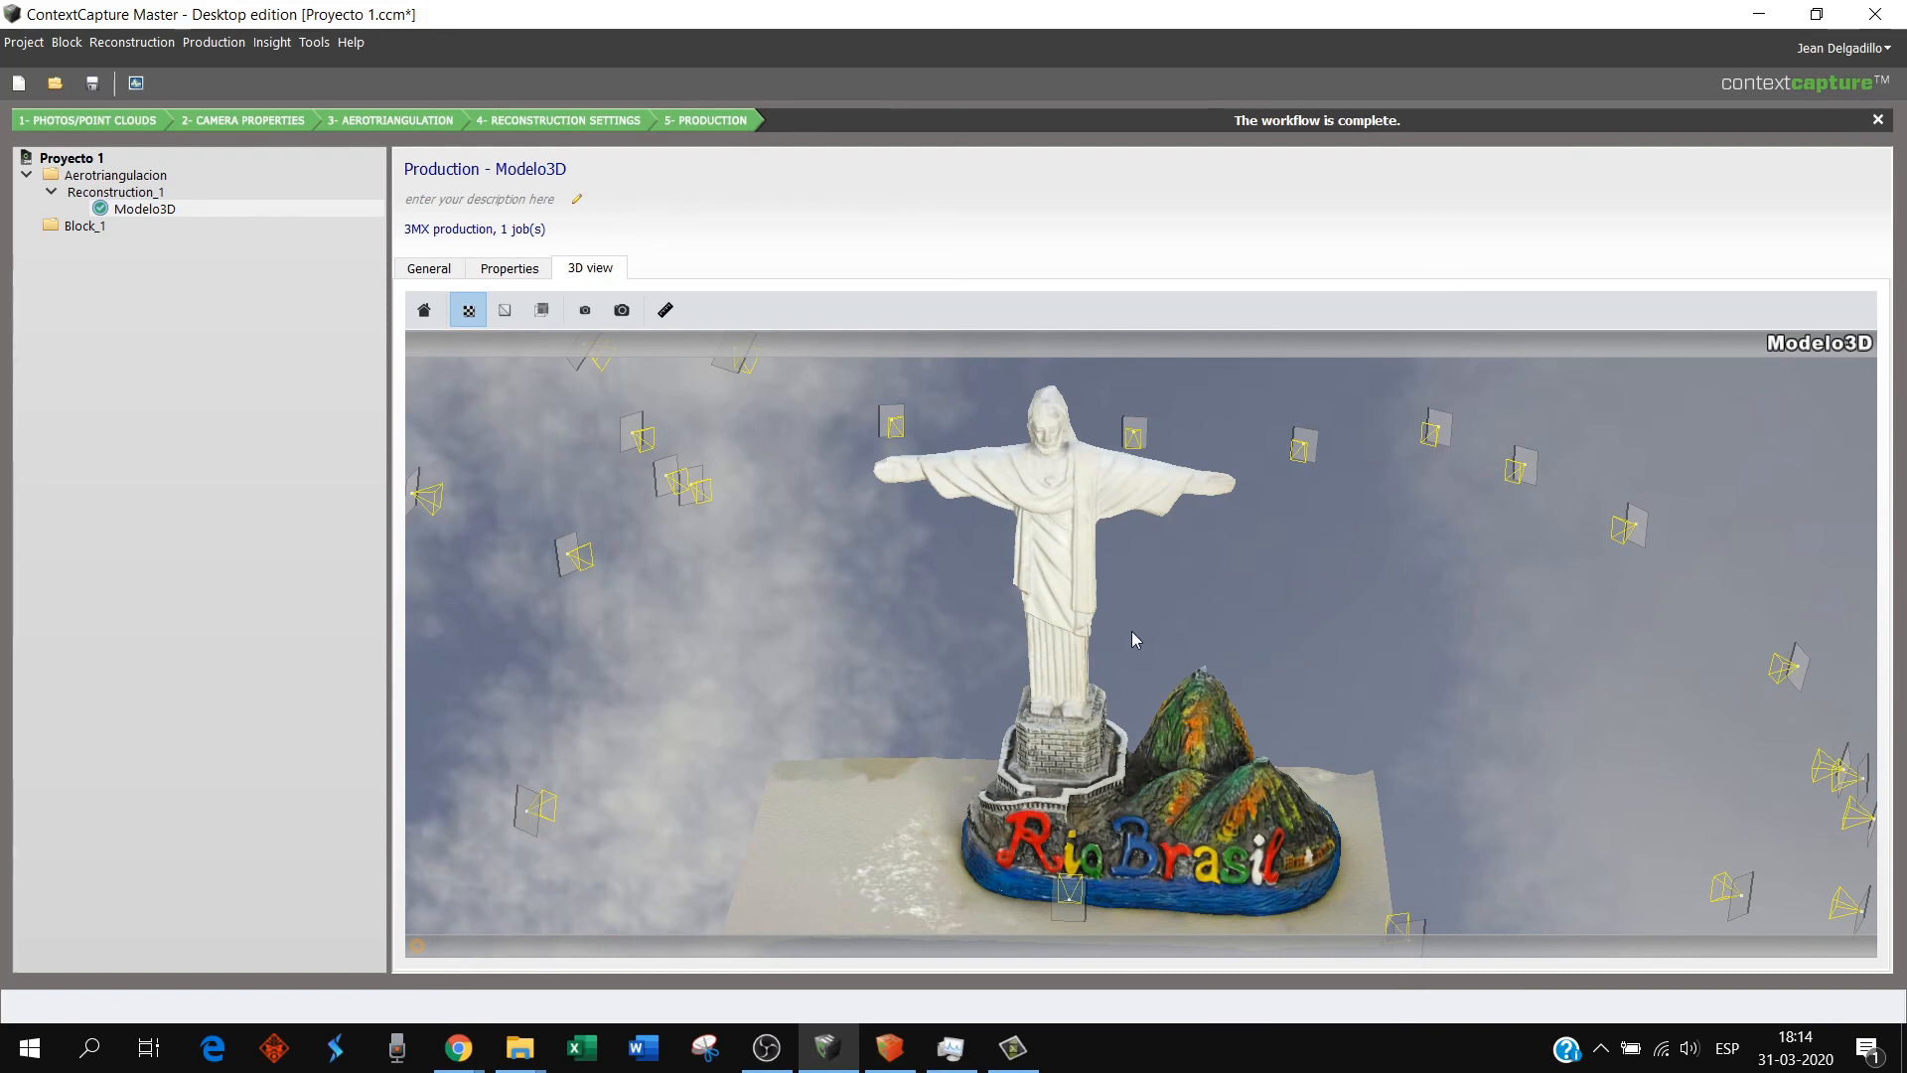
- Inspect the pedestal, painted hills and Rio Brasil lettering, and view the full statue with its surrounding camera positions
{"action": "scroll", "coordinate": [1123, 729], "scroll_direction": "down", "scroll_amount": 2}
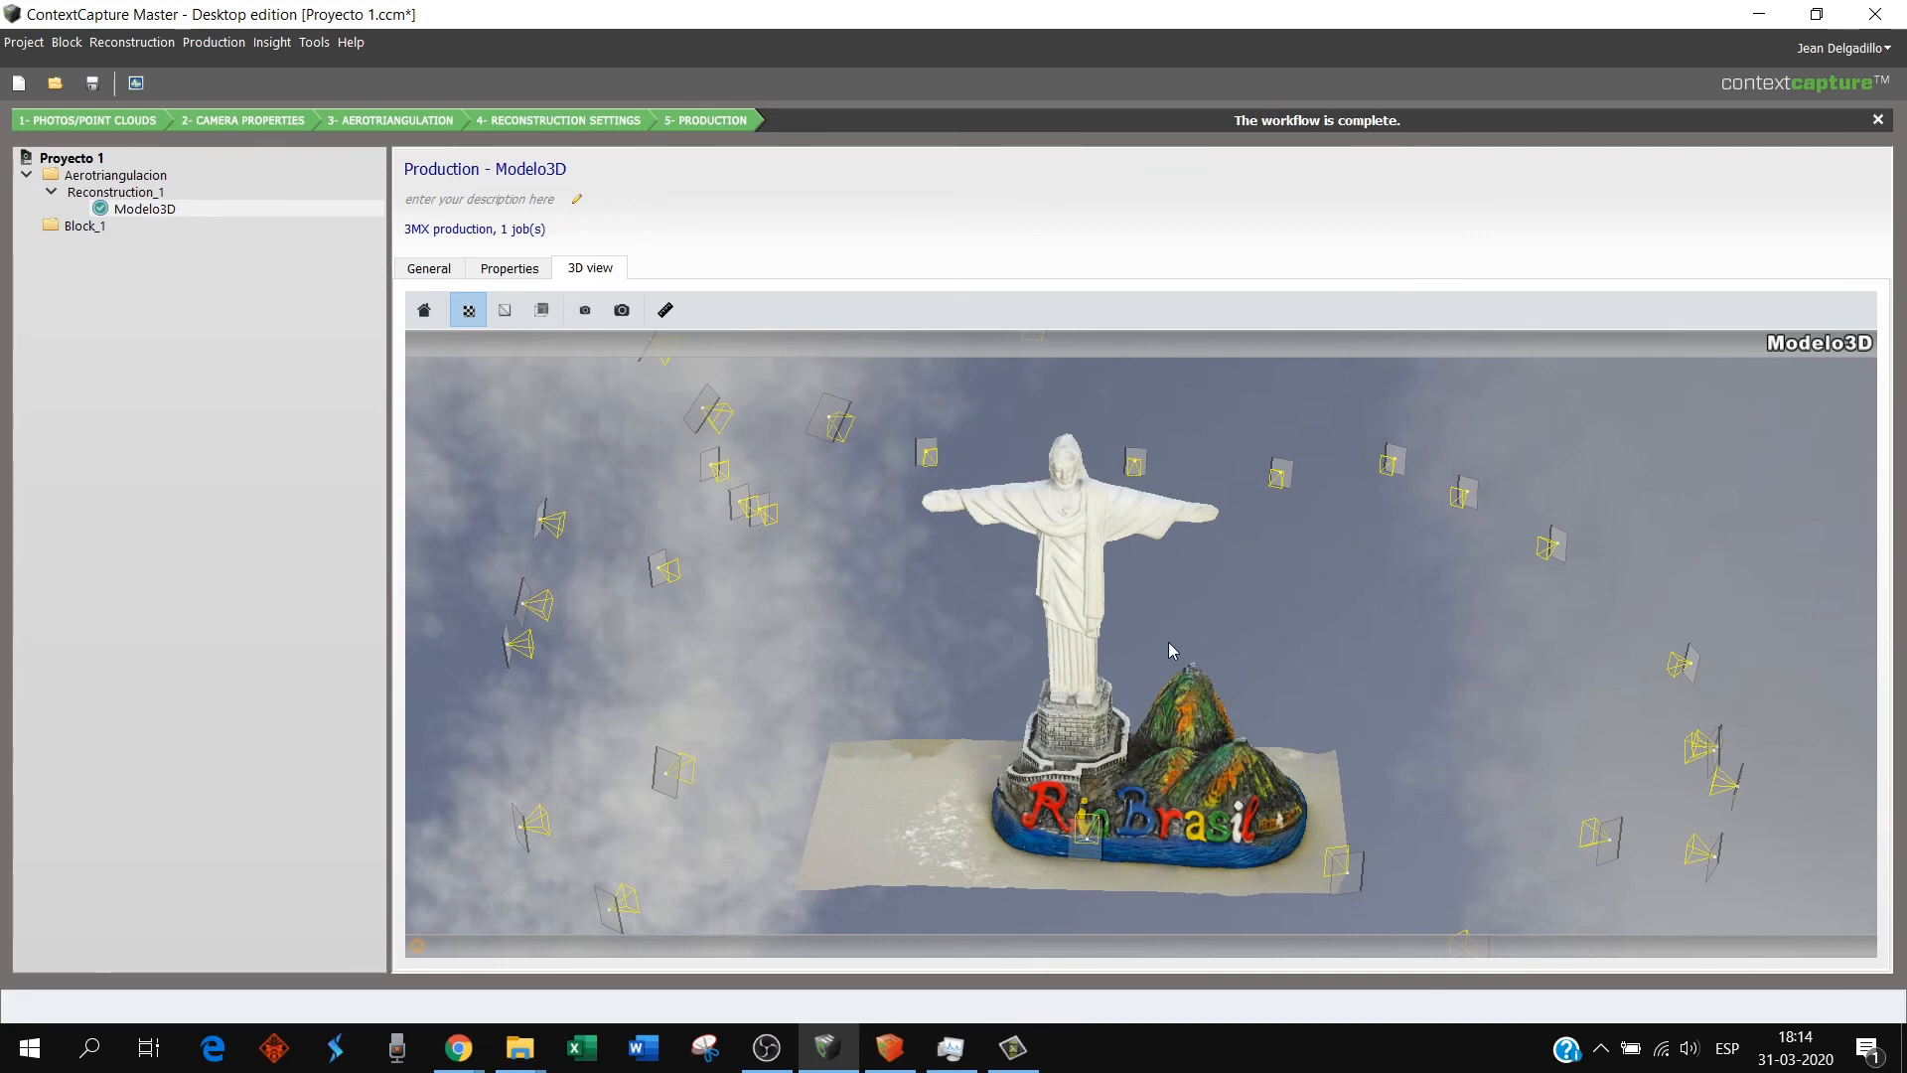
{"action": "scroll", "coordinate": [1170, 650], "scroll_direction": "up", "scroll_amount": 5}
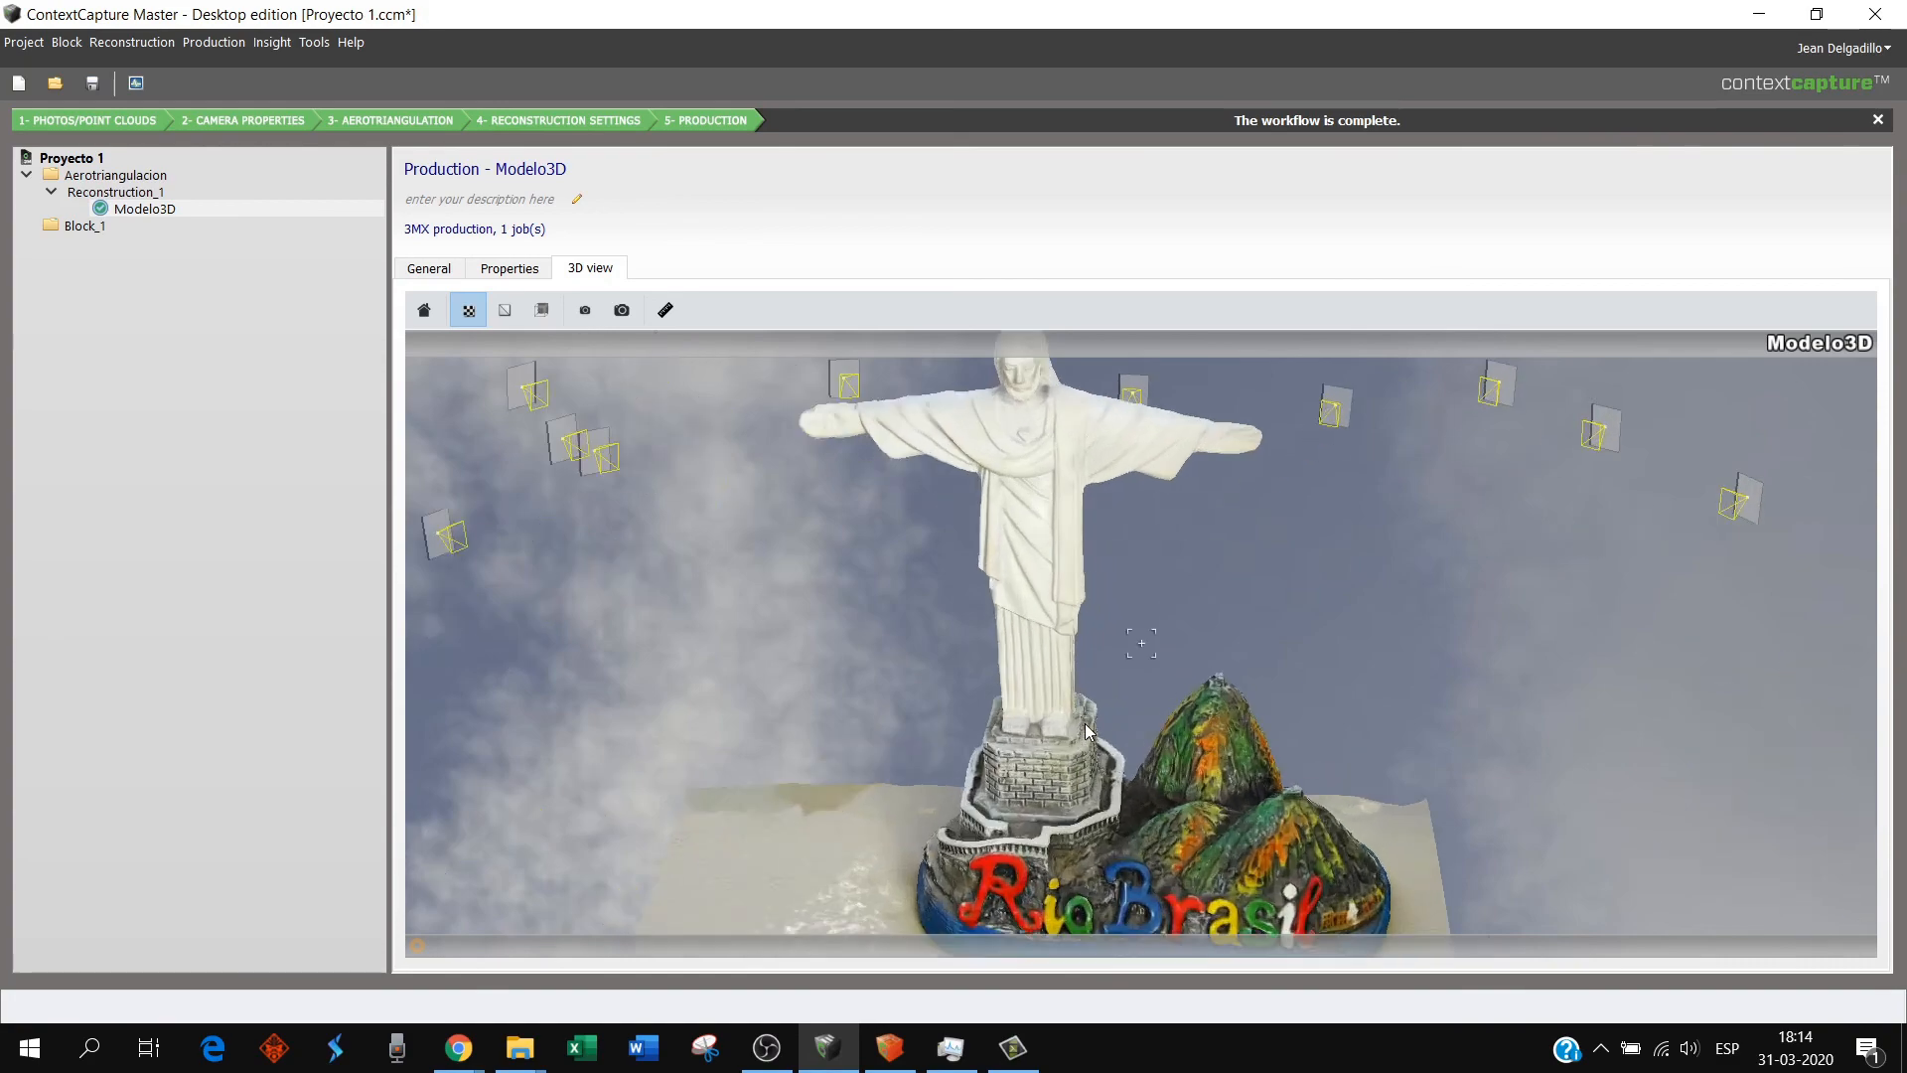
{"action": "scroll", "coordinate": [1117, 669], "scroll_direction": "up", "scroll_amount": 2}
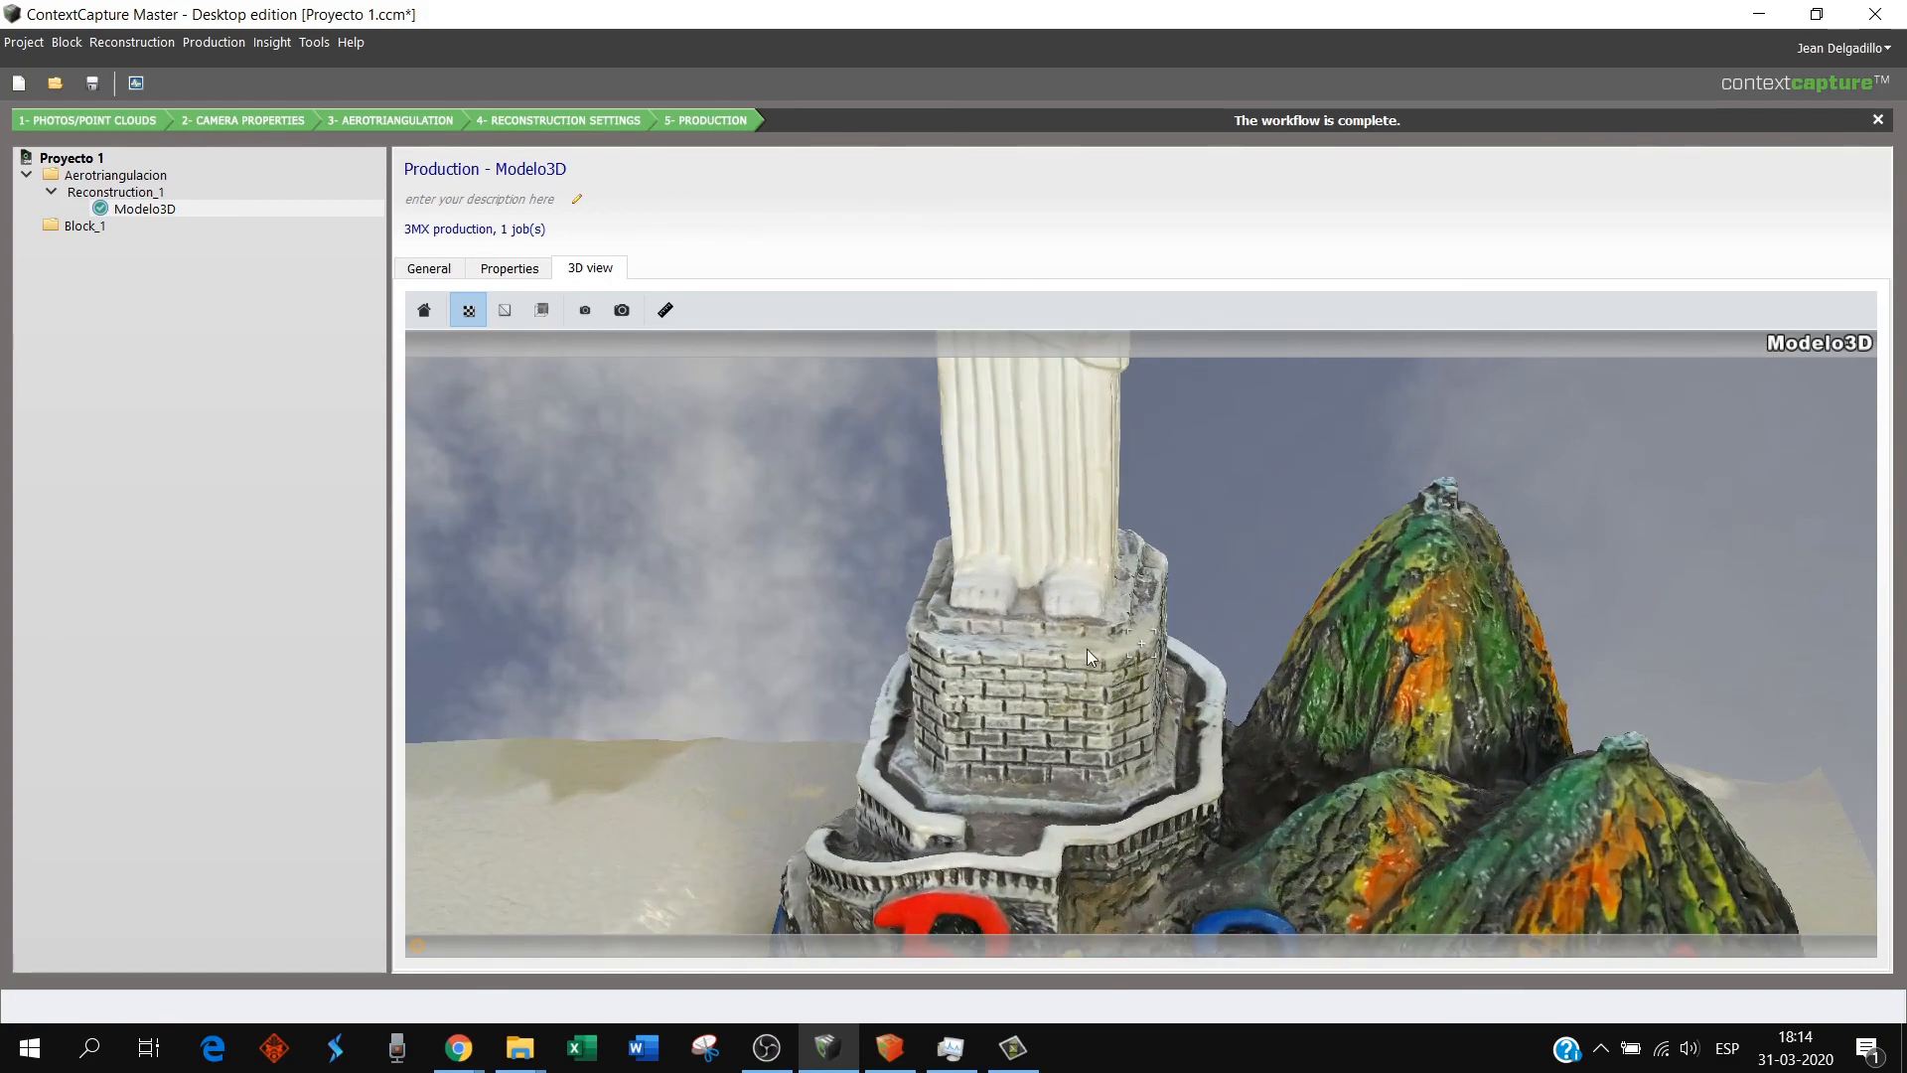
{"action": "scroll", "coordinate": [1160, 645], "scroll_direction": "down", "scroll_amount": 2}
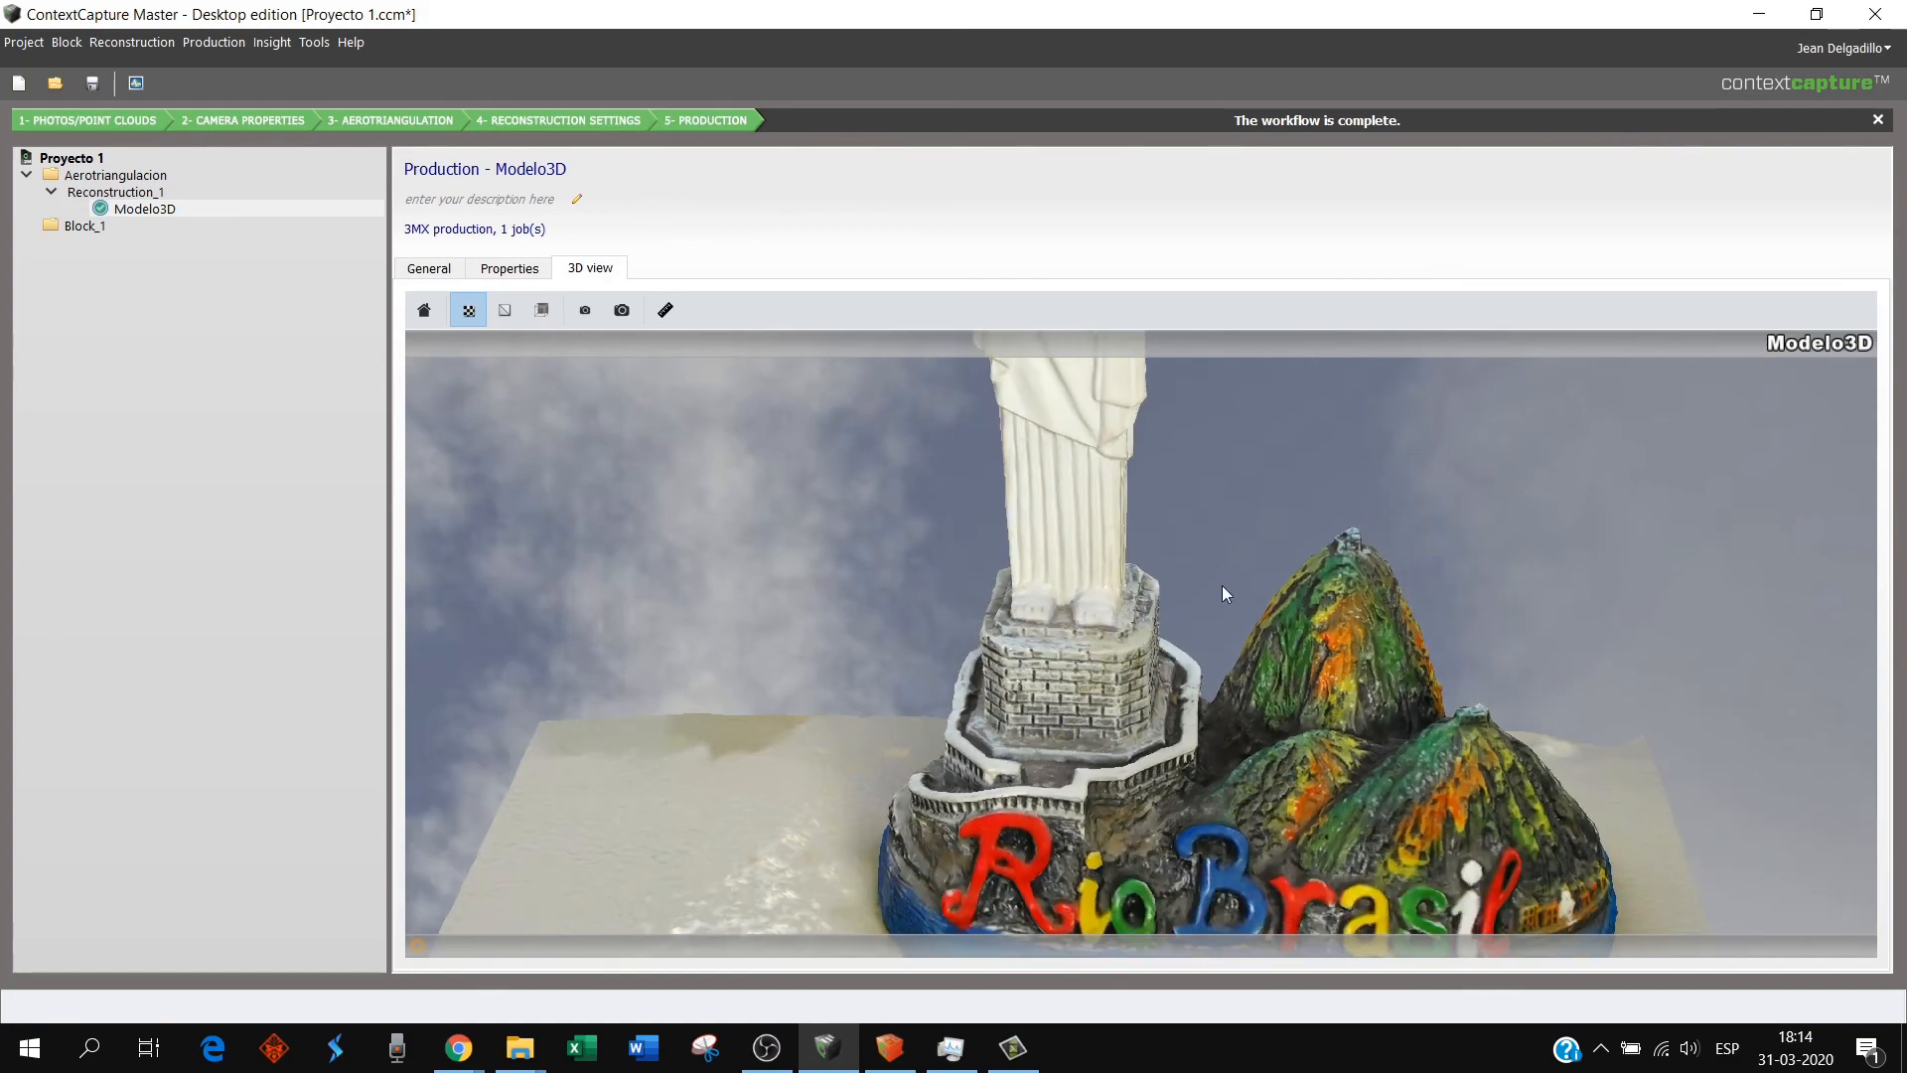
{"action": "scroll", "coordinate": [1241, 573], "scroll_direction": "down", "scroll_amount": 3}
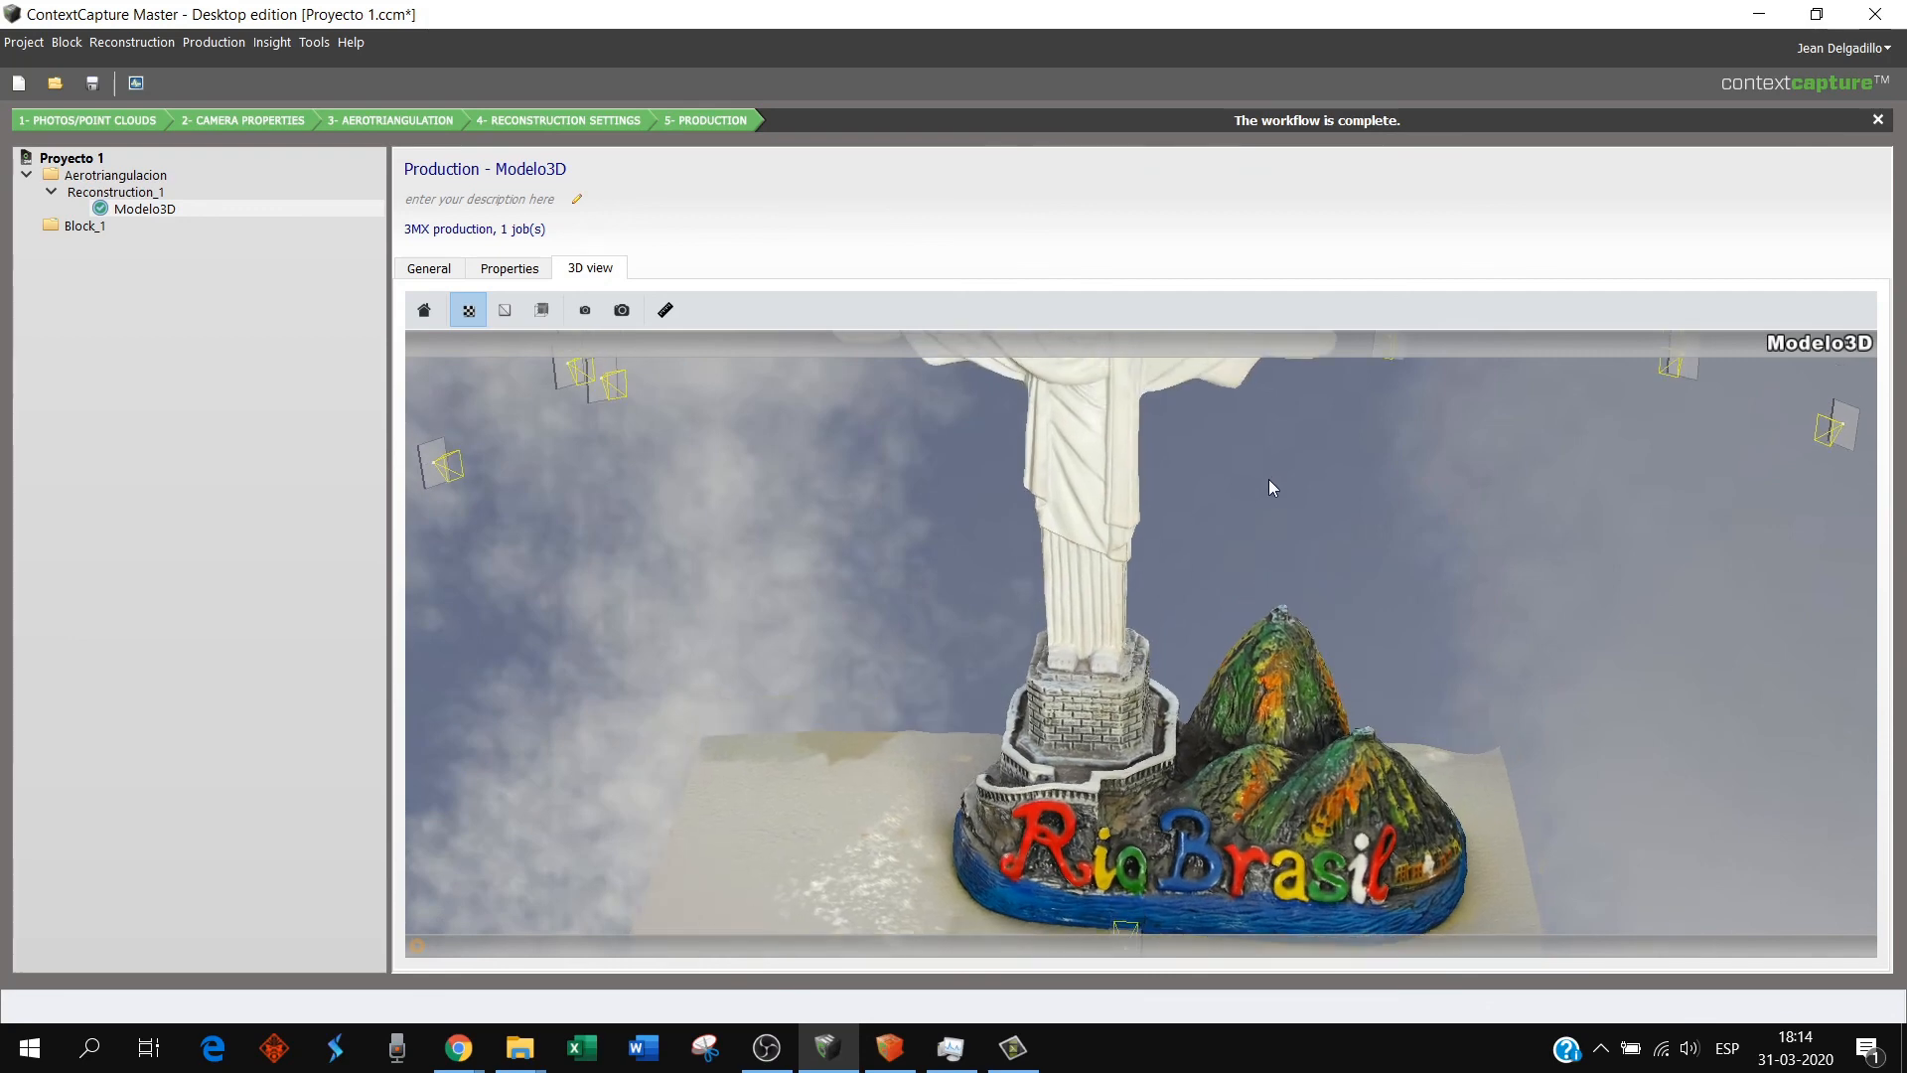
{"action": "scroll", "coordinate": [1264, 528], "scroll_direction": "down", "scroll_amount": 3}
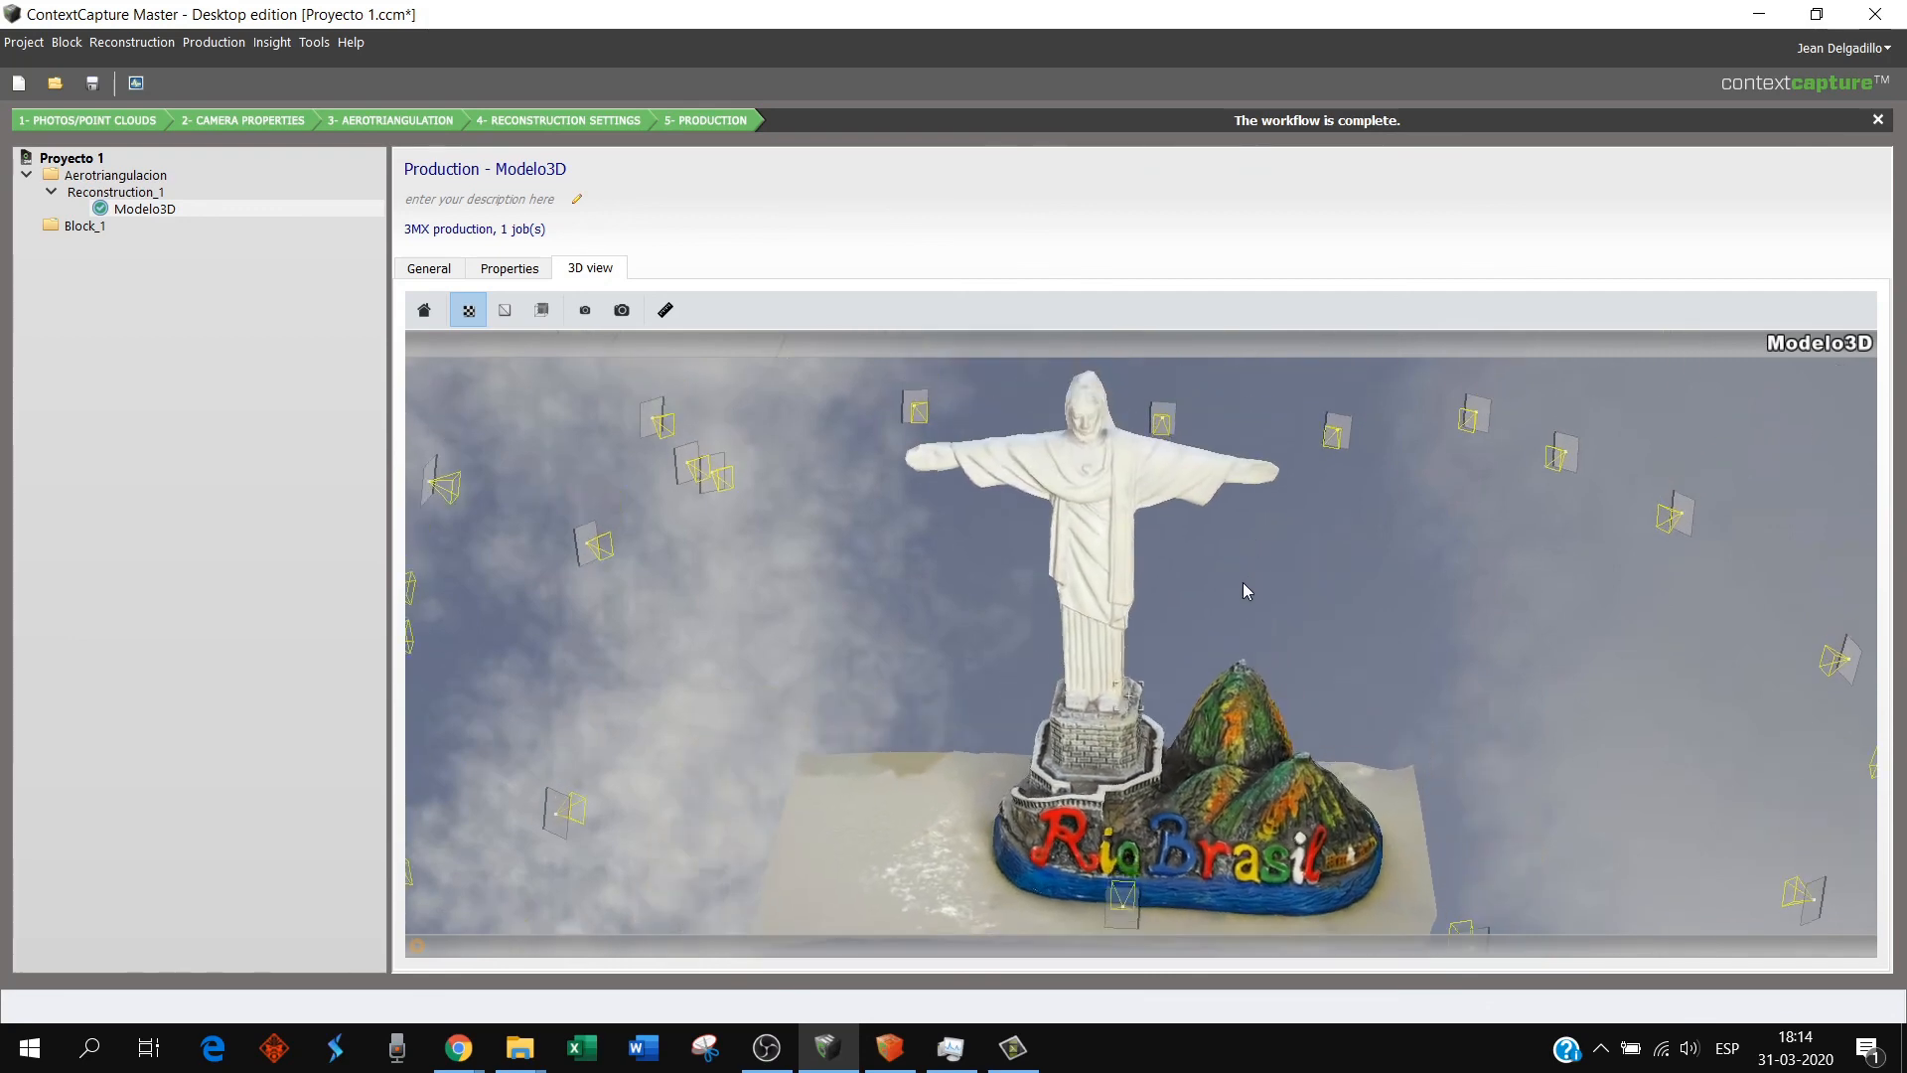
{"action": "scroll", "coordinate": [1106, 577], "scroll_direction": "down", "scroll_amount": 2}
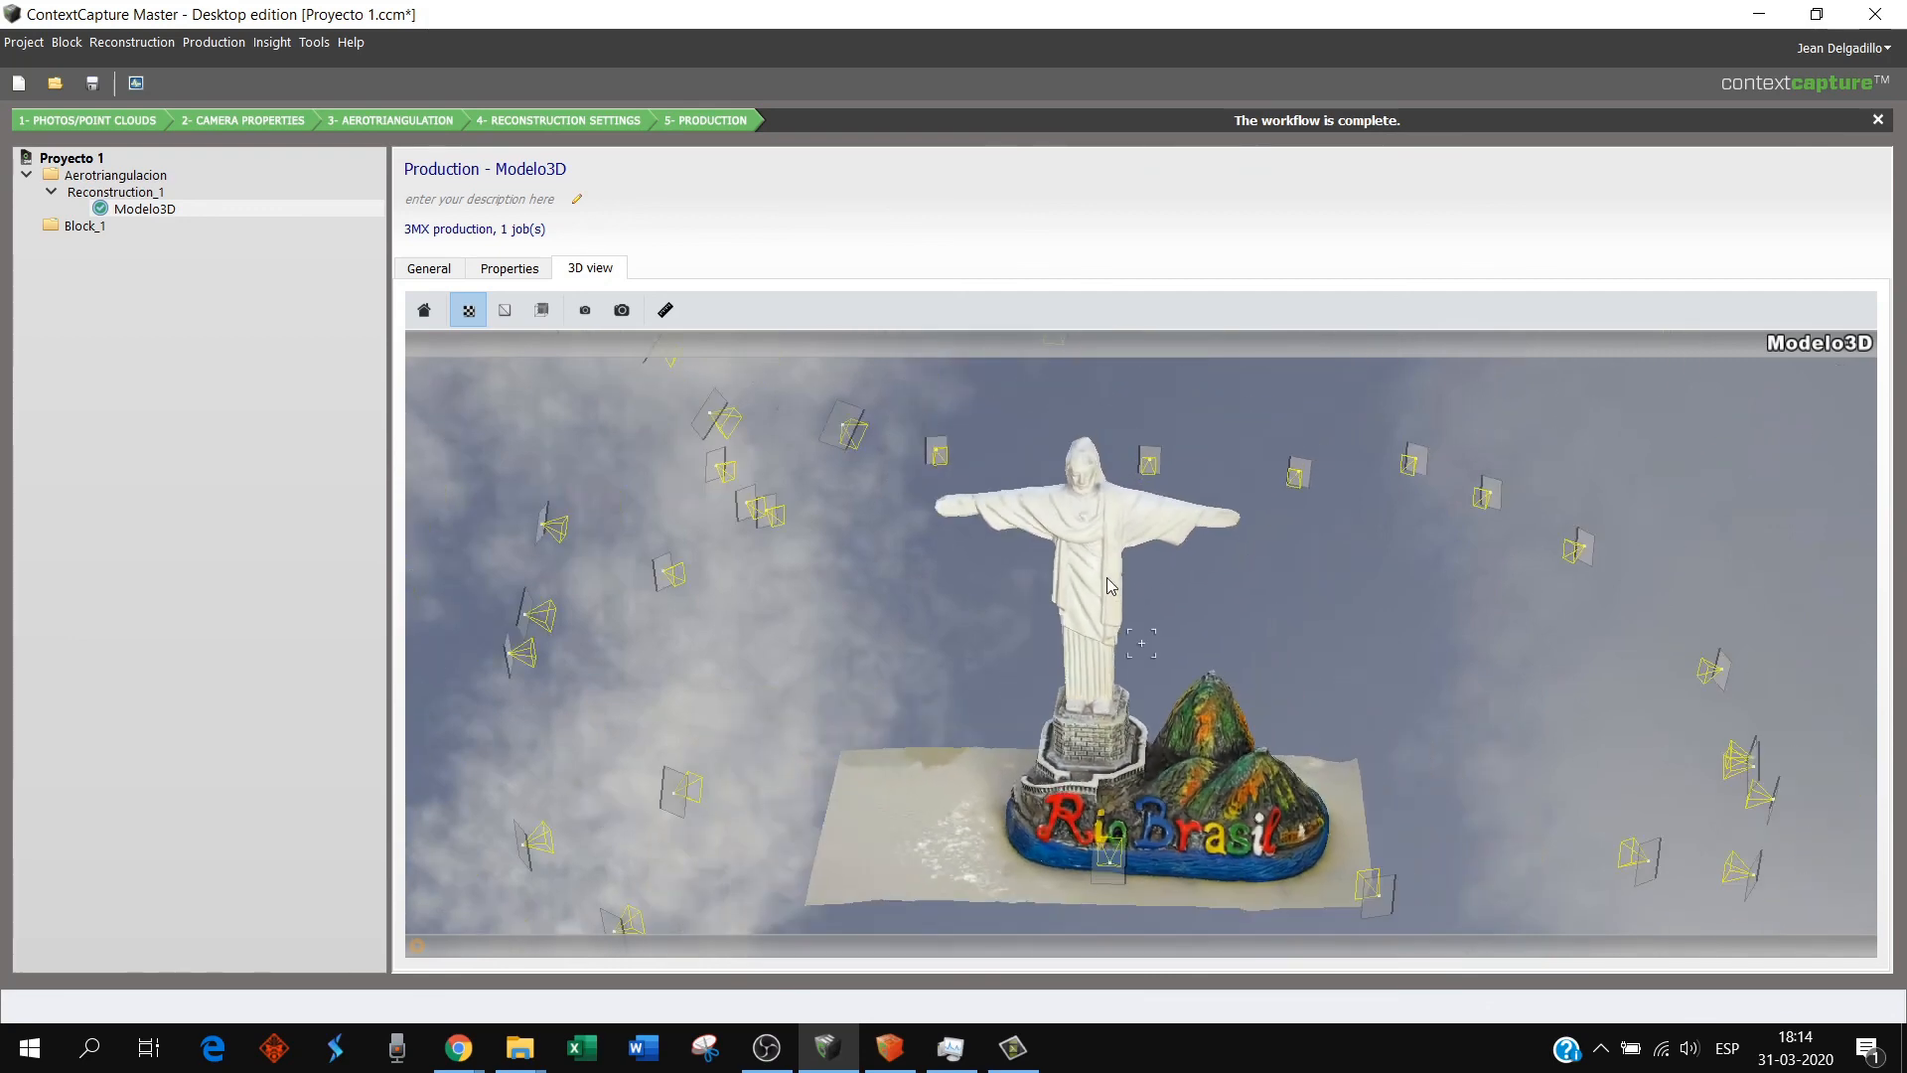
{"action": "mouse_move", "coordinate": [1107, 580]}
{"action": "left_mouse_down"}
{"action": "mouse_move", "coordinate": [1082, 585]}
{"action": "mouse_move", "coordinate": [1134, 562]}
{"action": "left_mouse_up"}
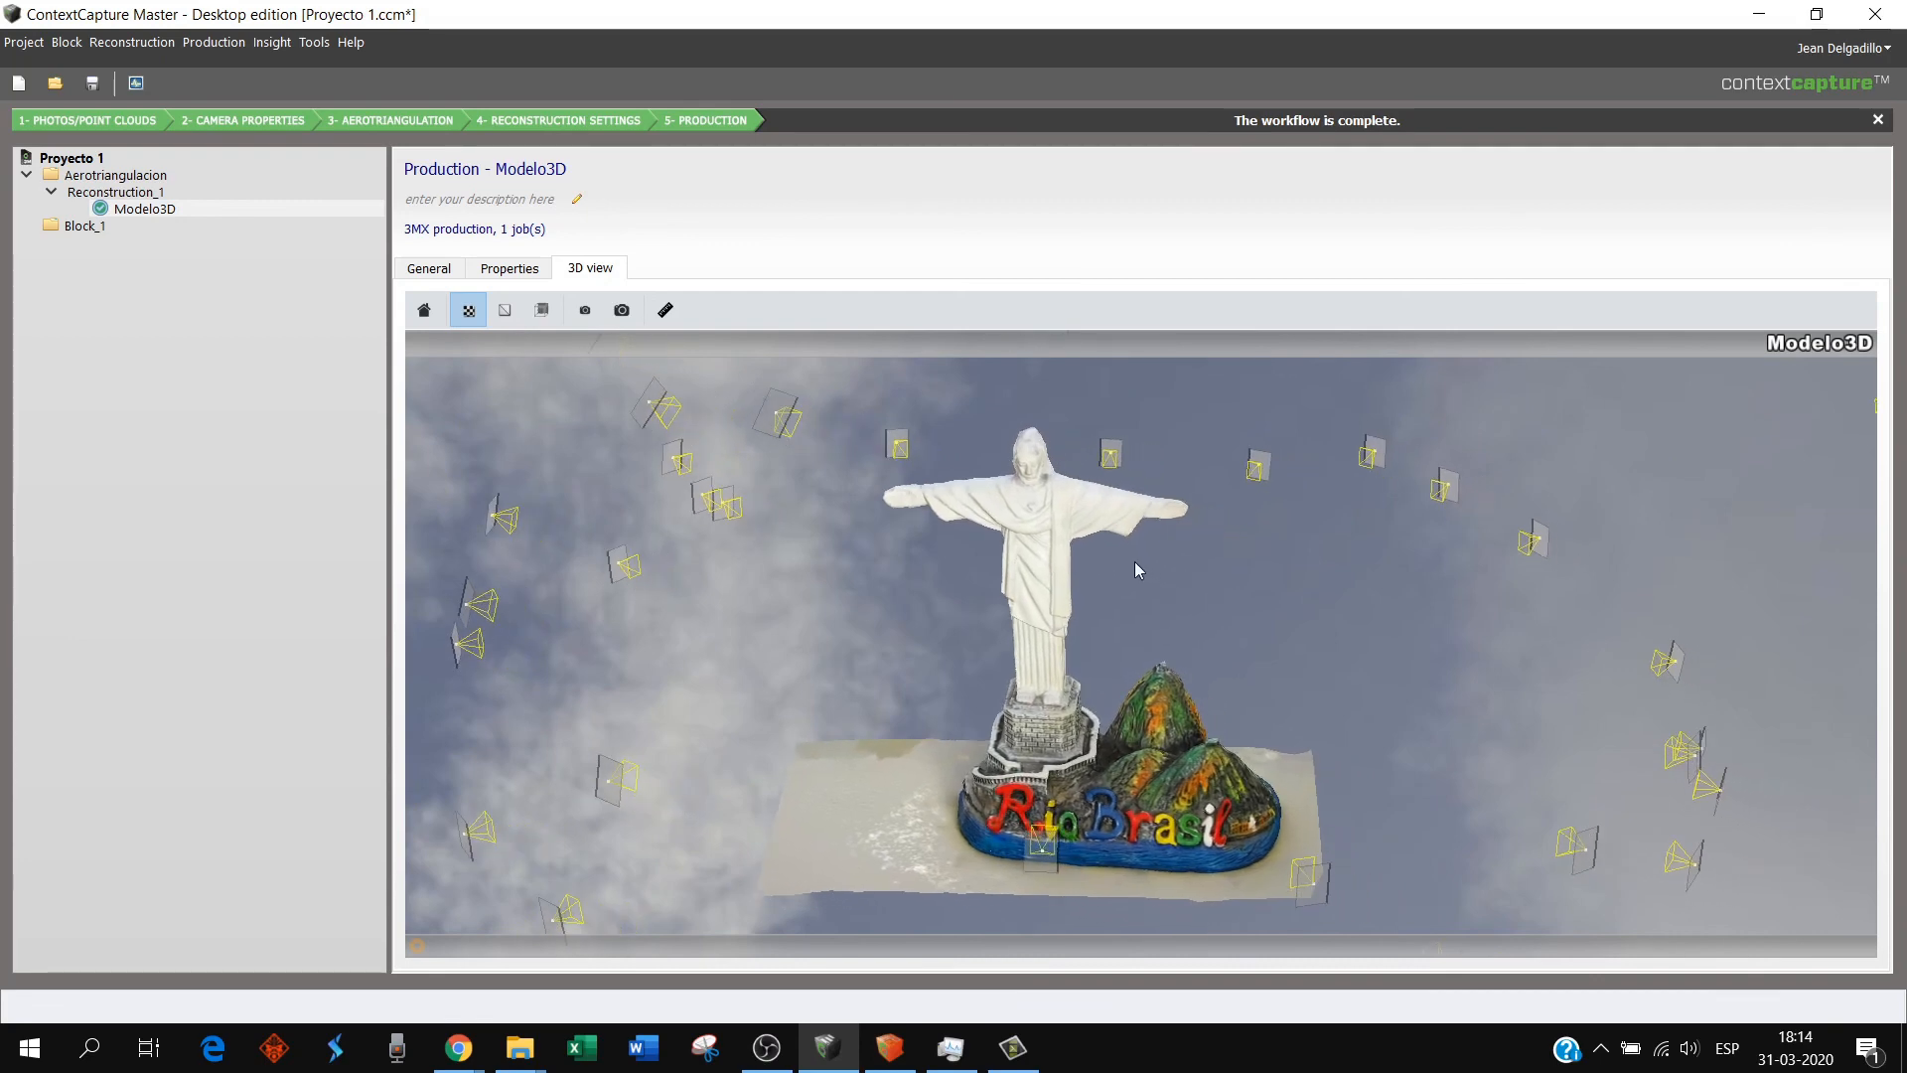